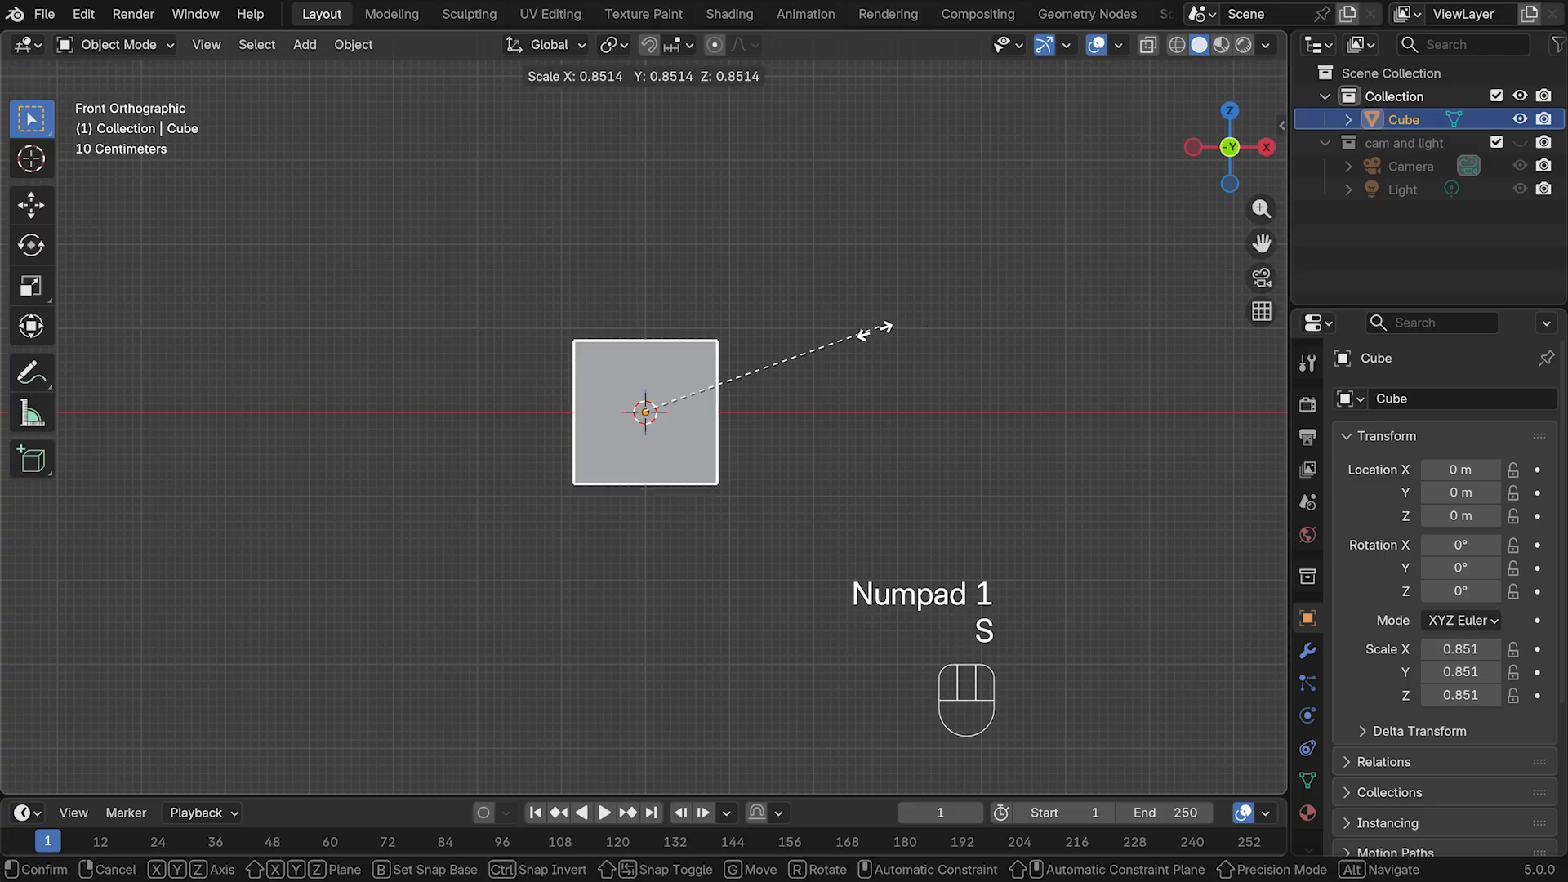
Scale the cube down uniformly to about 0.357 and apply its scale
{"action": "left_click", "coordinate": [746, 376]}
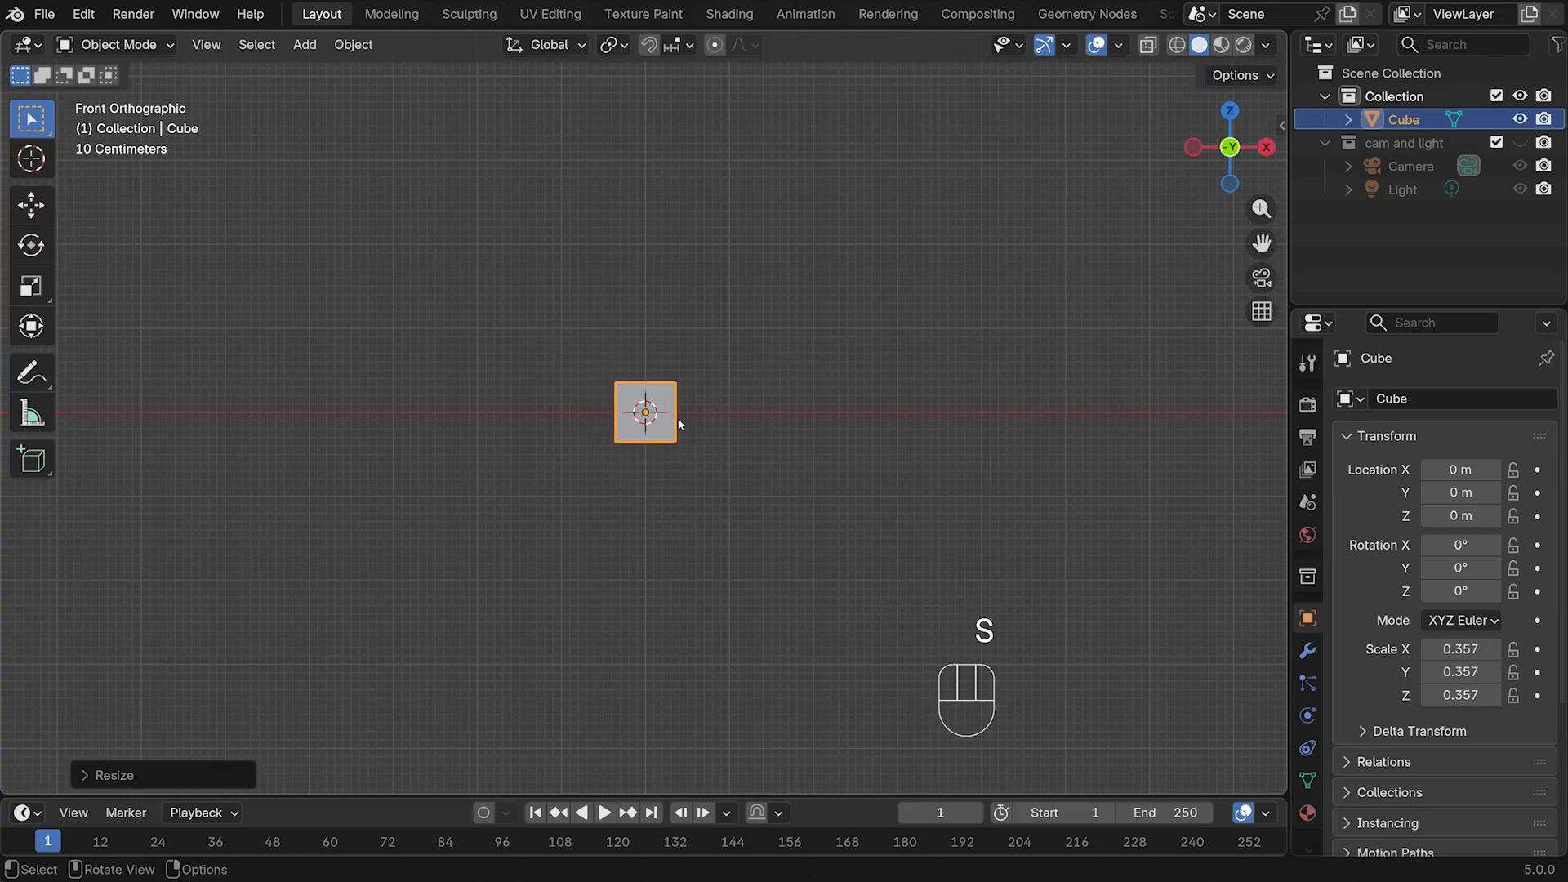
{"action": "key", "text": "ctrl+a"}
{"action": "left_click", "coordinate": [789, 395]}
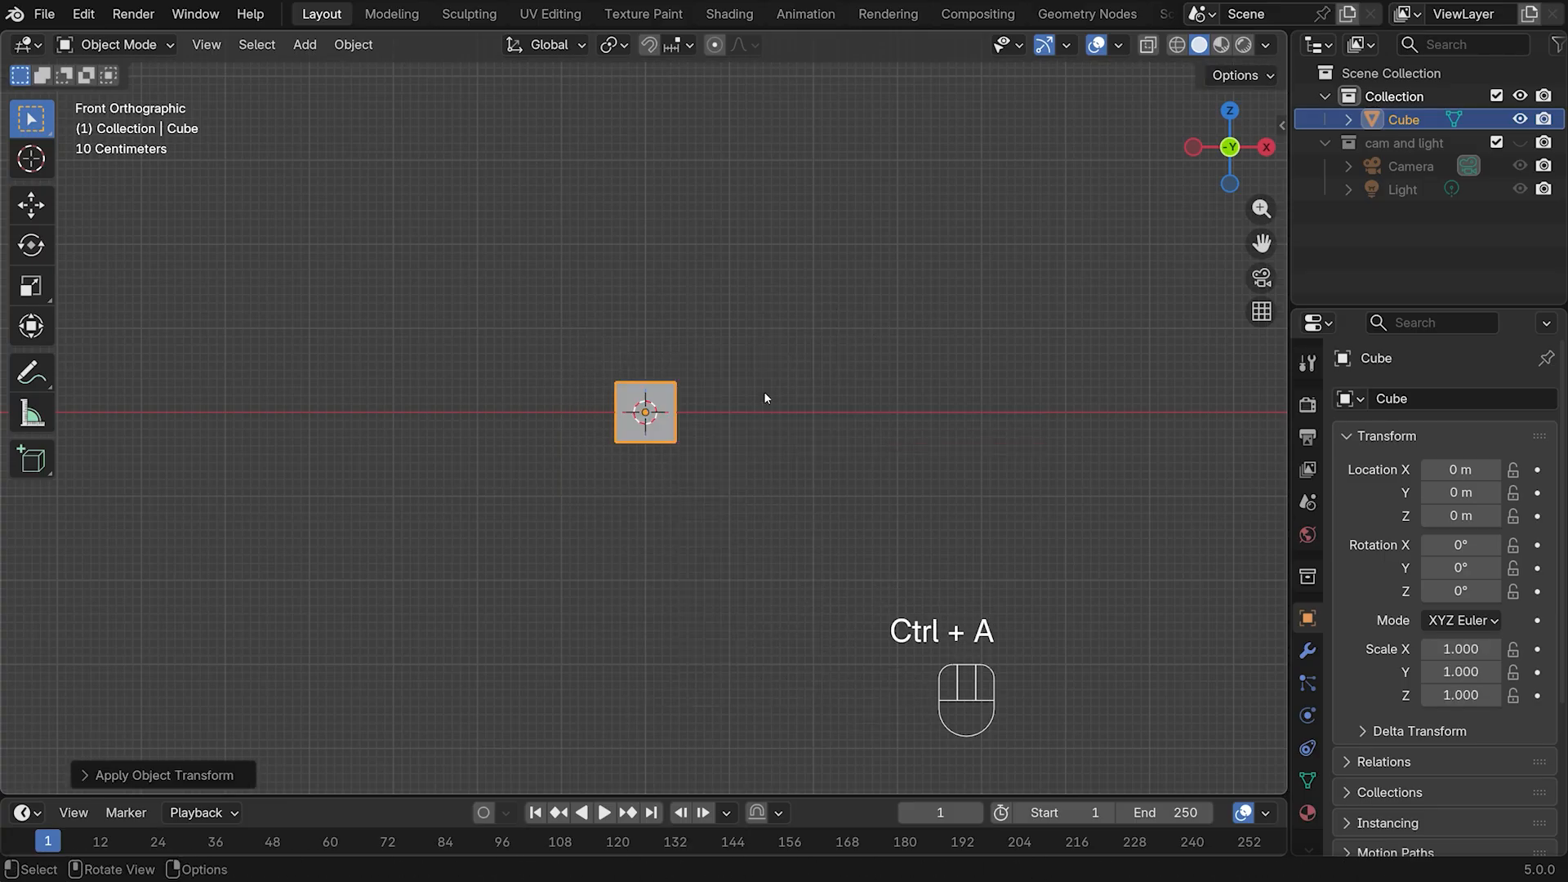
Add a level 3 Subdivision Surface modifier to the cube, set its render level to 3, and apply it
{"action": "scroll", "coordinate": [848, 390], "scroll_direction": "up", "scroll_amount": 2}
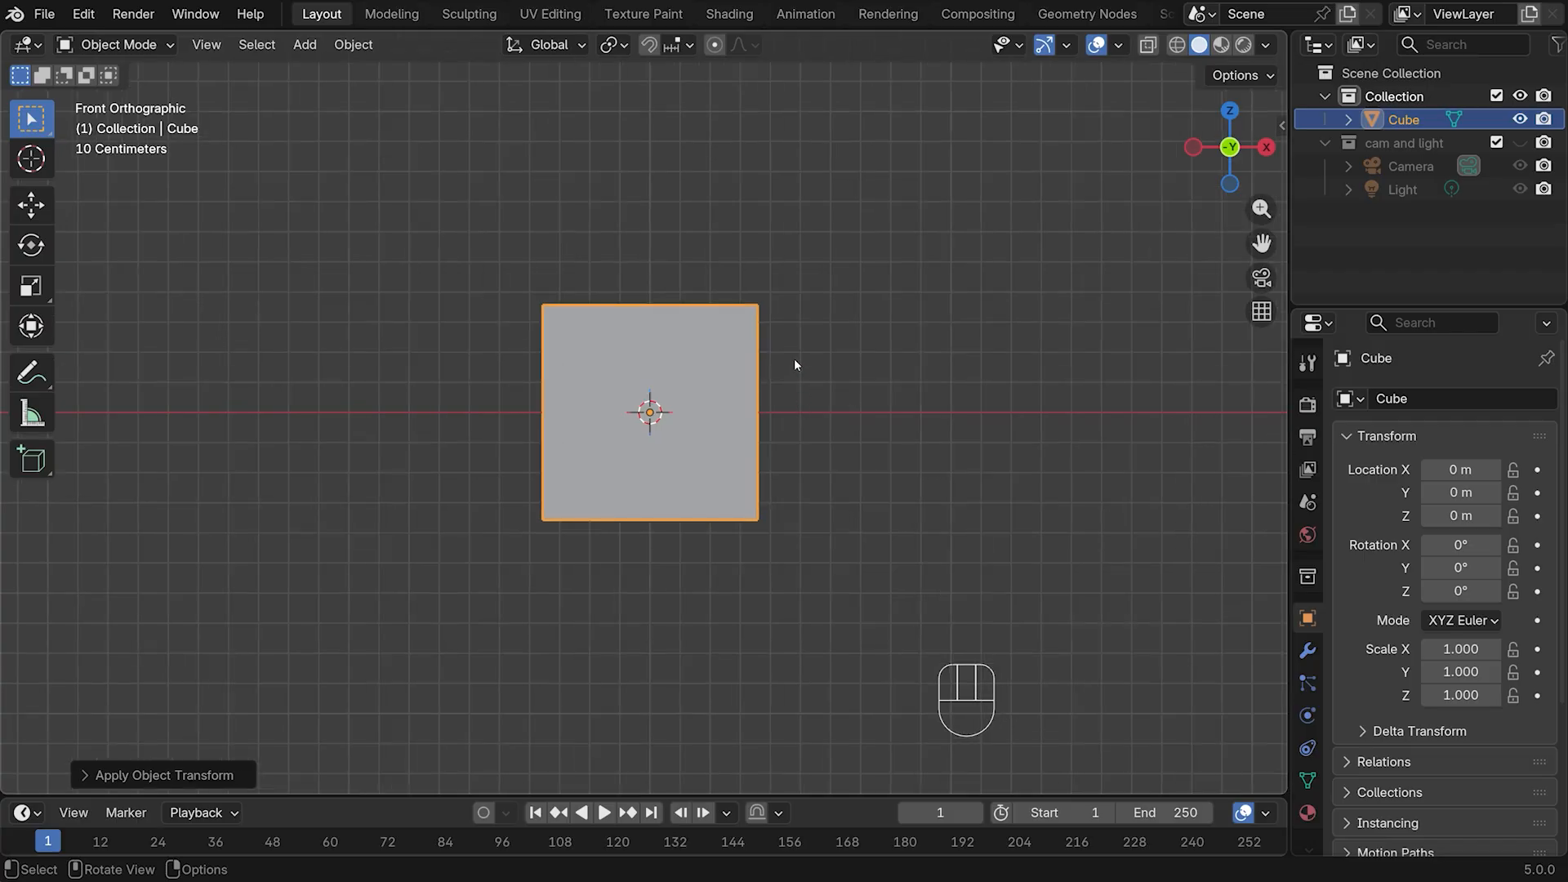
{"action": "key", "text": "ctrl+3"}
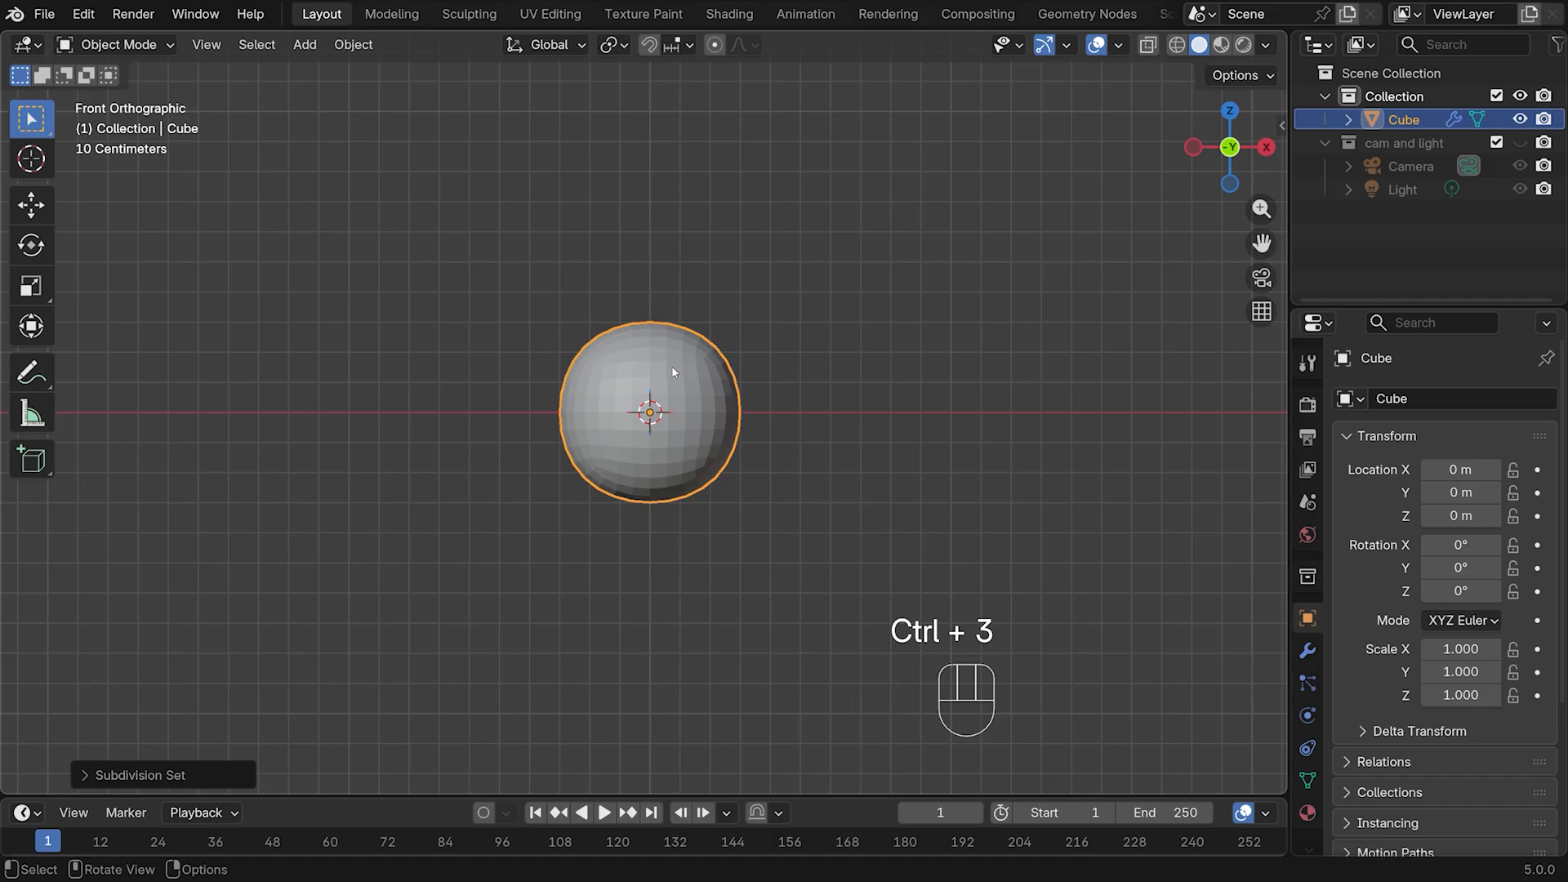
{"action": "left_click", "coordinate": [1307, 651]}
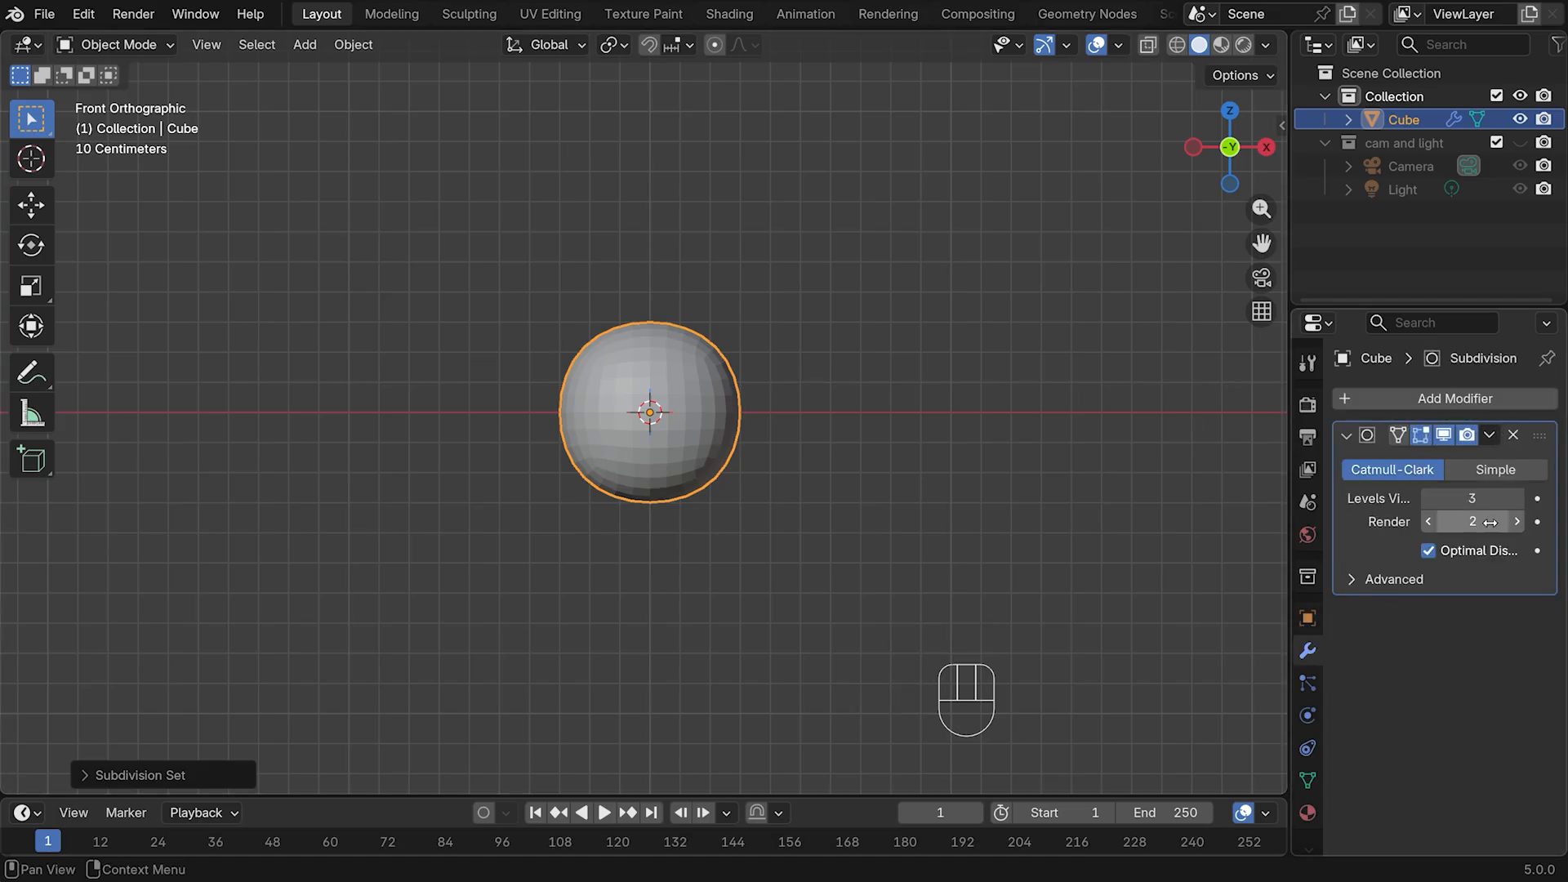
{"action": "left_click", "coordinate": [1516, 521]}
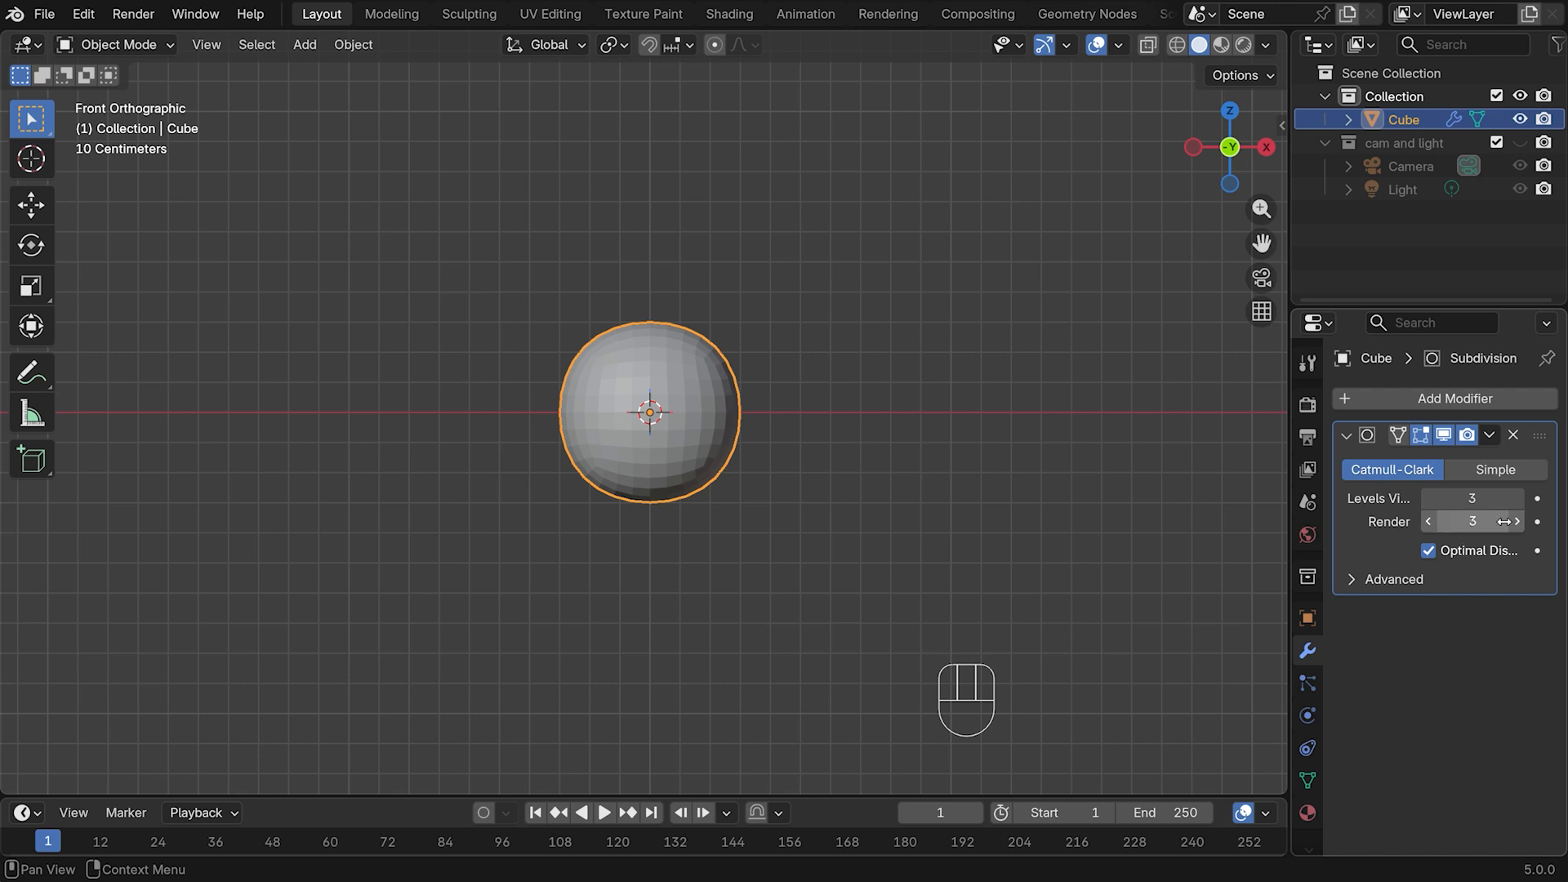
{"action": "left_click", "coordinate": [1490, 437]}
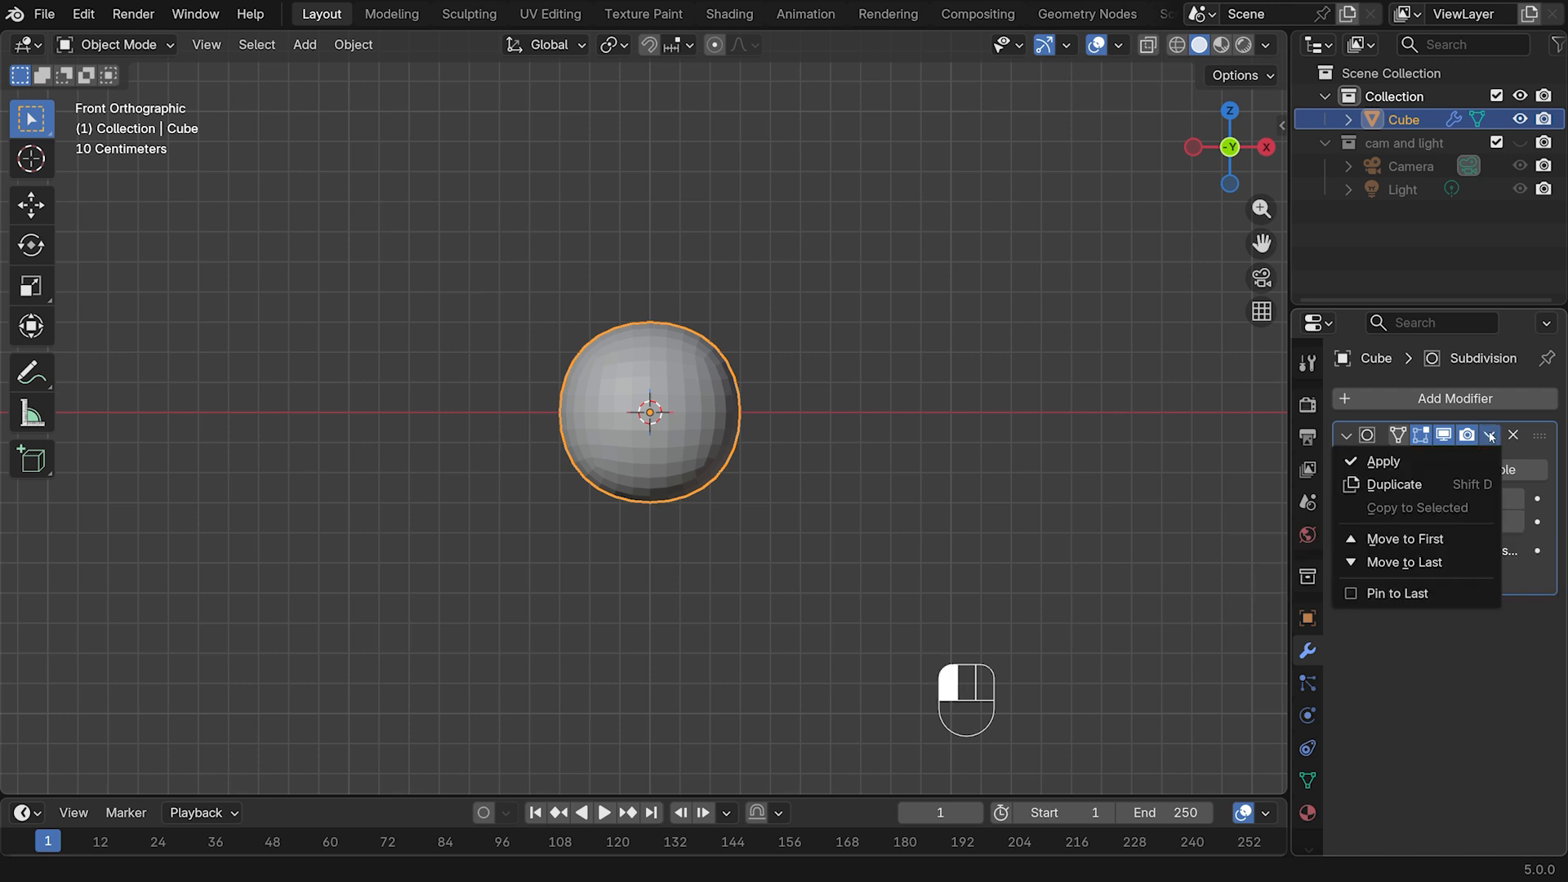
{"action": "left_click", "coordinate": [1402, 462]}
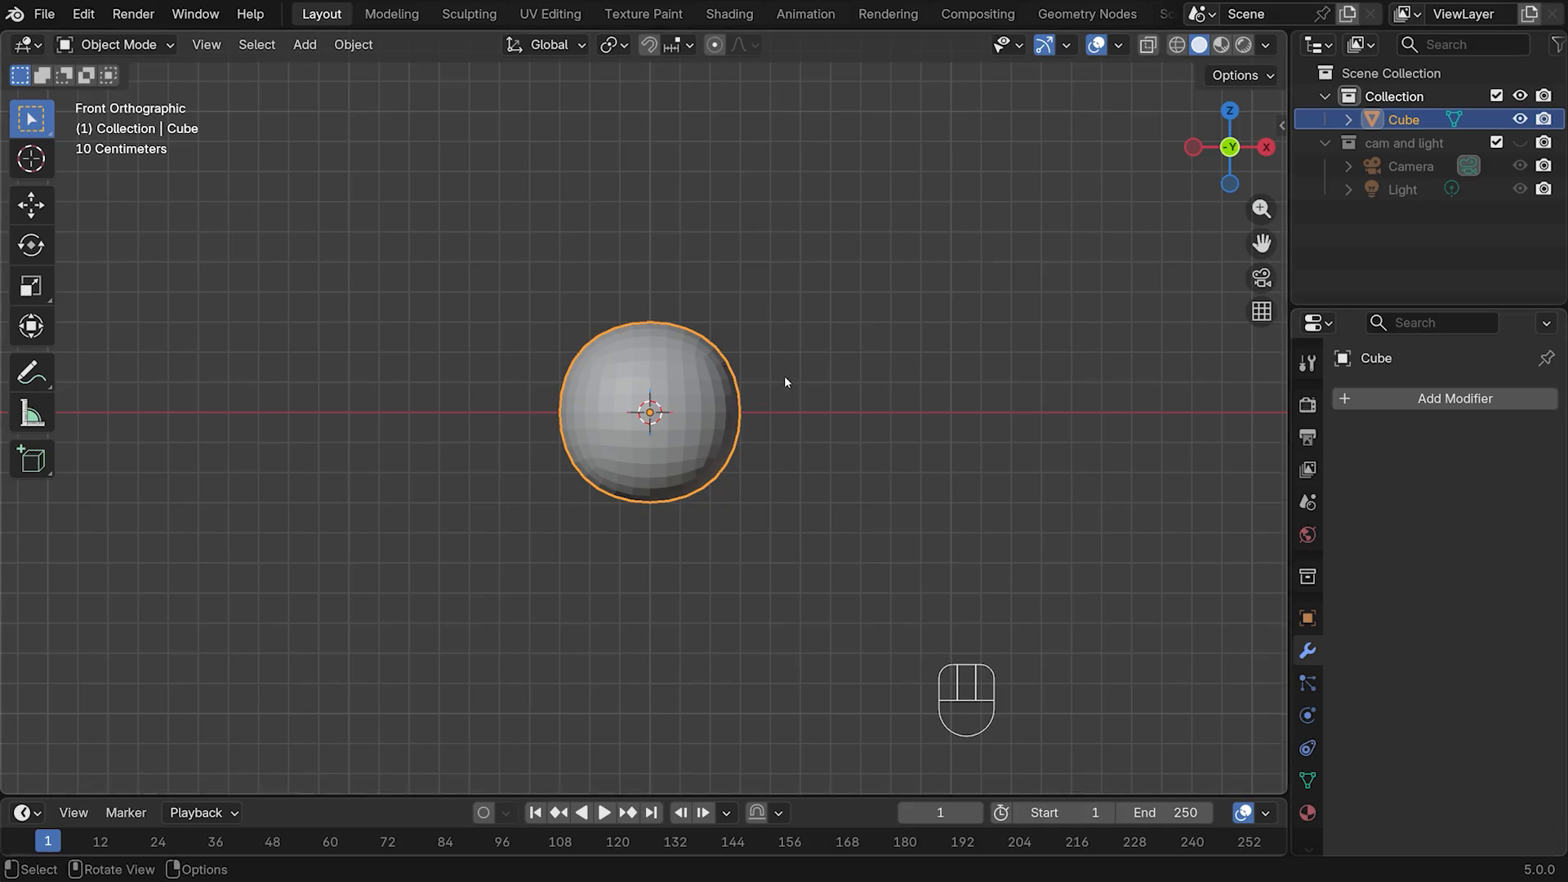
Enter Edit Mode on the rounded cube and switch to face selection
{"action": "key", "text": "Tab"}
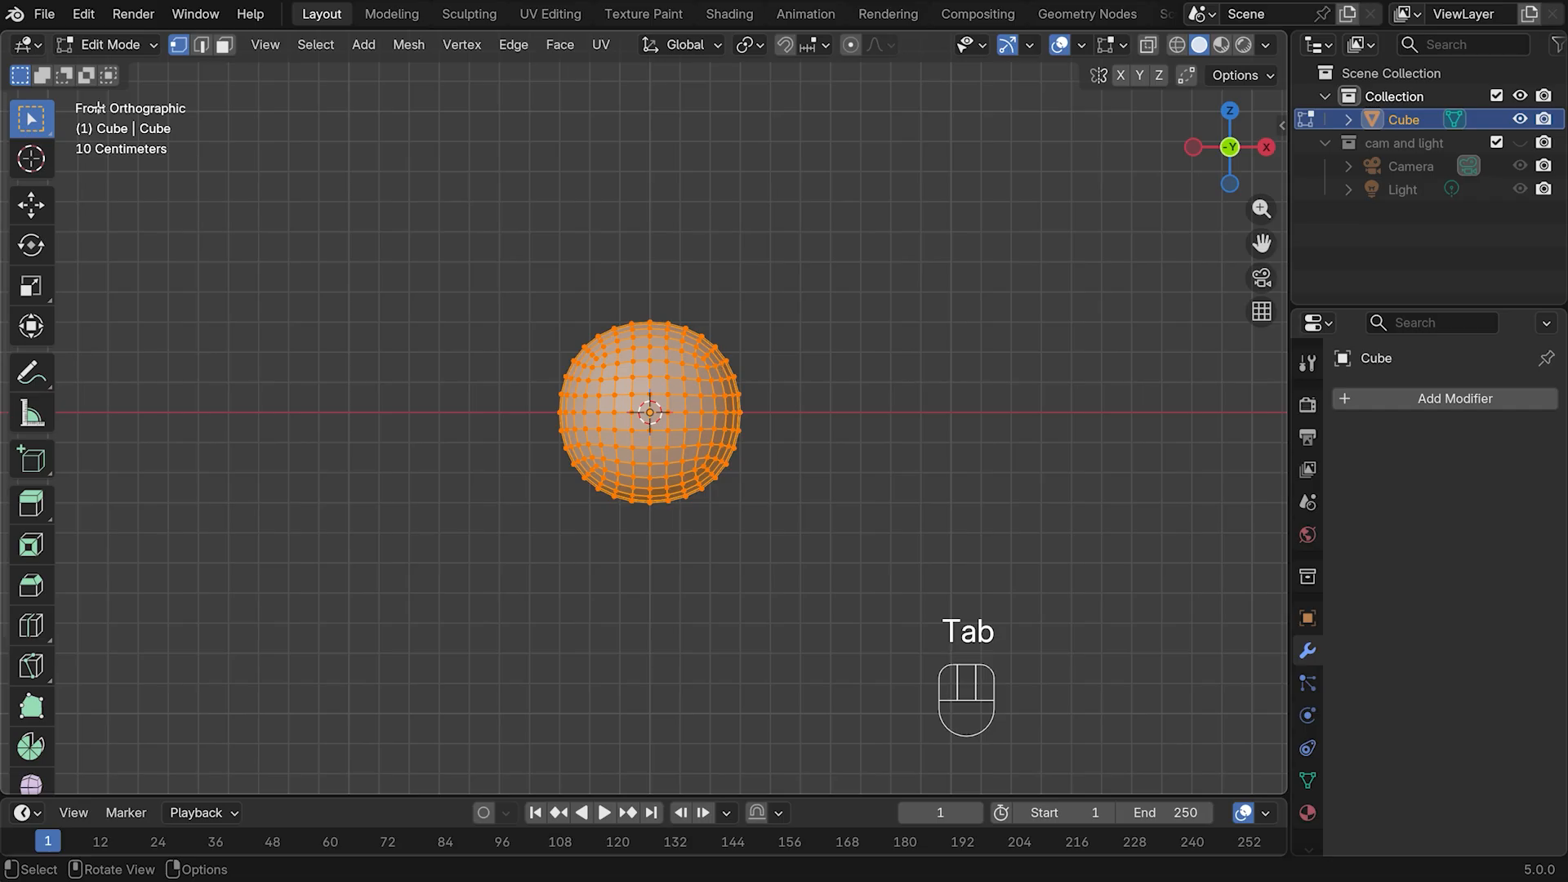
{"action": "left_click", "coordinate": [143, 45]}
{"action": "key", "text": "3"}
{"action": "left_click", "coordinate": [178, 46]}
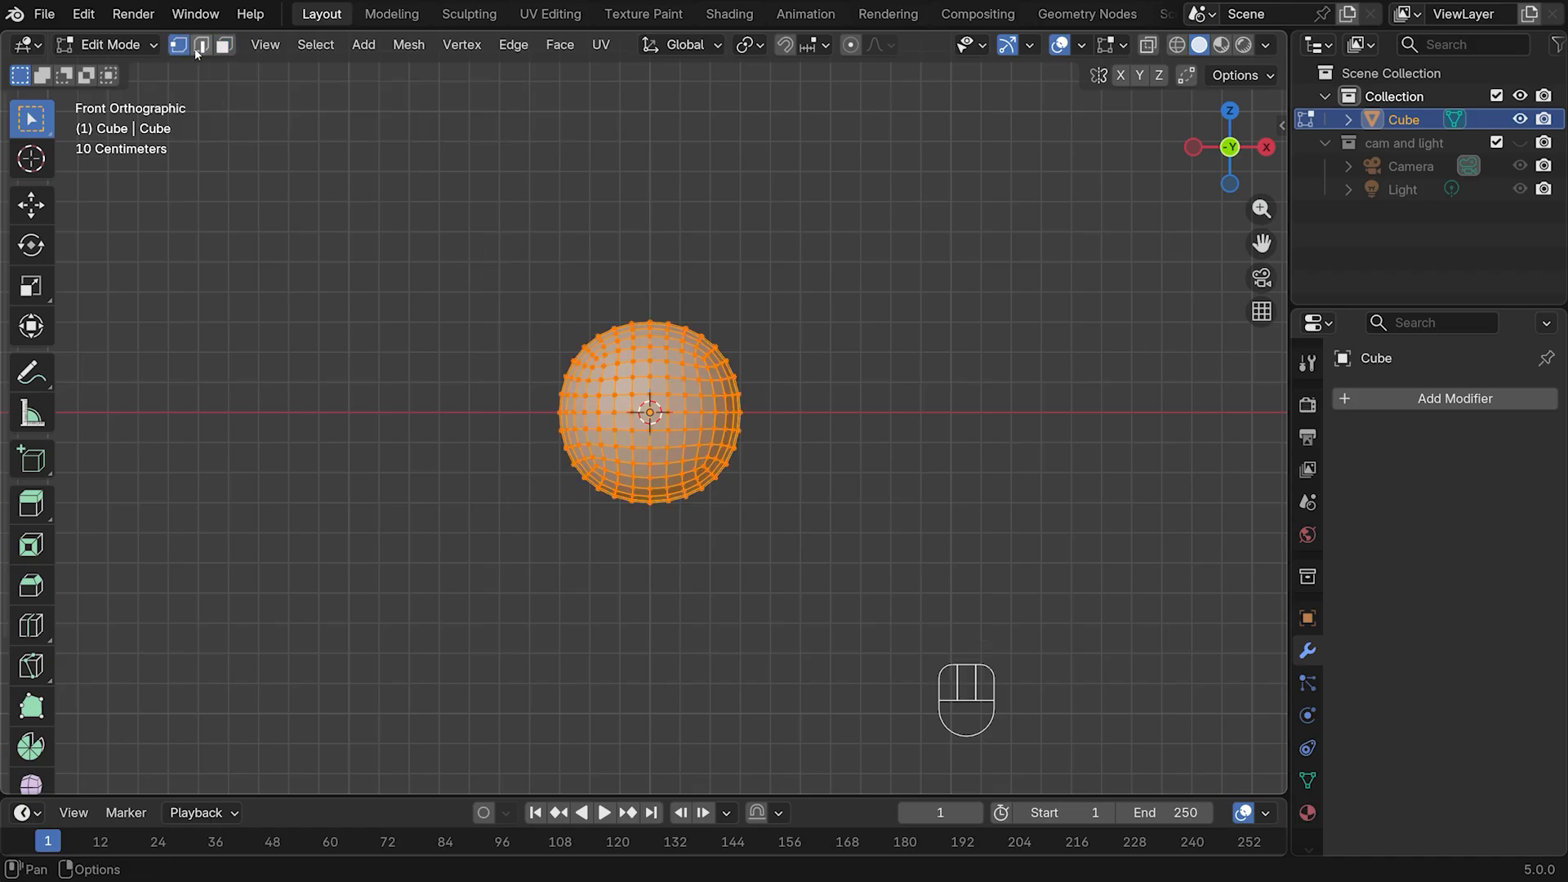
{"action": "left_click", "coordinate": [201, 46]}
{"action": "left_click", "coordinate": [224, 46]}
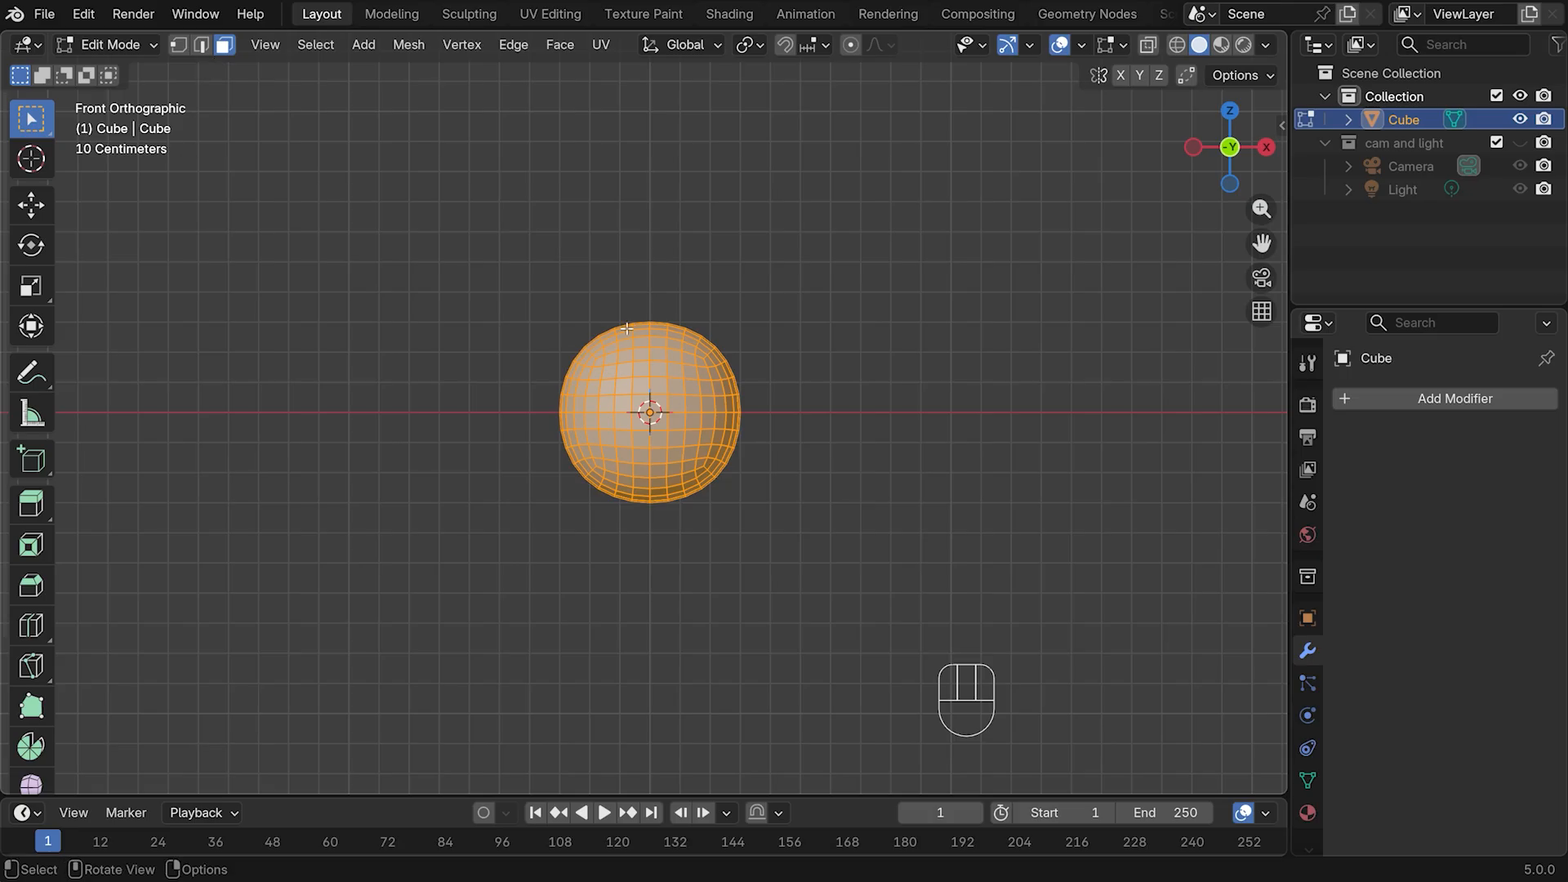
Turn on X-ray and box-select the sphere's -X half through the mesh, checking the selection from another angle
{"action": "left_click", "coordinate": [1148, 46]}
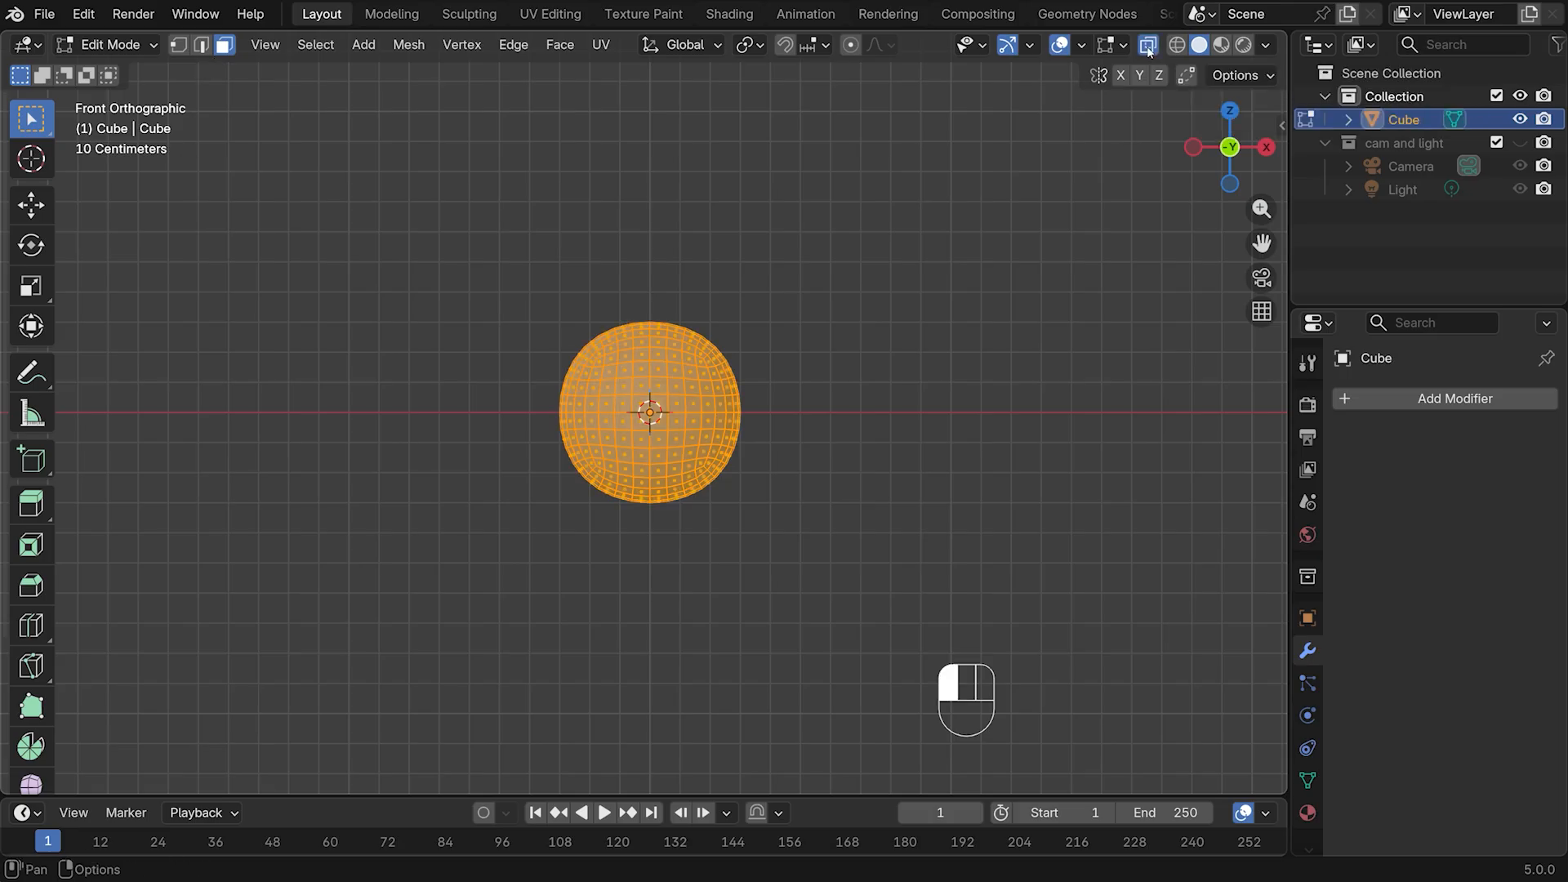
{"action": "key", "text": "alt+z"}
{"action": "key", "text": "alt+z"}
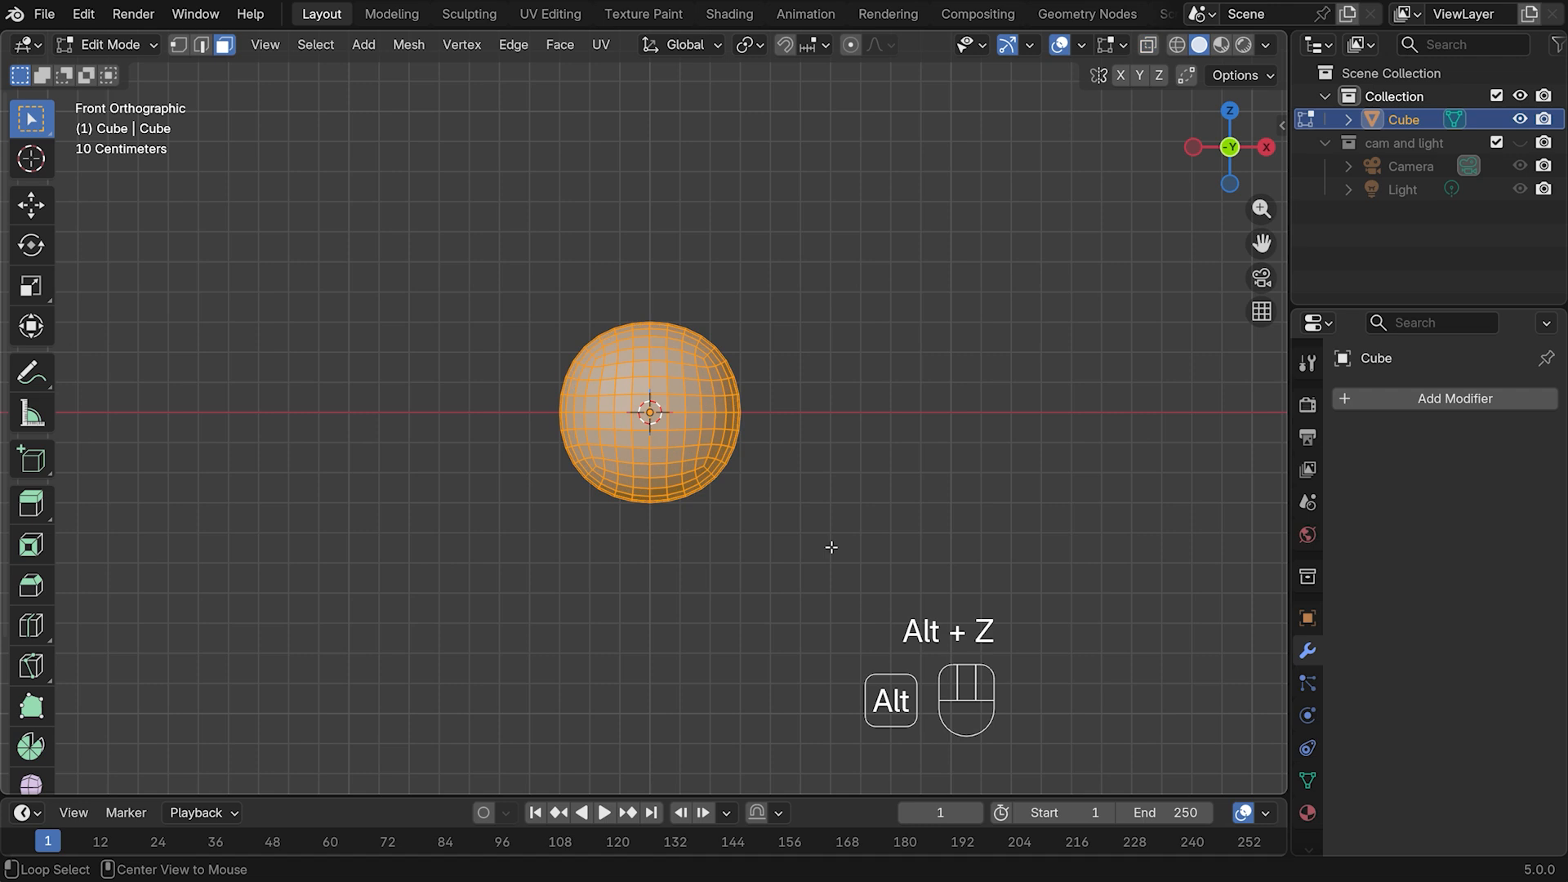
{"action": "key", "text": "alt+z"}
{"action": "key", "text": "alt+z"}
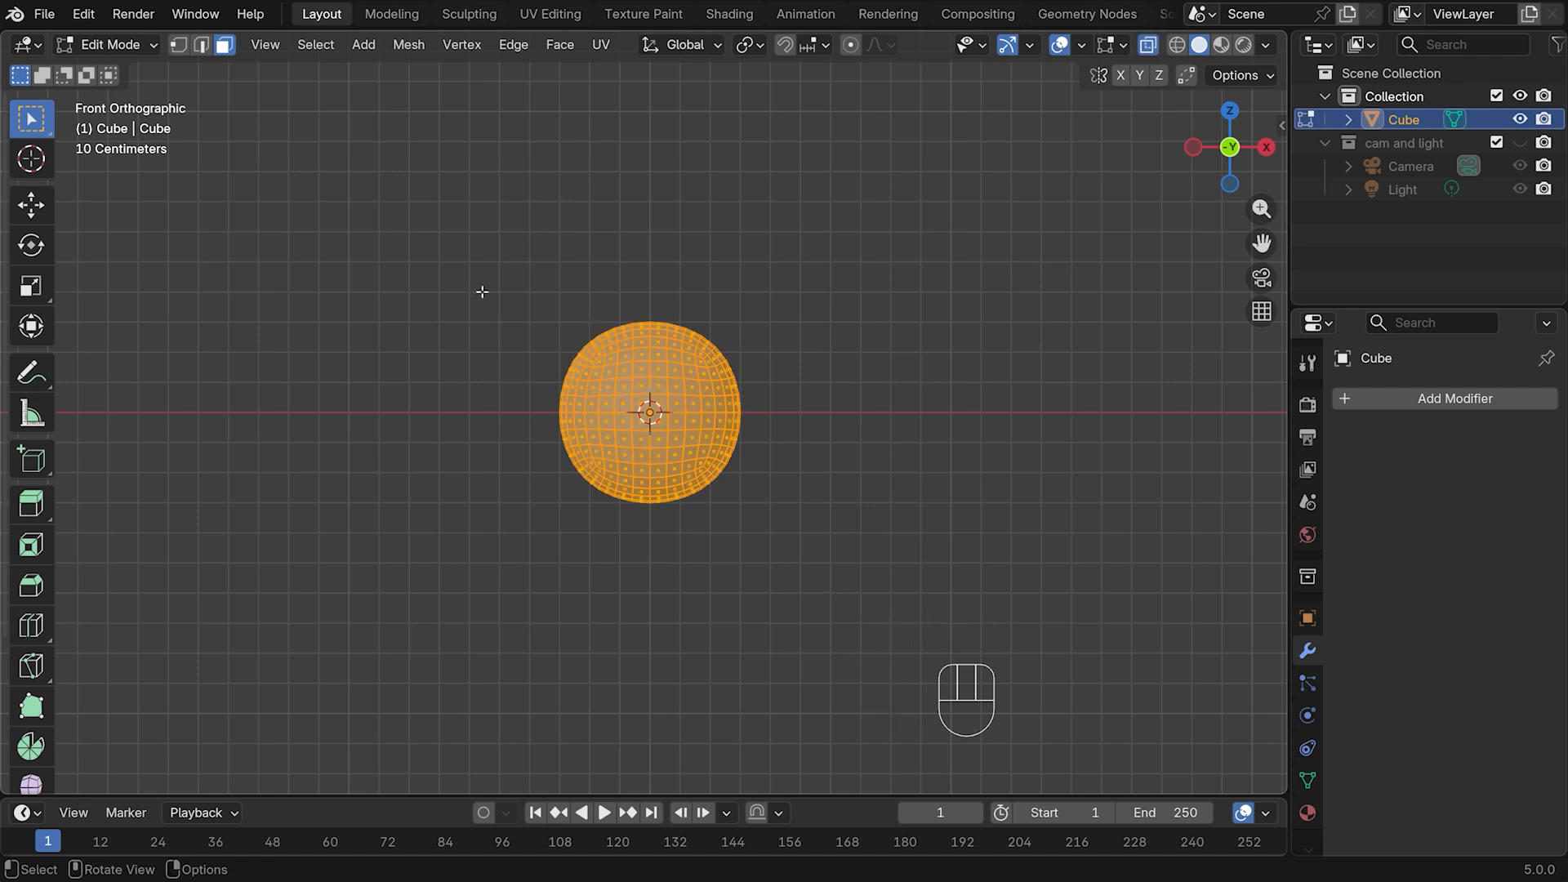
{"action": "left_click_drag", "start_coordinate": [485, 252], "coordinate": [649, 586]}
{"action": "middle_click_drag", "start_coordinate": [694, 354], "coordinate": [949, 389]}
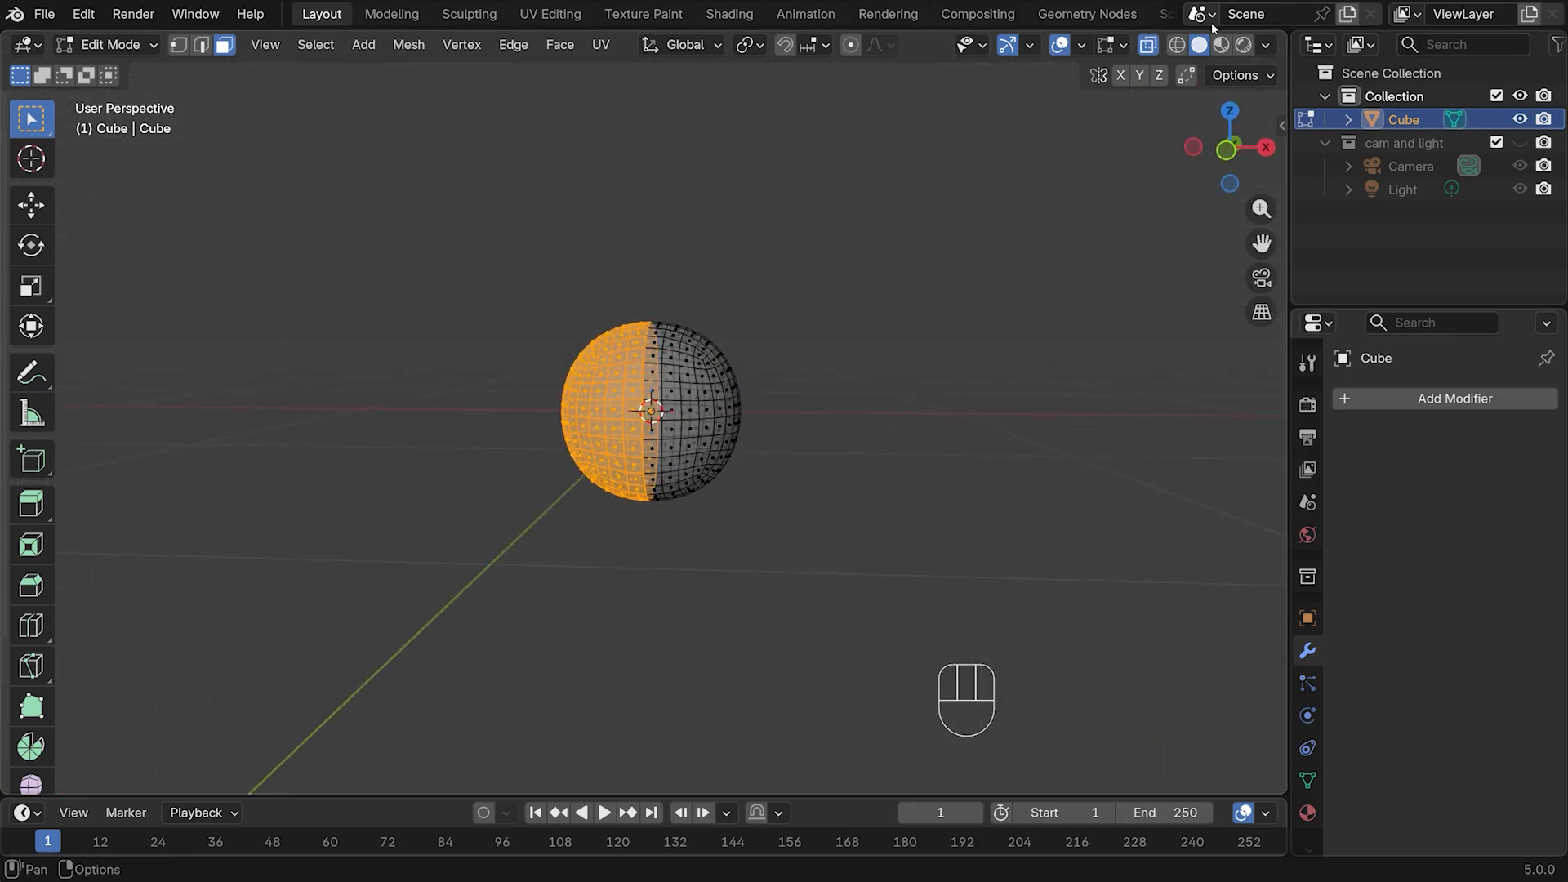
Try box-selecting the sphere's -X half from the front view with X-ray off and inspect its far side
{"action": "key", "text": "alt+z"}
{"action": "key", "text": "KP_1"}
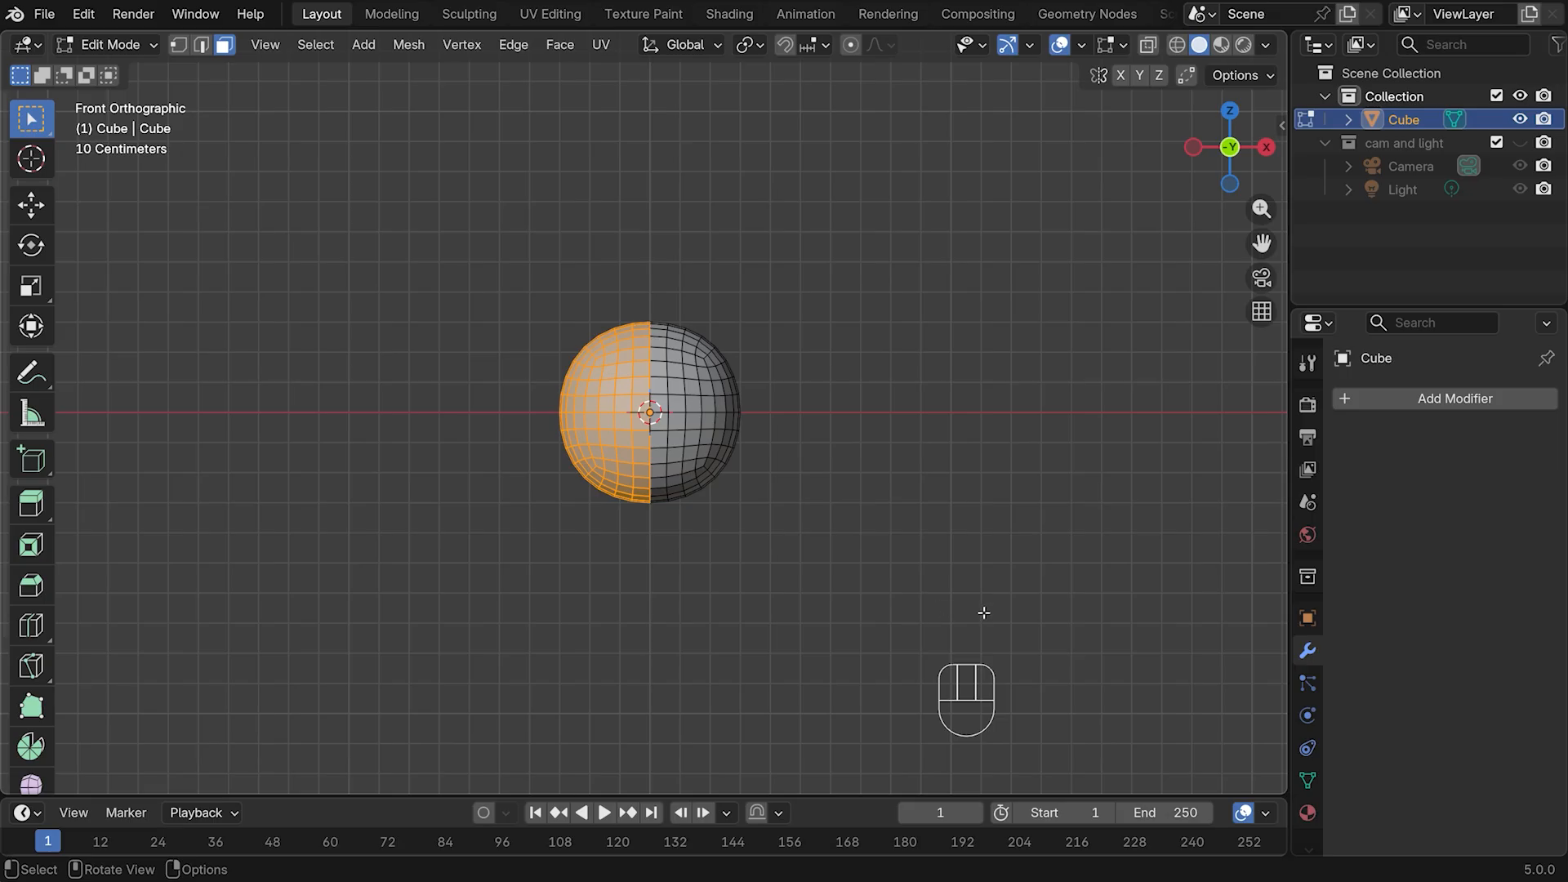
{"action": "left_click_drag", "start_coordinate": [532, 395], "coordinate": [572, 272]}
{"action": "left_click_drag", "start_coordinate": [606, 455], "coordinate": [645, 546]}
{"action": "middle_click_drag", "start_coordinate": [640, 550], "coordinate": [601, 349]}
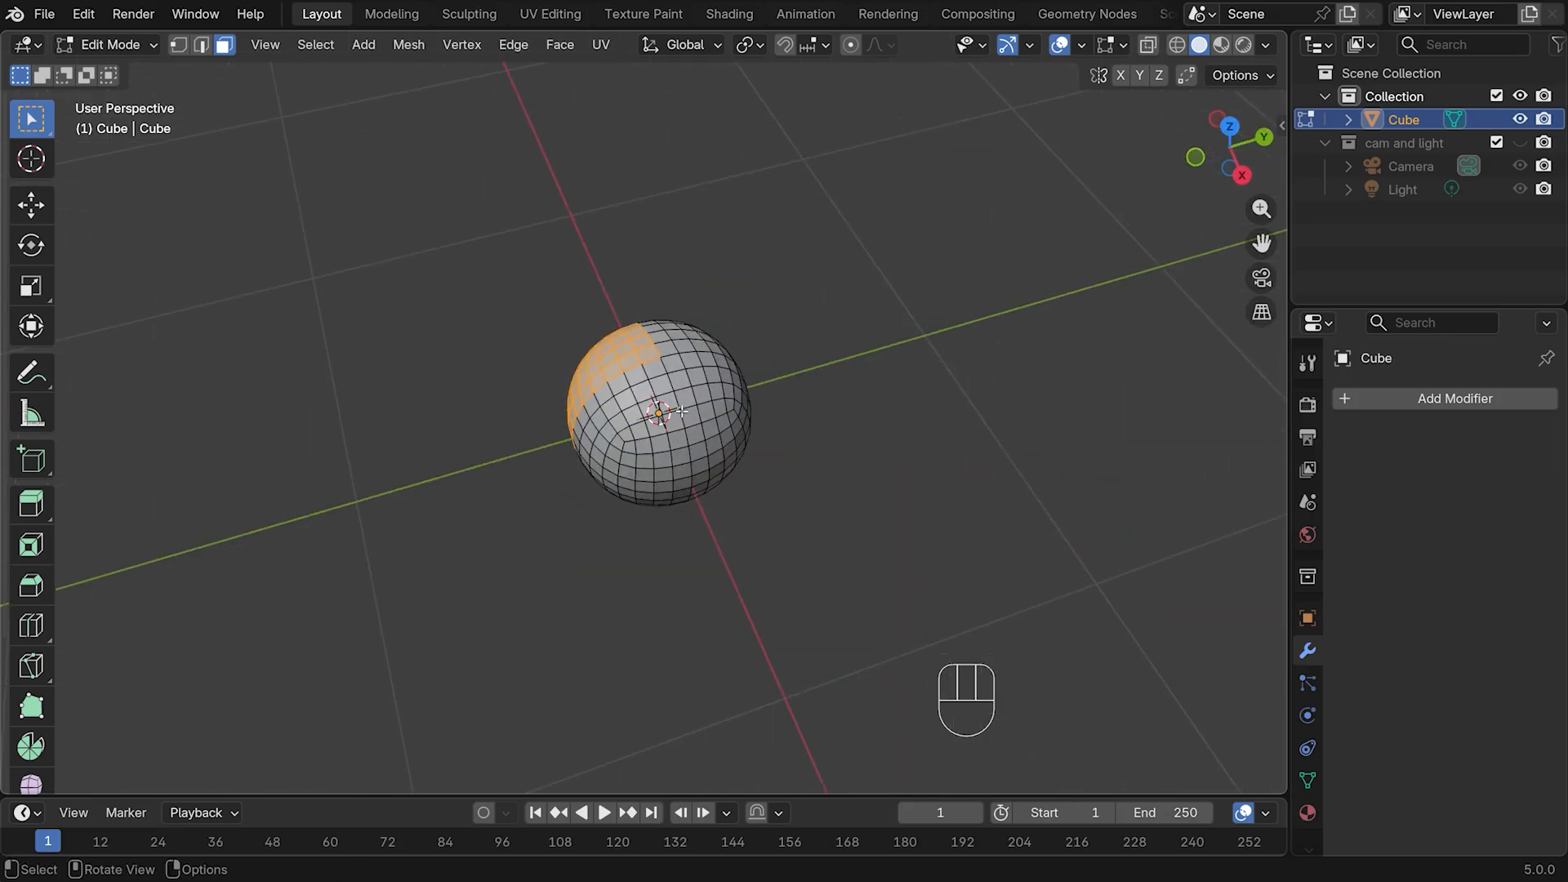
With X-ray on, box-select all faces of the sphere's -X half from the front view and delete them
{"action": "left_click", "coordinate": [1148, 44]}
{"action": "key", "text": "KP_1"}
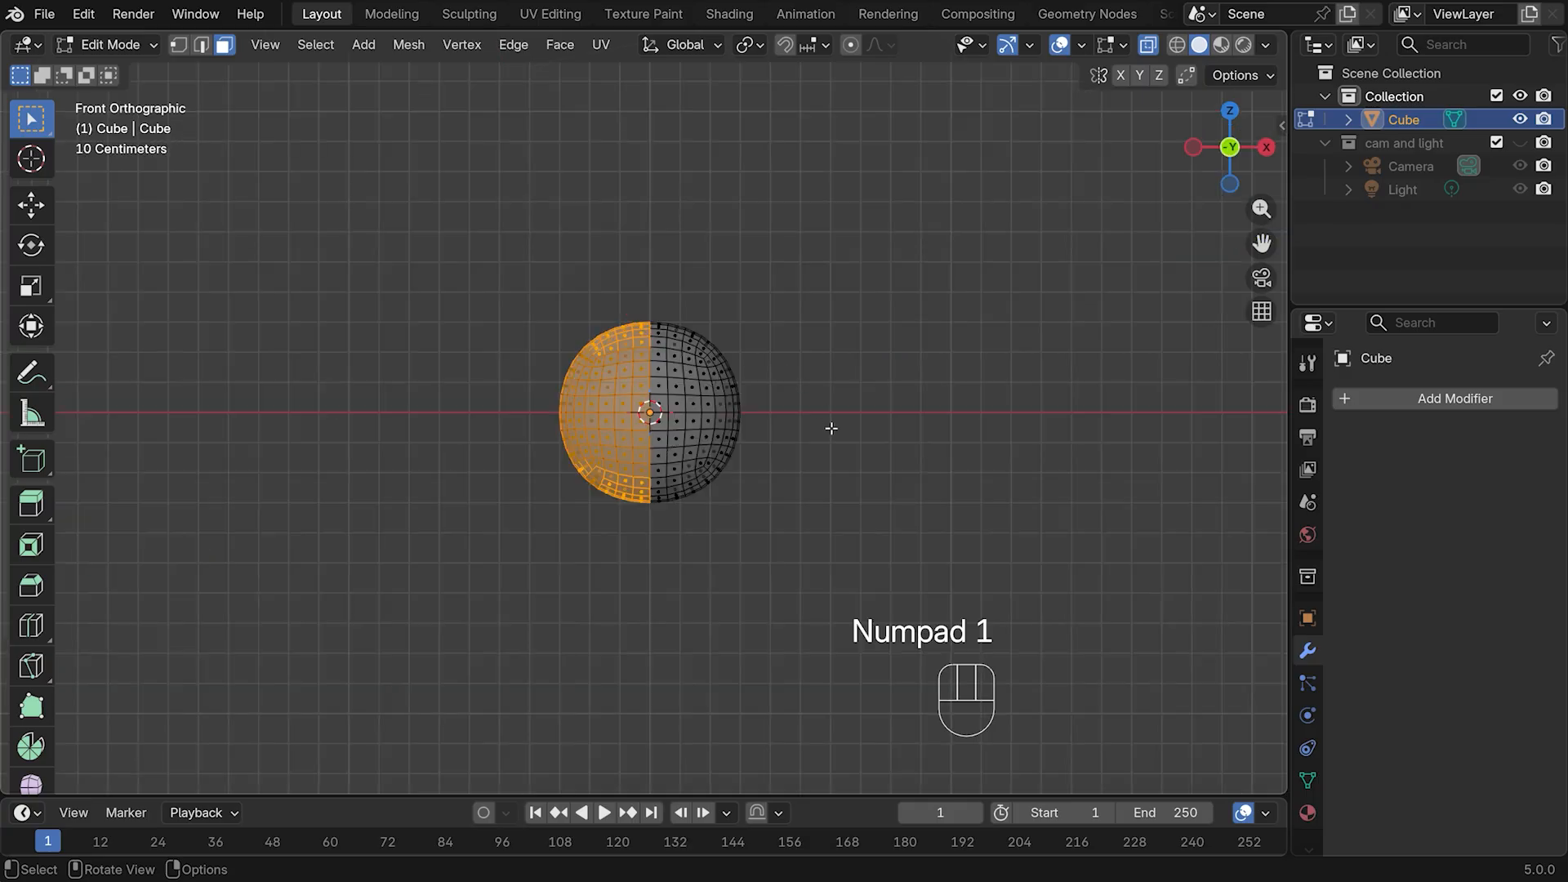
{"action": "left_click_drag", "start_coordinate": [460, 244], "coordinate": [643, 592]}
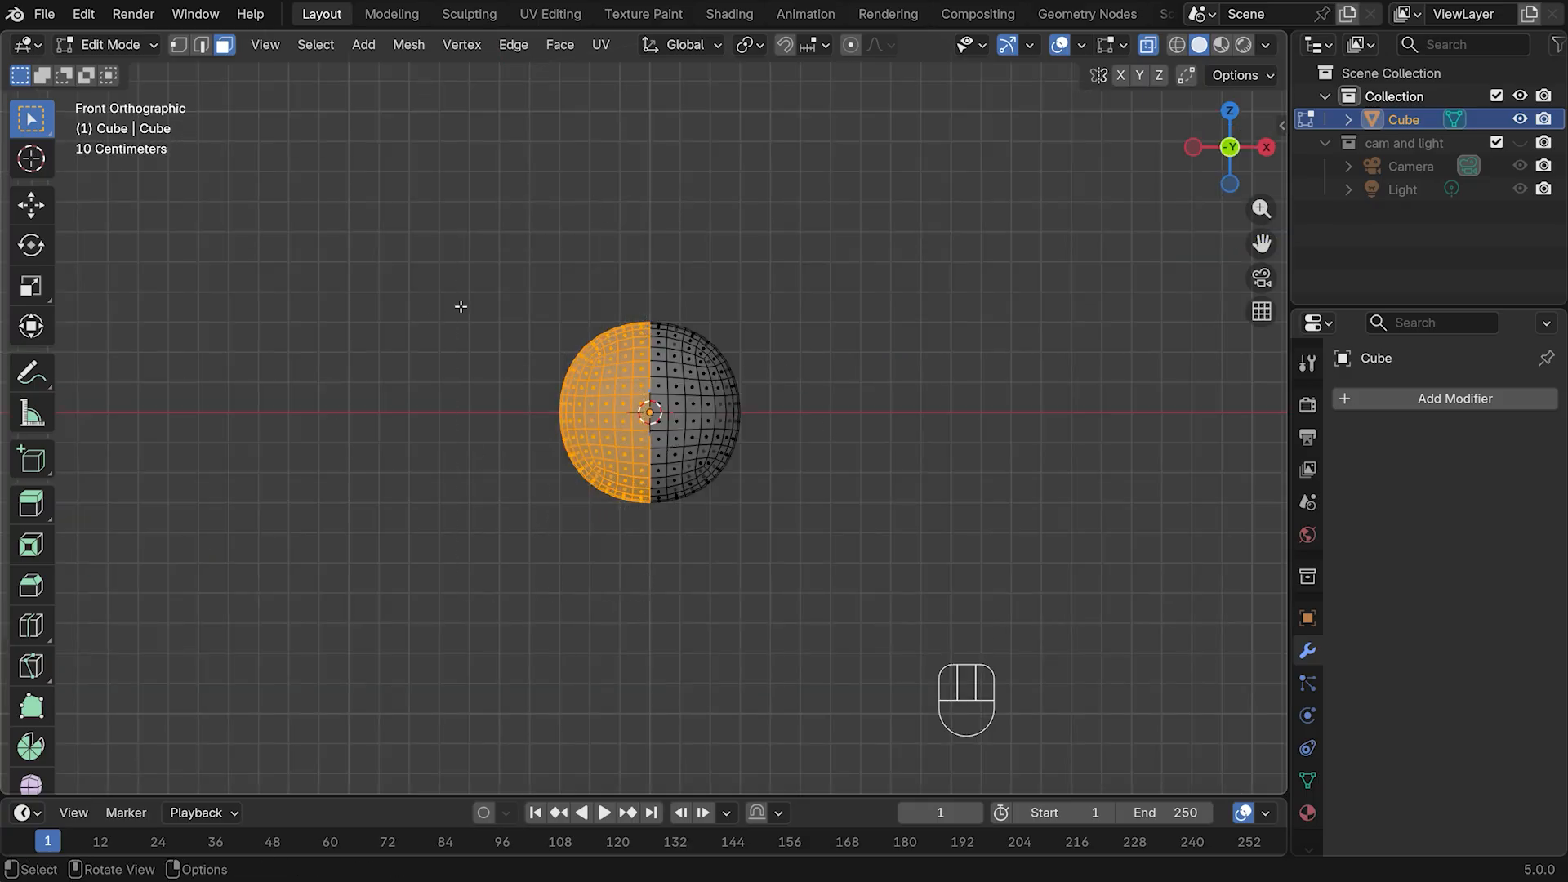
{"action": "key", "text": "x"}
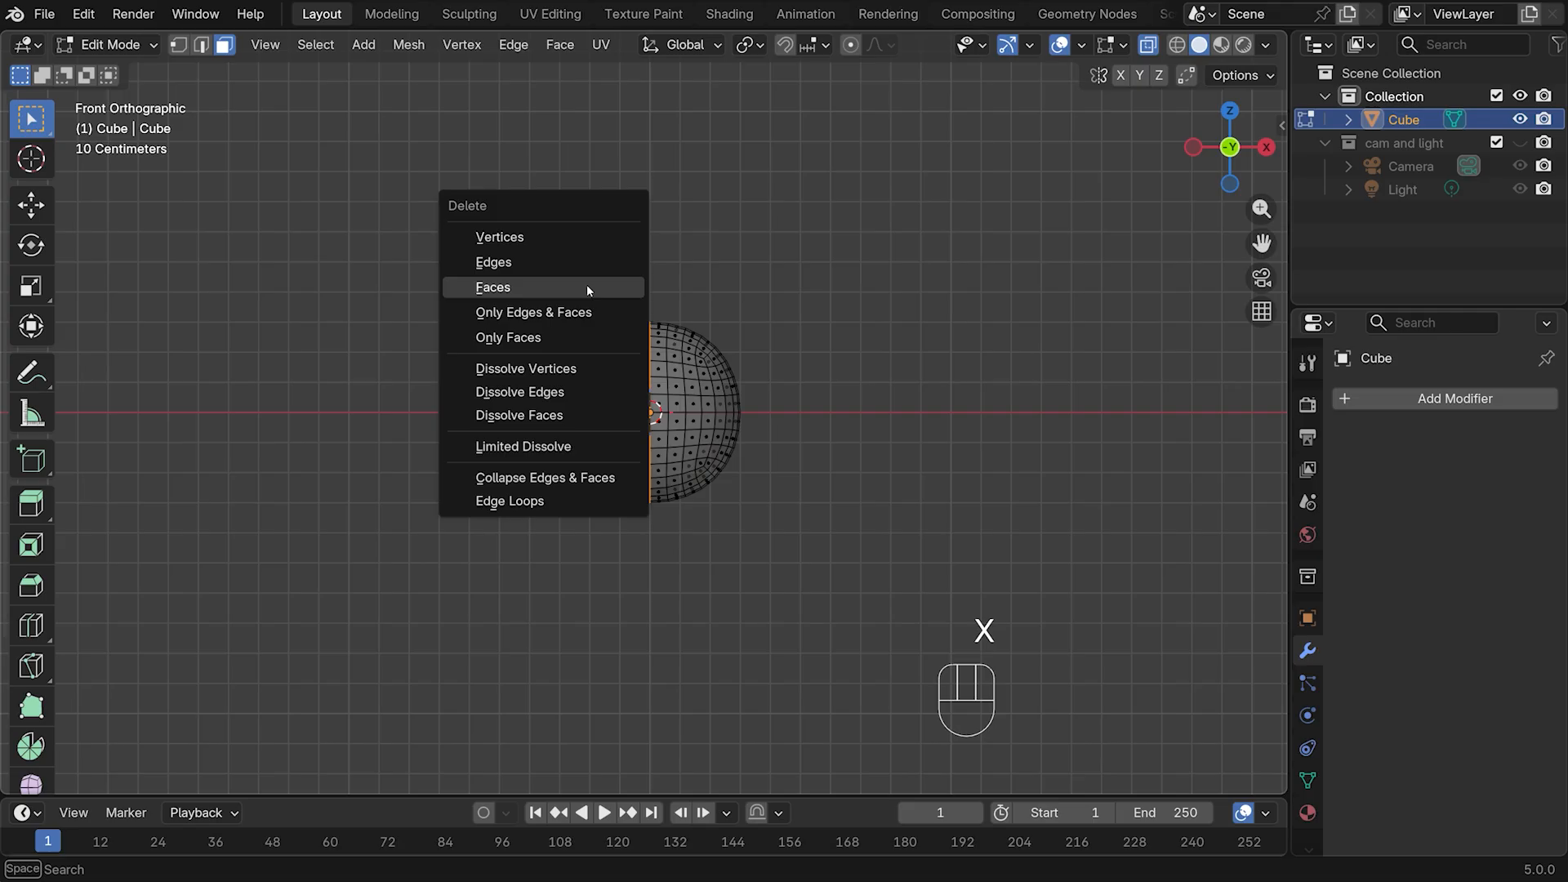
{"action": "left_click", "coordinate": [489, 285]}
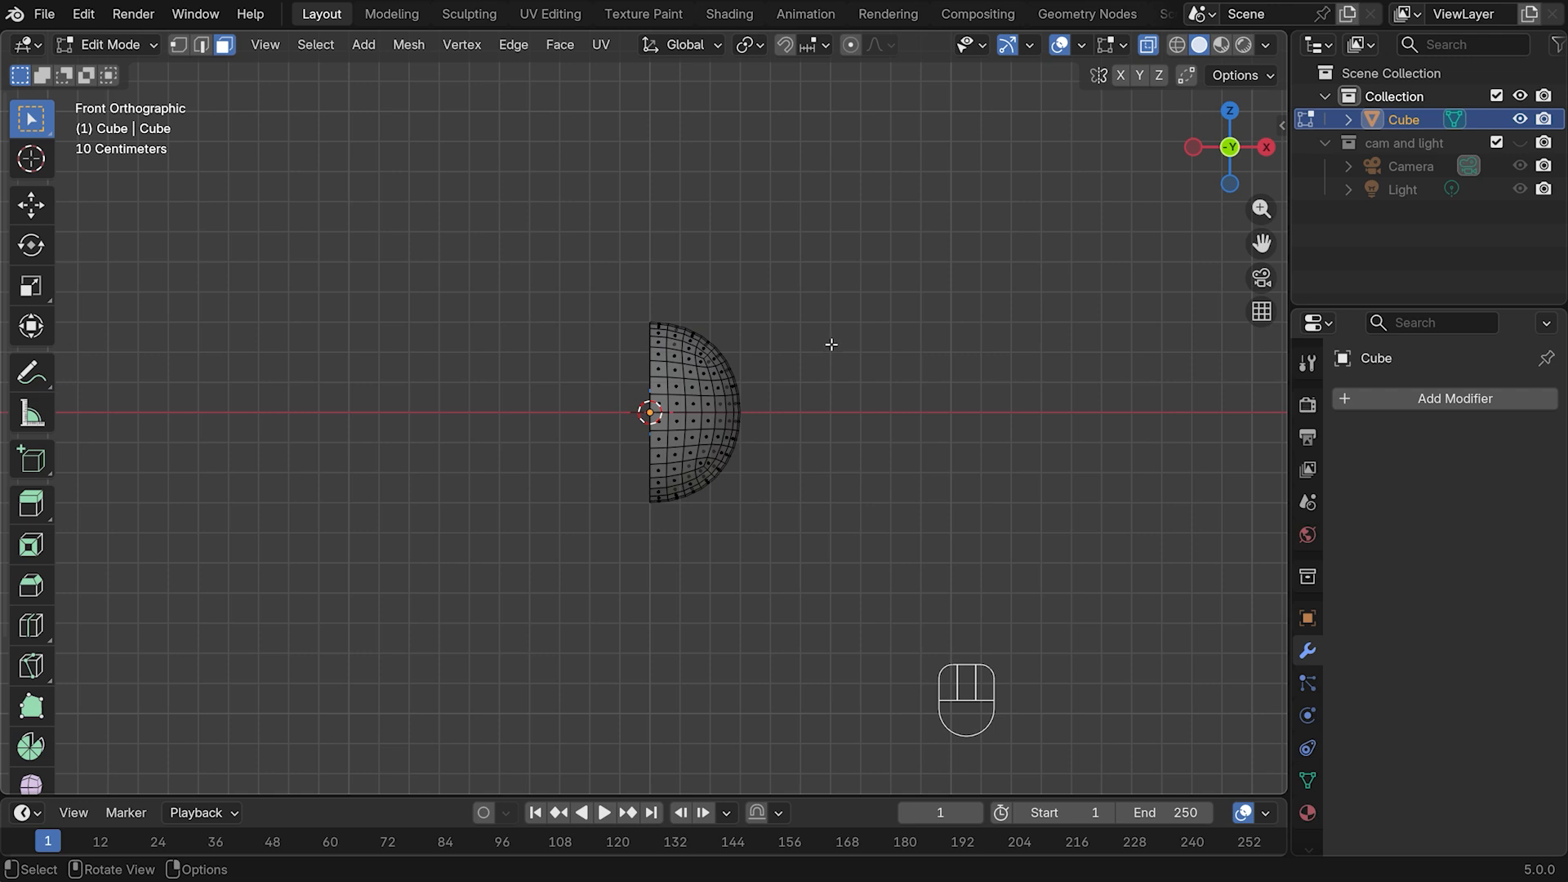
Return to Object Mode and add an X-axis Mirror modifier with Clipping enabled to the half sphere
{"action": "key", "text": "Tab"}
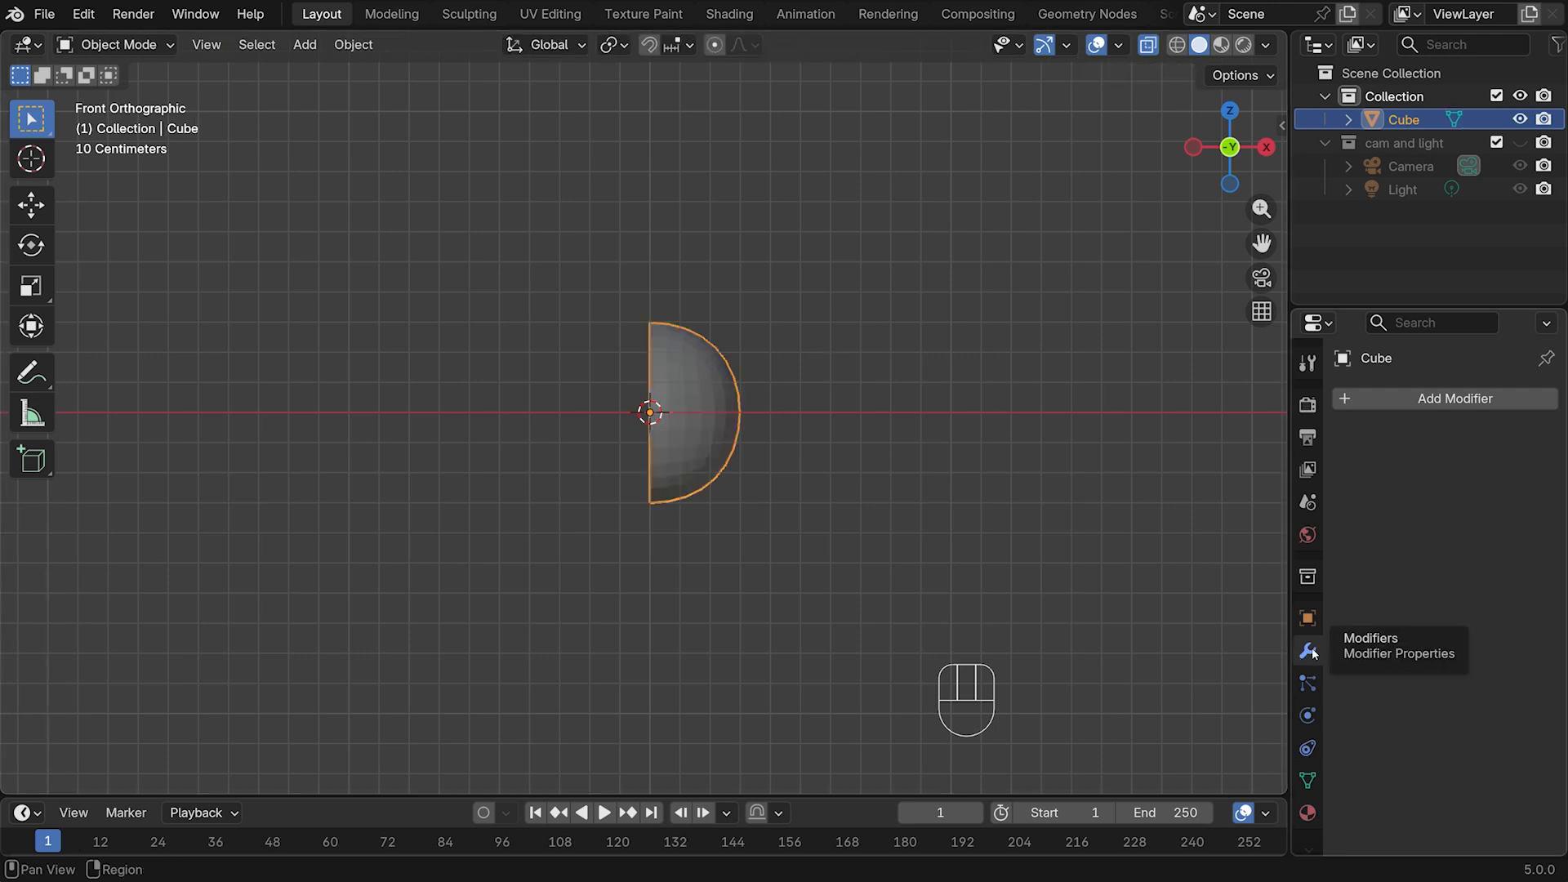
{"action": "left_click", "coordinate": [1448, 397]}
{"action": "mouse_move", "coordinate": [1448, 397]}
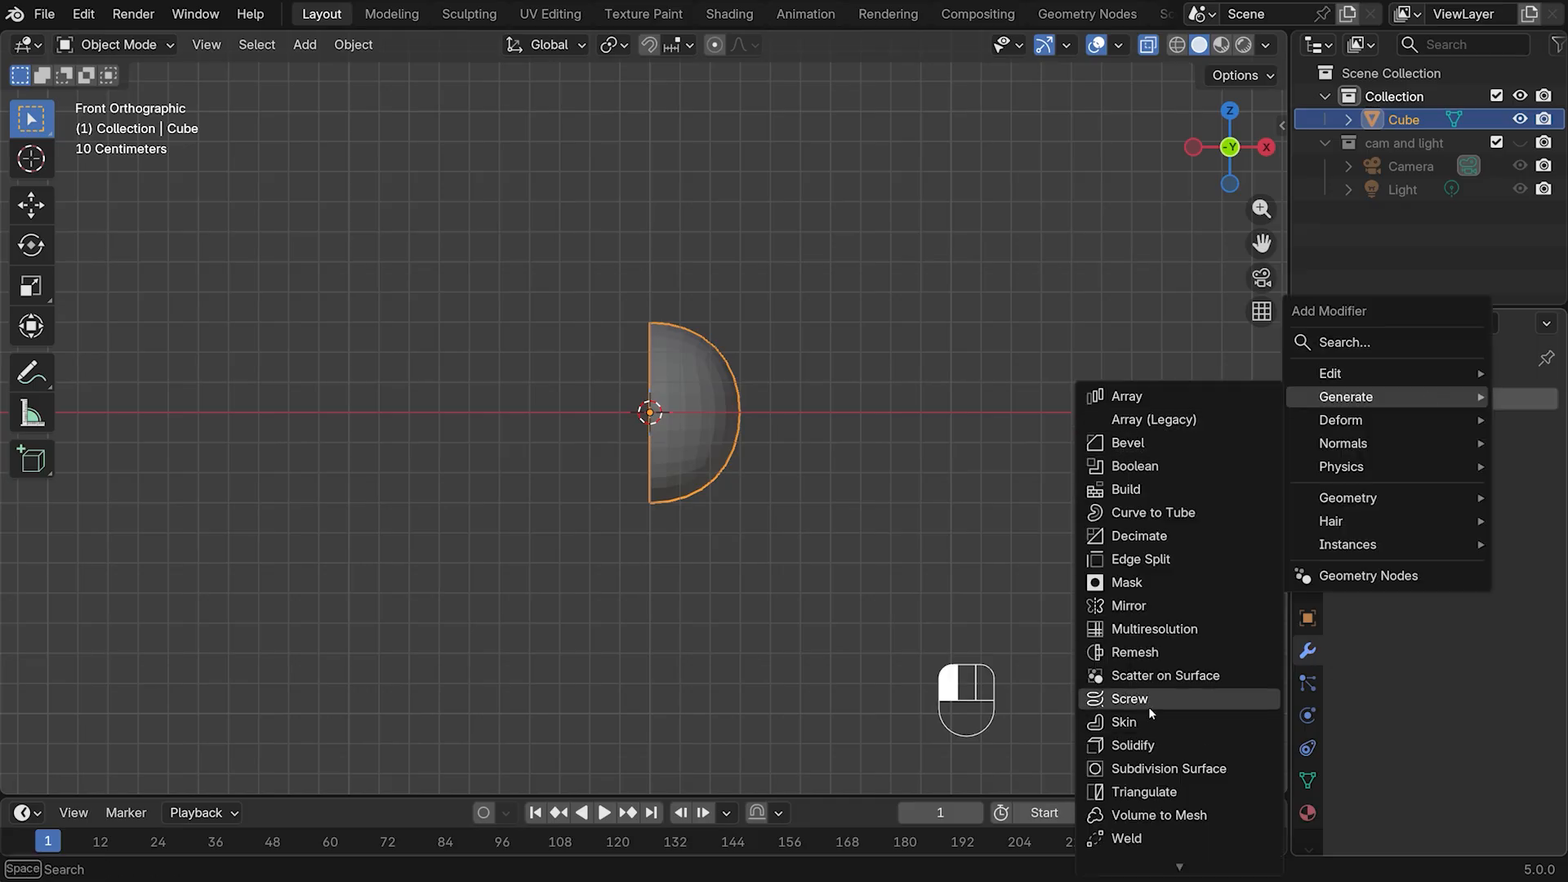
{"action": "left_click", "coordinate": [1131, 605]}
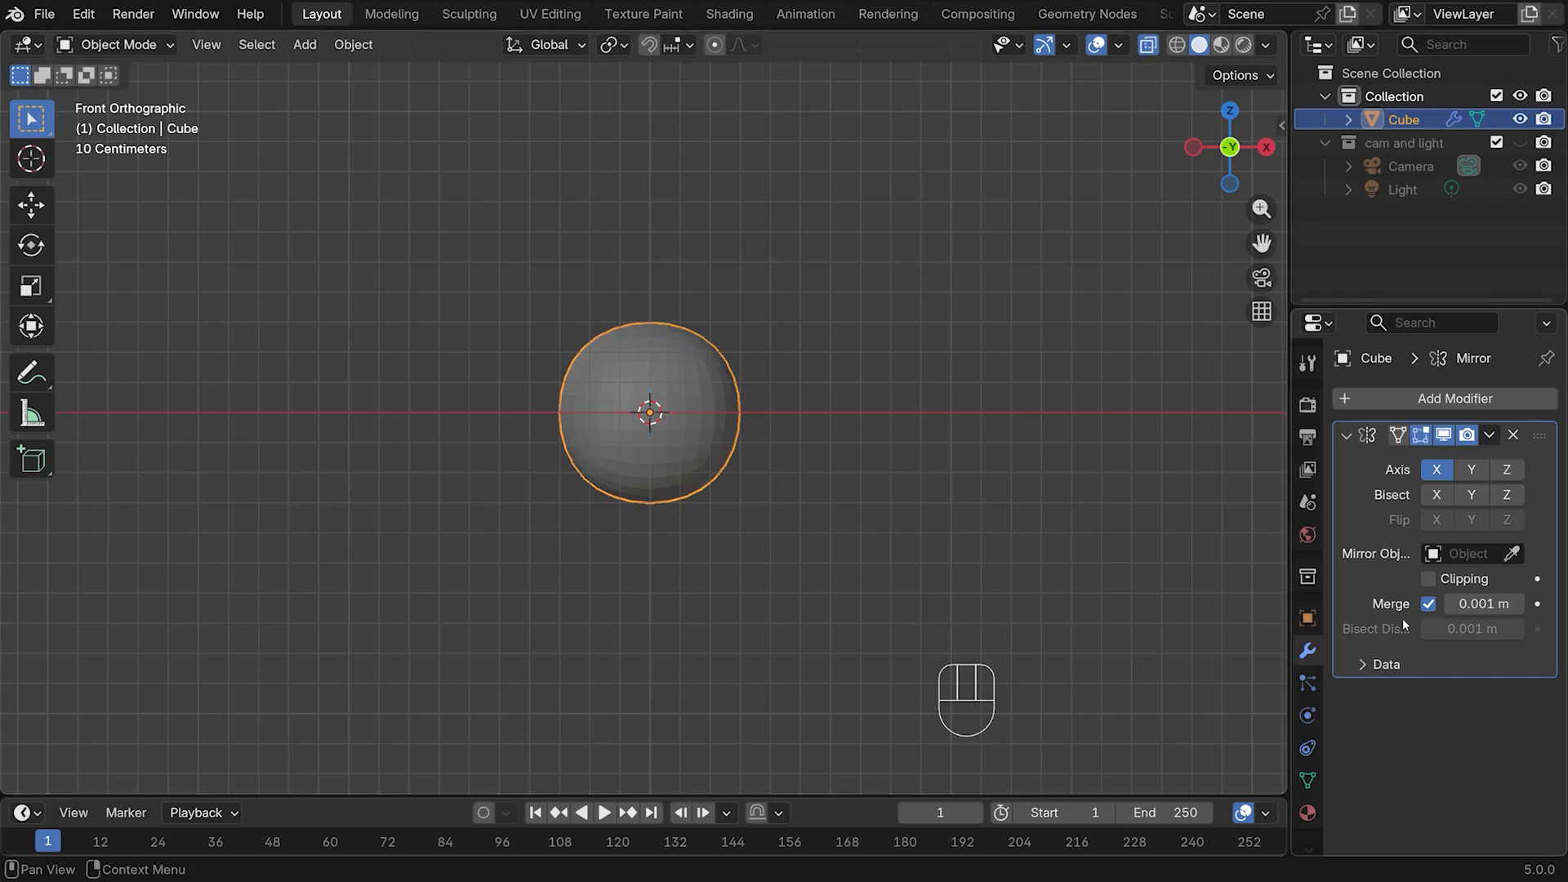
{"action": "left_click", "coordinate": [1429, 579]}
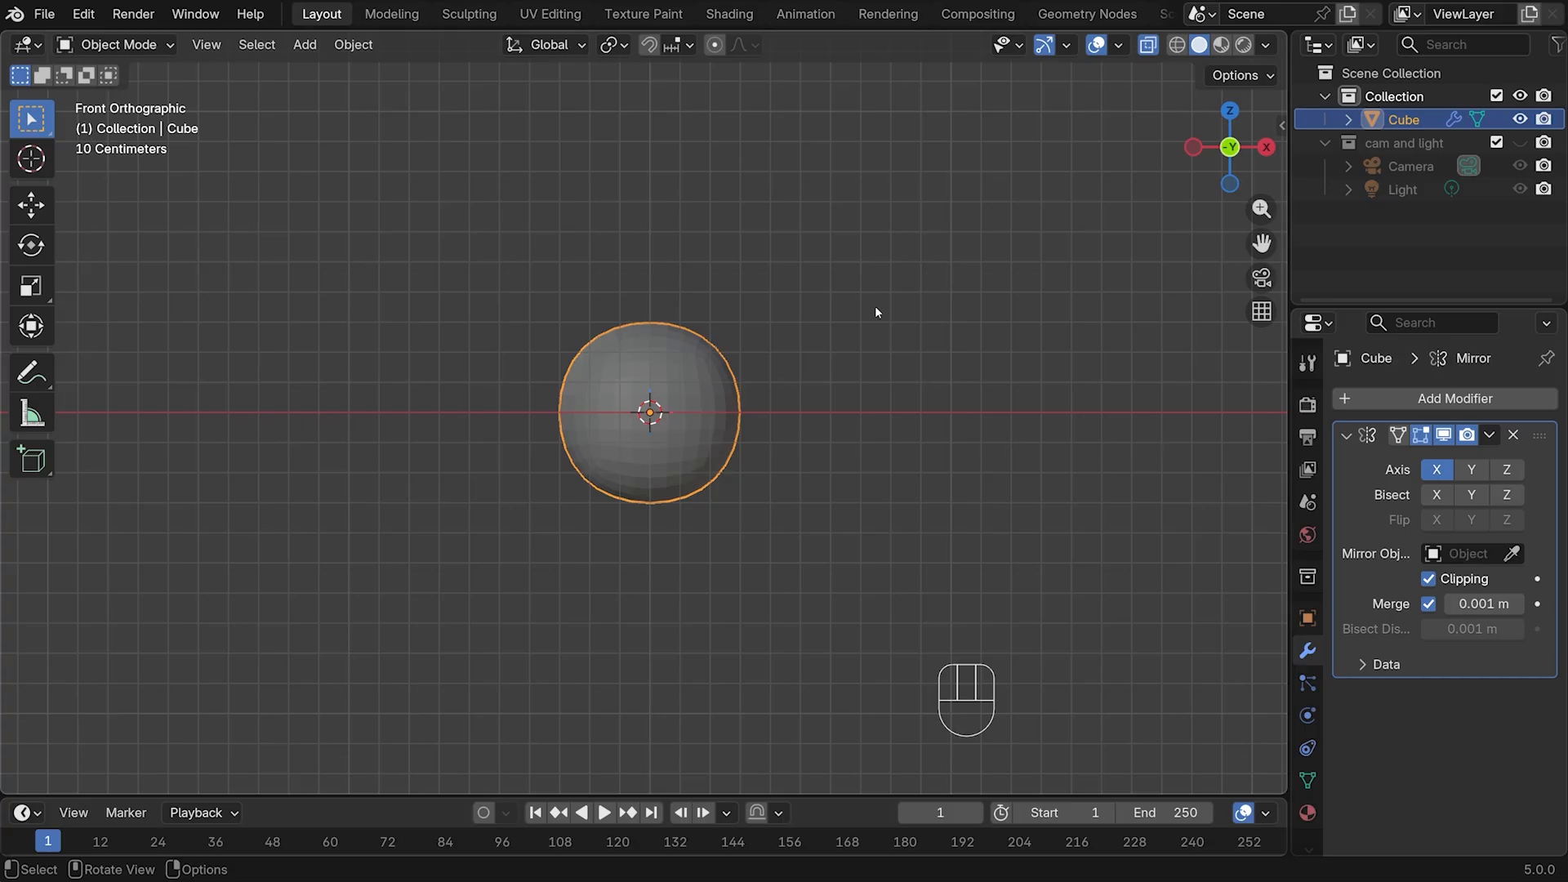
Move all faces of the half sphere 0.12 m along X in Edit Mode to stretch the body into a capsule
{"action": "key", "text": "Tab"}
{"action": "key", "text": "a"}
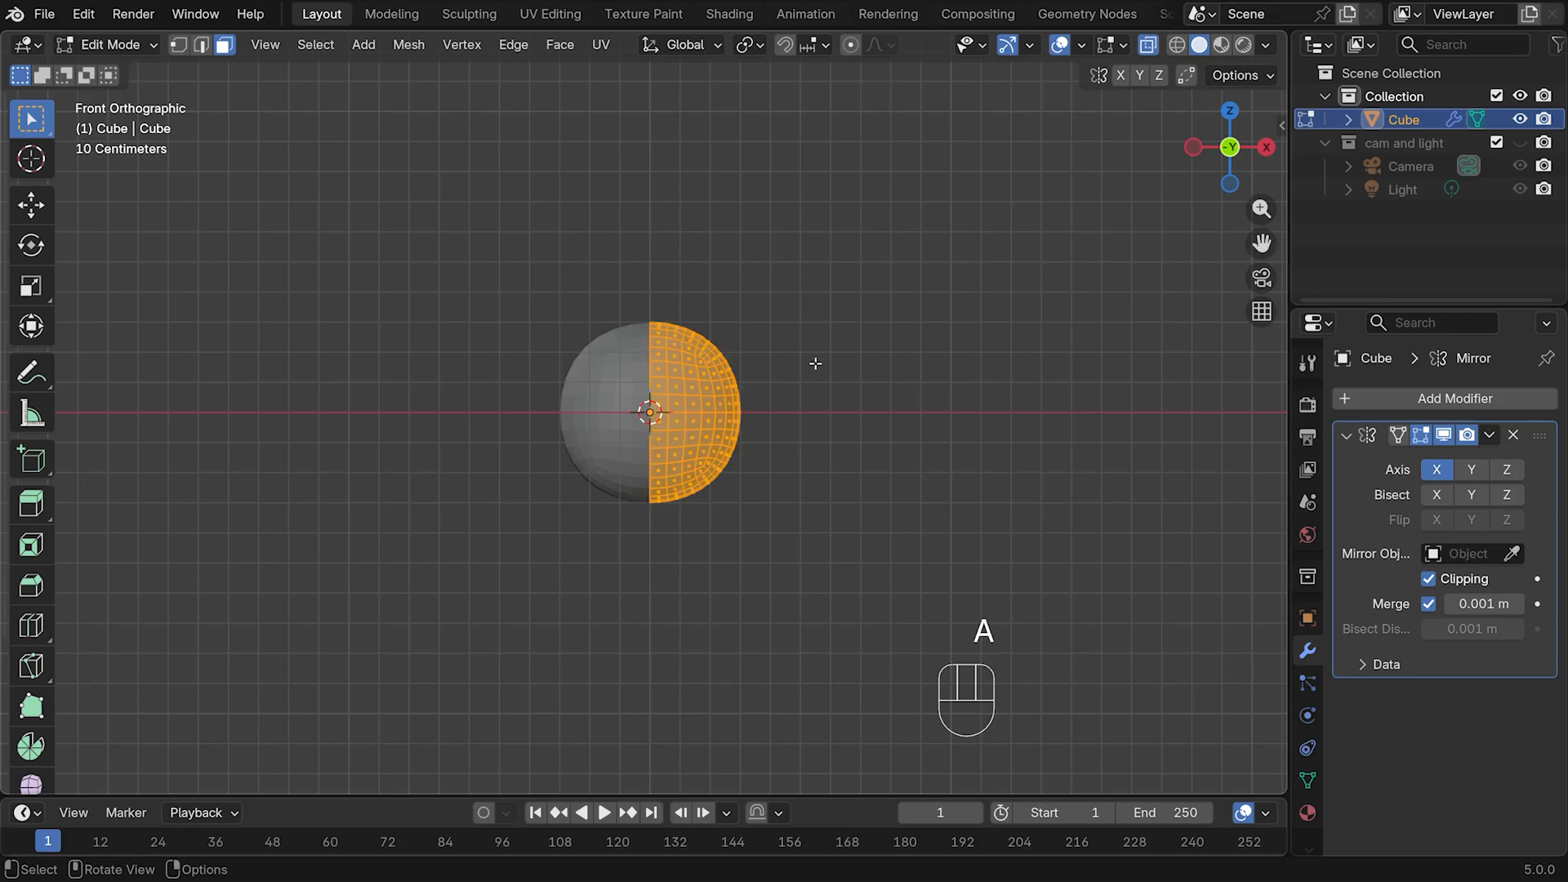
{"action": "key", "text": "g"}
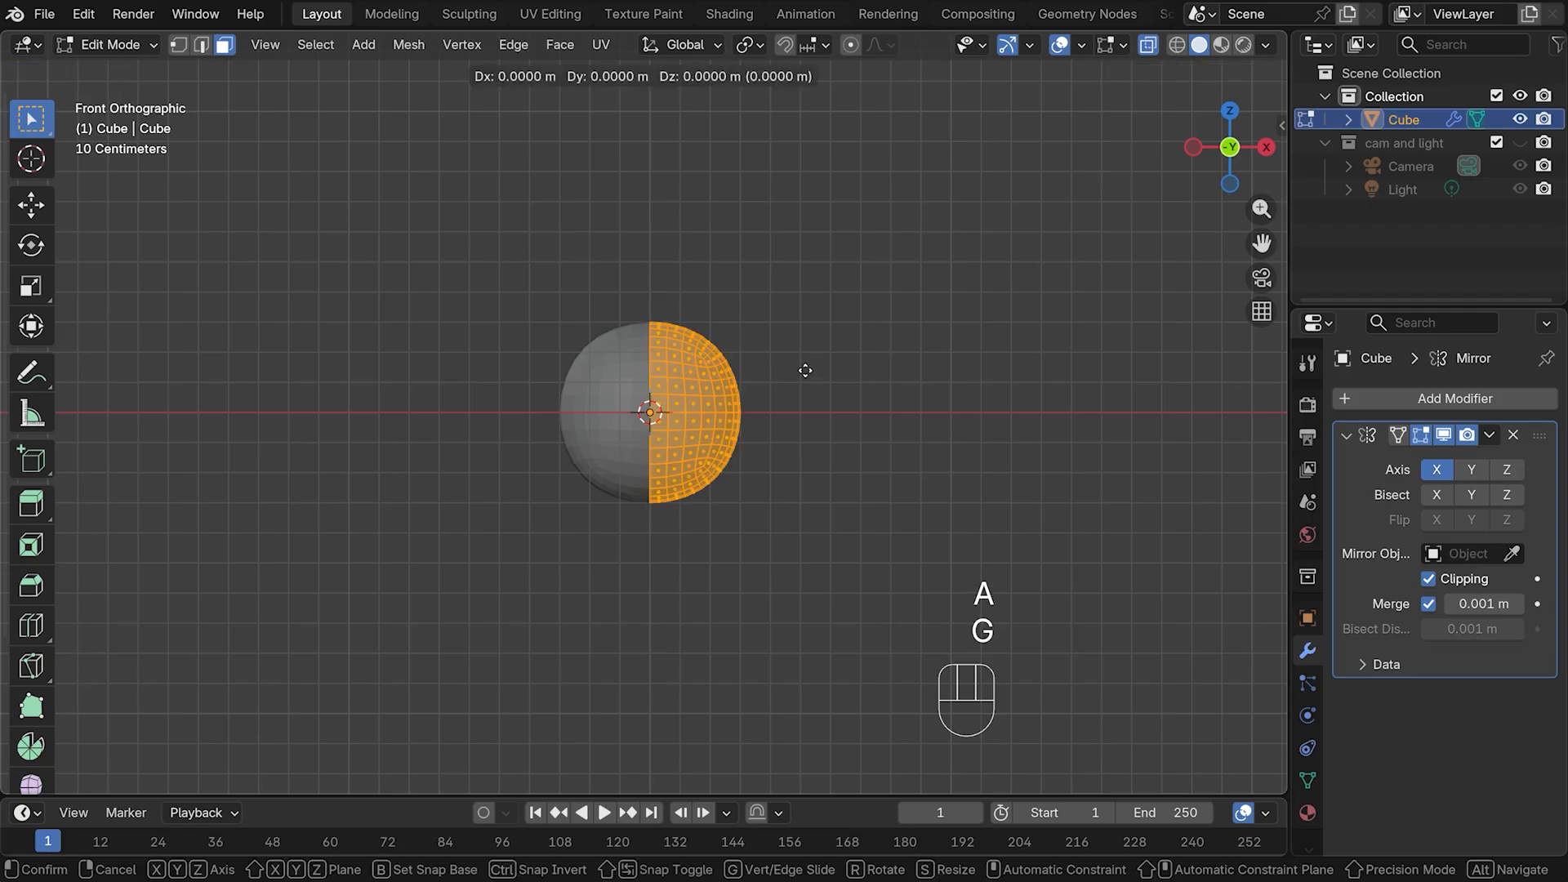
{"action": "key", "text": "x"}
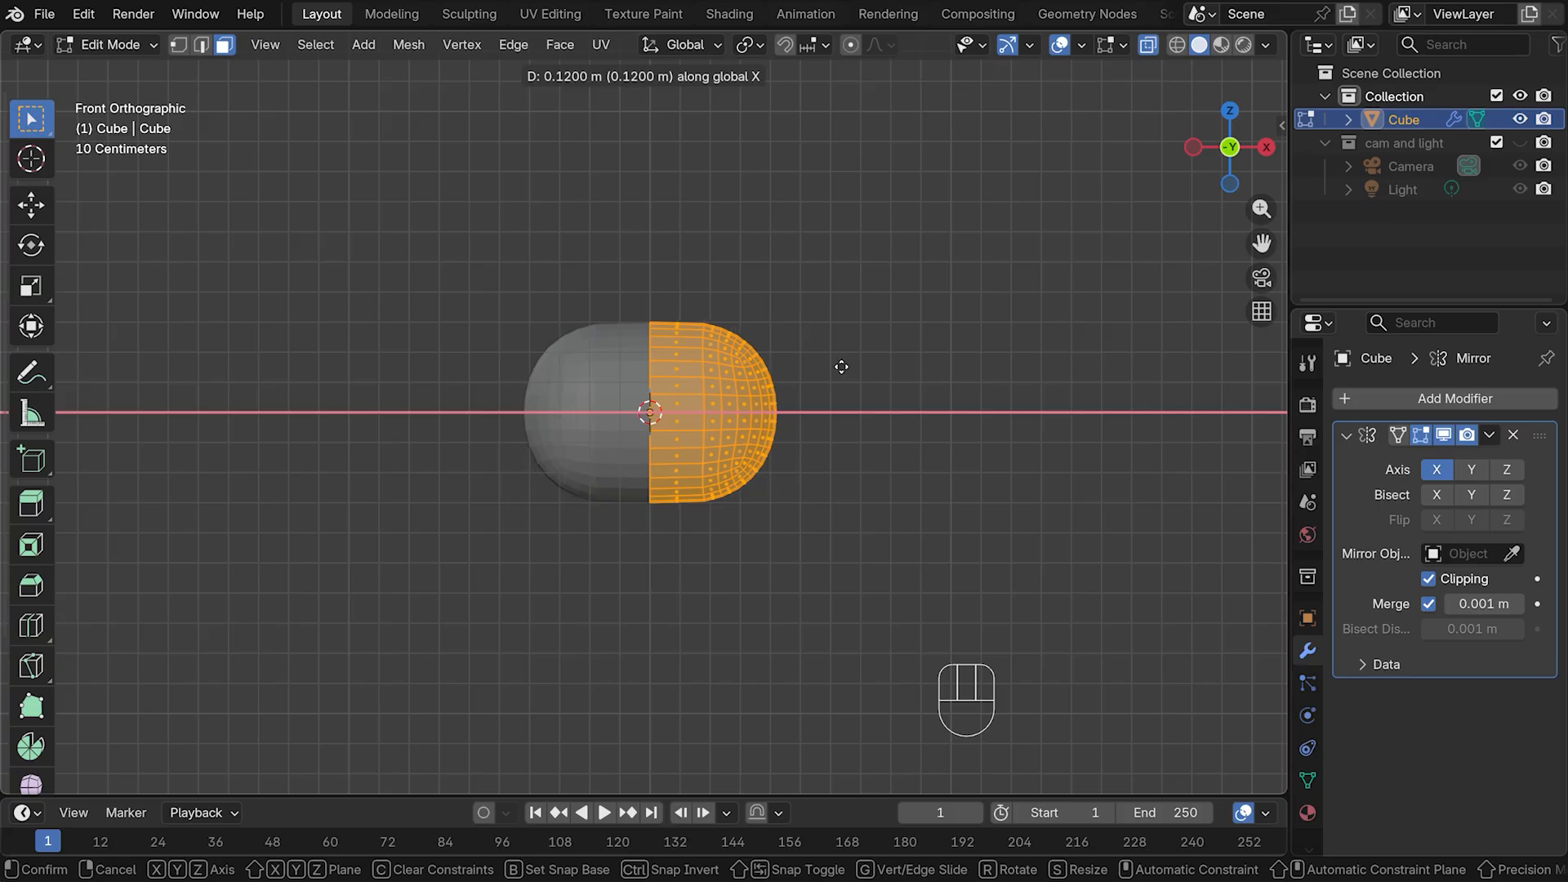
{"action": "left_click", "coordinate": [842, 367]}
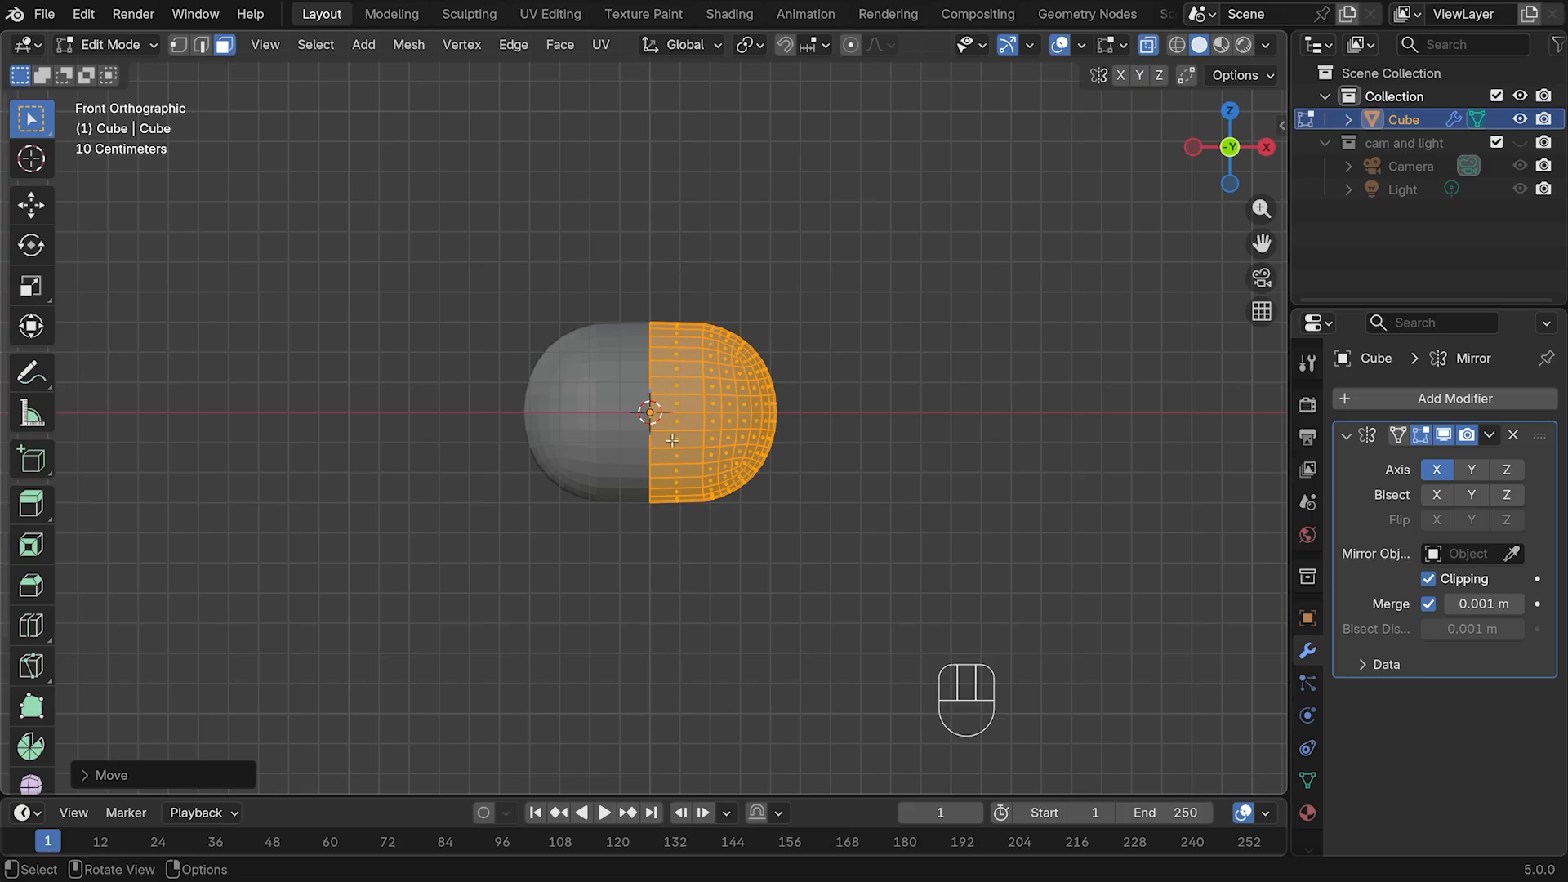
Add two evenly spaced loop cuts around the capsule's stretched middle section without sliding them
{"action": "key", "text": "ctrl+r"}
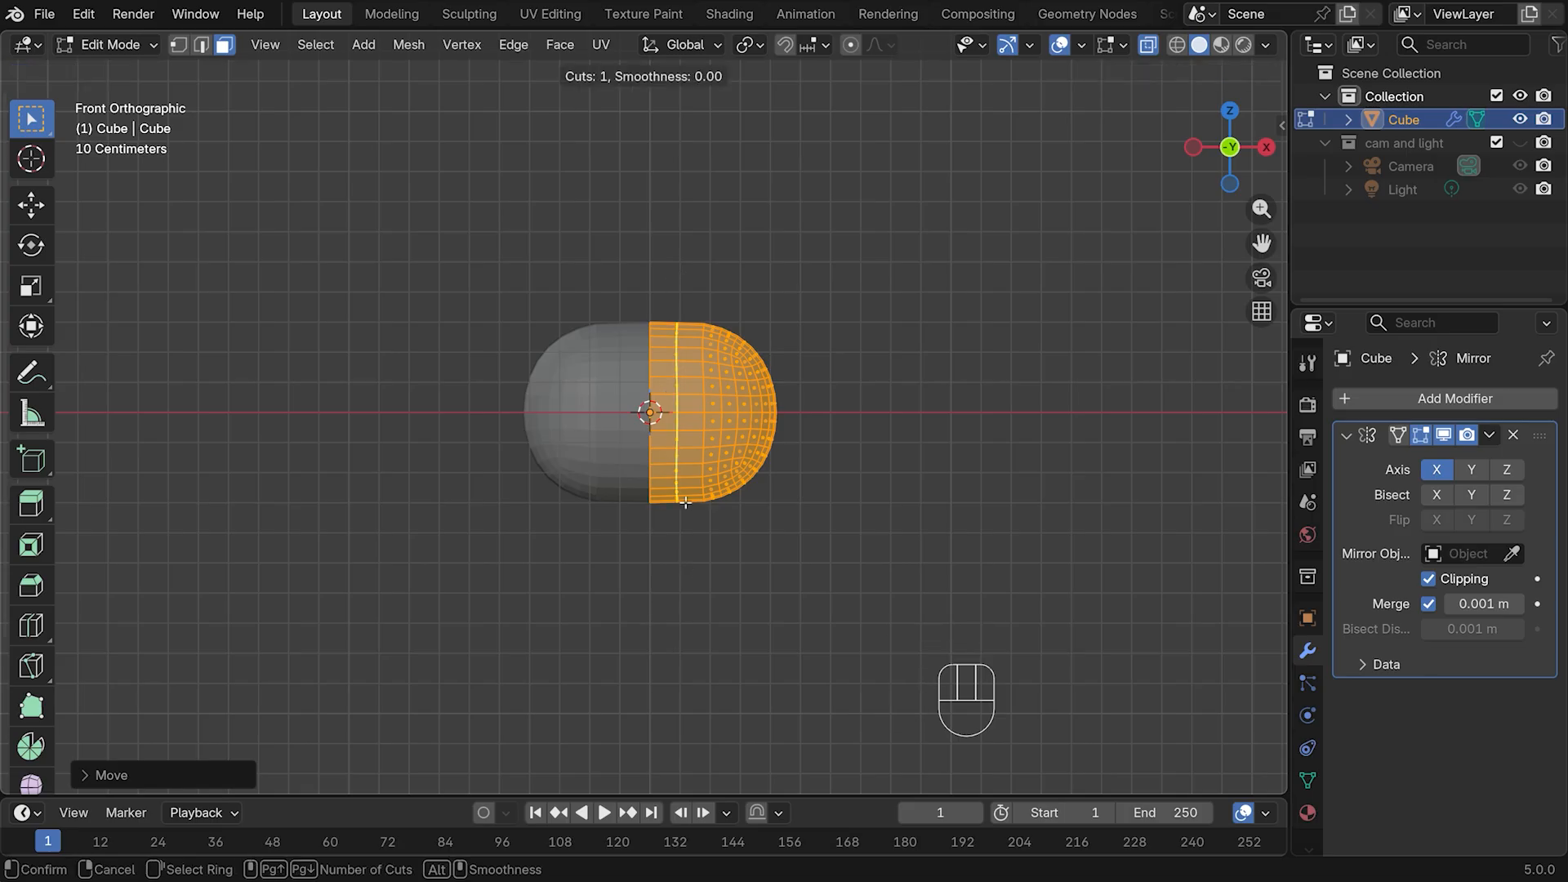
{"action": "scroll", "coordinate": [685, 503], "scroll_direction": "up", "scroll_amount": 1}
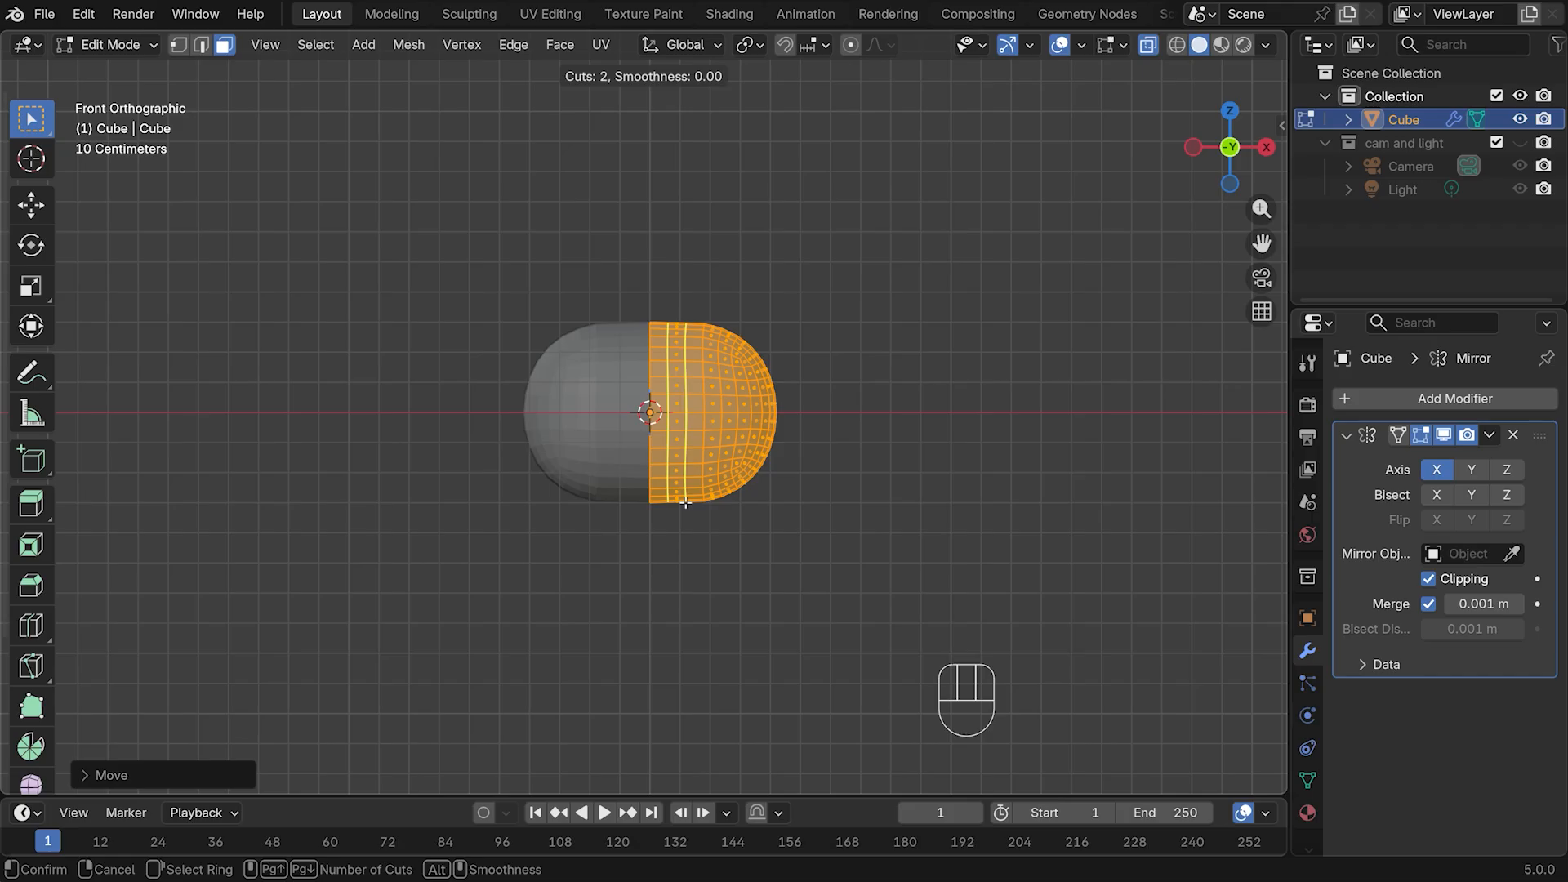
{"action": "left_click", "coordinate": [685, 503]}
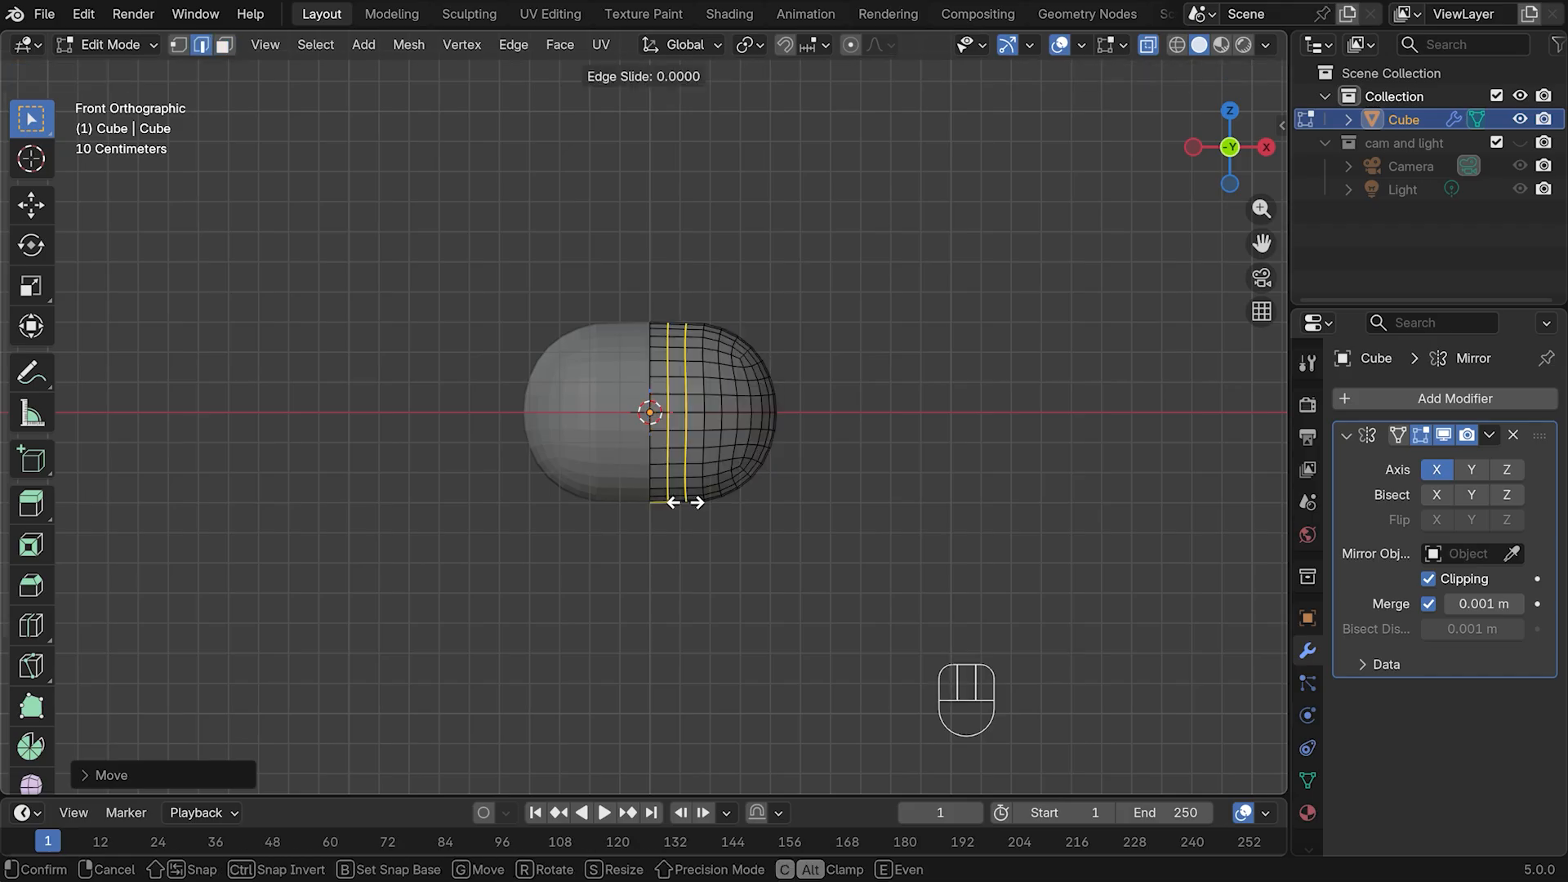
{"action": "right_click", "coordinate": [685, 503]}
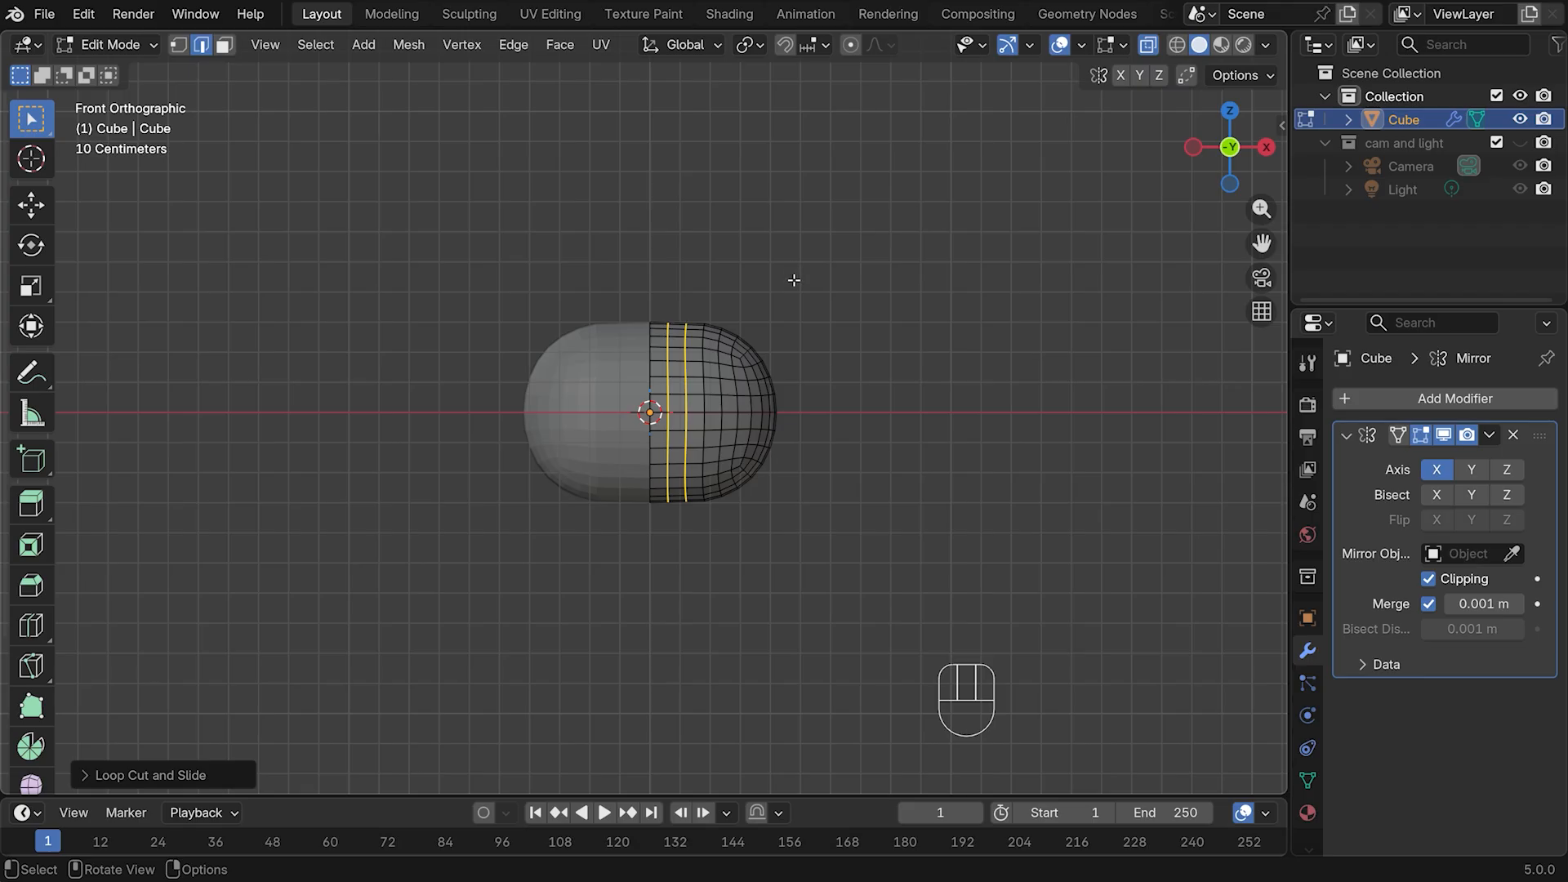
Return to Object Mode and apply the capsule's Mirror modifier
{"action": "key", "text": "Tab"}
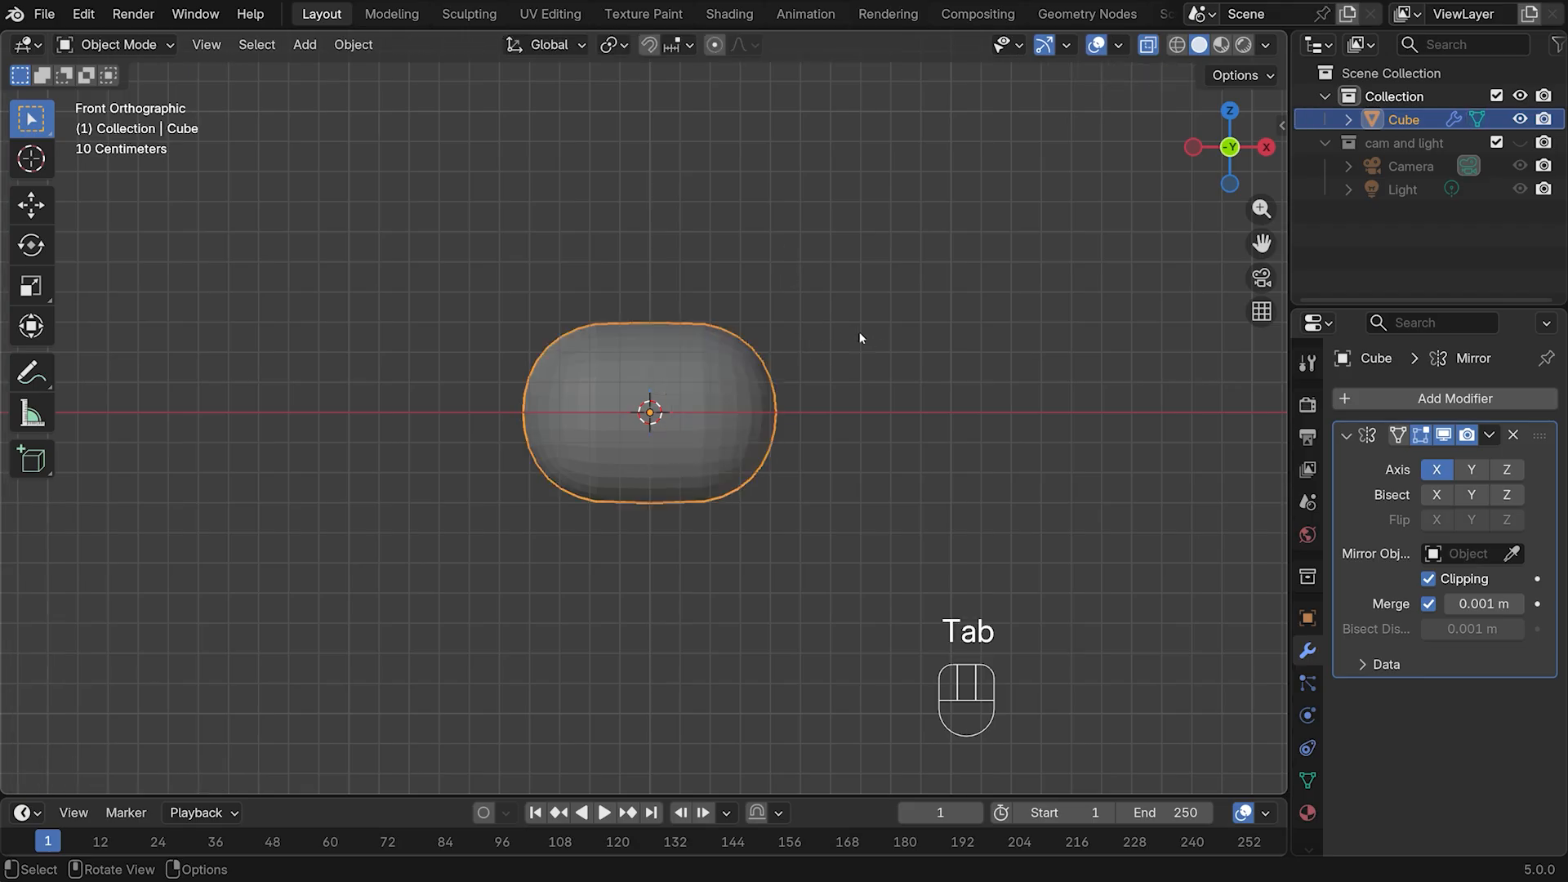
{"action": "left_click", "coordinate": [1490, 435]}
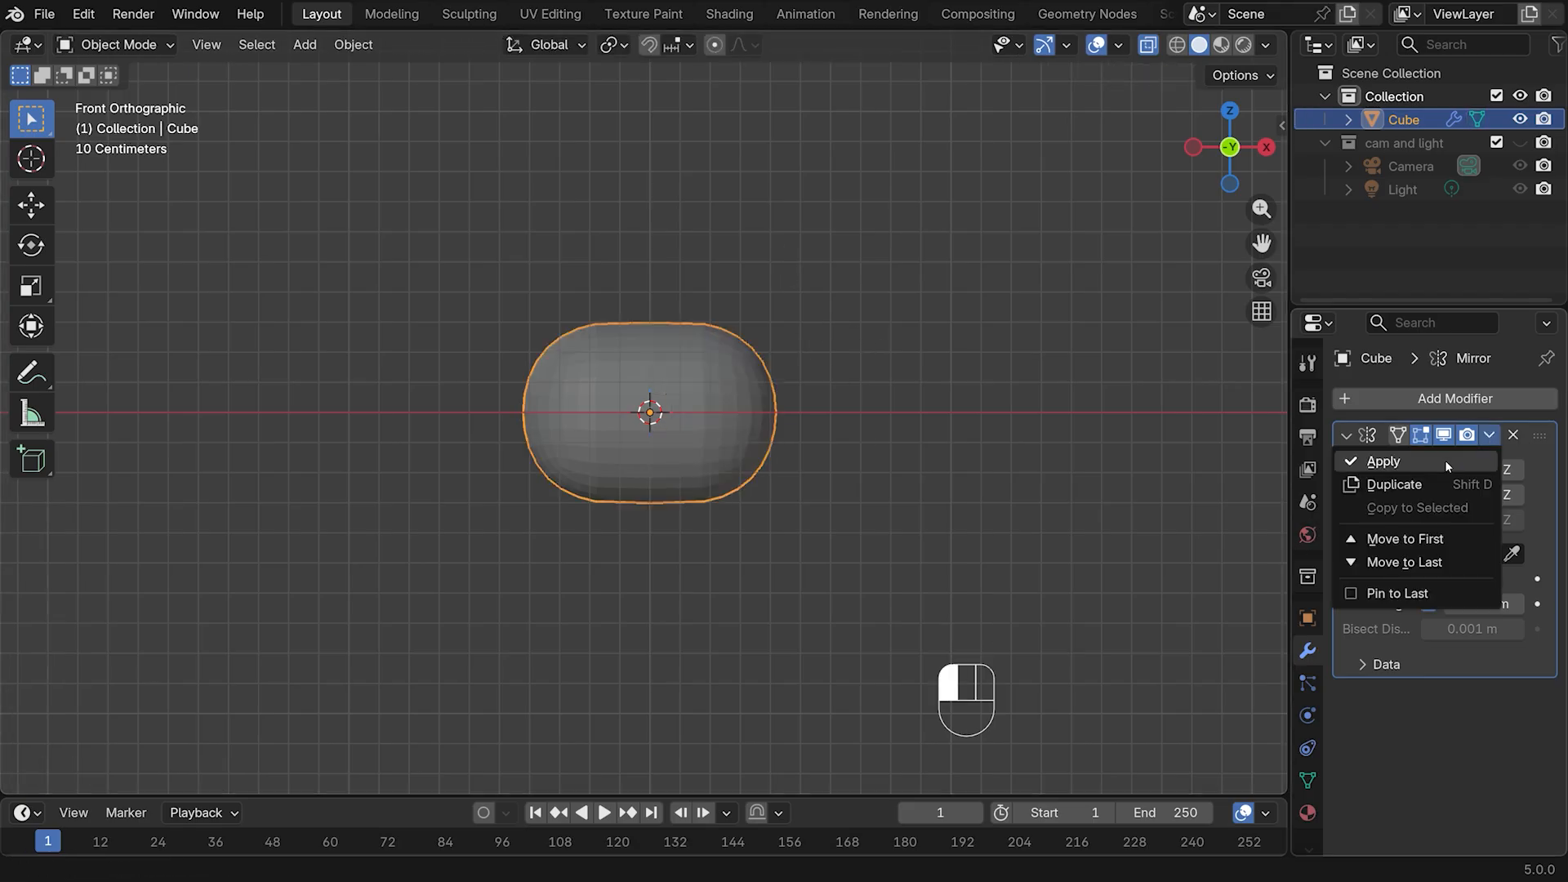
{"action": "left_click", "coordinate": [1491, 436]}
{"action": "left_click", "coordinate": [1497, 434]}
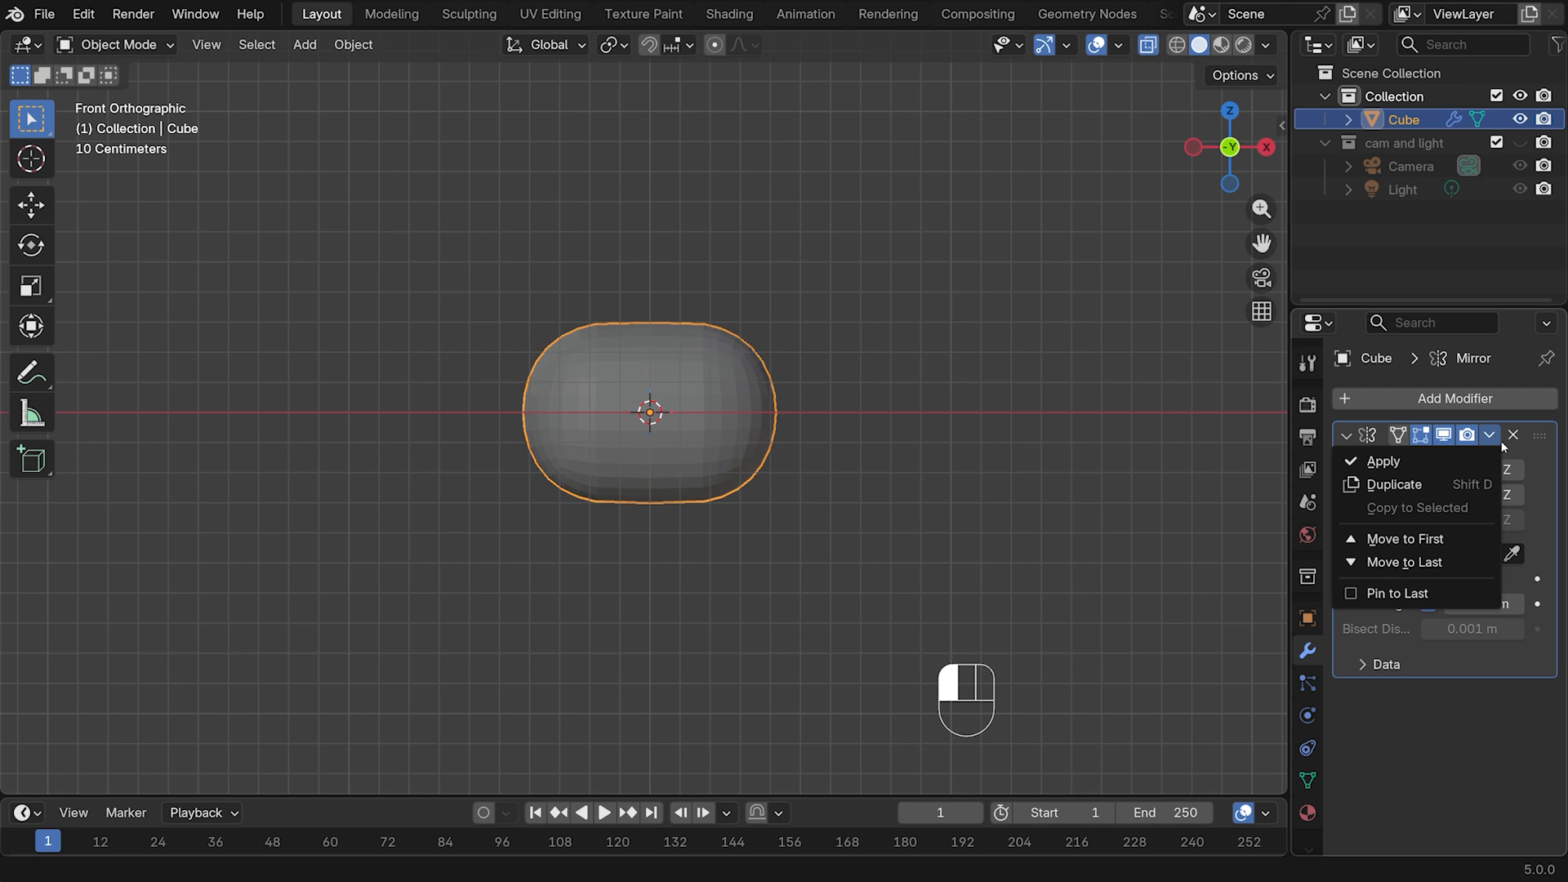
{"action": "left_click", "coordinate": [1388, 461]}
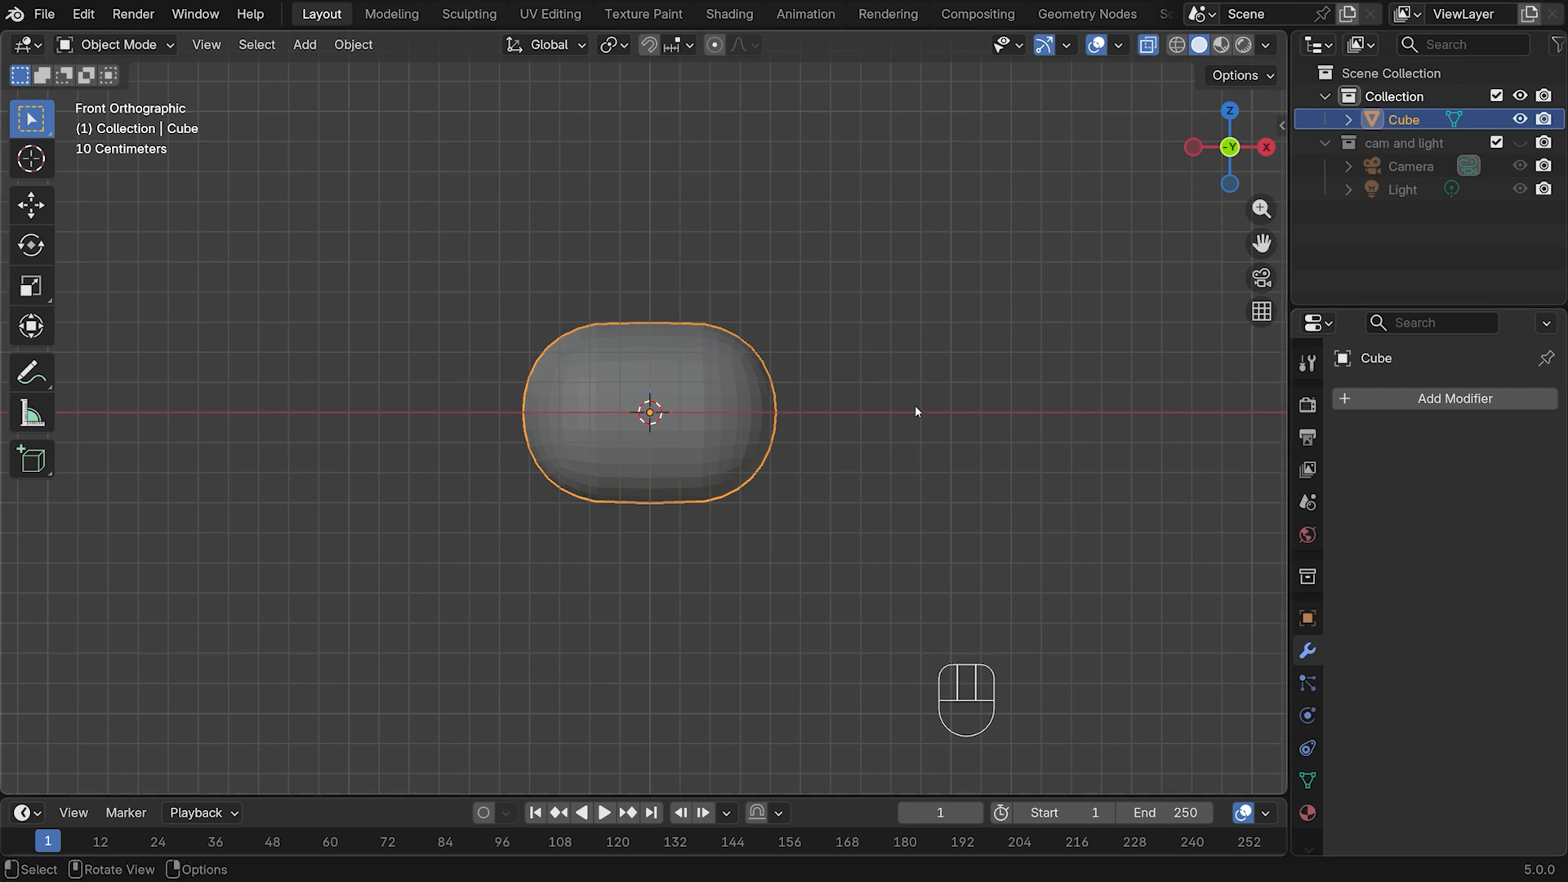
In Edit Mode with X-ray off, select the four central faces on the capsule's +X end from the right view
{"action": "key", "text": "Tab"}
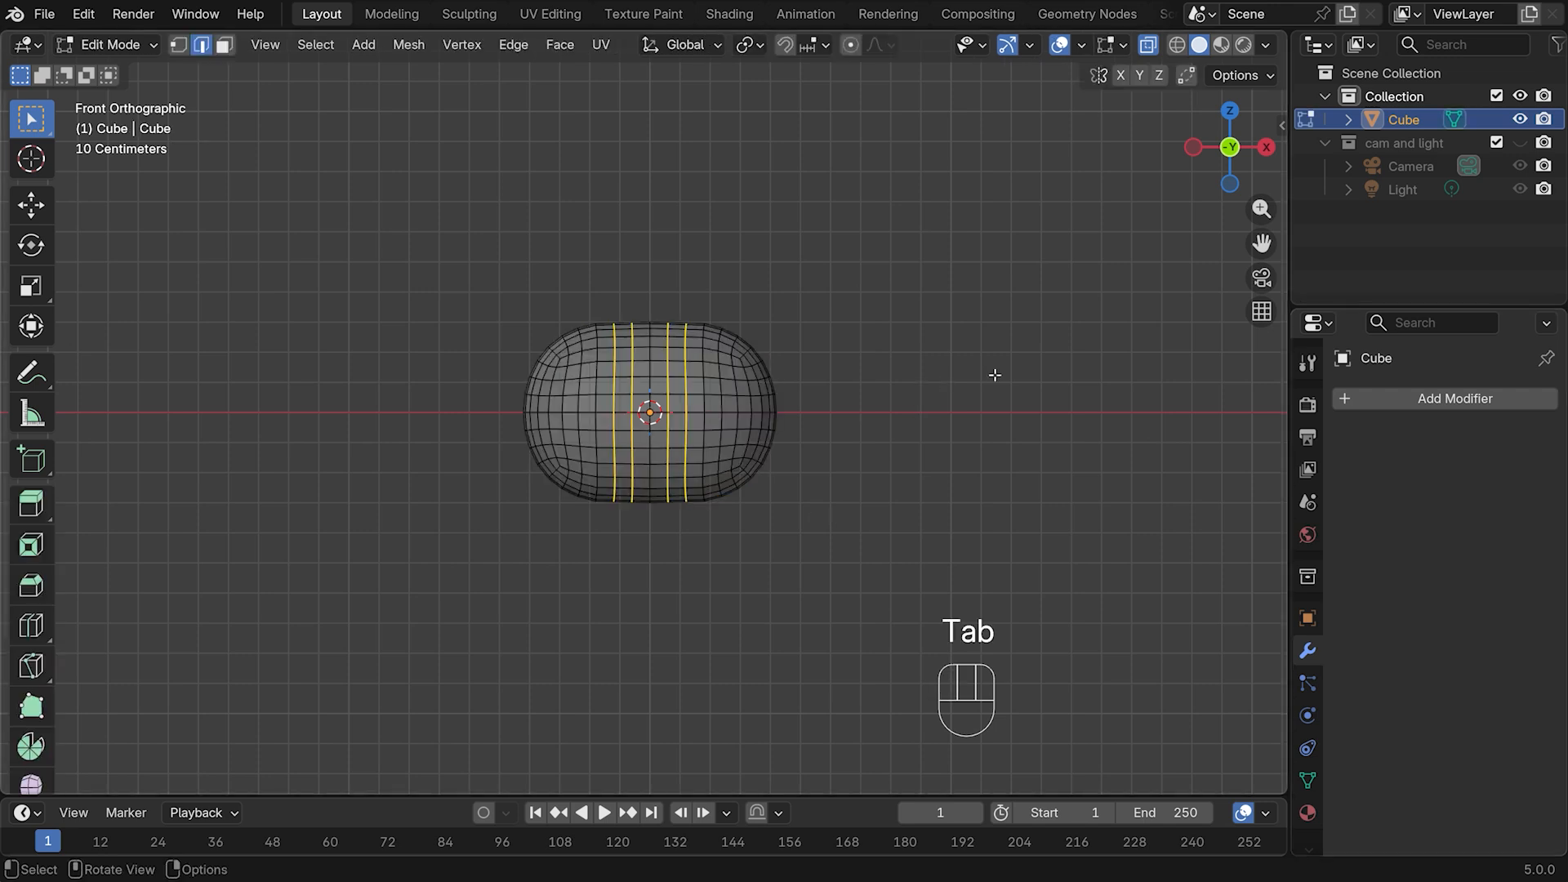
{"action": "middle_click_drag", "start_coordinate": [994, 374], "coordinate": [858, 381]}
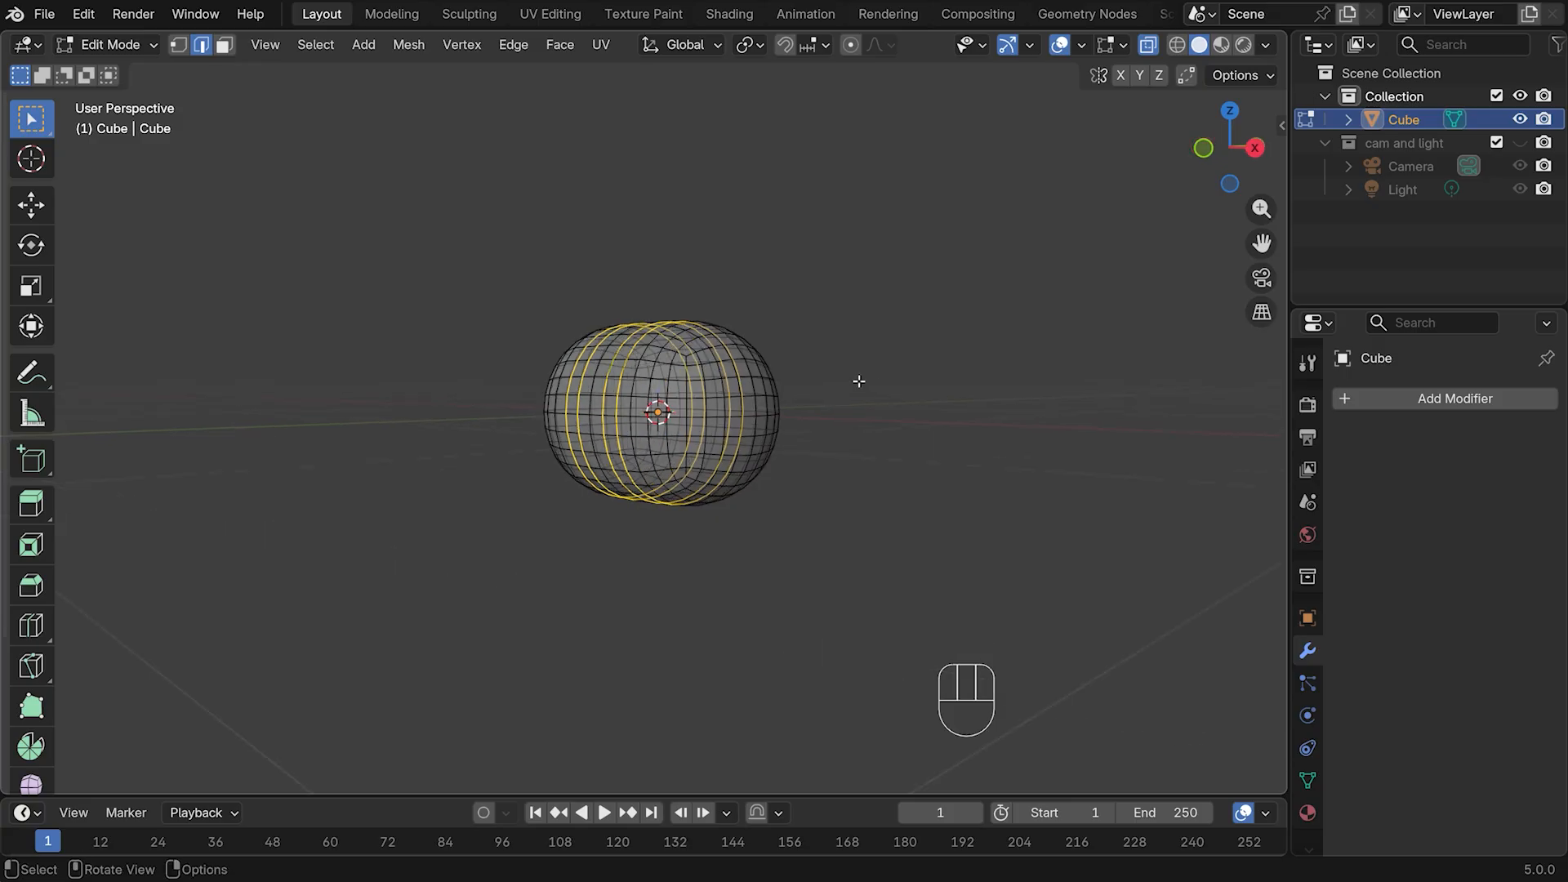
{"action": "key", "text": "KP_3"}
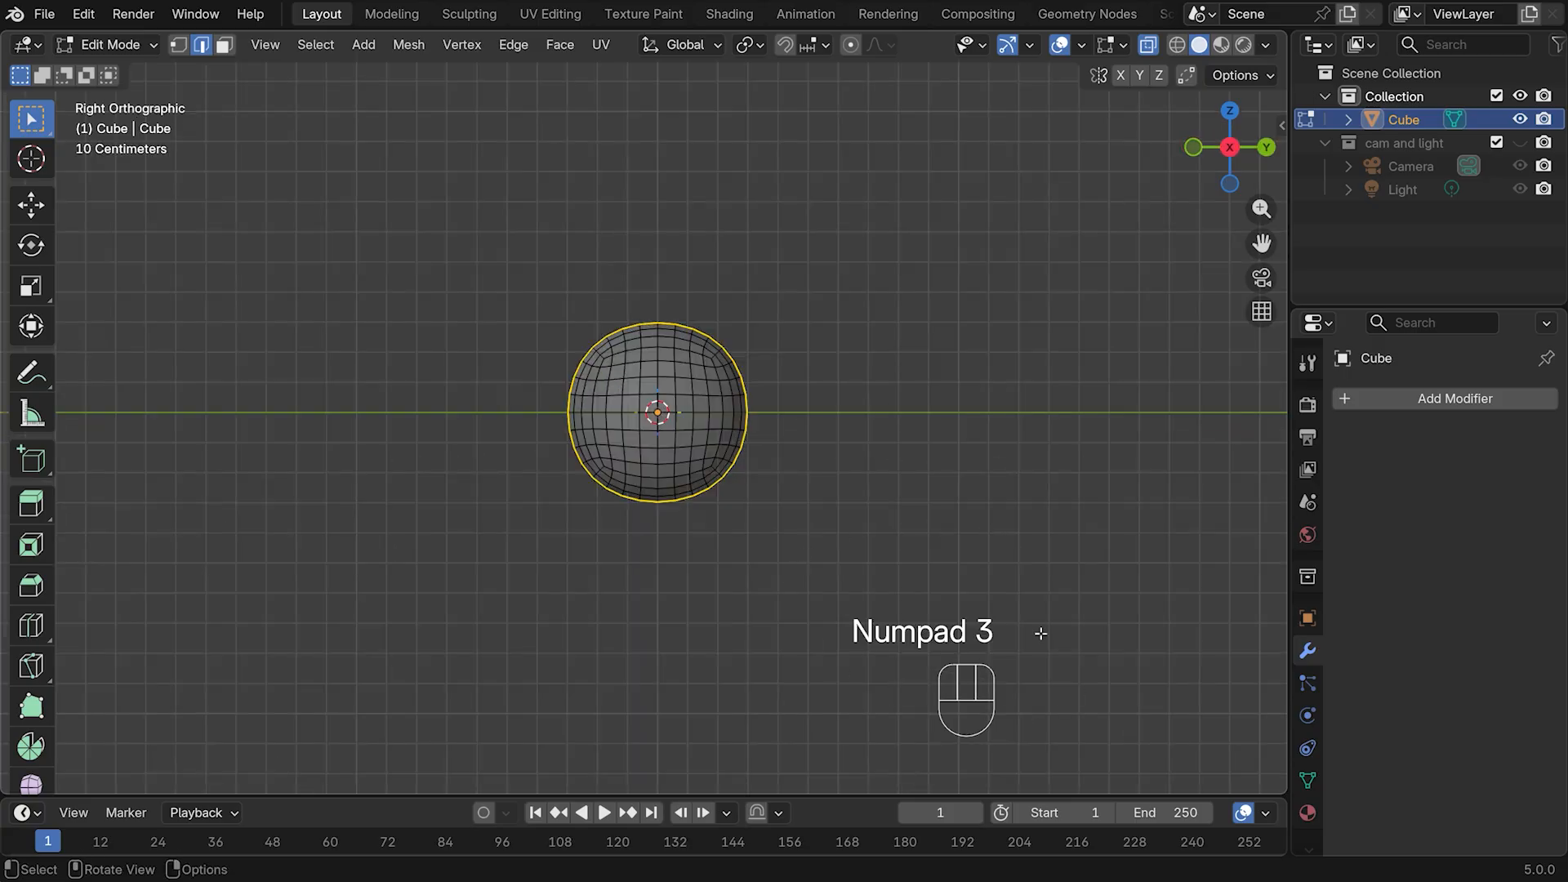
{"action": "key", "text": "3"}
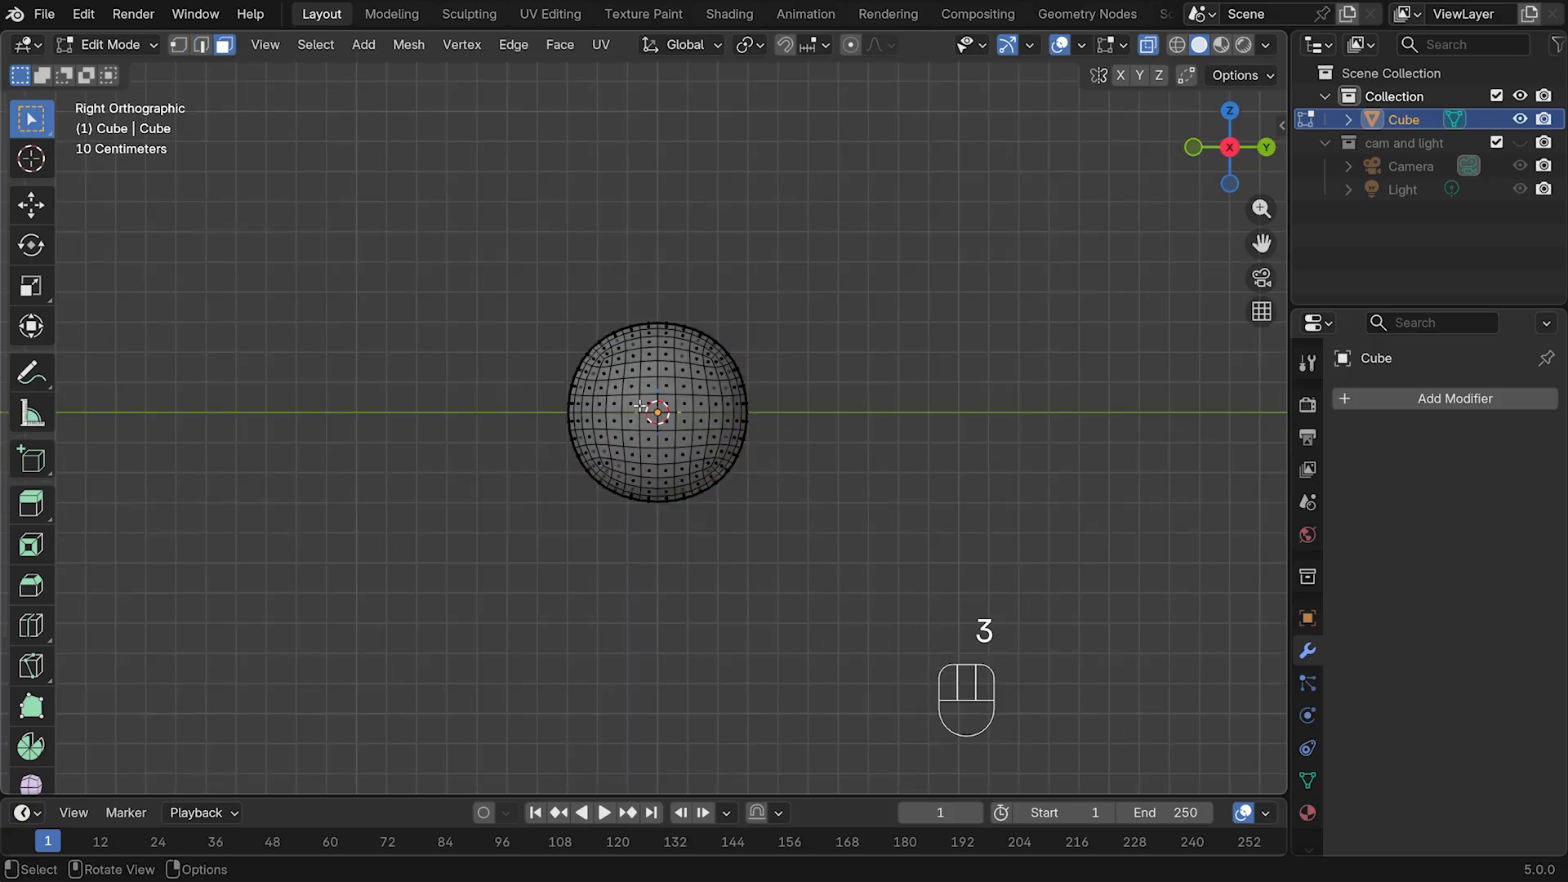
{"action": "key", "text": "alt+z"}
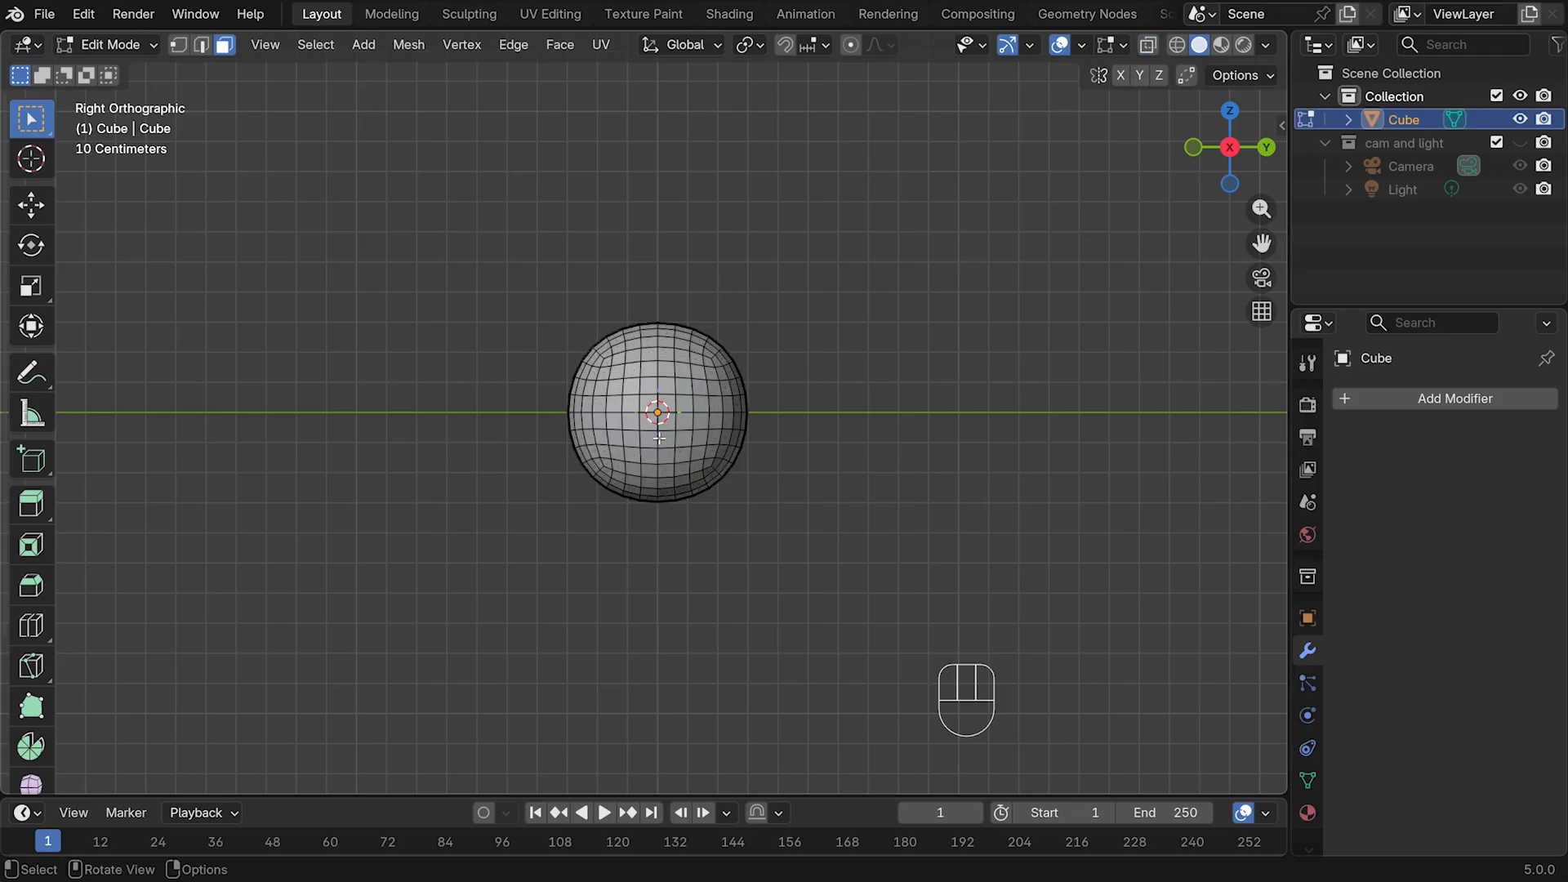
{"action": "left_click", "coordinate": [669, 404], "text": "shift"}
{"action": "left_click", "coordinate": [667, 422], "text": "shift"}
{"action": "left_click", "coordinate": [650, 422], "text": "shift"}
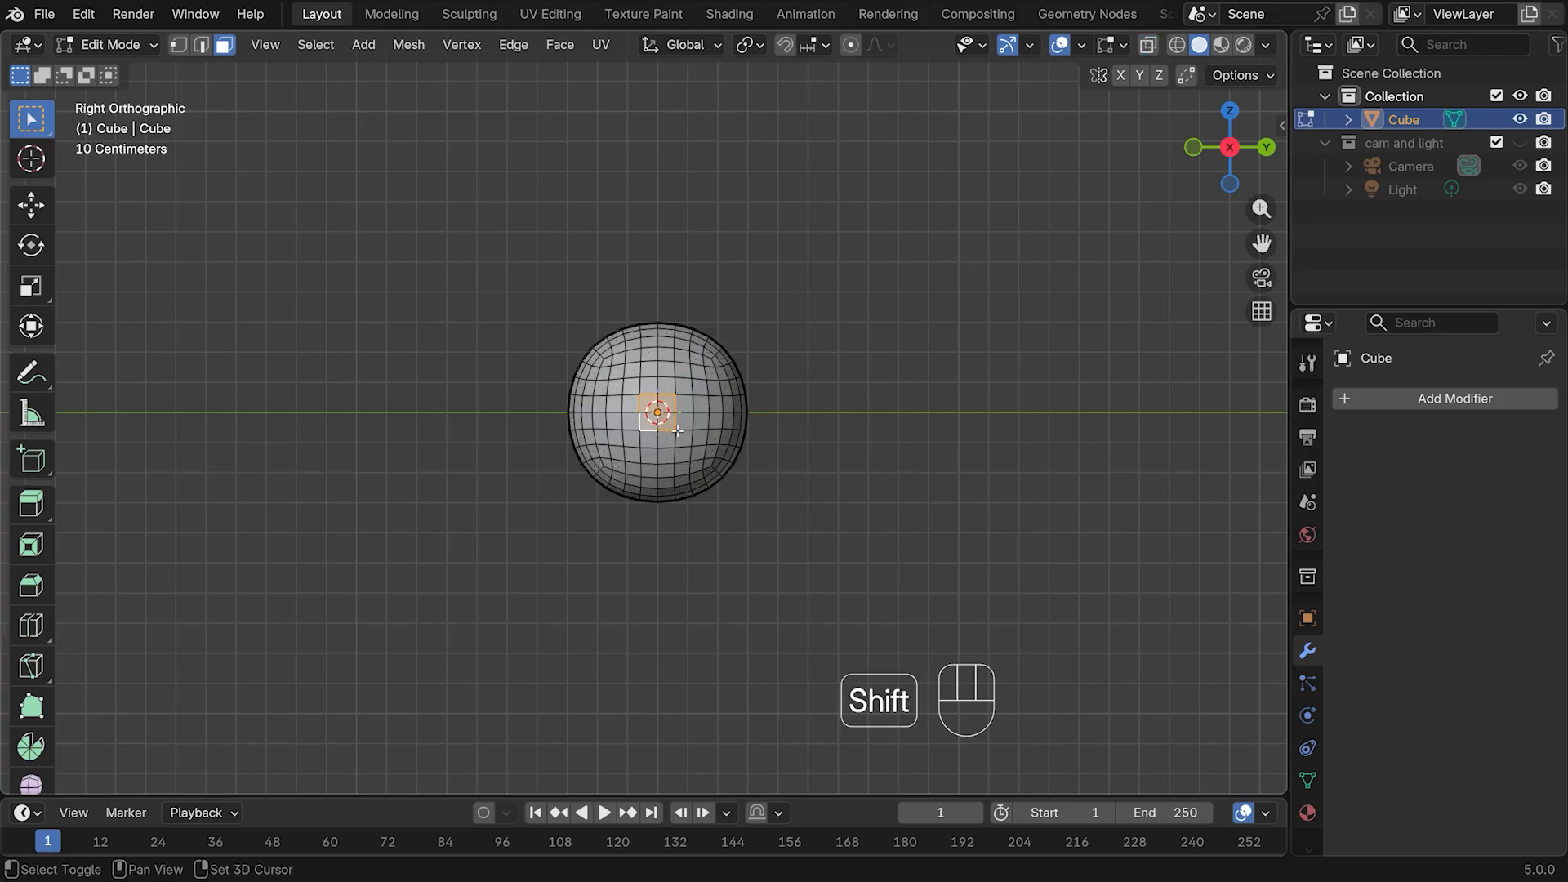
With smooth proportional editing at about 0.35 m, pull the four end faces about 0.15 m along X to taper the end
{"action": "key", "text": "KP_1"}
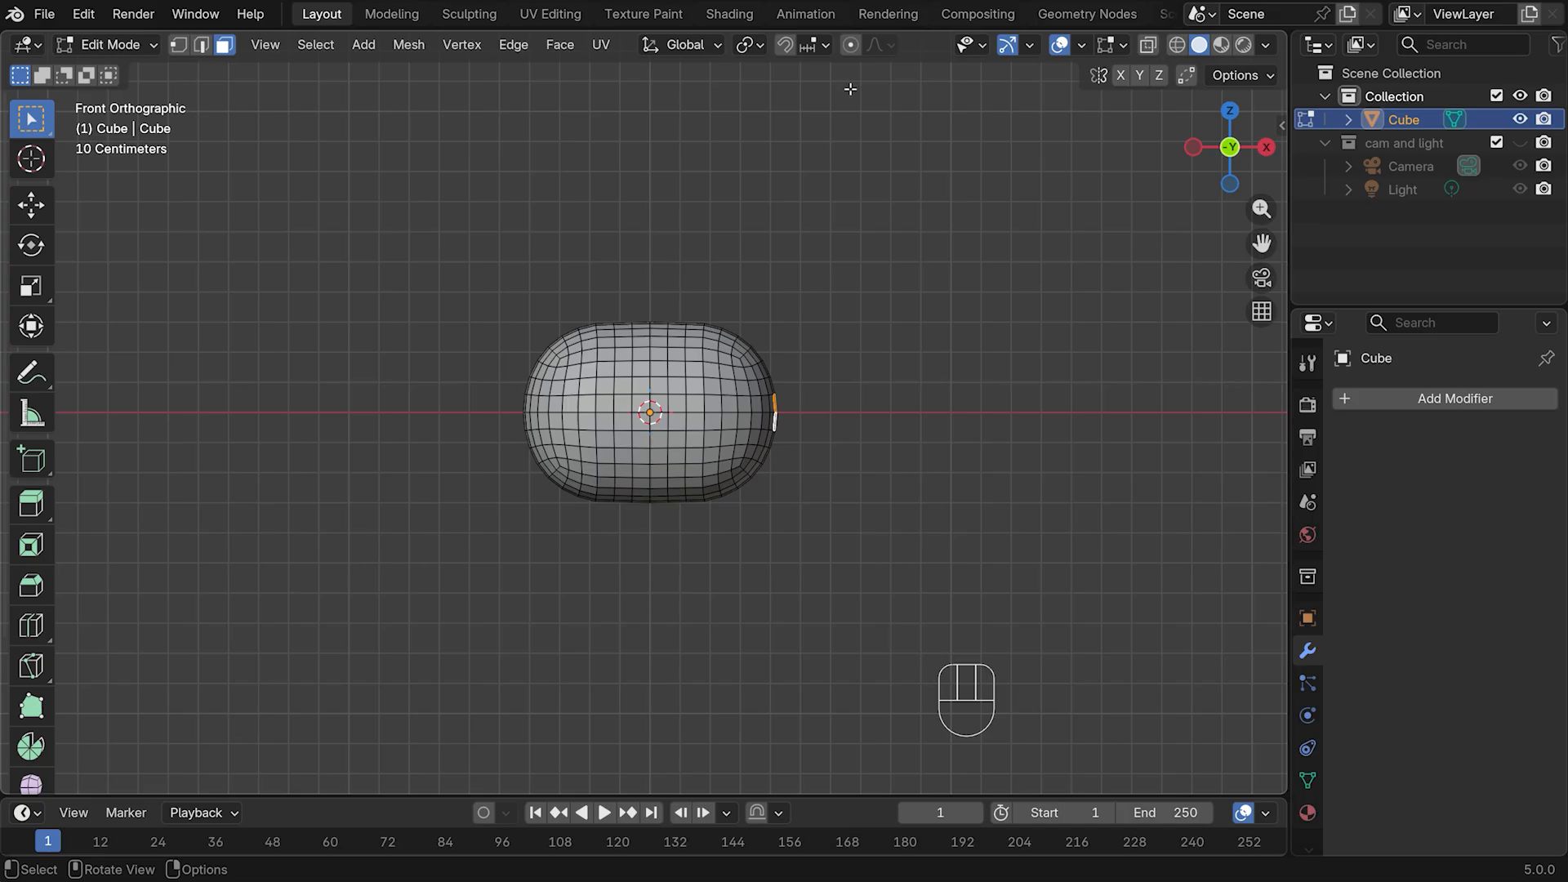
{"action": "left_click", "coordinate": [850, 46]}
{"action": "key", "text": "g"}
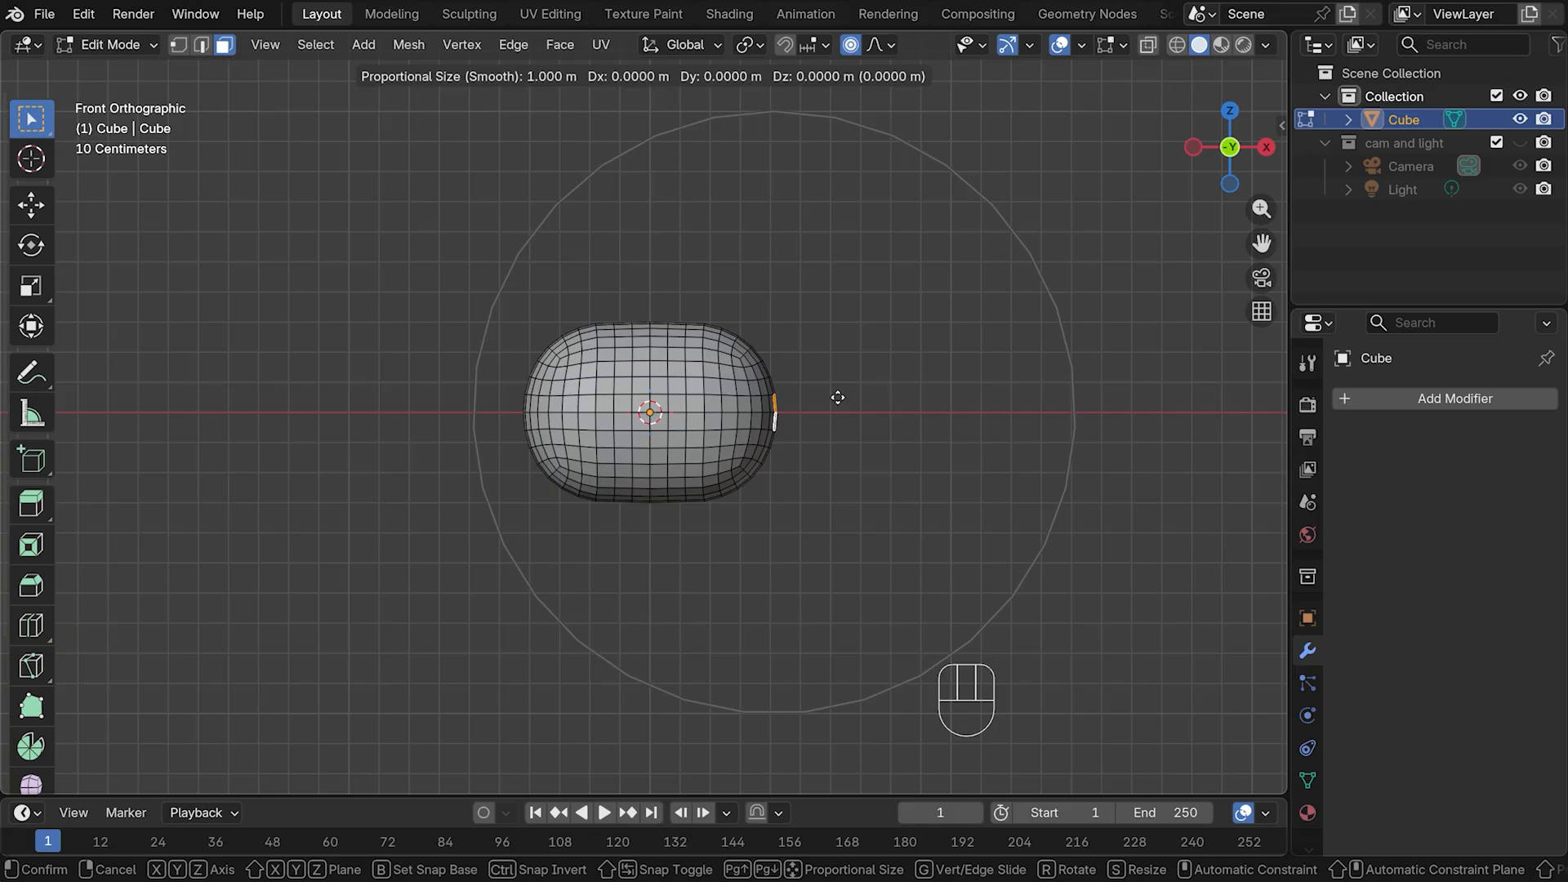
{"action": "key", "text": "x"}
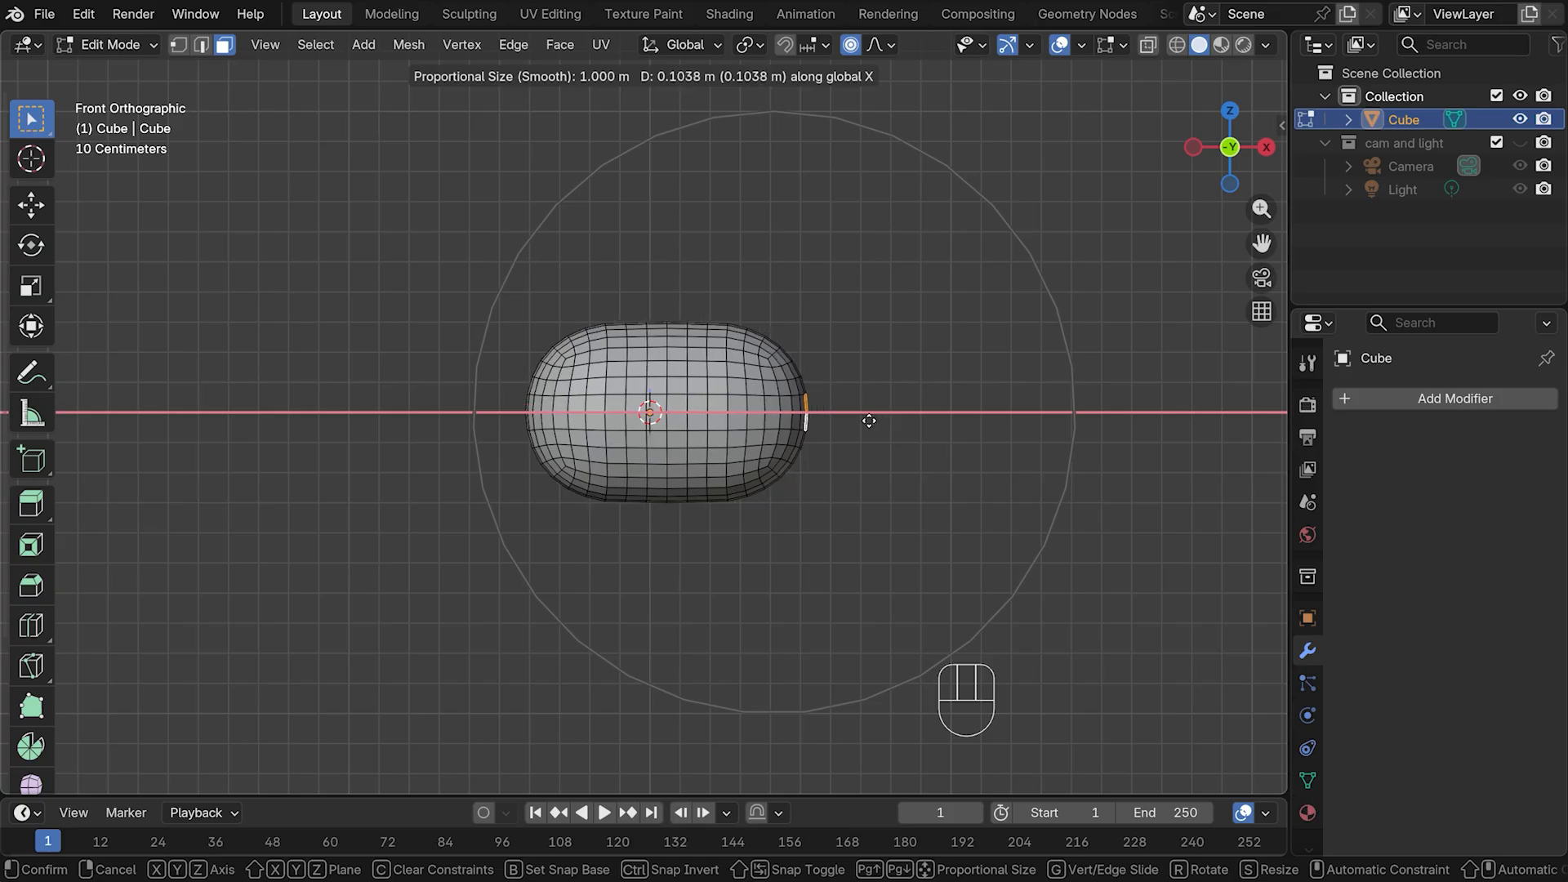
{"action": "scroll", "coordinate": [843, 420], "scroll_direction": "up", "scroll_amount": 6}
{"action": "scroll", "coordinate": [843, 421], "scroll_direction": "up", "scroll_amount": 4}
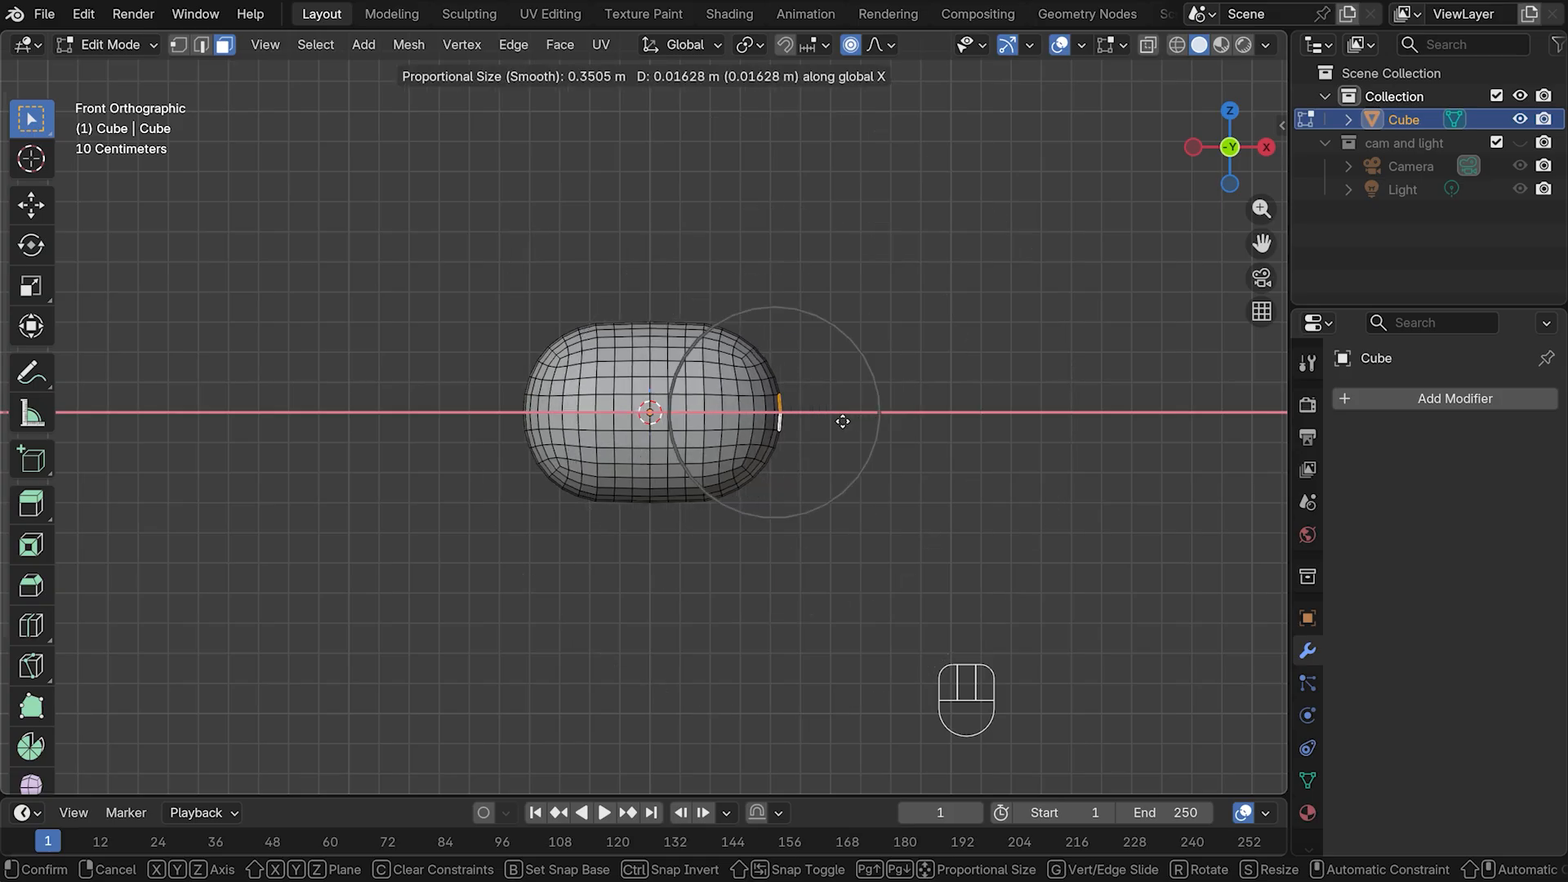
{"action": "scroll", "coordinate": [873, 424], "scroll_direction": "up", "scroll_amount": 3}
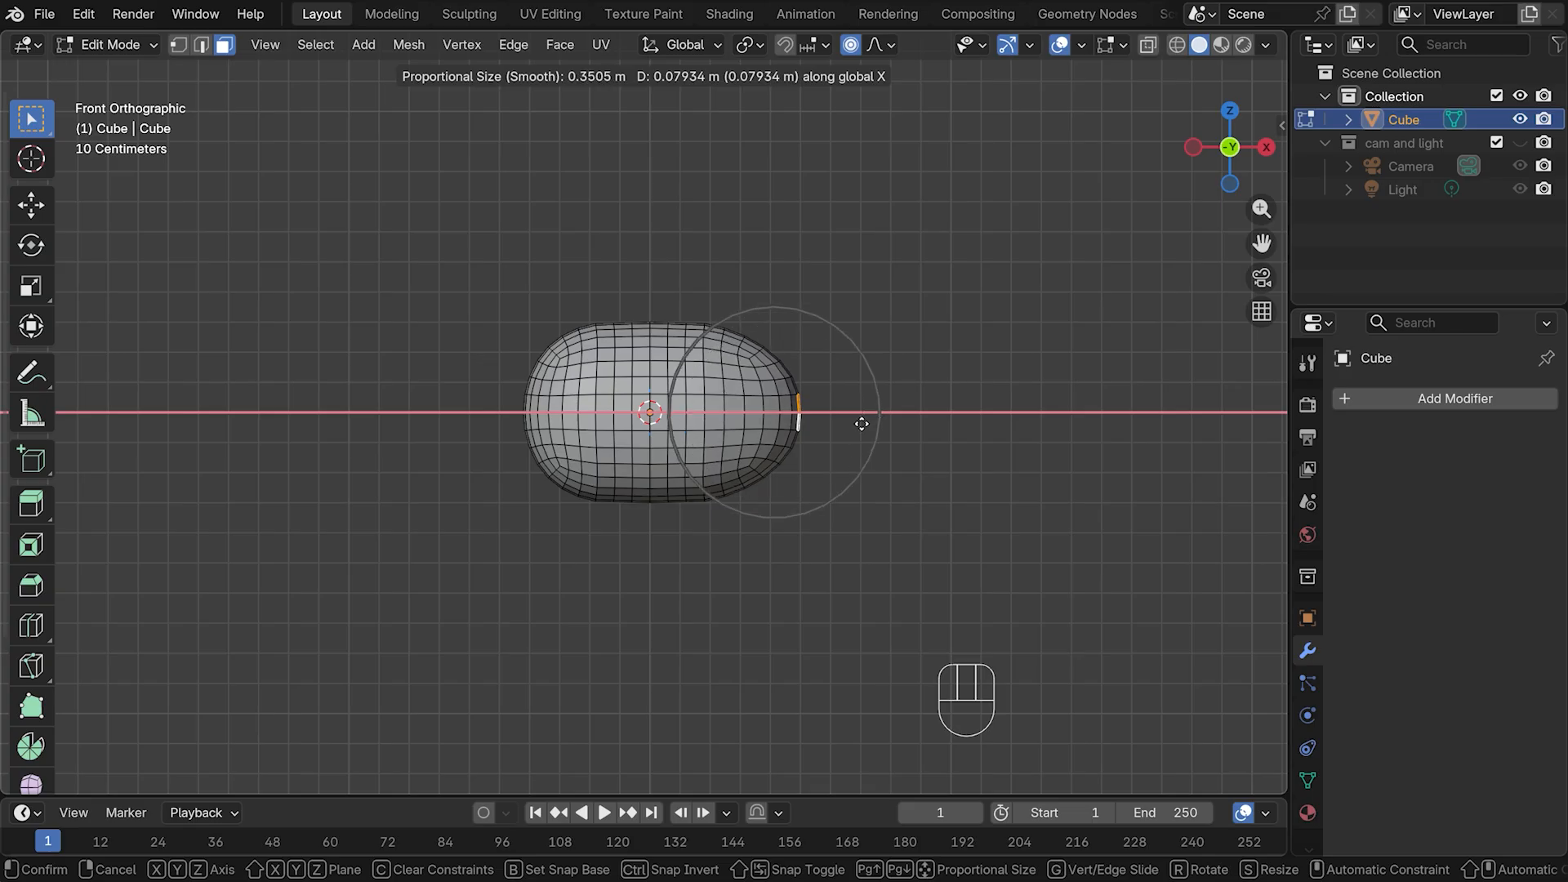
{"action": "scroll", "coordinate": [882, 424], "scroll_direction": "down", "scroll_amount": 2}
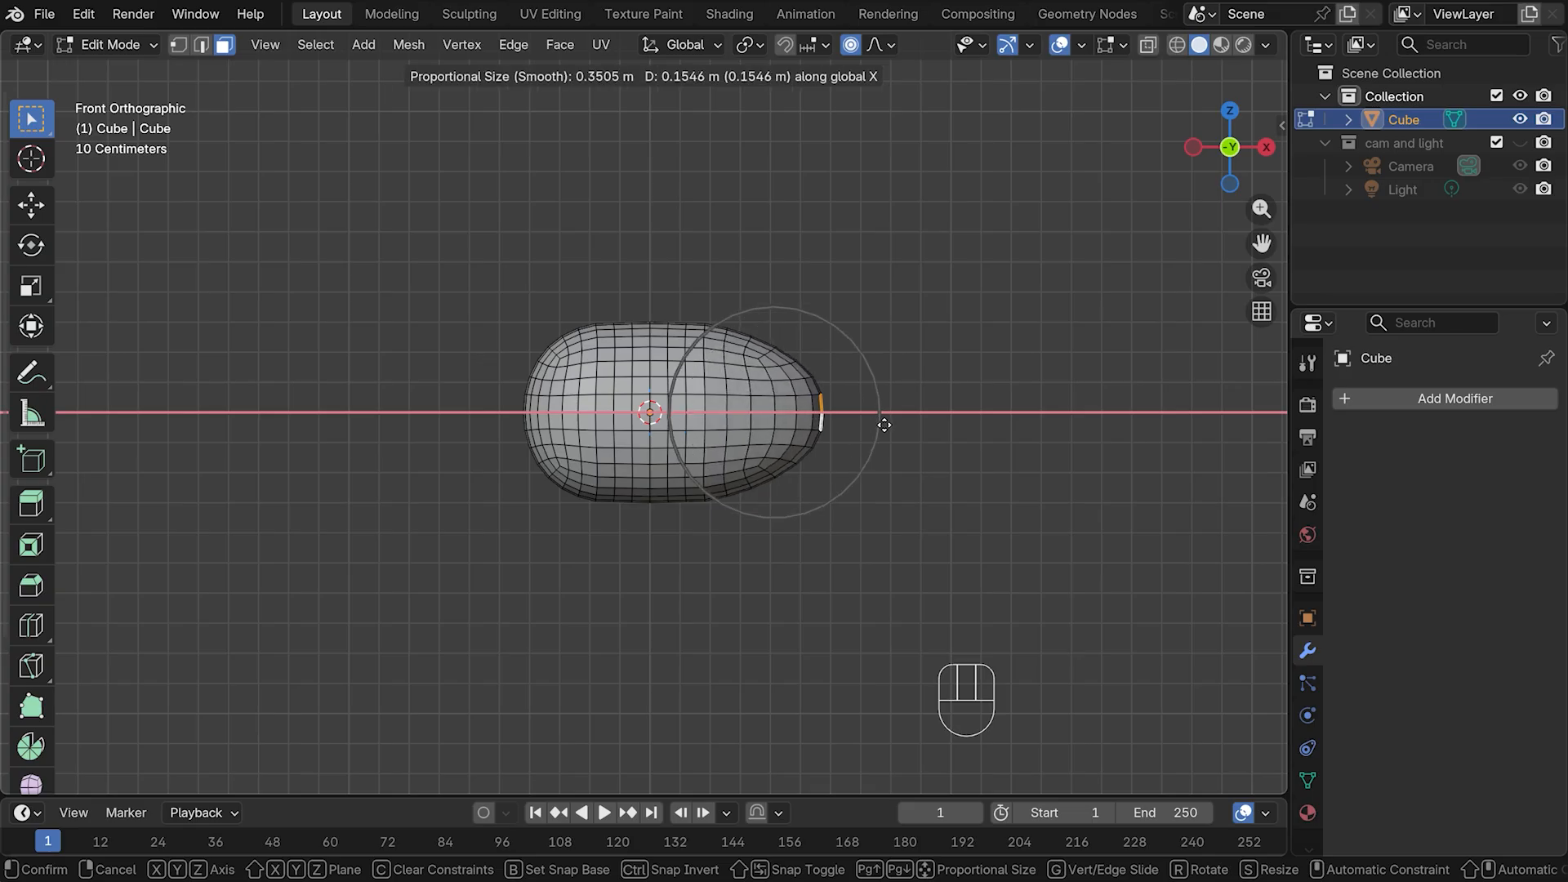
{"action": "left_click", "coordinate": [885, 425]}
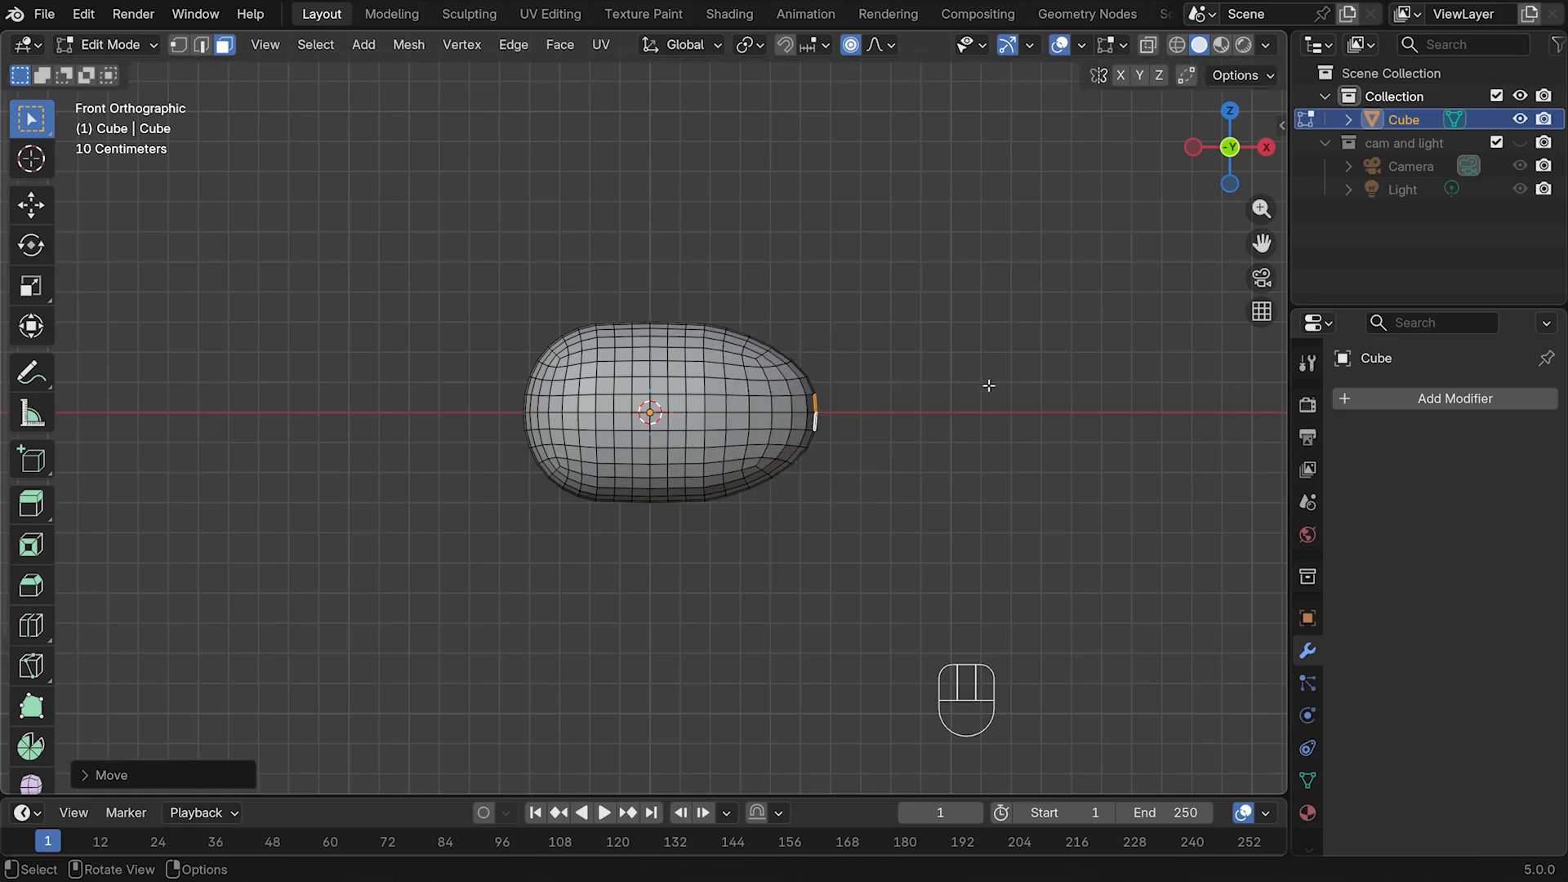
Scale down the four faces at the tapered tip with proportional editing from the right view
{"action": "key", "text": "KP_3"}
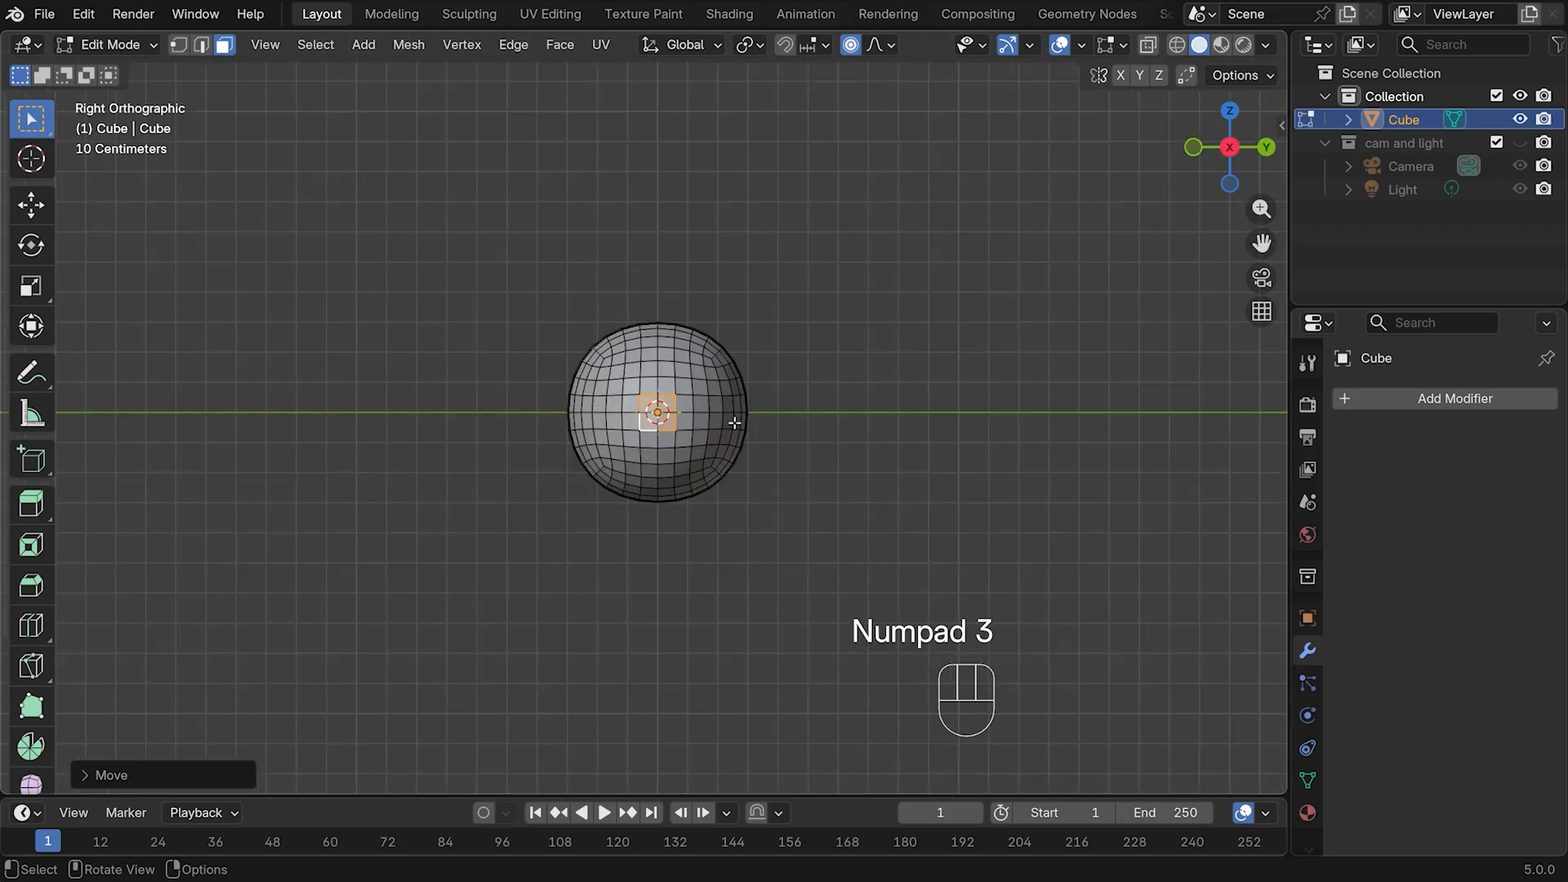
{"action": "key", "text": "s"}
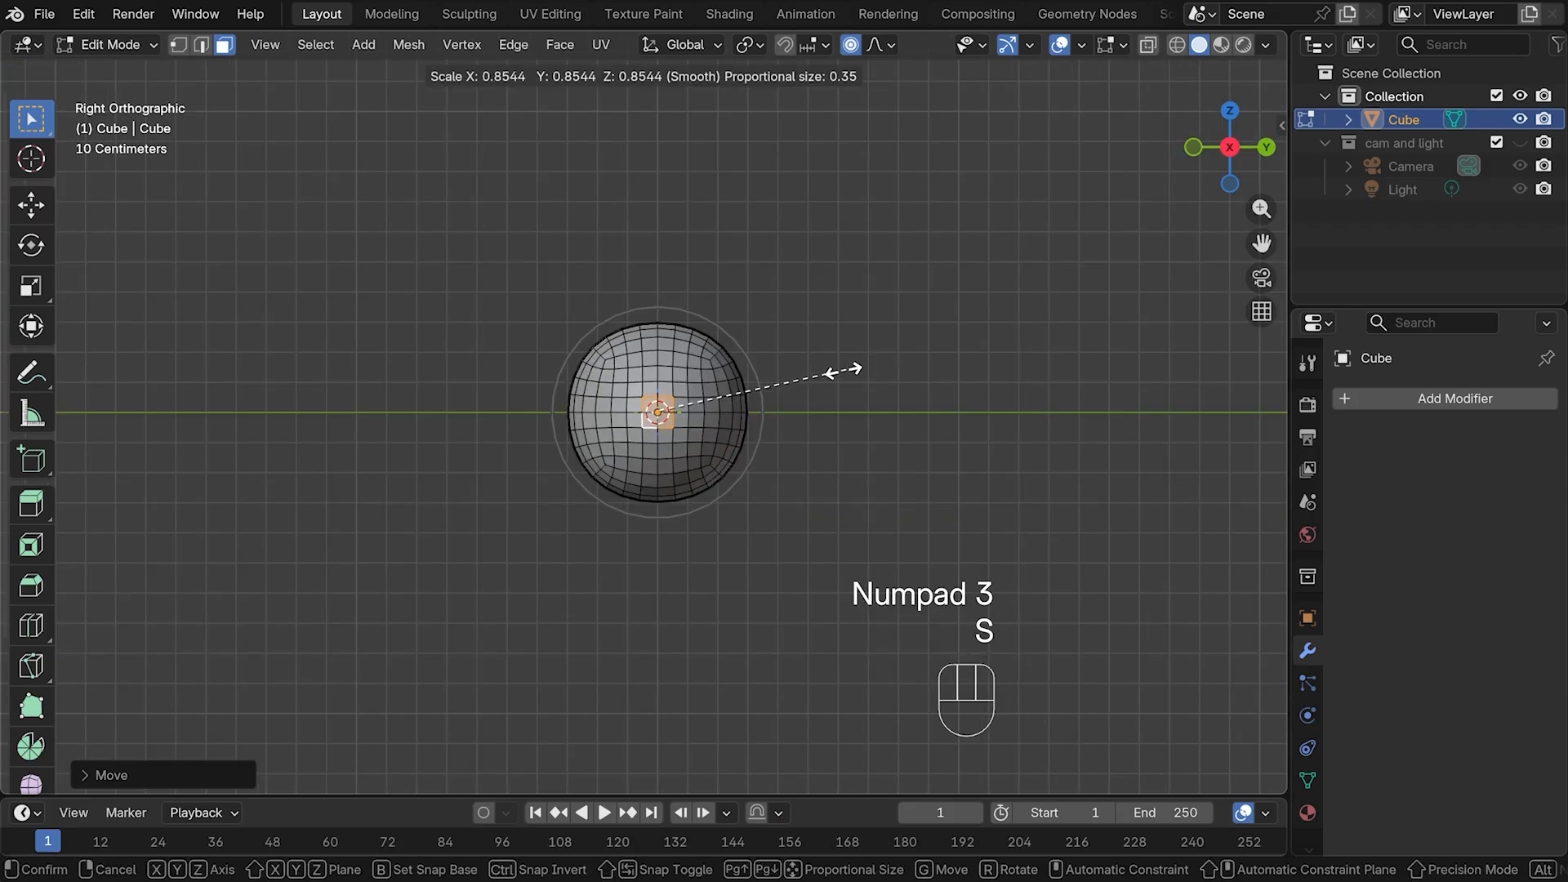
{"action": "left_click", "coordinate": [803, 388]}
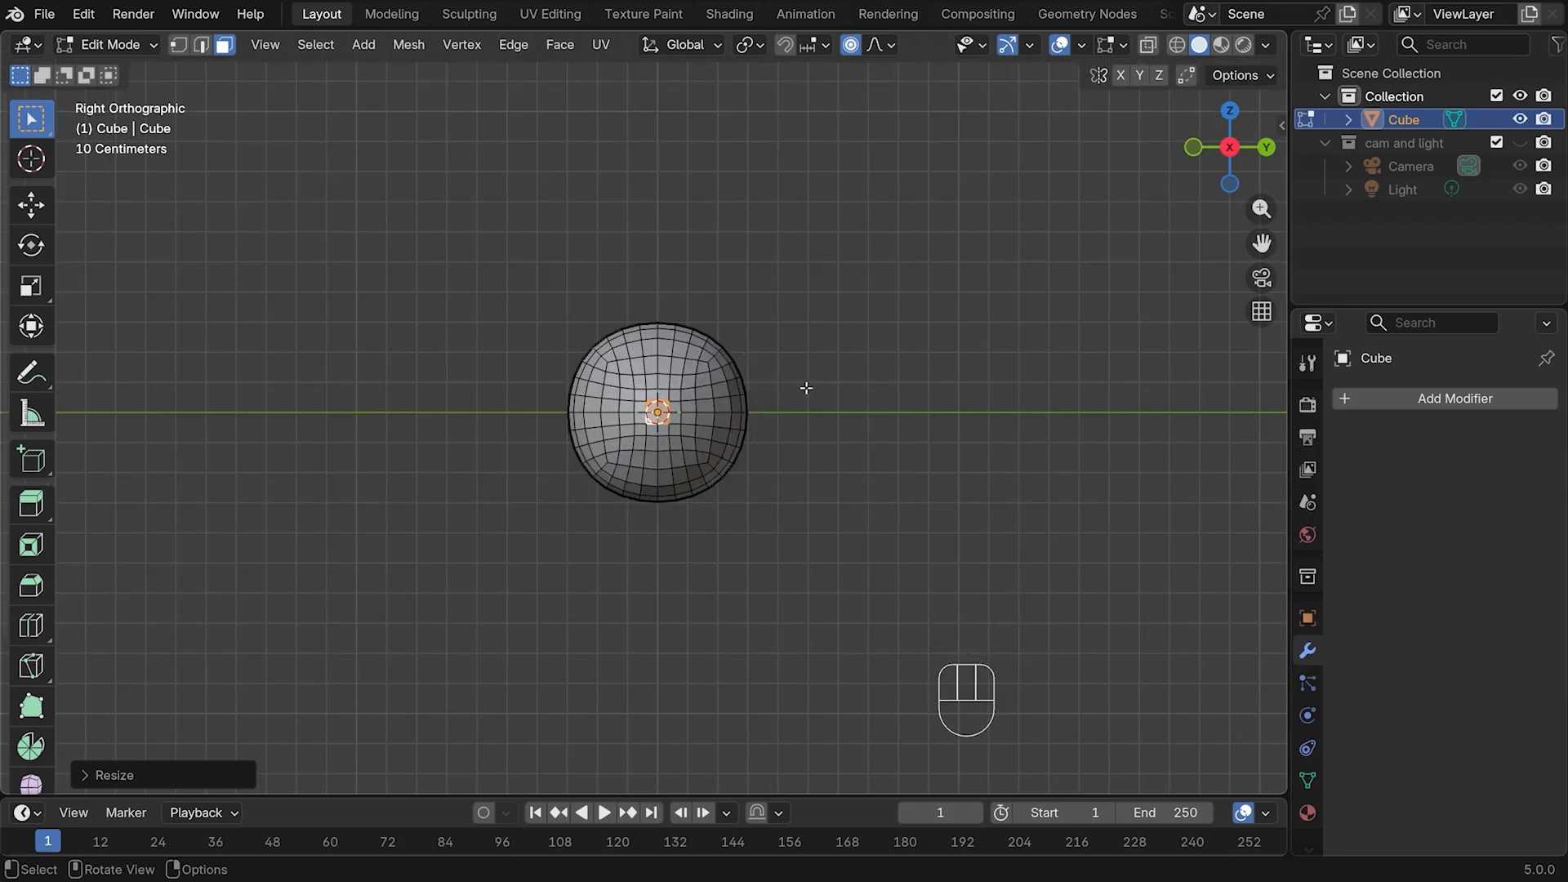
Turn off proportional editing and extrude the four tip faces about 0.08 m outward to form a small nib
{"action": "key", "text": "KP_1"}
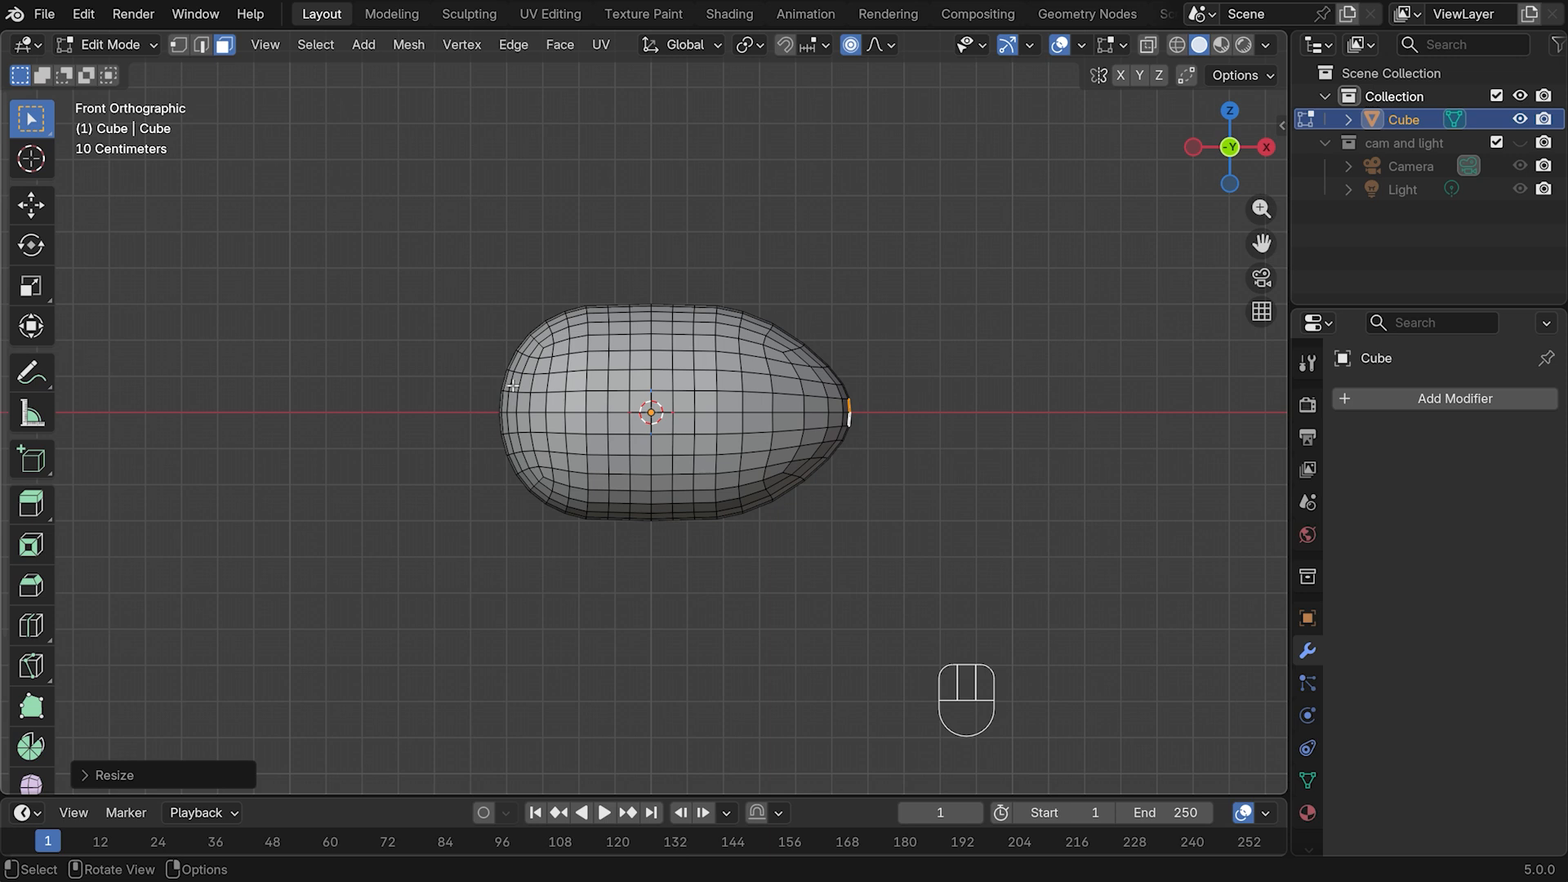
{"action": "left_click", "coordinate": [850, 45]}
{"action": "key", "text": "e"}
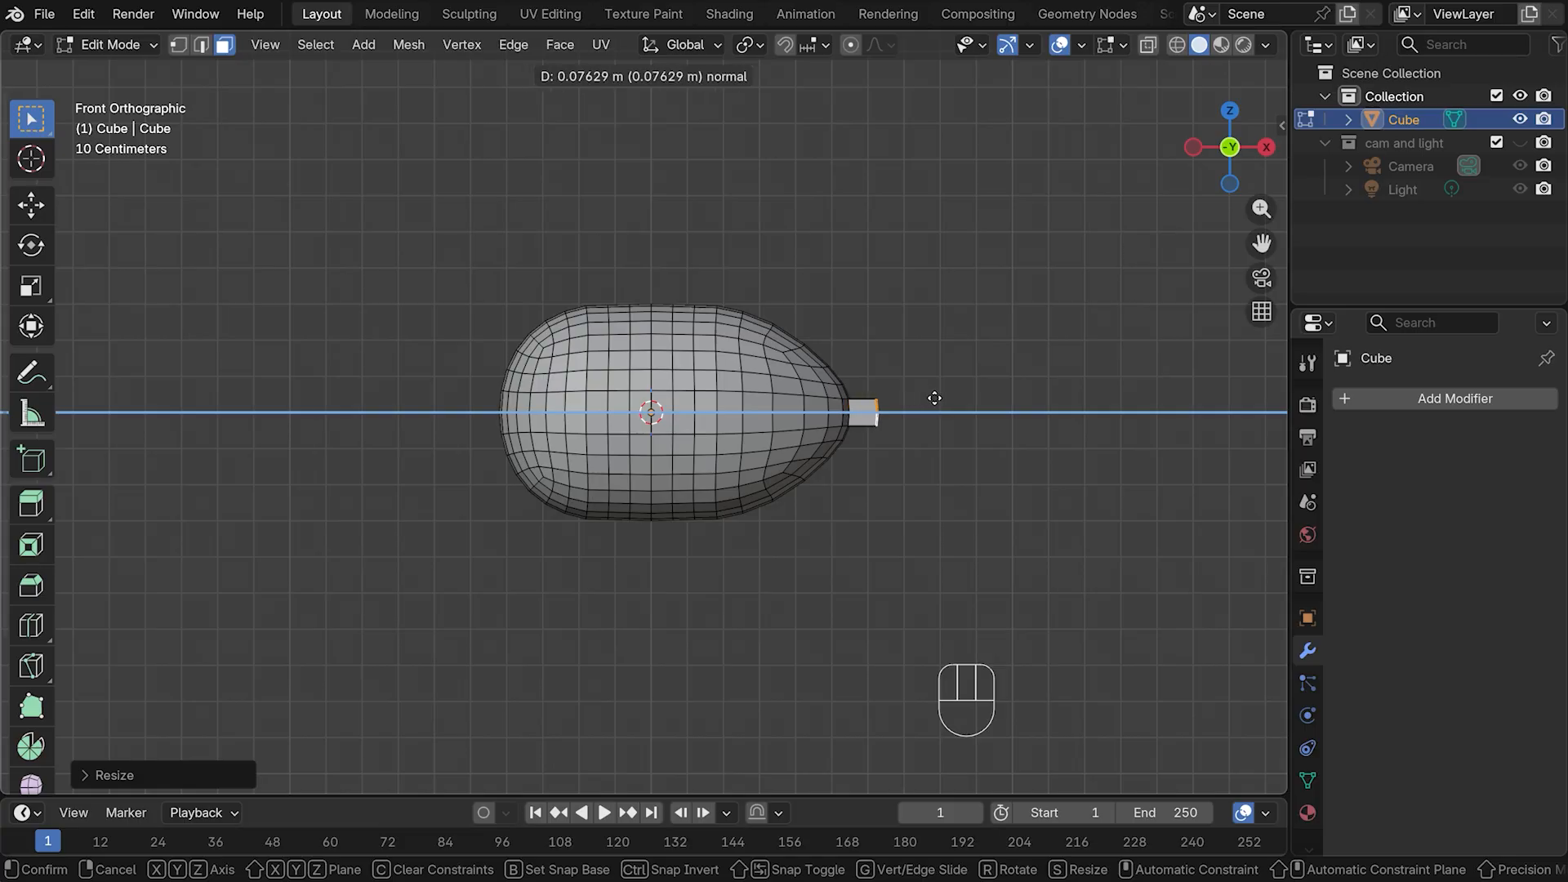
{"action": "left_click", "coordinate": [939, 396]}
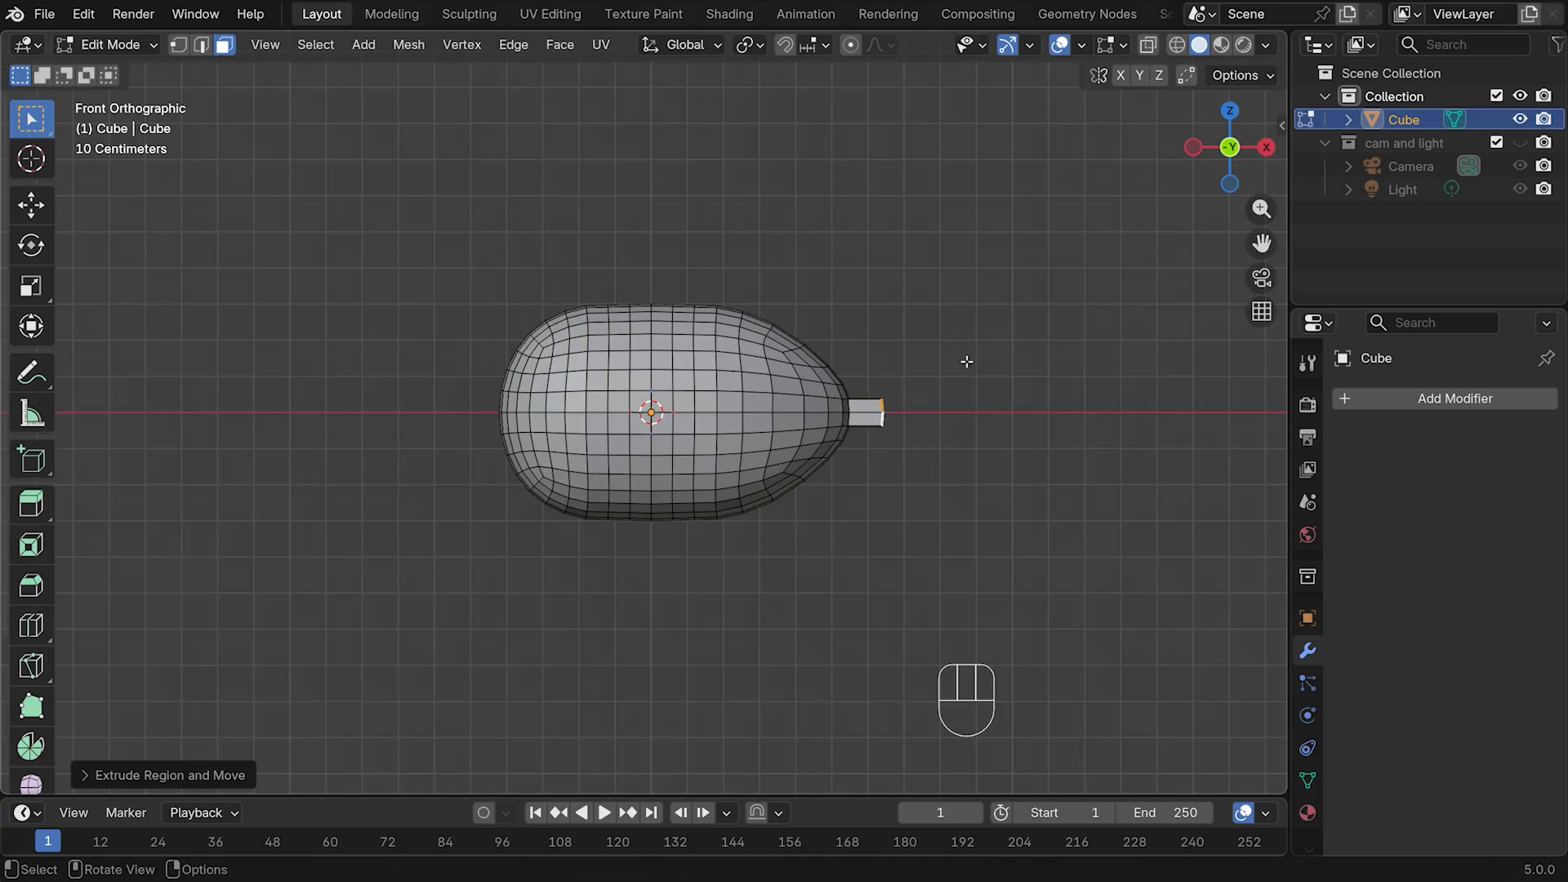
Scale the nib's end faces down in two passes until the nib tapers almost to a point
{"action": "key", "text": "s"}
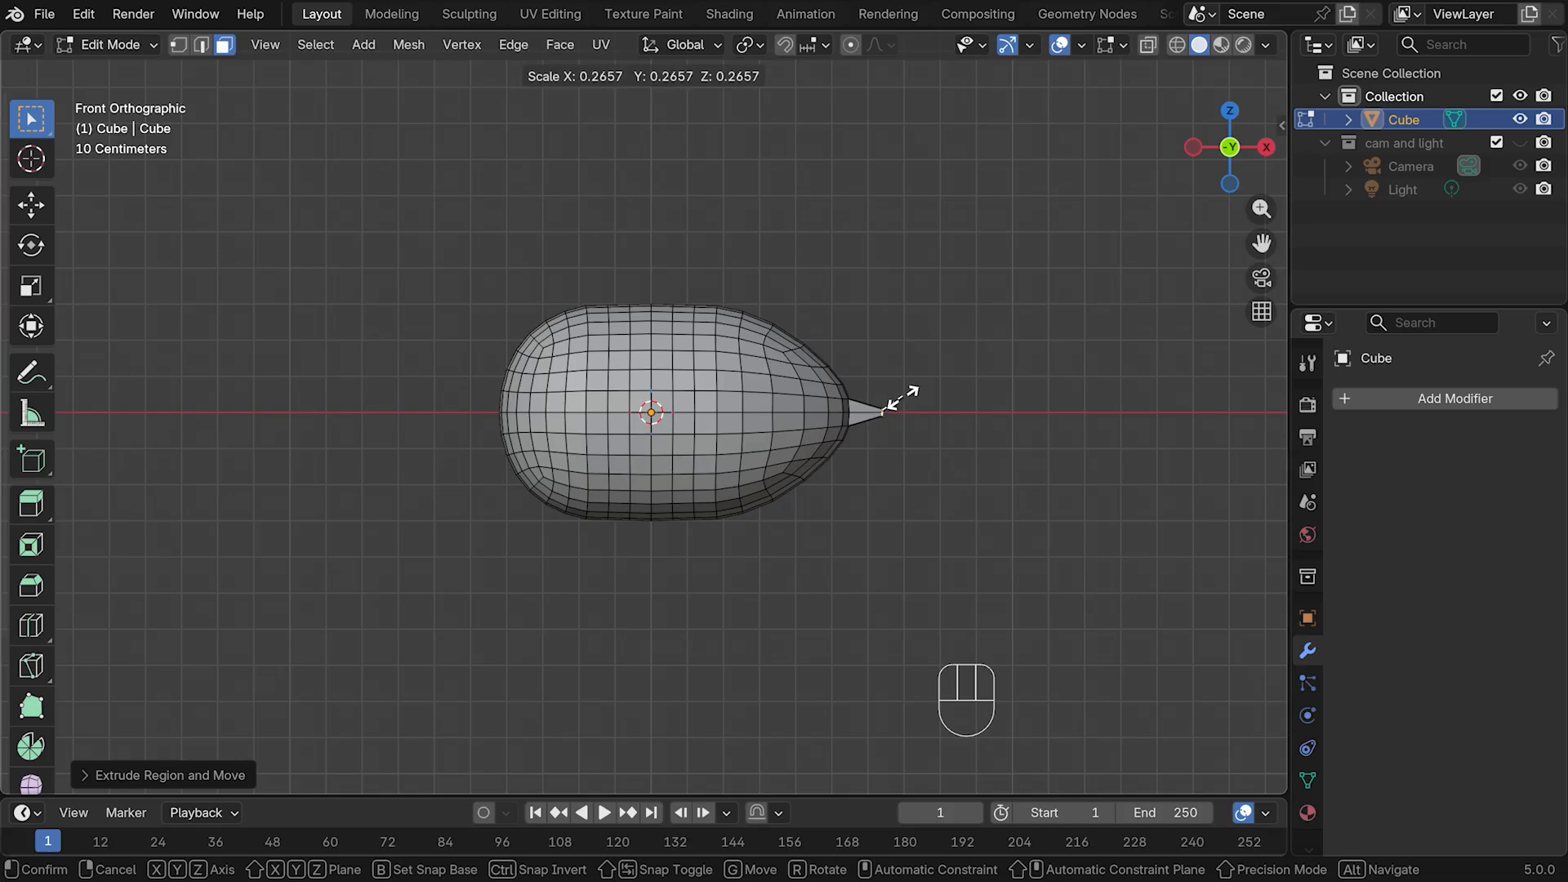
{"action": "left_click", "coordinate": [906, 399]}
{"action": "middle_click_drag", "start_coordinate": [972, 372], "coordinate": [882, 424]}
{"action": "key", "text": "s"}
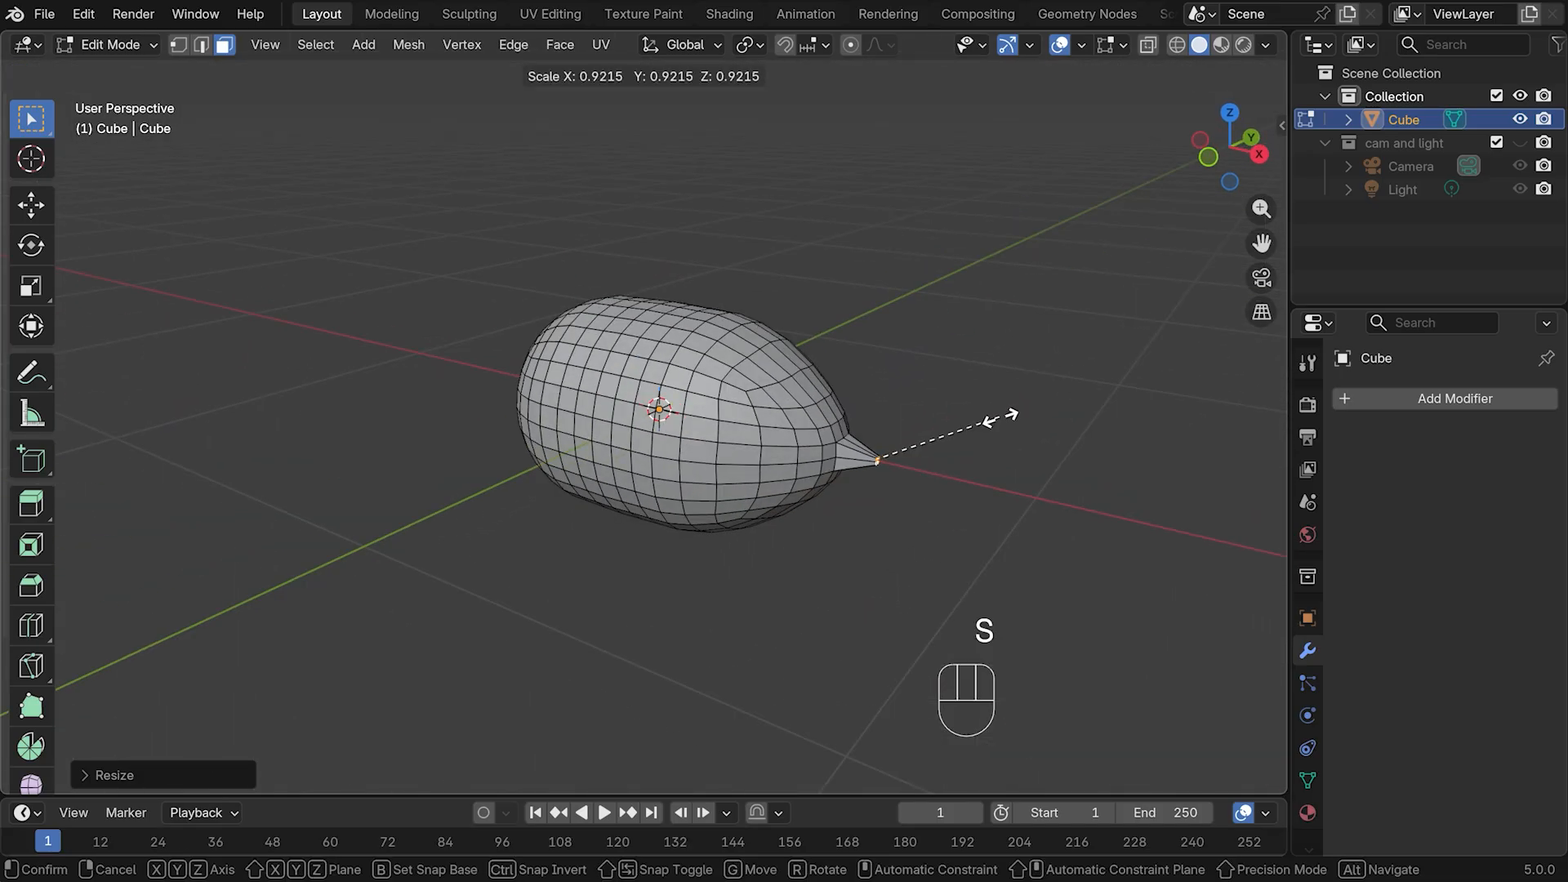
{"action": "left_click", "coordinate": [993, 420]}
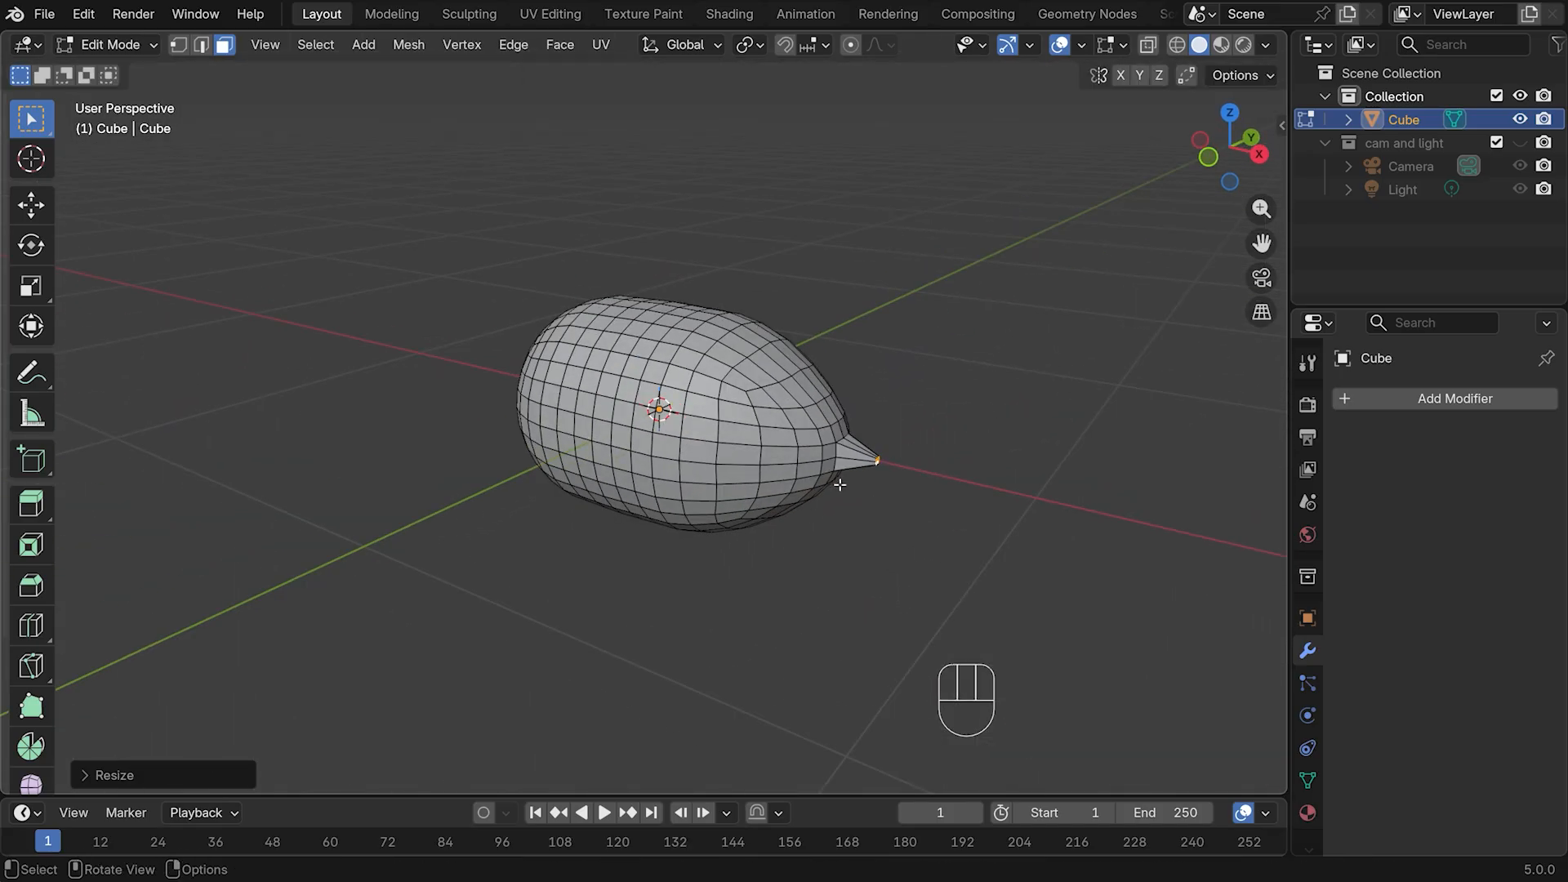
Add one loop cut around the nib and slide it close to the nib's base, at about 0.89
{"action": "key", "text": "ctrl+r"}
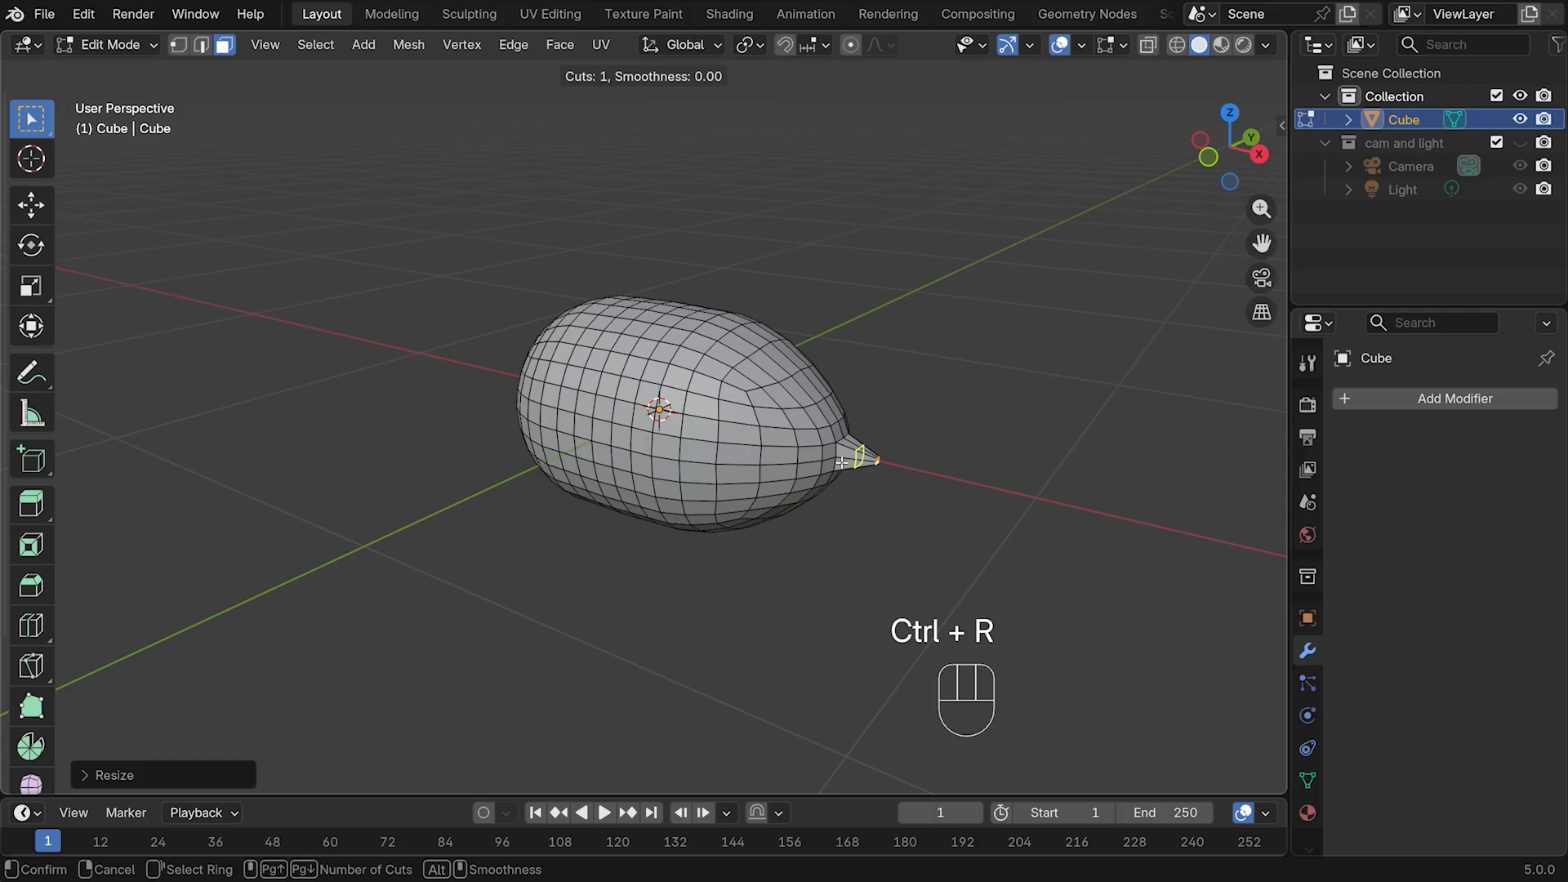
{"action": "left_click", "coordinate": [841, 462]}
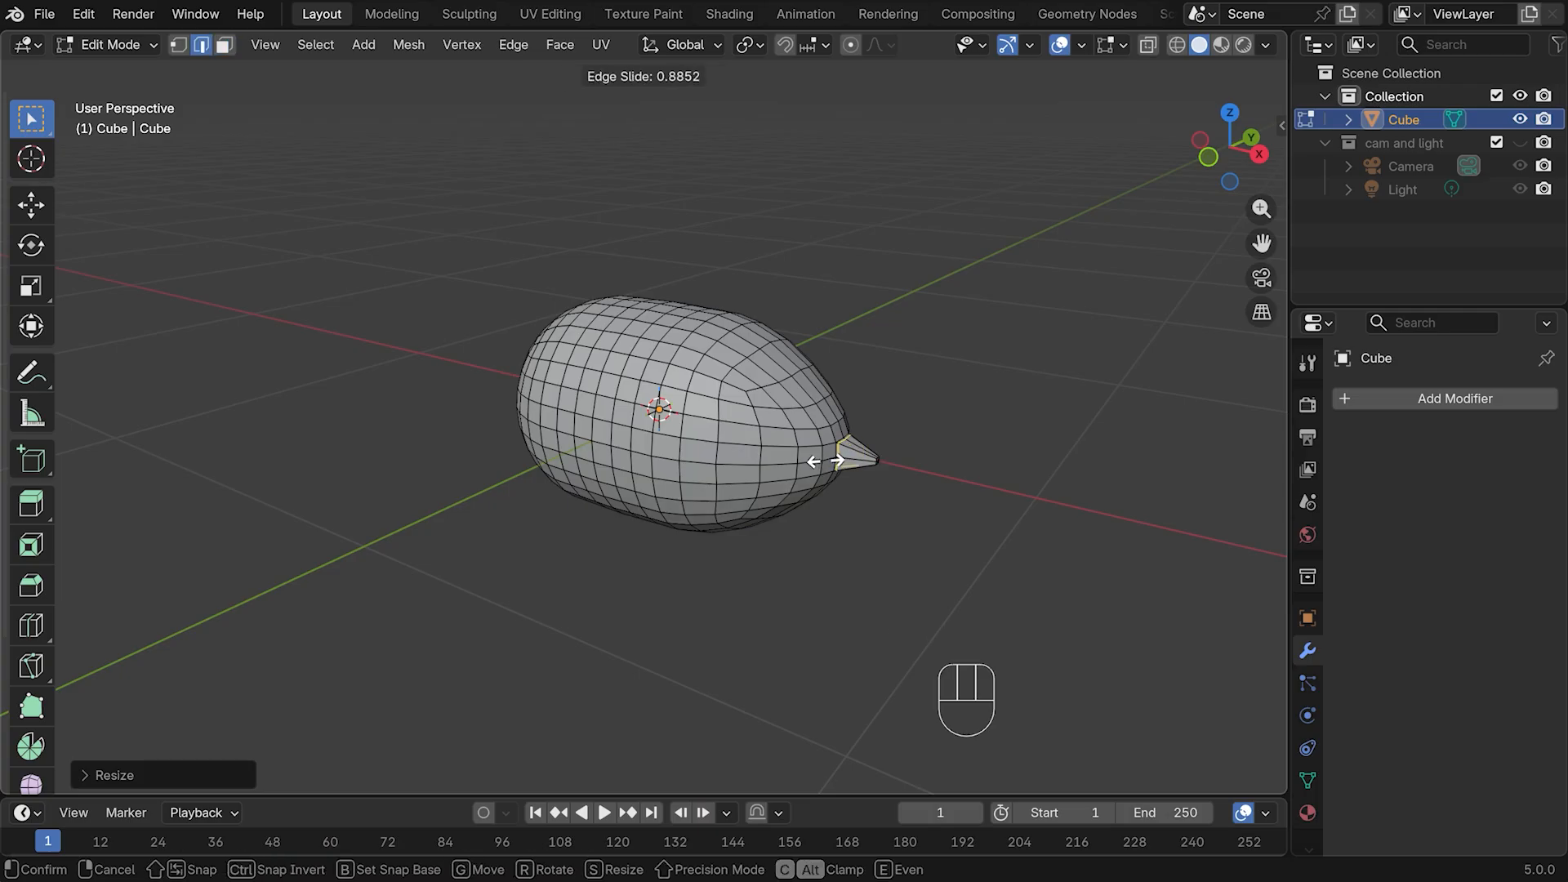
{"action": "left_click", "coordinate": [825, 462]}
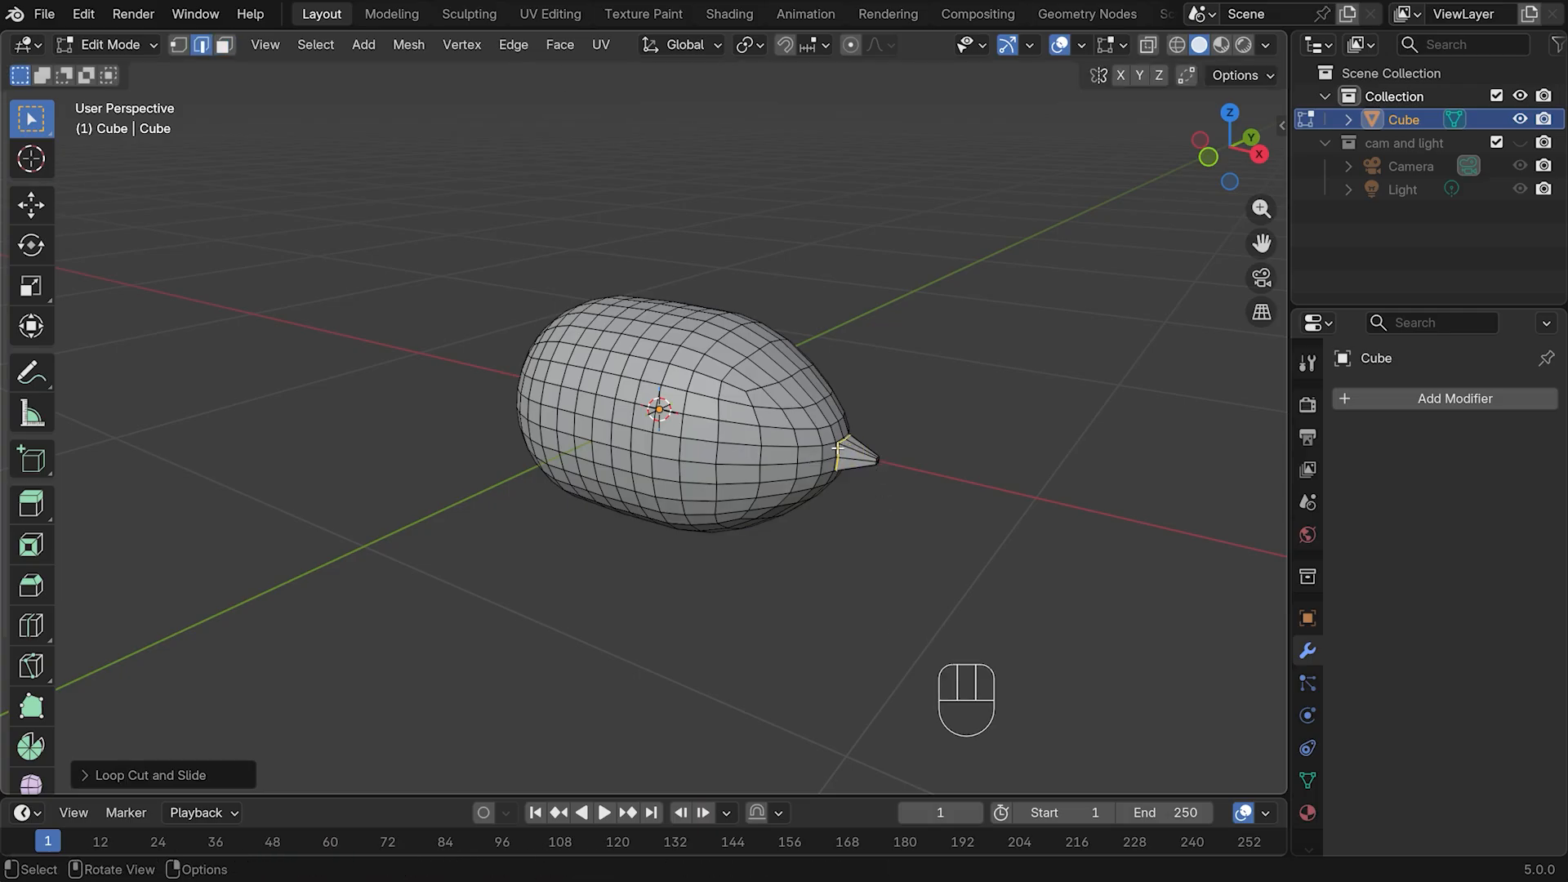
Back in Object Mode, add a level 3 Subdivision modifier to the body and shade it smooth
{"action": "middle_click_drag", "start_coordinate": [910, 423], "coordinate": [969, 407]}
{"action": "key", "text": "Tab"}
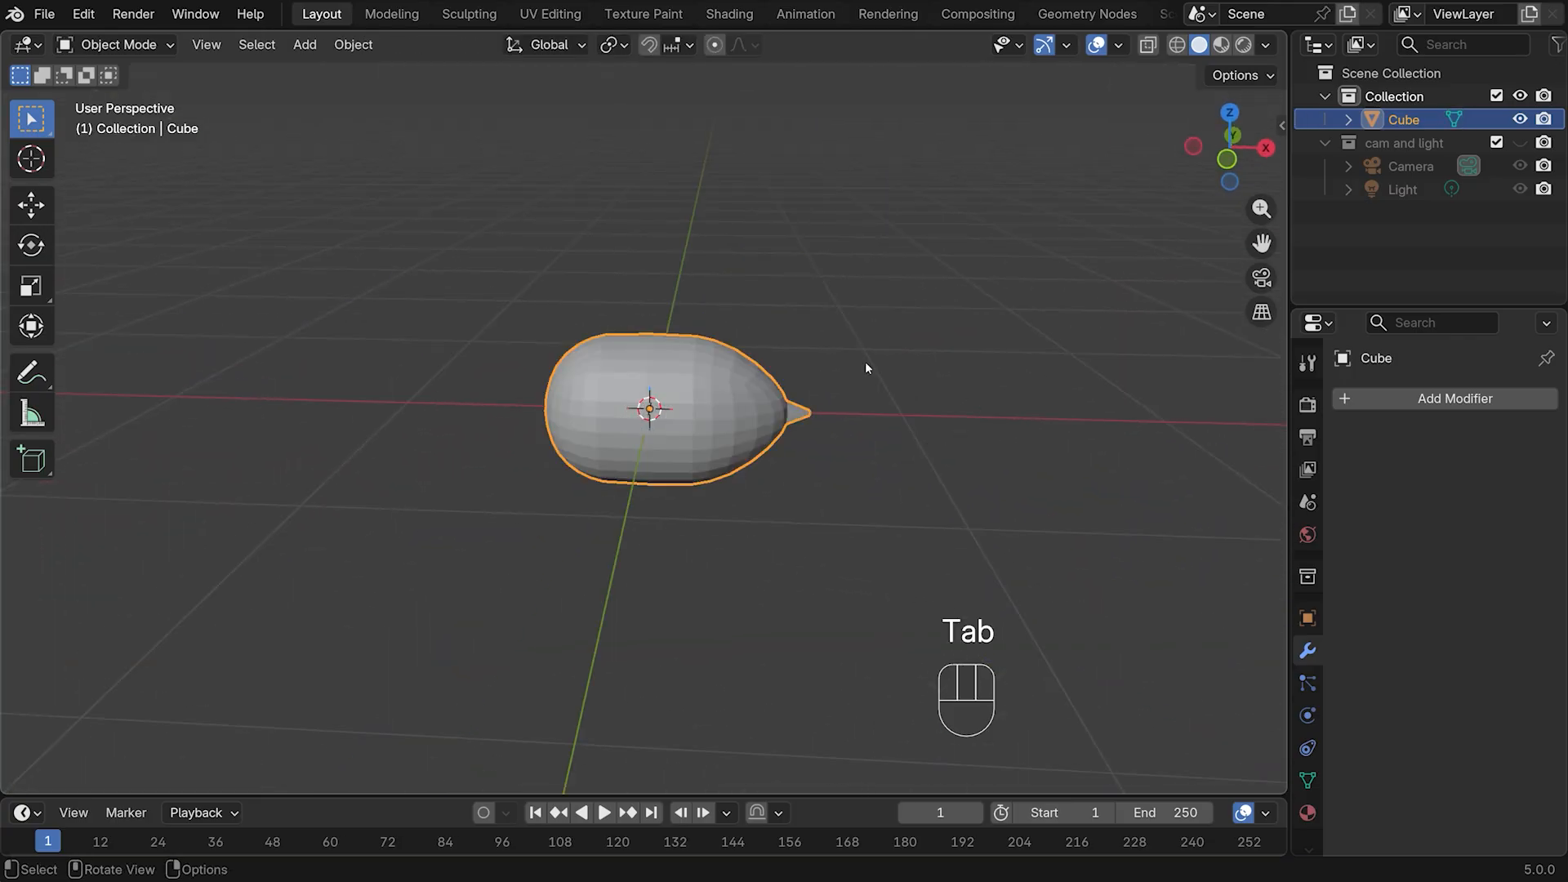
{"action": "key", "text": "ctrl+3"}
{"action": "middle_click_drag", "start_coordinate": [855, 365], "coordinate": [962, 359]}
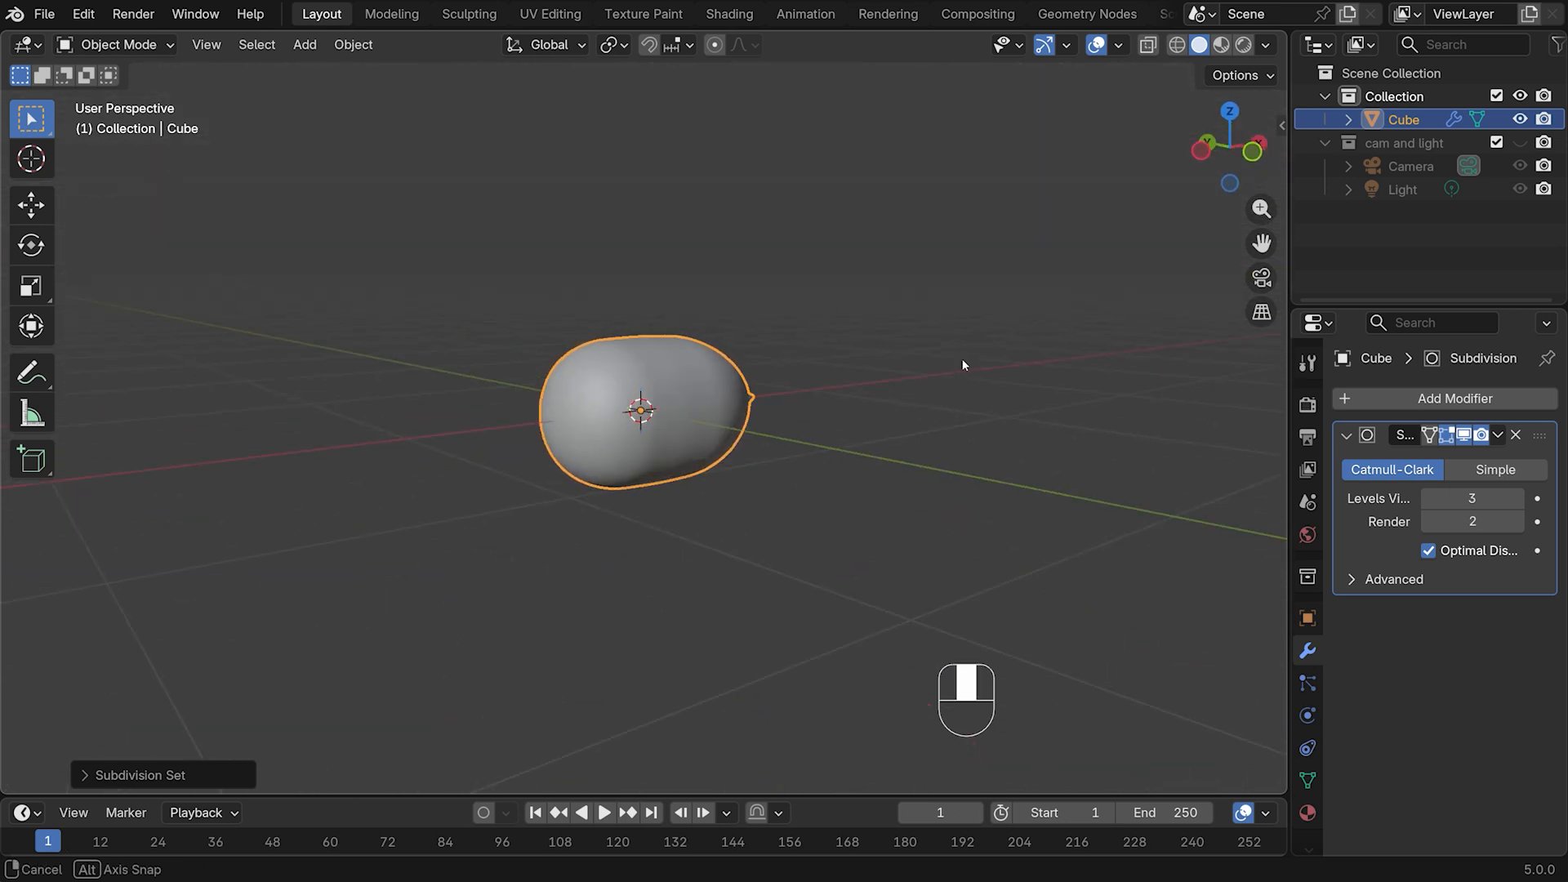
{"action": "right_click", "coordinate": [644, 428]}
{"action": "left_click", "coordinate": [587, 430]}
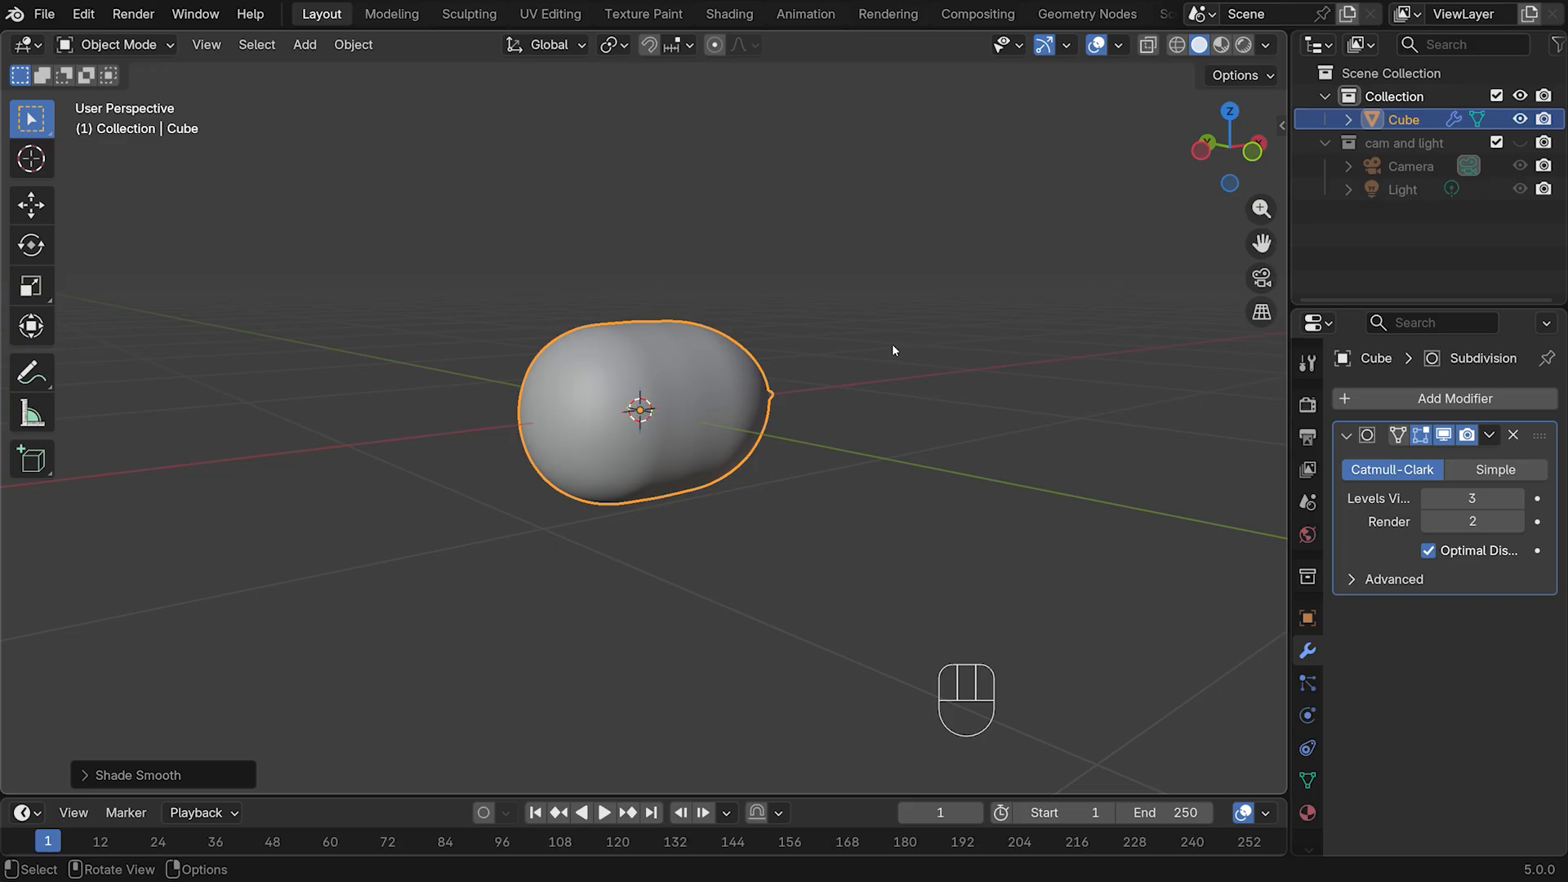
Select the edge loop around the body's middle and scale it up to about 1.05 with proportional editing at size 0.32
{"action": "scroll", "coordinate": [892, 345], "scroll_direction": "up", "scroll_amount": 3}
{"action": "key", "text": "Tab"}
{"action": "middle_click_drag", "start_coordinate": [893, 342], "coordinate": [890, 455]}
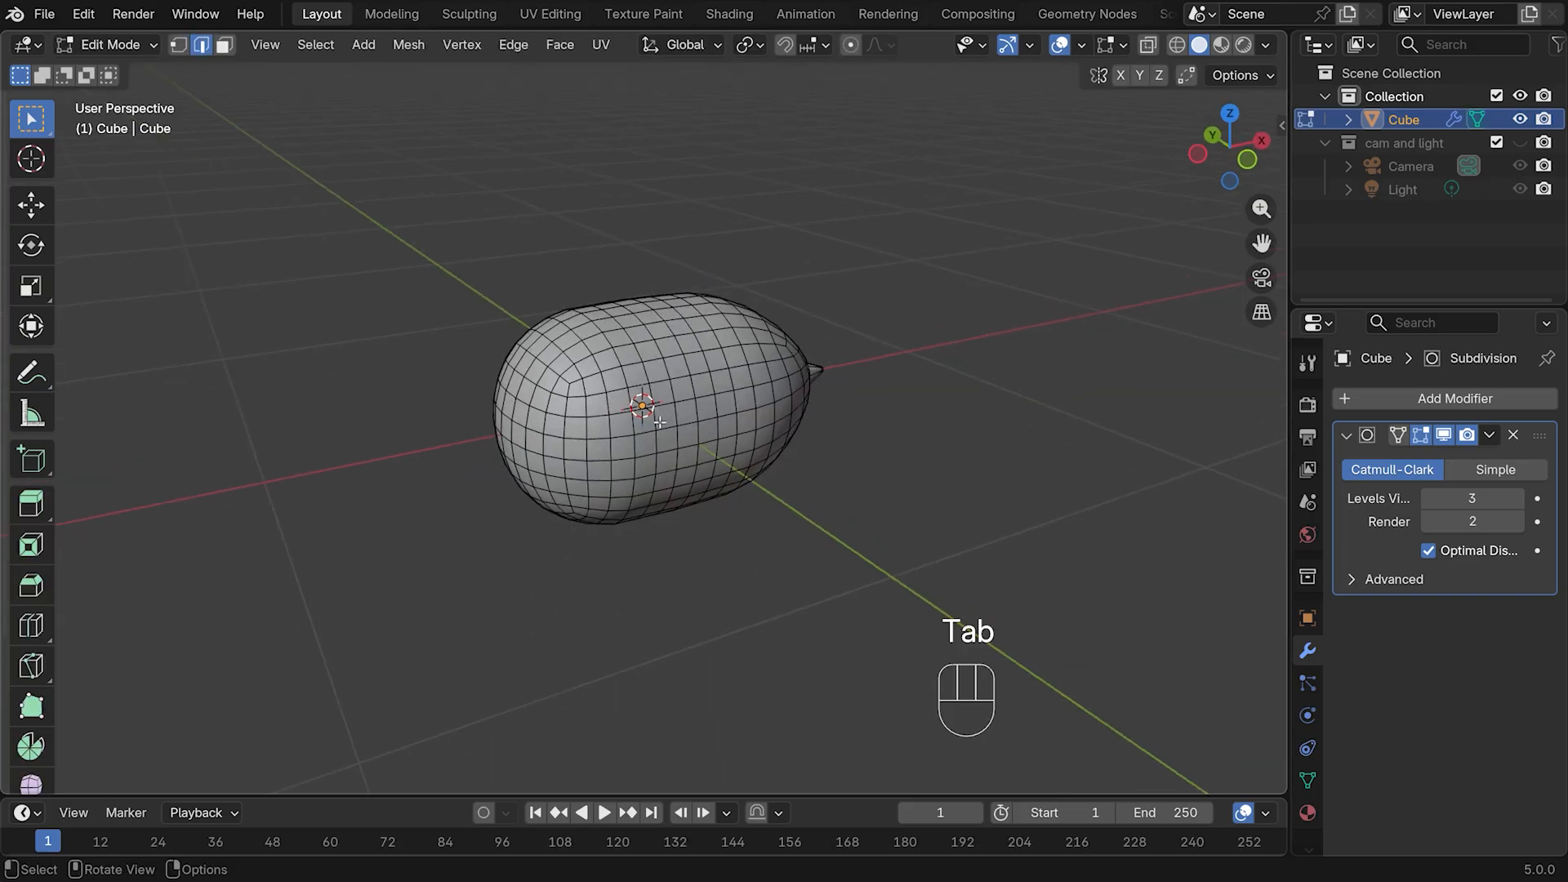
{"action": "left_click", "coordinate": [692, 385], "text": "alt"}
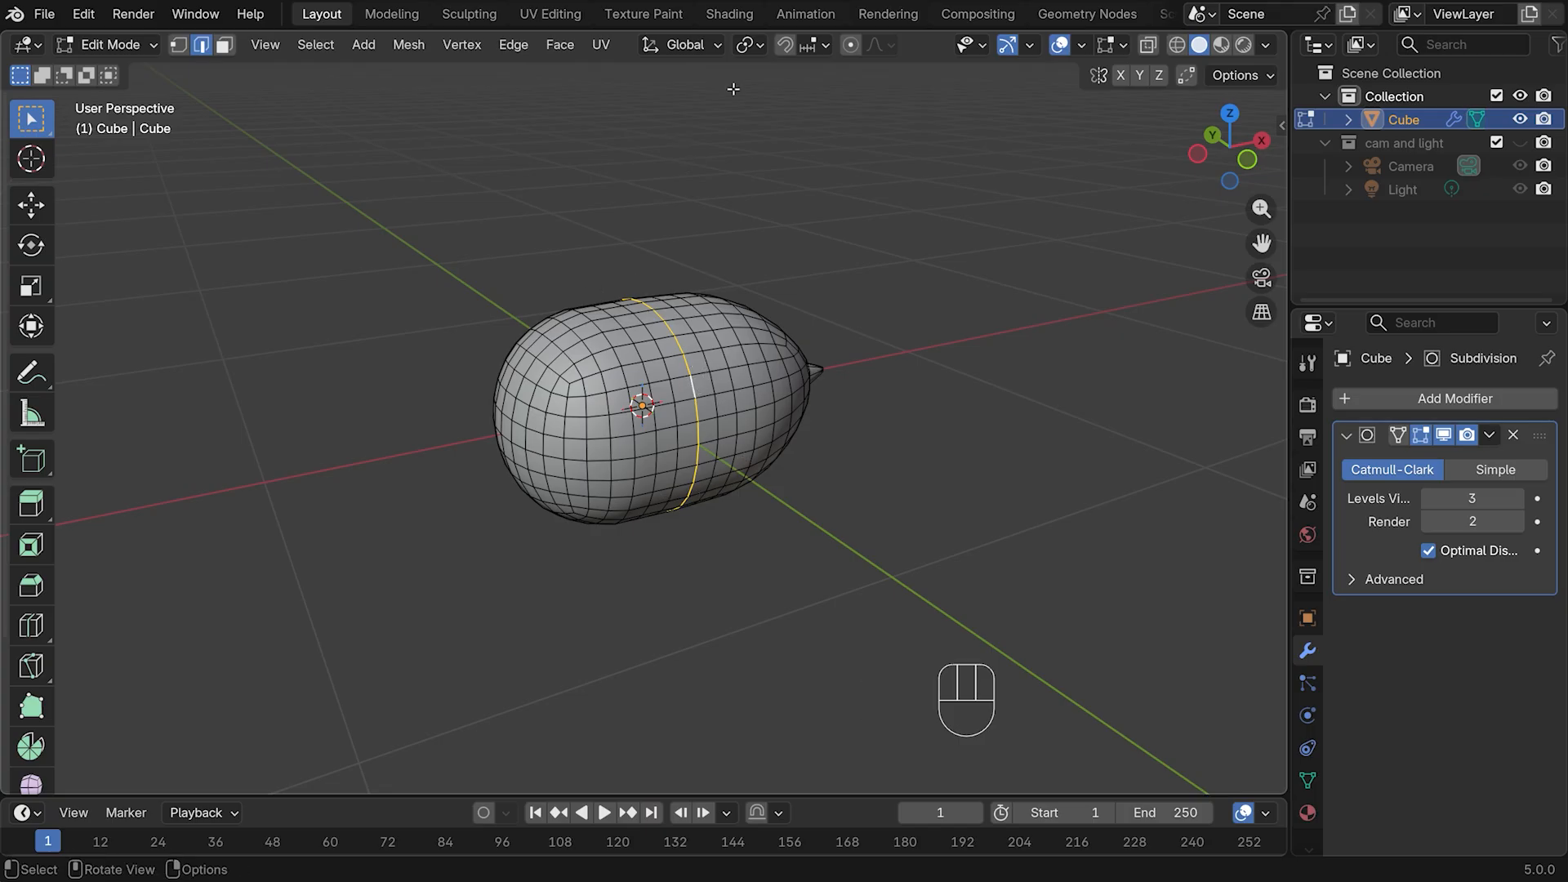
{"action": "left_click", "coordinate": [850, 45]}
{"action": "key", "text": "s"}
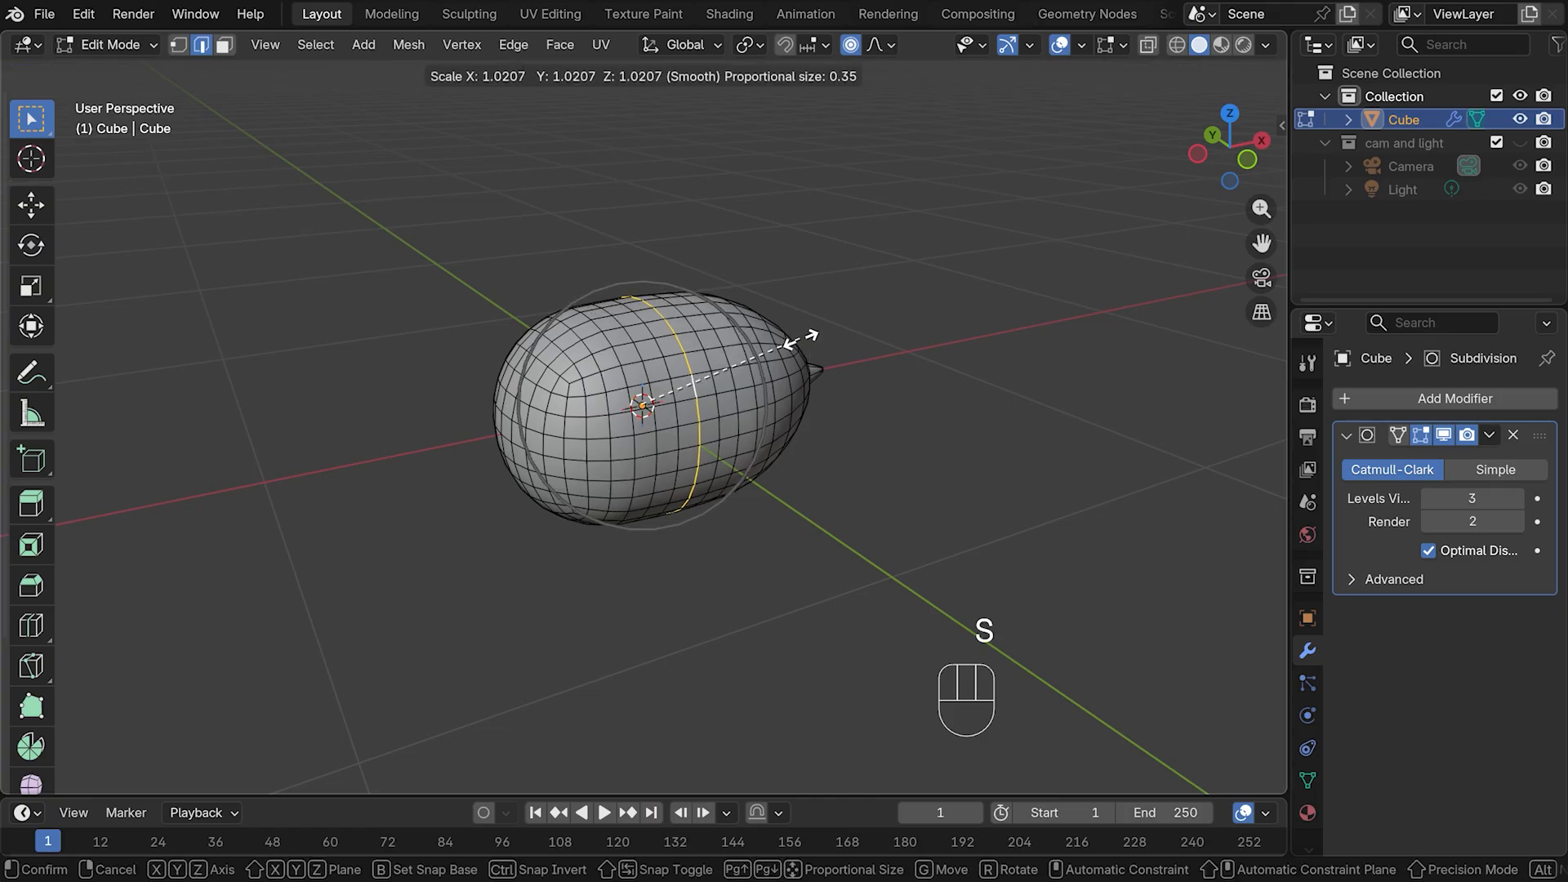
{"action": "scroll", "coordinate": [815, 335], "scroll_direction": "up", "scroll_amount": 2}
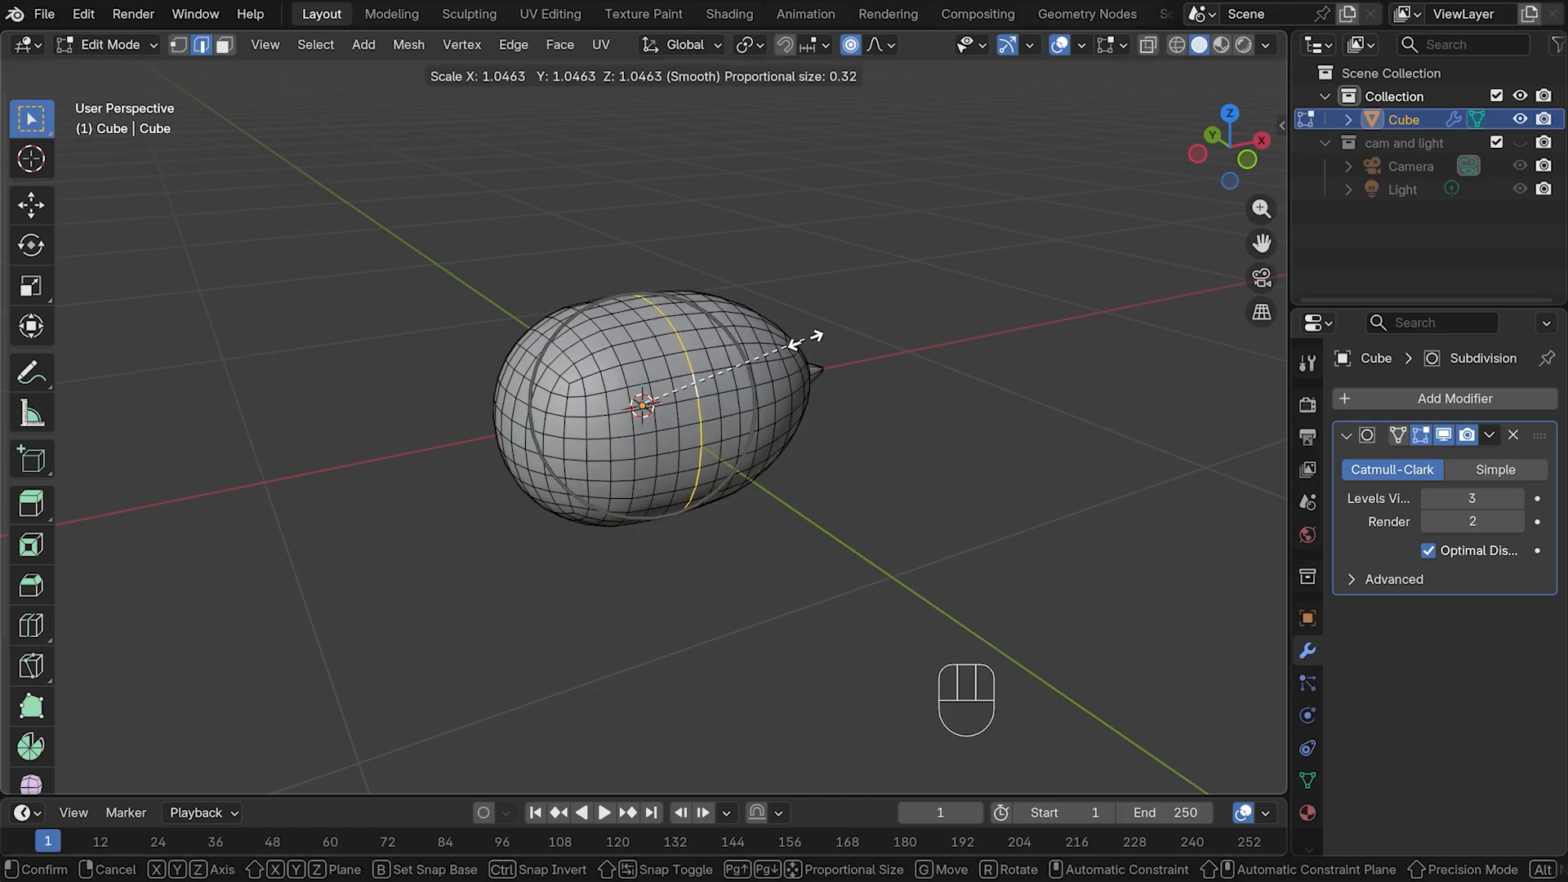
{"action": "key", "text": "Tab"}
{"action": "middle_click_drag", "start_coordinate": [993, 346], "coordinate": [897, 360]}
Rotate the body 90° about the Z axis and apply its rotation and scale
{"action": "key", "text": "KP_7"}
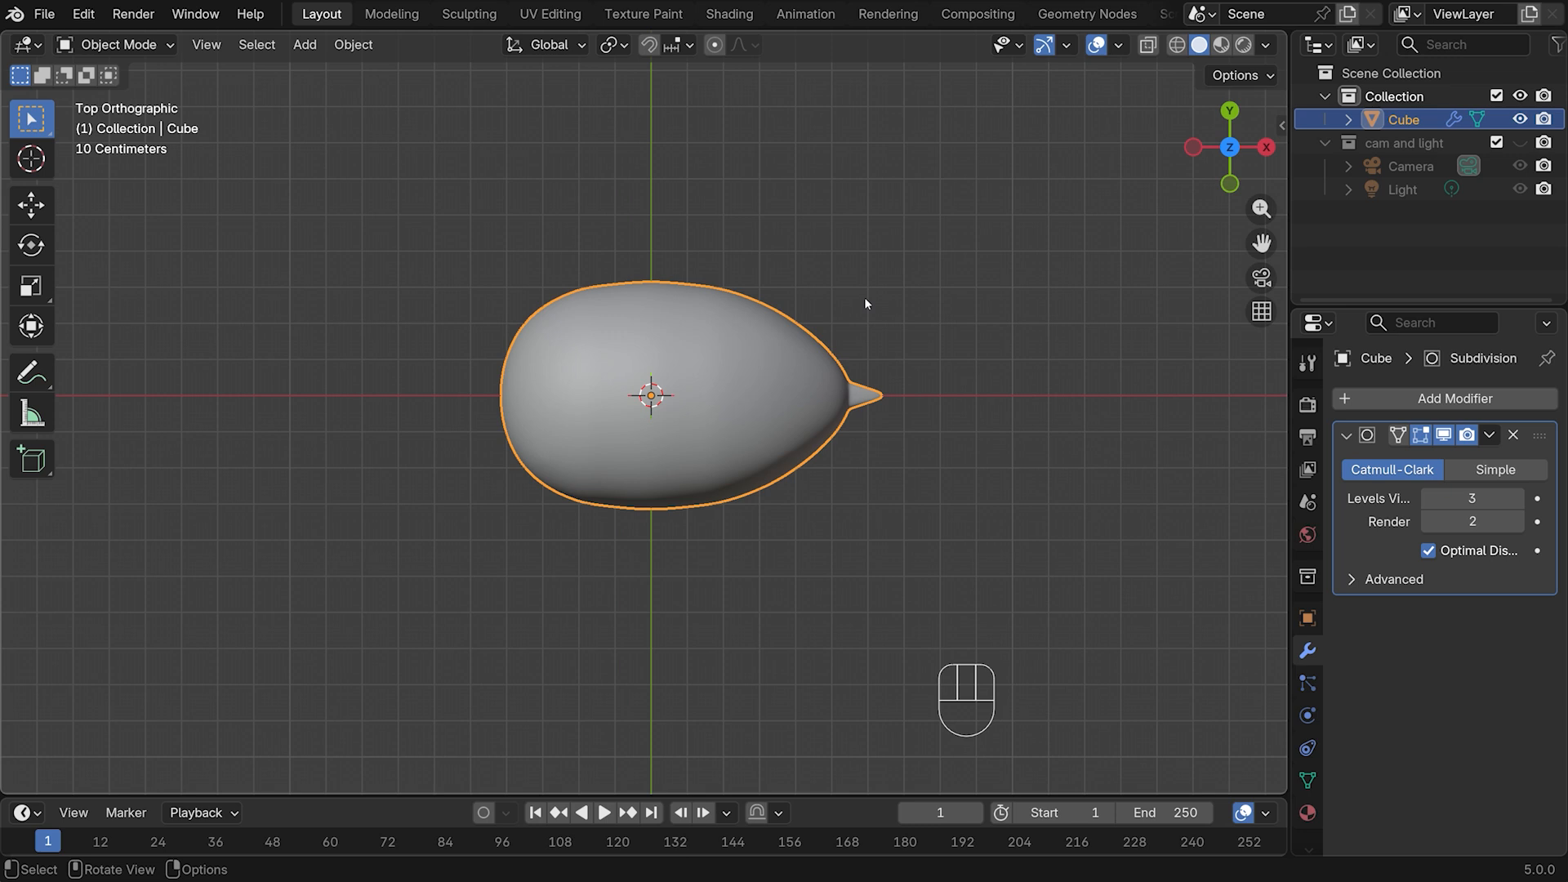
{"action": "key", "text": "r"}
{"action": "key", "text": "z"}
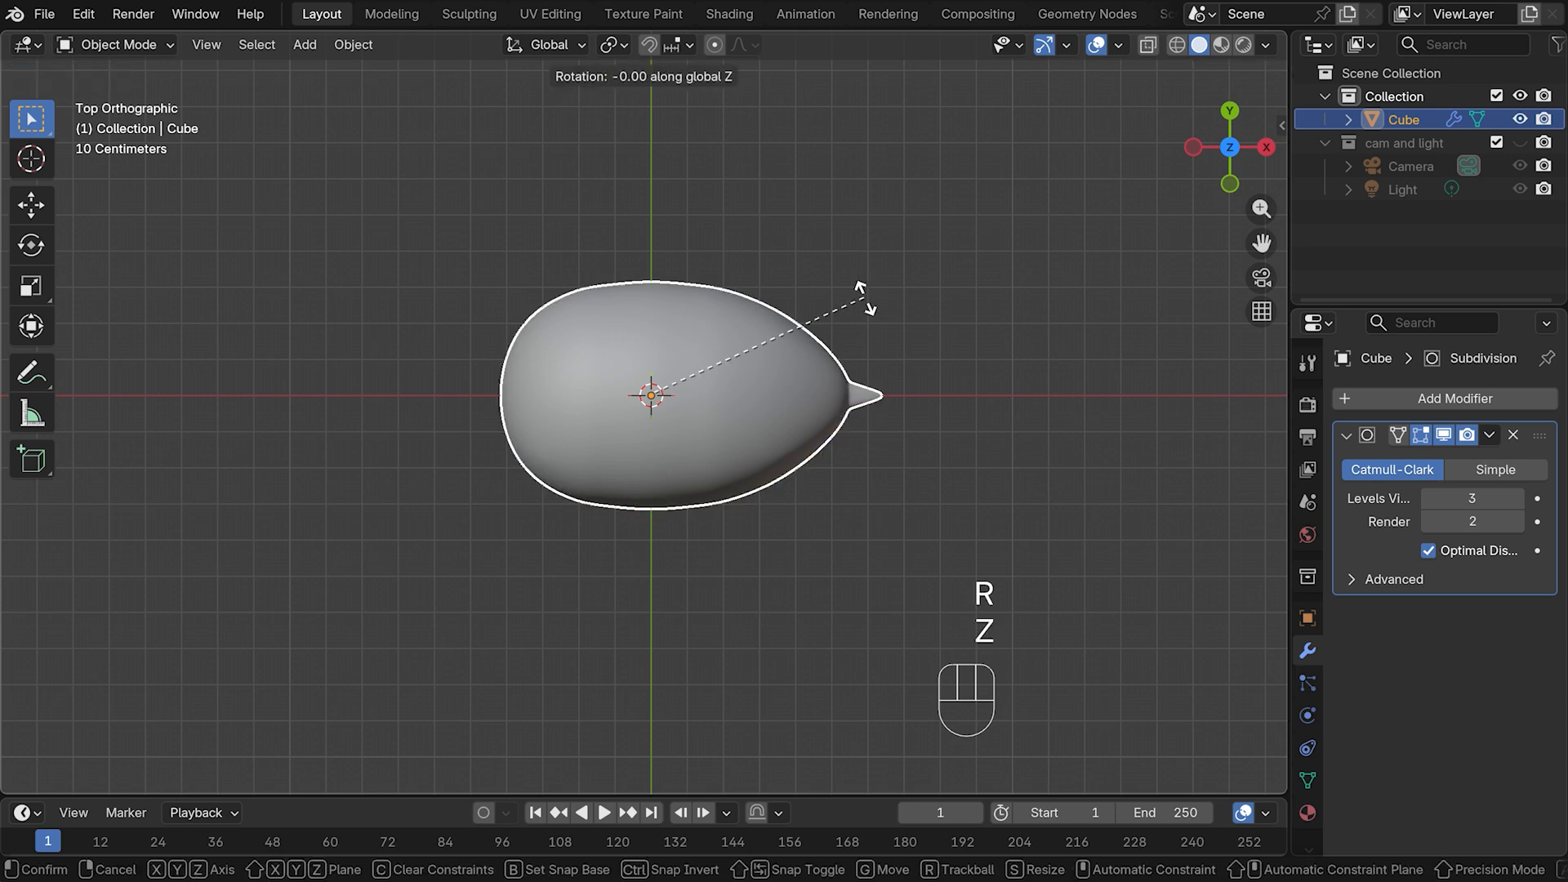
{"action": "key", "text": "KP_9"}
{"action": "key", "text": "KP_0"}
{"action": "left_click", "coordinate": [718, 254]}
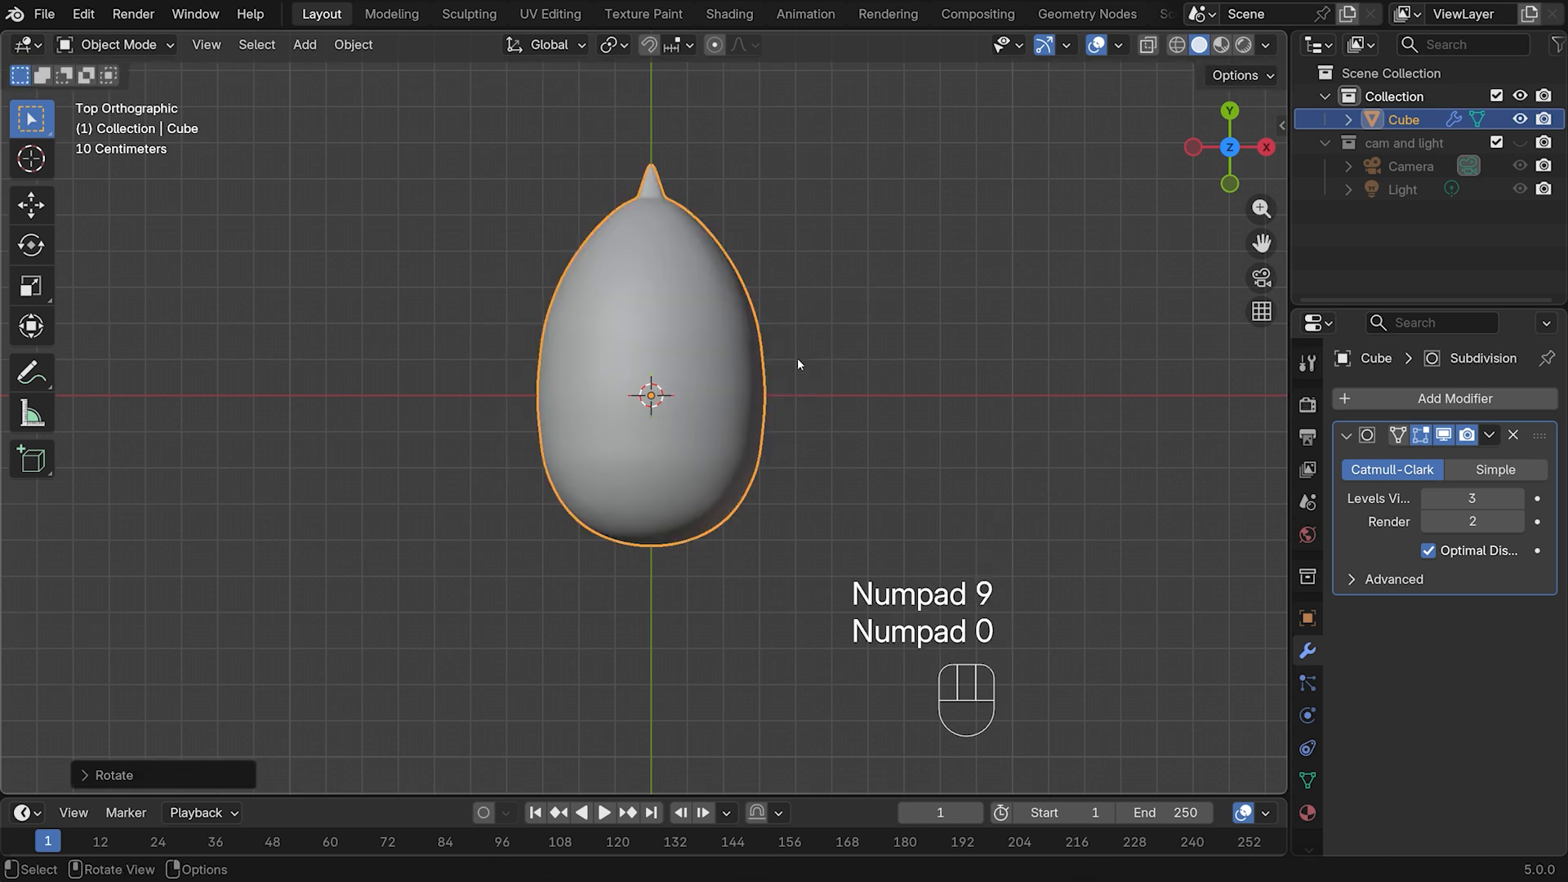
{"action": "key", "text": "ctrl+a"}
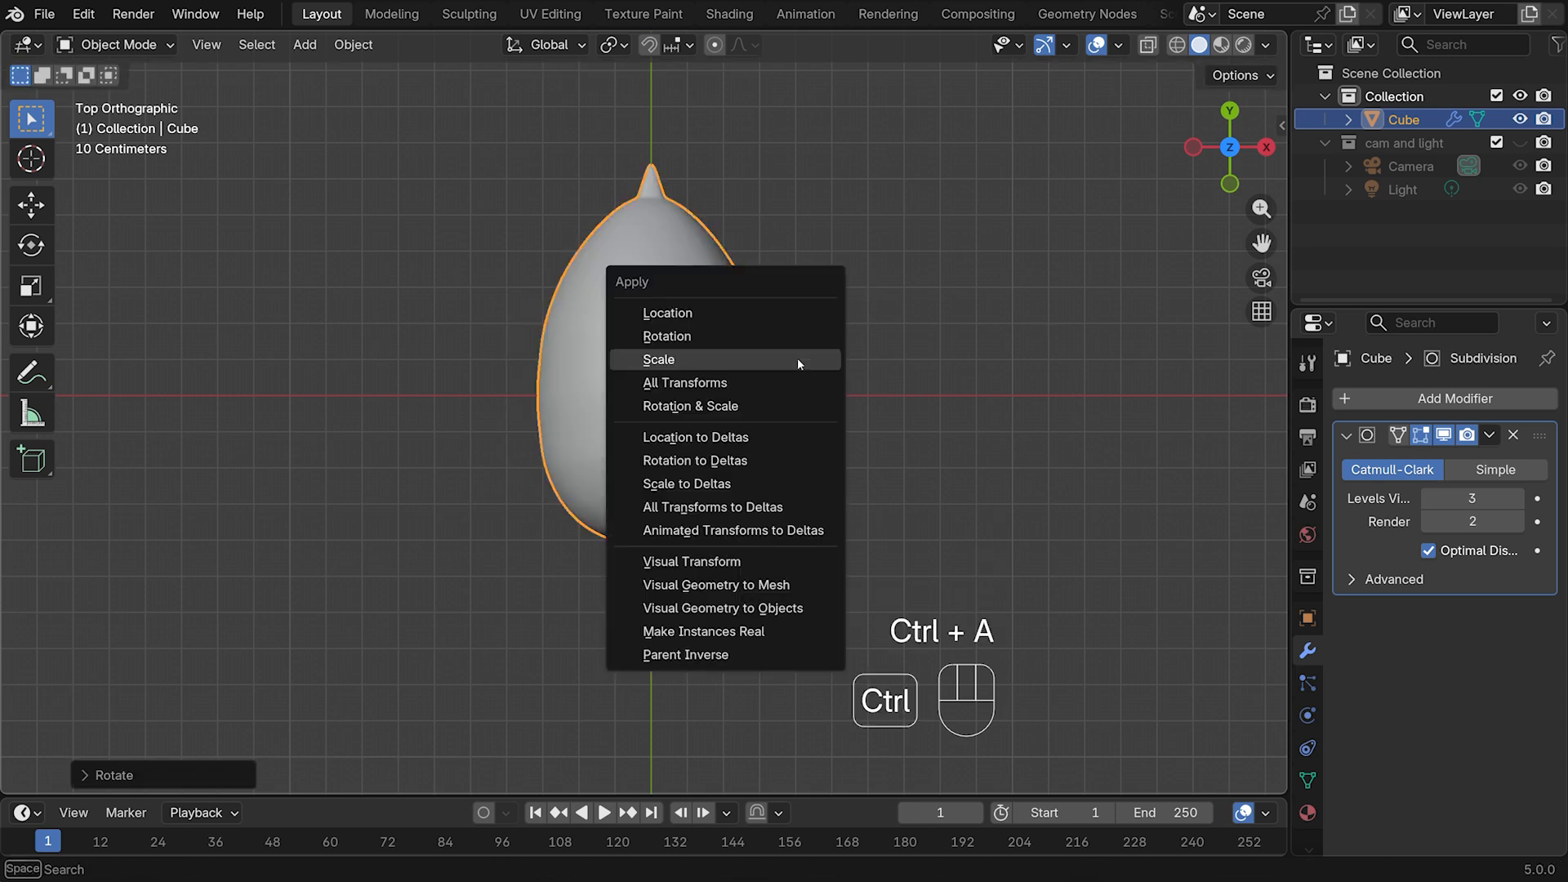
{"action": "left_click", "coordinate": [759, 406]}
Add a UV sphere on the upper front of the body, off-centre as an eye, and scale it down to about 0.1
{"action": "key", "text": "KP_1"}
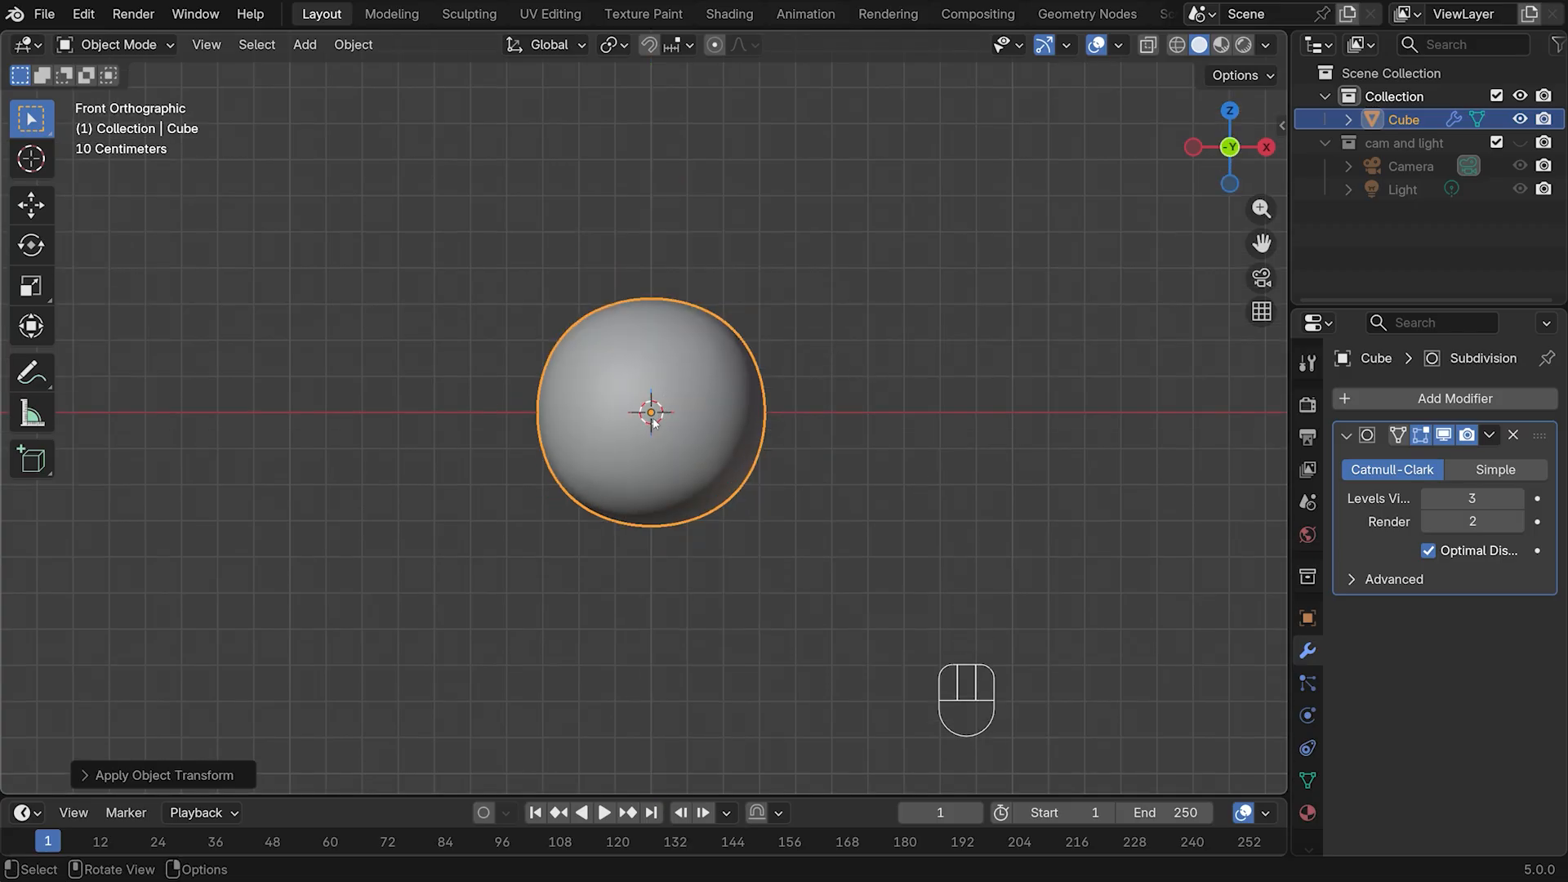
{"action": "right_click", "coordinate": [682, 366], "text": "shift"}
{"action": "key", "text": "shift+a"}
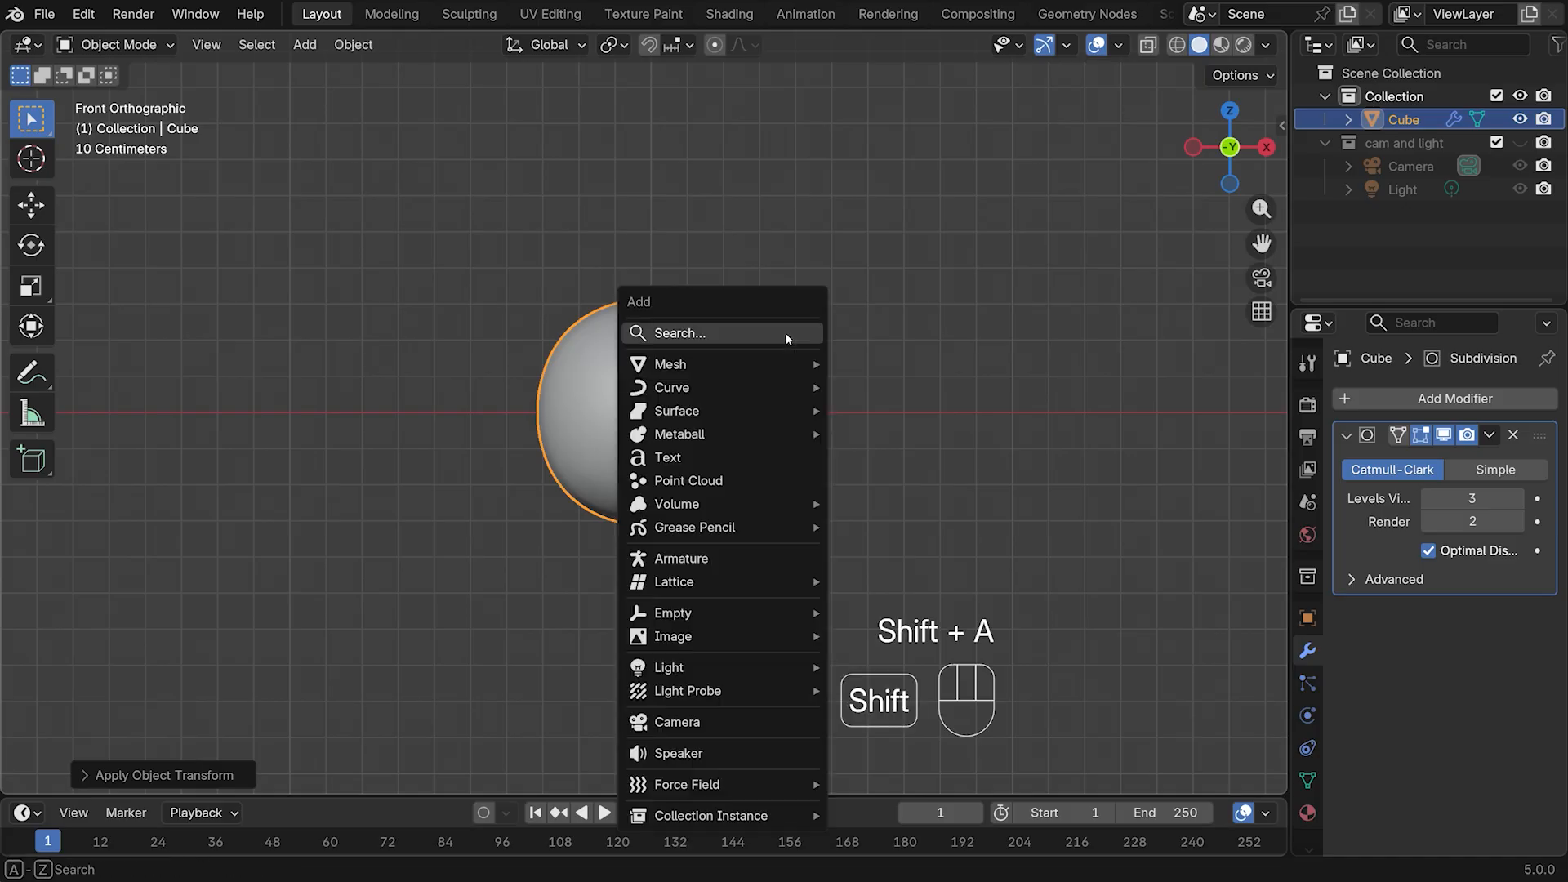
{"action": "mouse_move", "coordinate": [719, 364]}
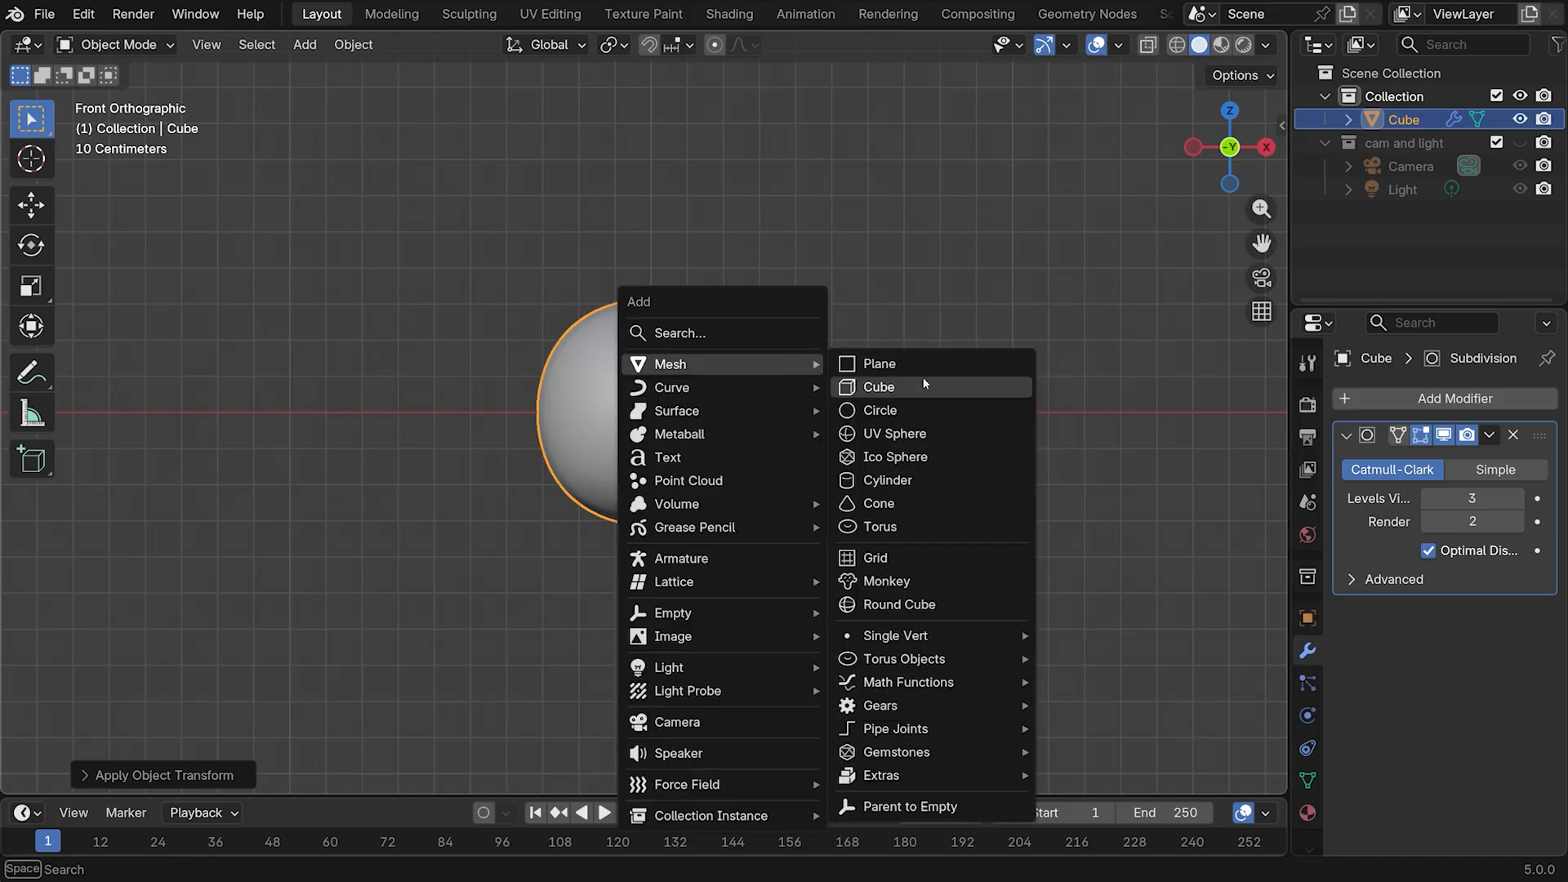
{"action": "left_click", "coordinate": [918, 431]}
{"action": "key", "text": "s"}
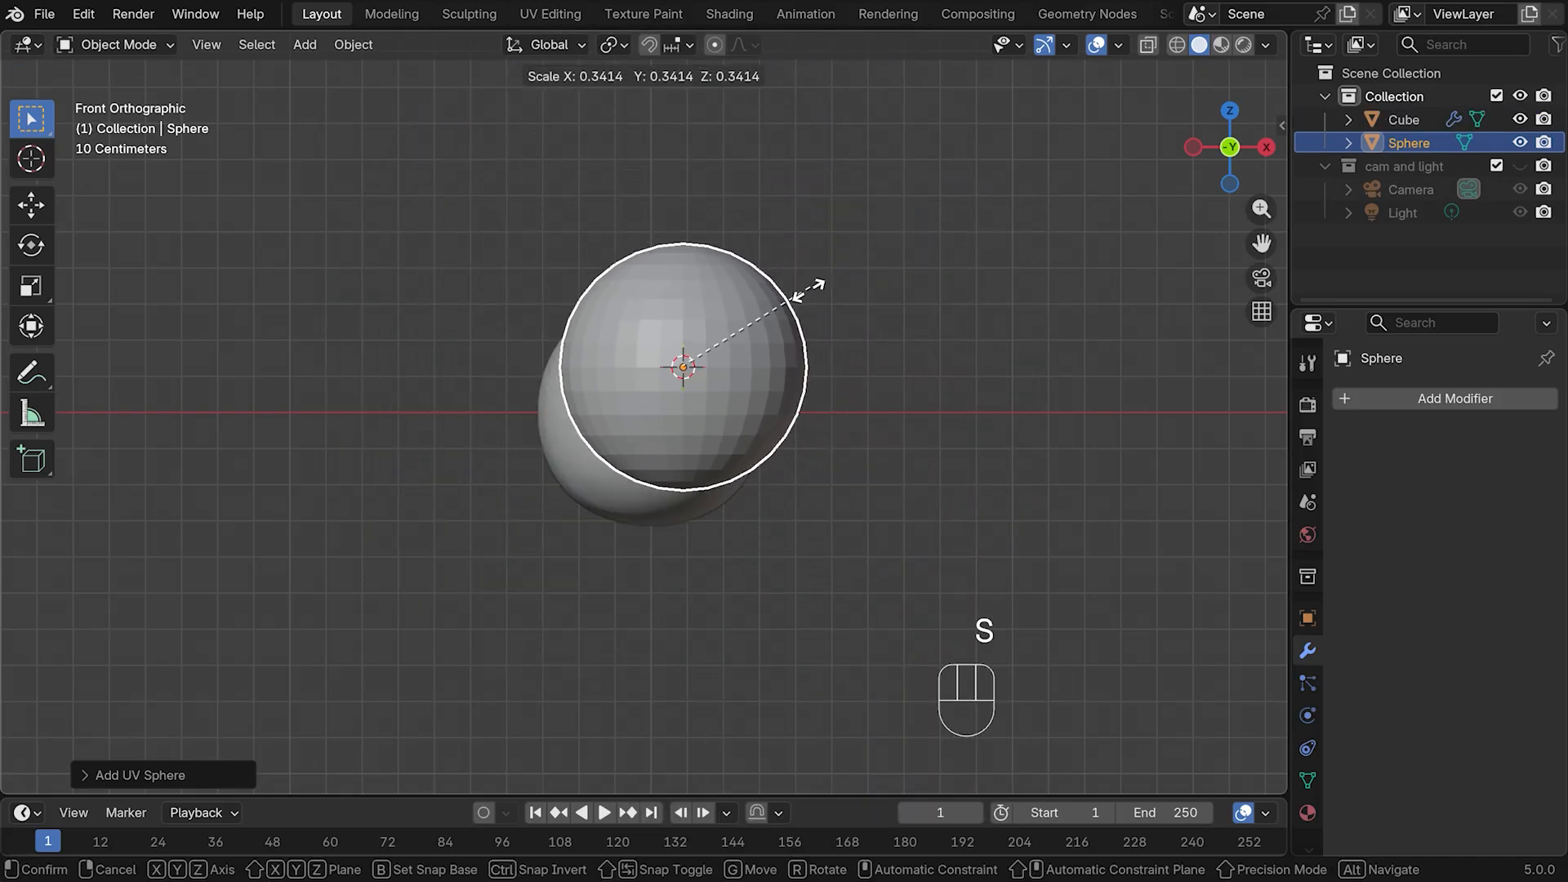
{"action": "left_click", "coordinate": [727, 352]}
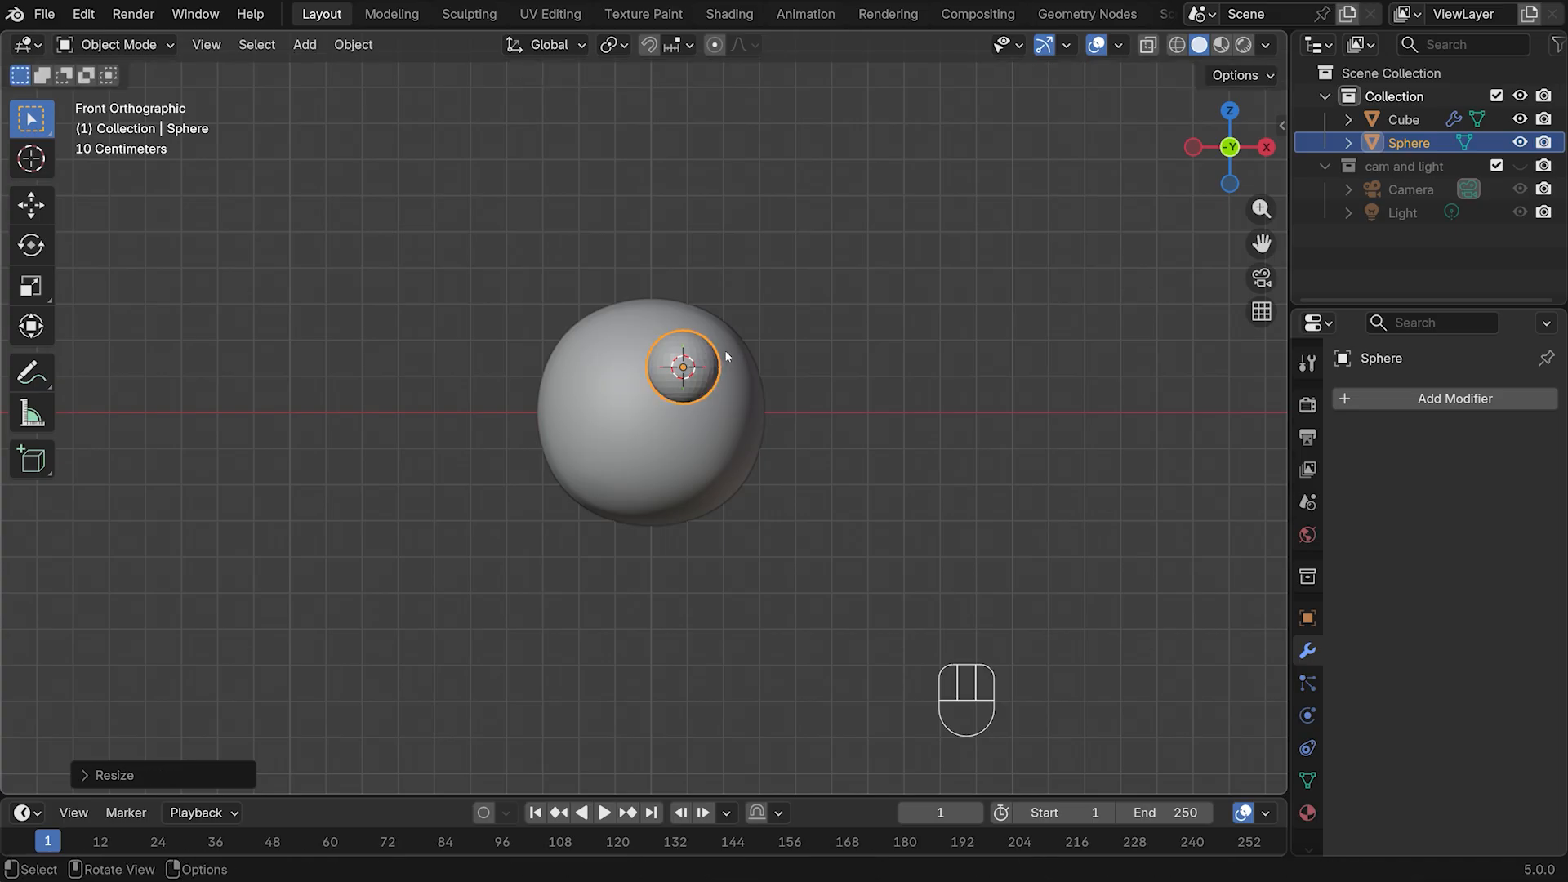
Rotate the eye sphere 90° about the X axis and flatten it to about 0.65 along Y
{"action": "key", "text": "r"}
{"action": "key", "text": "x"}
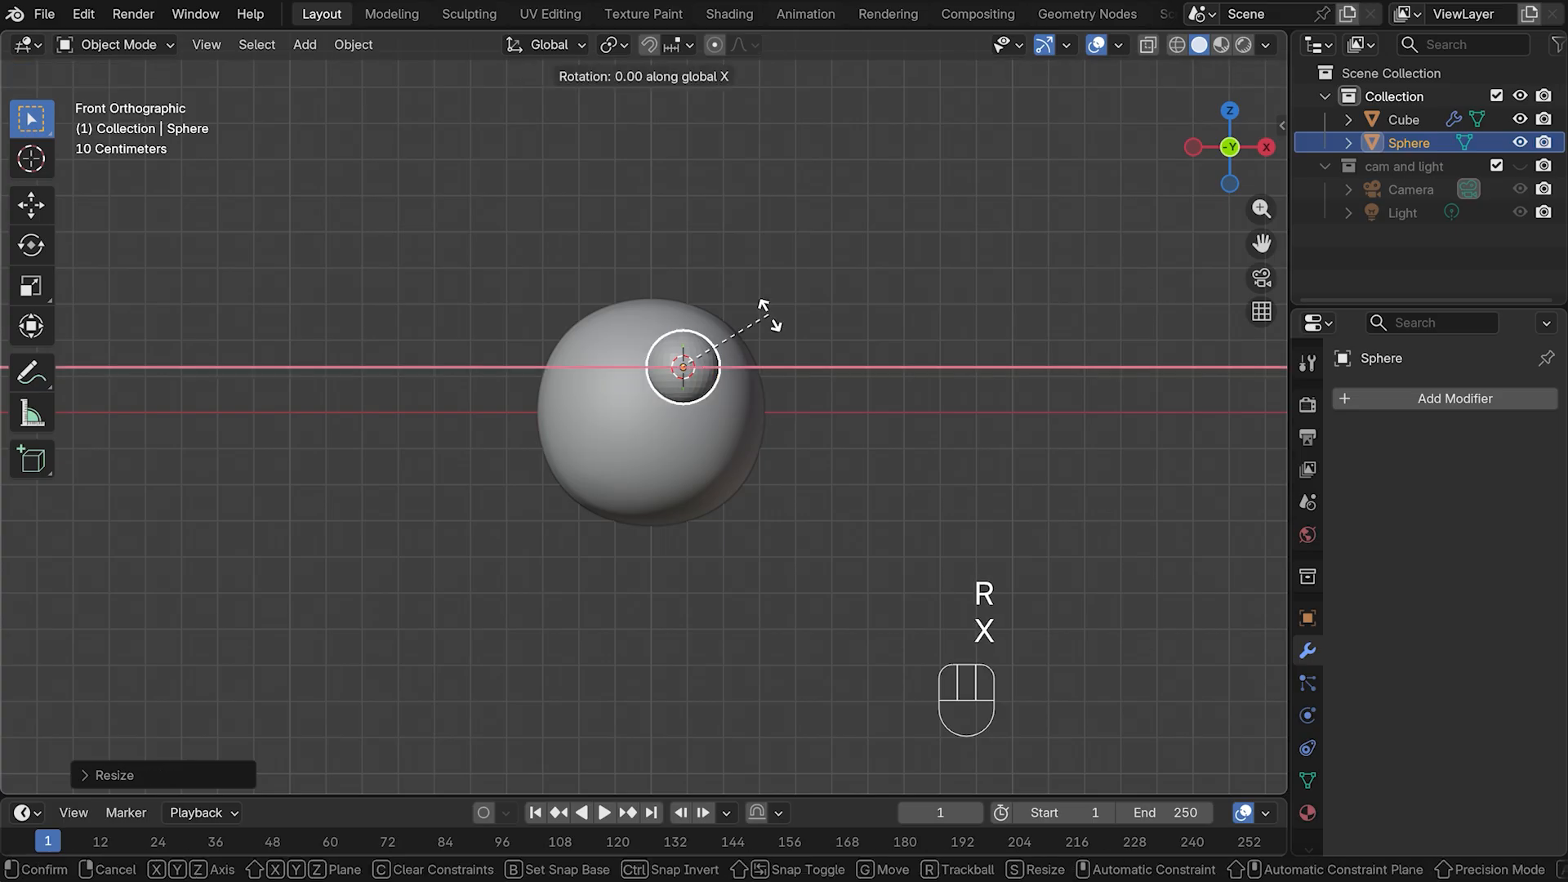
{"action": "key", "text": "KP_9"}
{"action": "key", "text": "KP_0"}
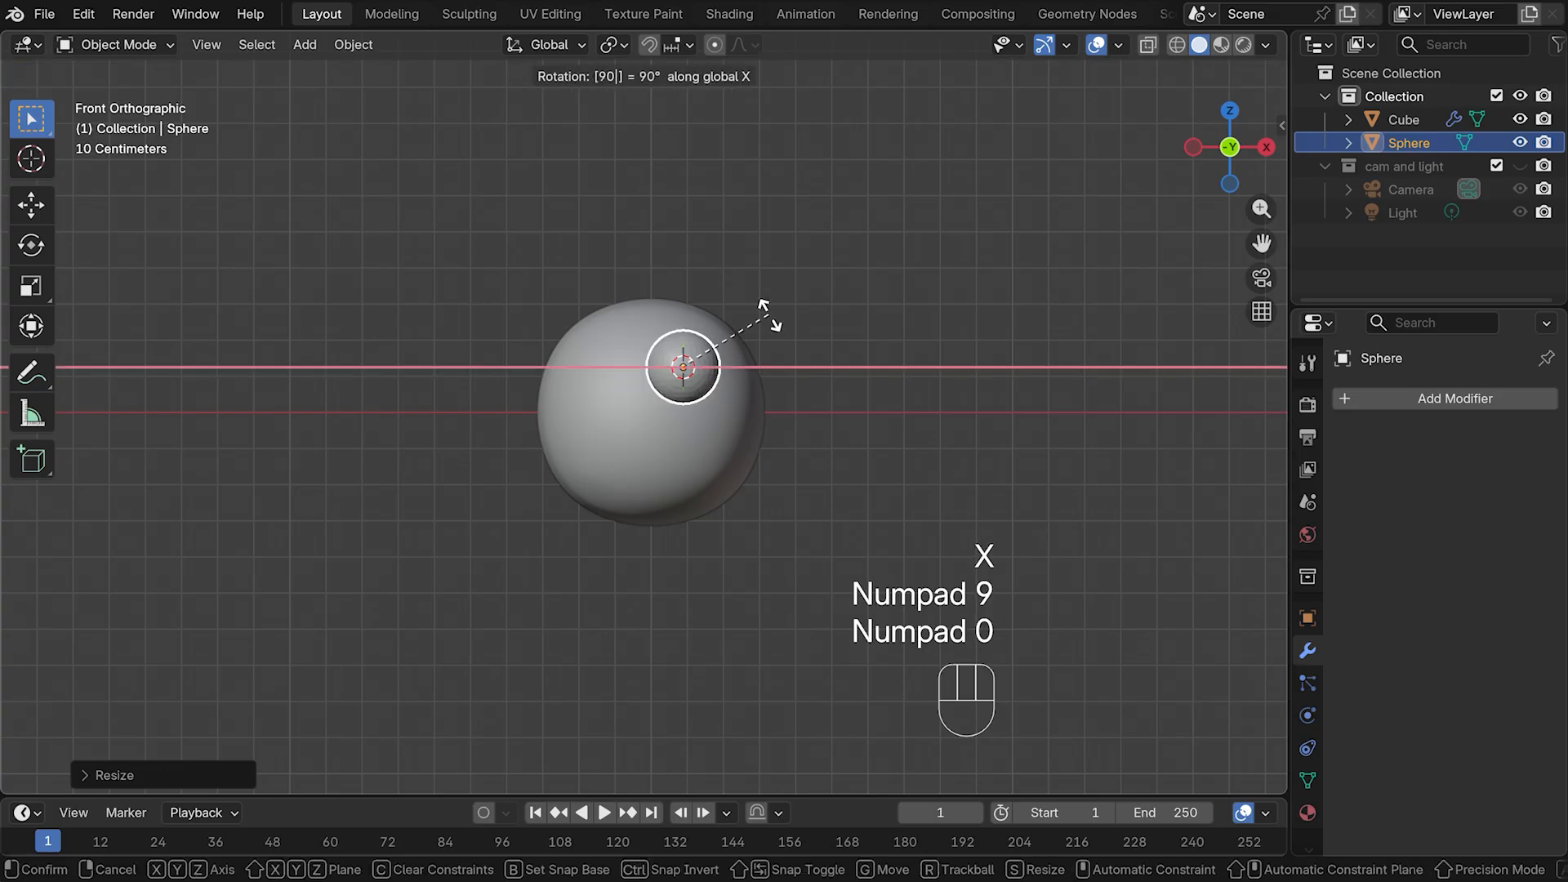
{"action": "key", "text": "Return"}
{"action": "key", "text": "KP_7"}
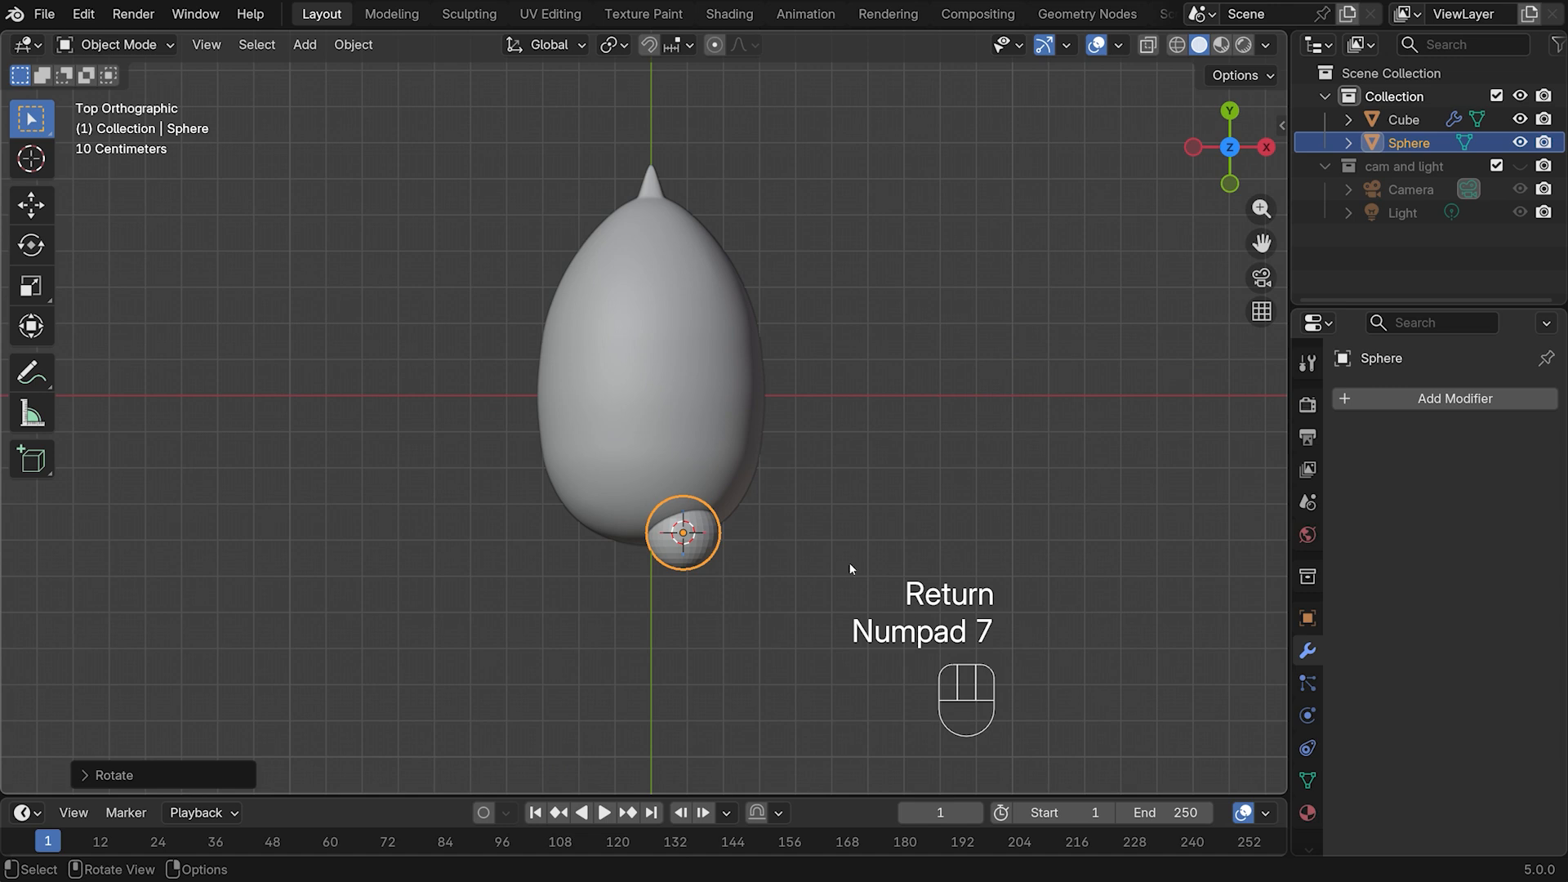
{"action": "key", "text": "s"}
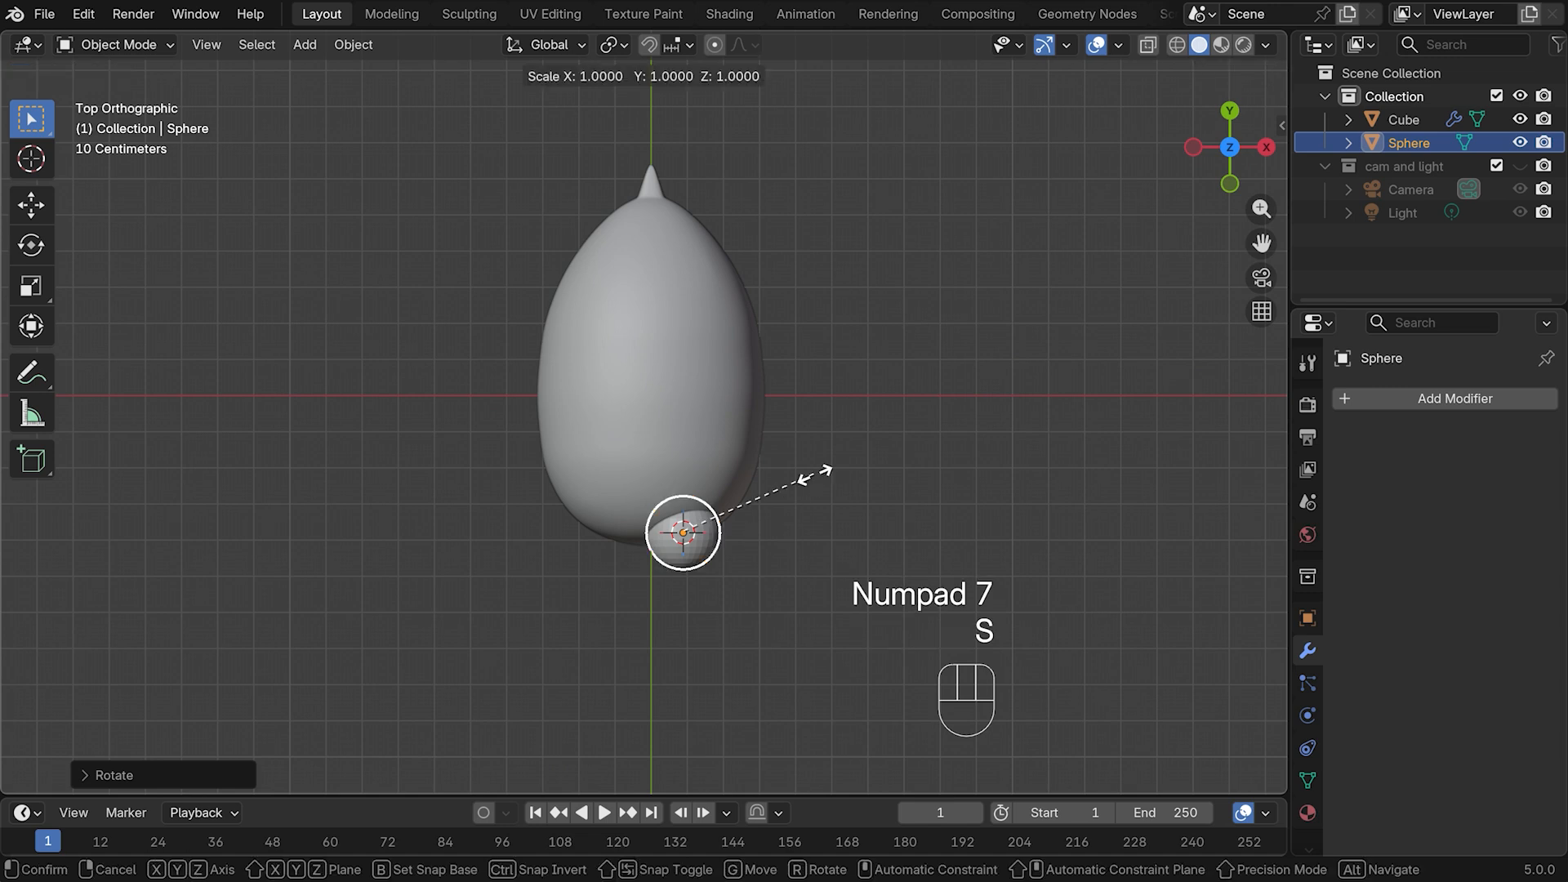
{"action": "key", "text": "y"}
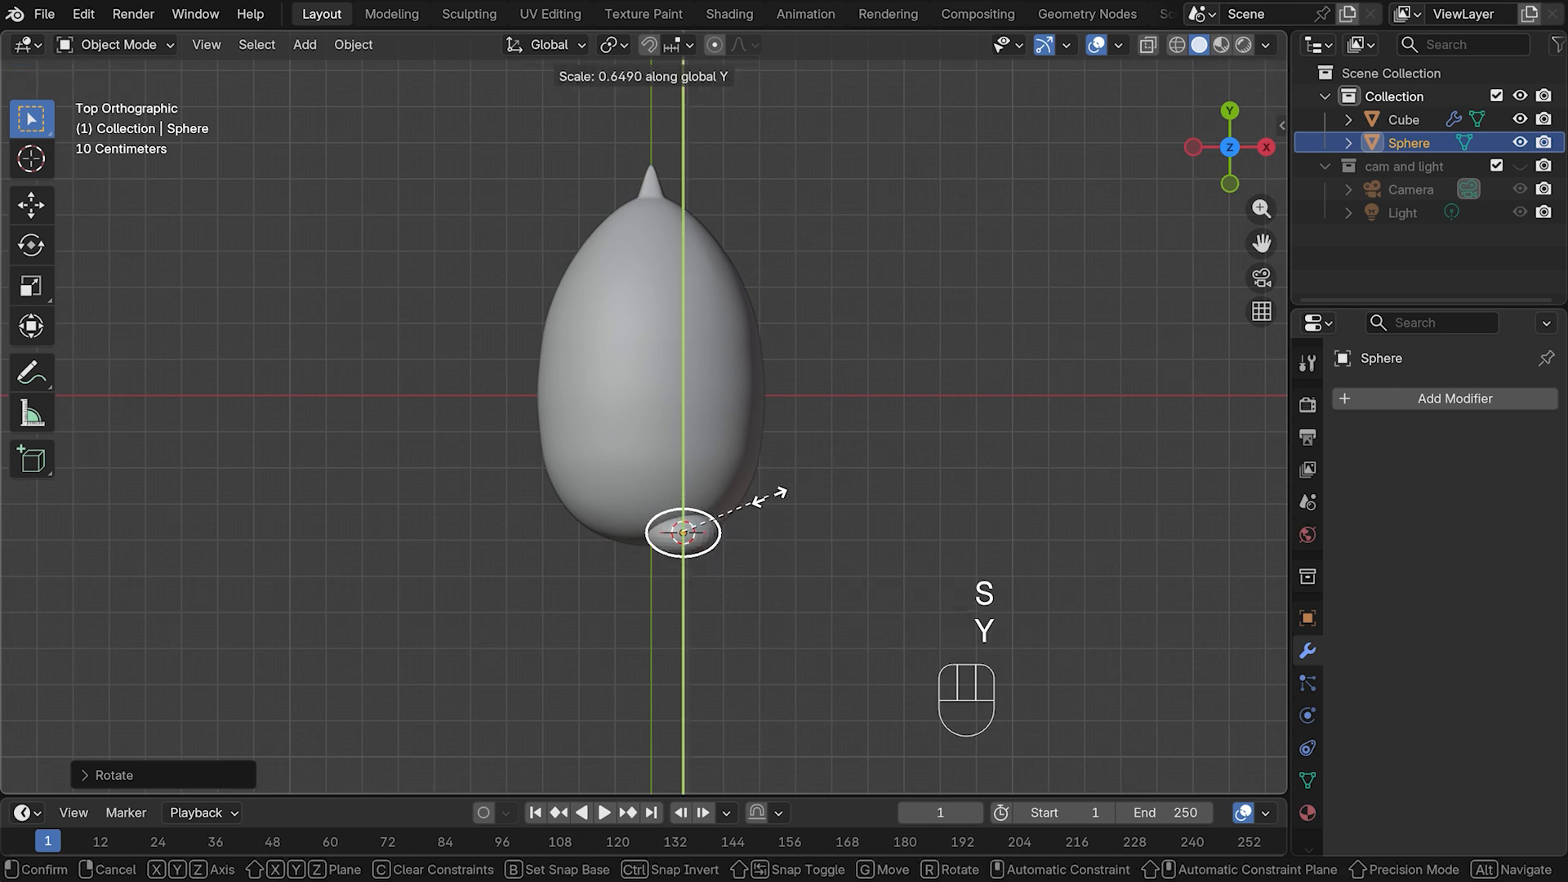
{"action": "left_click", "coordinate": [764, 495]}
Tilt the eye in top view and about -24° in side view, moving it about 0.04 m to follow the body's curve
{"action": "key", "text": "r"}
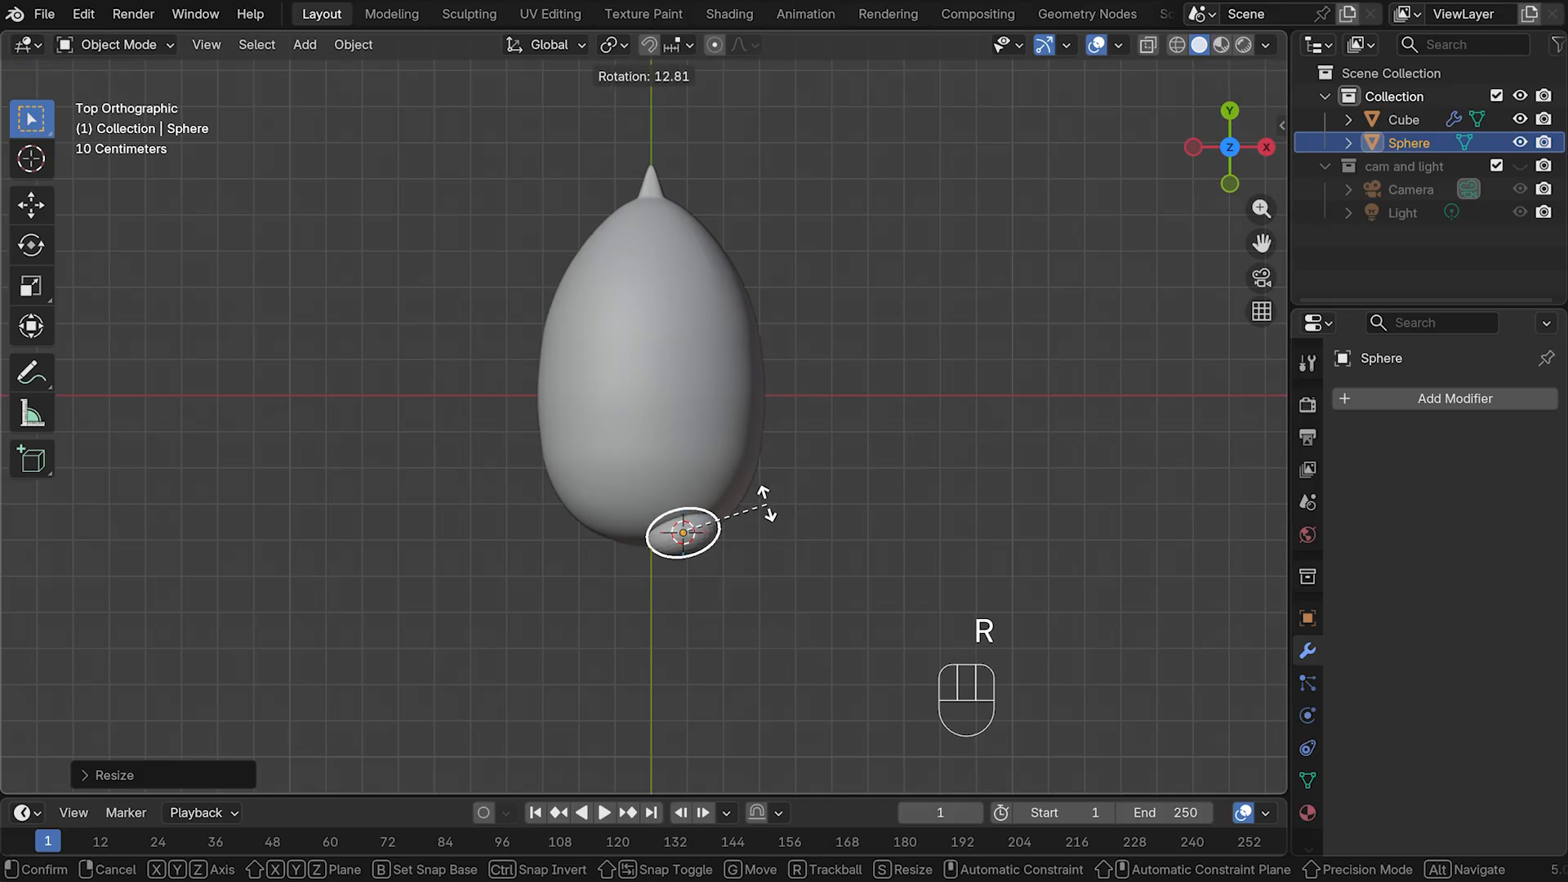
{"action": "left_click", "coordinate": [740, 533]}
{"action": "key", "text": "g"}
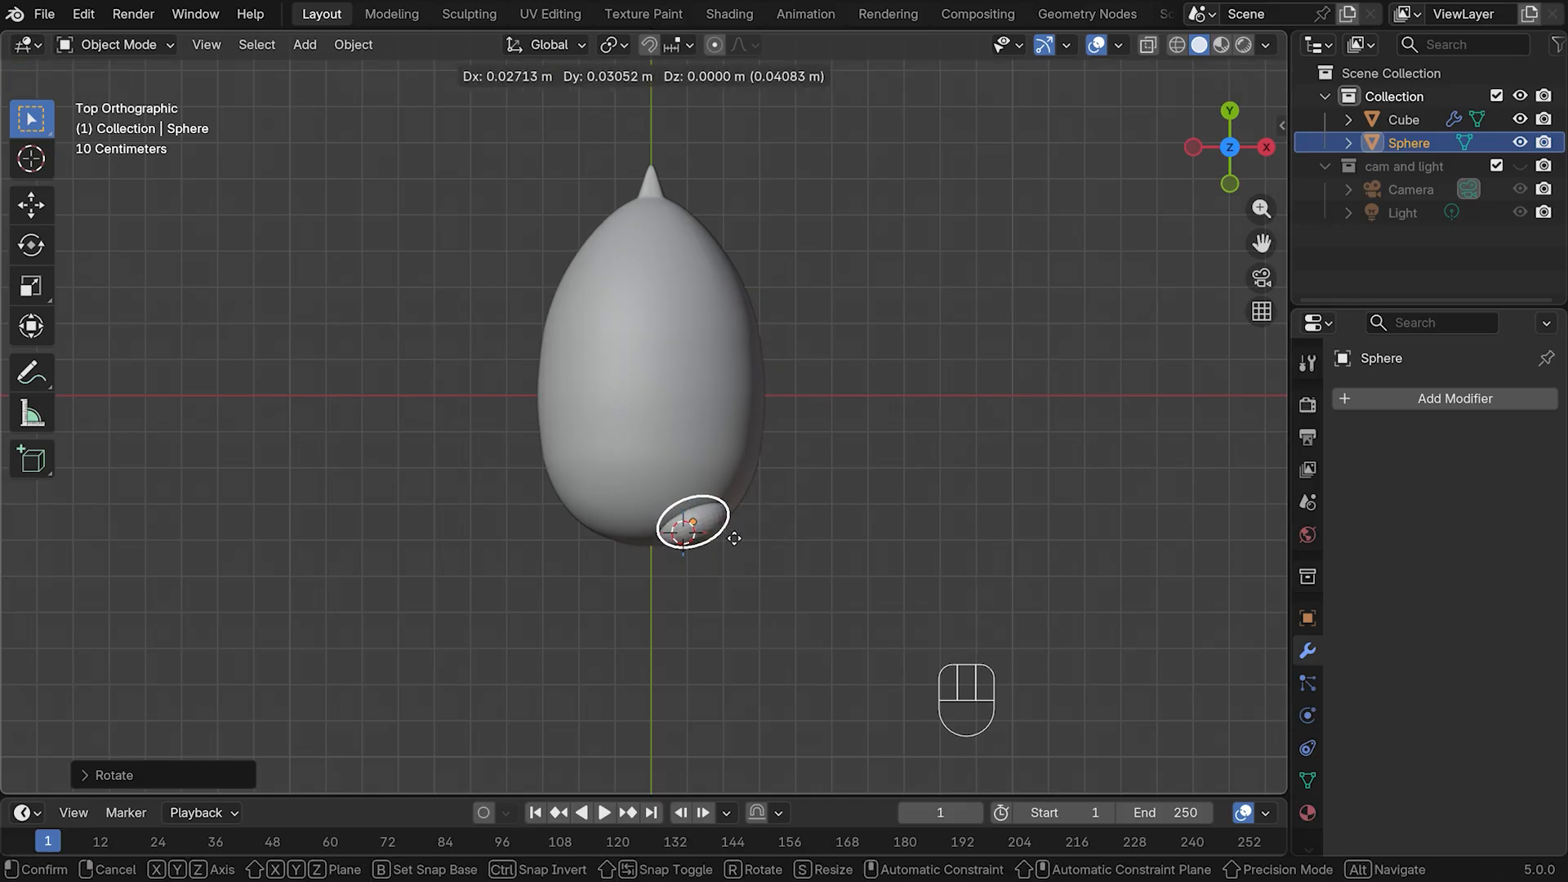
{"action": "left_click", "coordinate": [732, 538]}
{"action": "key", "text": "KP_3"}
{"action": "key", "text": "r"}
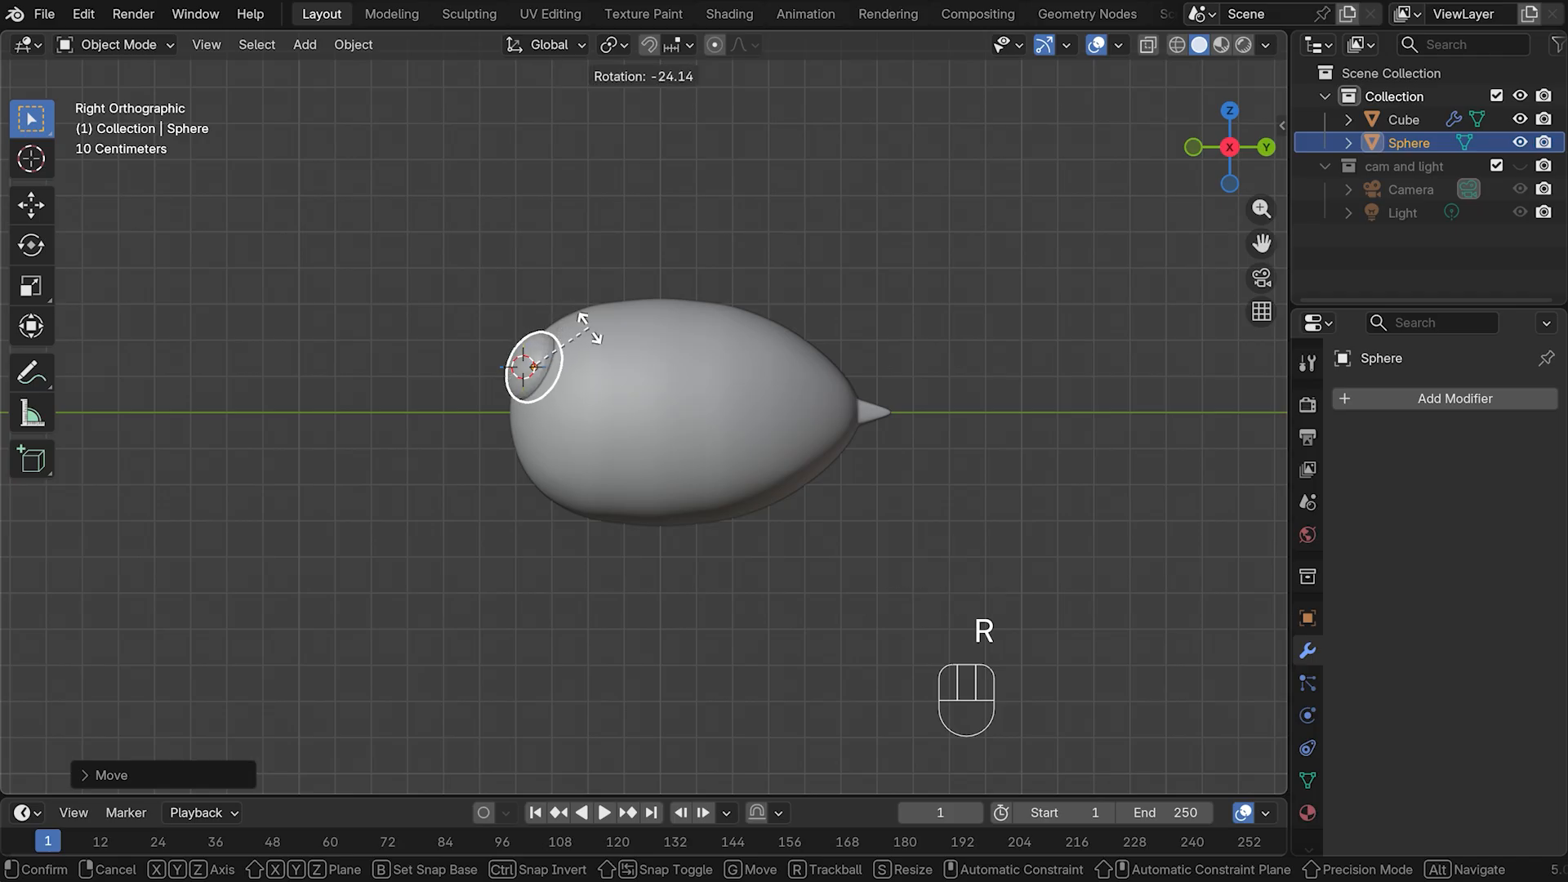
{"action": "left_click", "coordinate": [596, 336]}
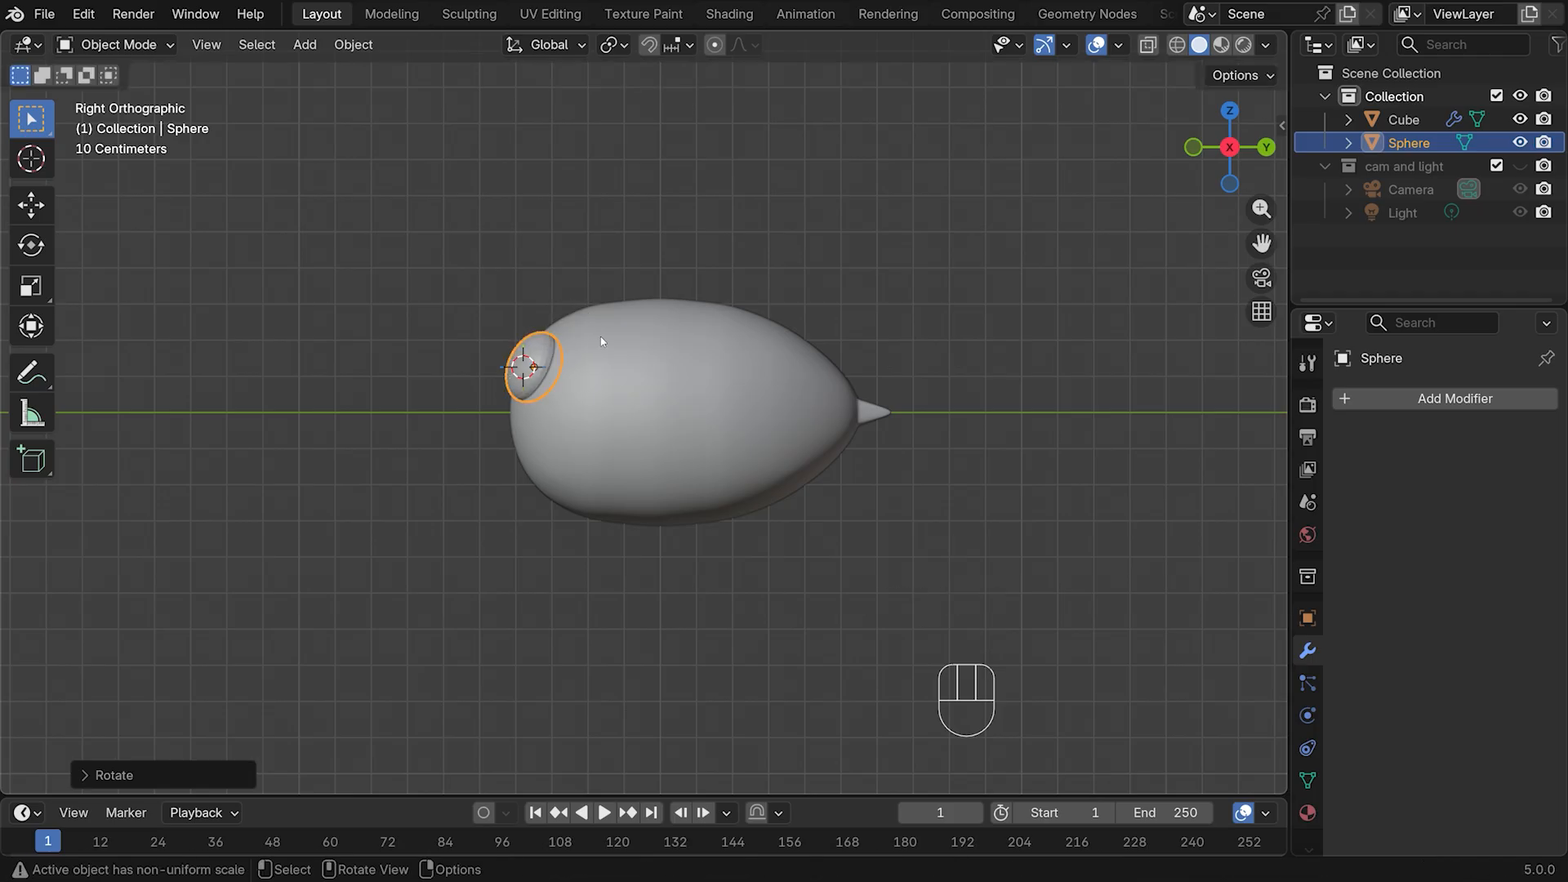
{"action": "middle_click_drag", "start_coordinate": [596, 337], "coordinate": [849, 412]}
Shade the eye smooth and mirror it along X with a Mirror modifier using the Cube body as mirror object
{"action": "key", "text": "KP_1"}
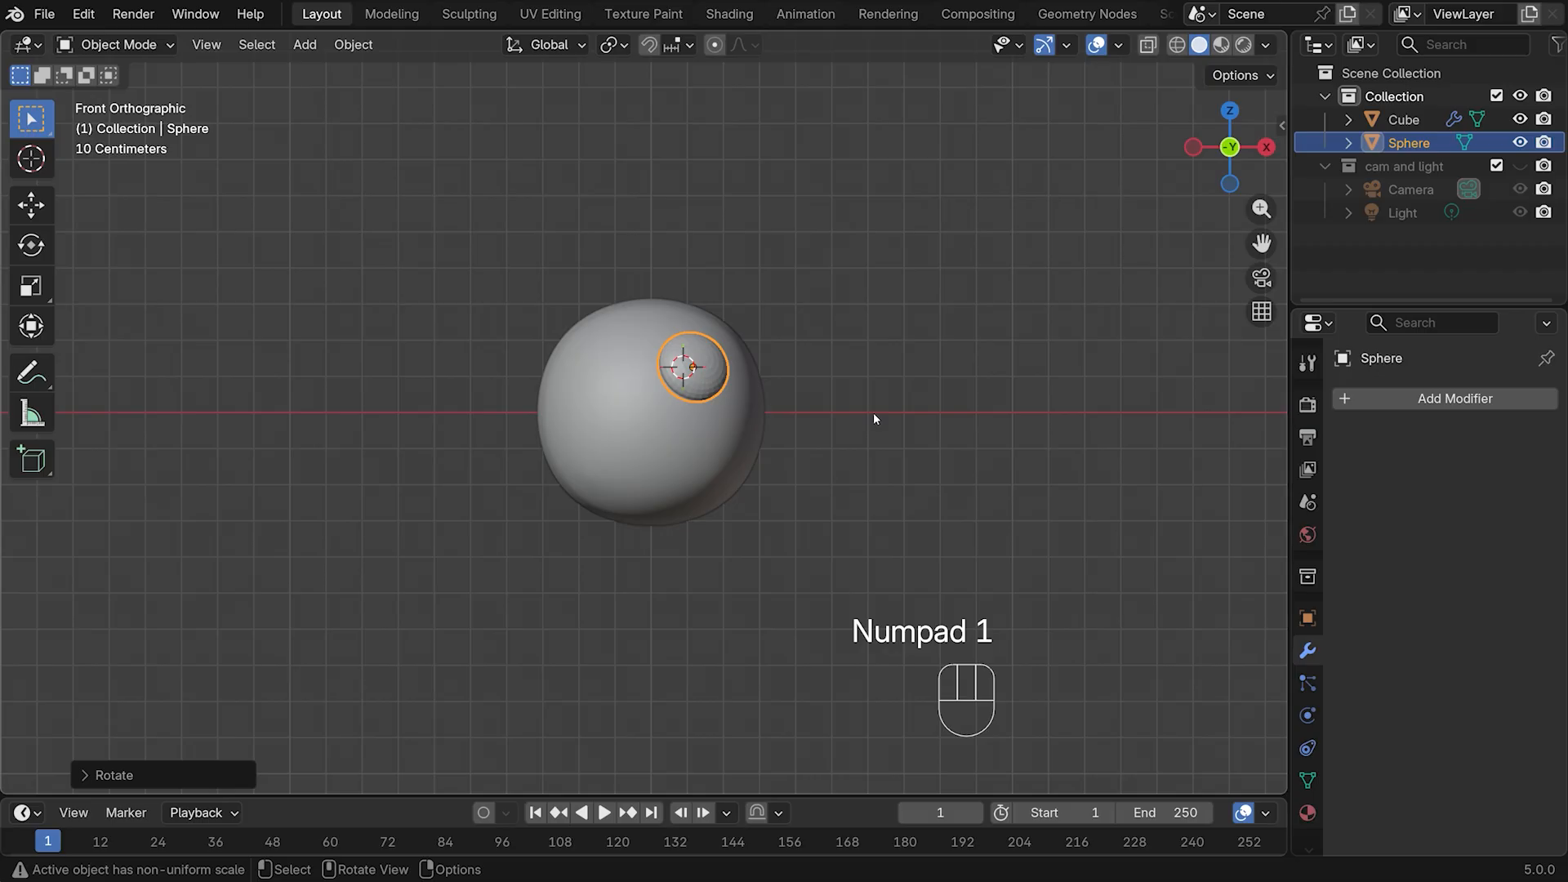
{"action": "right_click", "coordinate": [709, 370]}
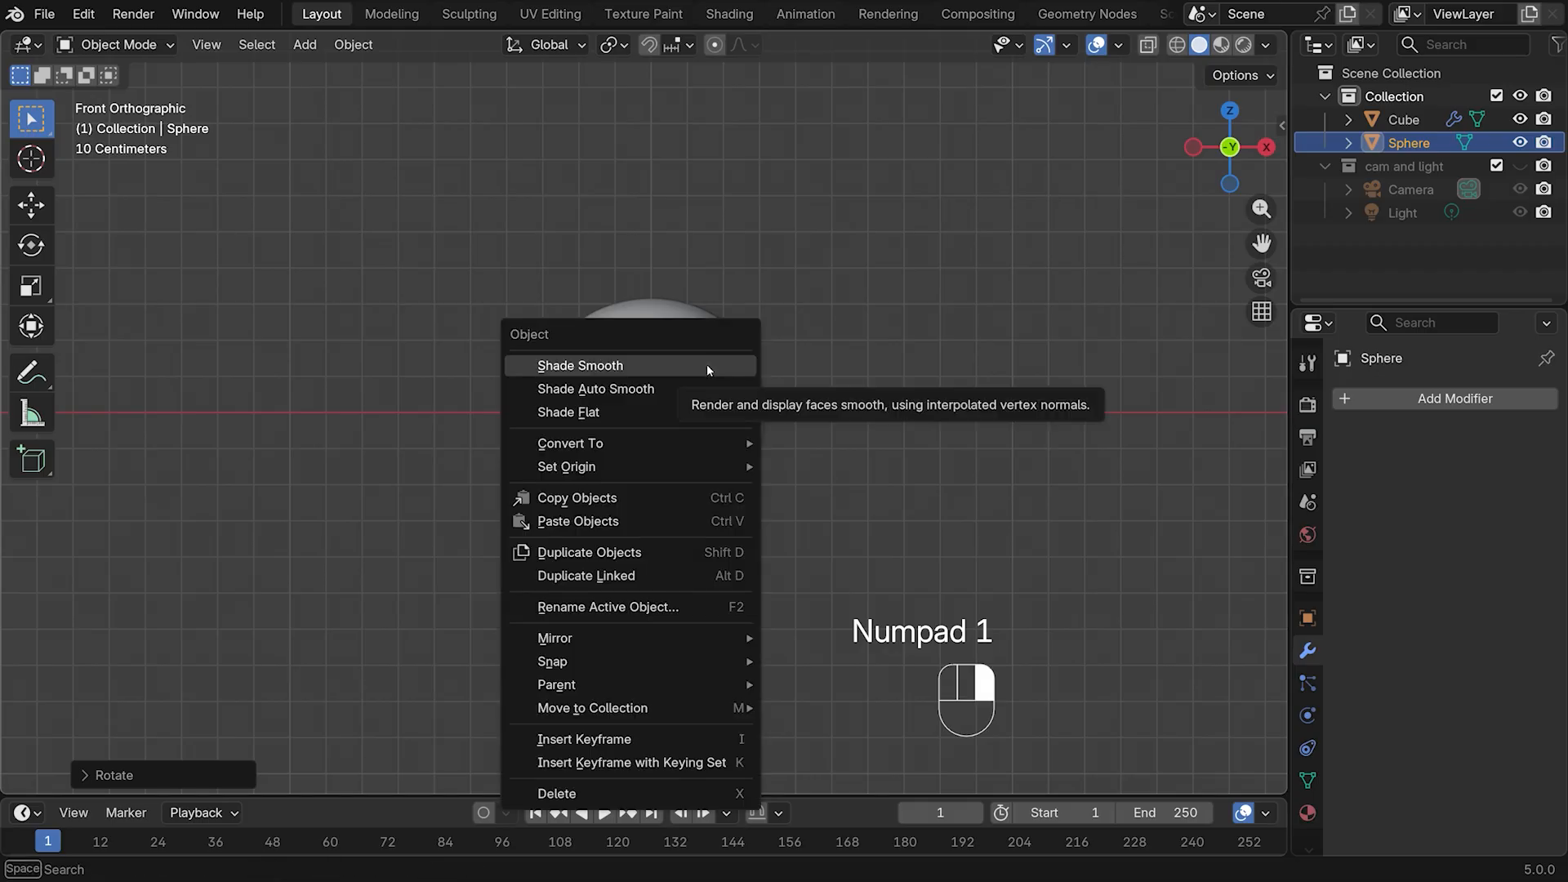
{"action": "left_click", "coordinate": [703, 368]}
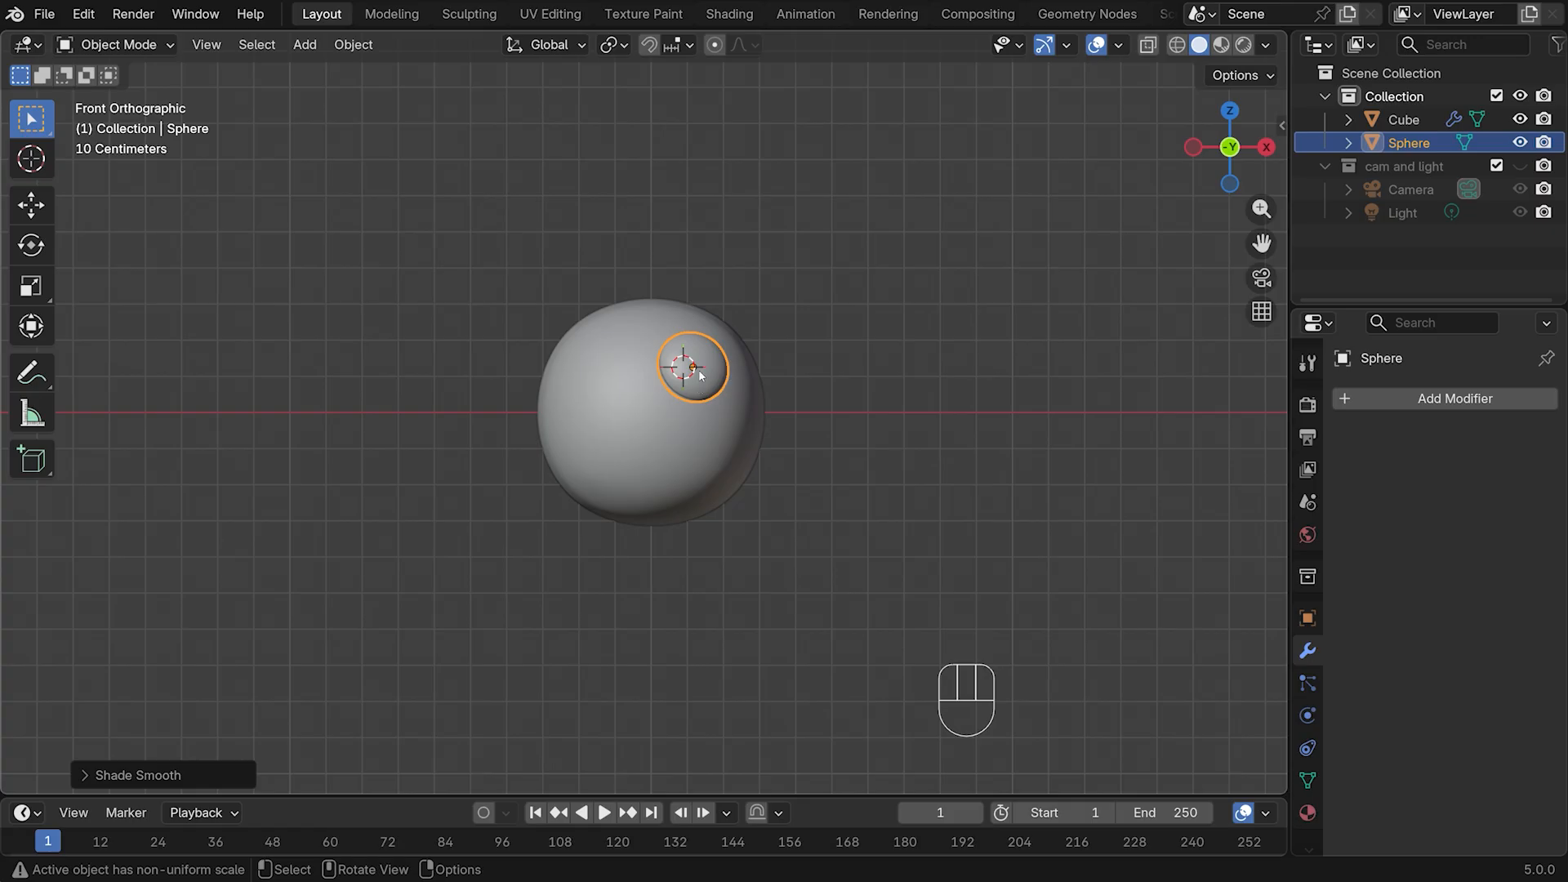
{"action": "left_click", "coordinate": [1412, 400]}
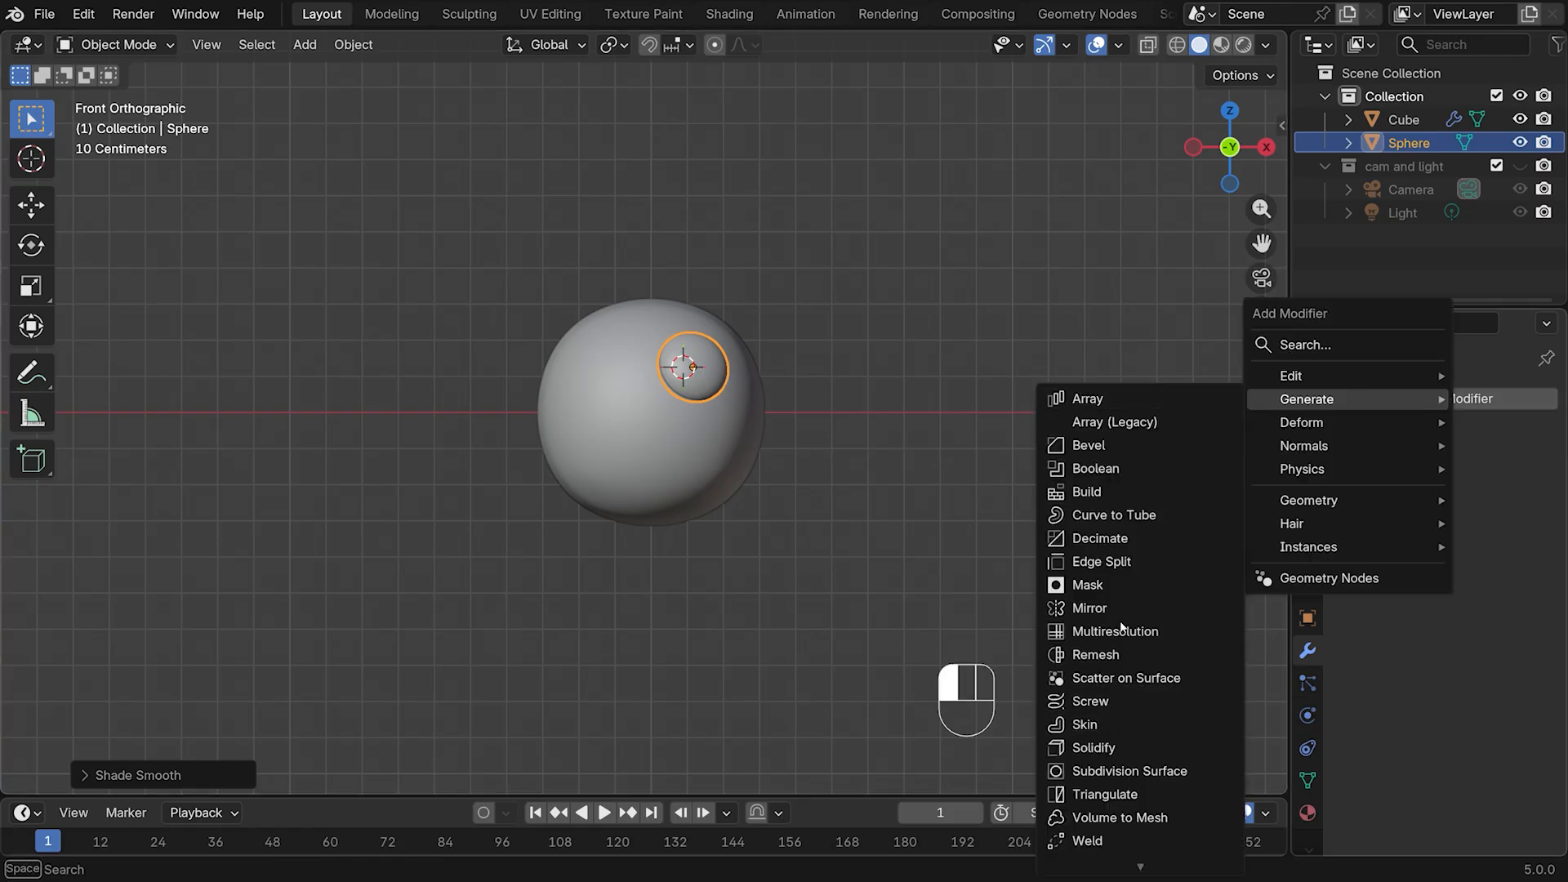
{"action": "left_click", "coordinate": [1113, 609]}
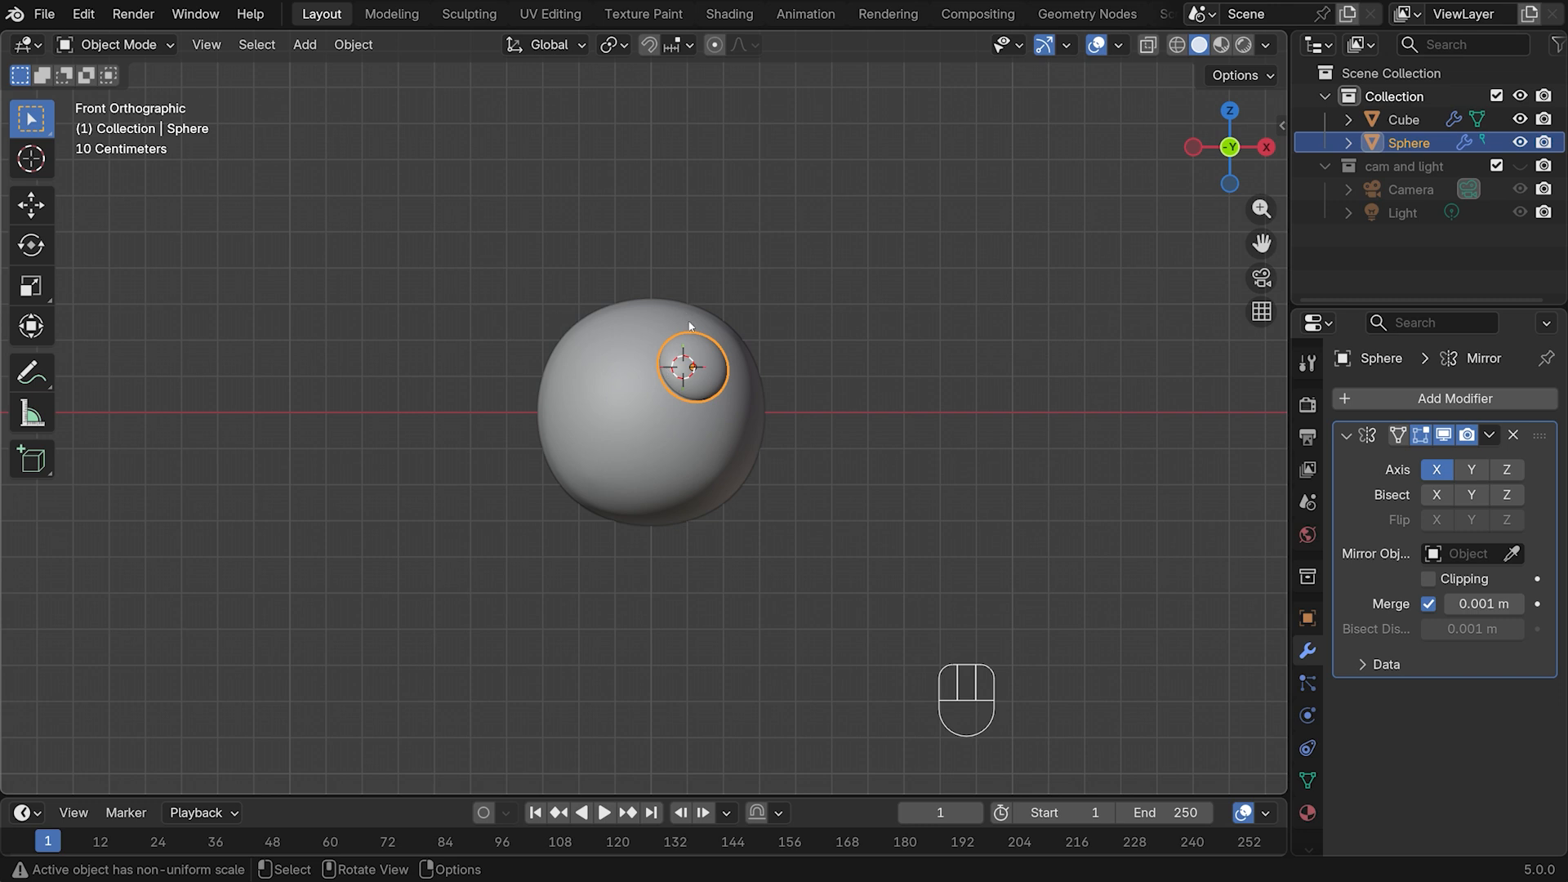
{"action": "left_click", "coordinate": [1514, 554]}
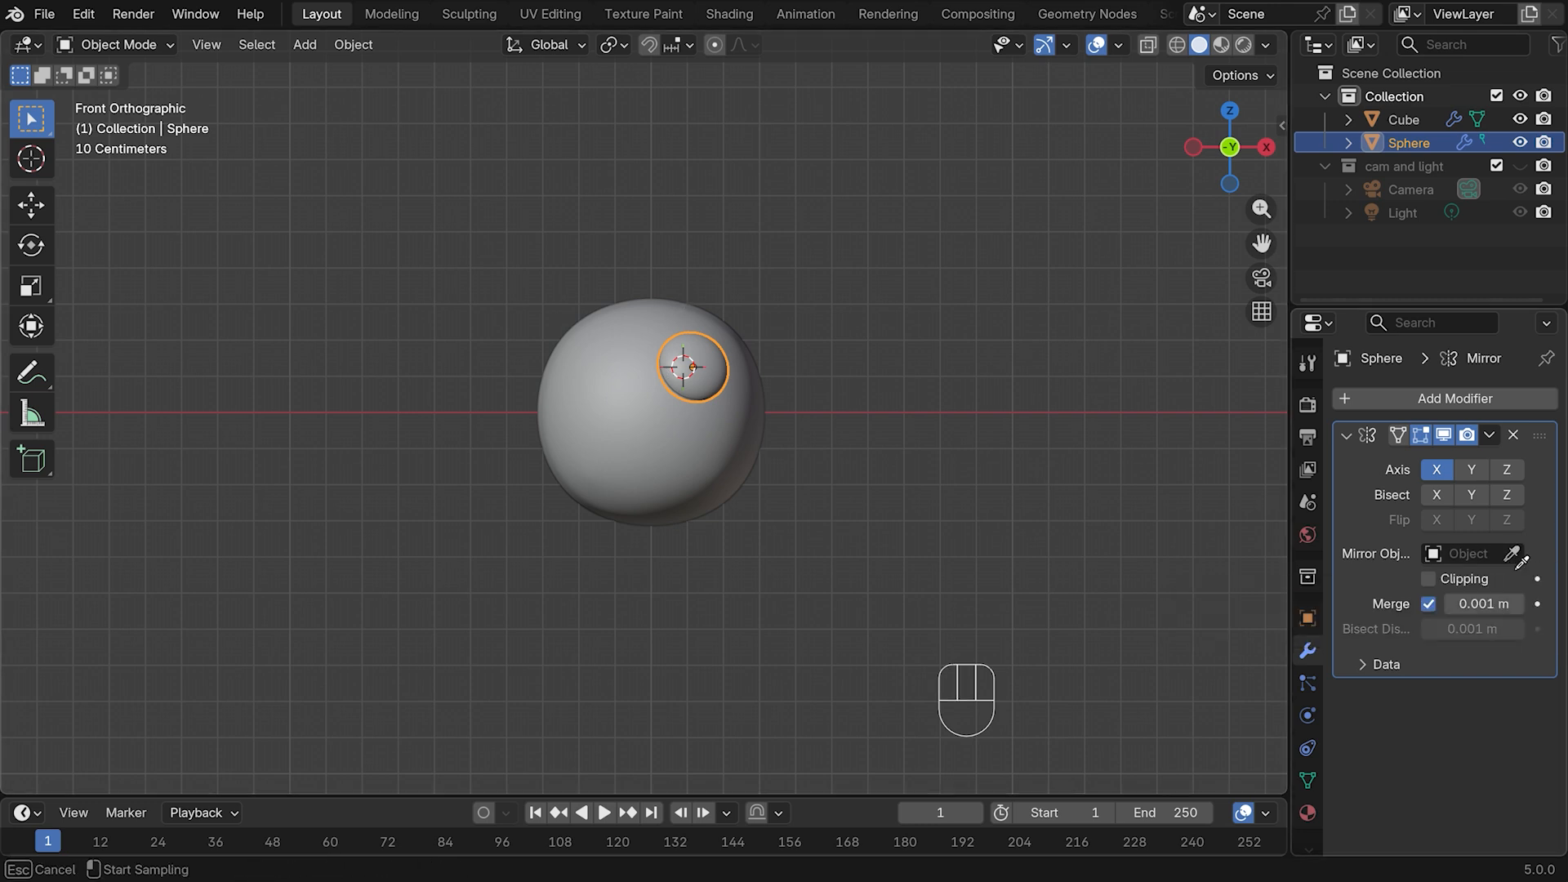
{"action": "left_click", "coordinate": [647, 321]}
Add a plane on the front of the body, centred just below the eyes, and scale it down to about 0.07
{"action": "scroll", "coordinate": [839, 415], "scroll_direction": "up", "scroll_amount": 1}
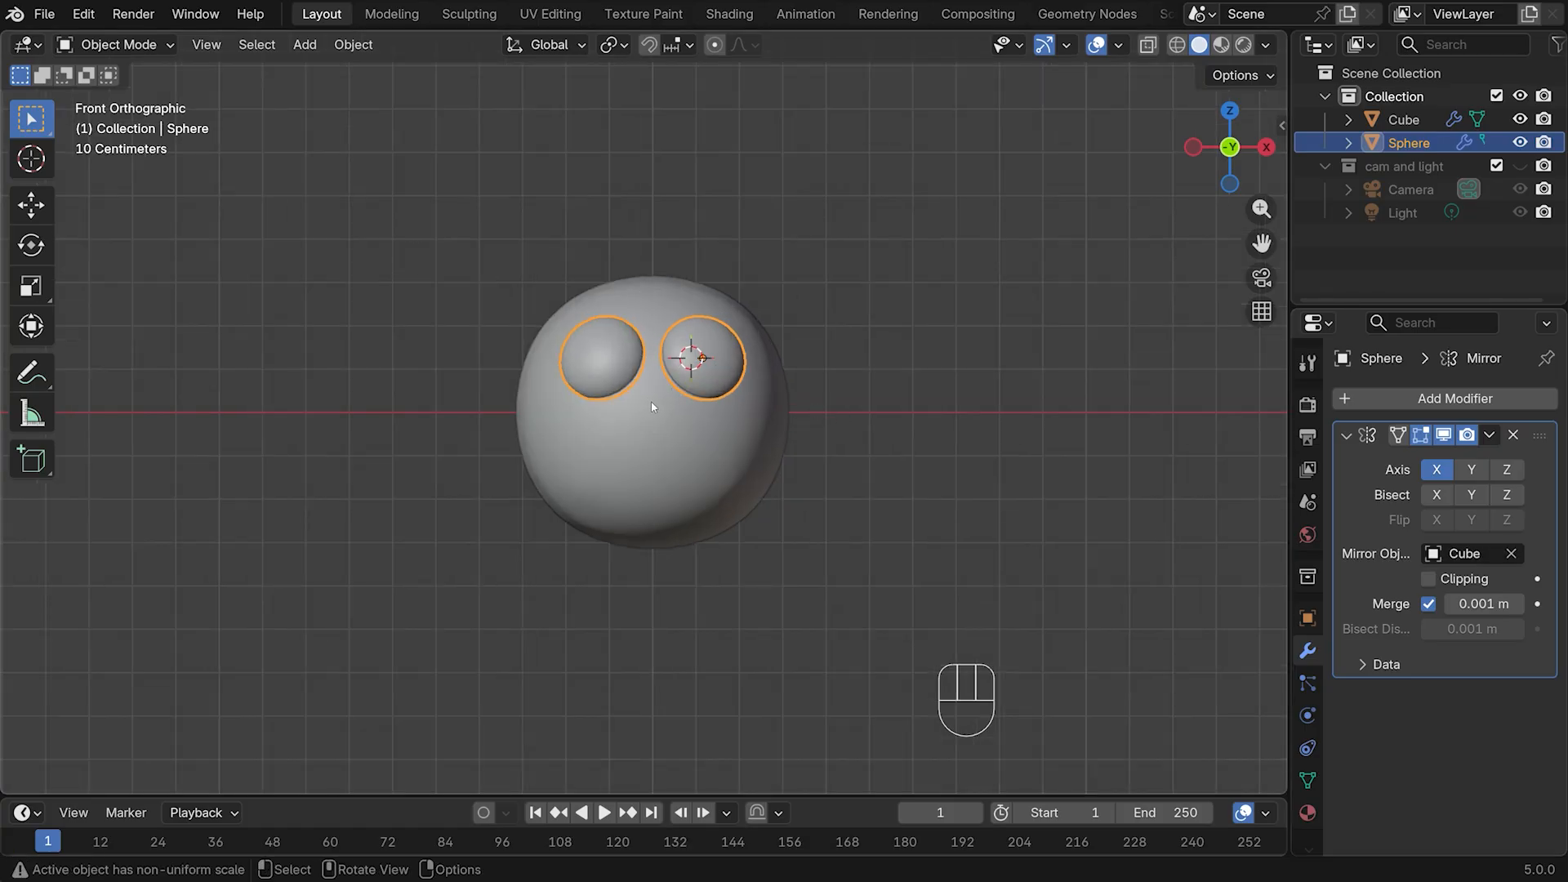
{"action": "scroll", "coordinate": [652, 406], "scroll_direction": "up", "scroll_amount": 2}
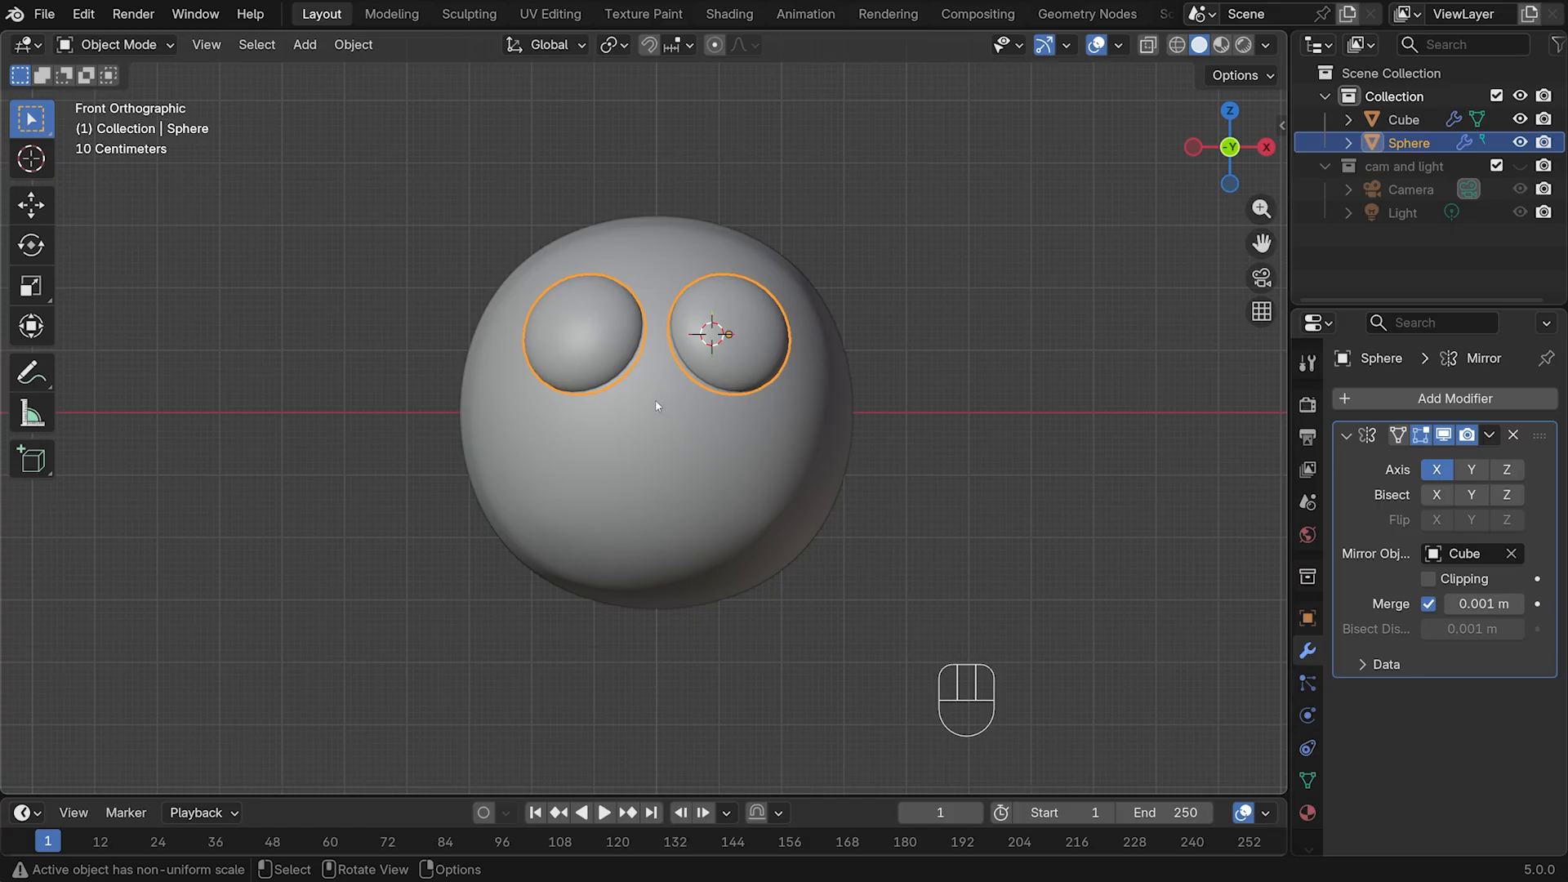
{"action": "right_click", "coordinate": [655, 400], "text": "shift"}
{"action": "key", "text": "shift+a"}
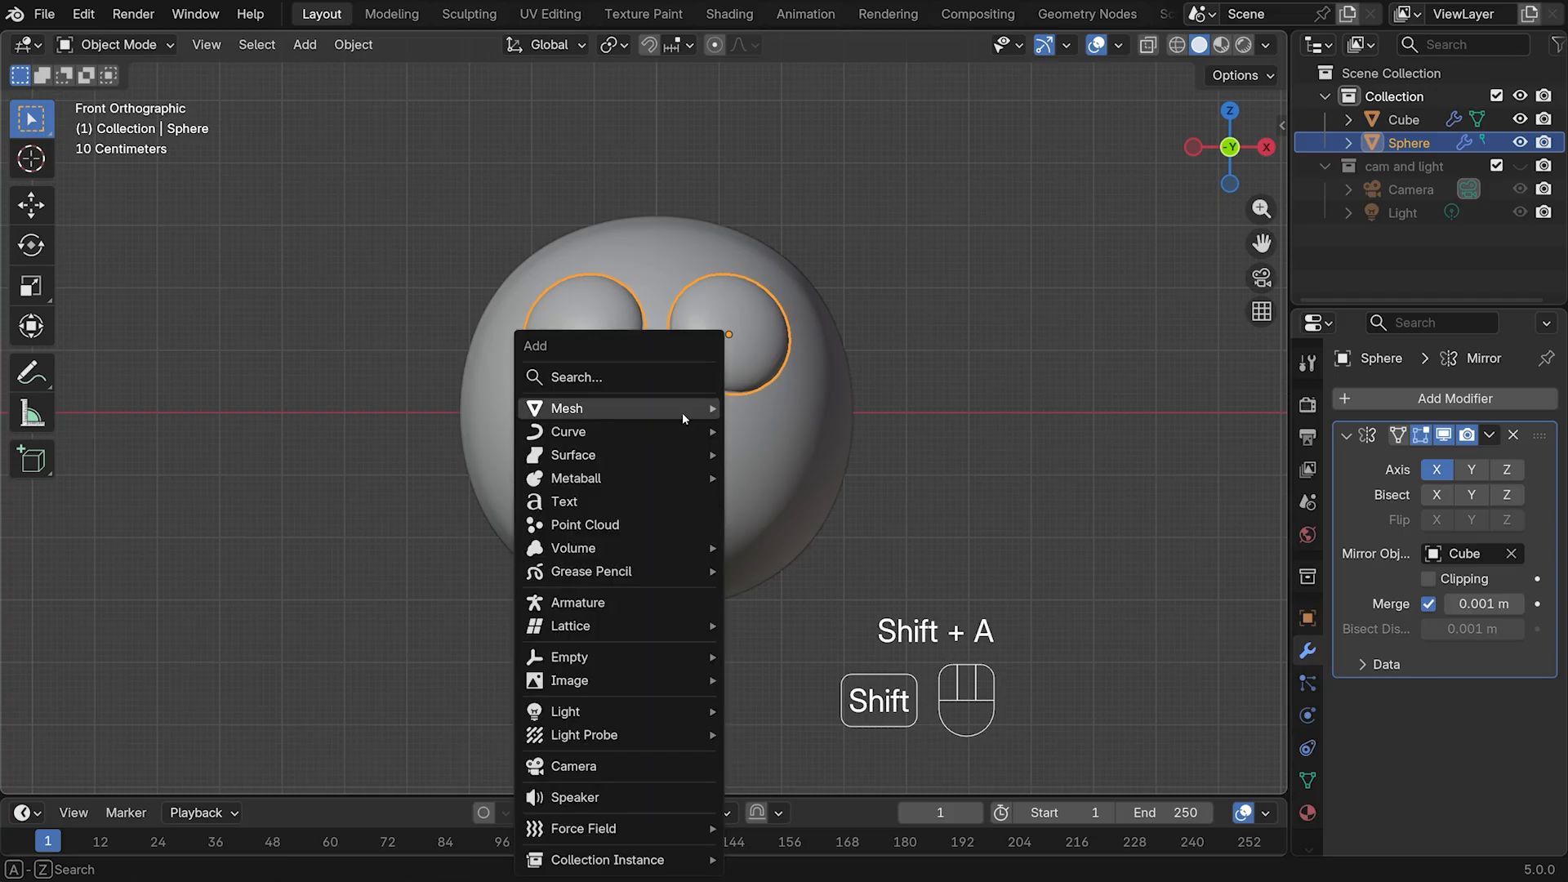
{"action": "mouse_move", "coordinate": [683, 417]}
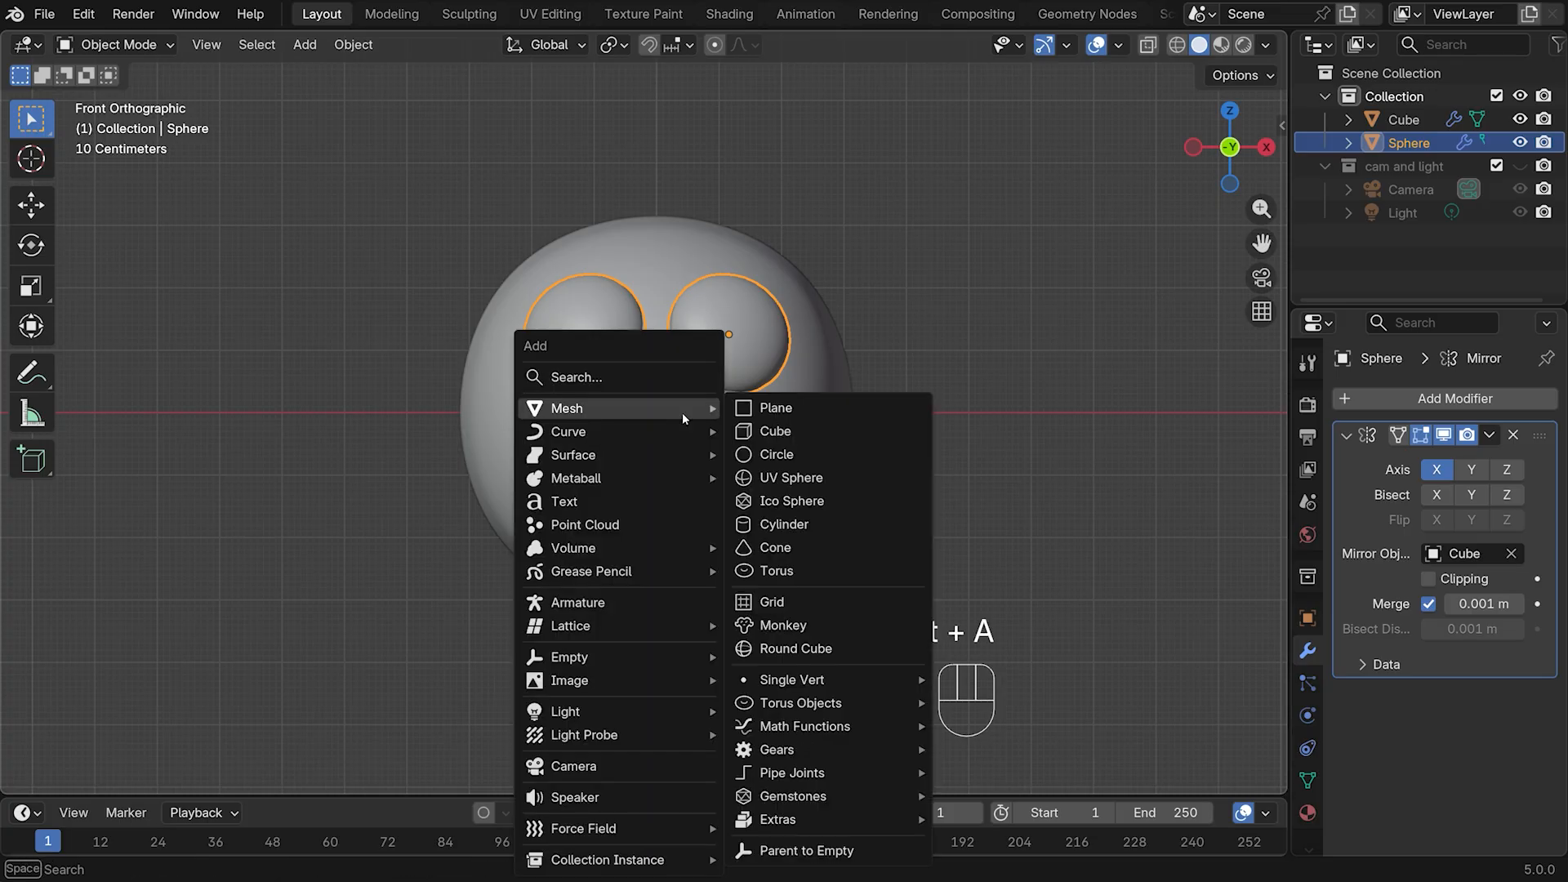
{"action": "left_click", "coordinate": [774, 408]}
{"action": "key", "text": "s"}
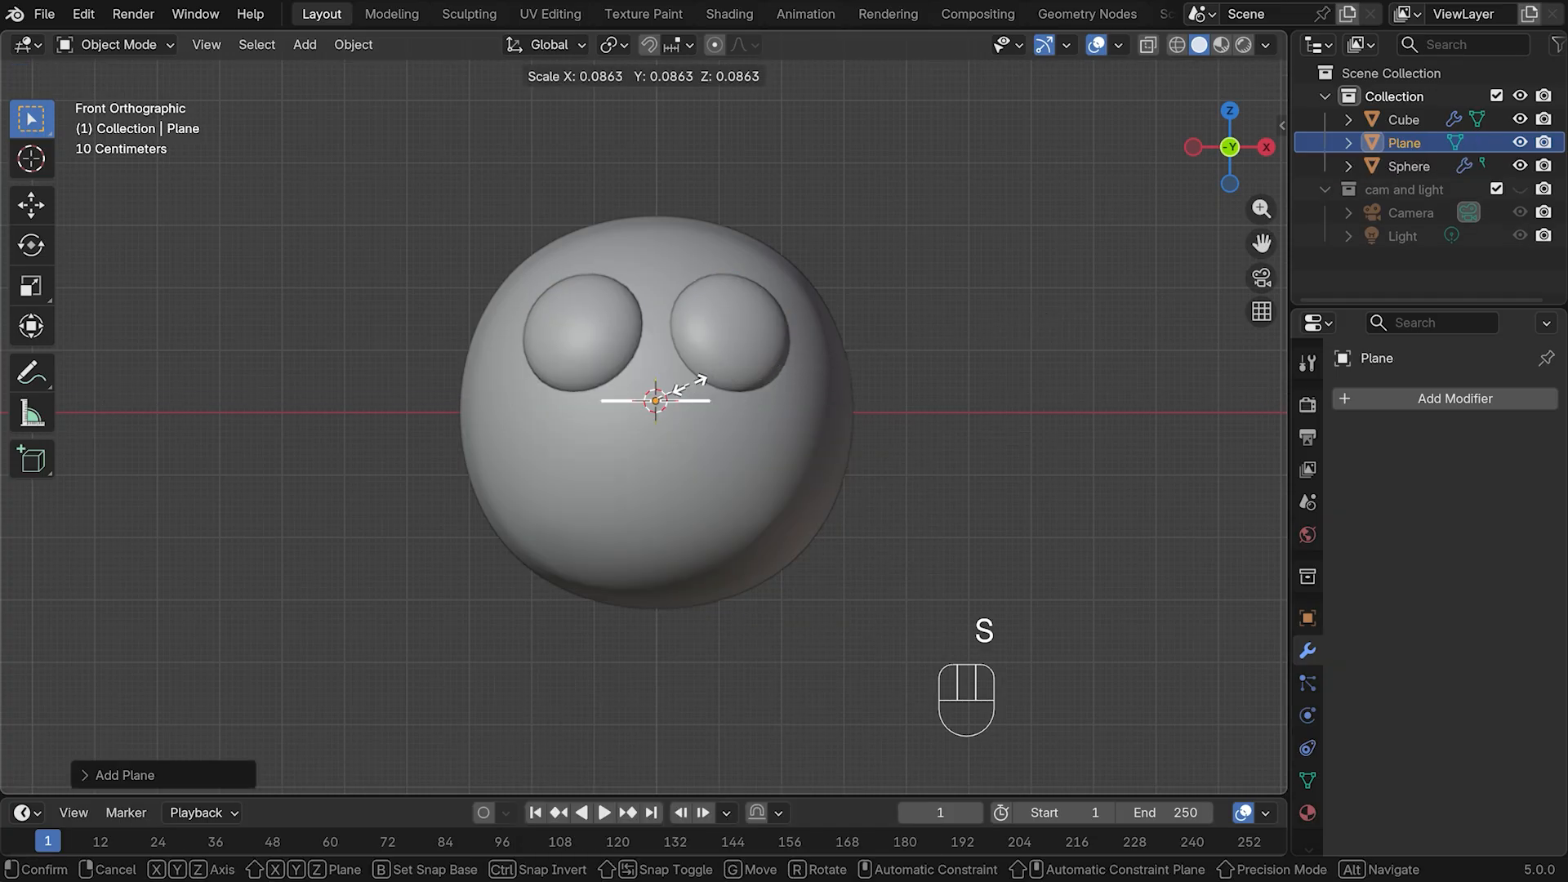
{"action": "left_click", "coordinate": [685, 387]}
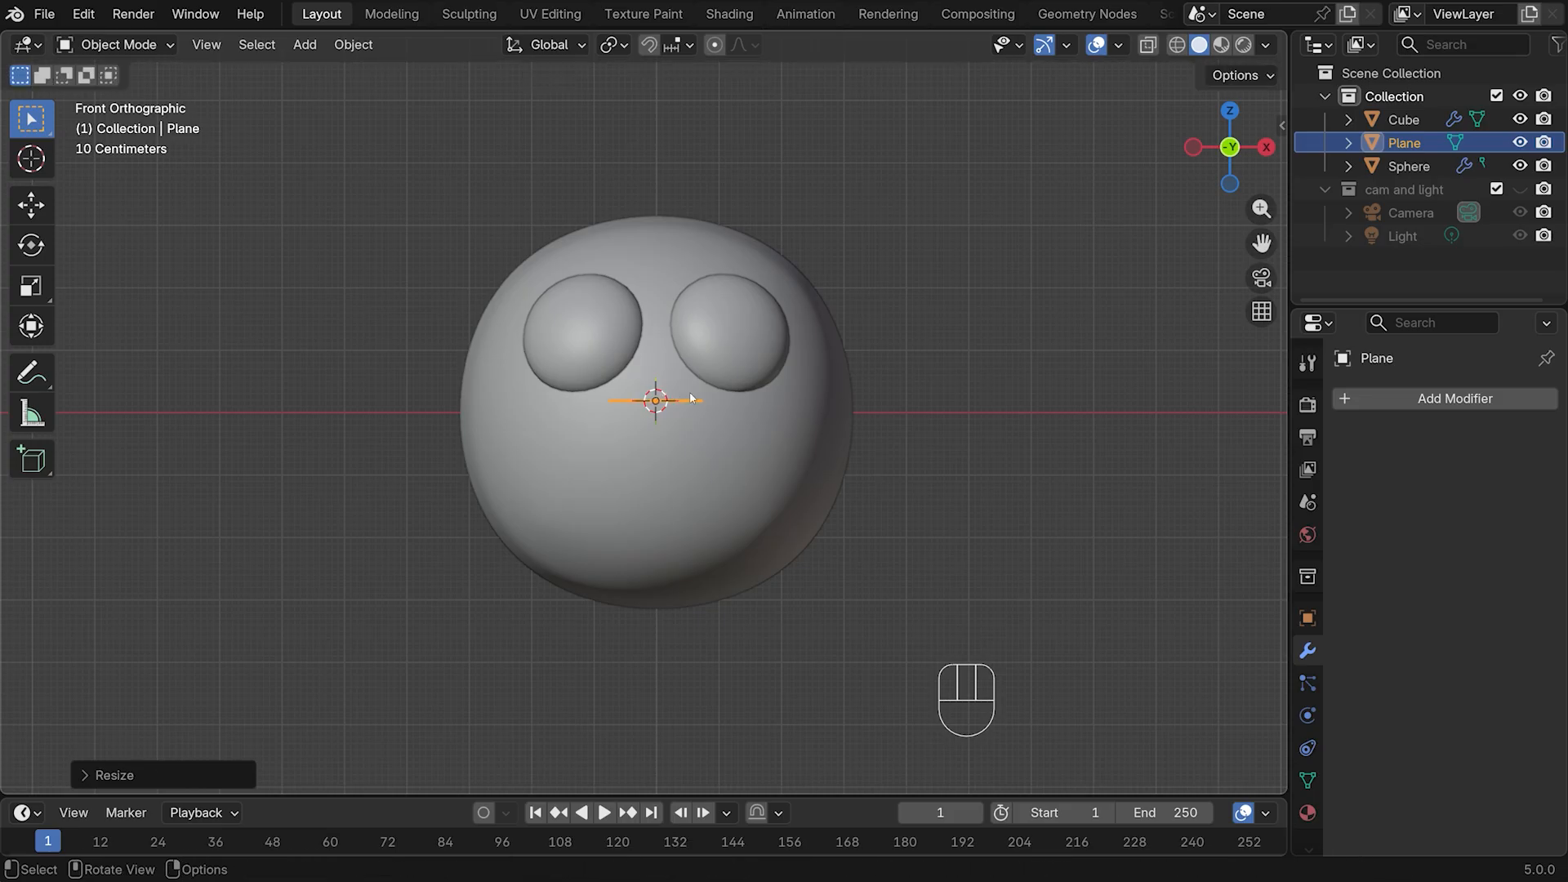
{"action": "key", "text": "KP_3"}
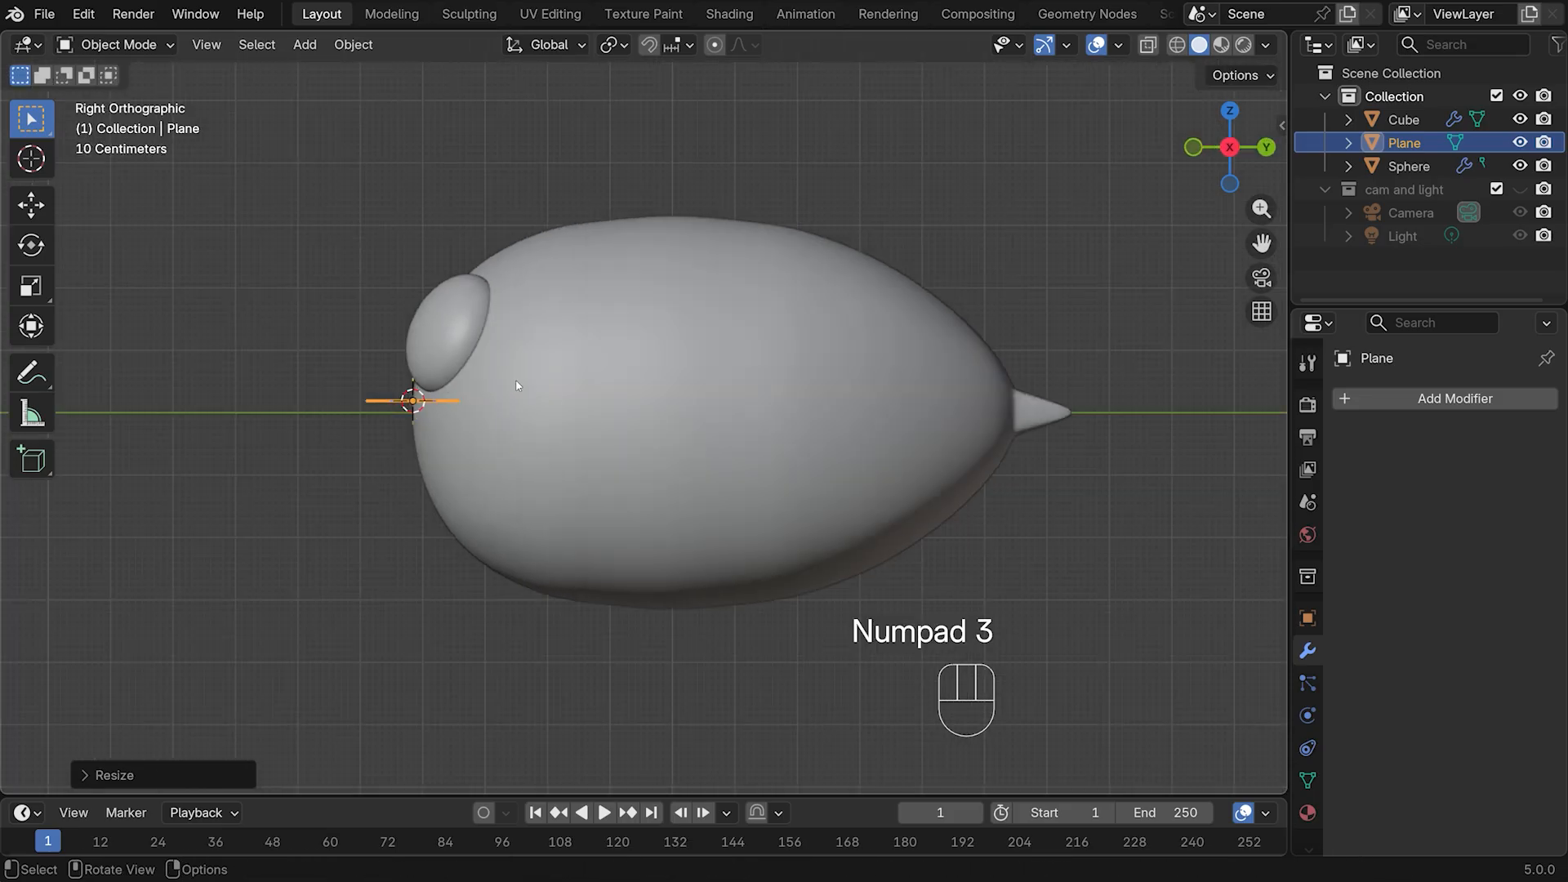
Scale the plane down along Y in side view so it becomes a narrow strip
{"action": "key", "text": "s"}
{"action": "key", "text": "y"}
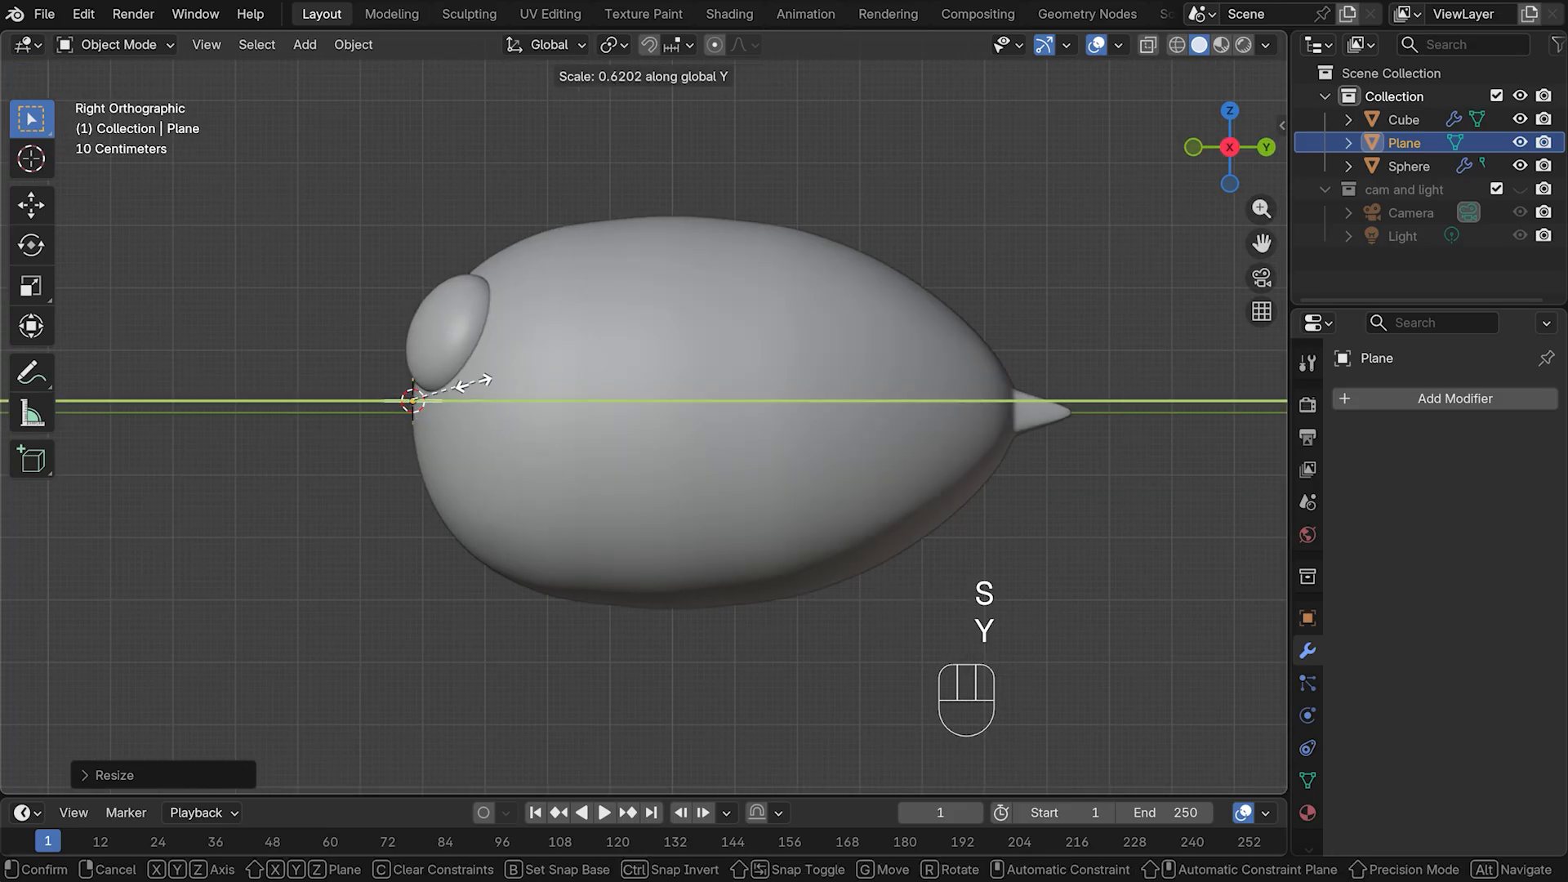
{"action": "left_click", "coordinate": [488, 384]}
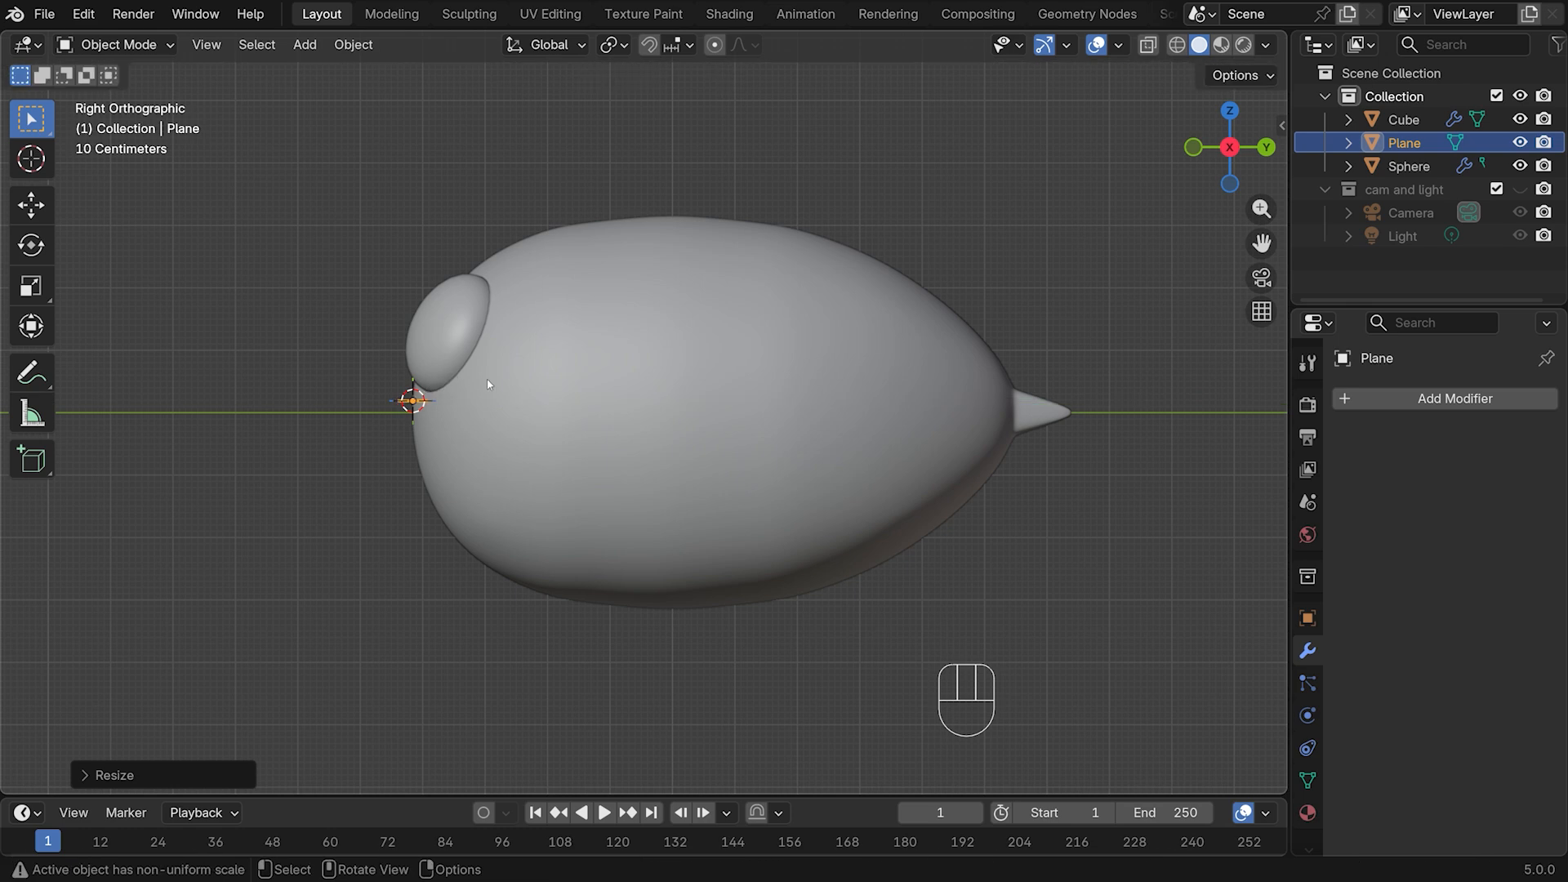
{"action": "middle_click_drag", "start_coordinate": [489, 384], "coordinate": [766, 415]}
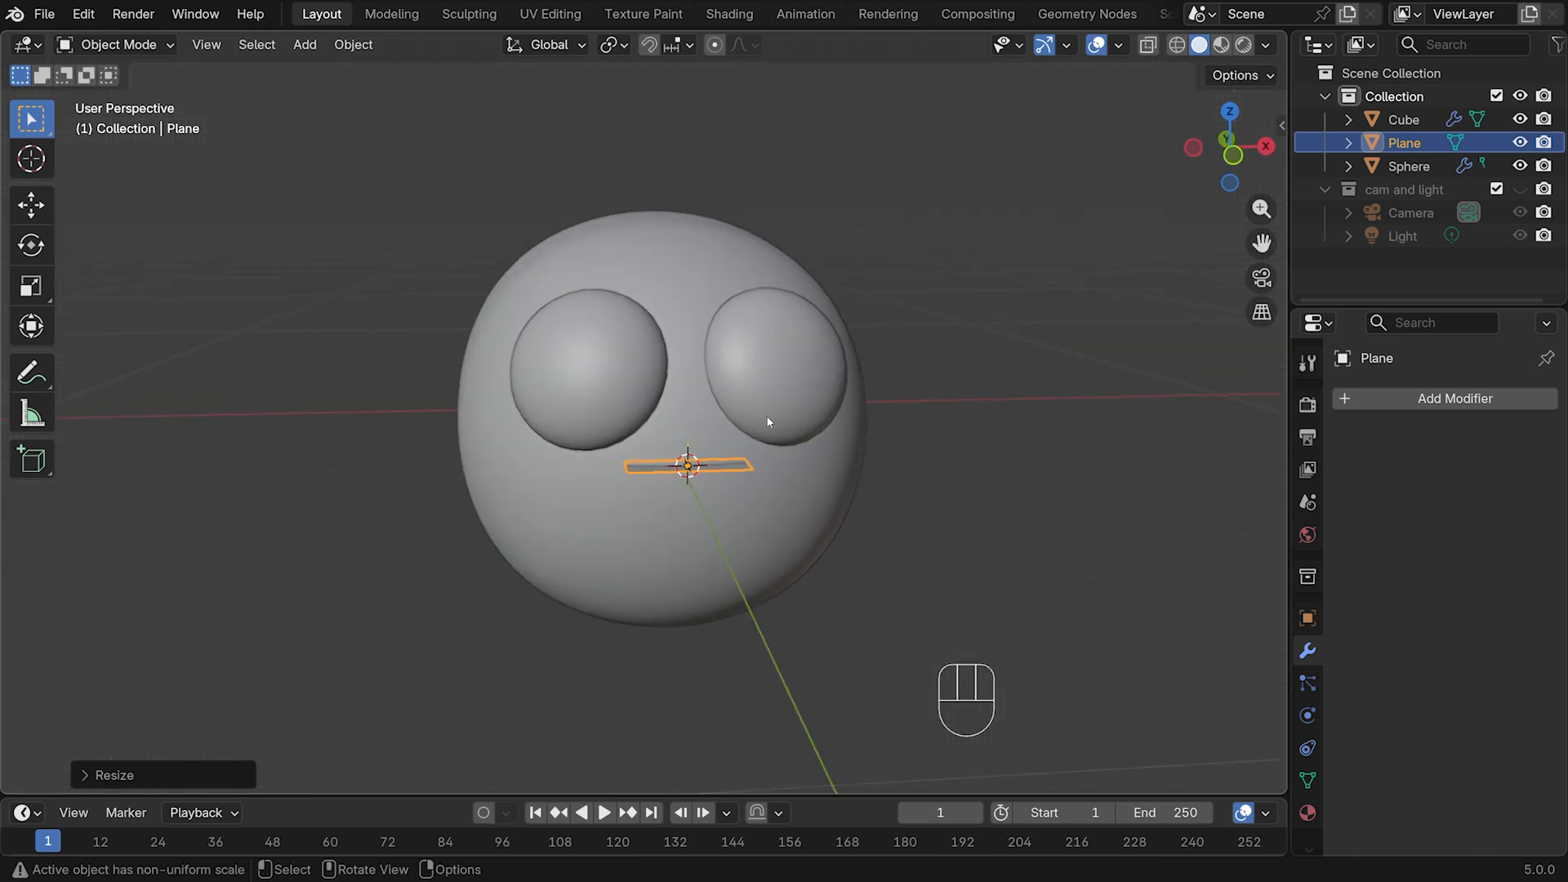
Place the 3D cursor away from the face, beside the body, and apply the strip's scale
{"action": "right_click", "coordinate": [1078, 448], "text": "shift"}
{"action": "key", "text": "ctrl+a"}
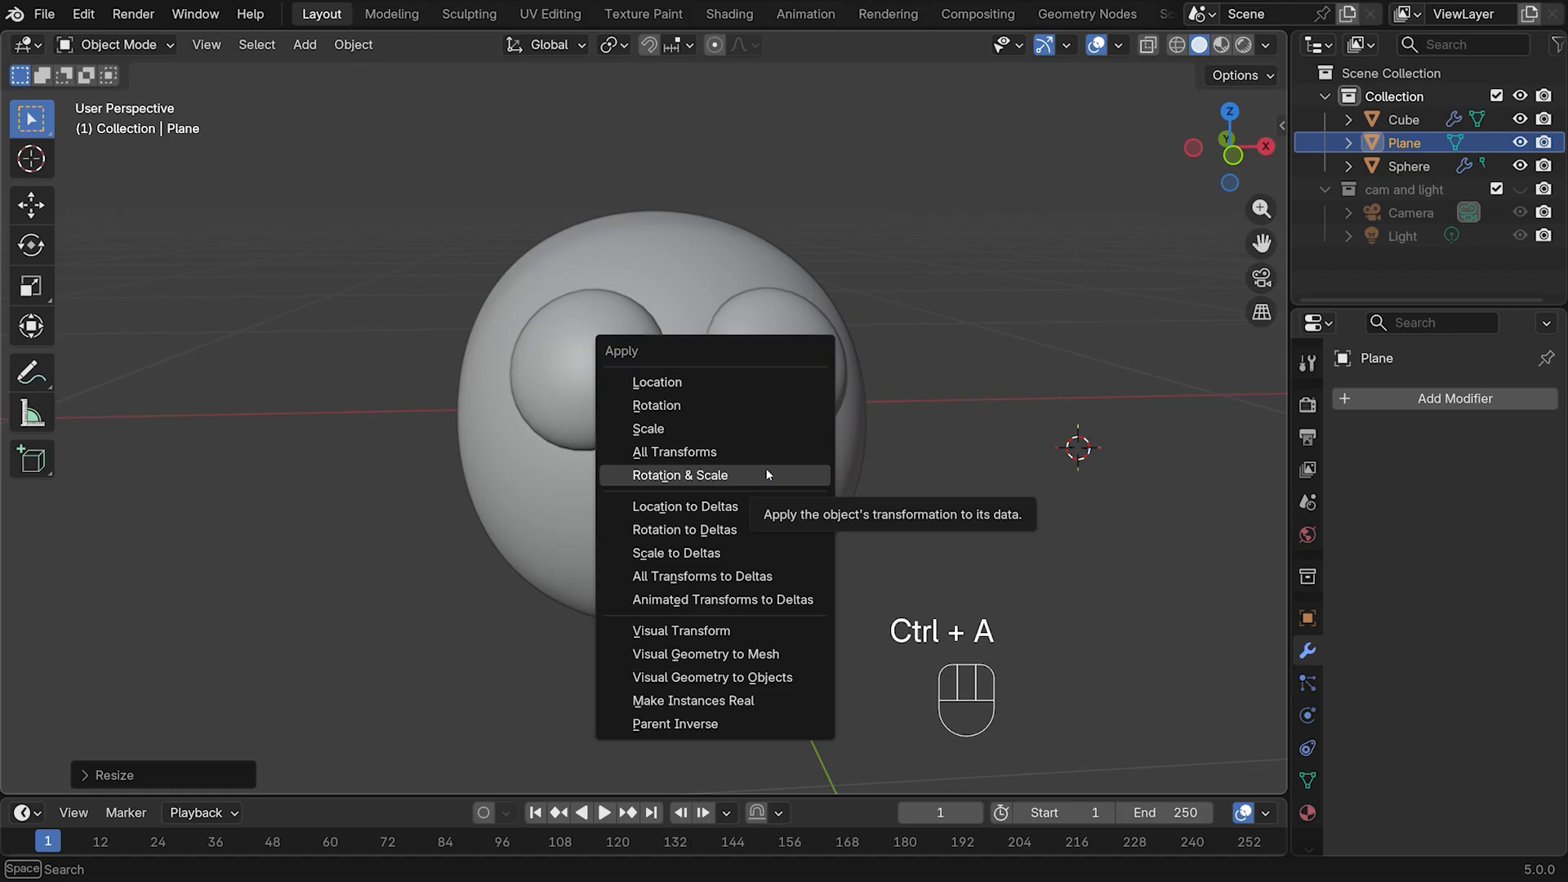
{"action": "left_click", "coordinate": [732, 438]}
{"action": "middle_click_drag", "start_coordinate": [861, 438], "coordinate": [890, 474]}
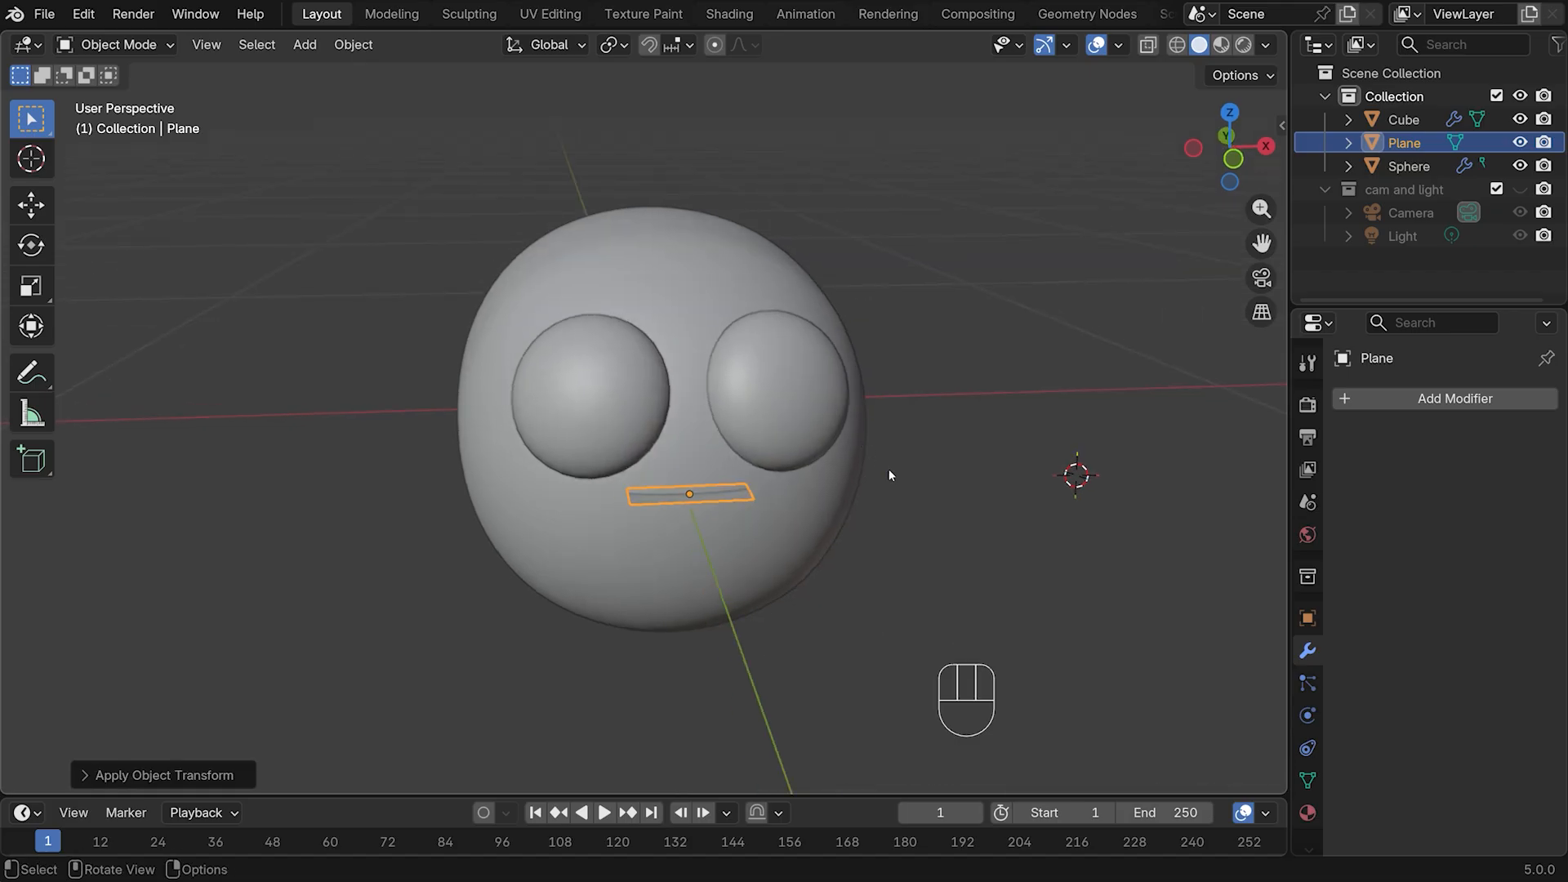
Divide the strip crosswise with 11 evenly spaced loop cuts, leaving them unslid
{"action": "key", "text": "Tab"}
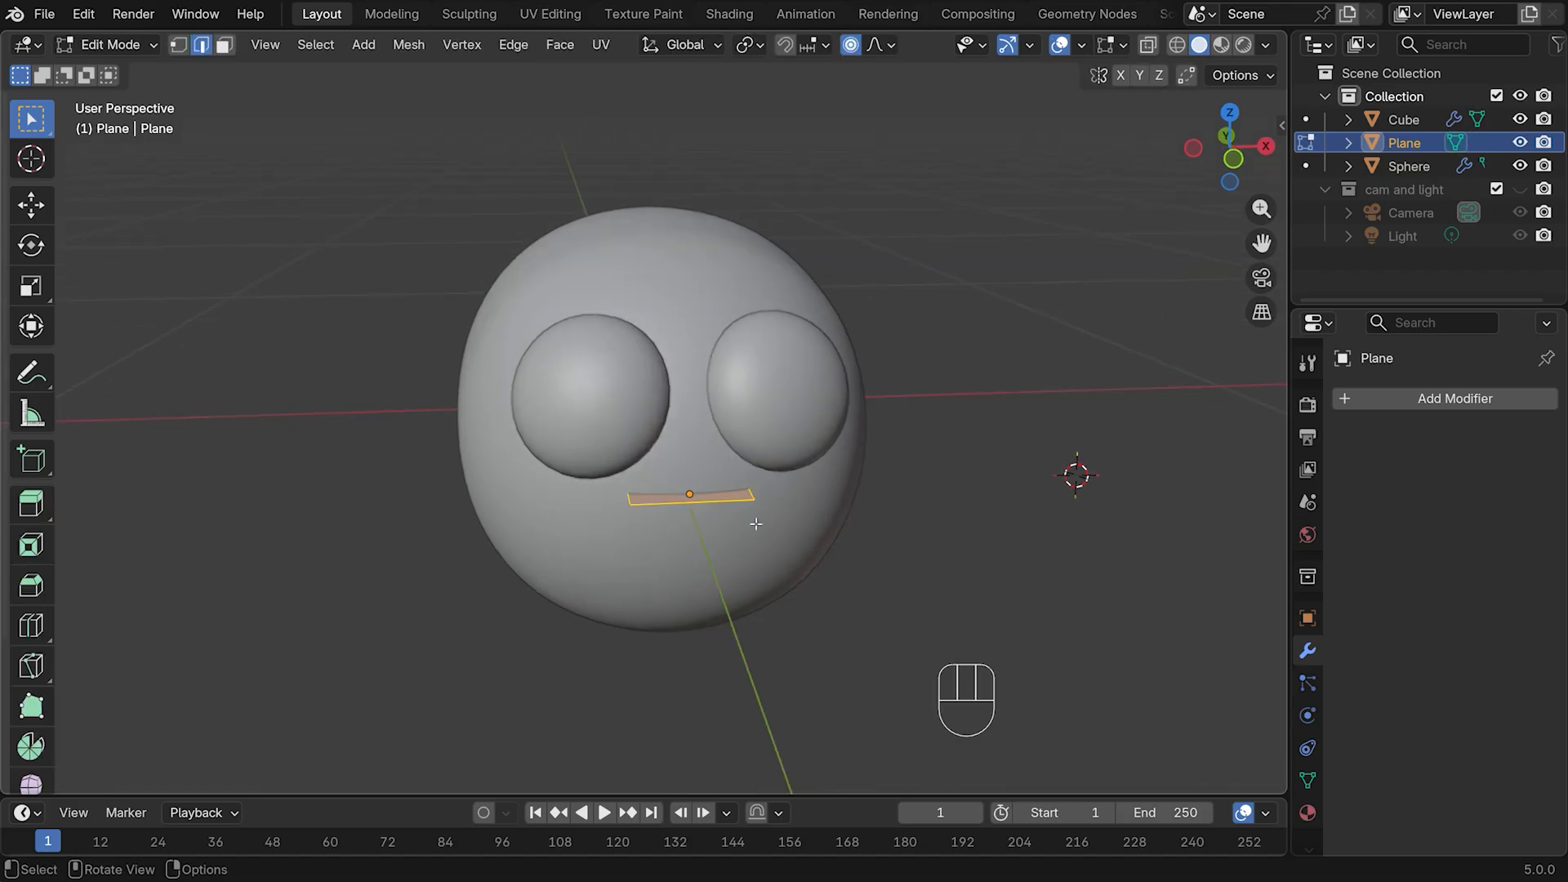
{"action": "key", "text": "ctrl+r"}
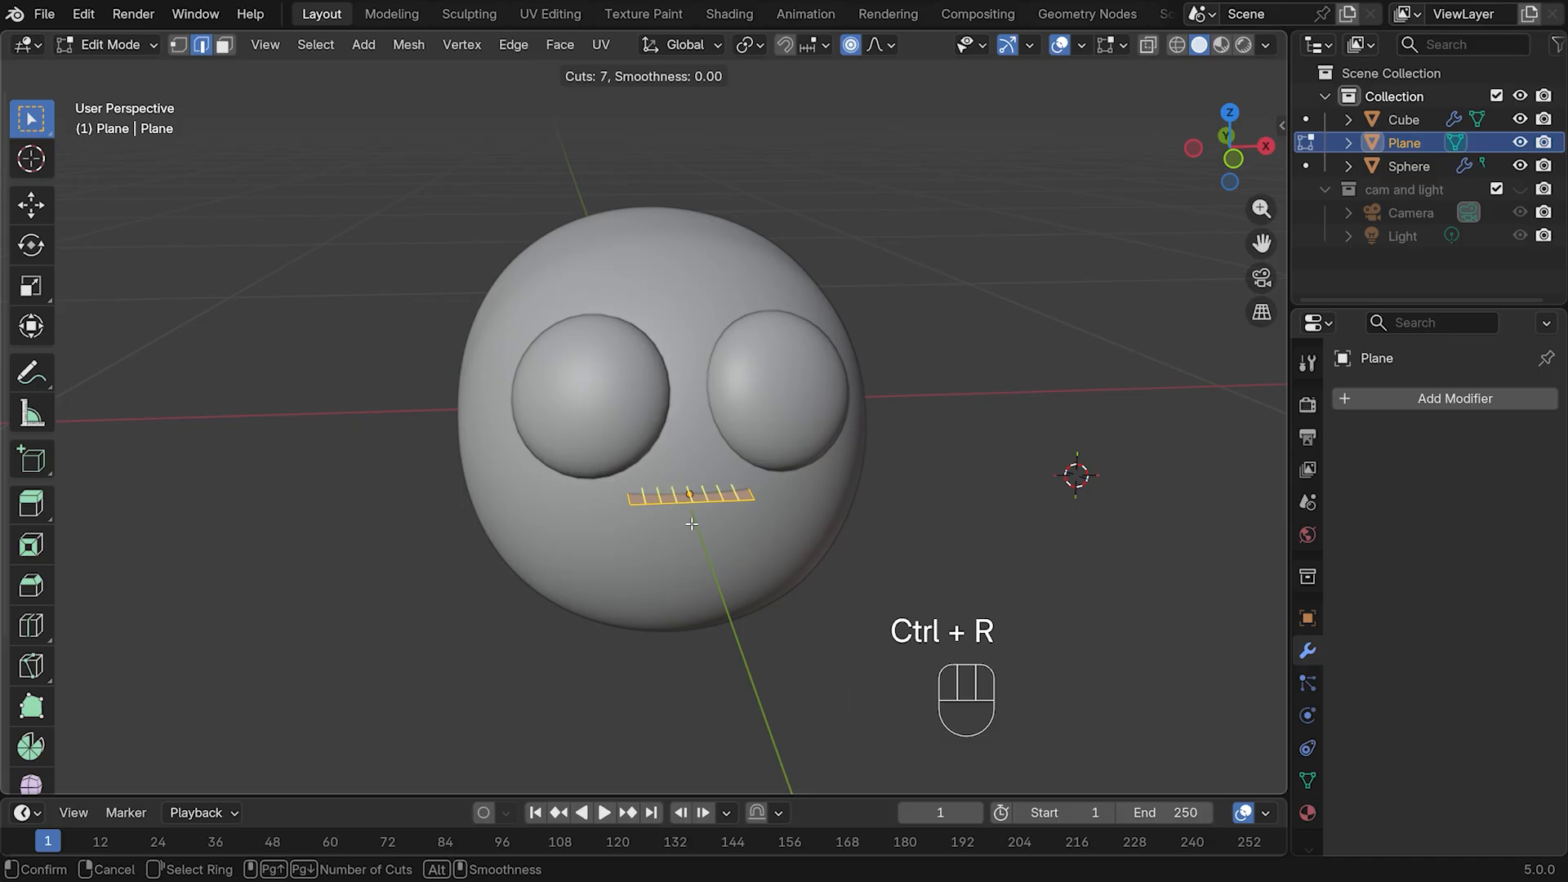
{"action": "scroll", "coordinate": [692, 523], "scroll_direction": "up", "scroll_amount": 2}
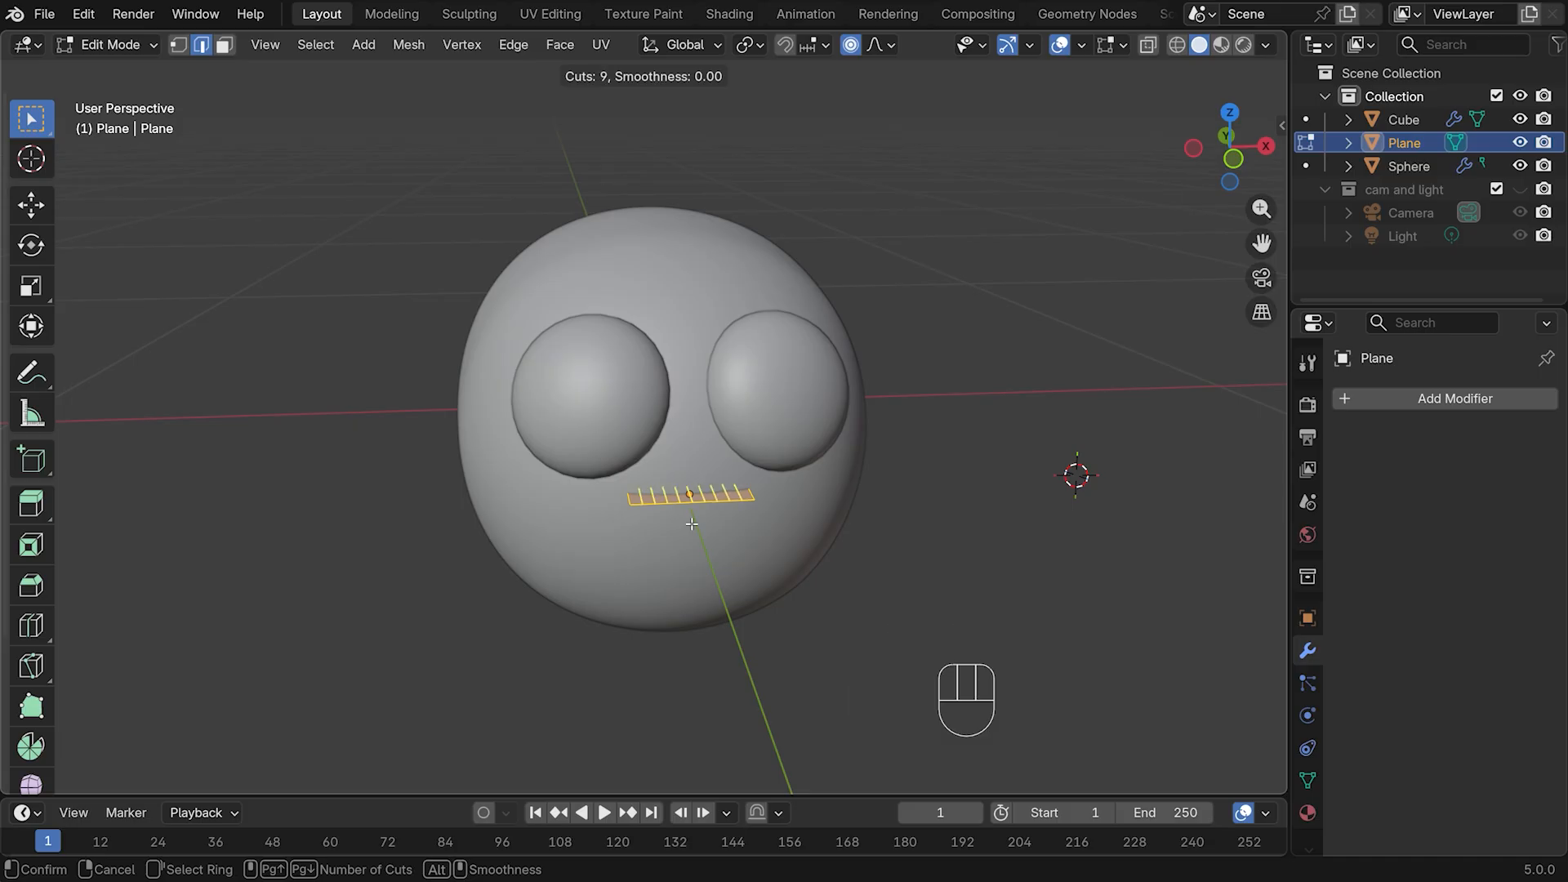
{"action": "scroll", "coordinate": [692, 523], "scroll_direction": "up", "scroll_amount": 1}
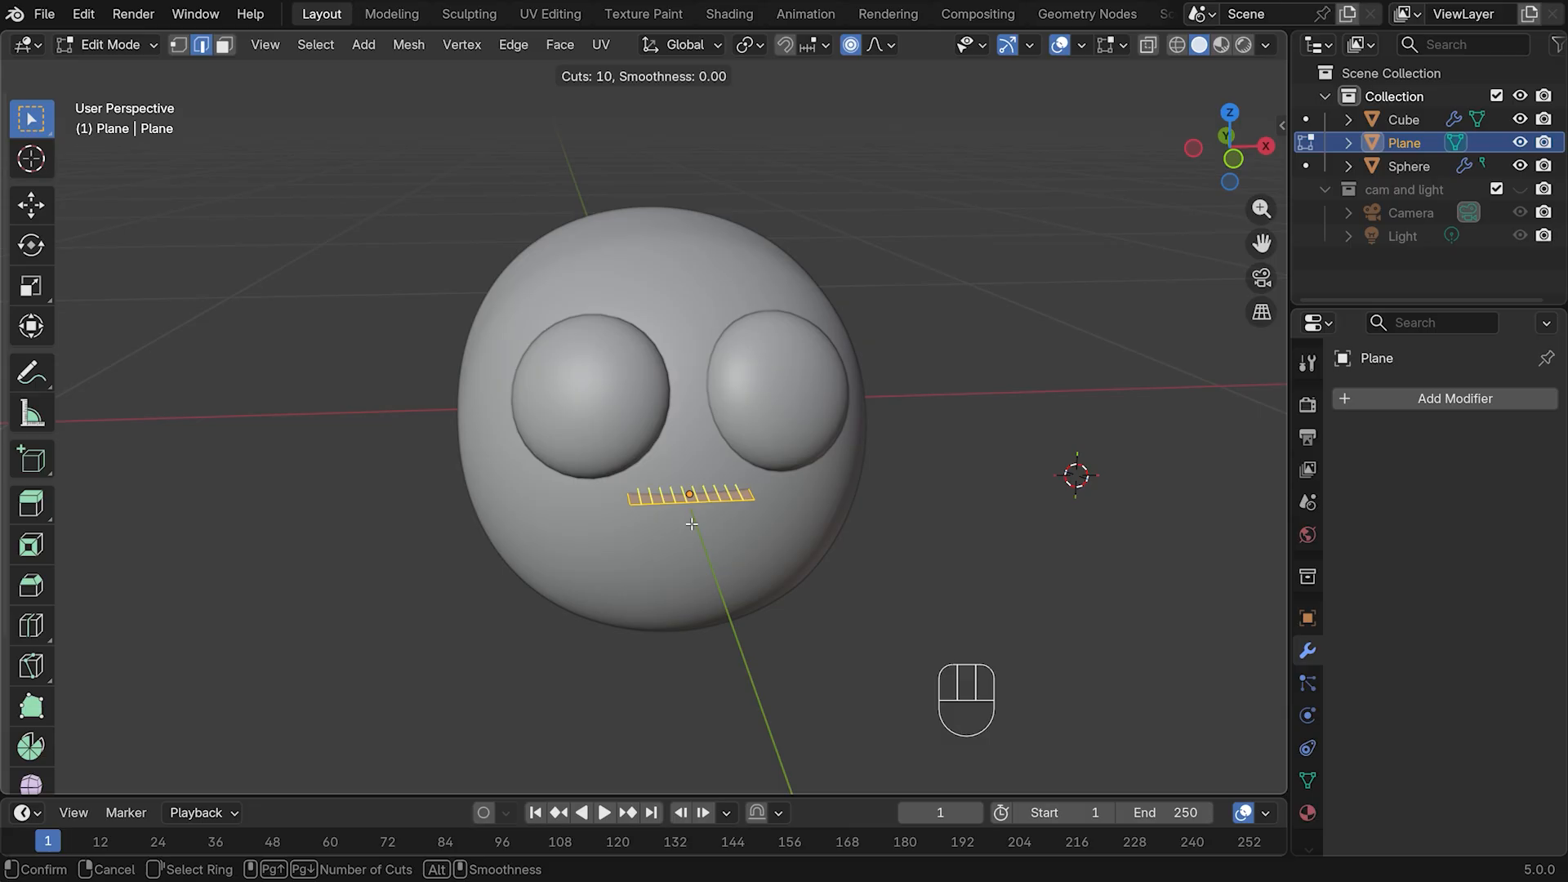
{"action": "scroll", "coordinate": [692, 523], "scroll_direction": "up", "scroll_amount": 1}
{"action": "left_click", "coordinate": [692, 524]}
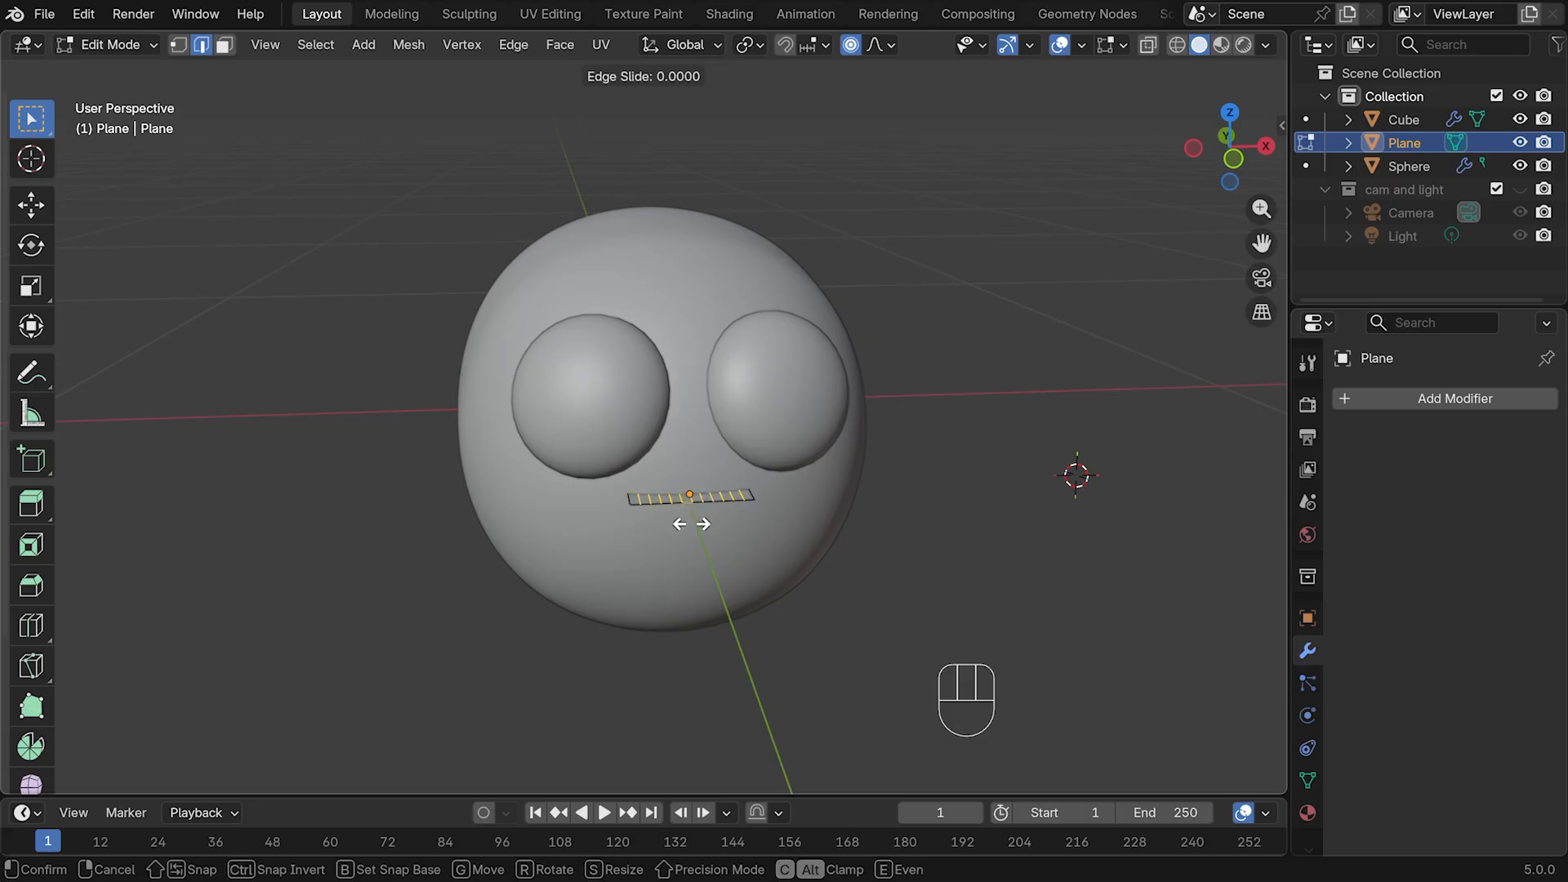
{"action": "right_click", "coordinate": [692, 524]}
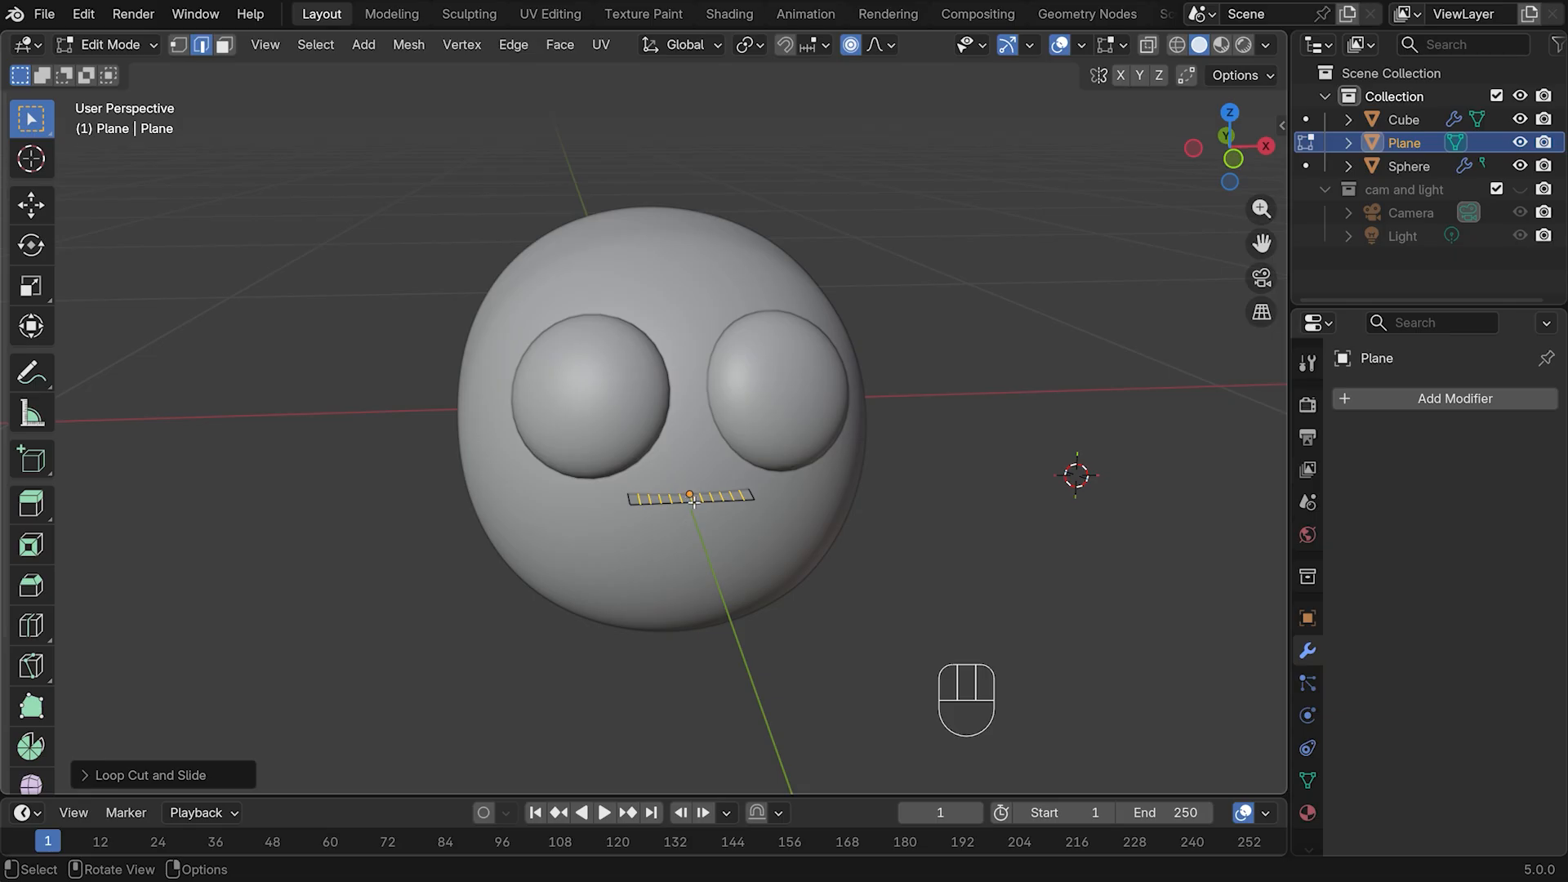
Lower the strip's middle edge about 0.03 m along Z with proportional editing at a size of about 0.10 m to form a smile
{"action": "left_click", "coordinate": [691, 499]}
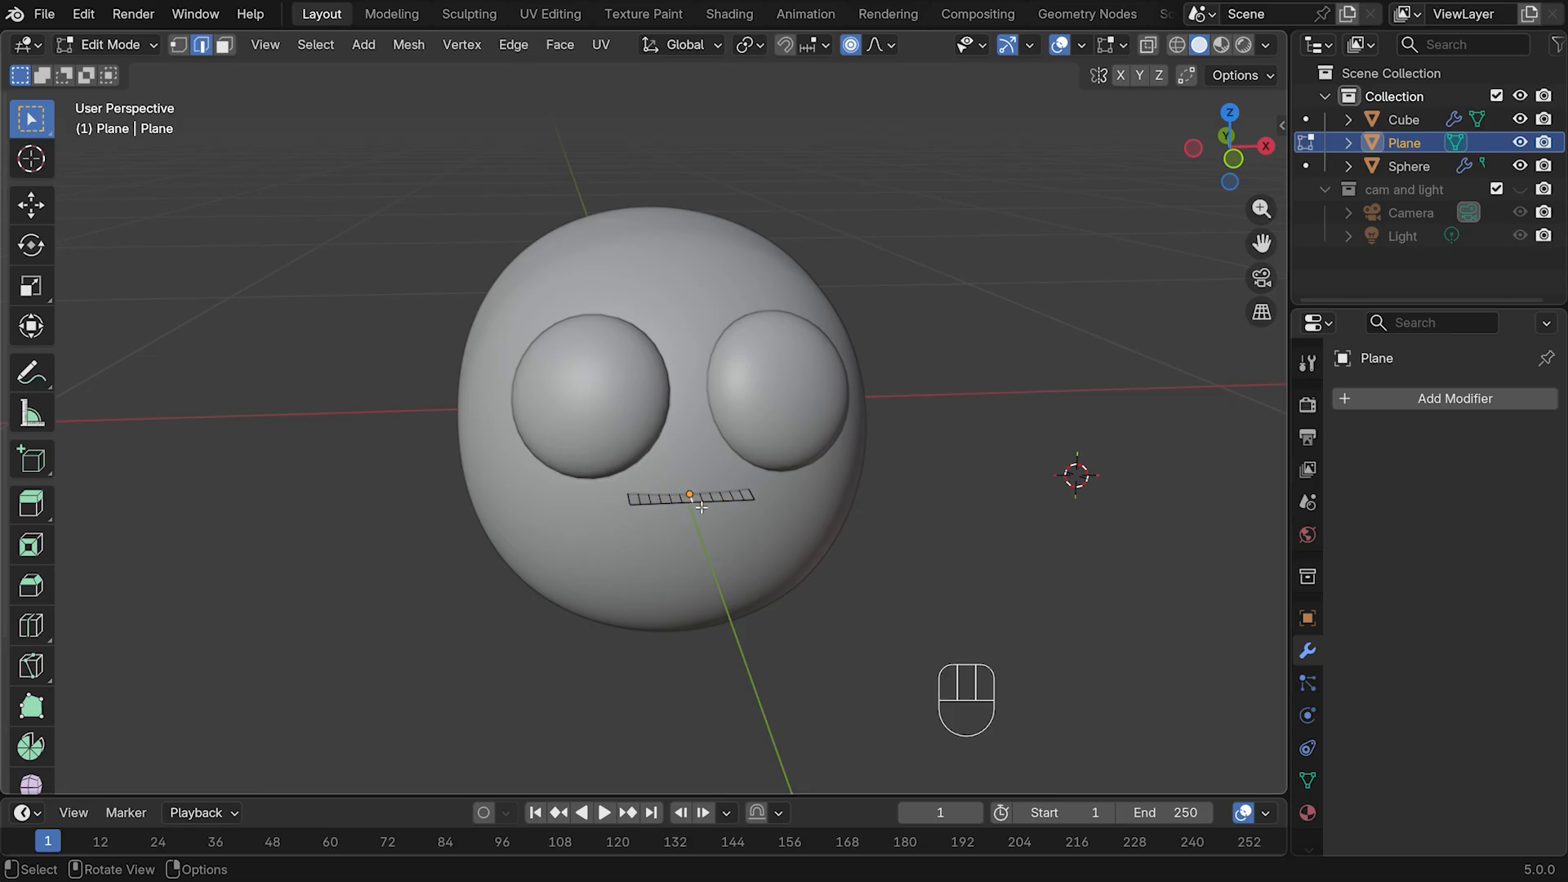
{"action": "key", "text": "g"}
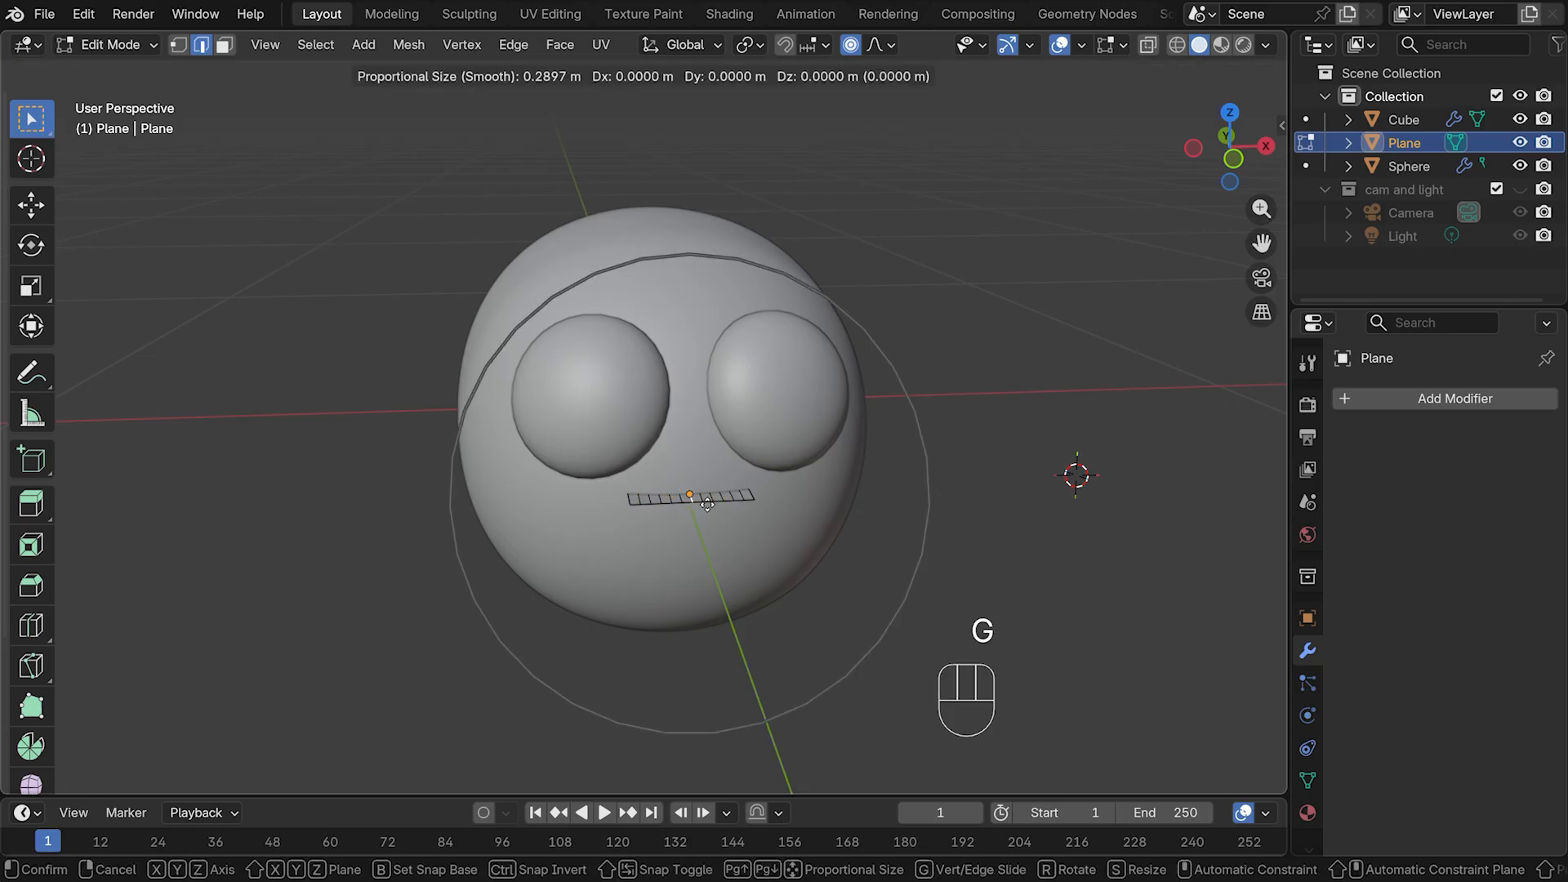
{"action": "key", "text": "z"}
{"action": "scroll", "coordinate": [707, 506], "scroll_direction": "up", "scroll_amount": 10}
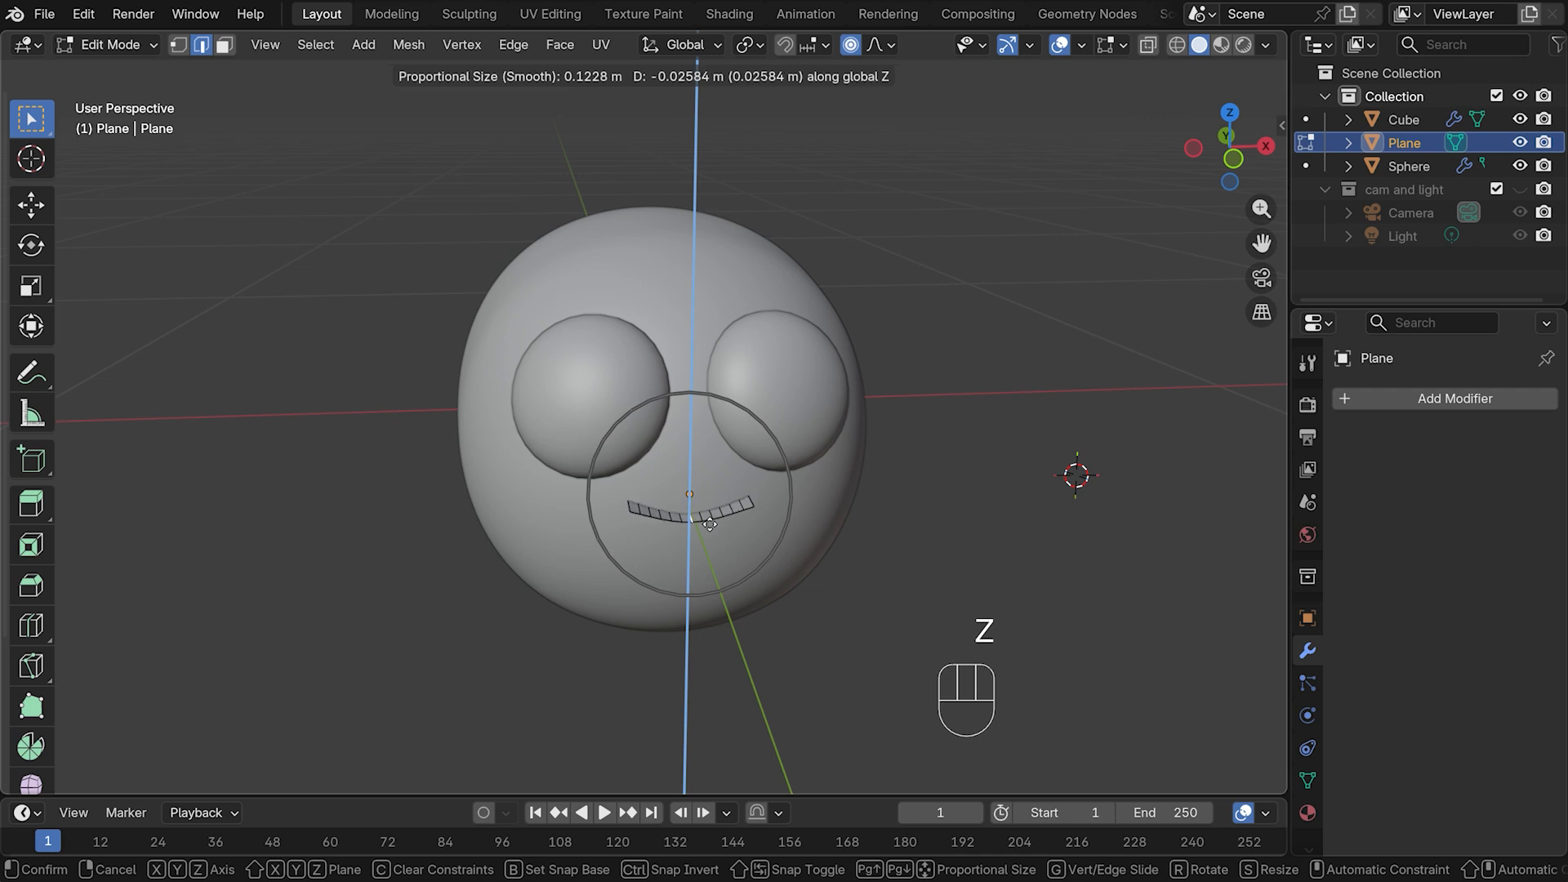
{"action": "scroll", "coordinate": [709, 523], "scroll_direction": "up", "scroll_amount": 1}
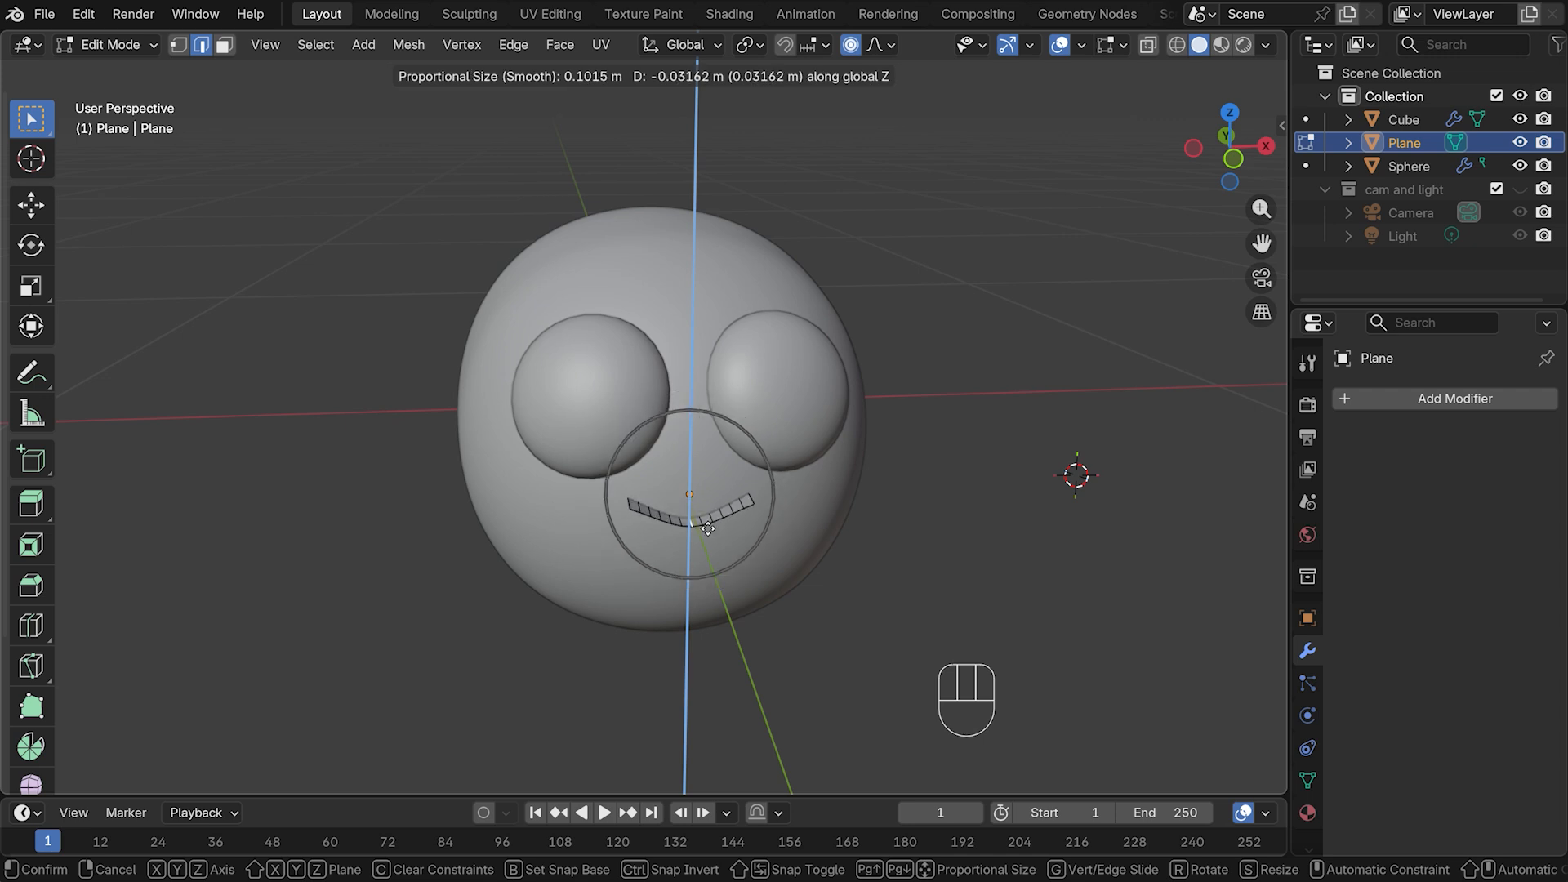
{"action": "left_click", "coordinate": [708, 529]}
Raise both end edges of the smile slightly along Z with proportional editing at a size of about 0.076 m
{"action": "left_click", "coordinate": [753, 497]}
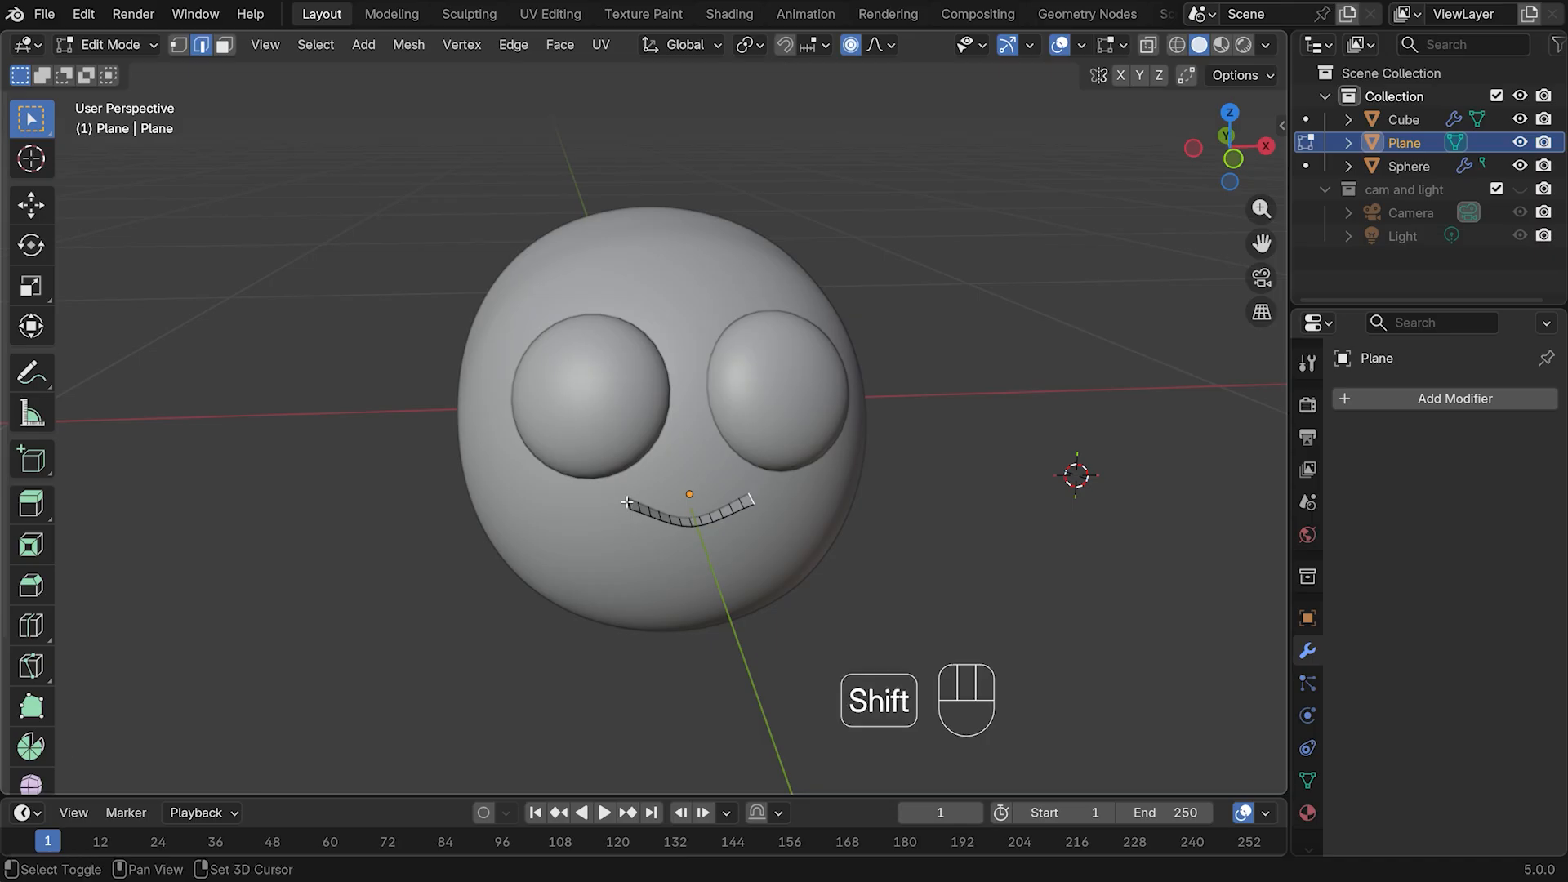
{"action": "left_click", "coordinate": [639, 508], "text": "shift"}
{"action": "key", "text": "g"}
{"action": "key", "text": "z"}
{"action": "scroll", "coordinate": [786, 498], "scroll_direction": "up", "scroll_amount": 7}
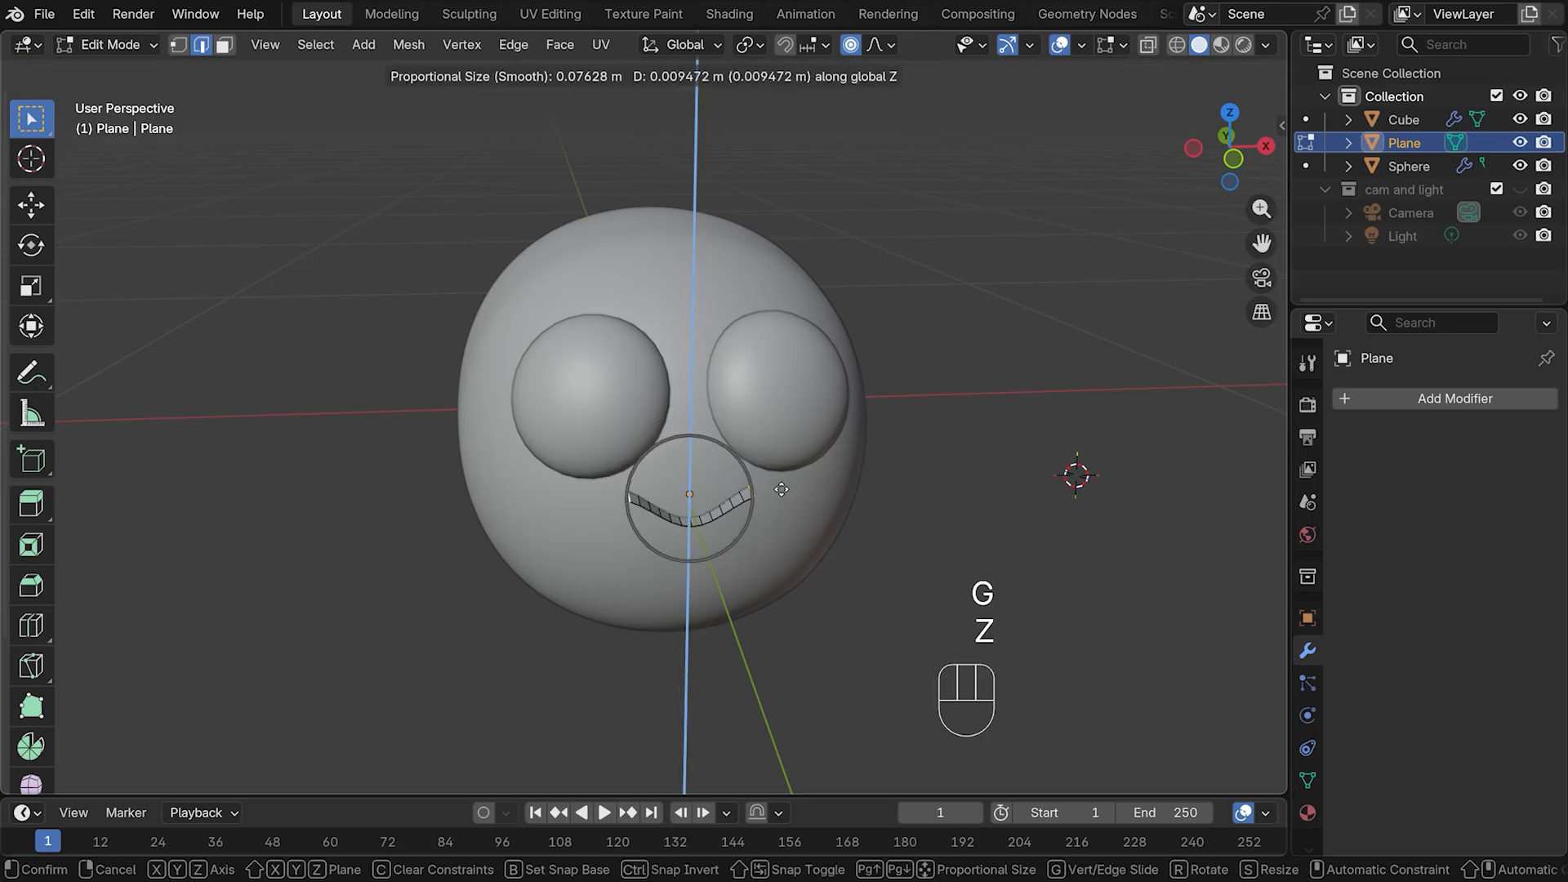
{"action": "left_click", "coordinate": [784, 496]}
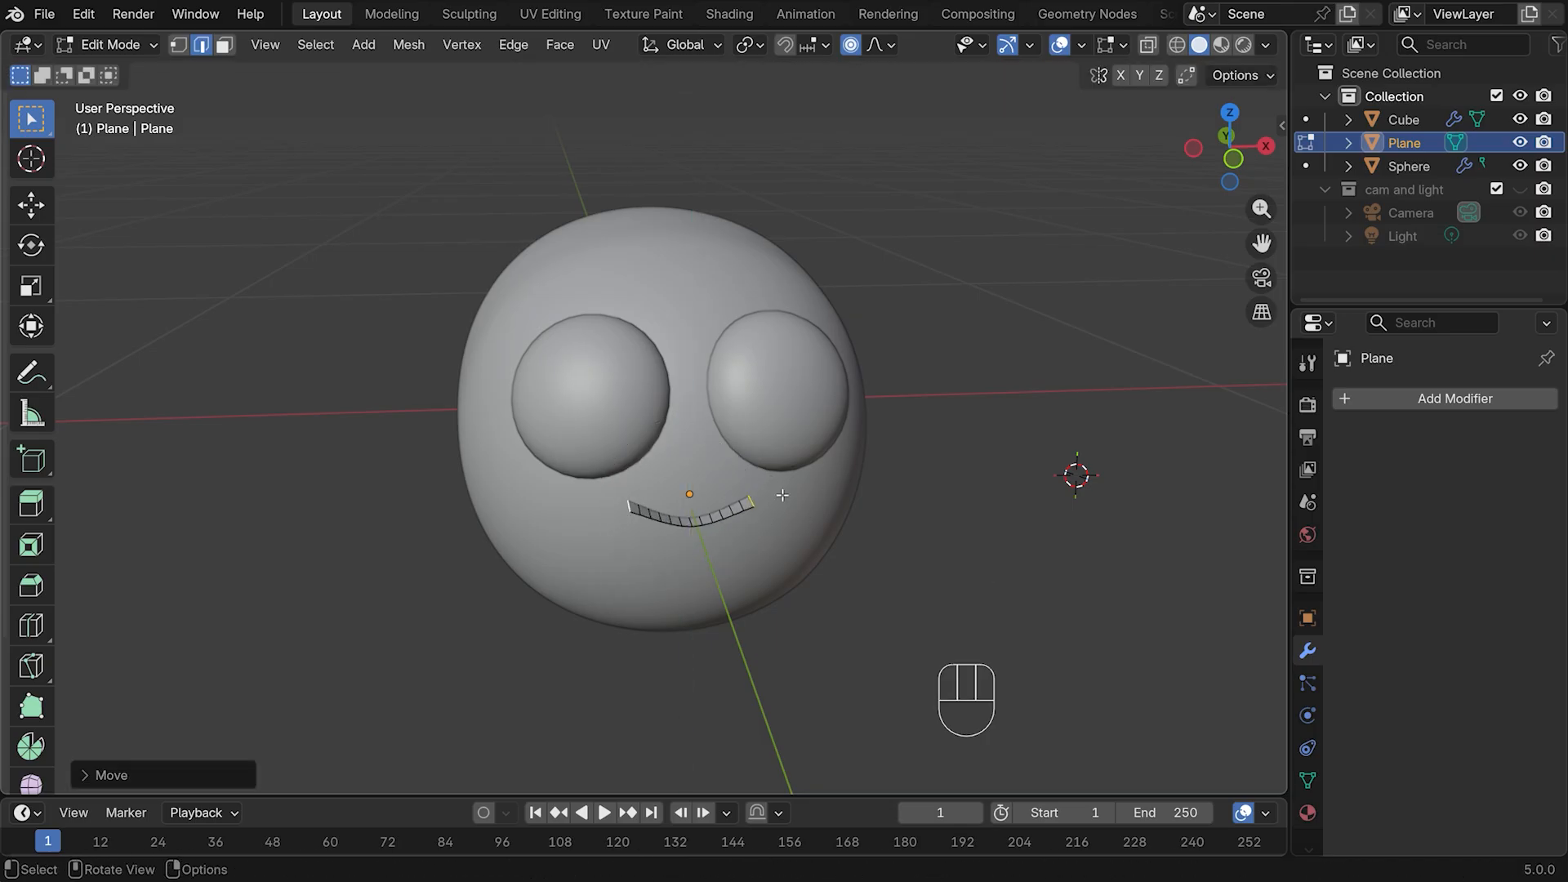
Push the smile's end edges back about 0.013 m along Y and return to Object Mode
{"action": "key", "text": "g"}
{"action": "key", "text": "y"}
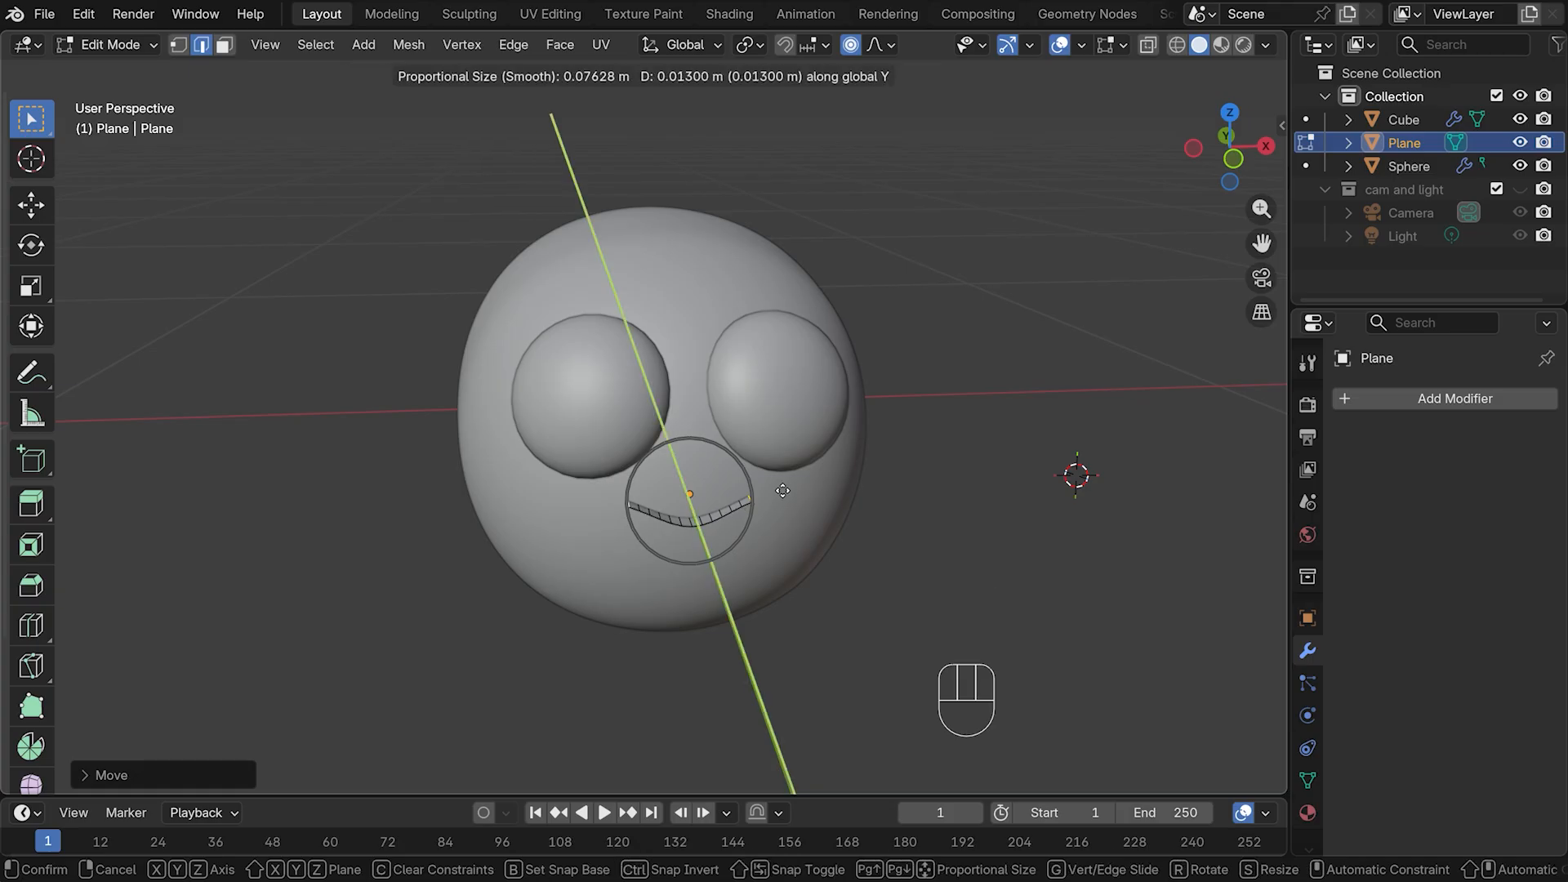
{"action": "left_click", "coordinate": [783, 490]}
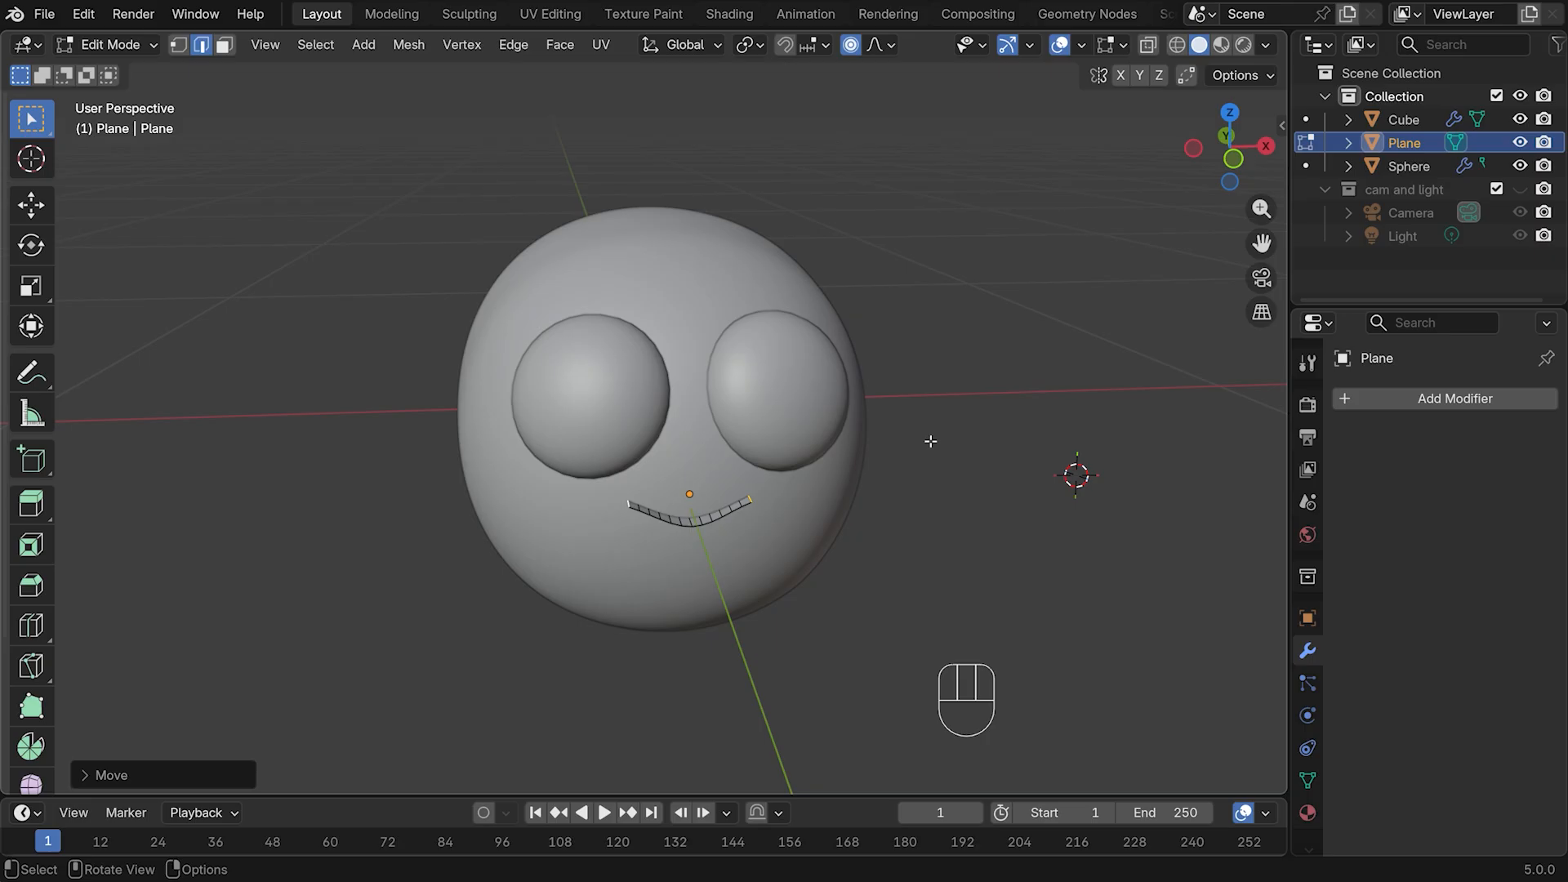
{"action": "key", "text": "Tab"}
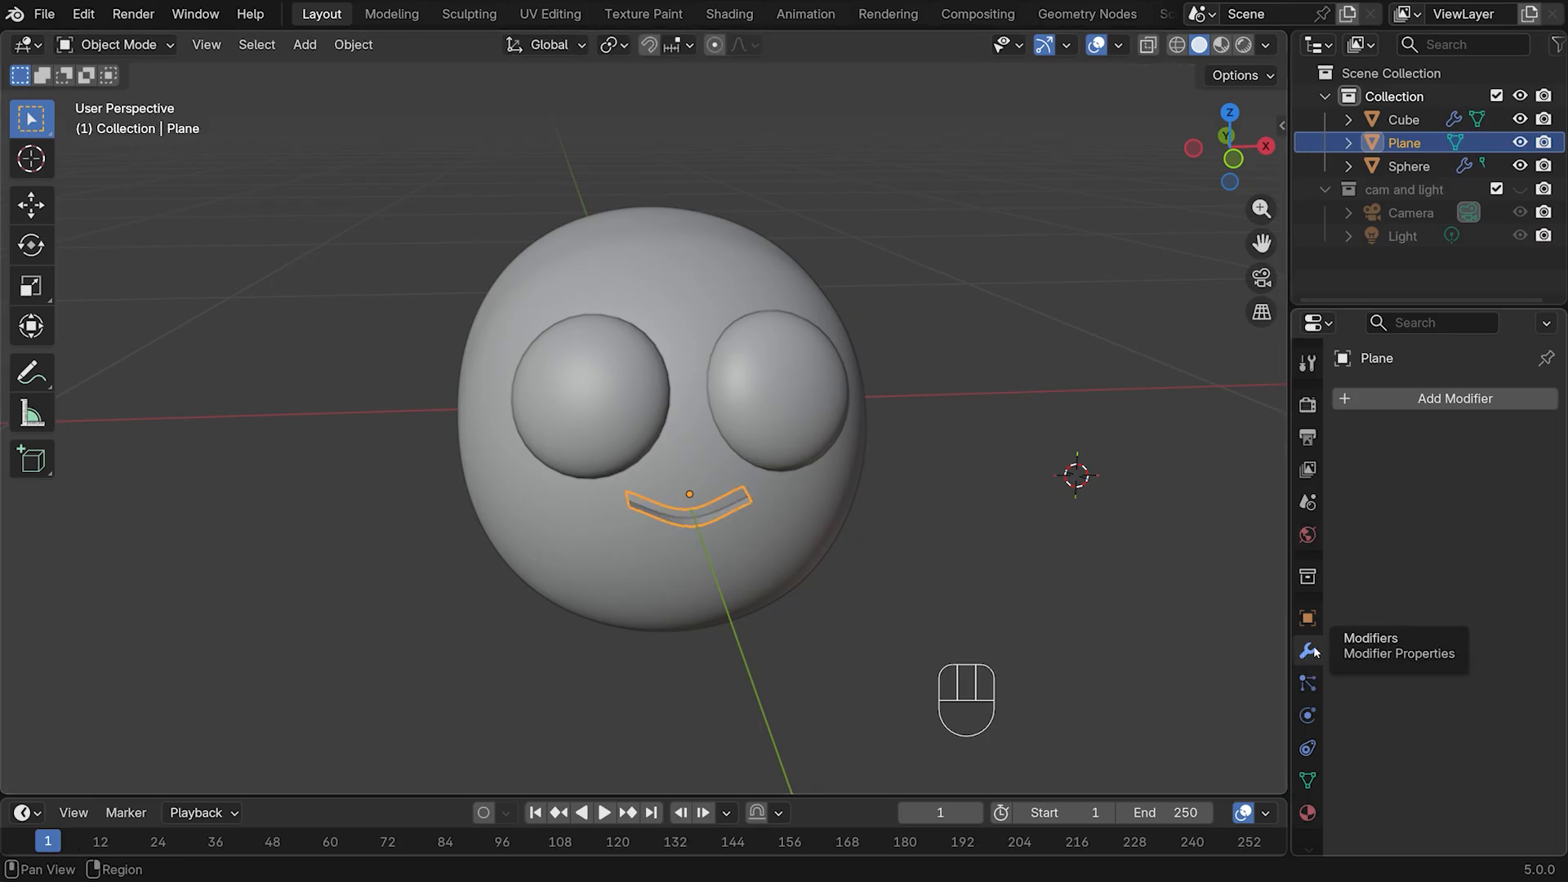
Add a Solidify modifier to the mouth with a thickness of 0.03 m
{"action": "left_click", "coordinate": [1404, 398]}
{"action": "mouse_move", "coordinate": [1336, 405]}
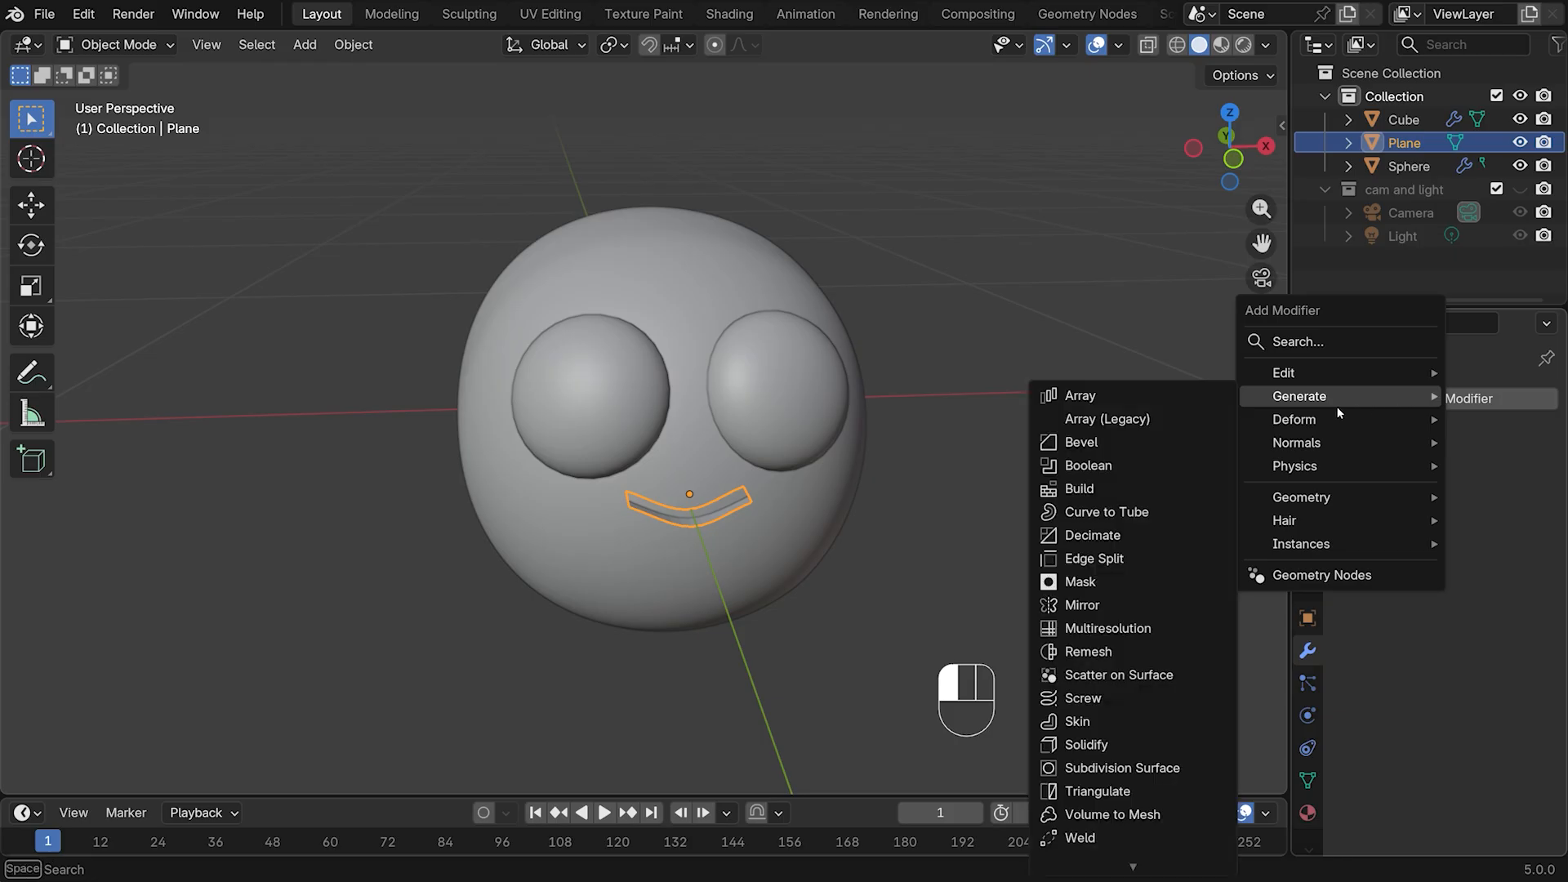
{"action": "left_click", "coordinate": [1087, 744]}
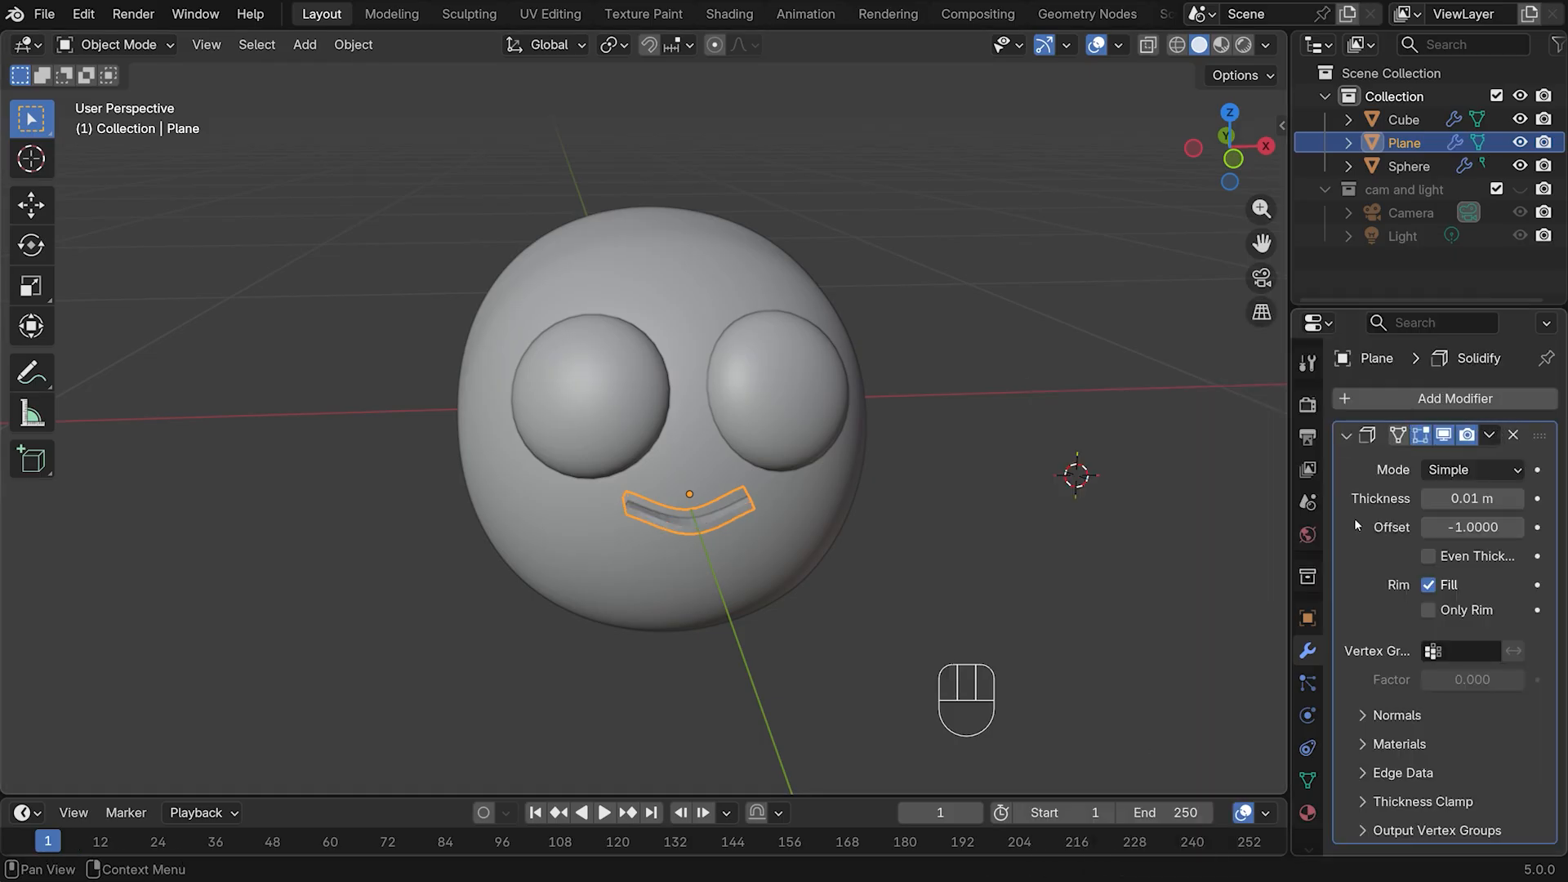
{"action": "left_click", "coordinate": [1518, 498]}
{"action": "left_click", "coordinate": [1518, 498]}
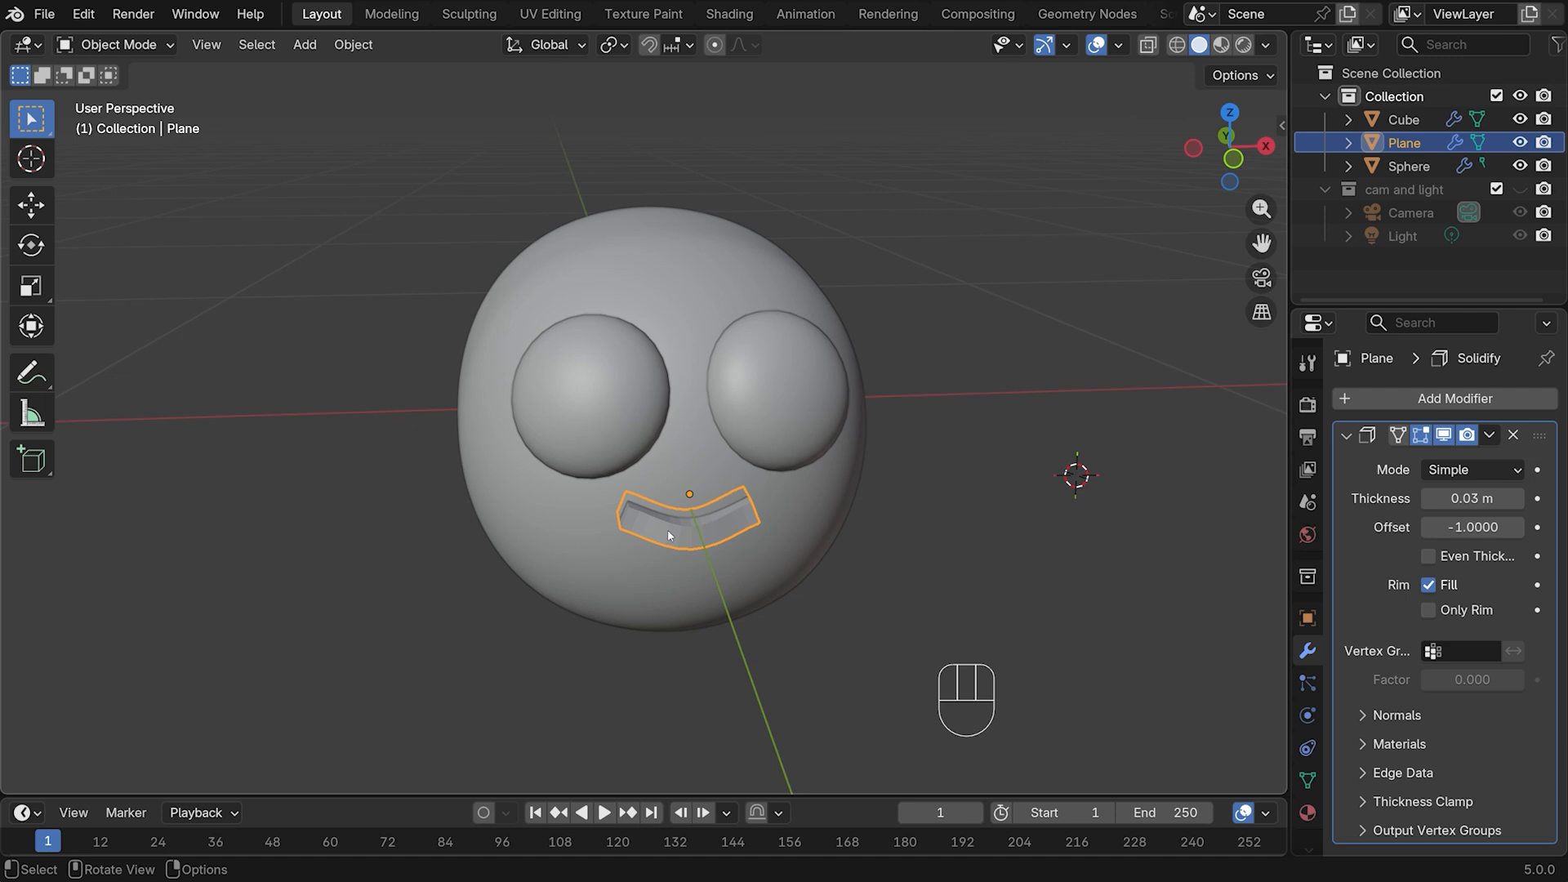
Add a level 3 Subdivision Surface to the mouth and set the render levels of both mouth and Cube body to 3
{"action": "key", "text": "ctrl+3"}
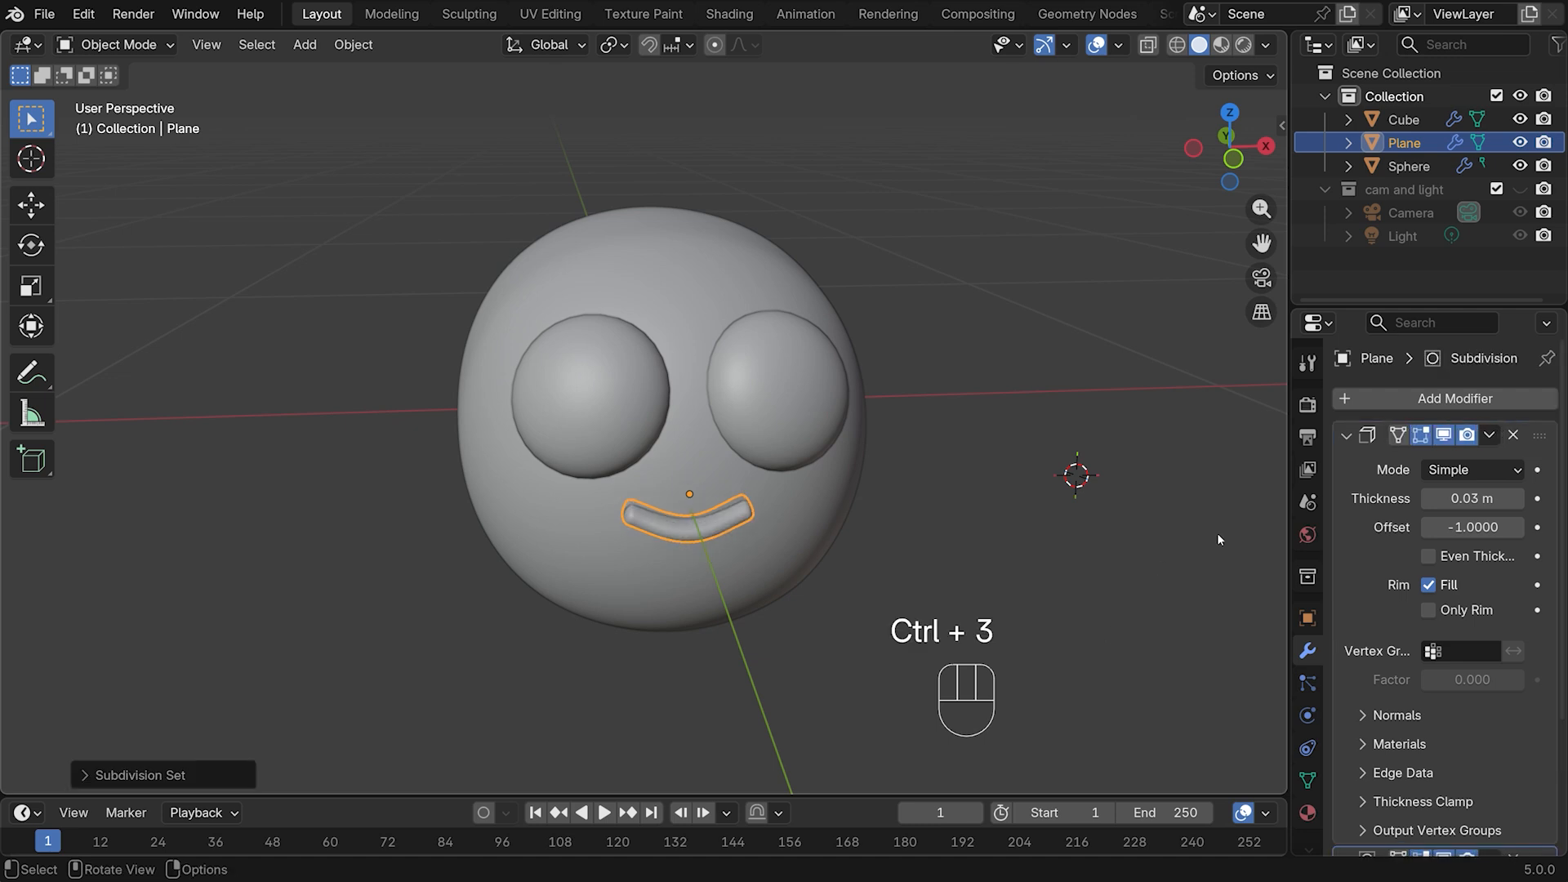
{"action": "scroll", "coordinate": [1374, 615], "scroll_direction": "down", "scroll_amount": 5}
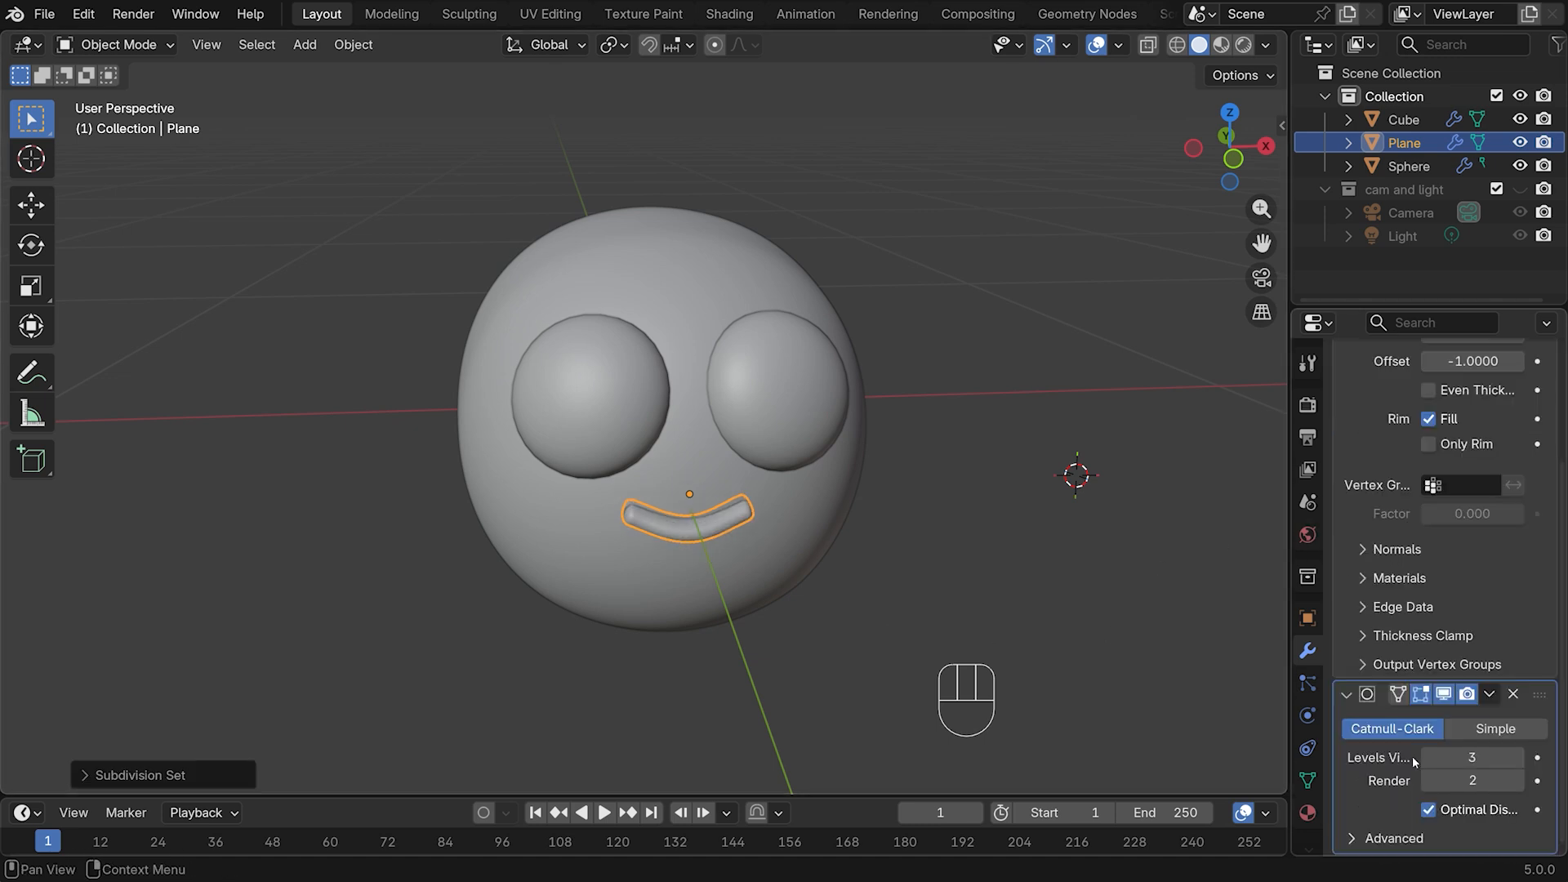
{"action": "left_click", "coordinate": [1516, 780]}
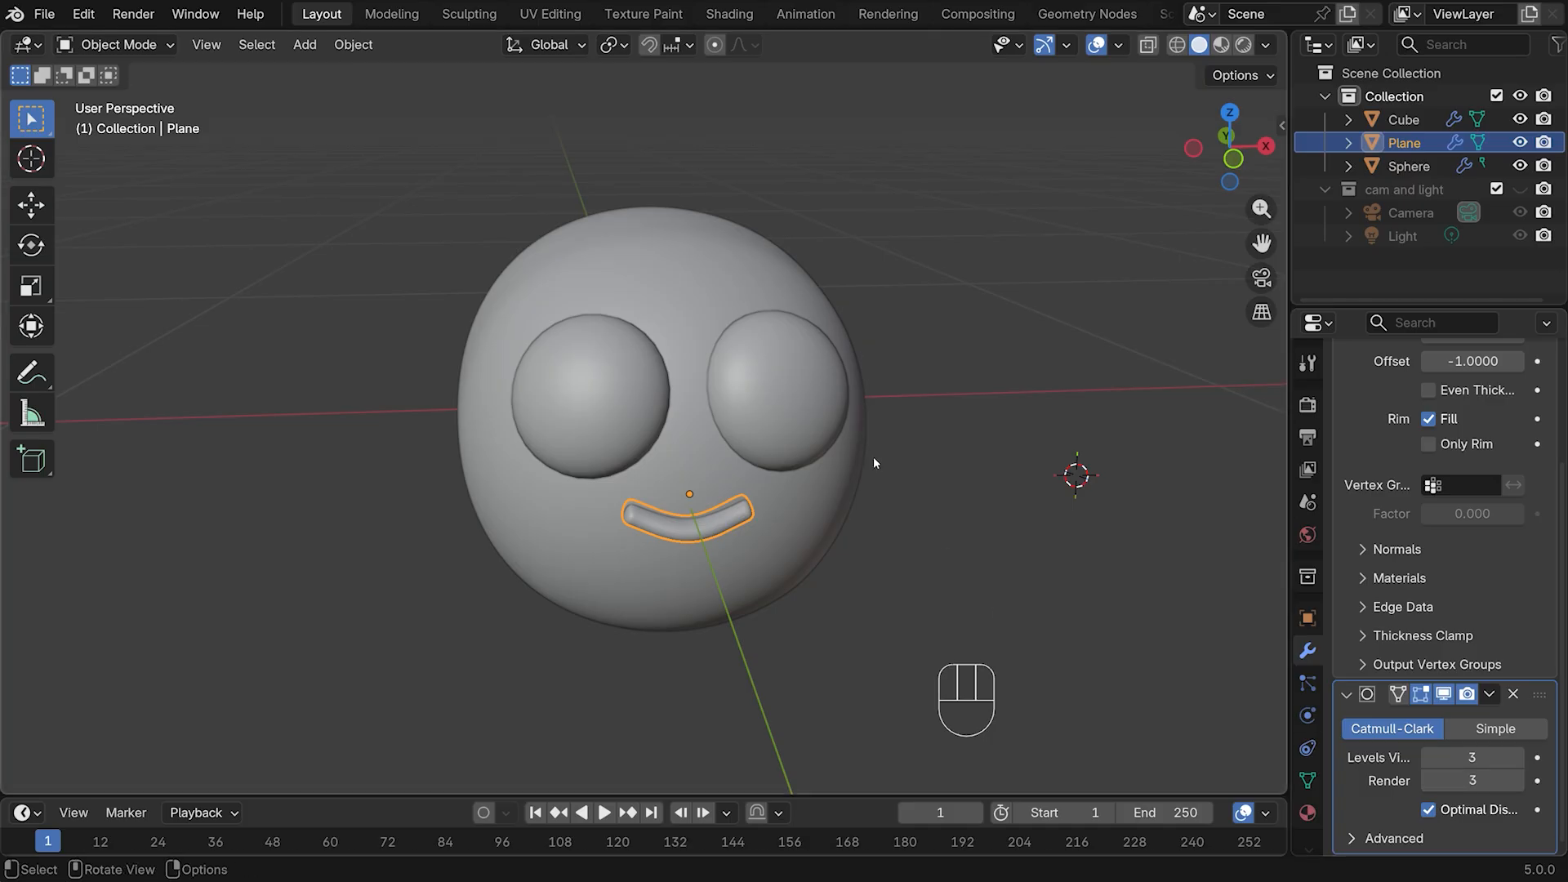
{"action": "left_click", "coordinate": [602, 329]}
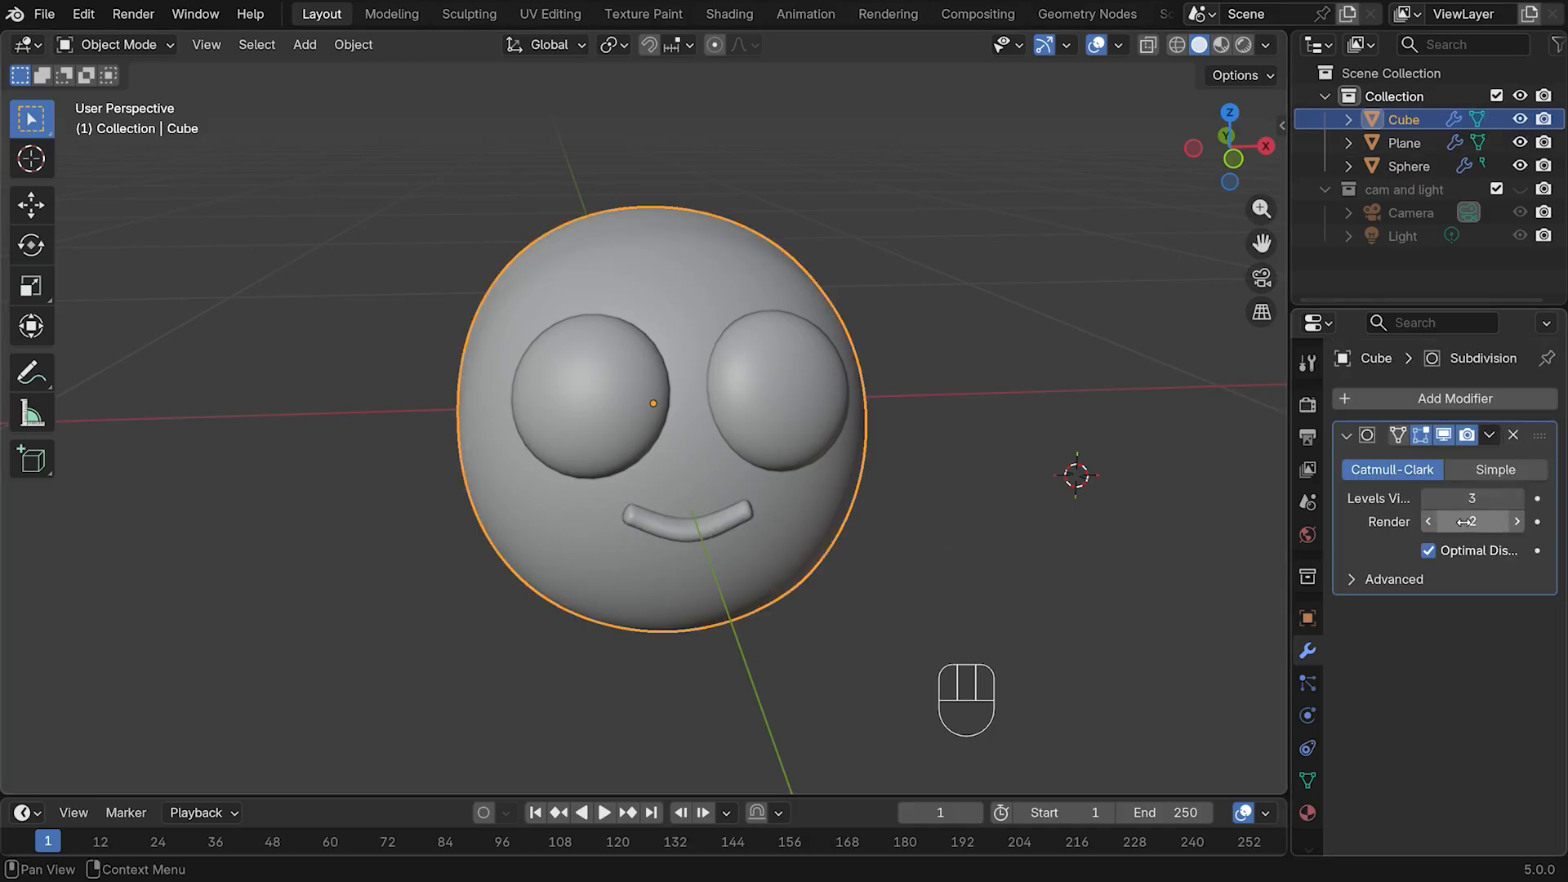
{"action": "left_click", "coordinate": [1517, 521]}
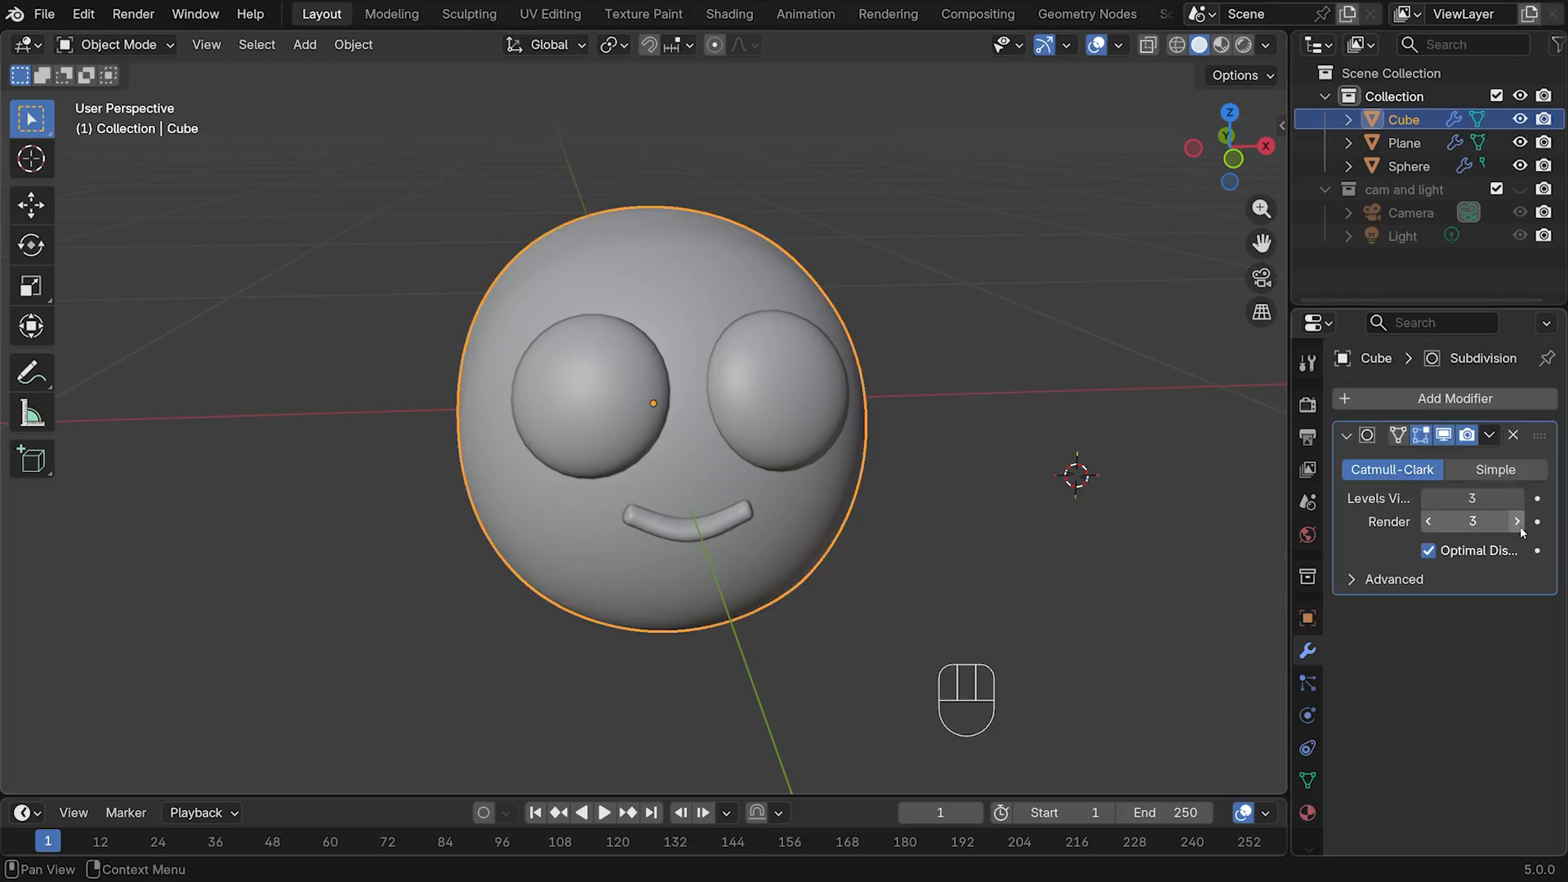
Shade the mouth smooth
{"action": "left_click", "coordinate": [696, 534]}
{"action": "right_click", "coordinate": [669, 534]}
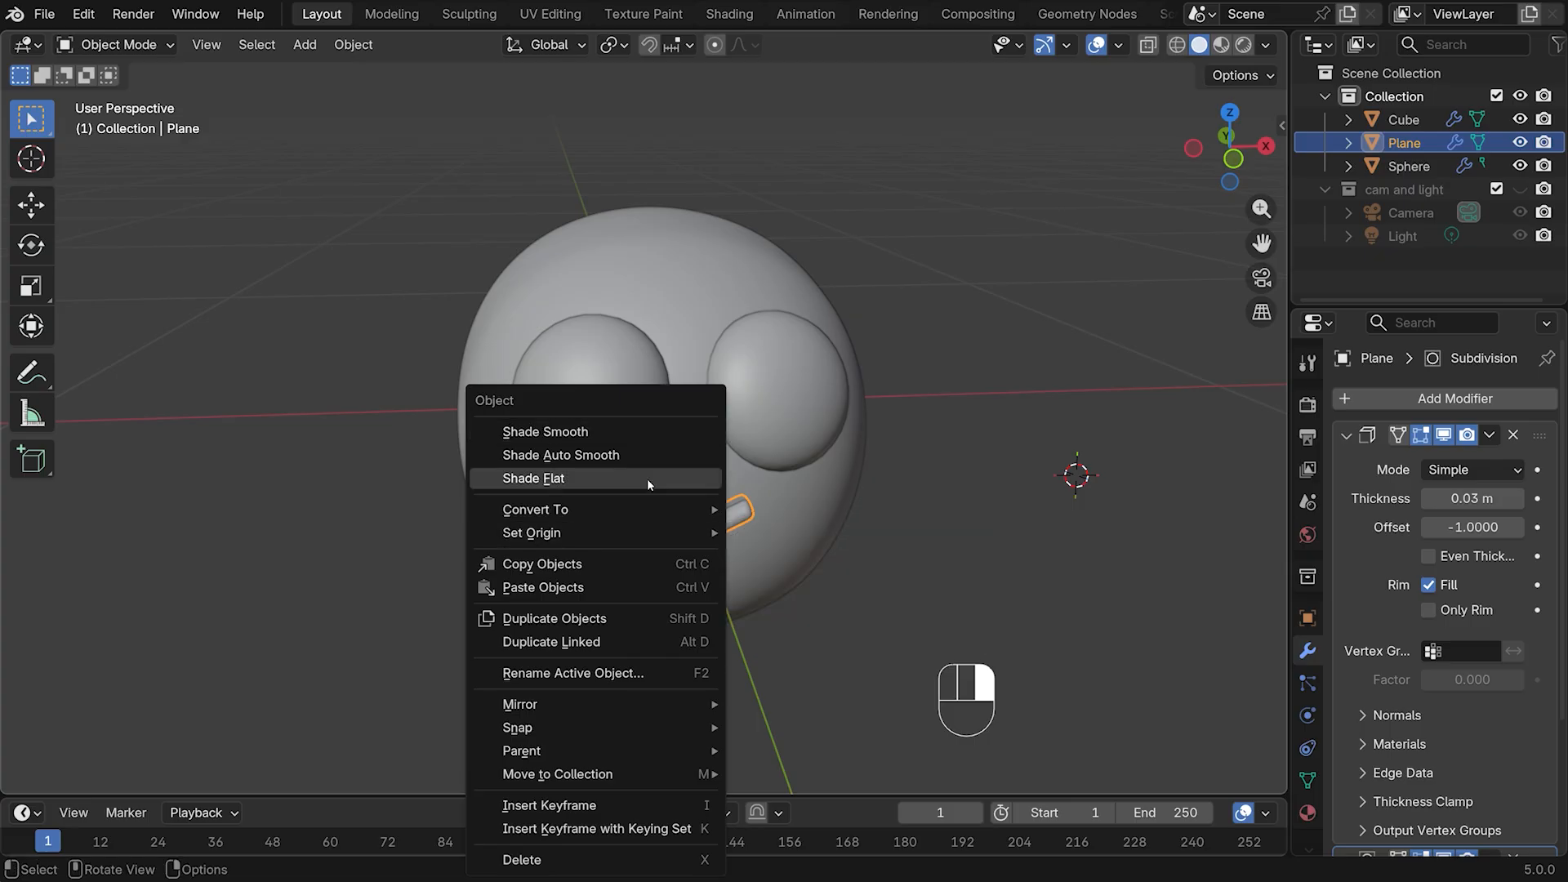
{"action": "left_click", "coordinate": [634, 428]}
In right side view, move the mouth slightly into the body along Y, then tilt and raise it slightly to fit the face
{"action": "key", "text": "KP_3"}
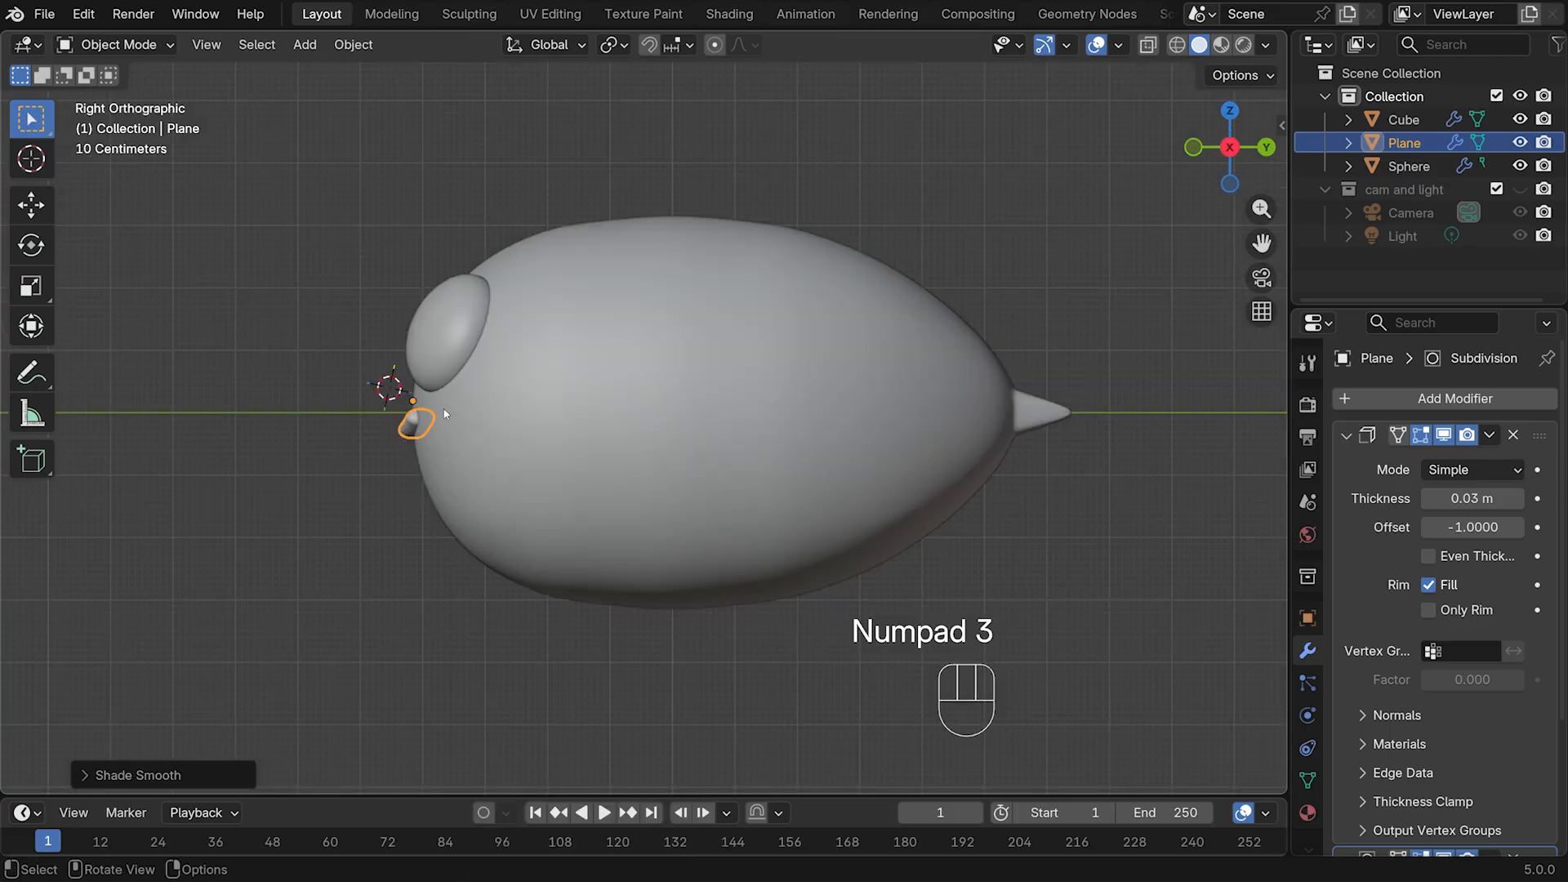
{"action": "key", "text": "g"}
{"action": "key", "text": "y"}
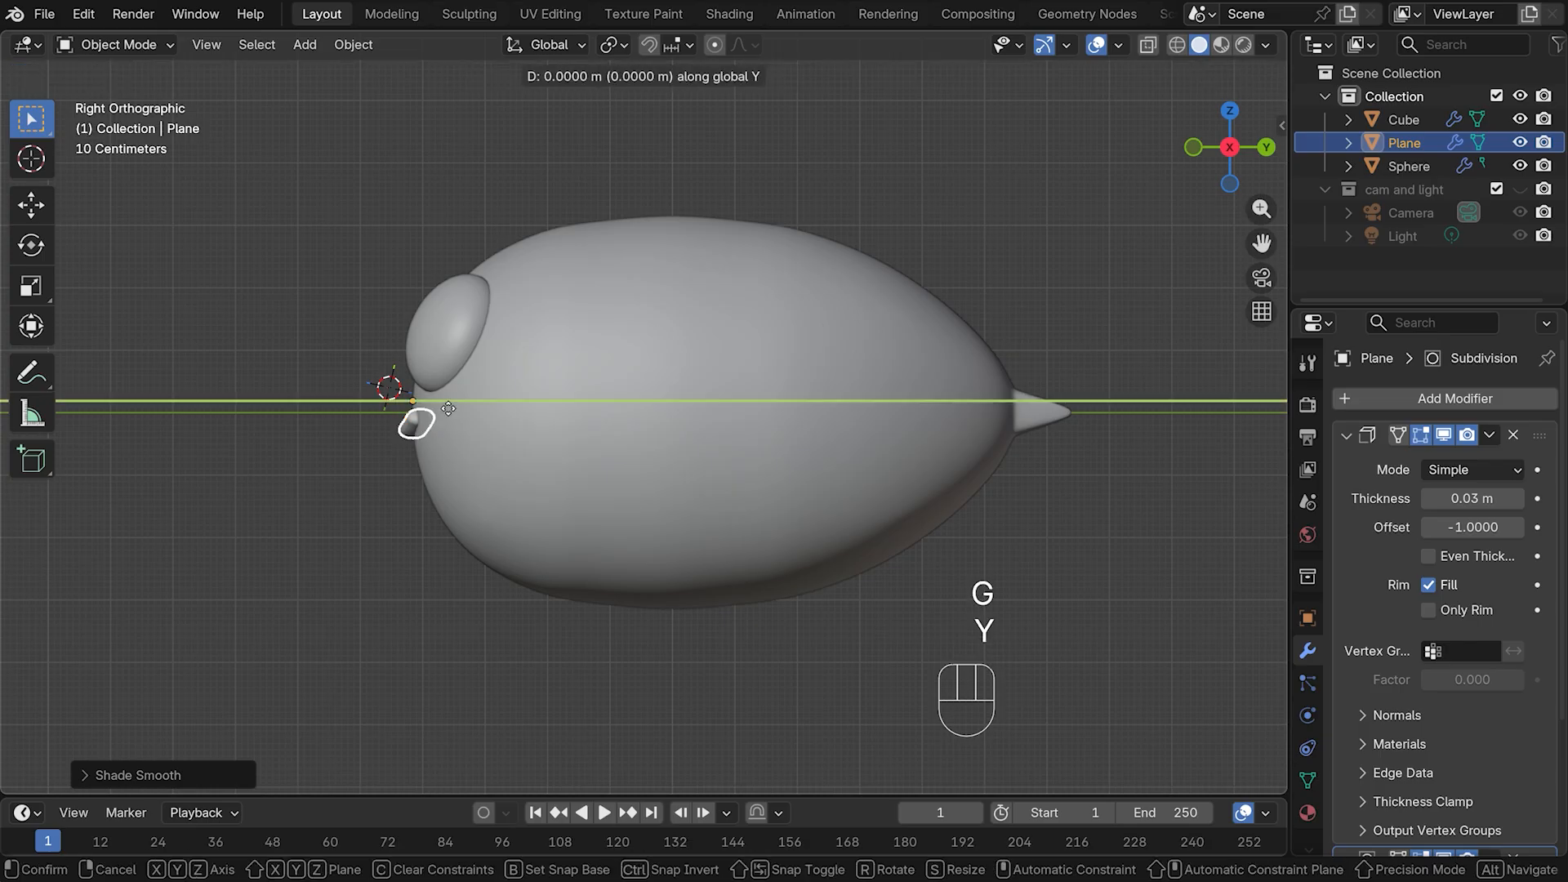
{"action": "left_click", "coordinate": [453, 408]}
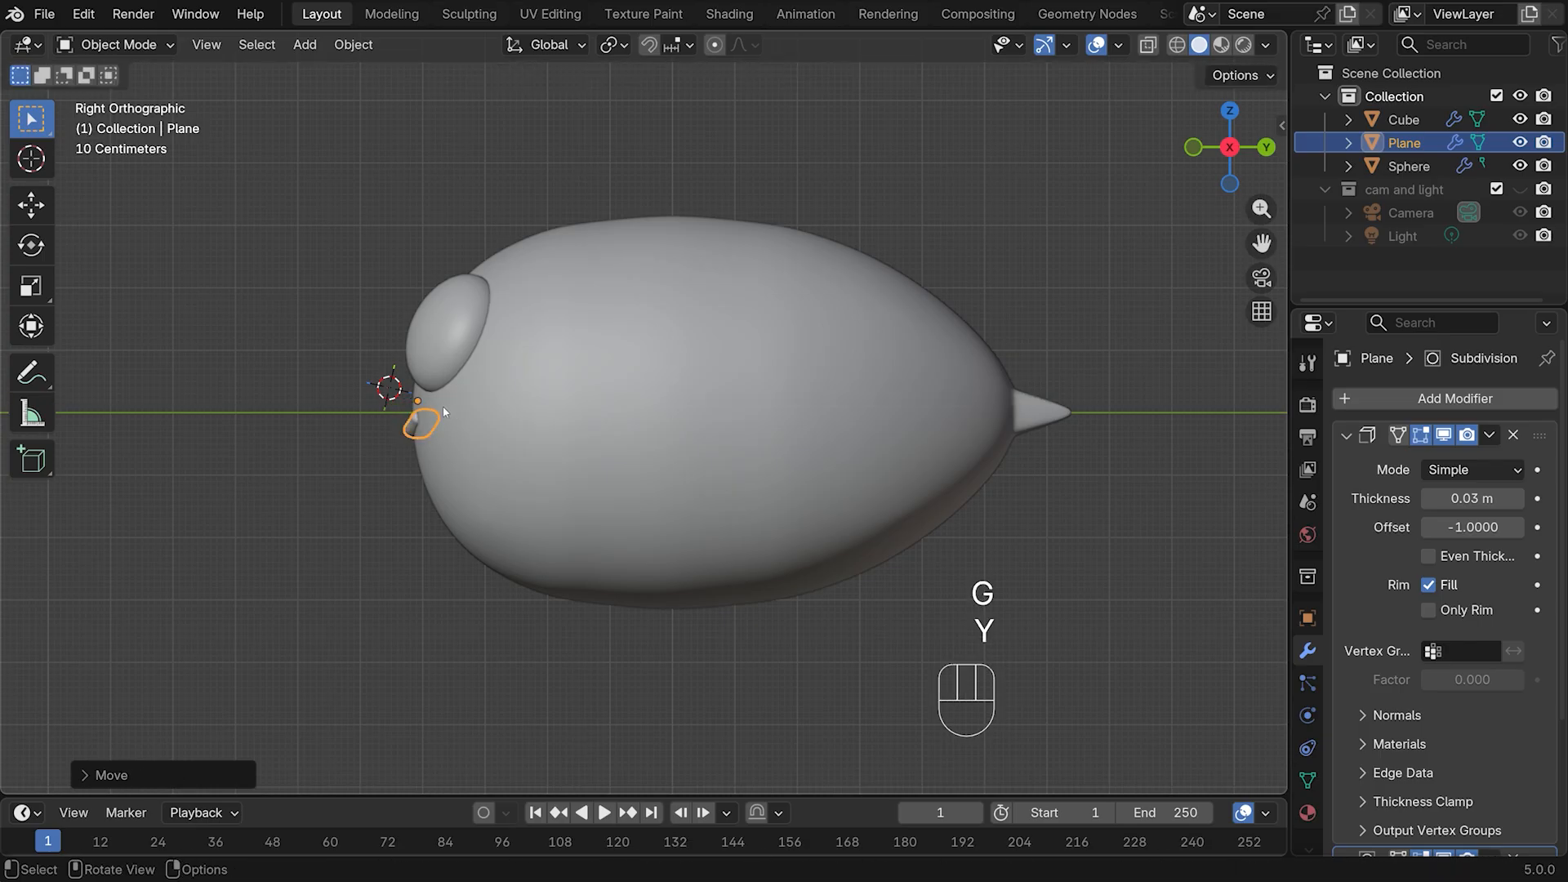
{"action": "key", "text": "r"}
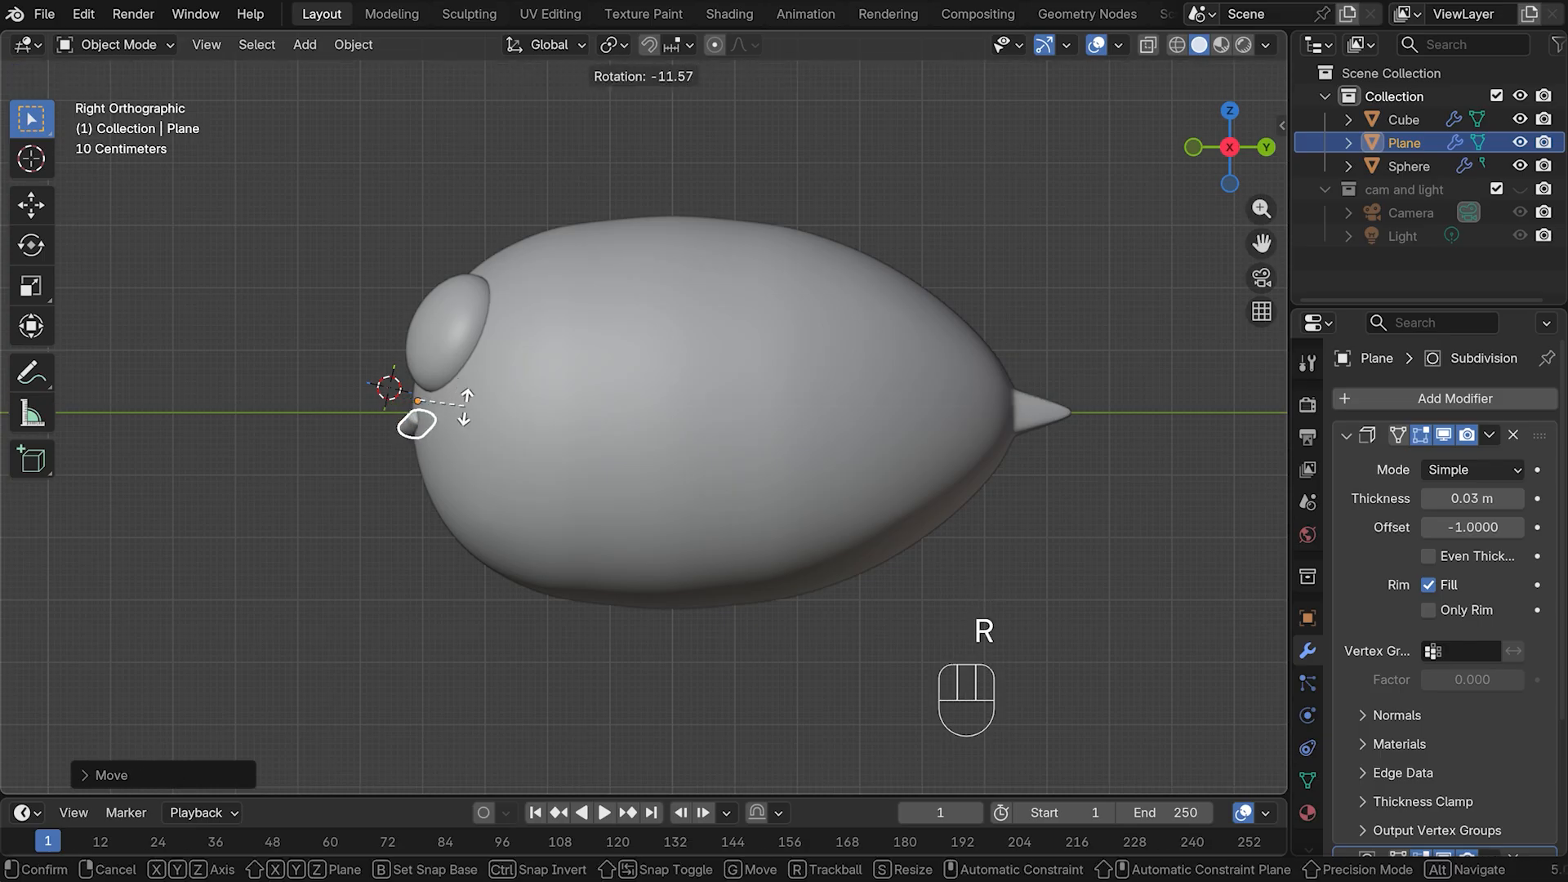
{"action": "left_click", "coordinate": [455, 415]}
{"action": "key", "text": "g"}
{"action": "key", "text": "r"}
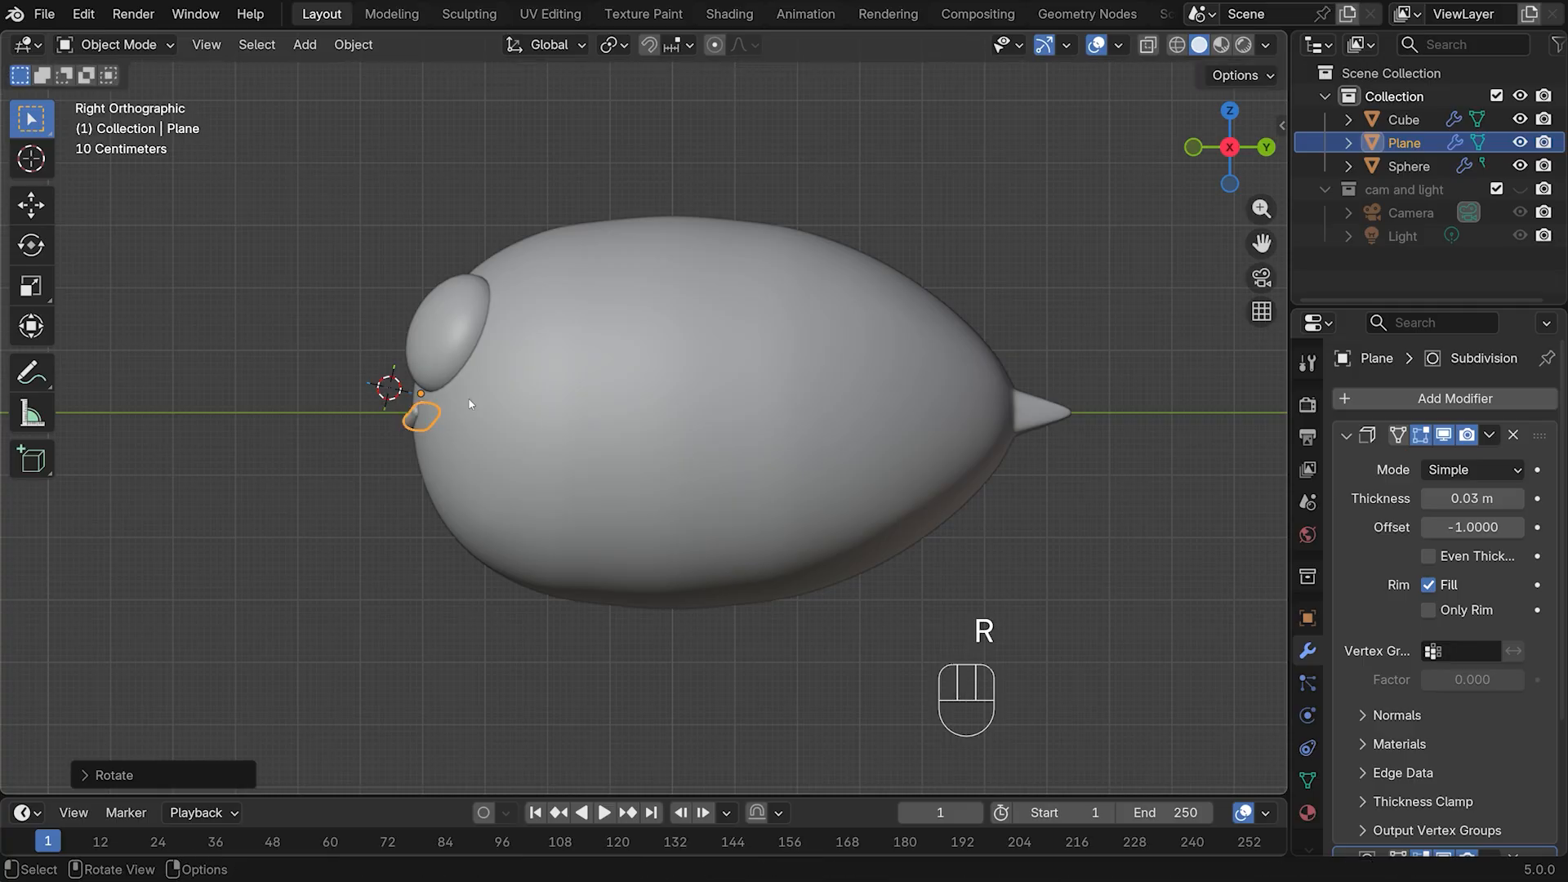
Deselect the mouth and place the 3D cursor on the lower front side of the body using front and right side views
{"action": "middle_click_drag", "start_coordinate": [459, 412], "coordinate": [848, 392]}
{"action": "left_click", "coordinate": [967, 412]}
{"action": "key", "text": "KP_1"}
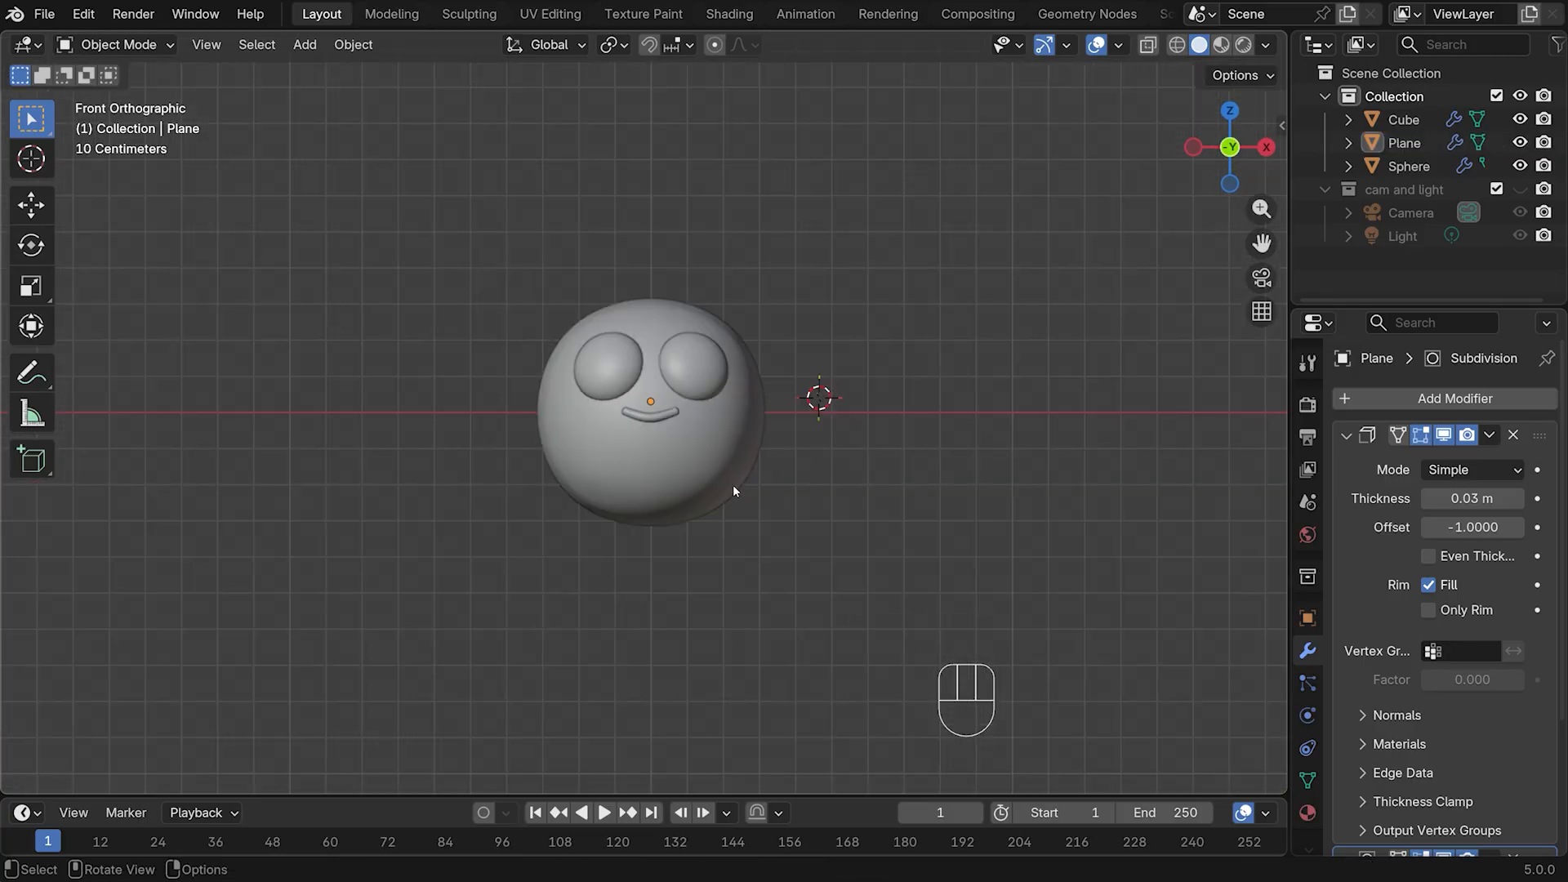
{"action": "right_click", "coordinate": [733, 484], "text": "shift"}
{"action": "key", "text": "KP_3"}
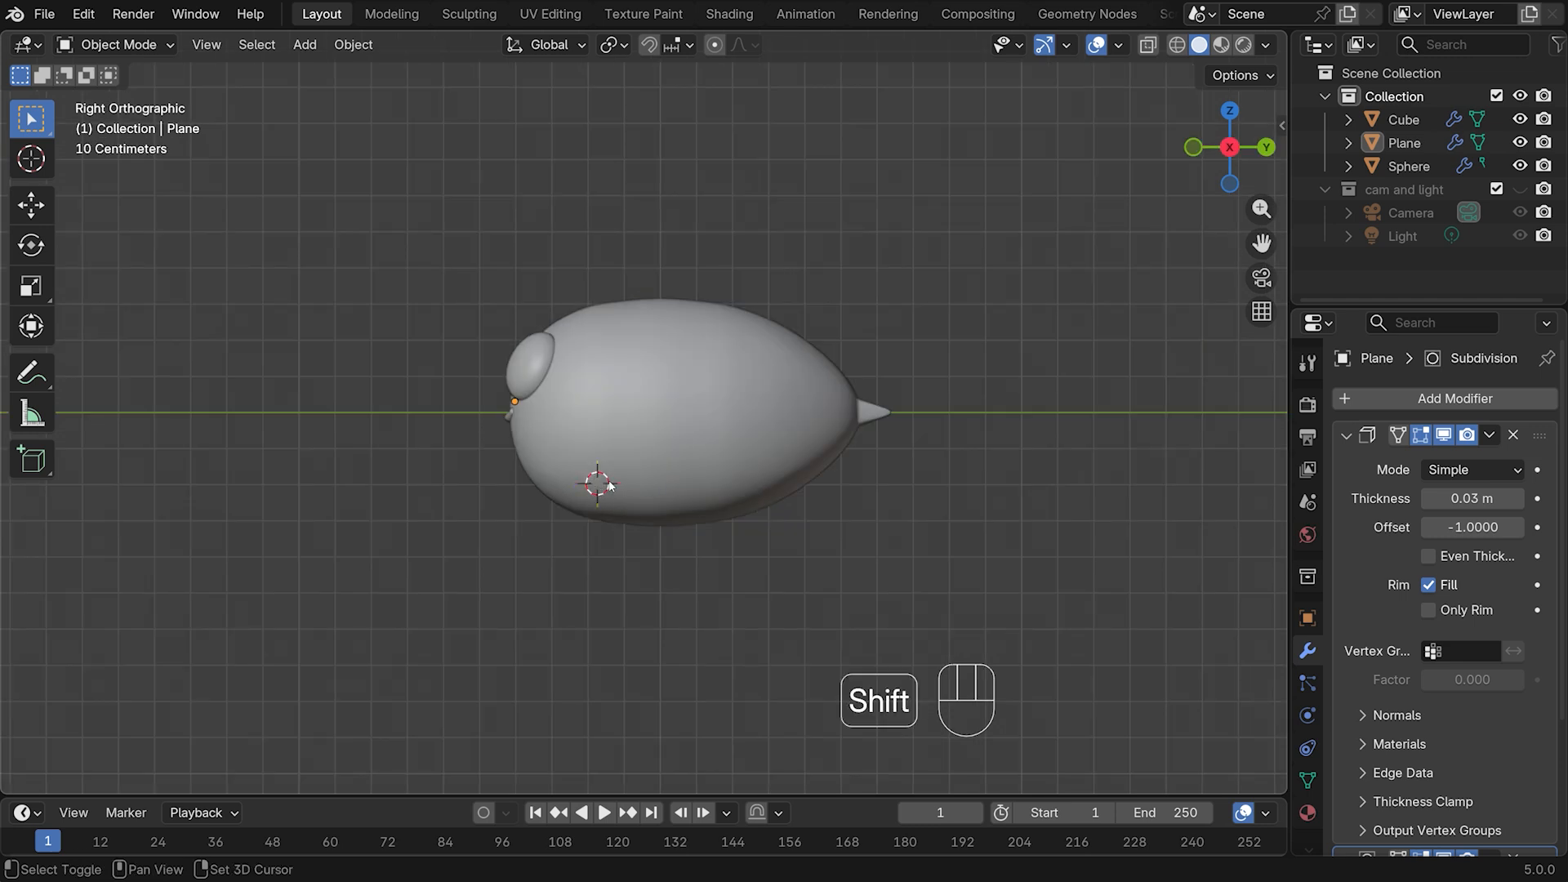
Add a cylinder mesh with 12 vertices at the 3D cursor
{"action": "key", "text": "shift+a"}
{"action": "mouse_move", "coordinate": [598, 412]}
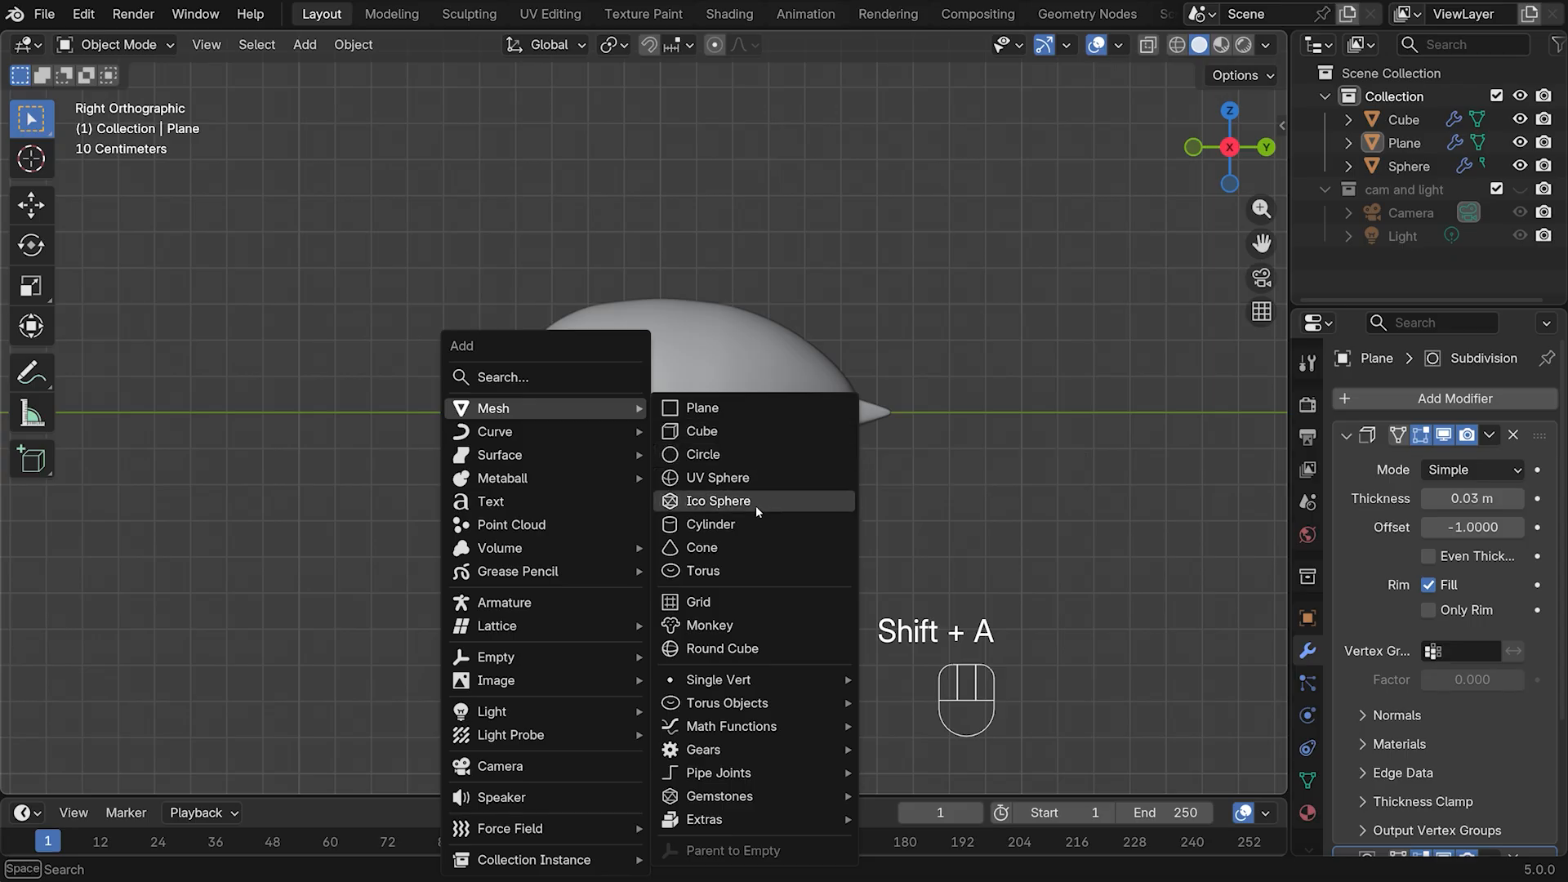
{"action": "left_click", "coordinate": [738, 529]}
{"action": "left_click", "coordinate": [115, 773]}
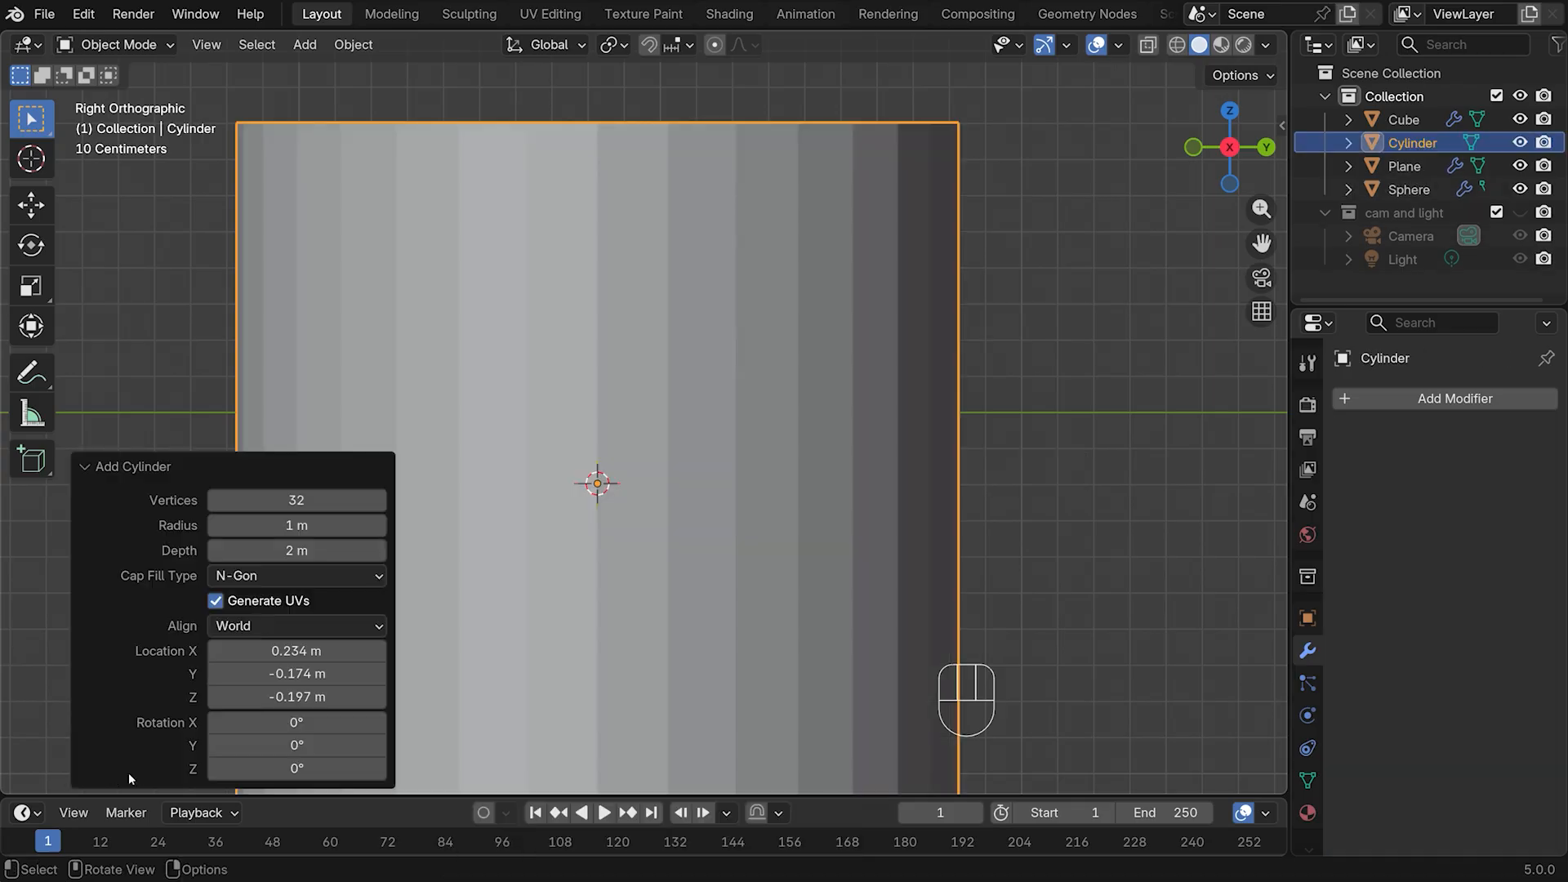
{"action": "left_click", "coordinate": [295, 500]}
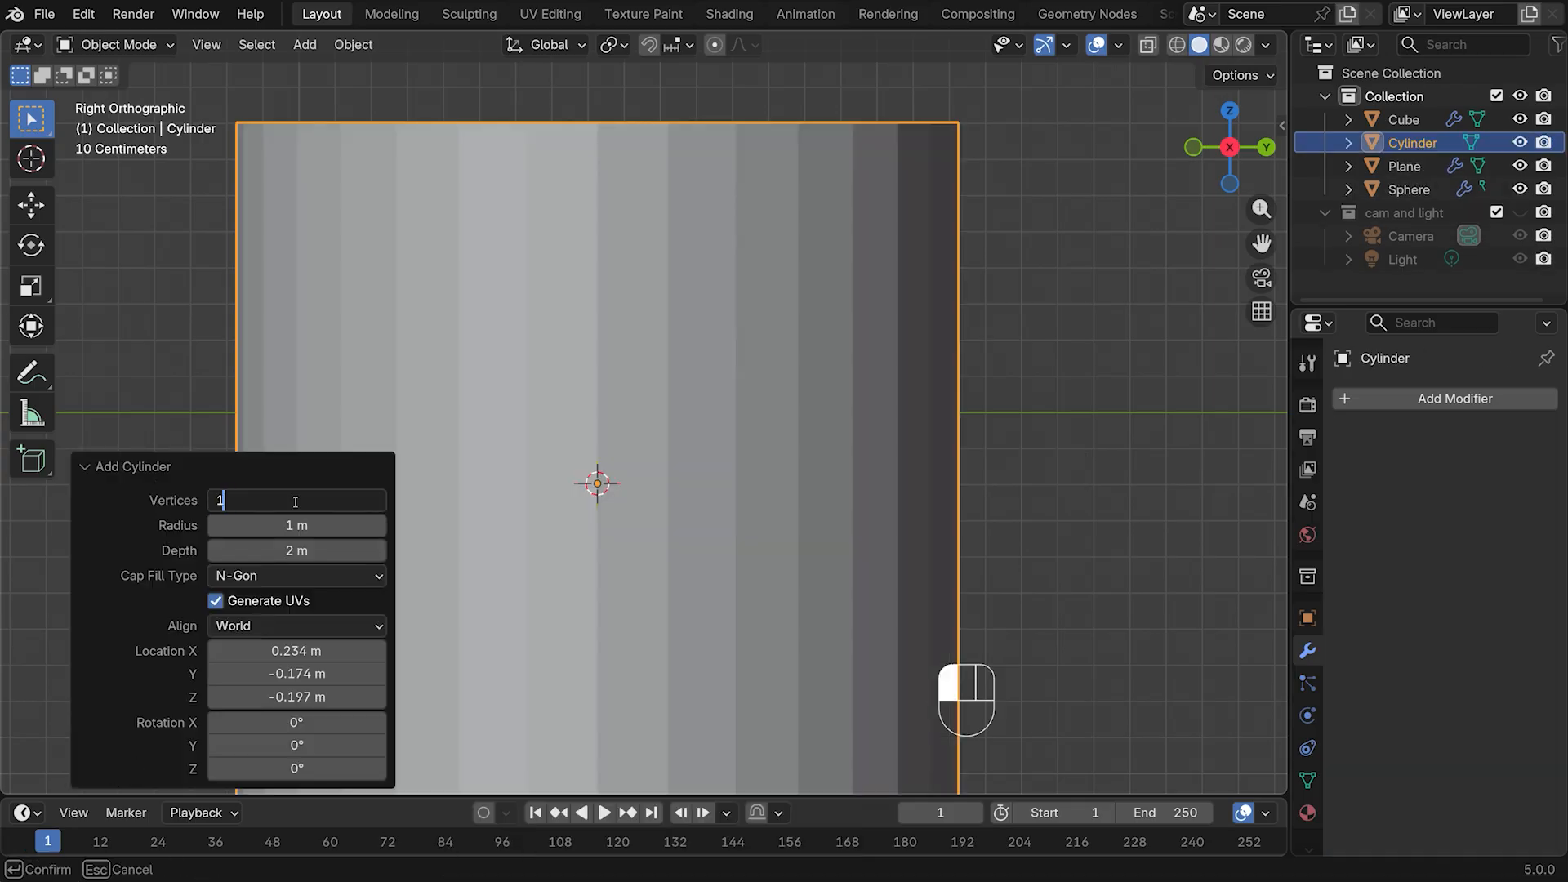
{"action": "key", "text": "Return"}
Scale the new cylinder down to about 0.032 and apply its scale
{"action": "key", "text": "s"}
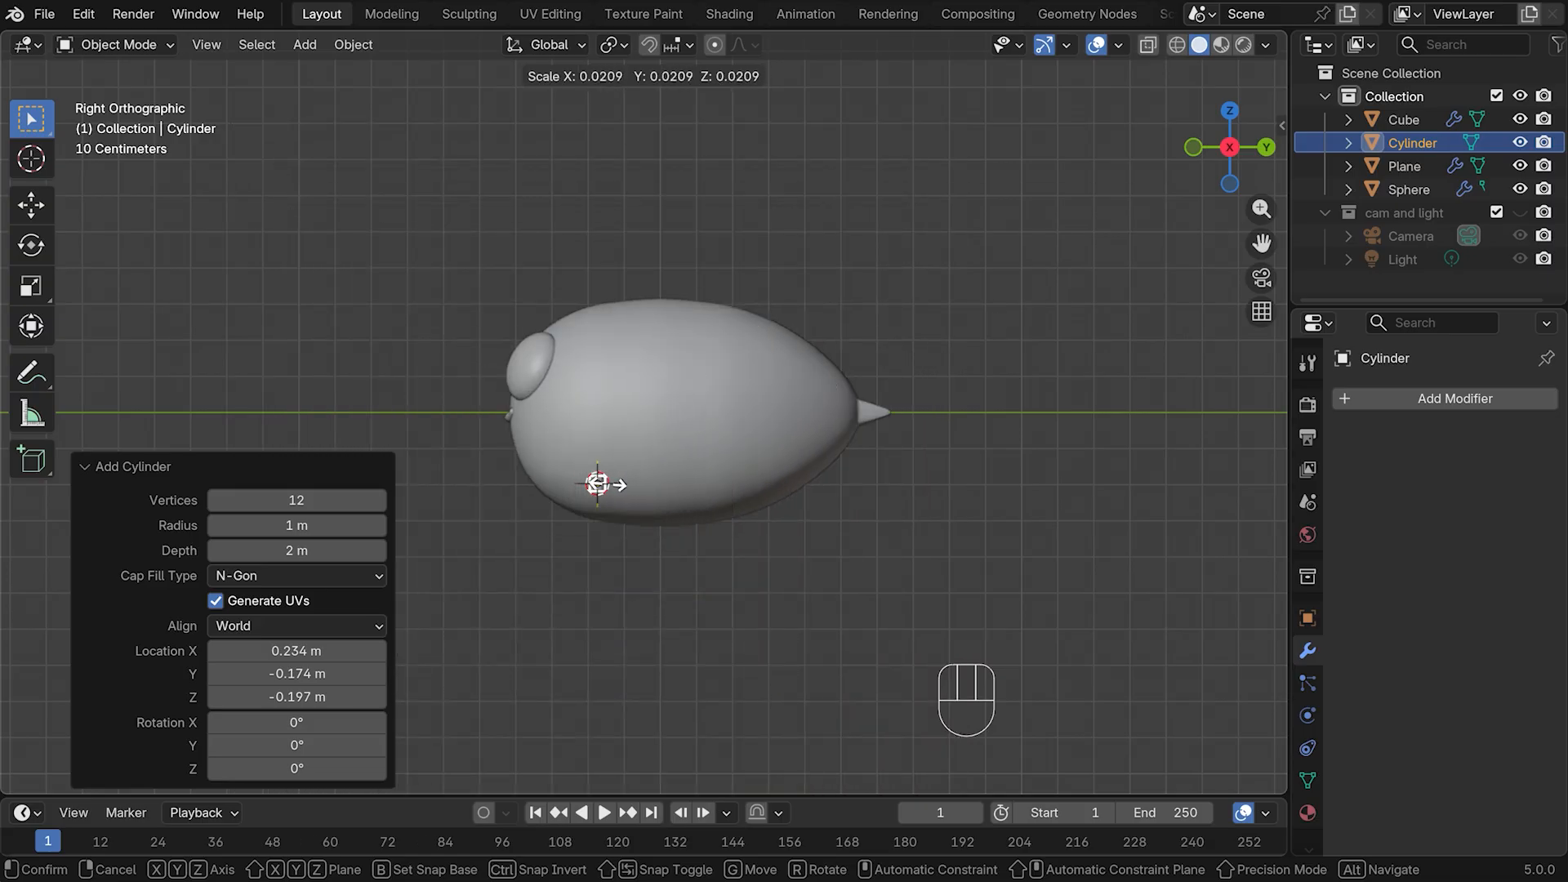
{"action": "left_click", "coordinate": [597, 482]}
{"action": "key", "text": "KP_1"}
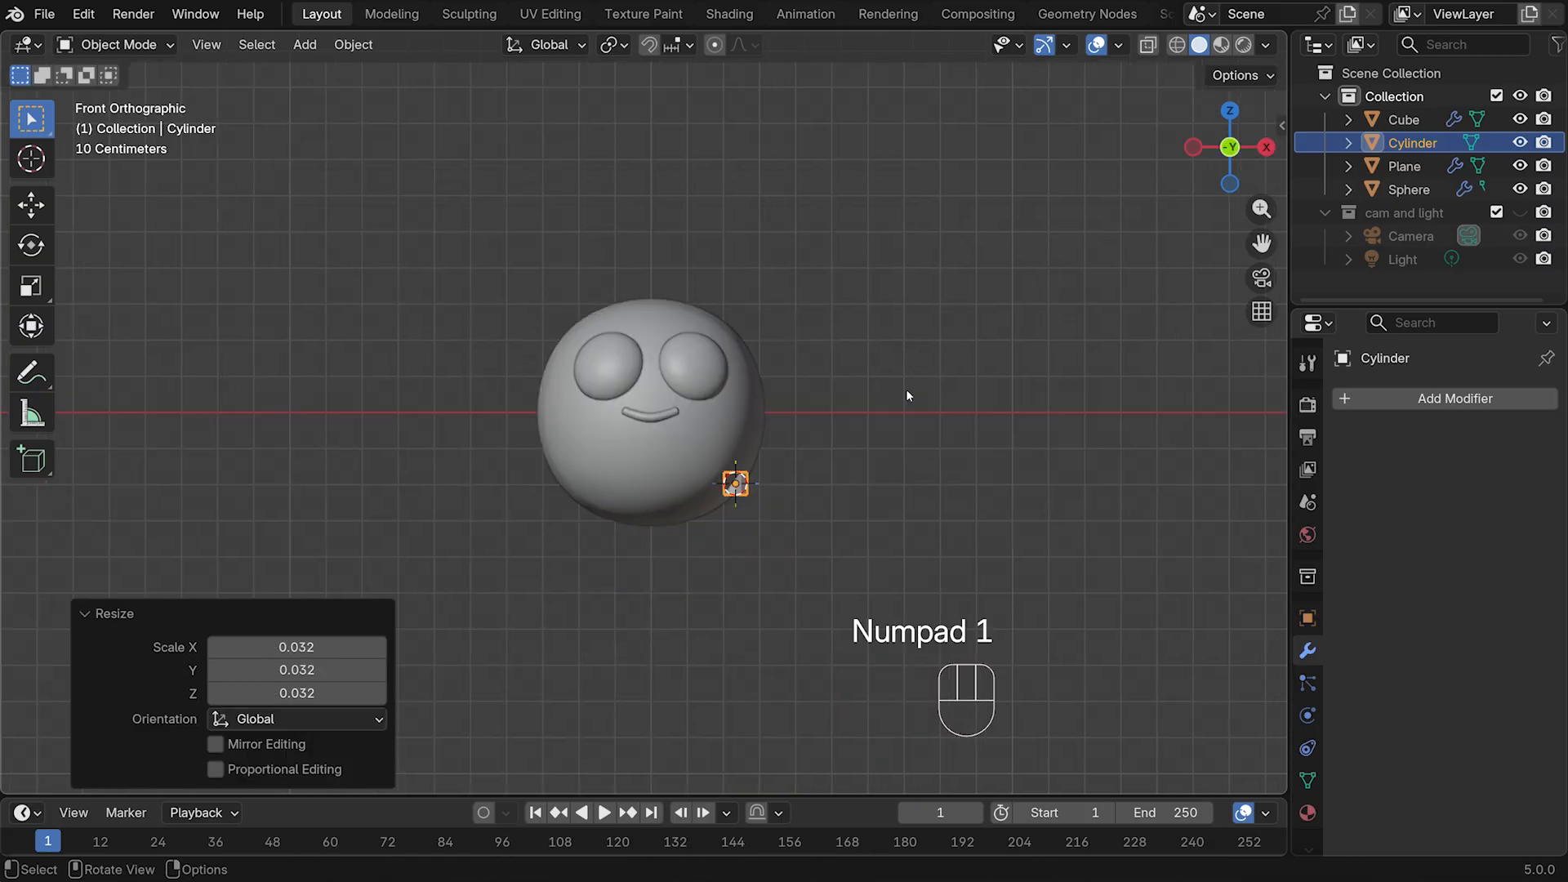
{"action": "key", "text": "ctrl+a"}
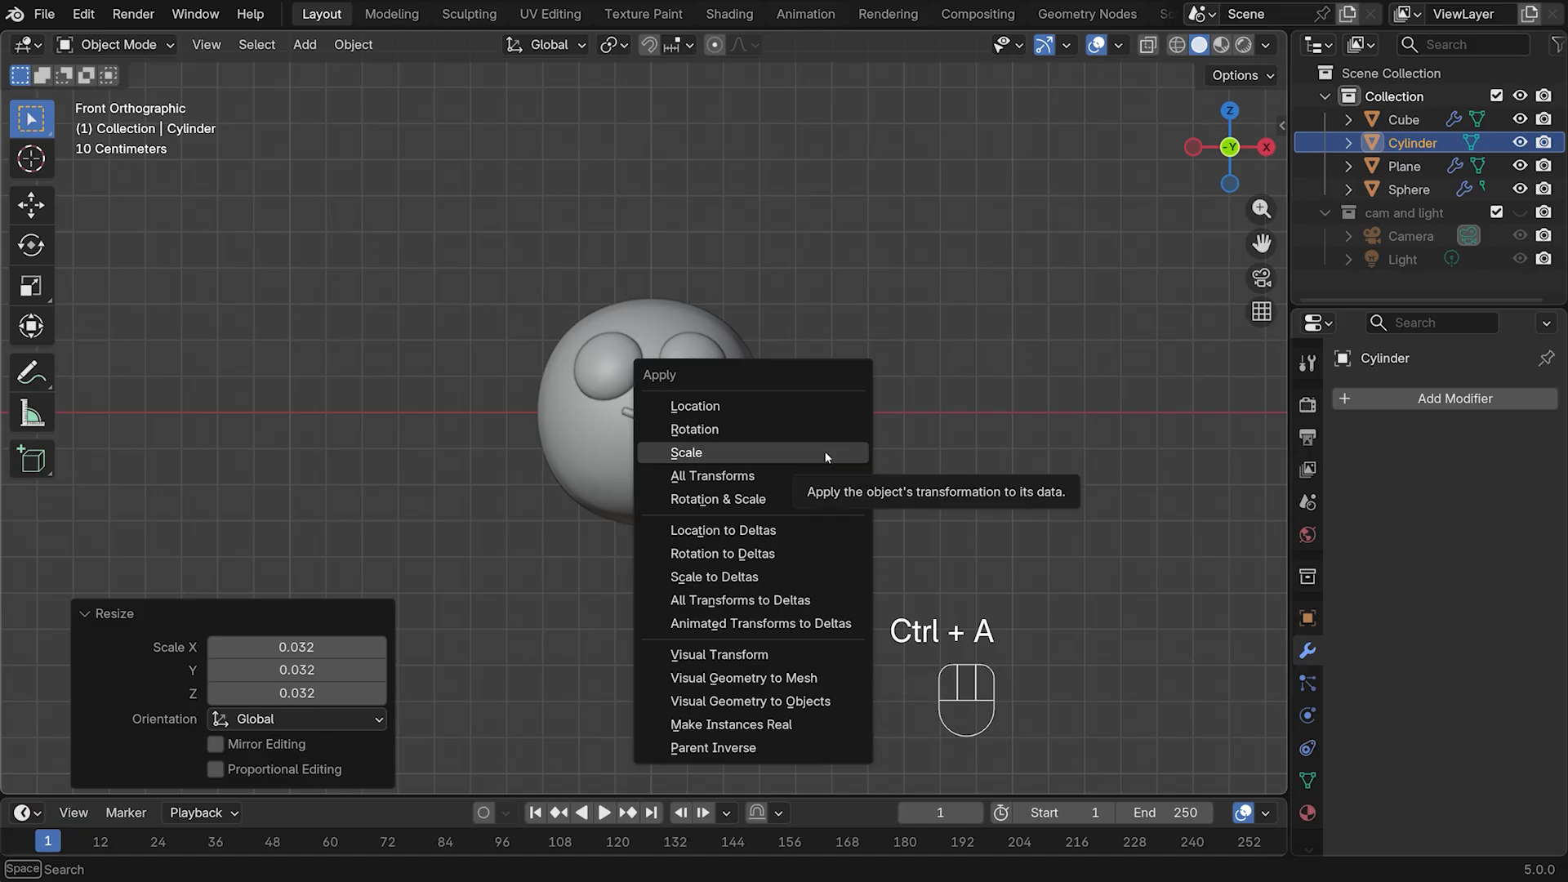
{"action": "left_click", "coordinate": [826, 452]}
In Edit Mode, select the cylinder's bottom face and extrude it downward in front view to lengthen the limb
{"action": "key", "text": "Tab"}
{"action": "scroll", "coordinate": [904, 440], "scroll_direction": "up", "scroll_amount": 3}
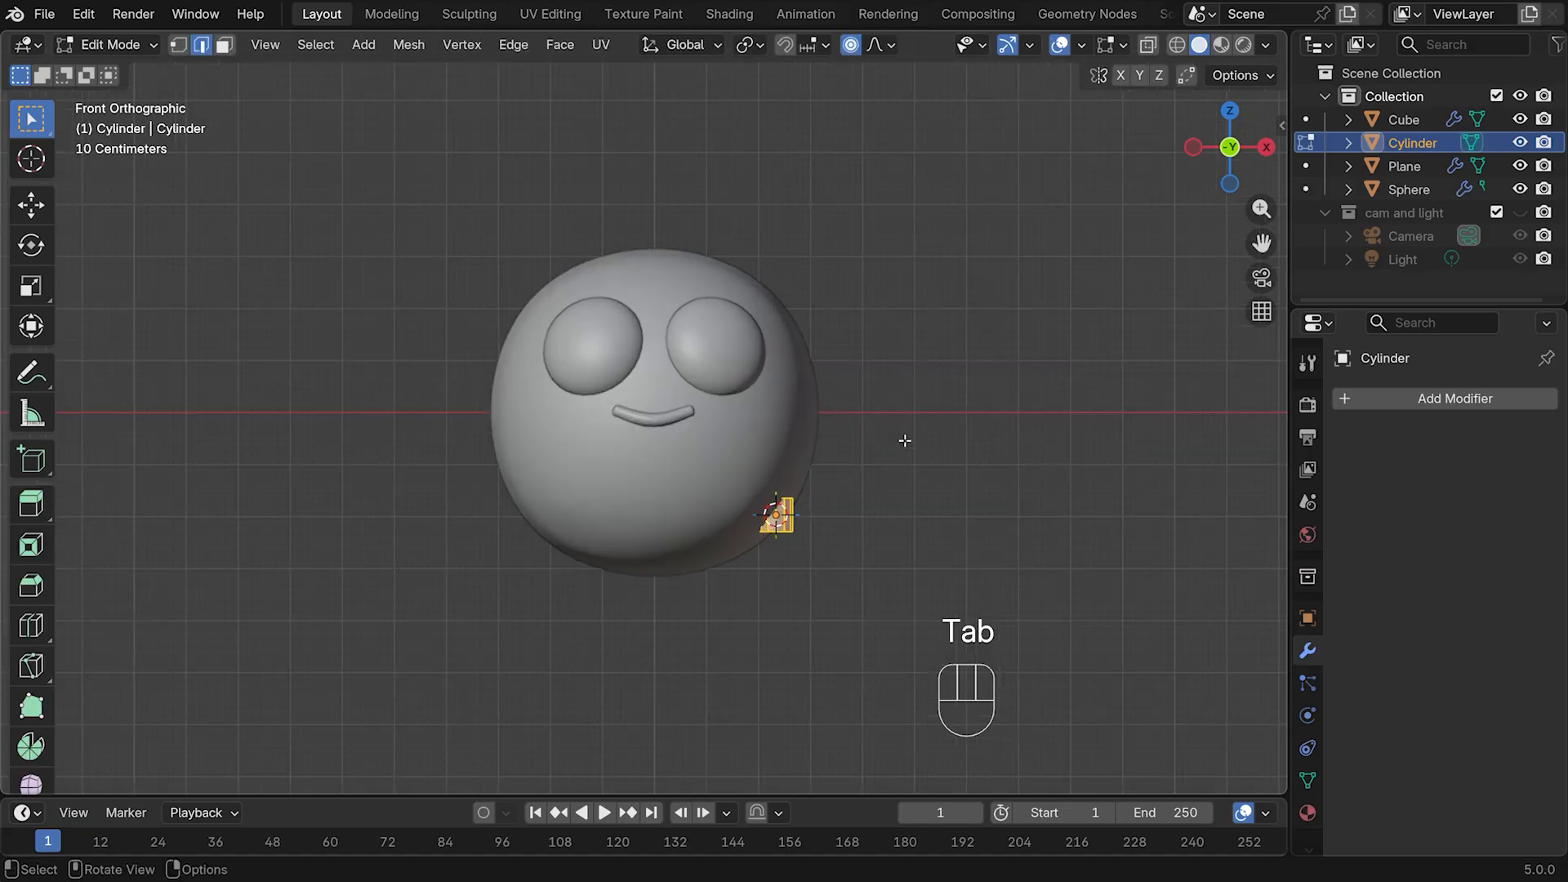
{"action": "middle_click_drag", "start_coordinate": [1049, 495], "coordinate": [969, 454]}
{"action": "key", "text": "3"}
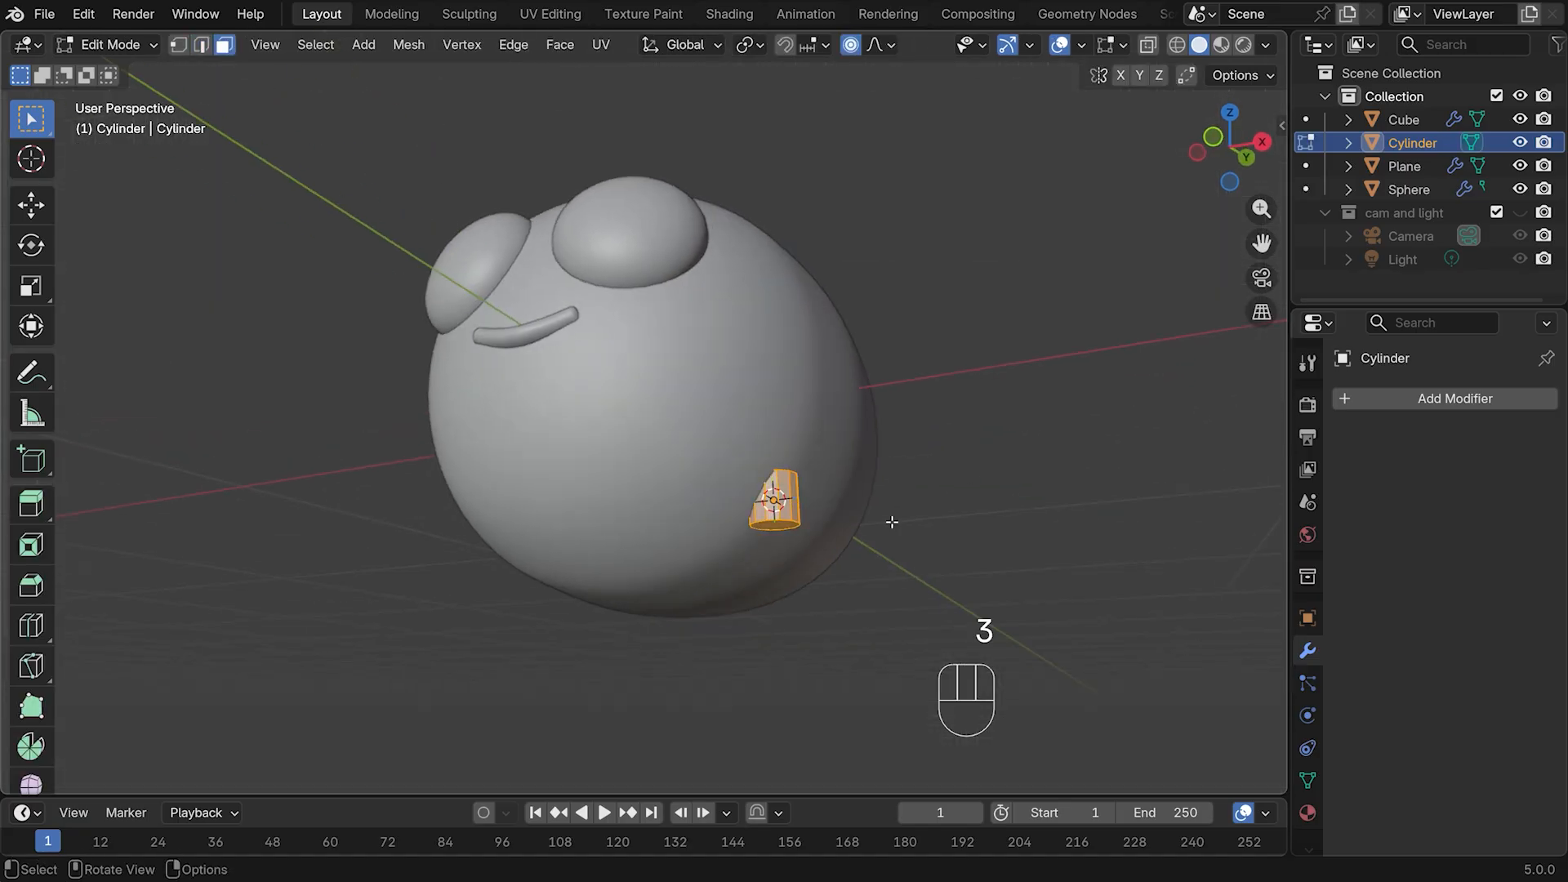
{"action": "left_click", "coordinate": [773, 526]}
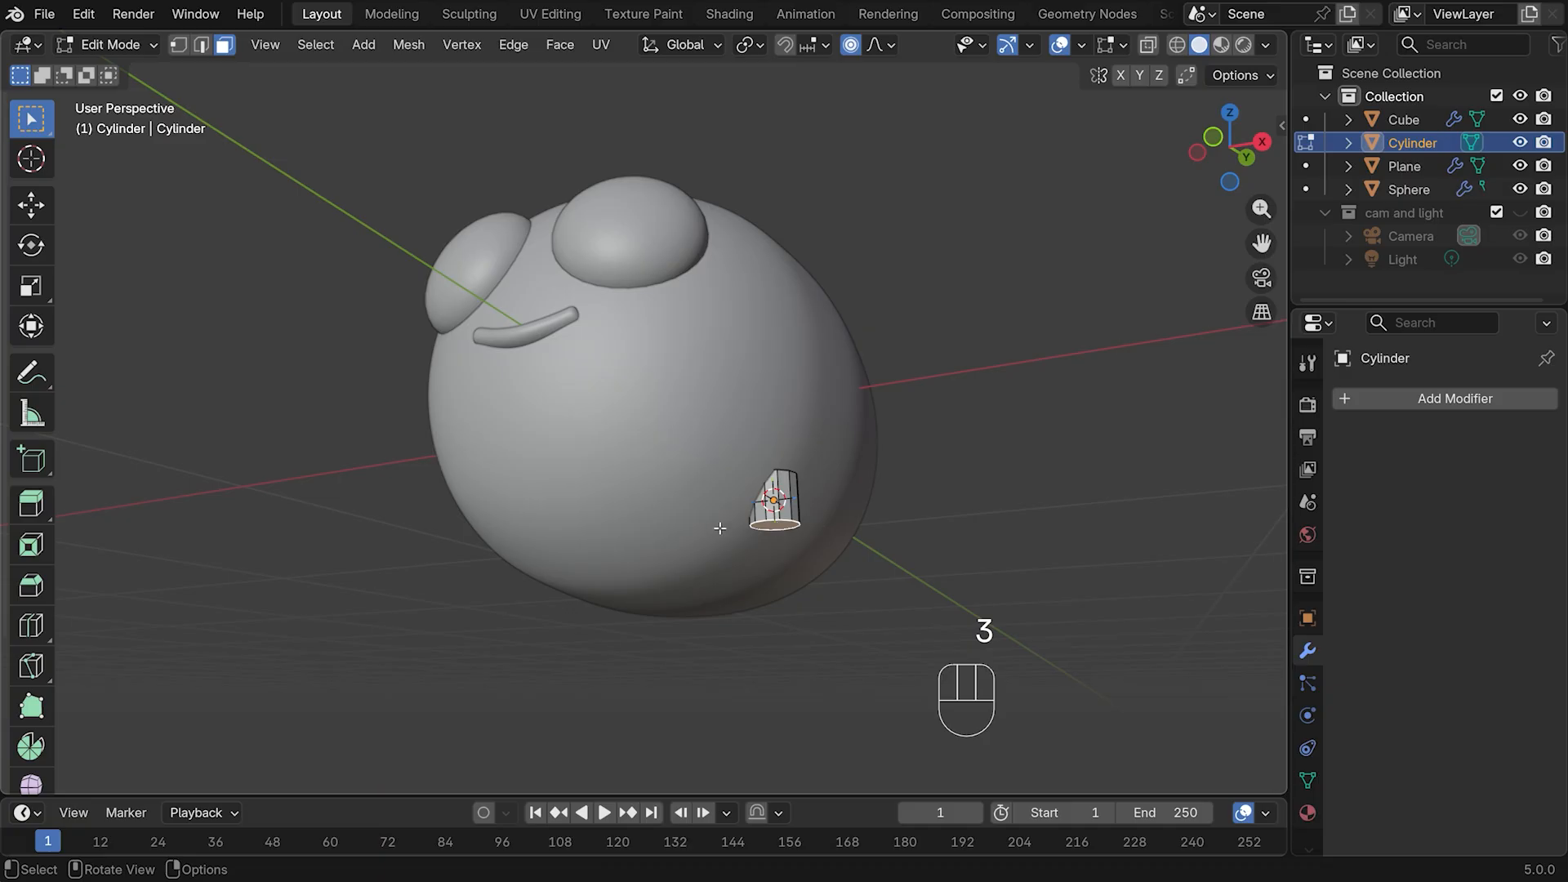
{"action": "key", "text": "KP_1"}
{"action": "key", "text": "e"}
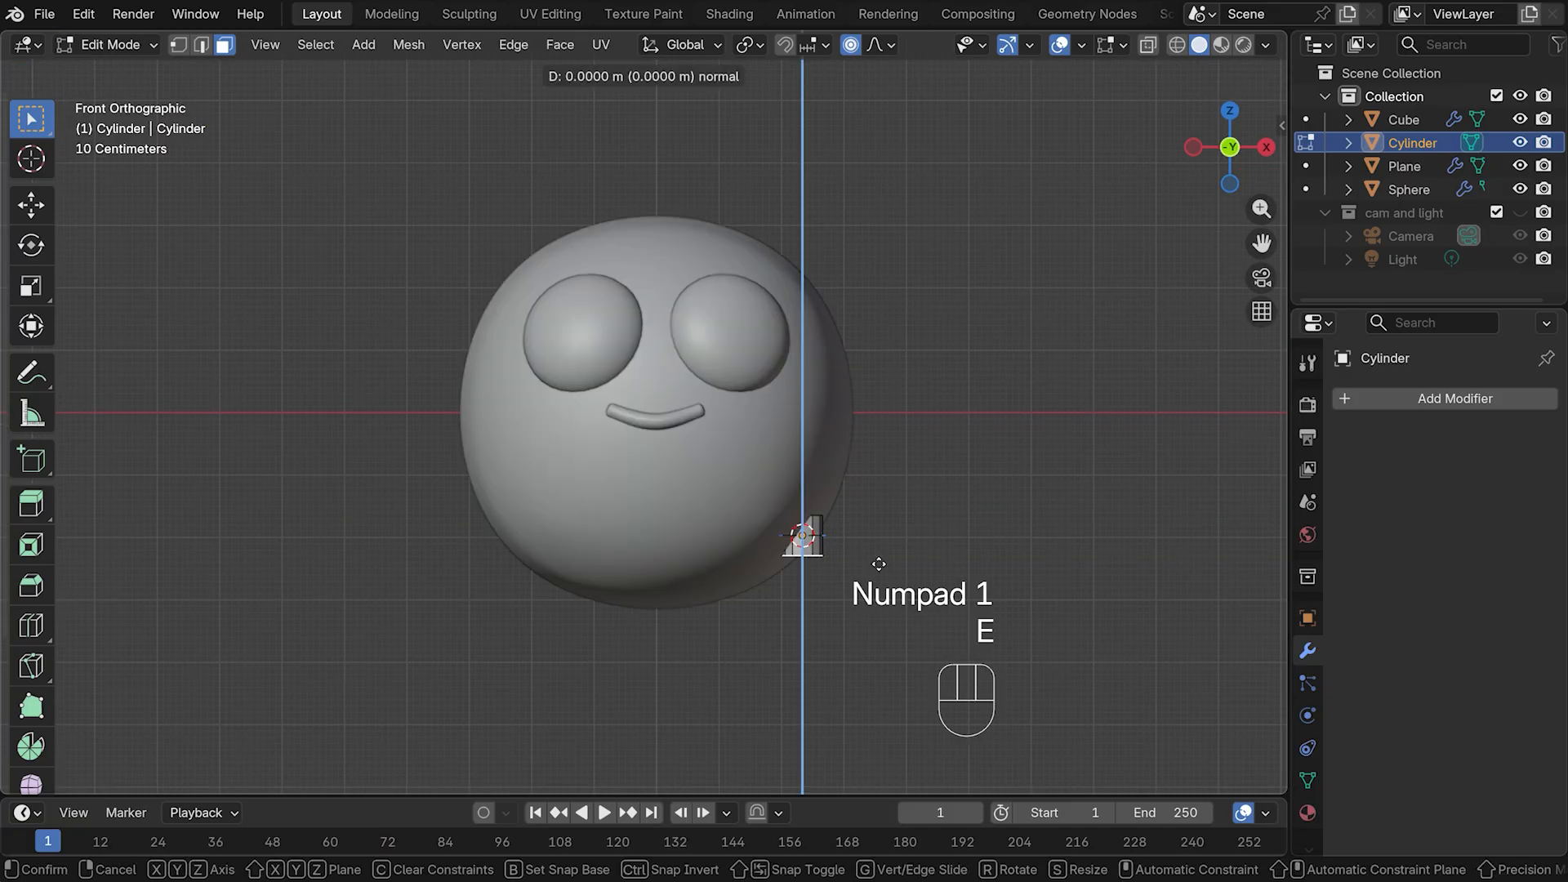
{"action": "left_click", "coordinate": [876, 611]}
Rotate the extruded end face about -32.3°, scale it to 0.678 and shift it about 0.03 m inward along X
{"action": "key", "text": "r"}
{"action": "left_click", "coordinate": [885, 625]}
{"action": "key", "text": "s"}
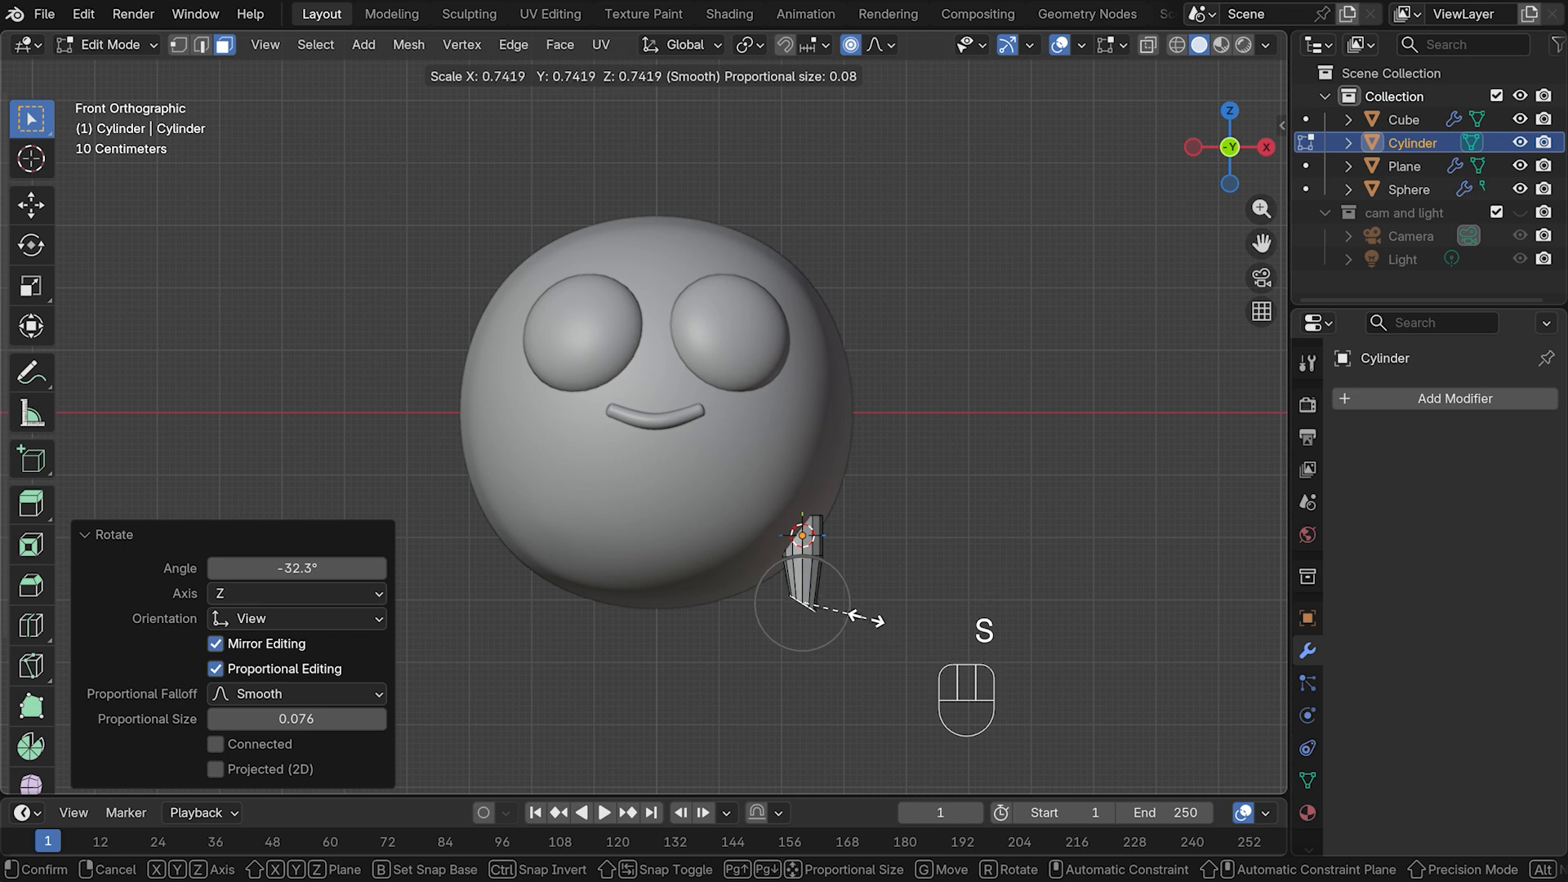
{"action": "left_click", "coordinate": [871, 618]}
{"action": "key", "text": "g"}
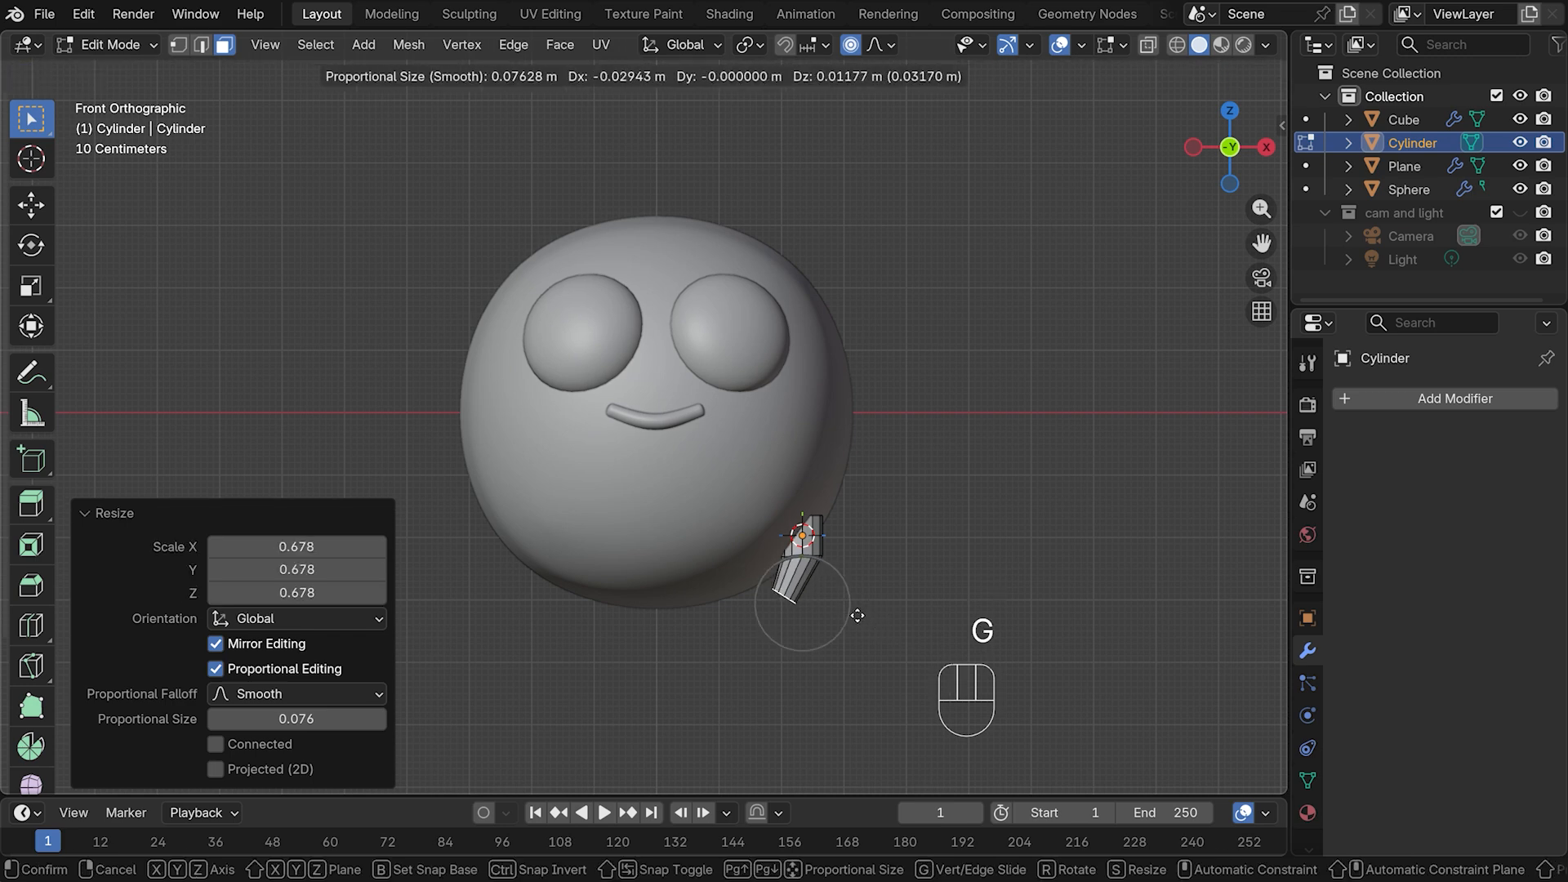
{"action": "left_click", "coordinate": [829, 616]}
Extrude the end face about 0.05 m, rotate it -43.5°, and scale it to 0.736 with proportional editing turned off
{"action": "key", "text": "e"}
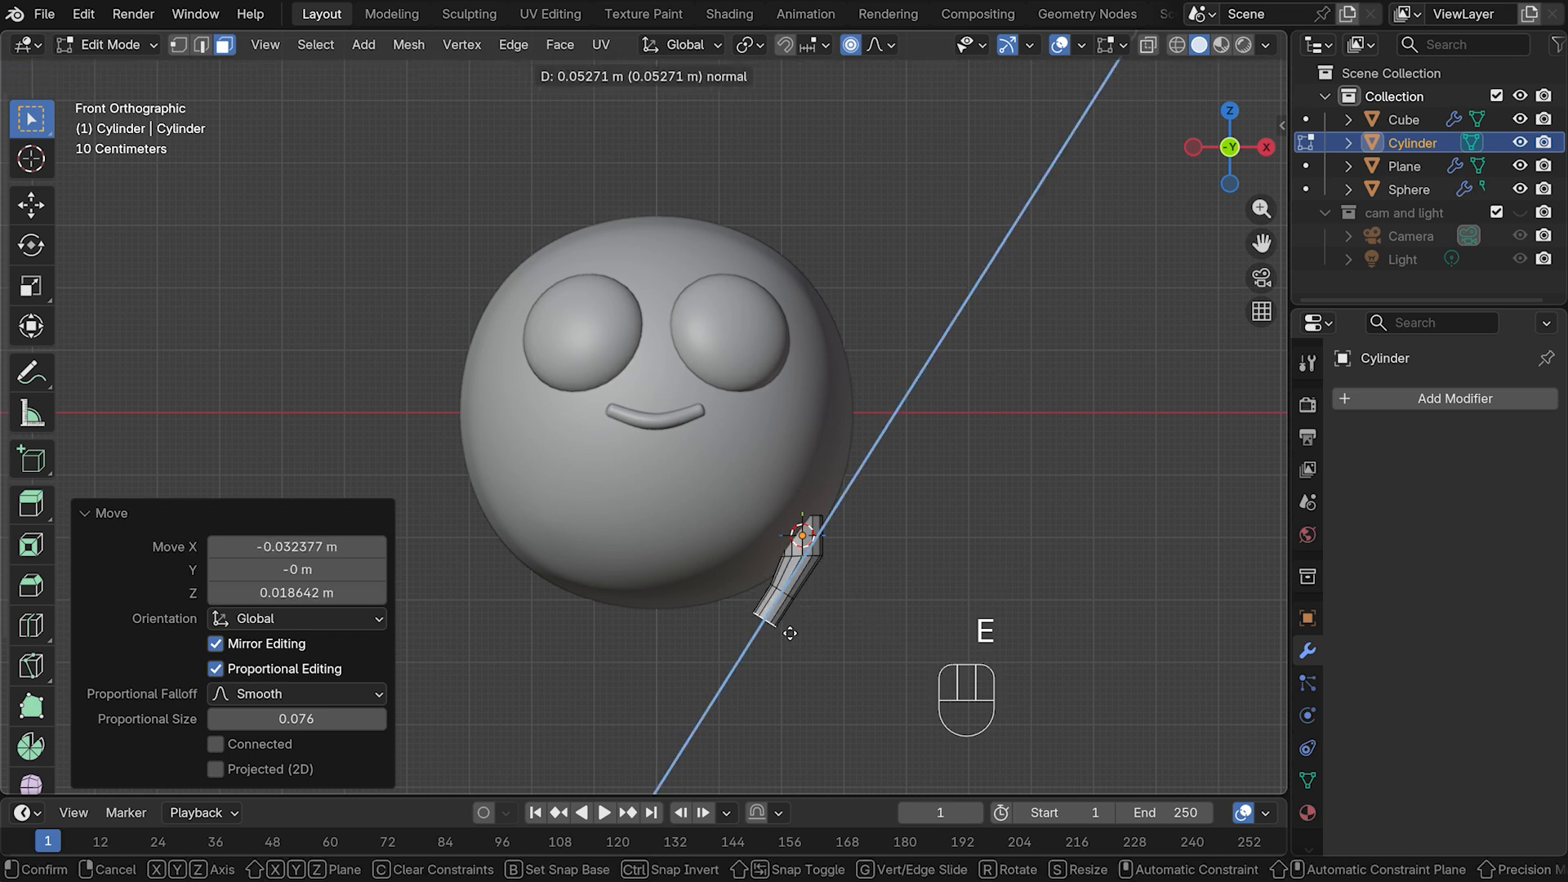
{"action": "left_click", "coordinate": [796, 629]}
{"action": "key", "text": "r"}
{"action": "left_click", "coordinate": [766, 648]}
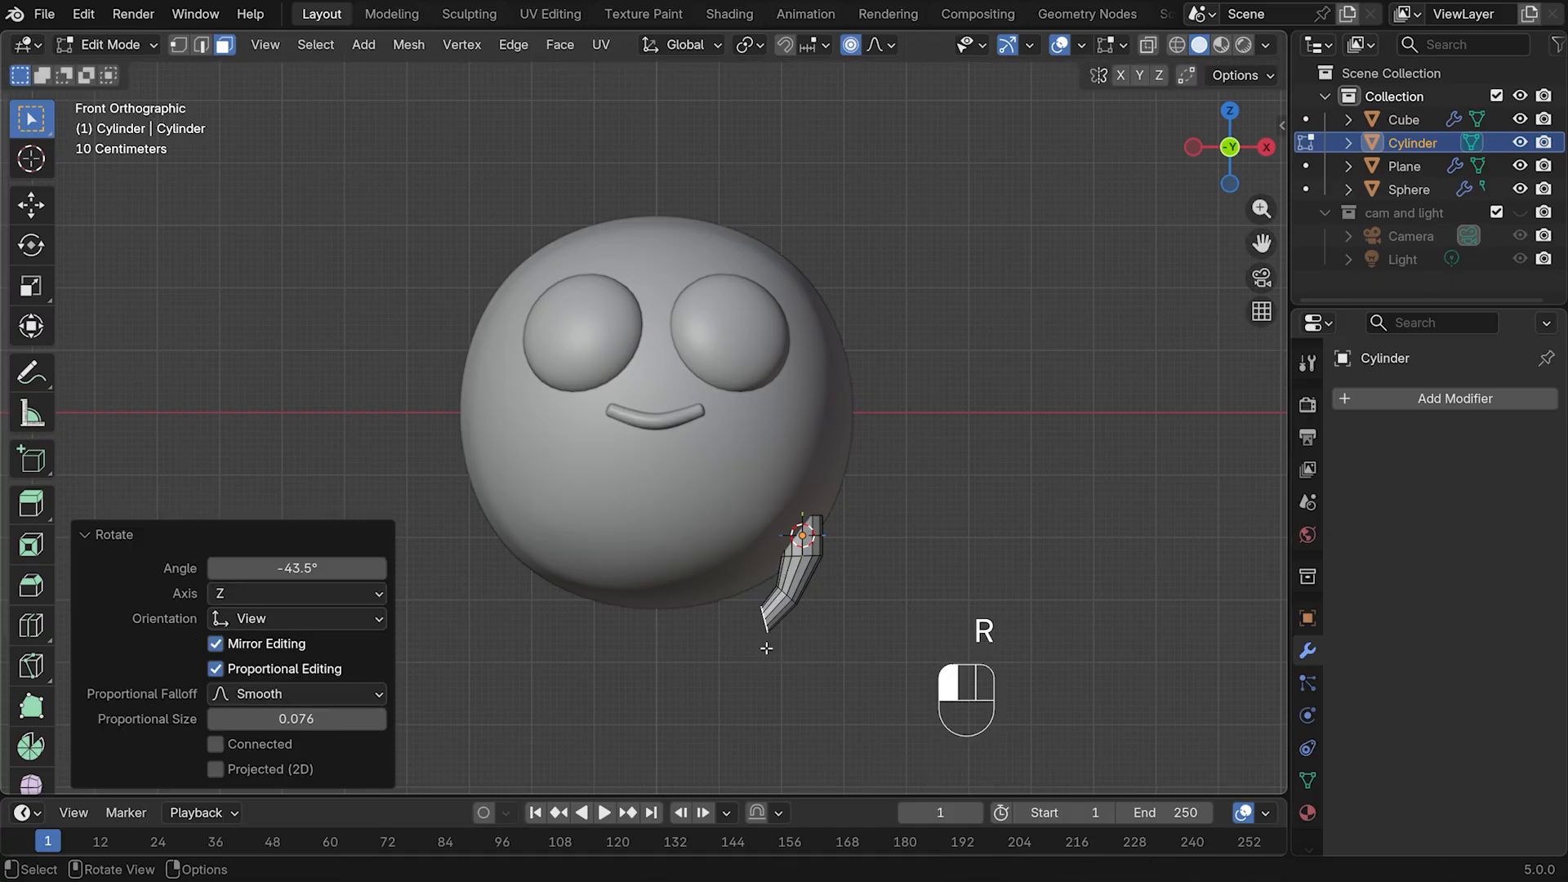
{"action": "left_click", "coordinate": [850, 46]}
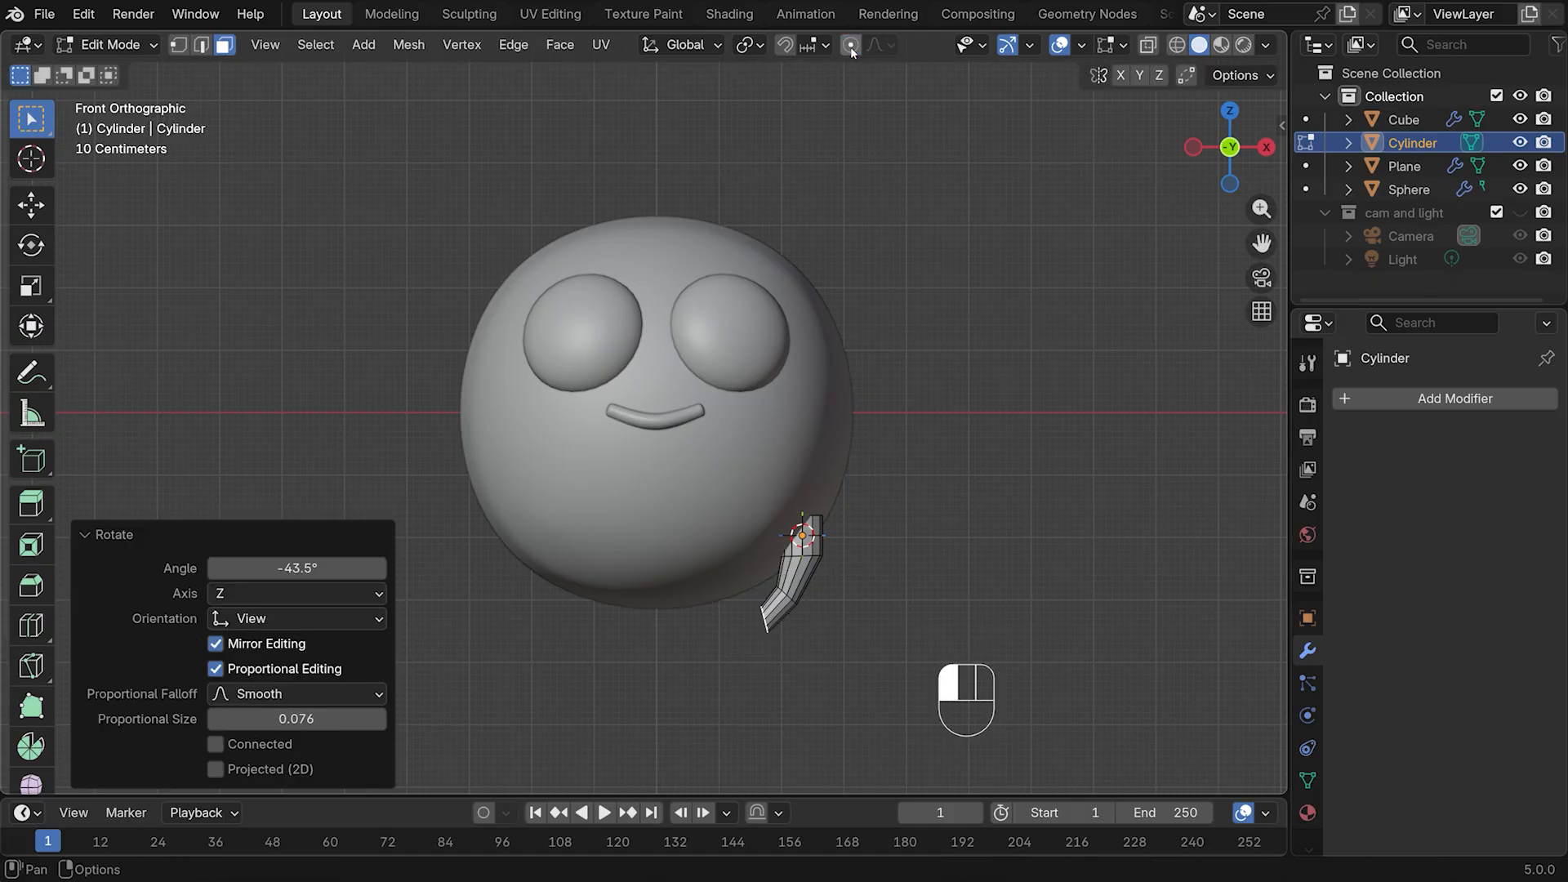
{"action": "key", "text": "s"}
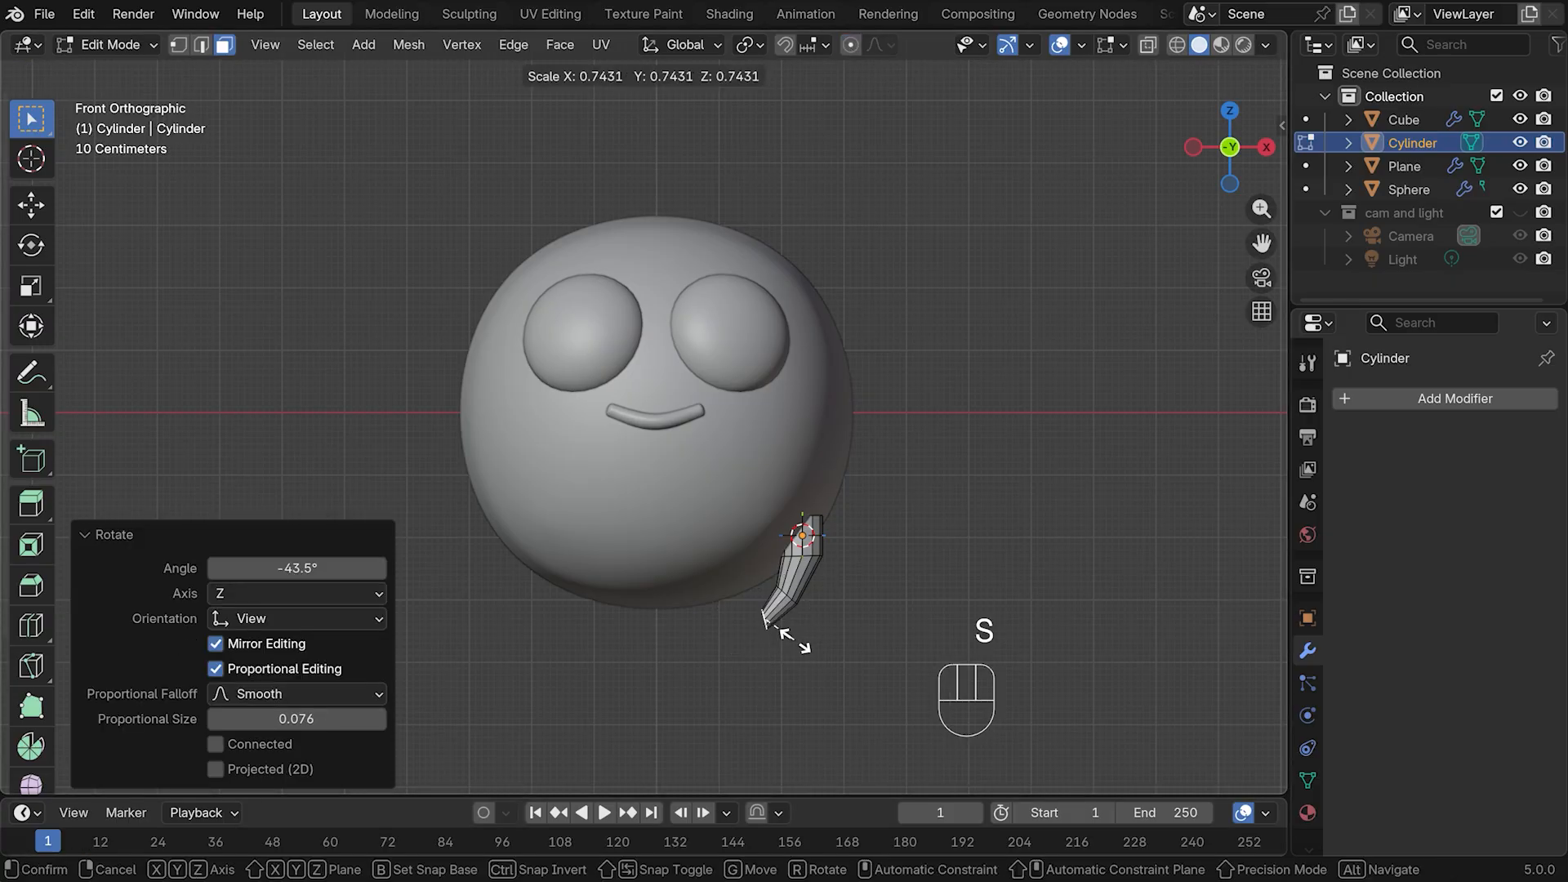
{"action": "left_click", "coordinate": [783, 650]}
Extrude the limb's tip about 0.045 m, taper it to a scale of 0.4 and return to Object Mode
{"action": "key", "text": "e"}
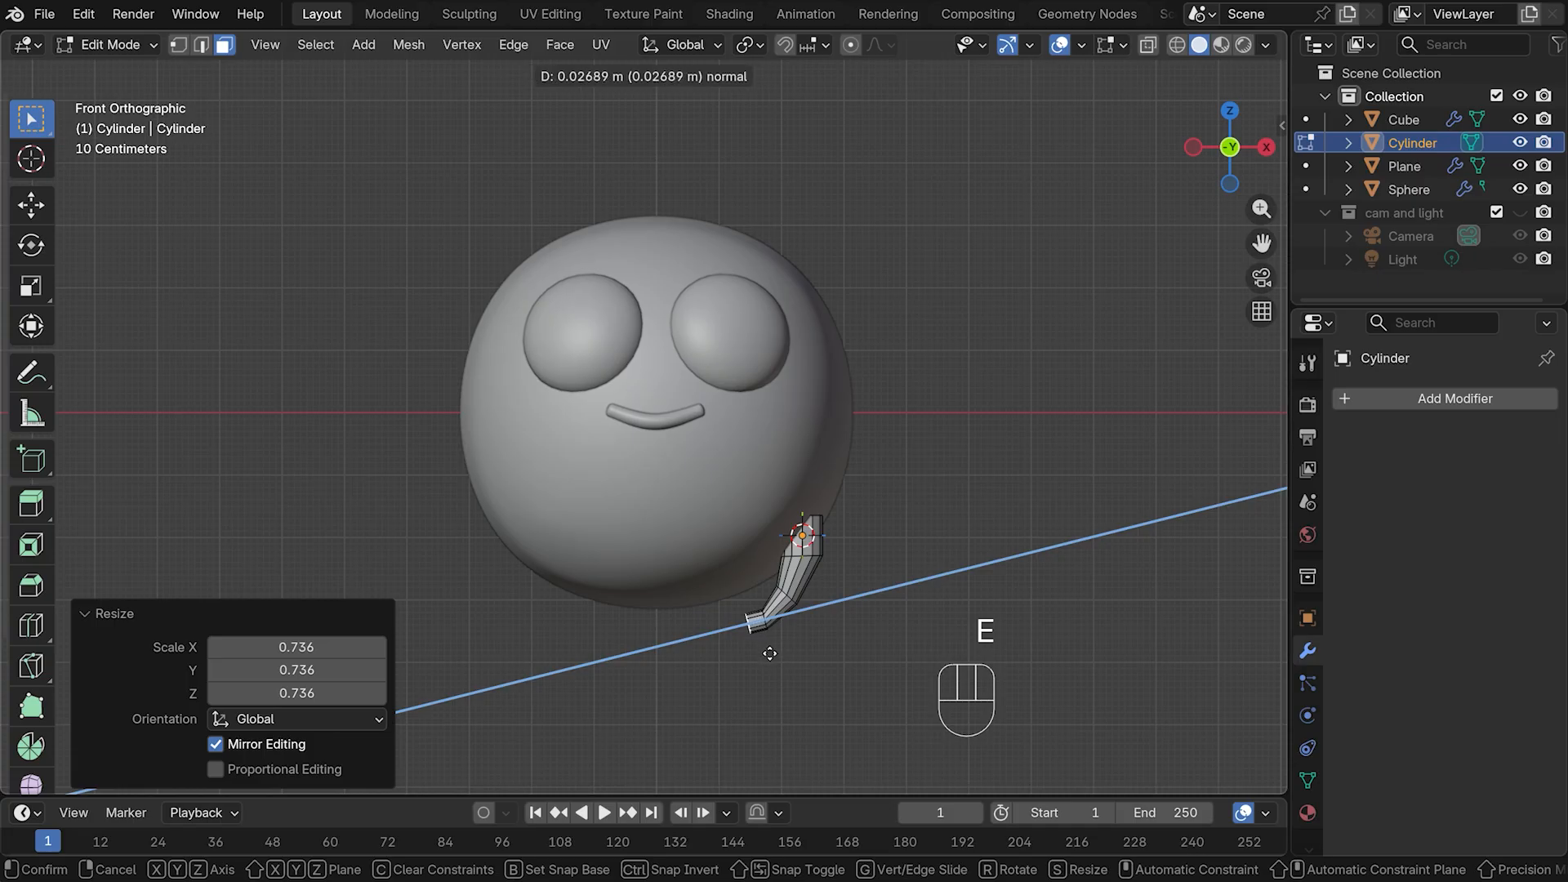
{"action": "left_click", "coordinate": [765, 651]}
{"action": "key", "text": "s"}
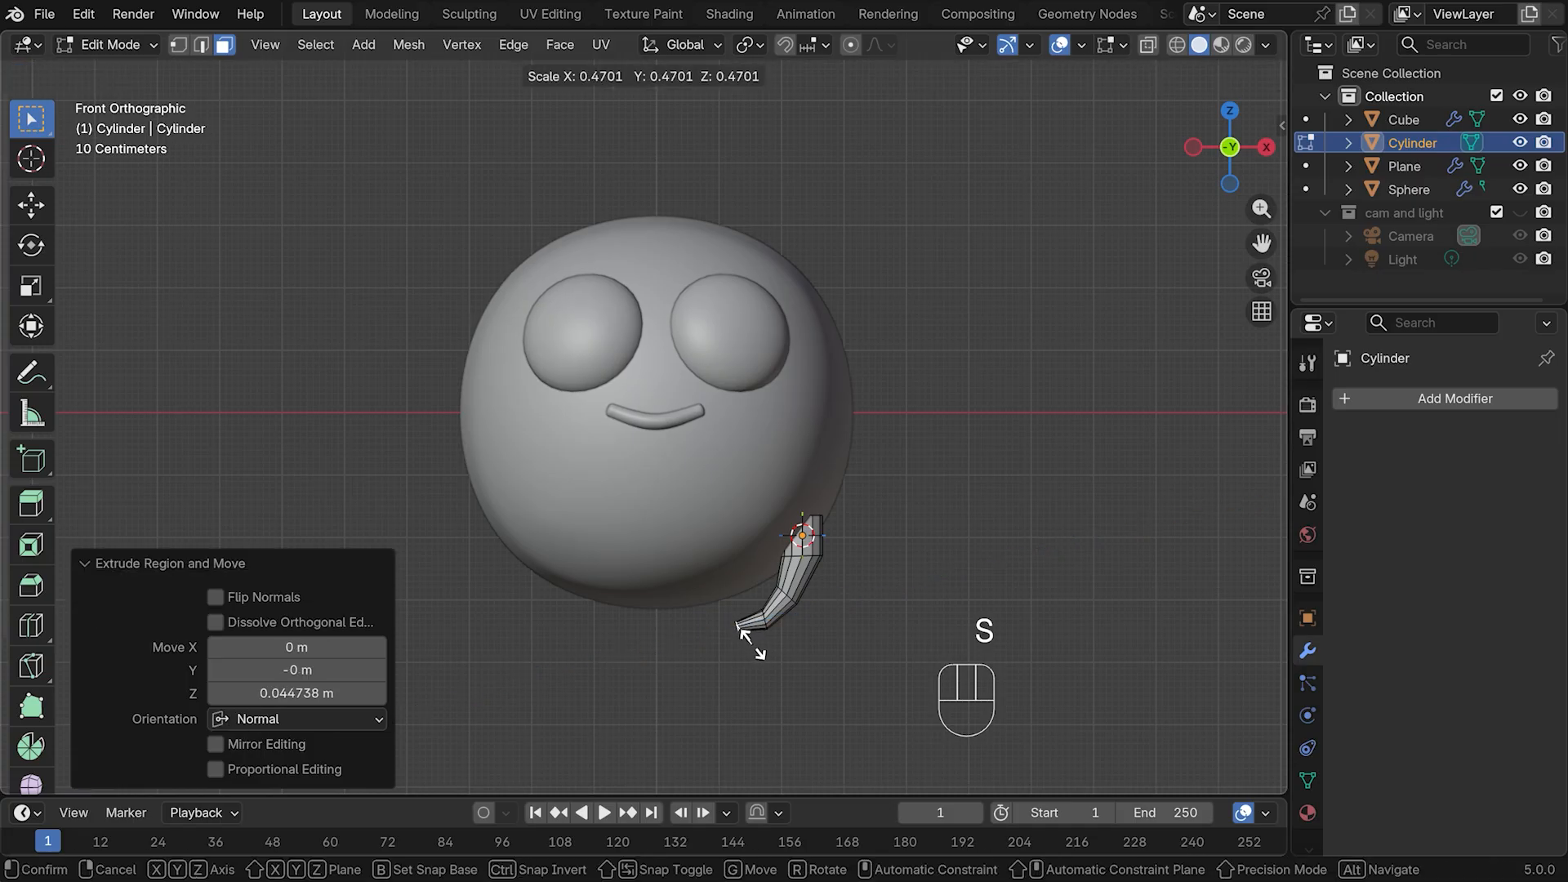
{"action": "left_click", "coordinate": [747, 641]}
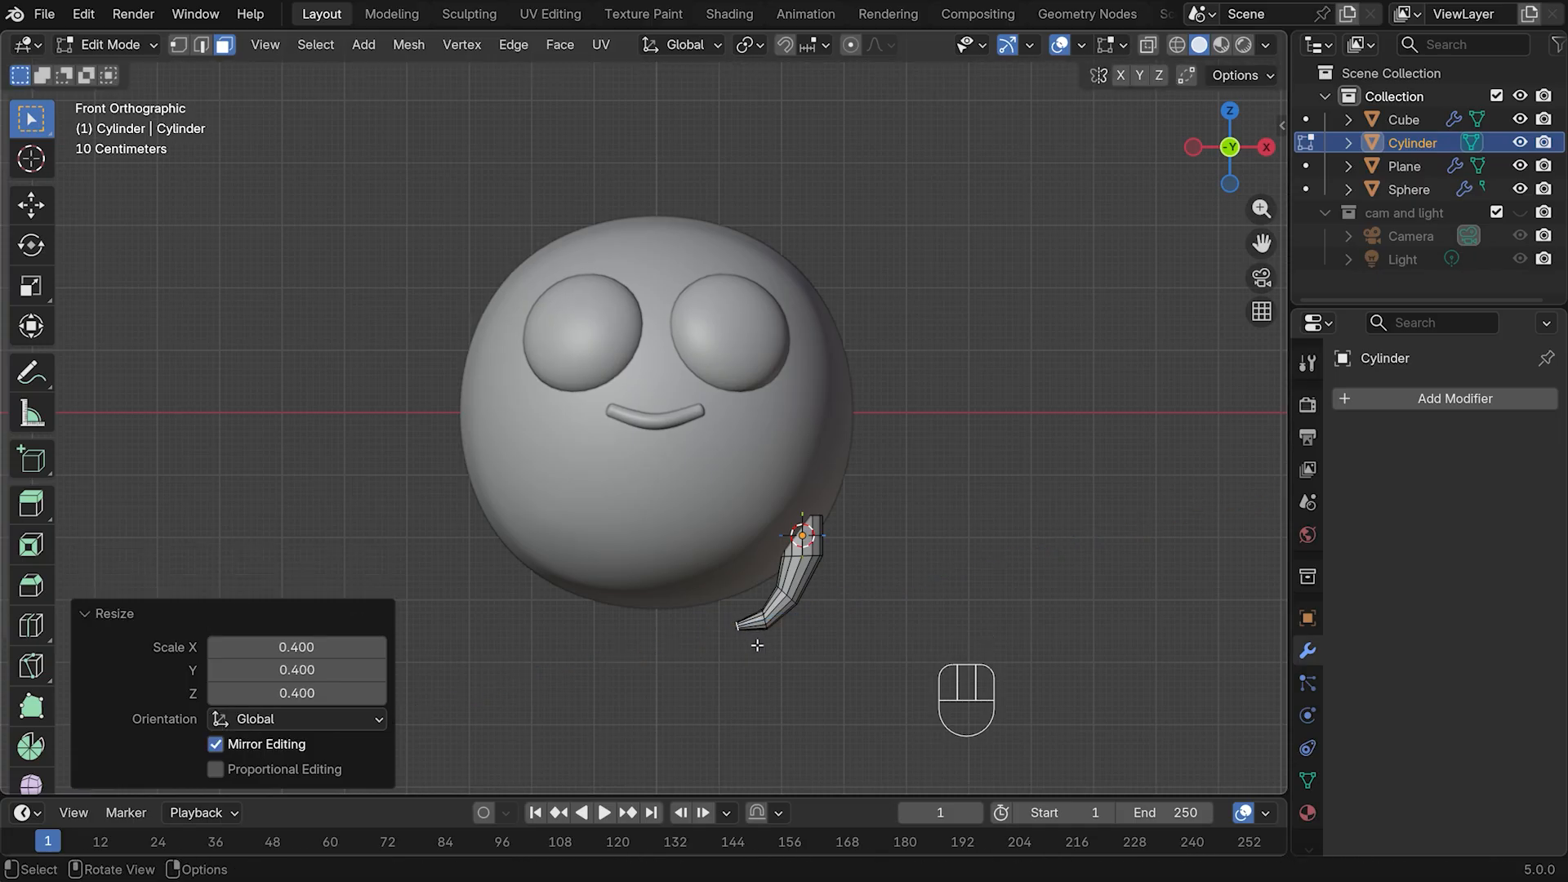
{"action": "key", "text": "Tab"}
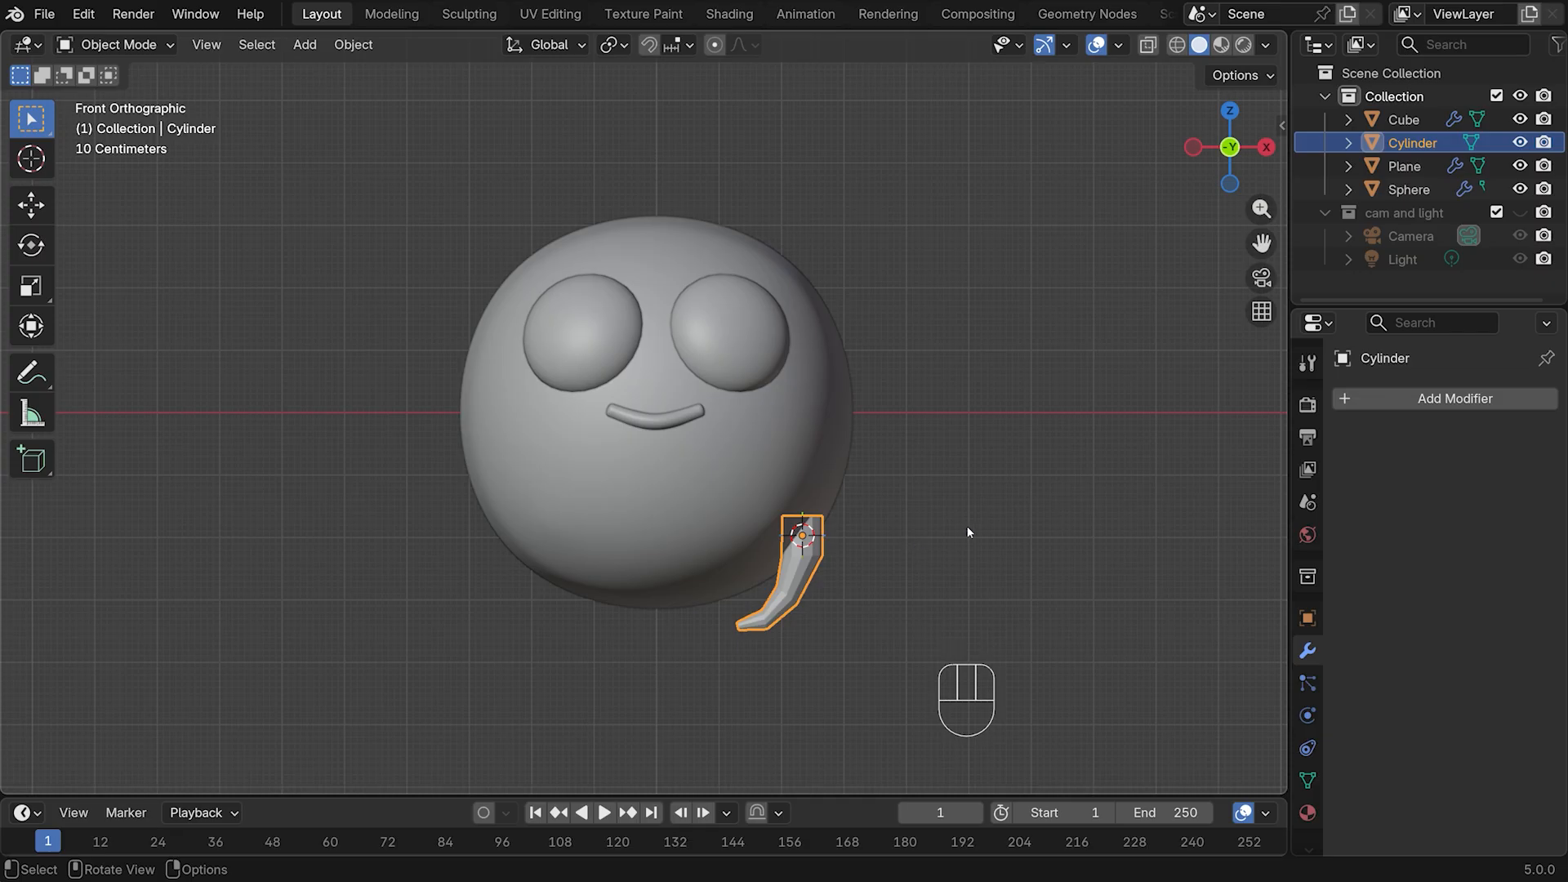
Scale the whole limb to 0.687, rotate it 45.1° in front view and move it slightly down against the body
{"action": "key", "text": "s"}
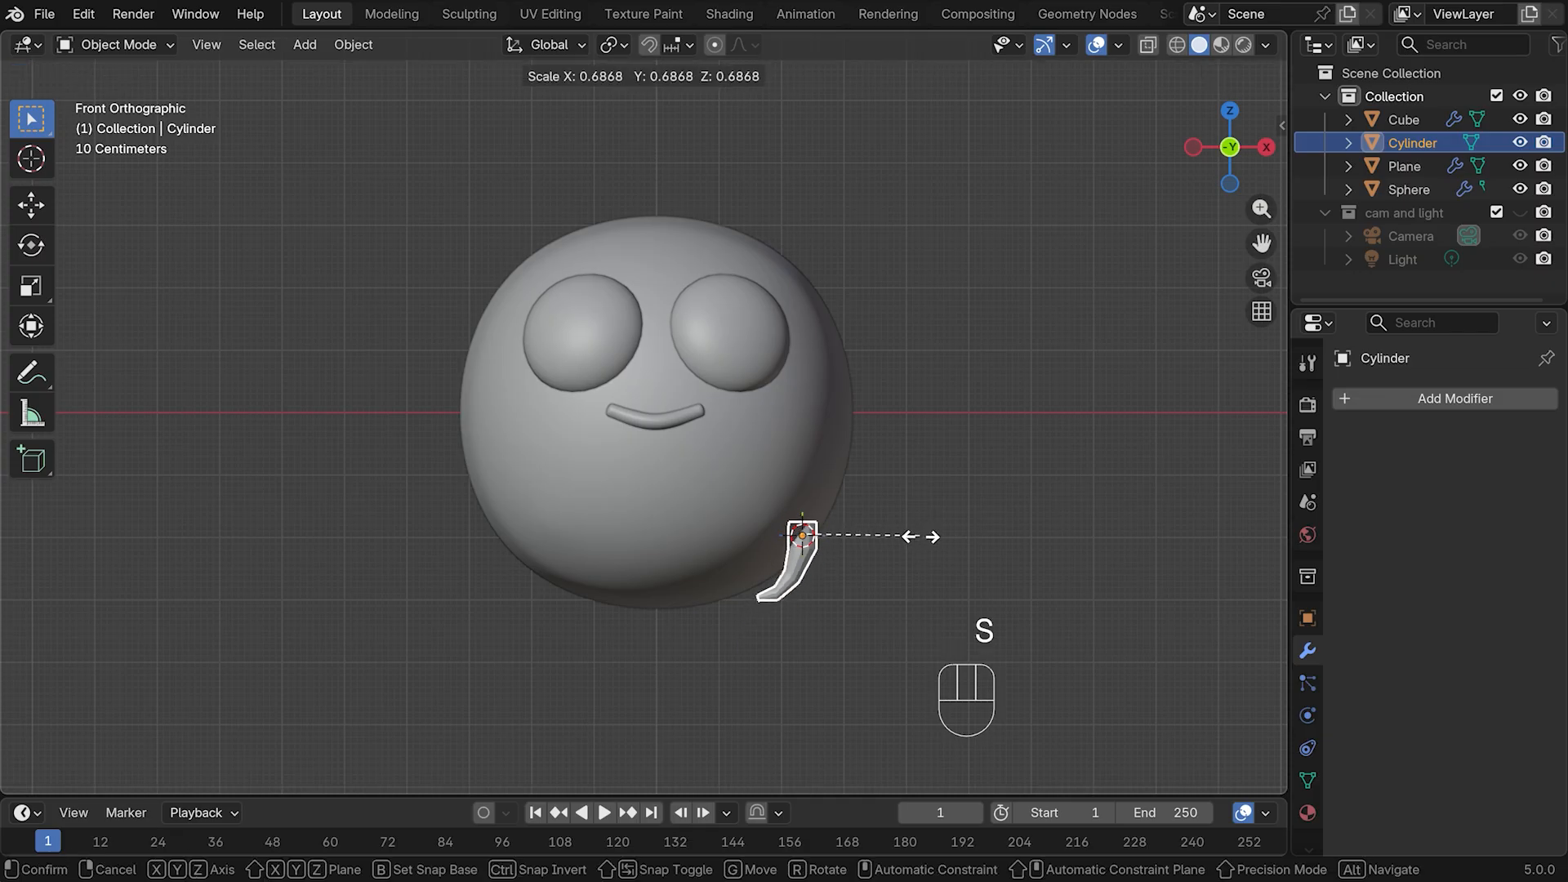
{"action": "left_click", "coordinate": [915, 545]}
{"action": "key", "text": "r"}
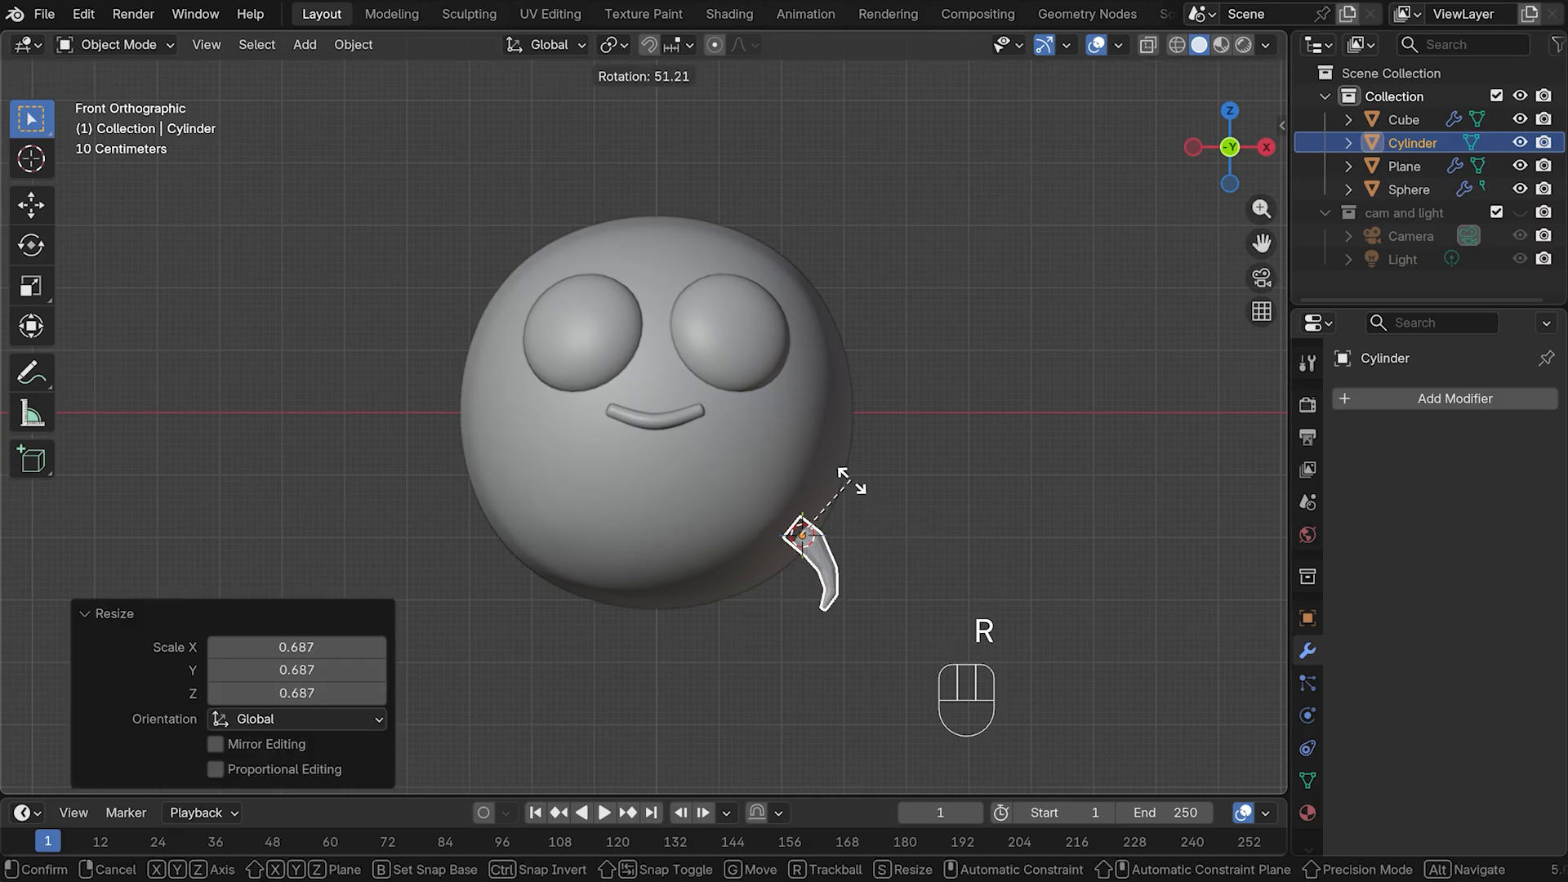
{"action": "left_click", "coordinate": [858, 492]}
{"action": "key", "text": "g"}
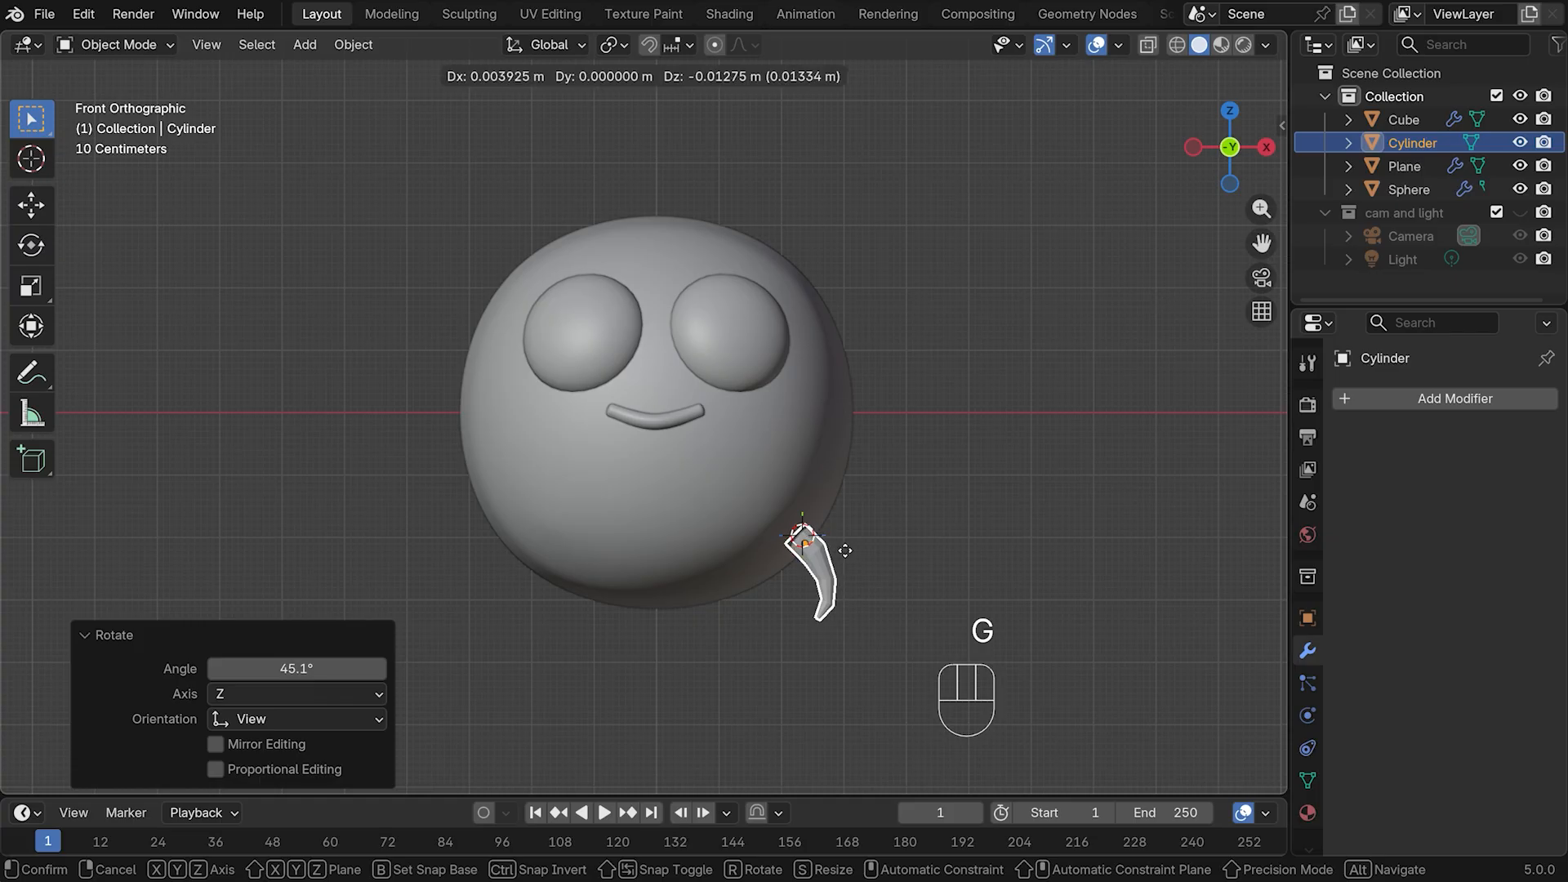
{"action": "left_click", "coordinate": [846, 551]}
Shade the limb smooth and give it a Subdivision Surface with viewport and render levels of 3
{"action": "right_click", "coordinate": [820, 546]}
{"action": "left_click", "coordinate": [723, 432]}
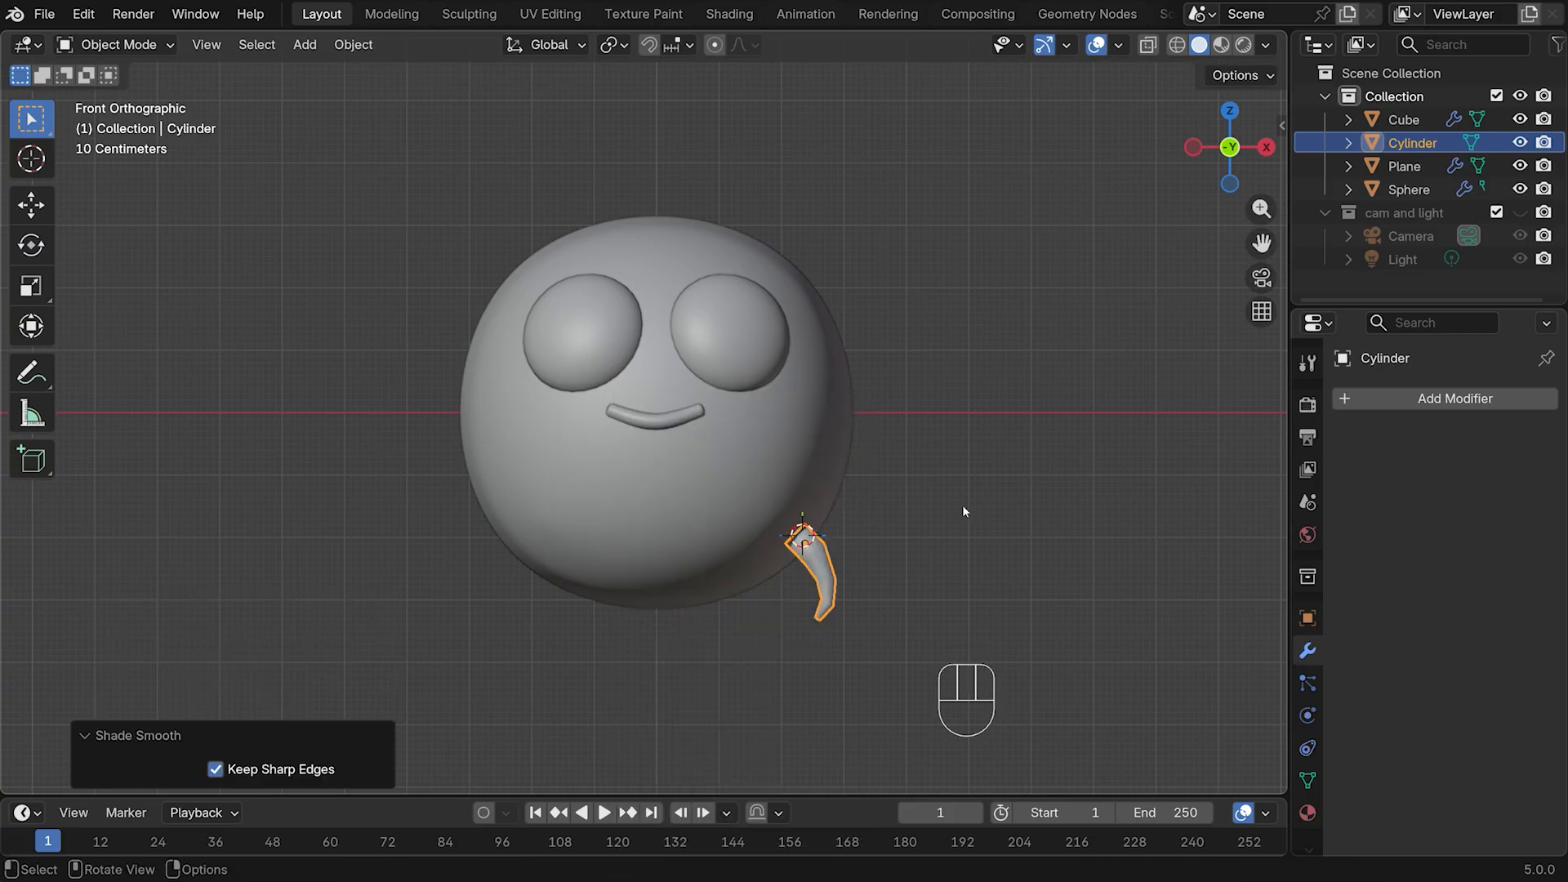
{"action": "middle_click_drag", "start_coordinate": [962, 506], "coordinate": [941, 524]}
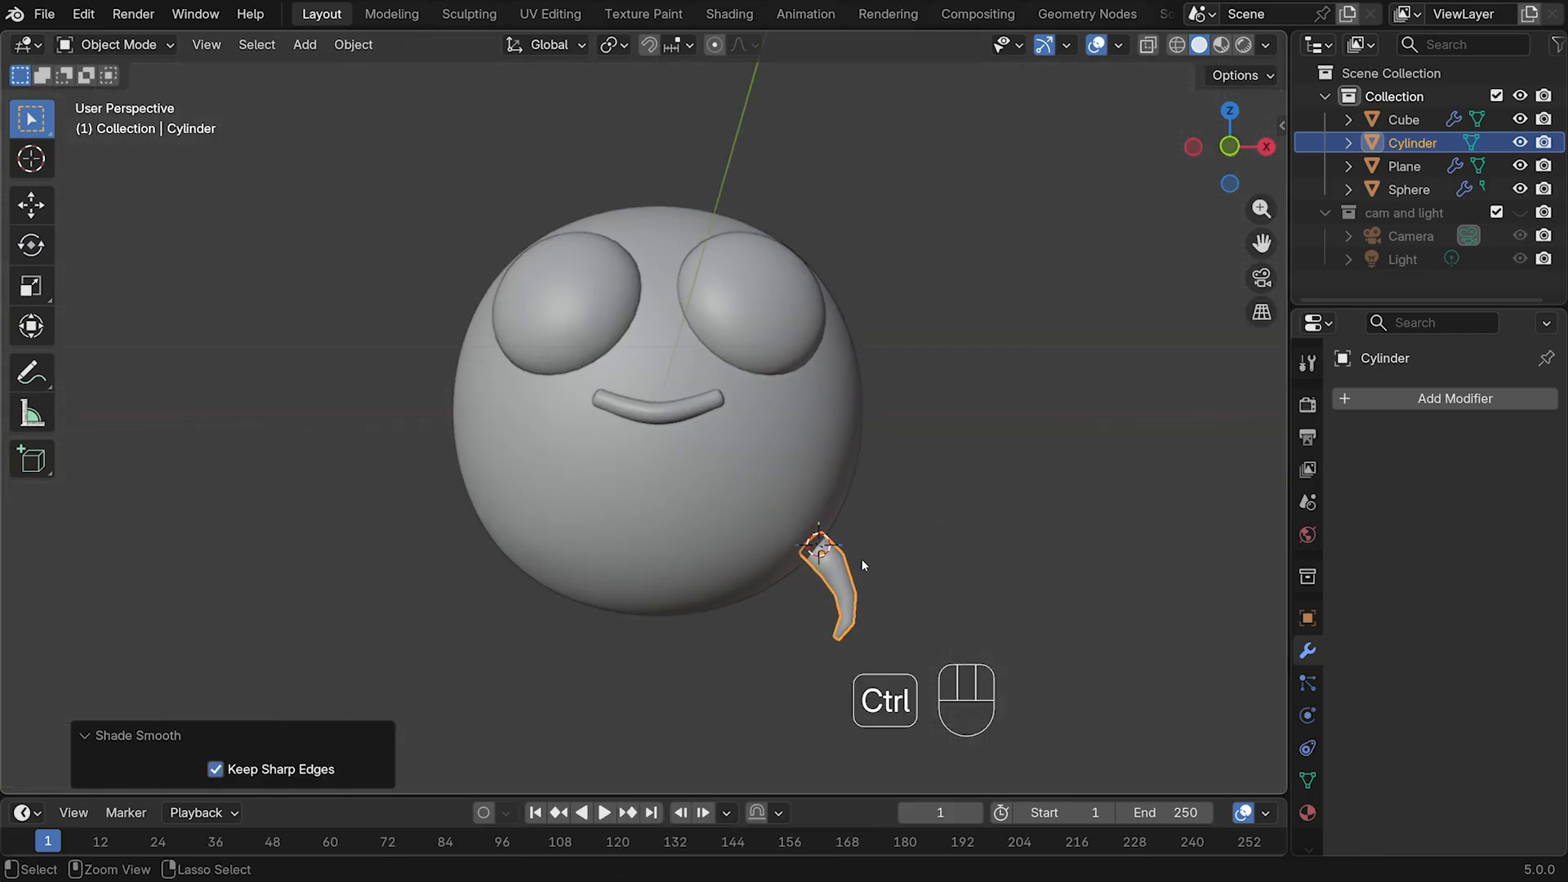
{"action": "key", "text": "ctrl+3"}
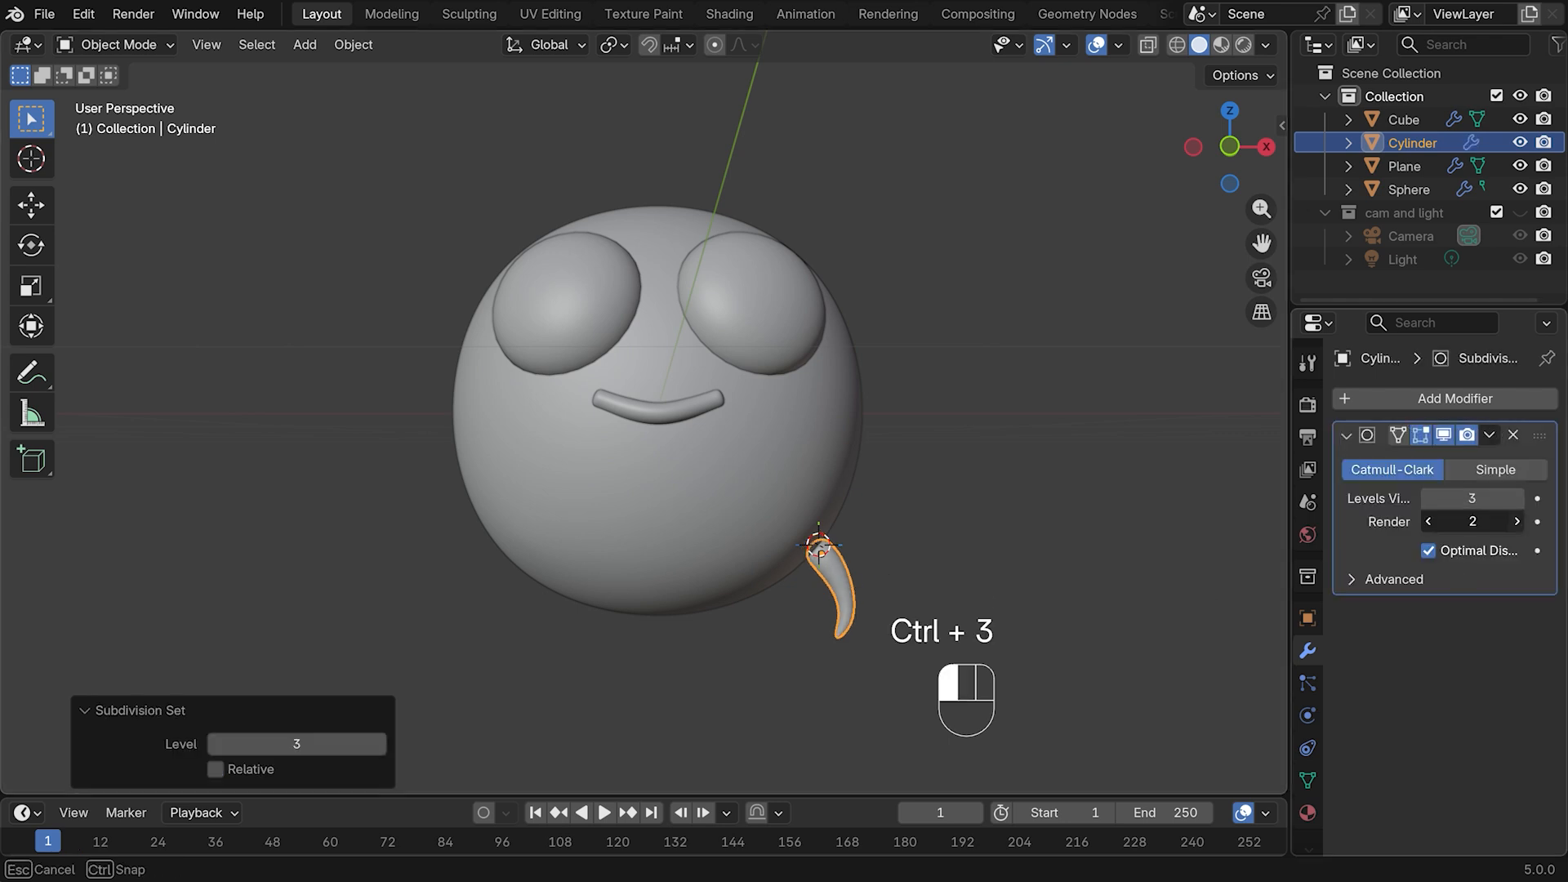
{"action": "left_click", "coordinate": [1517, 521]}
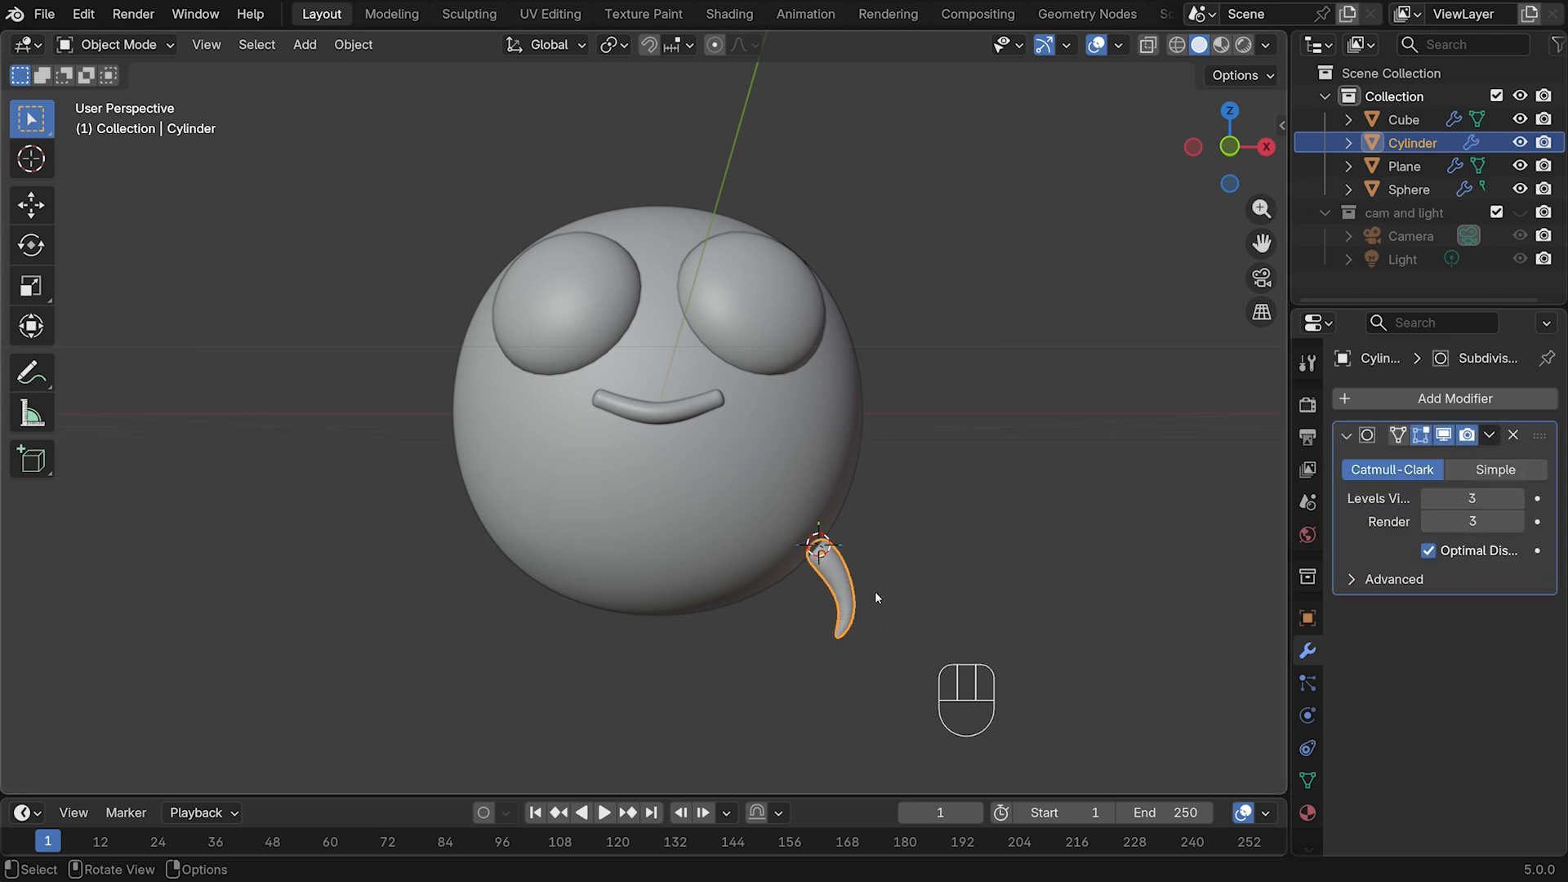
Add one loop cut to the limb's upper segment, slid close to its top end with a factor of about -0.837
{"action": "key", "text": "Tab"}
{"action": "middle_click_drag", "start_coordinate": [874, 562], "coordinate": [898, 546]}
{"action": "key", "text": "alt+z"}
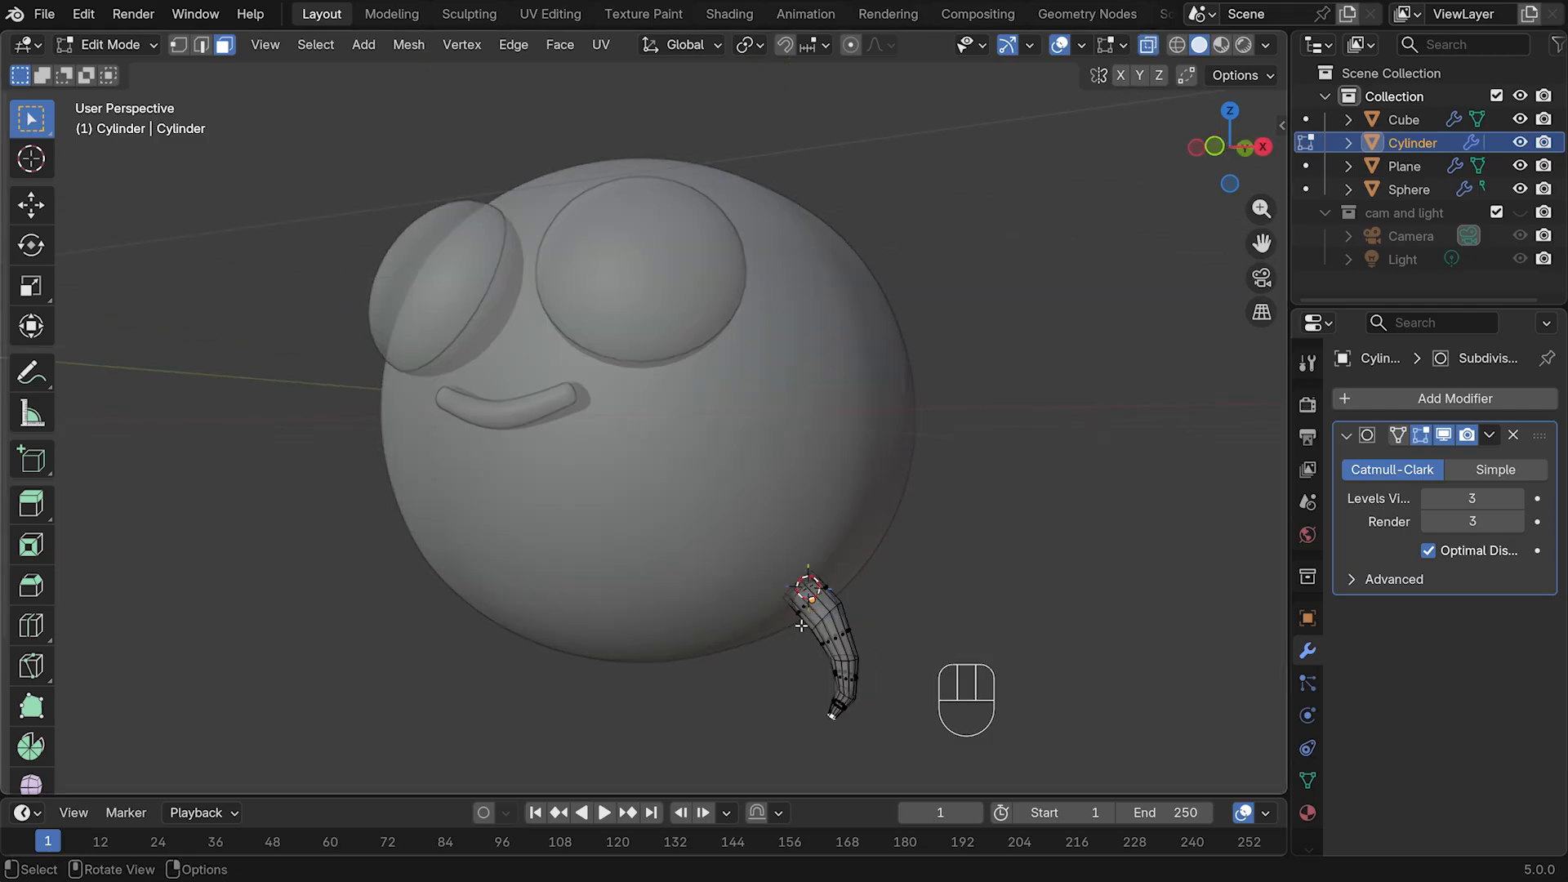
{"action": "key", "text": "ctrl+r"}
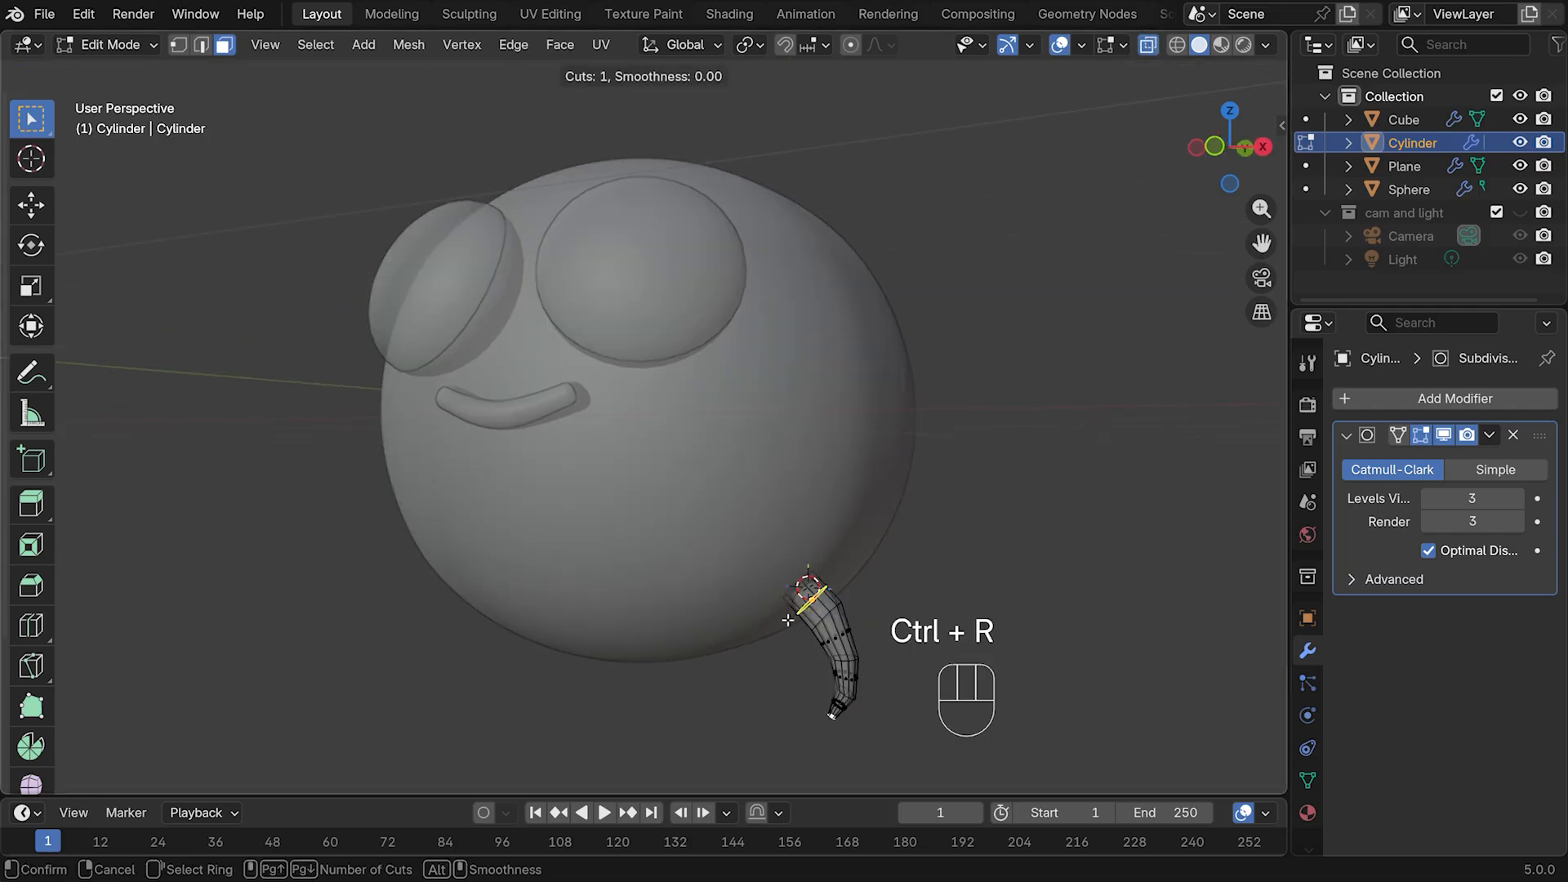
{"action": "left_click", "coordinate": [787, 620]}
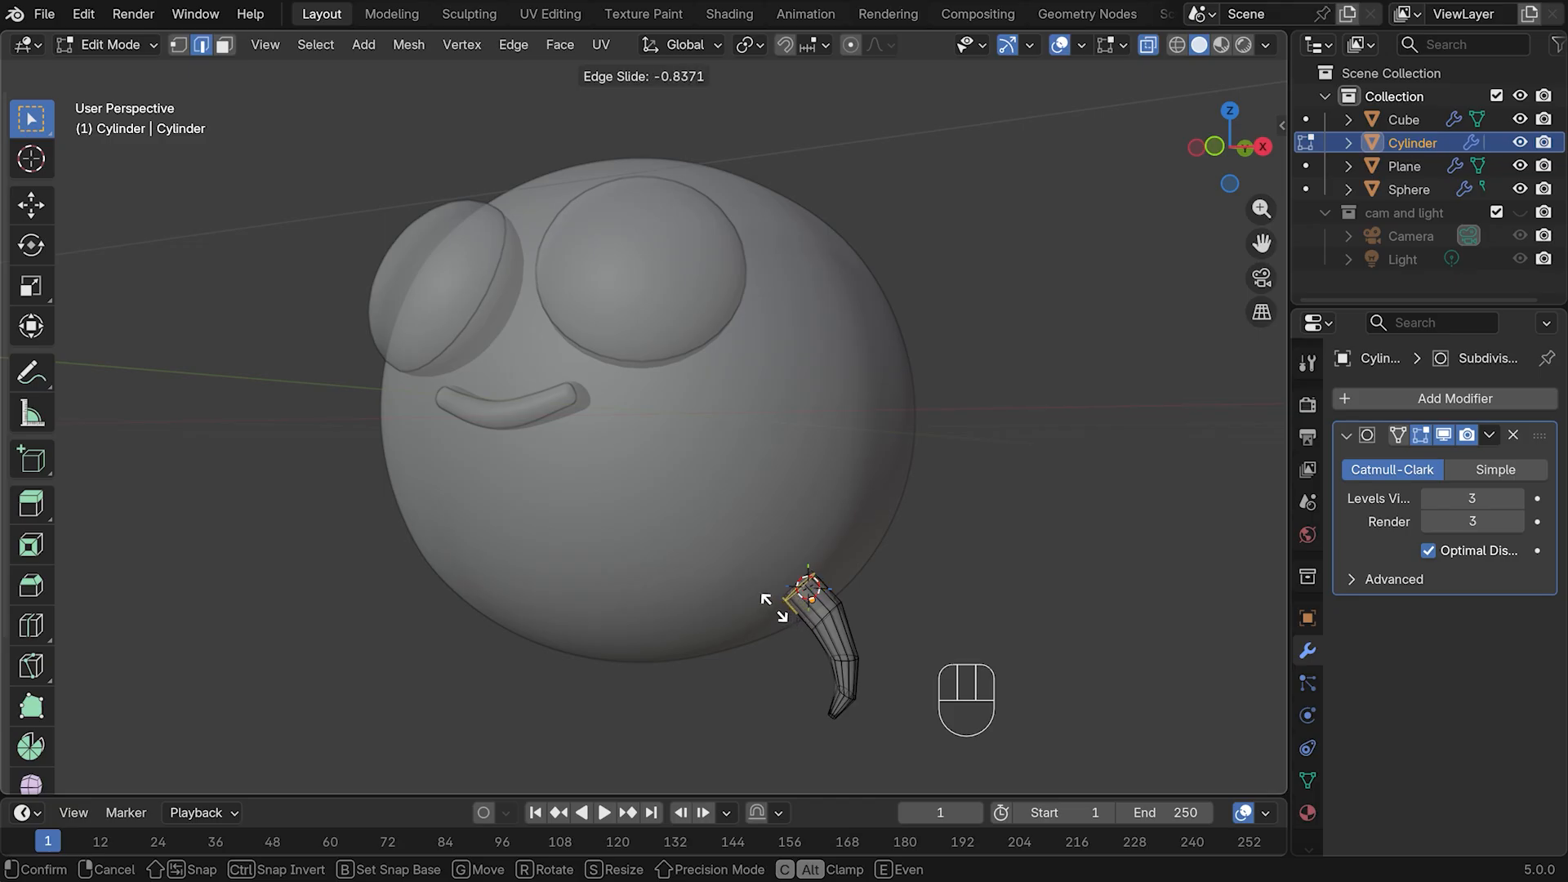
{"action": "left_click", "coordinate": [774, 607]}
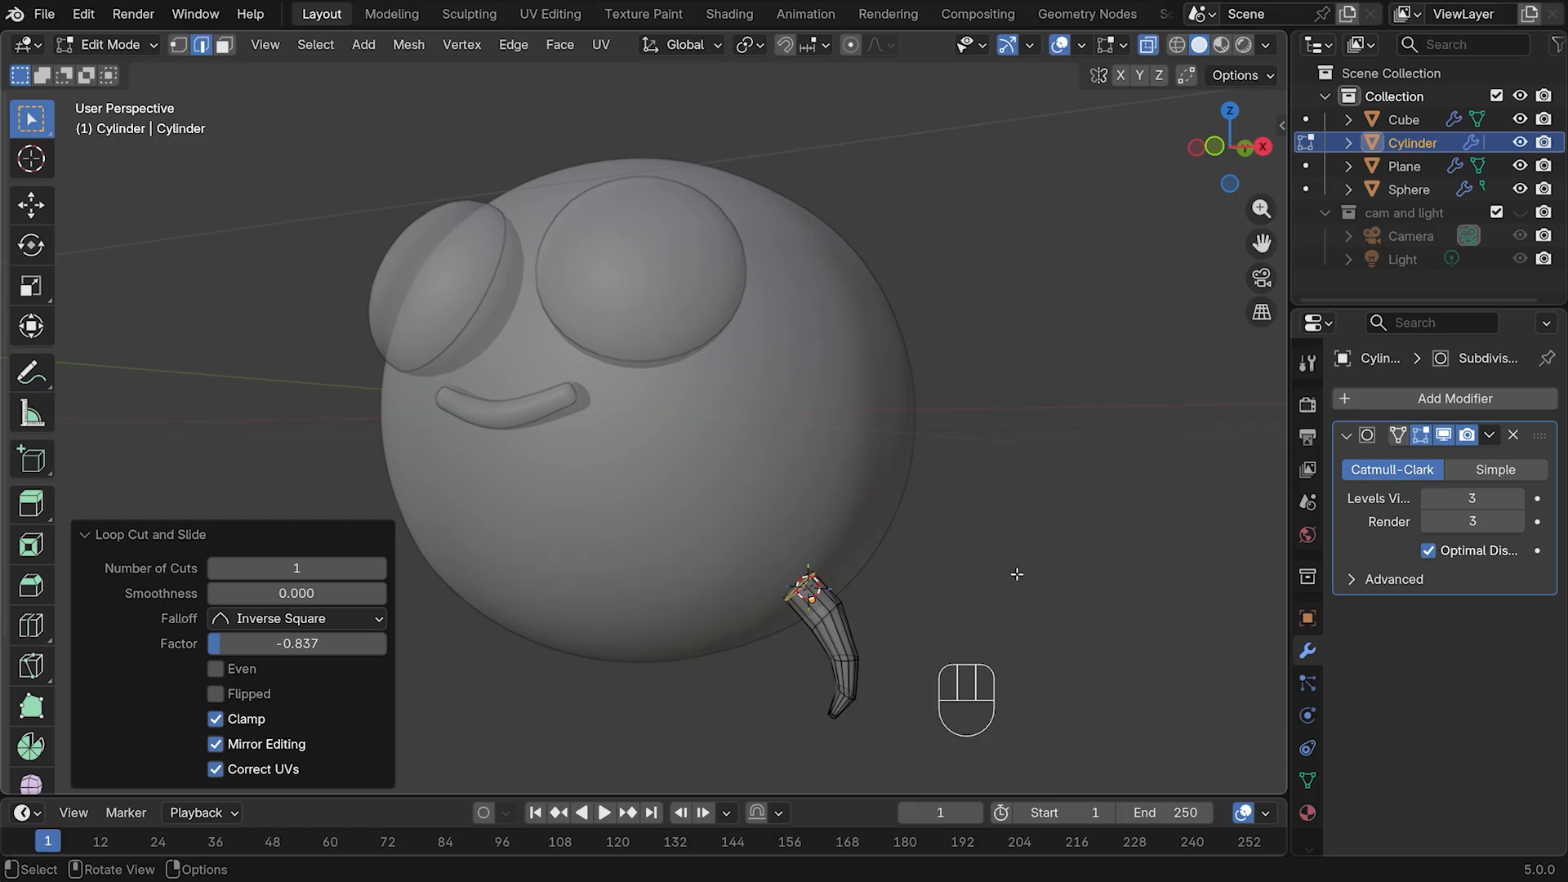
{"action": "key", "text": "Tab"}
Return to Object Mode and rotate the limb -12.9° about the global Z axis in top view
{"action": "middle_click_drag", "start_coordinate": [993, 566], "coordinate": [863, 571]}
{"action": "middle_click_drag", "start_coordinate": [913, 416], "coordinate": [972, 477]}
{"action": "key", "text": "KP_1"}
{"action": "key", "text": "KP_7"}
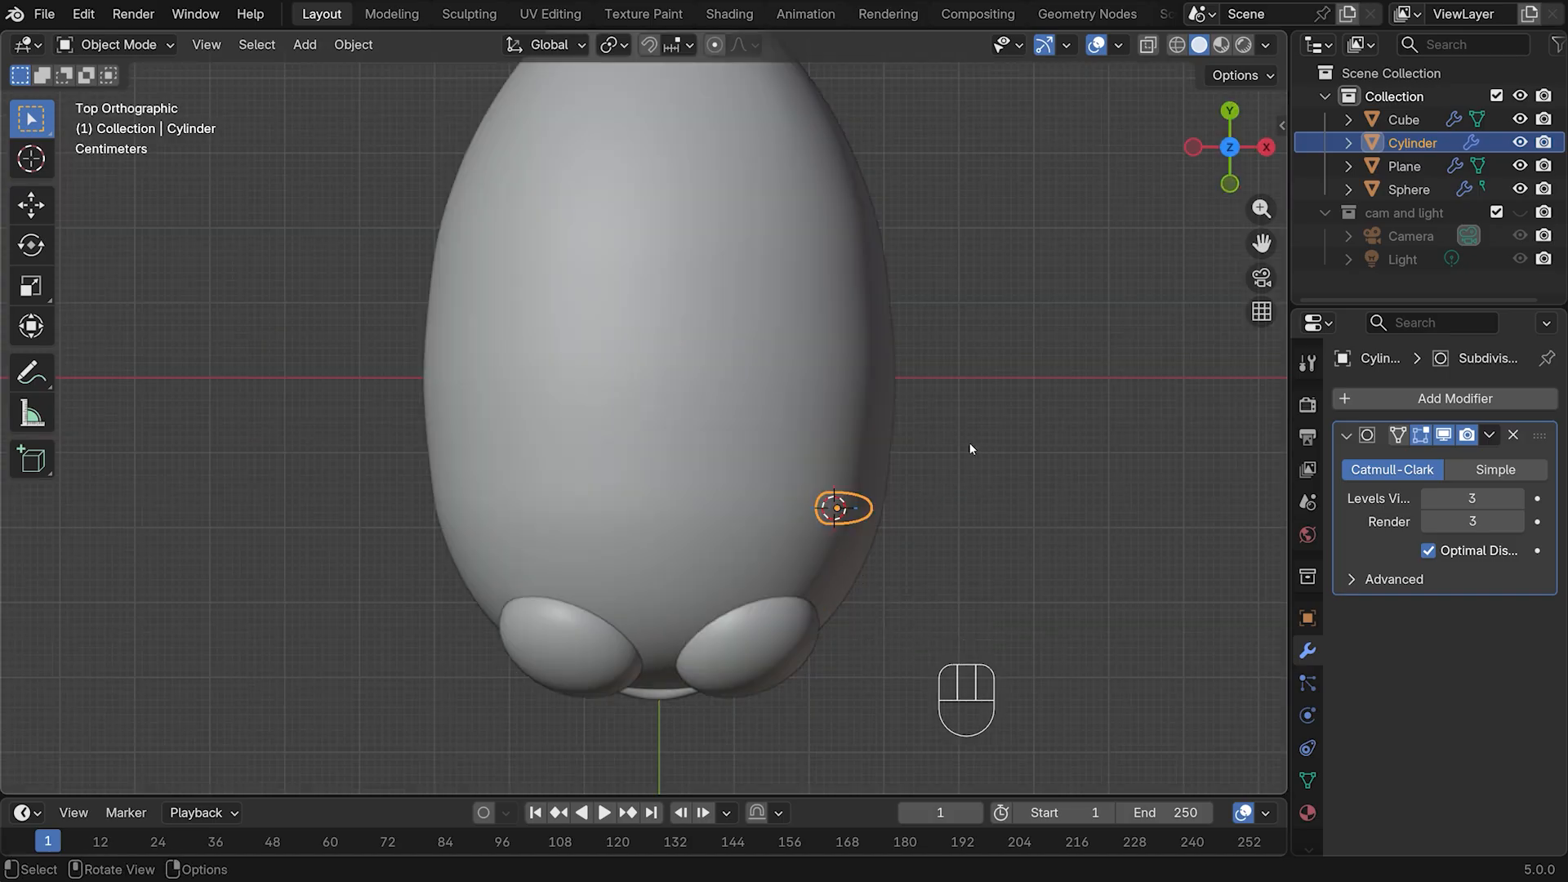
{"action": "key", "text": "r"}
{"action": "key", "text": "z"}
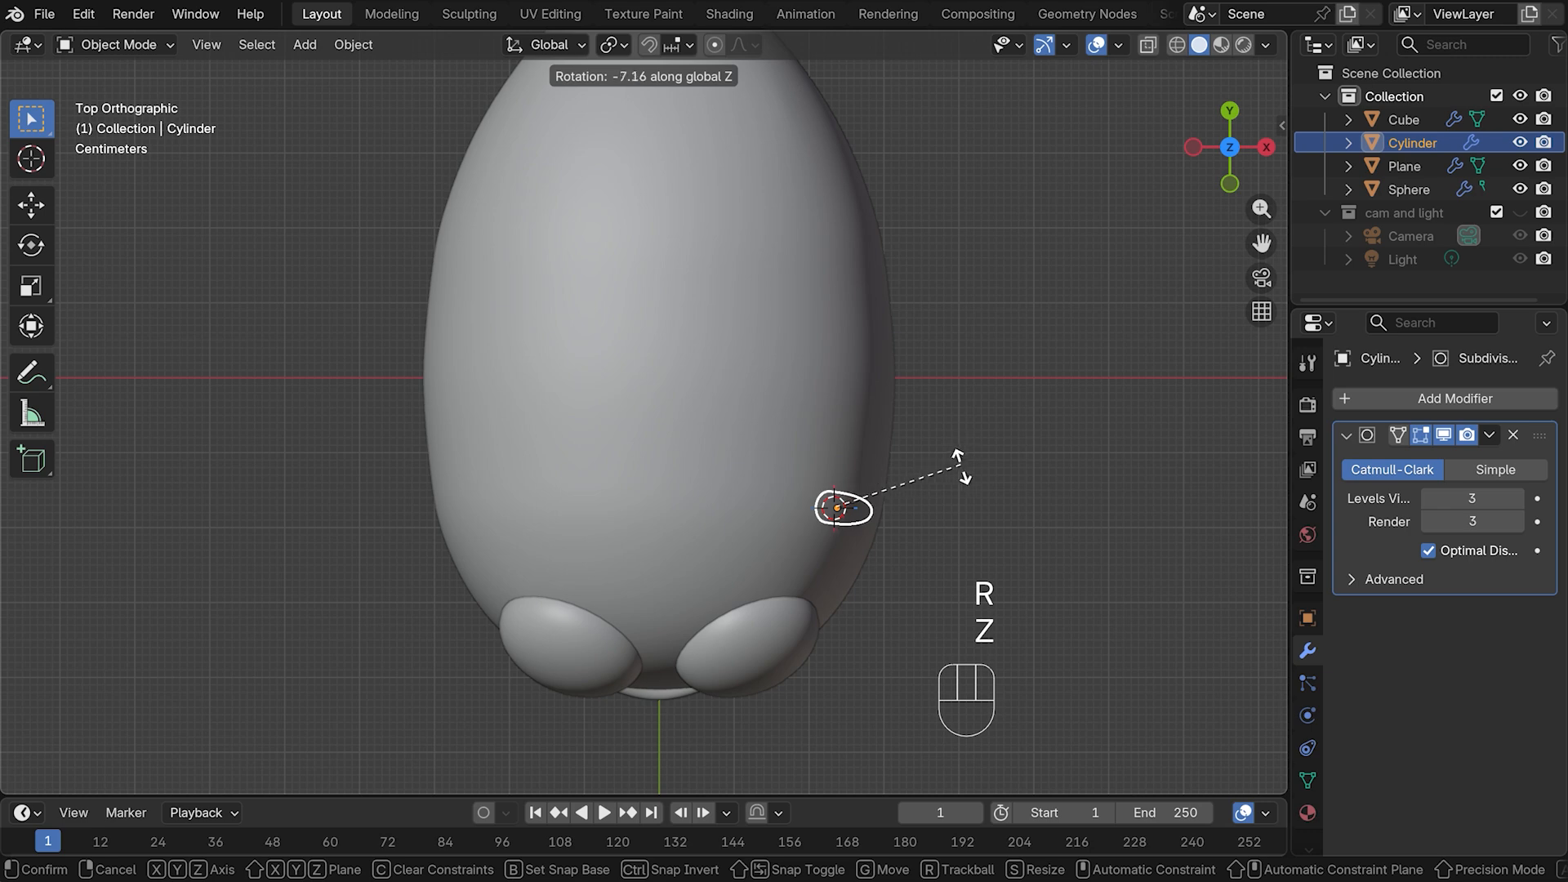
{"action": "left_click", "coordinate": [959, 482]}
{"action": "middle_click_drag", "start_coordinate": [960, 484], "coordinate": [750, 312]}
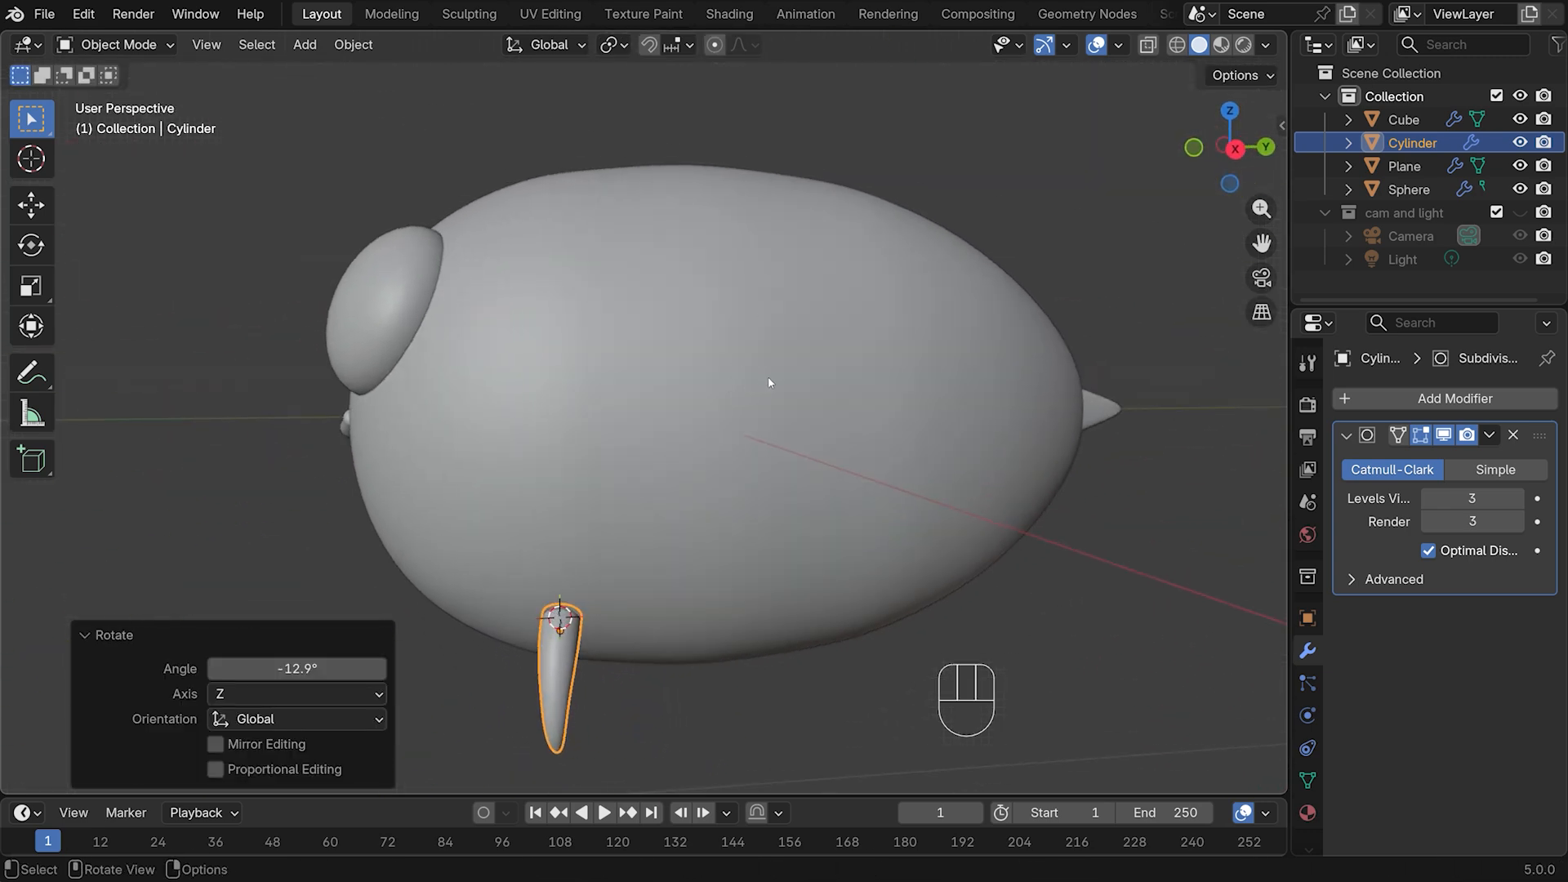
Duplicate the limb in right view about 0.178 m toward the tail and 0.020 m down, and rotate the copy 10.5° about Z
{"action": "key", "text": "KP_3"}
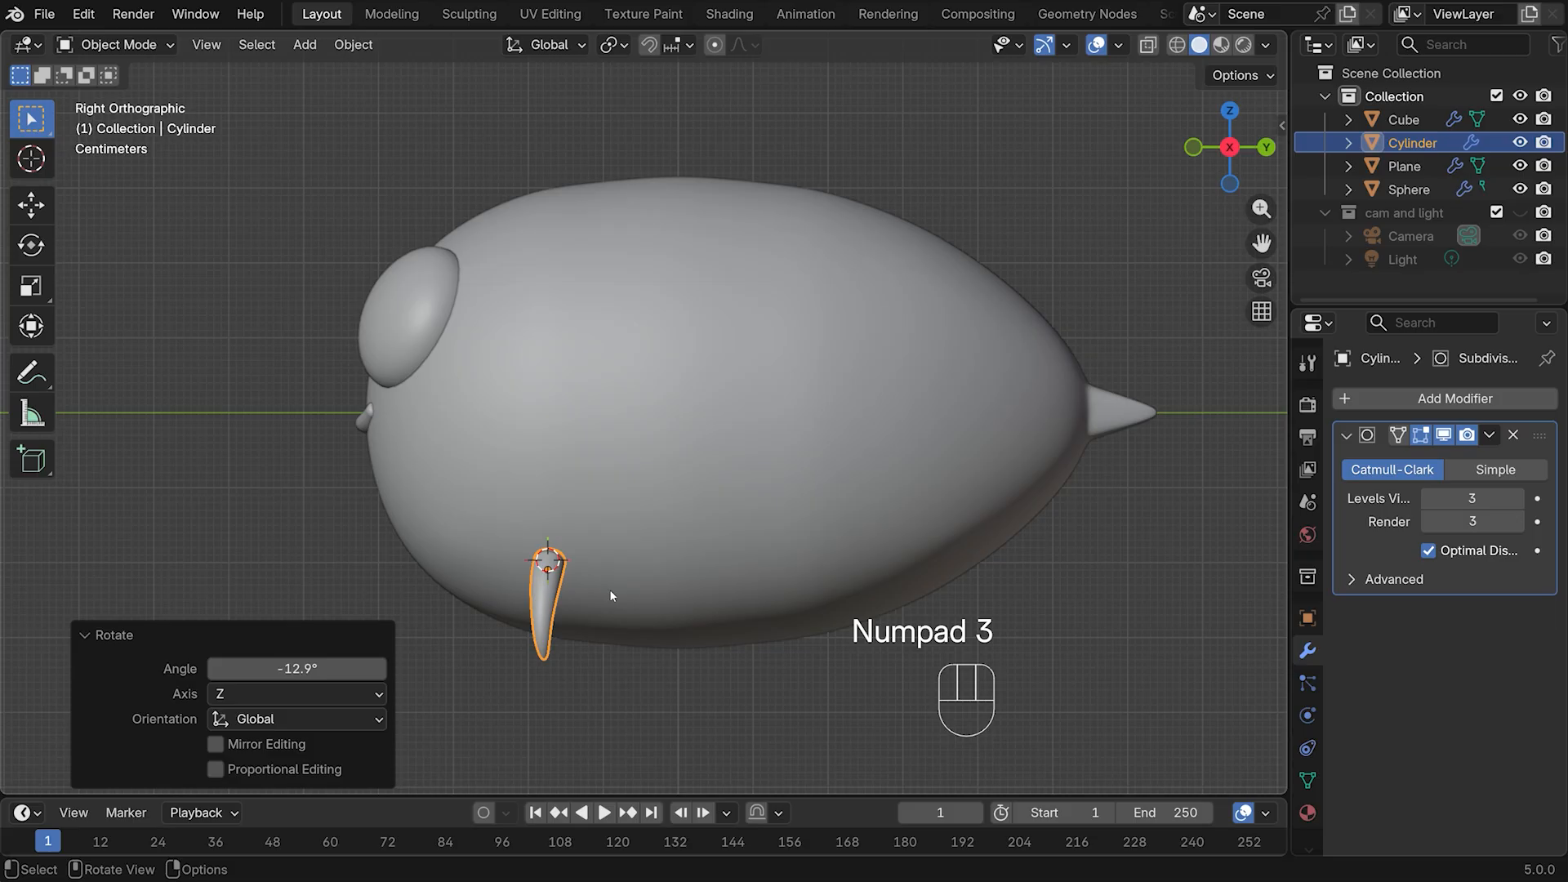
{"action": "key", "text": "shift+d"}
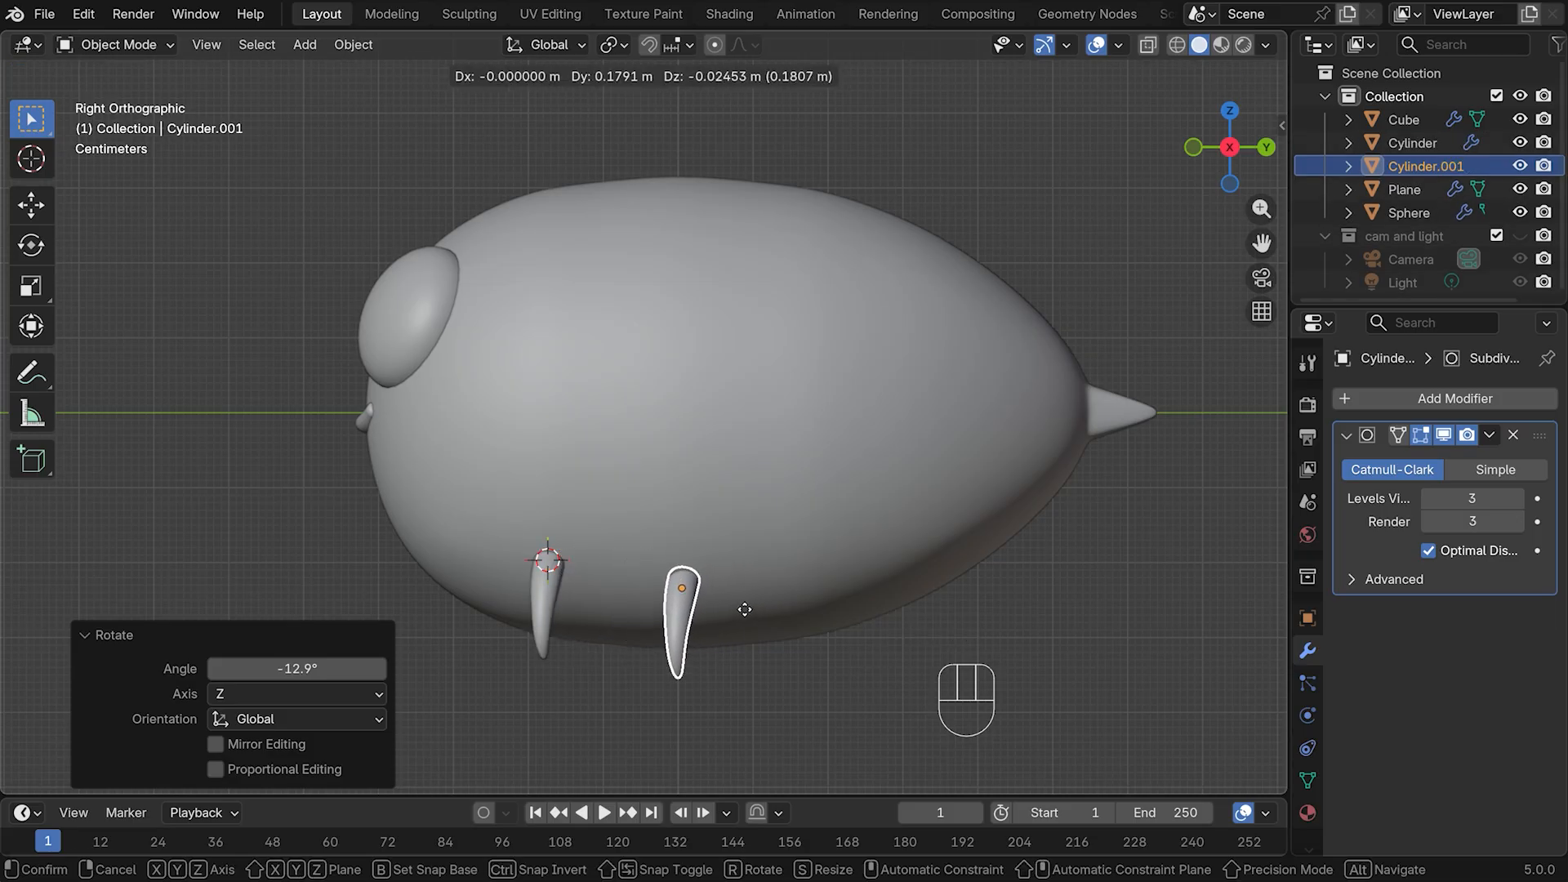
{"action": "left_click", "coordinate": [739, 606]}
{"action": "key", "text": "r"}
{"action": "key", "text": "z"}
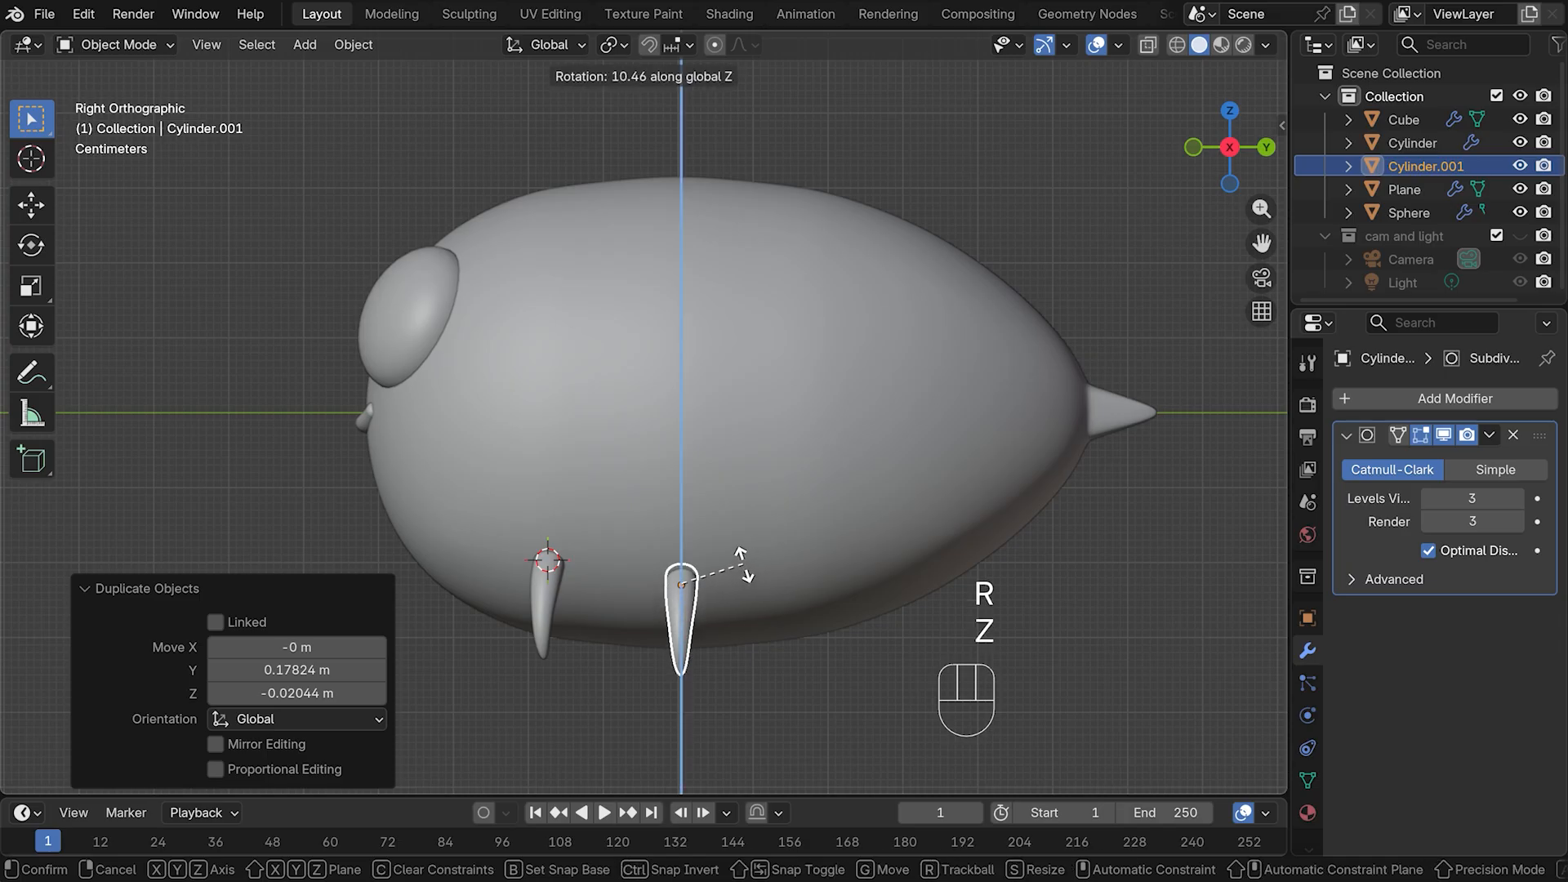
{"action": "left_click", "coordinate": [743, 563]}
Duplicate the middle limb 0.21094 m toward the tail along Y and rotate the new rear limb 19.5° about Z
{"action": "key", "text": "shift+d"}
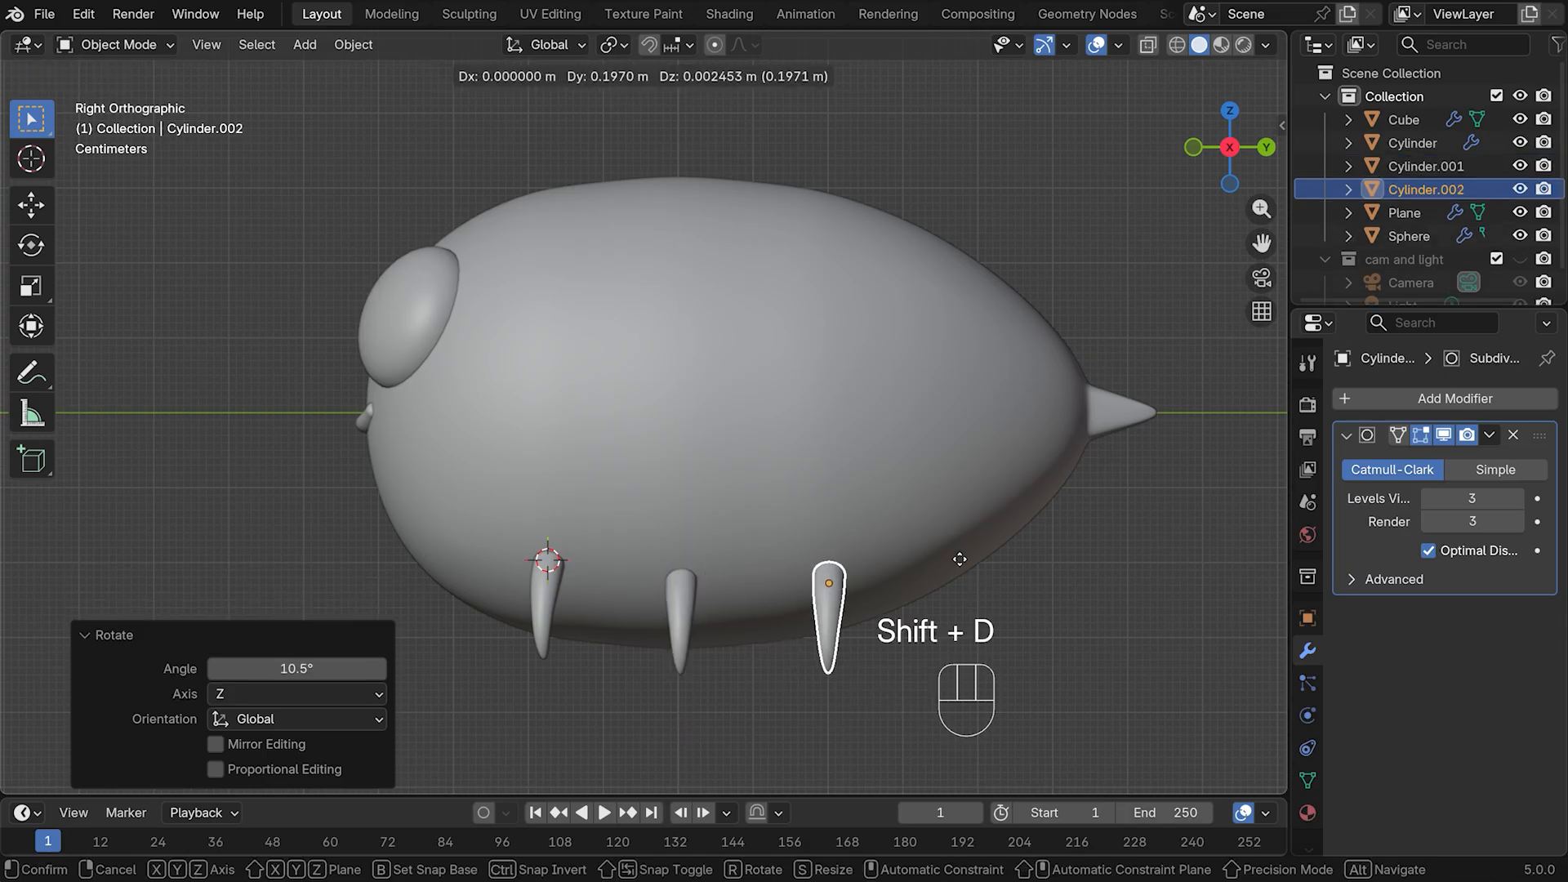
{"action": "left_click", "coordinate": [969, 561]}
{"action": "key", "text": "r"}
{"action": "key", "text": "z"}
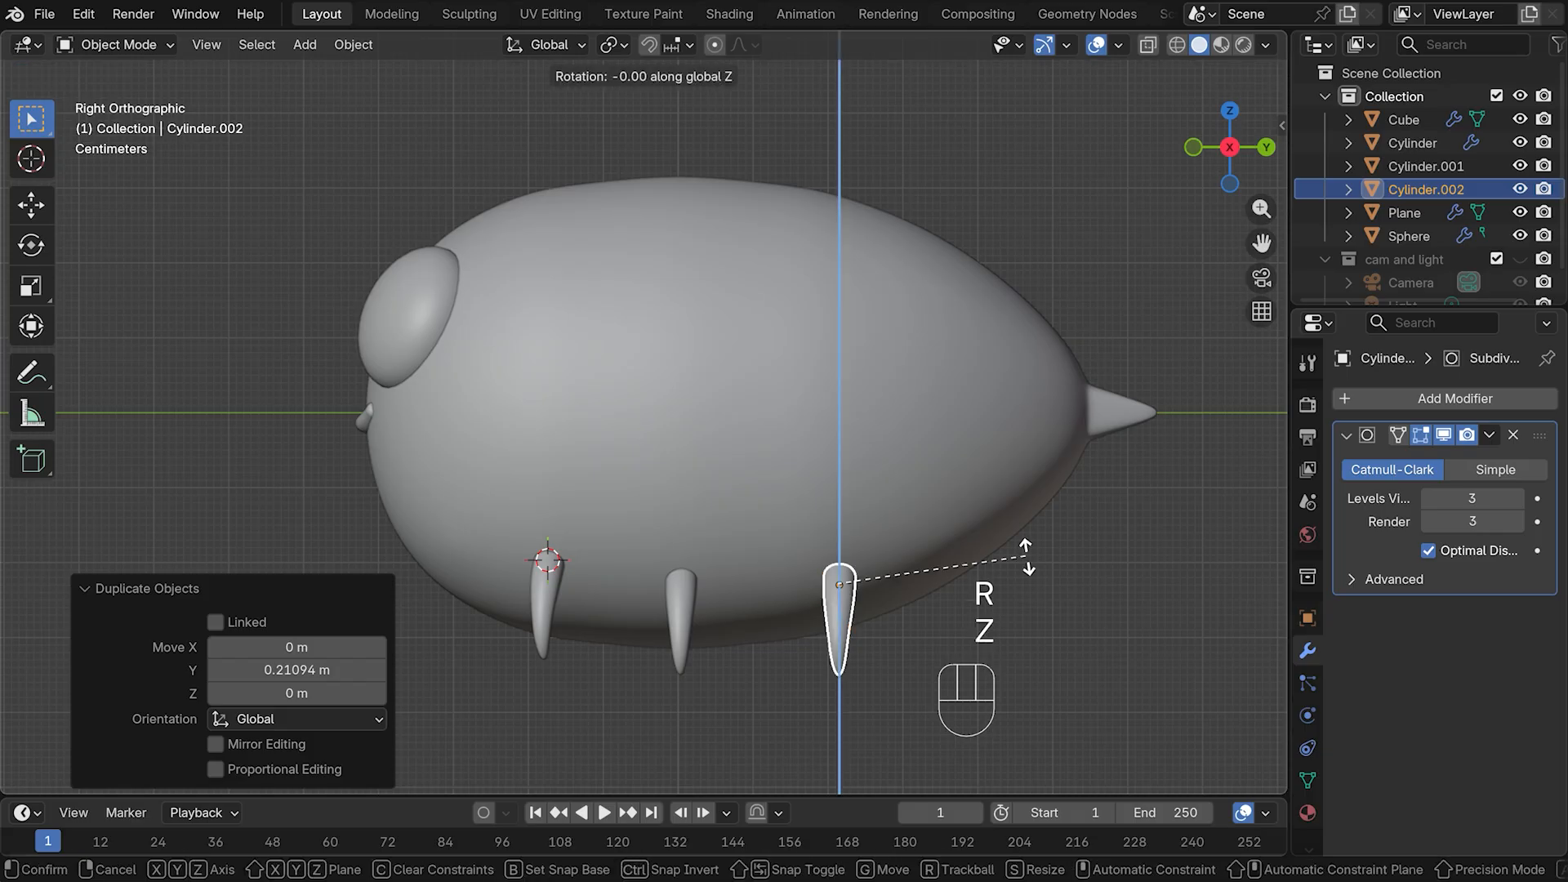
{"action": "left_click", "coordinate": [933, 534]}
Move the rear limb slightly inward along the X axis against the body and deselect it
{"action": "middle_click_drag", "start_coordinate": [933, 535], "coordinate": [995, 684]}
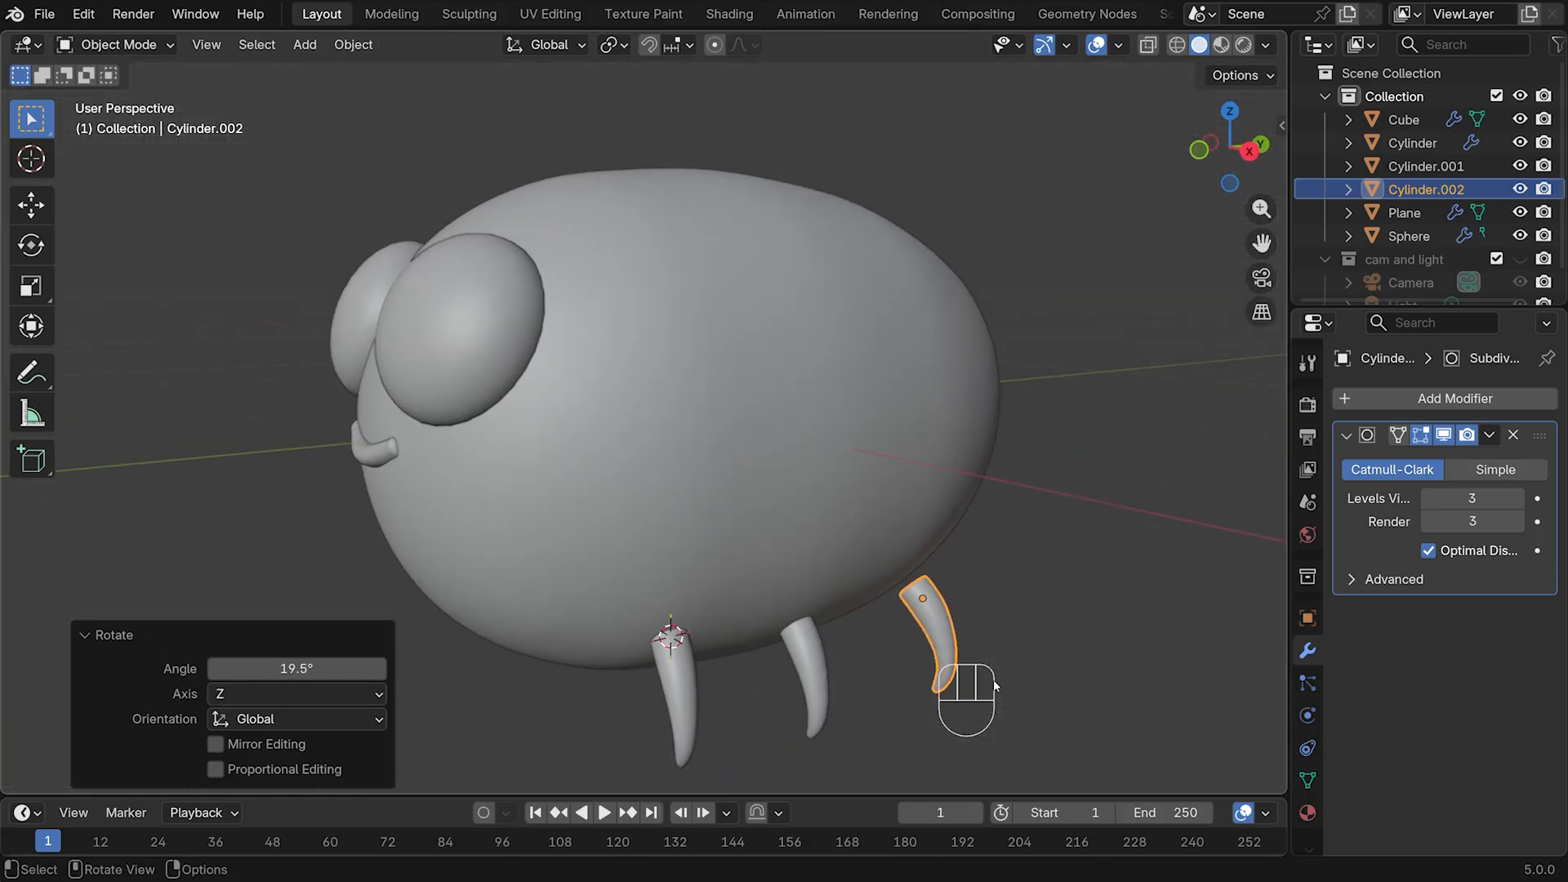
{"action": "key", "text": "g"}
{"action": "key", "text": "x"}
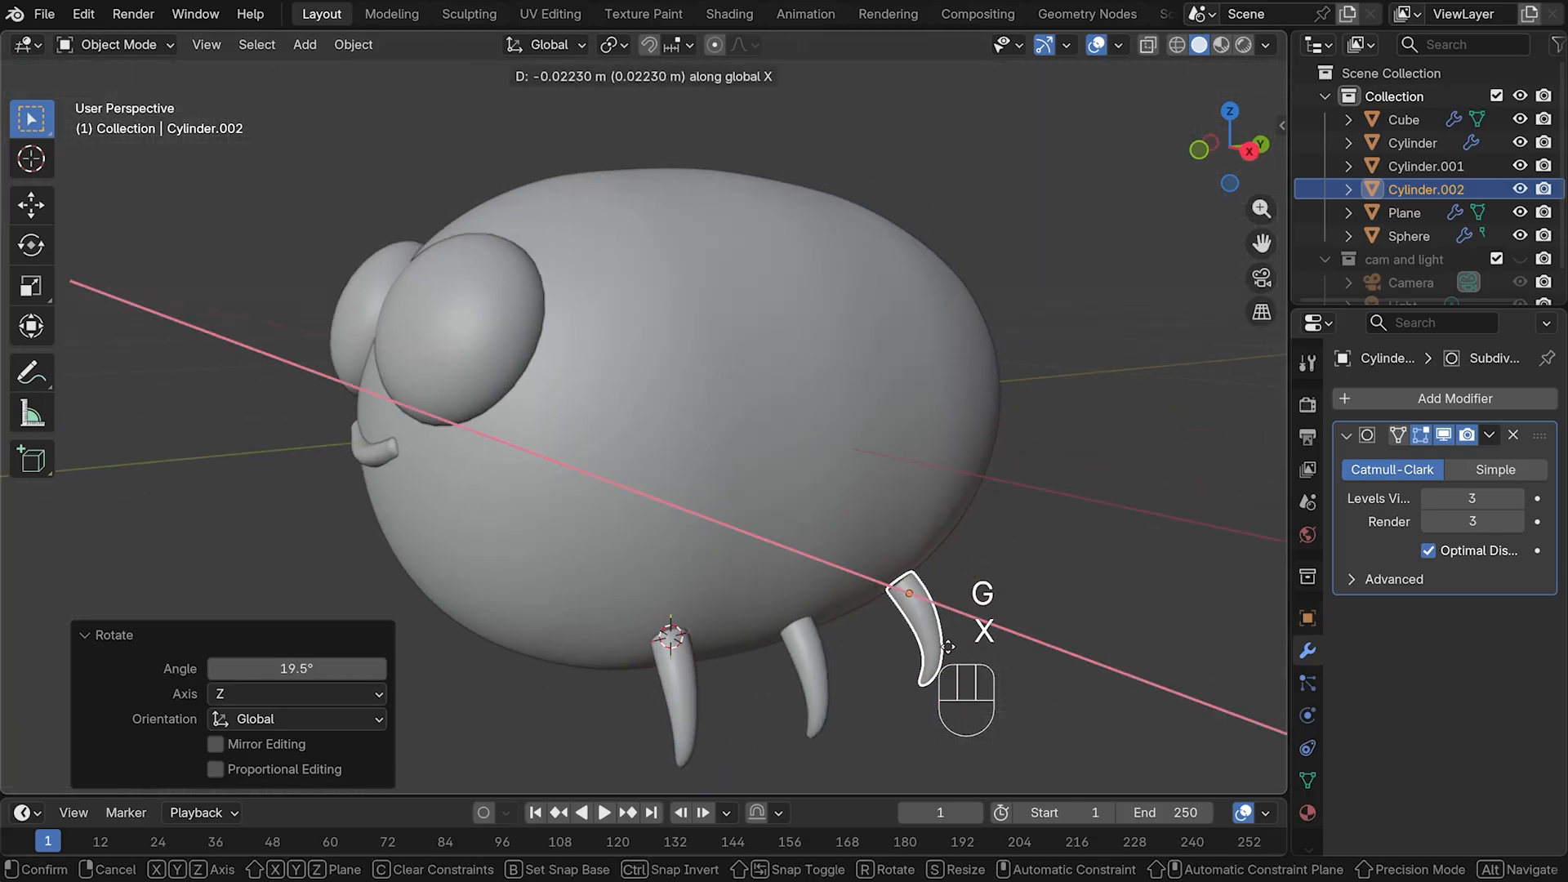
{"action": "left_click", "coordinate": [945, 645]}
{"action": "left_click", "coordinate": [1110, 591]}
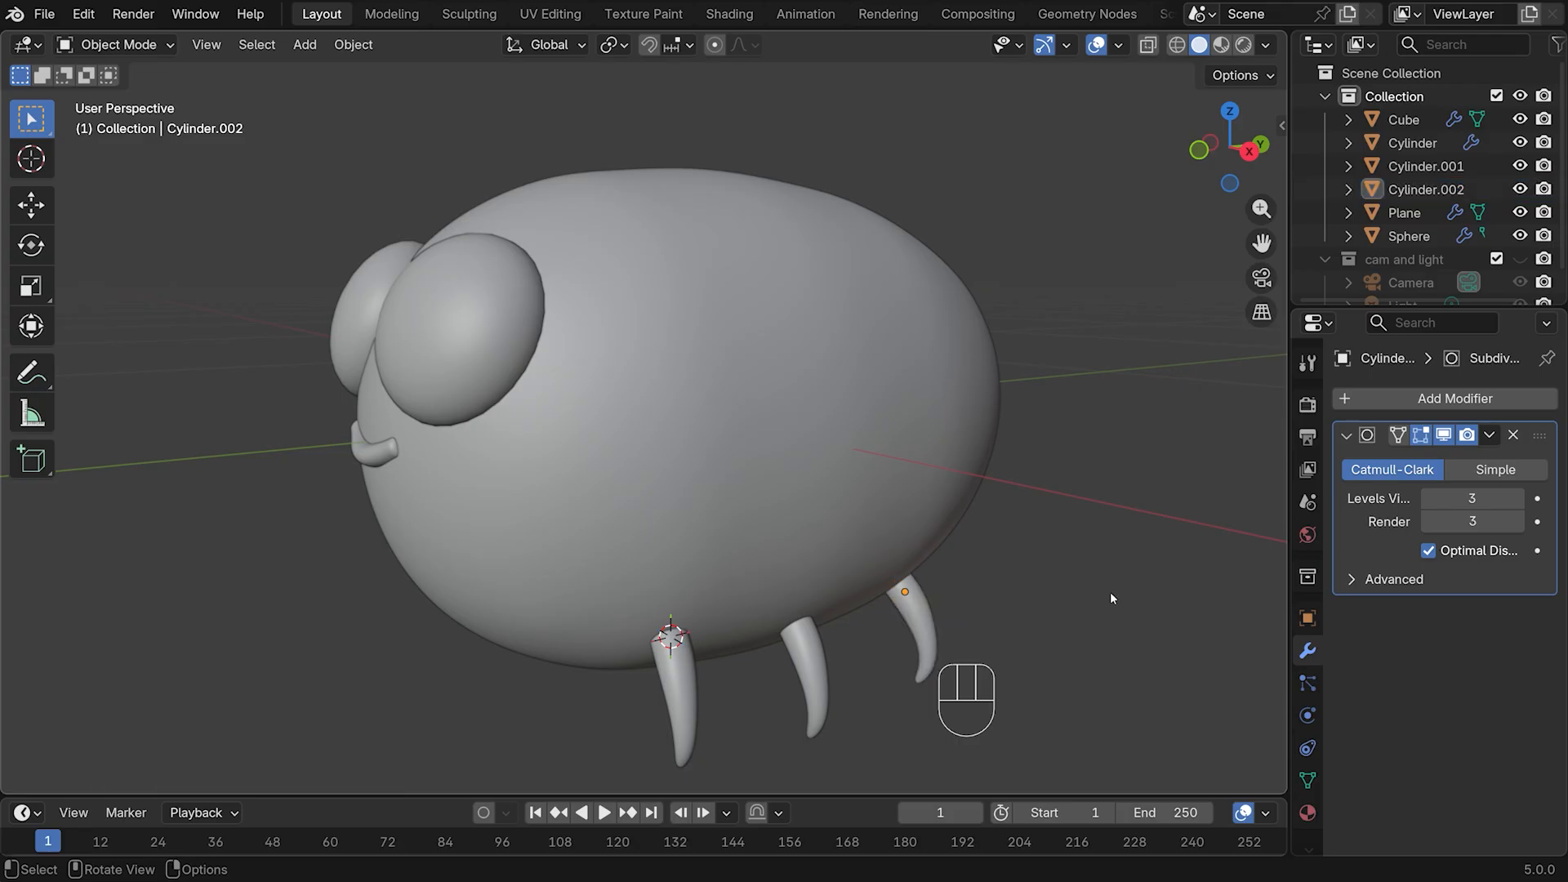
Copy the eye's Mirror modifier to all three limbs, then deselect everything
{"action": "middle_click_drag", "start_coordinate": [1110, 590], "coordinate": [719, 490]}
{"action": "left_click", "coordinate": [714, 495]}
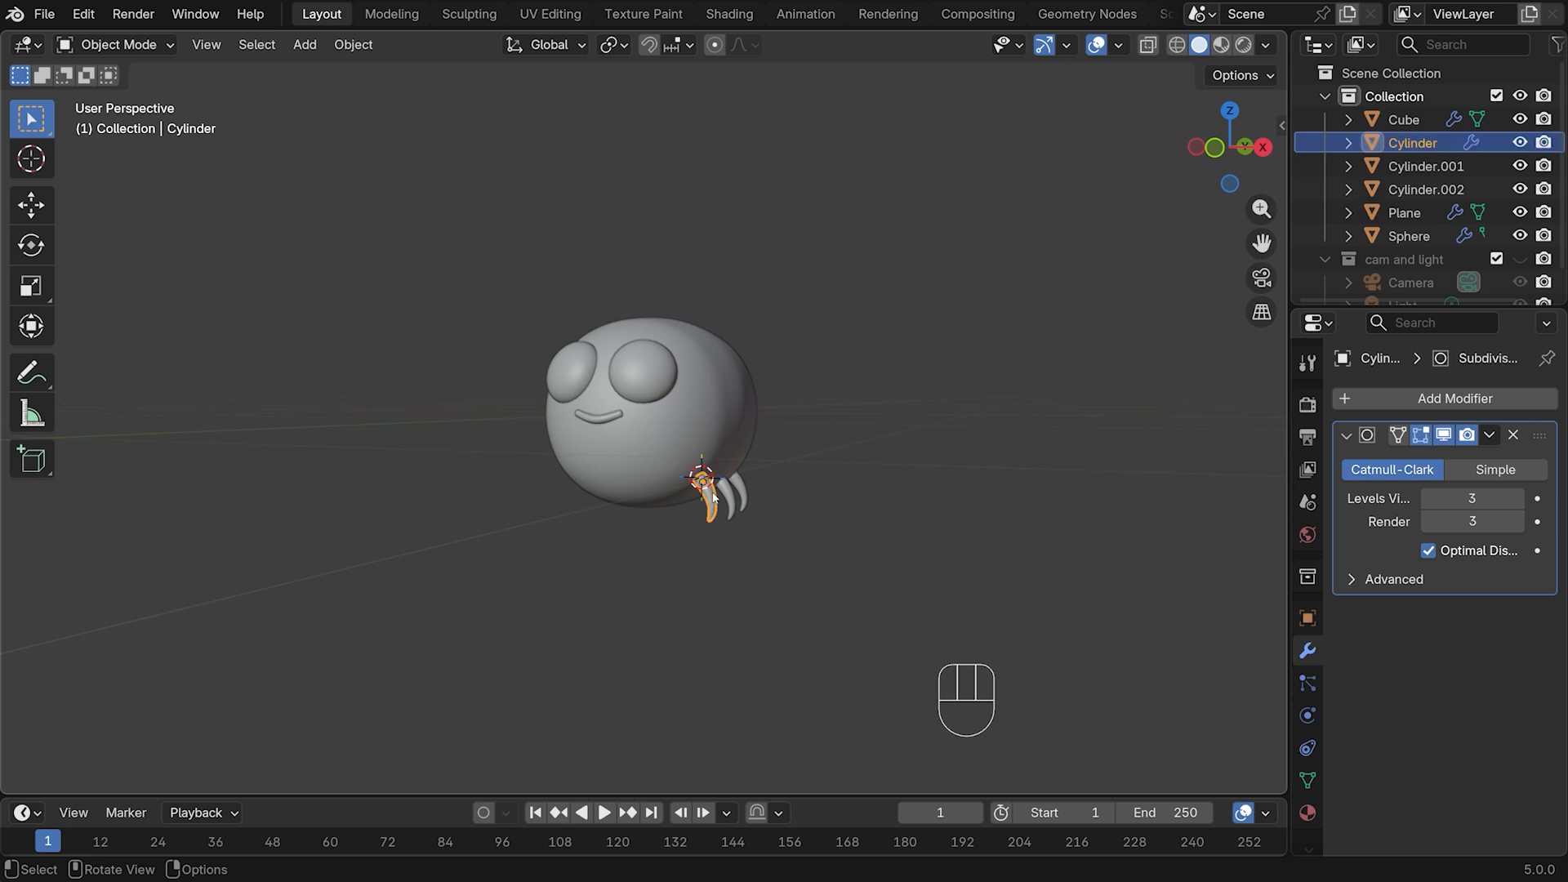
{"action": "left_click", "coordinate": [733, 500], "text": "shift"}
{"action": "left_click", "coordinate": [745, 489], "text": "shift"}
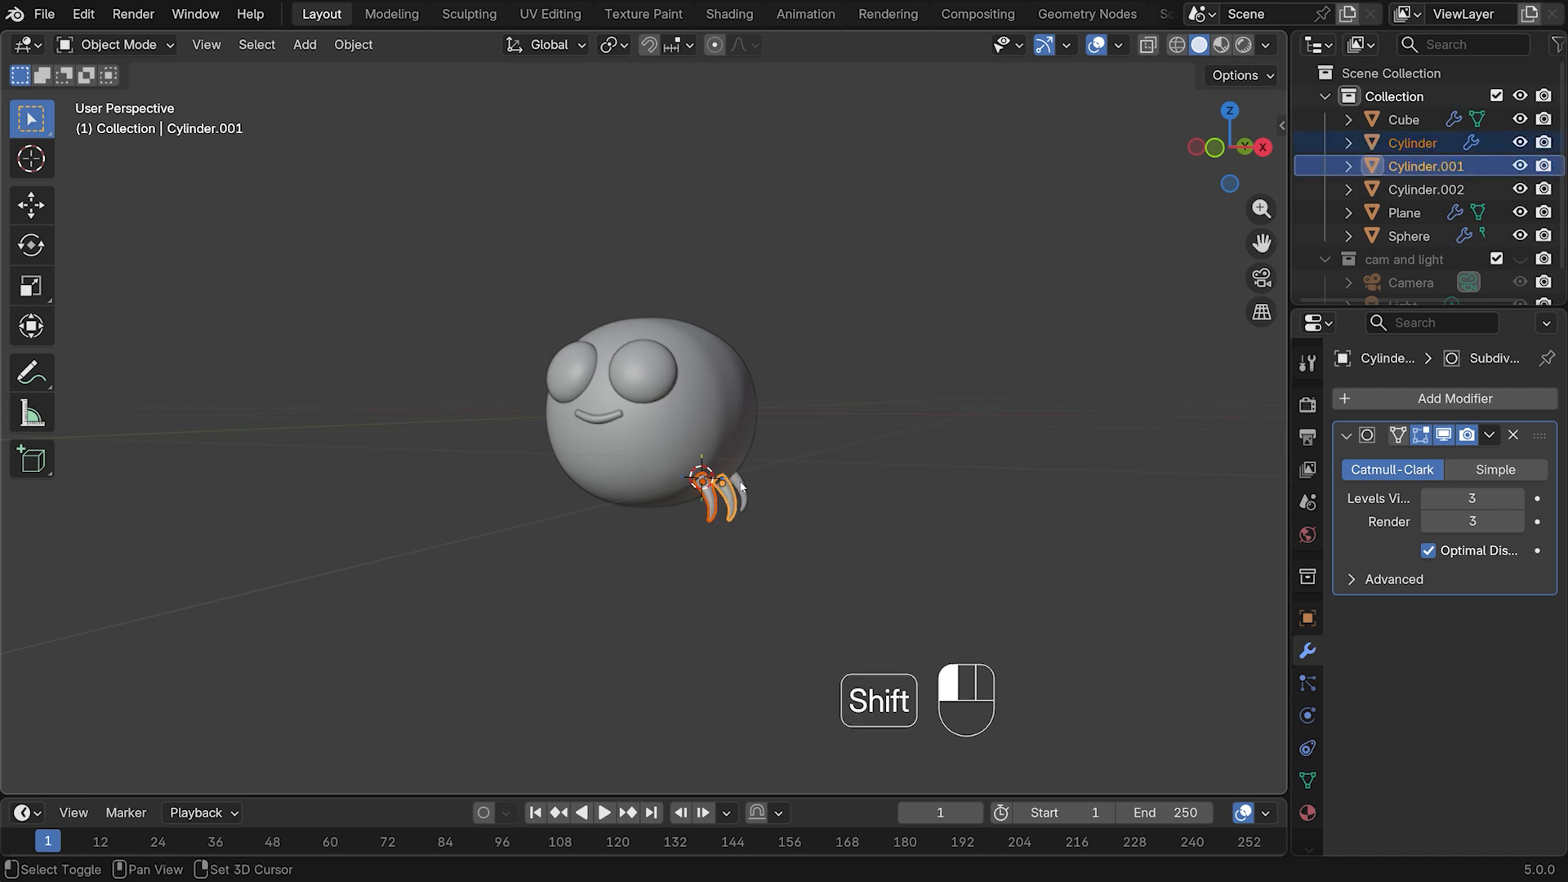
{"action": "left_click", "coordinate": [639, 378], "text": "shift"}
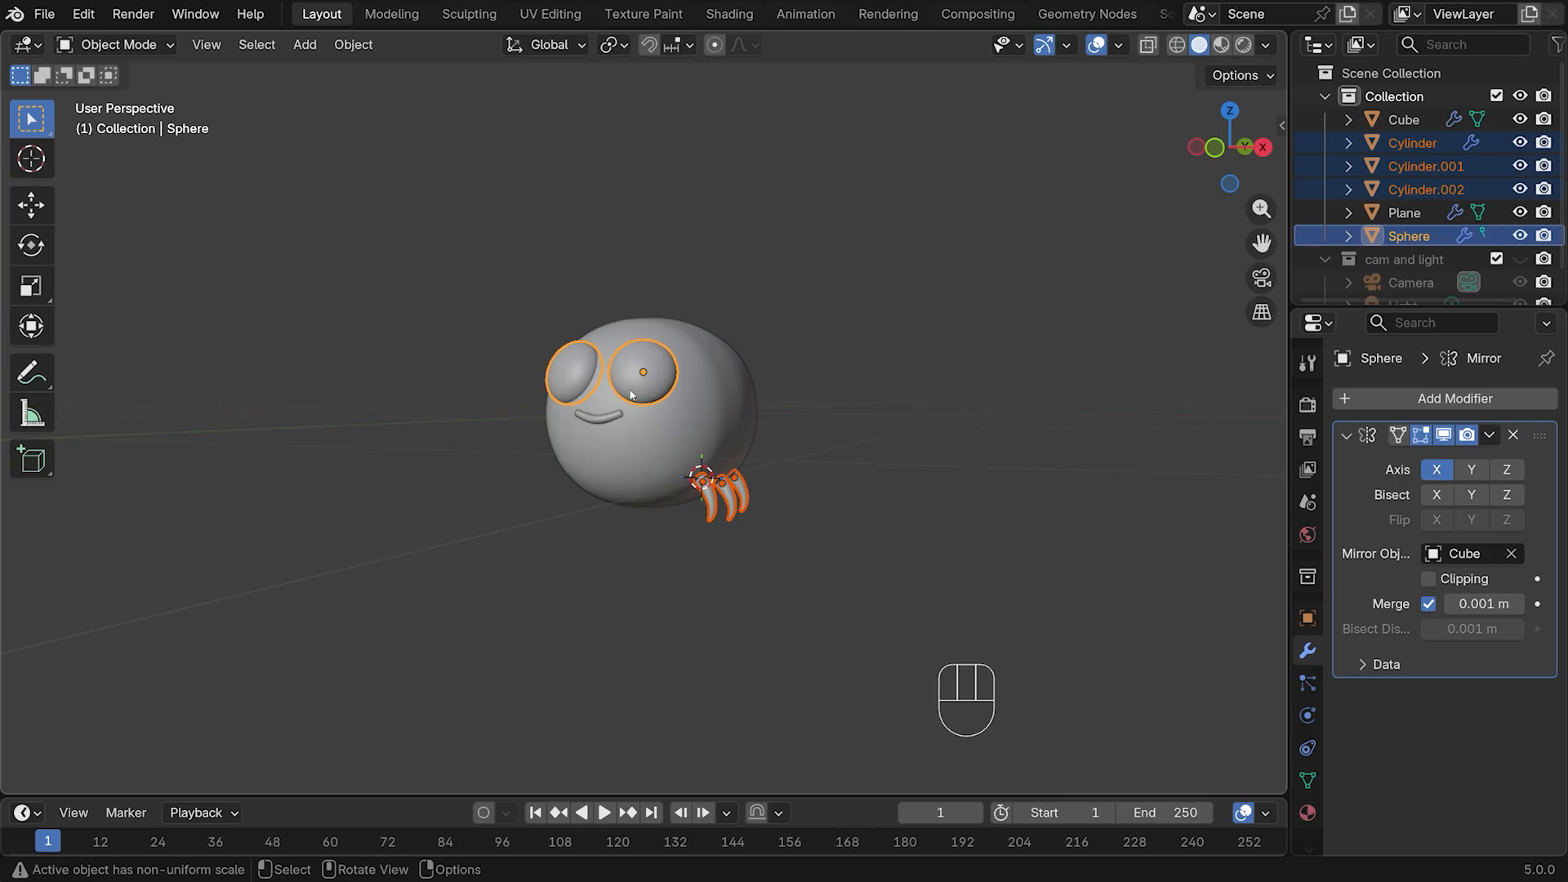
{"action": "key", "text": "ctrl+l"}
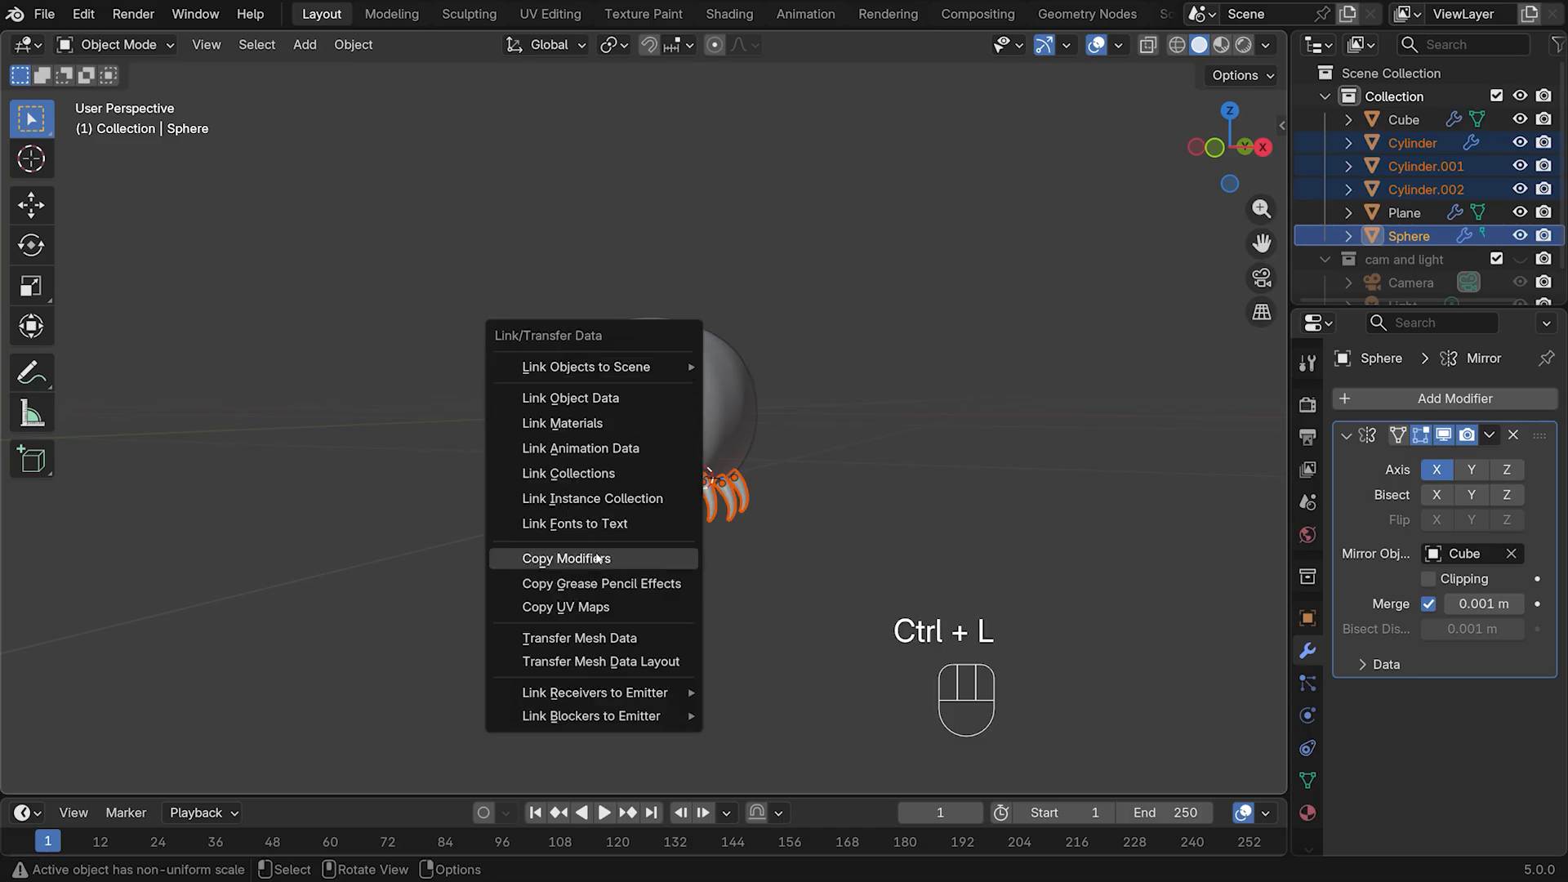
{"action": "left_click", "coordinate": [599, 559]}
{"action": "left_click", "coordinate": [844, 395]}
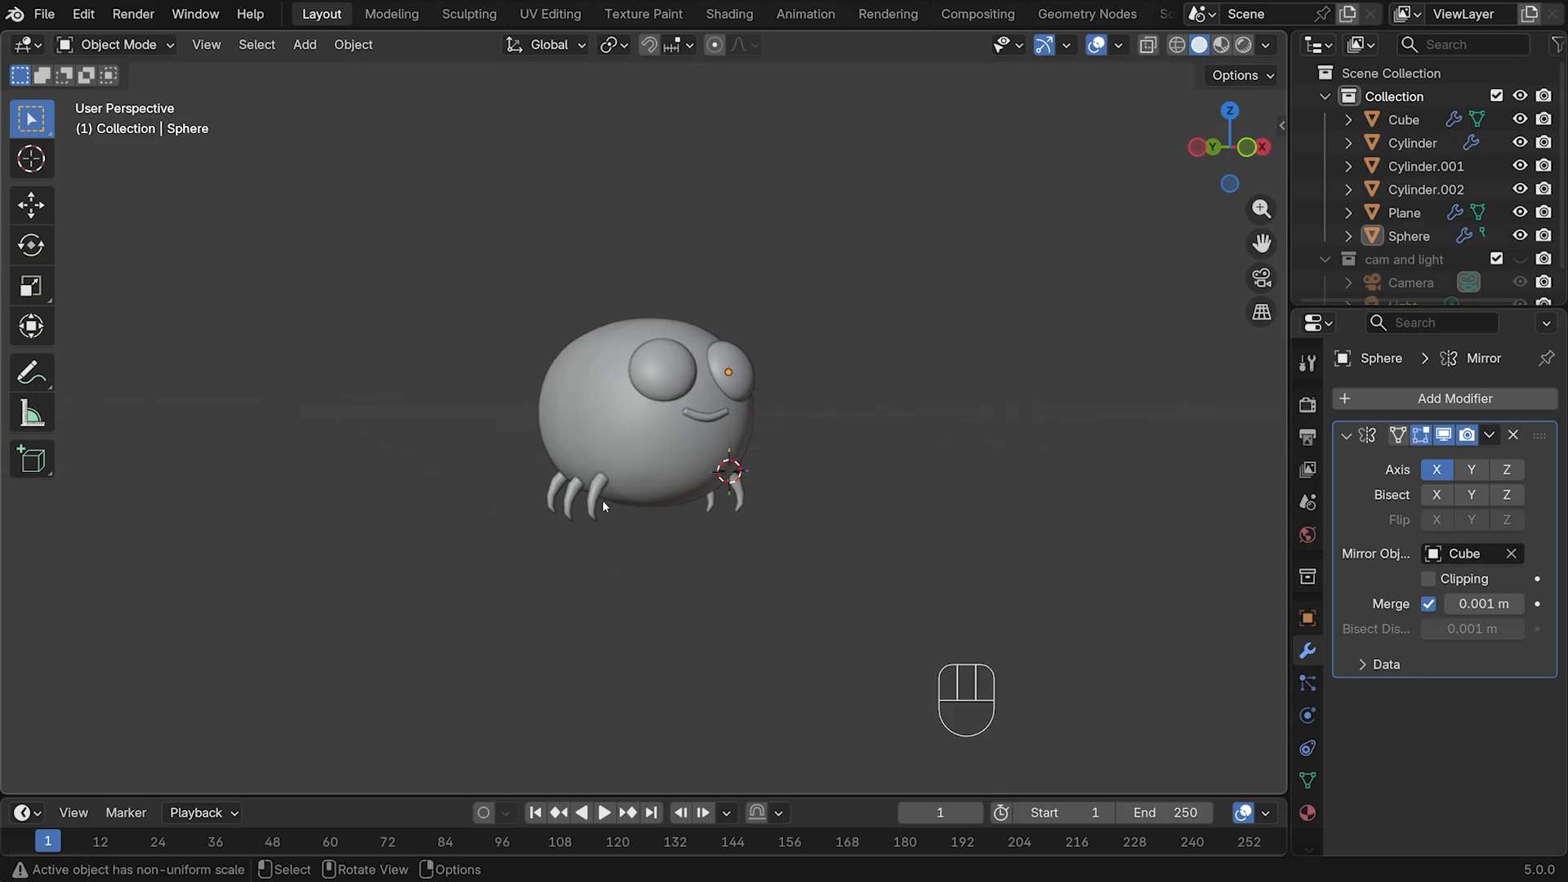
Add a Subdivision Surface modifier with level 3 to the mirrored front limb
{"action": "left_click", "coordinate": [742, 500]}
{"action": "key", "text": "ctrl+3"}
{"action": "scroll", "coordinate": [995, 505], "scroll_direction": "up", "scroll_amount": 3}
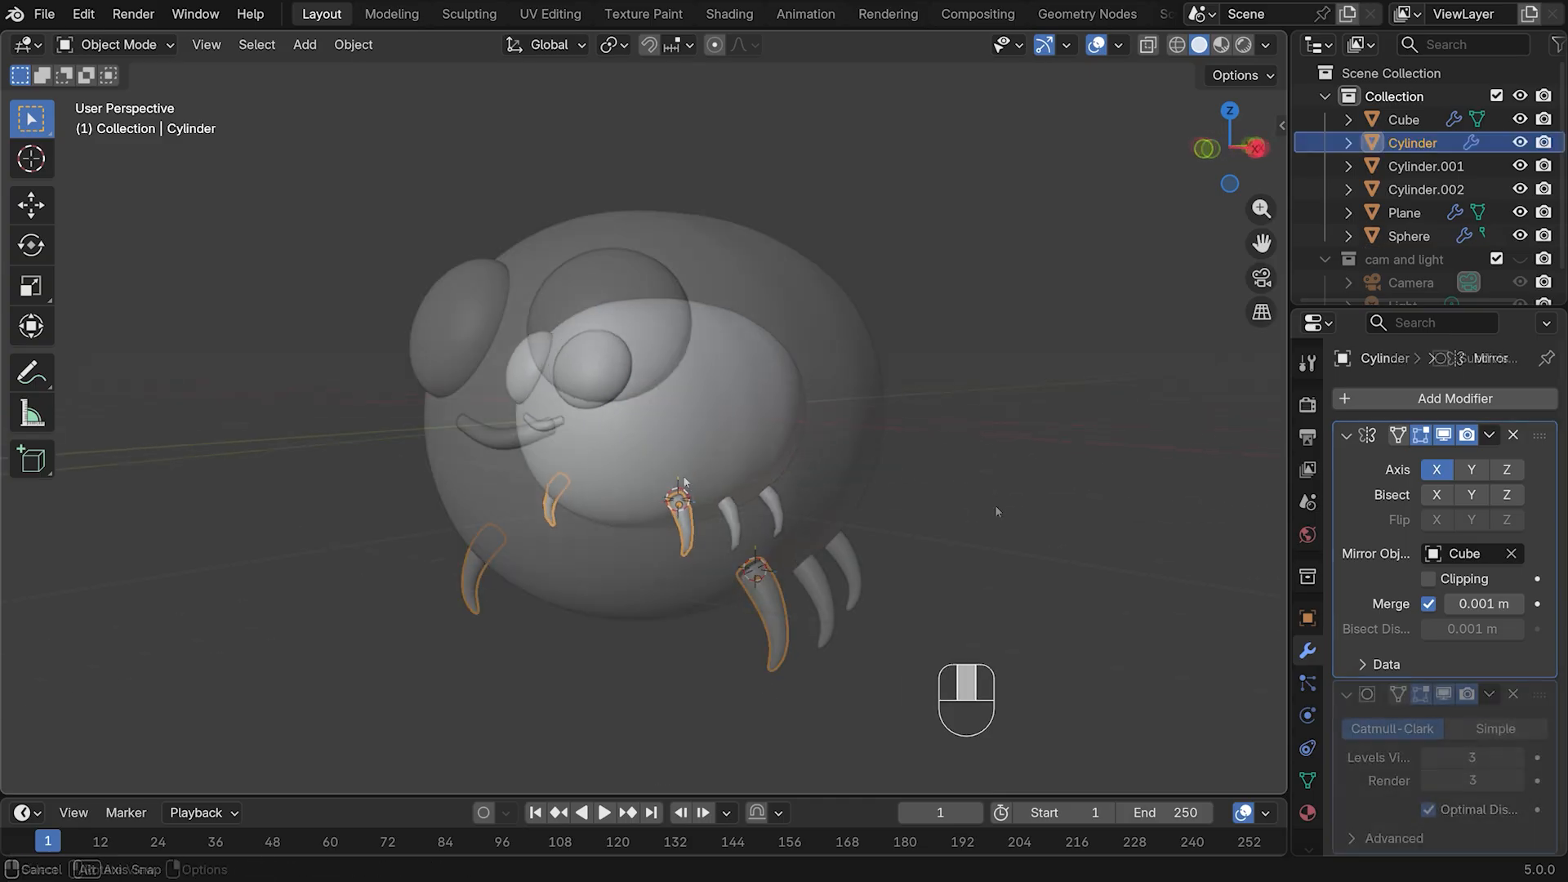
{"action": "middle_click_drag", "start_coordinate": [994, 505], "coordinate": [929, 453]}
Place the 3D cursor near the middle of the body in top view and add a plane there
{"action": "key", "text": "KP_7"}
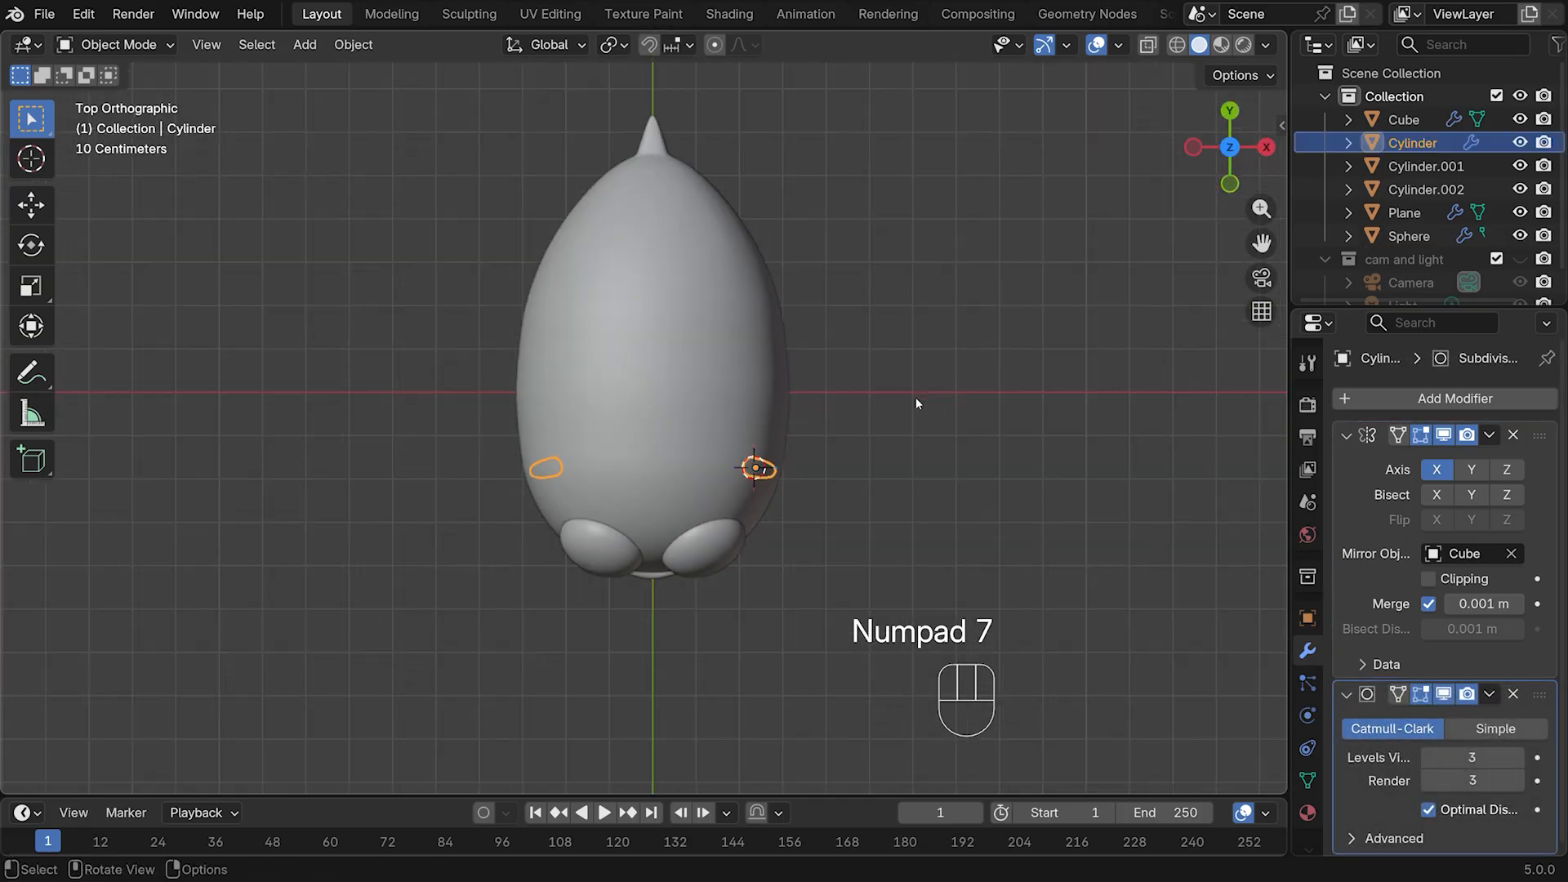
{"action": "right_click", "coordinate": [651, 401], "text": "shift"}
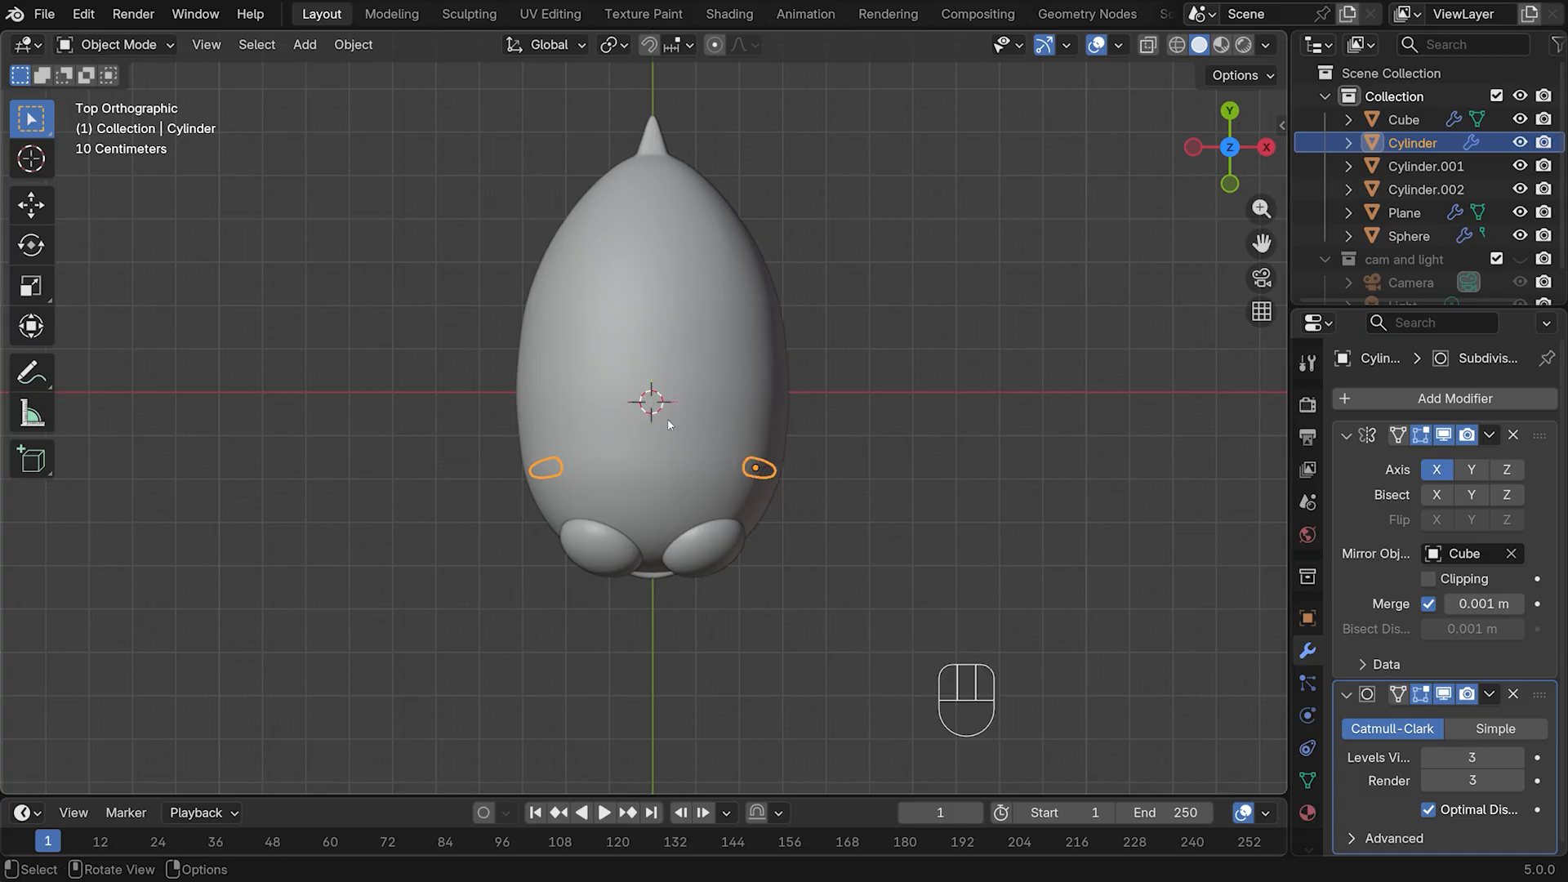
{"action": "key", "text": "shift+a"}
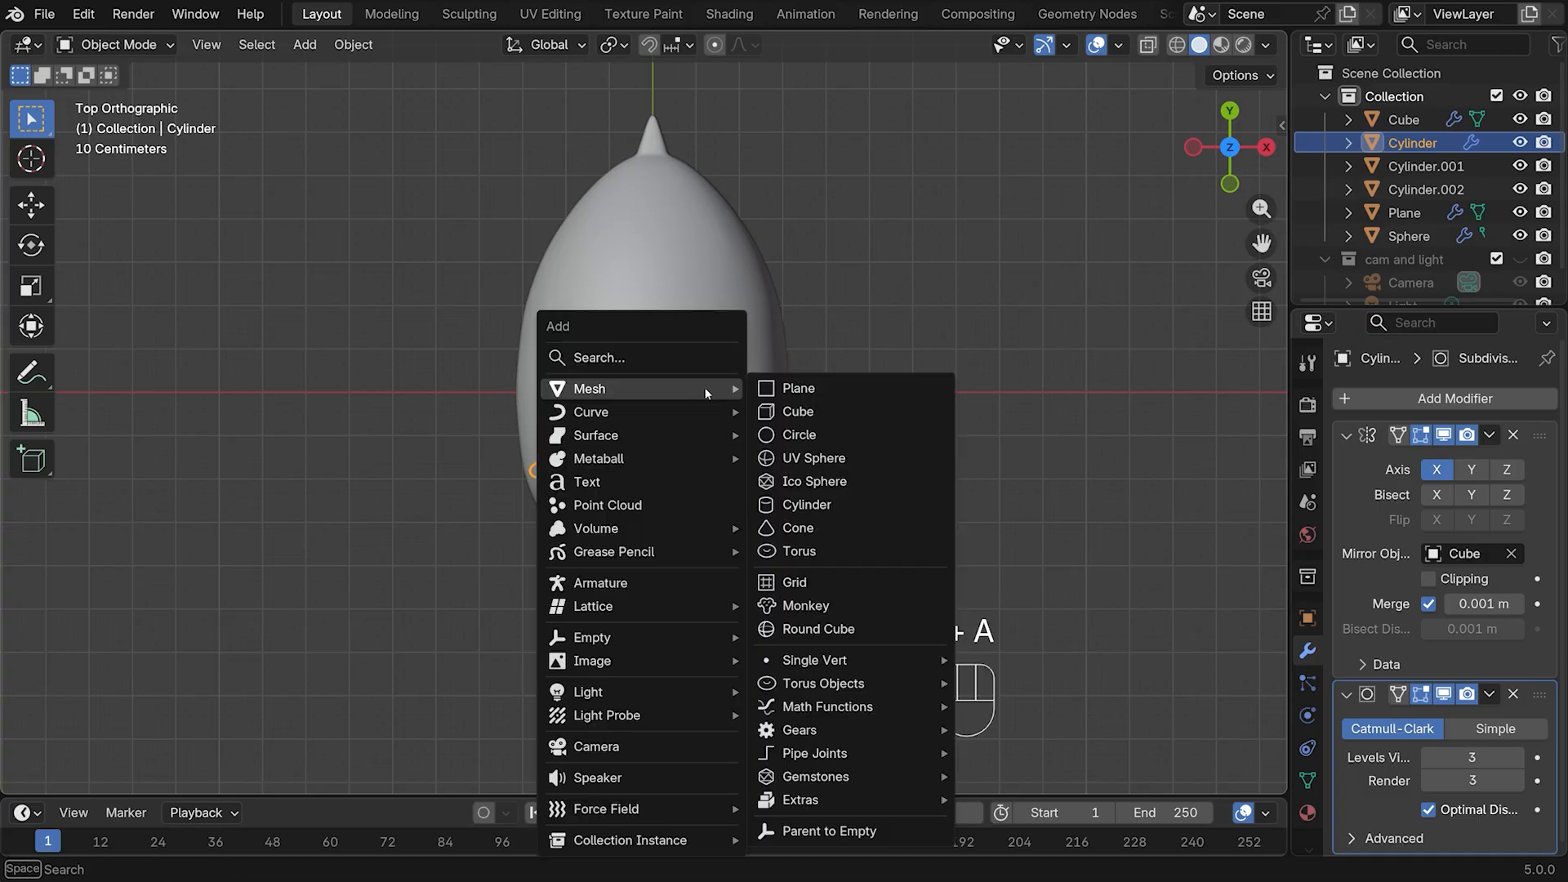
{"action": "left_click", "coordinate": [835, 393]}
Scale the plane to 0.115, enlarge it by a factor of 2.022 and apply its transform
{"action": "key", "text": "s"}
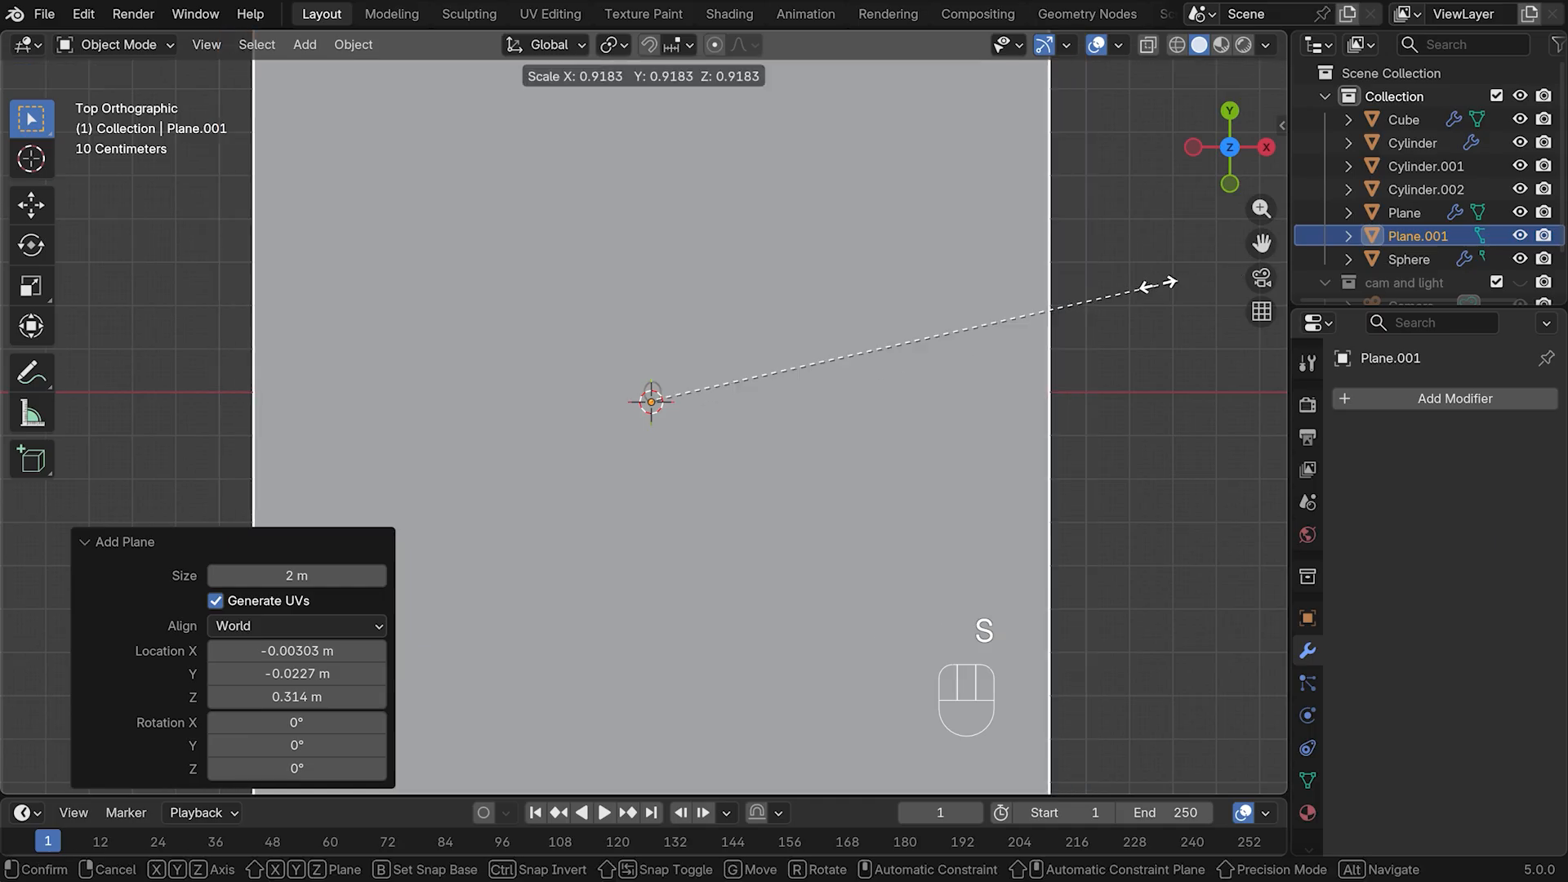
{"action": "left_click", "coordinate": [723, 394]}
{"action": "key", "text": "s"}
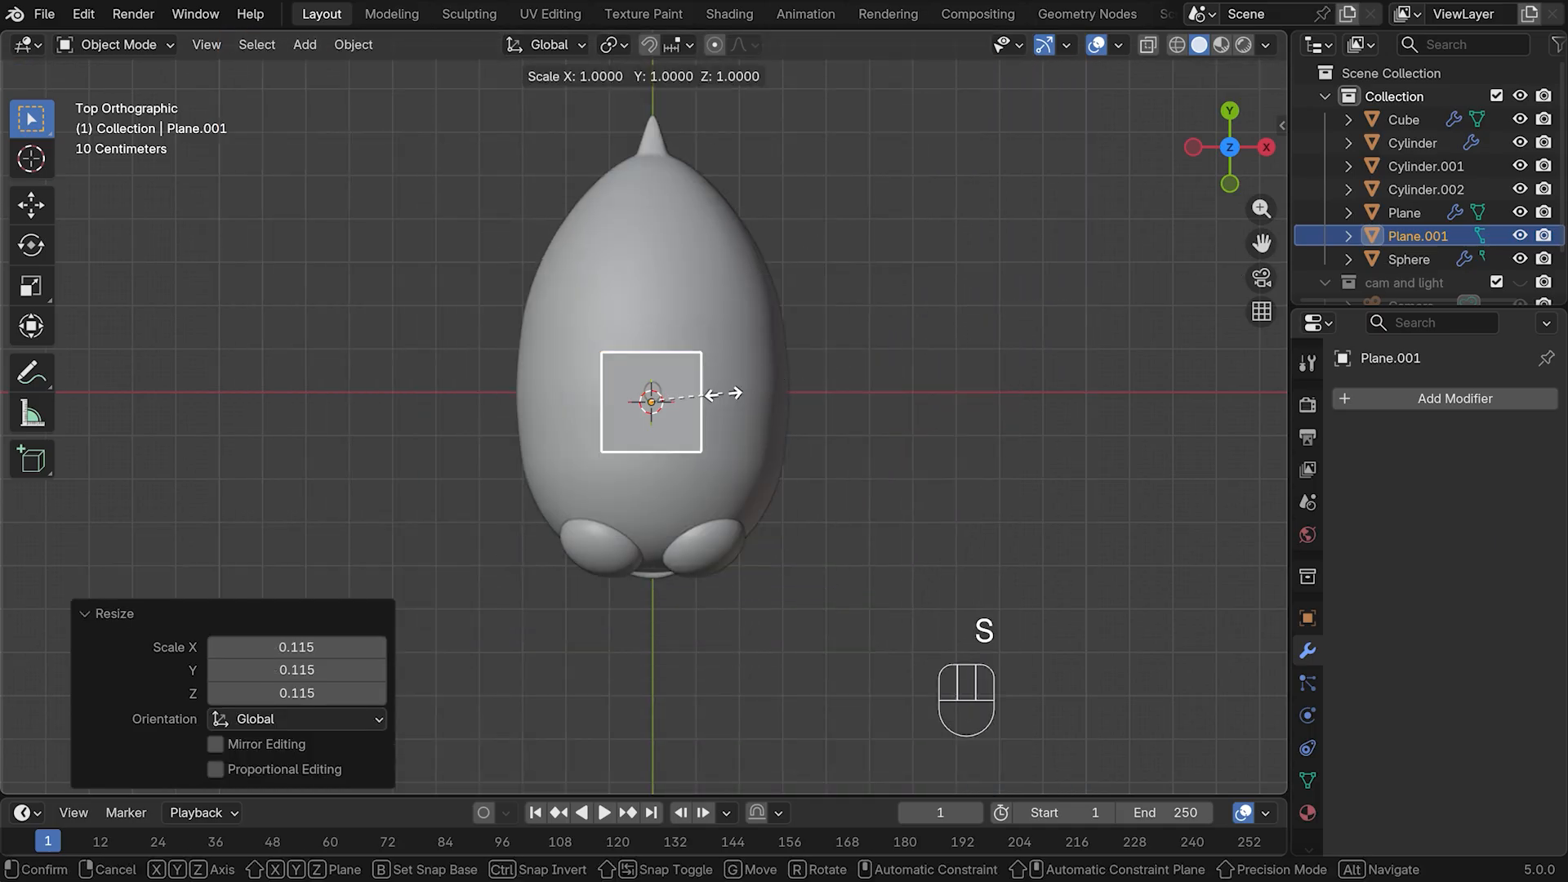
{"action": "left_click", "coordinate": [803, 381]}
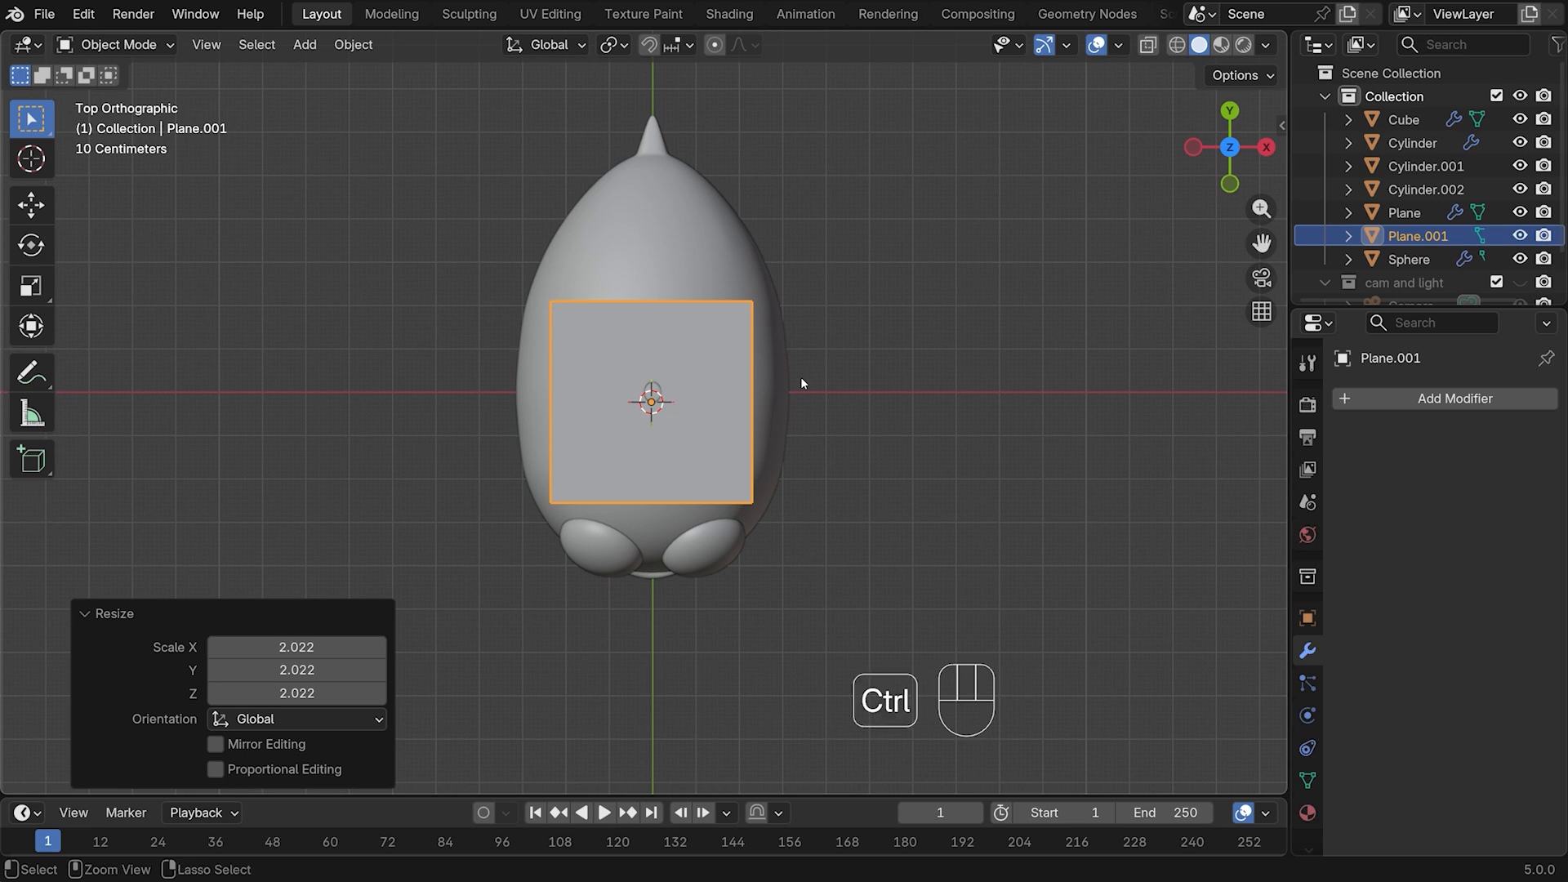
{"action": "key", "text": "ctrl+a"}
{"action": "left_click", "coordinate": [801, 379]}
Move the plane's mesh 0.24159 m along X in Edit Mode so its inner edge sits beside the origin
{"action": "key", "text": "Tab"}
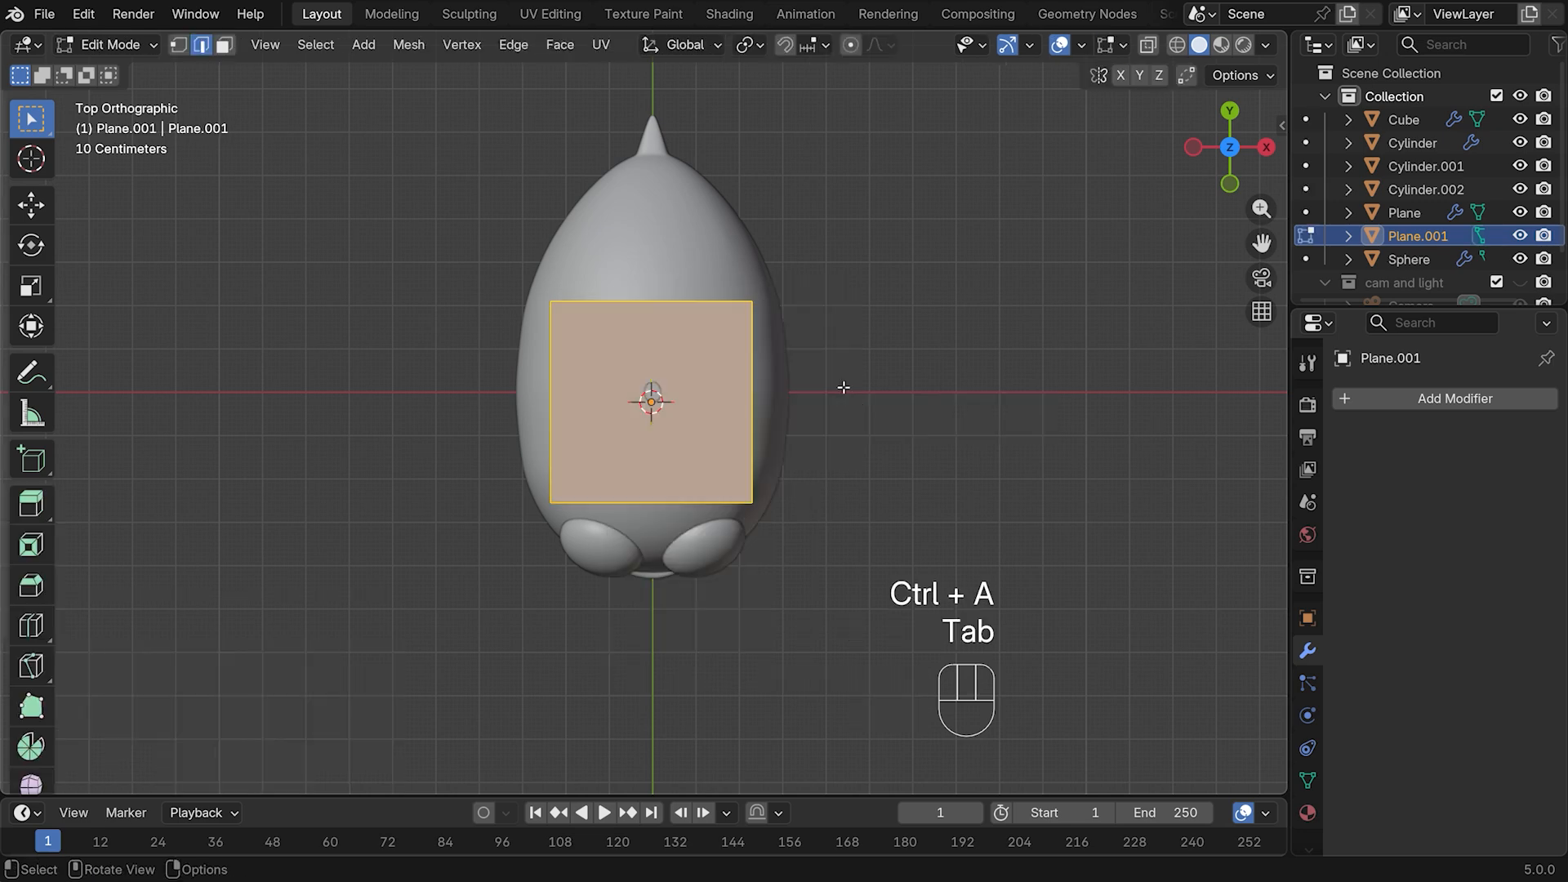
{"action": "key", "text": "g"}
{"action": "key", "text": "x"}
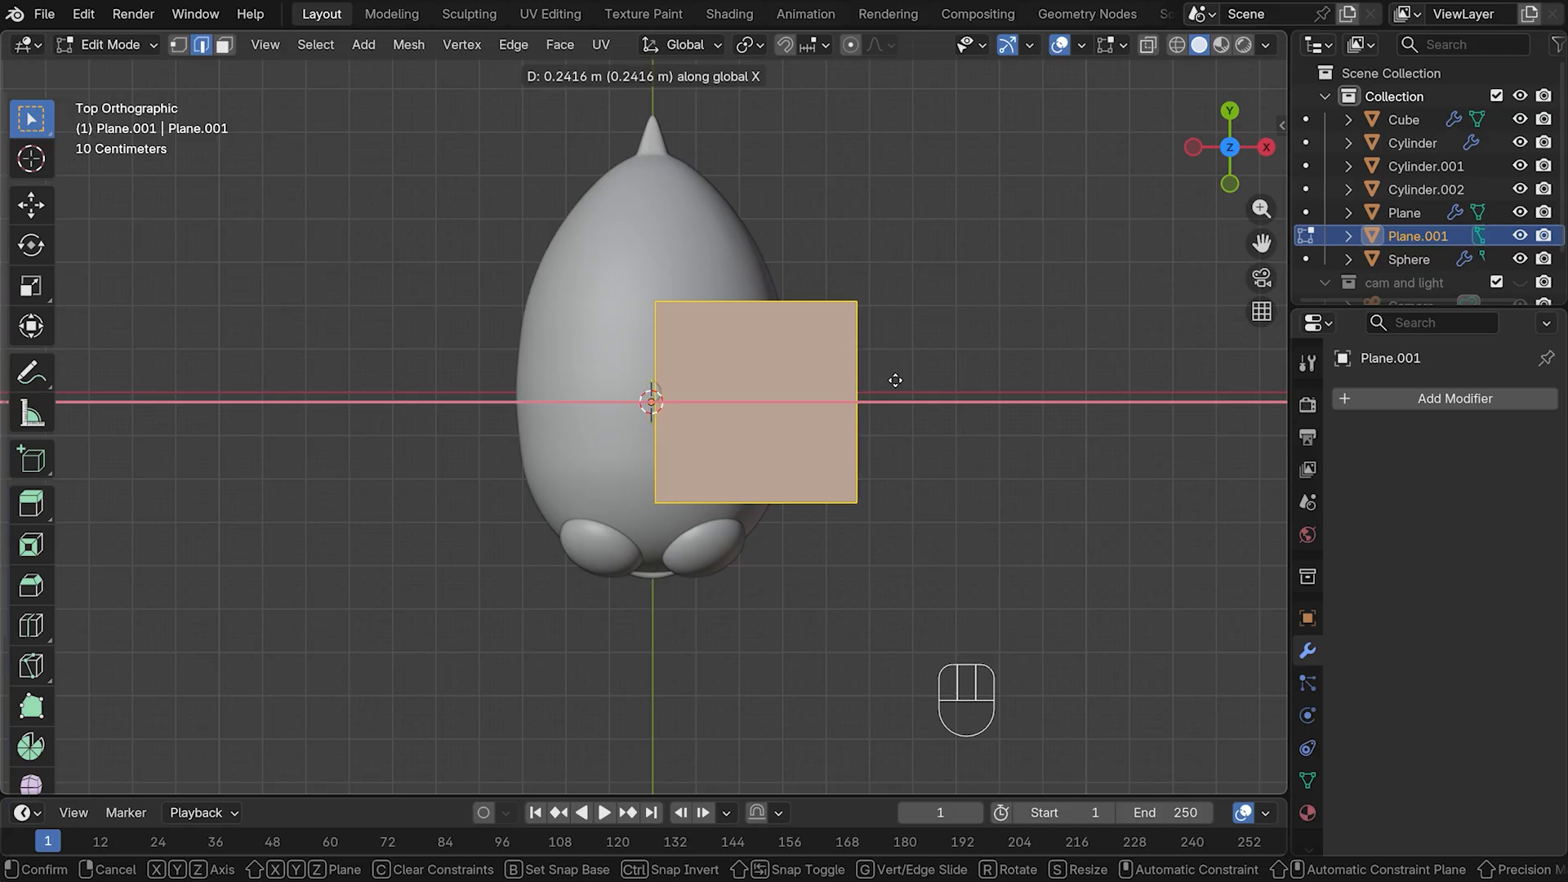
{"action": "left_click", "coordinate": [895, 380]}
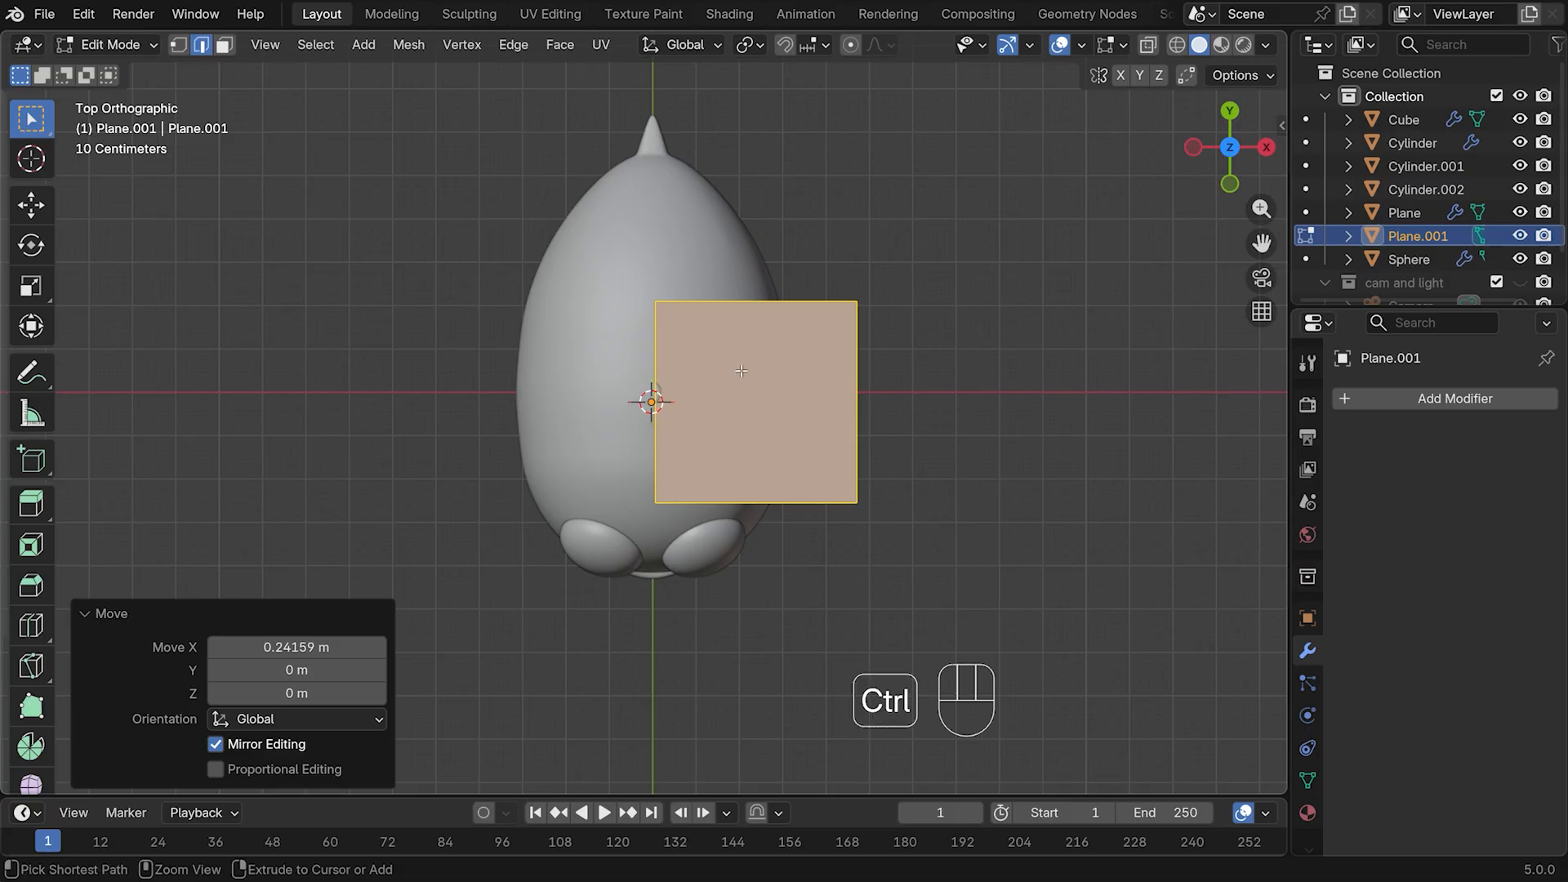
Add seven evenly spaced loop cuts across the plane, parallel to its inner edge, without sliding them
{"action": "key", "text": "ctrl+r"}
{"action": "scroll", "coordinate": [742, 319], "scroll_direction": "up", "scroll_amount": 6}
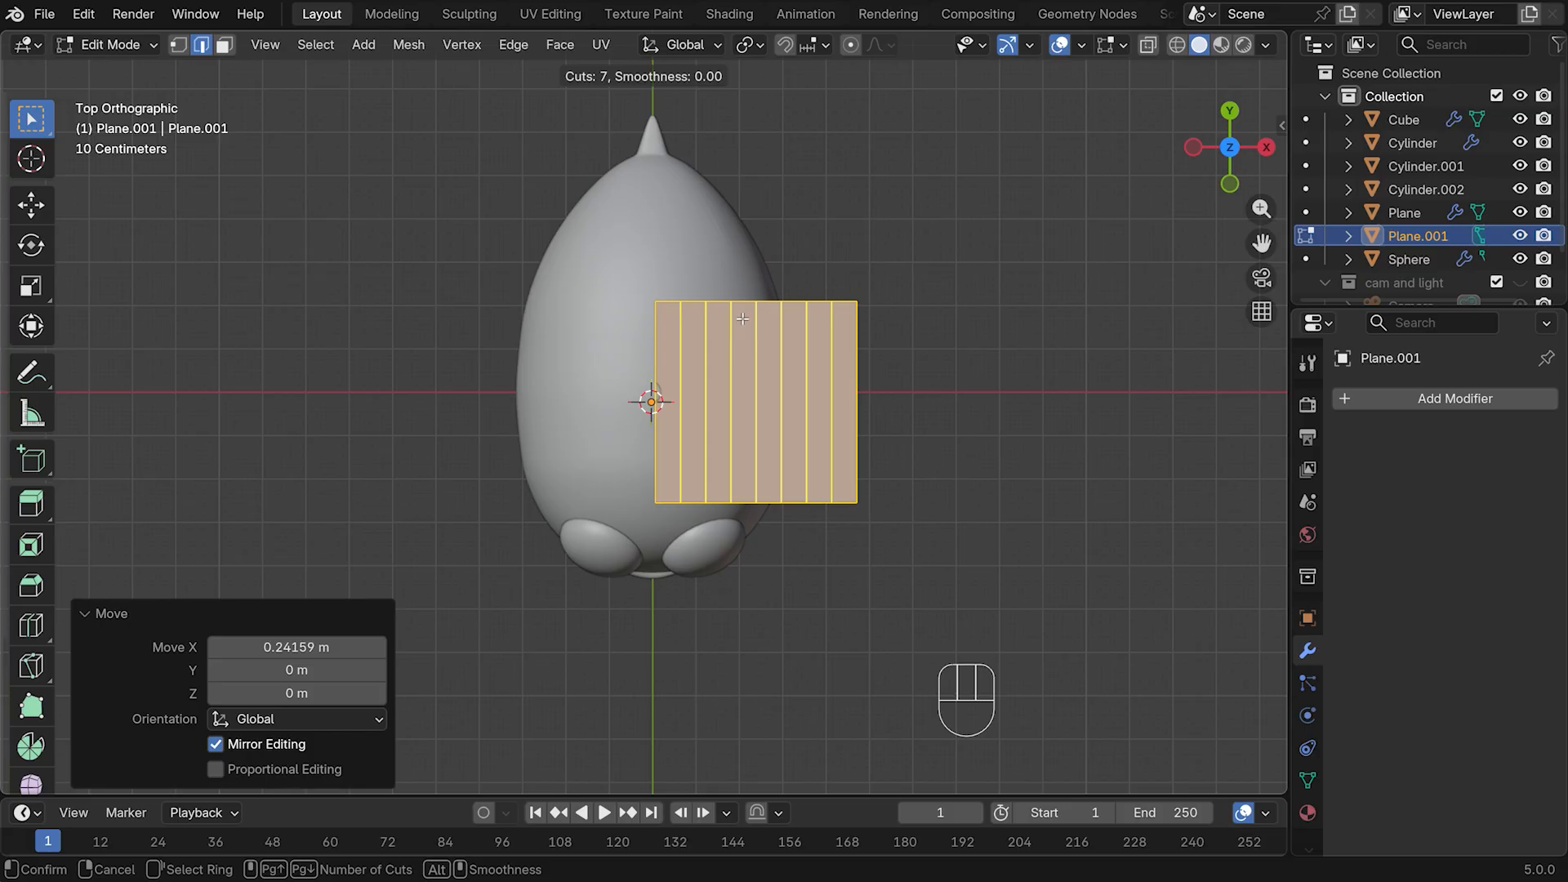
{"action": "left_click", "coordinate": [742, 320]}
{"action": "right_click", "coordinate": [743, 320]}
Scale the plane's inner edge vertices to about 0.18 using smooth proportional editing with a size of about 0.32
{"action": "key", "text": "1"}
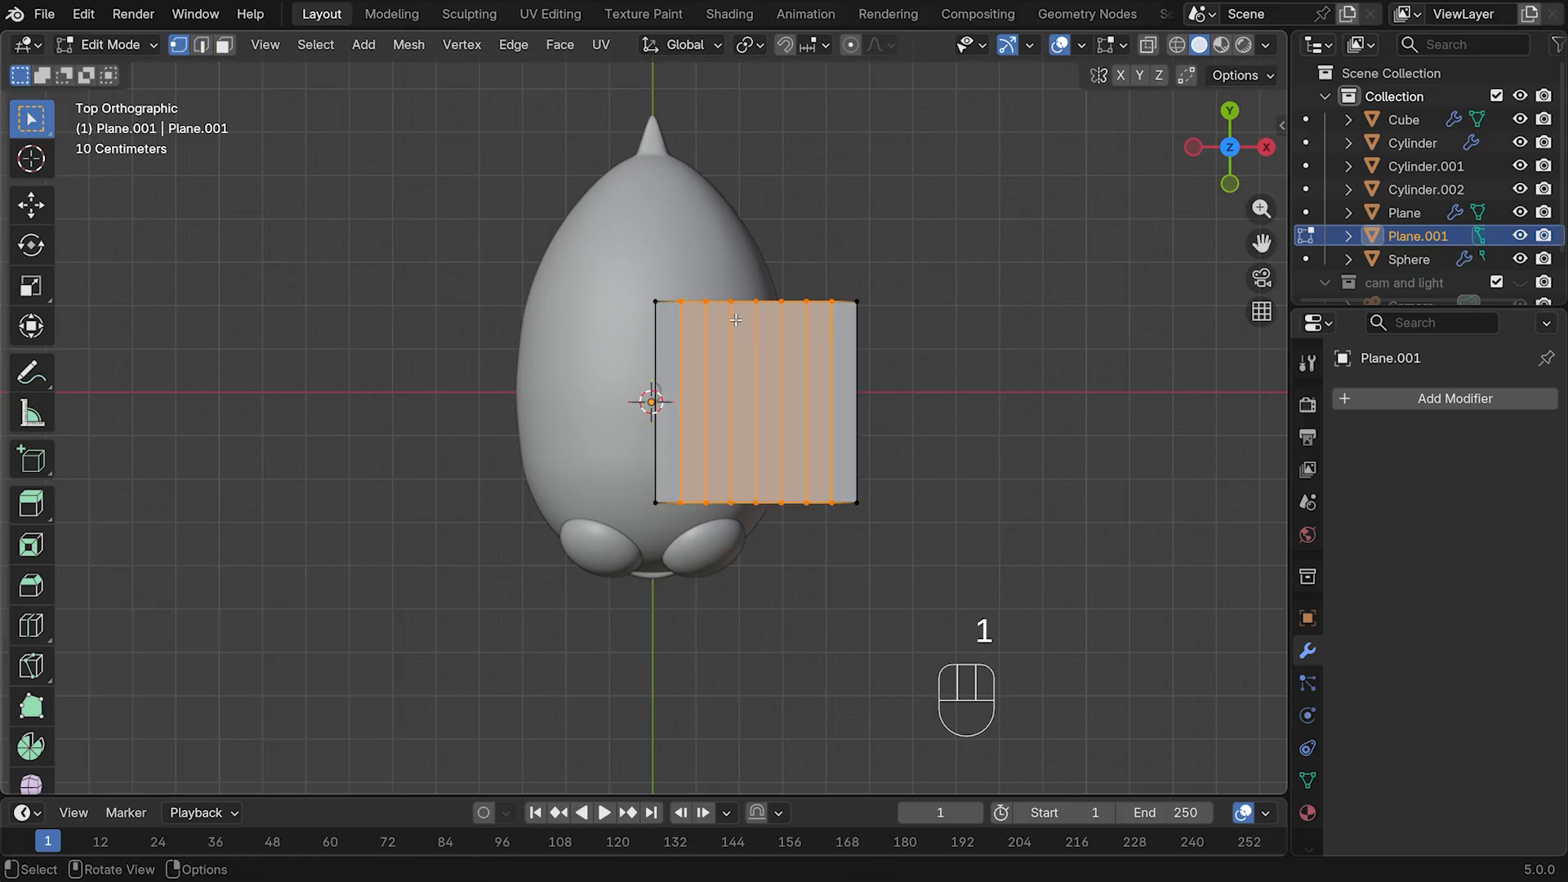
{"action": "left_click_drag", "start_coordinate": [651, 278], "coordinate": [676, 532]}
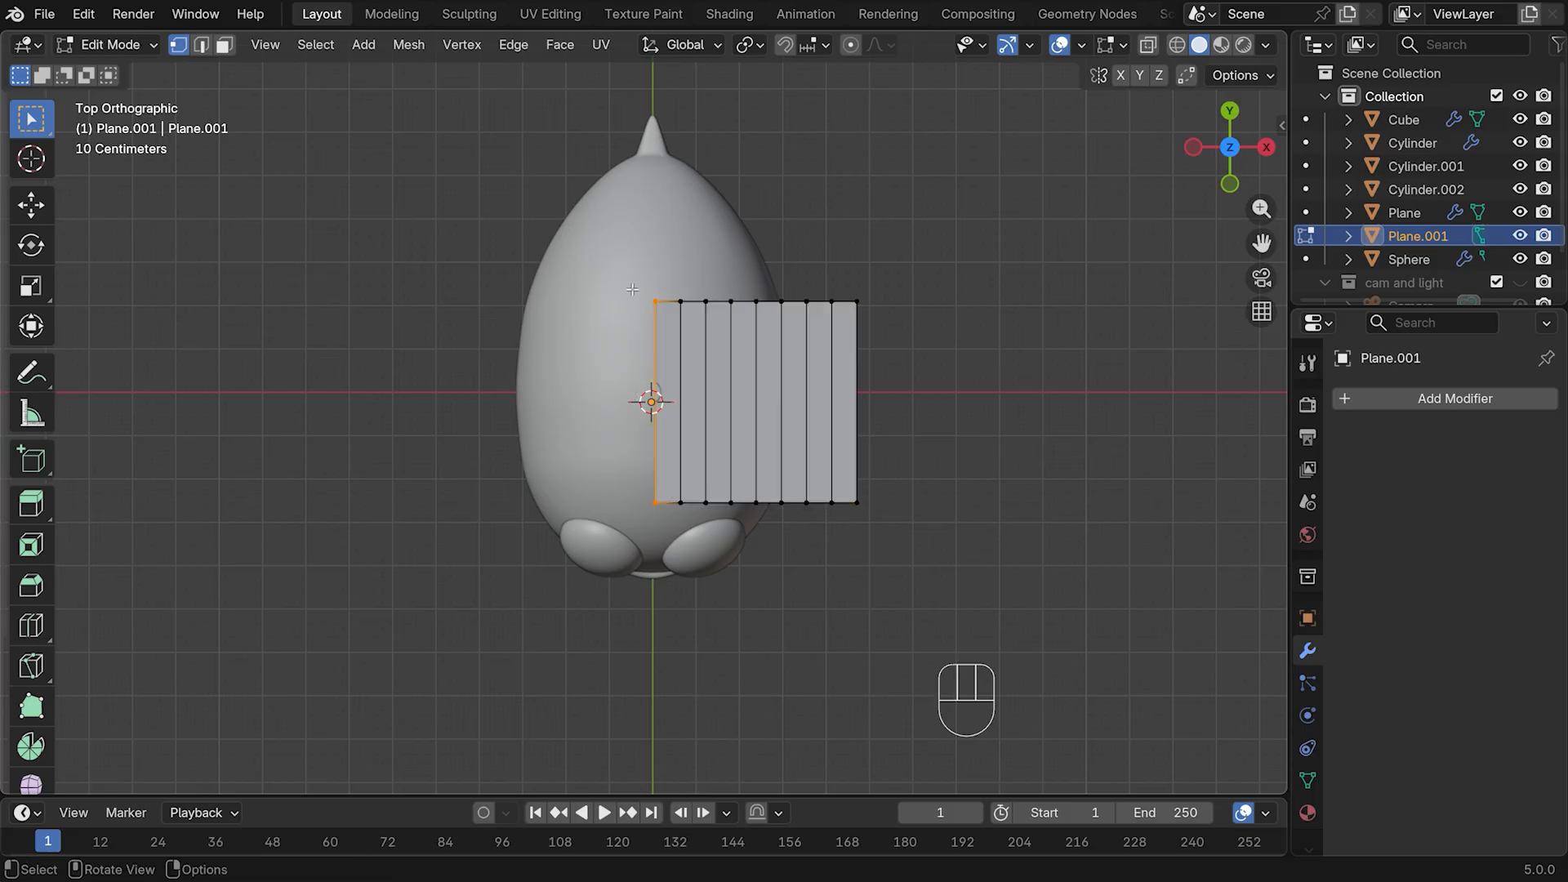
{"action": "left_click", "coordinate": [851, 44]}
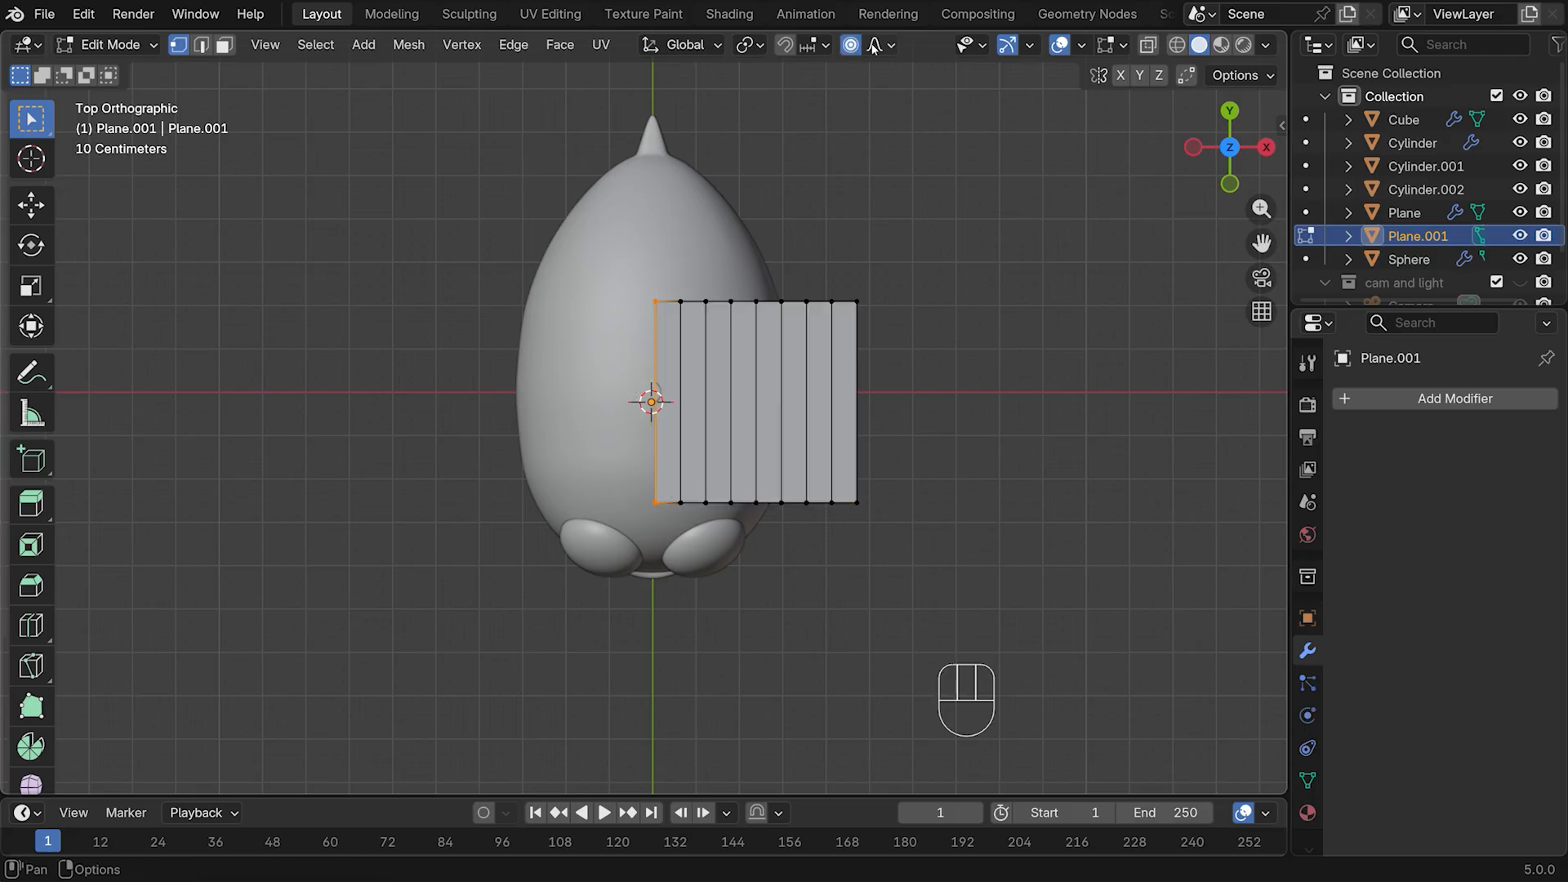
{"action": "key", "text": "s"}
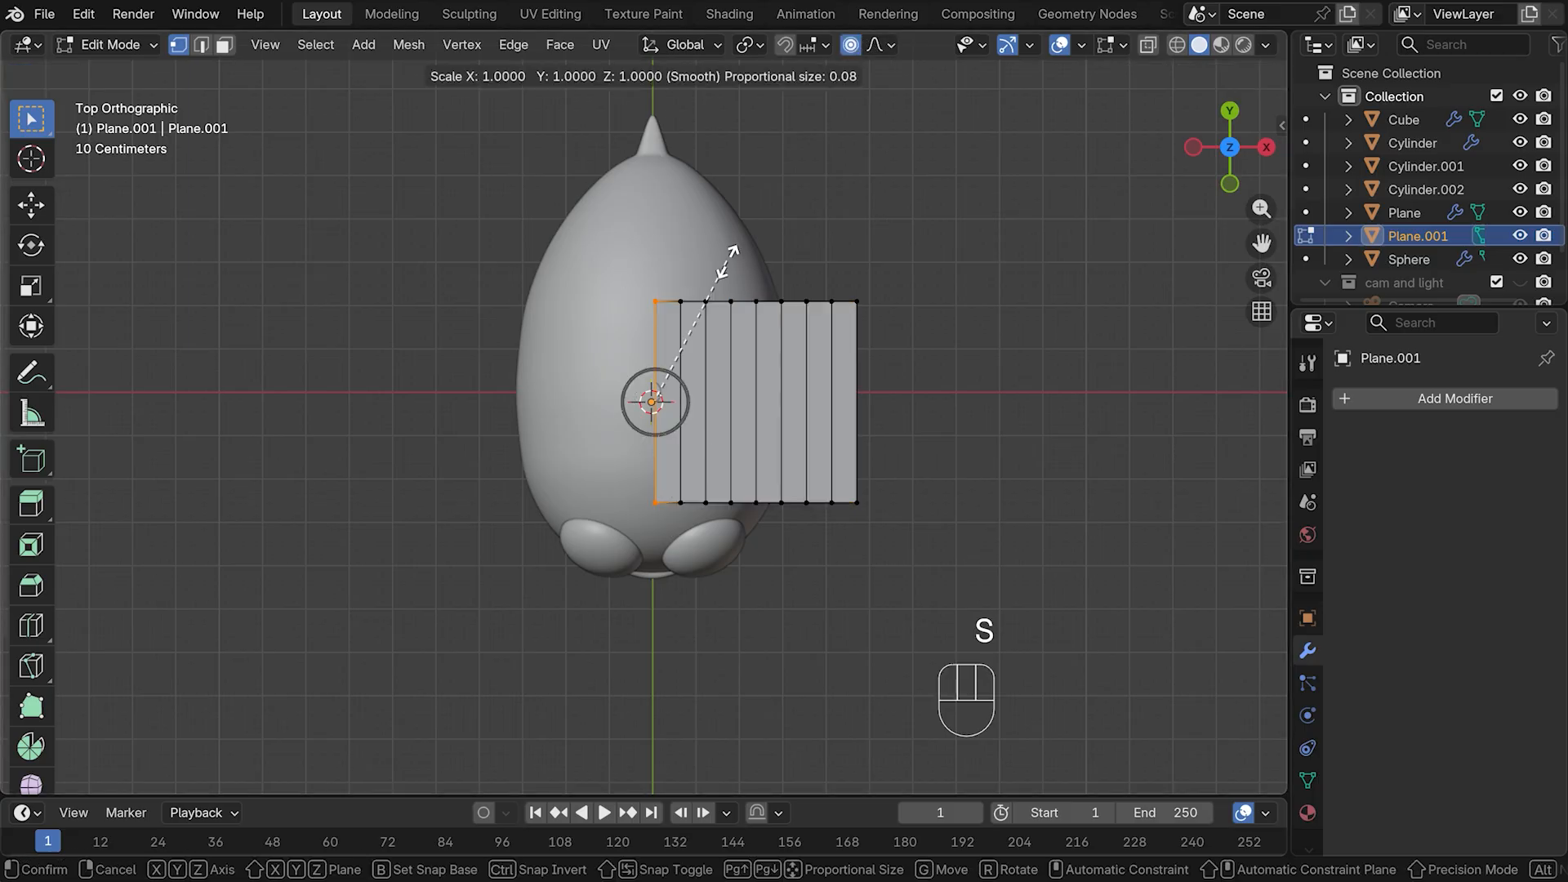
{"action": "scroll", "coordinate": [727, 261], "scroll_direction": "down", "scroll_amount": 10}
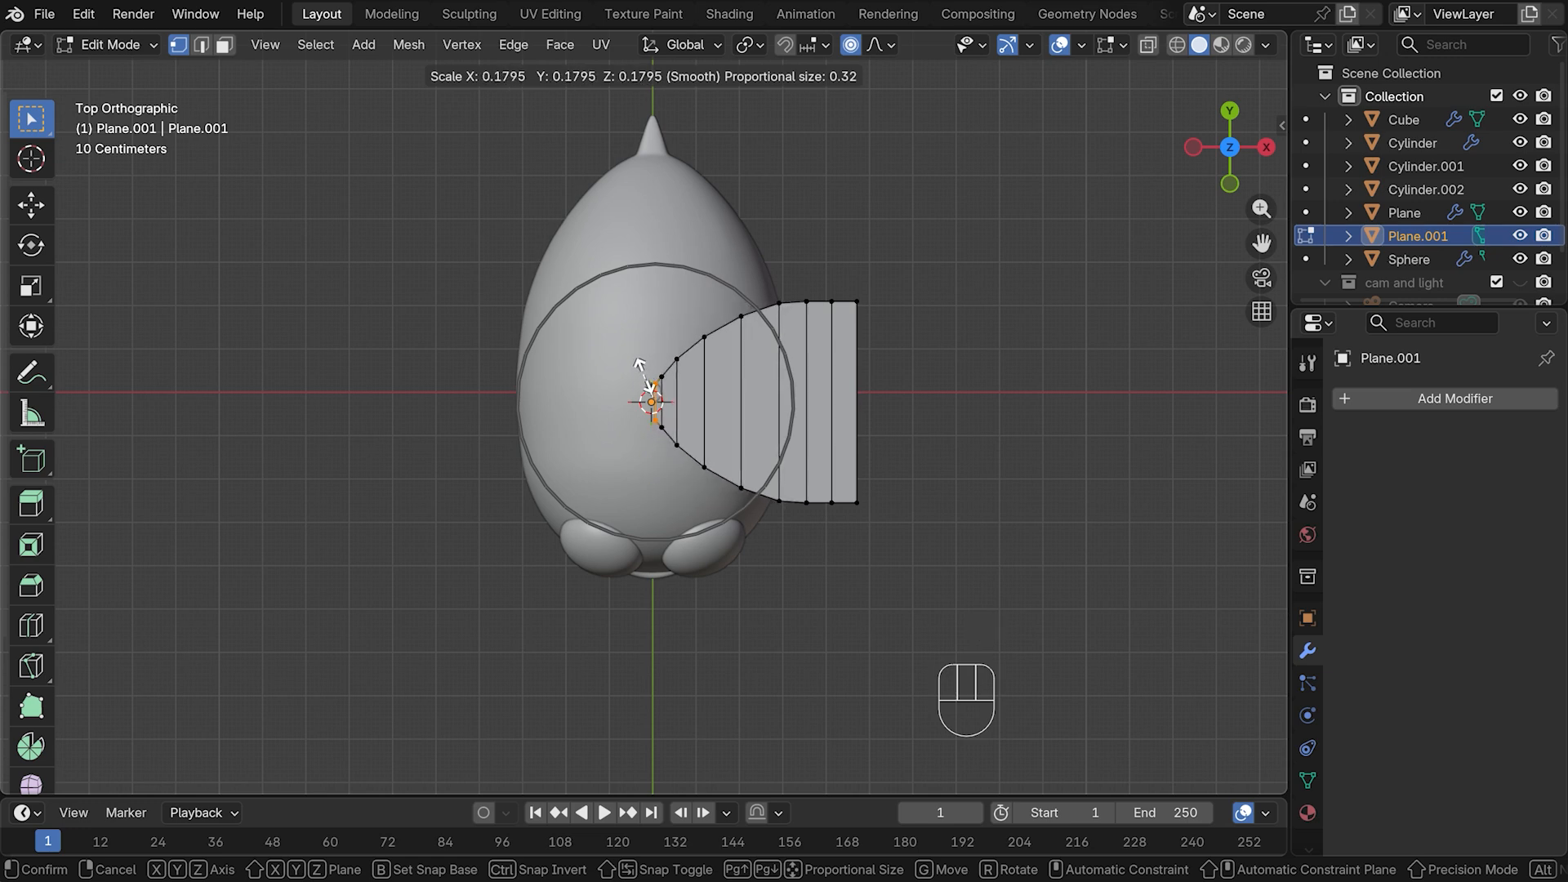
{"action": "left_click", "coordinate": [640, 370]}
Scale the plane's outer edge vertices to 0.127 with smooth proportional editing at a size of 0.319
{"action": "left_click_drag", "start_coordinate": [839, 280], "coordinate": [909, 571]}
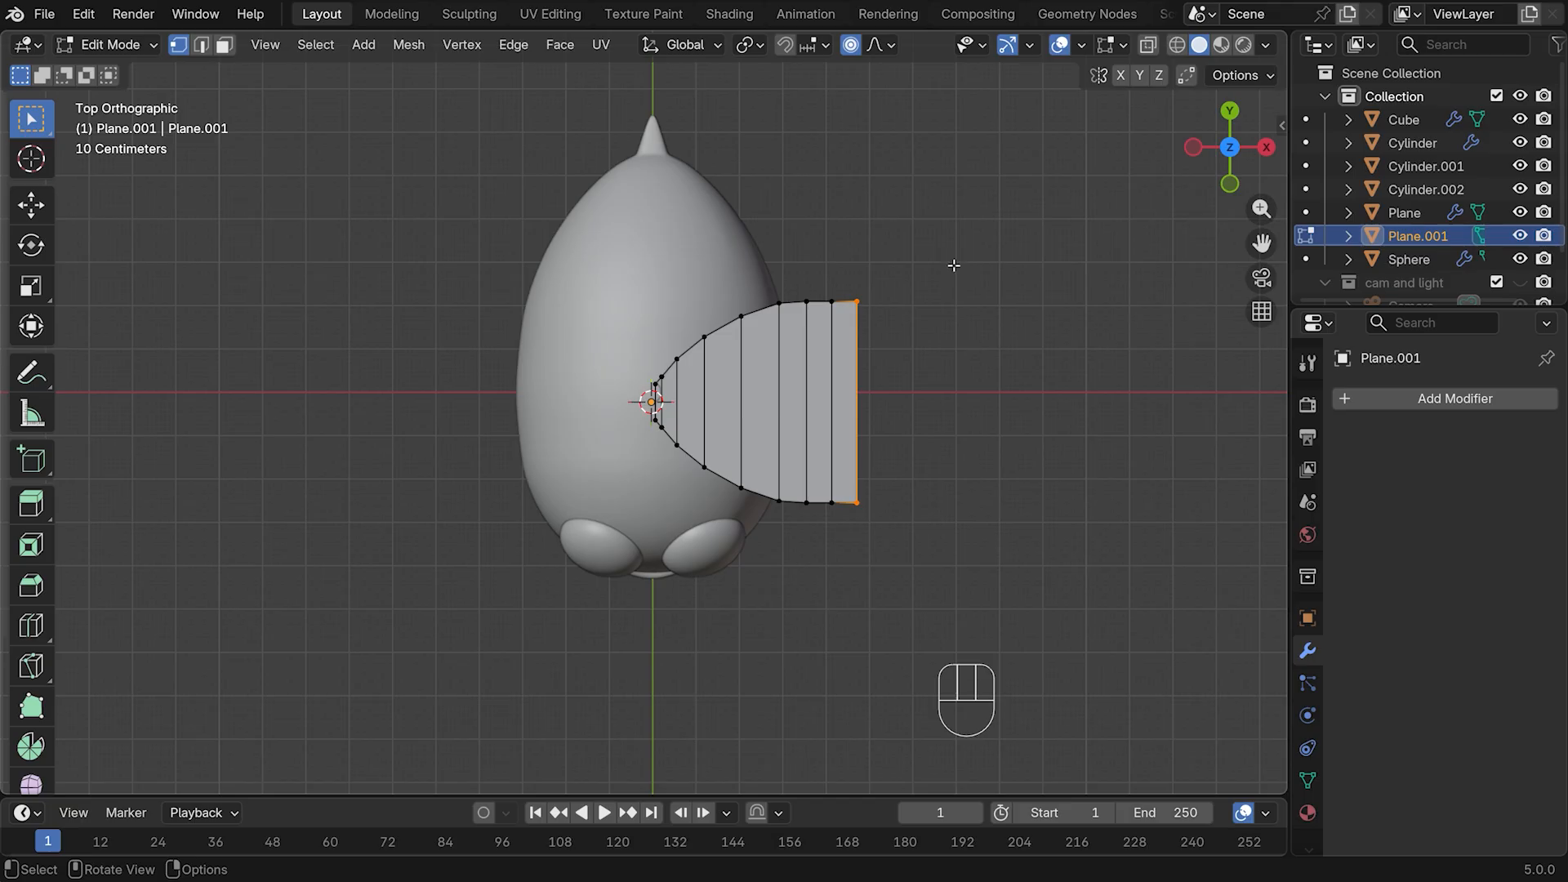
{"action": "key", "text": "s"}
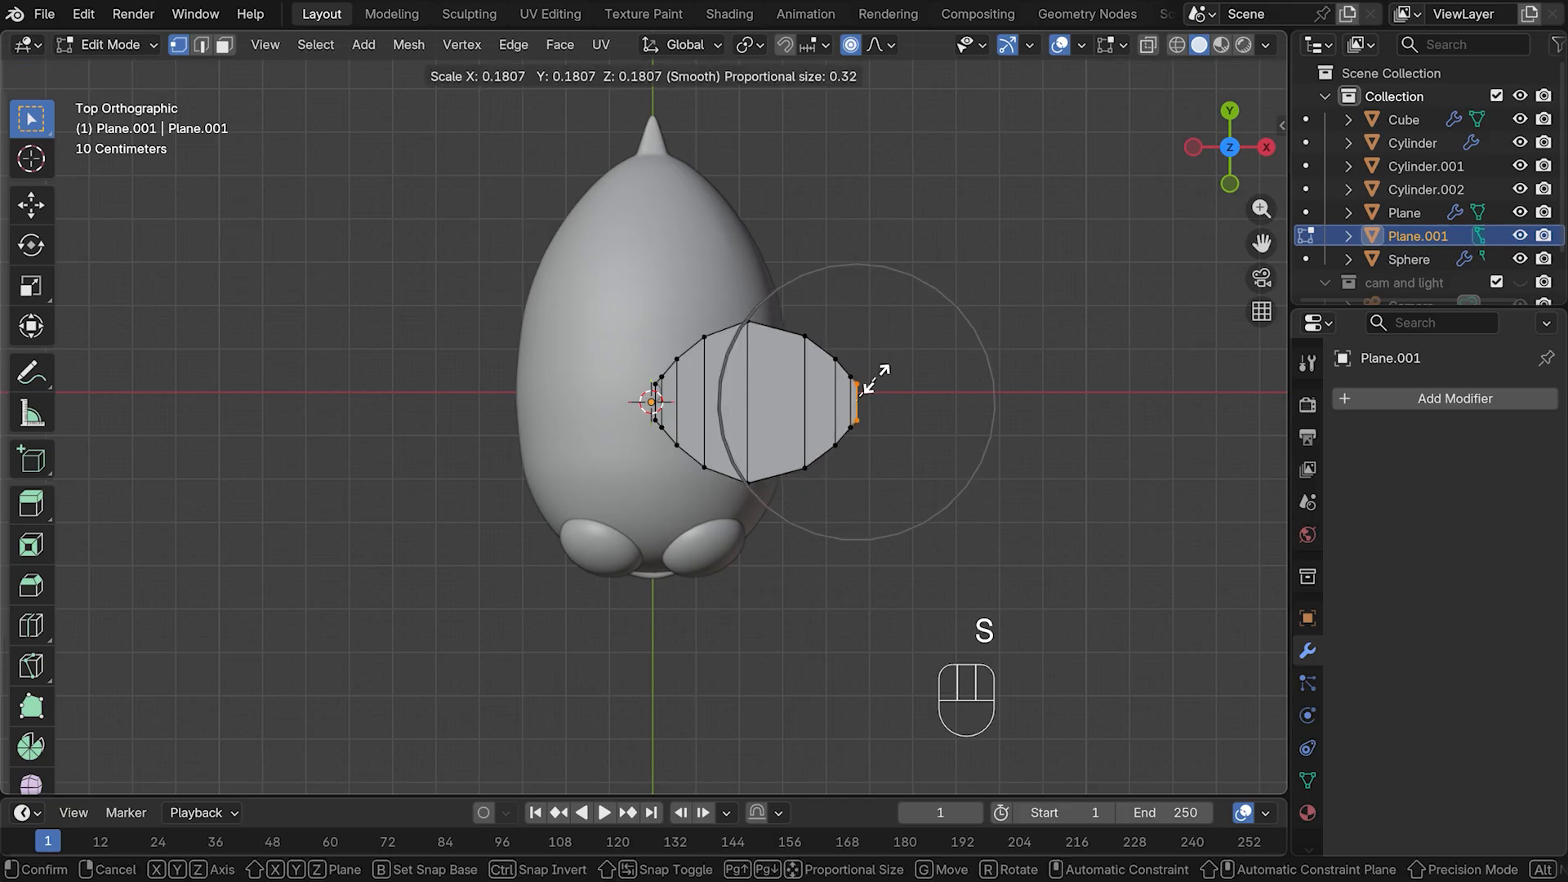
{"action": "left_click", "coordinate": [872, 390]}
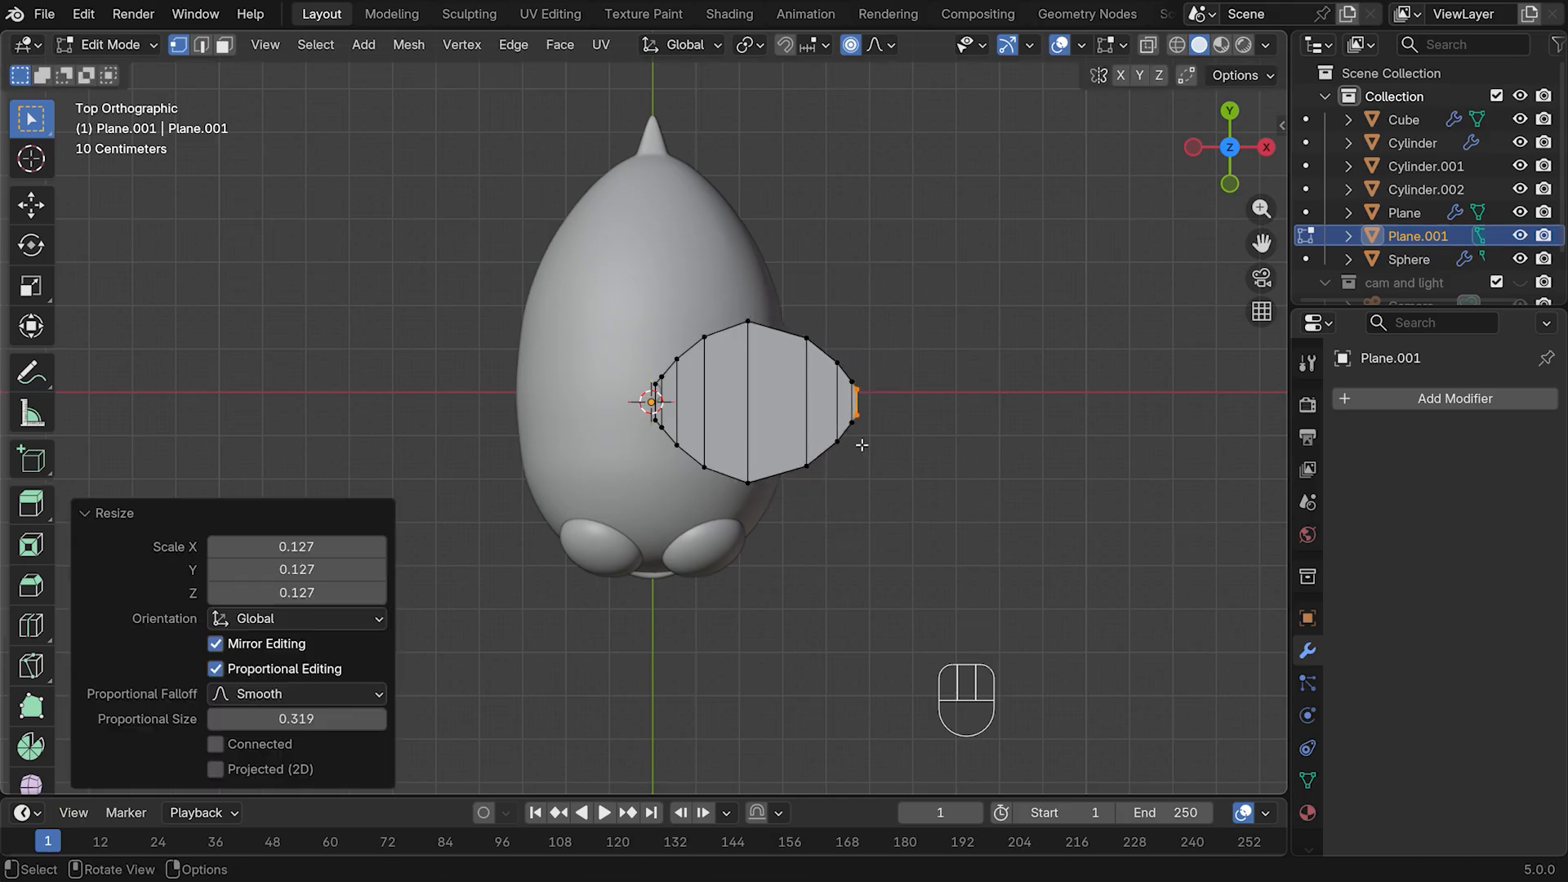
Return the wing plane to Object Mode and rotate it 90° about the global X axis so it stands upright
{"action": "key", "text": "Tab"}
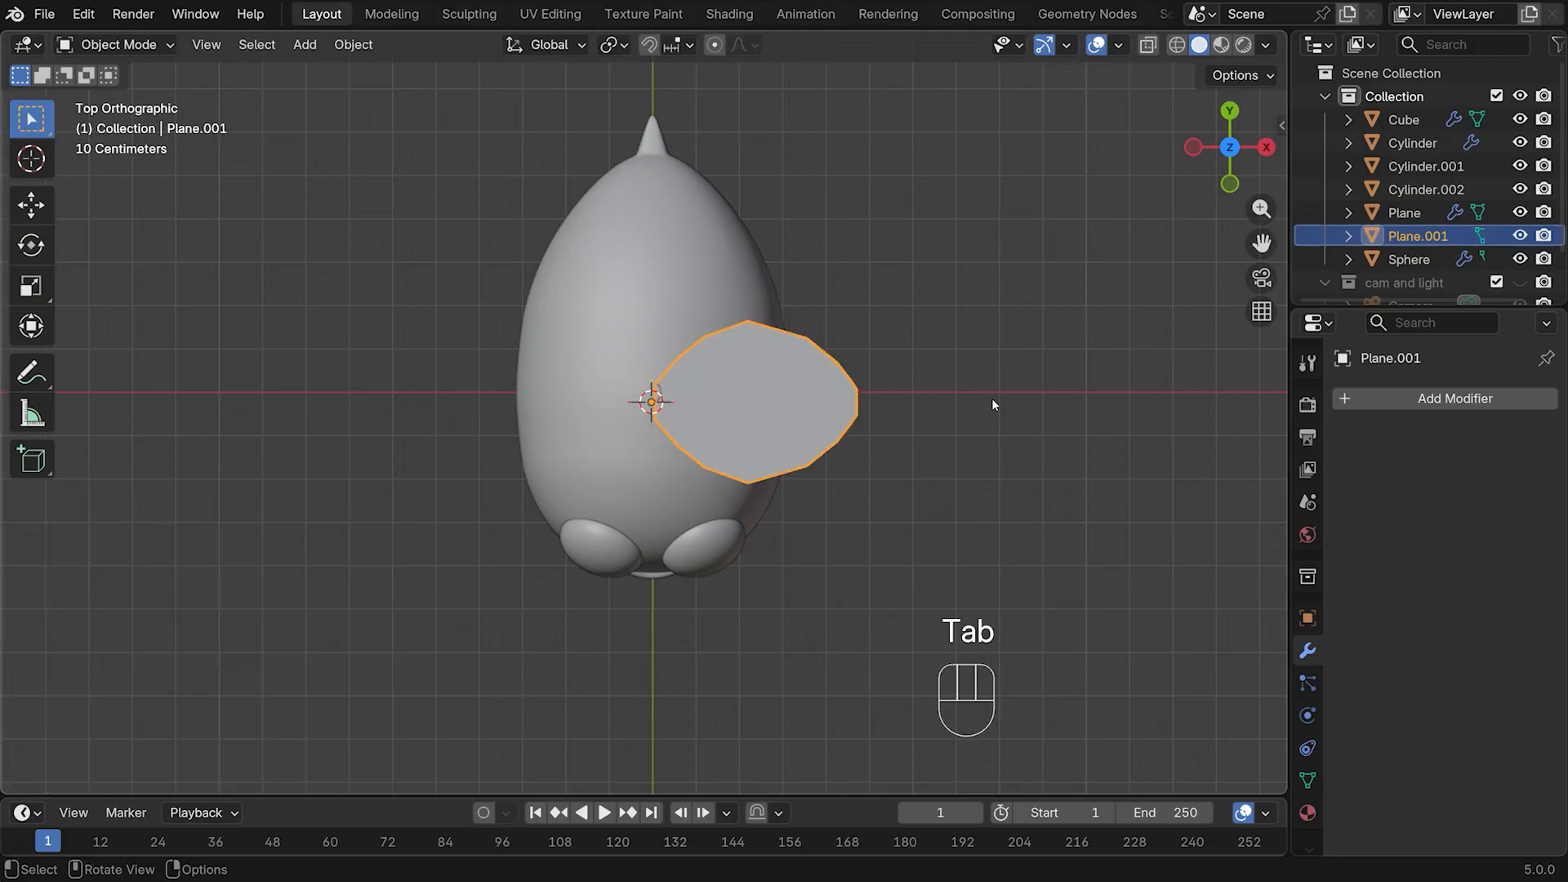
{"action": "middle_click_drag", "start_coordinate": [1038, 390], "coordinate": [873, 352]}
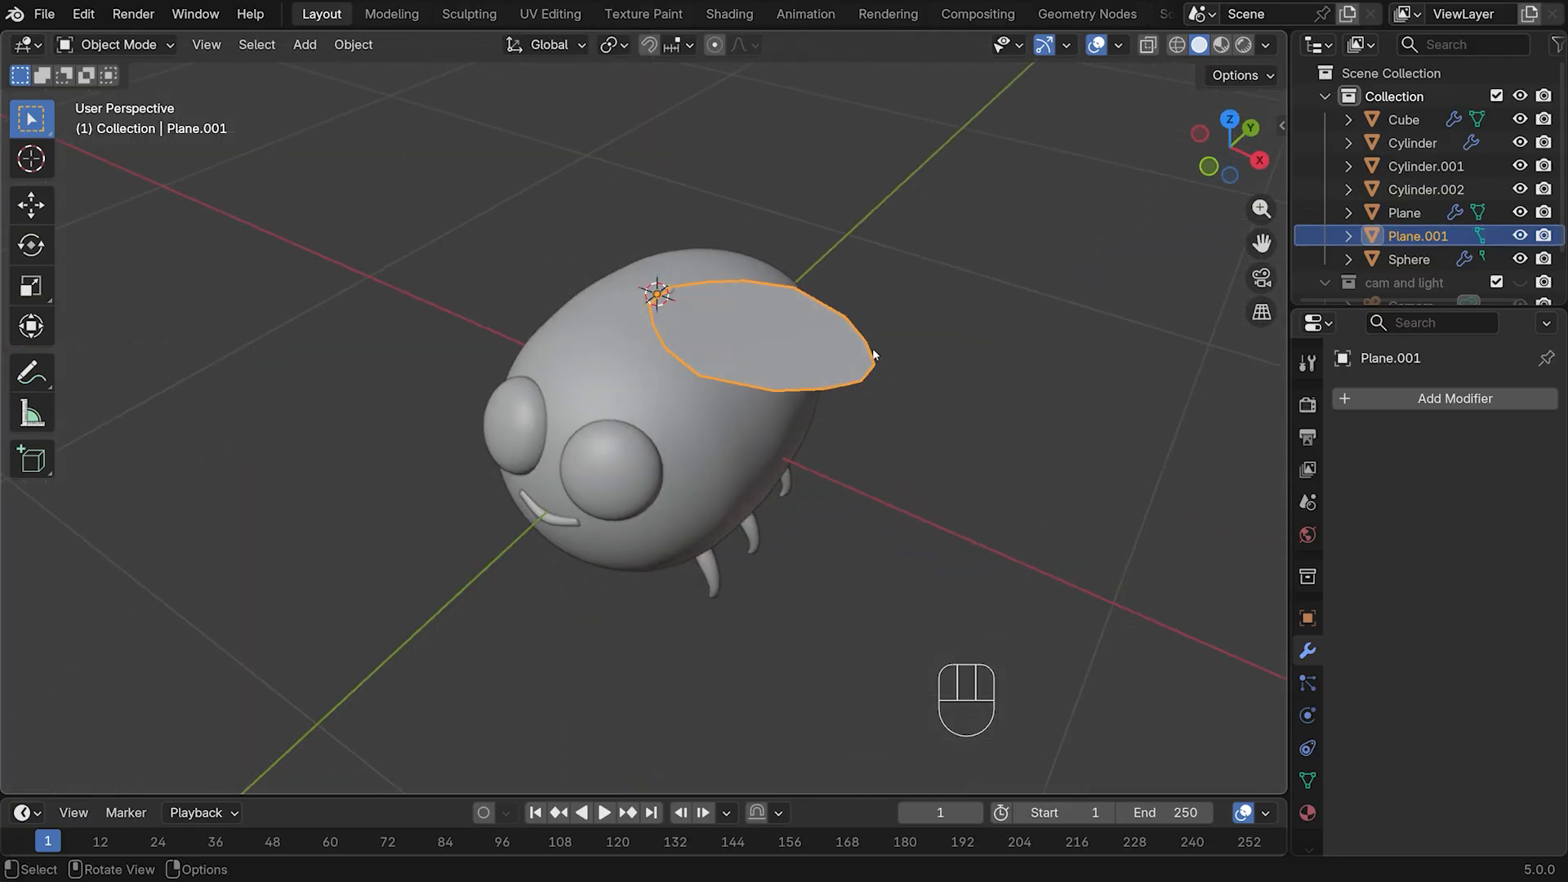
{"action": "key", "text": "KP_1"}
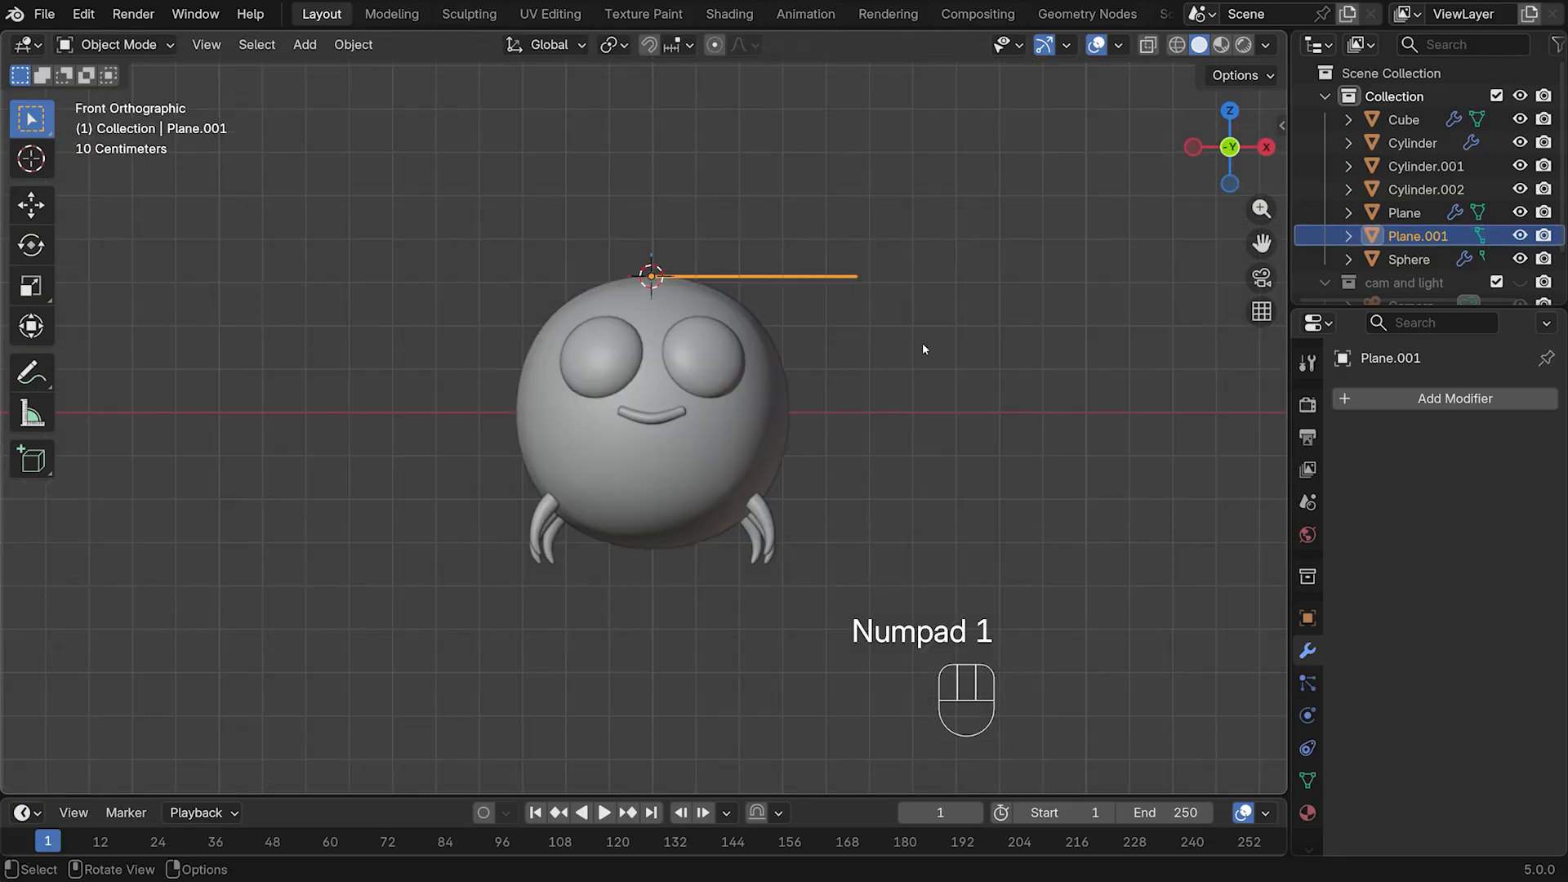
{"action": "key", "text": "r"}
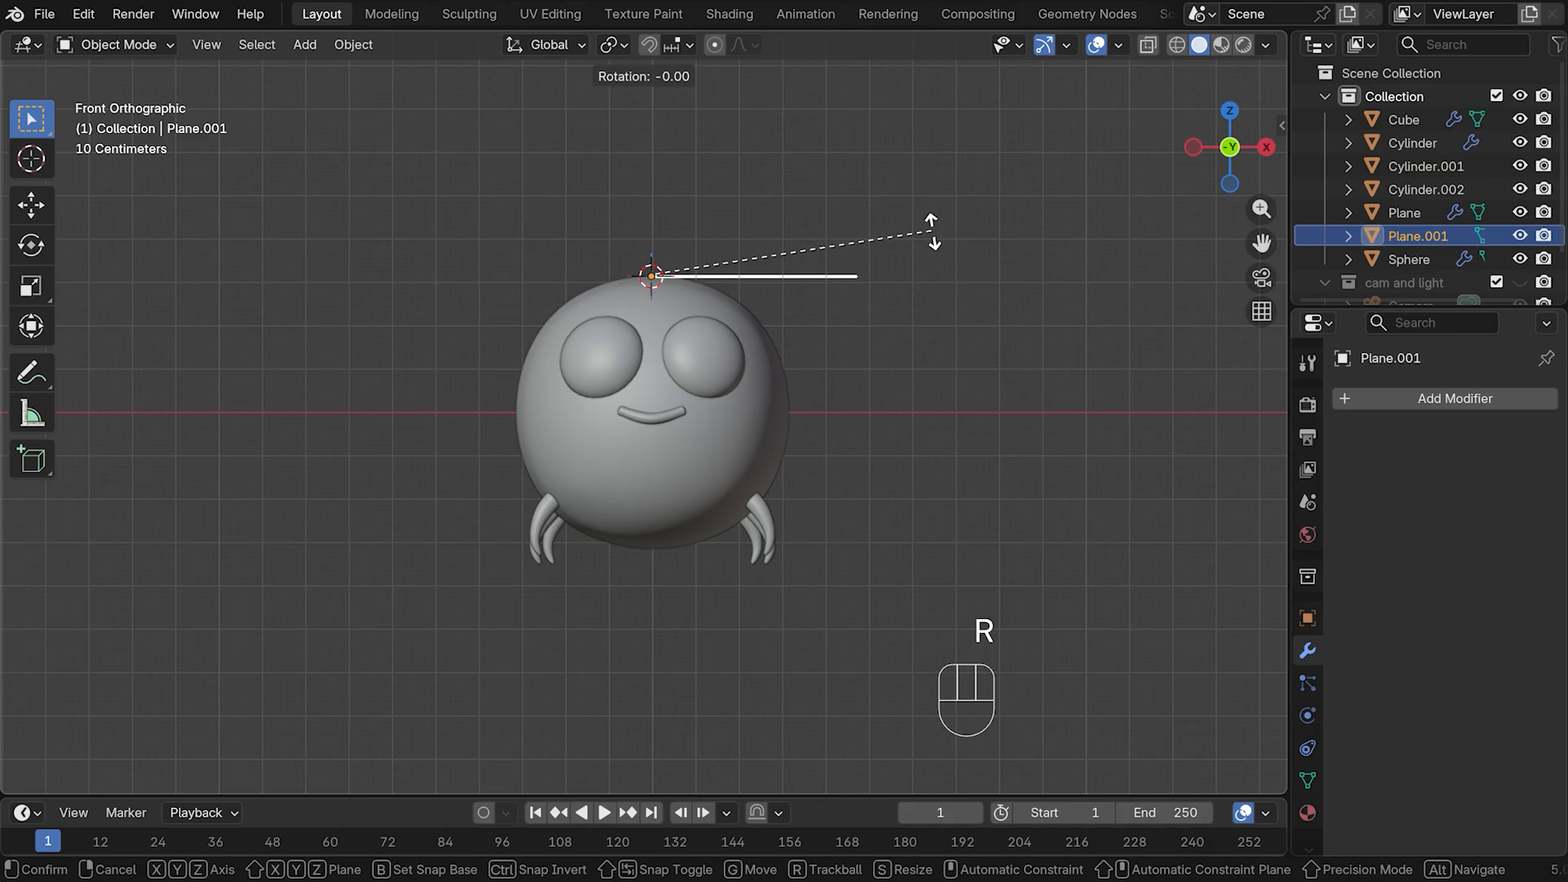
{"action": "key", "text": "x"}
{"action": "key", "text": "KP_9"}
{"action": "key", "text": "KP_0"}
{"action": "key", "text": "Return"}
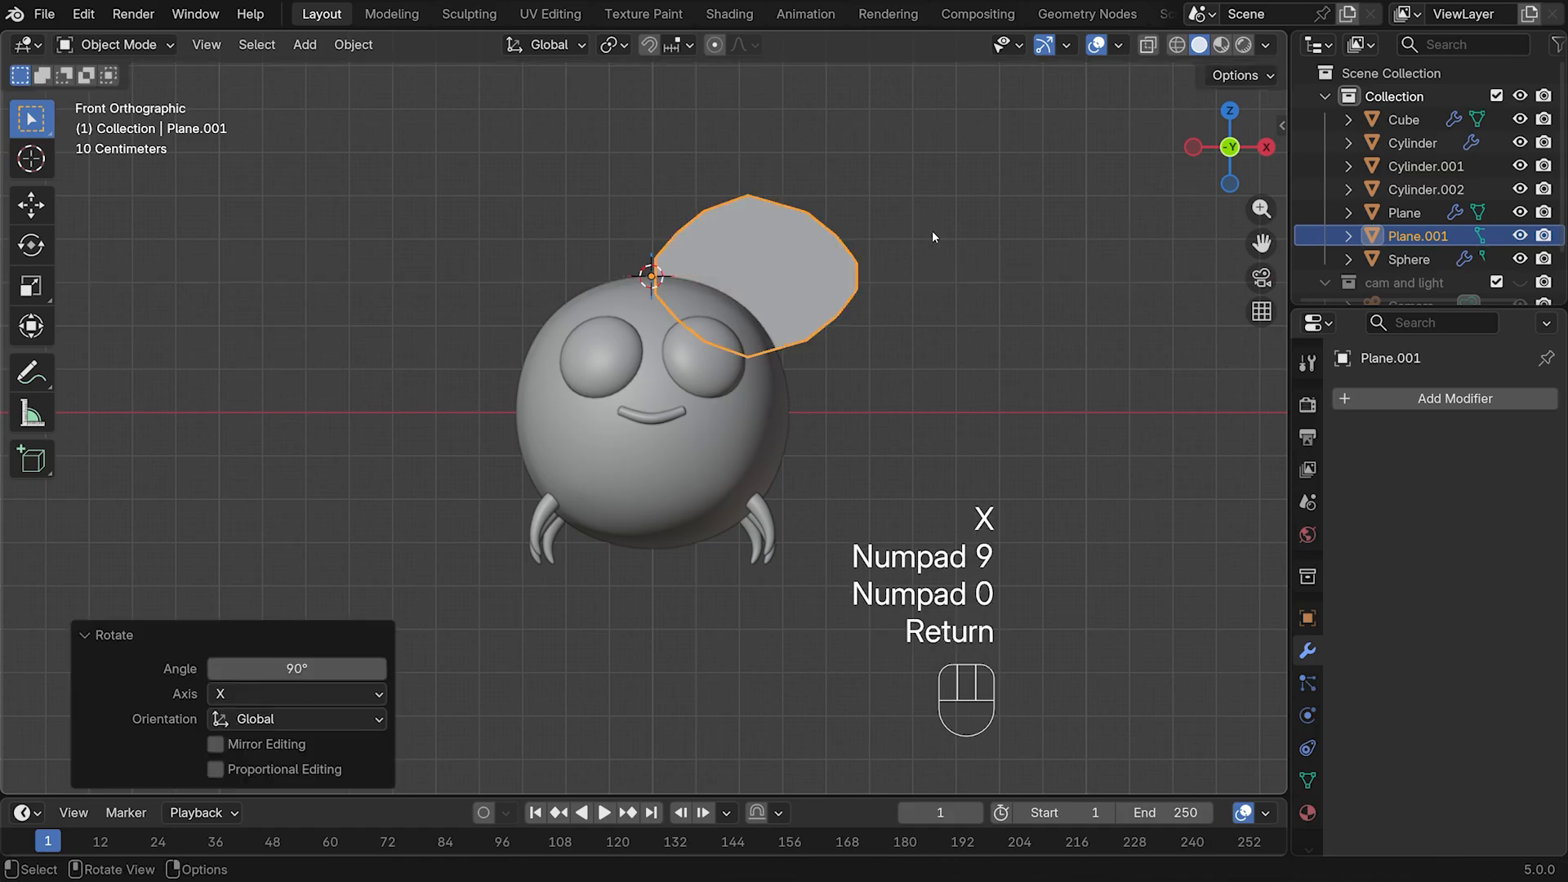
Tilt the wing upward in front view, and move it about 0.127 m along X and -0.045 m along Z
{"action": "key", "text": "r"}
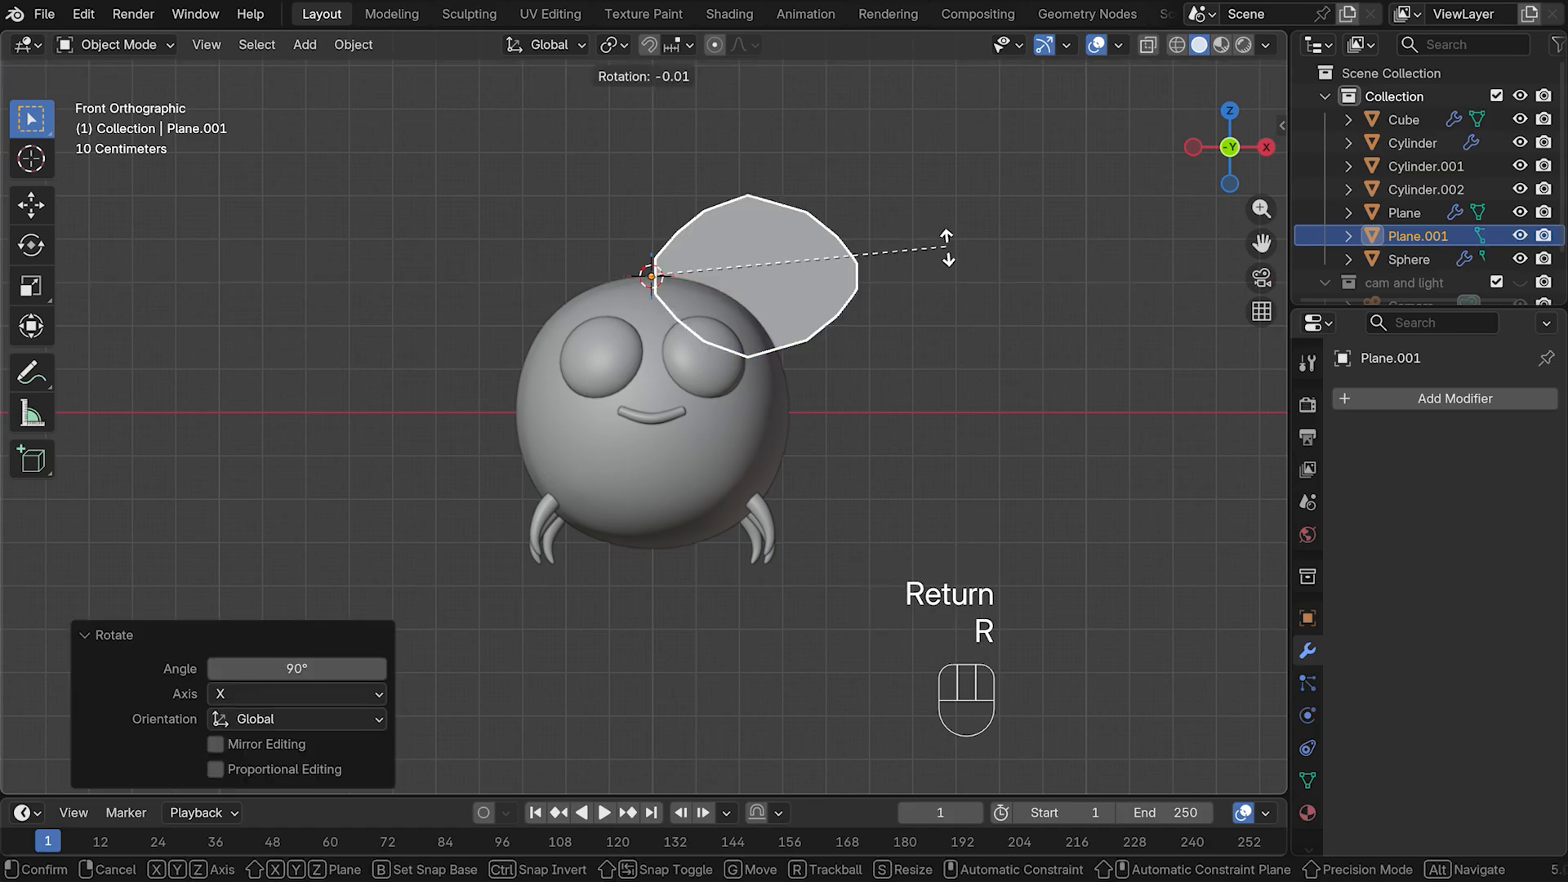
{"action": "left_click", "coordinate": [716, 119]}
{"action": "key", "text": "g"}
{"action": "left_click", "coordinate": [771, 254]}
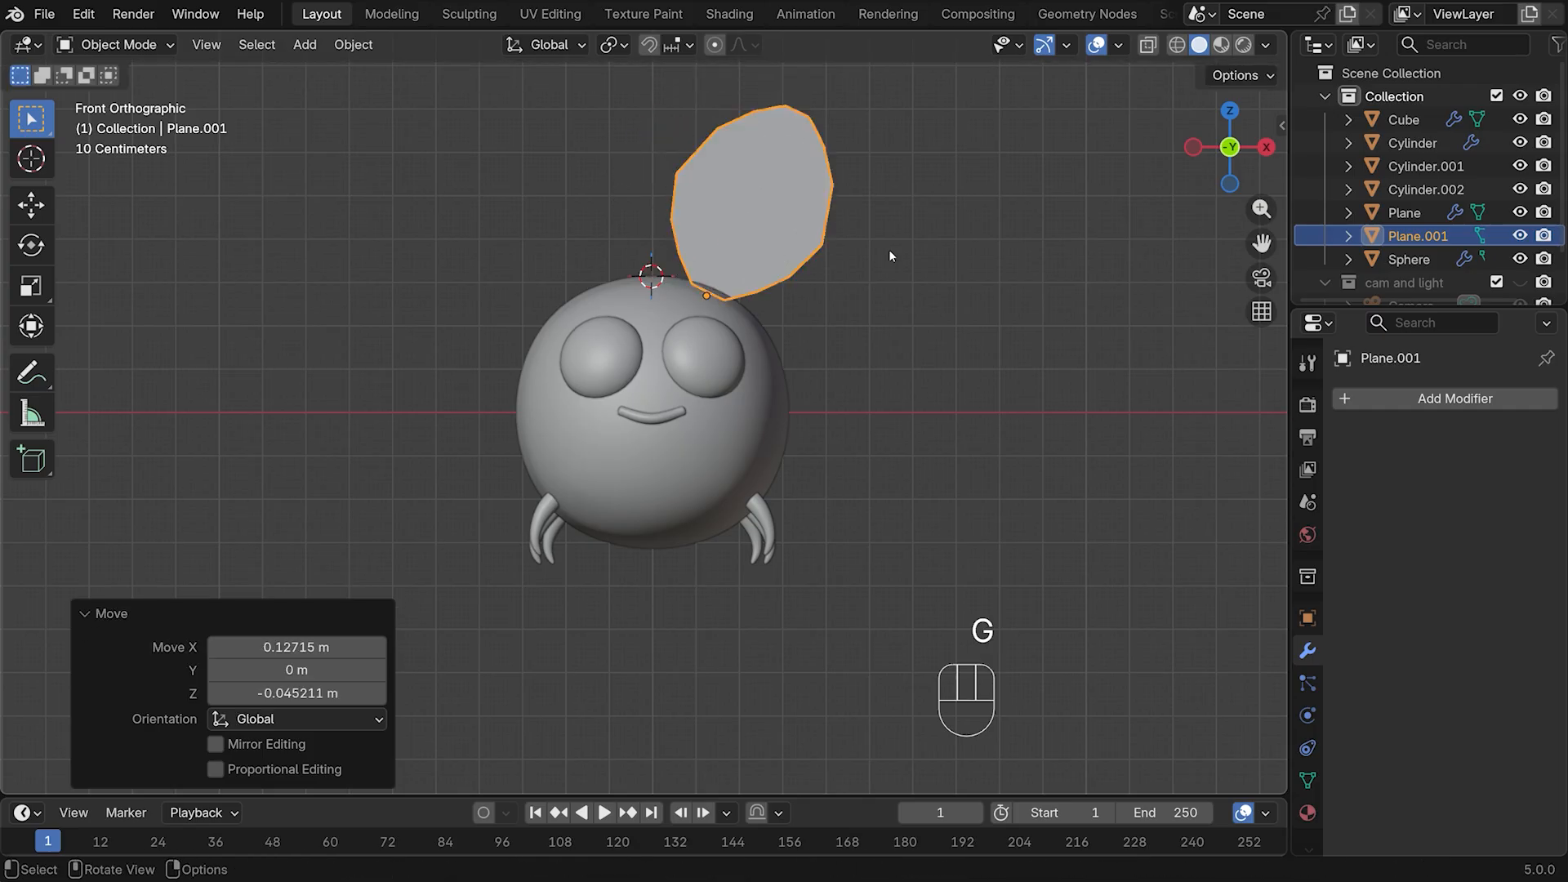
Rotate the wing another -4.78° in front view and move it about 0.03 m along X and -0.025 m along Z
{"action": "key", "text": "r"}
{"action": "left_click", "coordinate": [887, 255]}
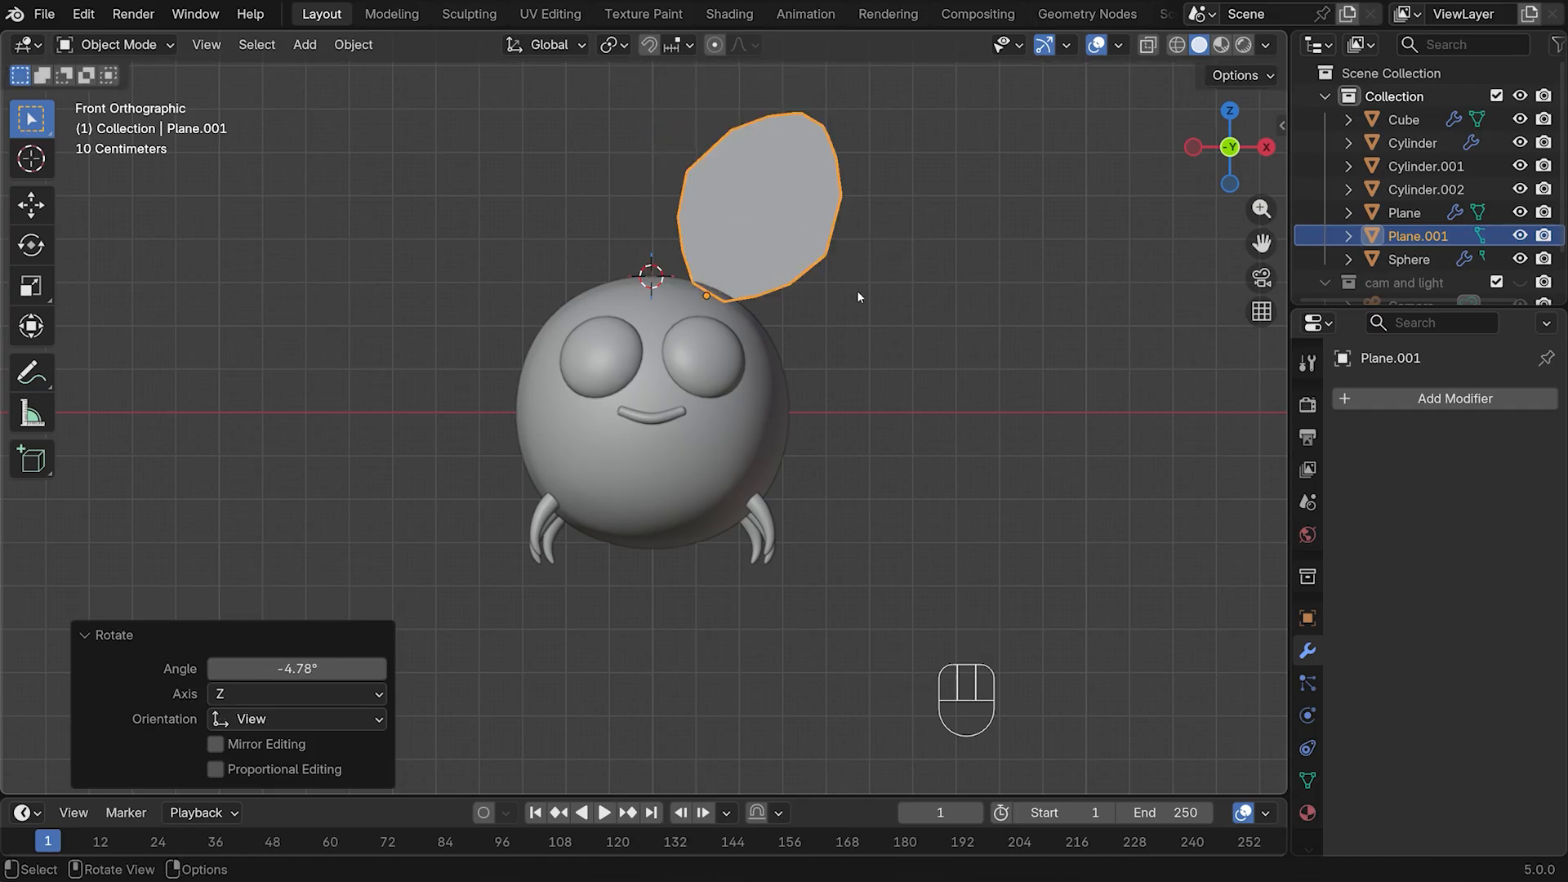
{"action": "key", "text": "g"}
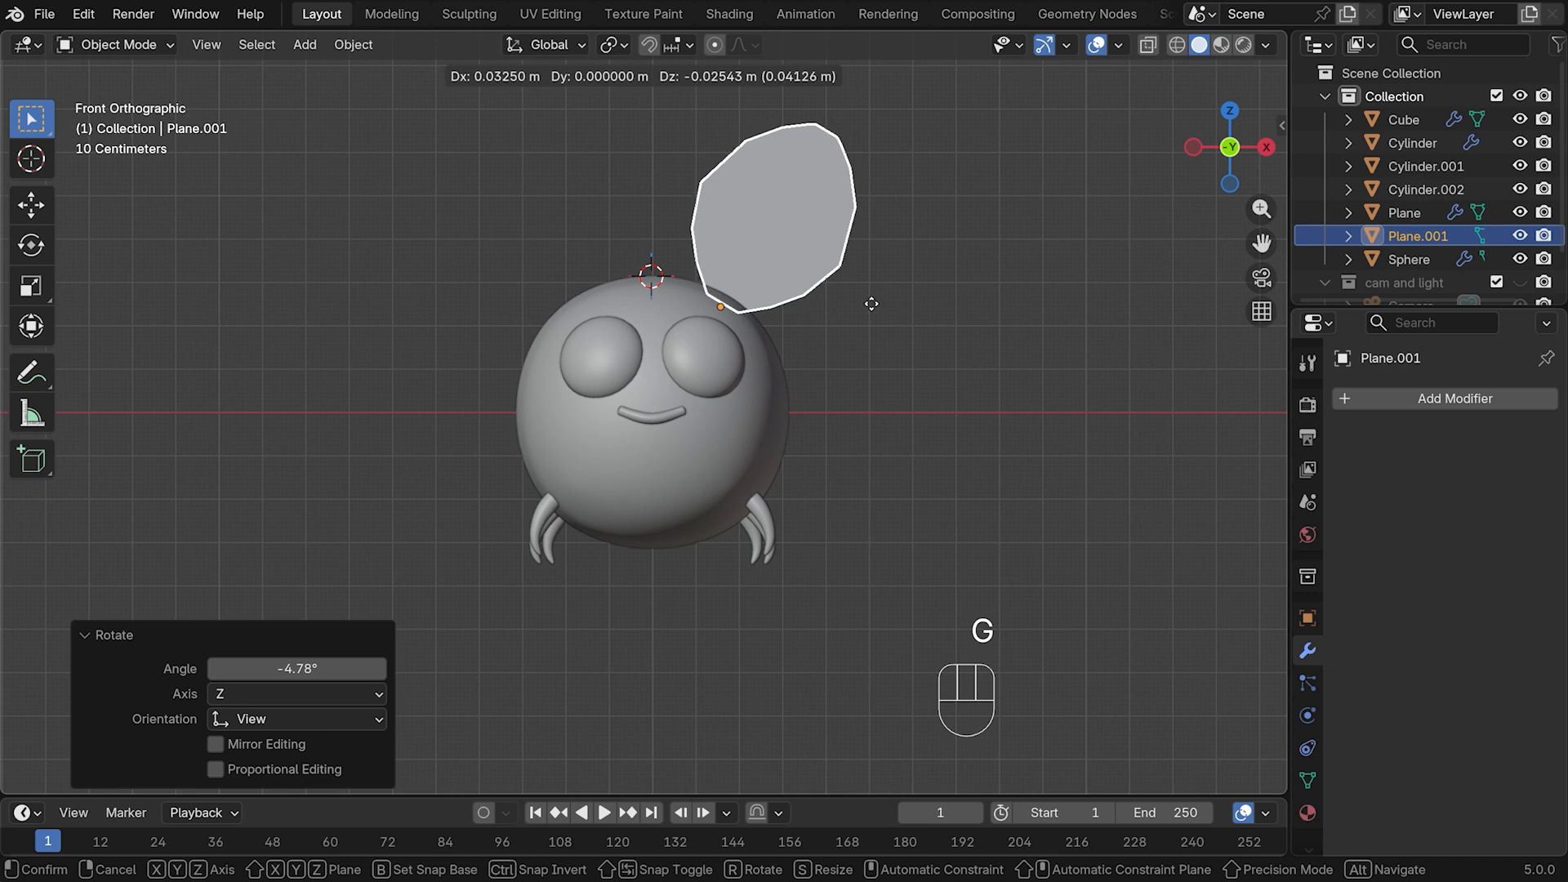
{"action": "left_click", "coordinate": [868, 303]}
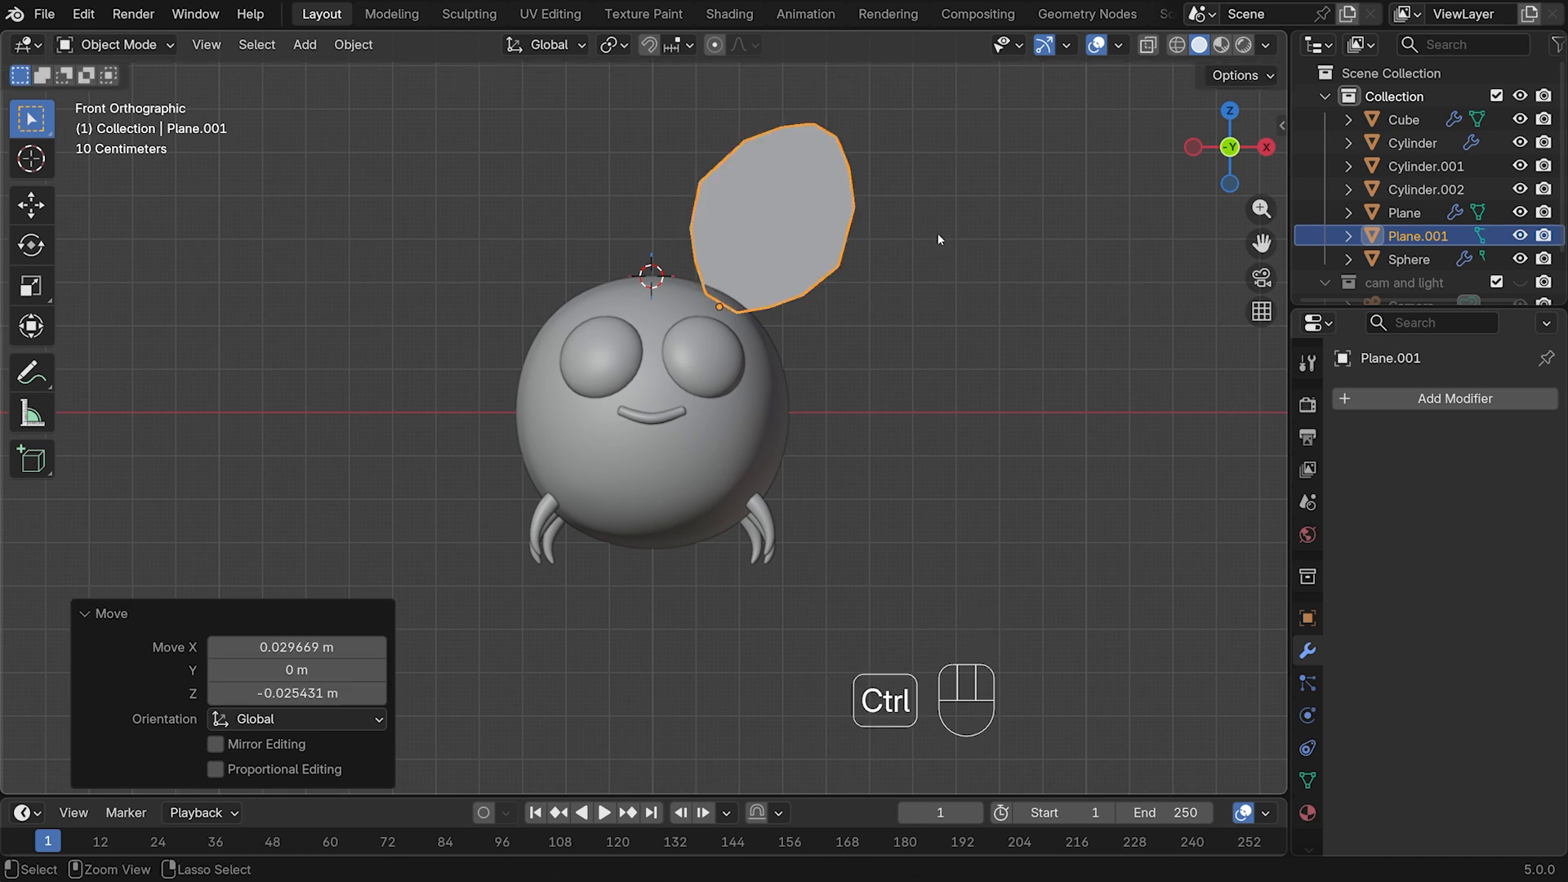
Apply the wing's rotation and scale, and add a Solidify modifier to it
{"action": "key", "text": "ctrl+a"}
{"action": "left_click", "coordinate": [862, 283]}
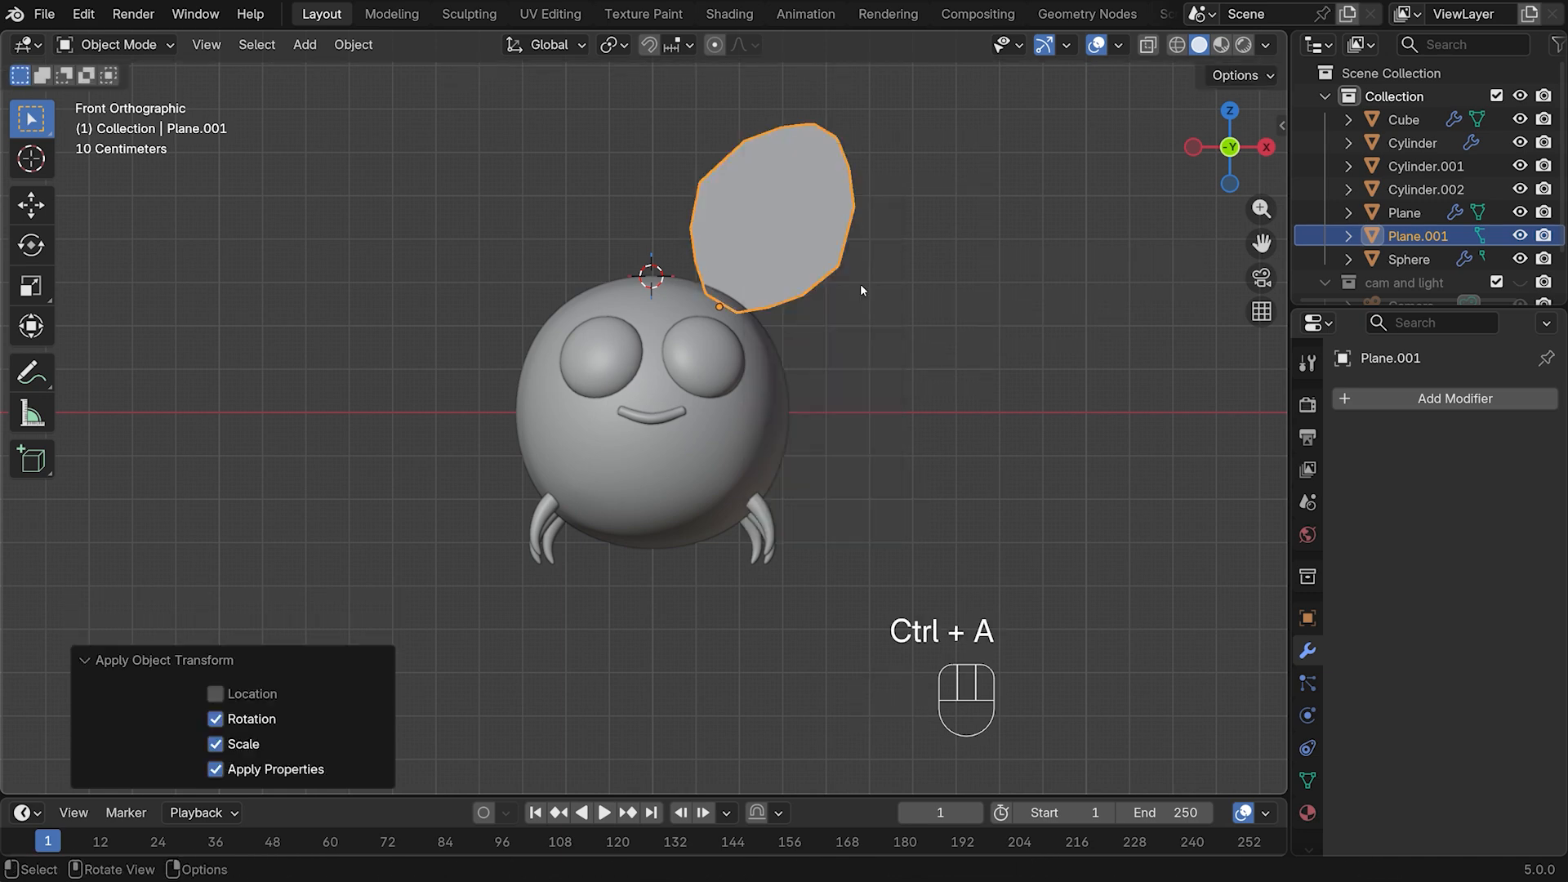
{"action": "left_click", "coordinate": [1389, 398]}
{"action": "mouse_move", "coordinate": [1344, 398]}
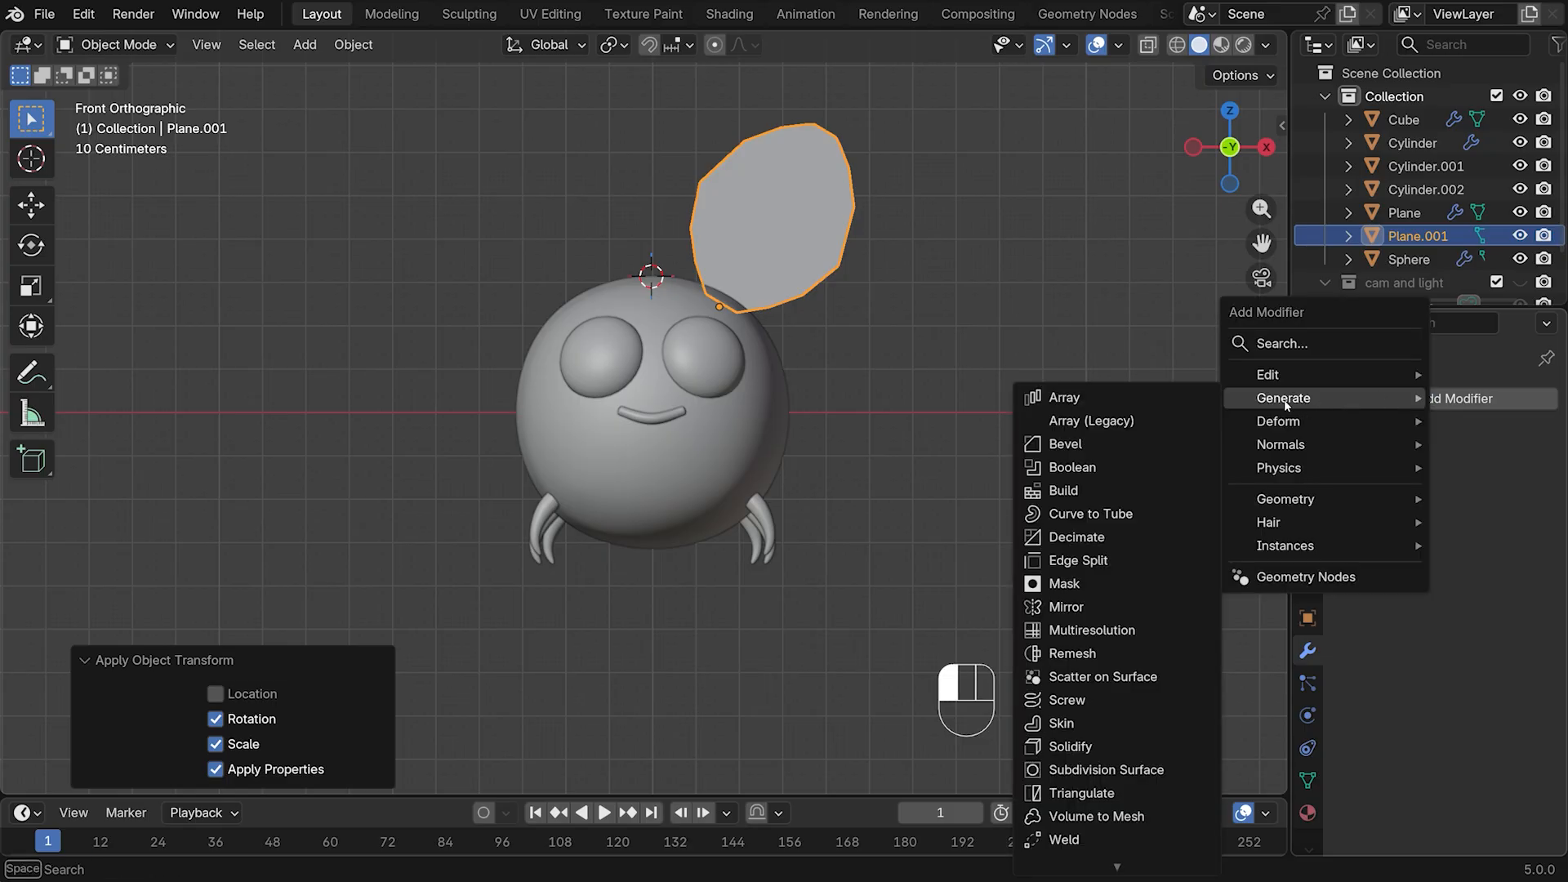
{"action": "left_click", "coordinate": [1077, 746]}
{"action": "middle_click_drag", "start_coordinate": [1100, 380], "coordinate": [874, 413]}
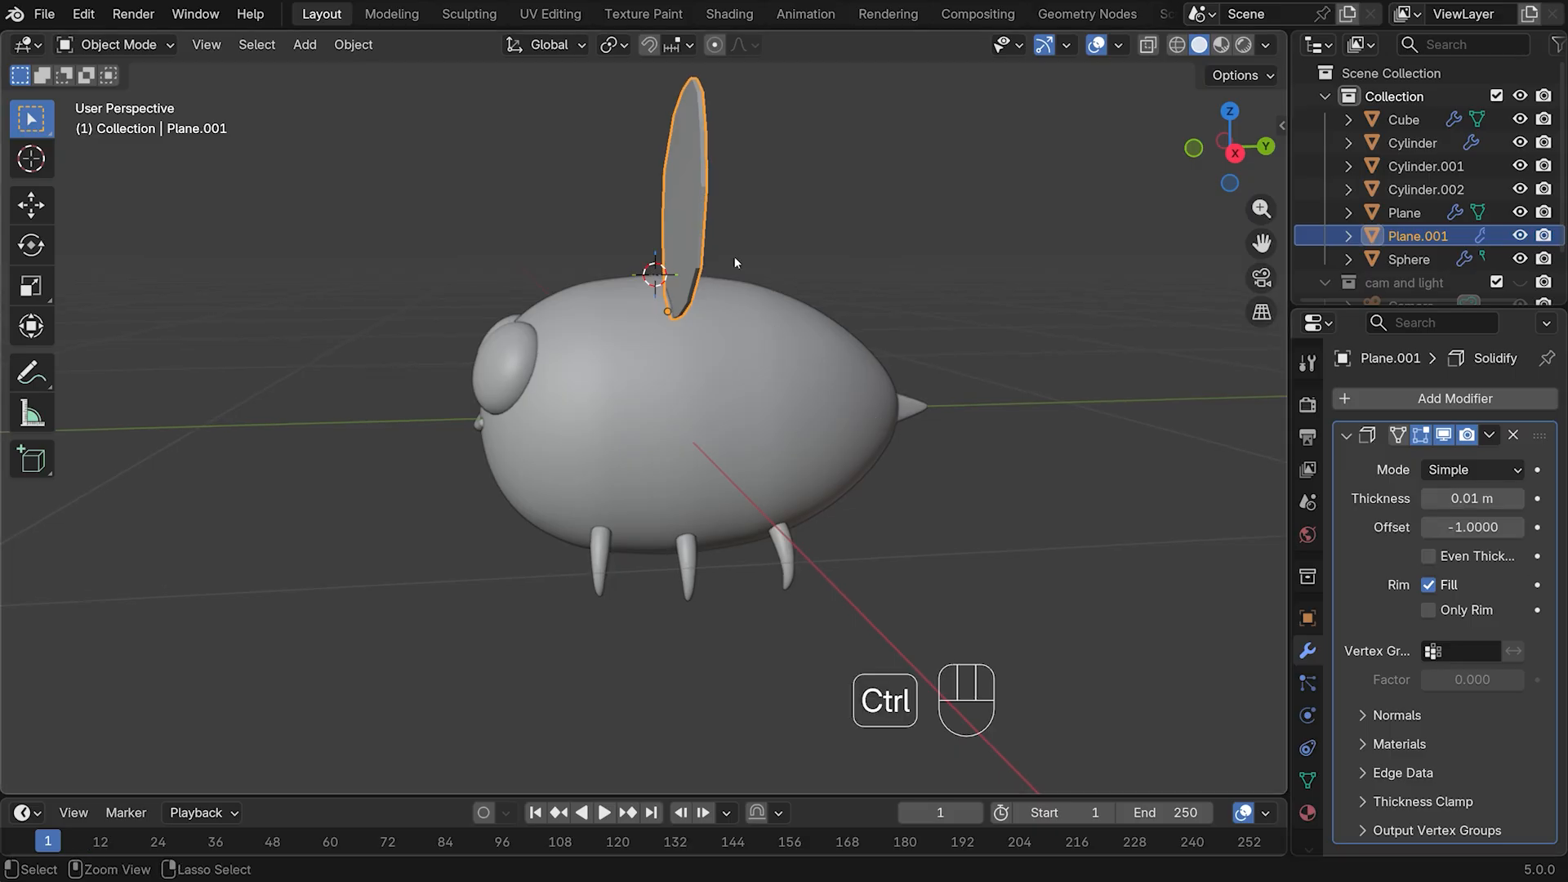
Add a Subdivision Surface modifier to the wing with both viewport and render levels at 3
{"action": "key", "text": "ctrl+3"}
{"action": "middle_click_drag", "start_coordinate": [733, 257], "coordinate": [878, 294]}
{"action": "scroll", "coordinate": [1438, 538], "scroll_direction": "down", "scroll_amount": 5}
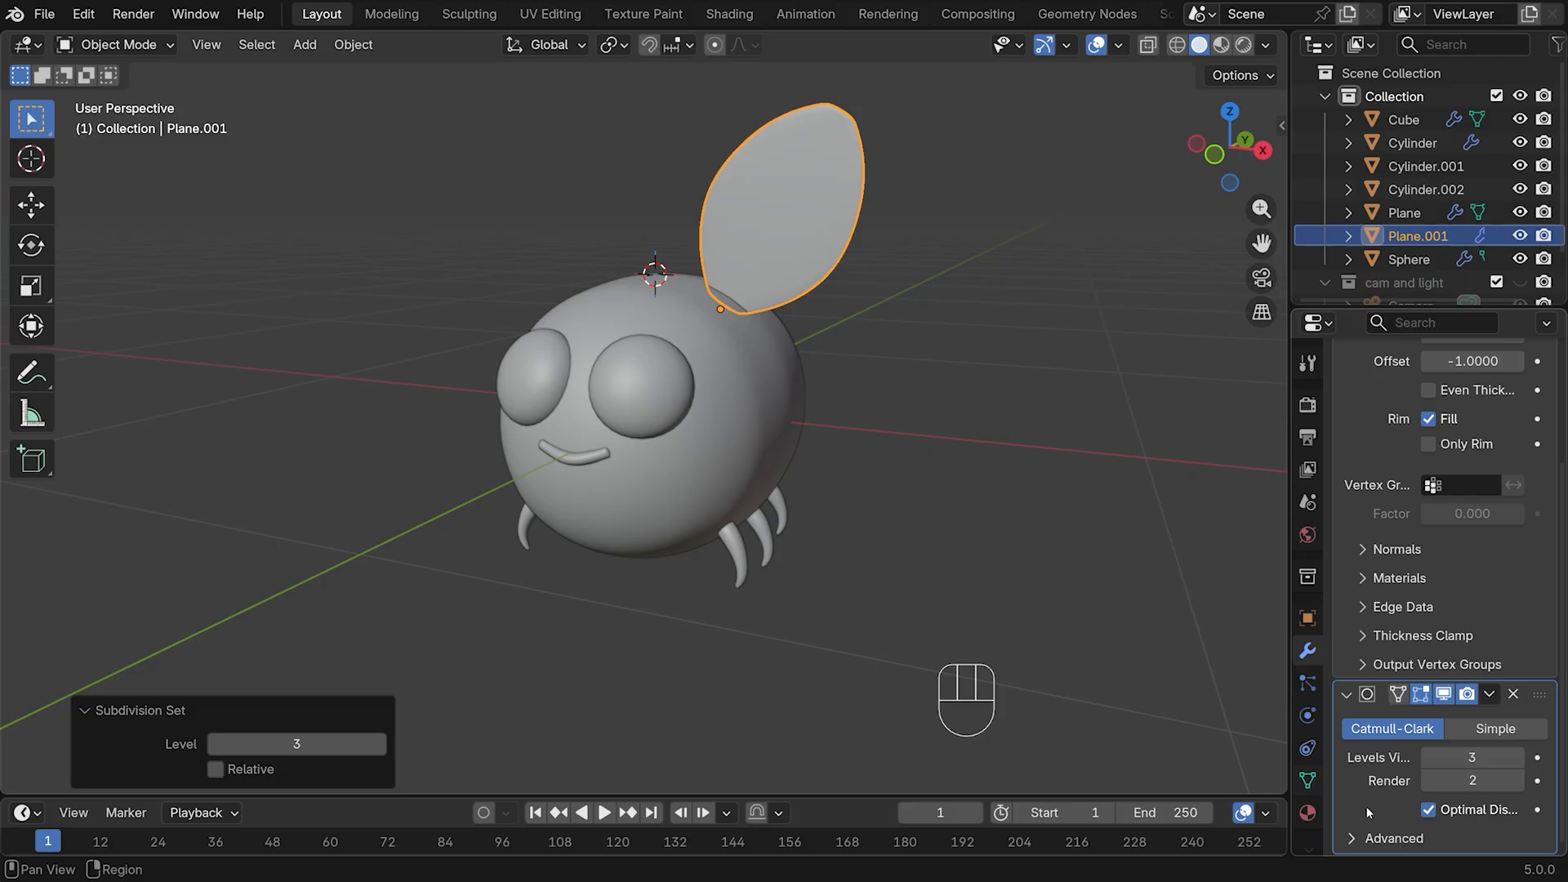
{"action": "left_click", "coordinate": [1517, 781]}
Set the wing's Solidify thickness to 0.02 m
{"action": "middle_click_drag", "start_coordinate": [1021, 384], "coordinate": [935, 399]}
{"action": "scroll", "coordinate": [1498, 483], "scroll_direction": "up", "scroll_amount": 3}
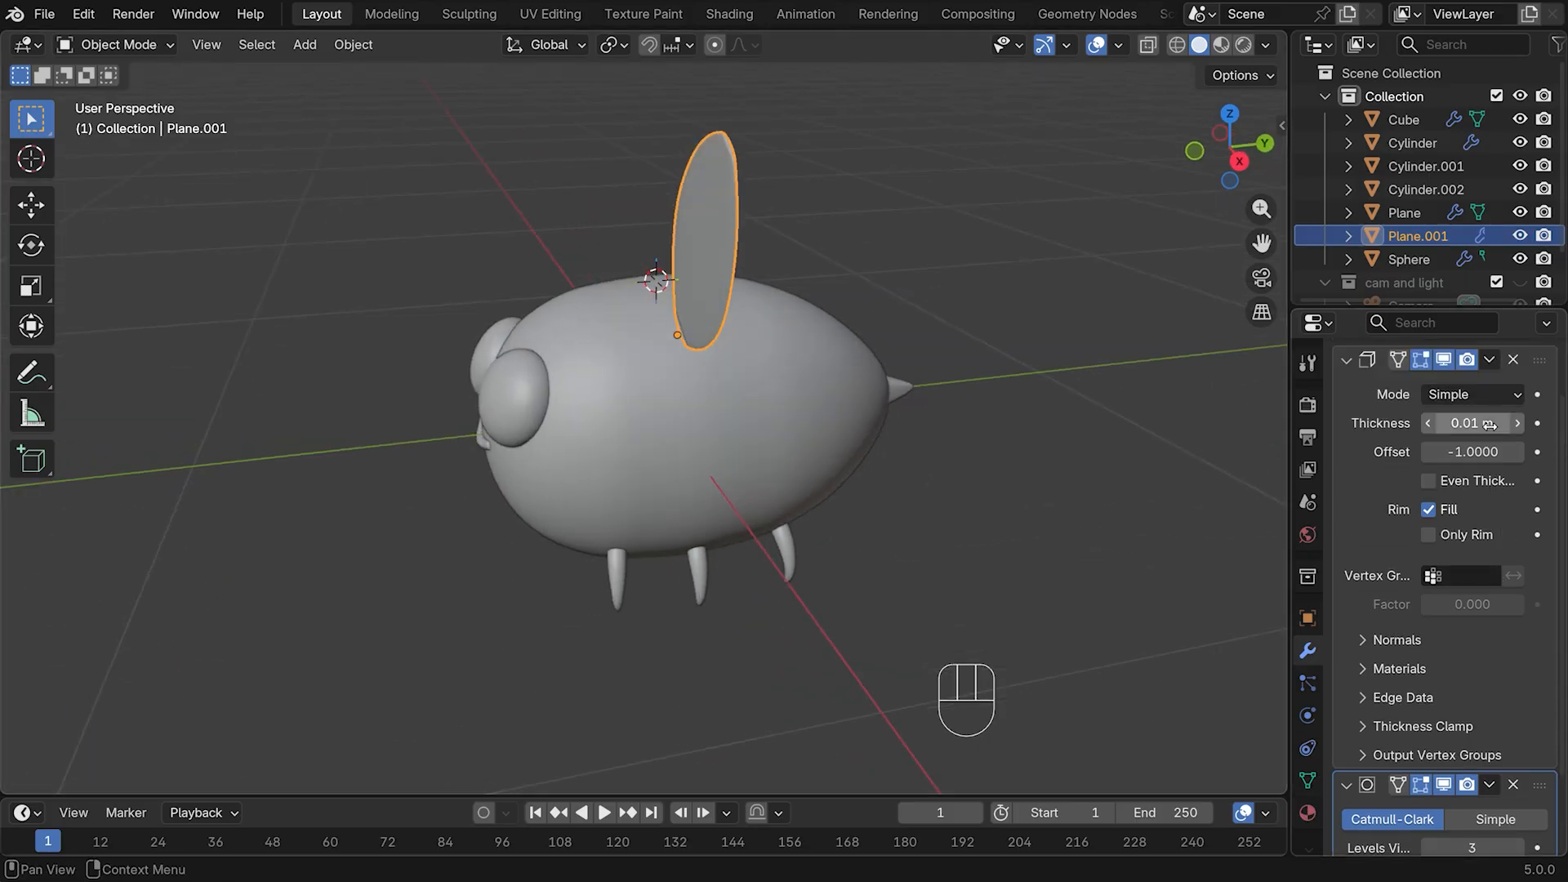
{"action": "left_click_drag", "start_coordinate": [1470, 423], "coordinate": [1480, 423]}
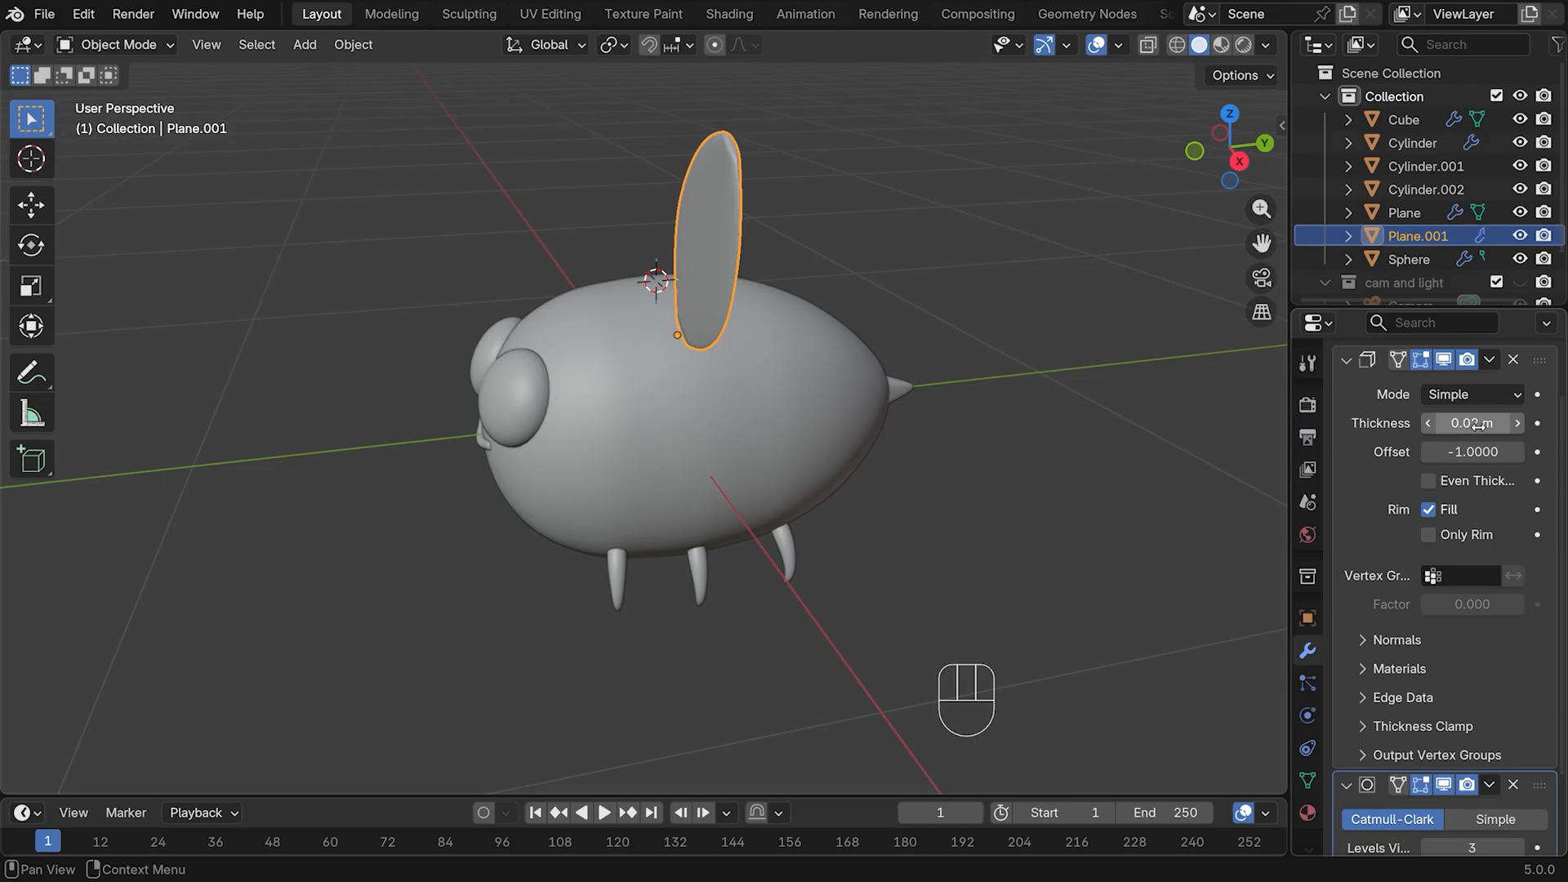
Shade the wing smooth and undo the last three changes
{"action": "middle_click_drag", "start_coordinate": [883, 293], "coordinate": [1076, 274]}
{"action": "right_click", "coordinate": [751, 234]}
{"action": "left_click", "coordinate": [751, 234]}
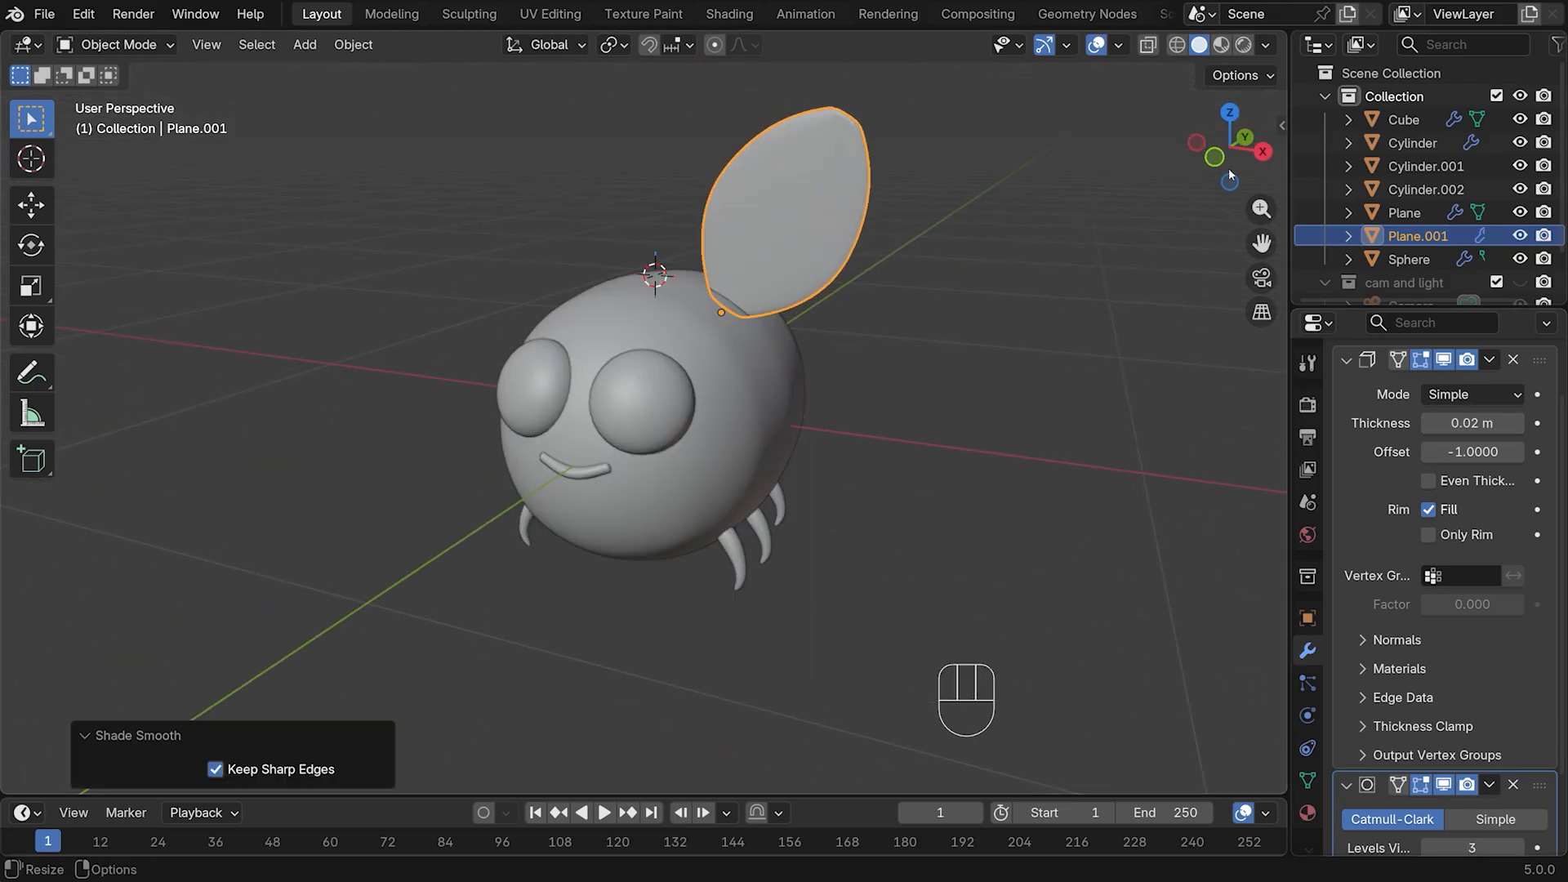
{"action": "key", "text": "ctrl+z"}
{"action": "key", "text": "ctrl+z"}
{"action": "key", "text": "ctrl+z"}
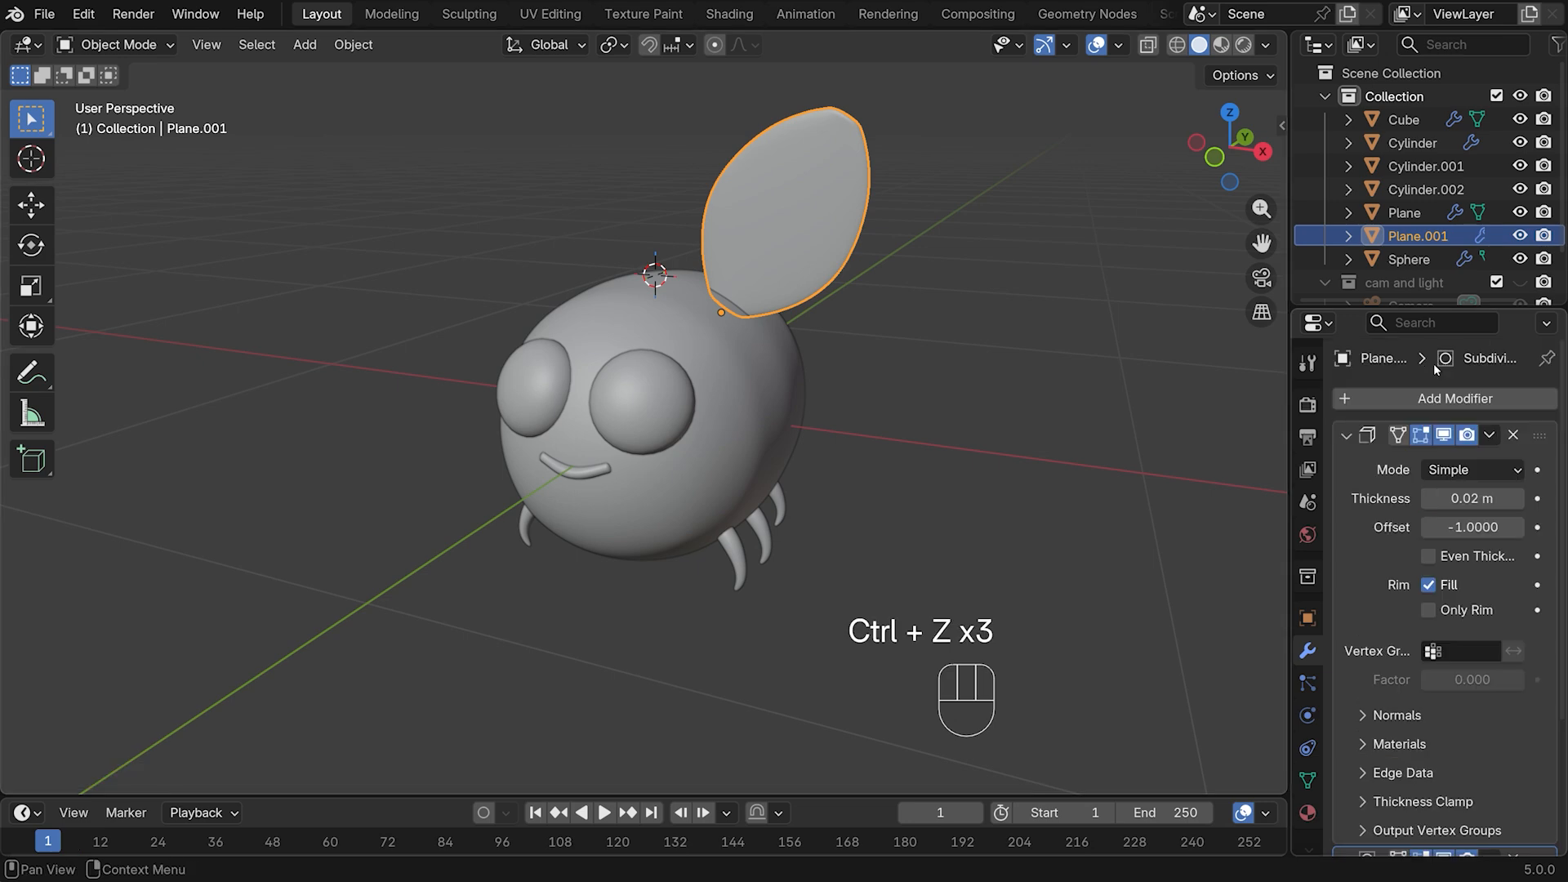
Mirror the wing across X with a Mirror modifier, using the body Cube as the mirror object
{"action": "left_click", "coordinate": [1415, 395]}
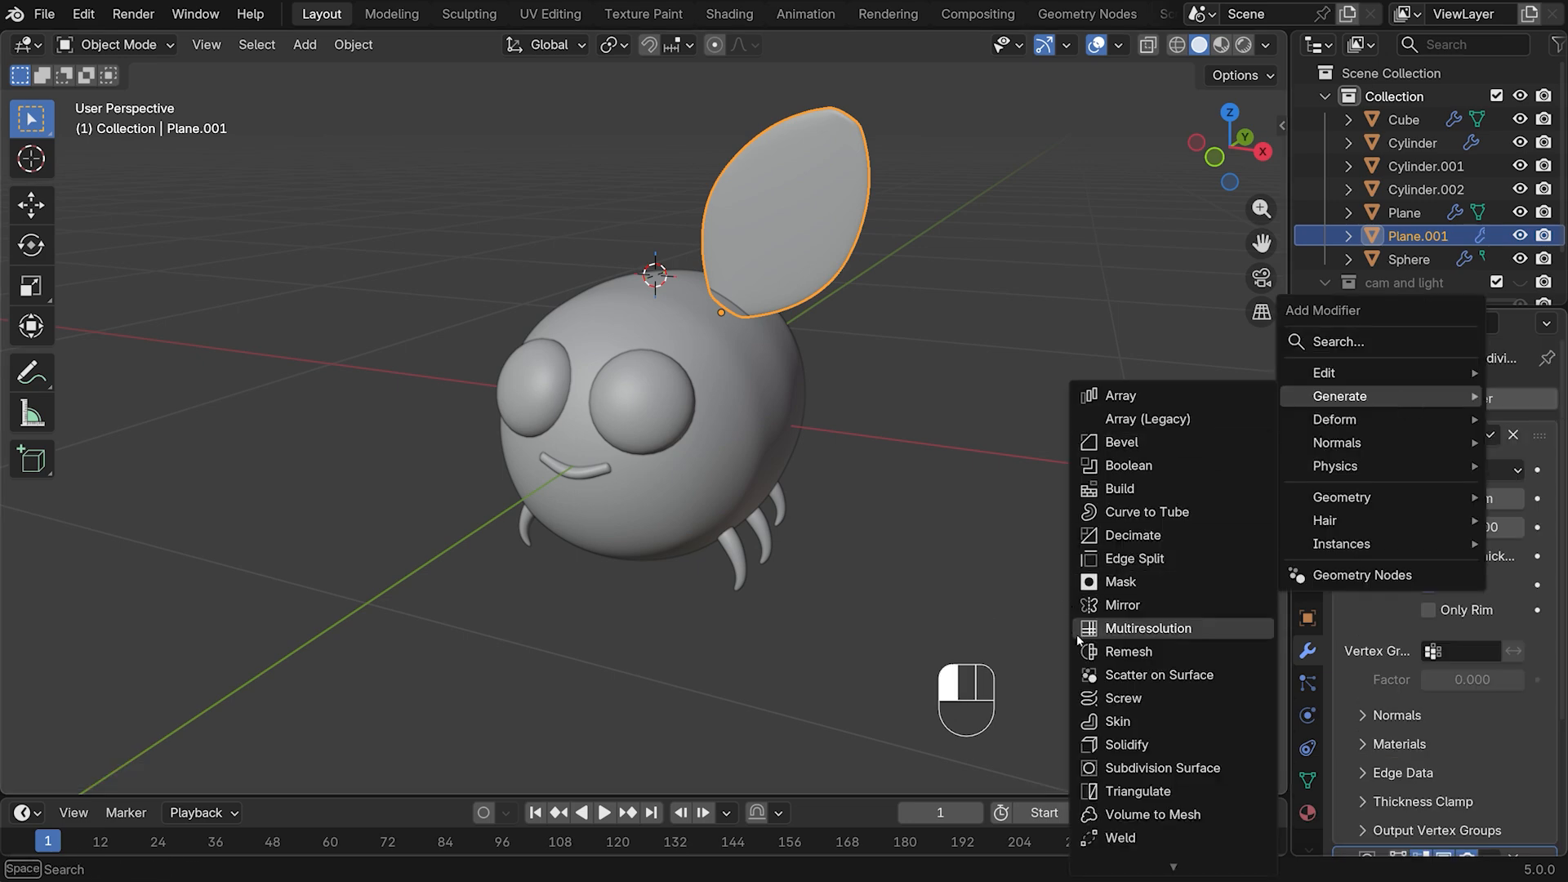
{"action": "left_click", "coordinate": [1134, 604]}
{"action": "scroll", "coordinate": [1454, 653], "scroll_direction": "down", "scroll_amount": 10}
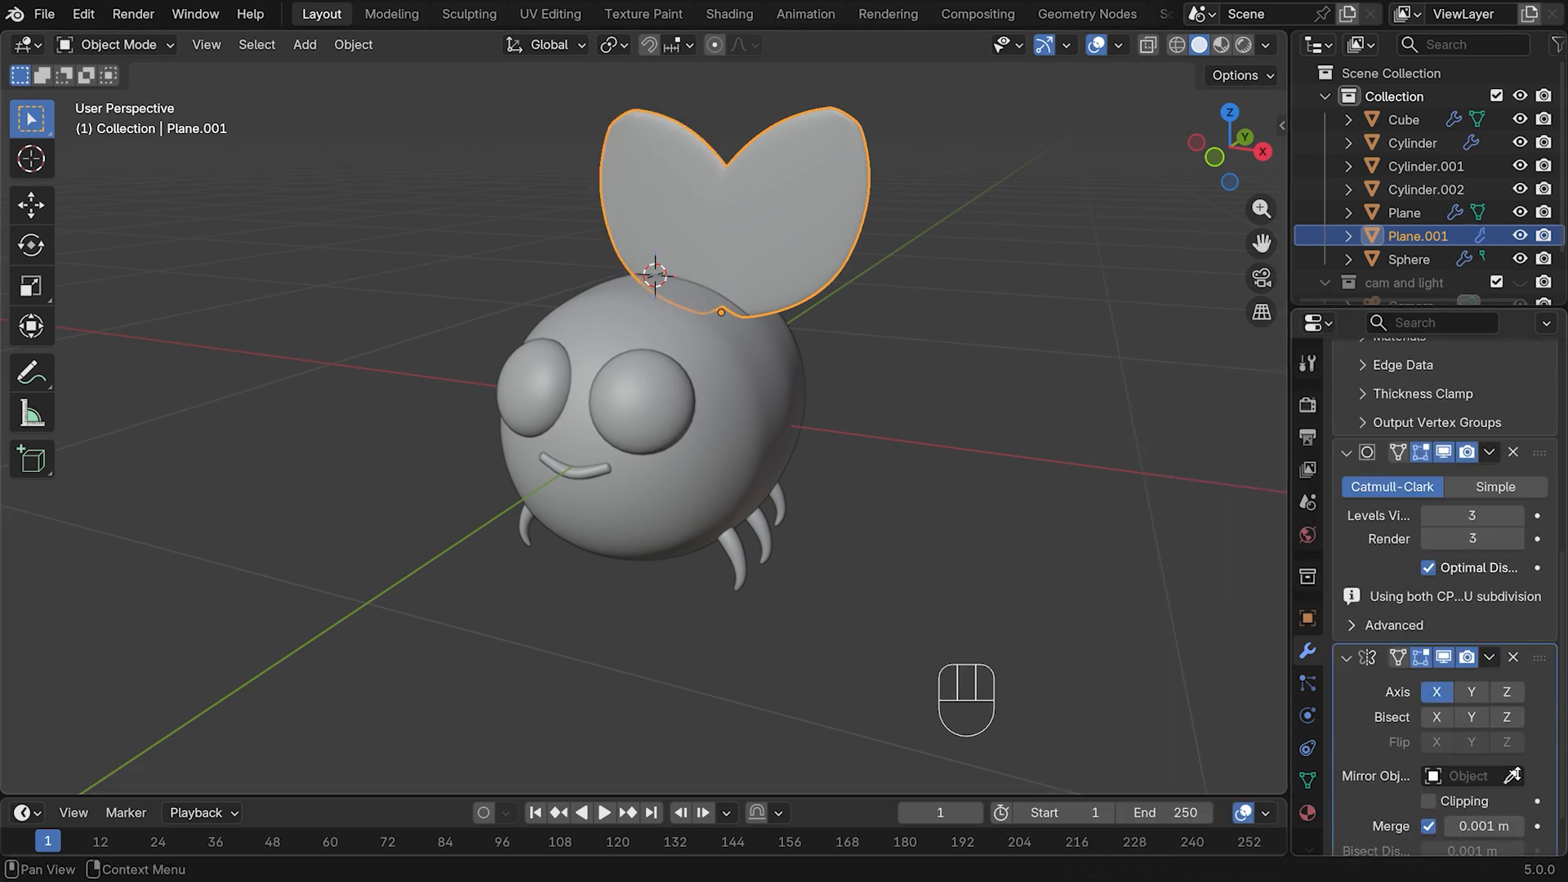
{"action": "left_click", "coordinate": [1513, 775]}
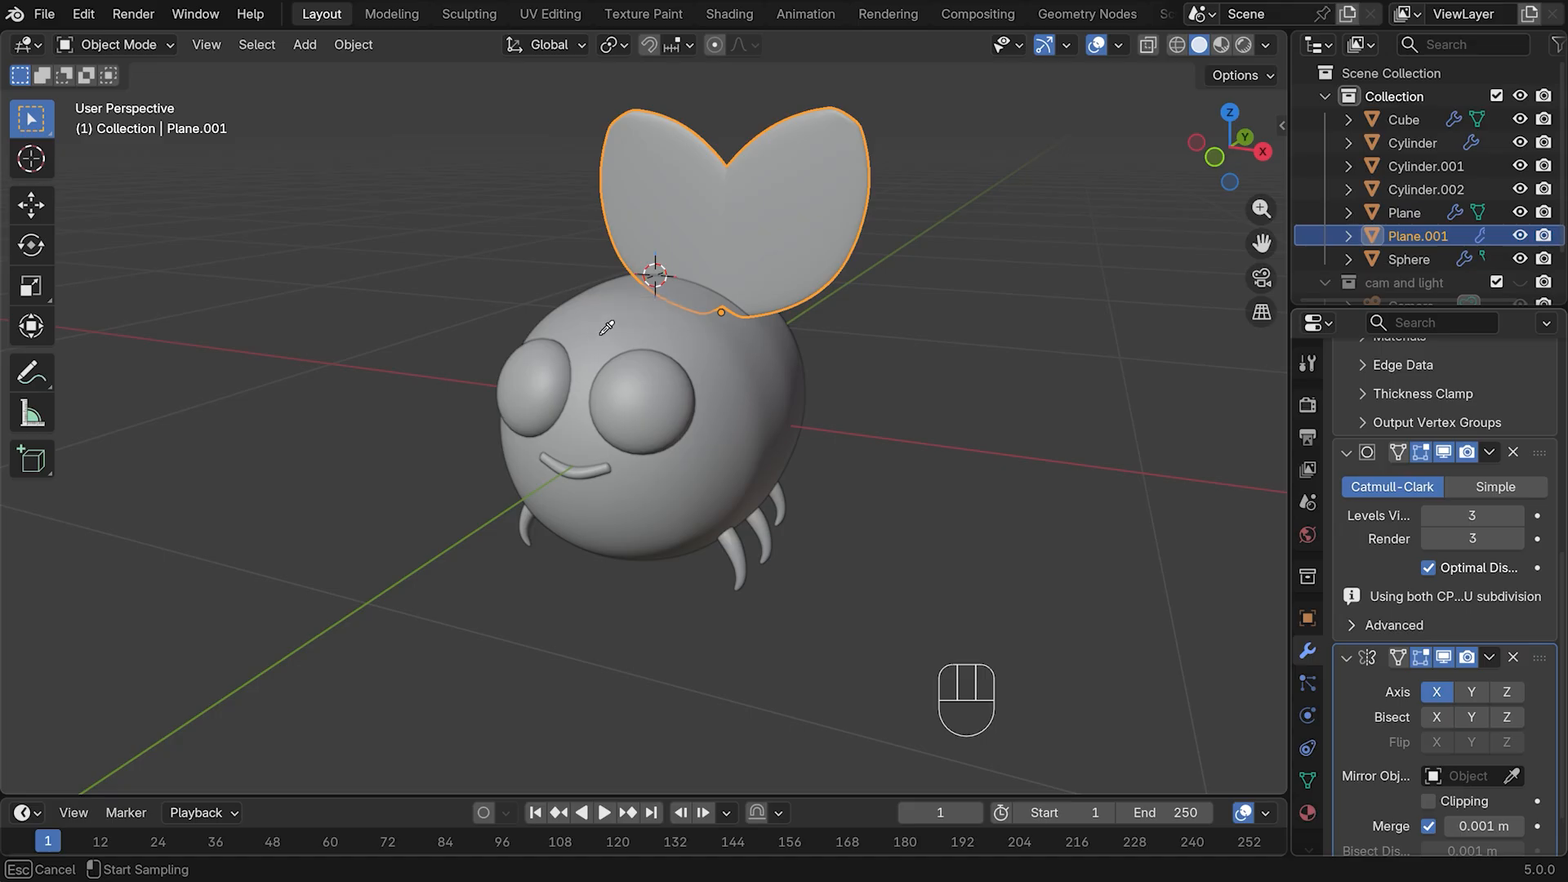
{"action": "left_click", "coordinate": [633, 307]}
{"action": "middle_click_drag", "start_coordinate": [633, 307], "coordinate": [1036, 358]}
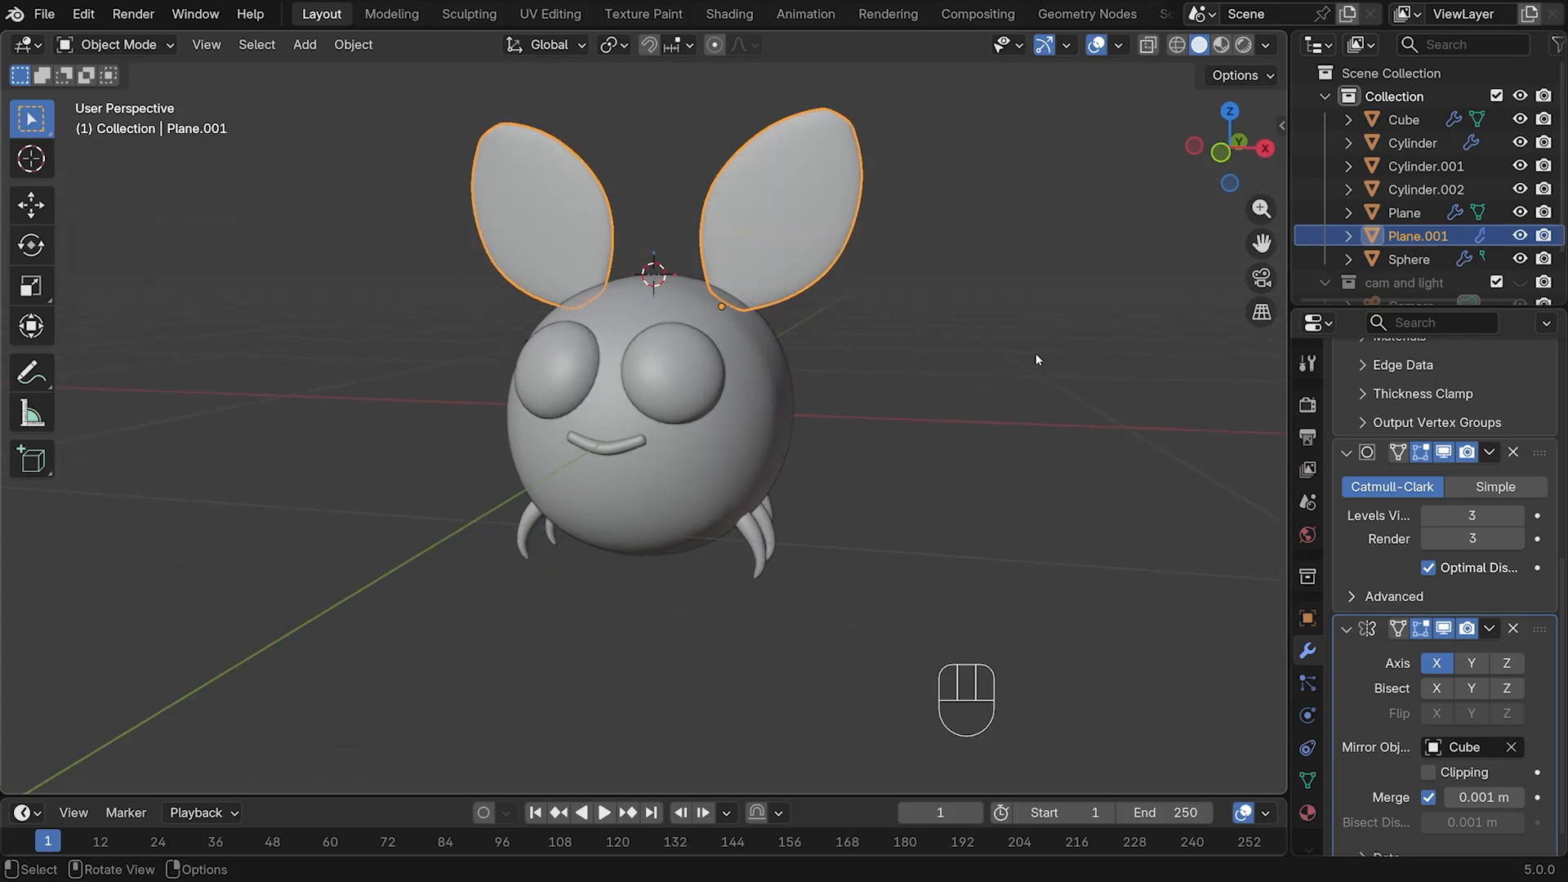
Select all parts of the bee in front view and move them about 3.06 m along the X axis
{"action": "key", "text": "KP_1"}
{"action": "scroll", "coordinate": [982, 366], "scroll_direction": "down", "scroll_amount": 3}
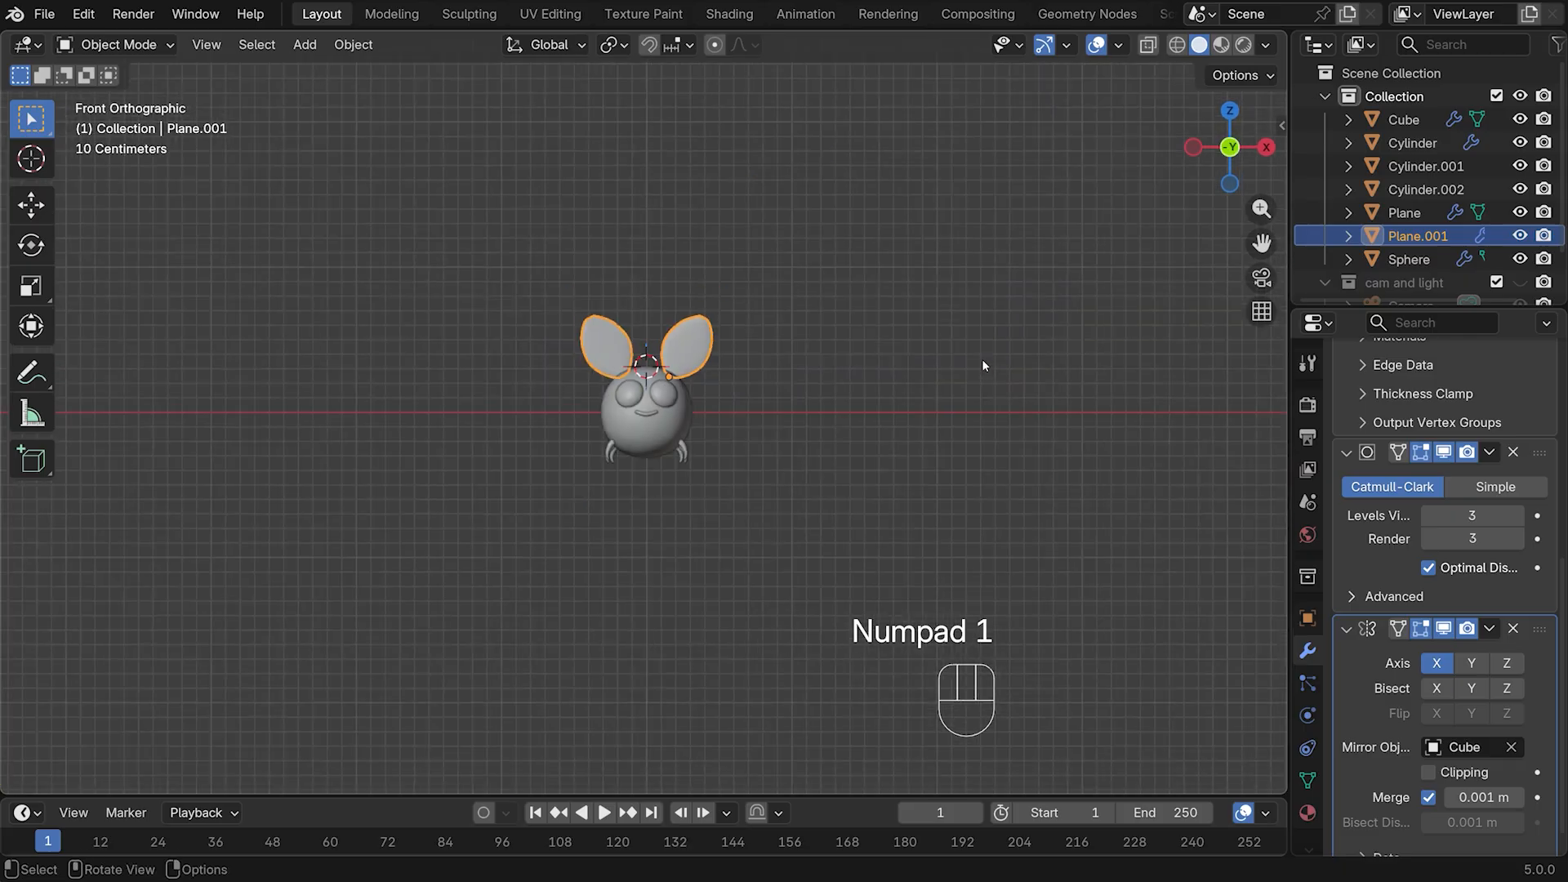
{"action": "left_click_drag", "start_coordinate": [524, 245], "coordinate": [811, 513]}
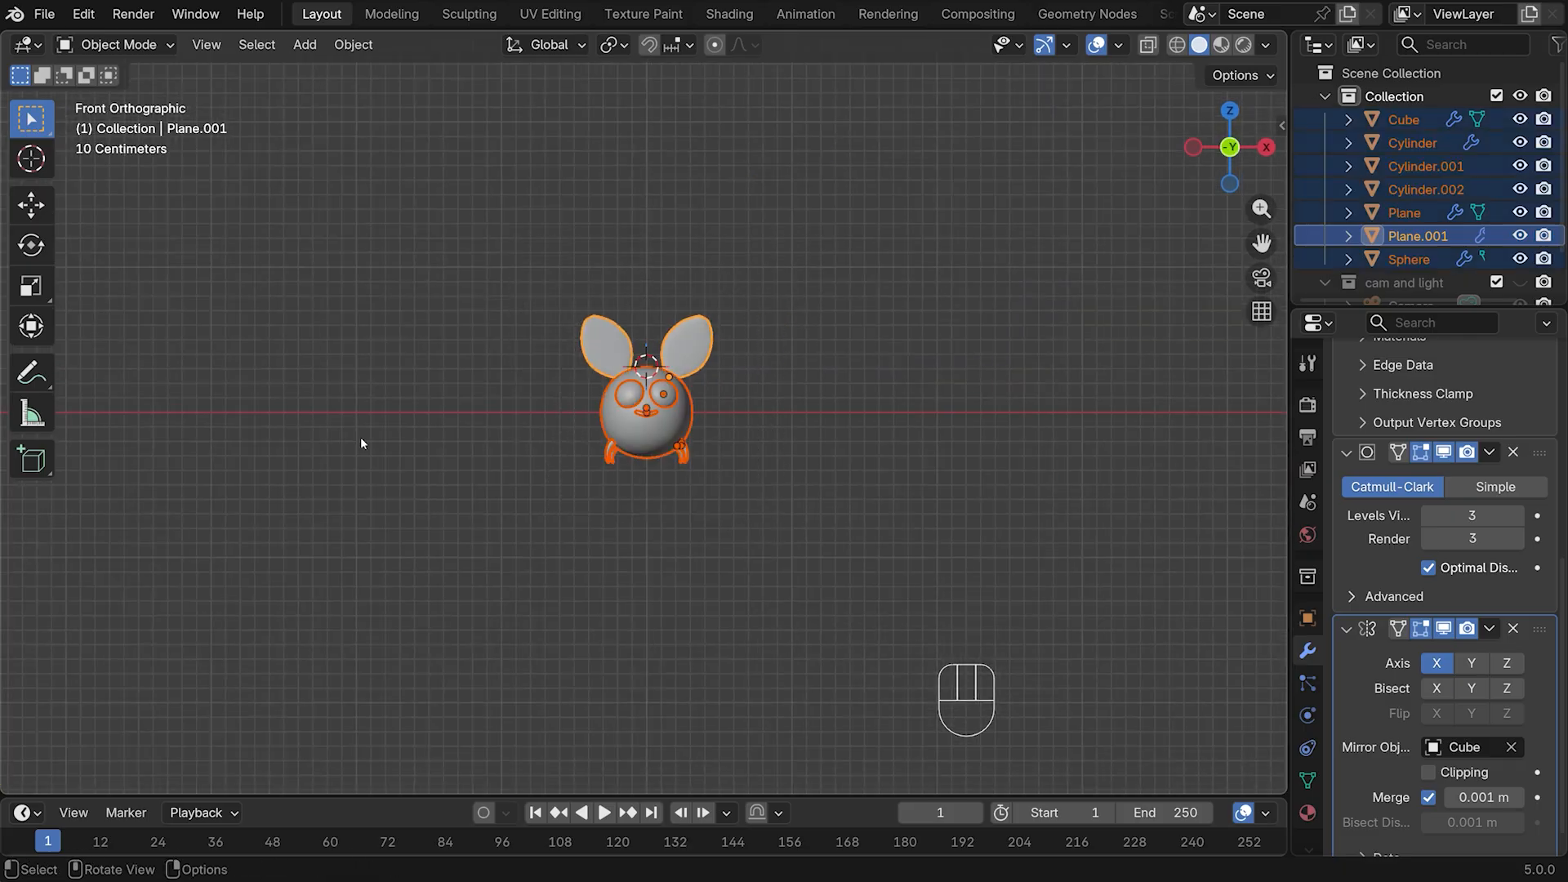
{"action": "key", "text": "g"}
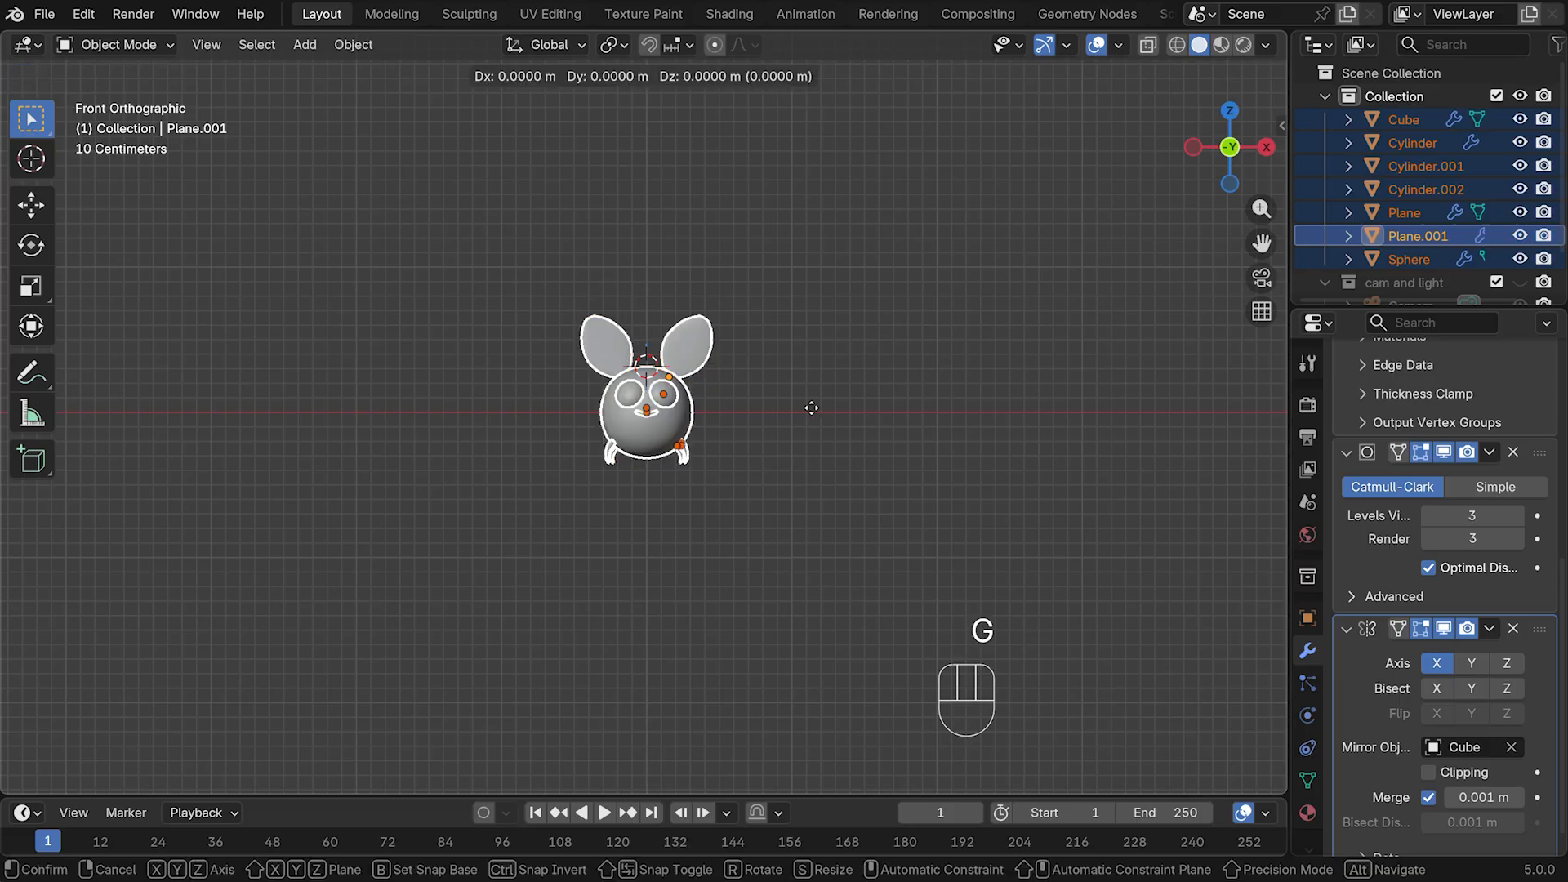
{"action": "key", "text": "x"}
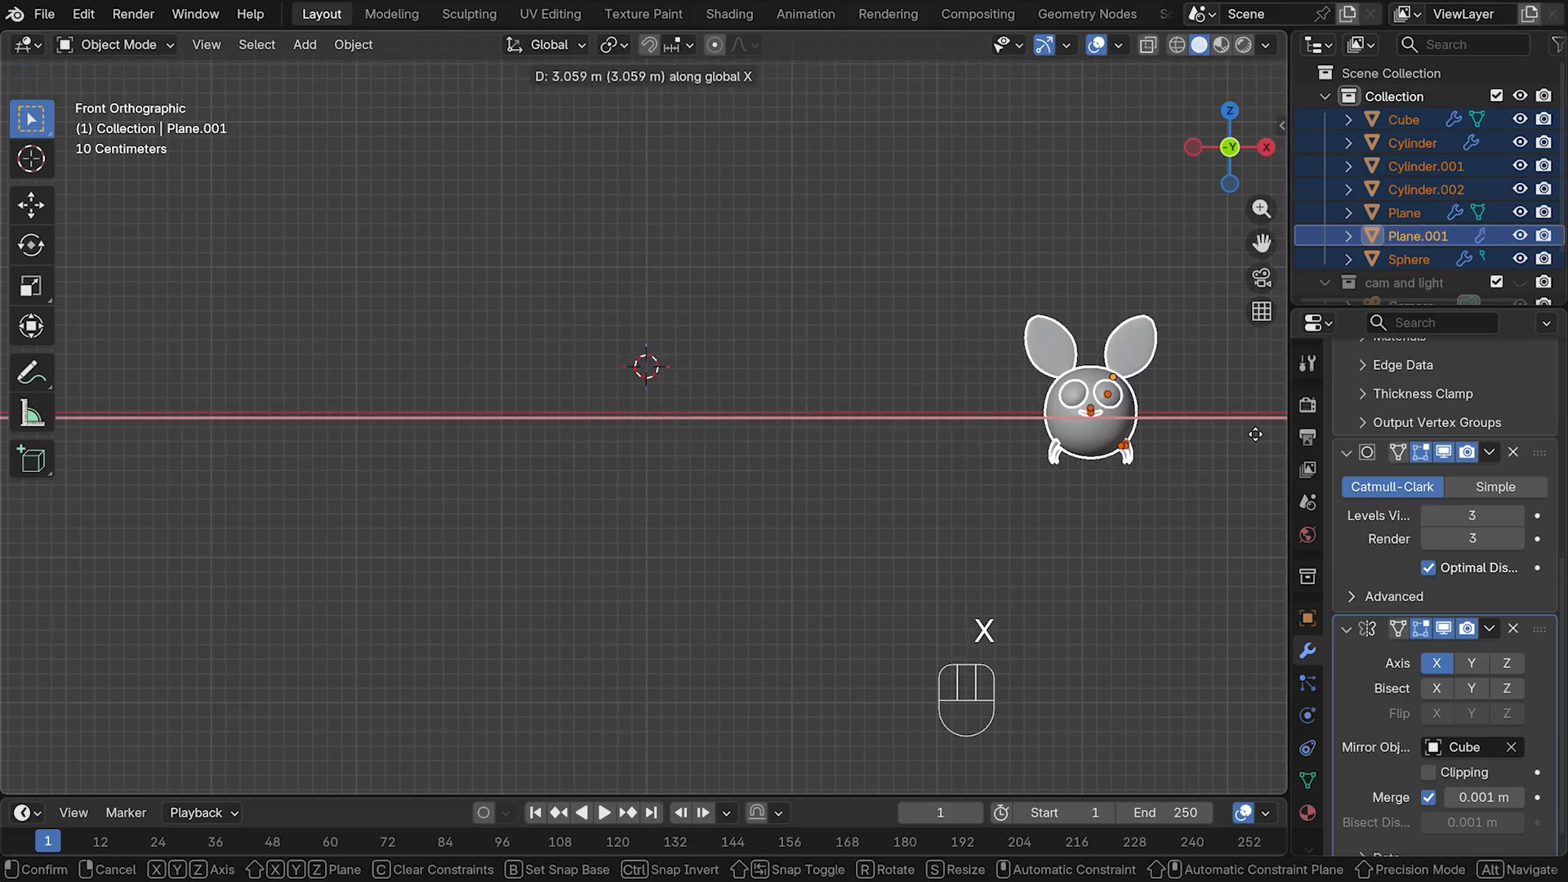
{"action": "left_click", "coordinate": [1249, 437]}
Move the selected character parts into a new collection named bee
{"action": "key", "text": "m"}
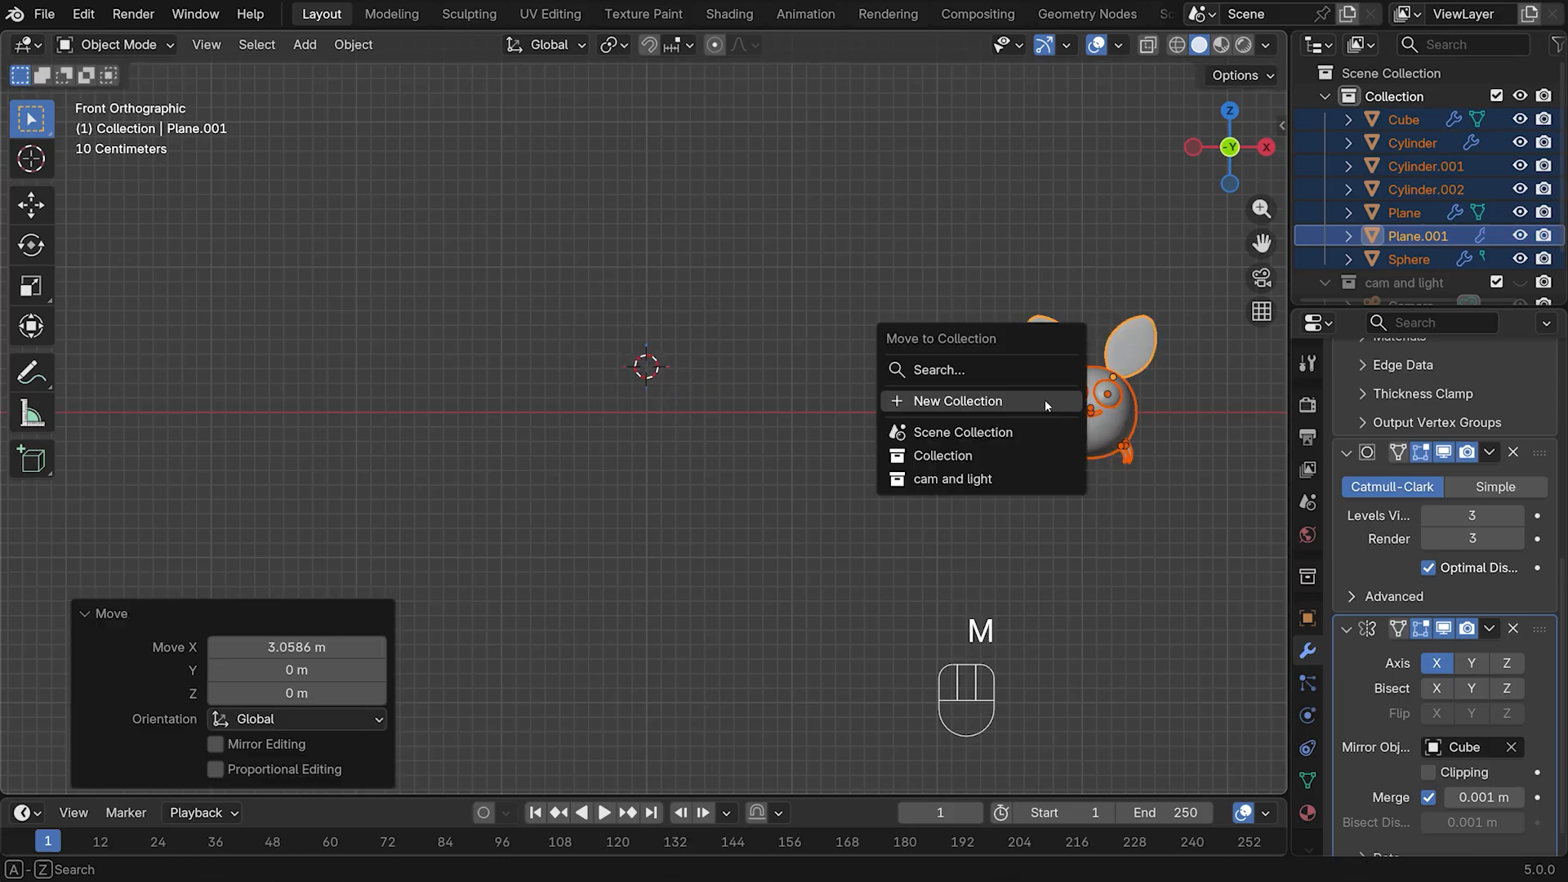
{"action": "left_click", "coordinate": [1026, 400]}
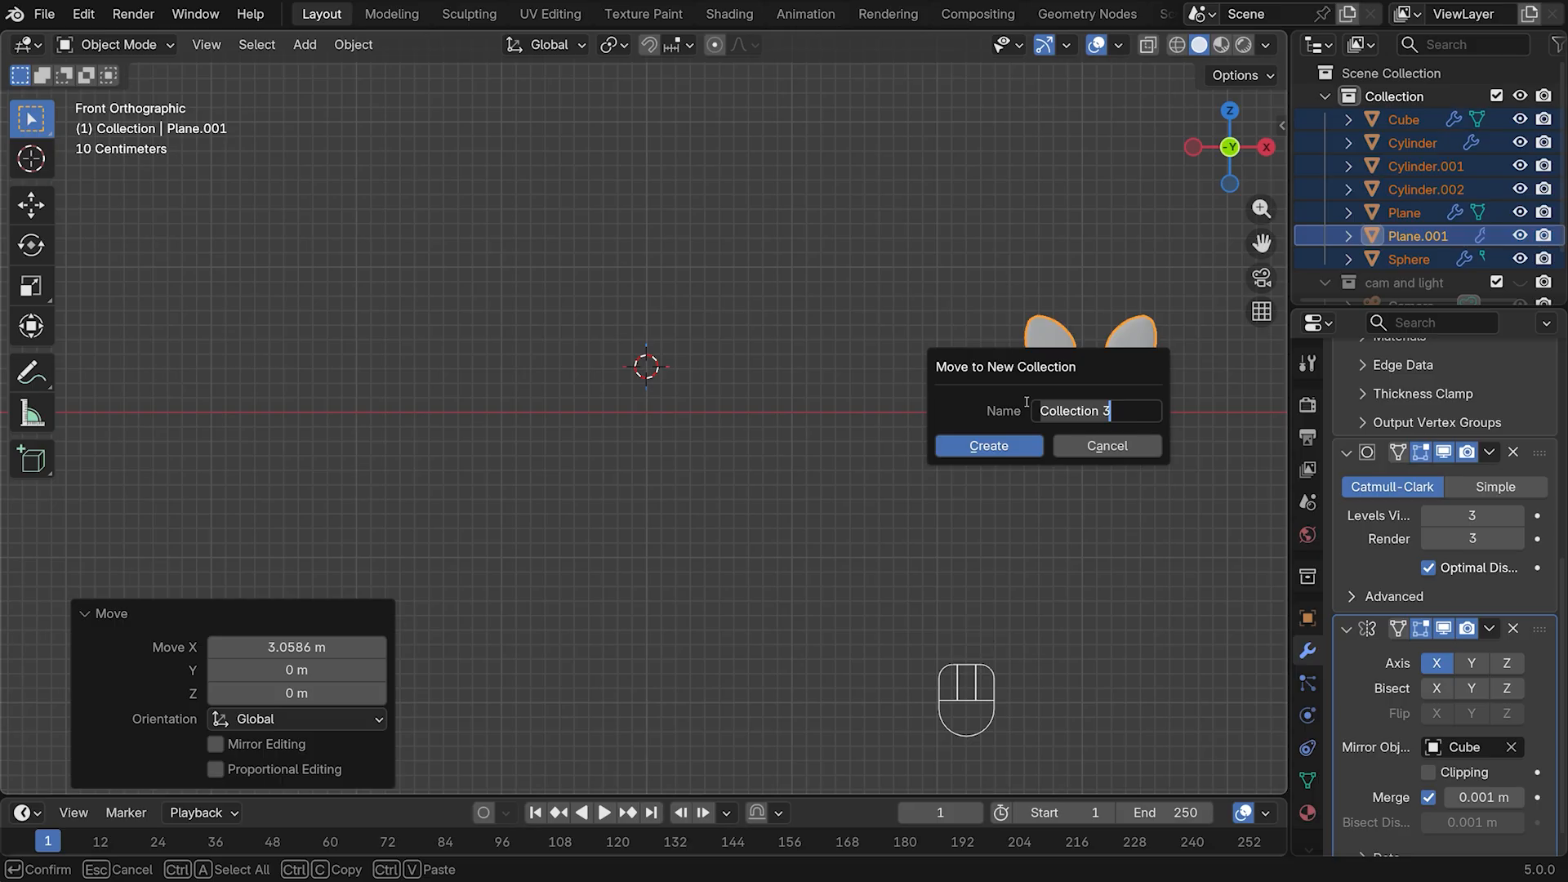
{"action": "type", "text": "bee"}
{"action": "left_click", "coordinate": [980, 446]}
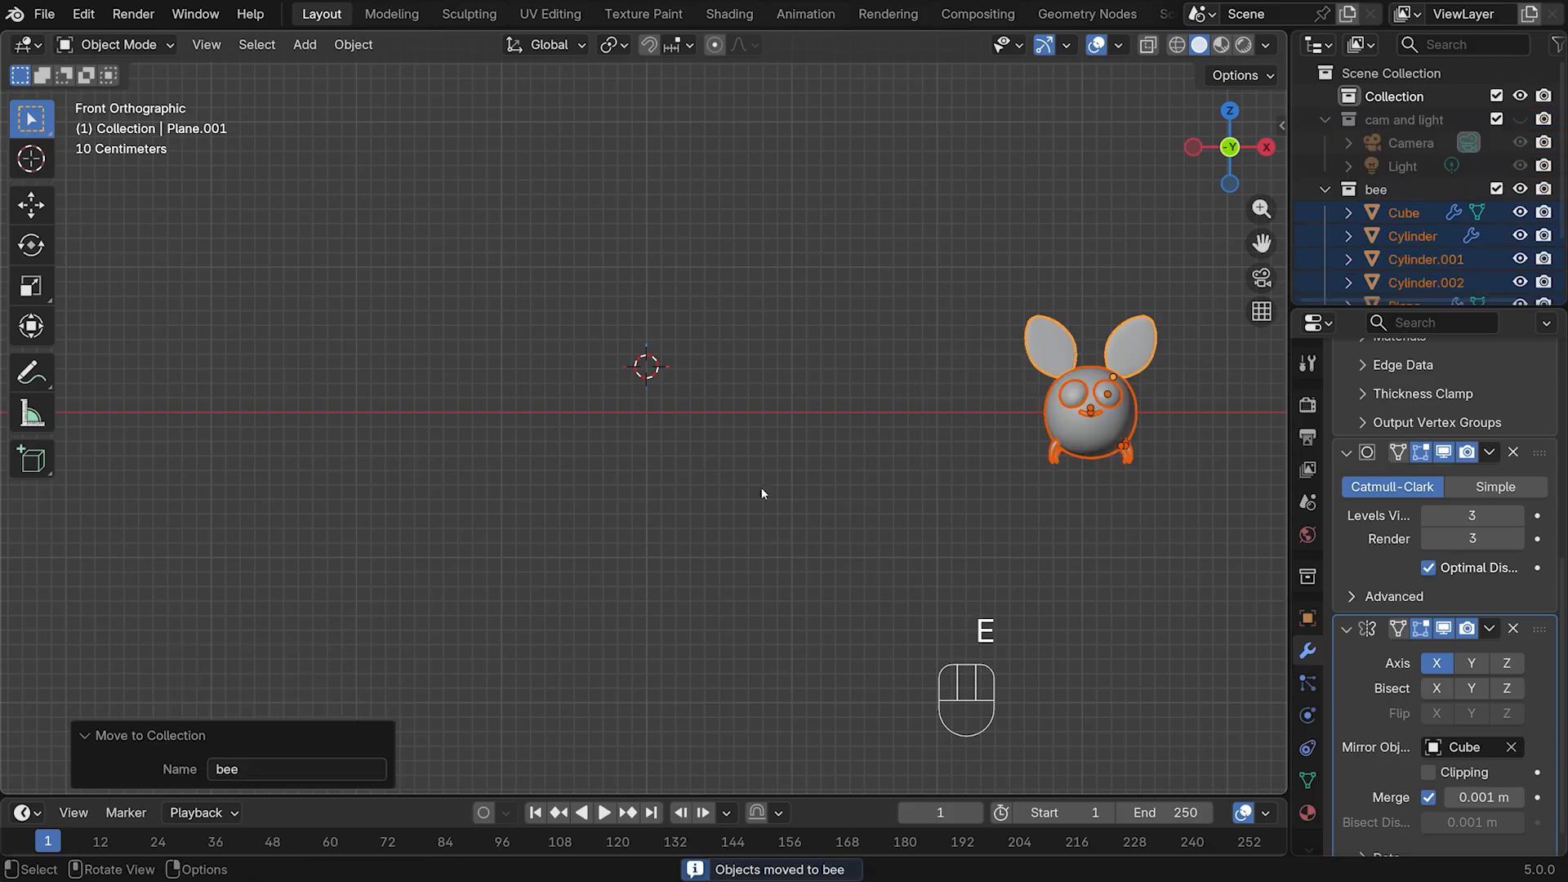
Snap the 3D cursor back to the world origin
{"action": "key", "text": "shift"}
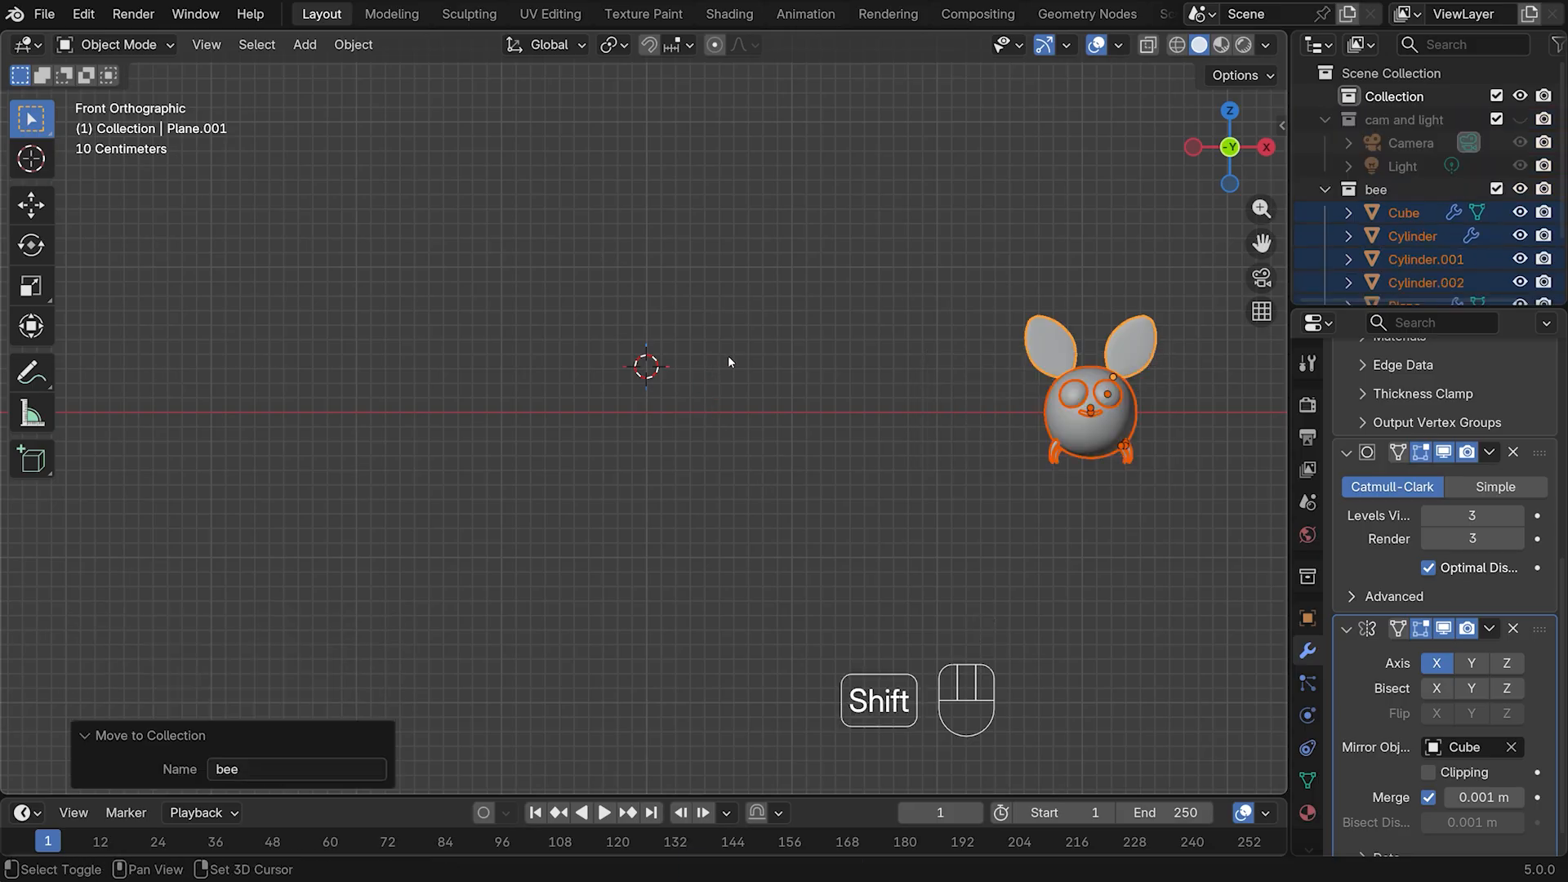
{"action": "key", "text": "shift+s"}
{"action": "left_click", "coordinate": [539, 444]}
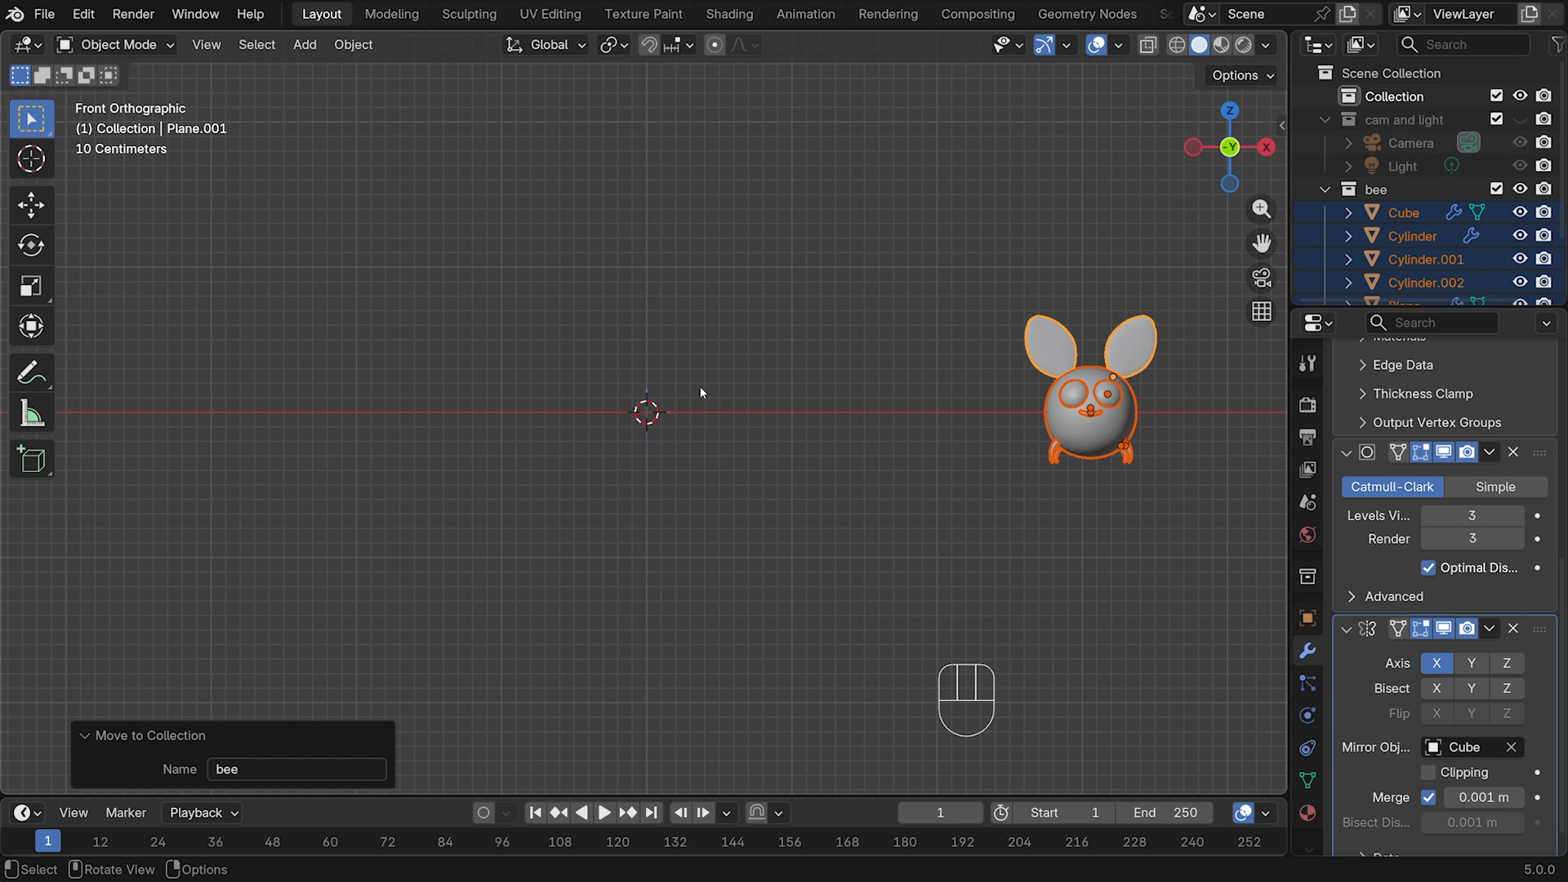
Add a 2 m mesh plane at the world origin and scale it to 0.540
{"action": "key", "text": "shift+a"}
{"action": "mouse_move", "coordinate": [773, 366]}
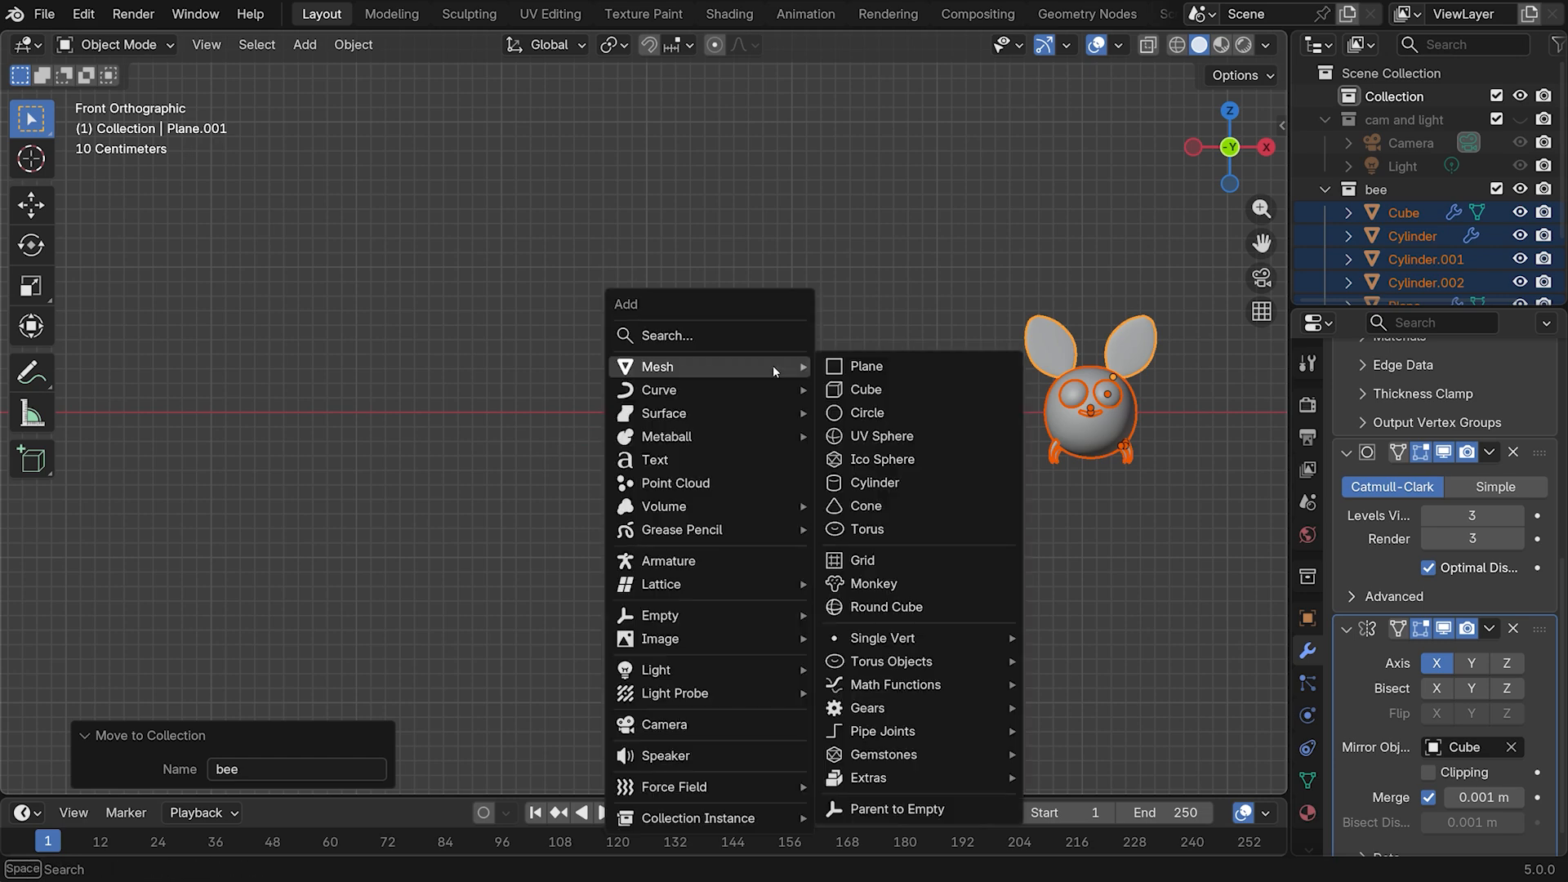
{"action": "left_click", "coordinate": [851, 366]}
{"action": "key", "text": "s"}
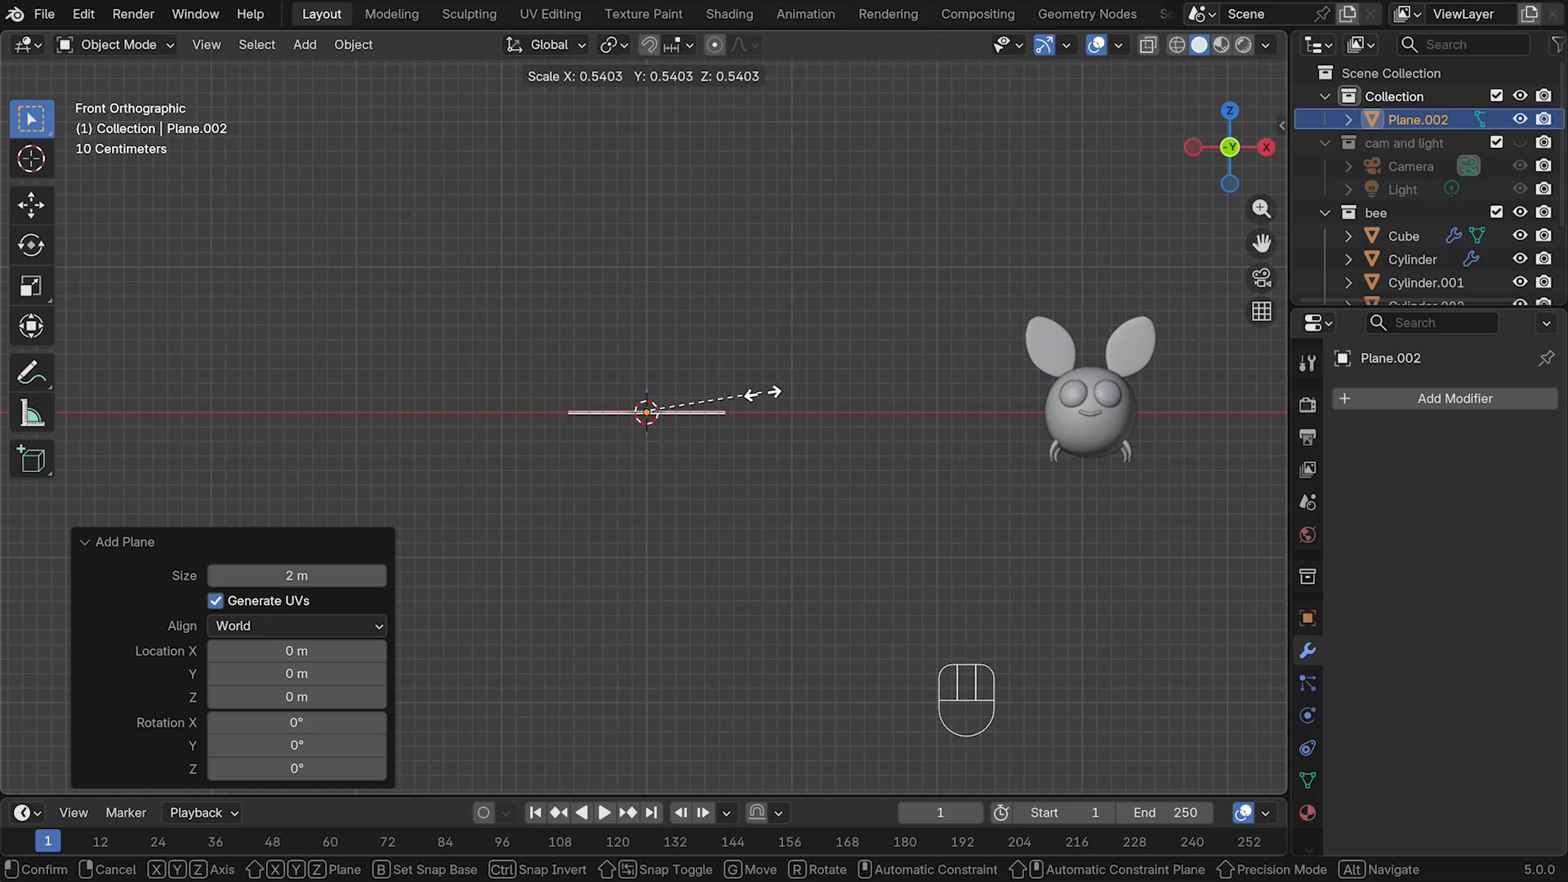
{"action": "left_click", "coordinate": [764, 394]}
Apply the plane's scale while in top view
{"action": "key", "text": "KP_7"}
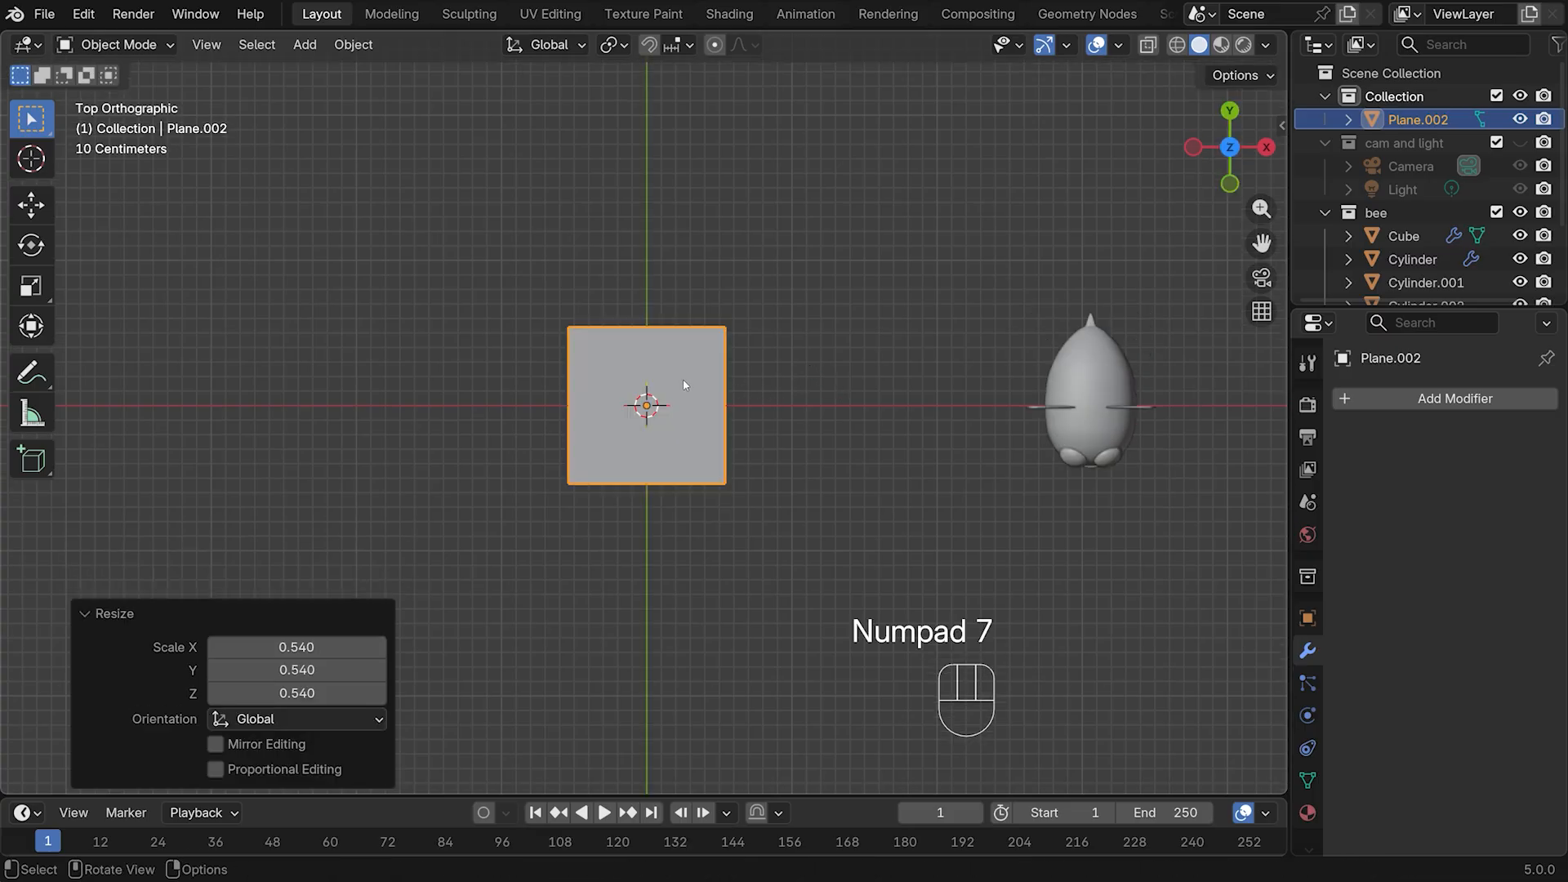
{"action": "key", "text": "ctrl+a"}
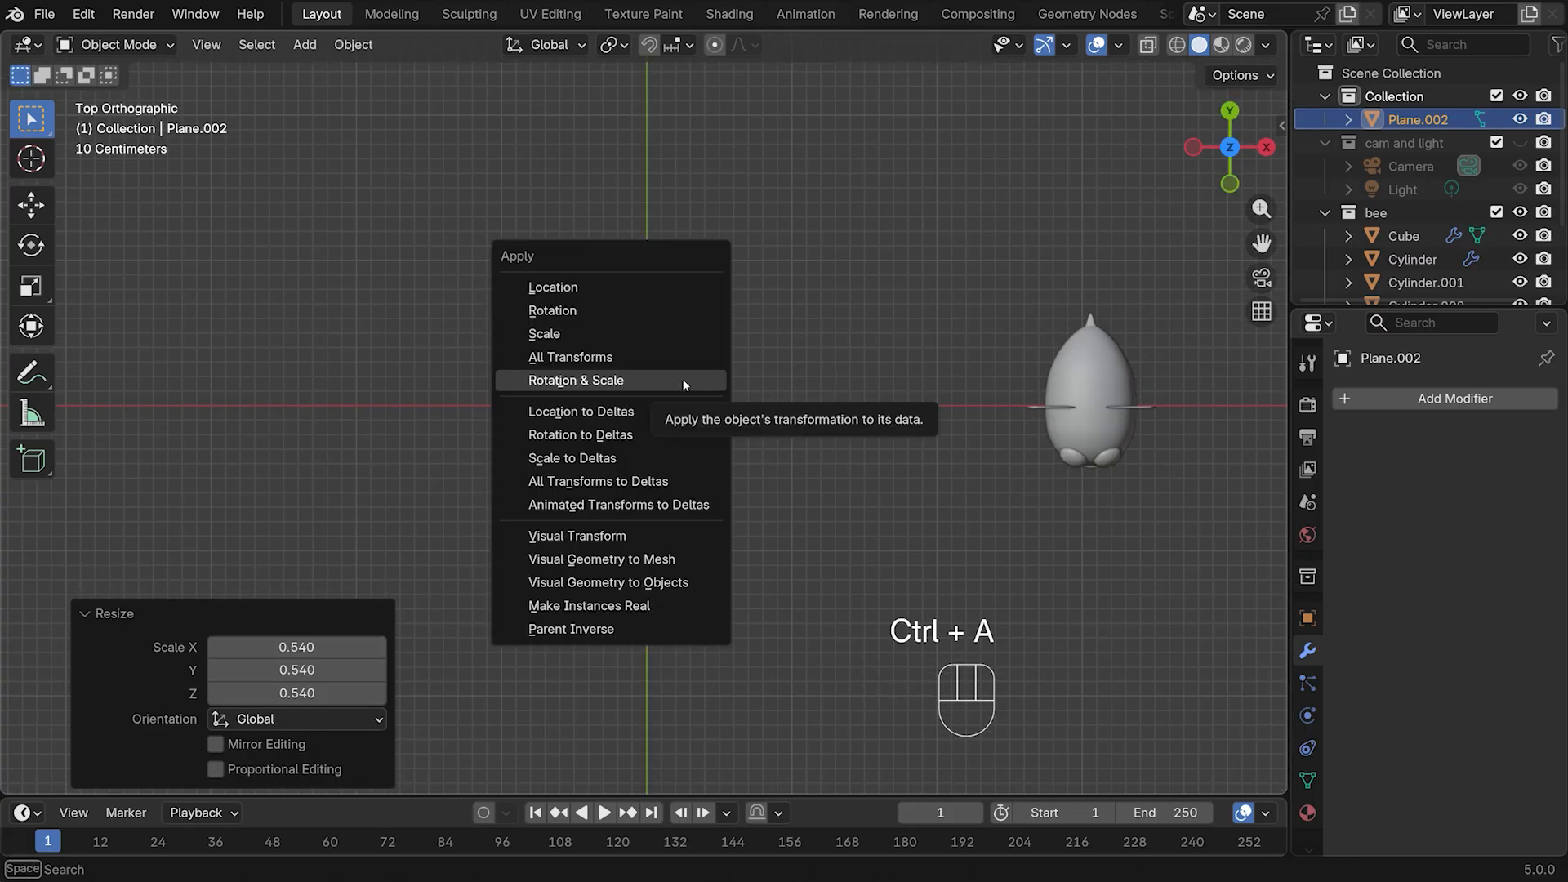
{"action": "left_click", "coordinate": [605, 333]}
Cut the plane with seven evenly spaced, centered loop cuts running parallel to the Y axis
{"action": "key", "text": "Tab"}
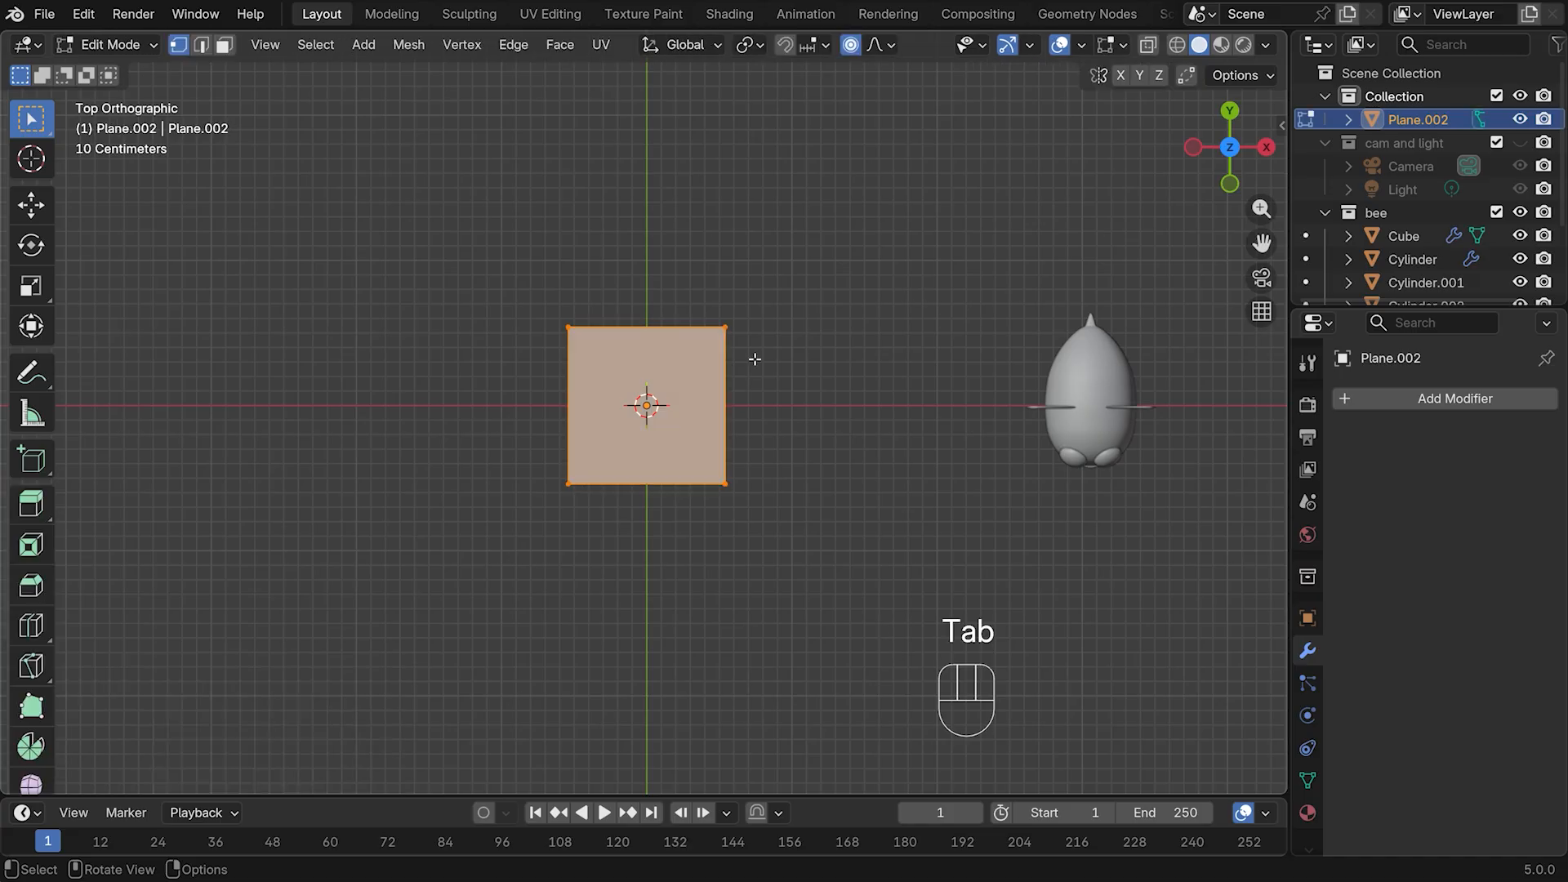
{"action": "key", "text": "ctrl+r"}
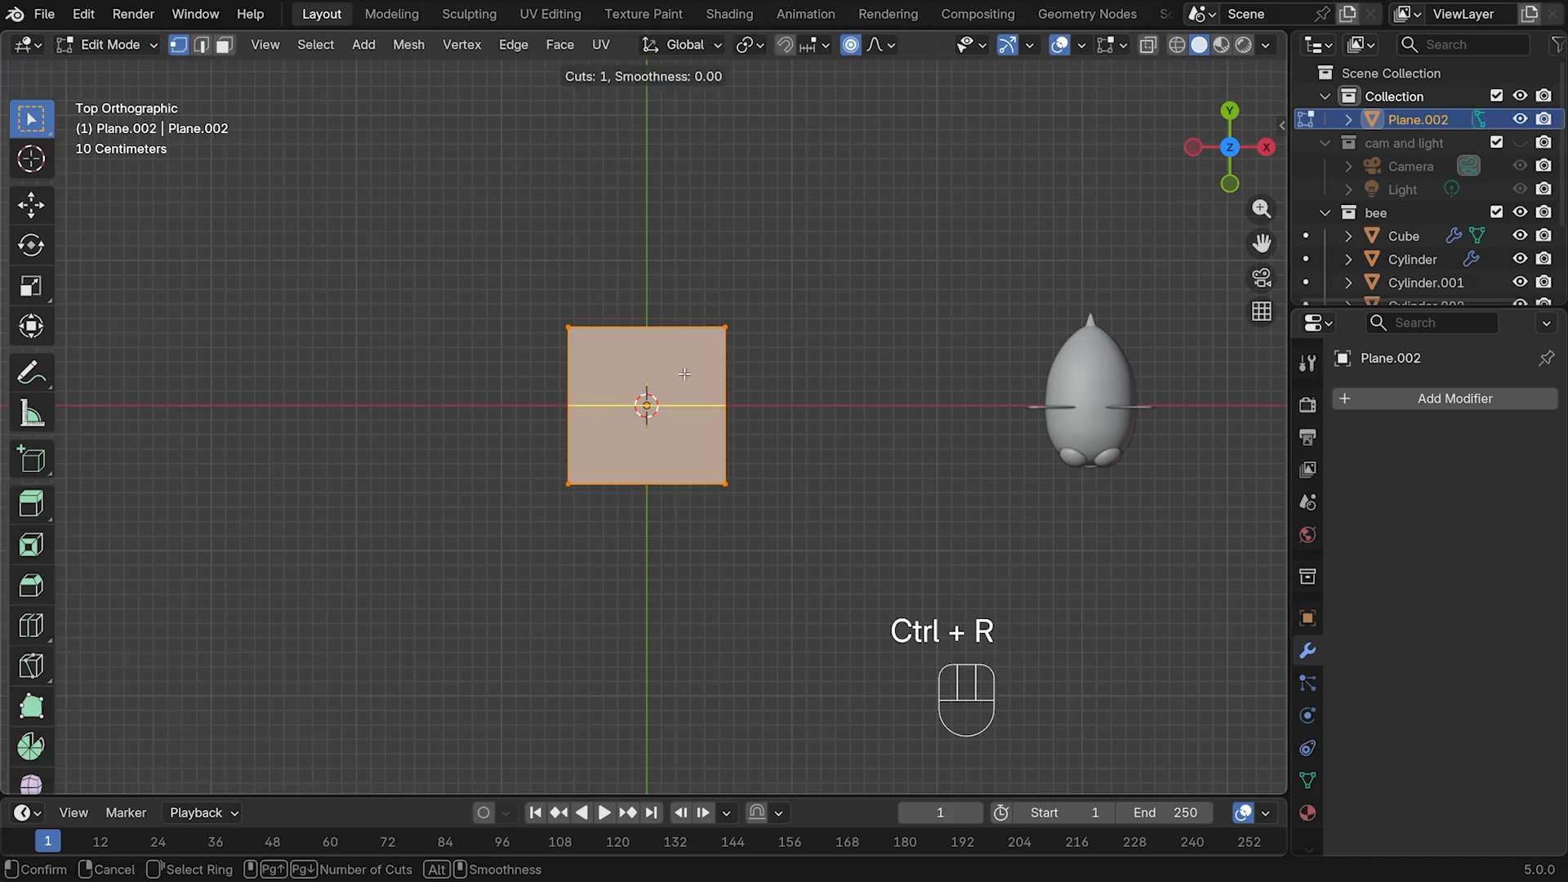
{"action": "scroll", "coordinate": [654, 464], "scroll_direction": "up", "scroll_amount": 6}
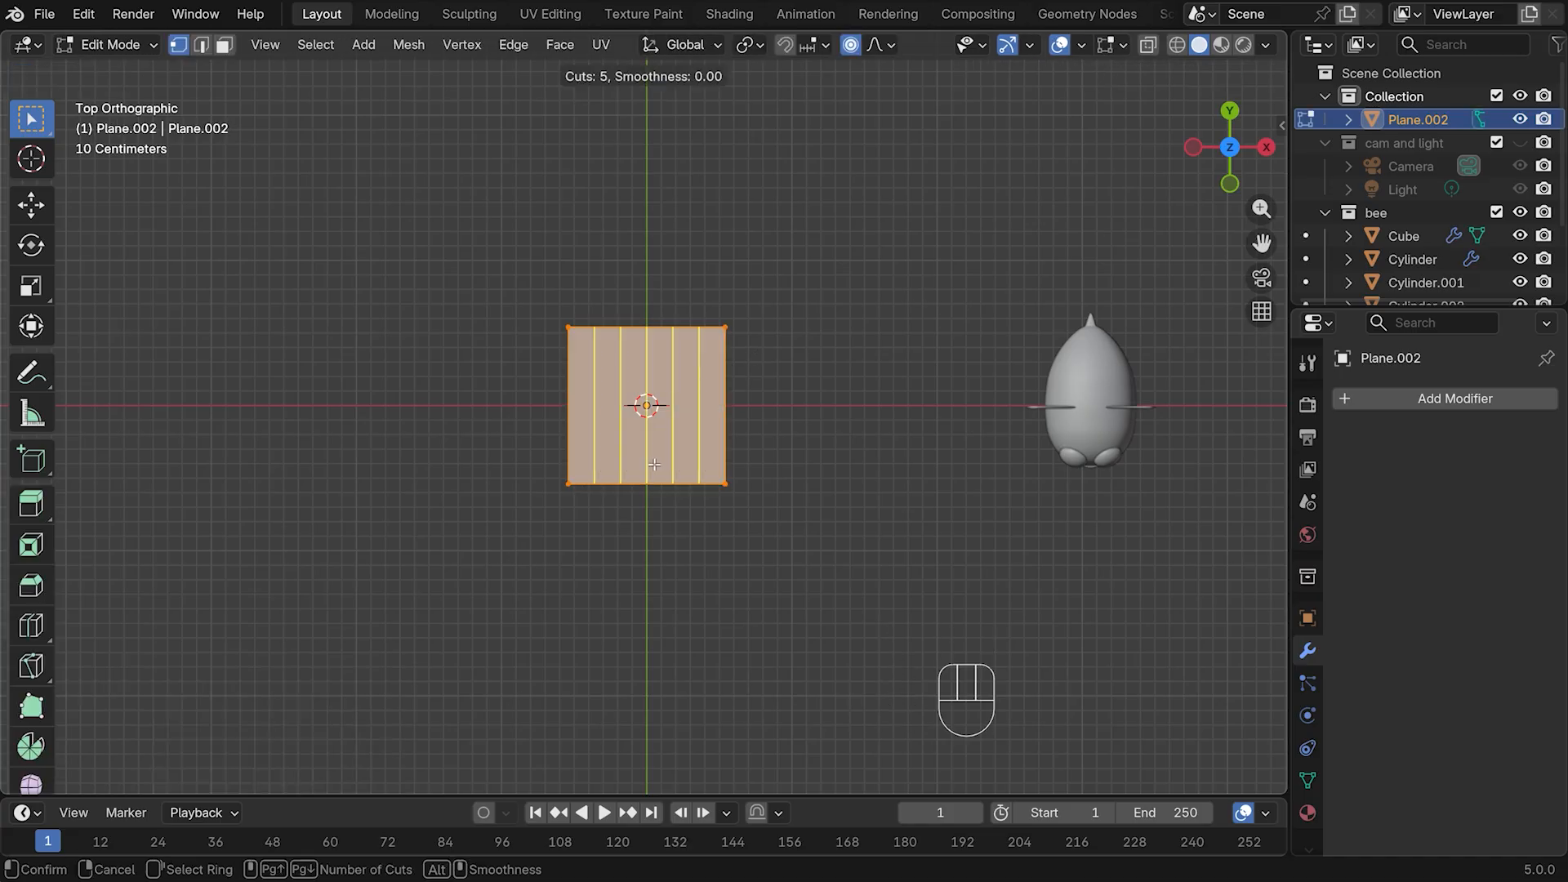
{"action": "left_click", "coordinate": [654, 464]}
{"action": "right_click", "coordinate": [654, 464]}
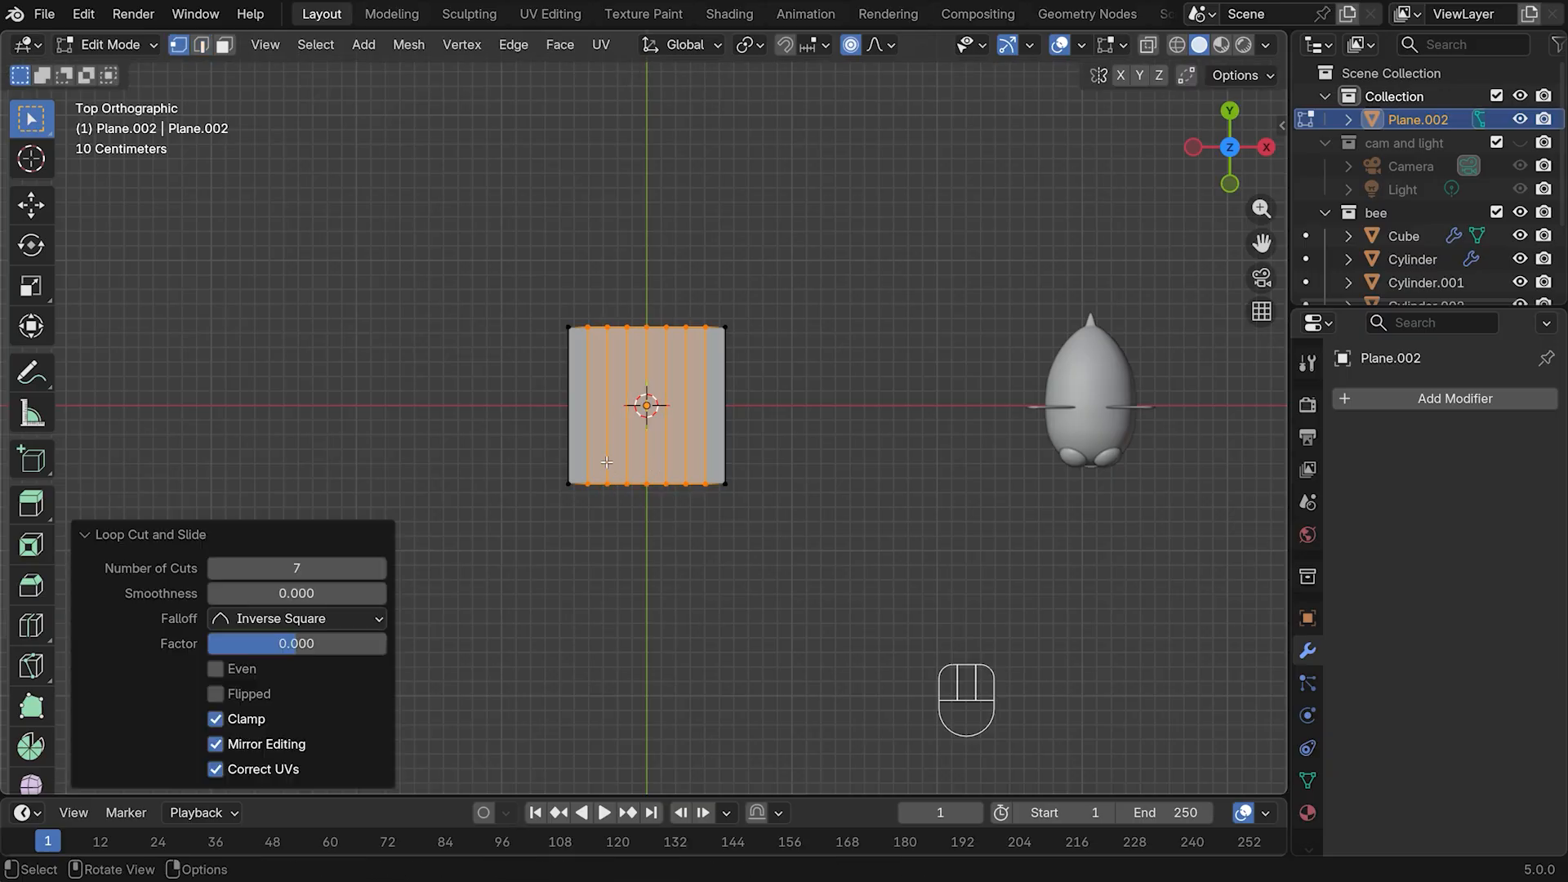
Scale the plane's negative-X end edge to about 0.21 using smooth proportional editing with a size of about 1.21
{"action": "left_click_drag", "start_coordinate": [544, 283], "coordinate": [577, 520]}
{"action": "key", "text": "s"}
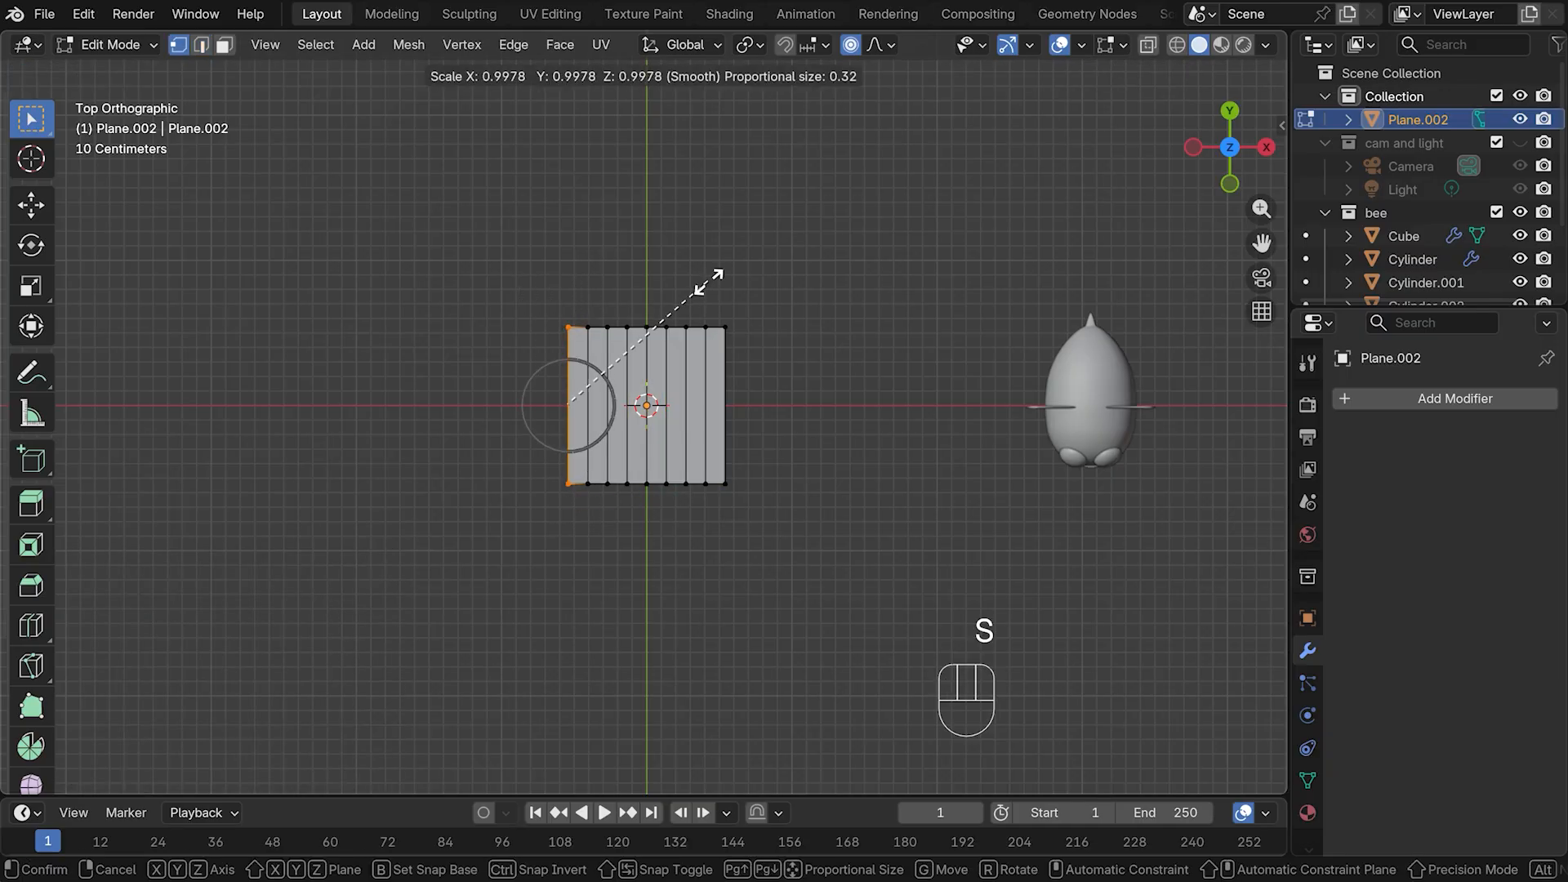
{"action": "scroll", "coordinate": [666, 313], "scroll_direction": "down", "scroll_amount": 3}
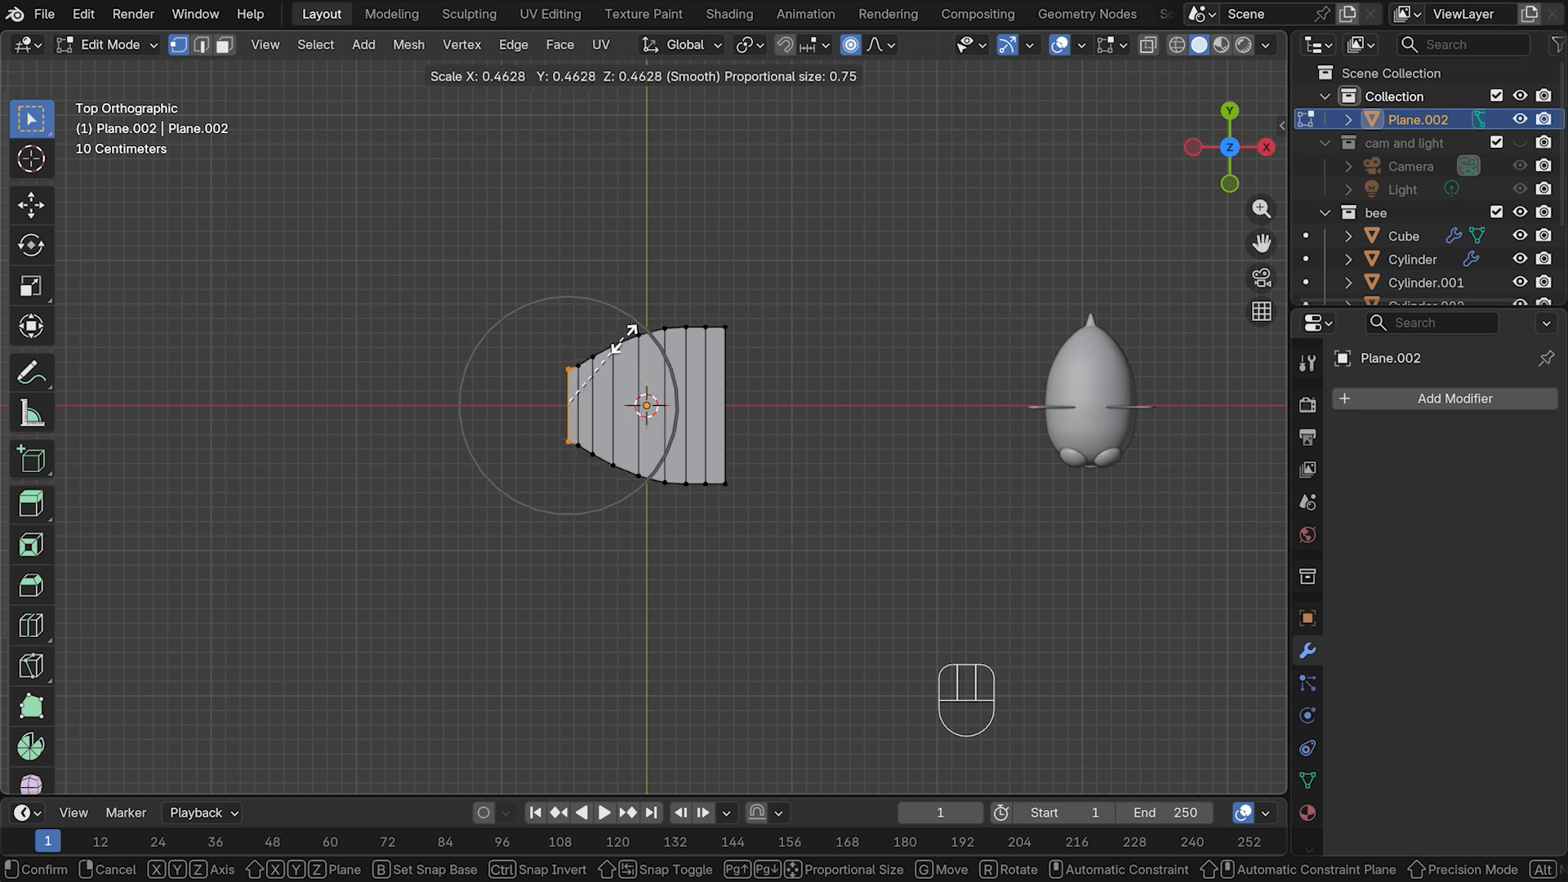
{"action": "scroll", "coordinate": [597, 370], "scroll_direction": "down", "scroll_amount": 4}
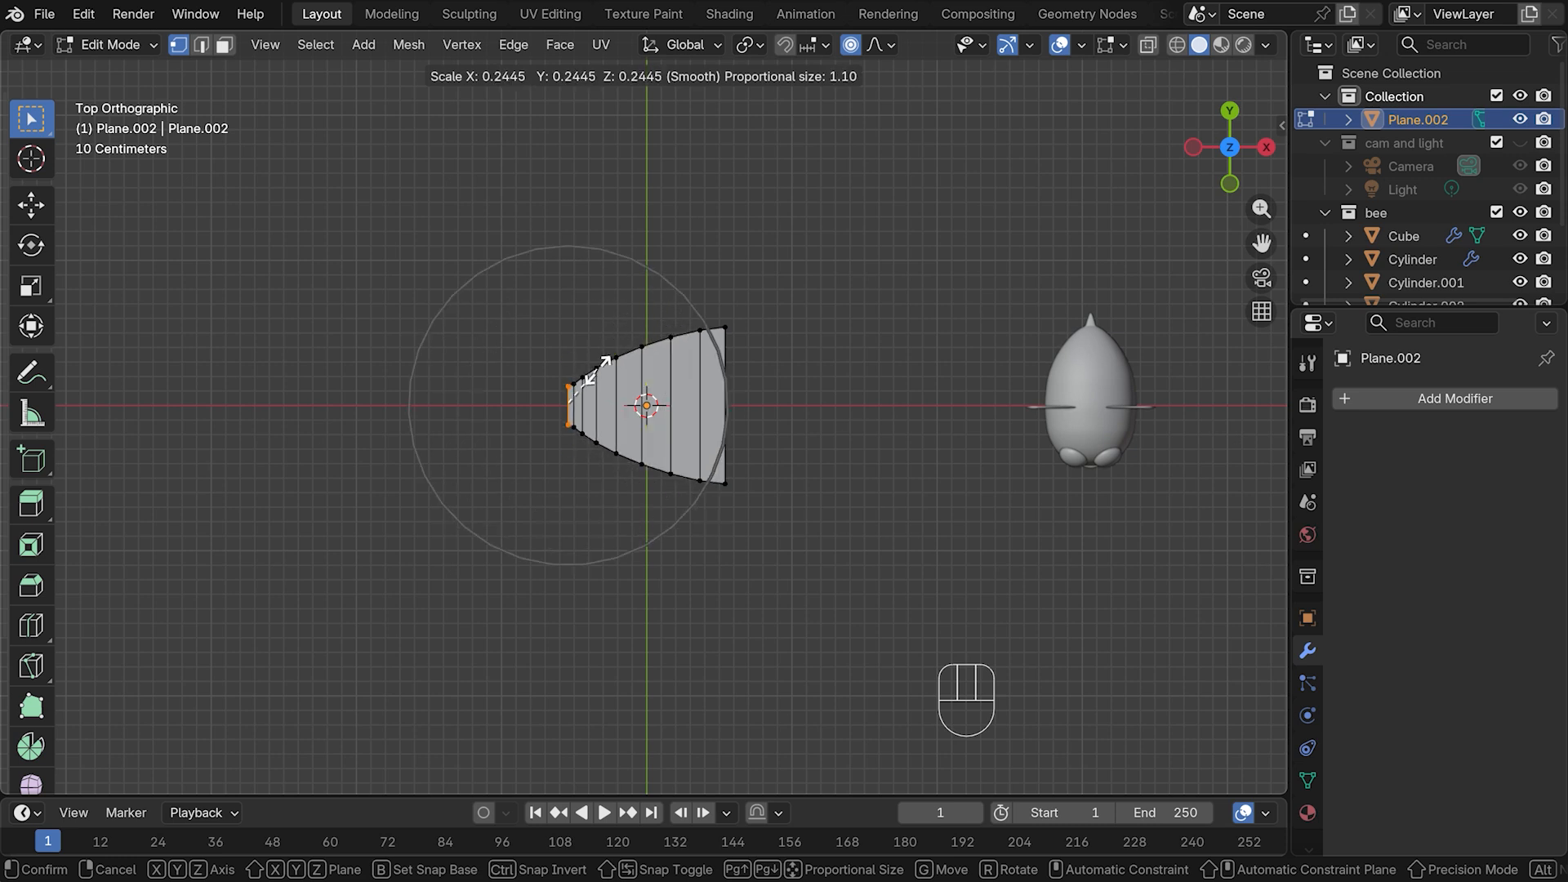
{"action": "scroll", "coordinate": [595, 370], "scroll_direction": "down", "scroll_amount": 1}
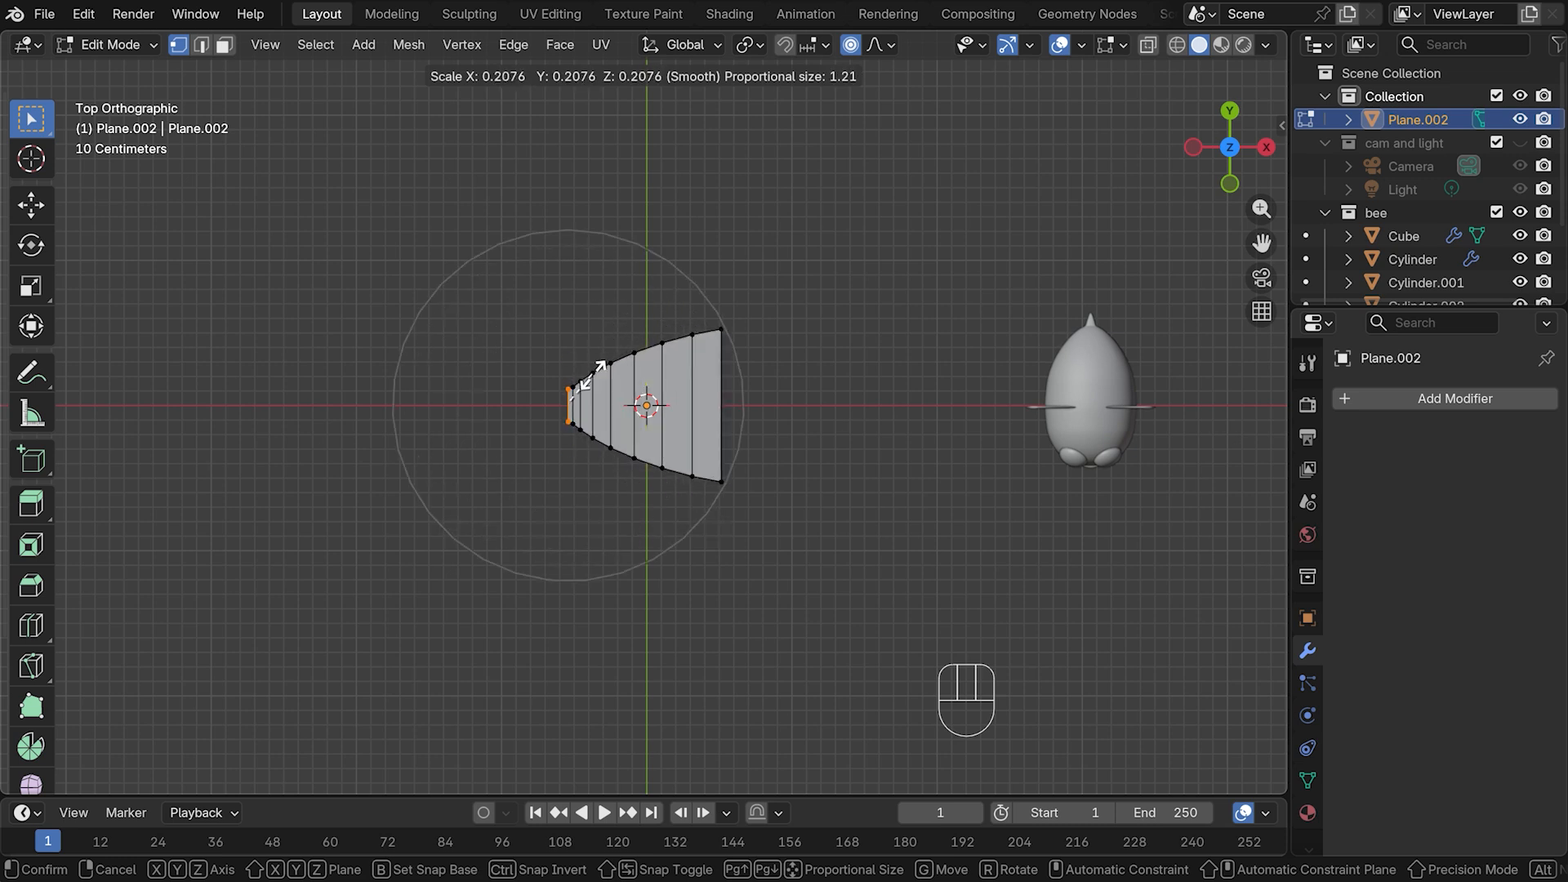
{"action": "left_click", "coordinate": [582, 372]}
Scale the plane's positive-X end edge to 0.156 using smooth proportional editing with a size of 0.564
{"action": "left_click_drag", "start_coordinate": [707, 291], "coordinate": [799, 532]}
{"action": "key", "text": "s"}
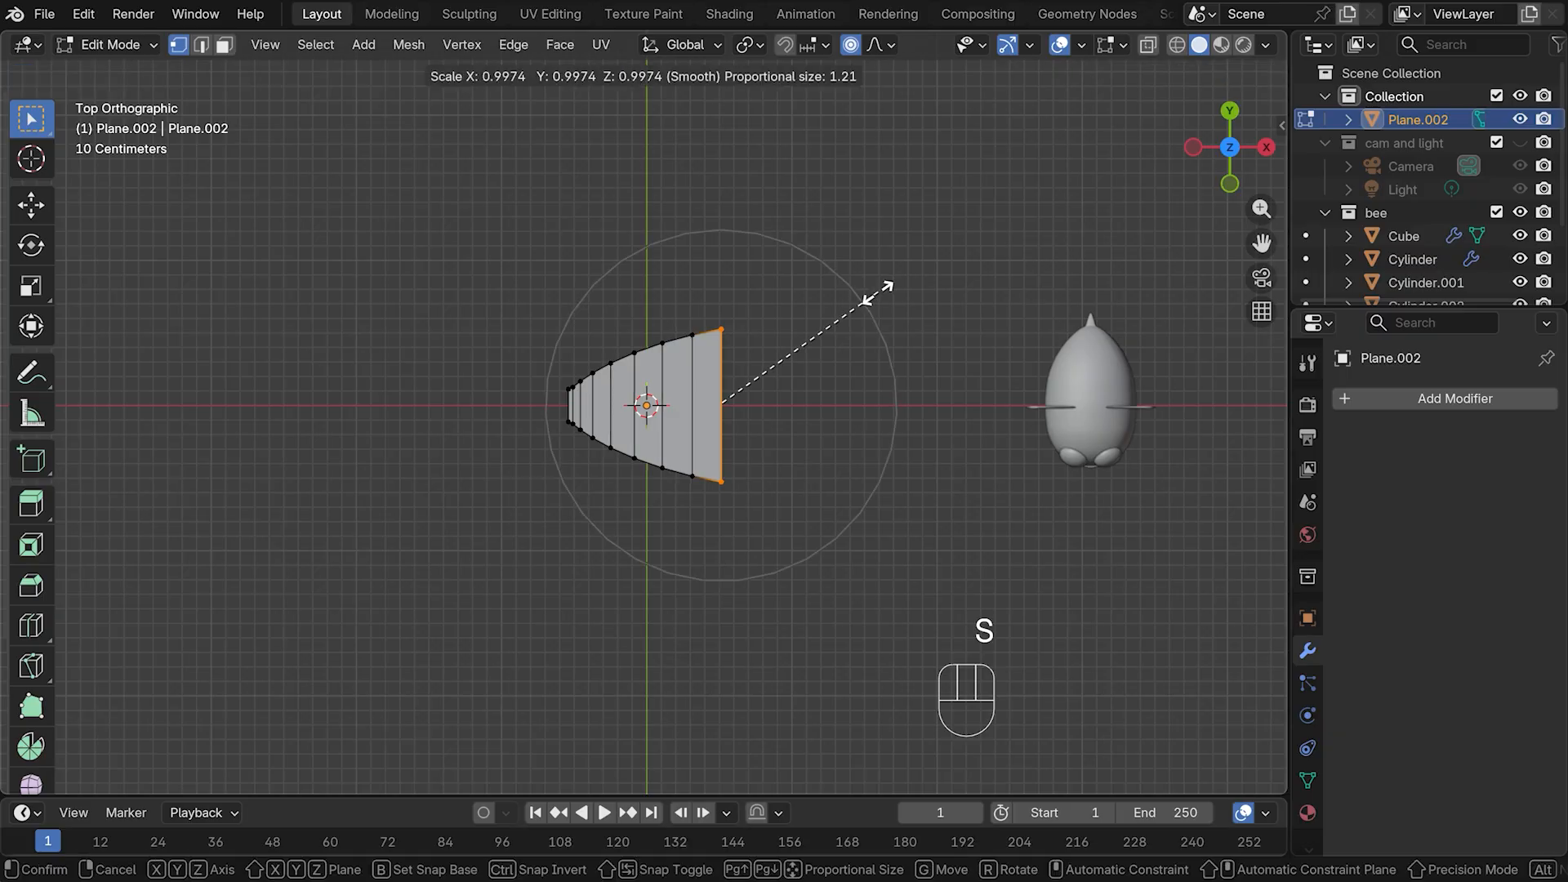
{"action": "scroll", "coordinate": [811, 318], "scroll_direction": "up", "scroll_amount": 5}
{"action": "scroll", "coordinate": [811, 318], "scroll_direction": "up", "scroll_amount": 3}
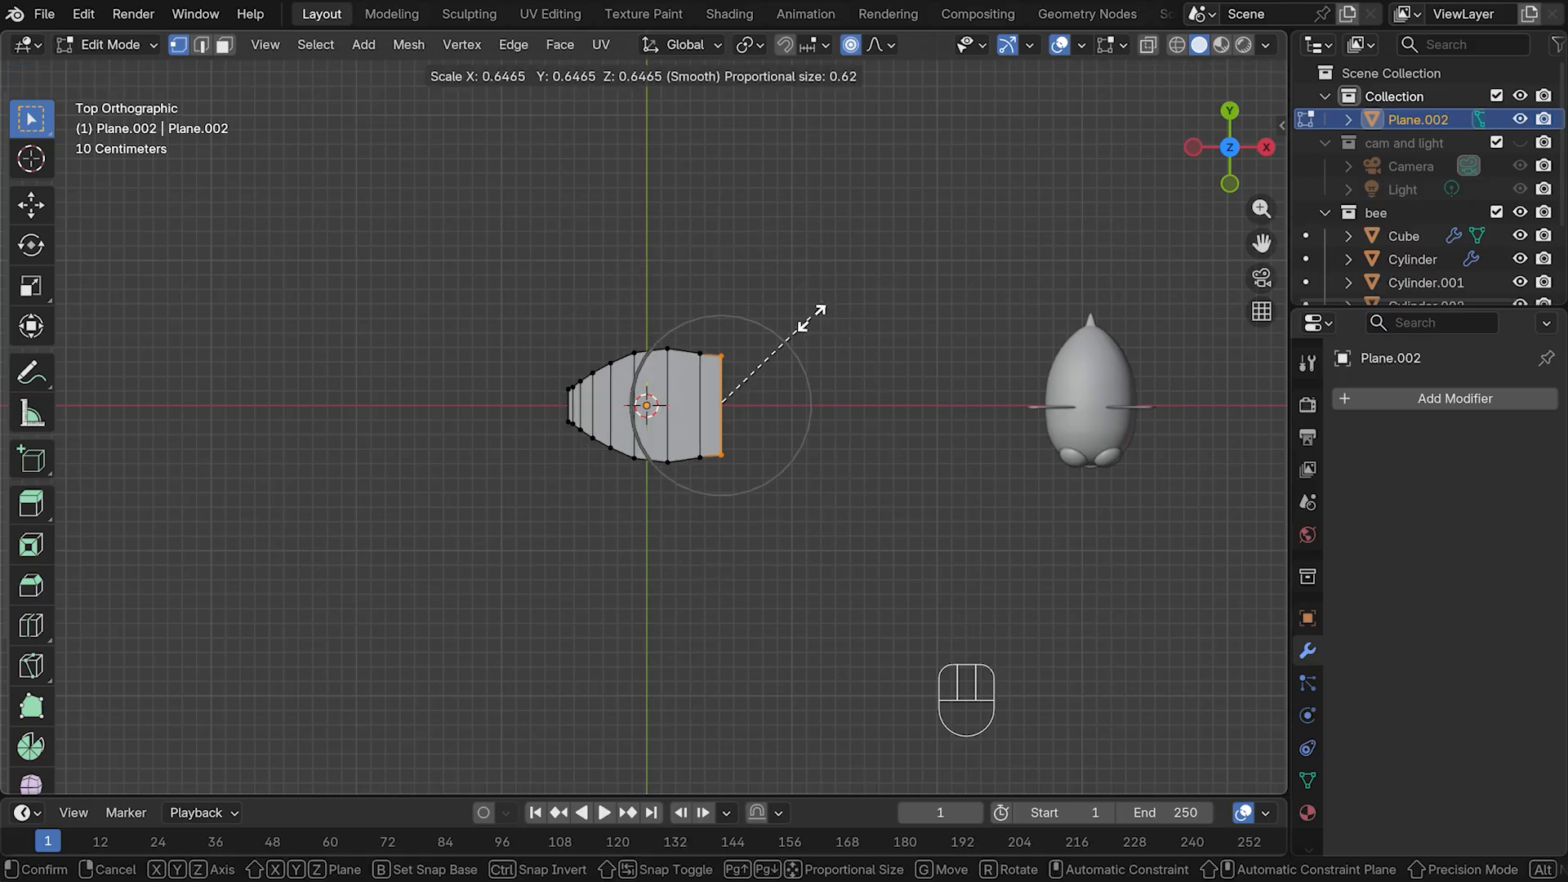
{"action": "left_click", "coordinate": [734, 389]}
Lower the positive-X end edge by about 0.063 m along Z with a proportional size of 0.290
{"action": "key", "text": "KP_1"}
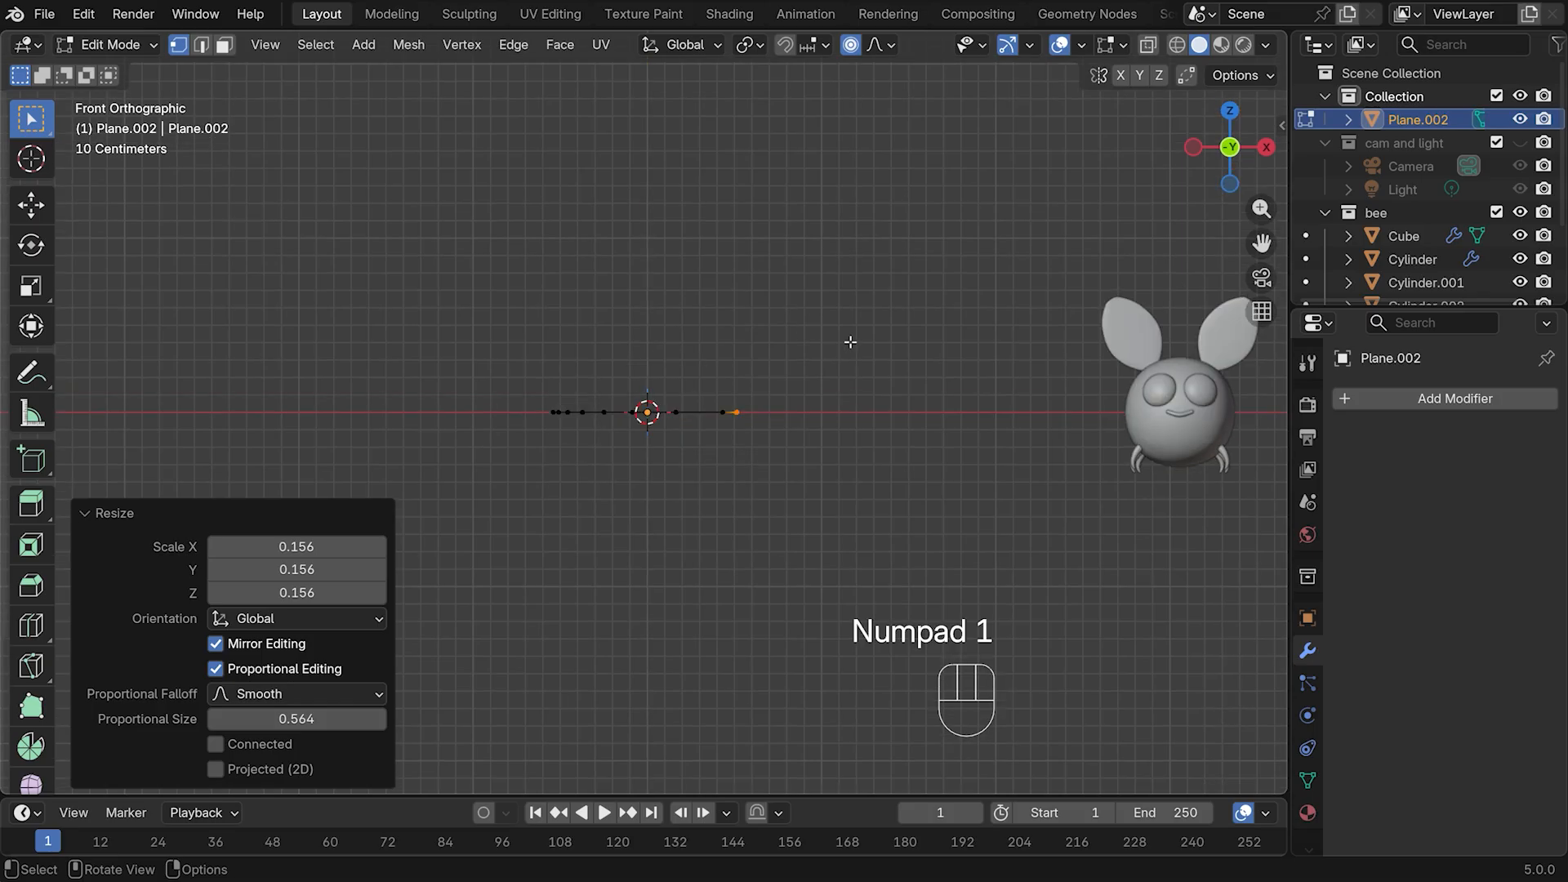
{"action": "middle_click_drag", "start_coordinate": [804, 340], "coordinate": [849, 366]}
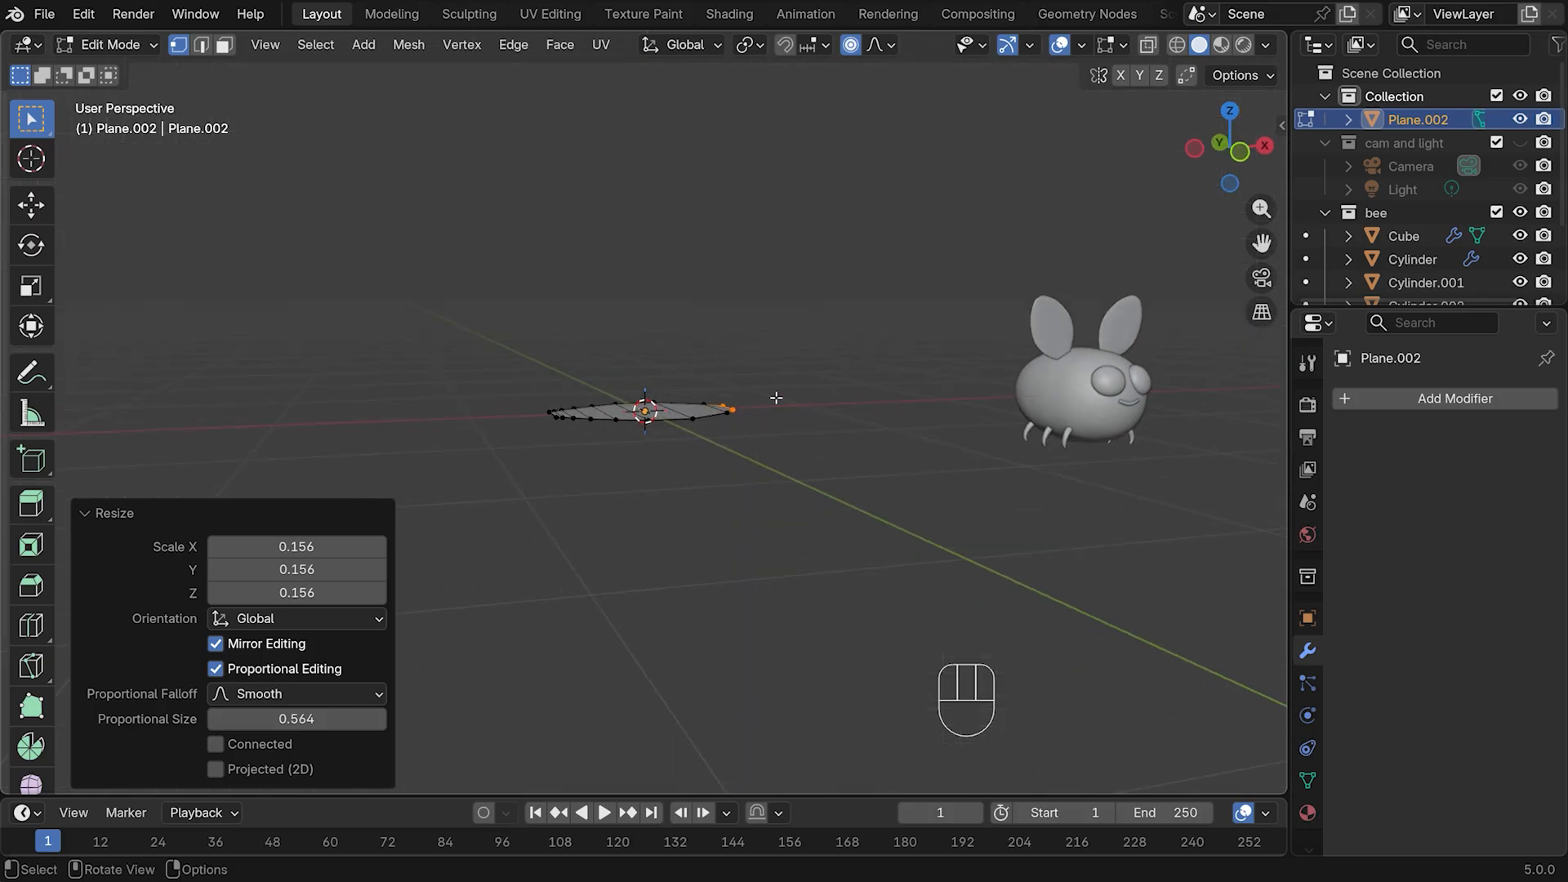
{"action": "key", "text": "g"}
{"action": "key", "text": "z"}
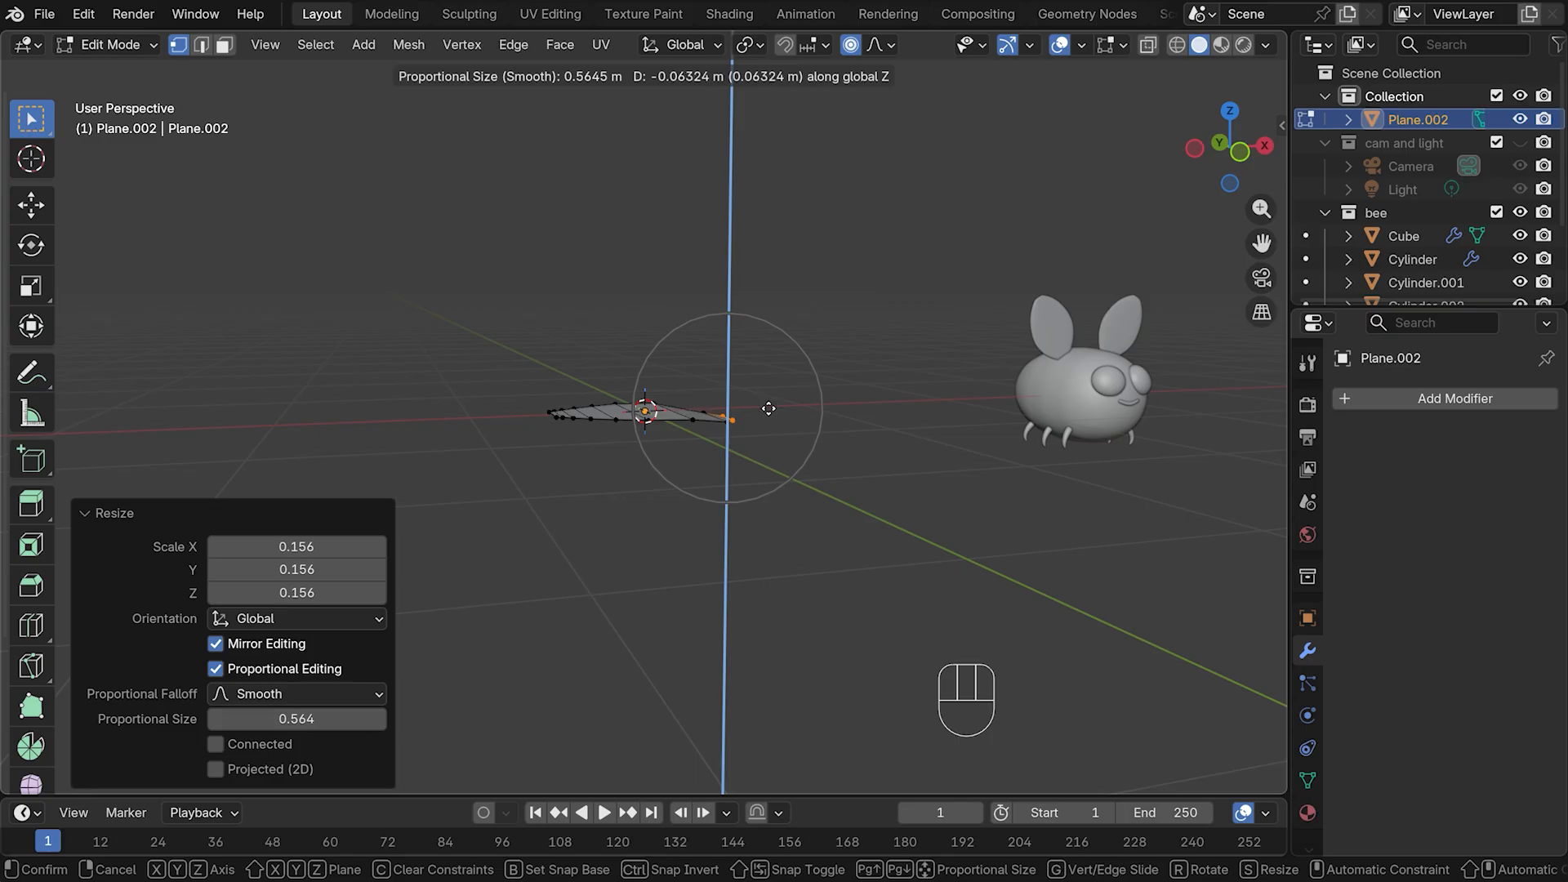
{"action": "scroll", "coordinate": [769, 406], "scroll_direction": "up", "scroll_amount": 7}
{"action": "left_click", "coordinate": [769, 409]}
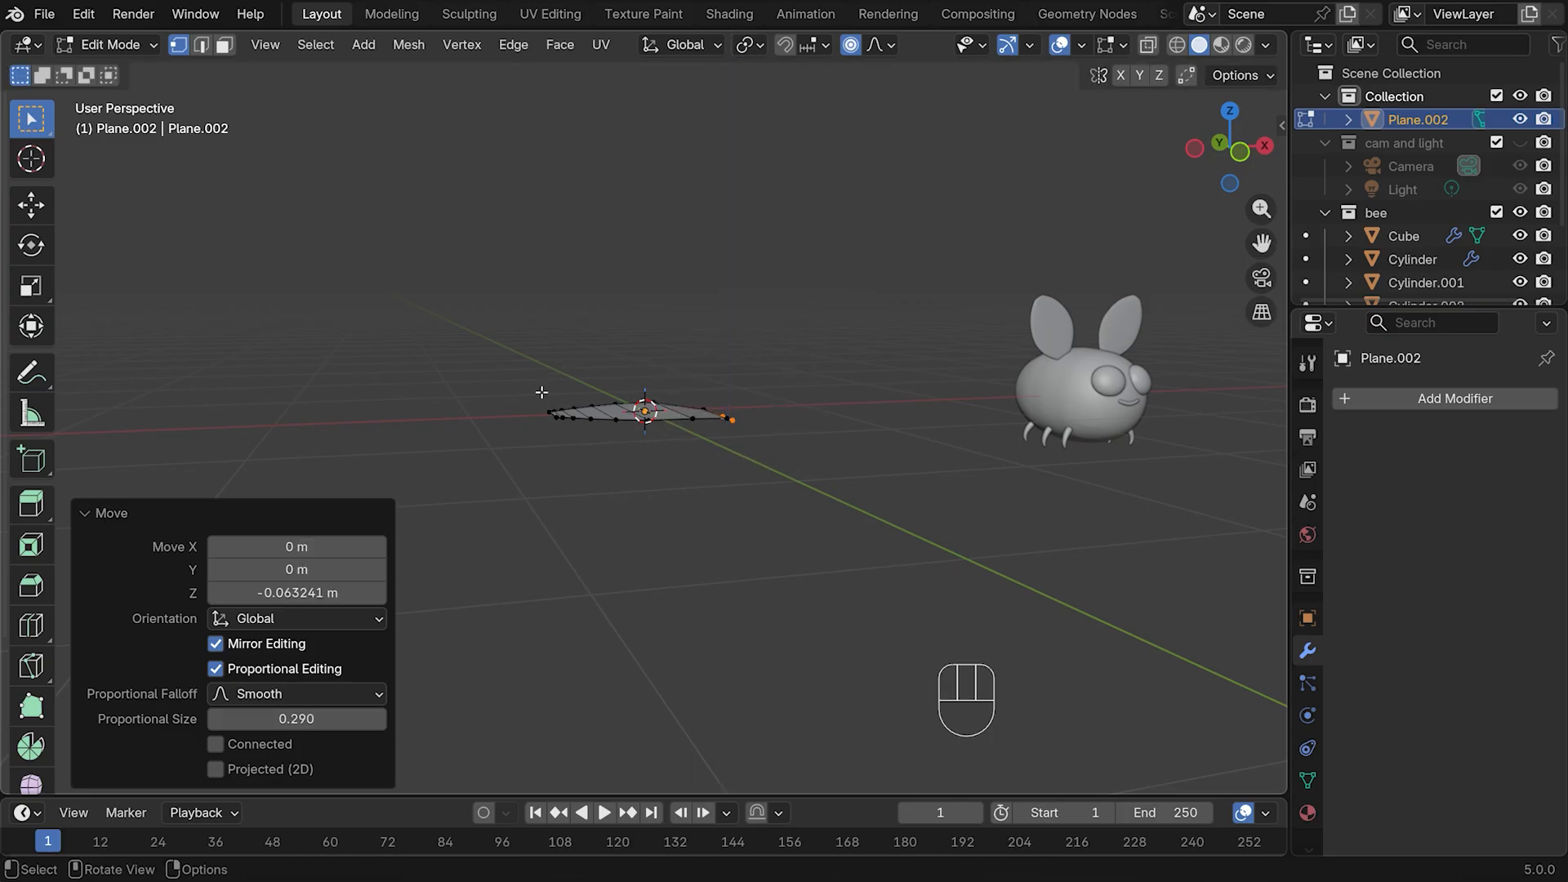
Select the two vertices at the negative-X end and lower them about 0.092 m along Z with a proportional size of 0.467
{"action": "middle_click_drag", "start_coordinate": [533, 401], "coordinate": [561, 454]}
{"action": "left_click", "coordinate": [561, 434]}
{"action": "left_click", "coordinate": [549, 420], "text": "shift"}
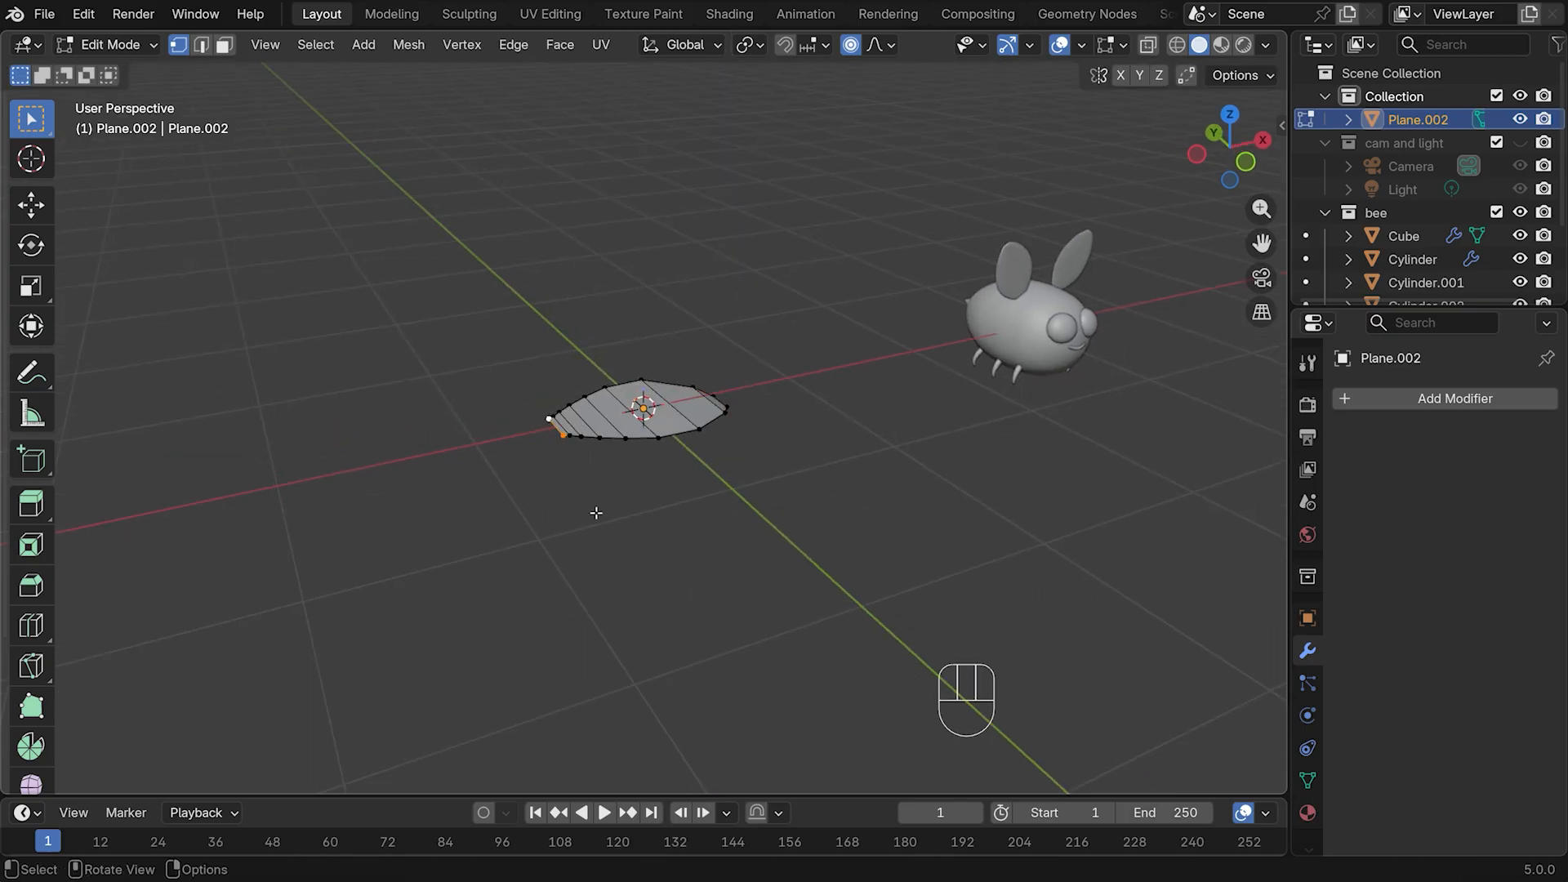
{"action": "key", "text": "g"}
{"action": "key", "text": "z"}
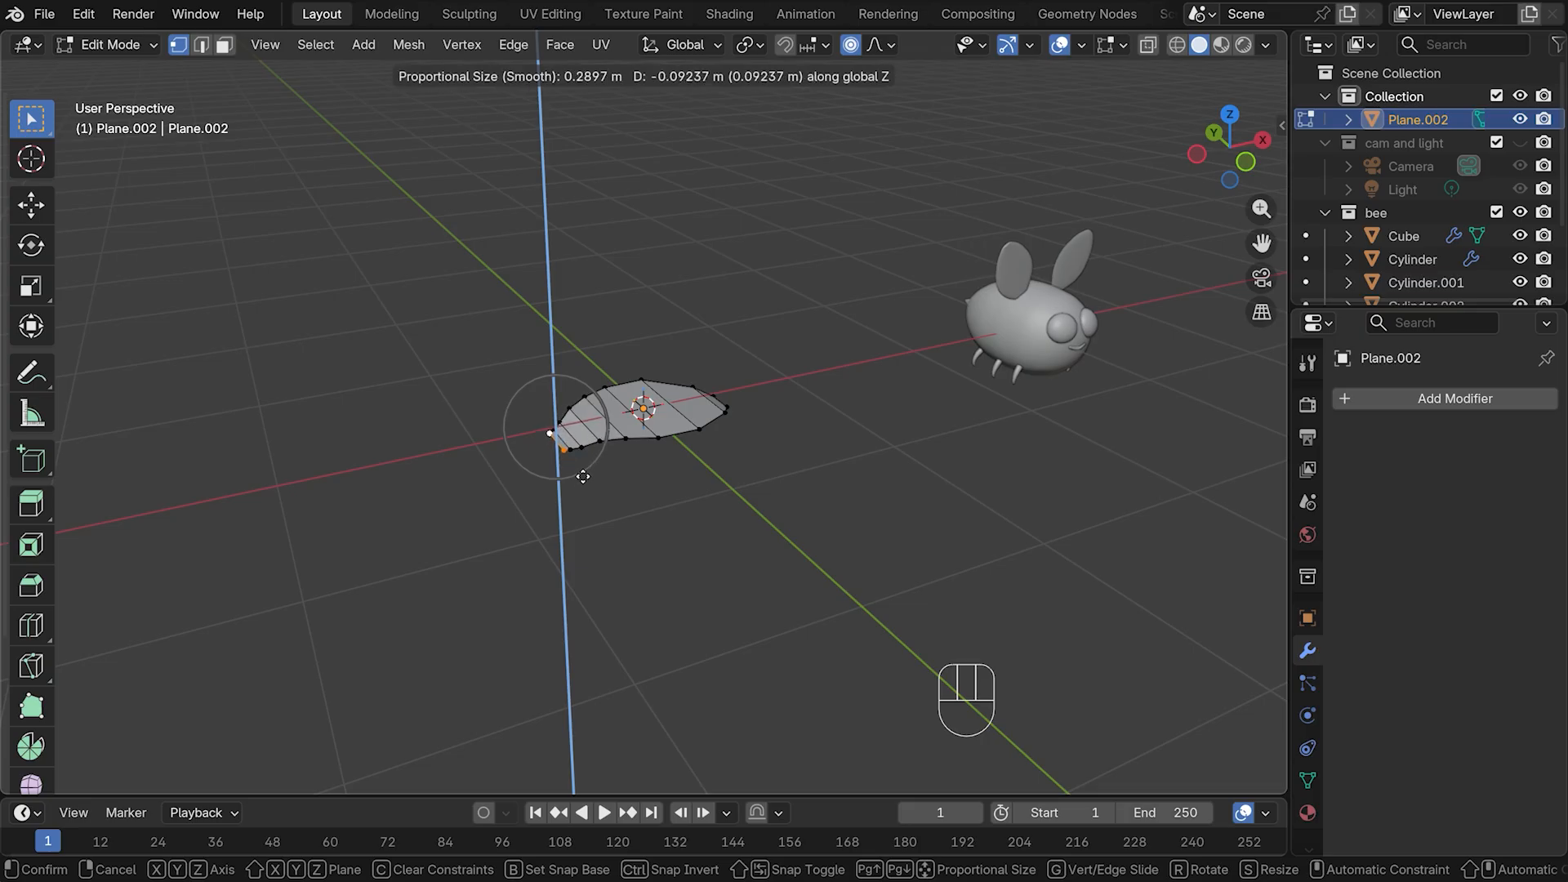
{"action": "scroll", "coordinate": [583, 476], "scroll_direction": "down", "scroll_amount": 5}
{"action": "left_click", "coordinate": [577, 473]}
{"action": "middle_click_drag", "start_coordinate": [577, 474], "coordinate": [727, 515]}
Scale the negative-X end edge to 0.627 with a proportional size of 0.290 and return to Object Mode
{"action": "key", "text": "s"}
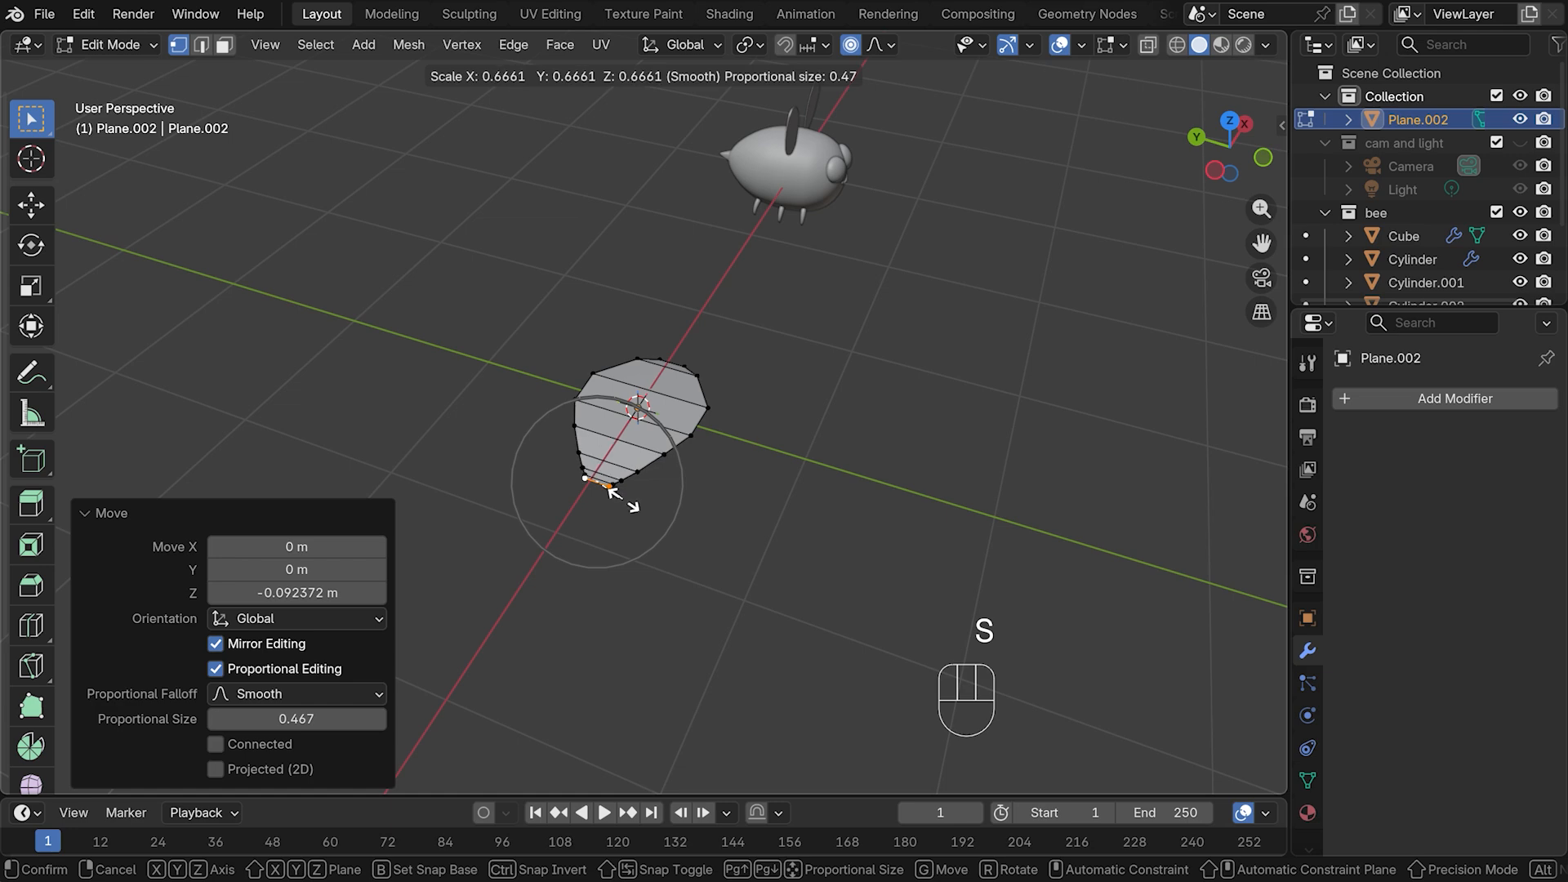
{"action": "right_click", "coordinate": [627, 503]}
{"action": "middle_click_drag", "start_coordinate": [626, 490], "coordinate": [637, 535]}
{"action": "key", "text": "s"}
{"action": "left_click", "coordinate": [602, 525]}
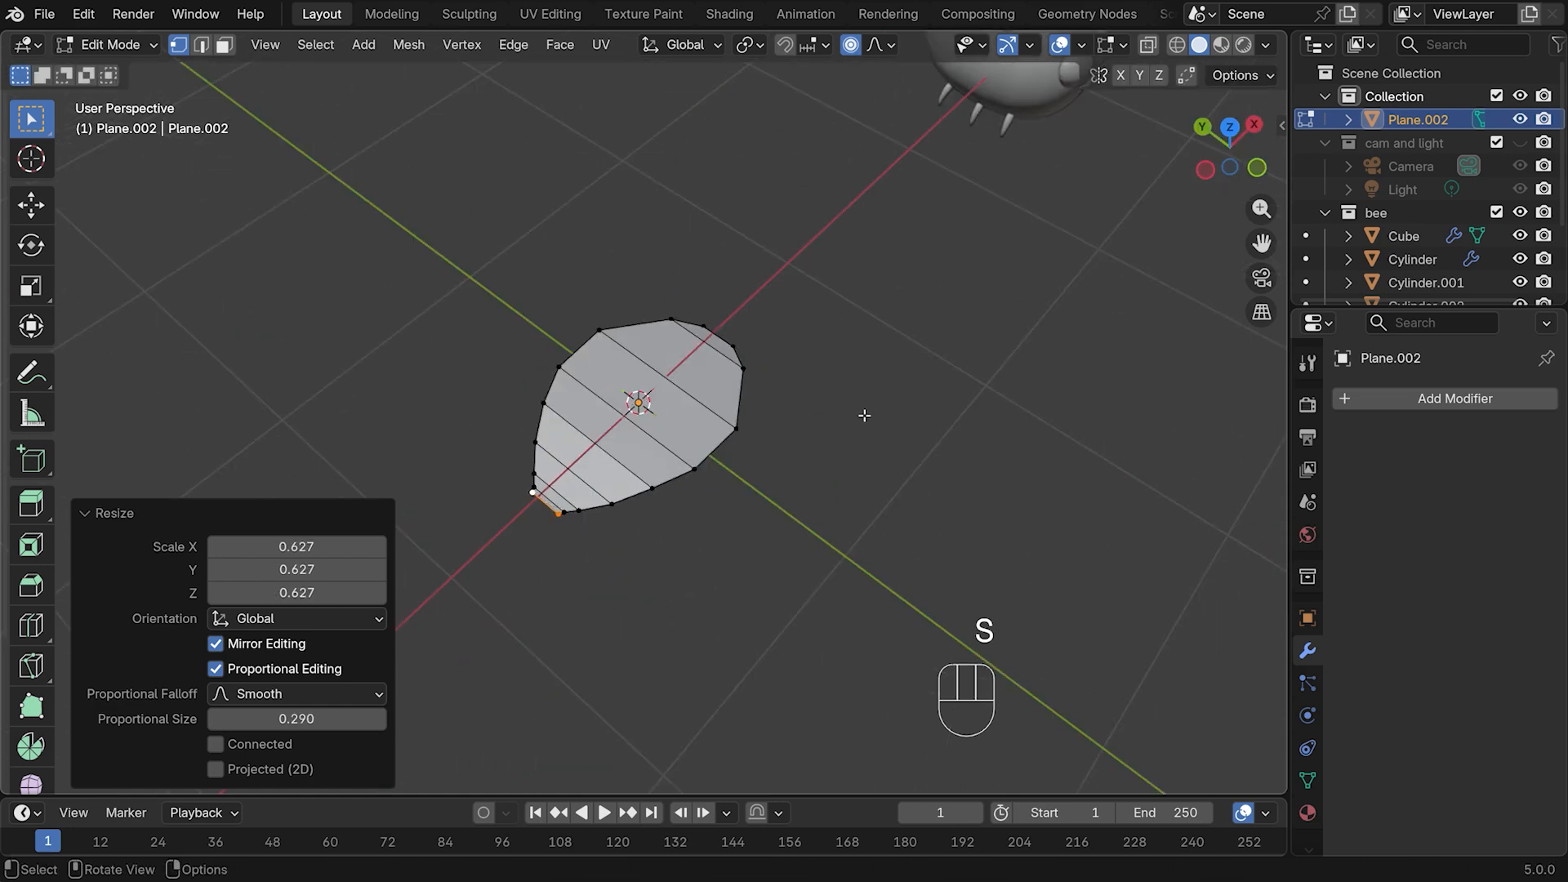
{"action": "middle_click_drag", "start_coordinate": [865, 414], "coordinate": [844, 433]}
{"action": "key", "text": "Tab"}
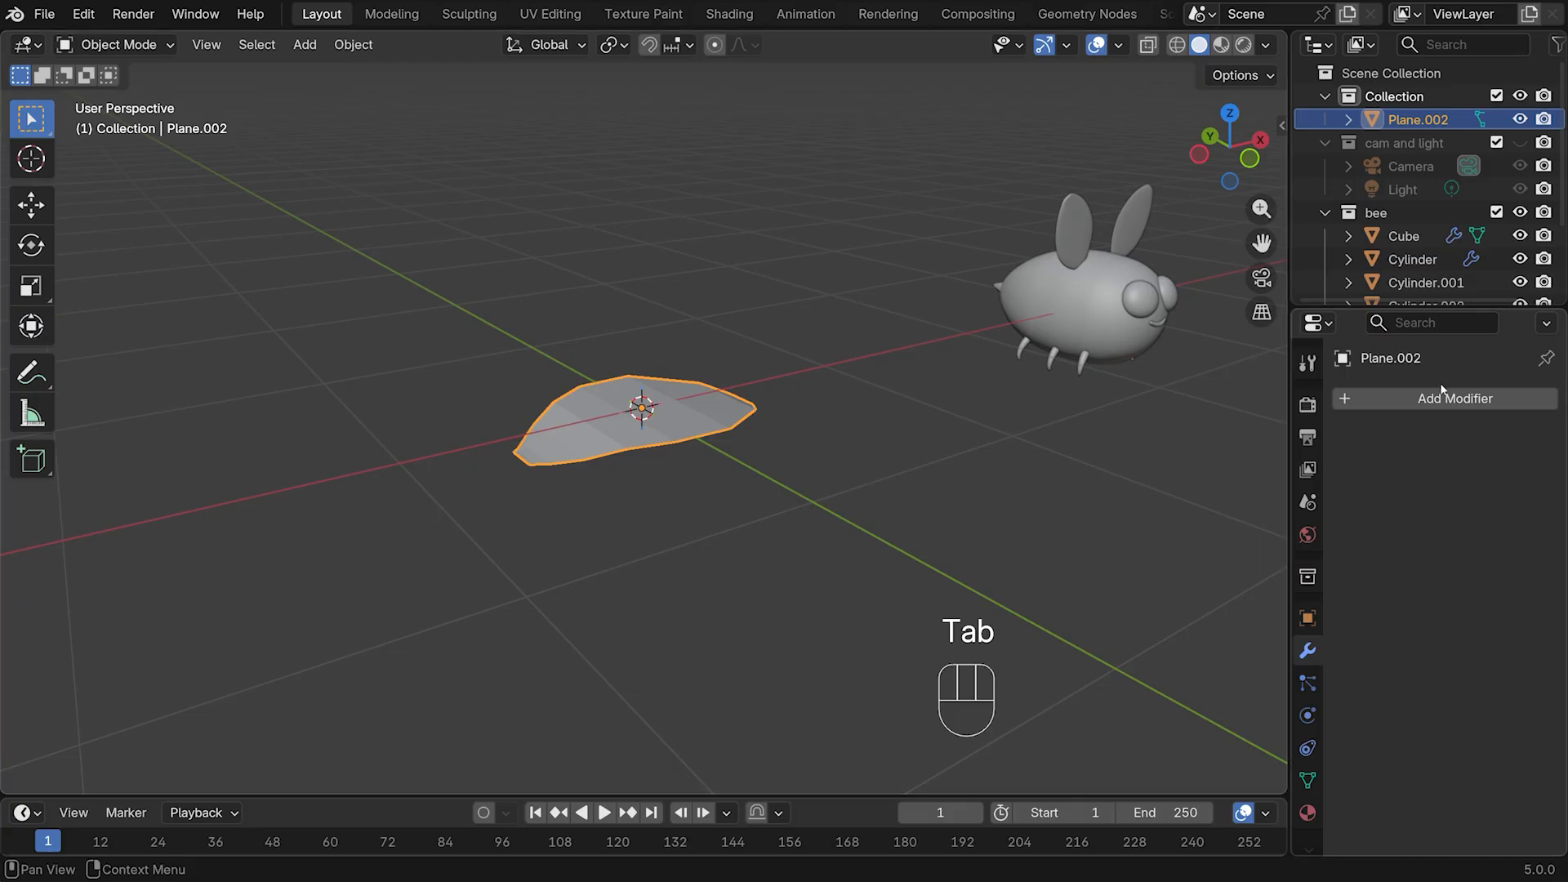
Add a Solidify modifier to the petal-shaped plane
{"action": "left_click", "coordinate": [1421, 402]}
{"action": "mouse_move", "coordinate": [1419, 406]}
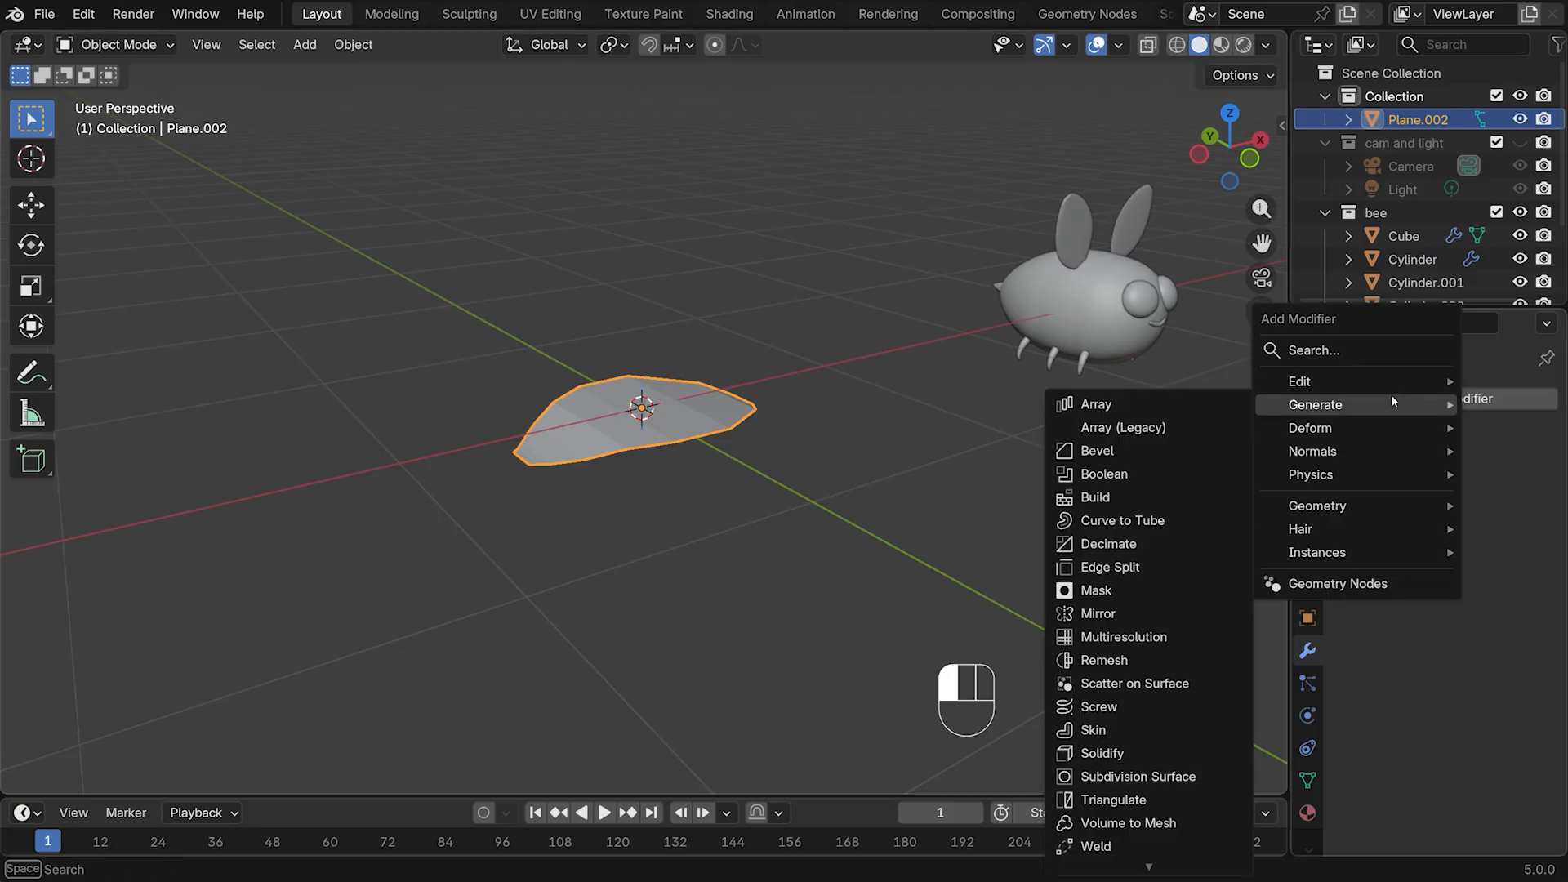
{"action": "left_click", "coordinate": [1092, 754]}
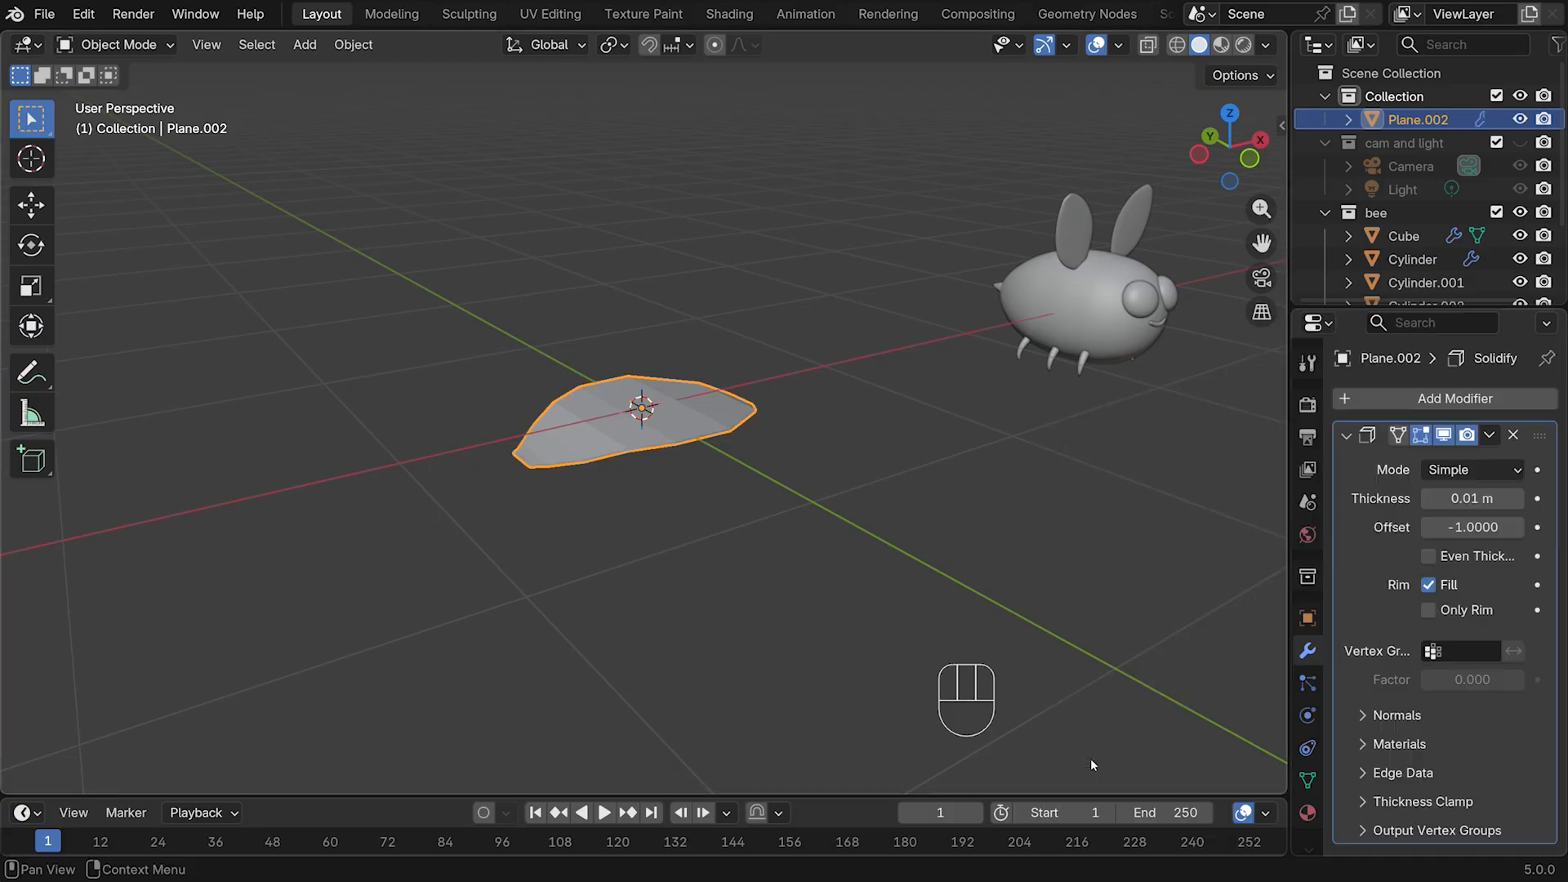
Add a Subdivision Surface modifier with both viewport and render levels set to 3
{"action": "key", "text": "ctrl+3"}
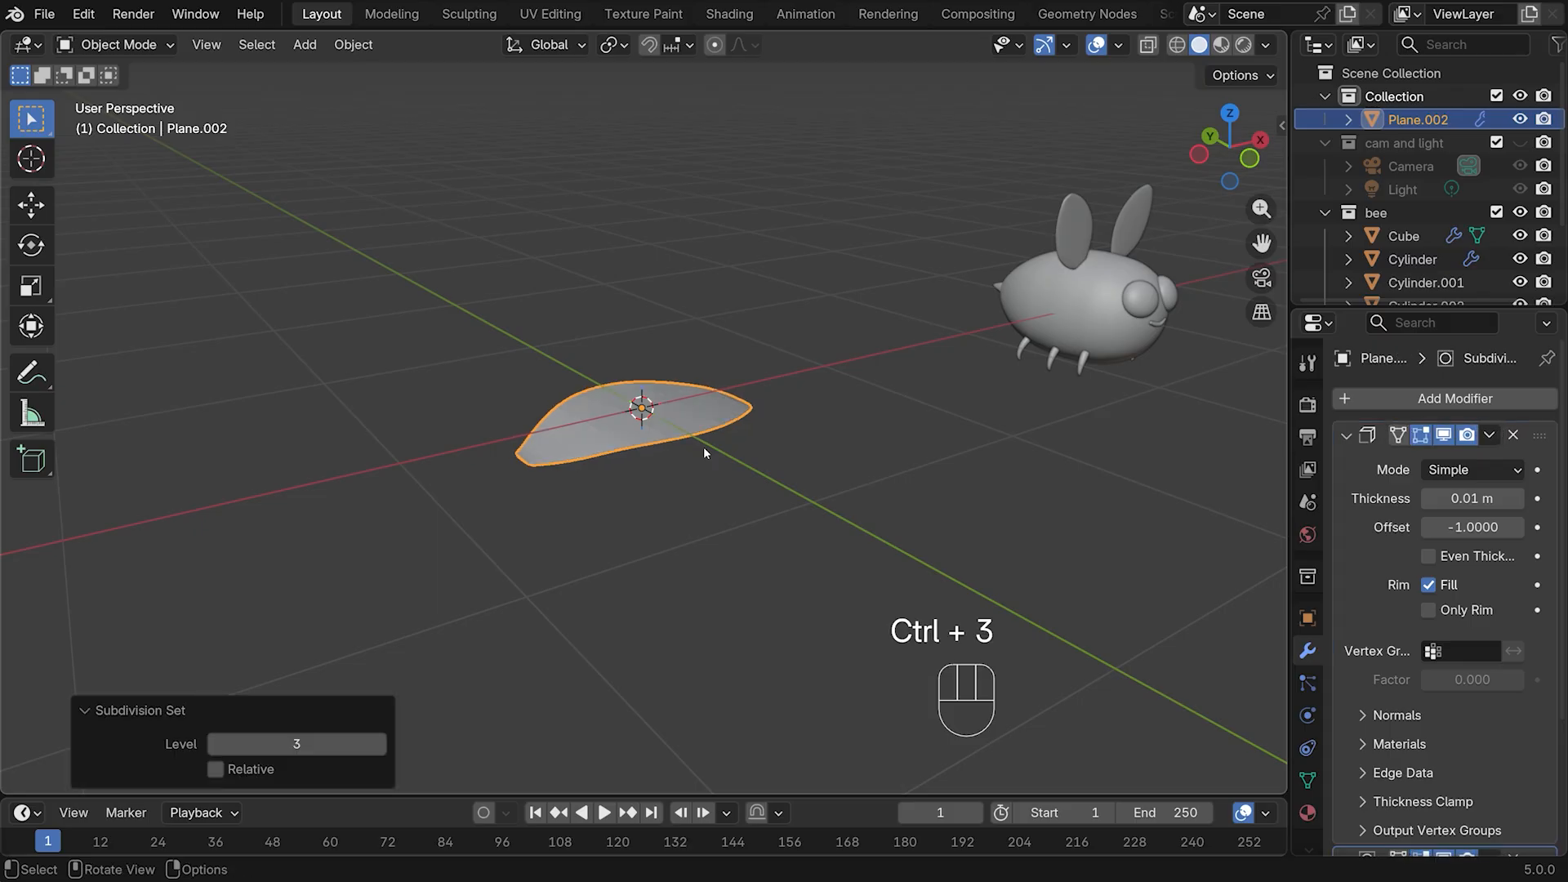
{"action": "scroll", "coordinate": [1405, 600], "scroll_direction": "down", "scroll_amount": 5}
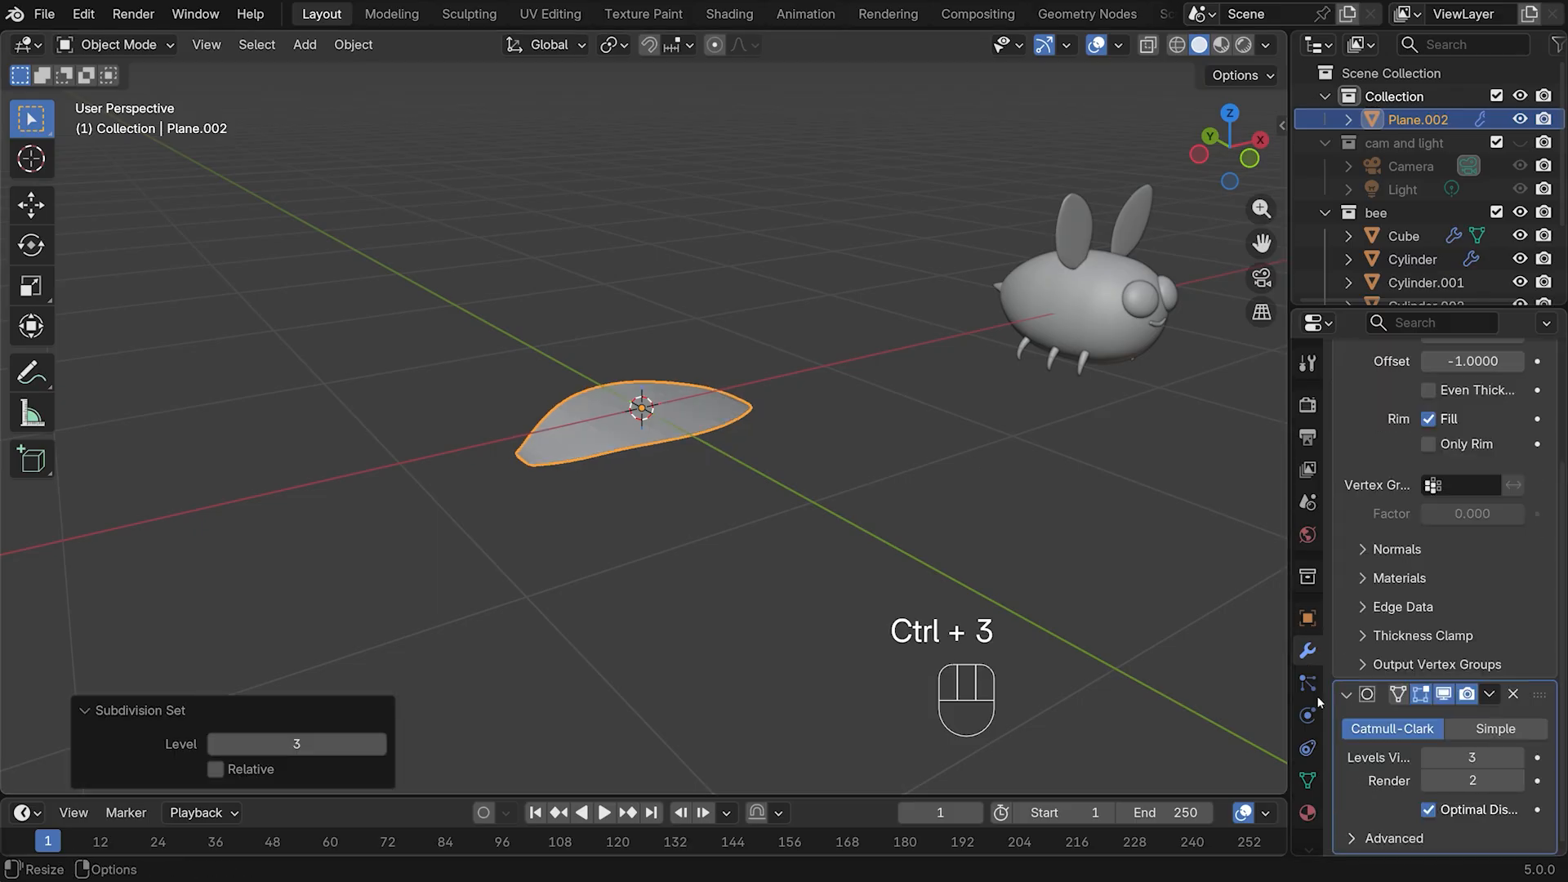
{"action": "left_click", "coordinate": [1516, 780]}
Set the Solidify modifier's thickness to 0.04 m
{"action": "scroll", "coordinate": [1459, 464], "scroll_direction": "up", "scroll_amount": 4}
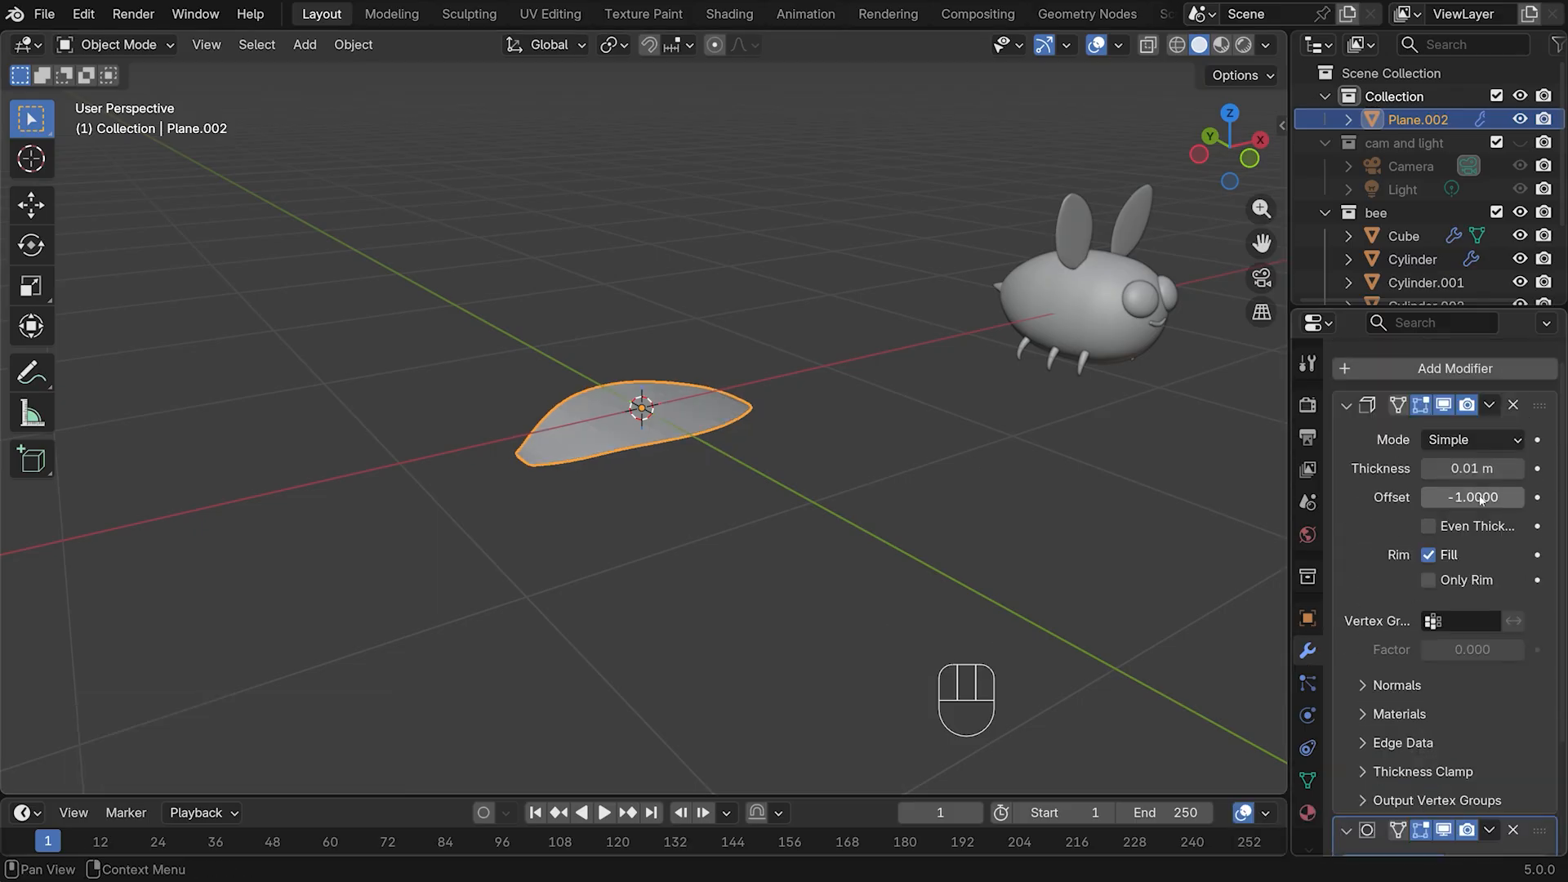
{"action": "middle_click_drag", "start_coordinate": [779, 545], "coordinate": [812, 501]}
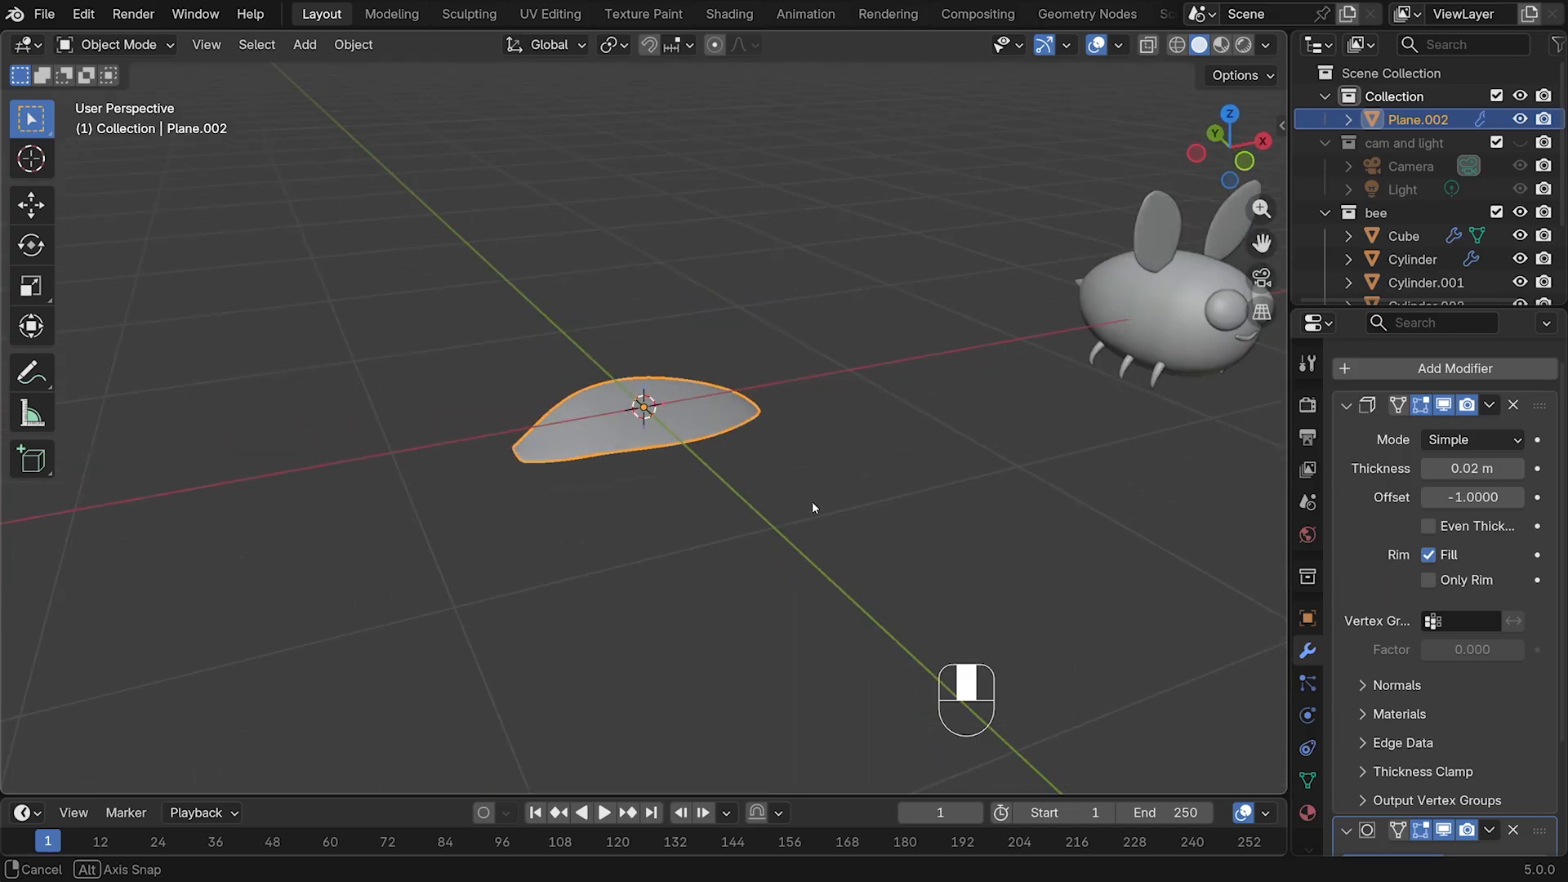
{"action": "left_click", "coordinate": [1521, 468]}
{"action": "middle_click_drag", "start_coordinate": [931, 433], "coordinate": [1026, 469]}
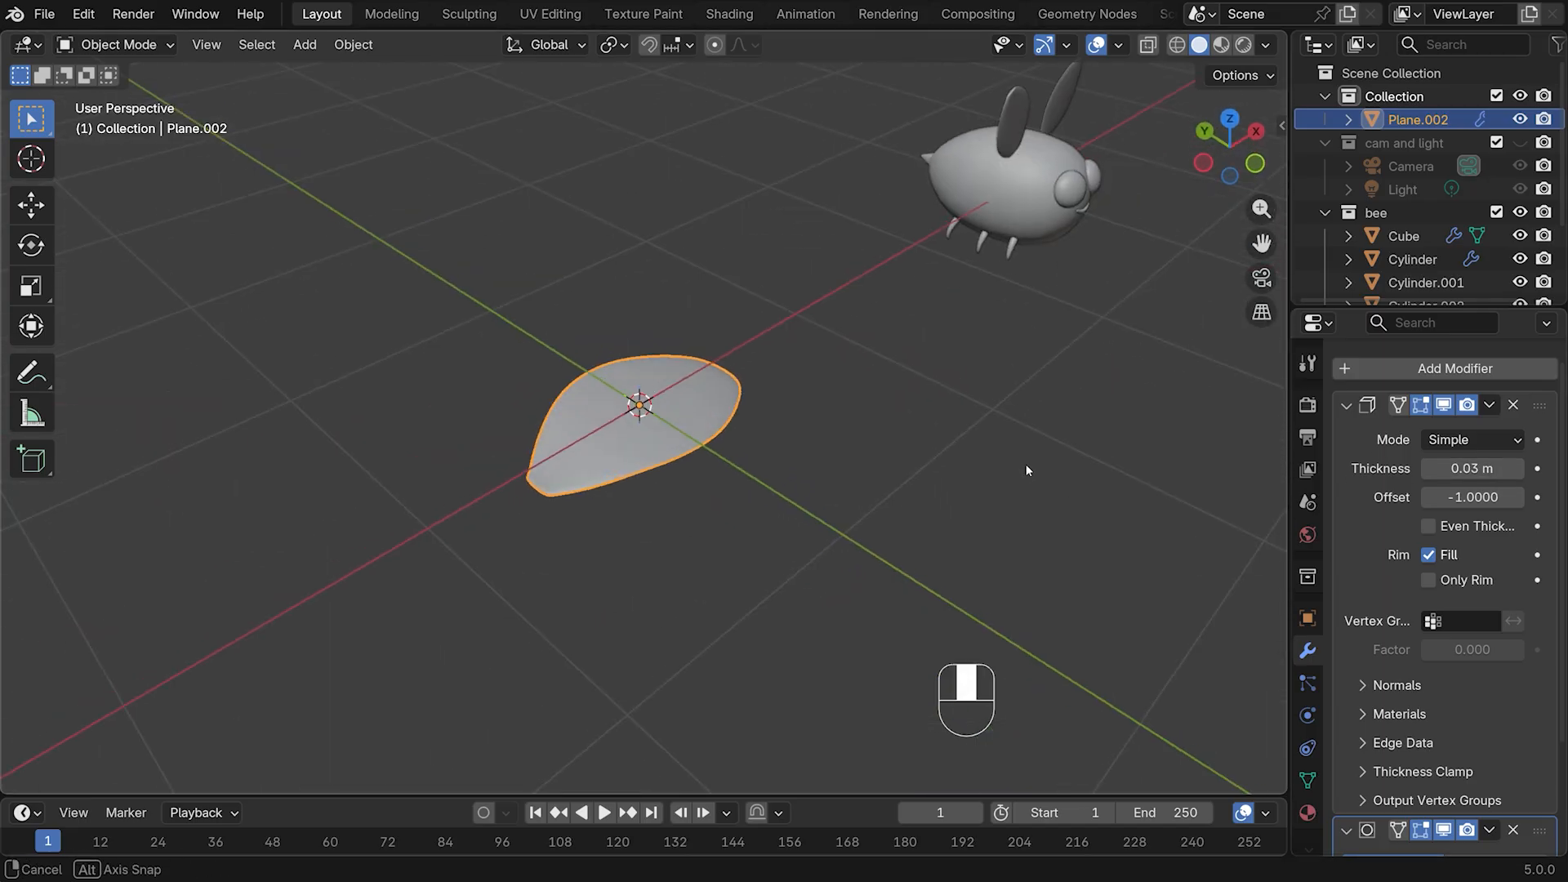
{"action": "left_click_drag", "start_coordinate": [1470, 468], "coordinate": [1483, 468]}
{"action": "middle_click_drag", "start_coordinate": [816, 384], "coordinate": [989, 457]}
Shade the petal-shaped object smooth and apply its Solidify modifier
{"action": "right_click", "coordinate": [686, 413]}
{"action": "left_click", "coordinate": [686, 415]}
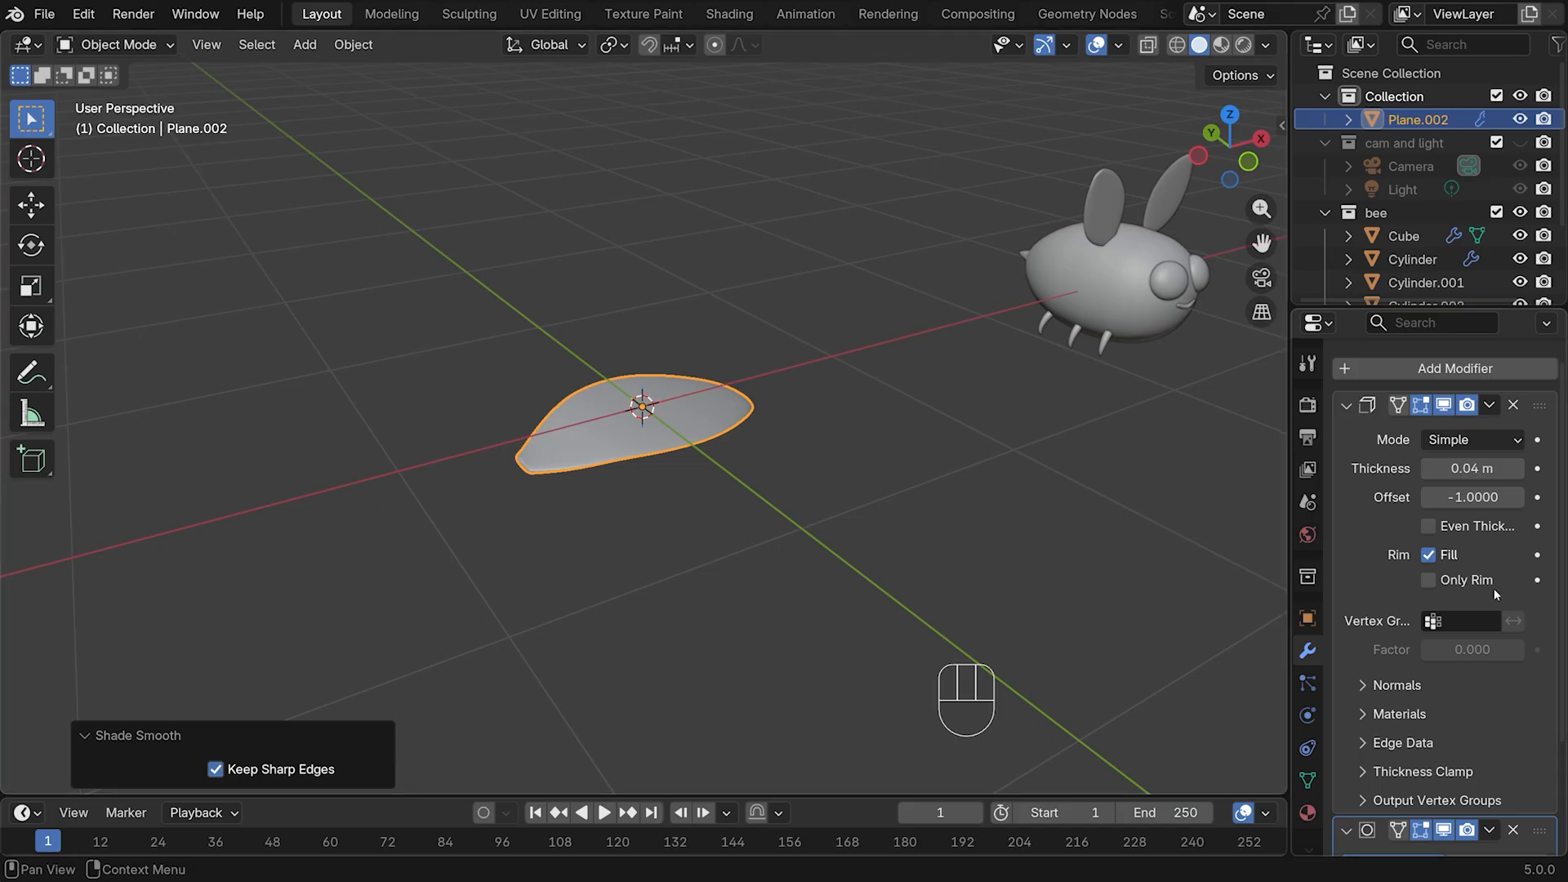
{"action": "left_click", "coordinate": [1490, 406]}
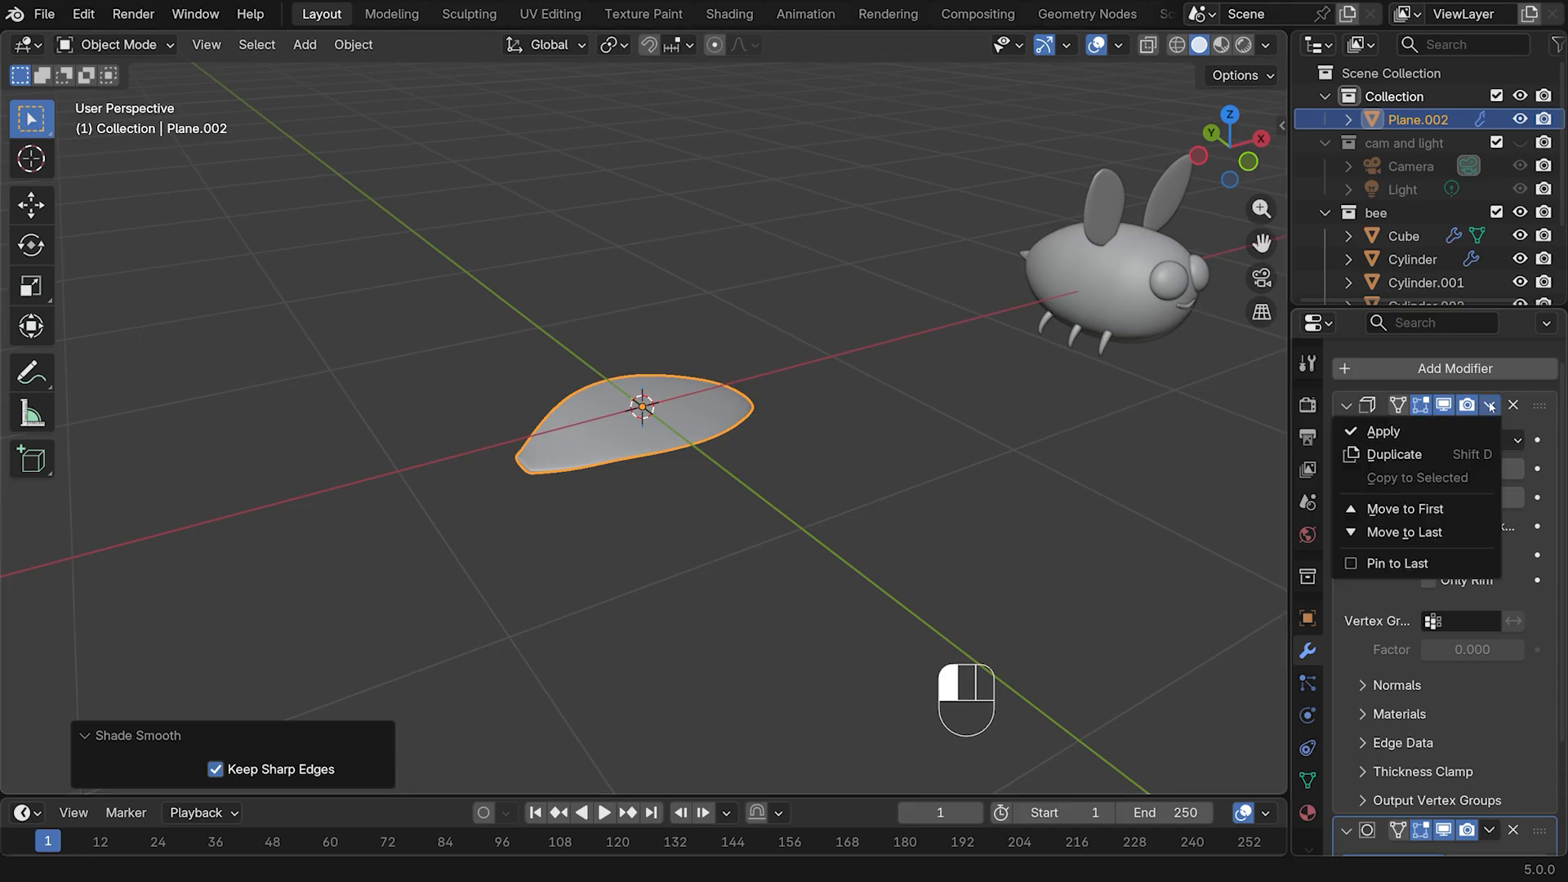
{"action": "left_click", "coordinate": [1440, 428]}
In front view, move the object about 0.535 m in X and 0.126 m in Z so its narrow end meets the world origin
{"action": "scroll", "coordinate": [1072, 454], "scroll_direction": "up", "scroll_amount": 2}
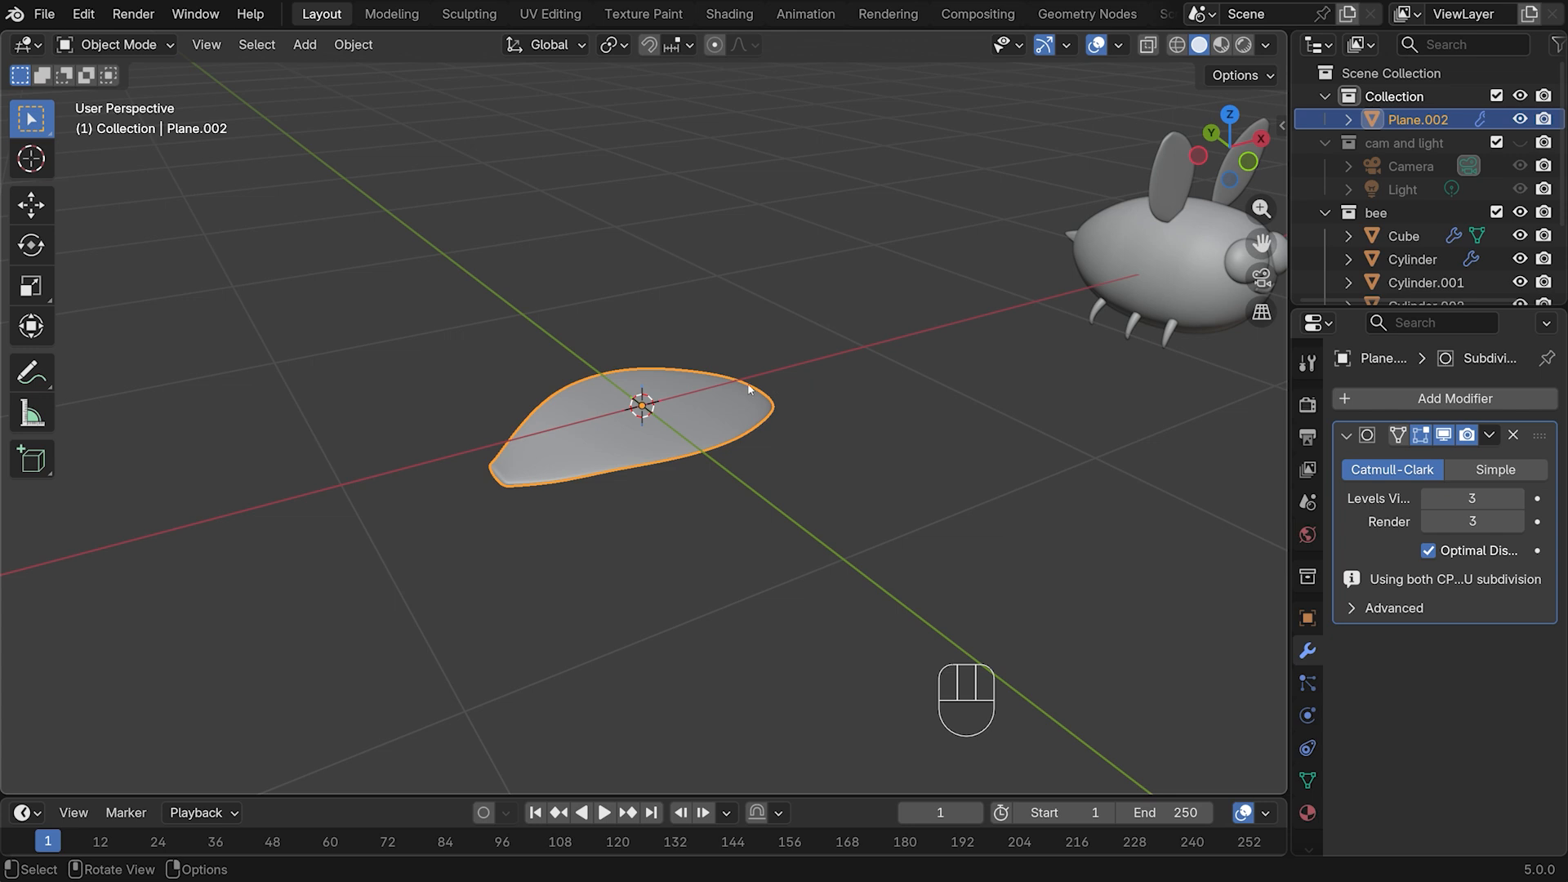
{"action": "key", "text": "KP_1"}
{"action": "key", "text": "g"}
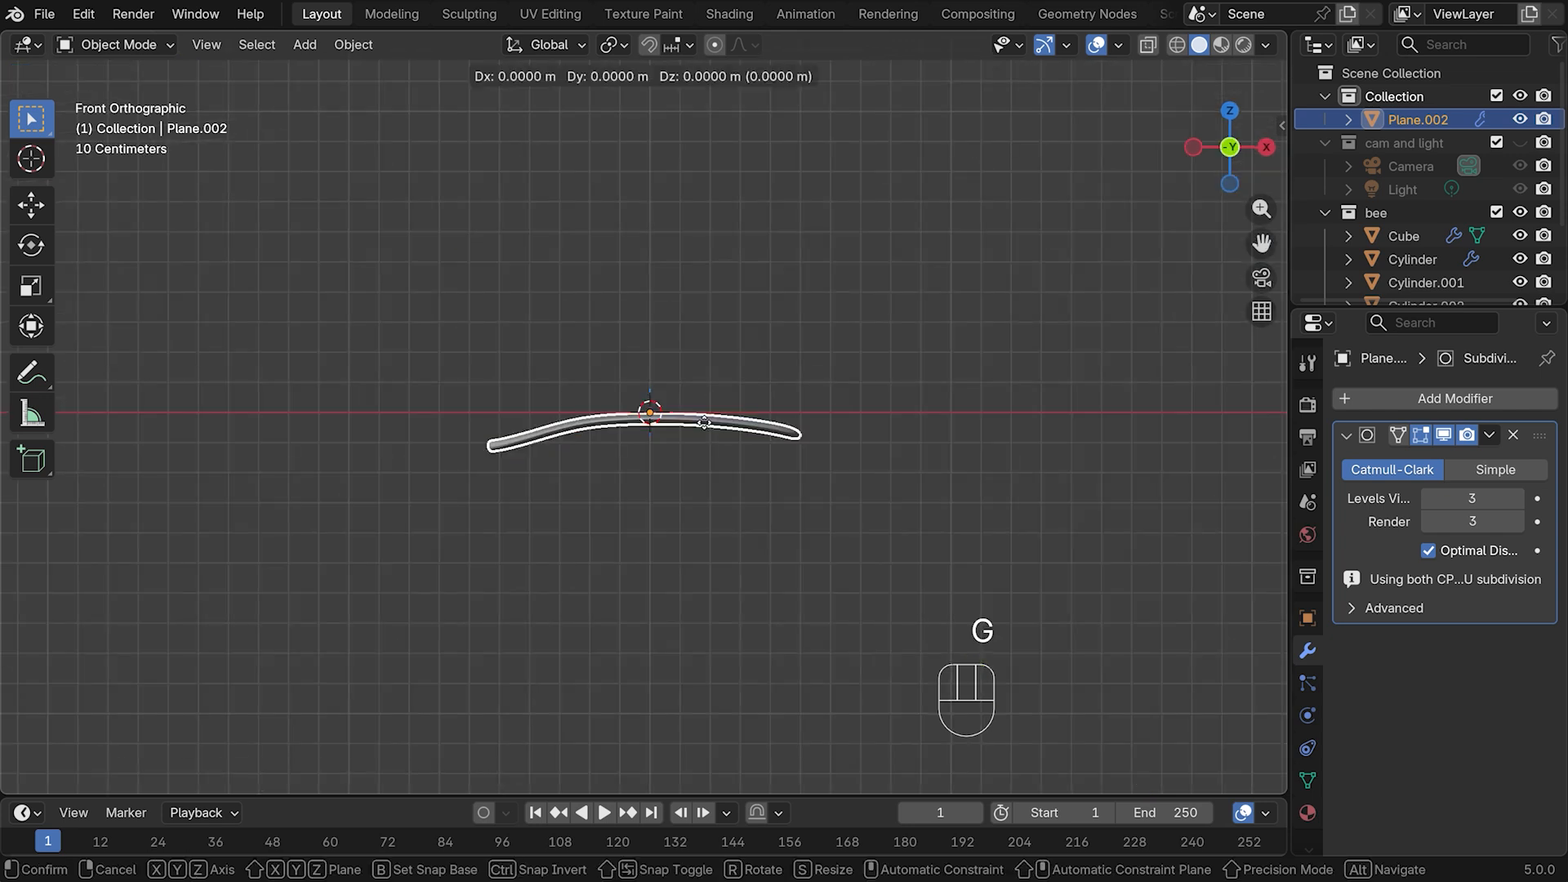
{"action": "left_click", "coordinate": [859, 383]}
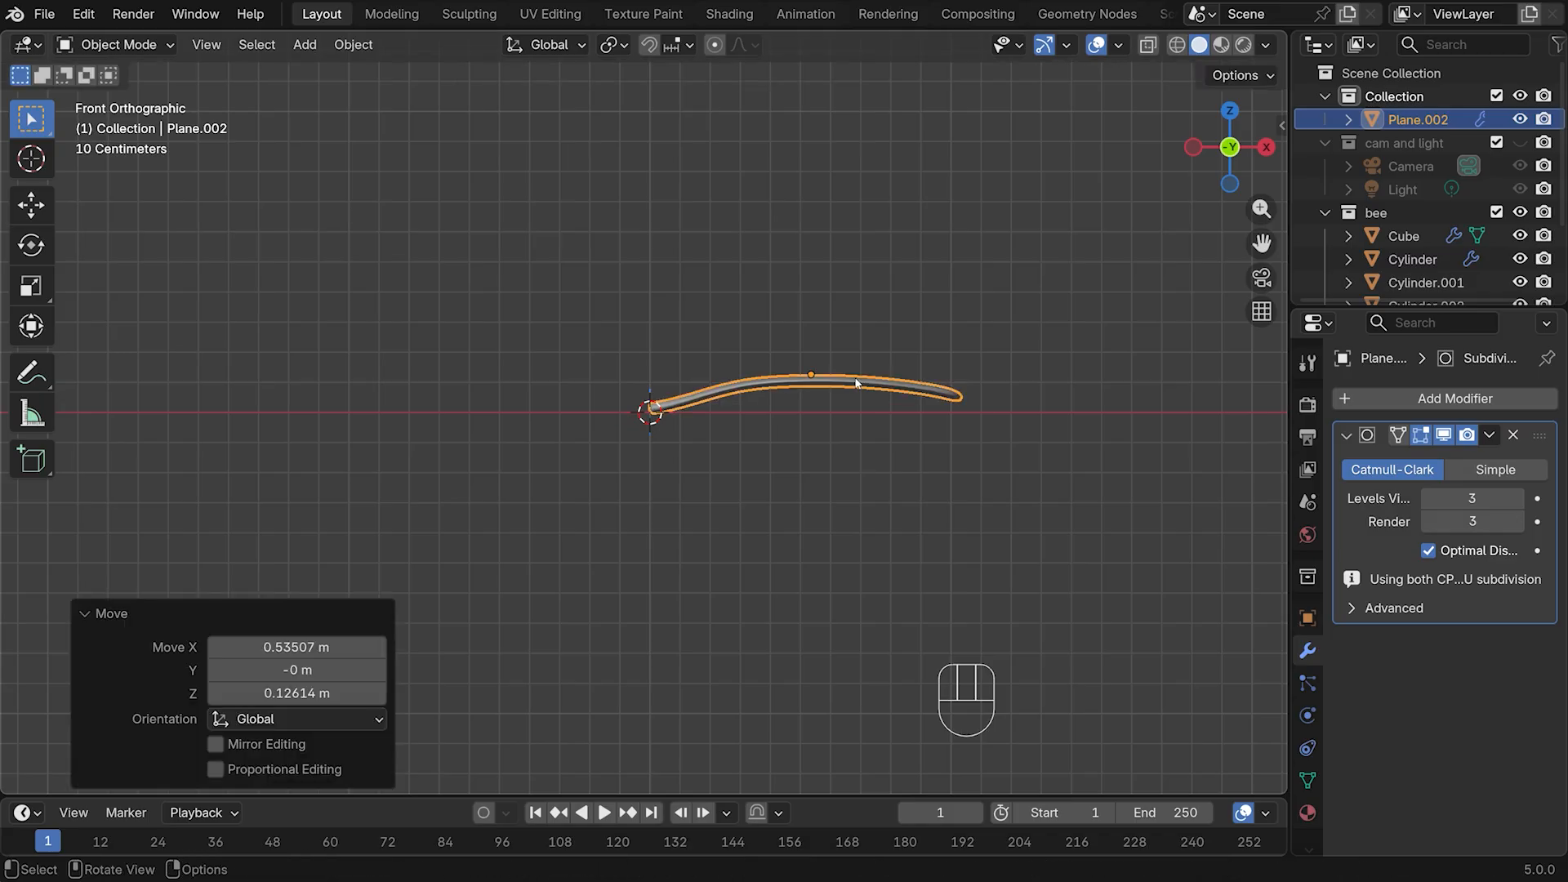
Set the petal-shaped object's origin to the 3D cursor
{"action": "right_click", "coordinate": [832, 385]}
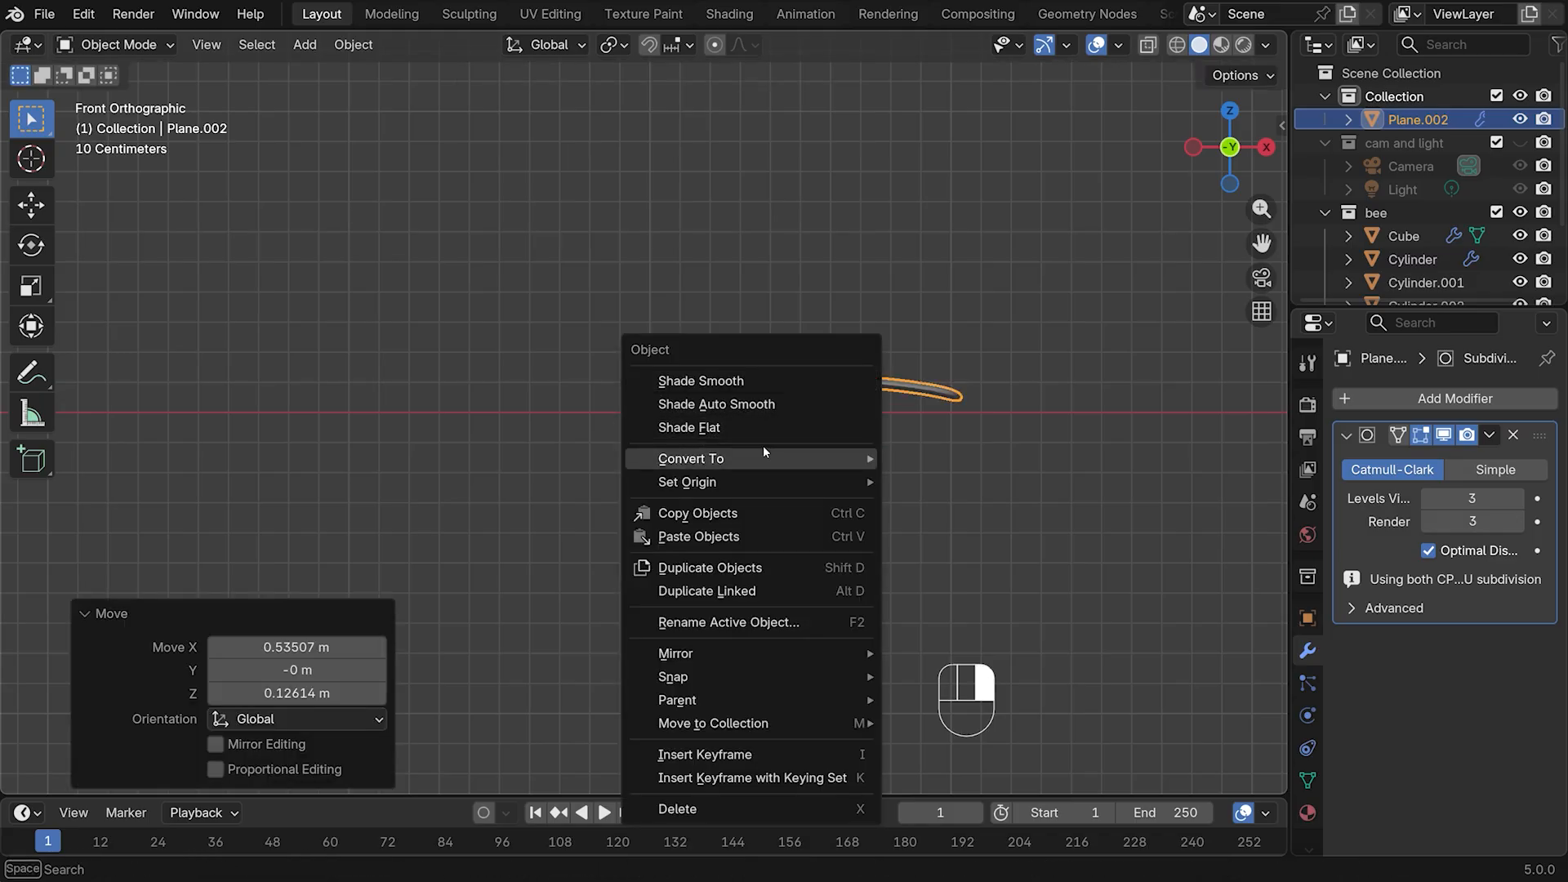
{"action": "mouse_move", "coordinate": [768, 482]}
{"action": "left_click", "coordinate": [986, 535]}
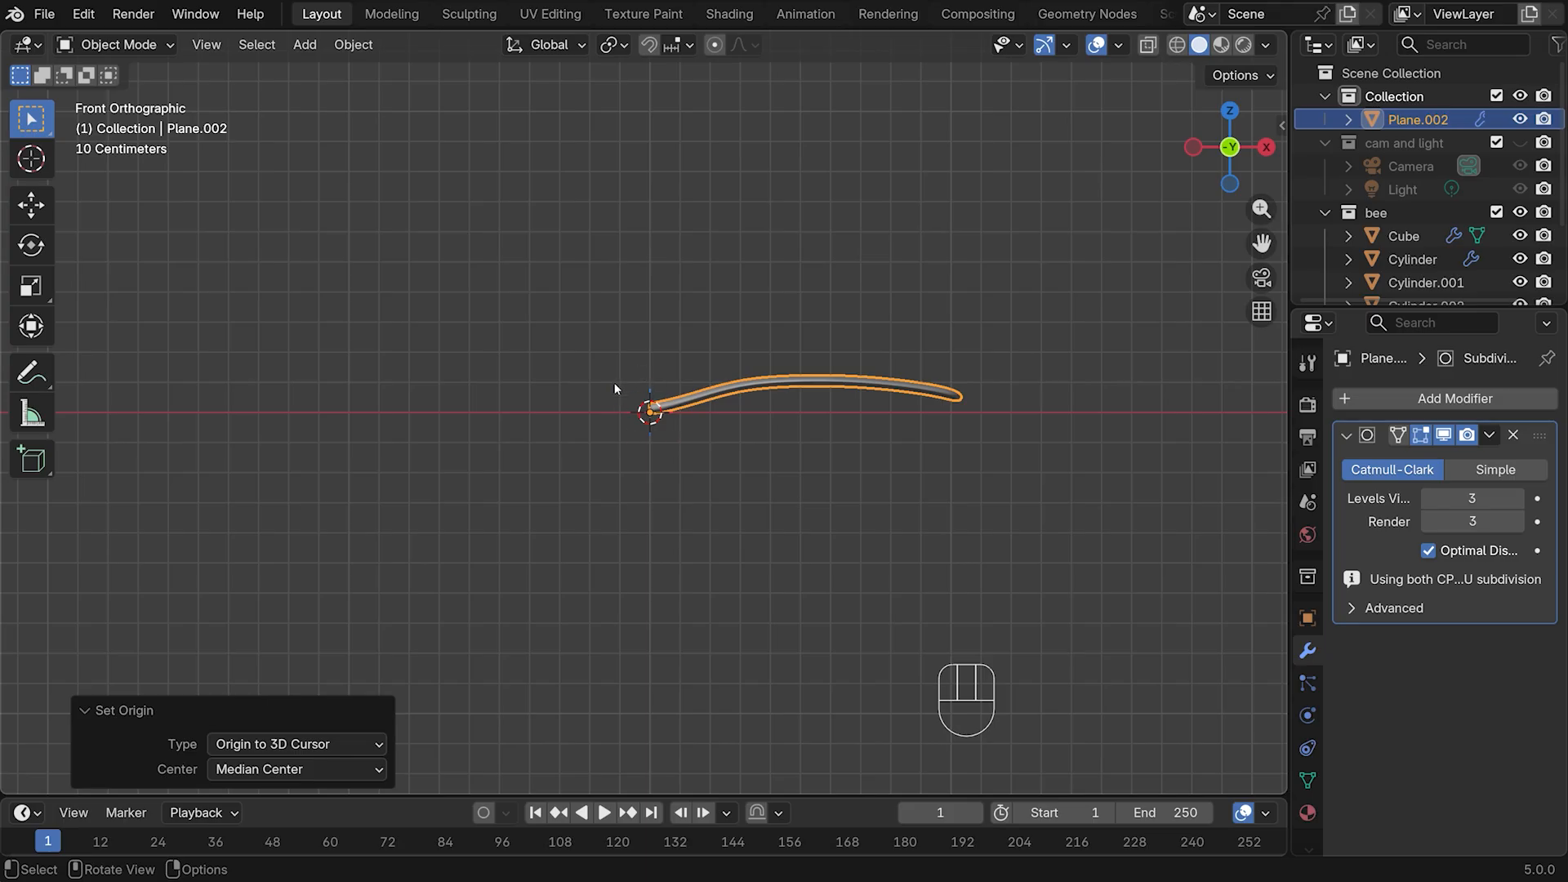
Add an Array modifier to the petal-shaped object
{"action": "middle_click_drag", "start_coordinate": [664, 433], "coordinate": [751, 458]}
{"action": "left_click", "coordinate": [1404, 400]}
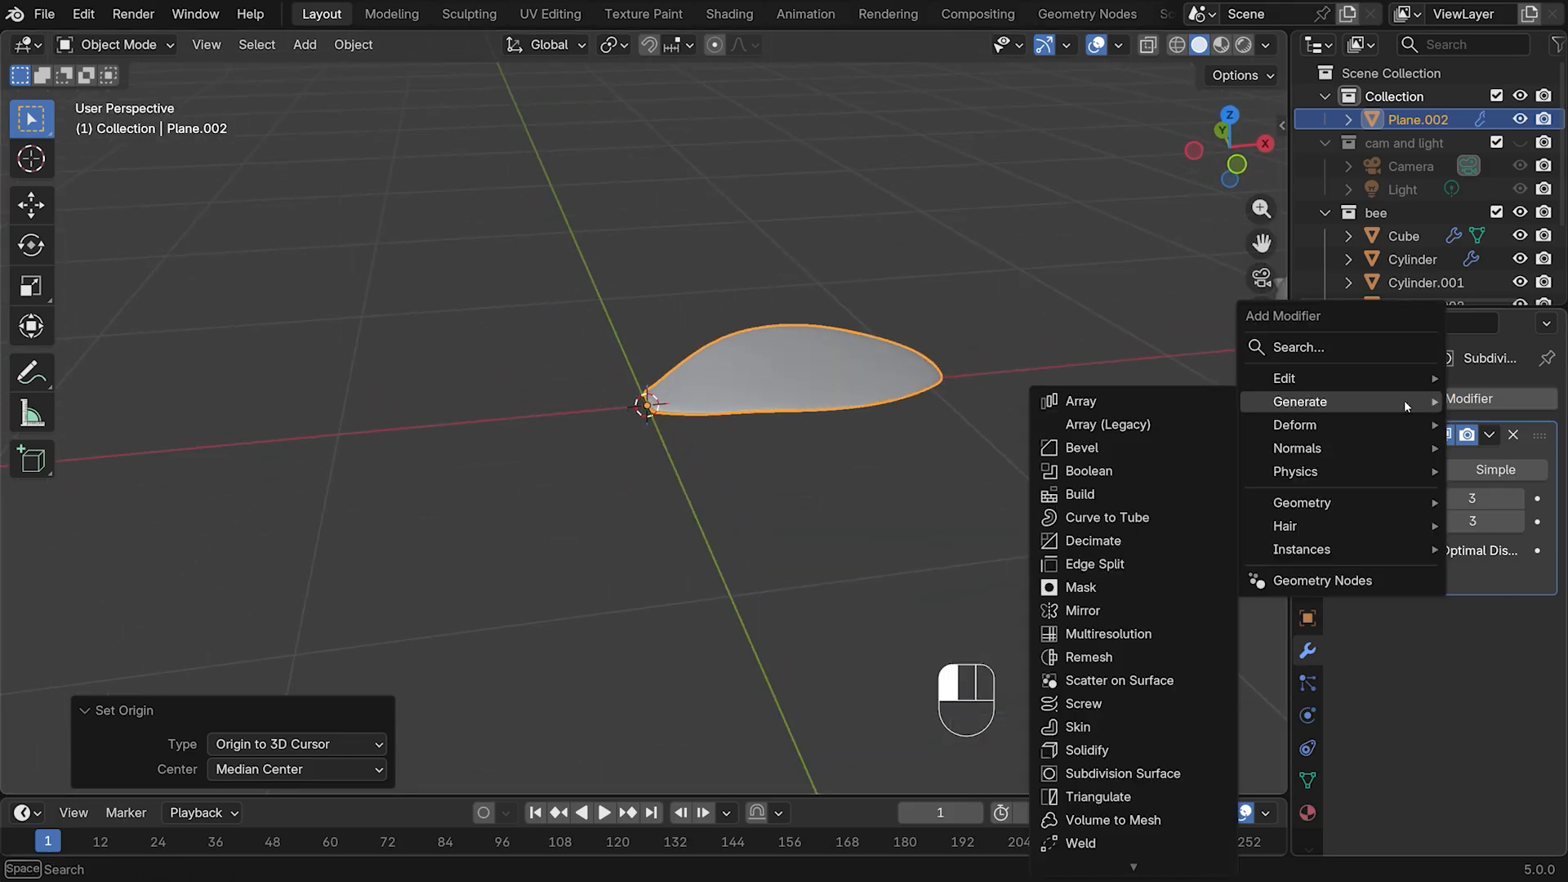
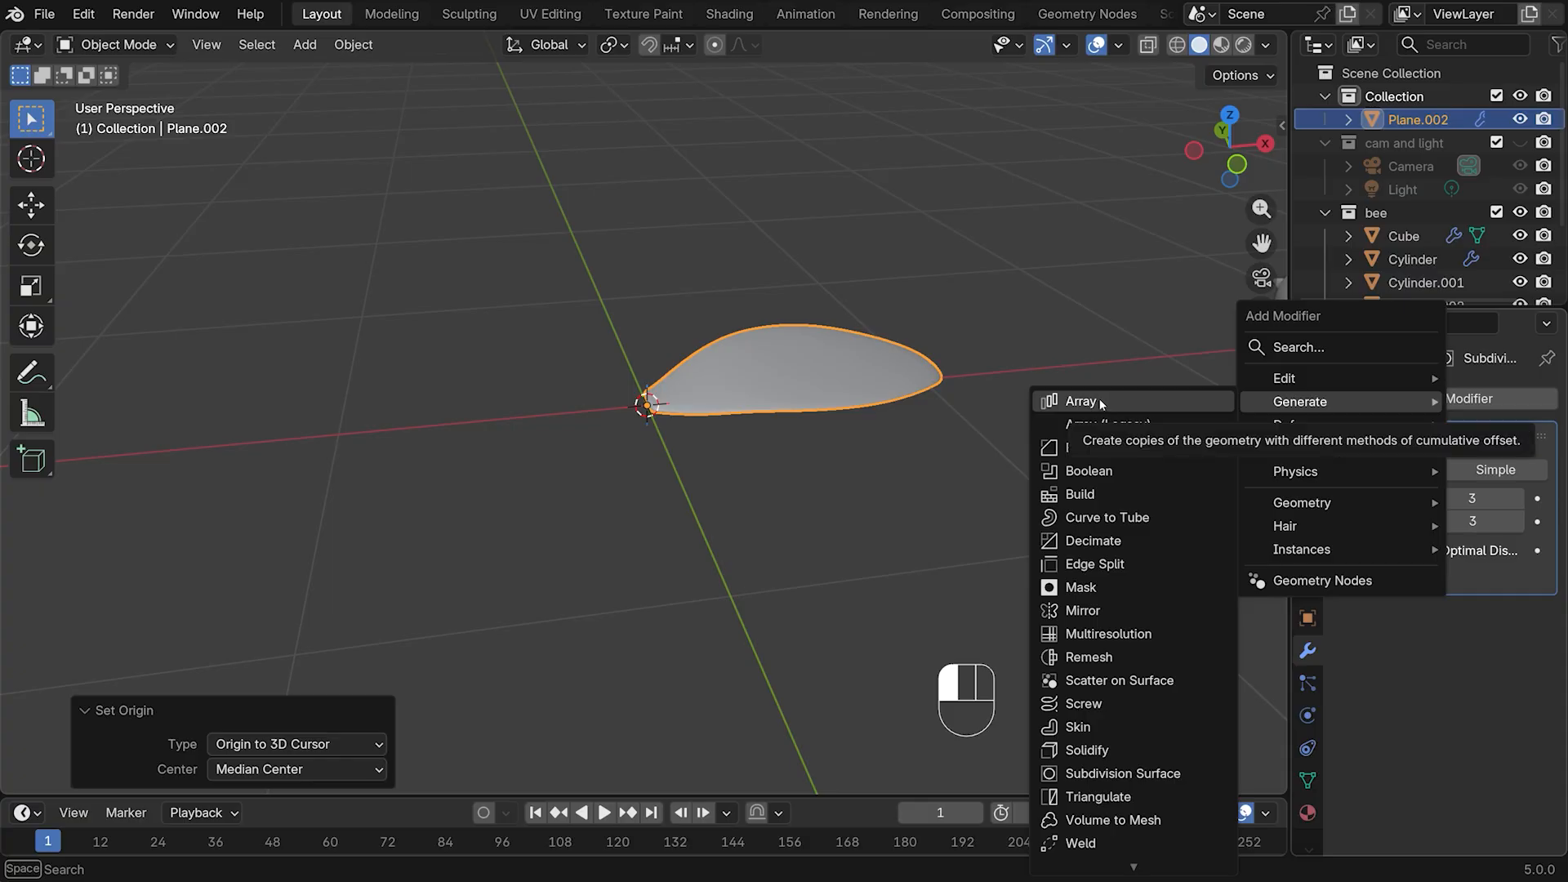
{"action": "left_click", "coordinate": [1100, 402]}
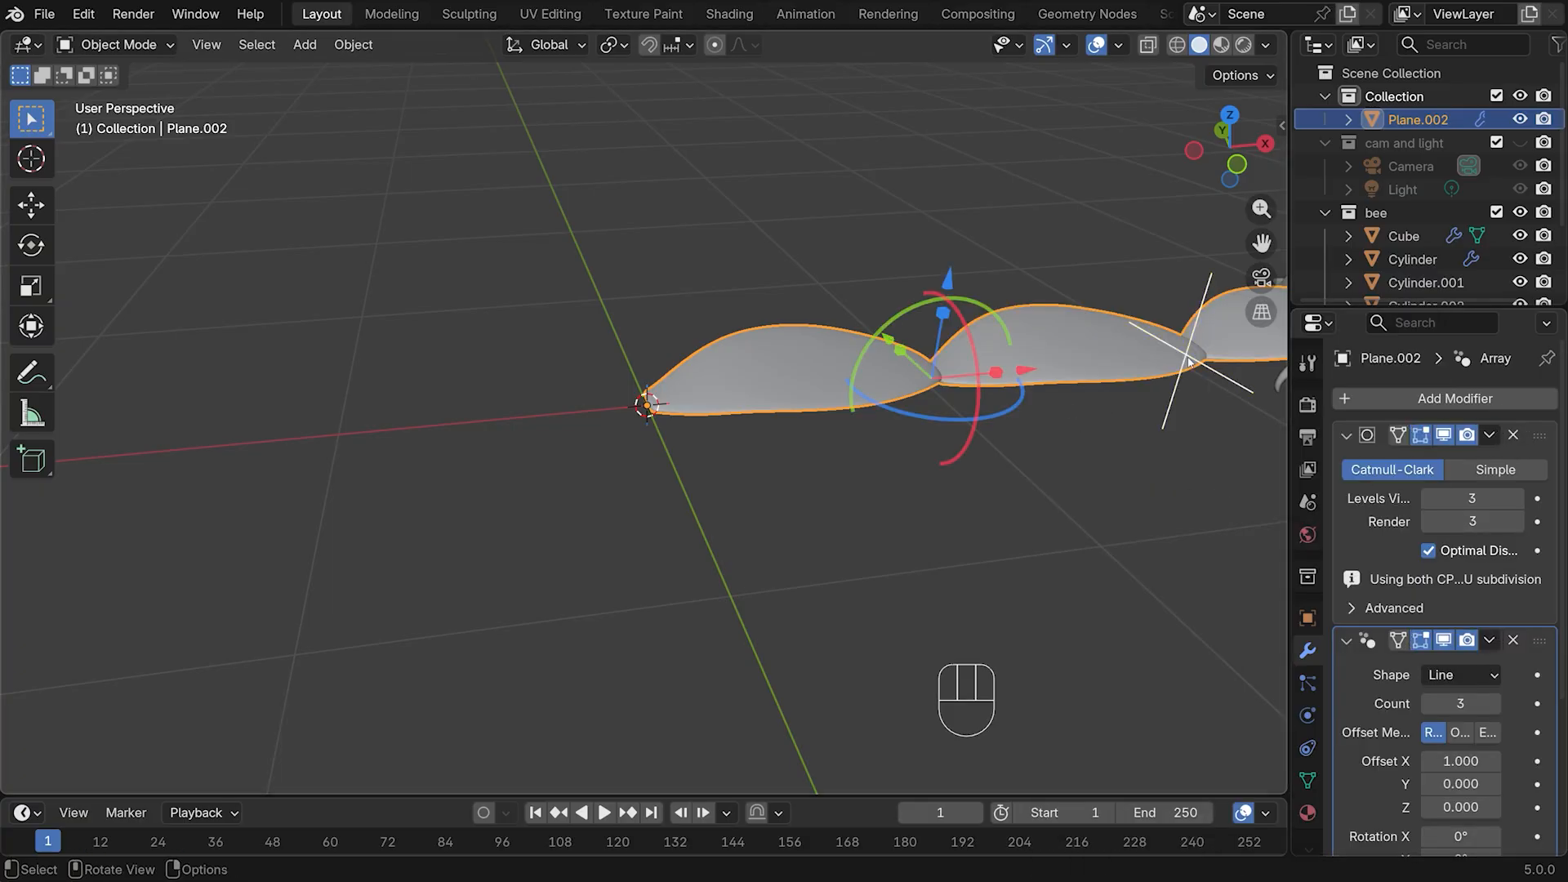
{"action": "scroll", "coordinate": [1016, 392], "scroll_direction": "down", "scroll_amount": 3}
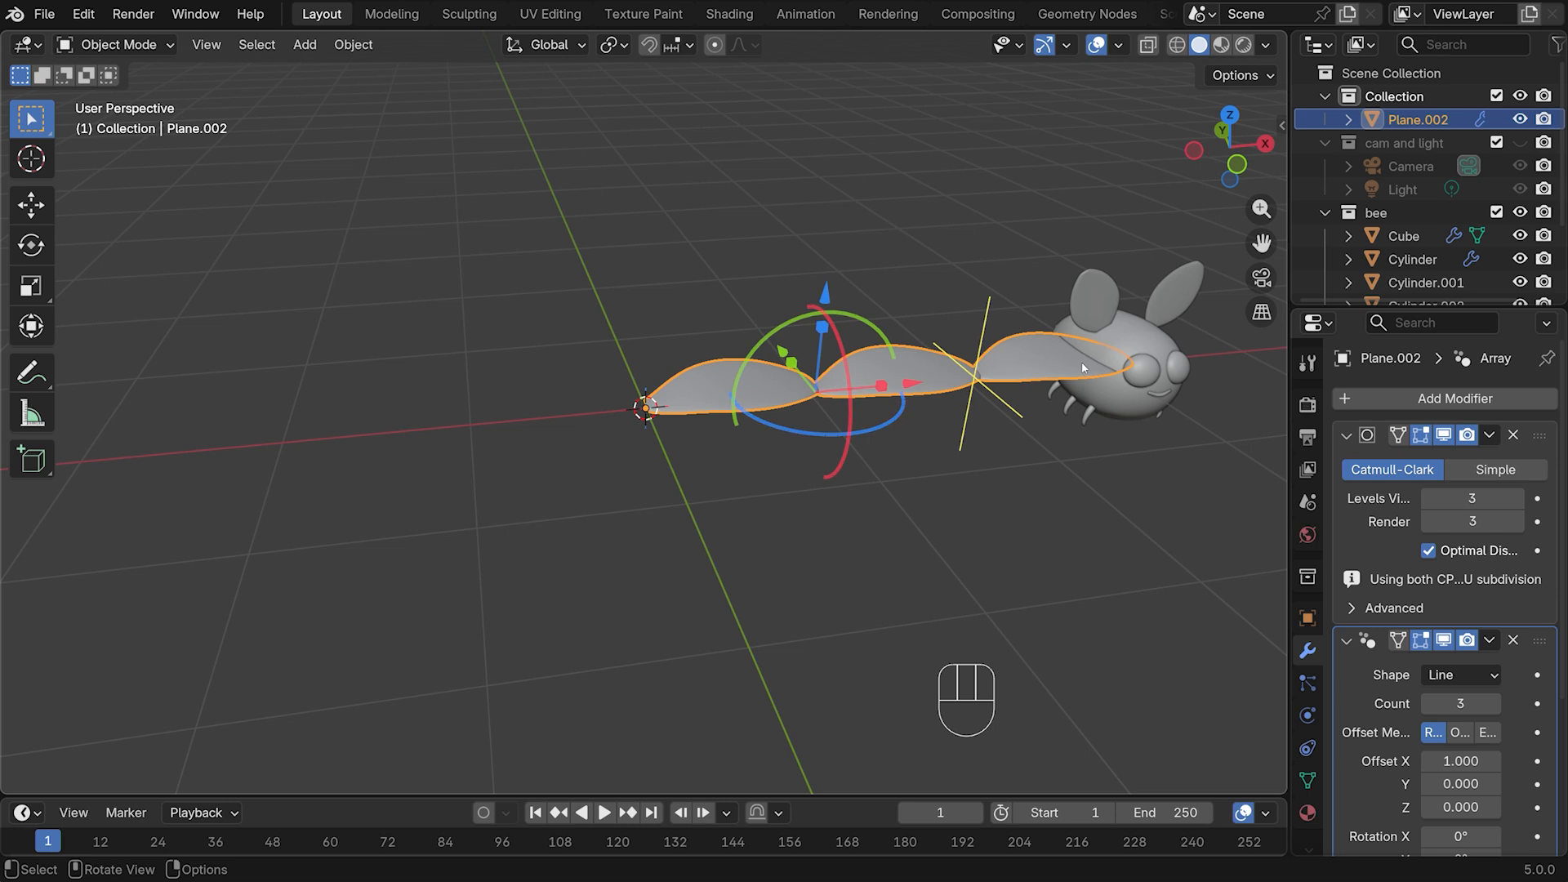
{"action": "scroll", "coordinate": [1412, 506], "scroll_direction": "down", "scroll_amount": 1}
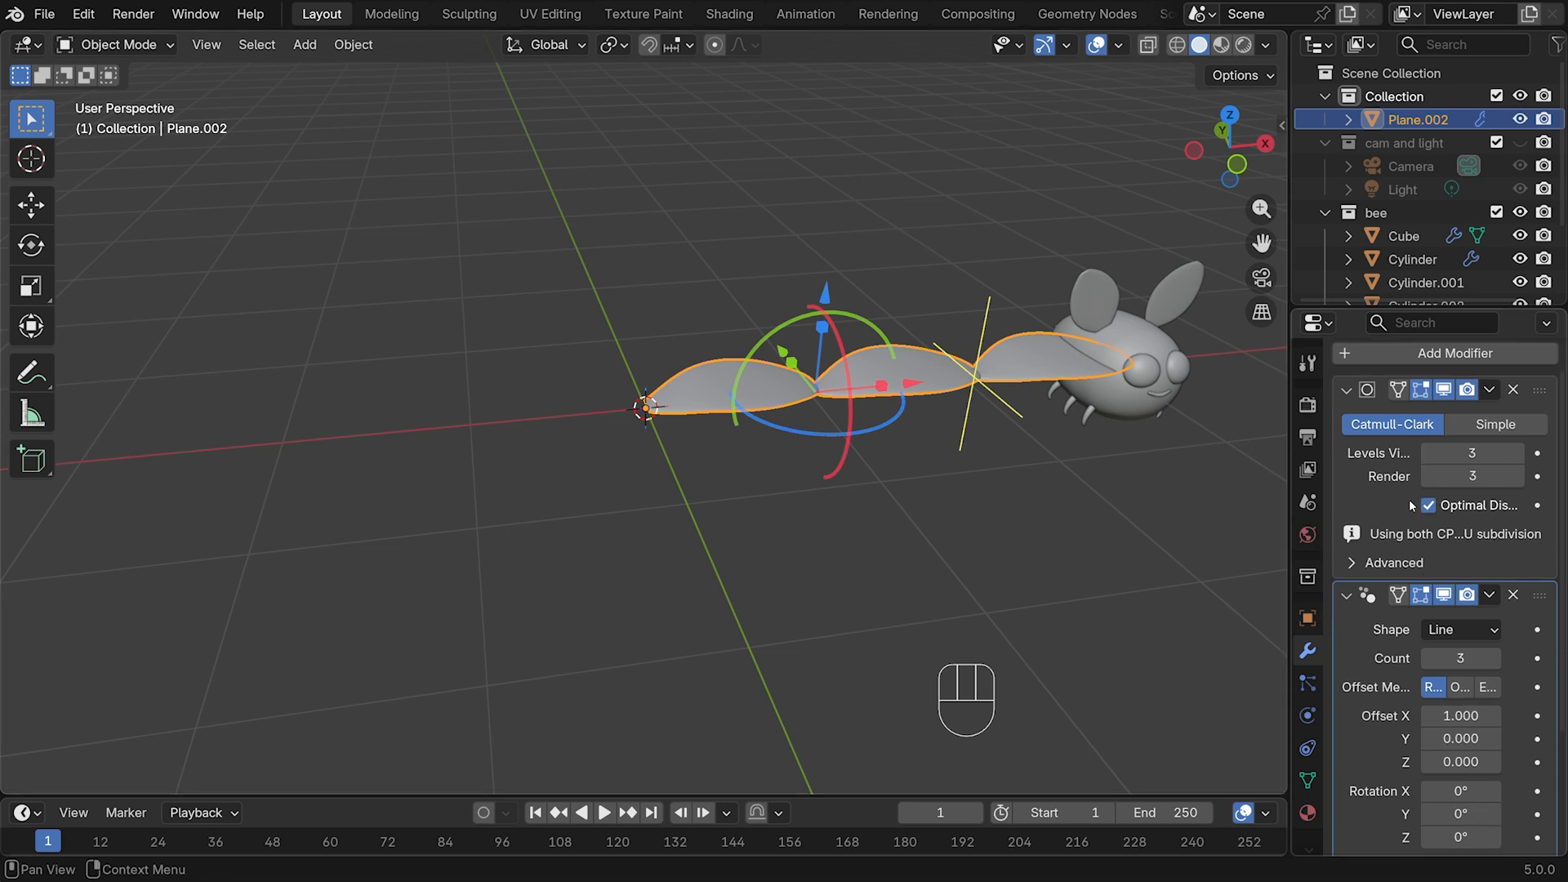
Set the petal's Array modifier to the Circle shape with a count of 5
{"action": "left_click", "coordinate": [1494, 659]}
{"action": "left_click", "coordinate": [1497, 630]}
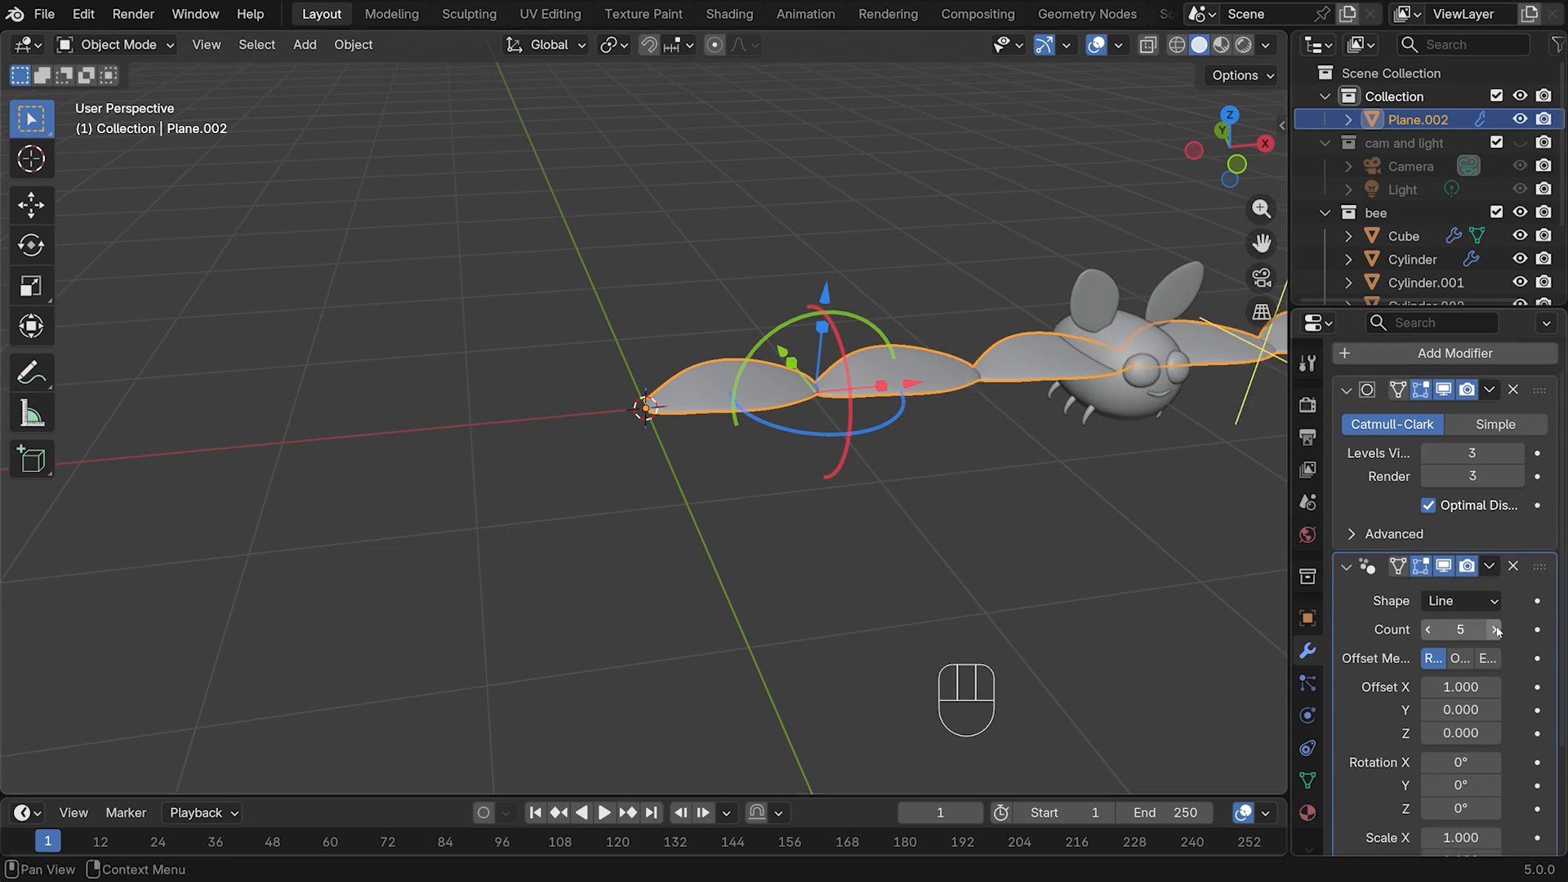
{"action": "left_click", "coordinate": [1497, 630]}
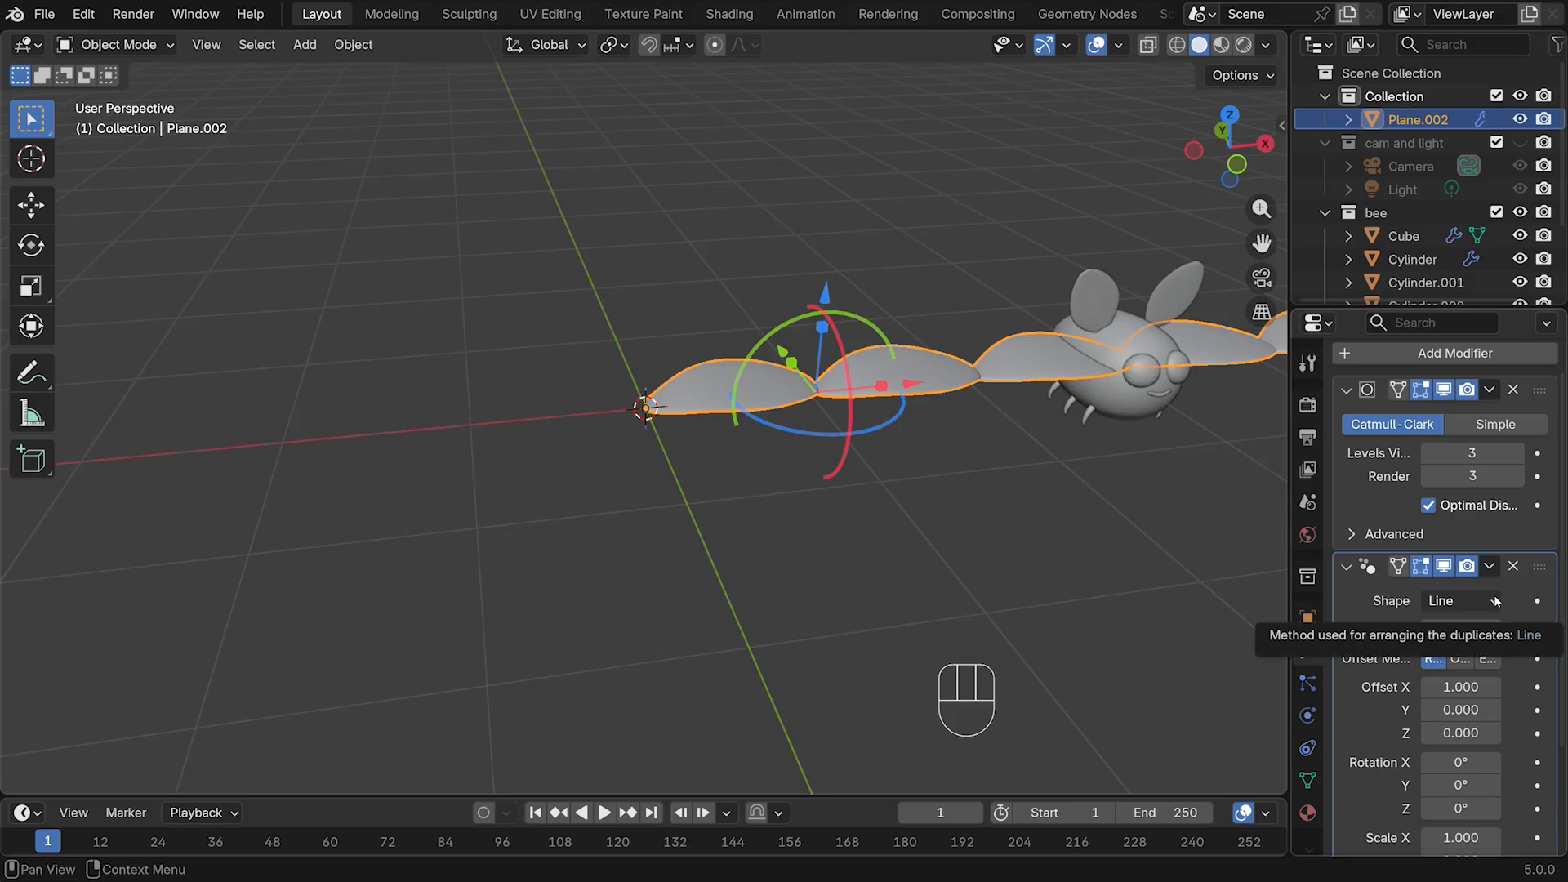
{"action": "left_click", "coordinate": [1493, 601]}
{"action": "left_click", "coordinate": [1429, 654]}
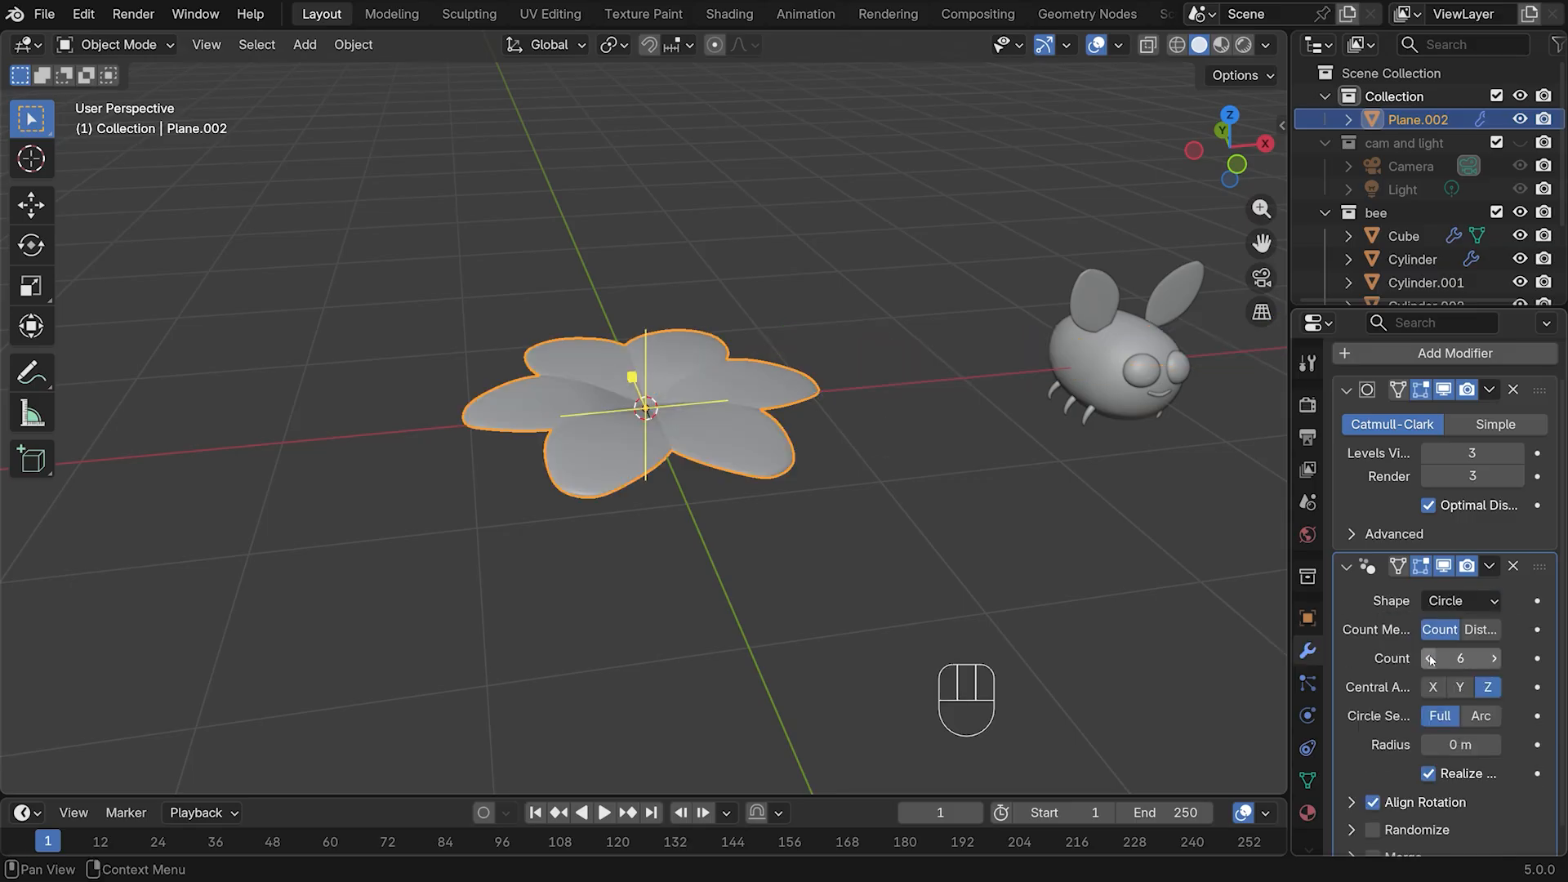
{"action": "left_click", "coordinate": [1429, 657]}
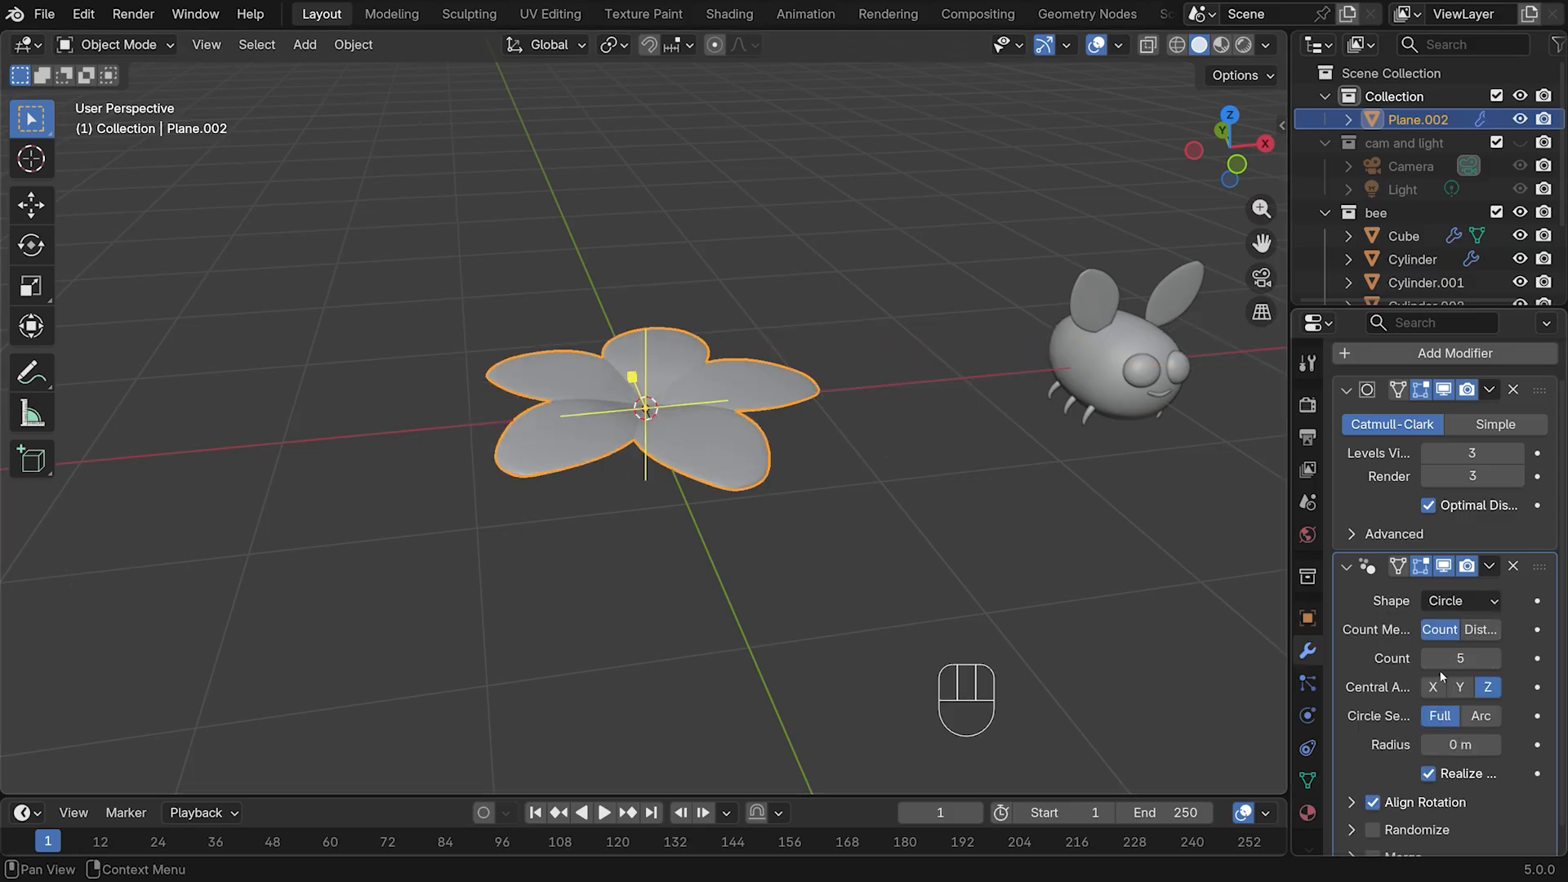
Add a UV sphere at the flower's centre and scale it uniformly to about 0.366
{"action": "middle_click_drag", "start_coordinate": [852, 390], "coordinate": [882, 457]}
{"action": "key", "text": "KP_7"}
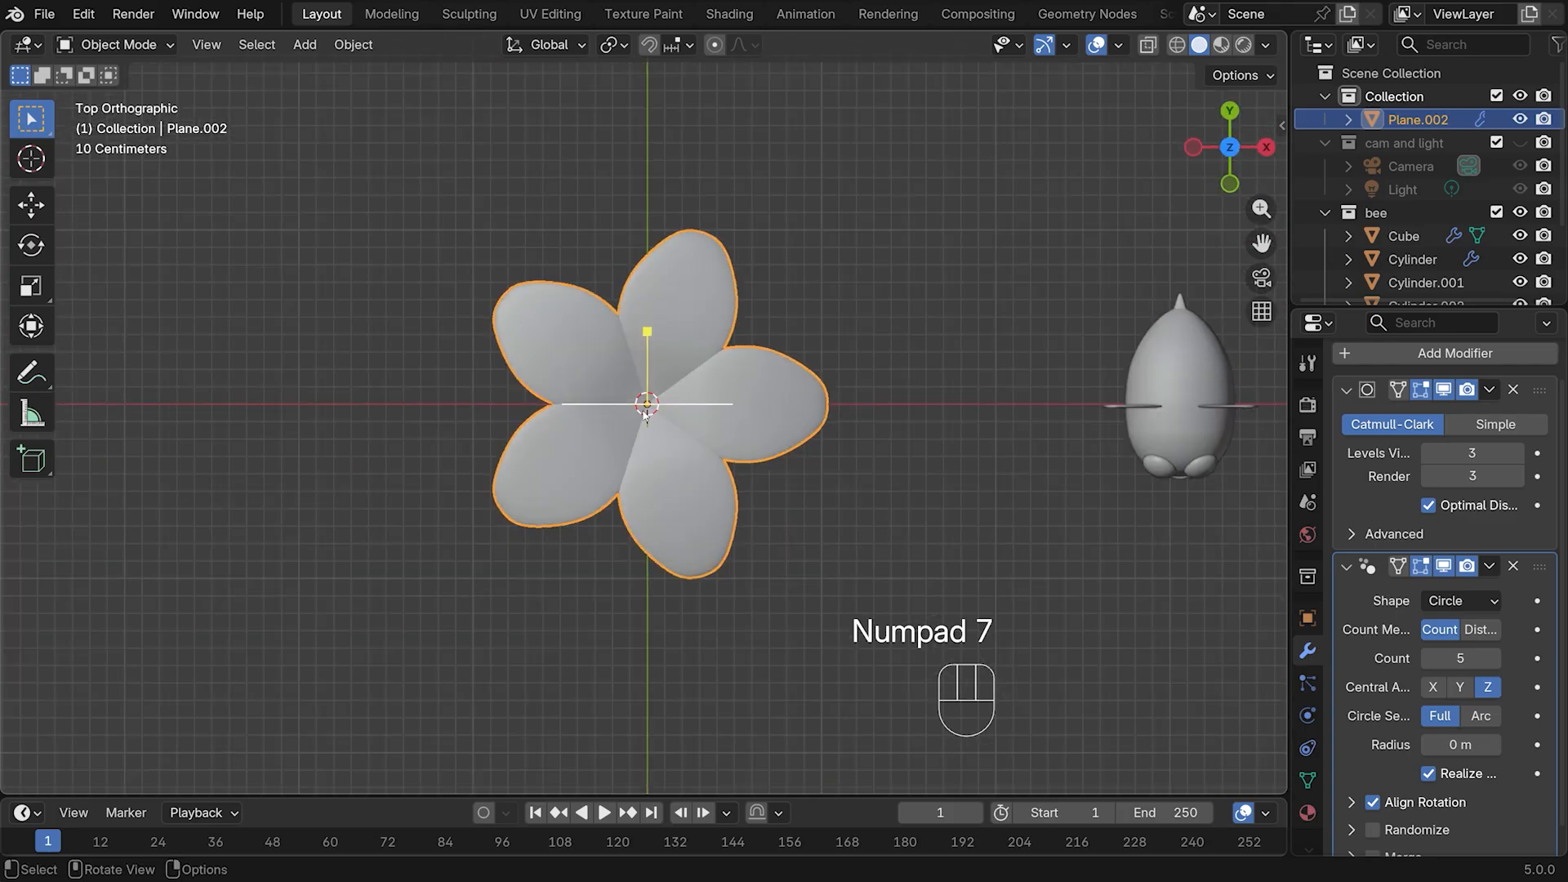
{"action": "key", "text": "shift+a"}
{"action": "mouse_move", "coordinate": [682, 400]}
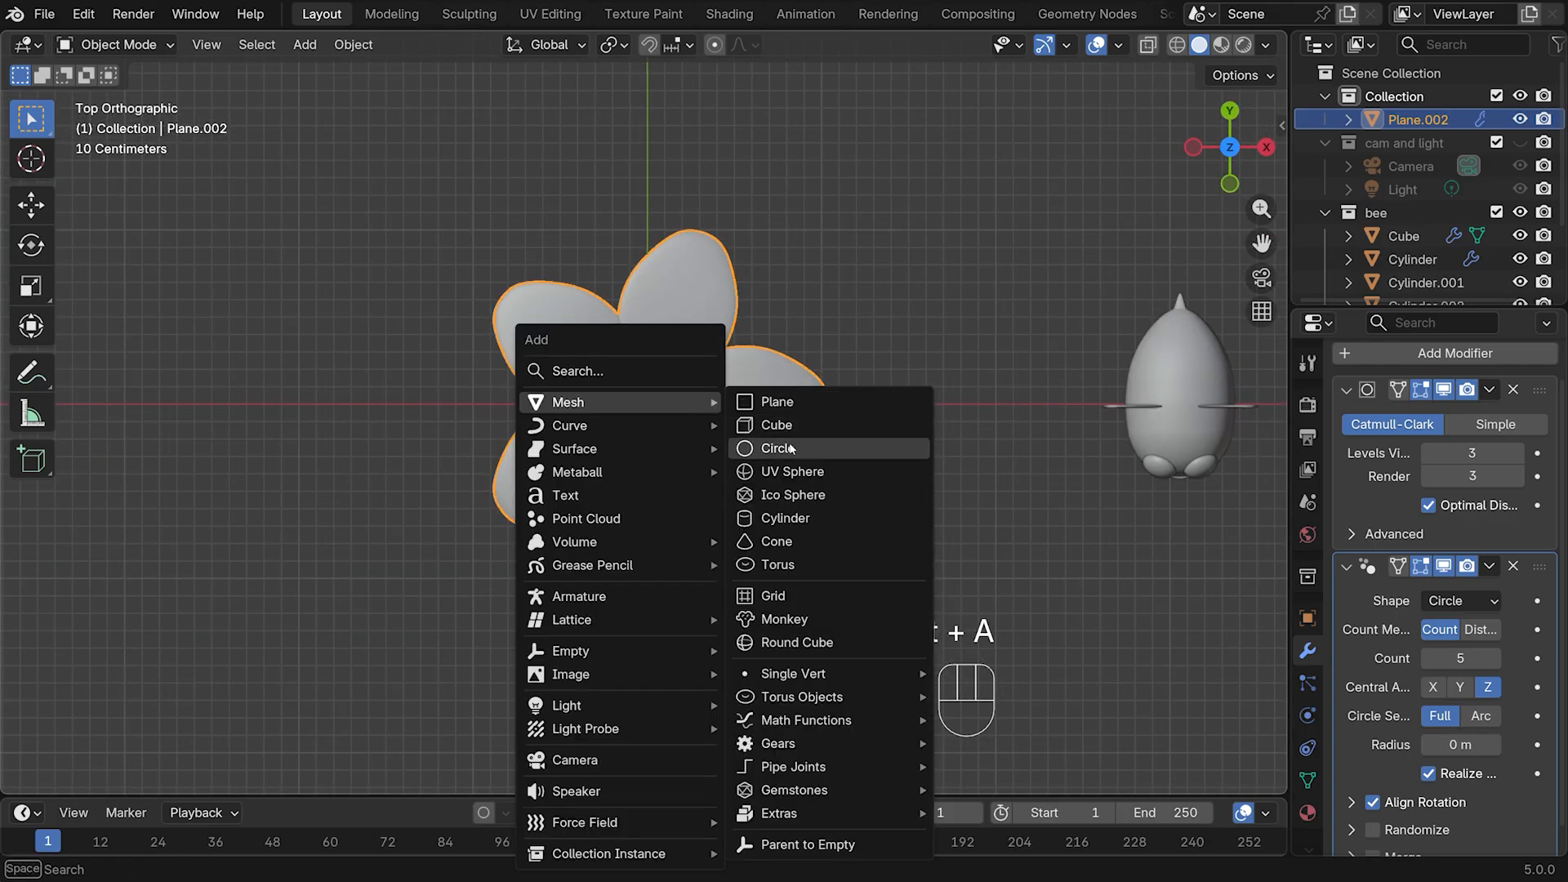
{"action": "left_click", "coordinate": [782, 471]}
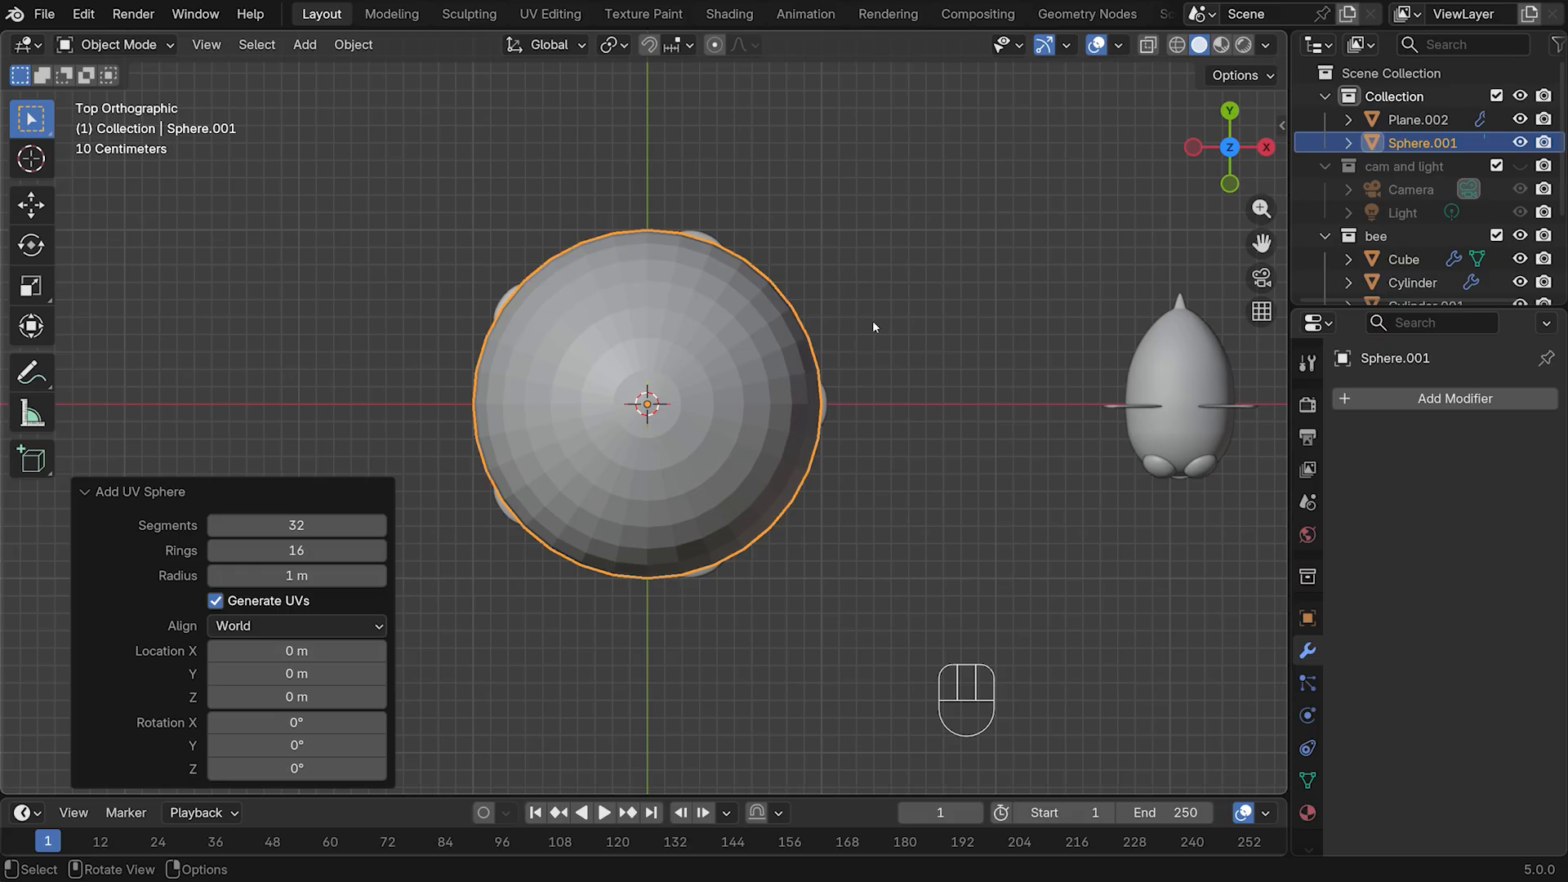
{"action": "key", "text": "s"}
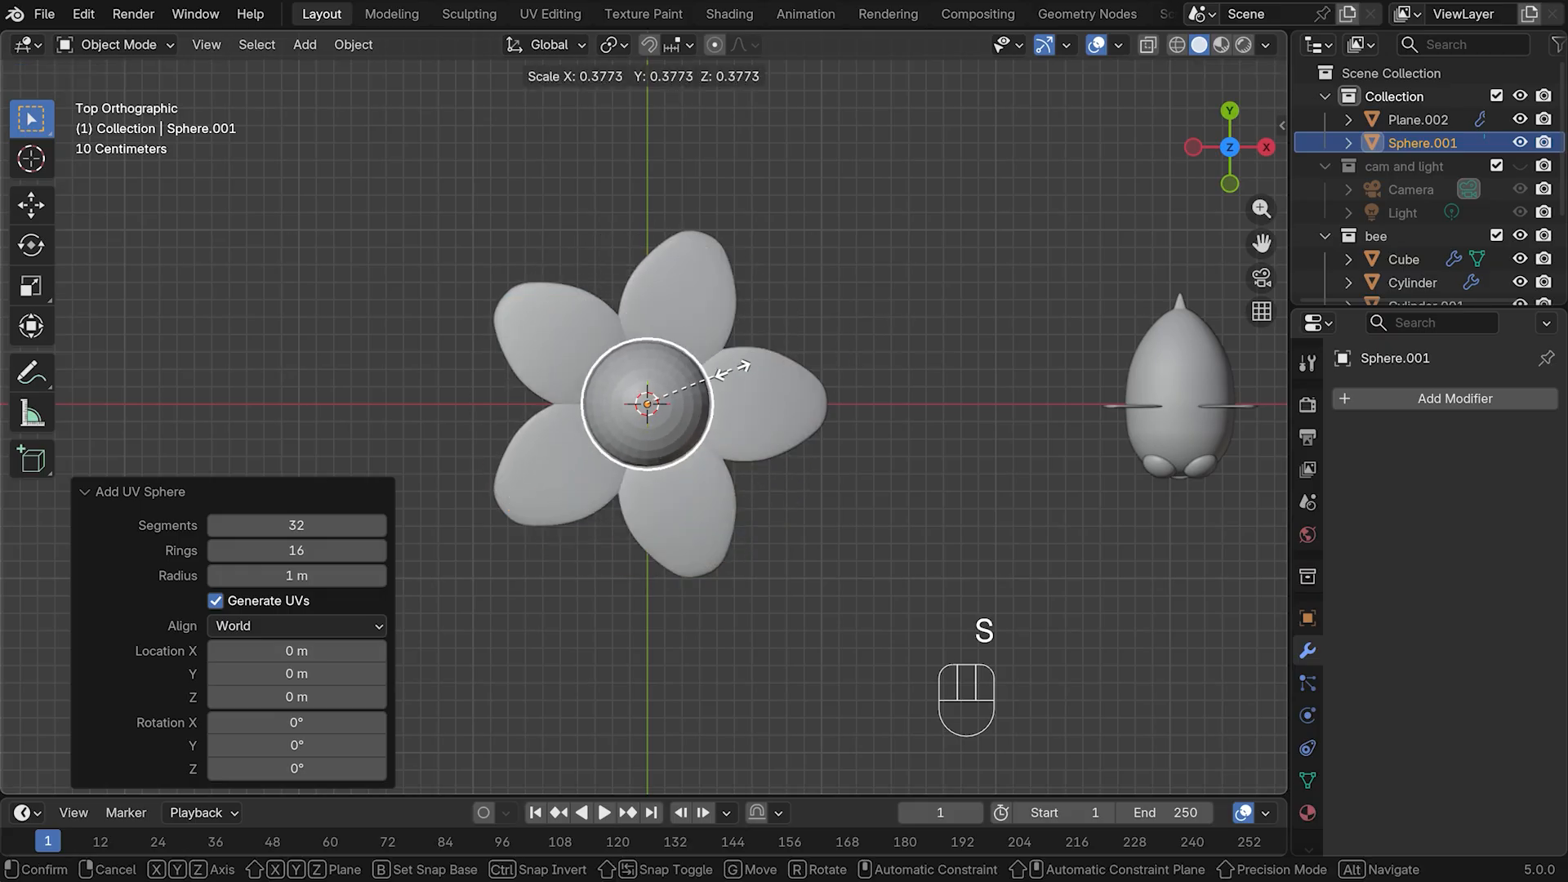
{"action": "left_click", "coordinate": [729, 369]}
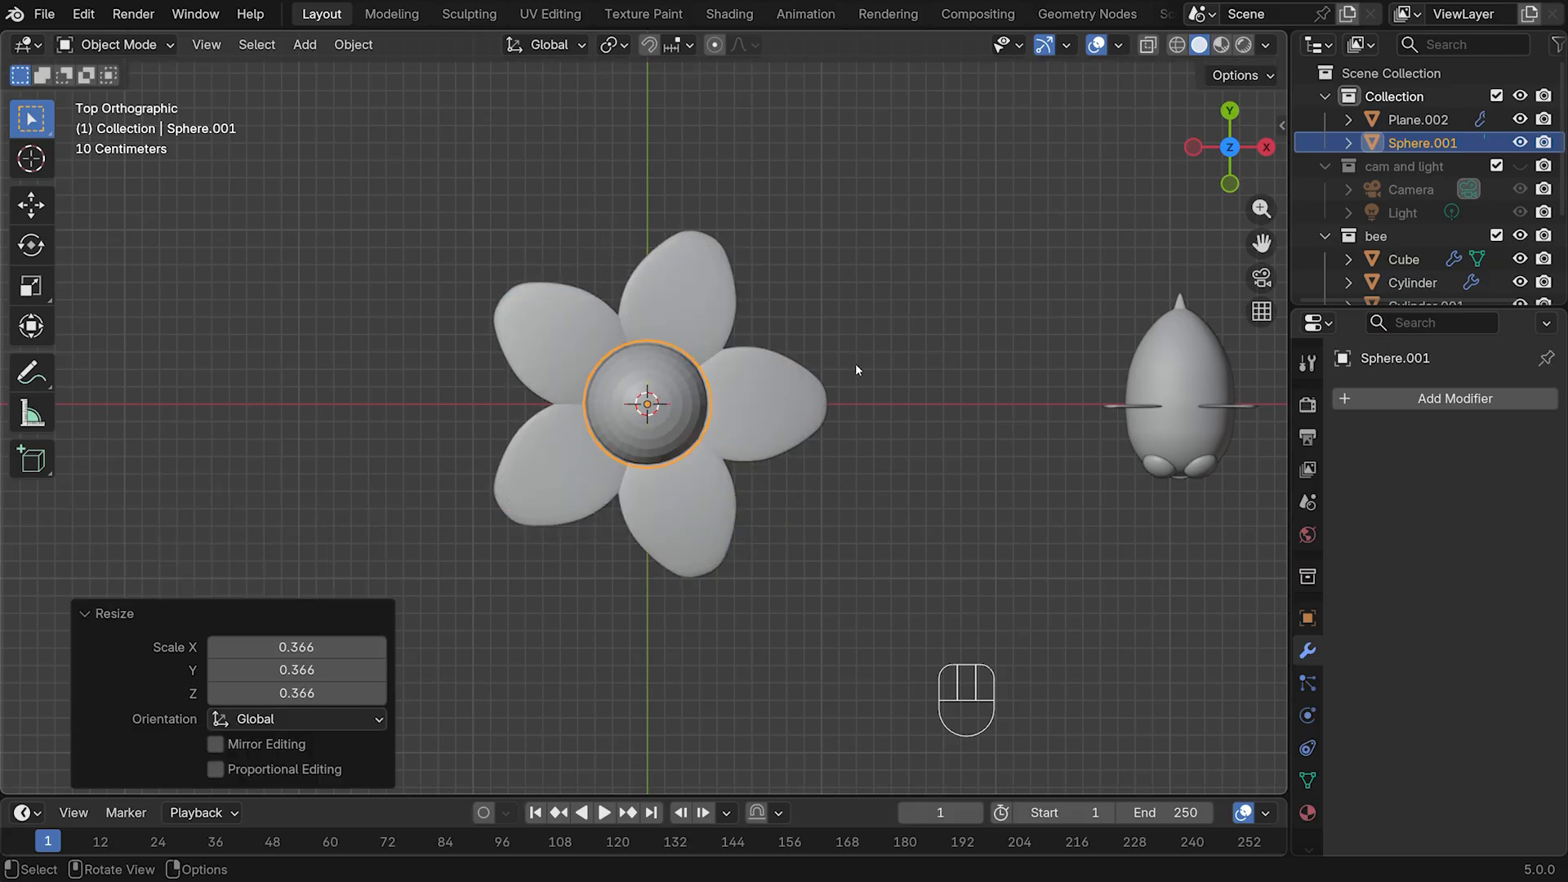
In front view, flatten the sphere to about 0.172 along Z and raise it about 0.134 m onto the petals
{"action": "key", "text": "KP_1"}
{"action": "key", "text": "s"}
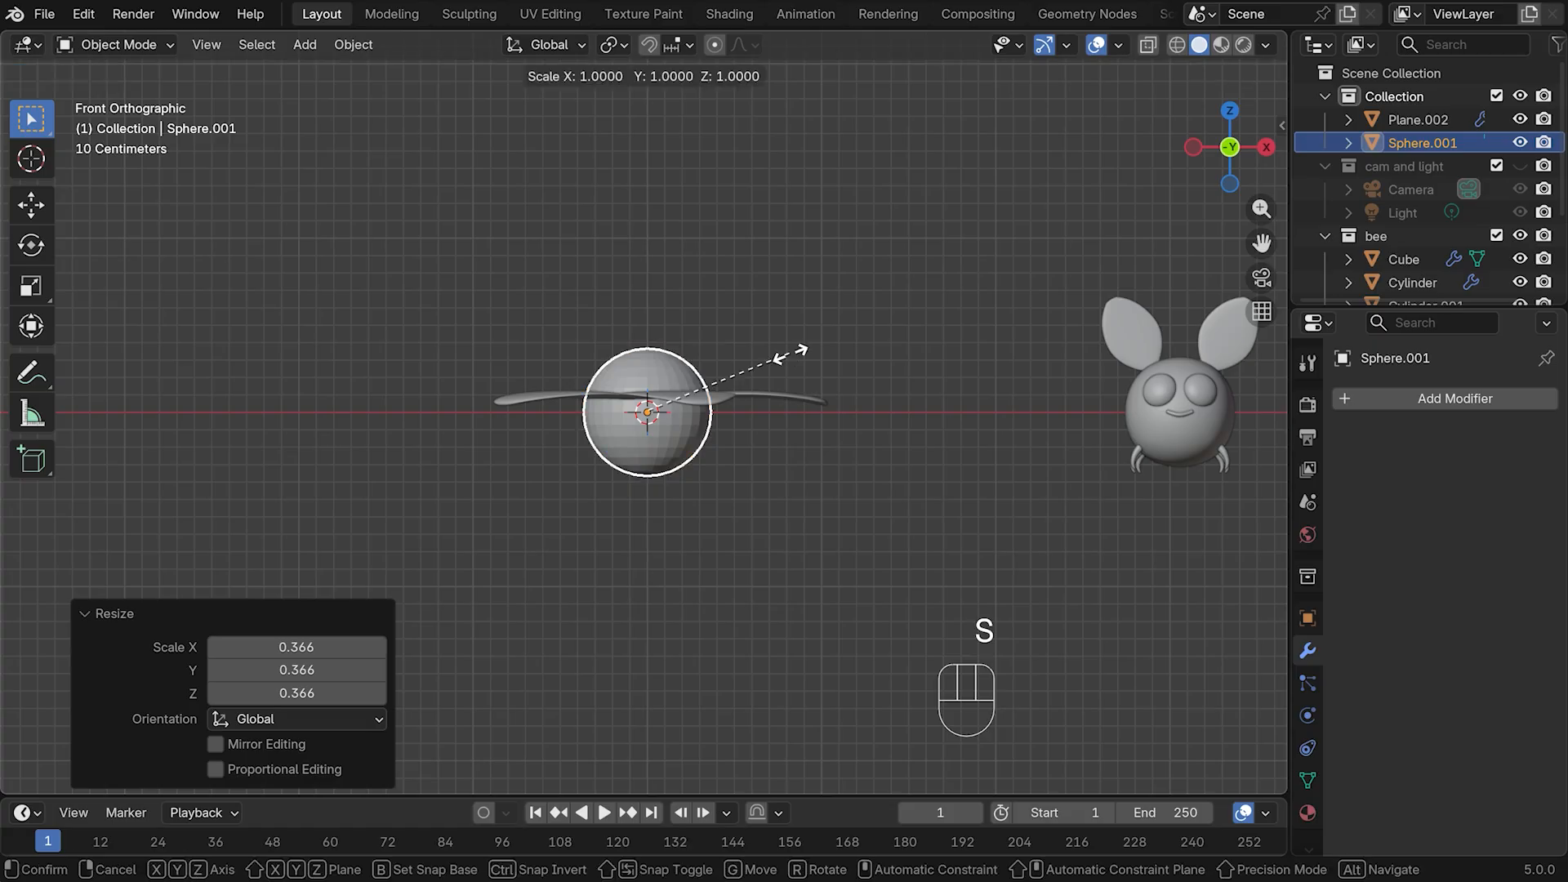
{"action": "key", "text": "z"}
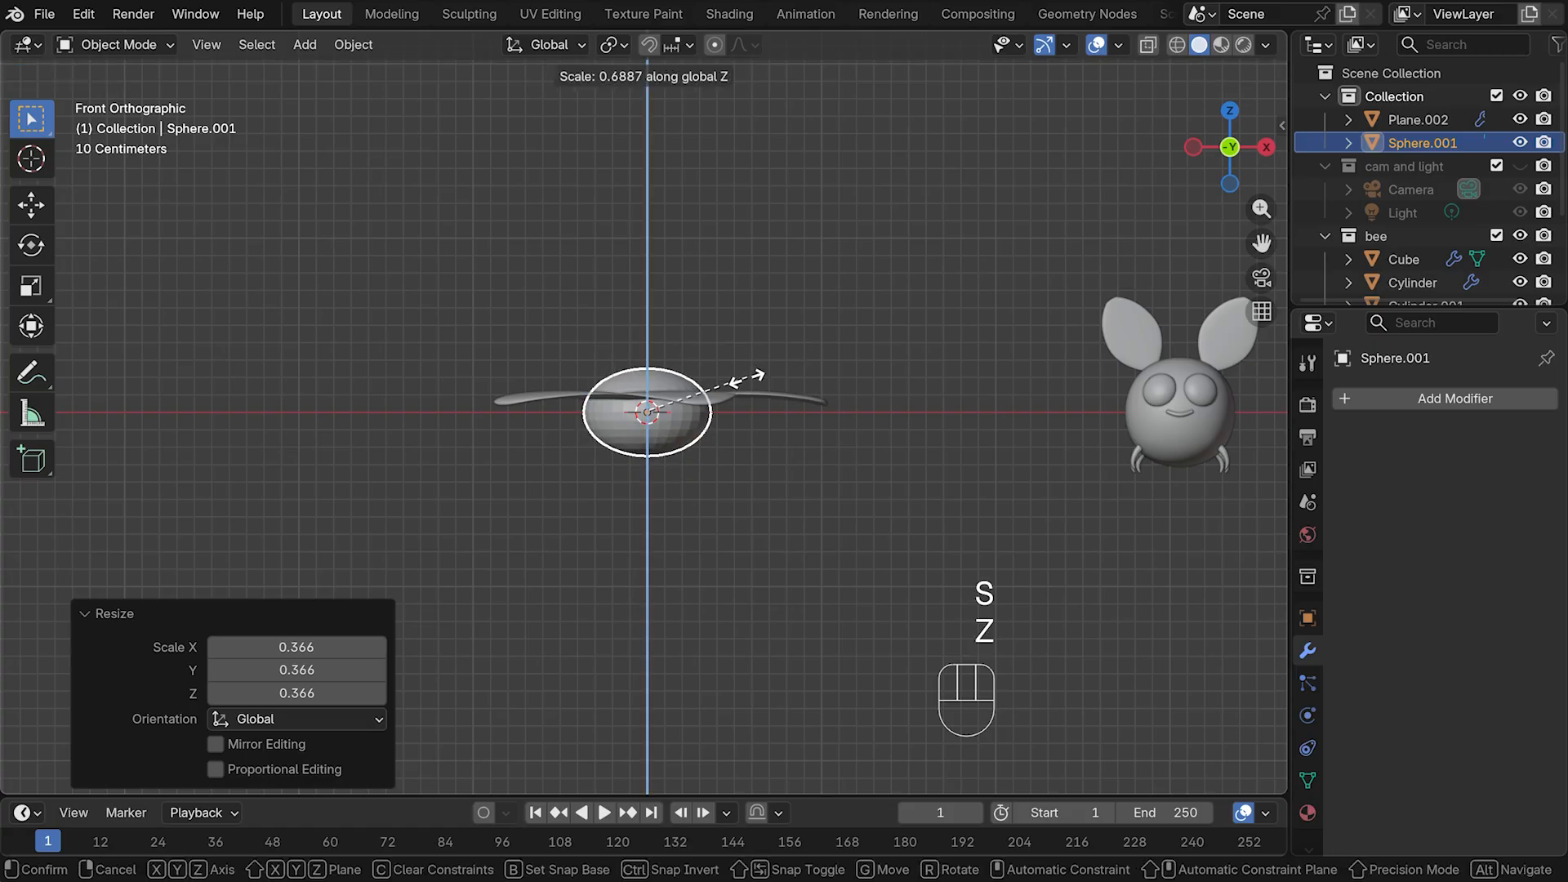
{"action": "left_click", "coordinate": [679, 425]}
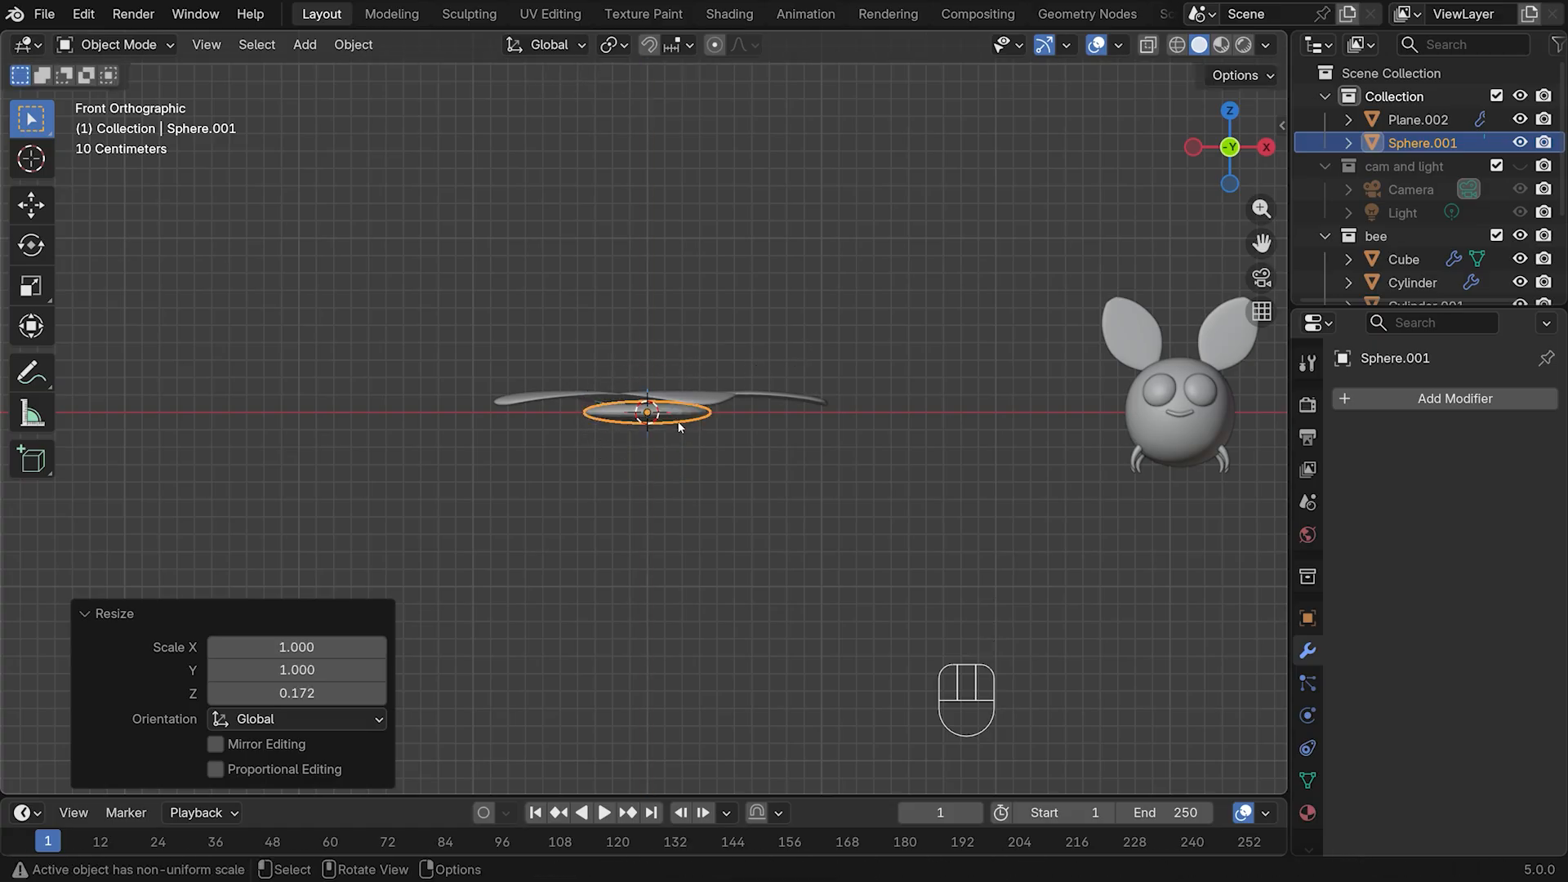
{"action": "key", "text": "g"}
{"action": "key", "text": "z"}
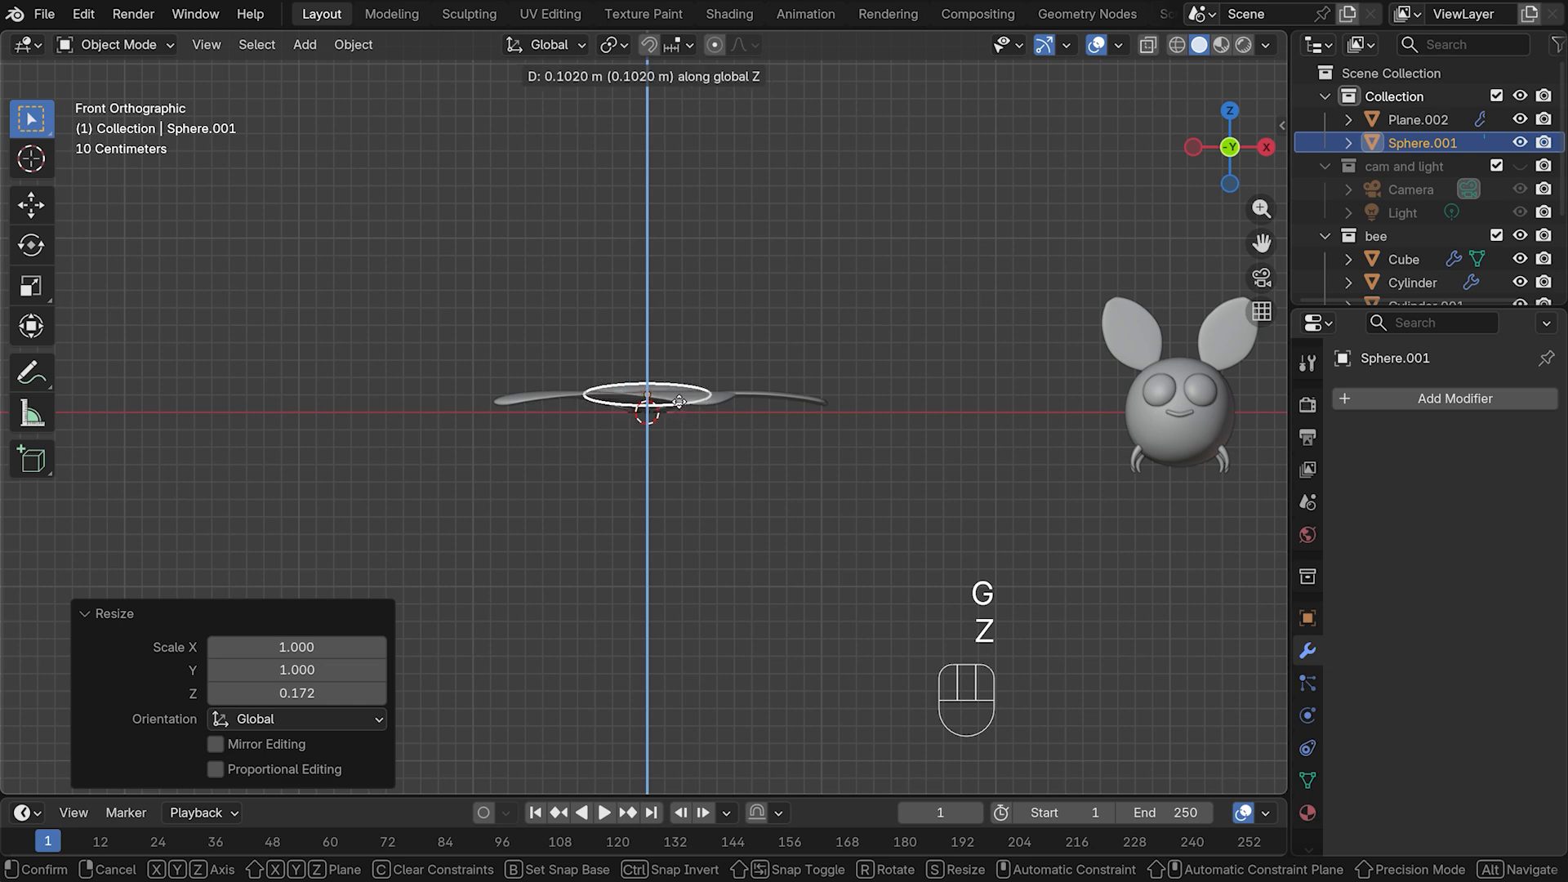
{"action": "left_click", "coordinate": [686, 392]}
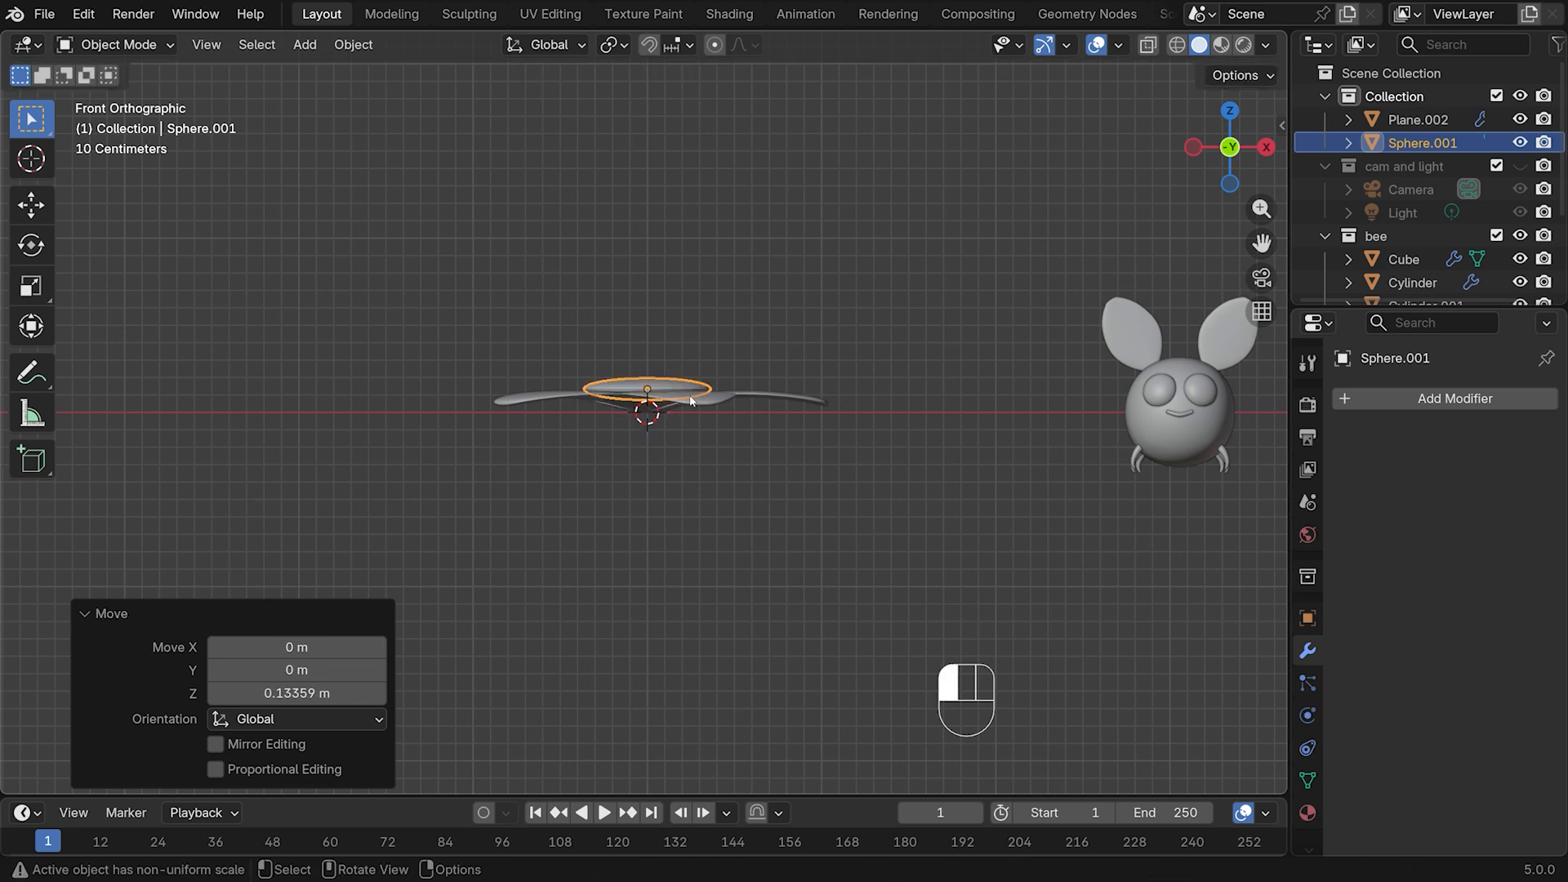
Adjust the flattened sphere's overall scale and lower it about 0.021 m along Z into the petals
{"action": "middle_click_drag", "start_coordinate": [742, 335], "coordinate": [842, 523]}
{"action": "key", "text": "s"}
{"action": "left_click", "coordinate": [750, 366]}
{"action": "key", "text": "g"}
{"action": "key", "text": "z"}
{"action": "left_click", "coordinate": [718, 389]}
Shade the flower's central sphere smooth and return to top view
{"action": "left_click", "coordinate": [673, 394]}
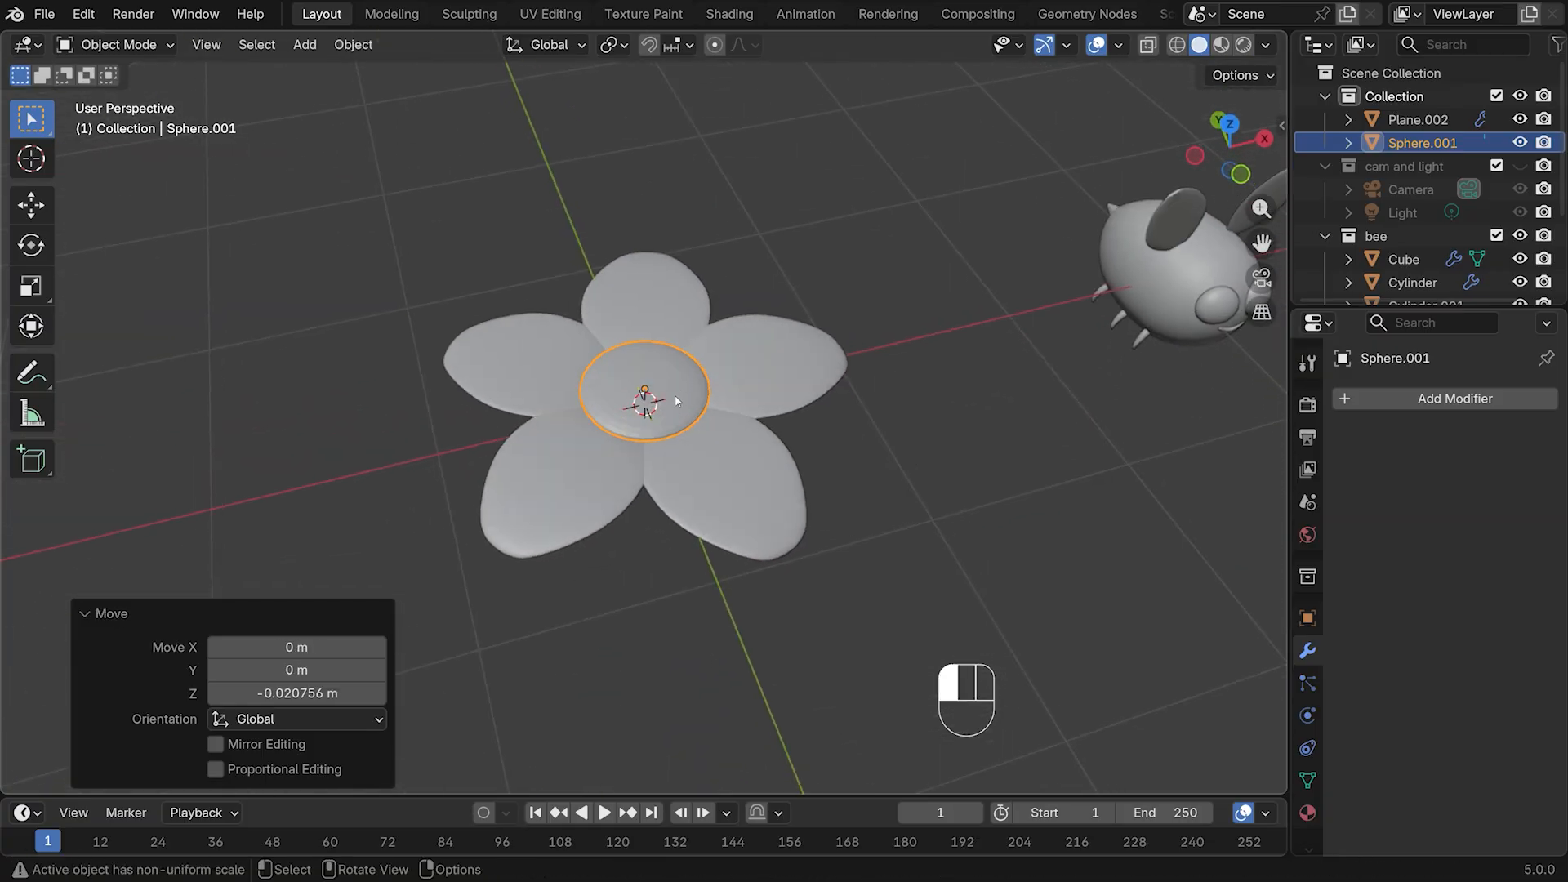
{"action": "right_click", "coordinate": [670, 392]}
{"action": "left_click", "coordinate": [621, 287]}
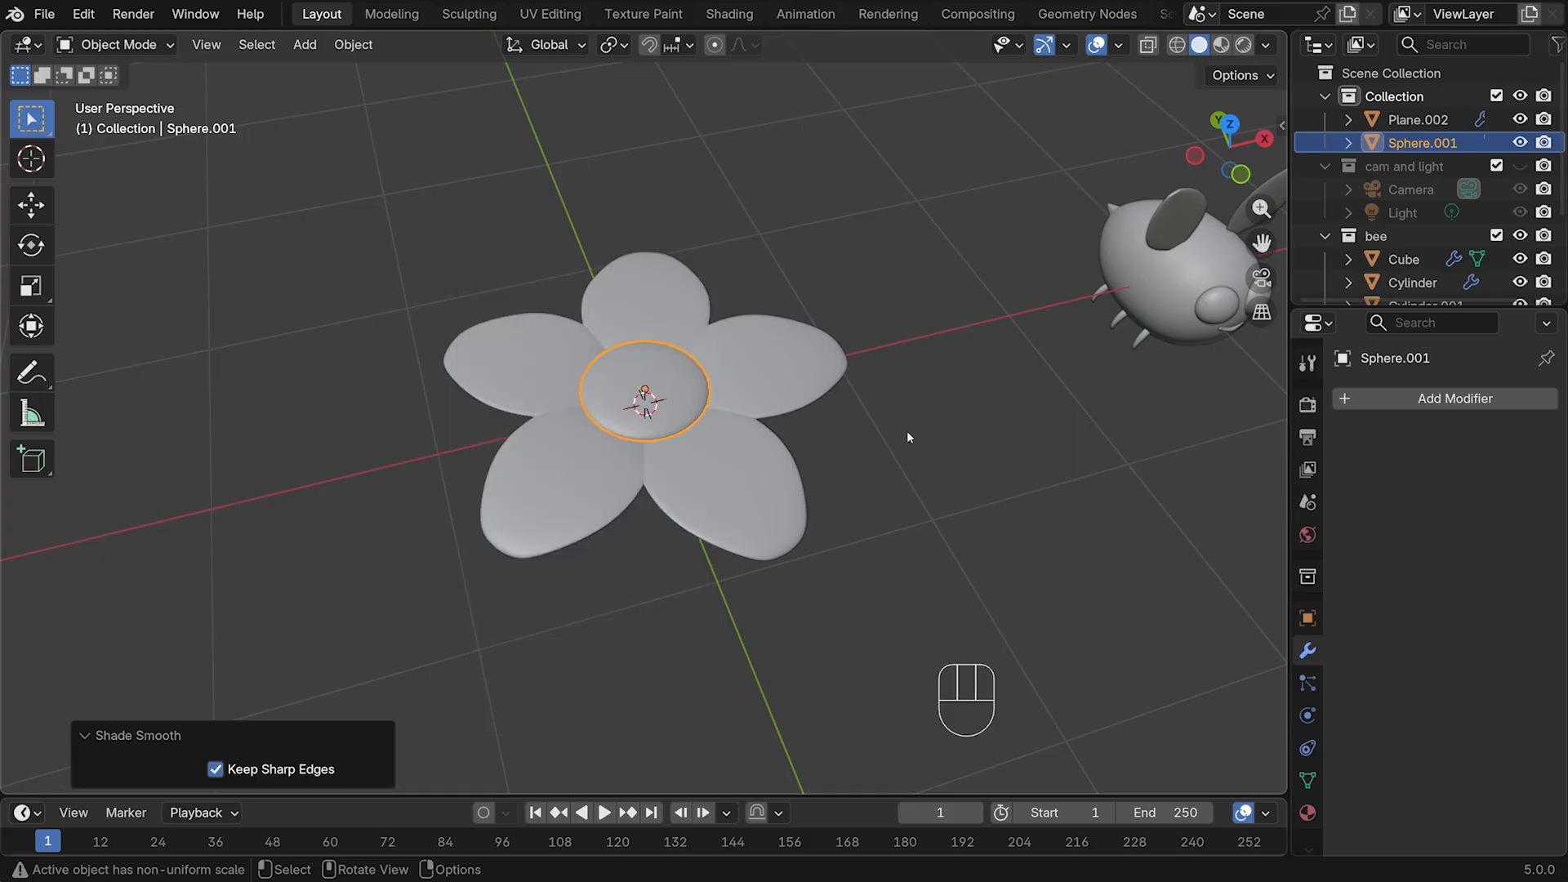
{"action": "middle_click_drag", "start_coordinate": [869, 409], "coordinate": [870, 437]}
{"action": "scroll", "coordinate": [892, 433], "scroll_direction": "up", "scroll_amount": 3}
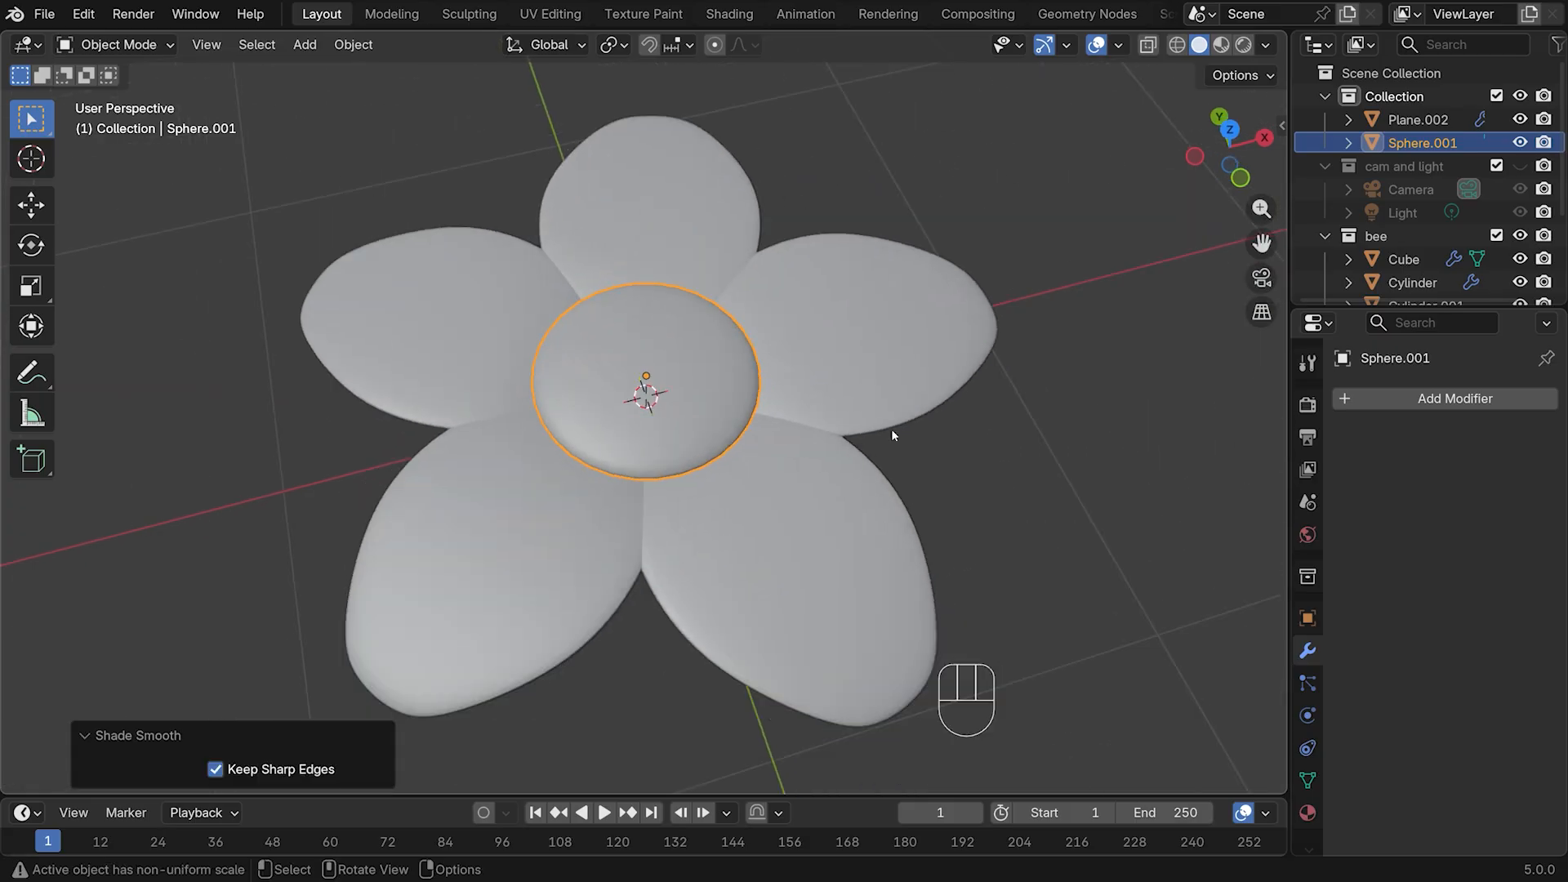
{"action": "scroll", "coordinate": [892, 435], "scroll_direction": "down", "scroll_amount": 5}
{"action": "scroll", "coordinate": [892, 431], "scroll_direction": "down", "scroll_amount": 3}
{"action": "key", "text": "KP_7"}
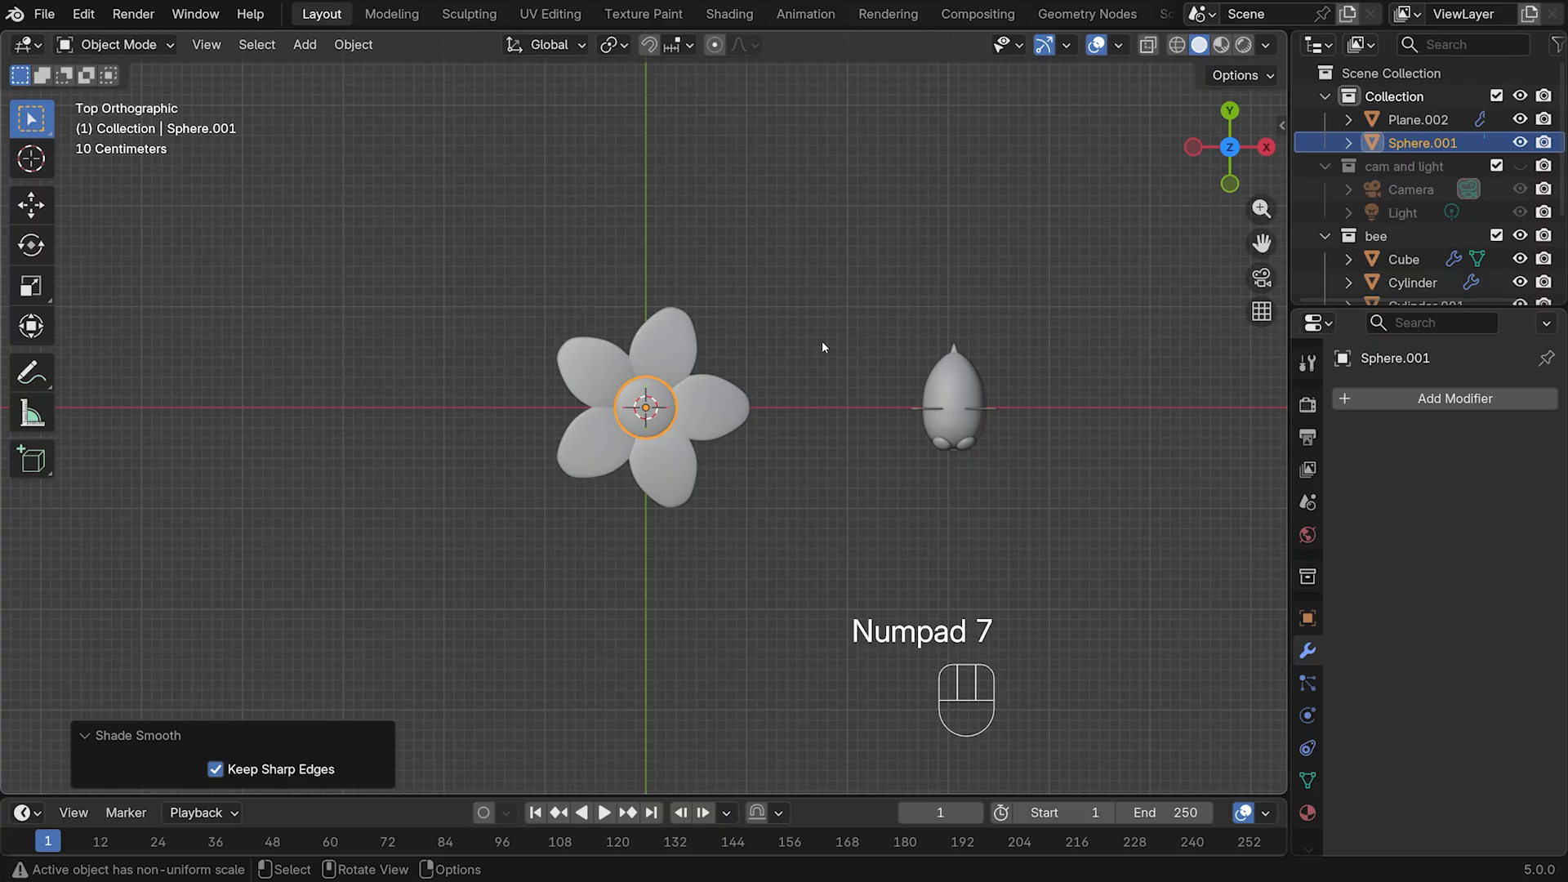
Add a plane at the origin and scale it by about 7.24, then by about 0.83, to form the ground
{"action": "key", "text": "shift+a"}
{"action": "mouse_move", "coordinate": [821, 342]}
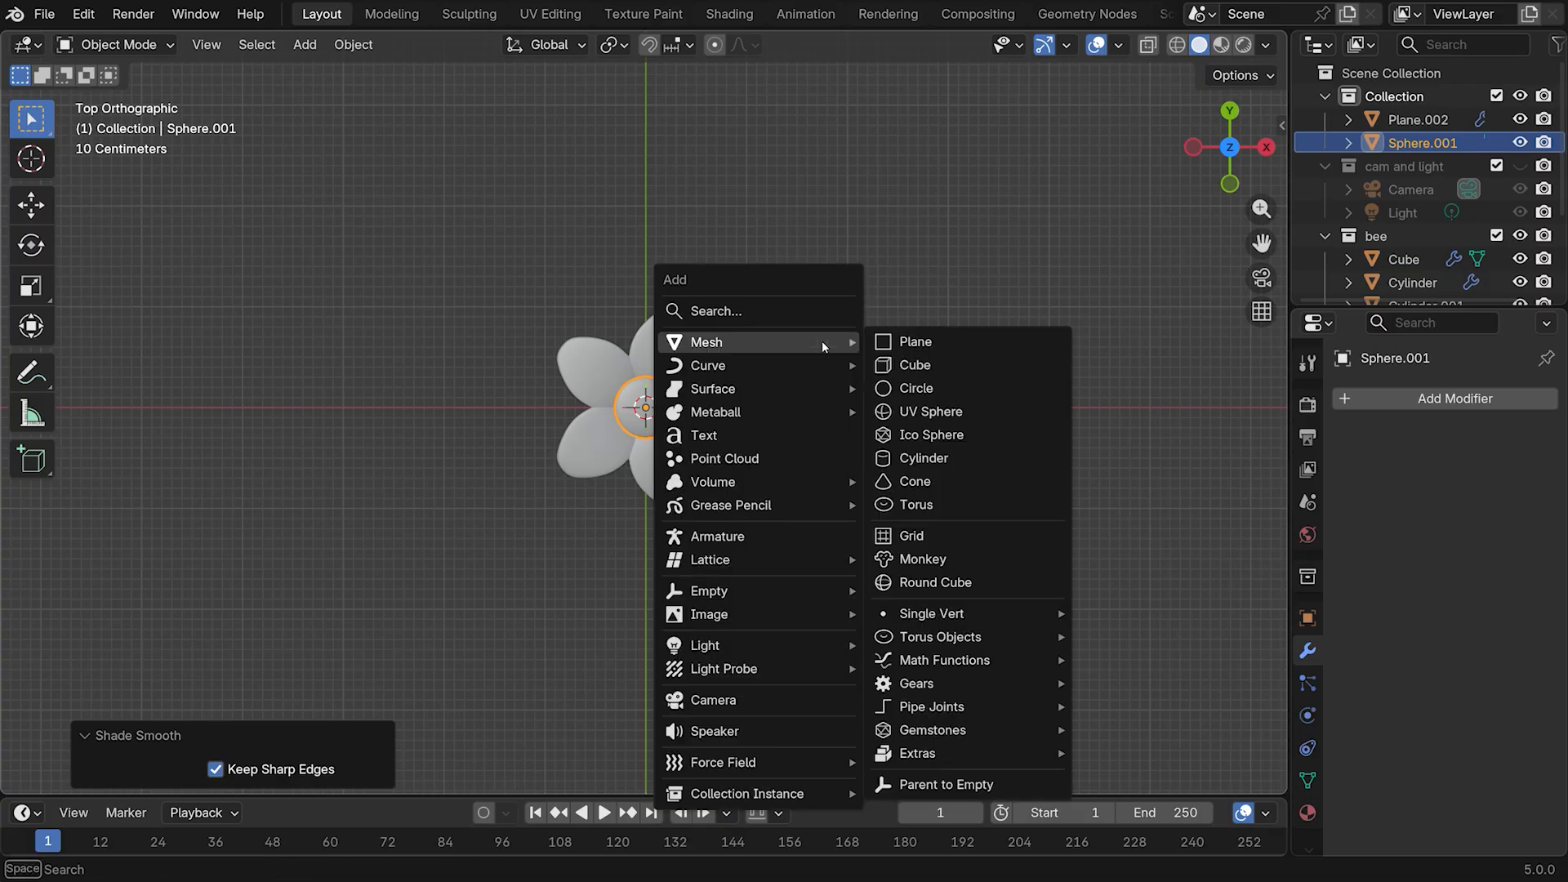
{"action": "left_click", "coordinate": [904, 347]}
{"action": "key", "text": "s"}
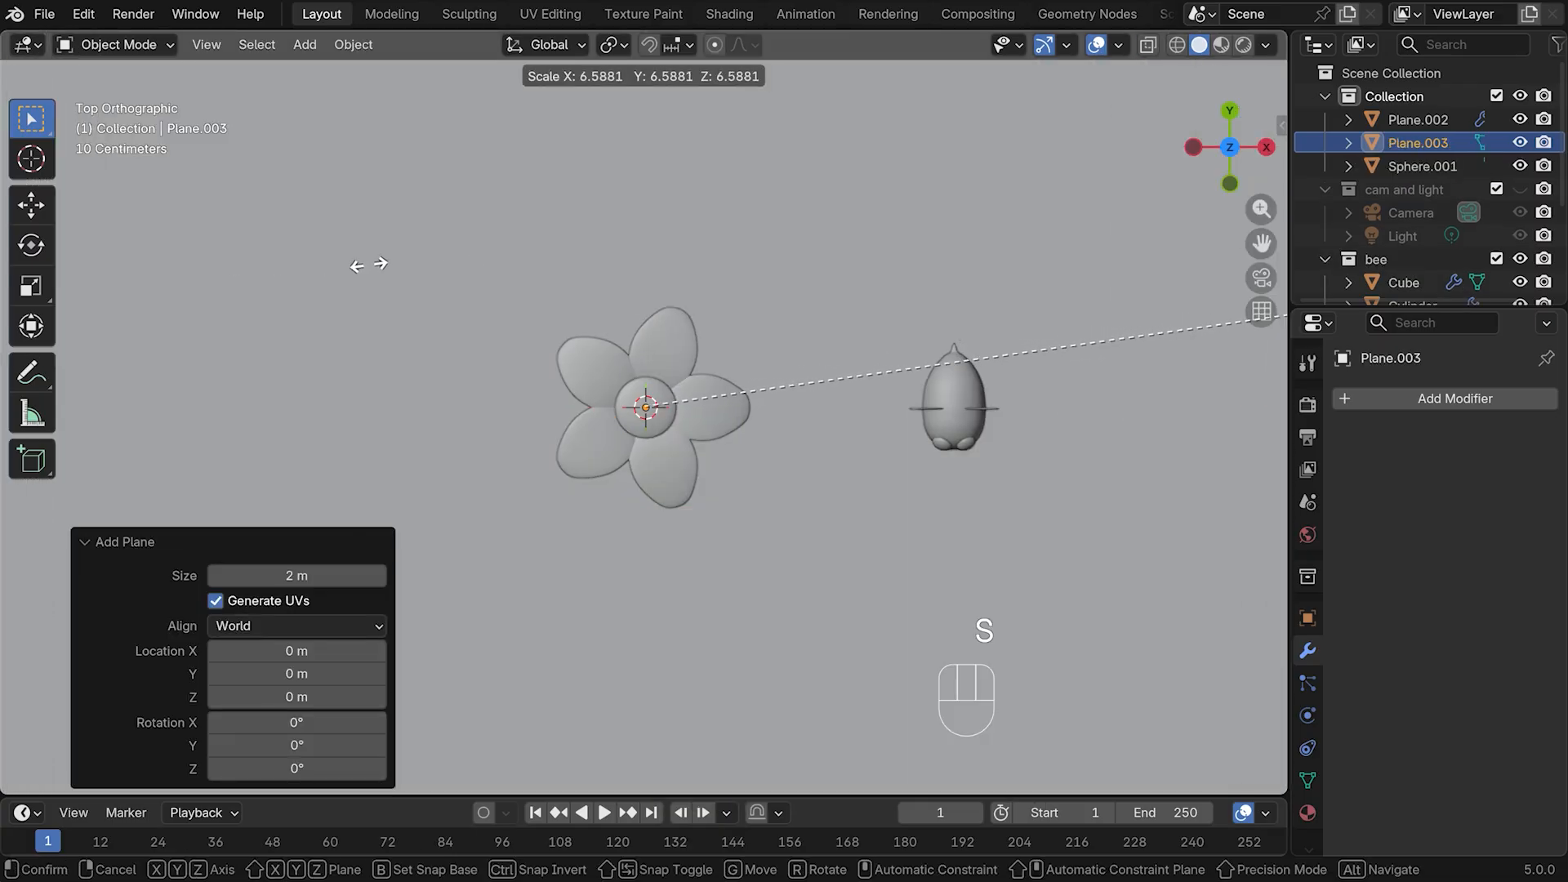
{"action": "left_click", "coordinate": [359, 260]}
{"action": "scroll", "coordinate": [542, 294], "scroll_direction": "down", "scroll_amount": 6}
{"action": "key", "text": "s"}
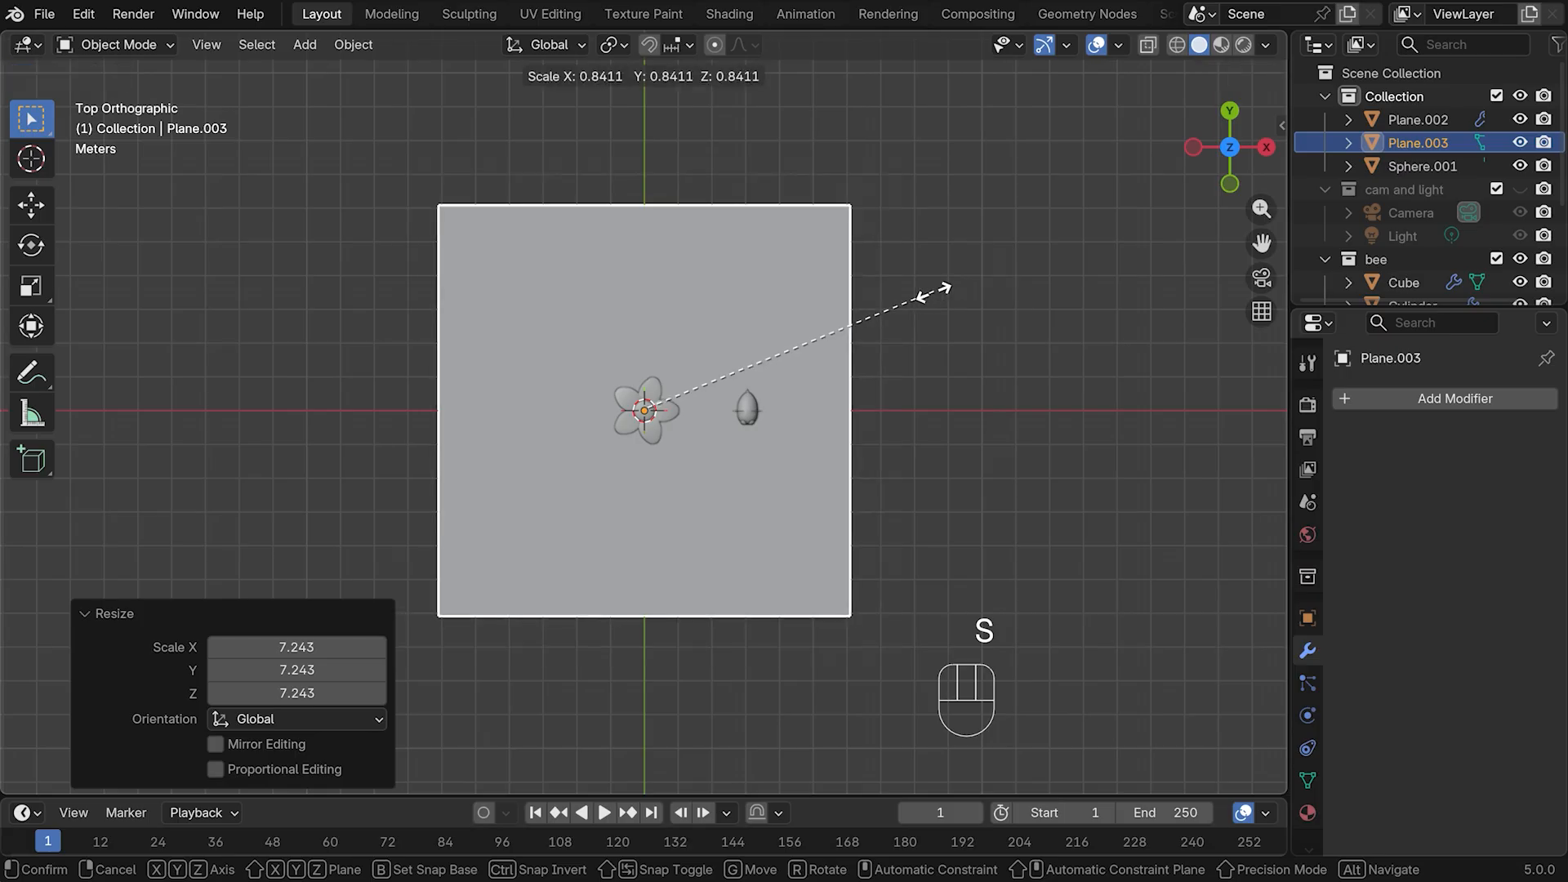
{"action": "left_click", "coordinate": [929, 298]}
Stretch the ground plane by about 1.28 along X and apply its scale
{"action": "key", "text": "s"}
{"action": "key", "text": "x"}
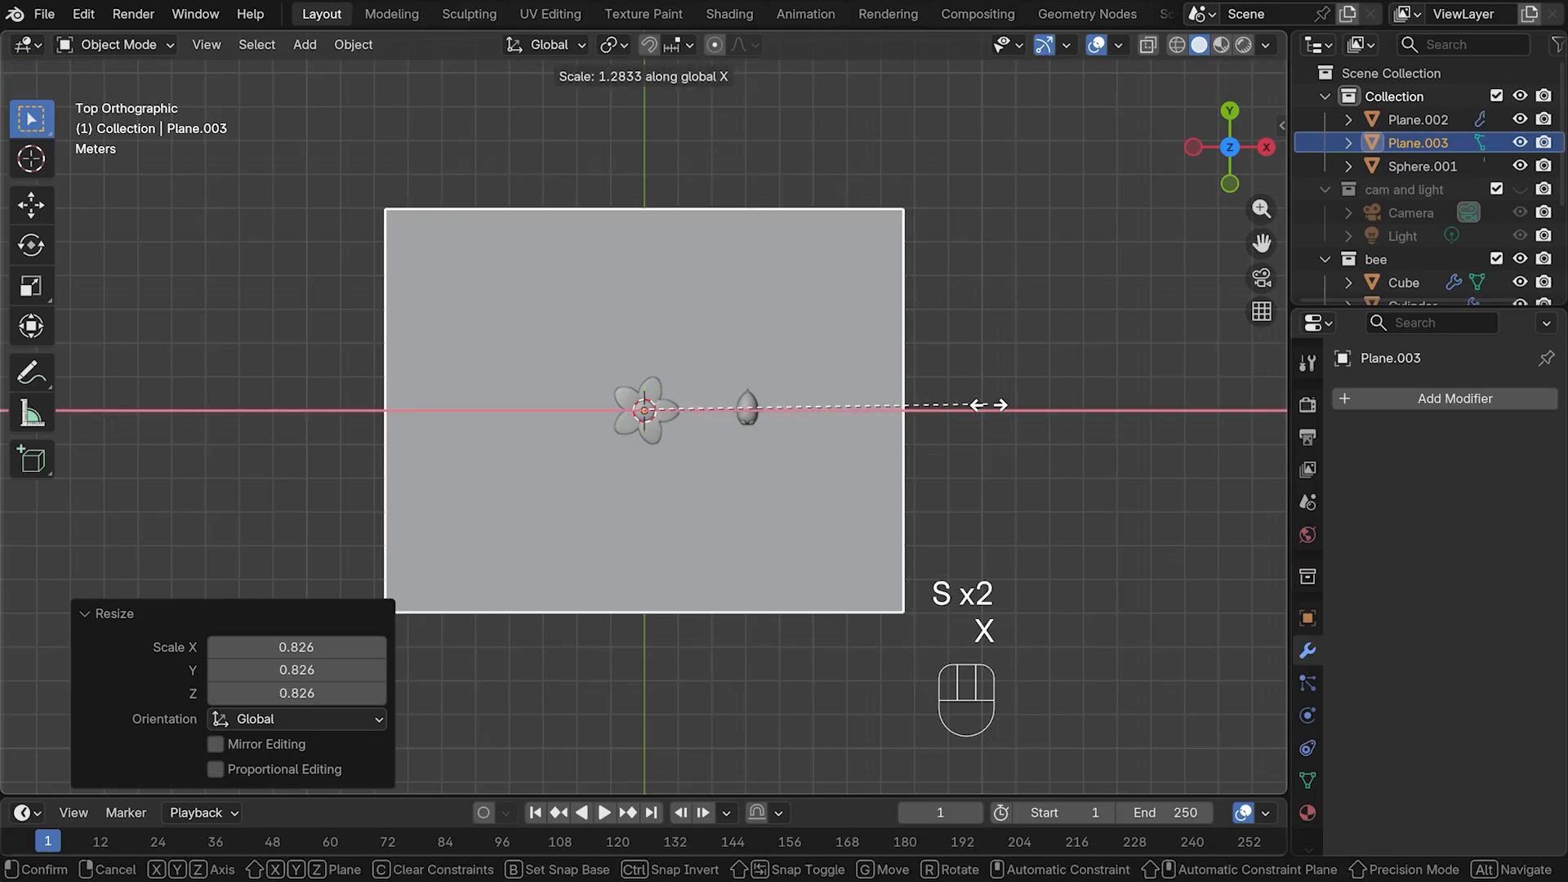
{"action": "left_click", "coordinate": [986, 402]}
{"action": "key", "text": "ctrl+a"}
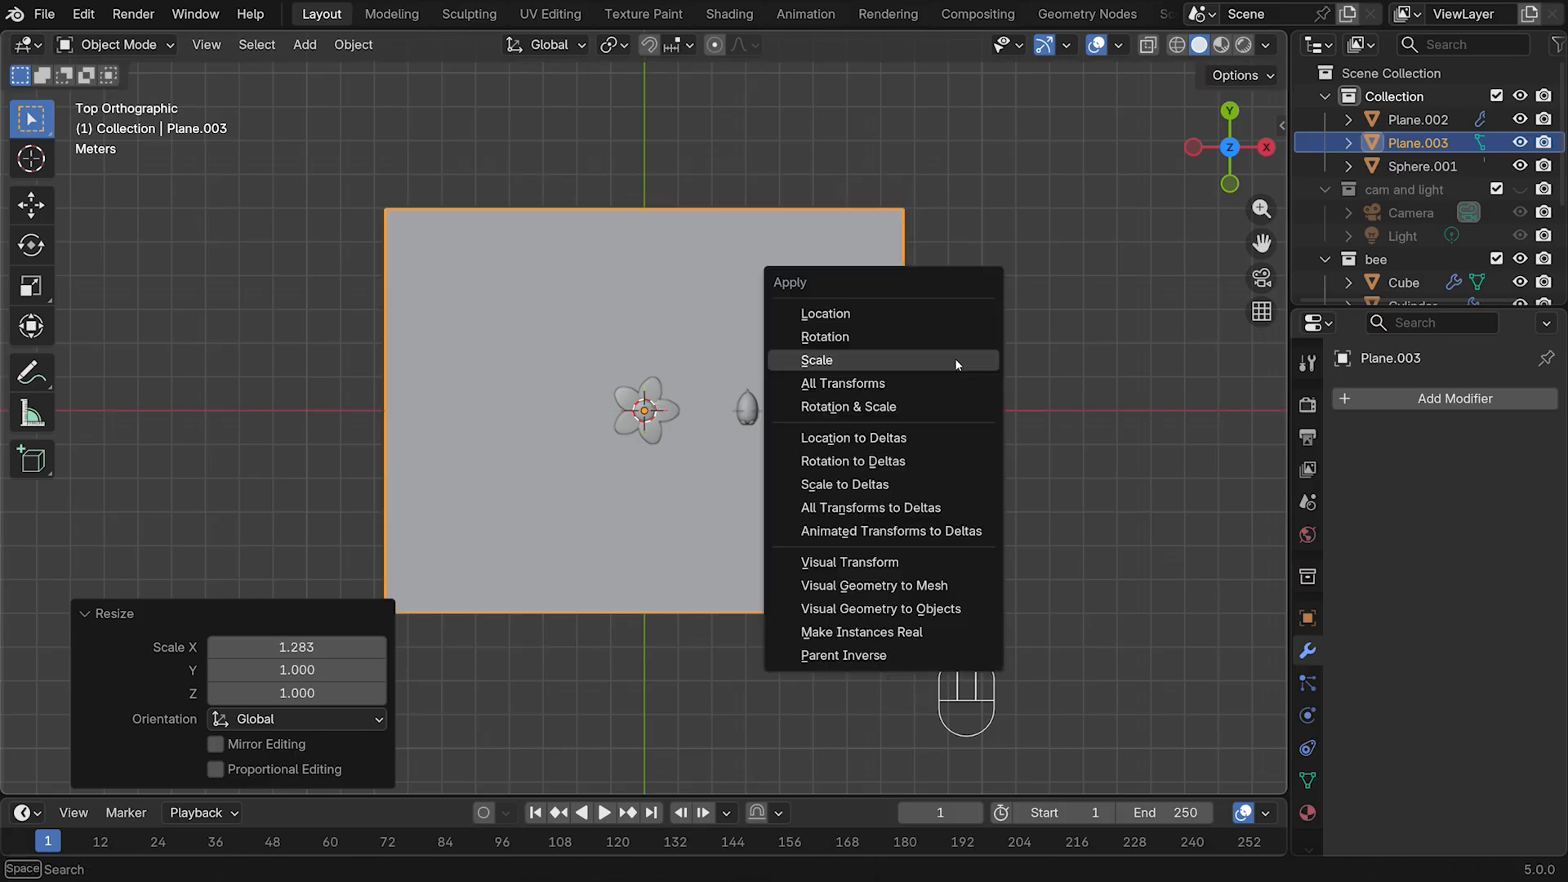
{"action": "left_click", "coordinate": [956, 361]}
Subdivide the ground plane's mesh with 20 cuts
{"action": "key", "text": "Tab"}
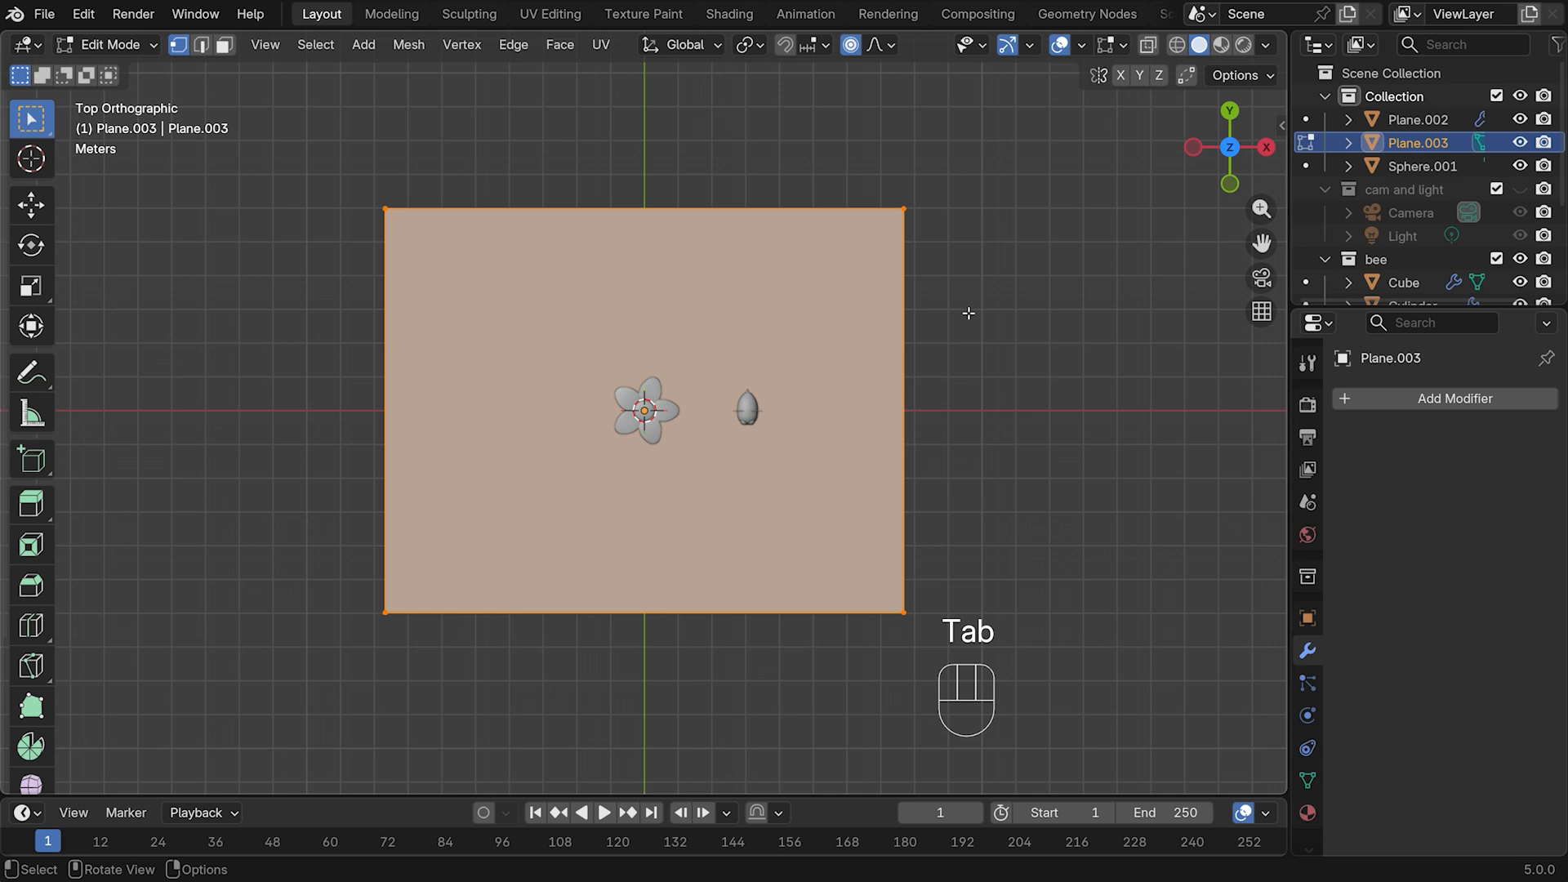
{"action": "right_click", "coordinate": [627, 357]}
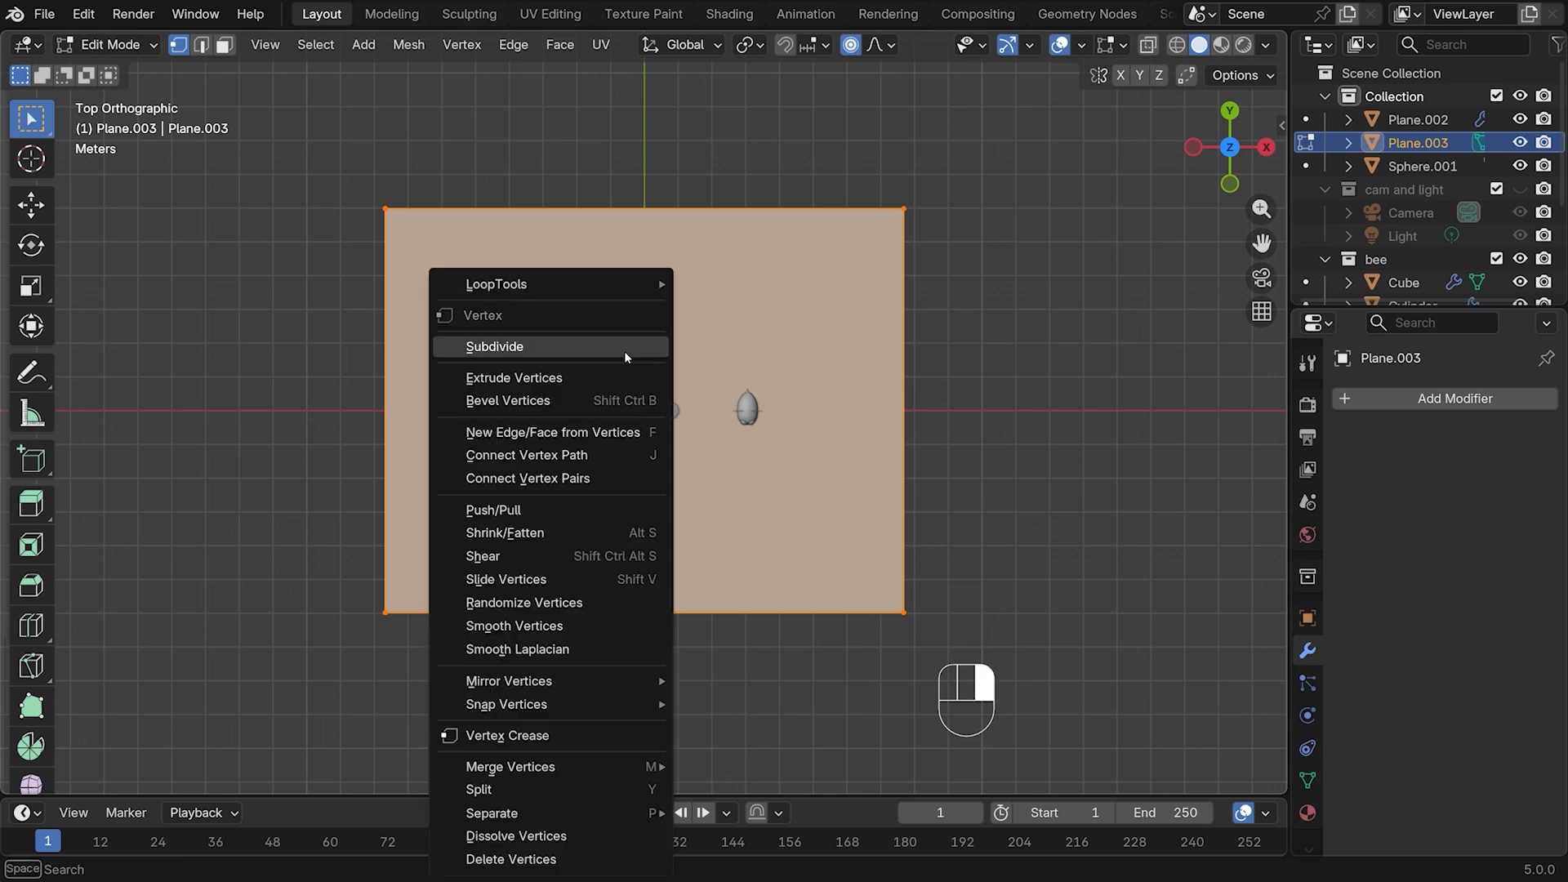
{"action": "left_click", "coordinate": [493, 346]}
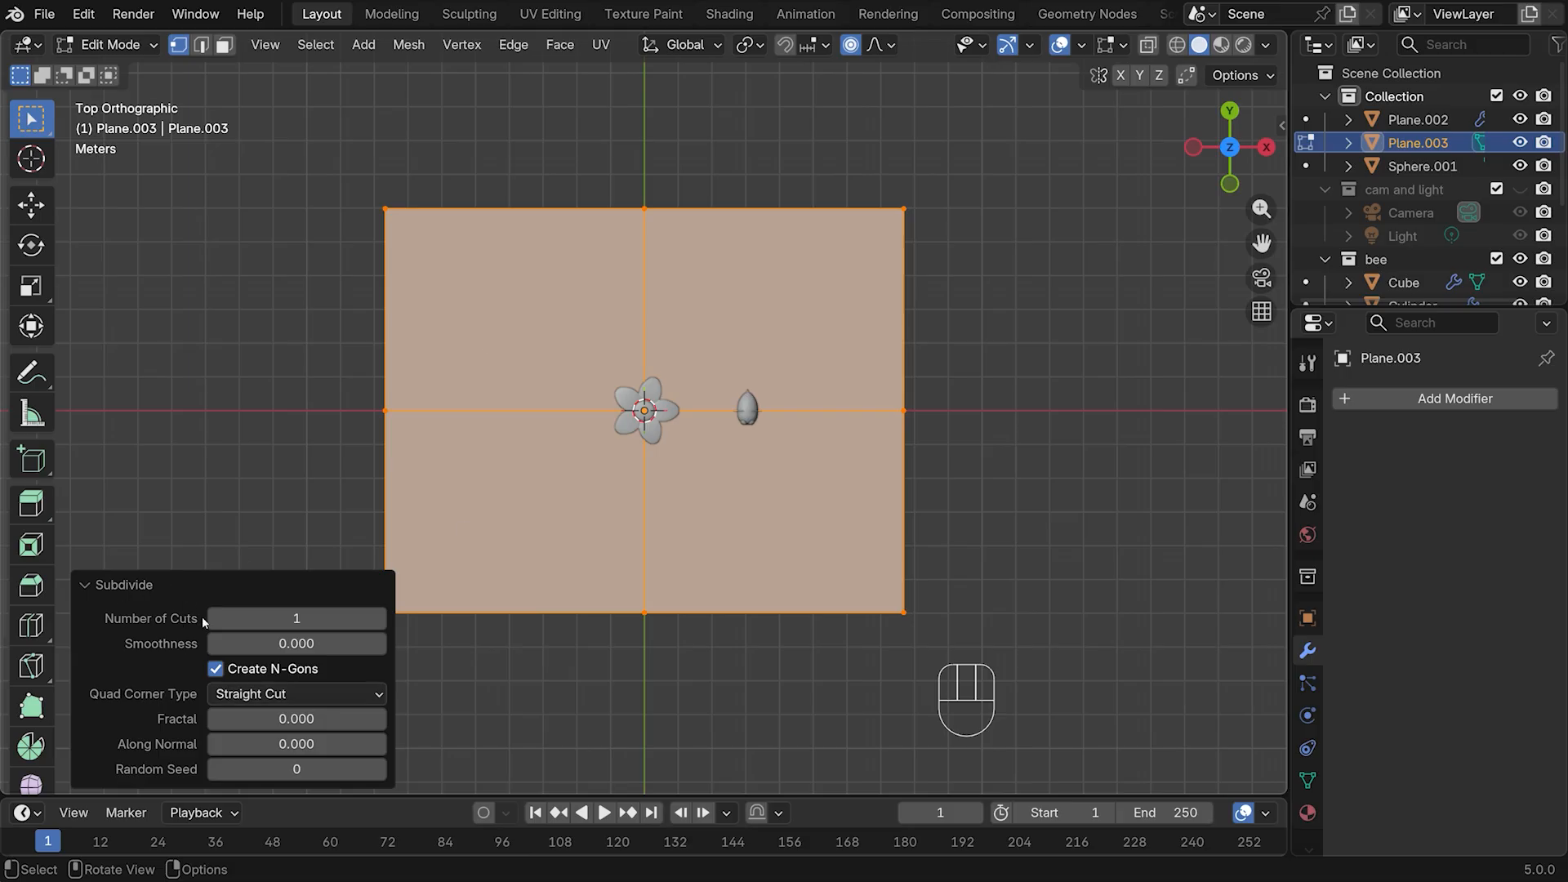
{"action": "left_click", "coordinate": [293, 616]}
{"action": "type", "text": "20"}
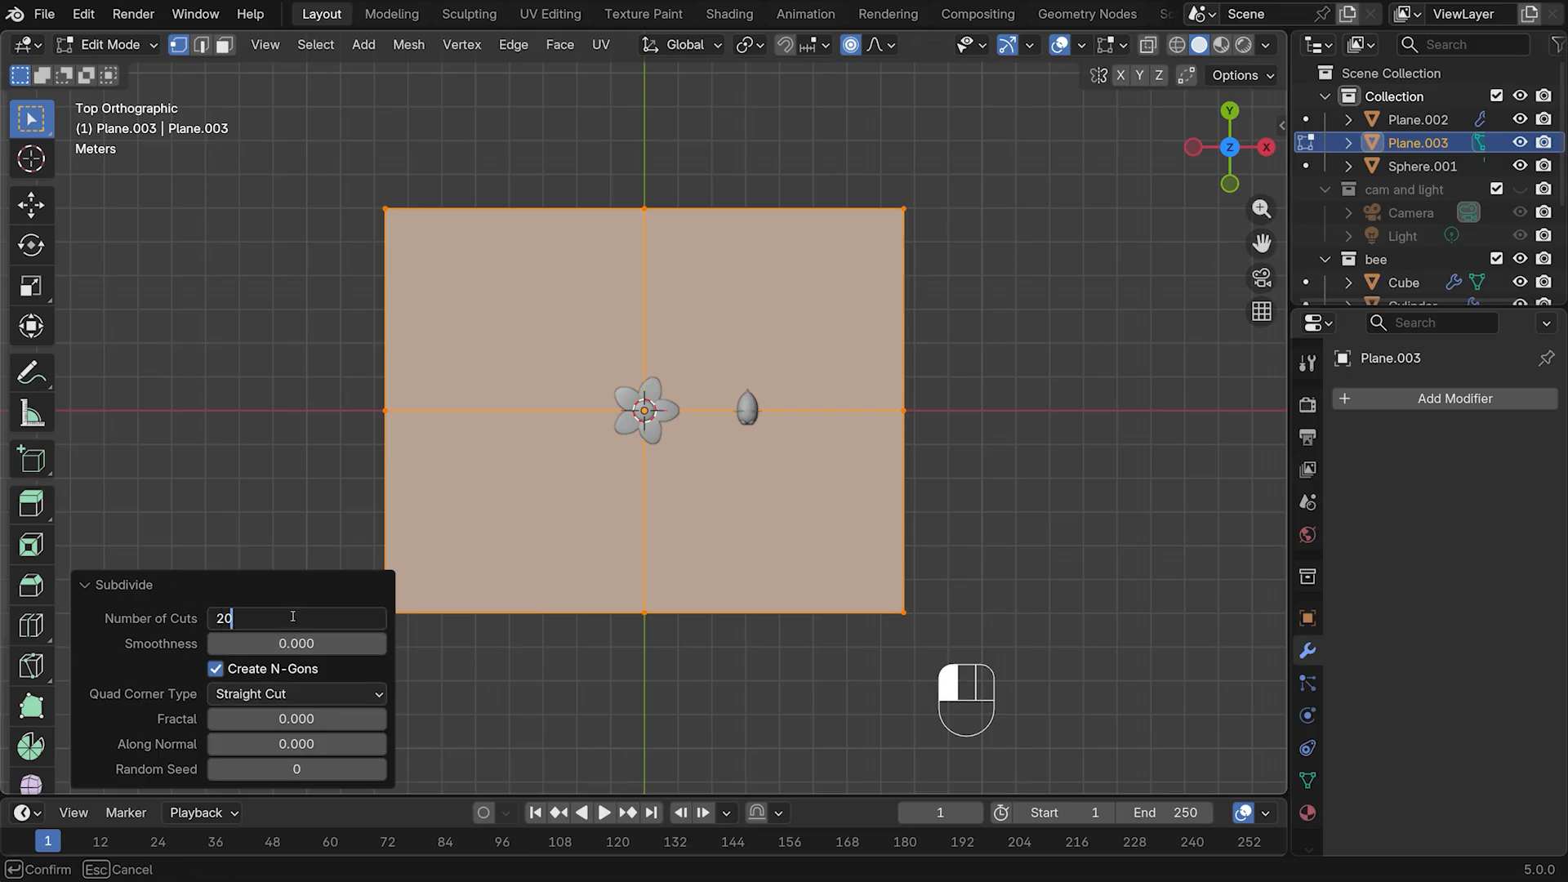
{"action": "key", "text": "Return"}
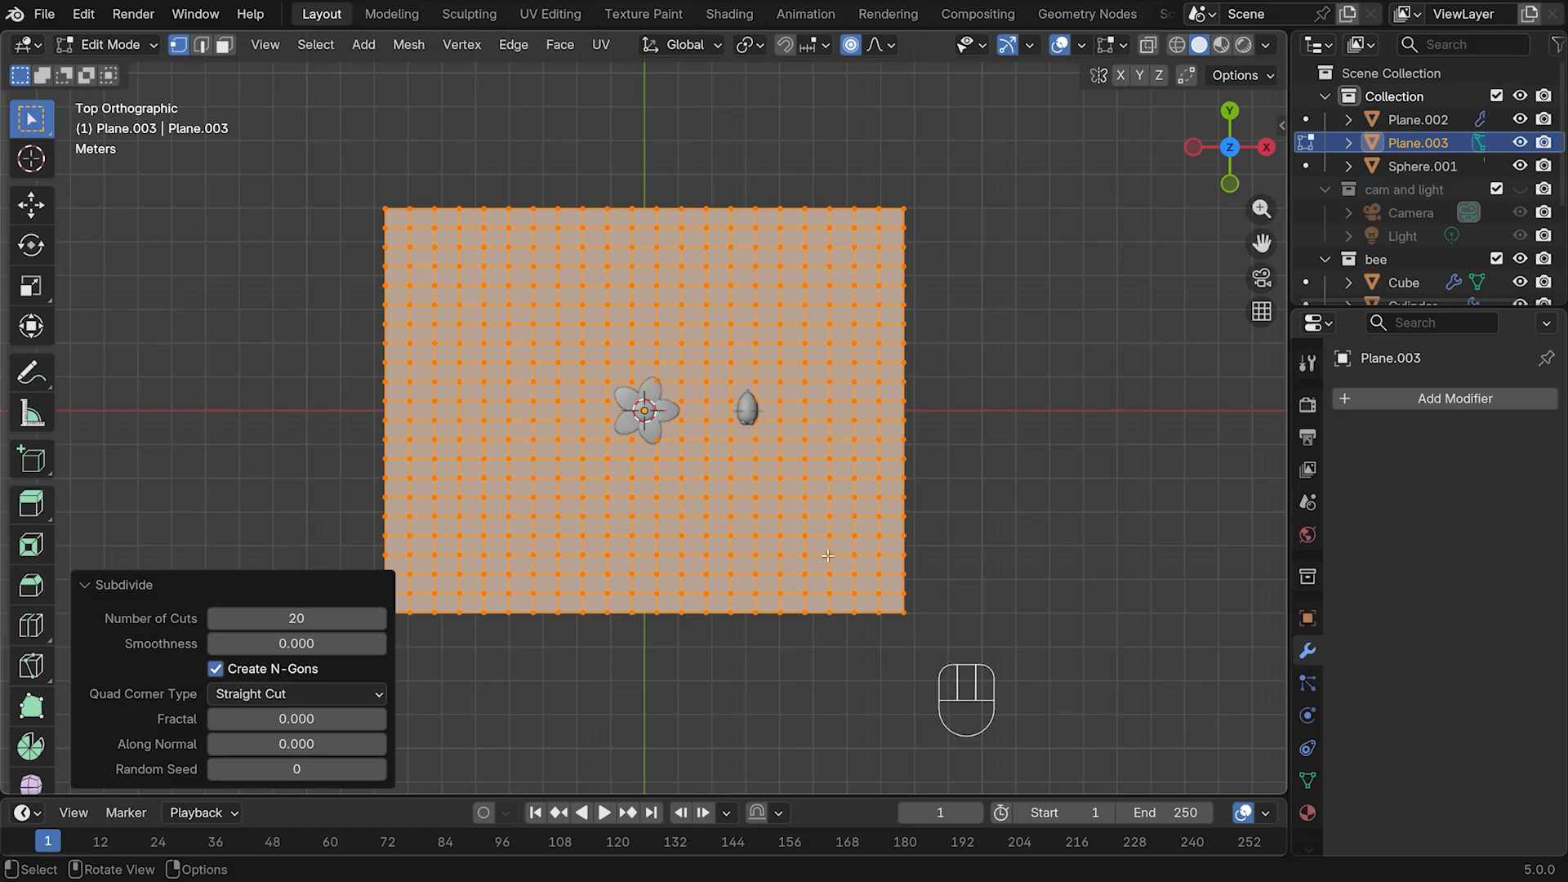
Randomly select ground vertices at a 0.5 ratio and raise them about 0.2 m along Z to make uneven terrain
{"action": "left_click", "coordinate": [994, 355]}
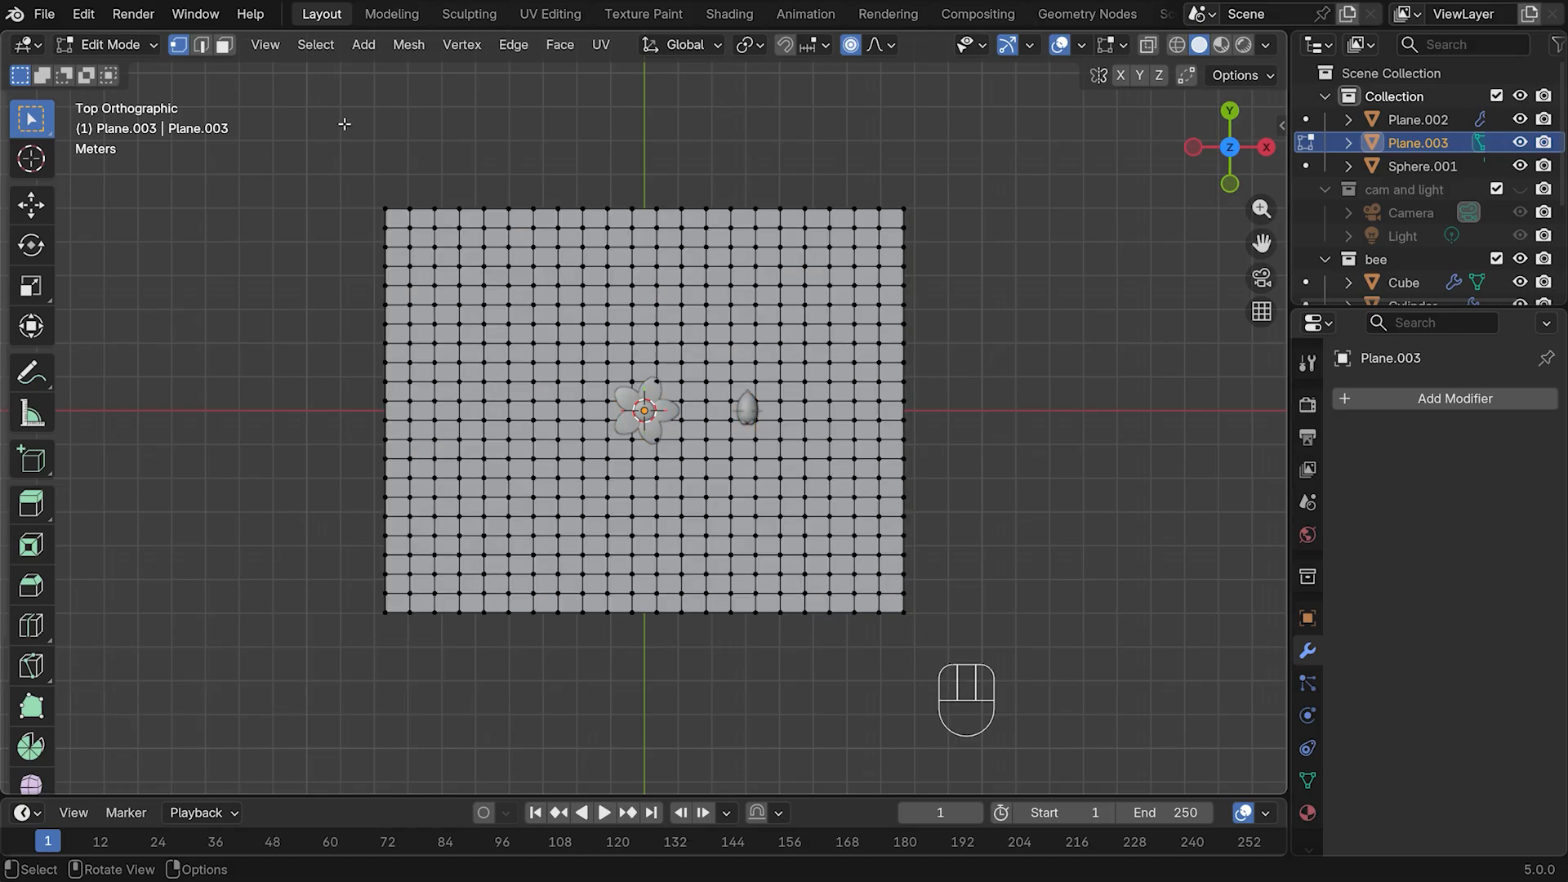
{"action": "left_click", "coordinate": [315, 44]}
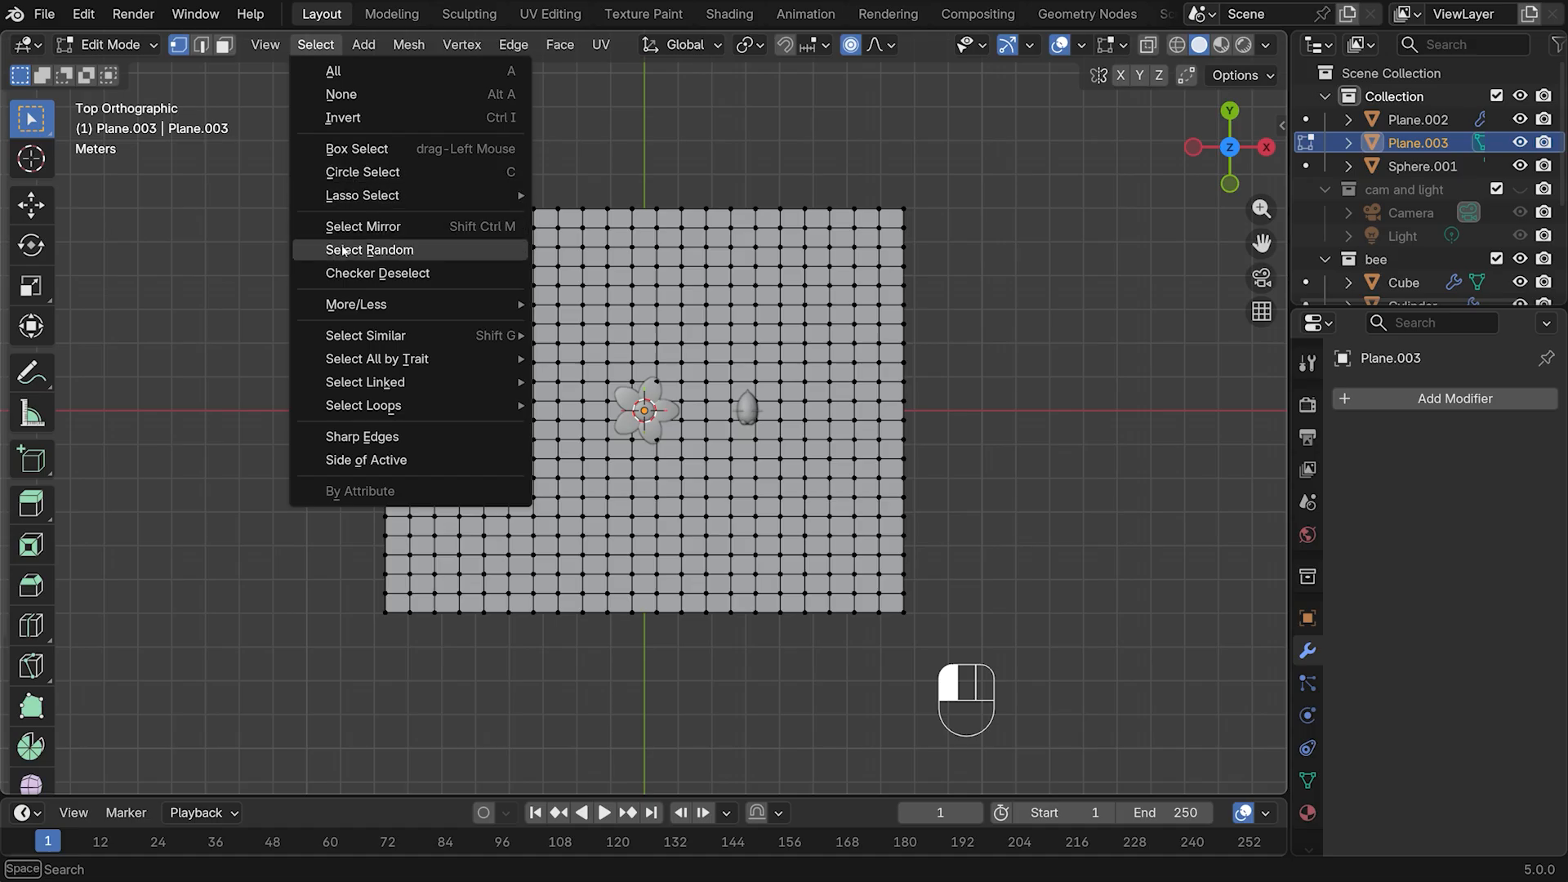
{"action": "left_click", "coordinate": [343, 249]}
{"action": "middle_click_drag", "start_coordinate": [1037, 433], "coordinate": [1098, 249]}
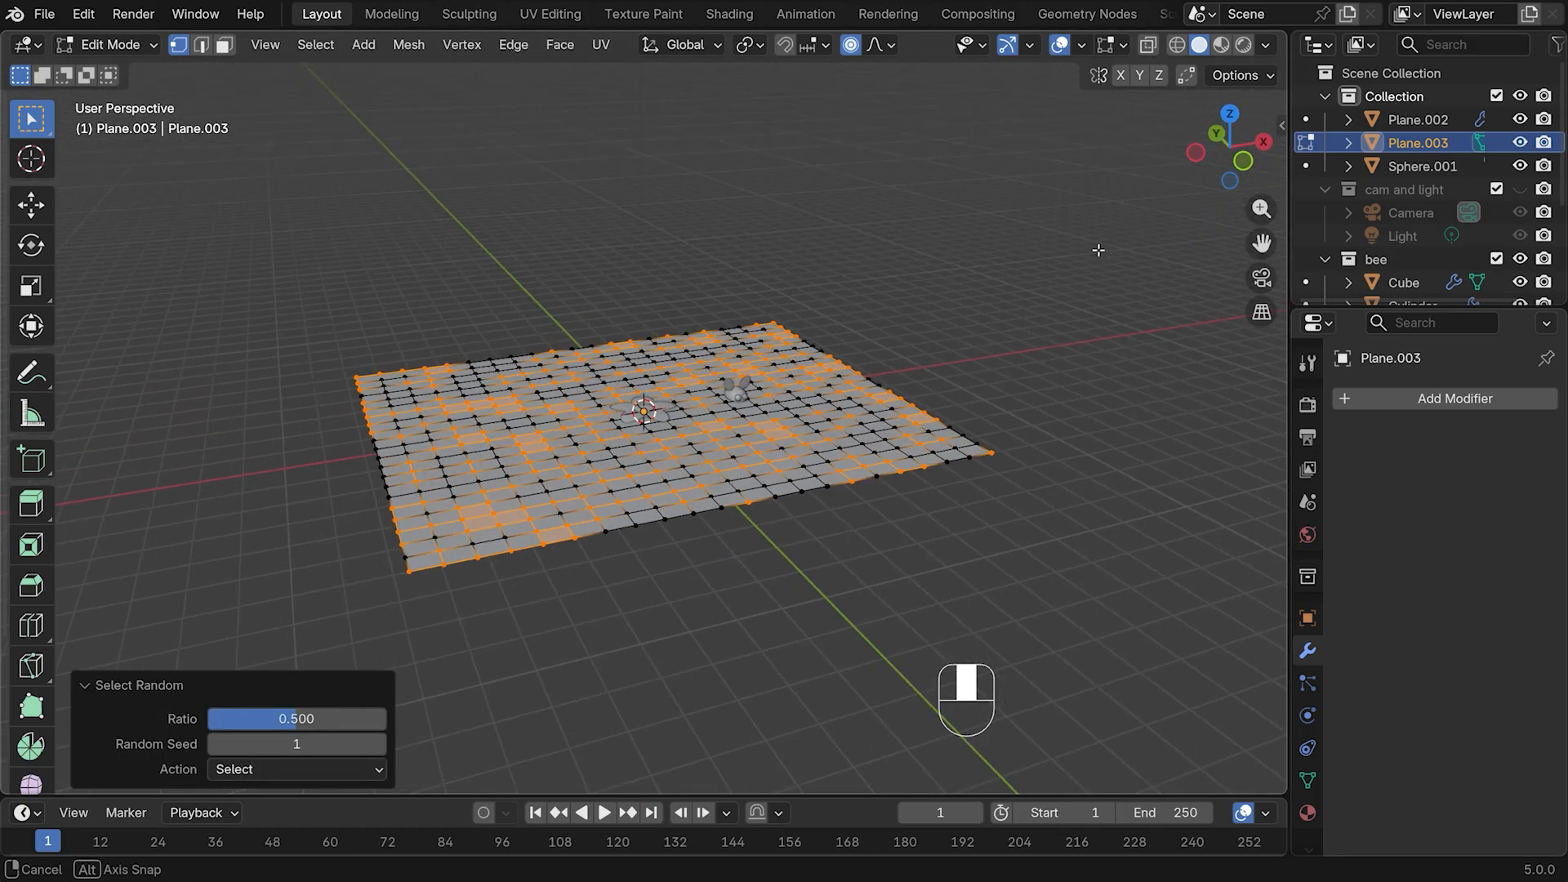
{"action": "scroll", "coordinate": [1095, 261], "scroll_direction": "up", "scroll_amount": 5}
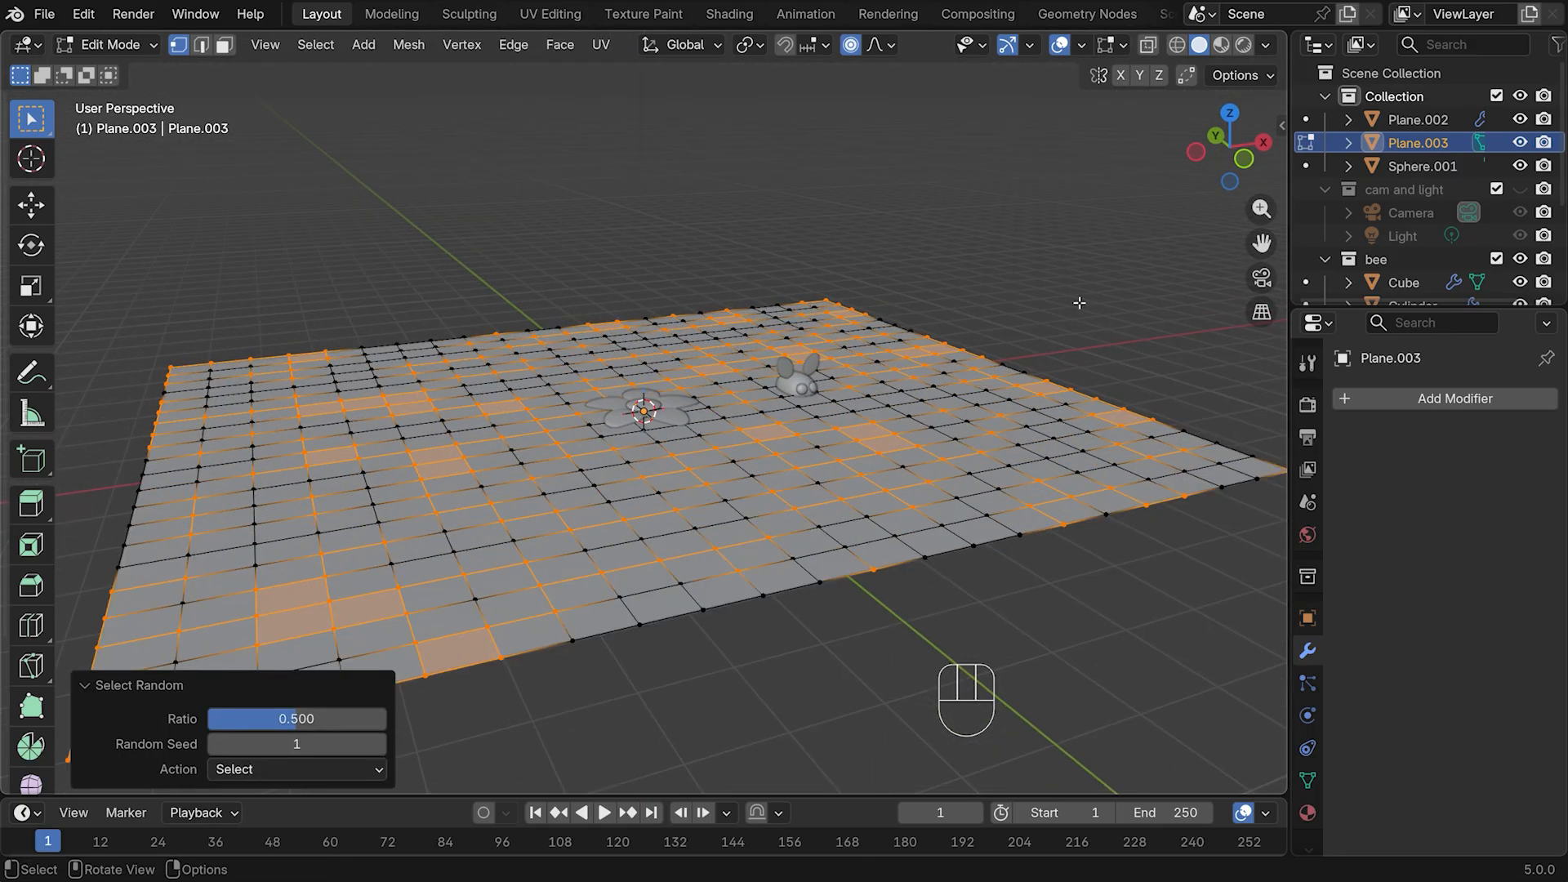
{"action": "key", "text": "g"}
{"action": "key", "text": "z"}
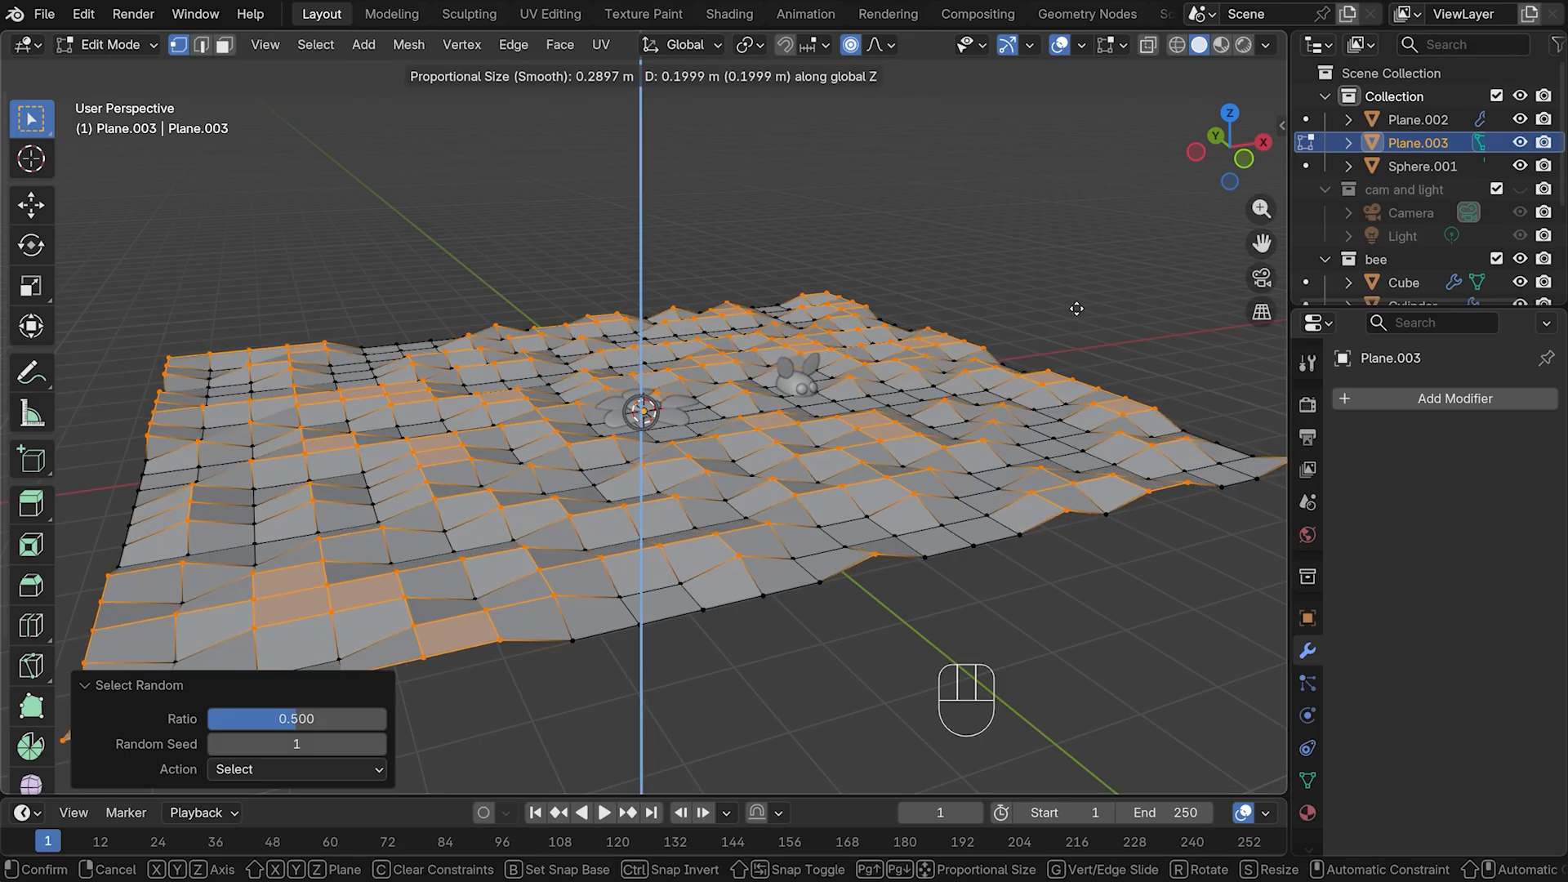
{"action": "left_click", "coordinate": [1076, 309]}
{"action": "key", "text": "Tab"}
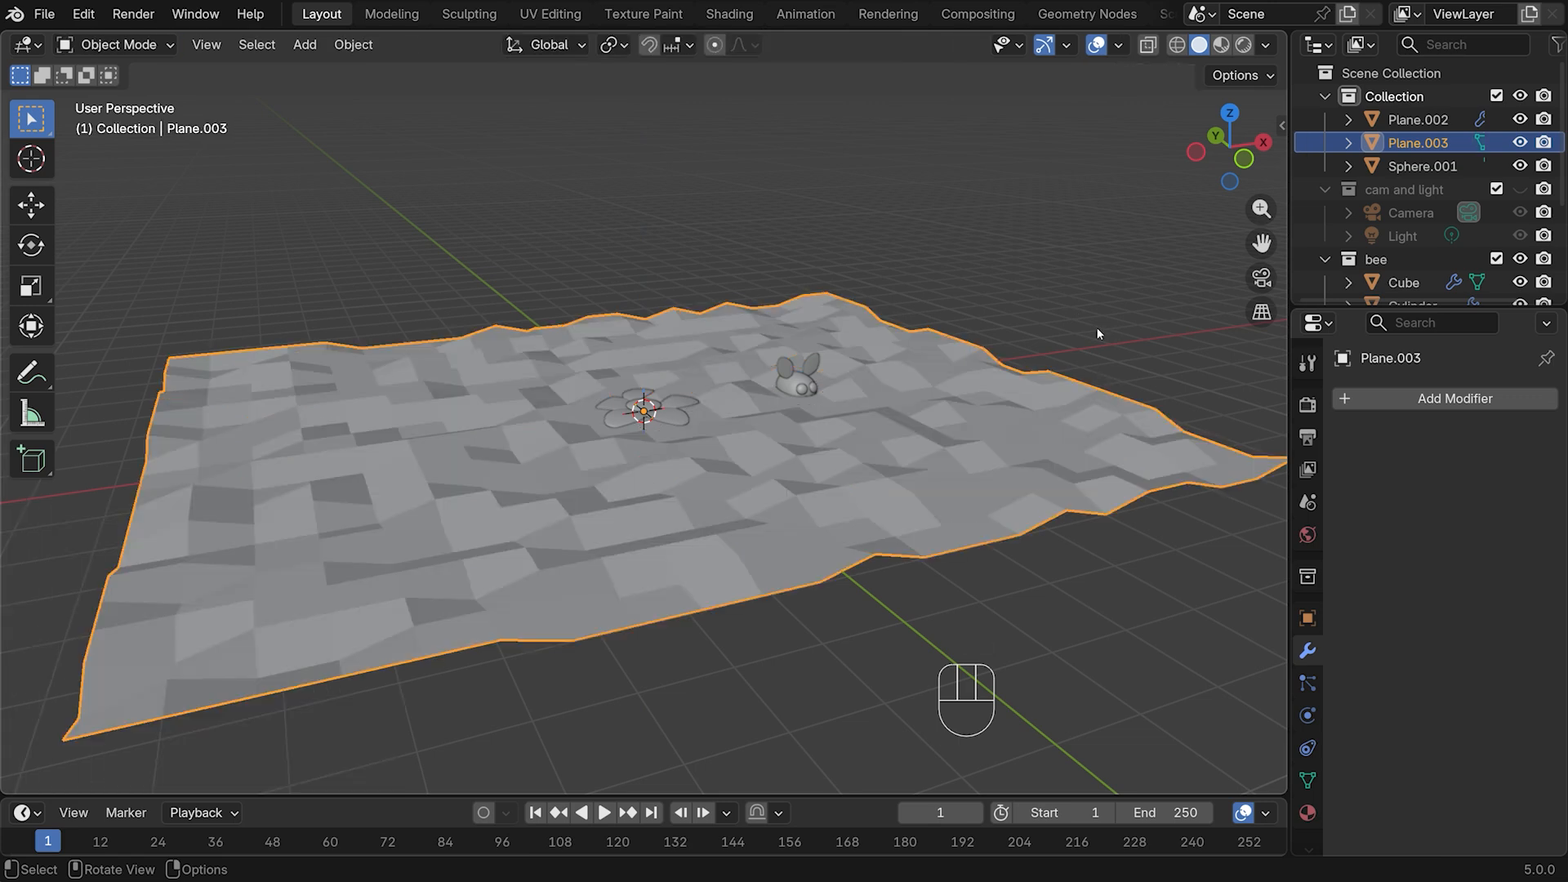
Add a level 3 subdivision surface to the ground and shade it smooth
{"action": "key", "text": "ctrl+3"}
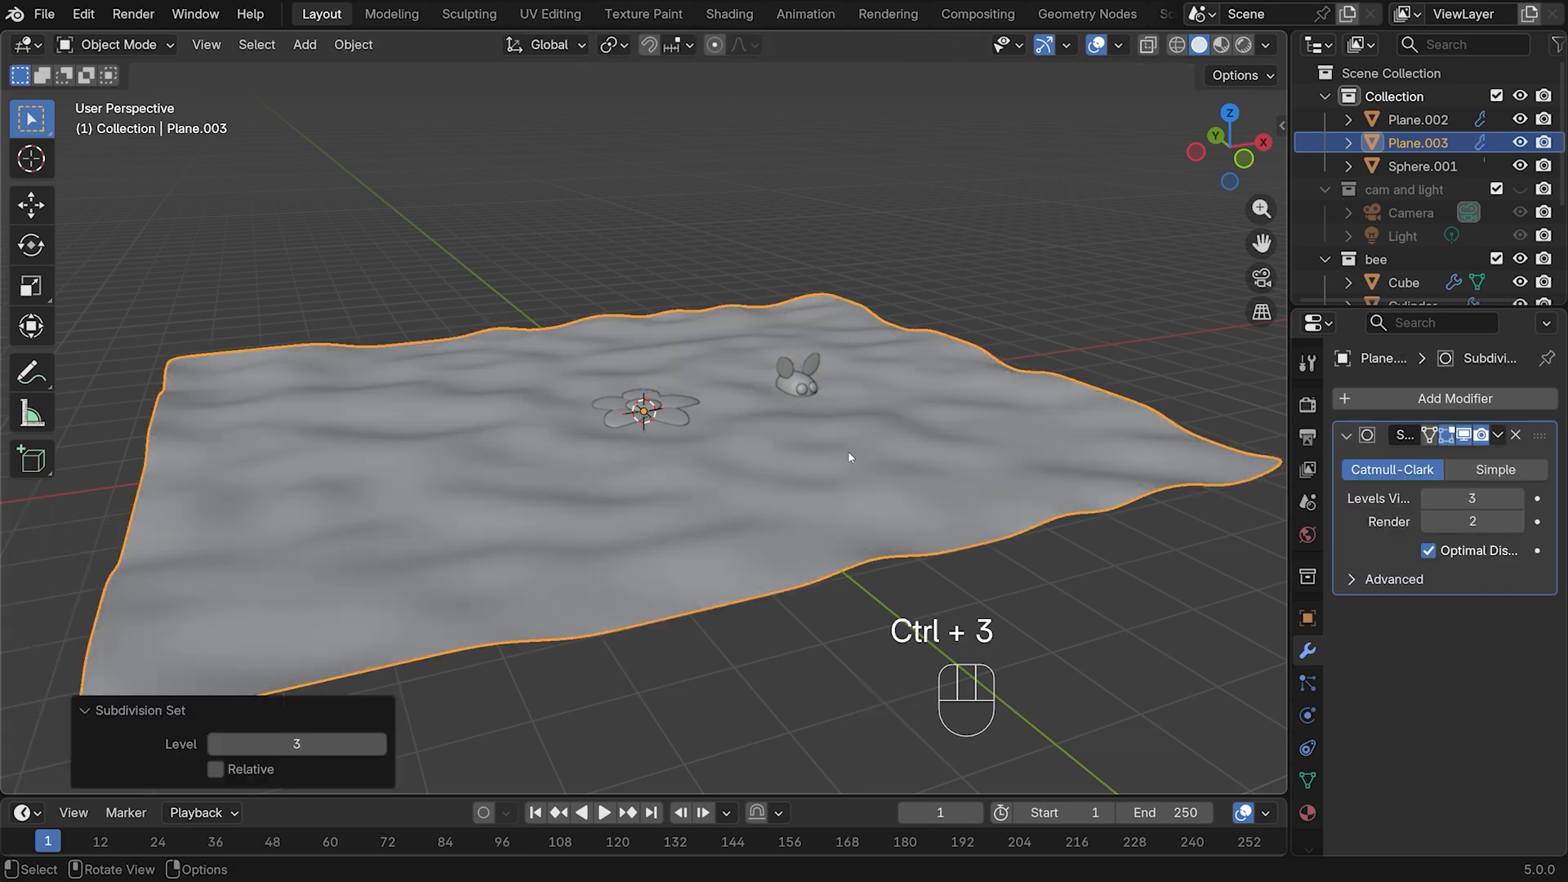
{"action": "right_click", "coordinate": [807, 445]}
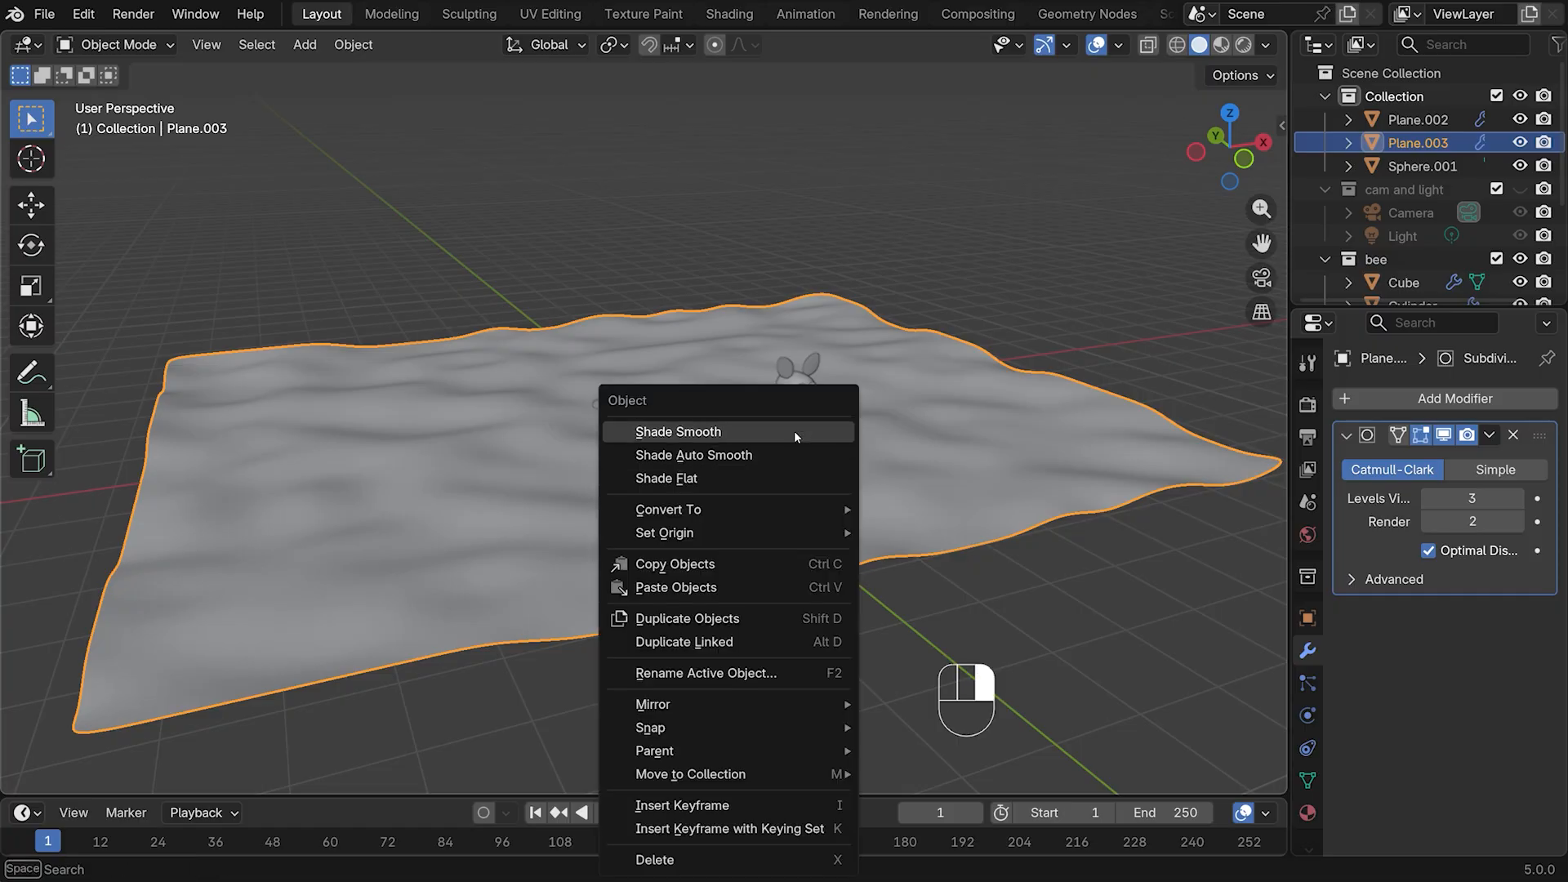
{"action": "left_click", "coordinate": [794, 431]}
Select the flower and bee without the ground and lift them together above the terrain in front view
{"action": "middle_click_drag", "start_coordinate": [986, 423], "coordinate": [914, 433]}
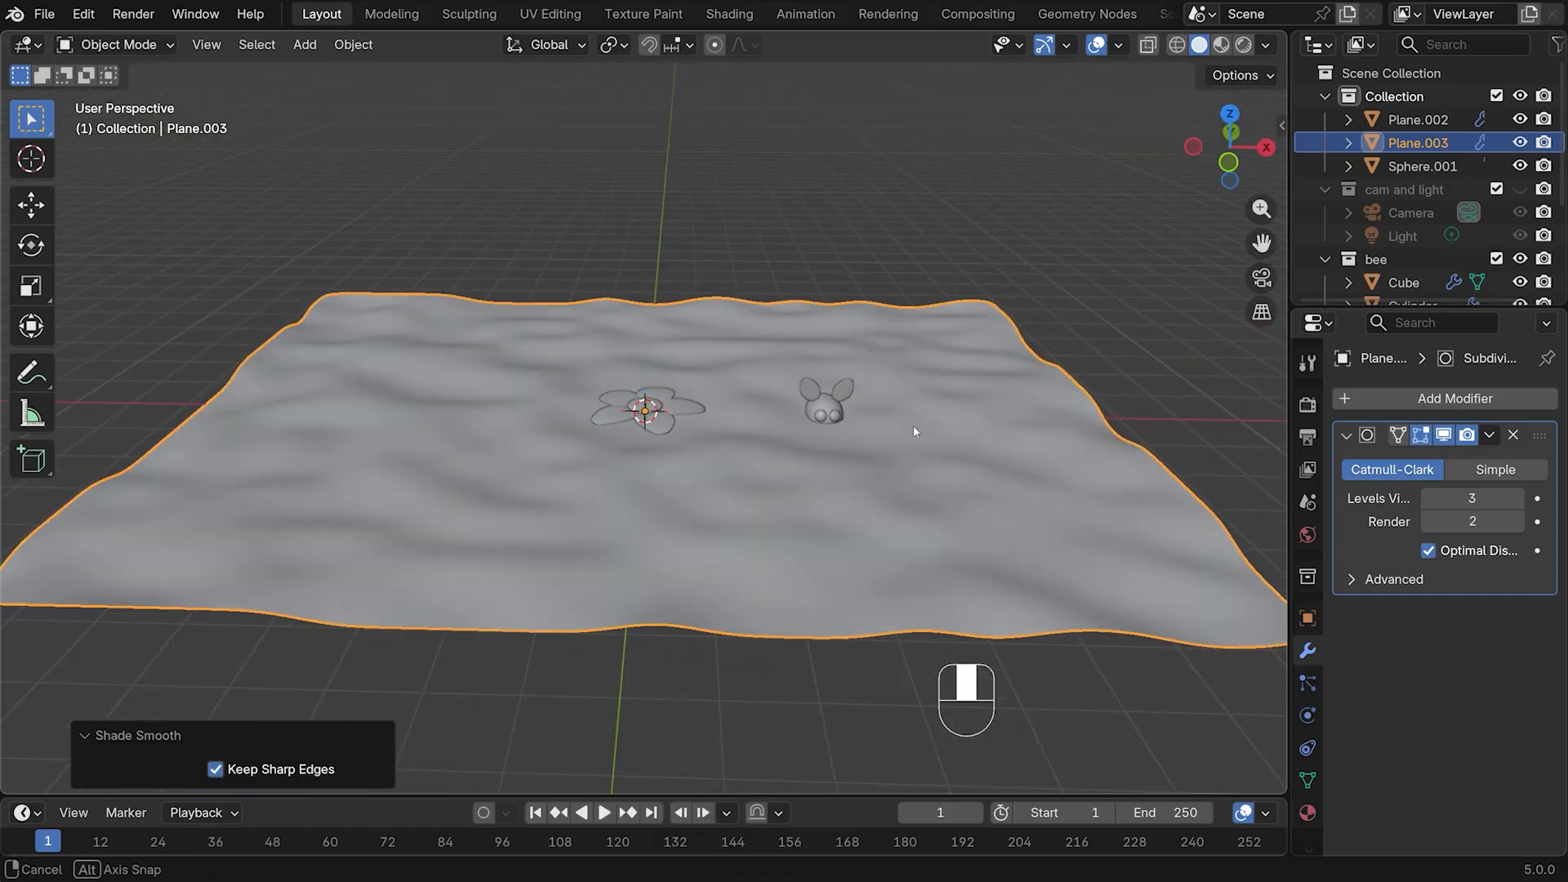
{"action": "left_click_drag", "start_coordinate": [558, 350], "coordinate": [967, 471]}
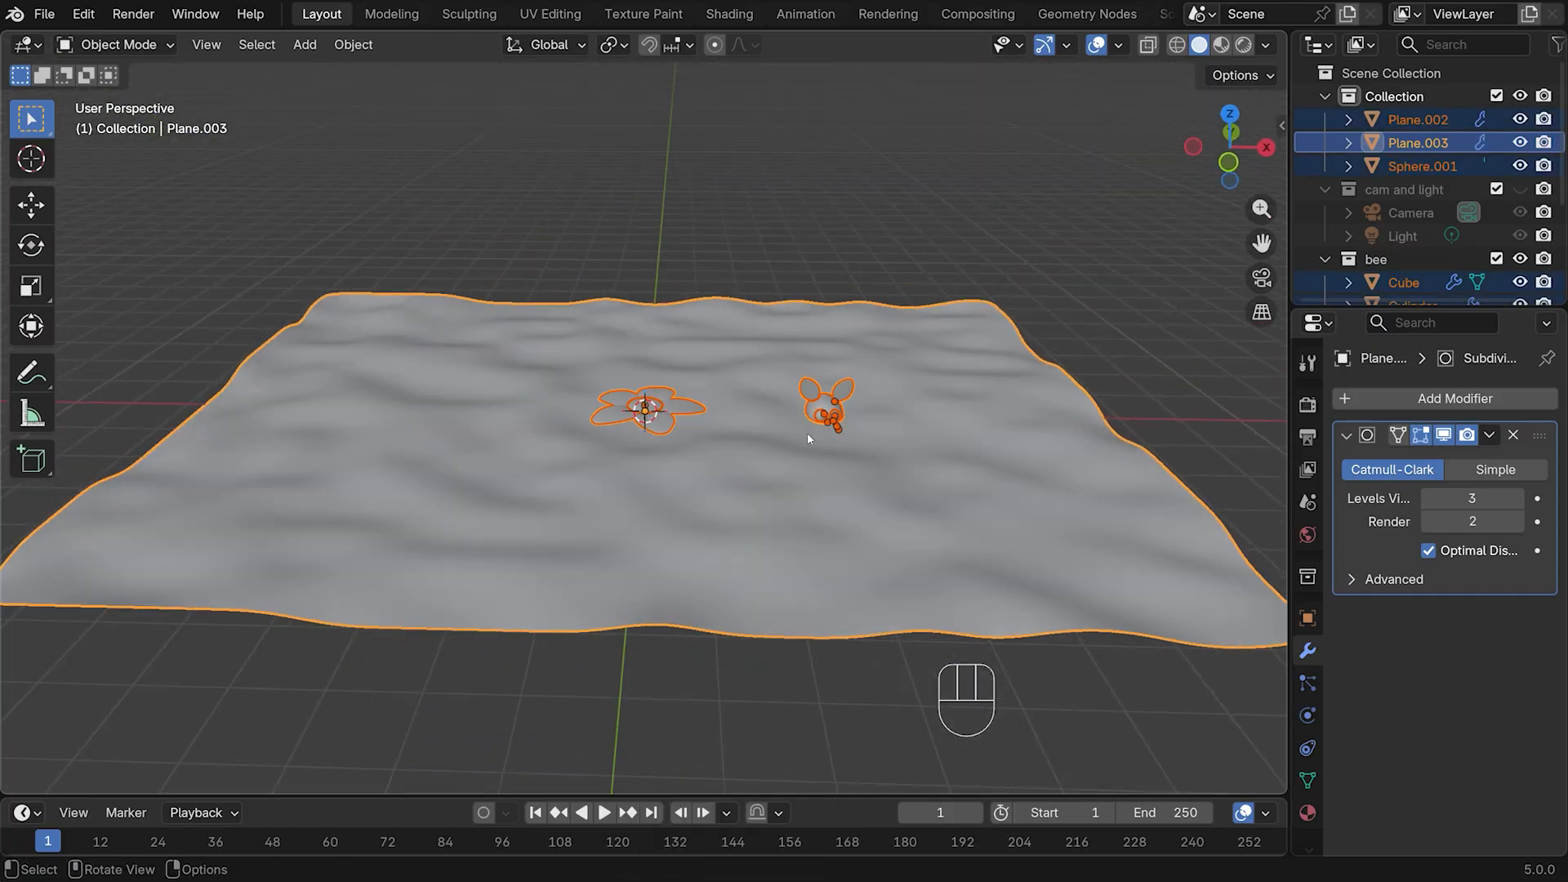
{"action": "left_click", "coordinate": [984, 410], "text": "shift"}
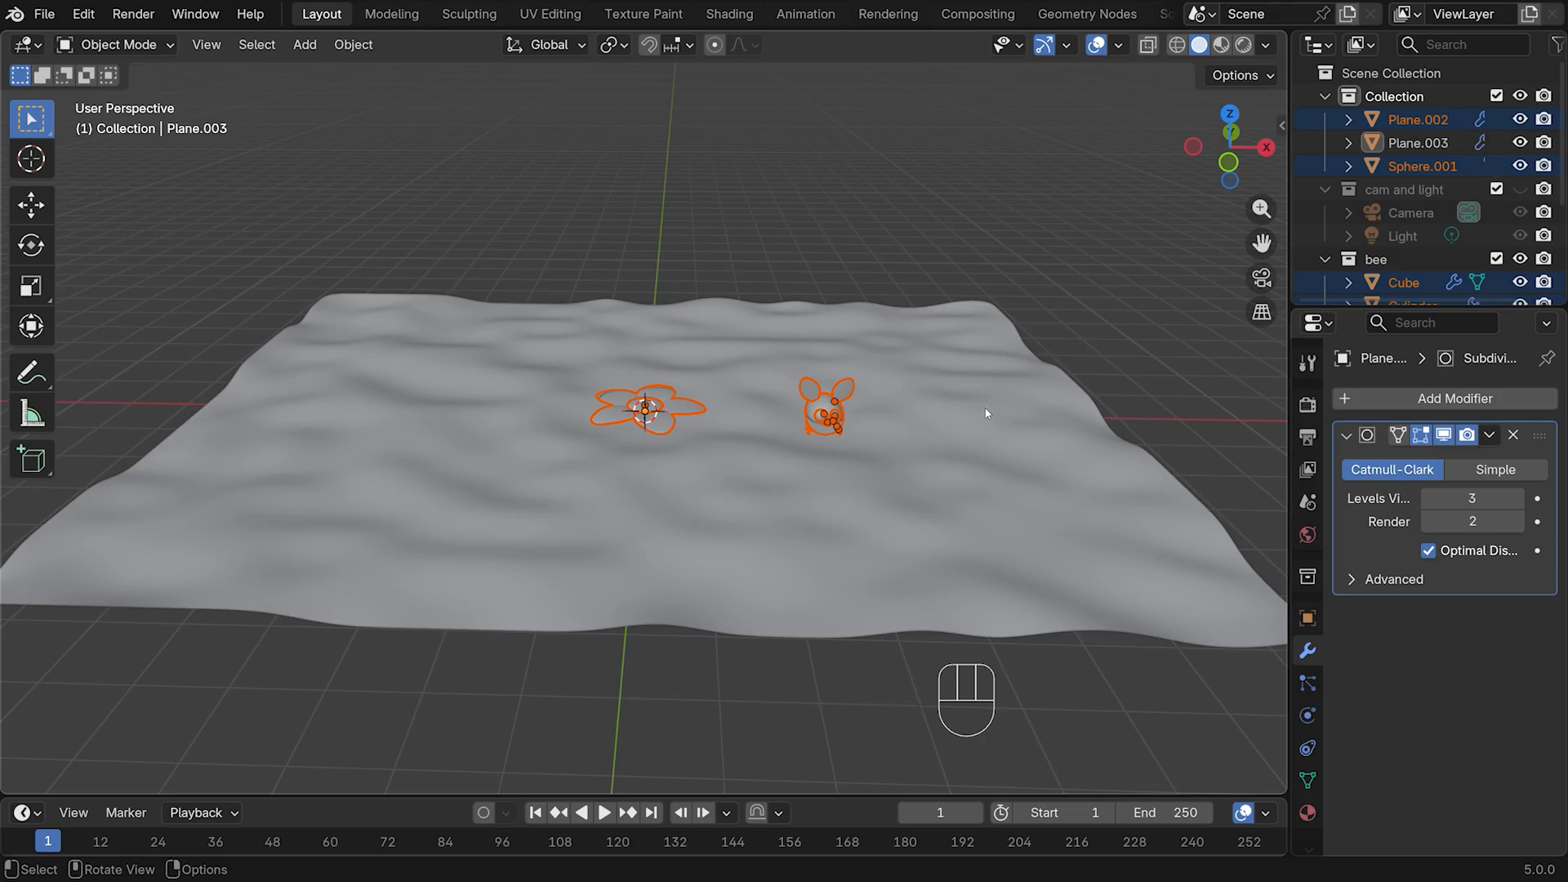
{"action": "key", "text": "KP_1"}
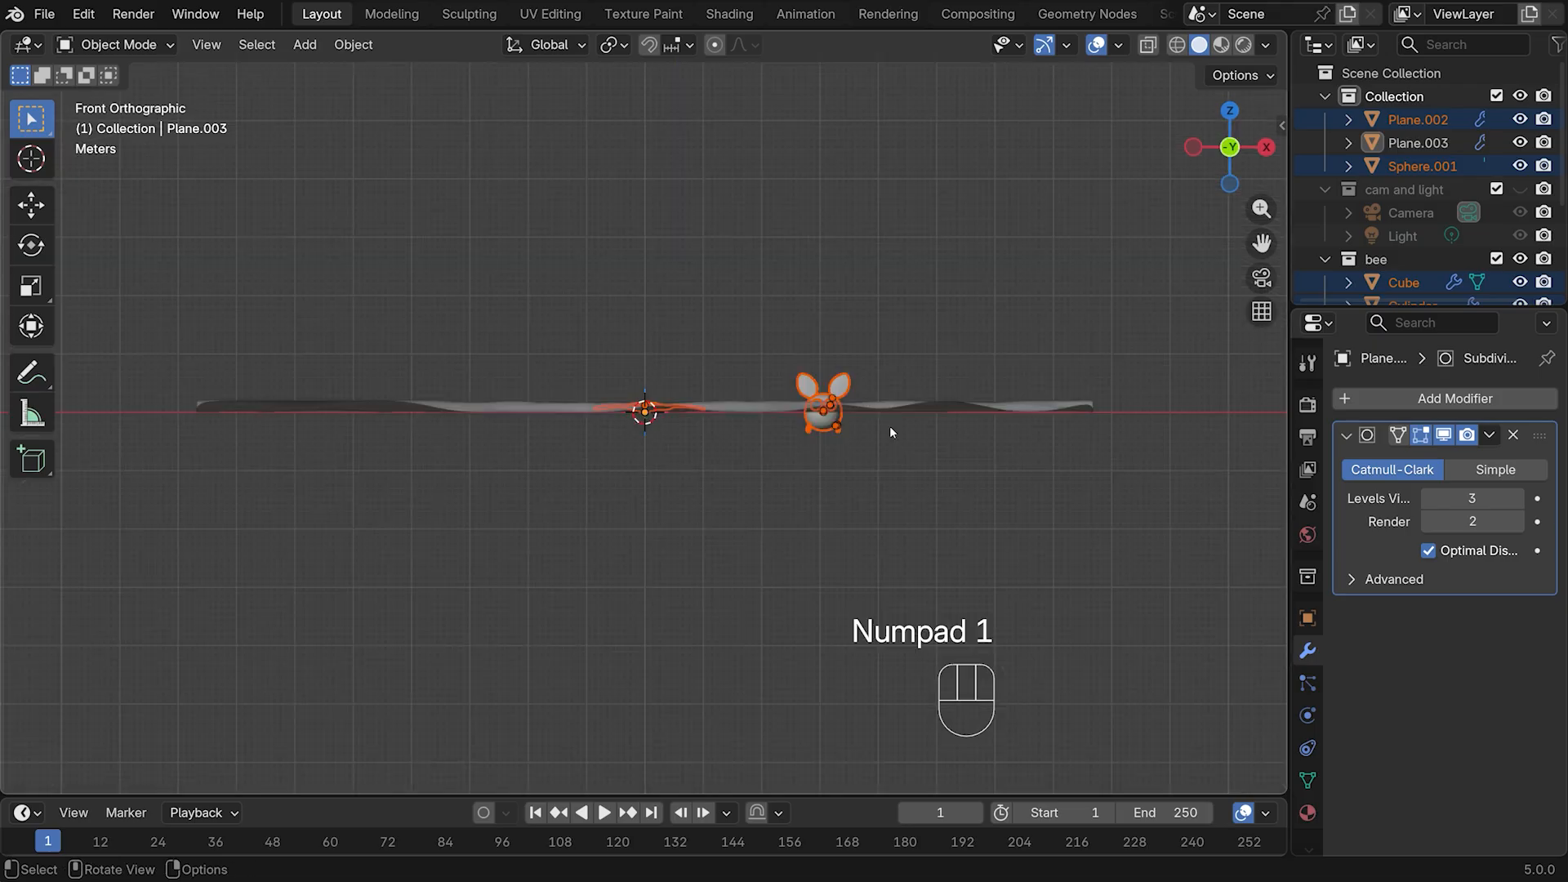
{"action": "key", "text": "g"}
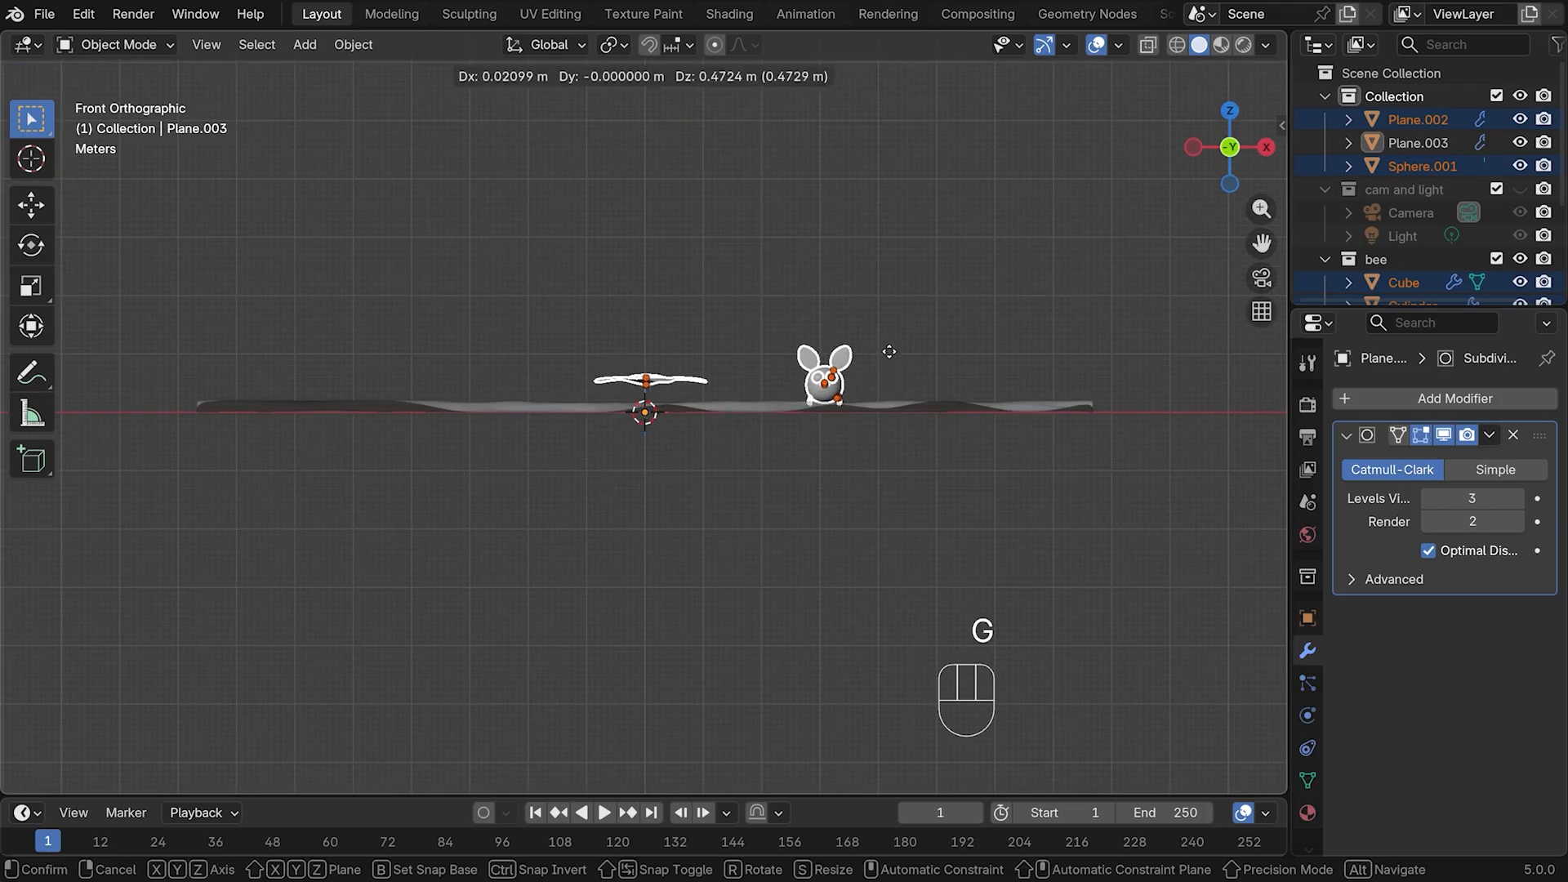
{"action": "left_click", "coordinate": [878, 296]}
Lower the flower and its centre about 1.29 m along Z so it rests on the ground, then deselect everything
{"action": "left_click_drag", "start_coordinate": [574, 282], "coordinate": [699, 368]}
{"action": "key", "text": "g"}
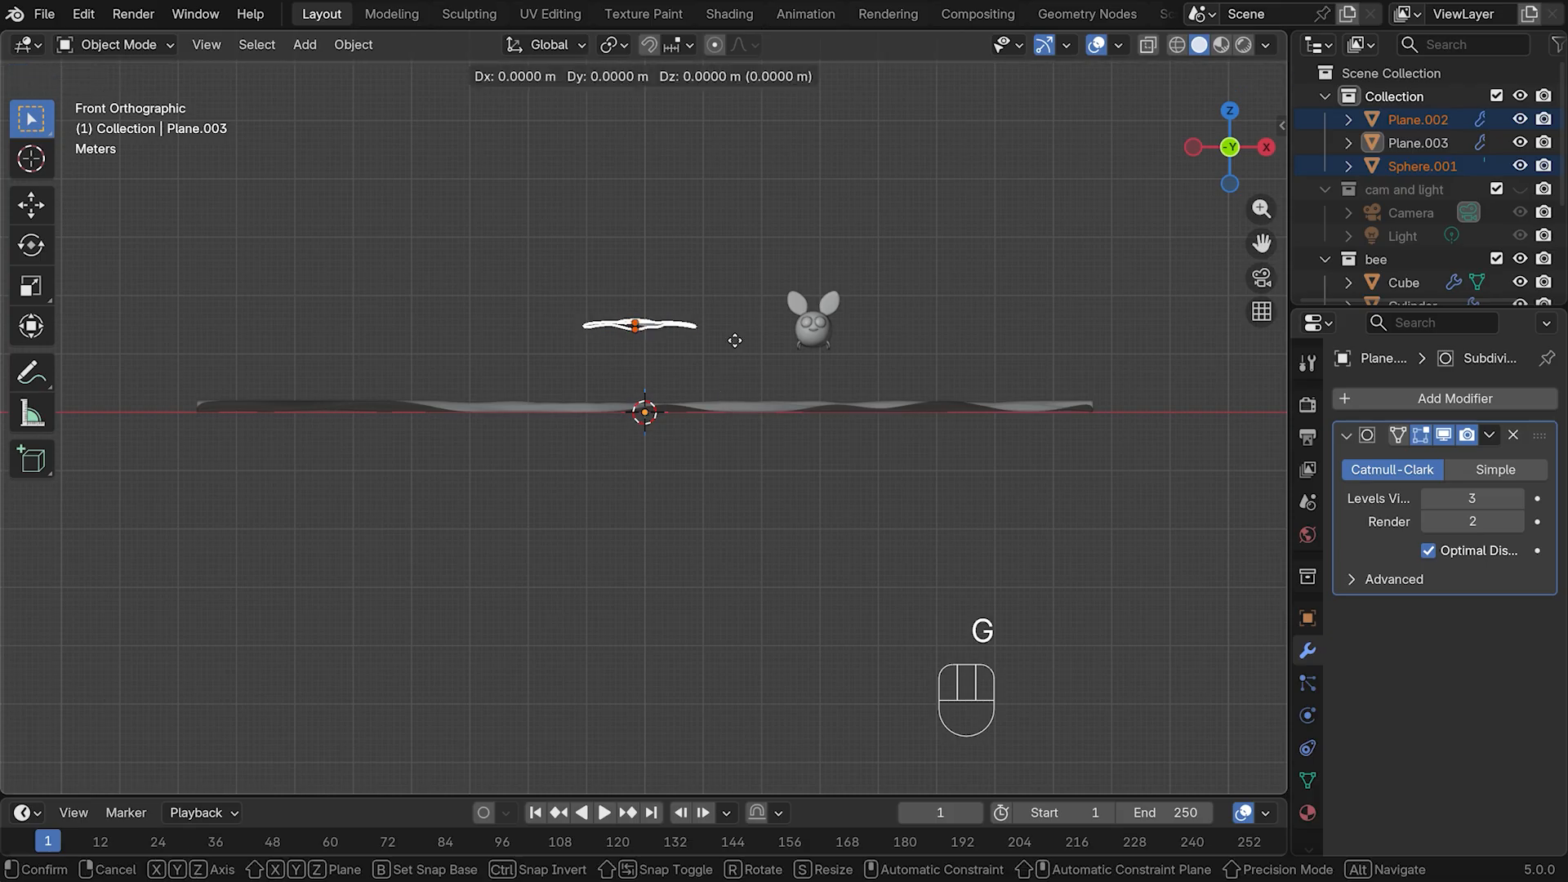
{"action": "key", "text": "z"}
{"action": "left_click", "coordinate": [742, 420]}
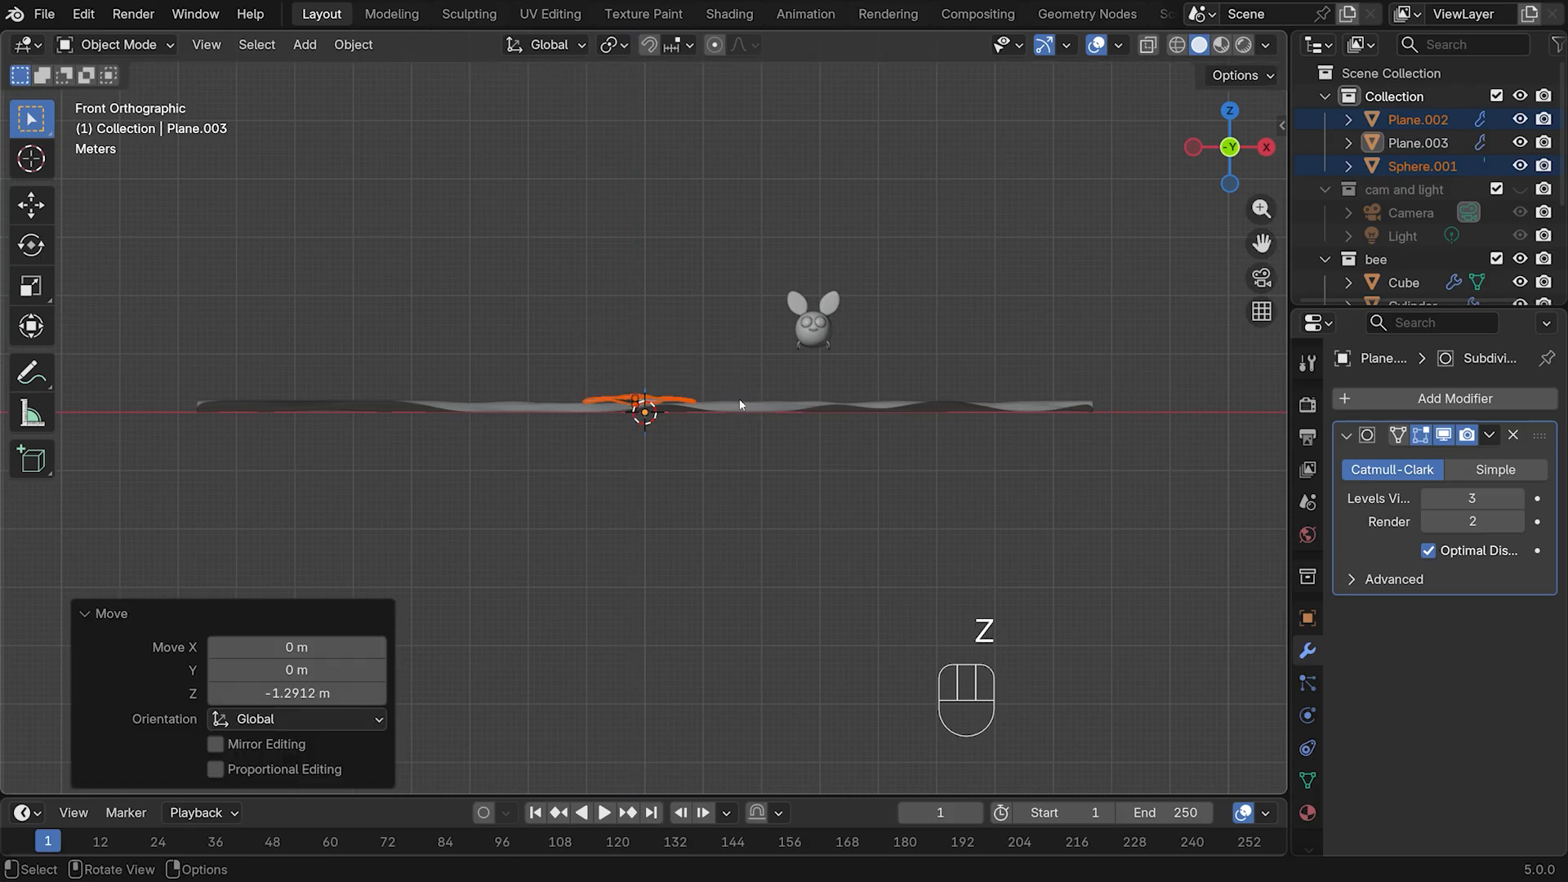
{"action": "middle_click_drag", "start_coordinate": [741, 420], "coordinate": [758, 465]}
{"action": "left_click", "coordinate": [1154, 300]}
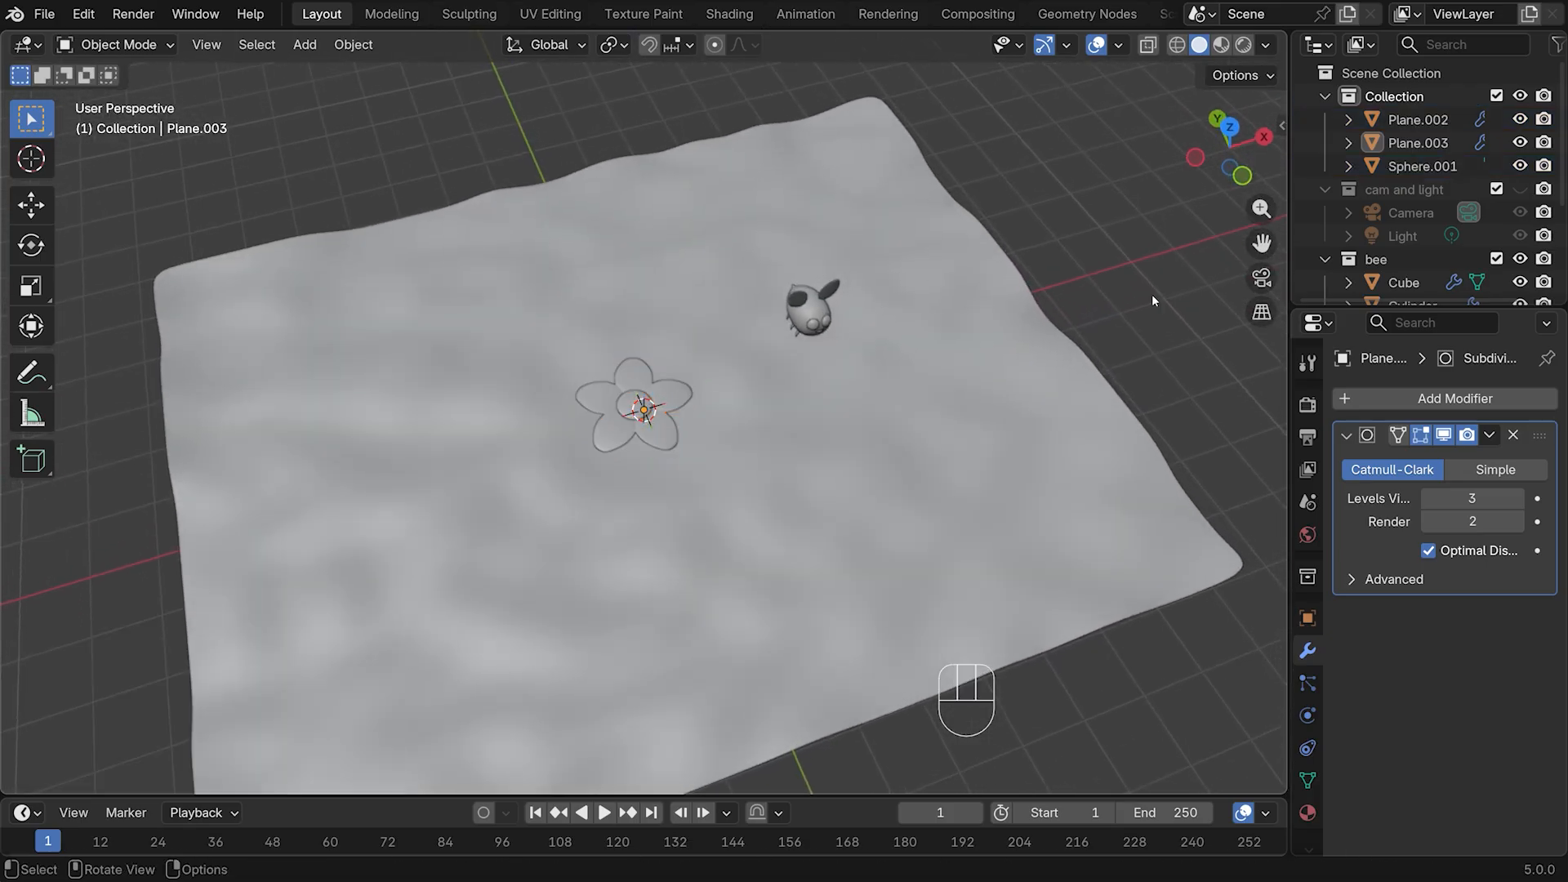
Lock the camera to the view and frame a closer, lower front shot of the flower and bee over the terrain
{"action": "left_click", "coordinate": [1262, 280]}
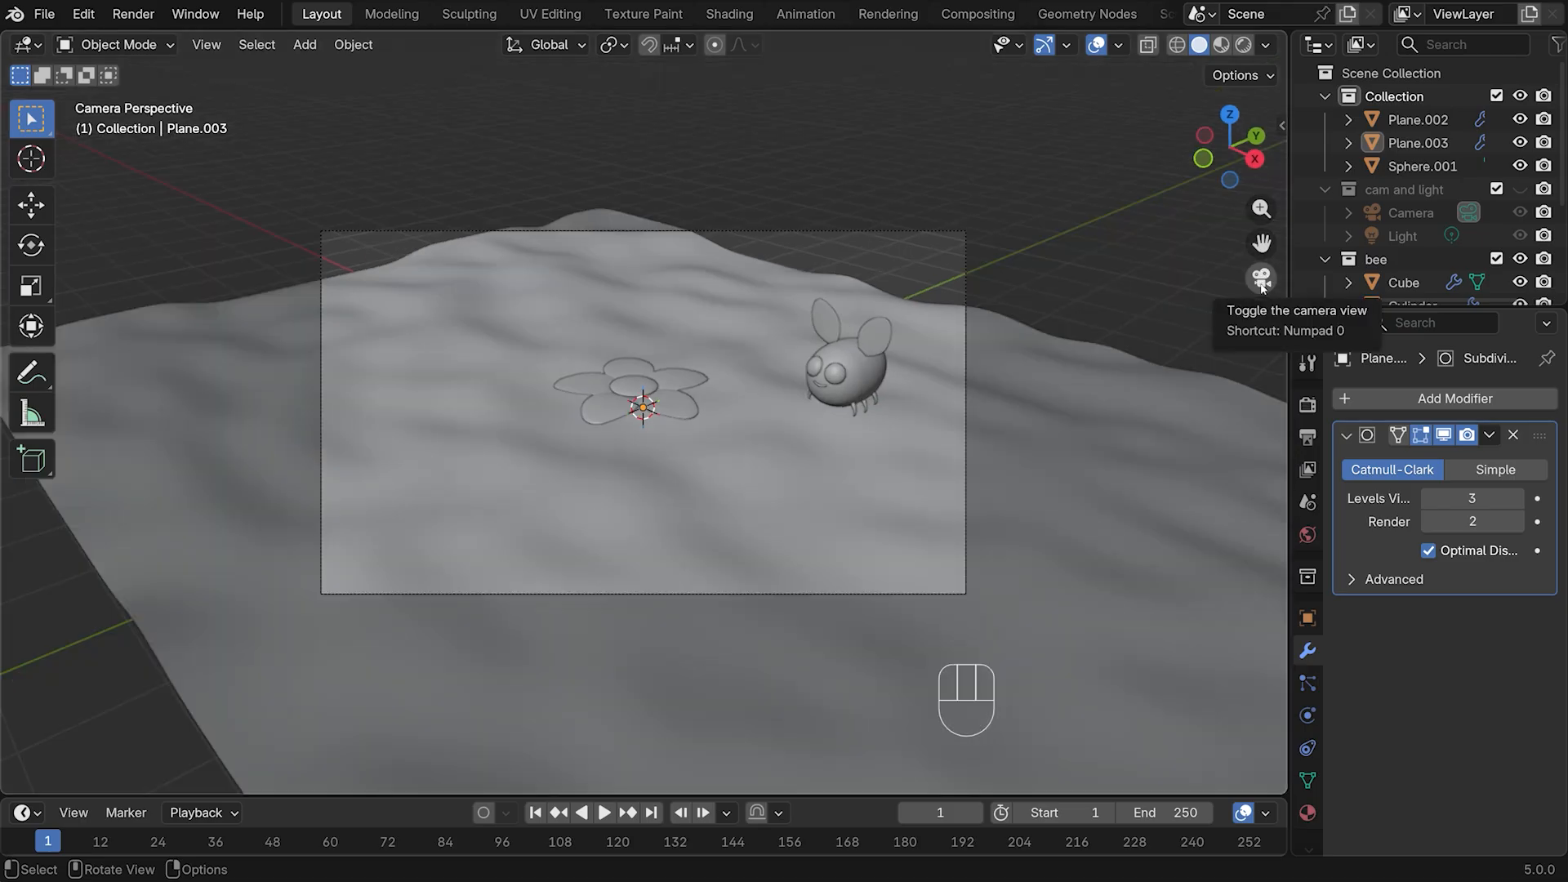
{"action": "left_click", "coordinate": [1262, 313]}
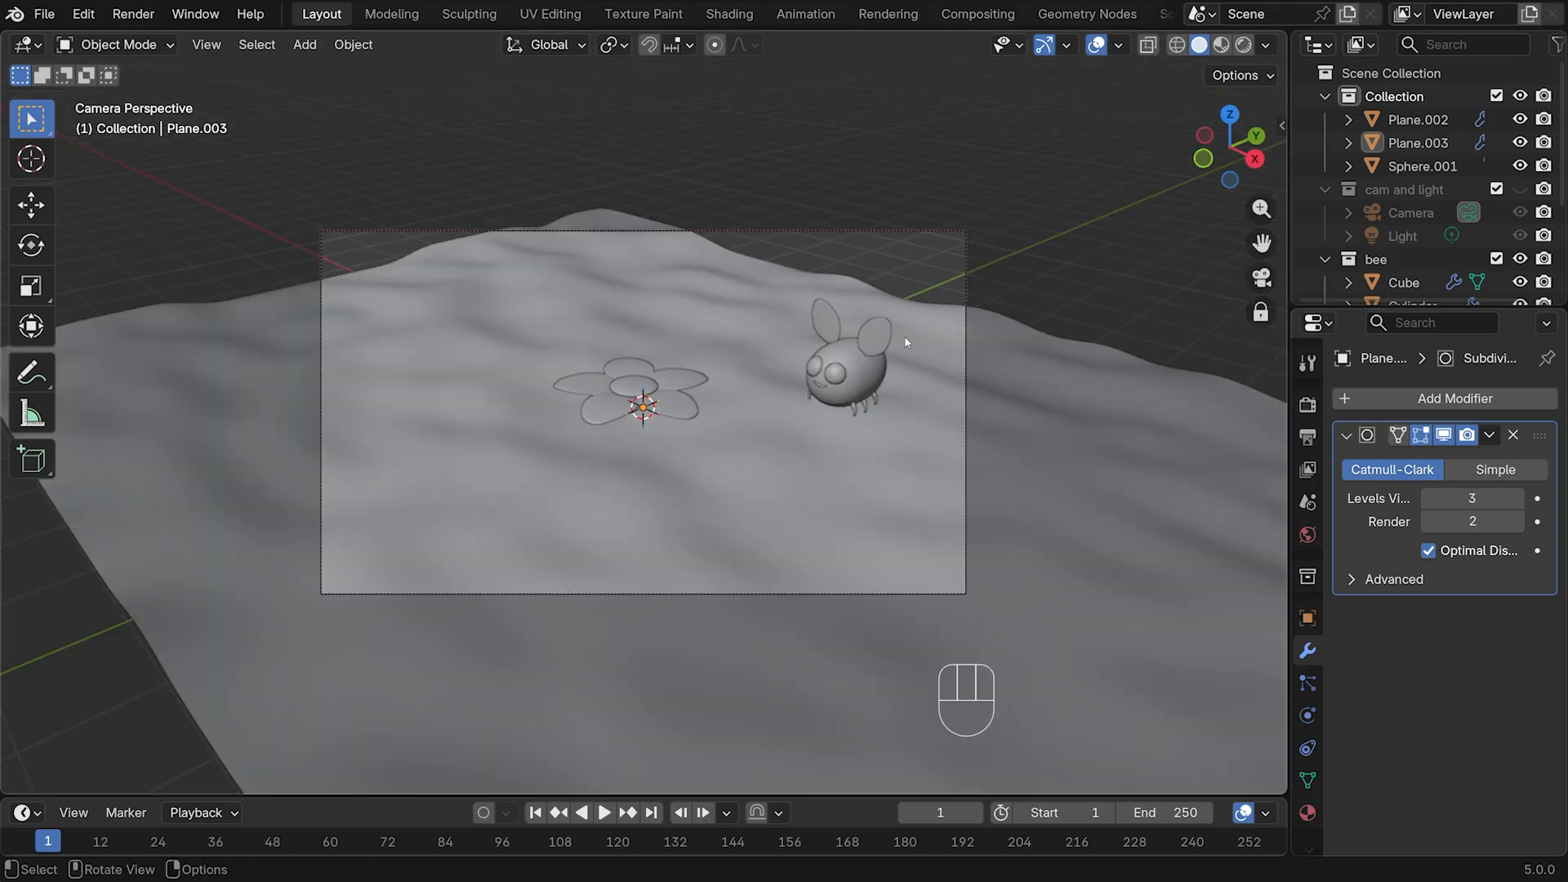
{"action": "middle_click_drag", "start_coordinate": [904, 339], "coordinate": [1091, 322]}
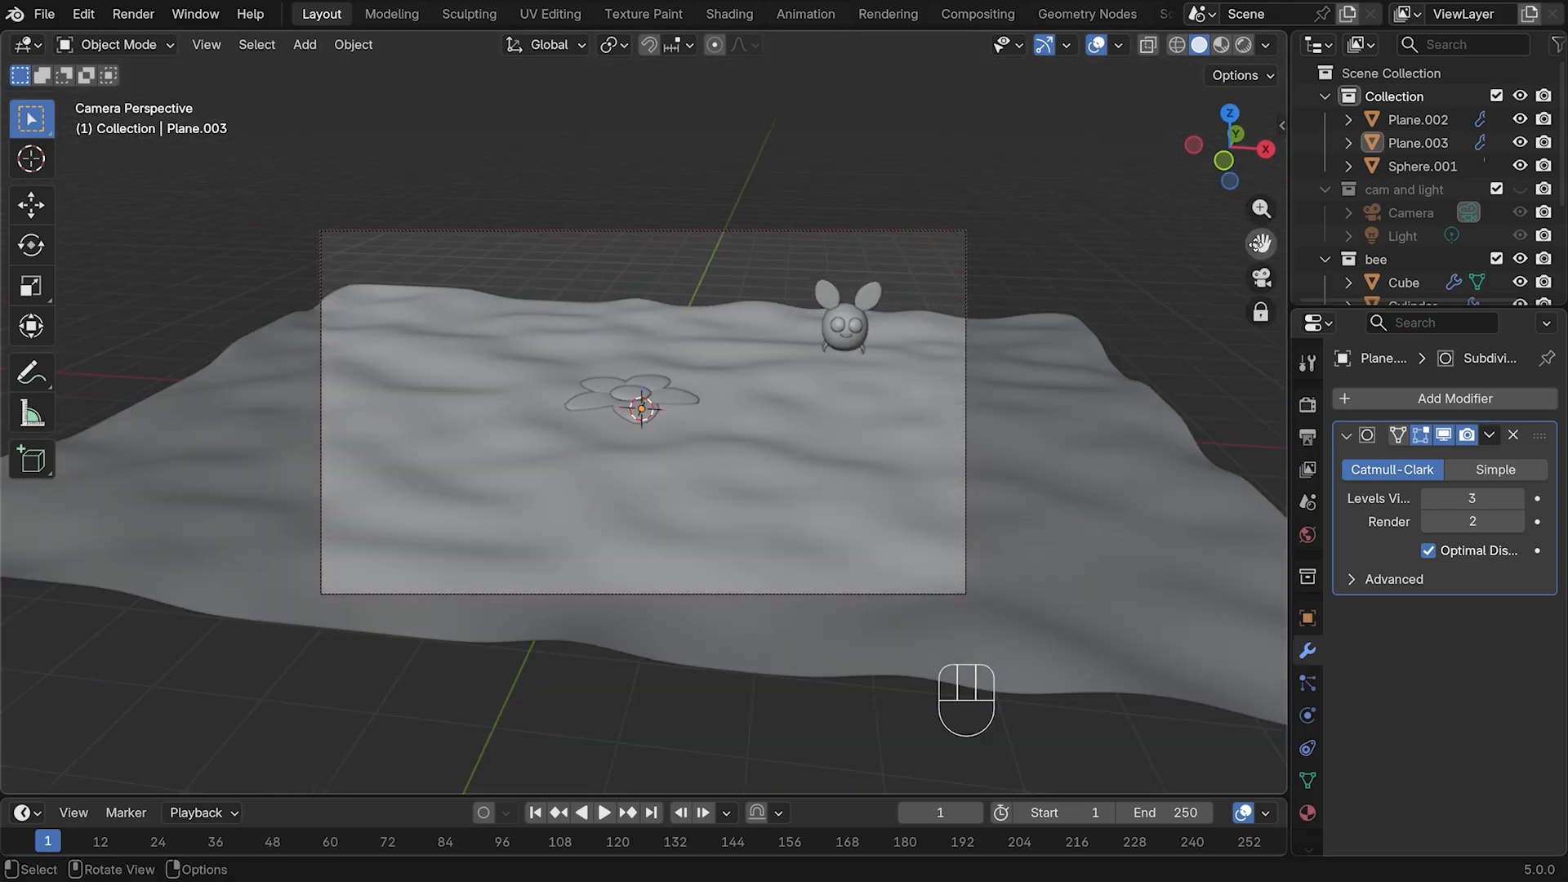
{"action": "left_click_drag", "start_coordinate": [1256, 245], "coordinate": [947, 397]}
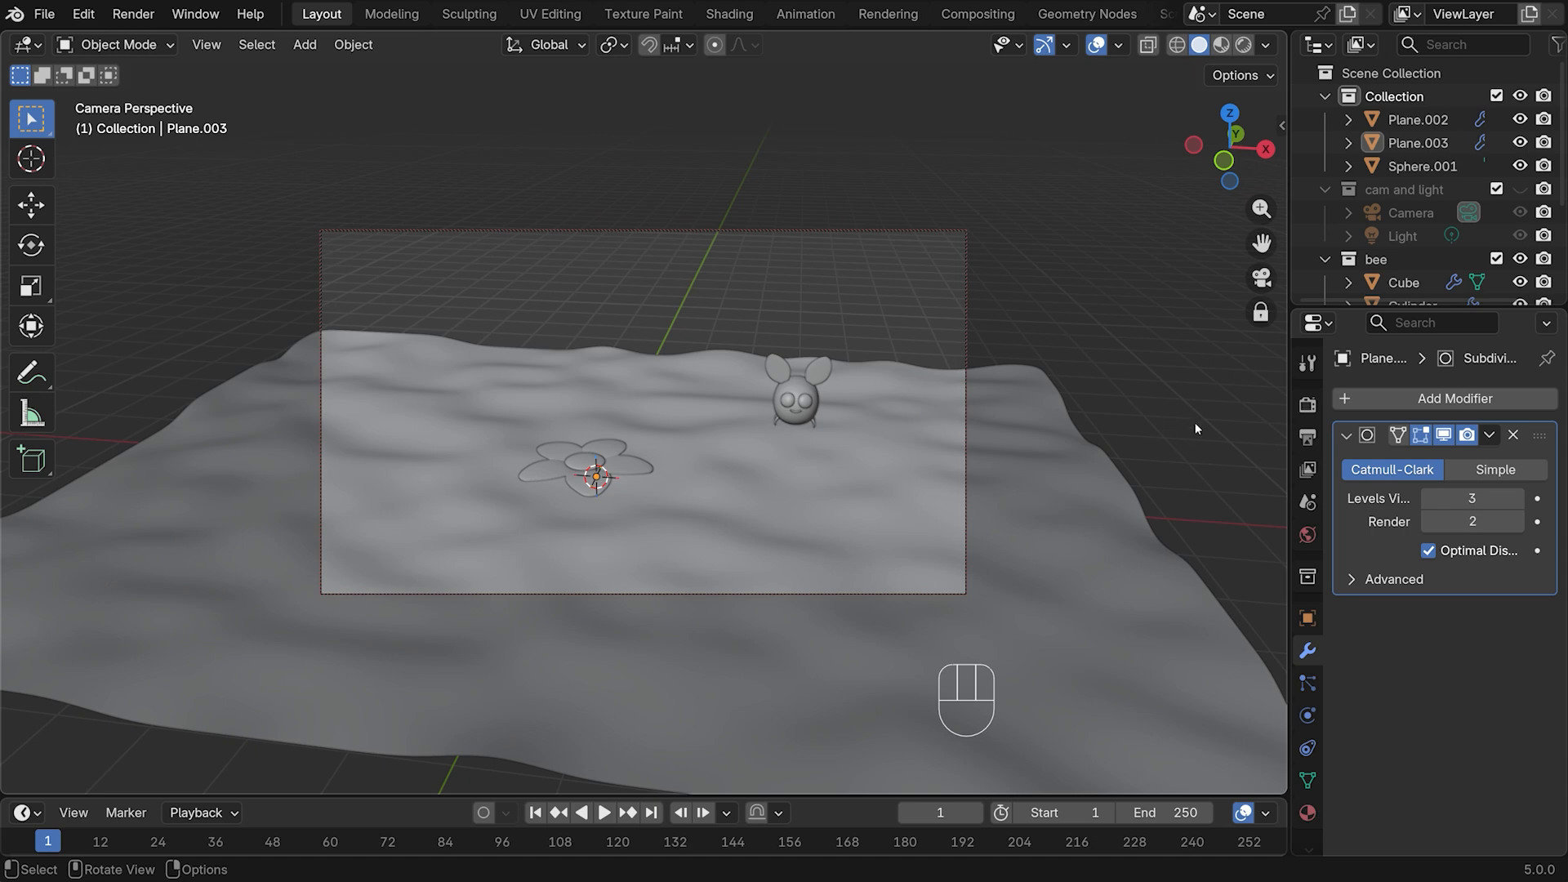
{"action": "middle_click_drag", "start_coordinate": [1195, 423], "coordinate": [1227, 410]}
{"action": "scroll", "coordinate": [1152, 400], "scroll_direction": "up", "scroll_amount": 2}
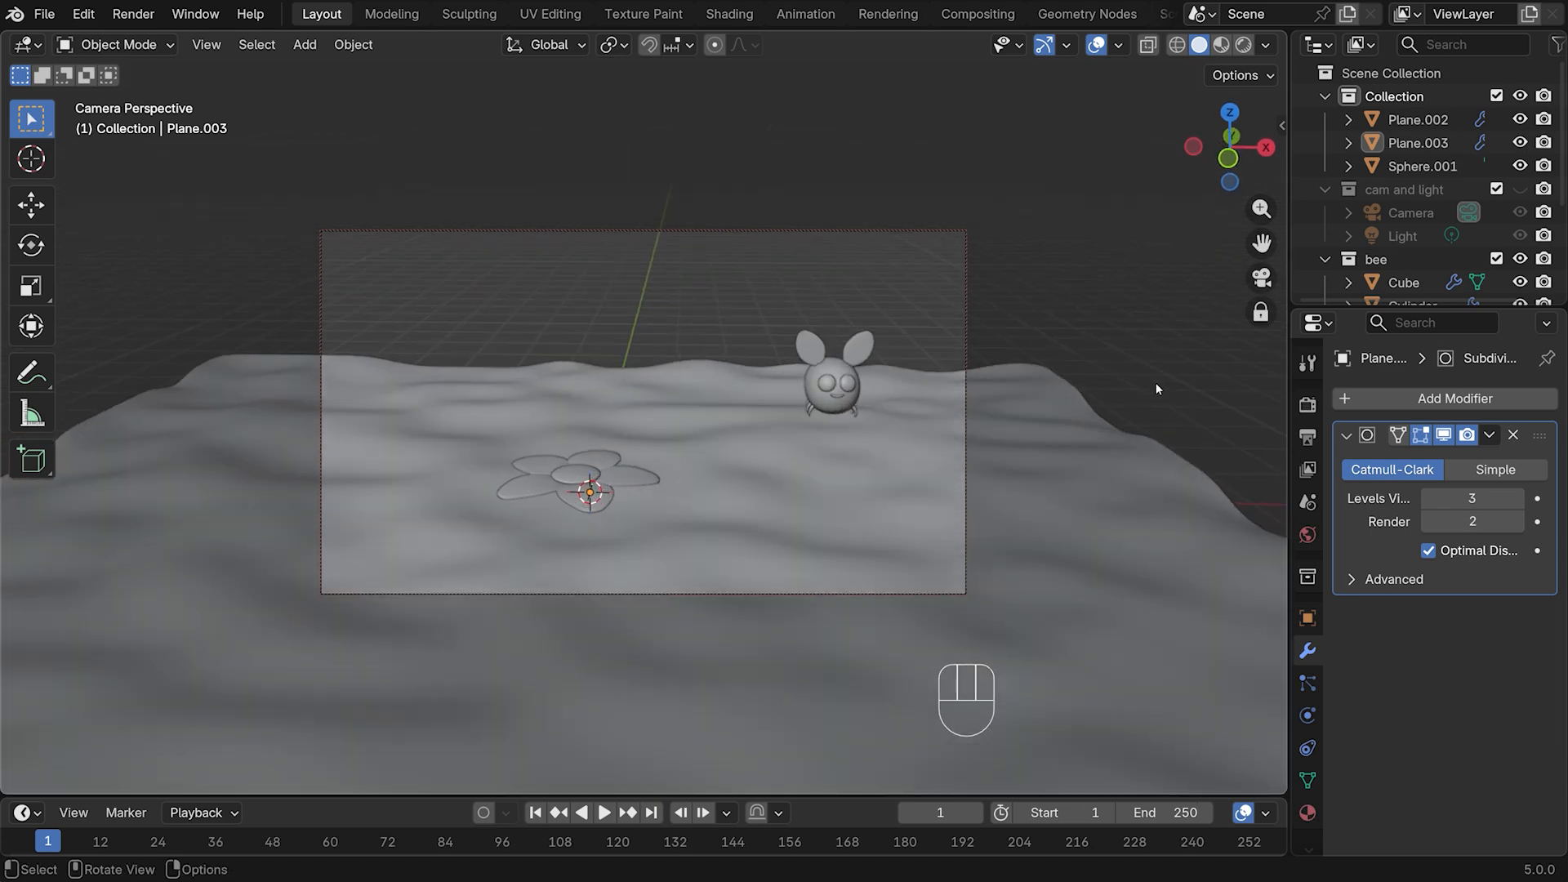
{"action": "scroll", "coordinate": [1152, 389], "scroll_direction": "up", "scroll_amount": 1}
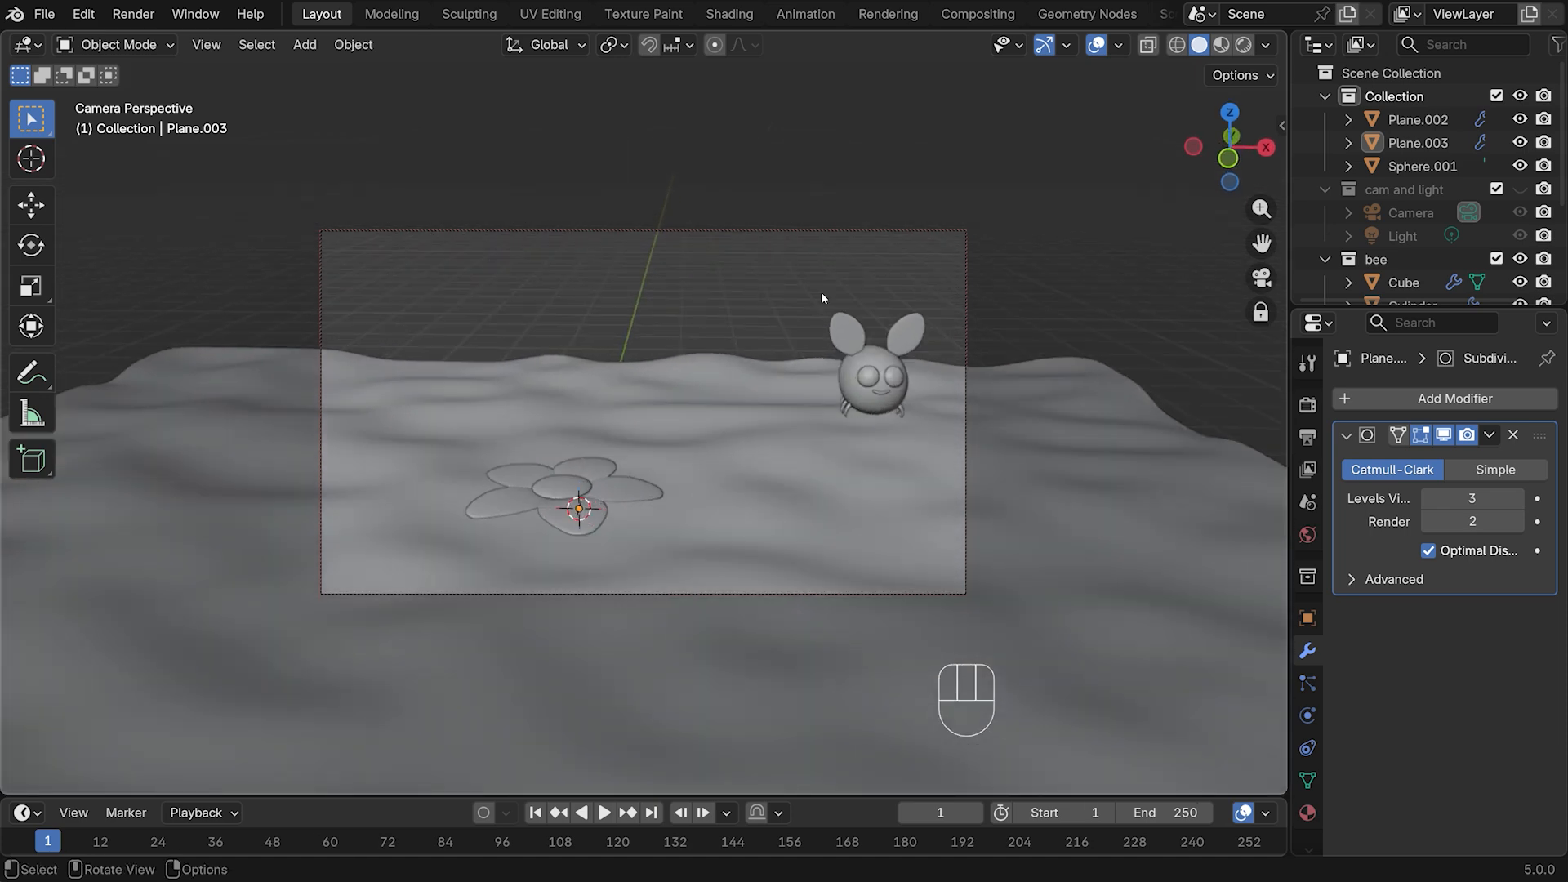
Select the whole bee without the ground and move it about -1.34 m along X, closer to the flower
{"action": "left_click", "coordinate": [878, 368], "text": "shift"}
{"action": "left_click", "coordinate": [921, 437], "text": "shift"}
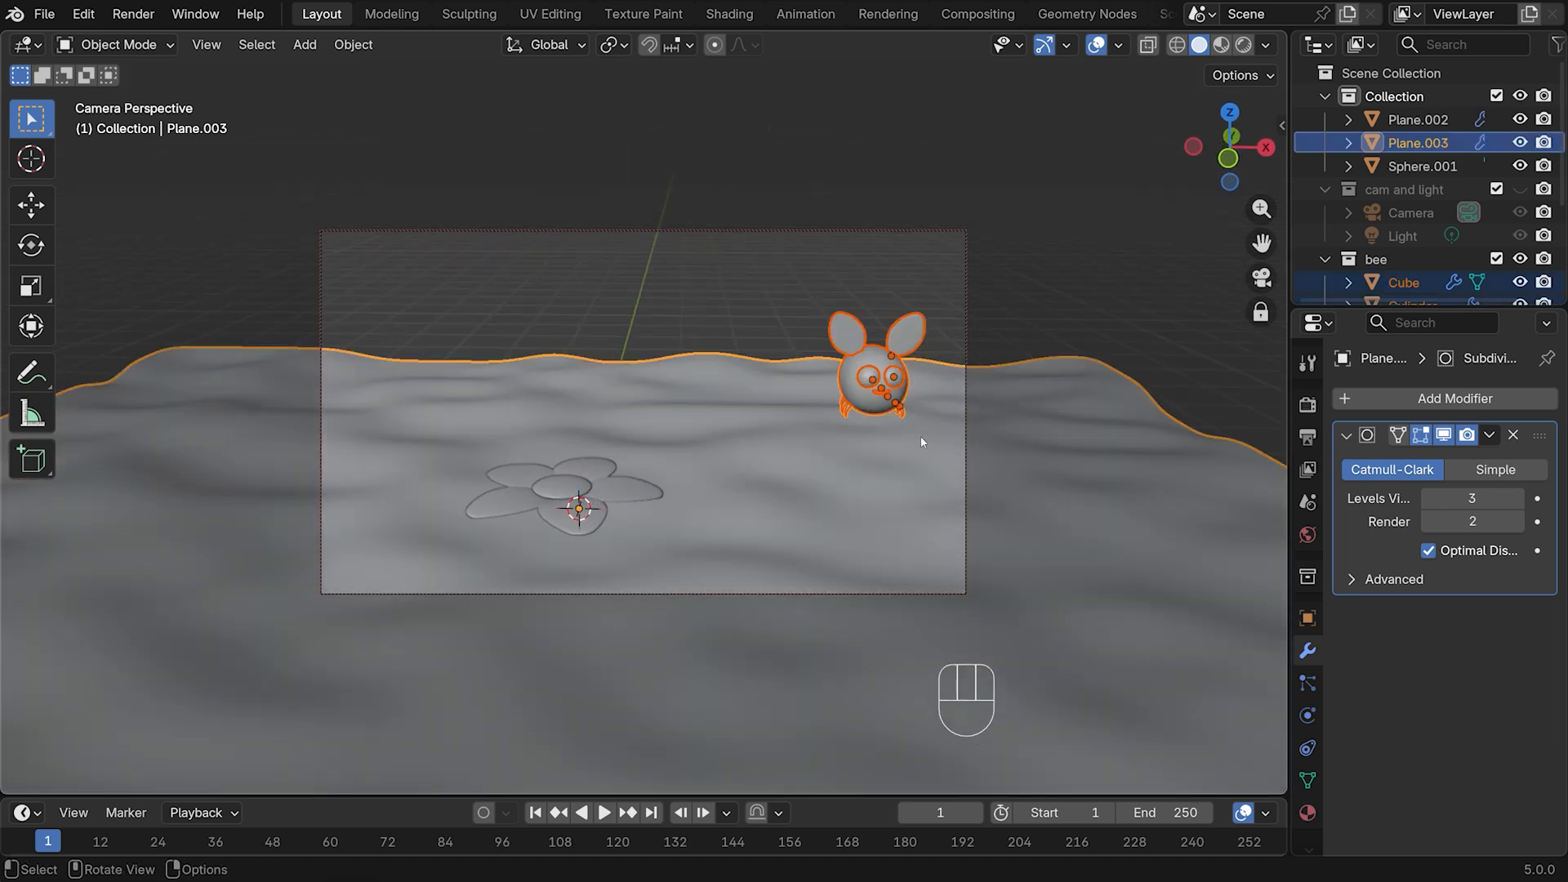
{"action": "left_click", "coordinate": [725, 446], "text": "shift"}
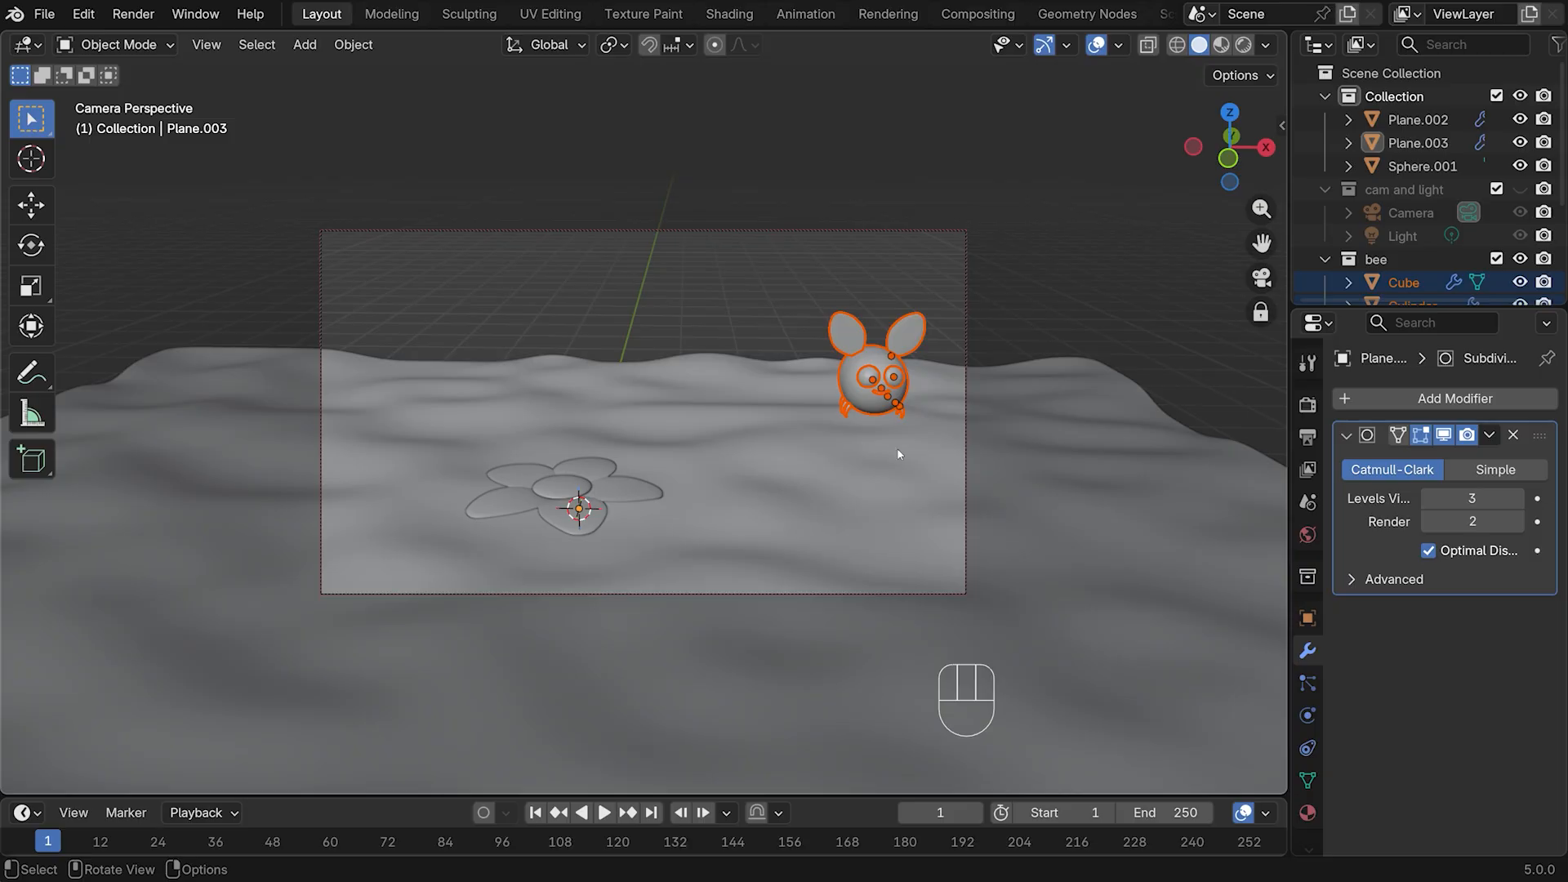
{"action": "key", "text": "g"}
{"action": "key", "text": "x"}
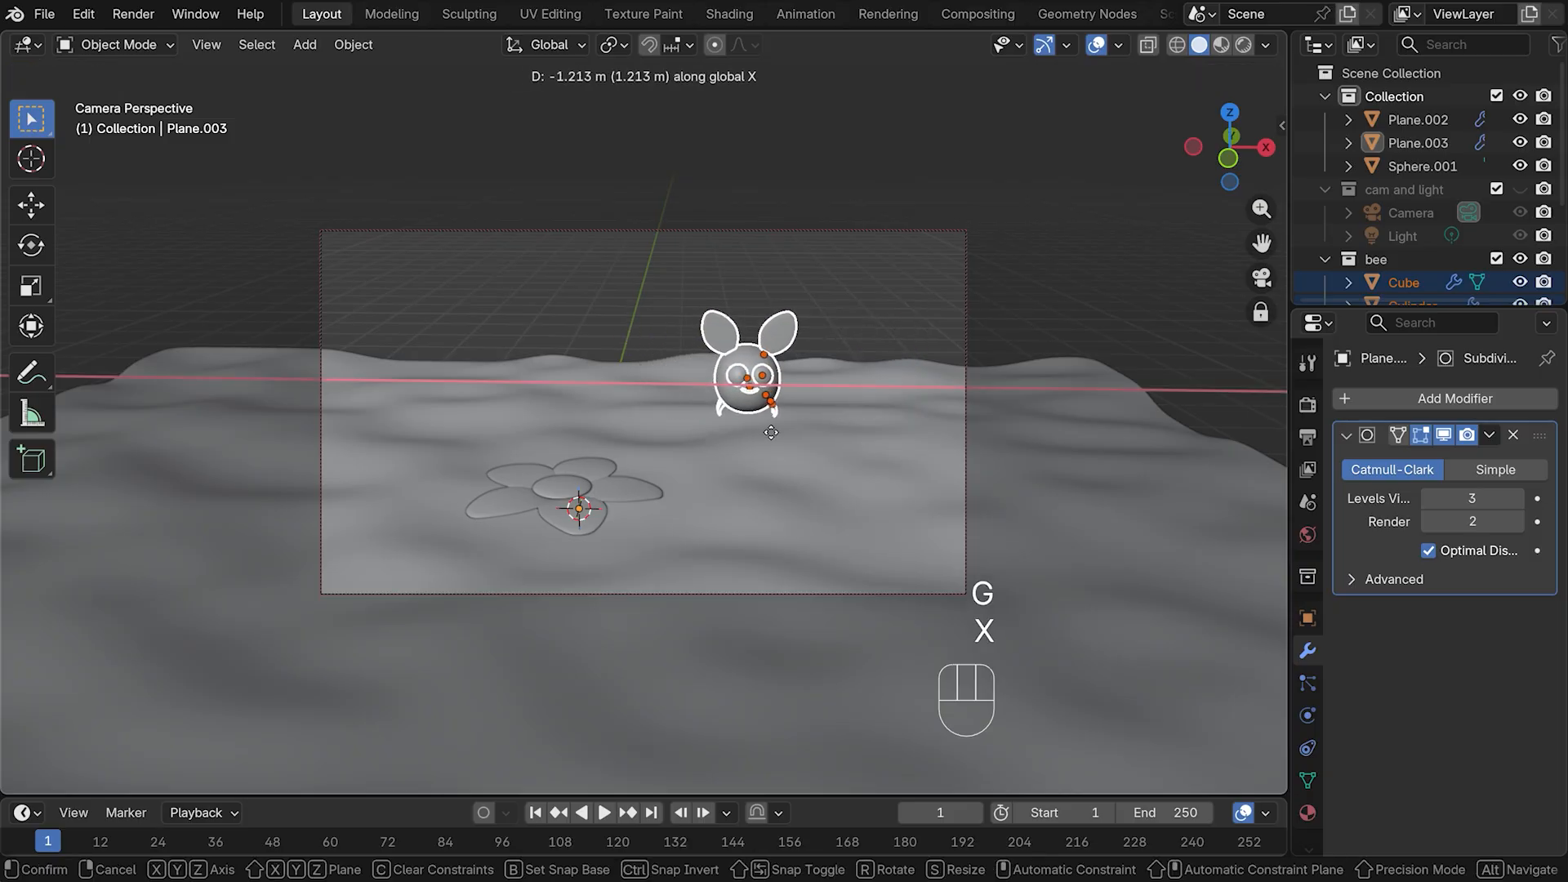
{"action": "left_click", "coordinate": [868, 362]}
Rotate the bee about -41.6° around Z in top view so it faces the flower
{"action": "key", "text": "KP_7"}
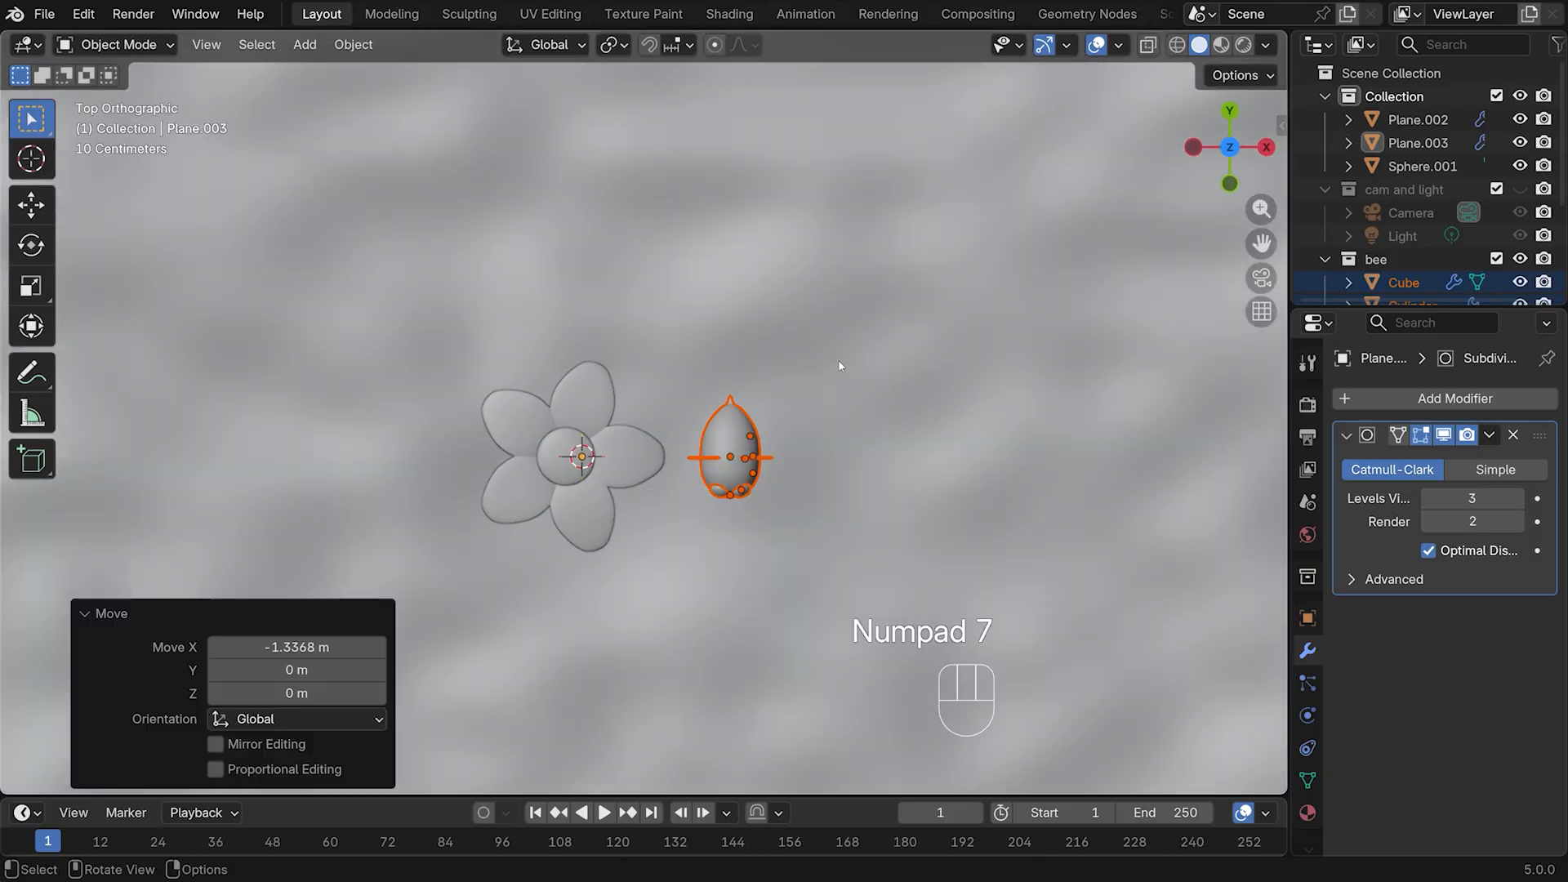
{"action": "key", "text": "r"}
{"action": "left_click", "coordinate": [943, 449]}
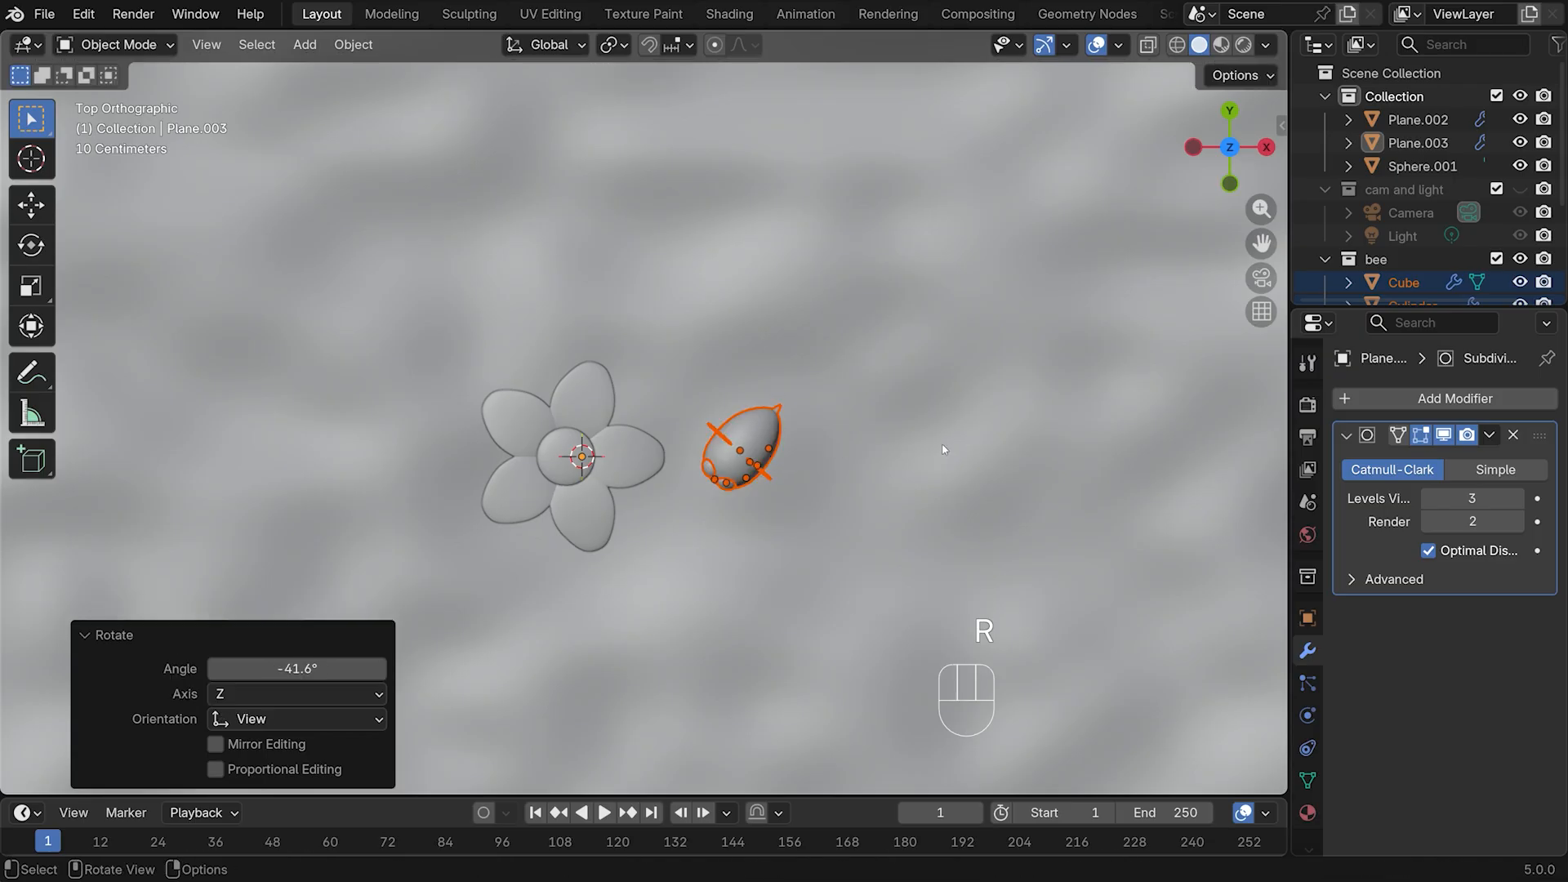
Tilt the bee about -7.64° around the global X axis in right view, then return to the camera view and deselect it
{"action": "key", "text": "KP_3"}
{"action": "key", "text": "r"}
{"action": "key", "text": "r"}
{"action": "key", "text": "x"}
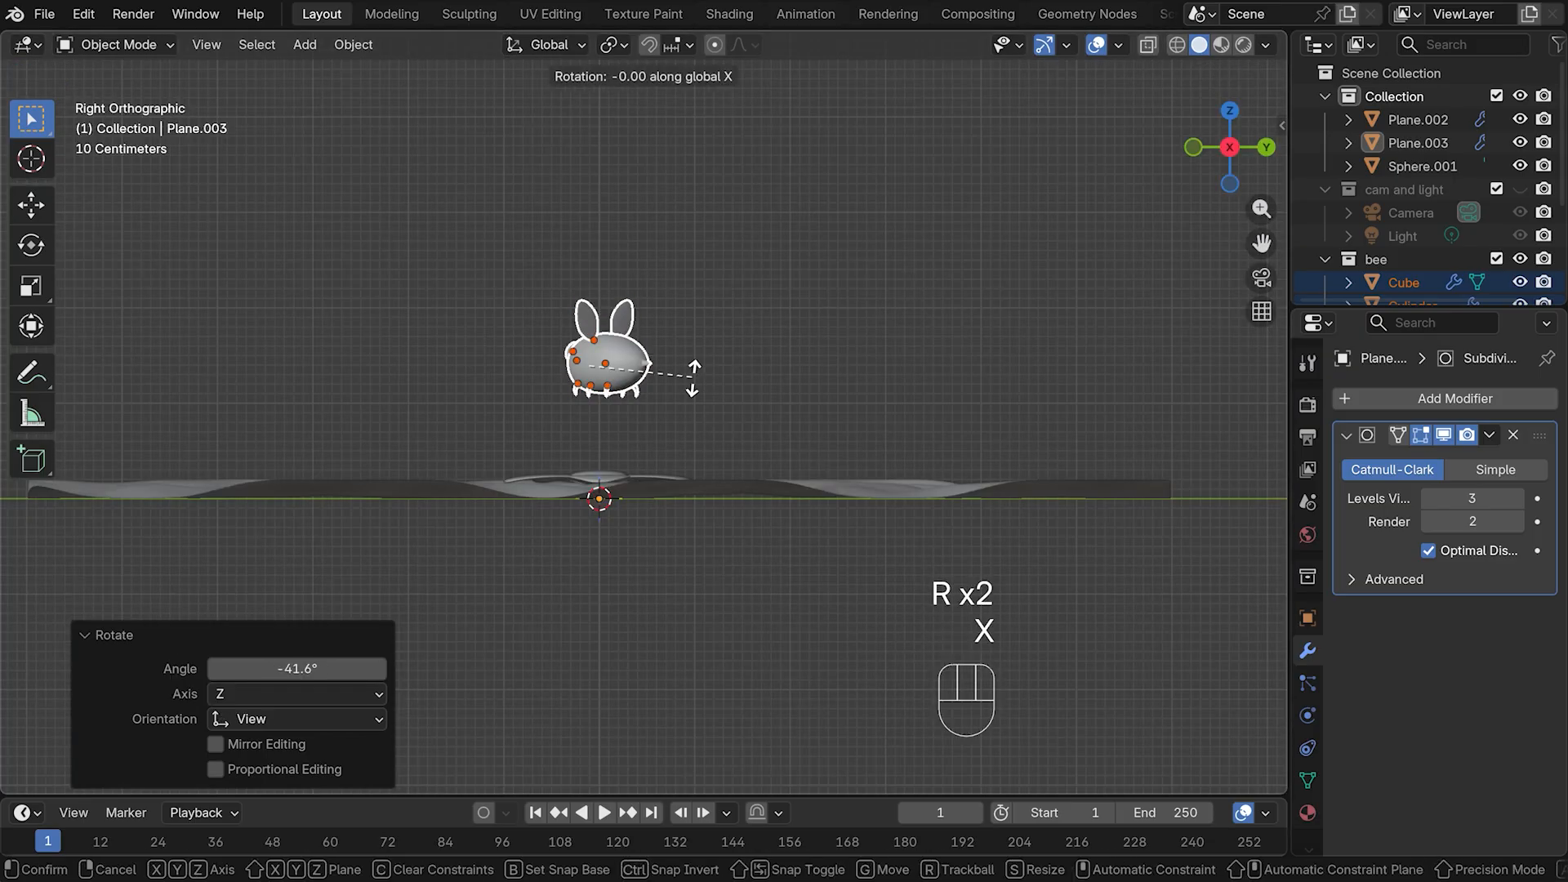
{"action": "left_click", "coordinate": [699, 365]}
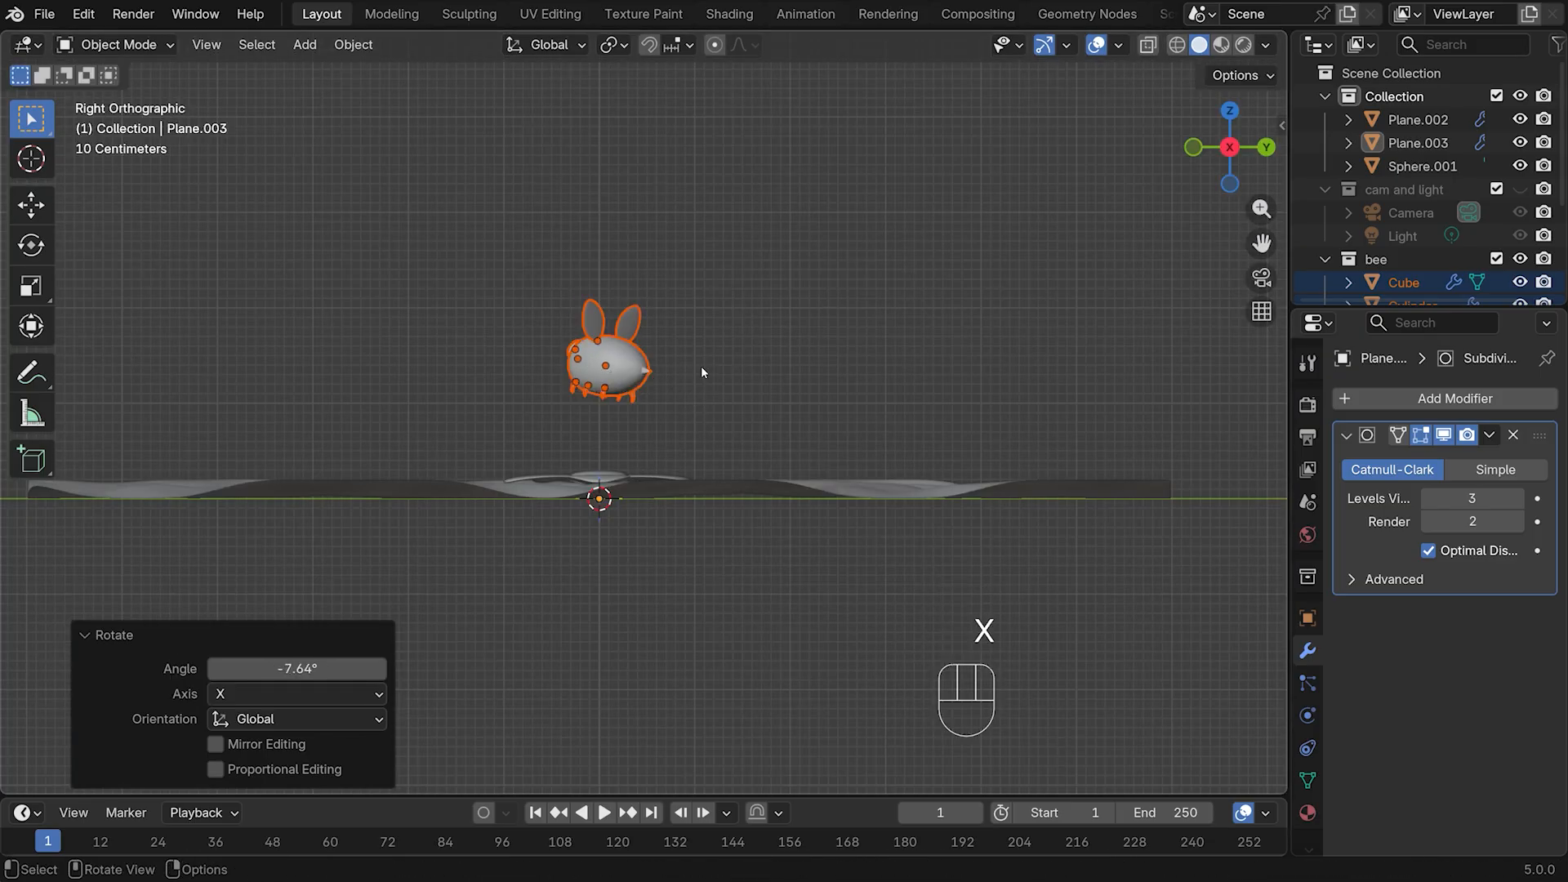
{"action": "key", "text": "KP_0"}
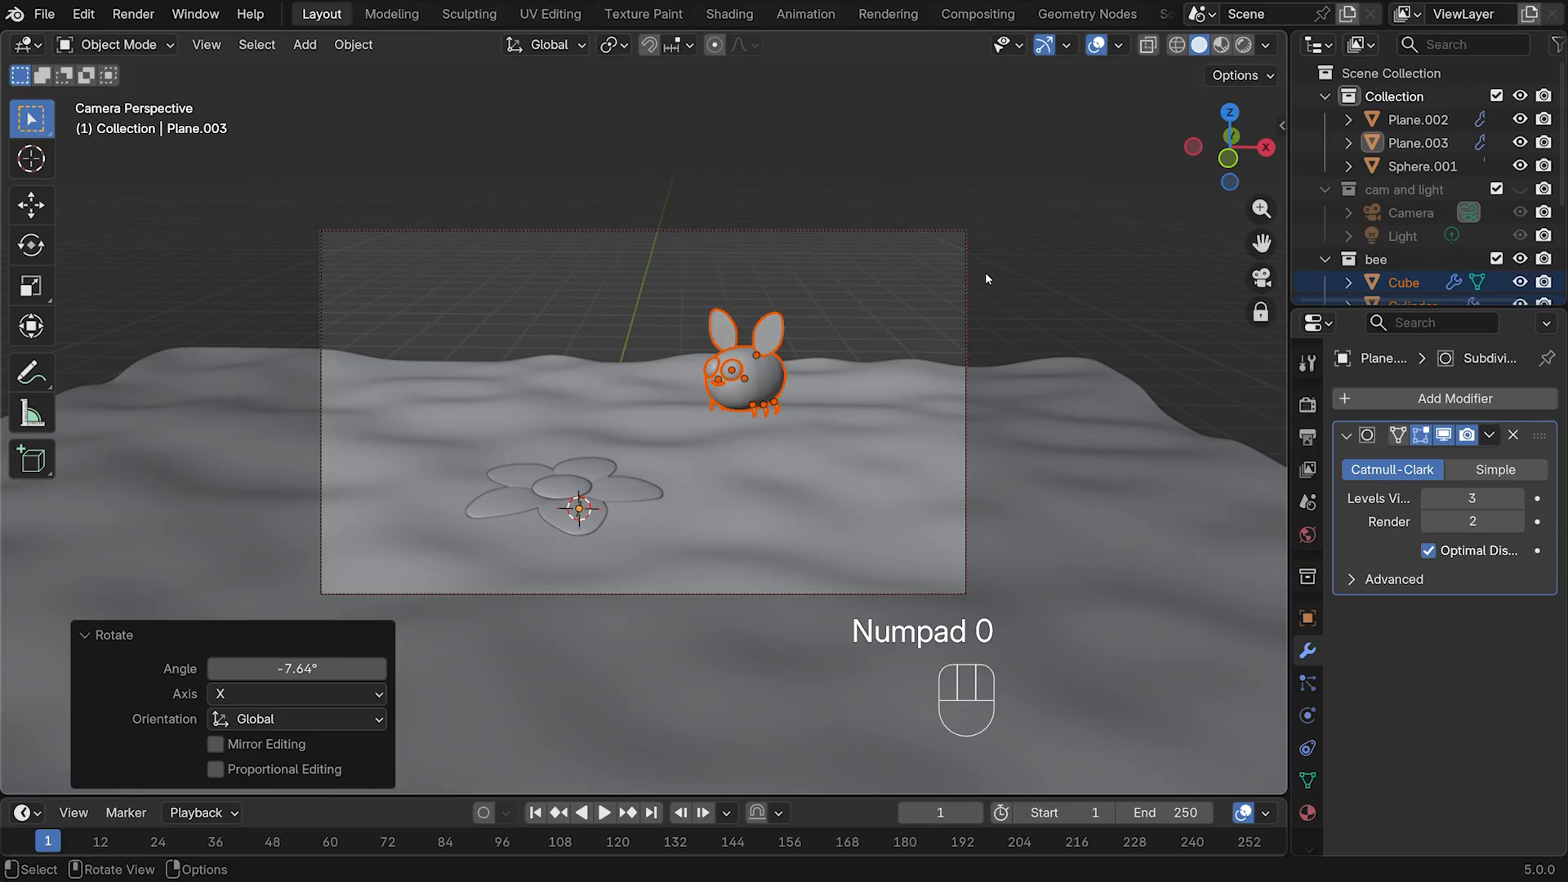
{"action": "left_click", "coordinate": [1046, 273]}
Raise the flower petals and centre together about 0.027 m along Z, then deselect them
{"action": "left_click", "coordinate": [551, 495]}
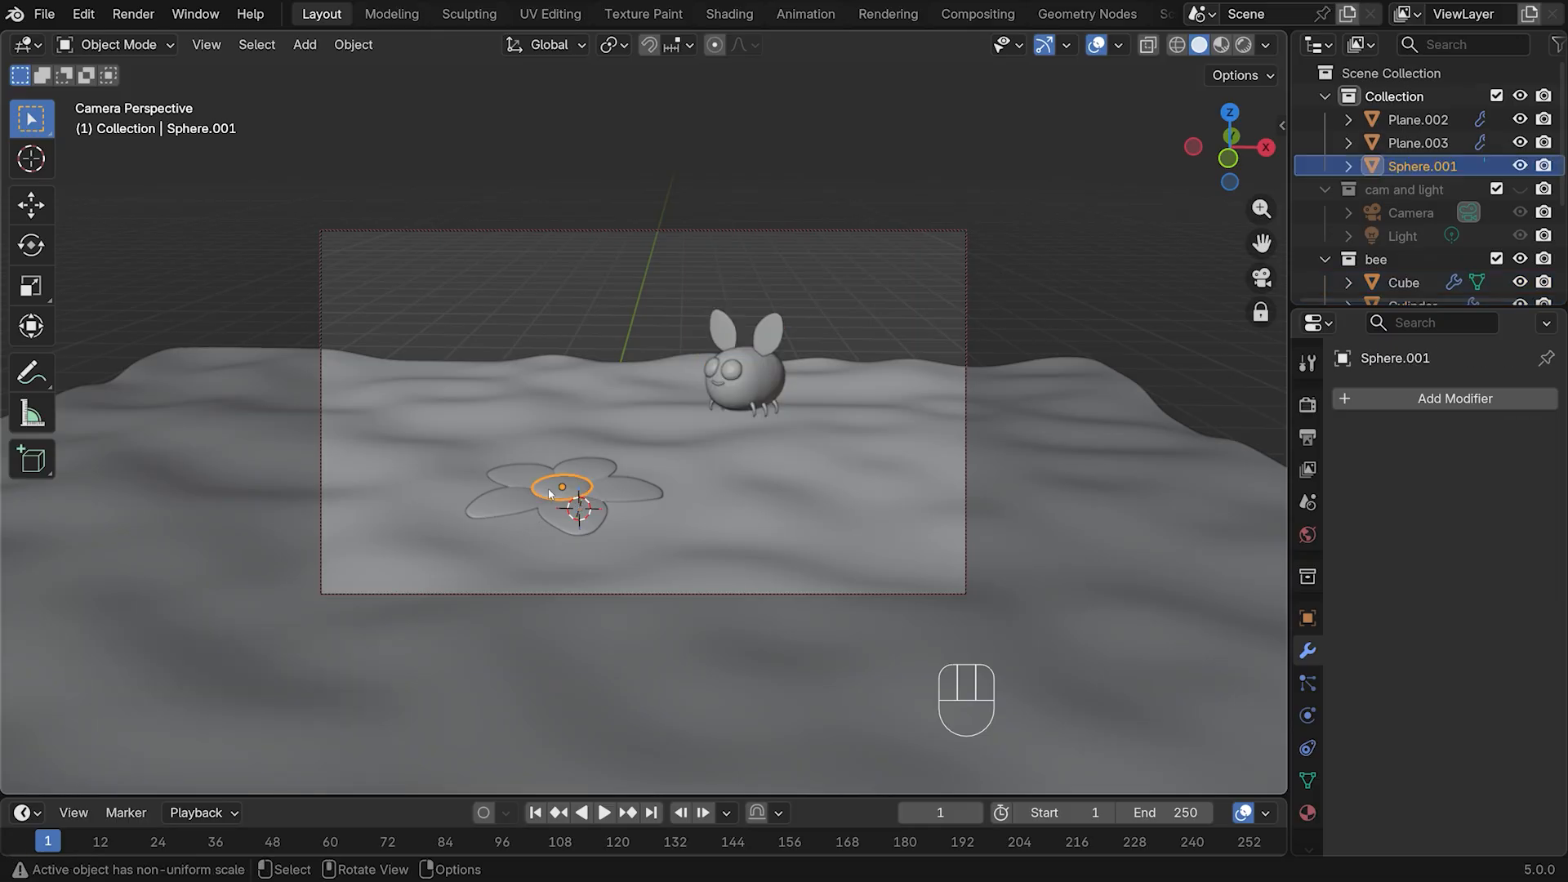
{"action": "left_click", "coordinate": [613, 516], "text": "shift"}
{"action": "key", "text": "g"}
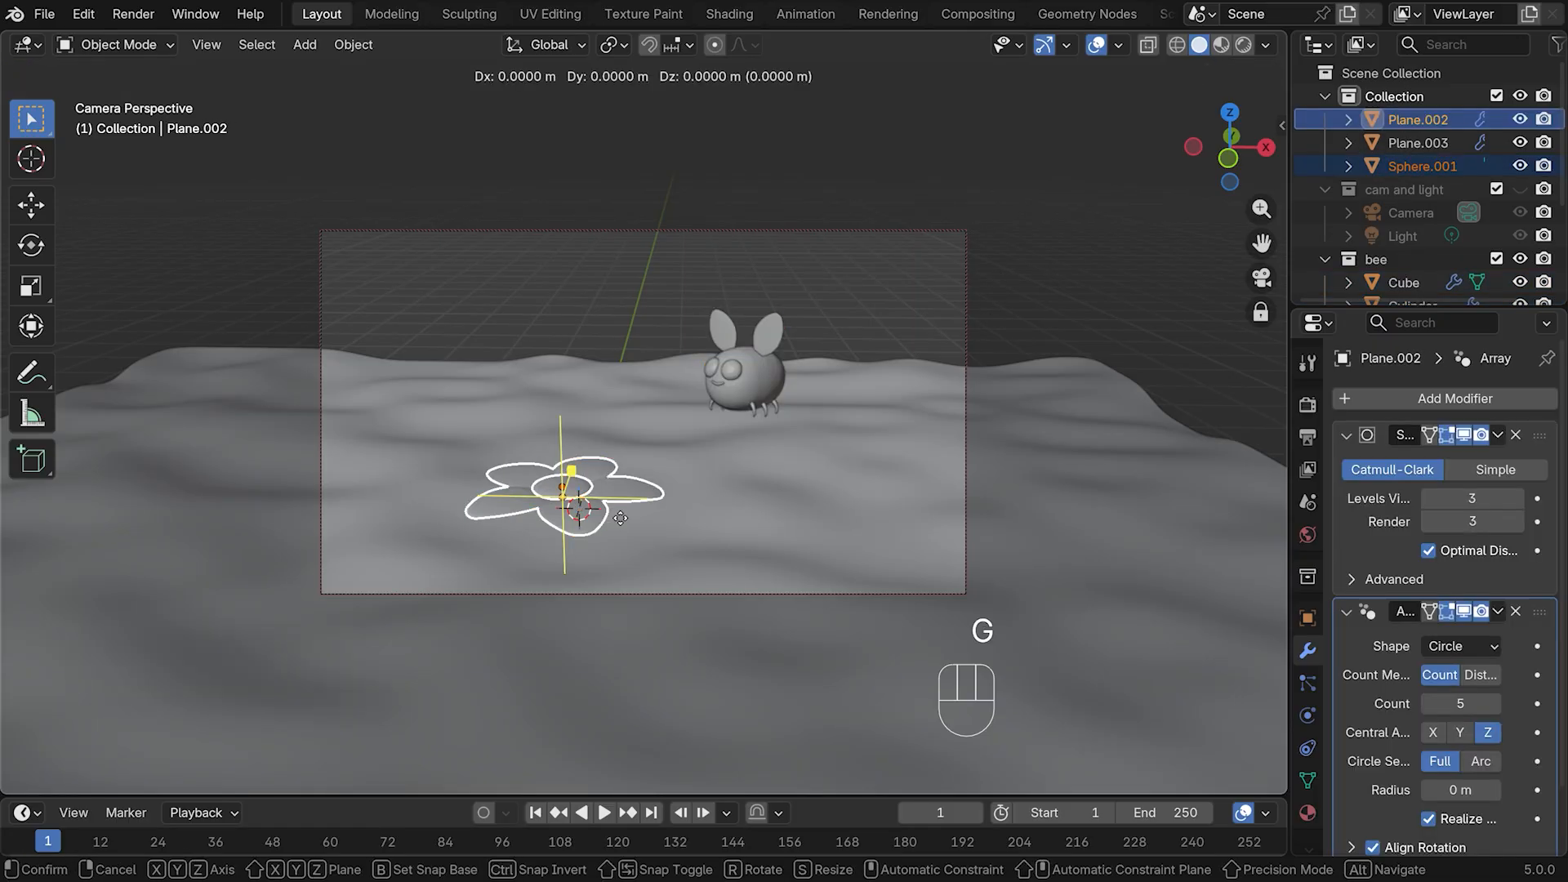
{"action": "key", "text": "z"}
{"action": "left_click", "coordinate": [621, 519]}
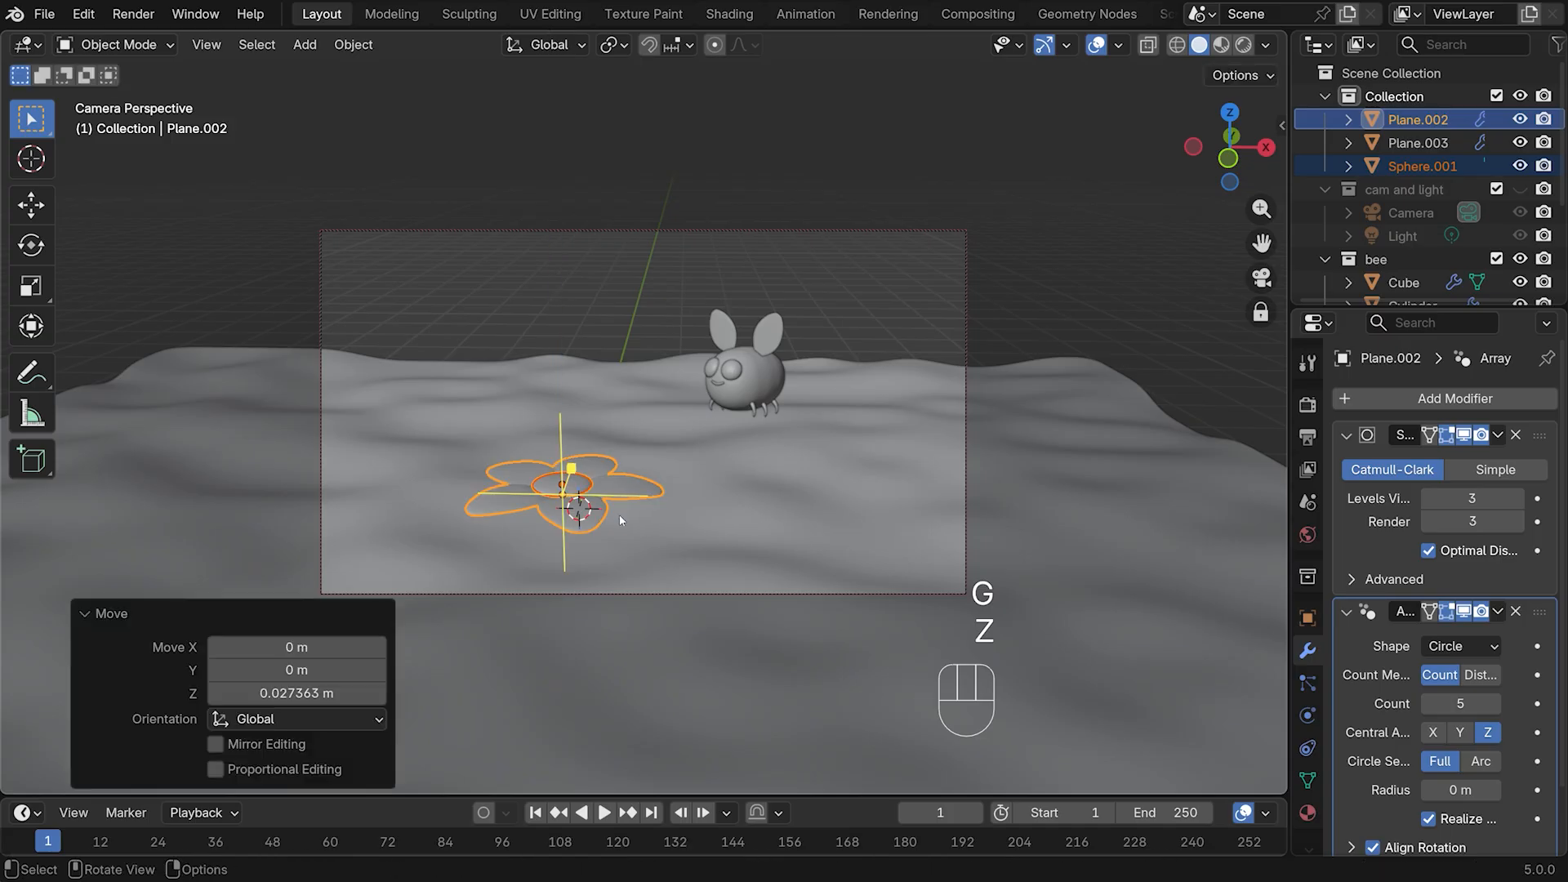
{"action": "left_click", "coordinate": [1026, 268]}
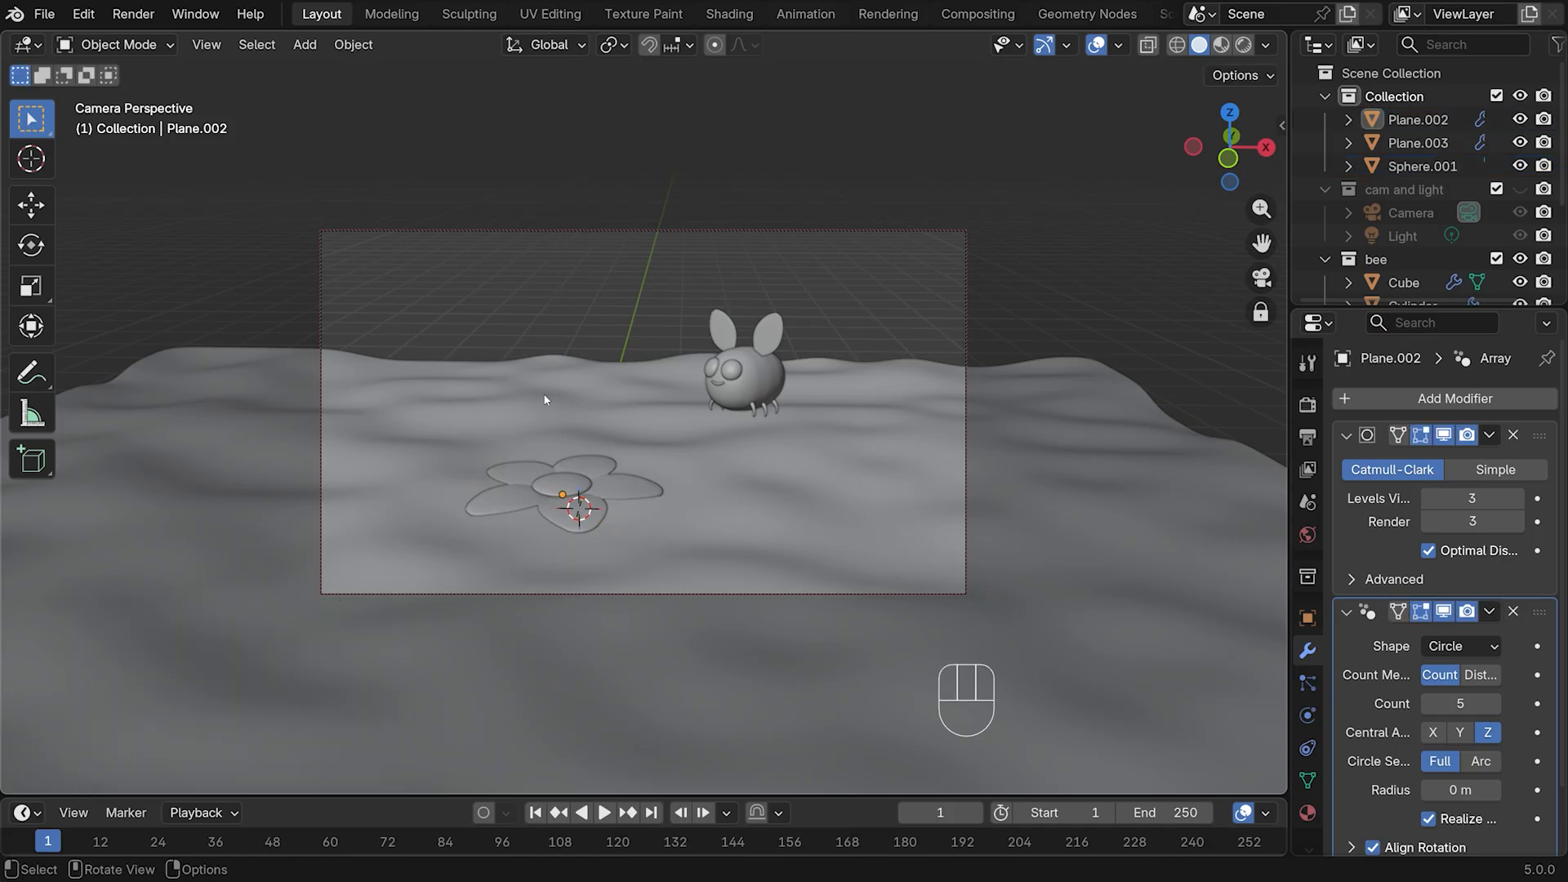
Show the scene rendered from the front in the Shading workspace and enable EEVEE raytracing
{"action": "left_click", "coordinate": [737, 14]}
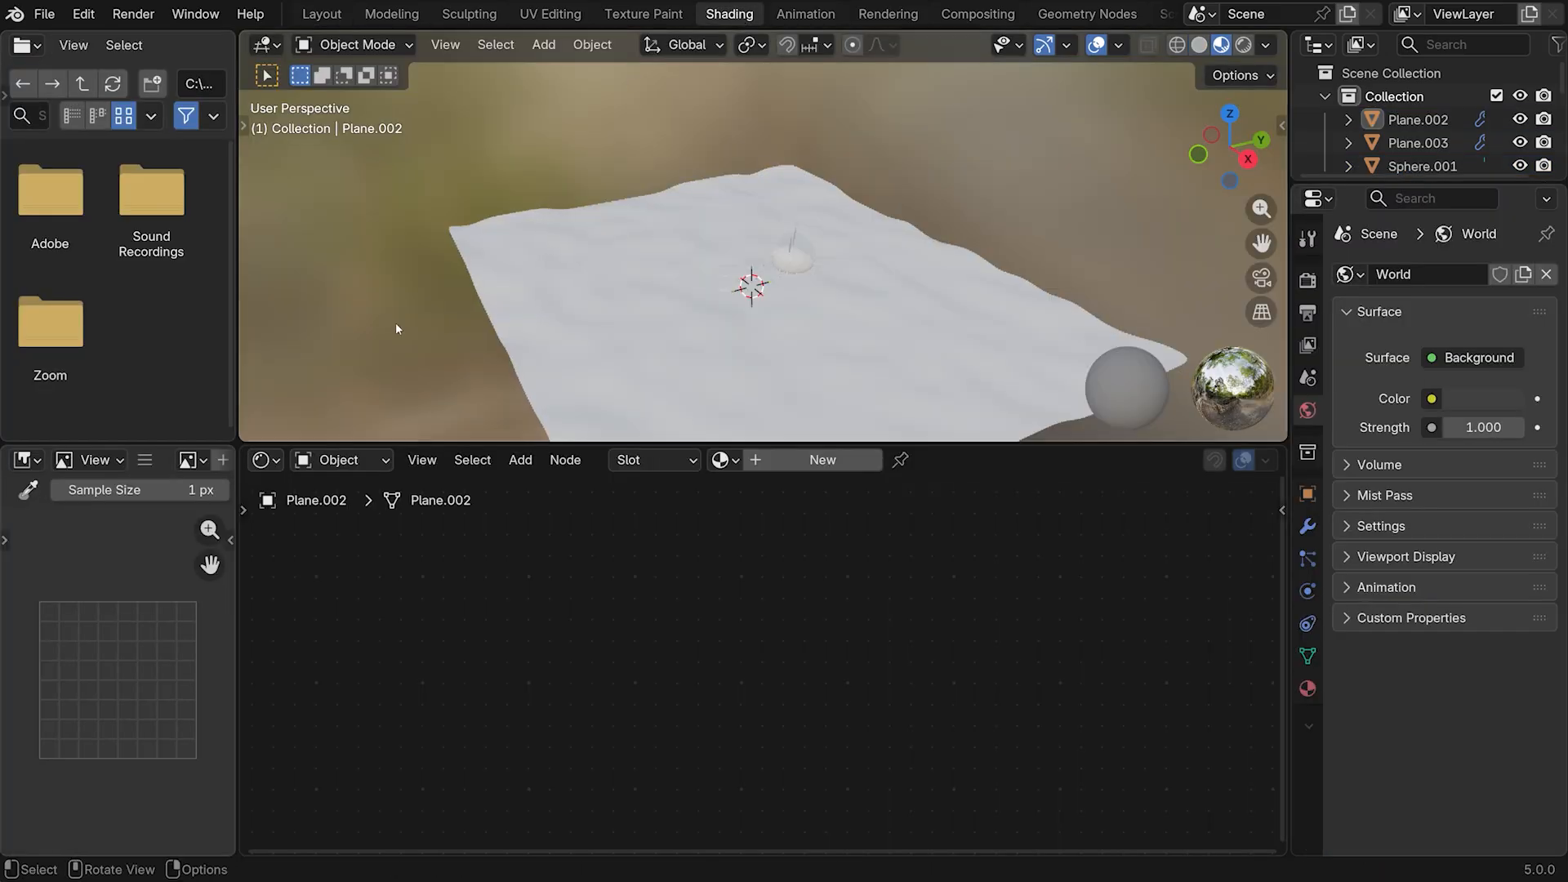
{"action": "mouse_move", "coordinate": [920, 288]}
{"action": "middle_mouse_down"}
{"action": "mouse_move", "coordinate": [1043, 267]}
{"action": "mouse_move", "coordinate": [1049, 237]}
{"action": "middle_mouse_up"}
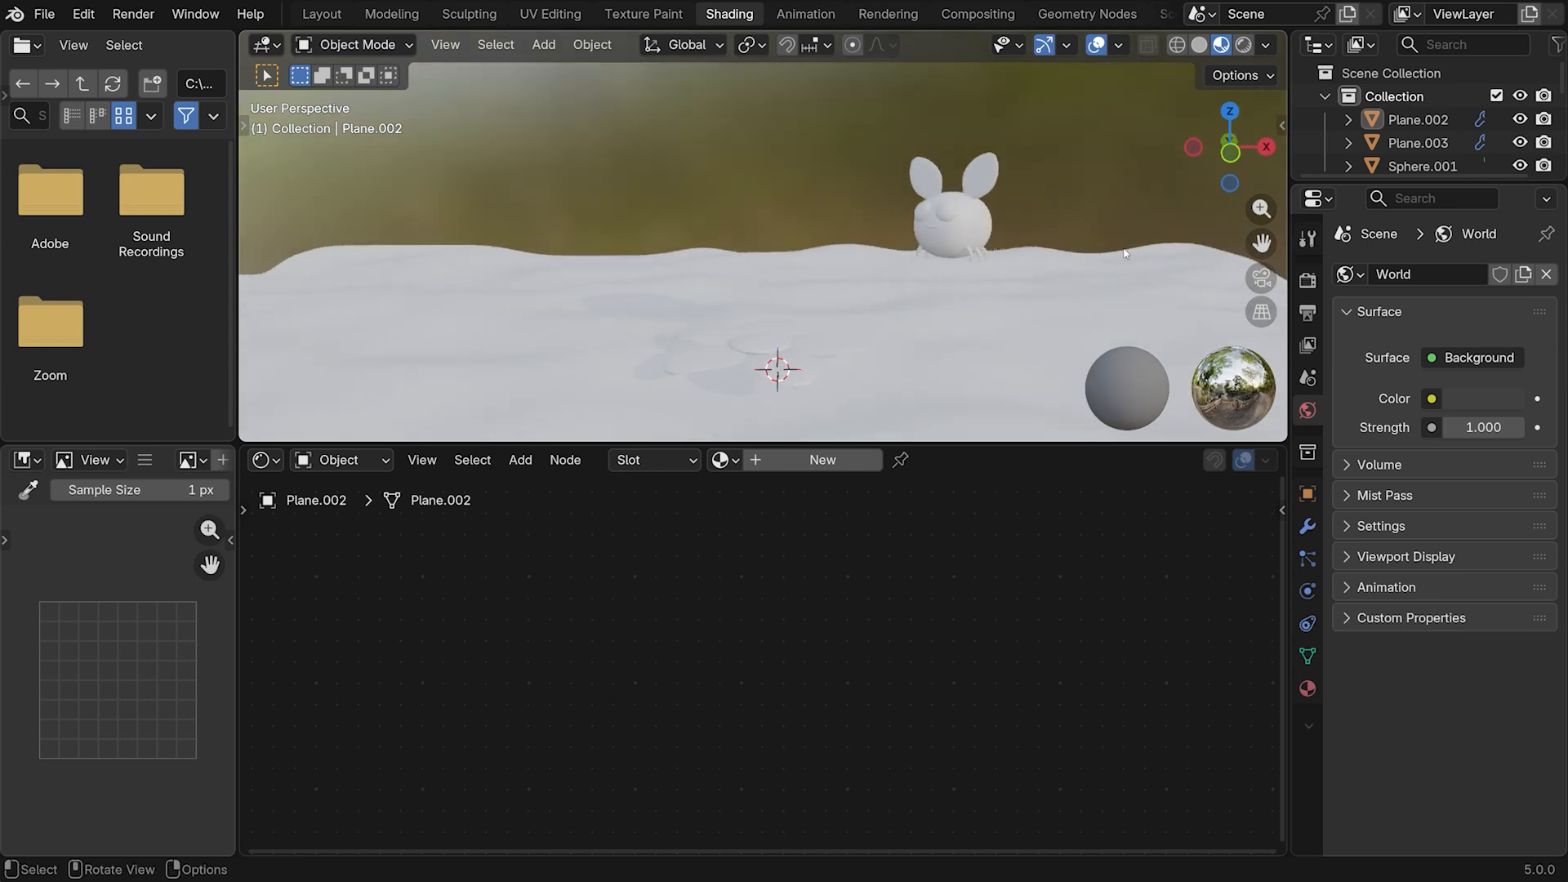
{"action": "left_click", "coordinate": [1243, 45]}
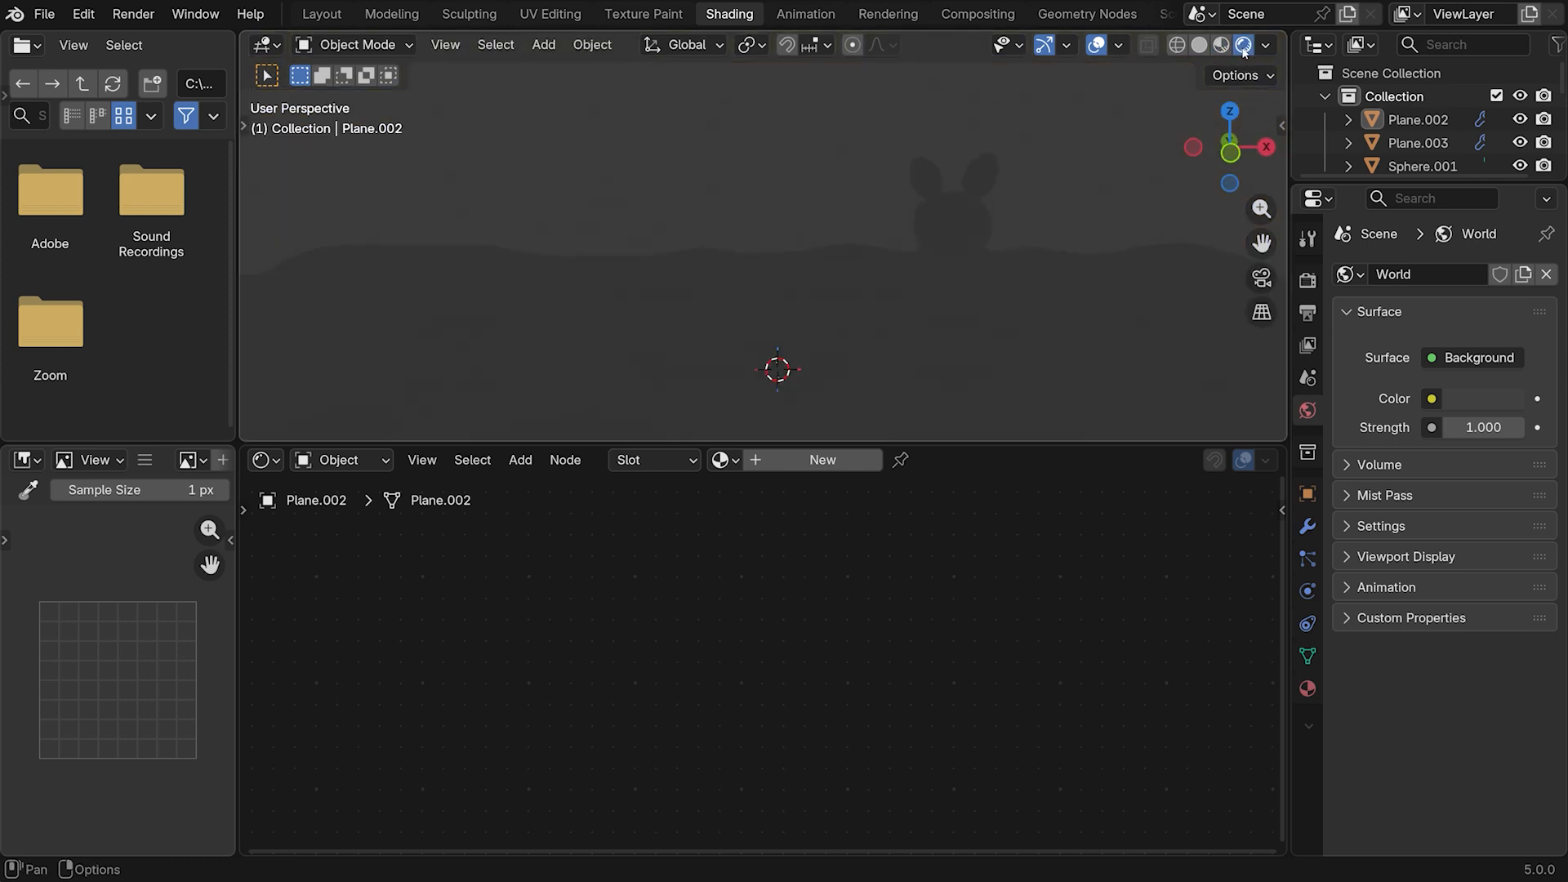
{"action": "left_click", "coordinate": [1308, 280]}
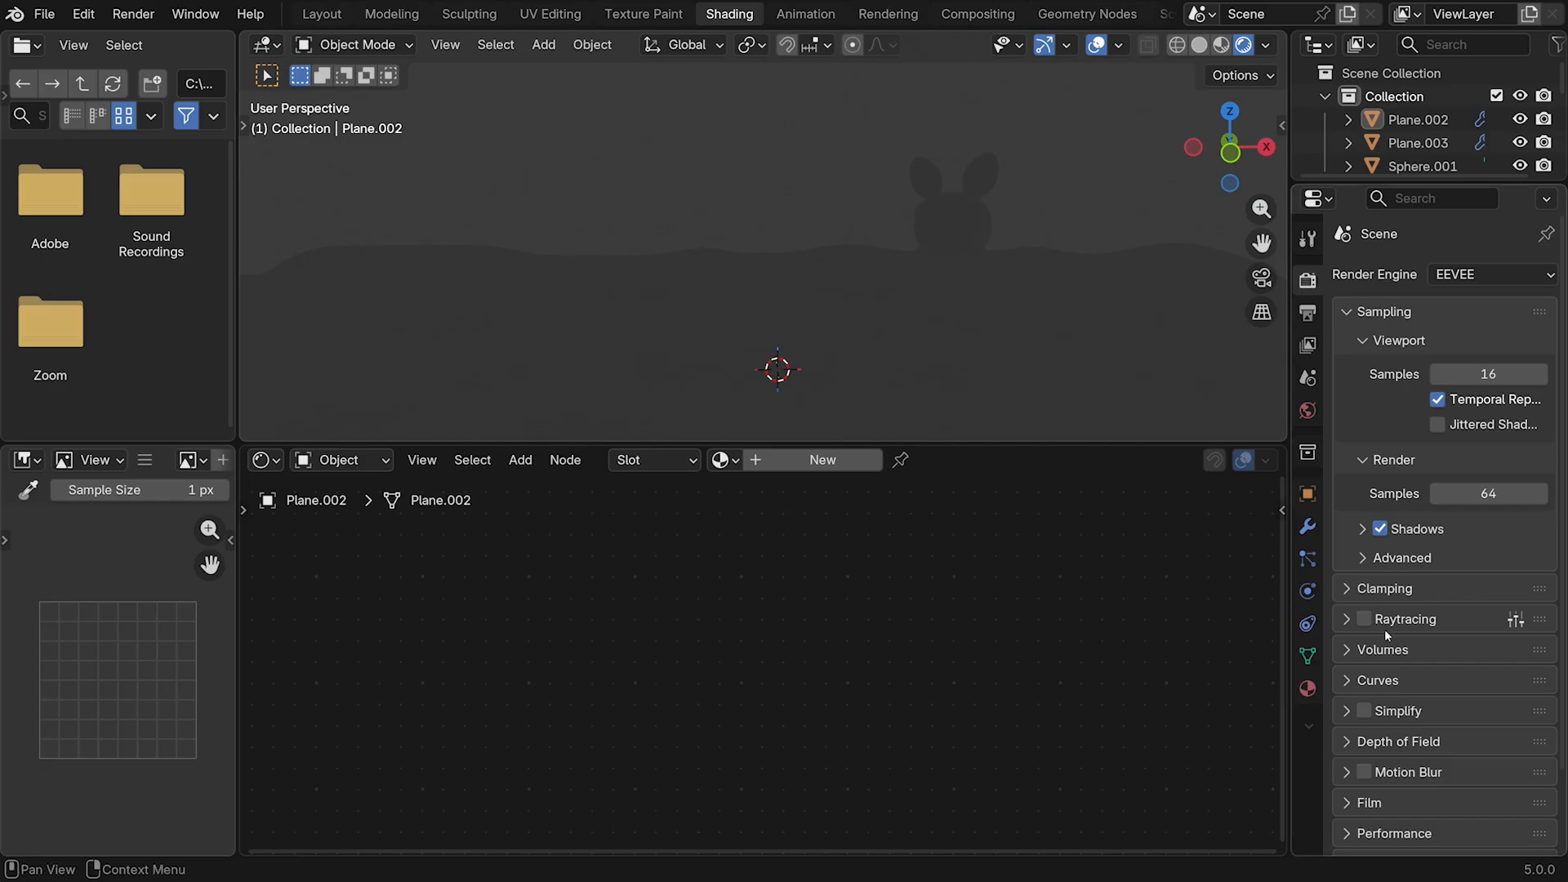
{"action": "left_click", "coordinate": [1364, 619]}
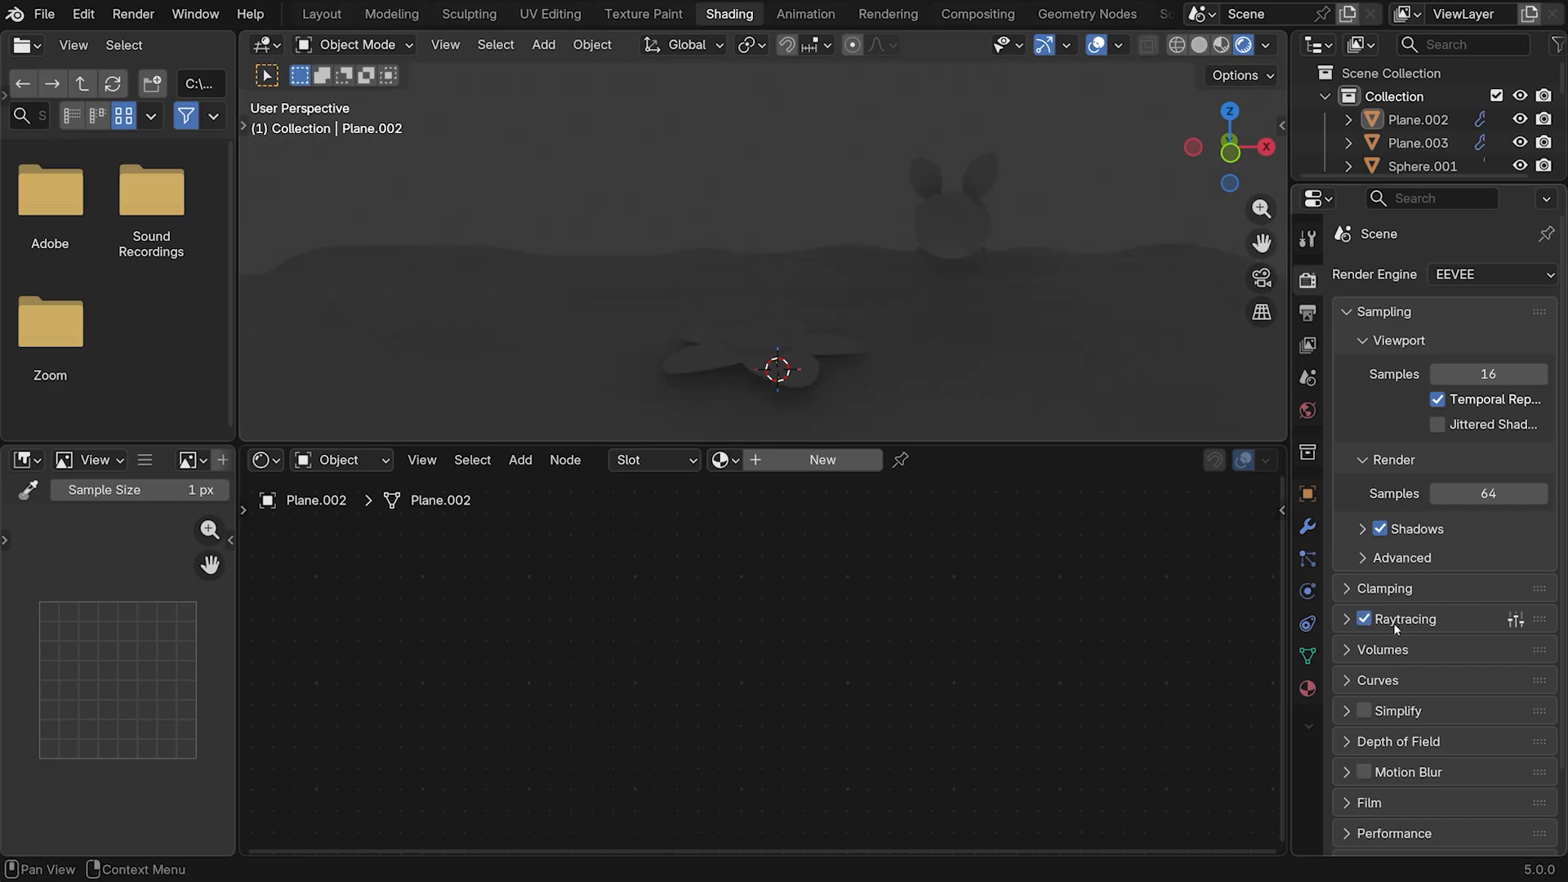
Switch the render engine from EEVEE to Cycles
{"action": "left_click", "coordinate": [1450, 276]}
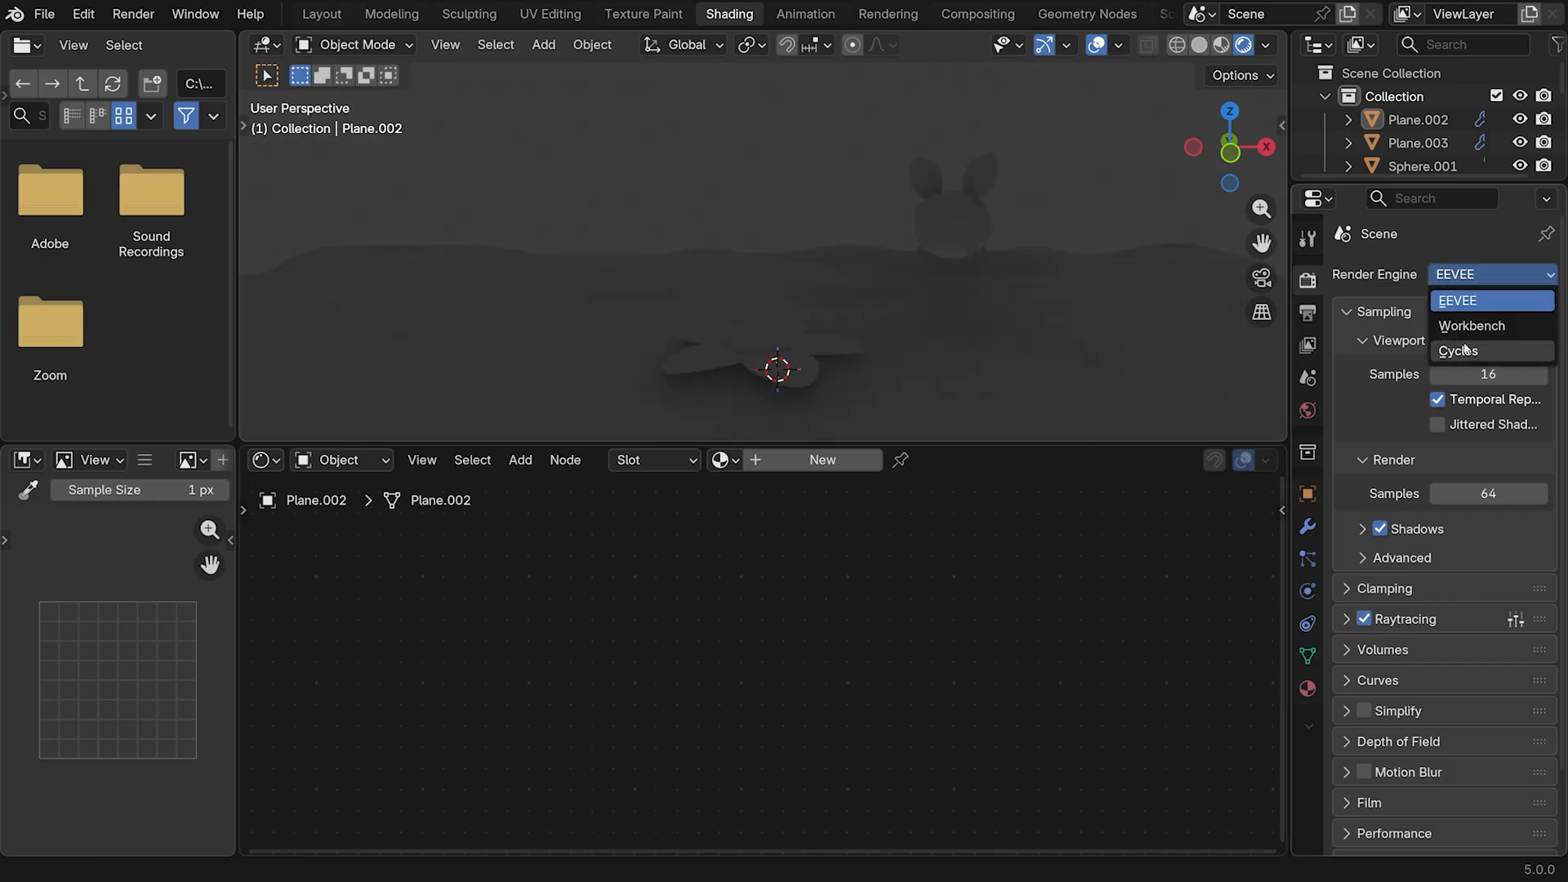
{"action": "left_click", "coordinate": [1462, 349]}
{"action": "left_click", "coordinate": [1448, 304]}
{"action": "left_click", "coordinate": [1449, 348]}
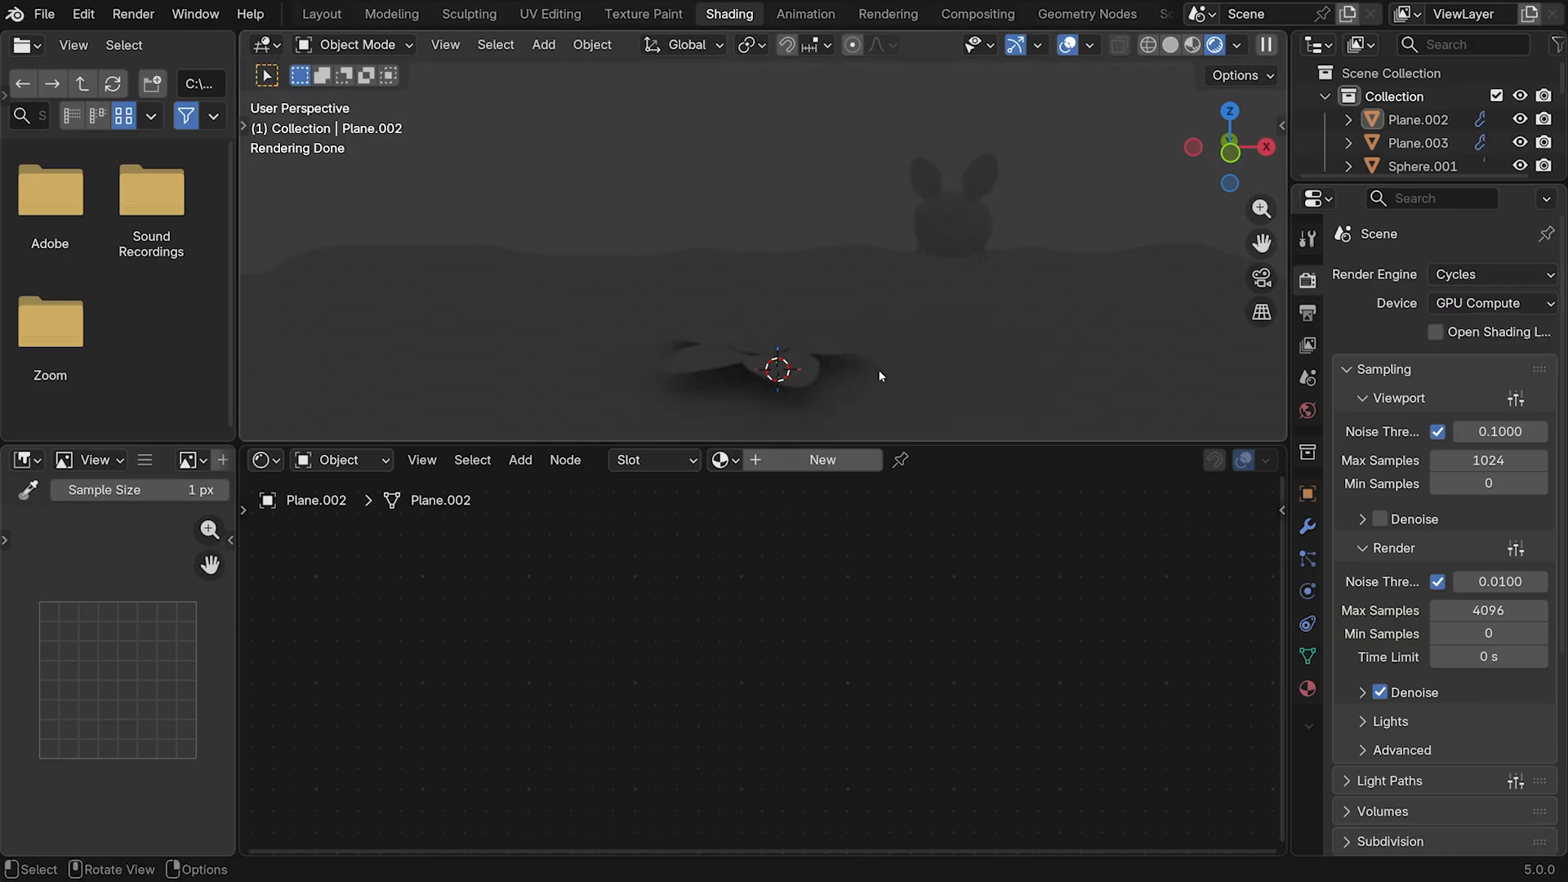
Enable viewport denoising and set the render time limit to 2 s
{"action": "left_click", "coordinate": [1379, 519]}
{"action": "left_click", "coordinate": [1480, 658]}
{"action": "type", "text": "2"}
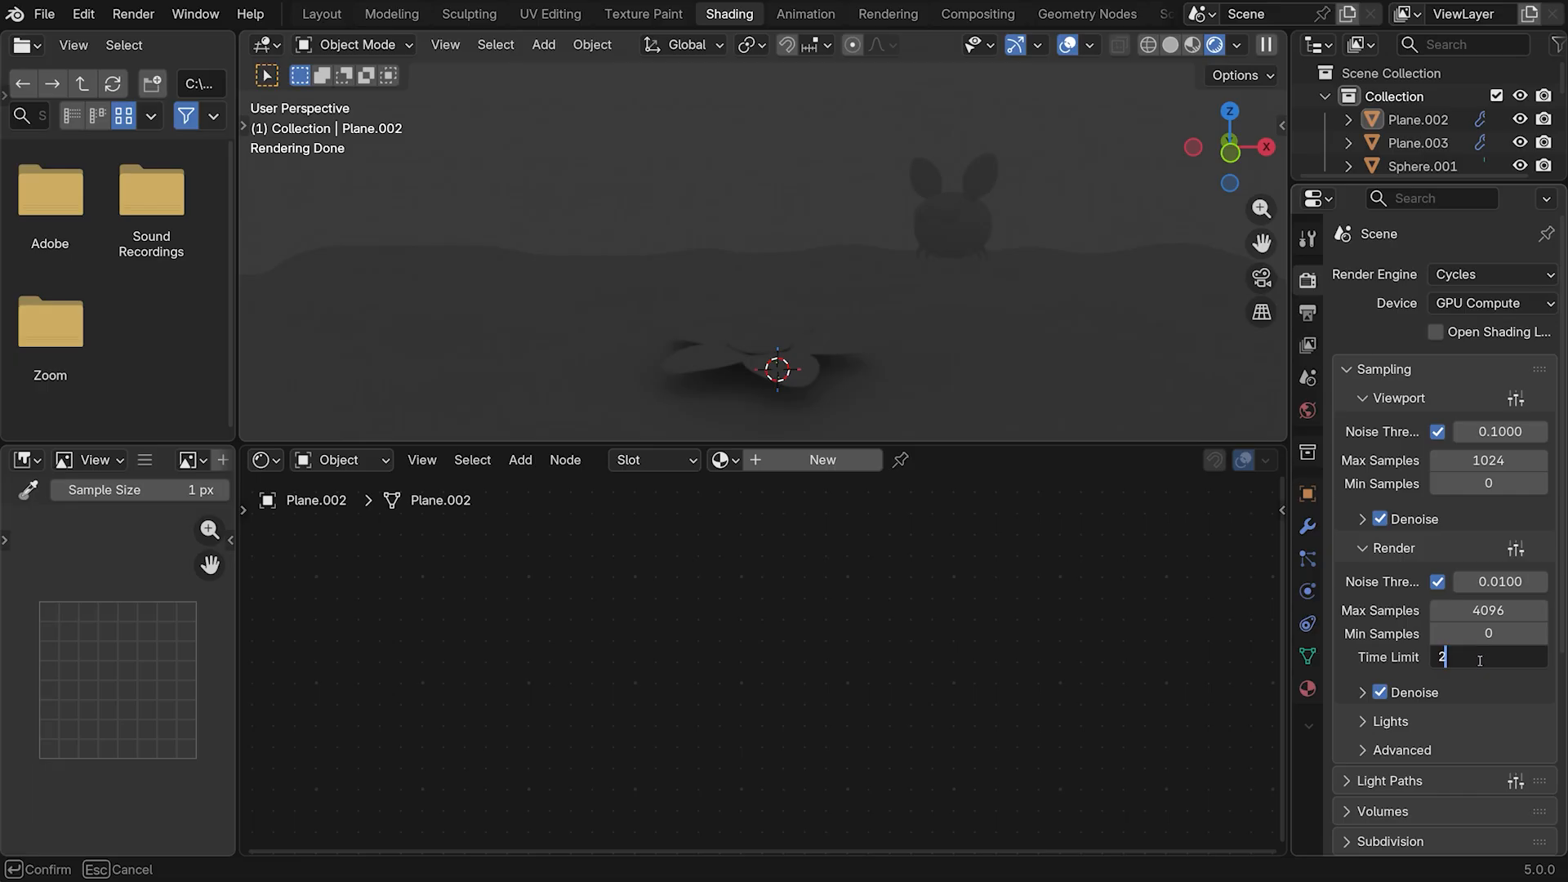
{"action": "key", "text": "Return"}
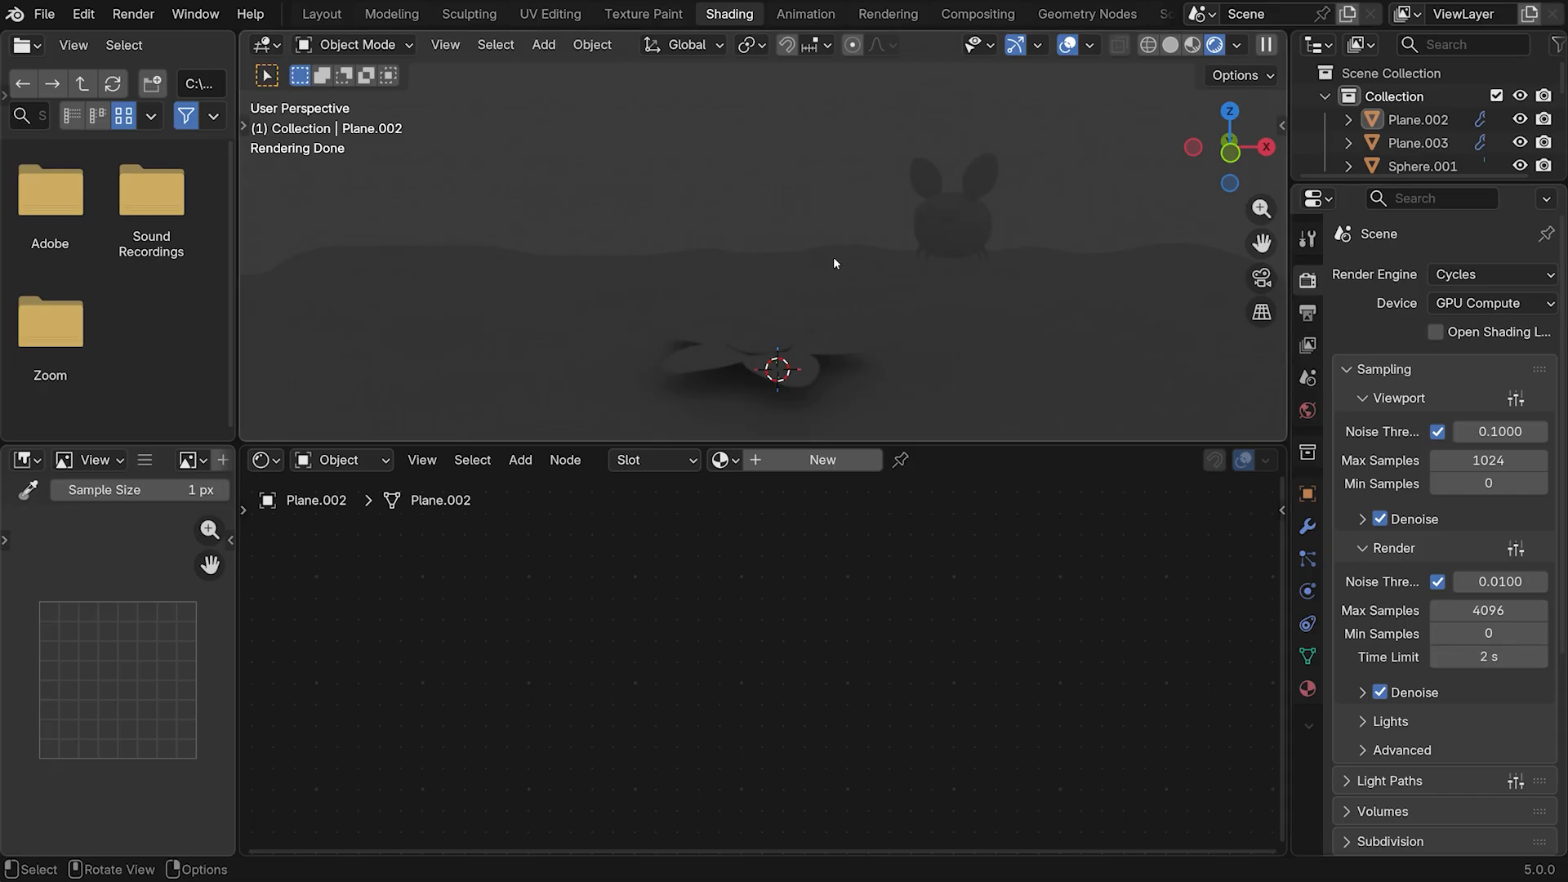
Lower the flower petals and centre slightly into the ground in the rendered view, then deselect them
{"action": "left_click", "coordinate": [759, 343]}
{"action": "left_click", "coordinate": [718, 363], "text": "shift"}
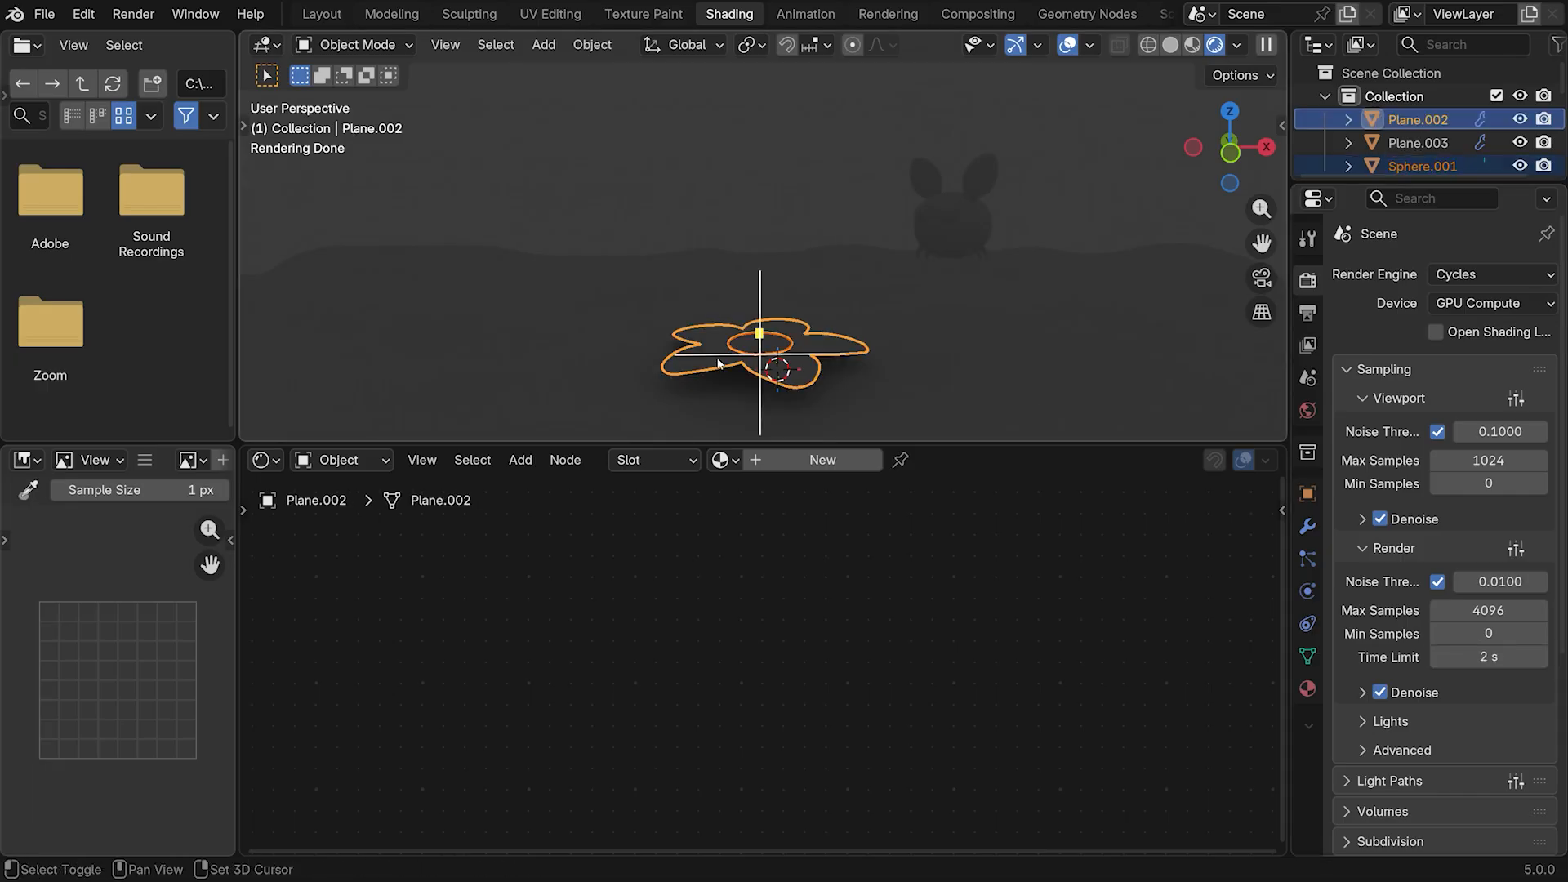
{"action": "left_click", "coordinate": [861, 383]}
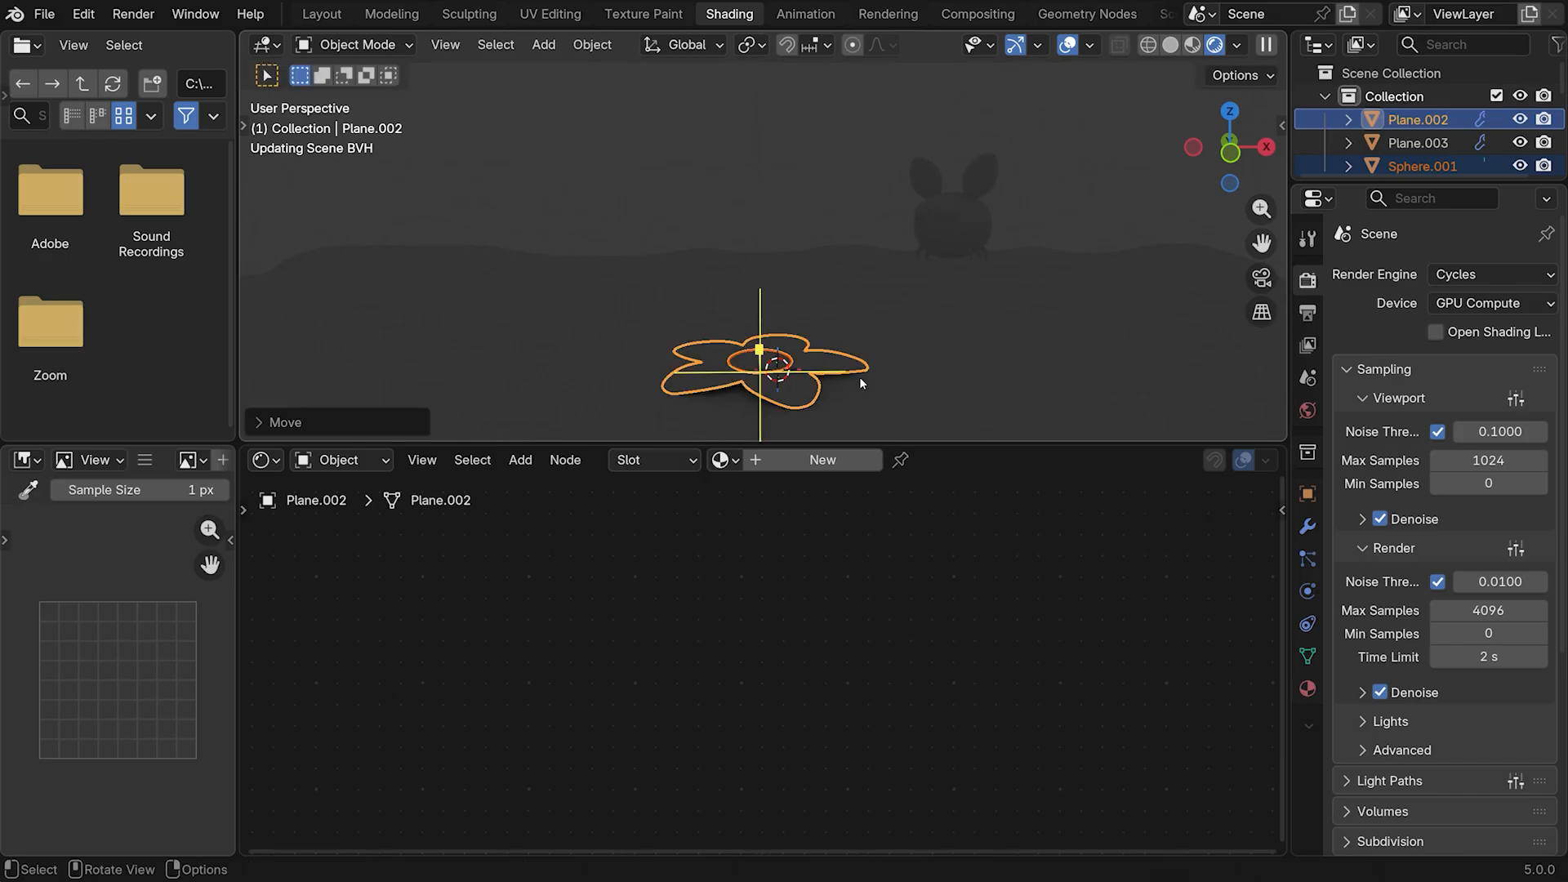
{"action": "left_click", "coordinate": [813, 226]}
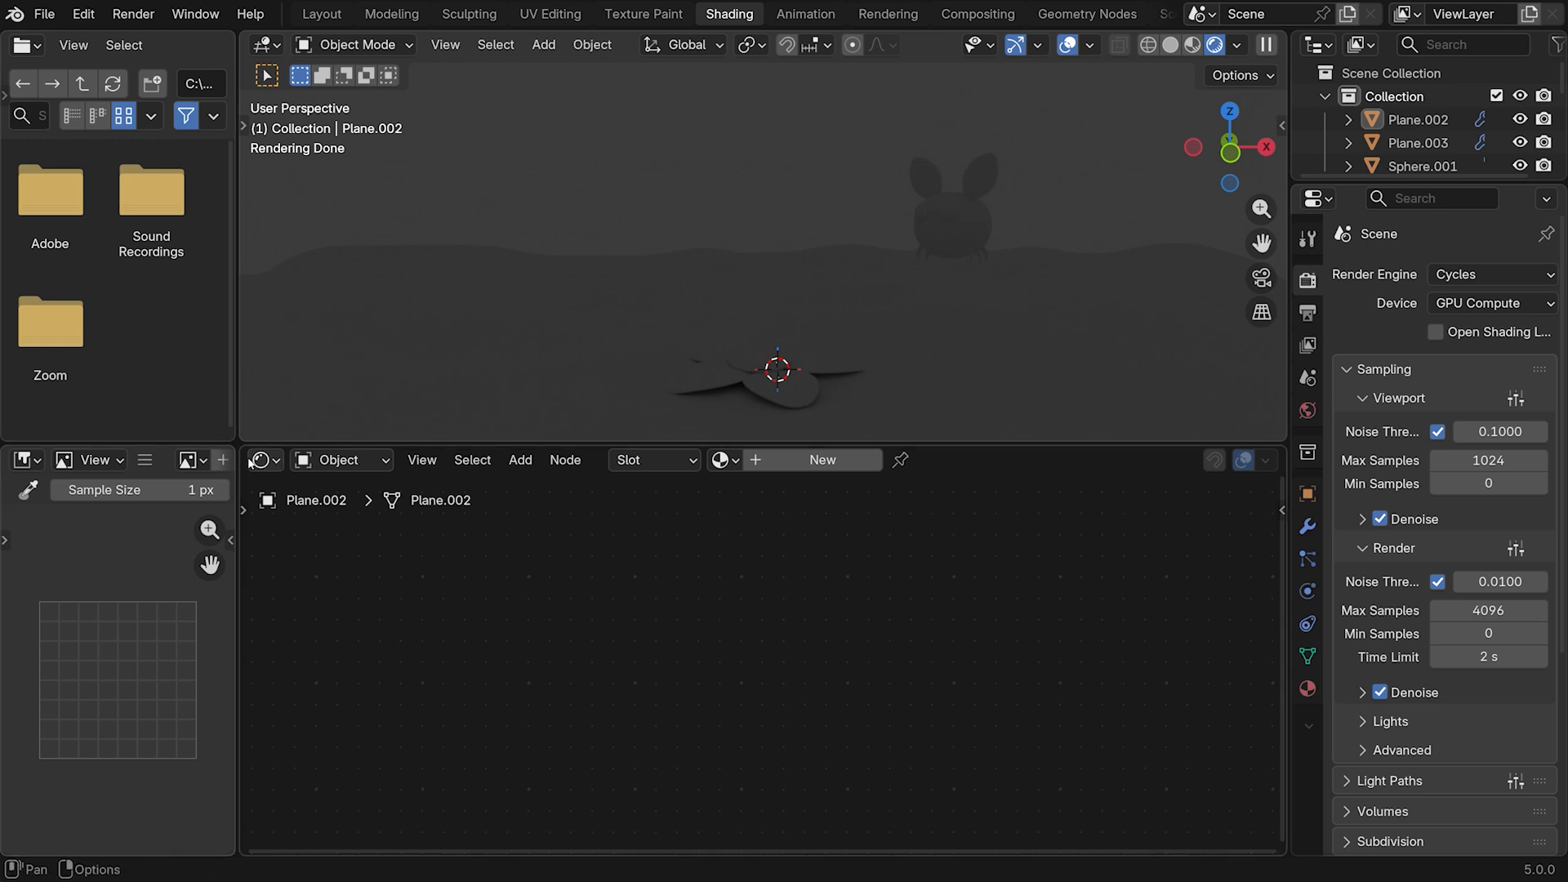
Close the image editor and file browser areas and place the shader editor beside the 3D viewport at about equal width
{"action": "left_click_drag", "start_coordinate": [242, 448], "coordinate": [198, 463]}
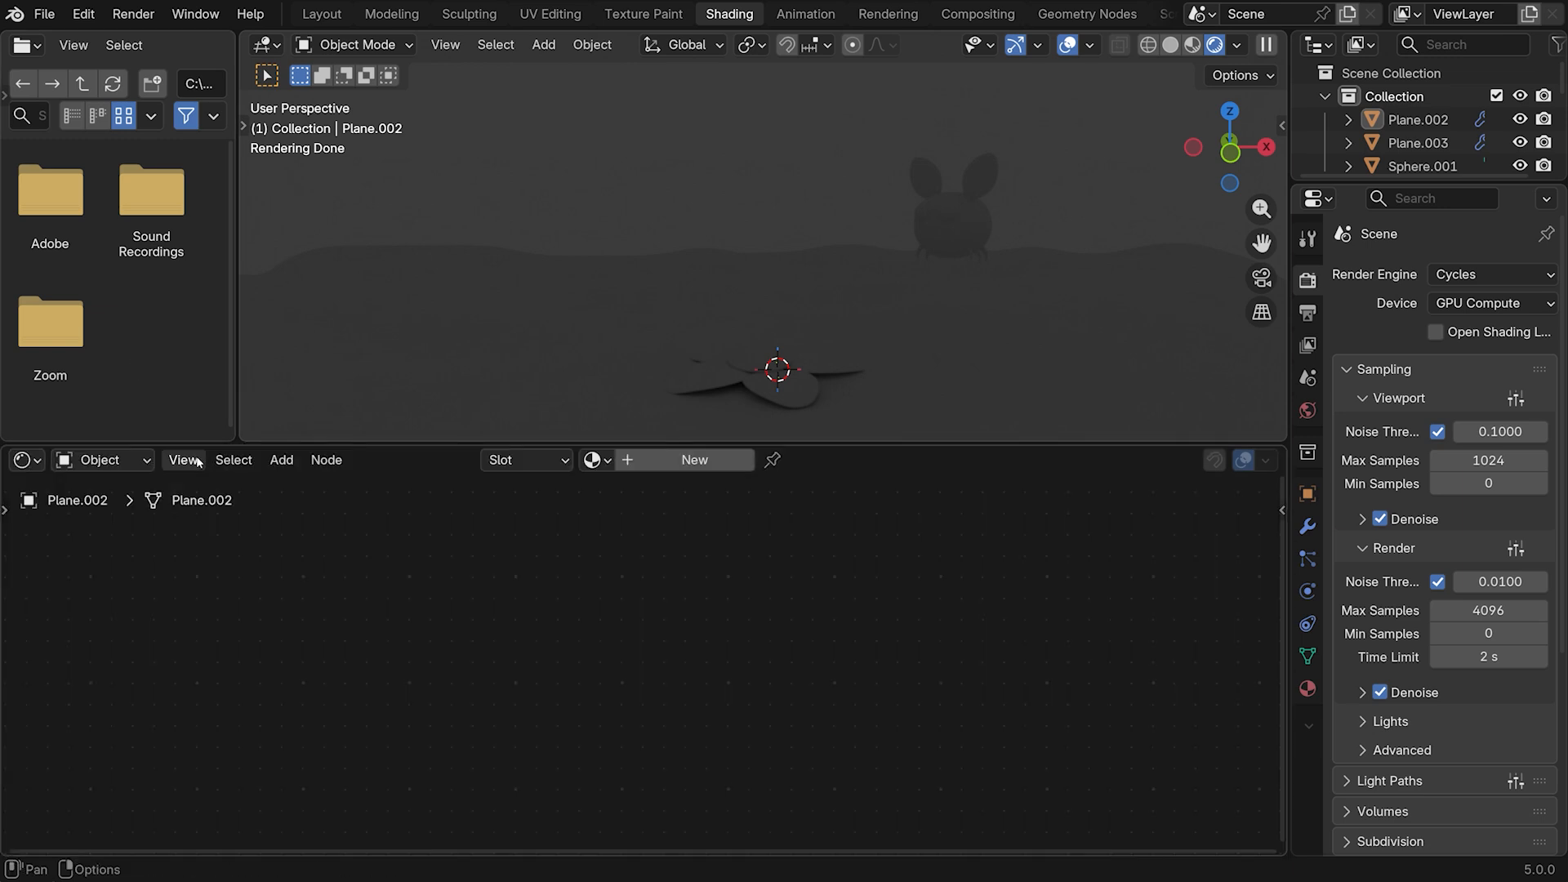
{"action": "left_click_drag", "start_coordinate": [5, 448], "coordinate": [8, 409]}
{"action": "left_click_drag", "start_coordinate": [236, 431], "coordinate": [633, 431]}
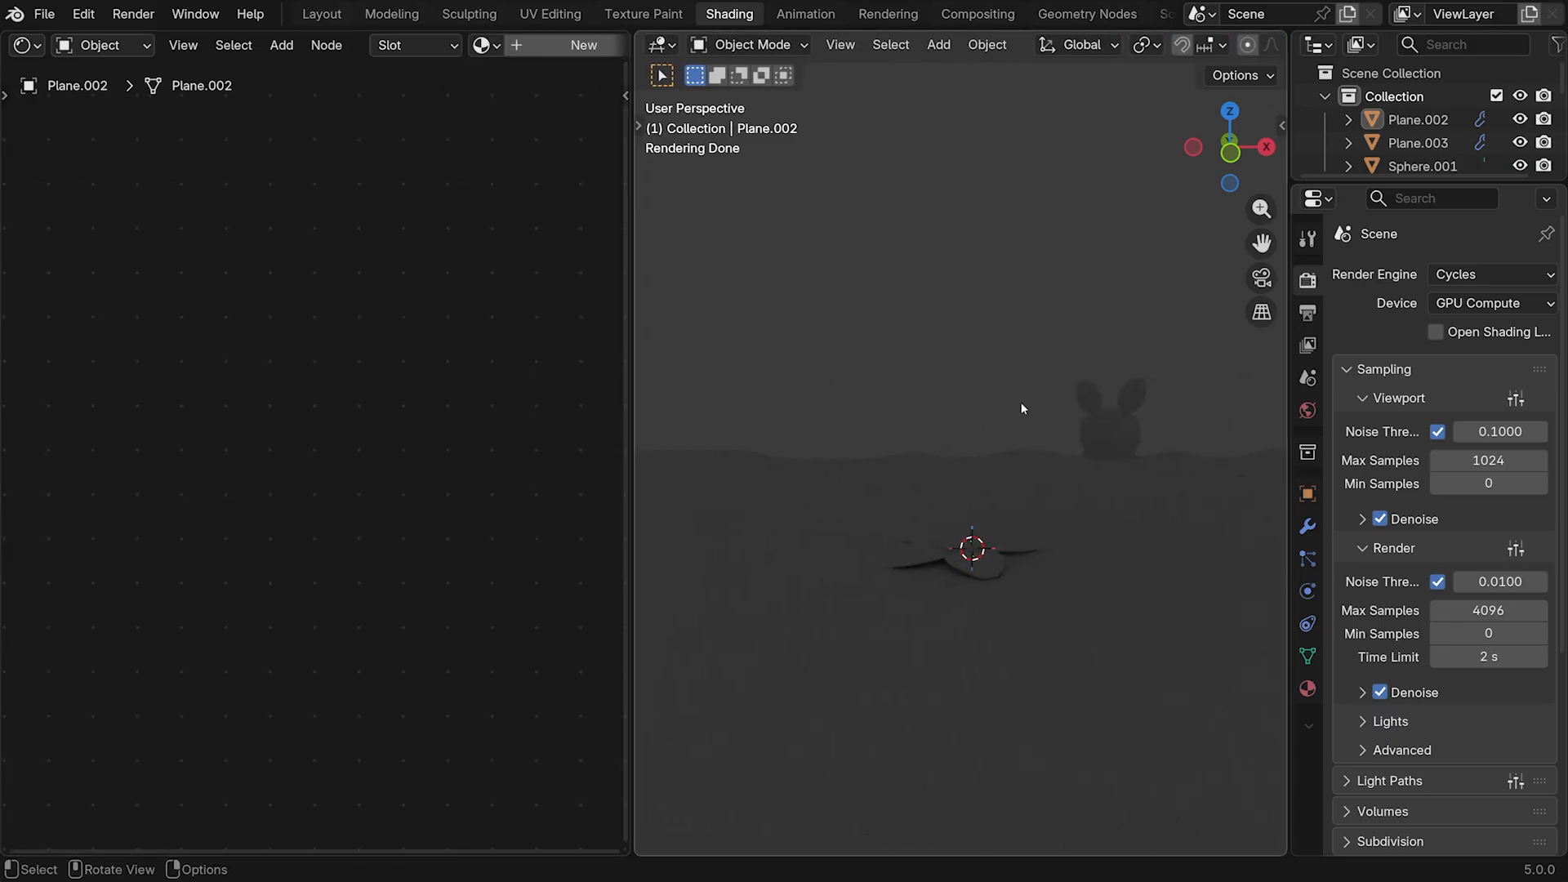
Display the World shader nodes and move the Background node closer to the World Output node
{"action": "left_click", "coordinate": [116, 48]}
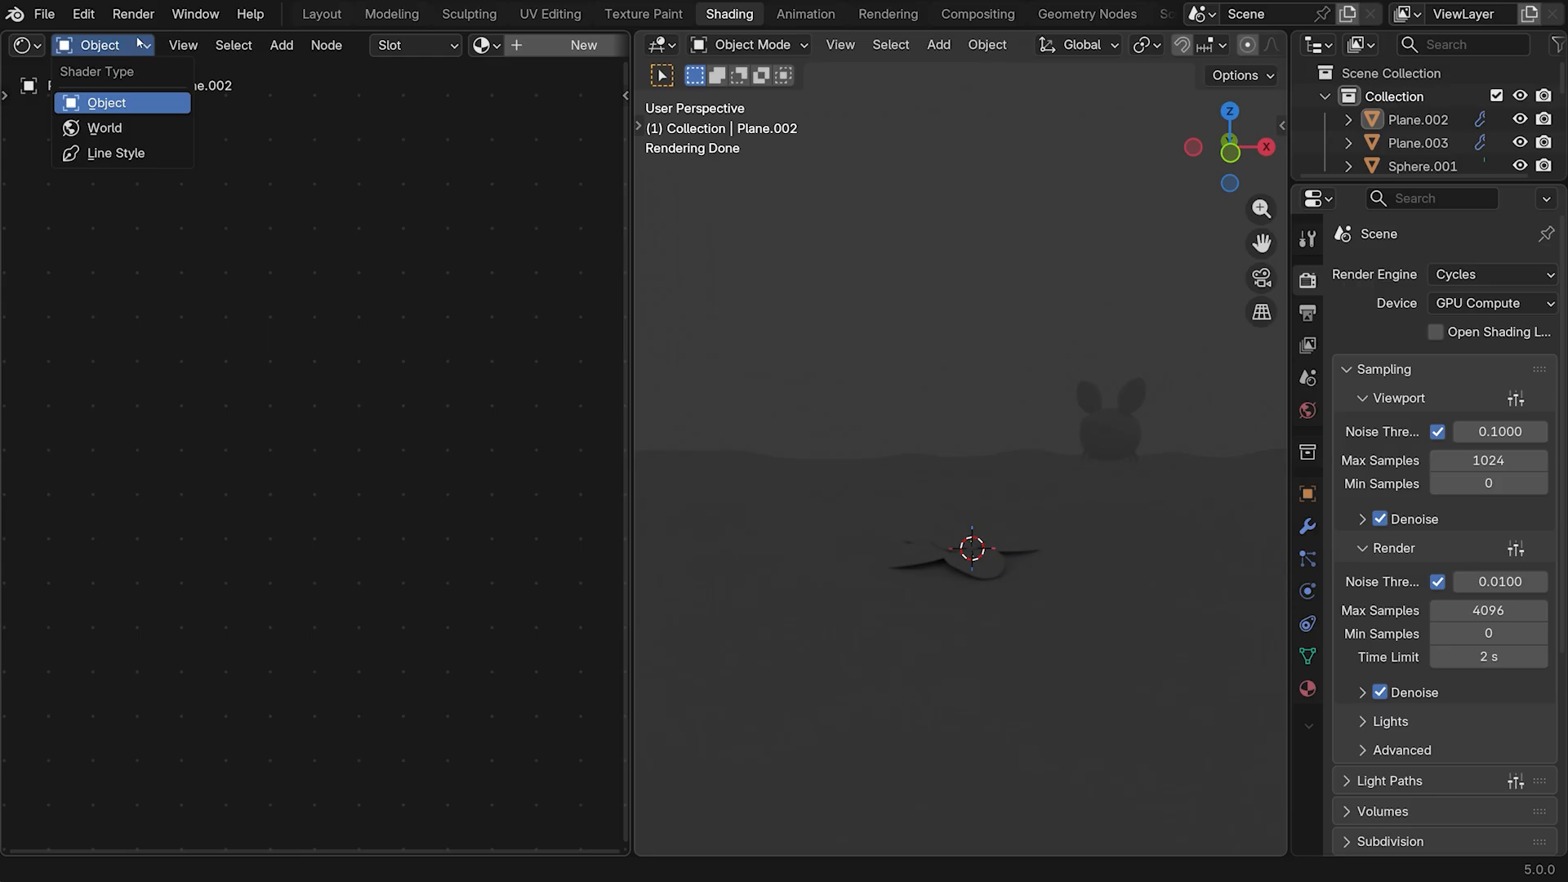
{"action": "left_click", "coordinate": [94, 128]}
{"action": "scroll", "coordinate": [462, 278], "scroll_direction": "down", "scroll_amount": 4}
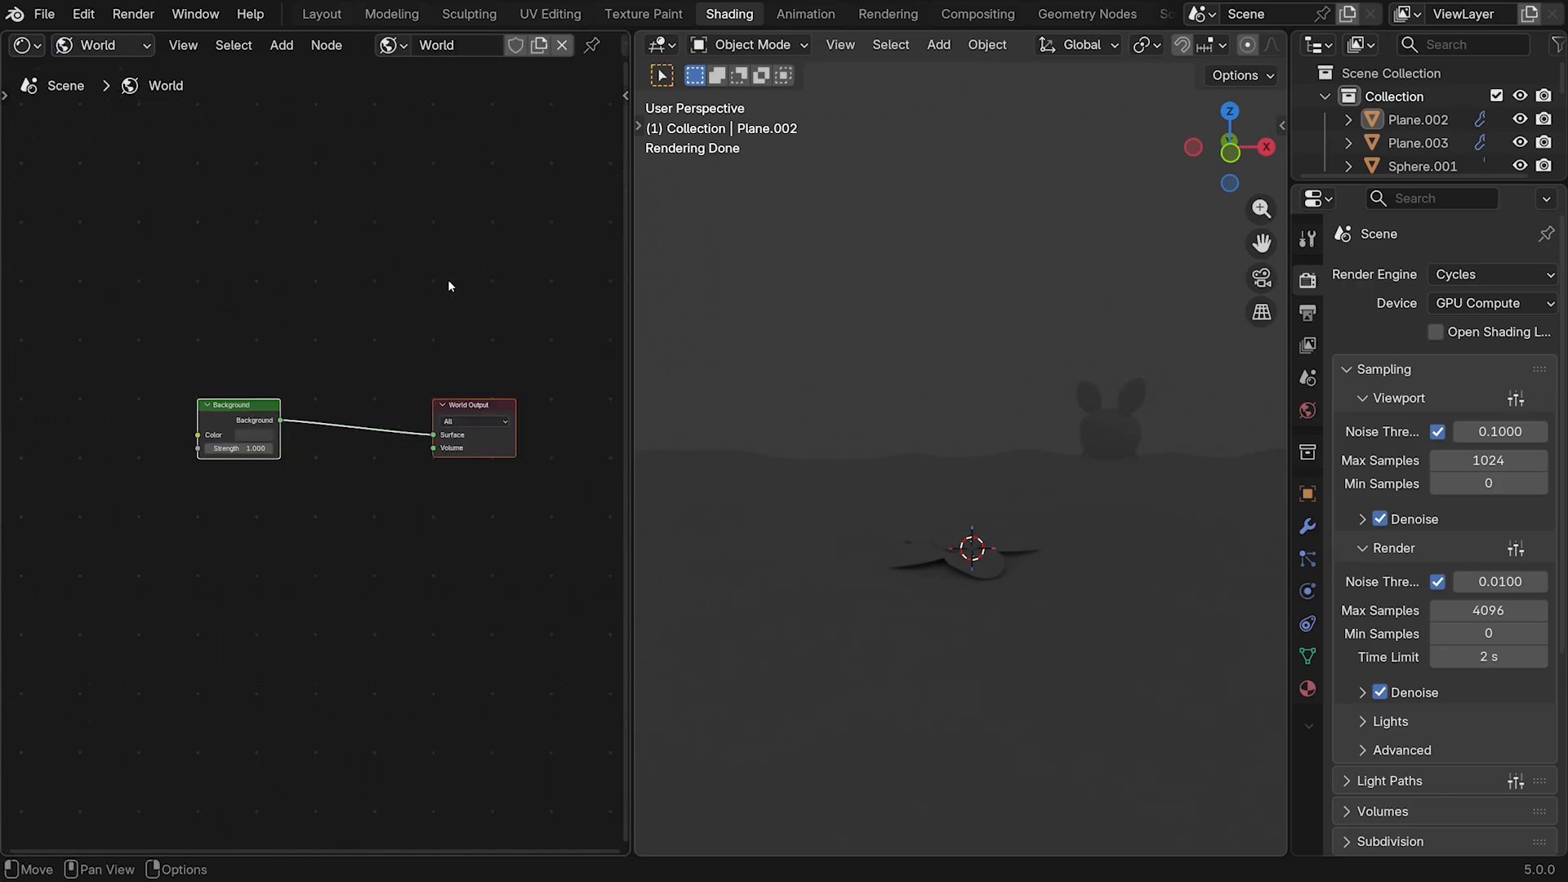
{"action": "left_click_drag", "start_coordinate": [209, 409], "coordinate": [291, 408]}
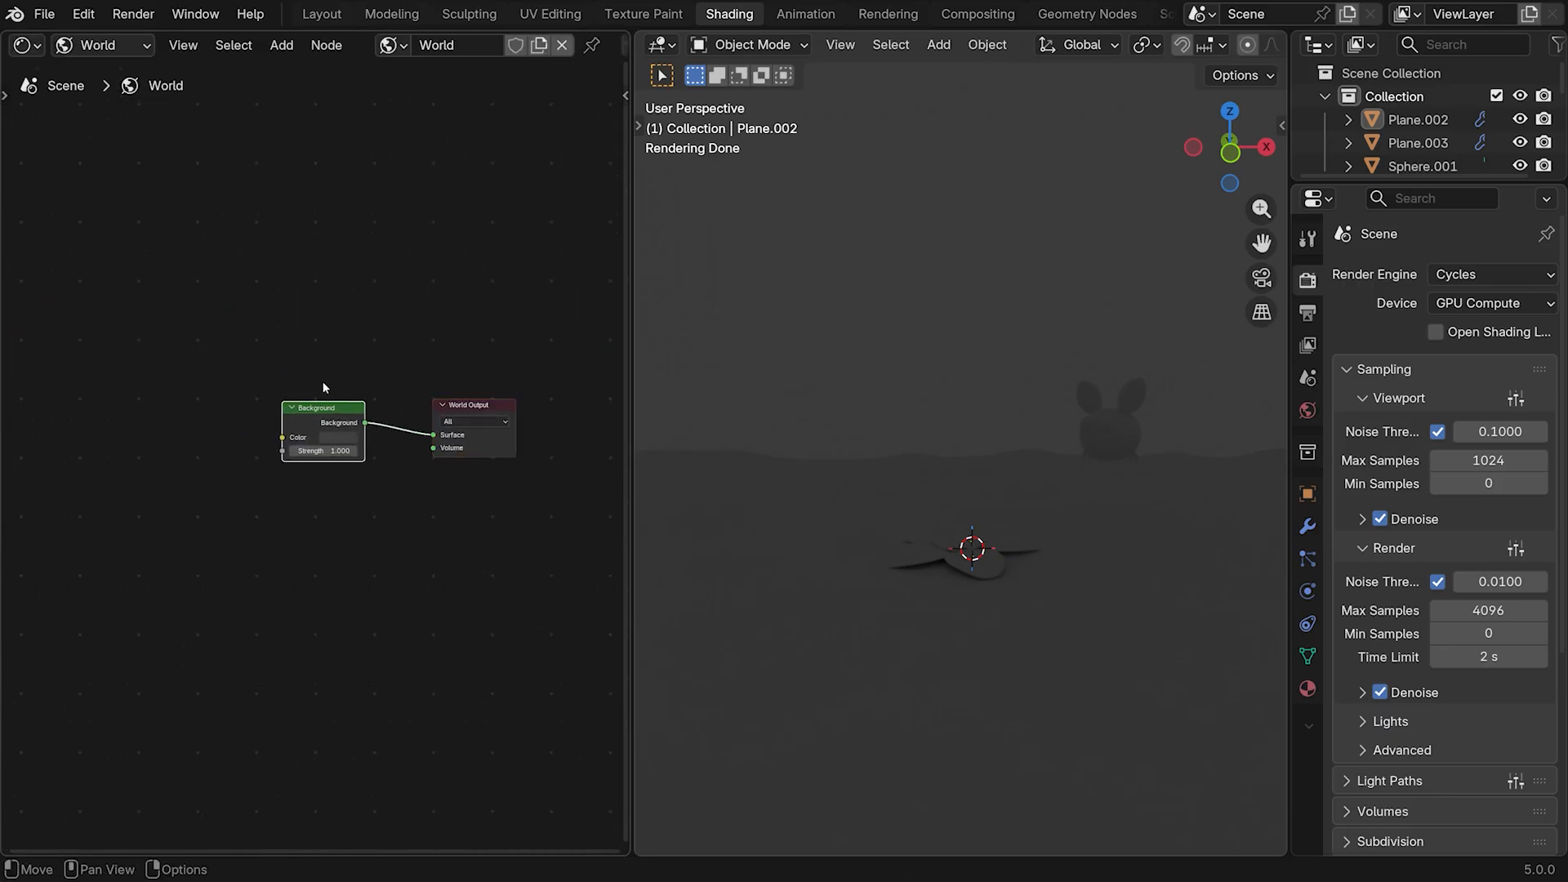
Add an Environment Texture node before the Background node and connect its Color output to the Background Color input
{"action": "left_click", "coordinate": [201, 397]}
{"action": "key", "text": "shift+a"}
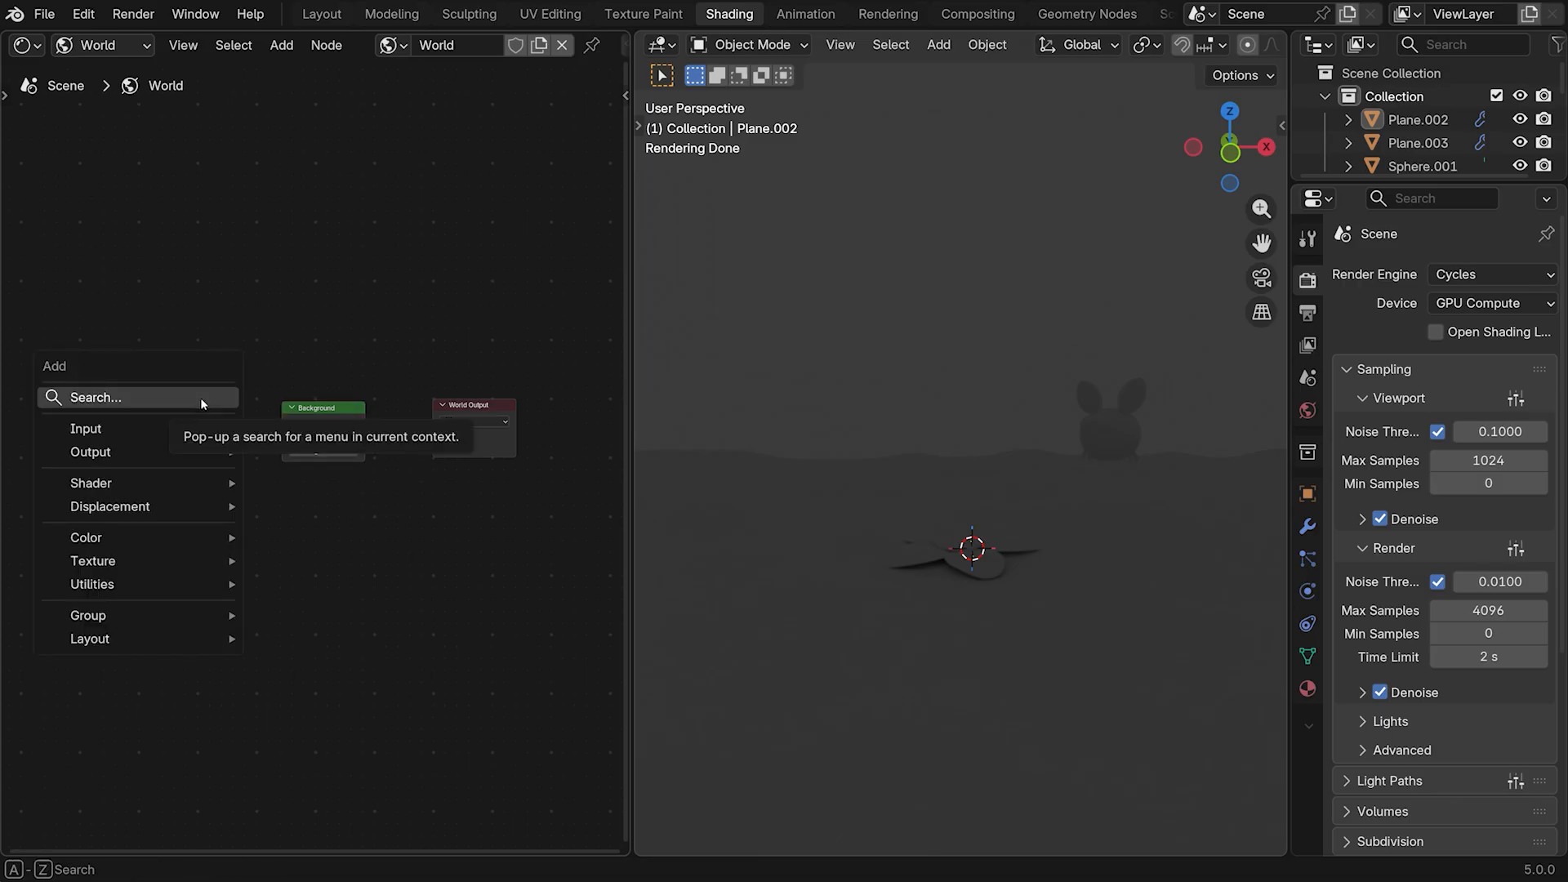
{"action": "mouse_move", "coordinate": [164, 555]}
{"action": "left_click", "coordinate": [325, 328]}
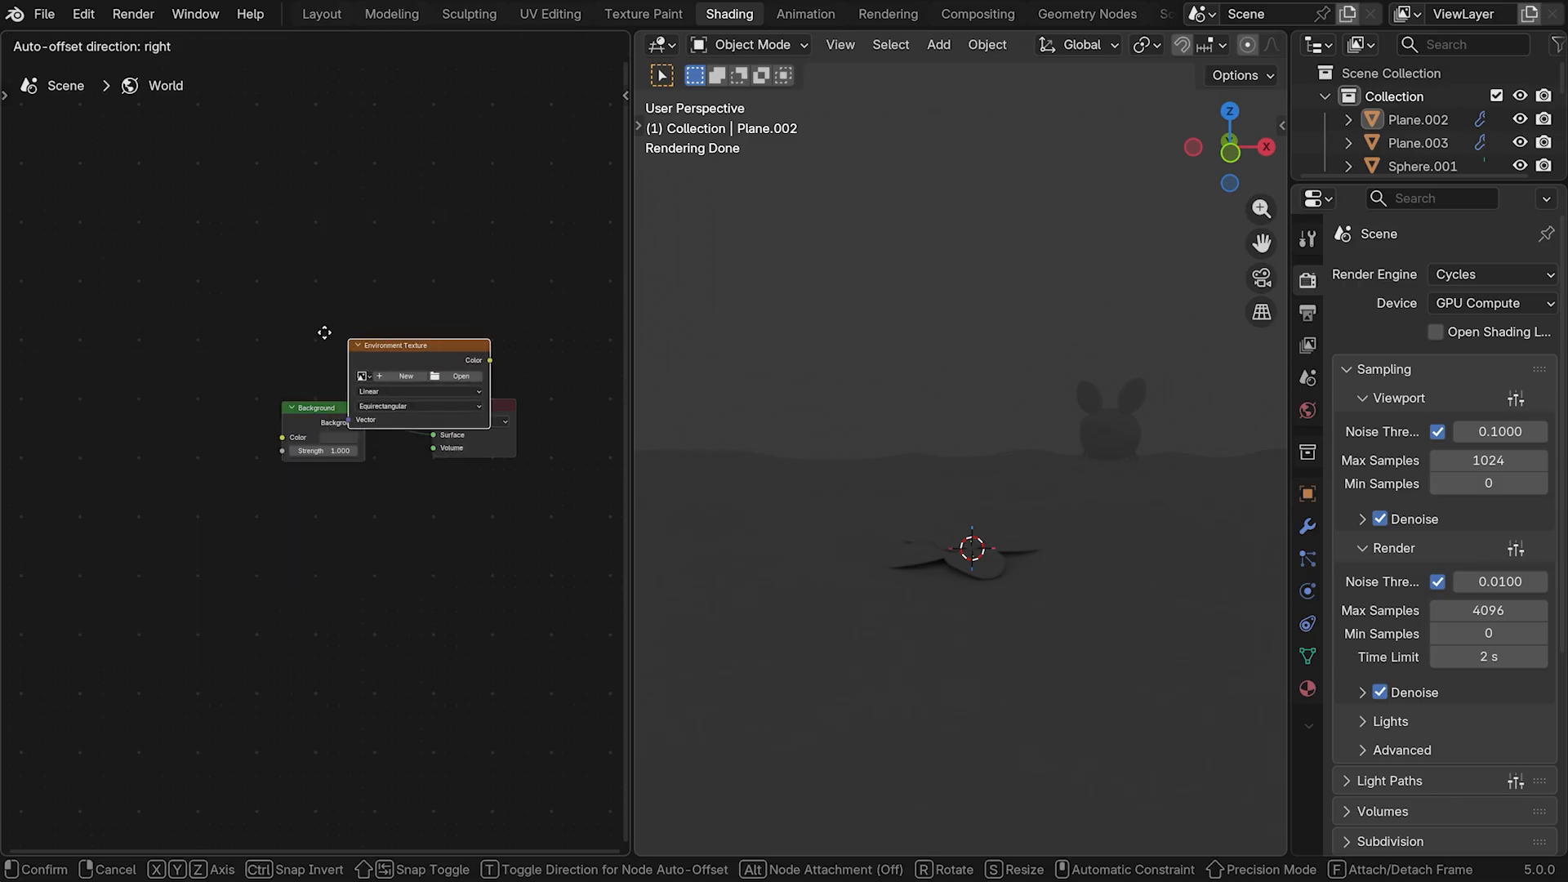
{"action": "left_click", "coordinate": [69, 388]}
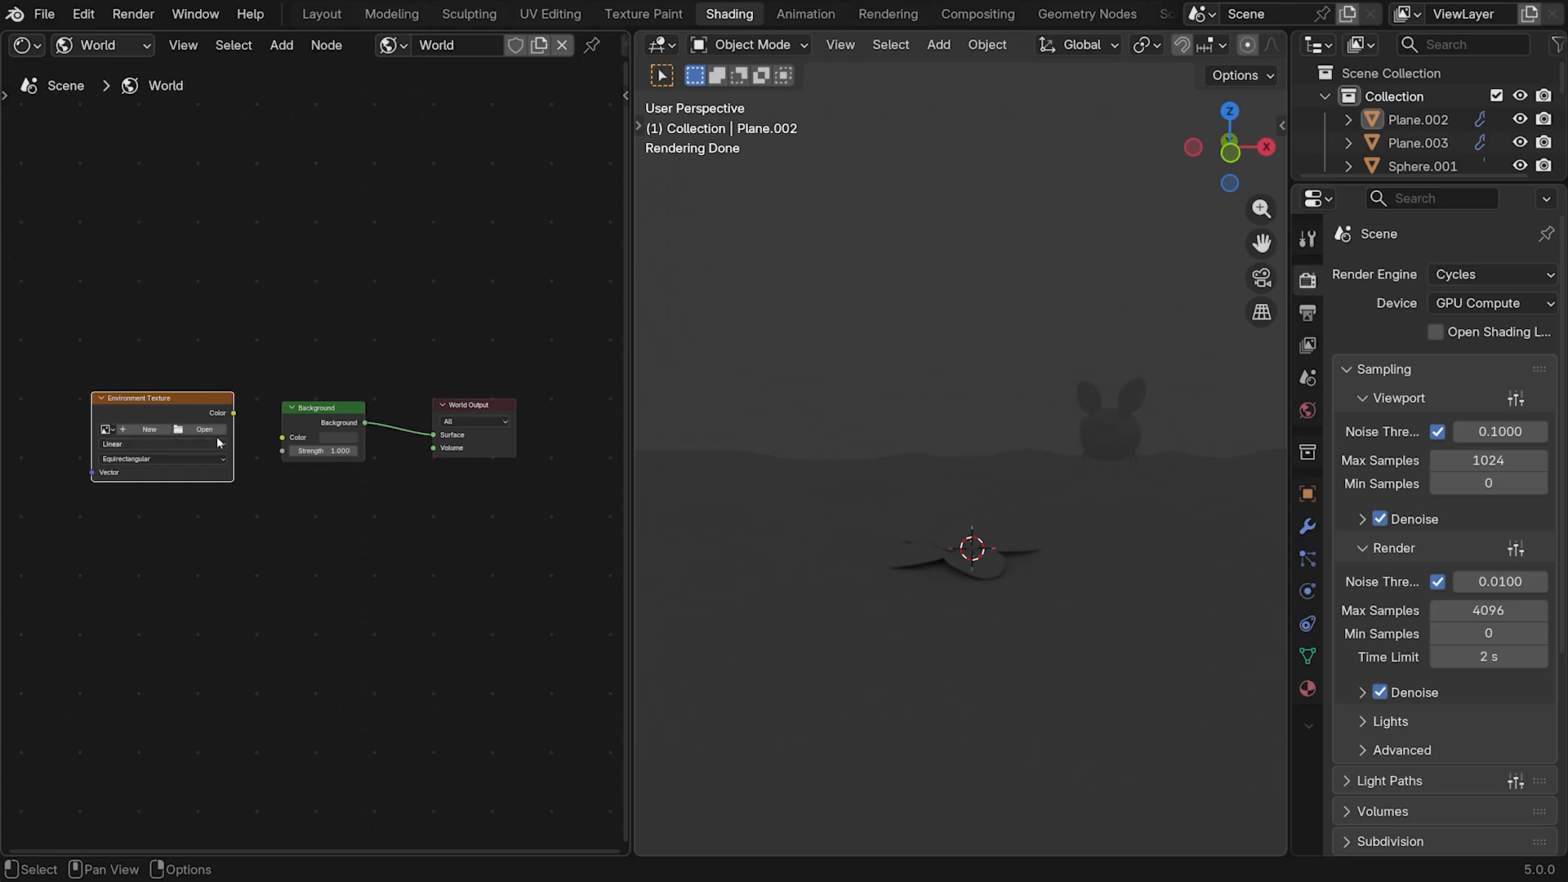
{"action": "left_click_drag", "start_coordinate": [233, 413], "coordinate": [282, 437]}
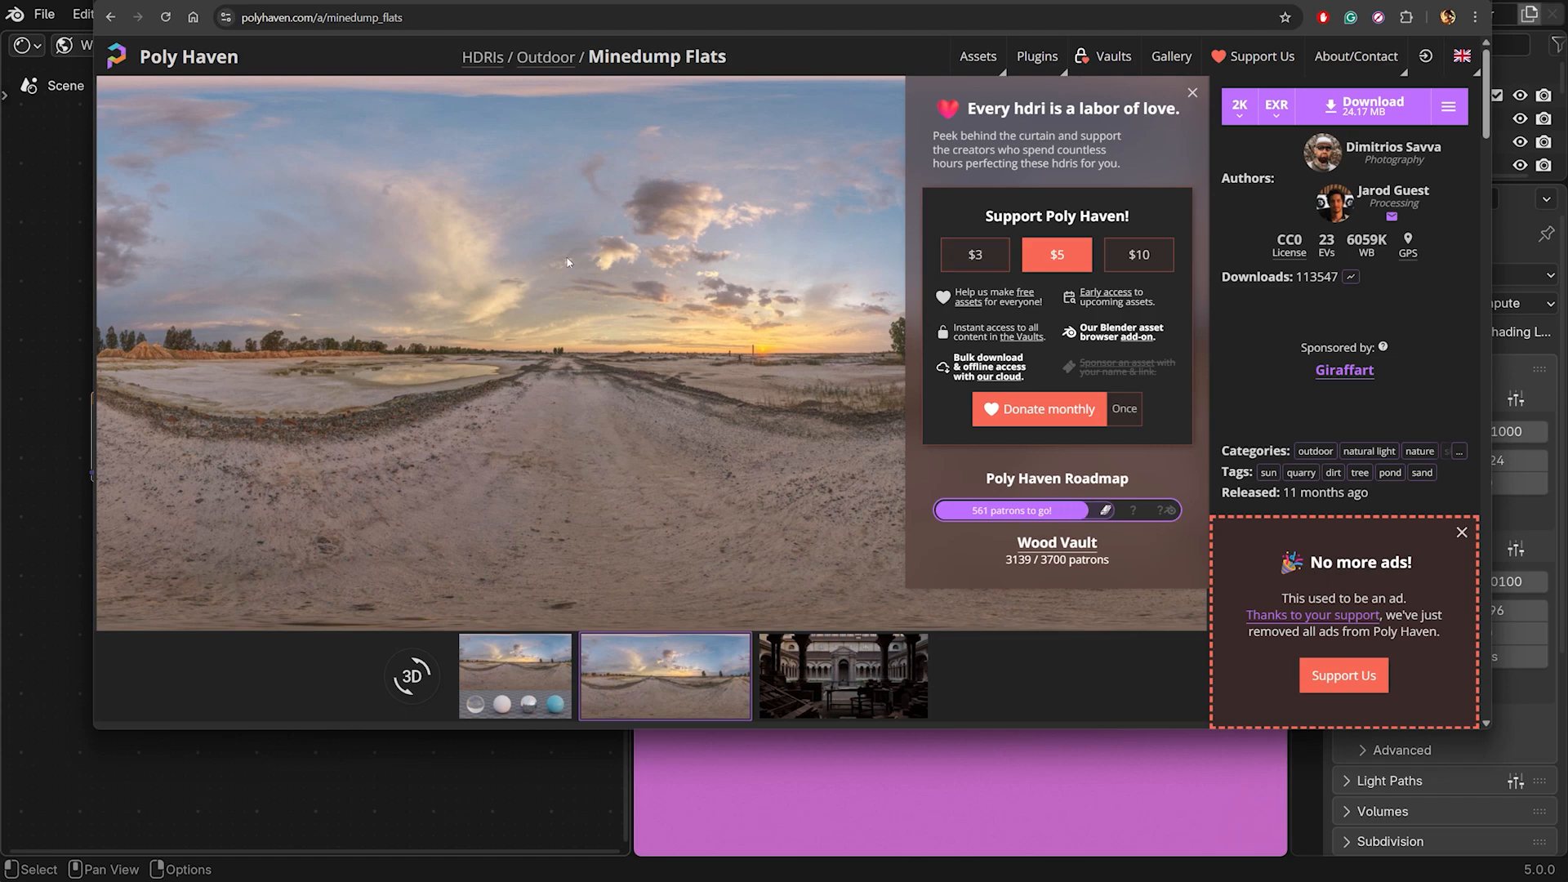
In the browser, examine the Minedump Flats HDRI on Poly Haven, dismissing the donation panel and showing its preview with the material spheres
{"action": "scroll", "coordinate": [568, 262], "scroll_direction": "down", "scroll_amount": 1}
{"action": "scroll", "coordinate": [566, 256], "scroll_direction": "up", "scroll_amount": 1}
{"action": "left_click", "coordinate": [1193, 94]}
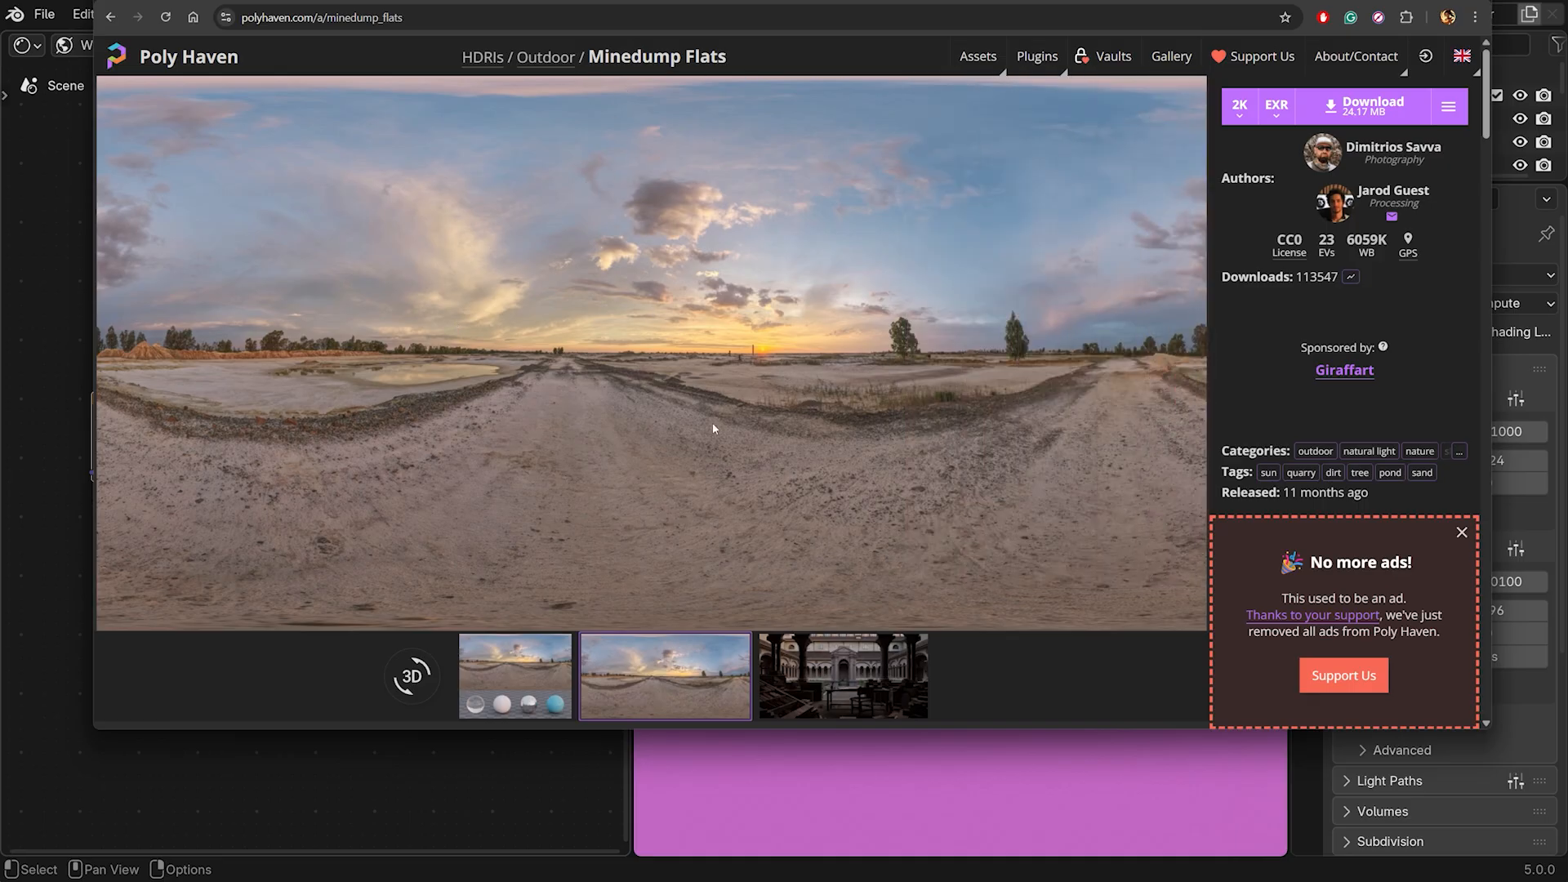
{"action": "left_click", "coordinate": [515, 676]}
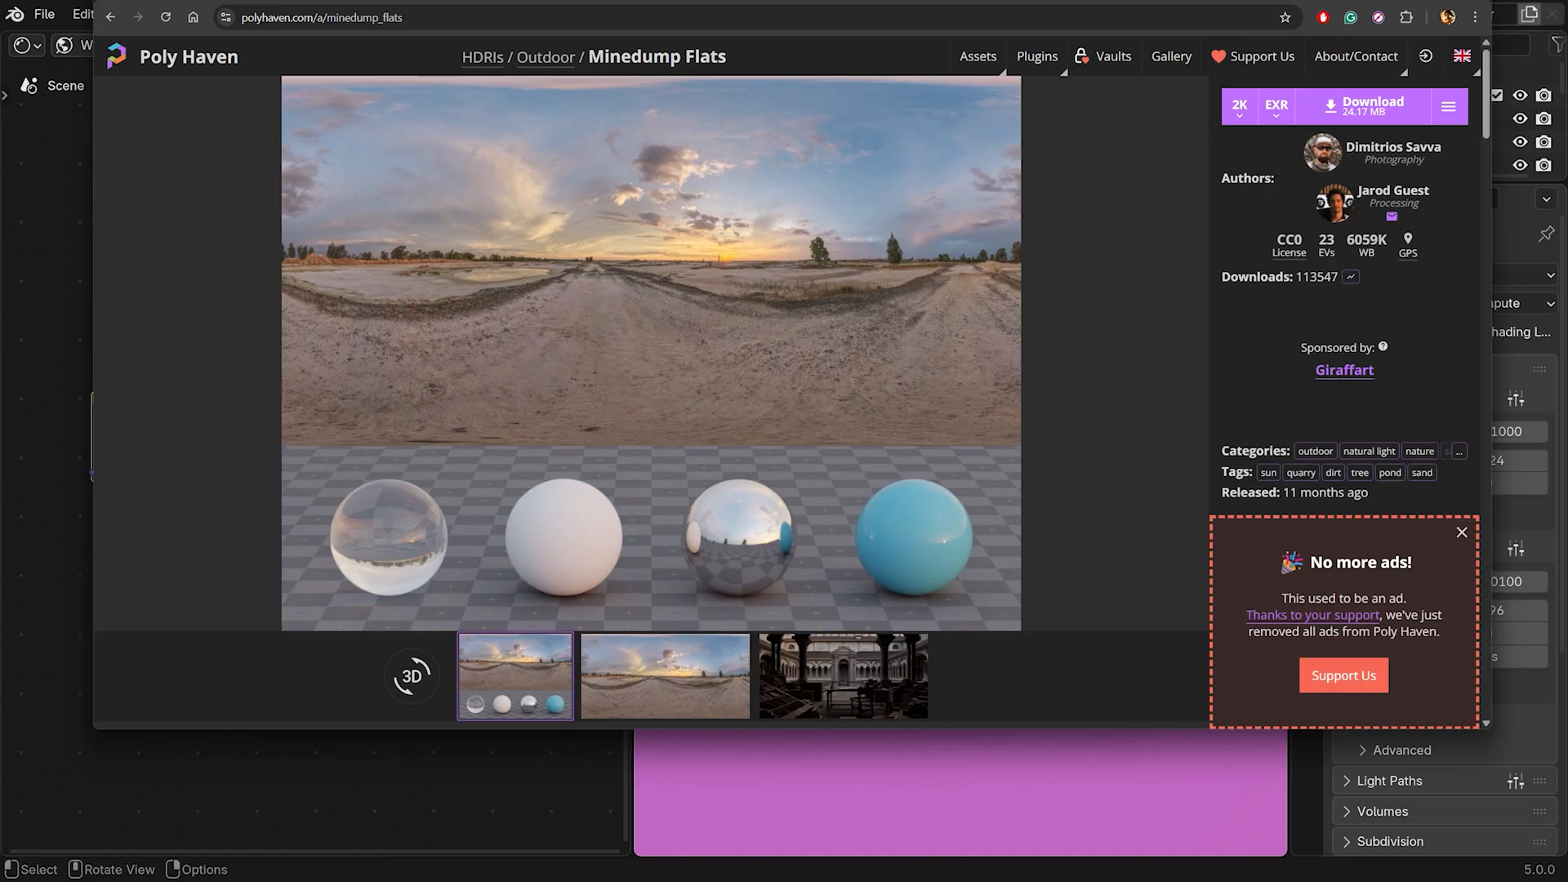
Return to Blender and load minedump_flats_2k.exr into the Environment Texture node
{"action": "key", "text": "alt+Tab"}
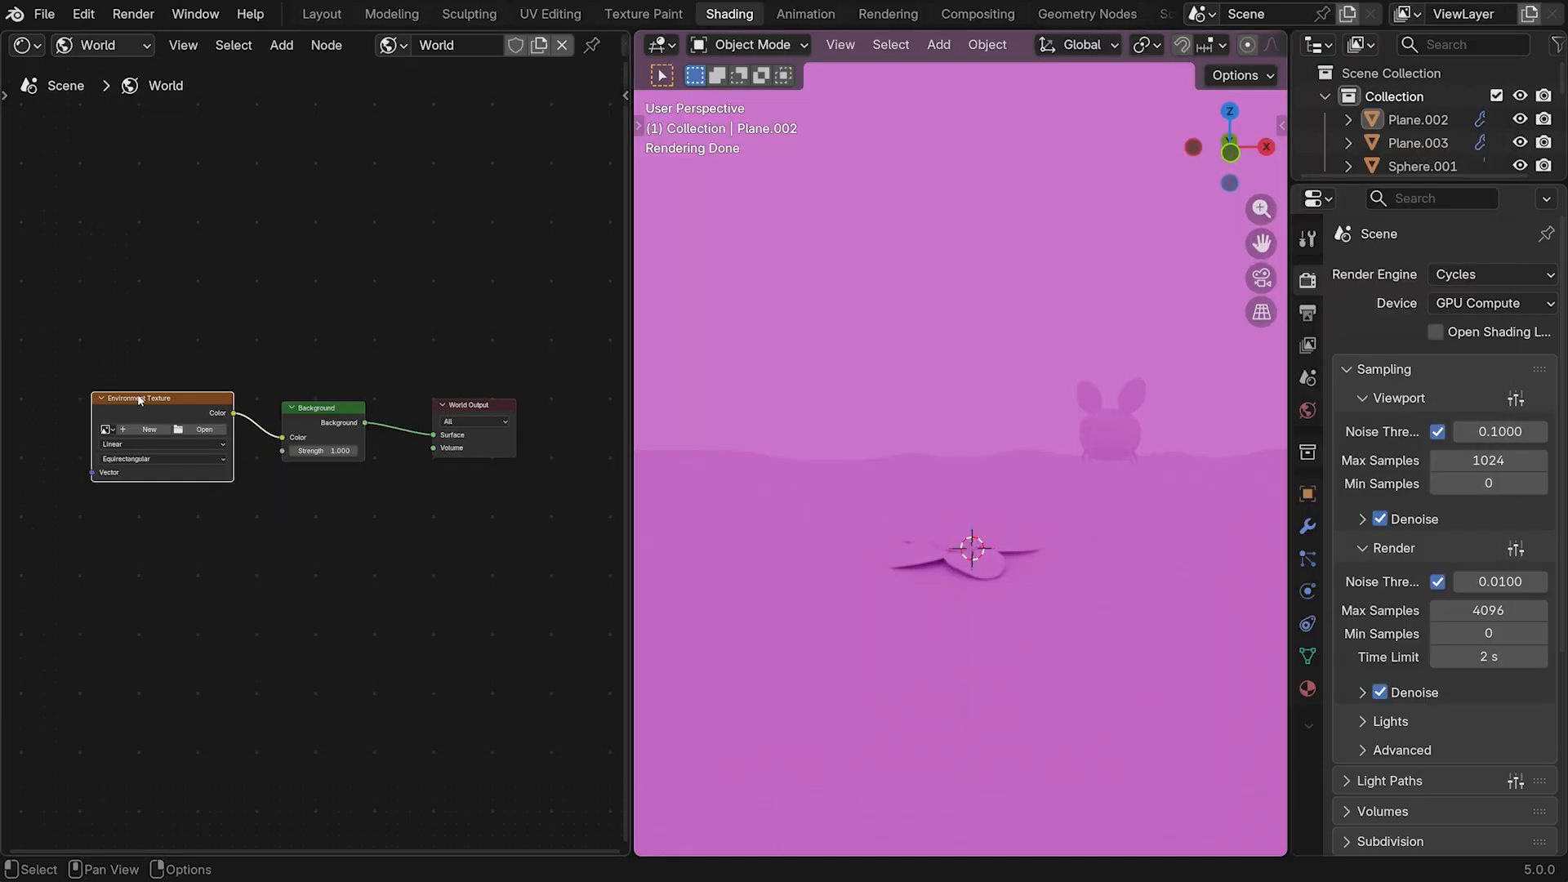
{"action": "left_click", "coordinate": [187, 426]}
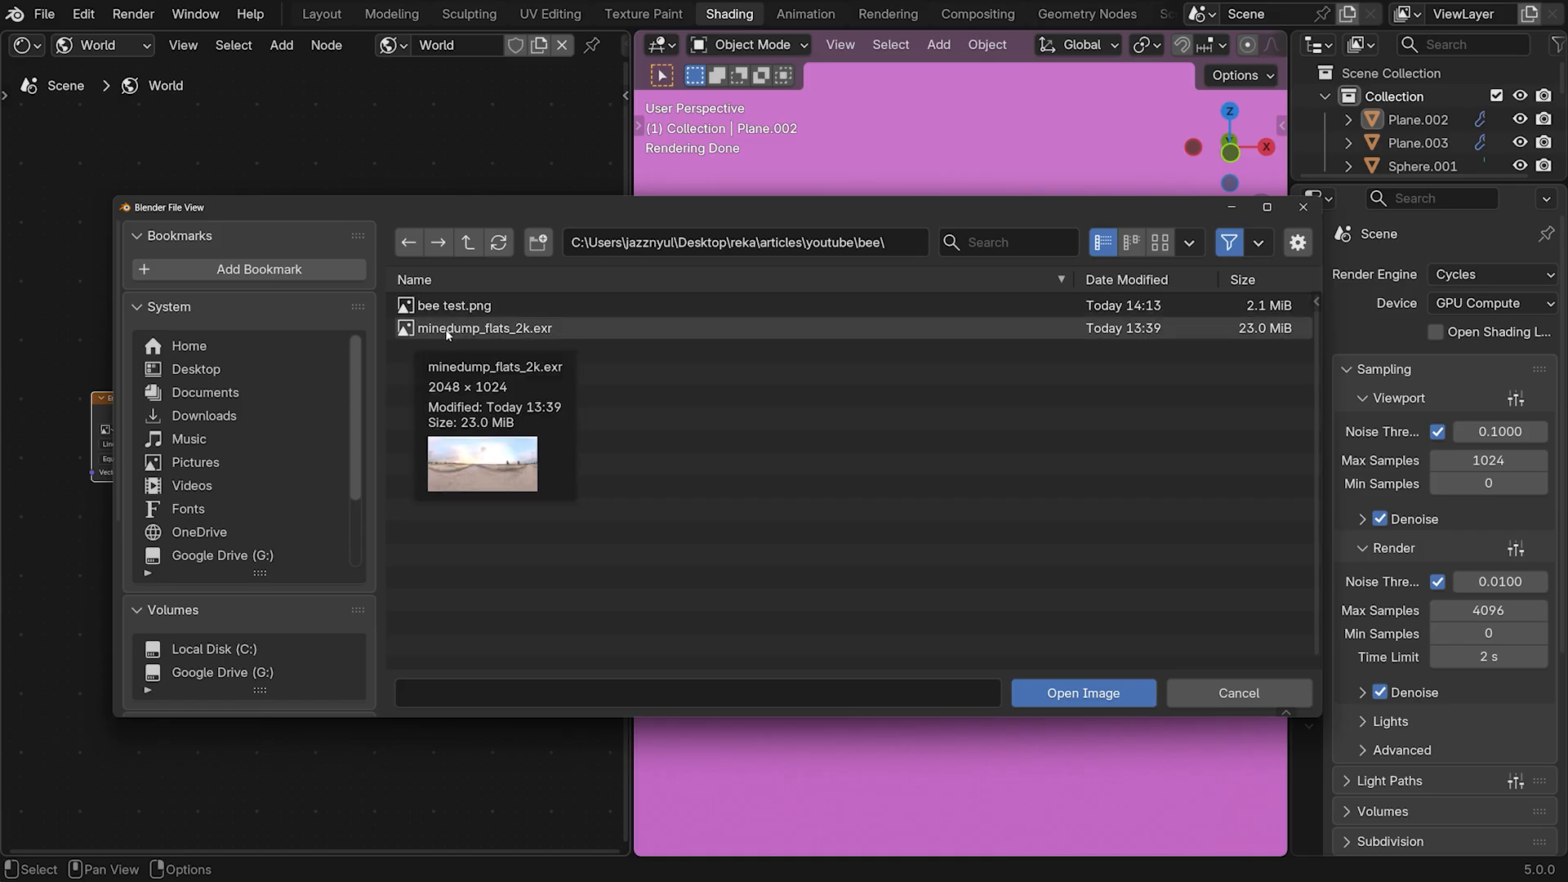
{"action": "left_click", "coordinate": [444, 330]}
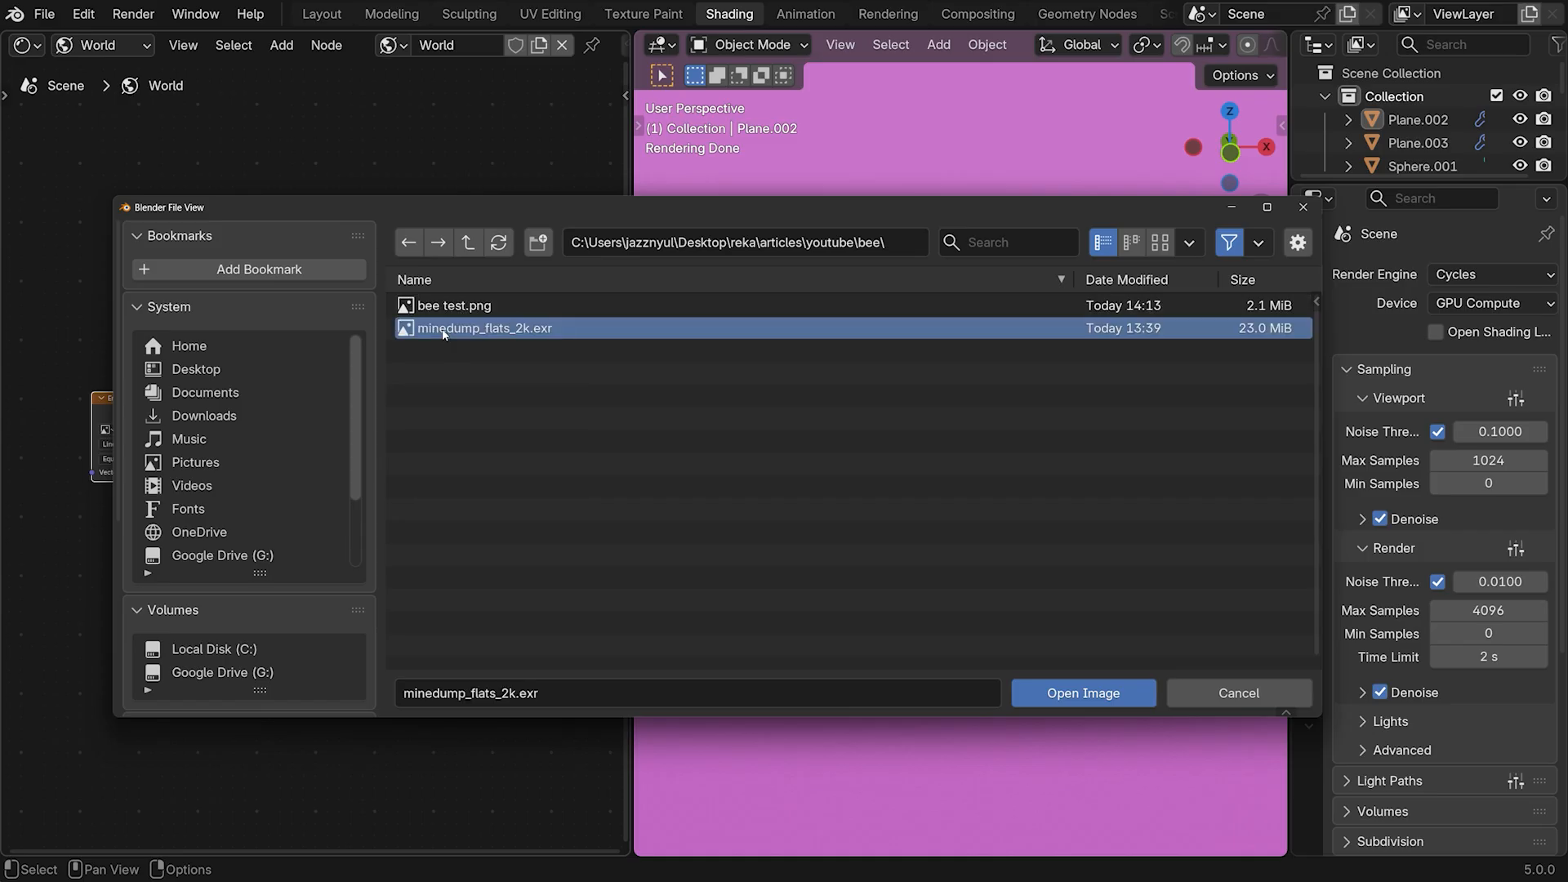
{"action": "left_click", "coordinate": [1070, 694]}
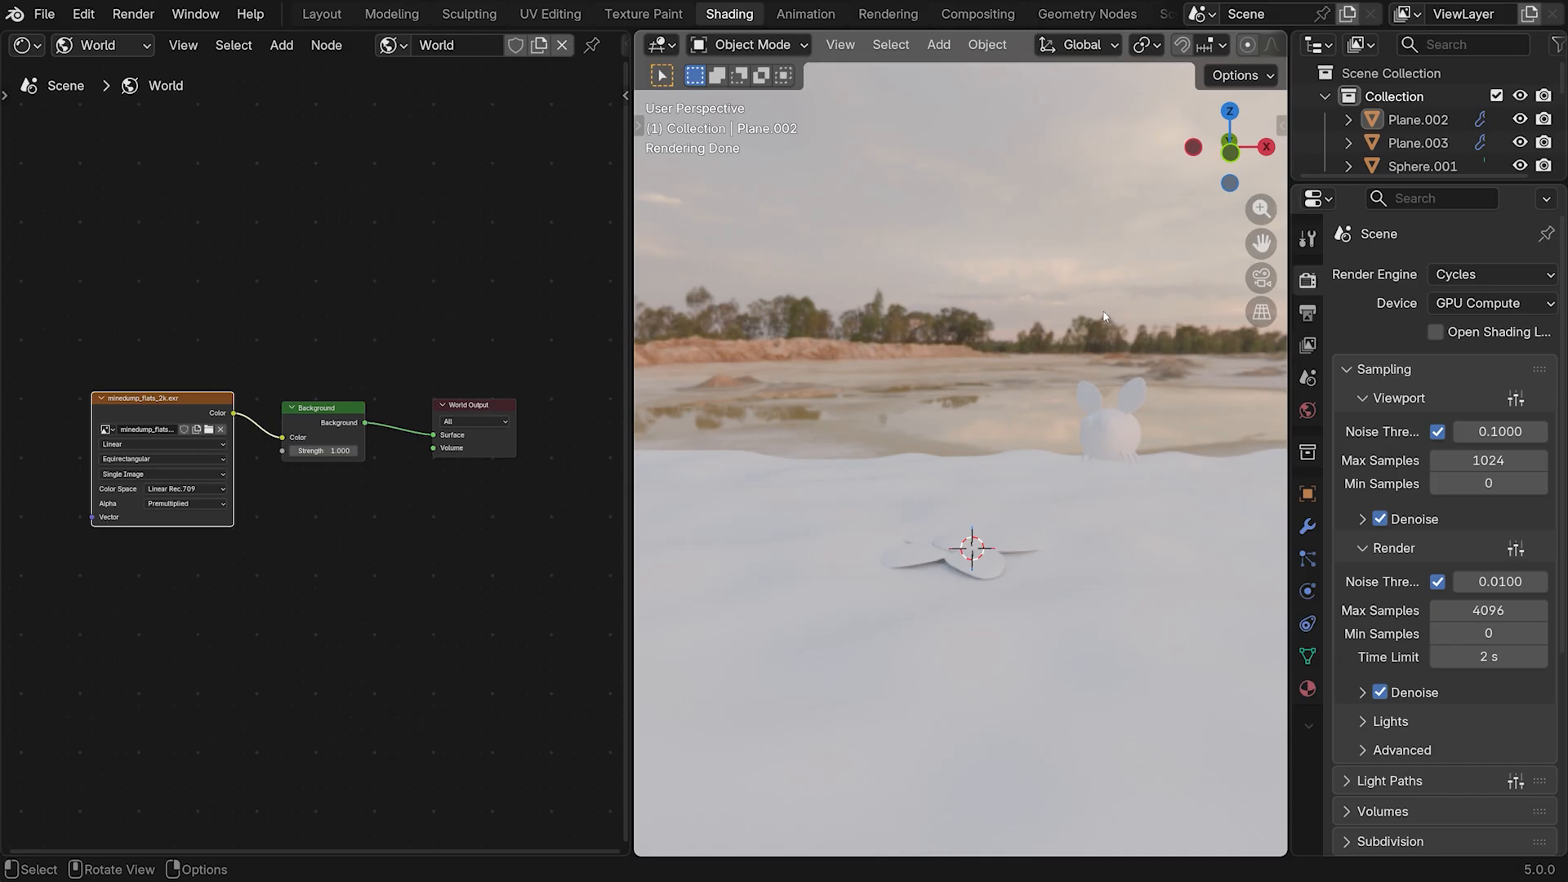
Duplicate the Background node and place the copy directly below the original
{"action": "left_click", "coordinate": [332, 421]}
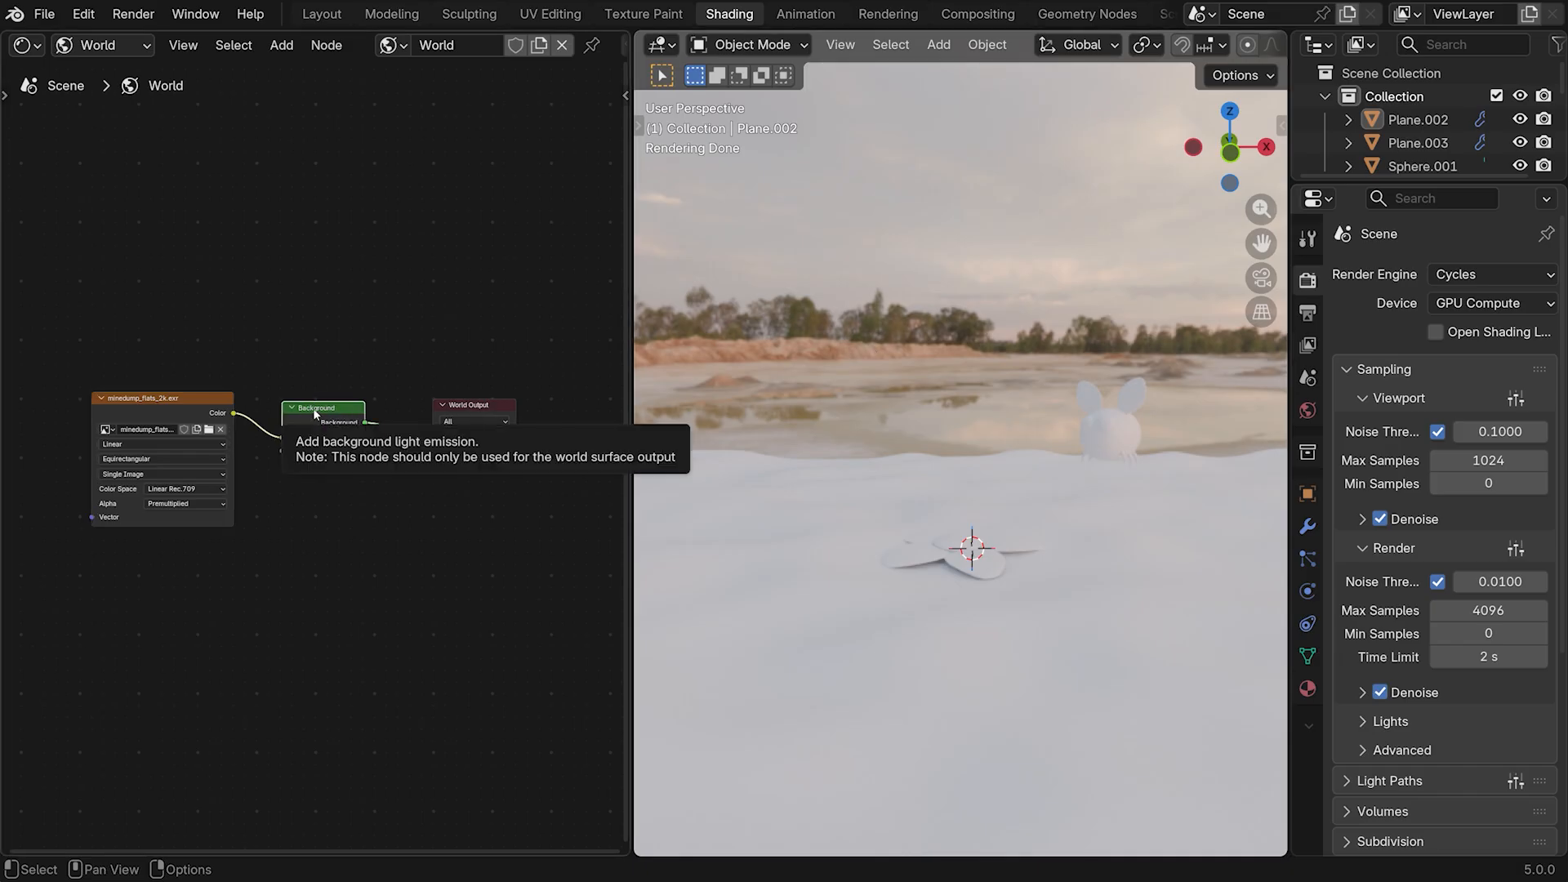
{"action": "key", "text": "shift+d"}
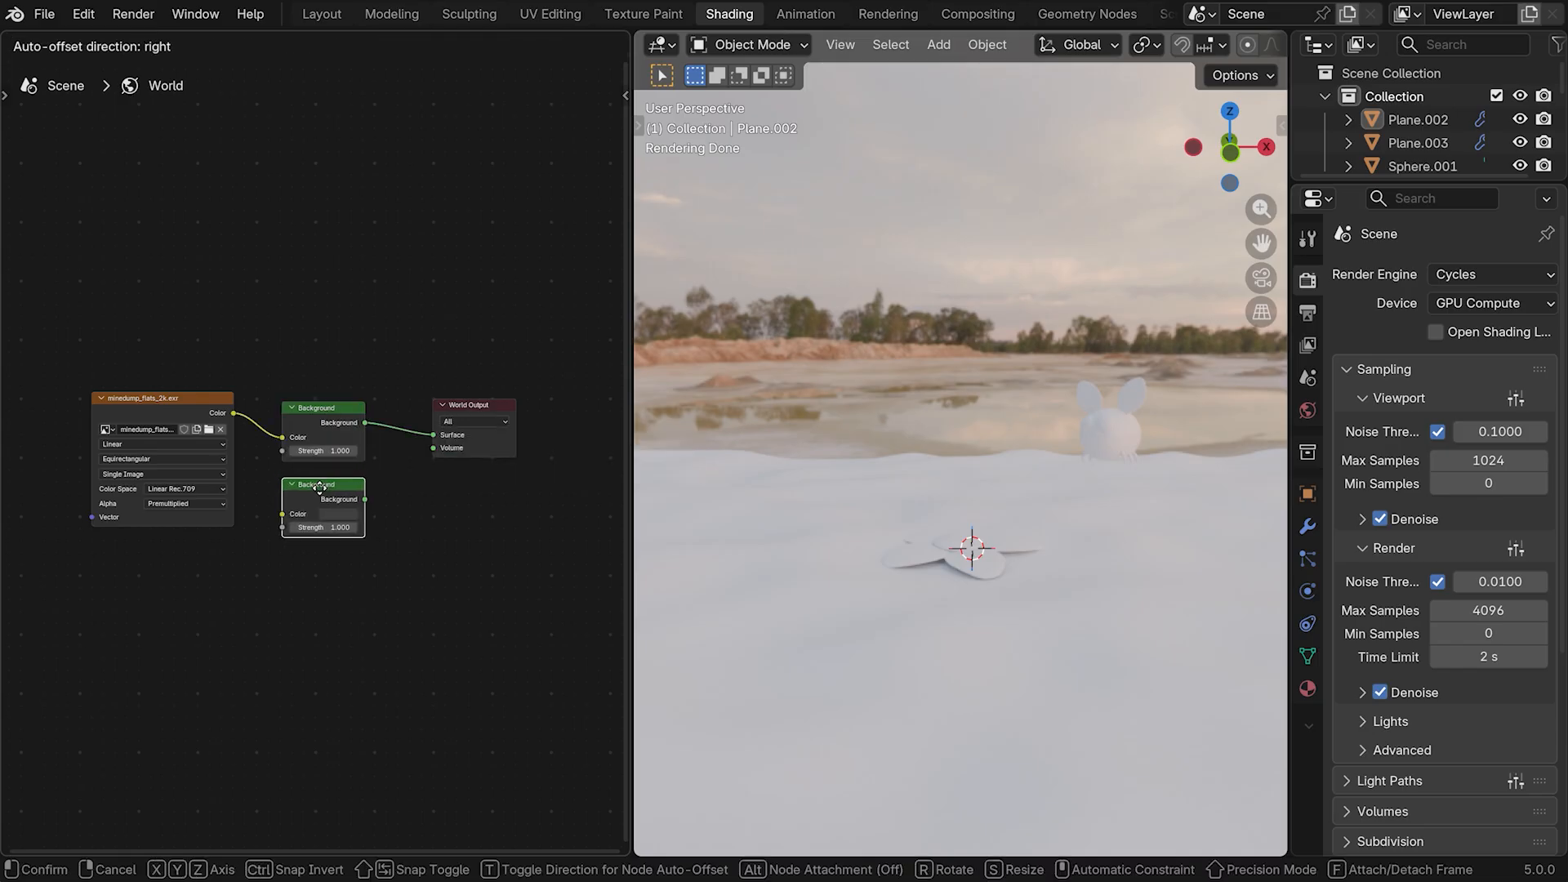
{"action": "left_click", "coordinate": [319, 498]}
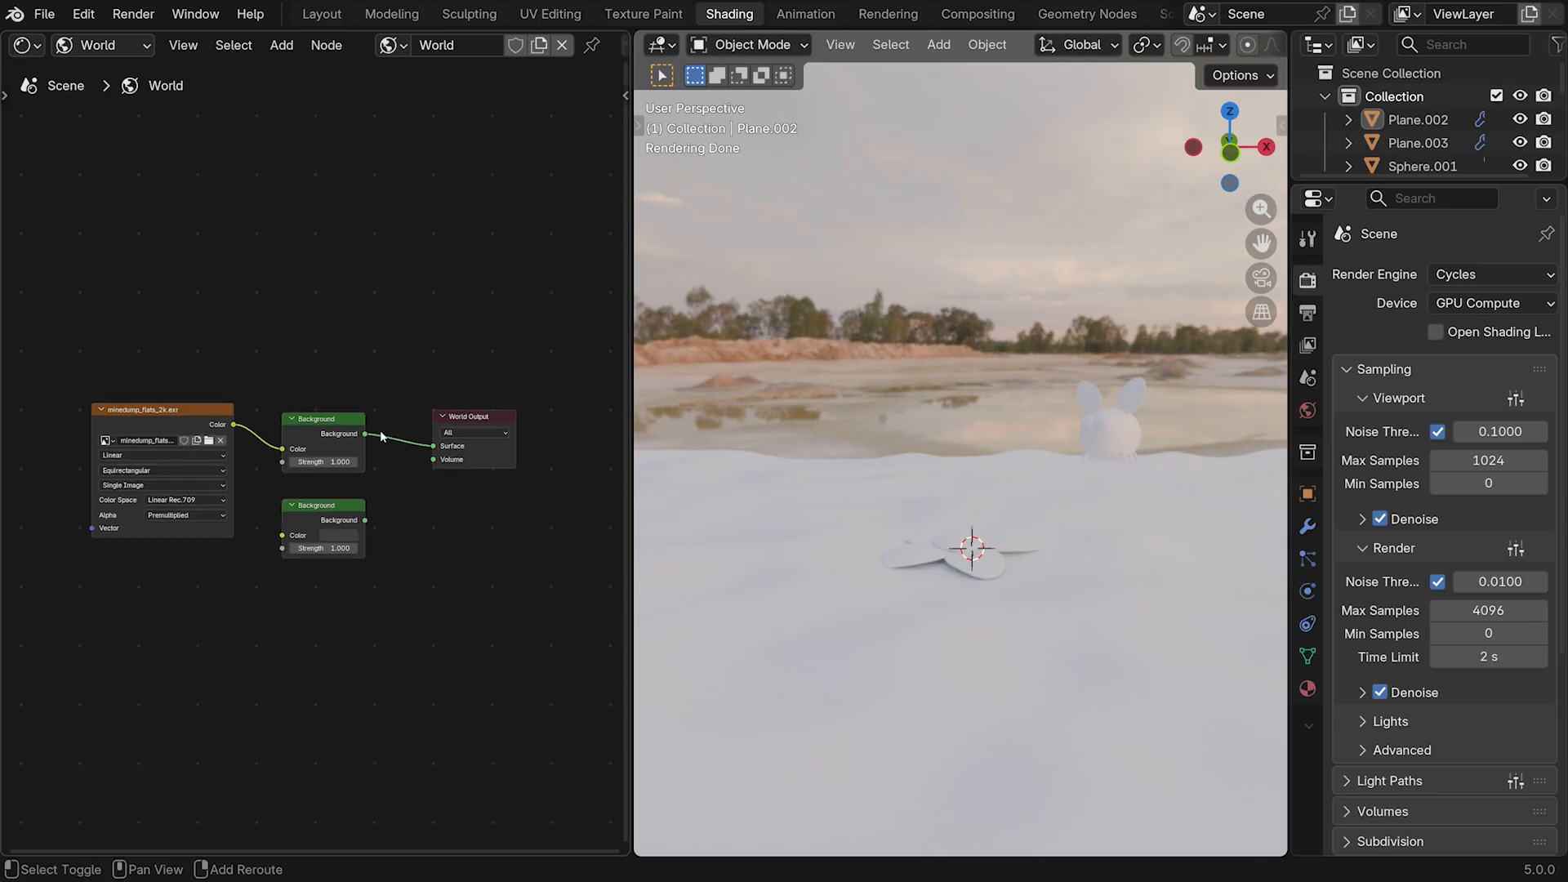
Insert a Mix Shader between the Background and World Output nodes and connect the duplicated Background to its second Shader input
{"action": "key", "text": "shift+a"}
{"action": "left_click", "coordinate": [491, 454]}
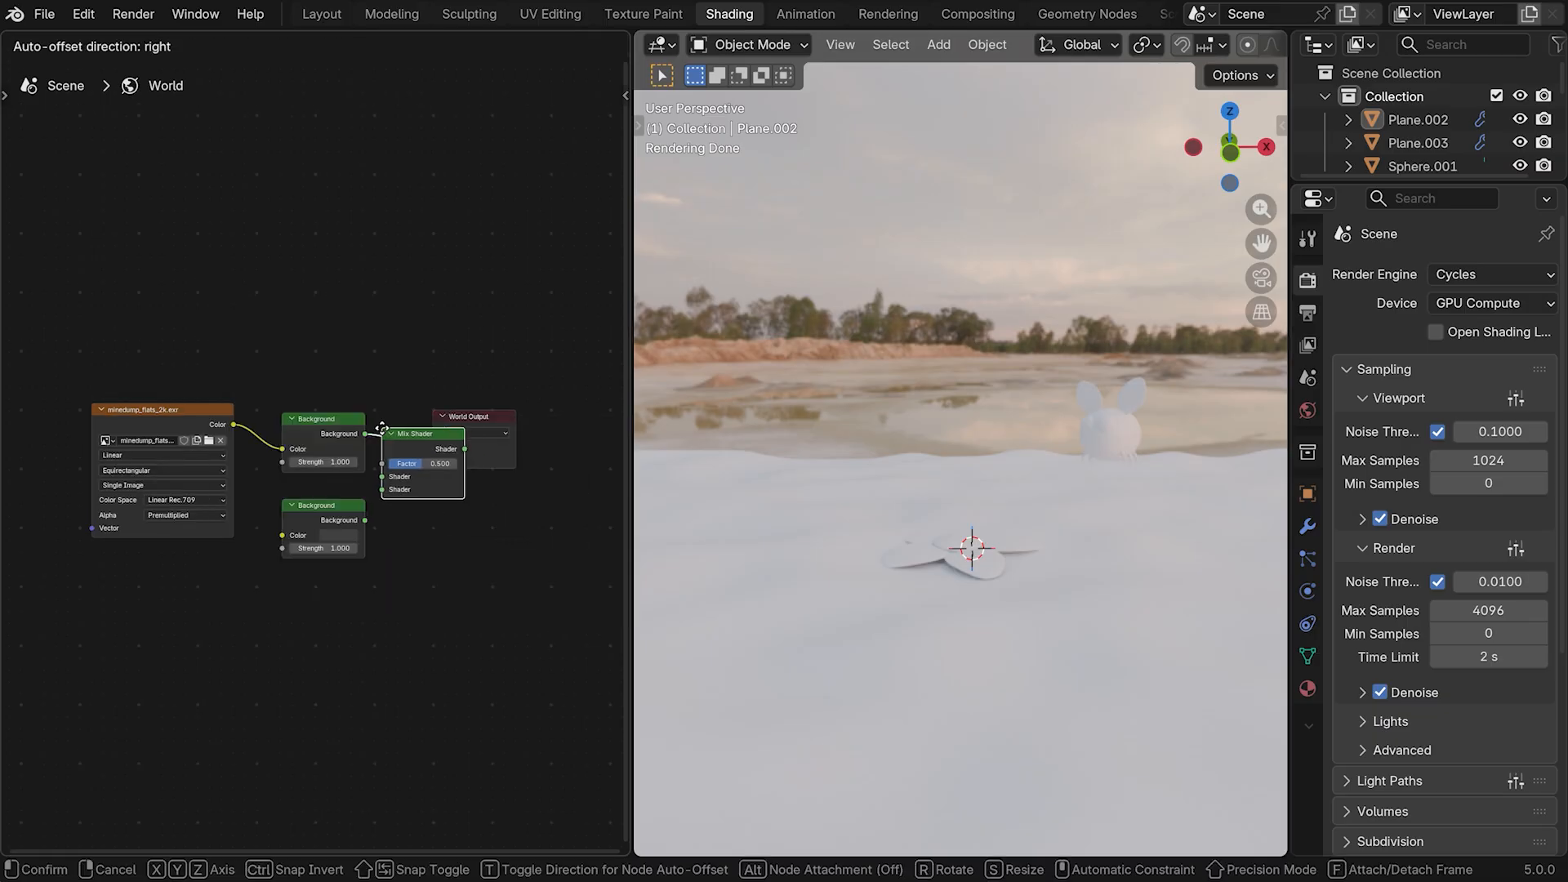
{"action": "left_click", "coordinate": [369, 423]}
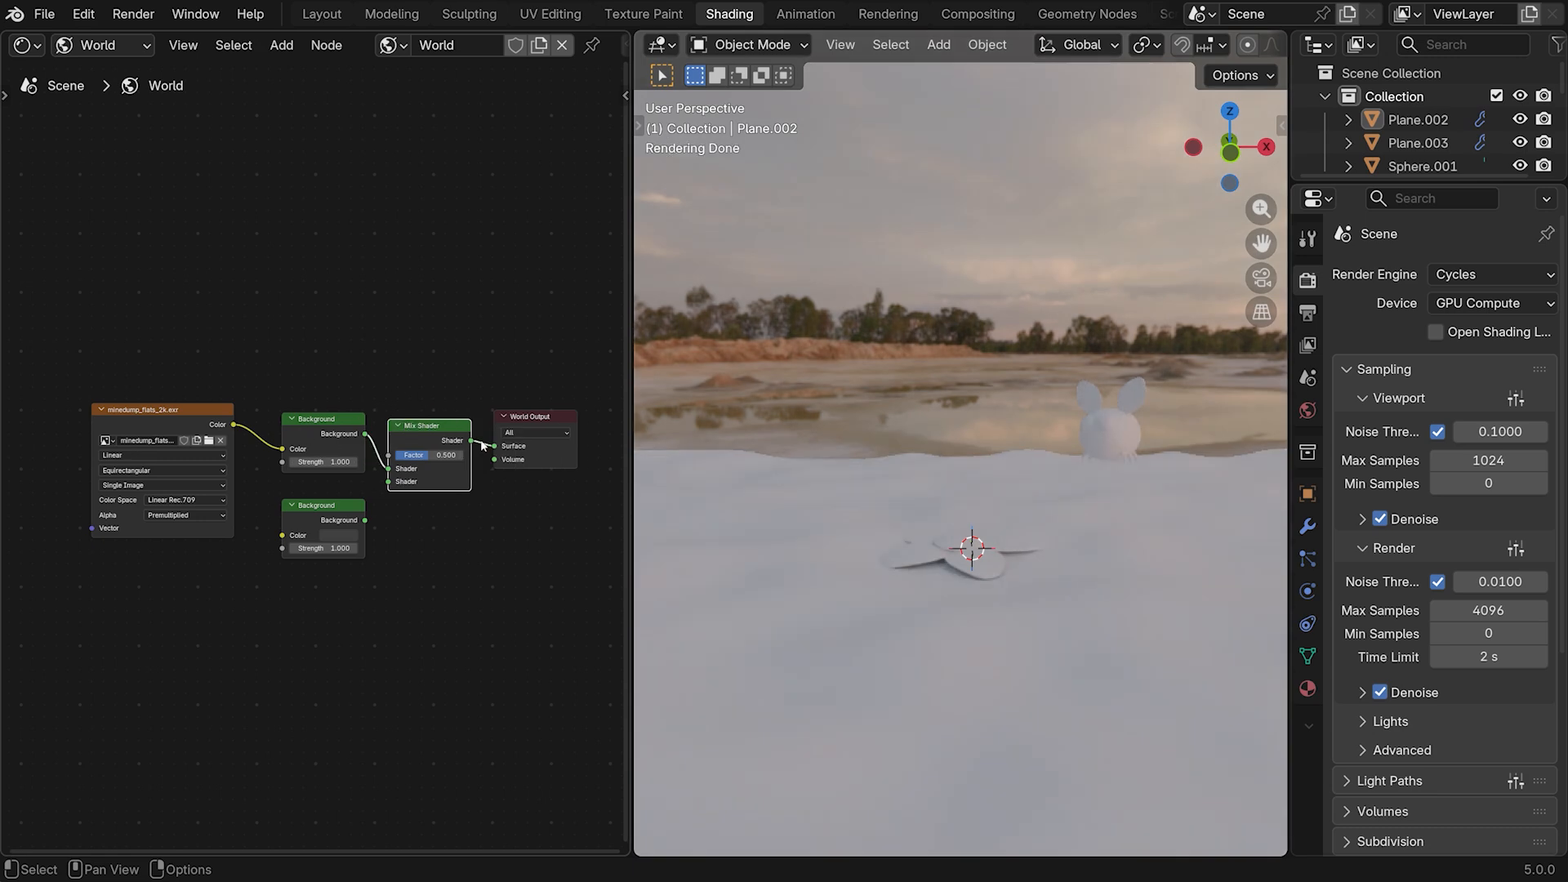
{"action": "left_click_drag", "start_coordinate": [365, 520], "coordinate": [388, 481]}
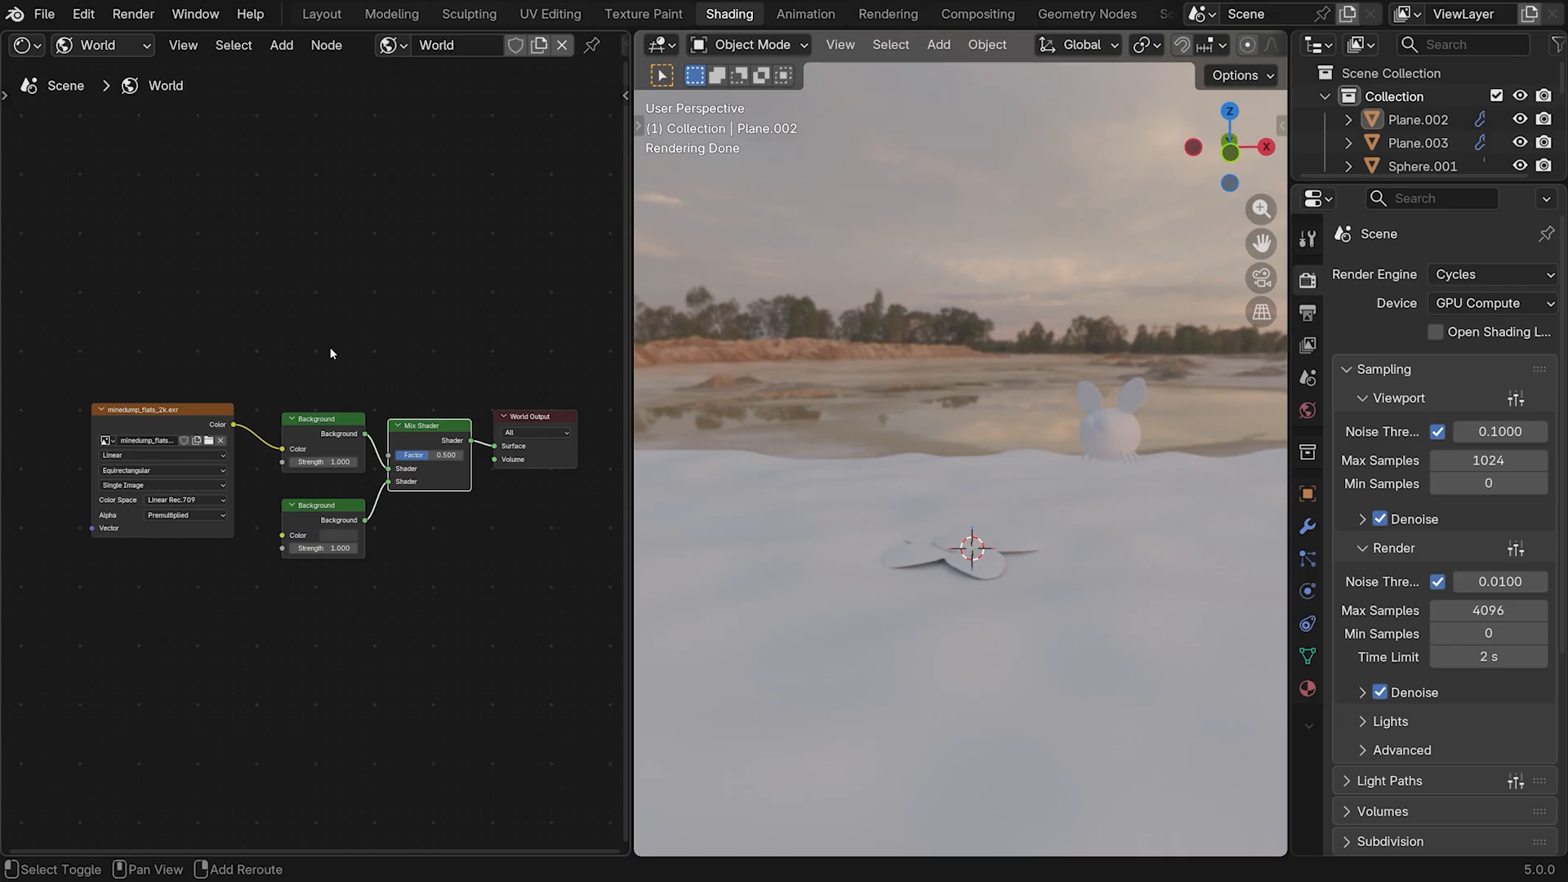
Add a Light Path node above the Background nodes and connect its Is Camera Ray output to the Mix Shader Factor
{"action": "key", "text": "shift+a"}
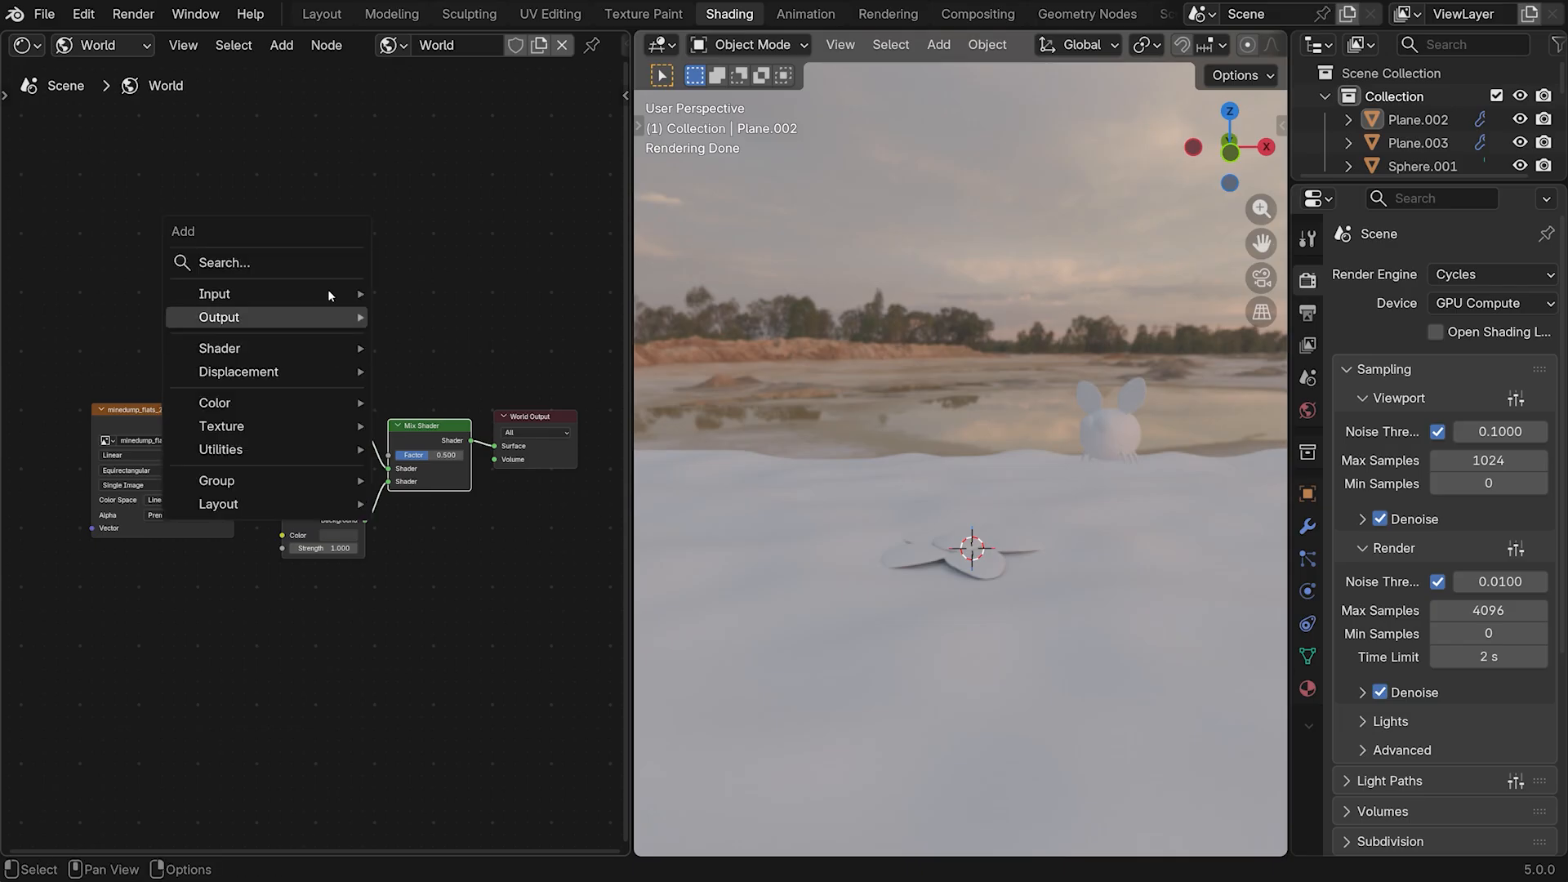
{"action": "mouse_move", "coordinate": [326, 294]}
{"action": "left_click", "coordinate": [437, 503]}
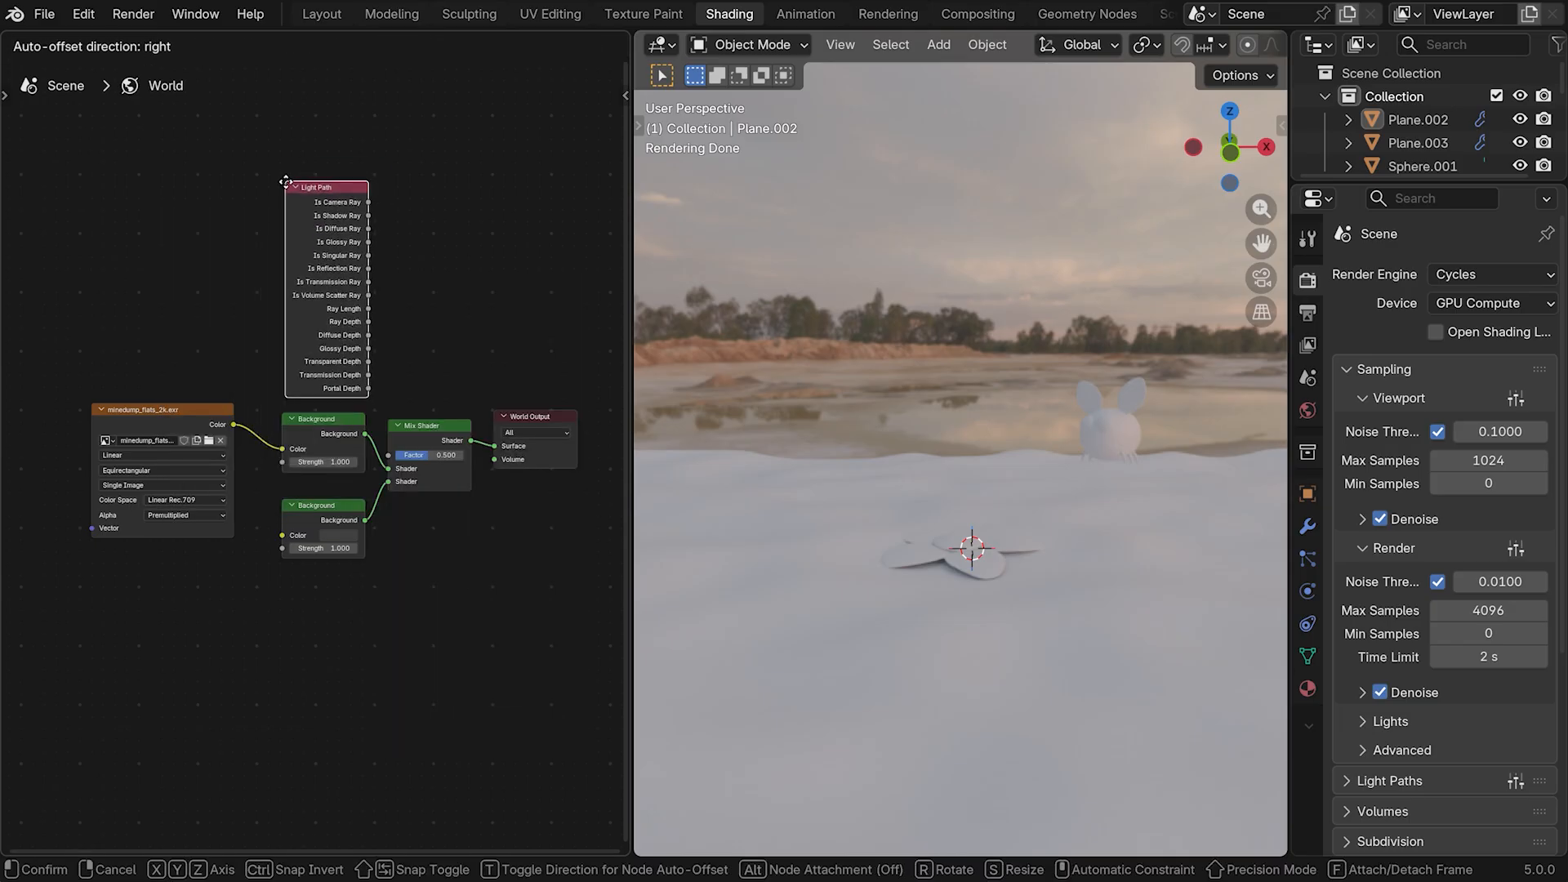
{"action": "left_click", "coordinate": [283, 186]}
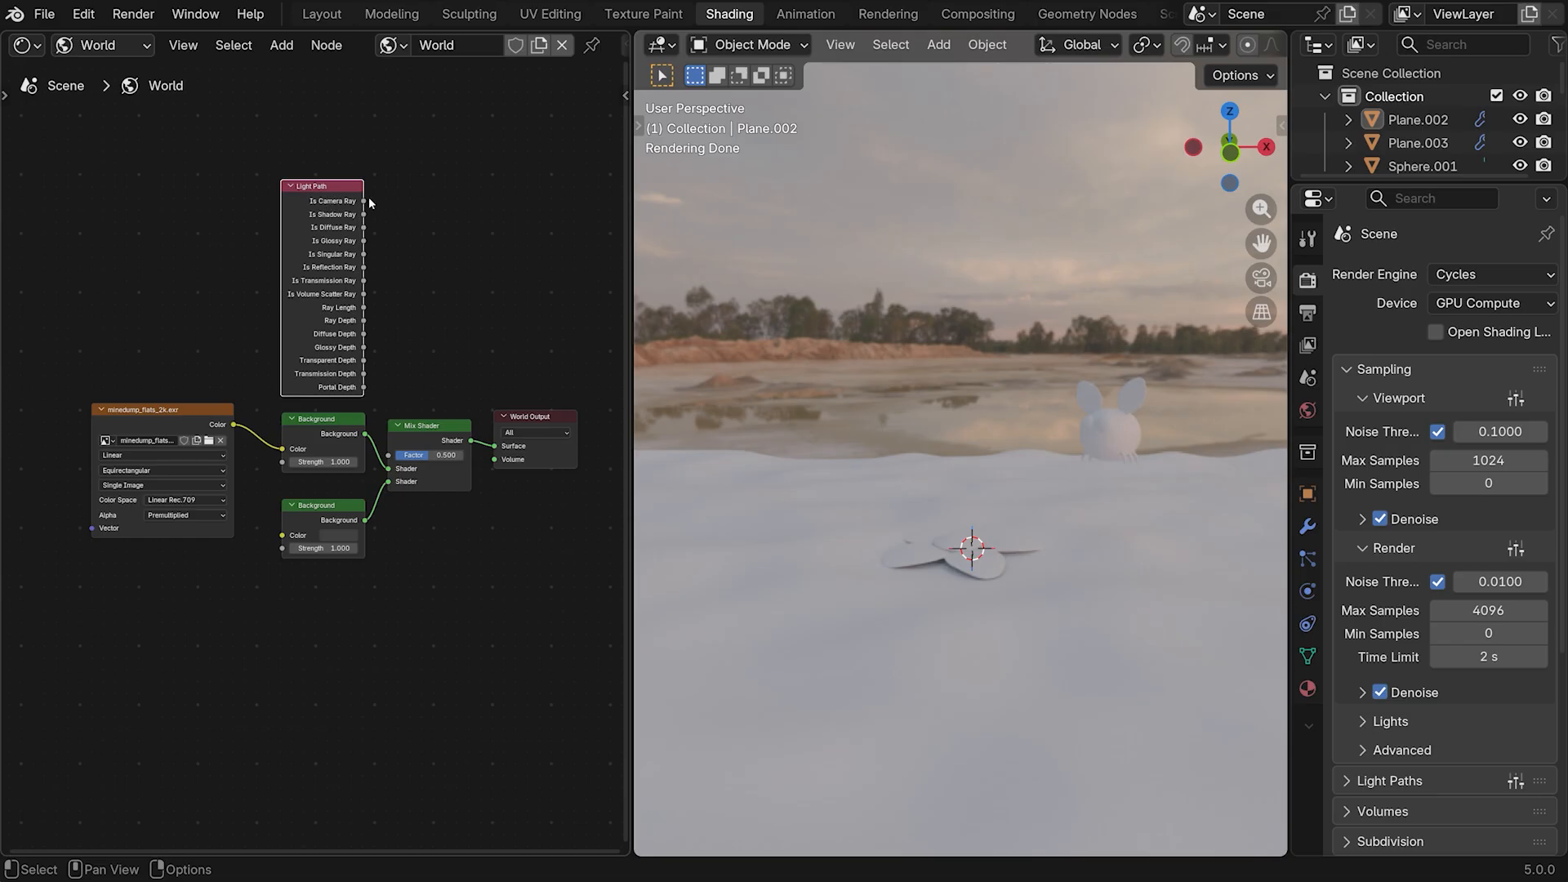
{"action": "left_click_drag", "start_coordinate": [364, 202], "coordinate": [389, 455]}
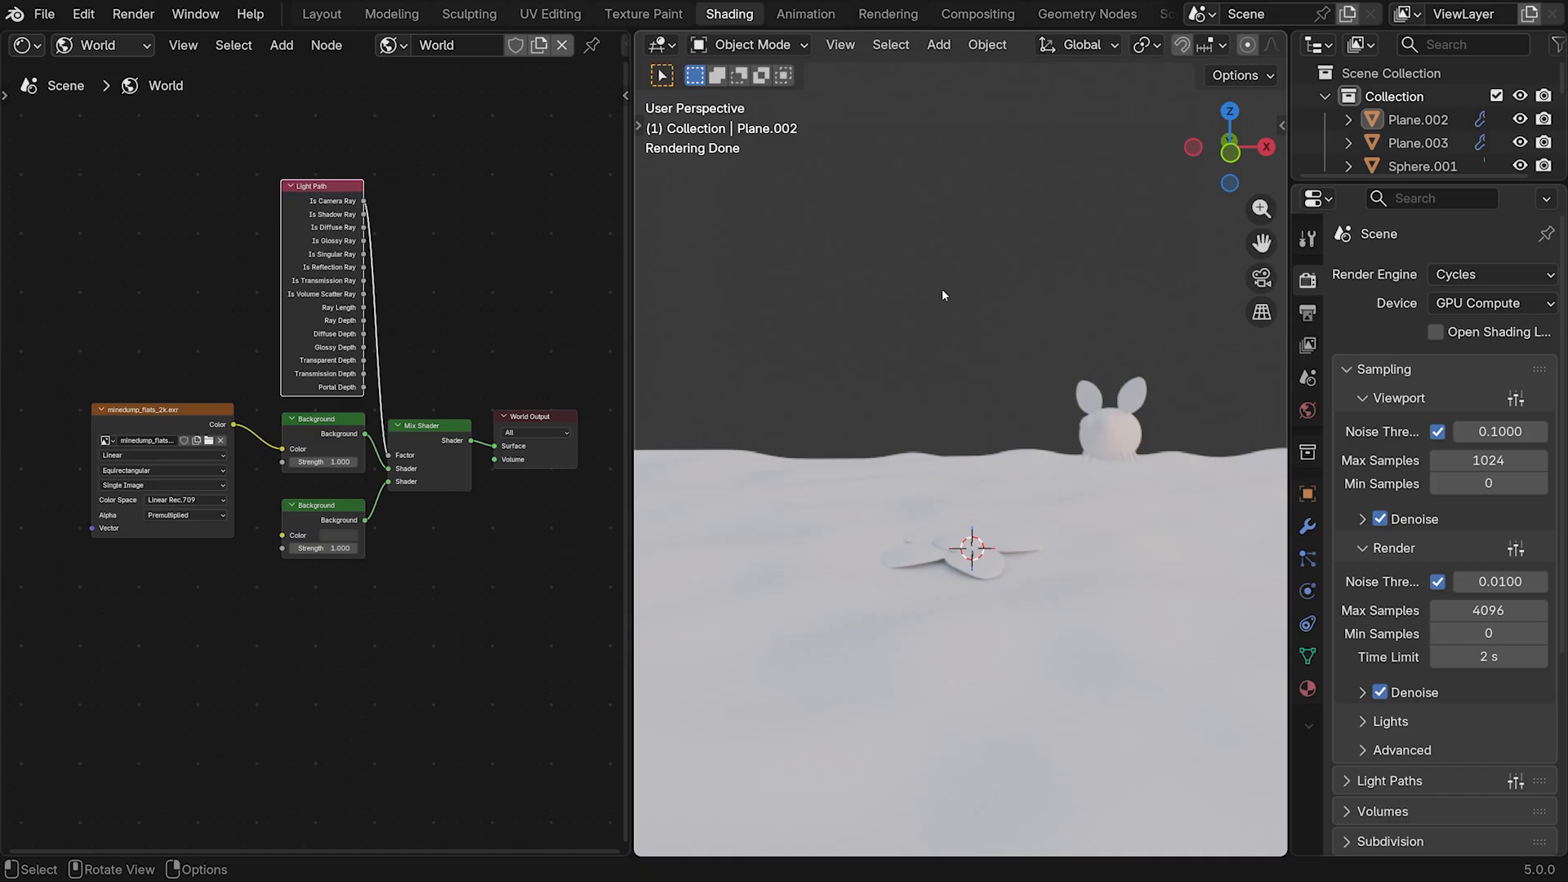
Give the lower Background node a light blue color and set its strength to 0.9
{"action": "left_click", "coordinate": [338, 535]}
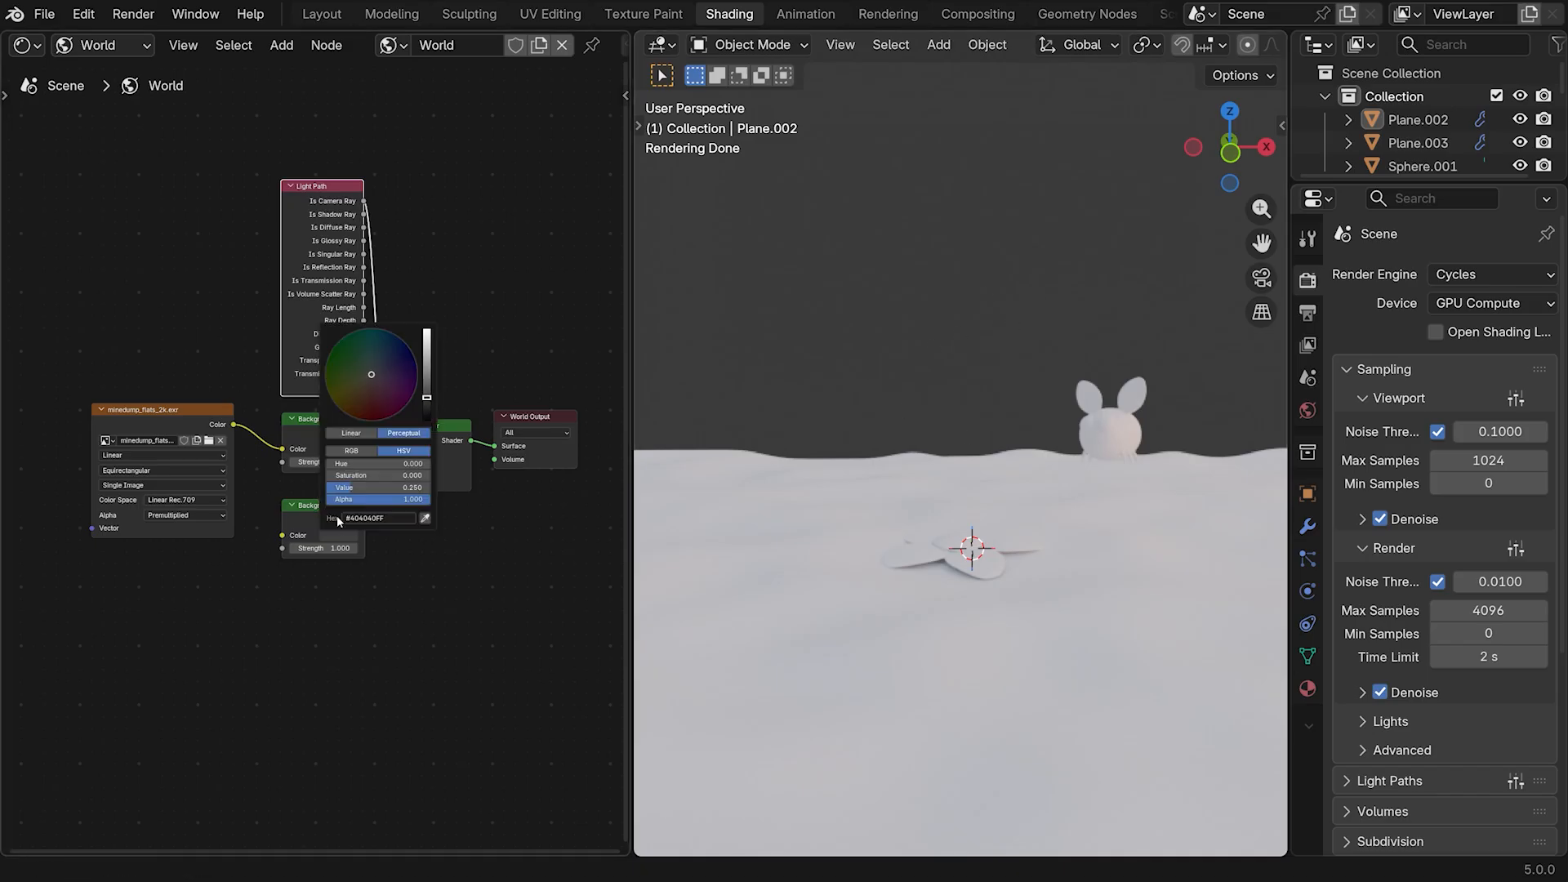
{"action": "left_click", "coordinate": [376, 360]}
{"action": "left_click_drag", "start_coordinate": [426, 397], "coordinate": [426, 351]}
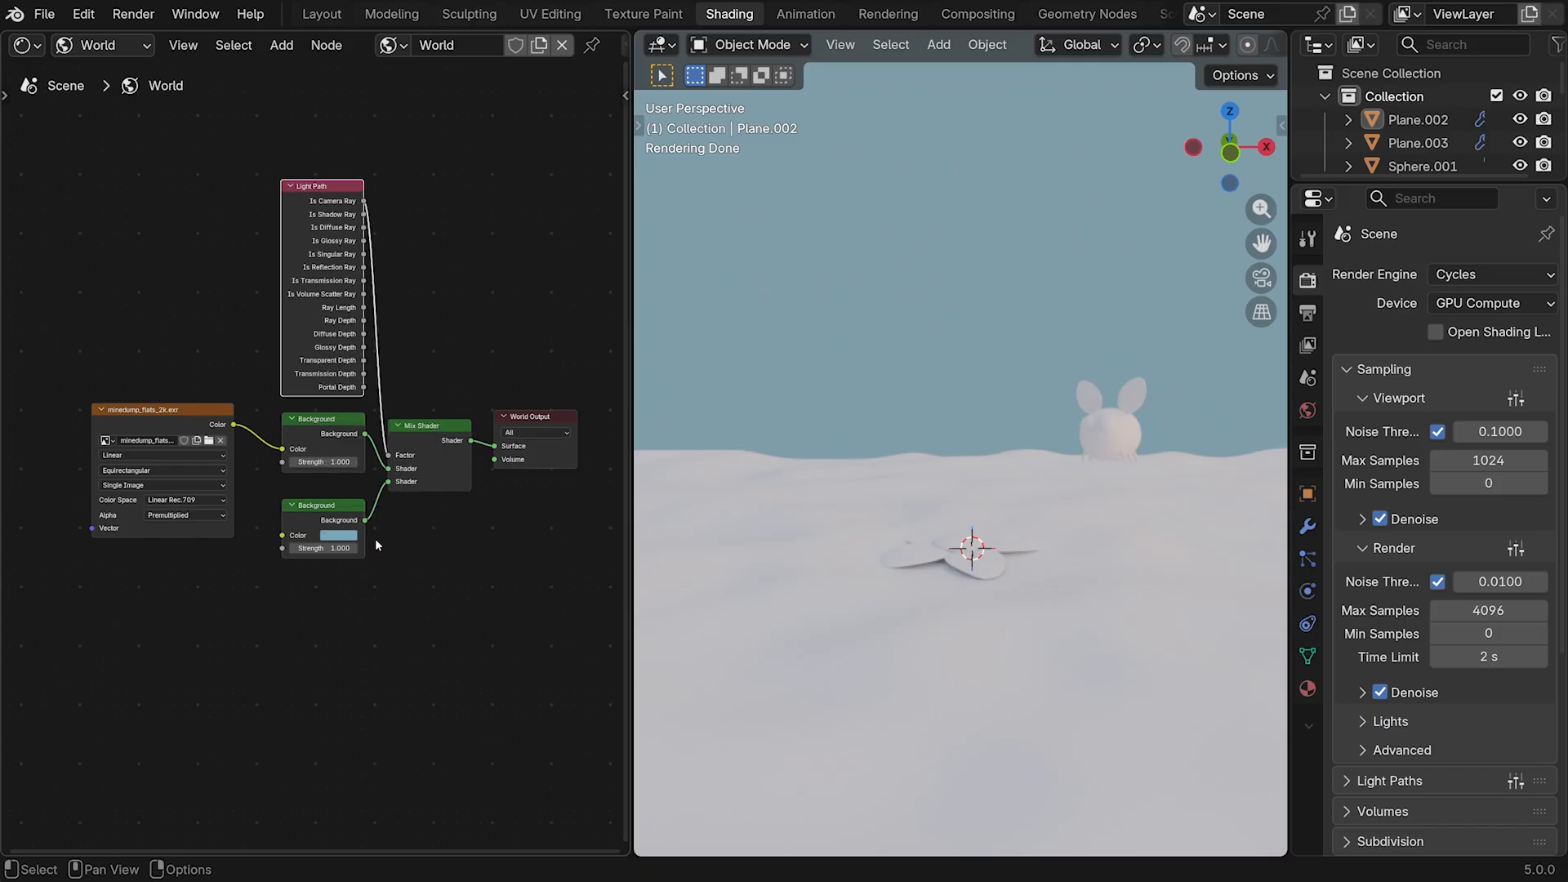
{"action": "left_click", "coordinate": [335, 548]}
{"action": "type", "text": "0.9"}
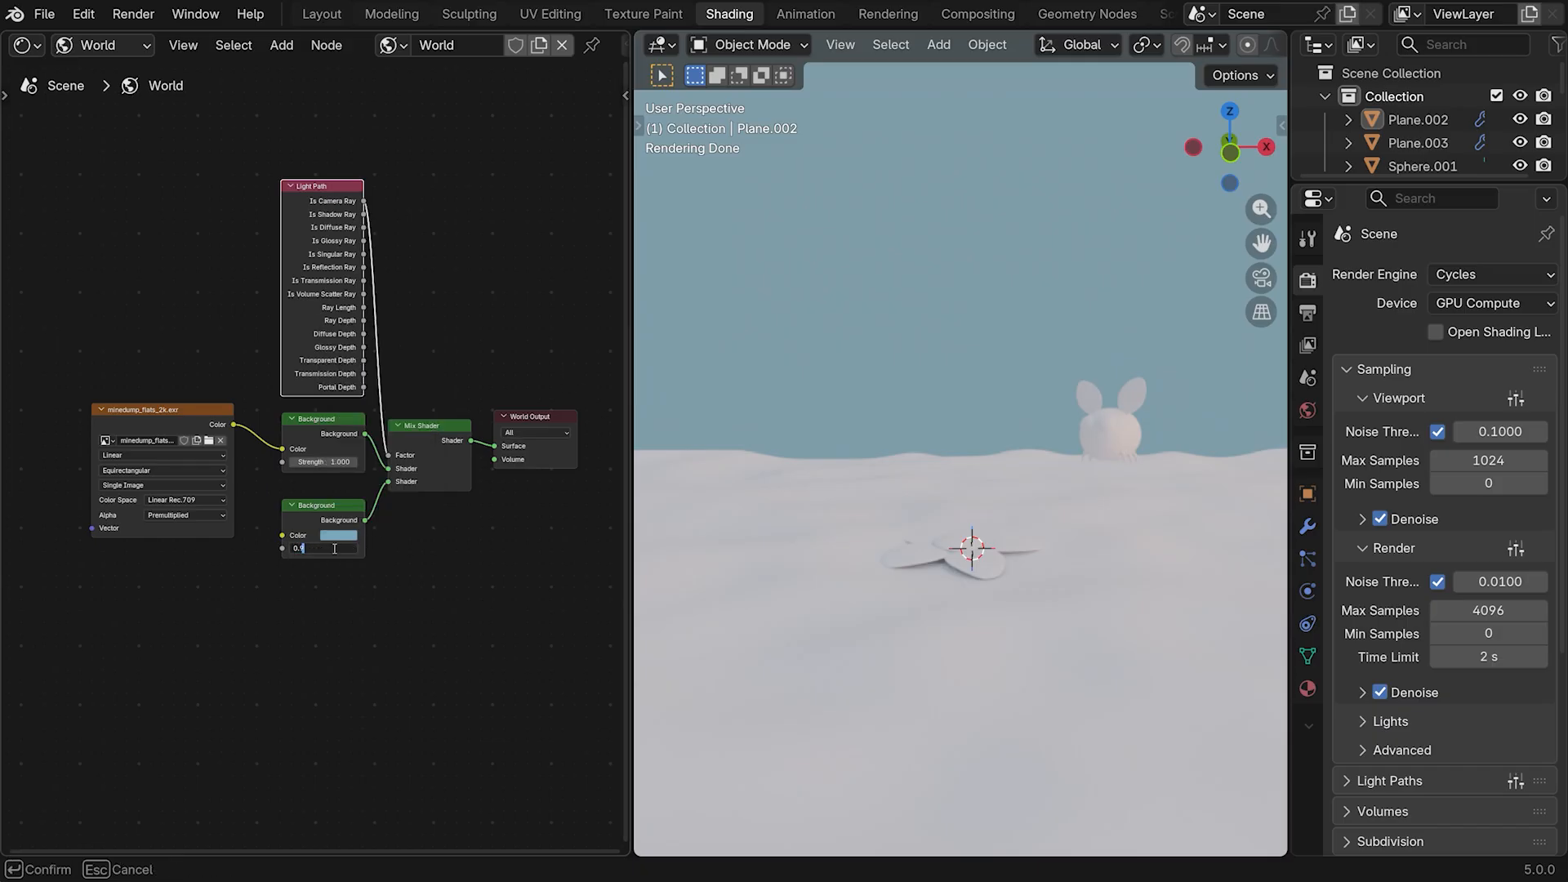
{"action": "key", "text": "Return"}
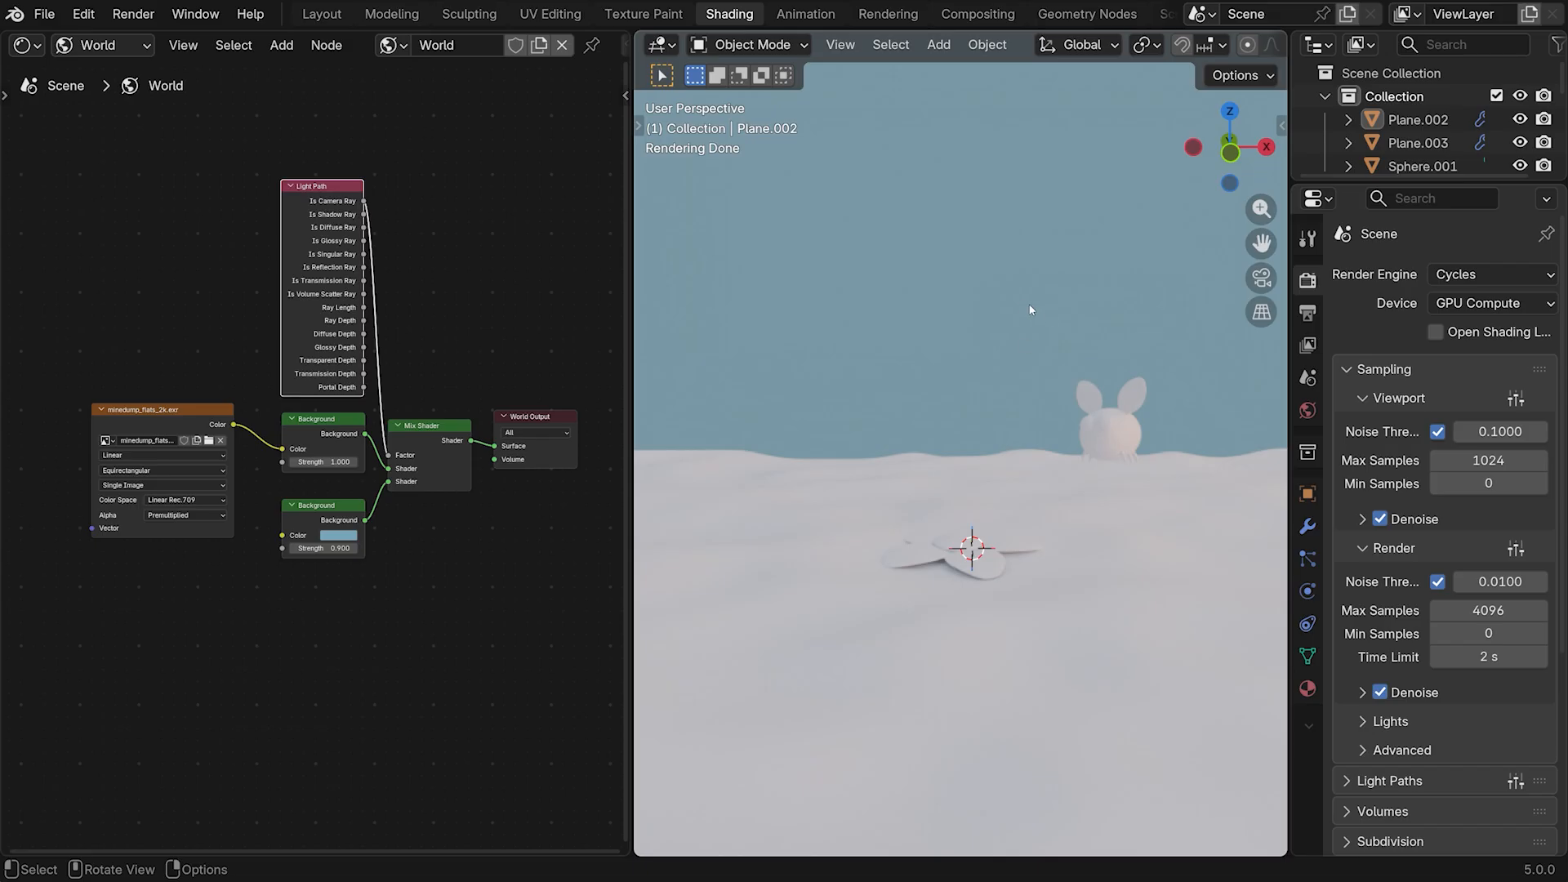
Set the strength of the HDRI's Background node to 0.7
{"action": "left_click", "coordinate": [327, 462]}
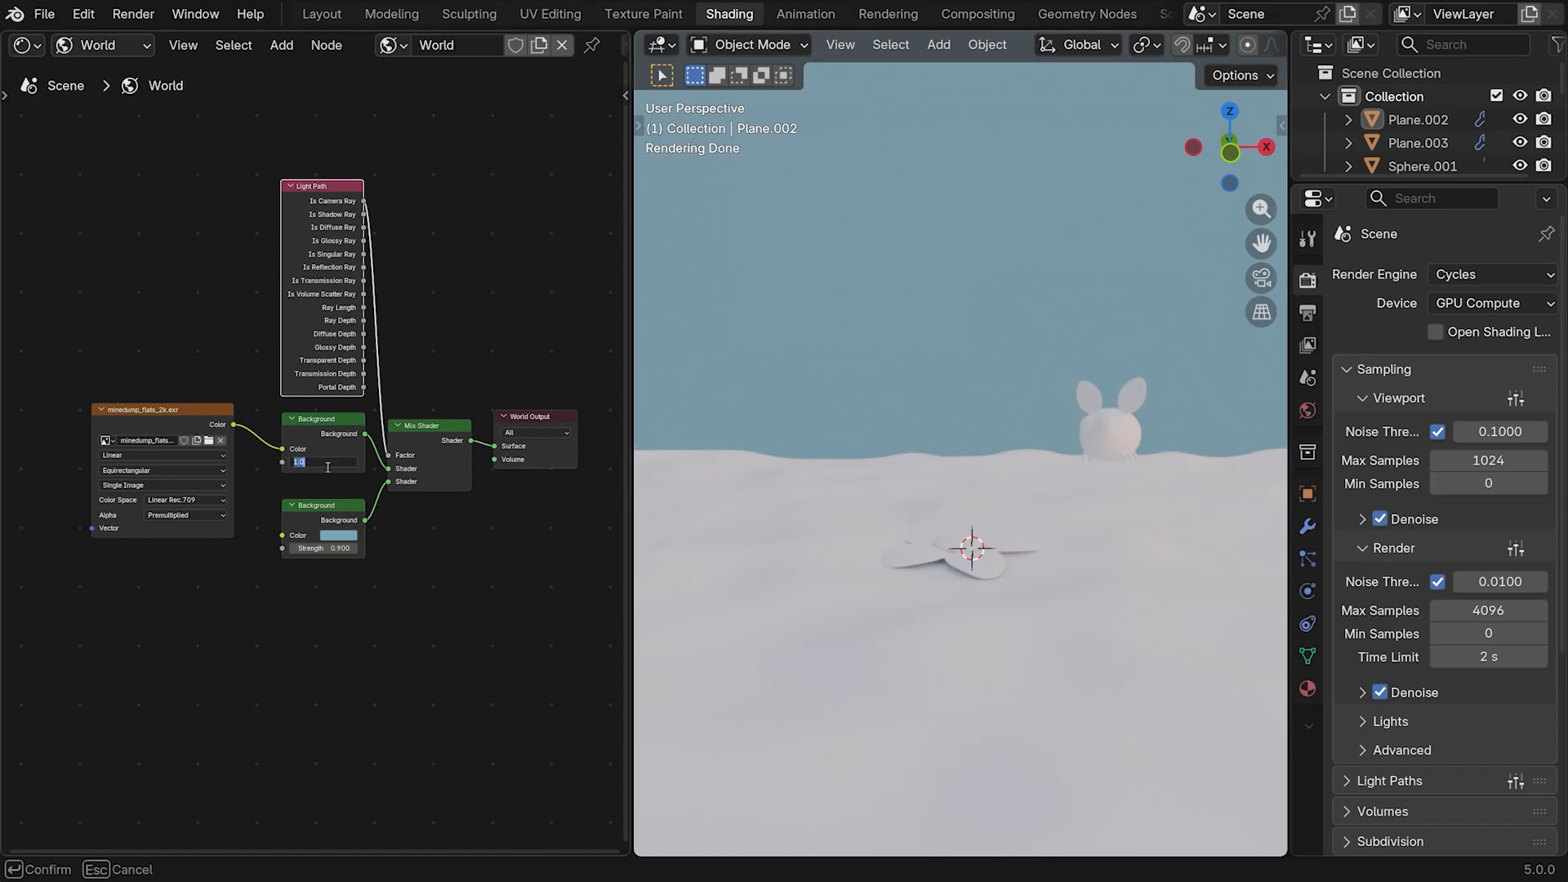
{"action": "type", "text": "0.7"}
{"action": "key", "text": "Return"}
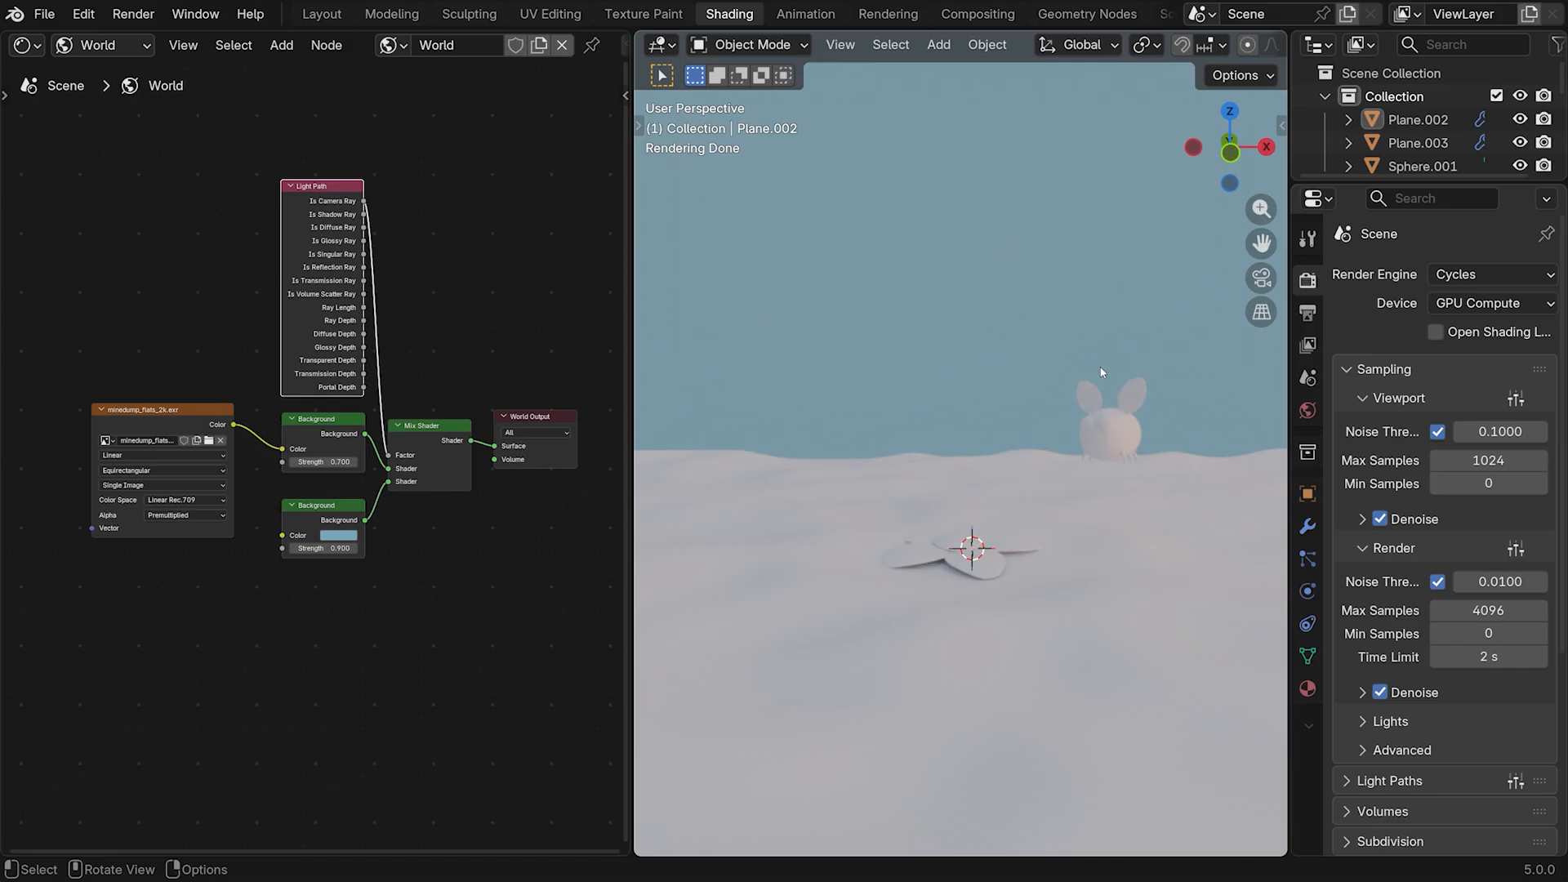
Switch the shader editor to Object shading and create a new material named "grass" on the ground plane
{"action": "left_click", "coordinate": [133, 45]}
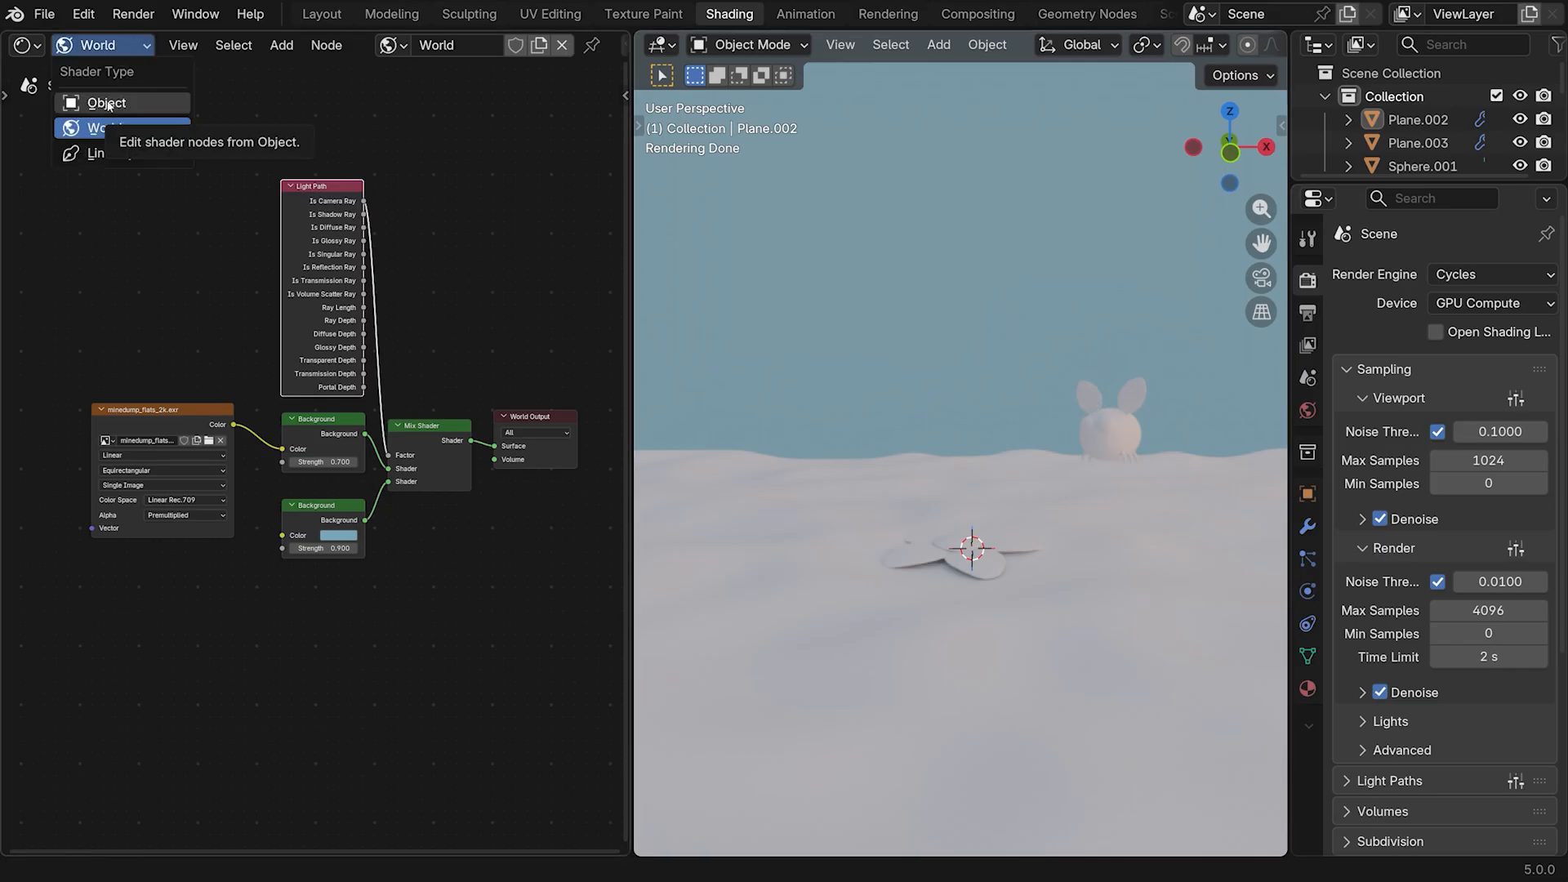
{"action": "left_click", "coordinate": [137, 102]}
{"action": "left_click", "coordinate": [834, 589]}
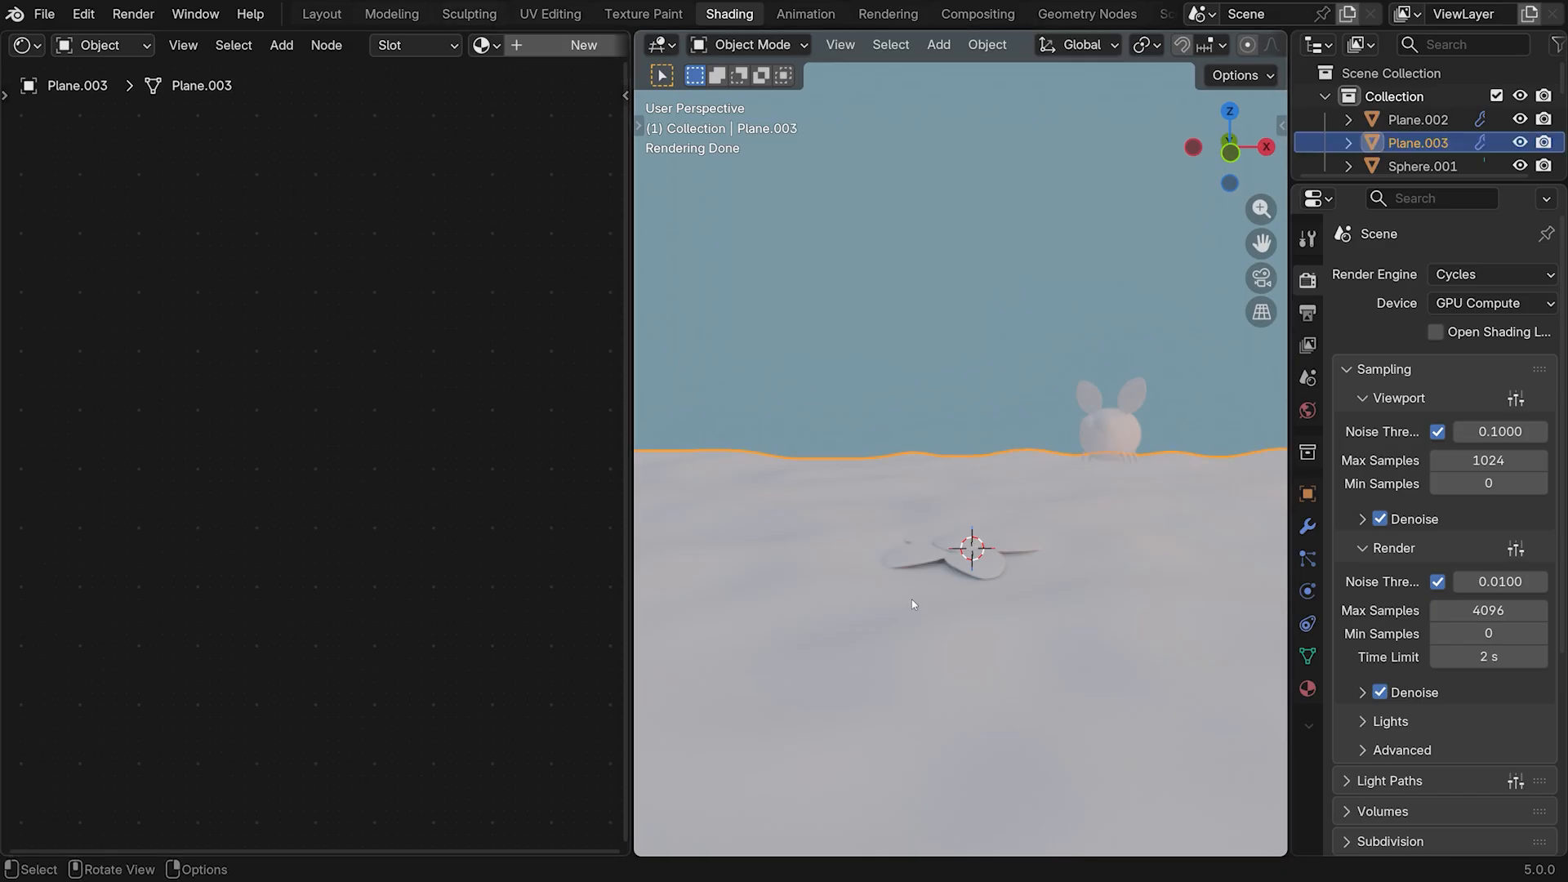
{"action": "scroll", "coordinate": [474, 49], "scroll_direction": "down", "scroll_amount": 4}
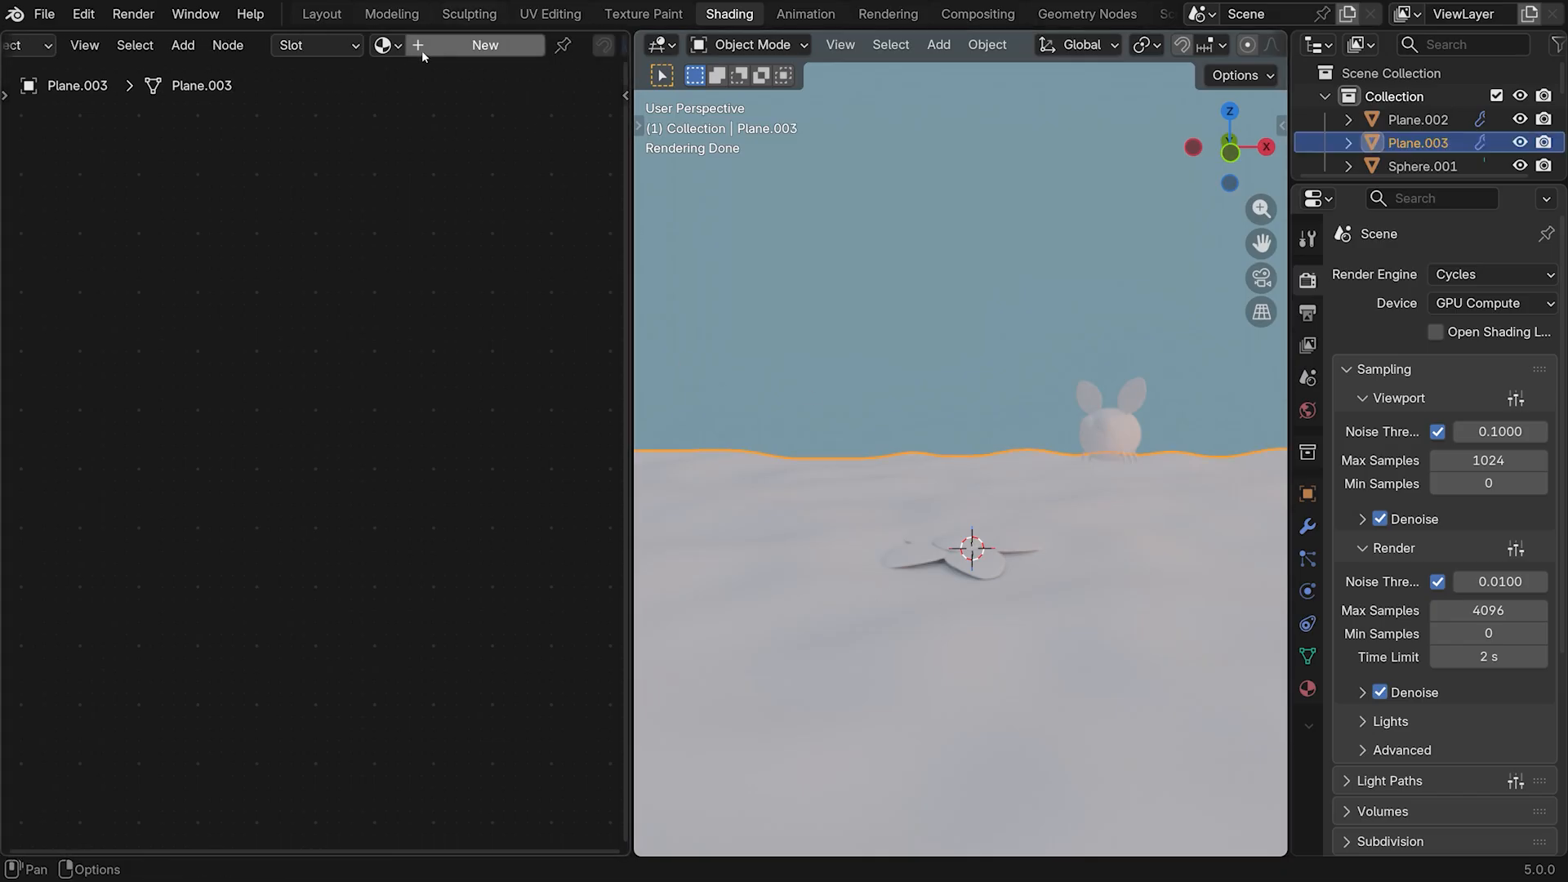
{"action": "scroll", "coordinate": [434, 54], "scroll_direction": "down", "scroll_amount": 2}
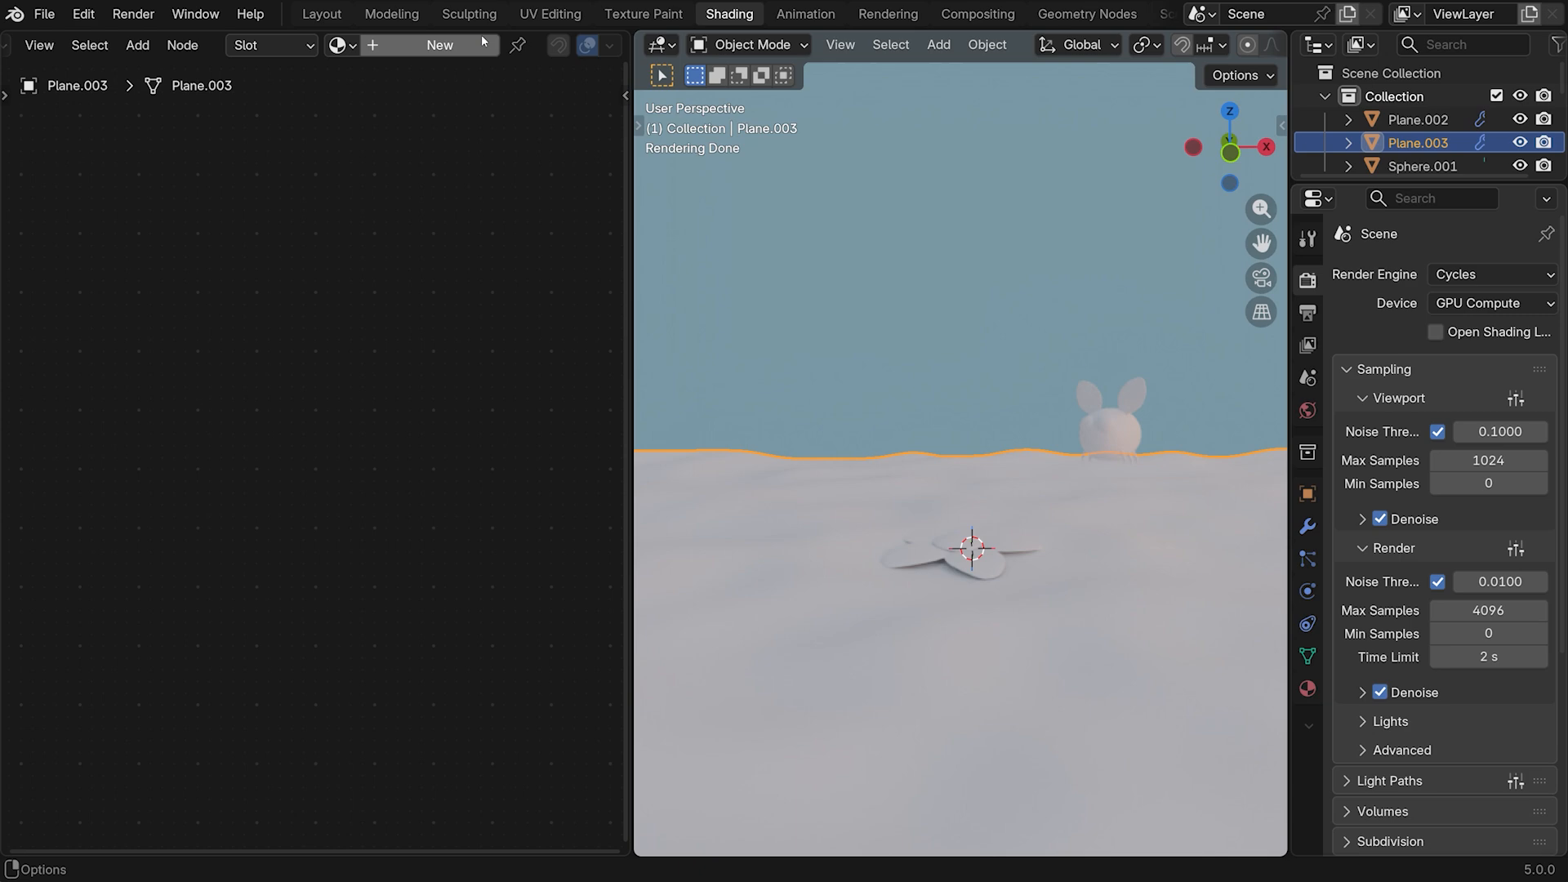
{"action": "left_click", "coordinate": [426, 51]}
{"action": "double_click", "coordinate": [405, 47]}
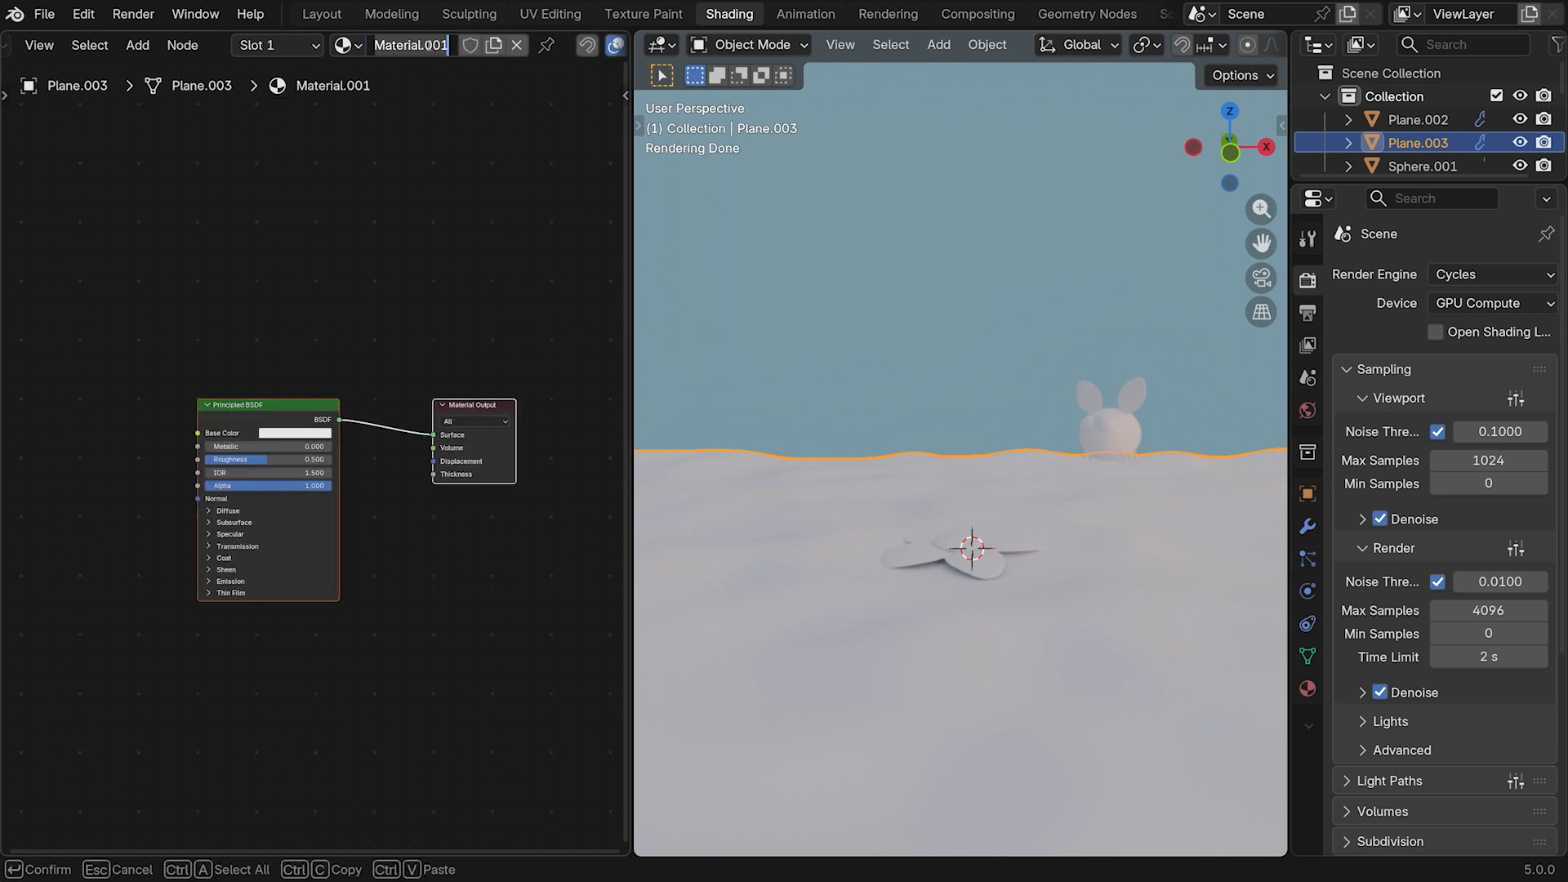
{"action": "type", "text": "grass"}
{"action": "key", "text": "Return"}
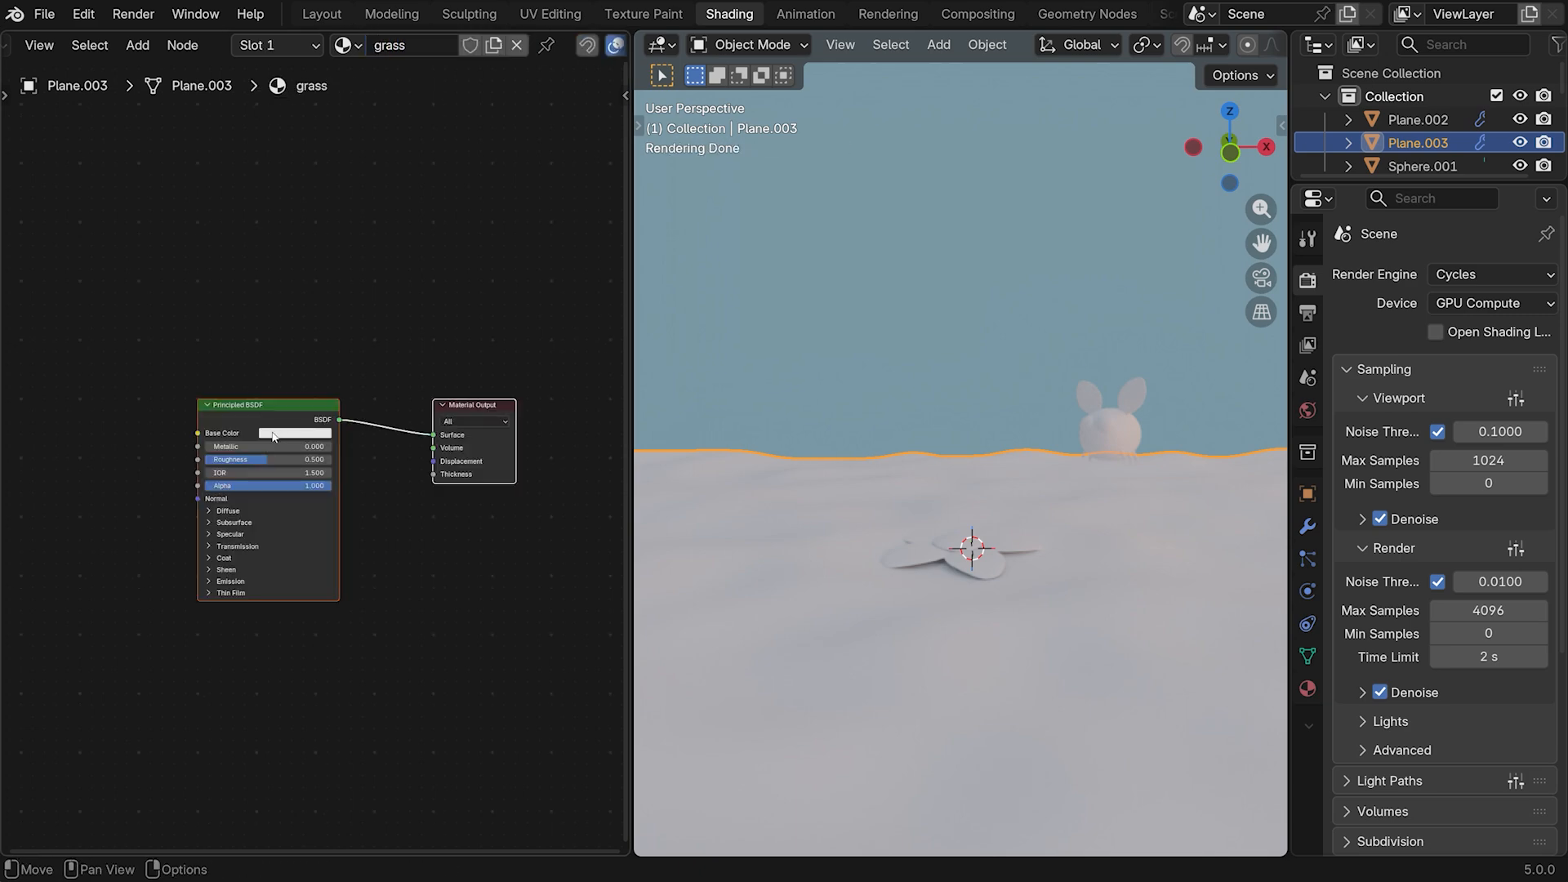
Set the grass material's base color to #9BC53DFF and its roughness to 1
{"action": "left_click", "coordinate": [294, 433]}
{"action": "left_click_drag", "start_coordinate": [290, 278], "coordinate": [276, 287]}
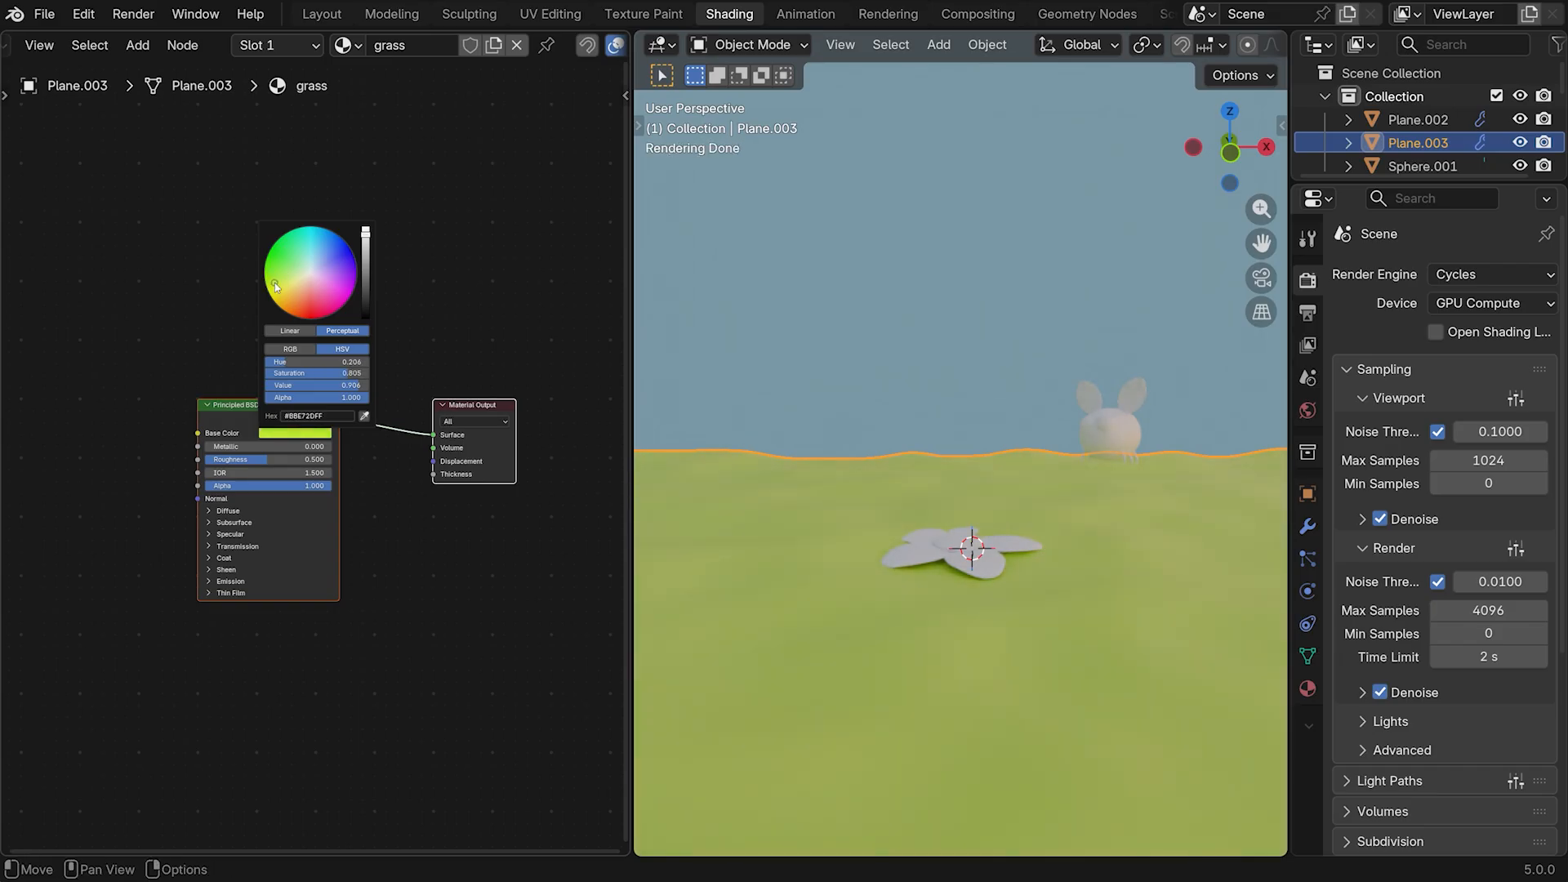
{"action": "left_click", "coordinate": [334, 414]}
{"action": "type", "text": "#9BC53DFF"}
{"action": "key", "text": "Return"}
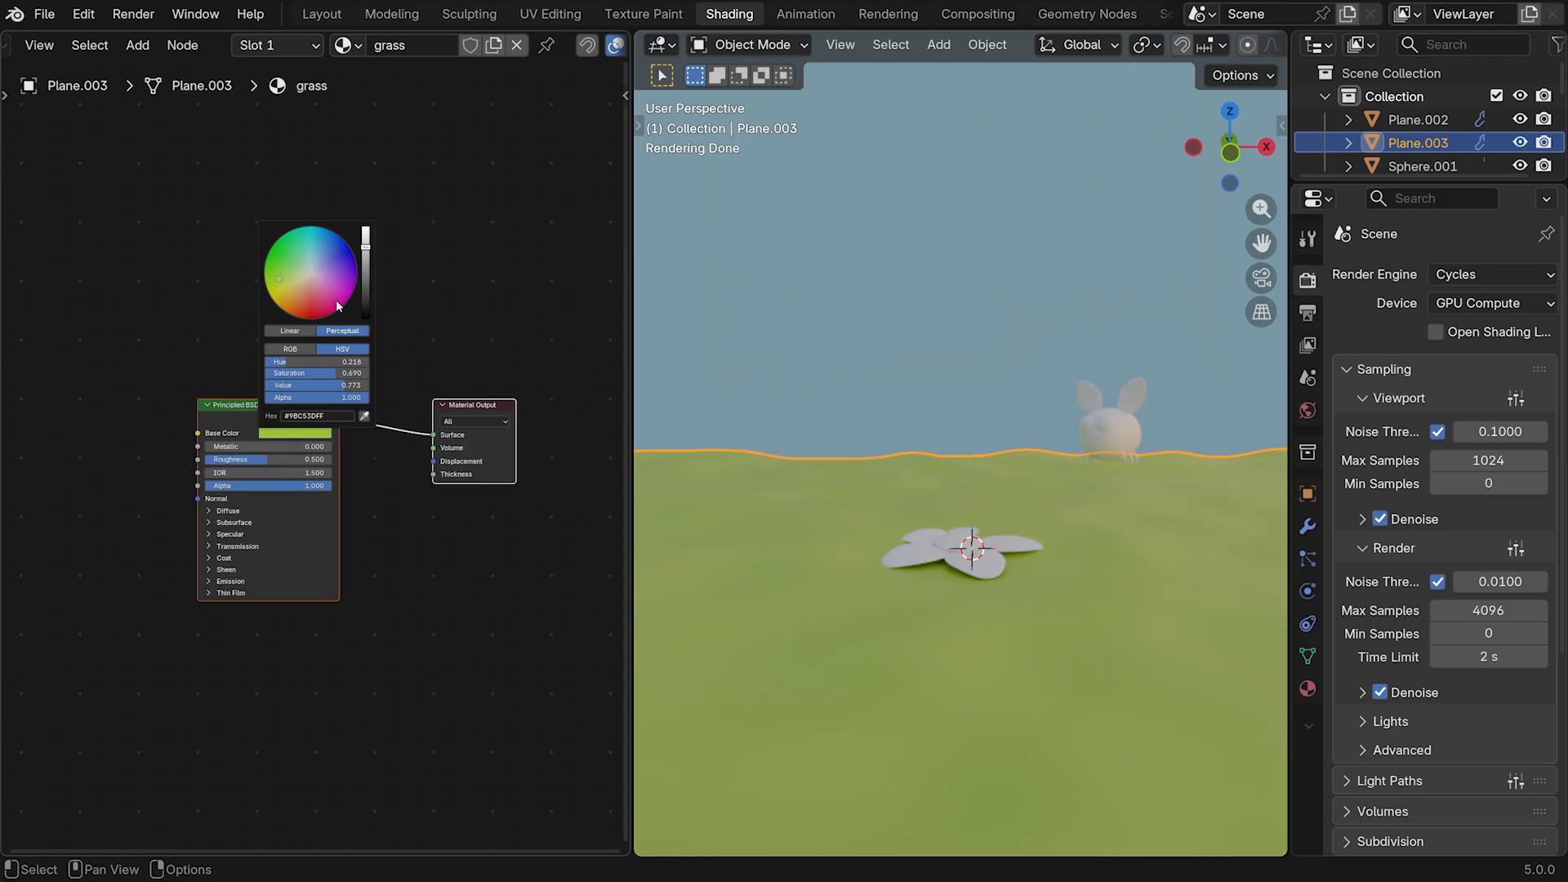
{"action": "left_click_drag", "start_coordinate": [270, 459], "coordinate": [338, 459]}
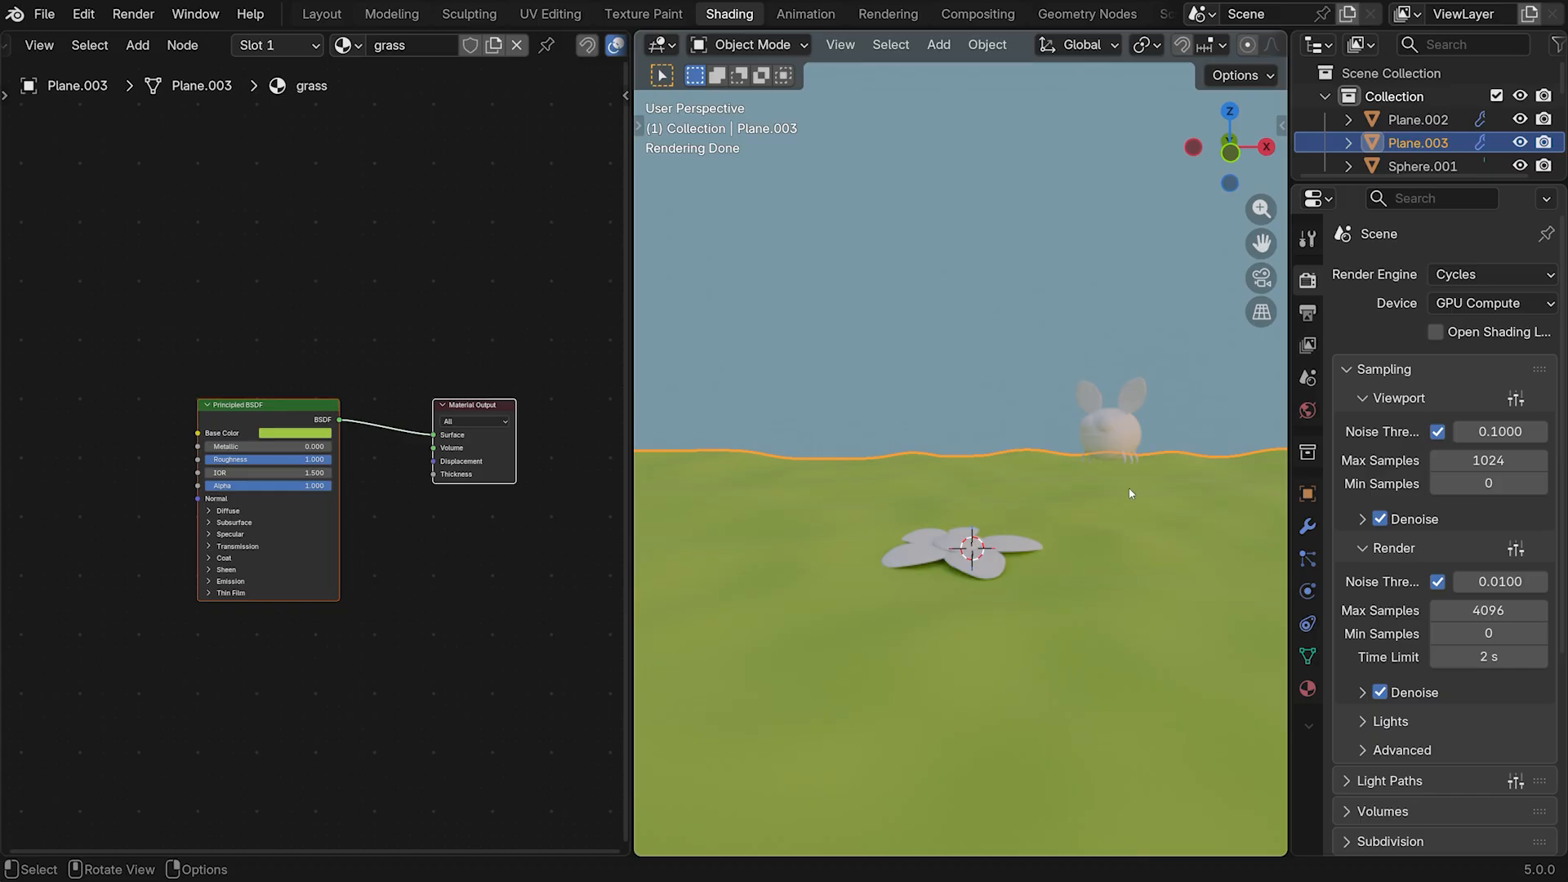
Create a new material named "yellow center" on the flower's center sphere
{"action": "left_click", "coordinate": [958, 546]}
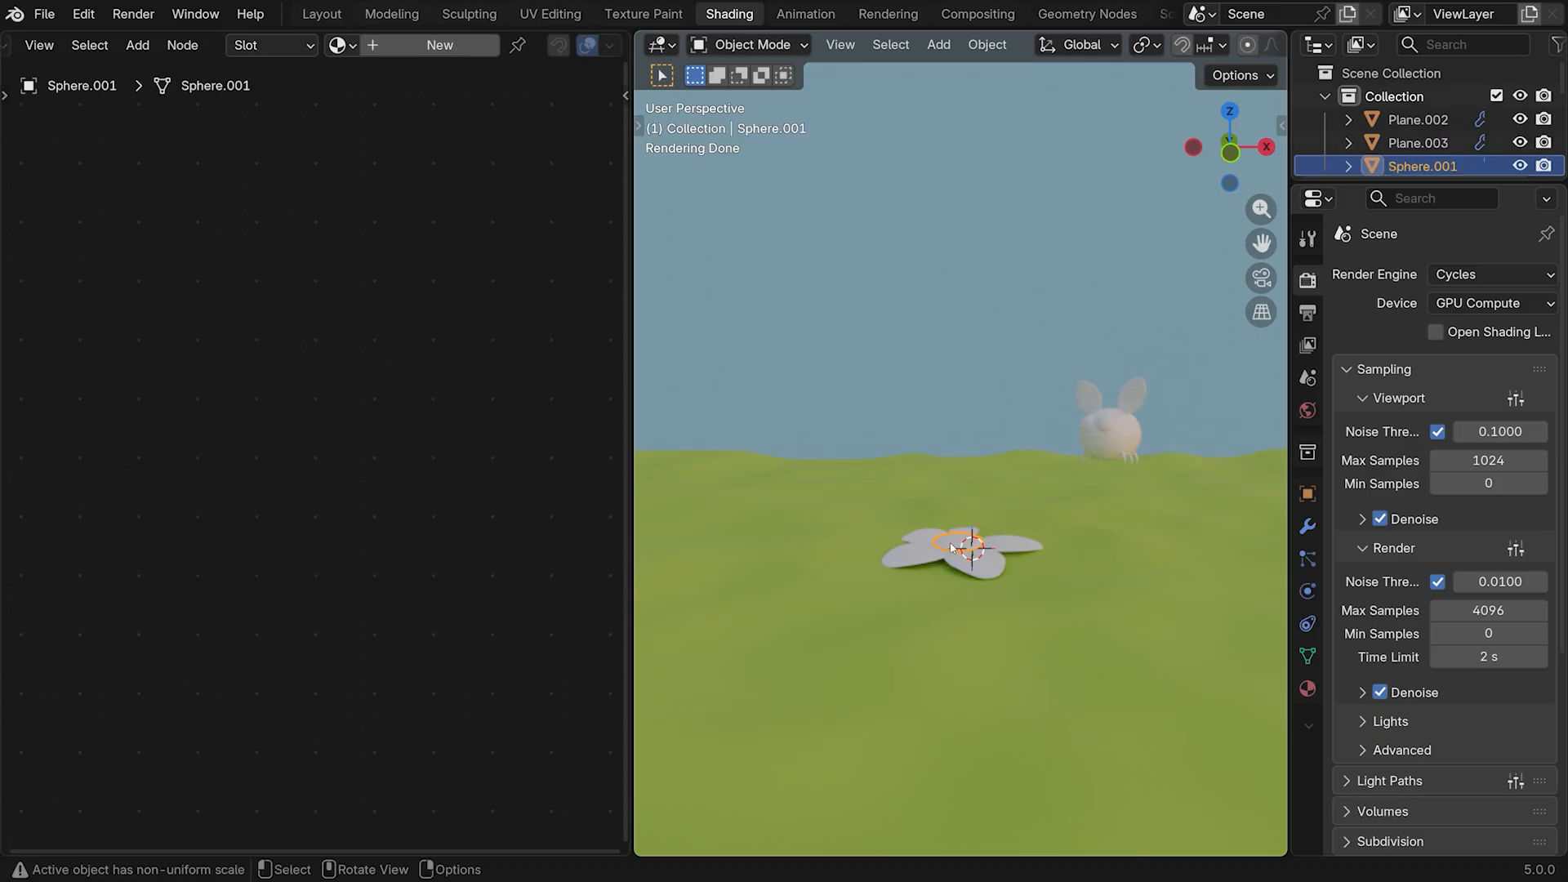
{"action": "left_click", "coordinate": [408, 44]}
{"action": "left_click", "coordinate": [408, 44]}
{"action": "type", "text": "yellow center"}
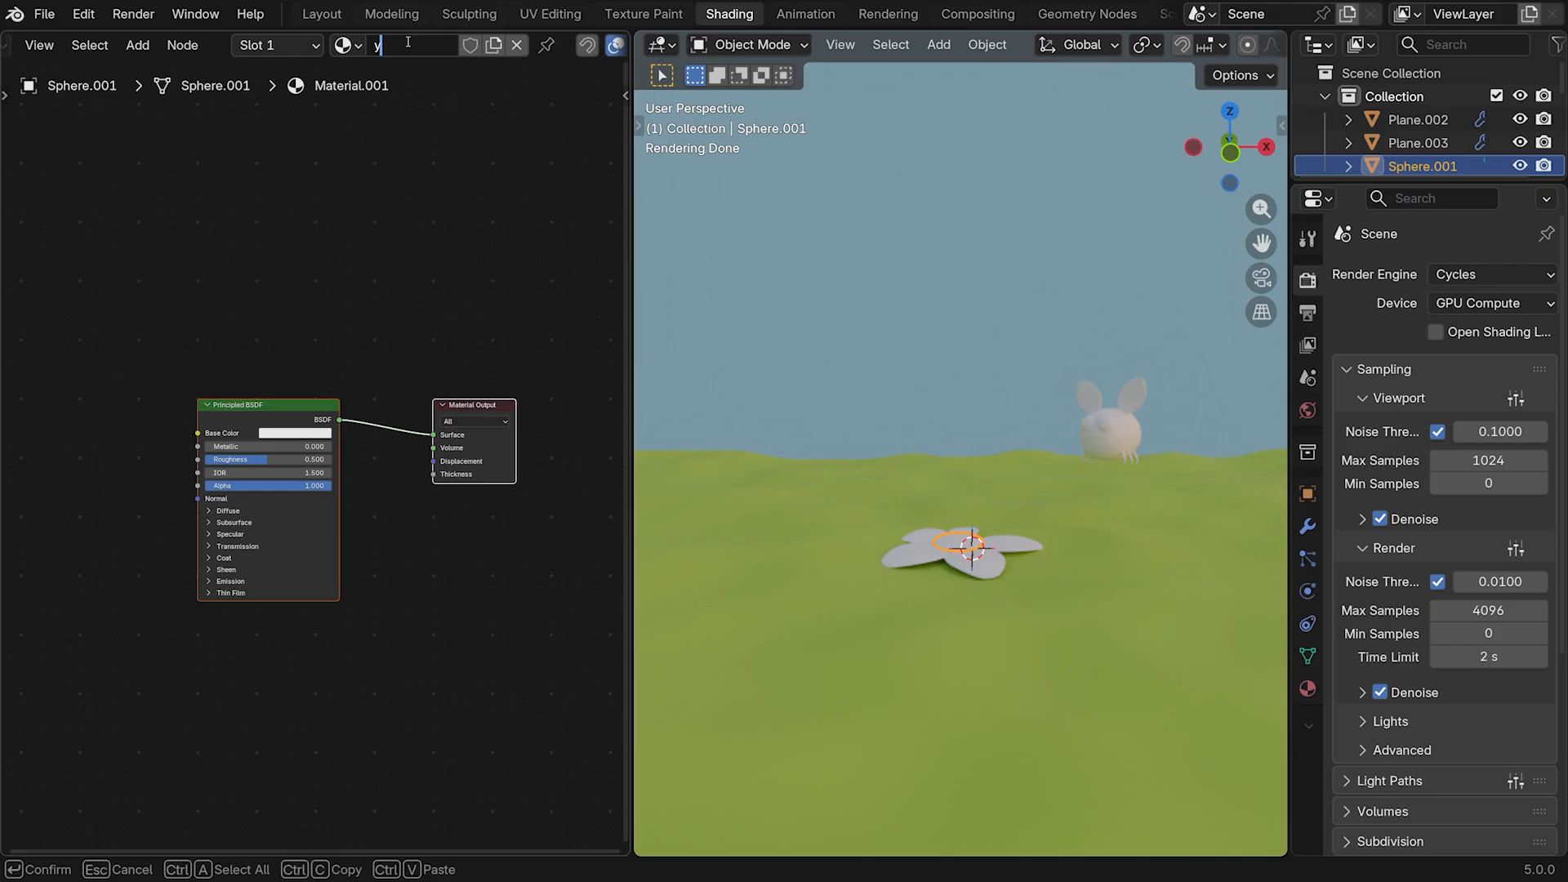
{"action": "key", "text": "Return"}
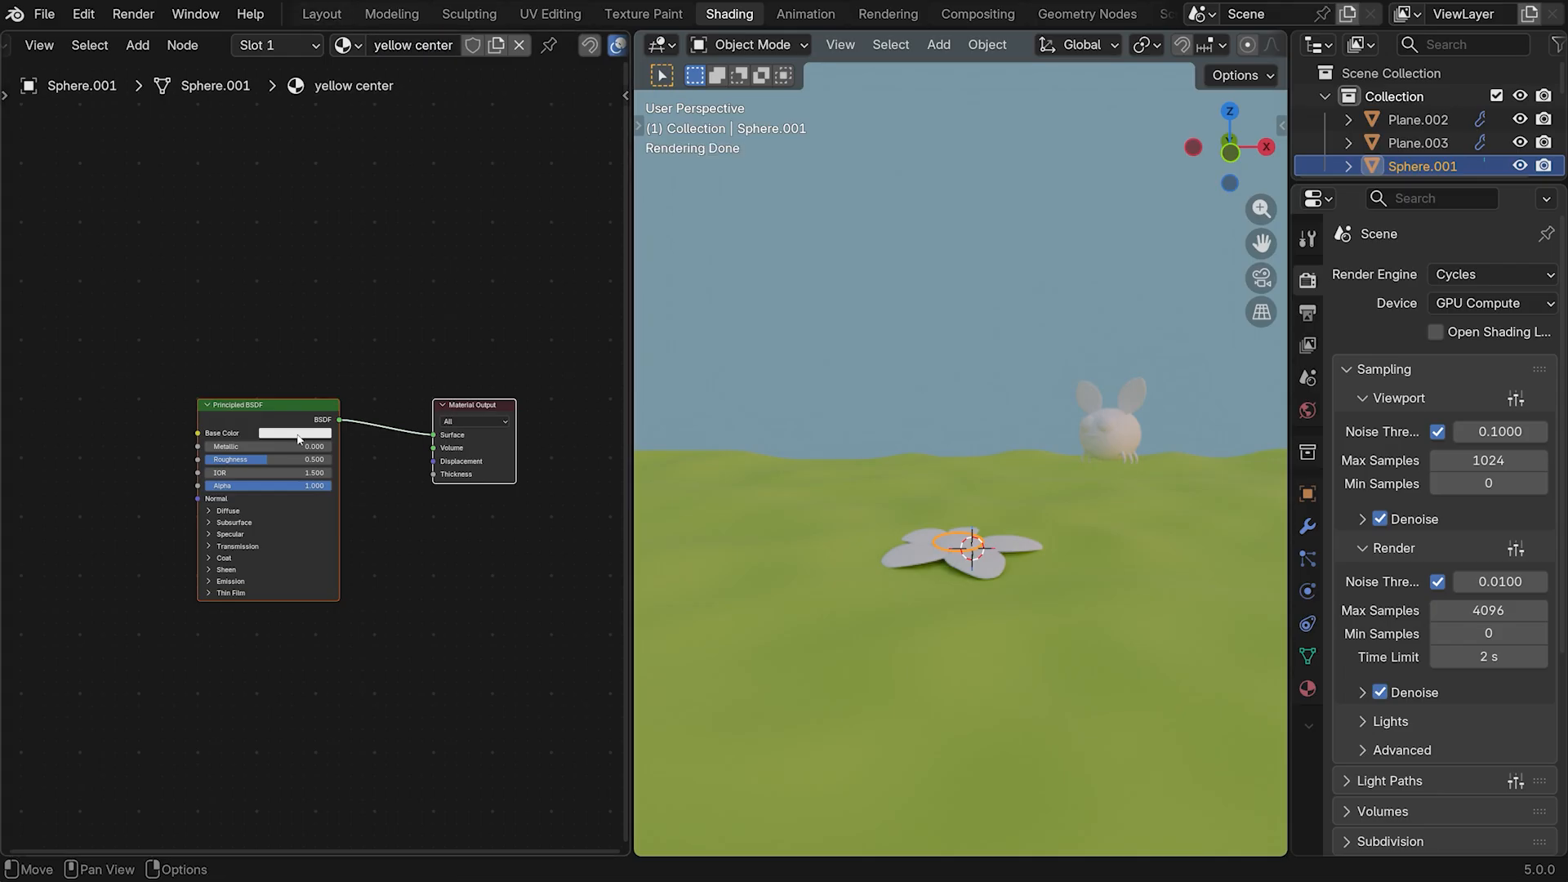
Set the yellow center material's base color to #FFD84D and its roughness to 1
{"action": "left_click", "coordinate": [295, 433]}
{"action": "left_click", "coordinate": [329, 415]}
{"action": "type", "text": "#FFD84D"}
{"action": "key", "text": "Return"}
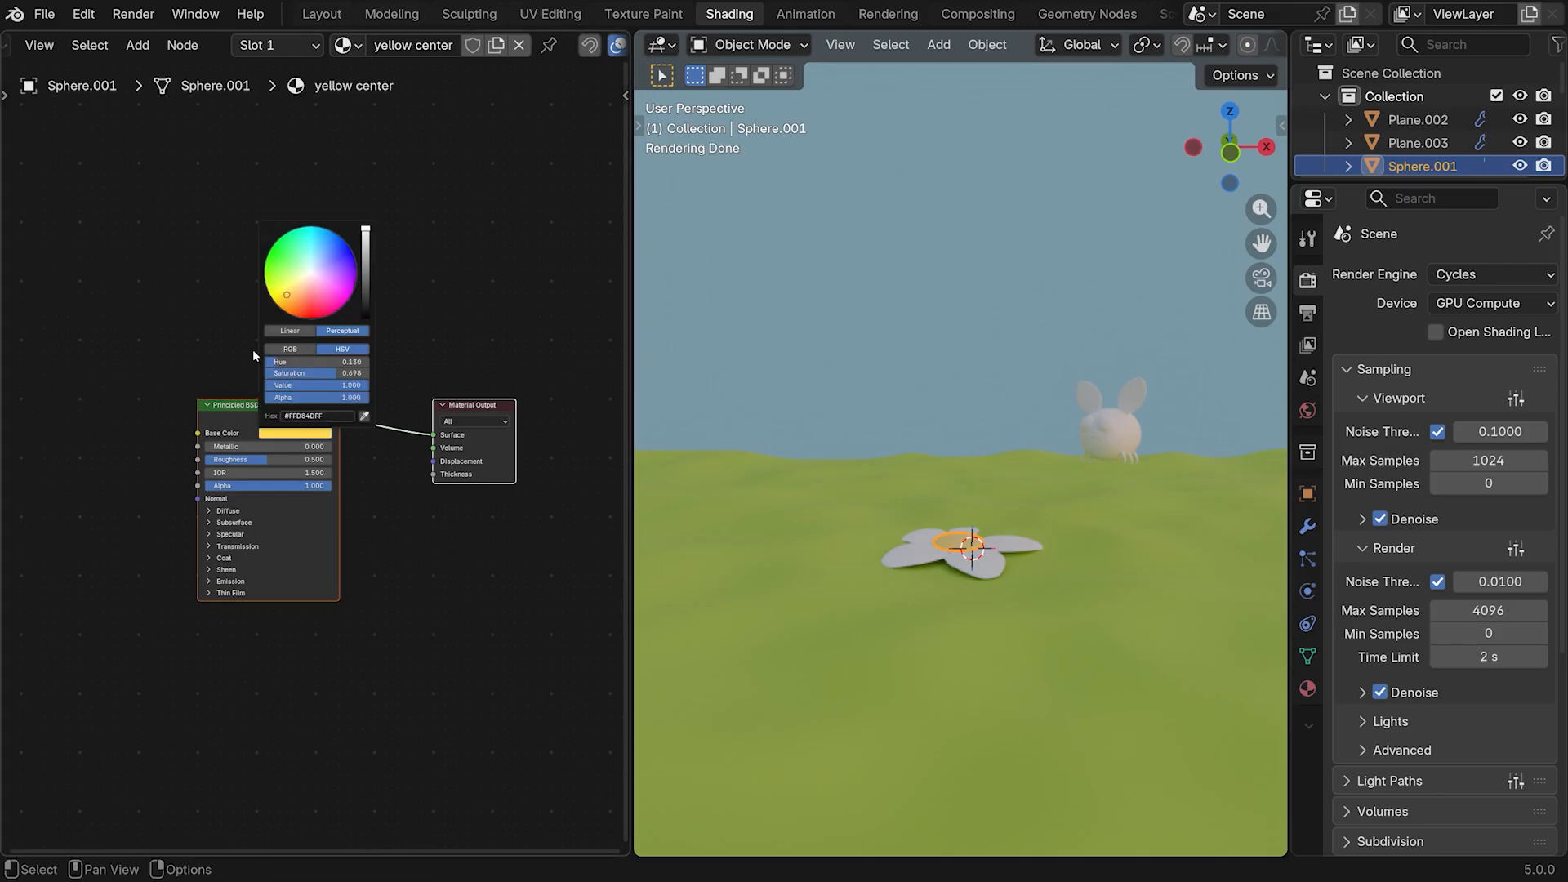
{"action": "left_click_drag", "start_coordinate": [270, 459], "coordinate": [384, 493]}
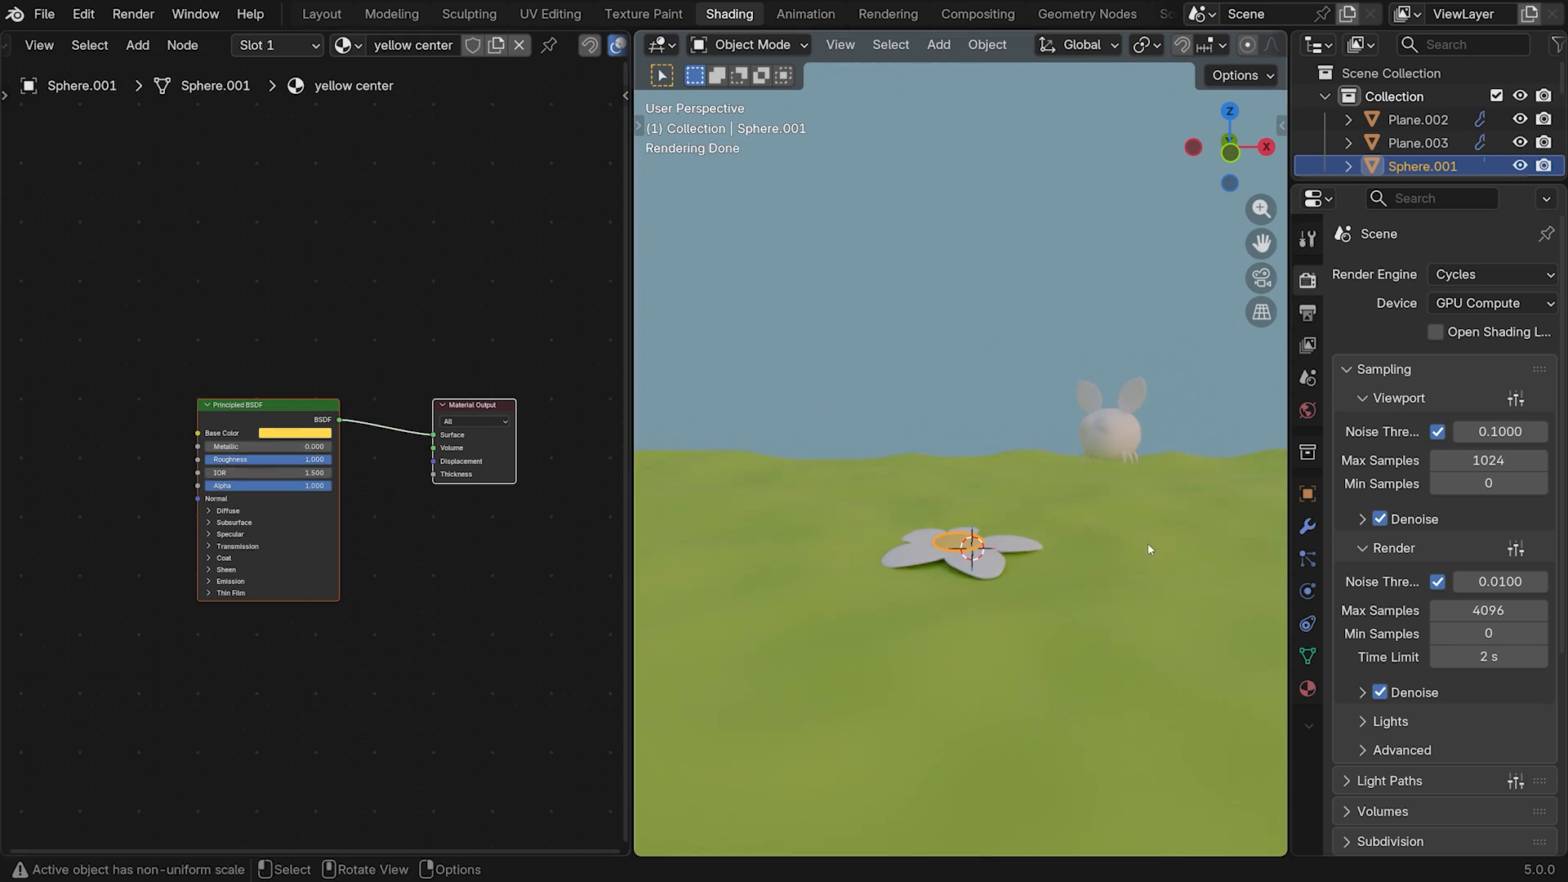
Rotate the flower's petals slightly, first freely and again about the X axis, to match the slope of the ground
{"action": "scroll", "coordinate": [1139, 537], "scroll_direction": "up", "scroll_amount": 3}
{"action": "middle_click_drag", "start_coordinate": [1139, 537], "coordinate": [1019, 544], "text": "shift"}
{"action": "middle_click_drag", "start_coordinate": [987, 649], "coordinate": [939, 703]}
{"action": "left_click", "coordinate": [857, 668]}
{"action": "key", "text": "s"}
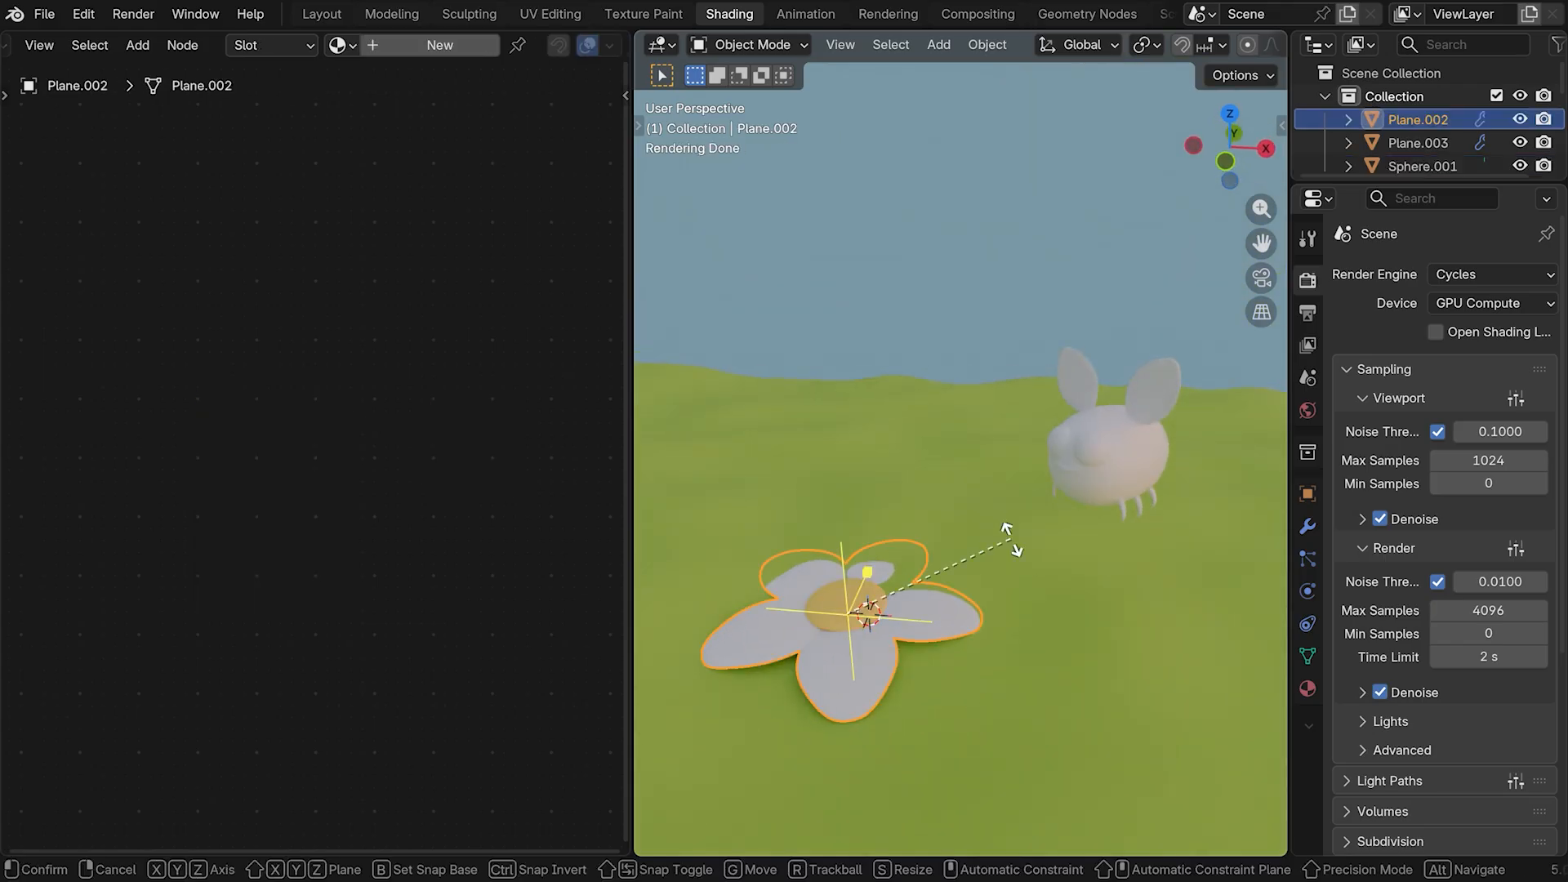
{"action": "left_click", "coordinate": [1016, 532]}
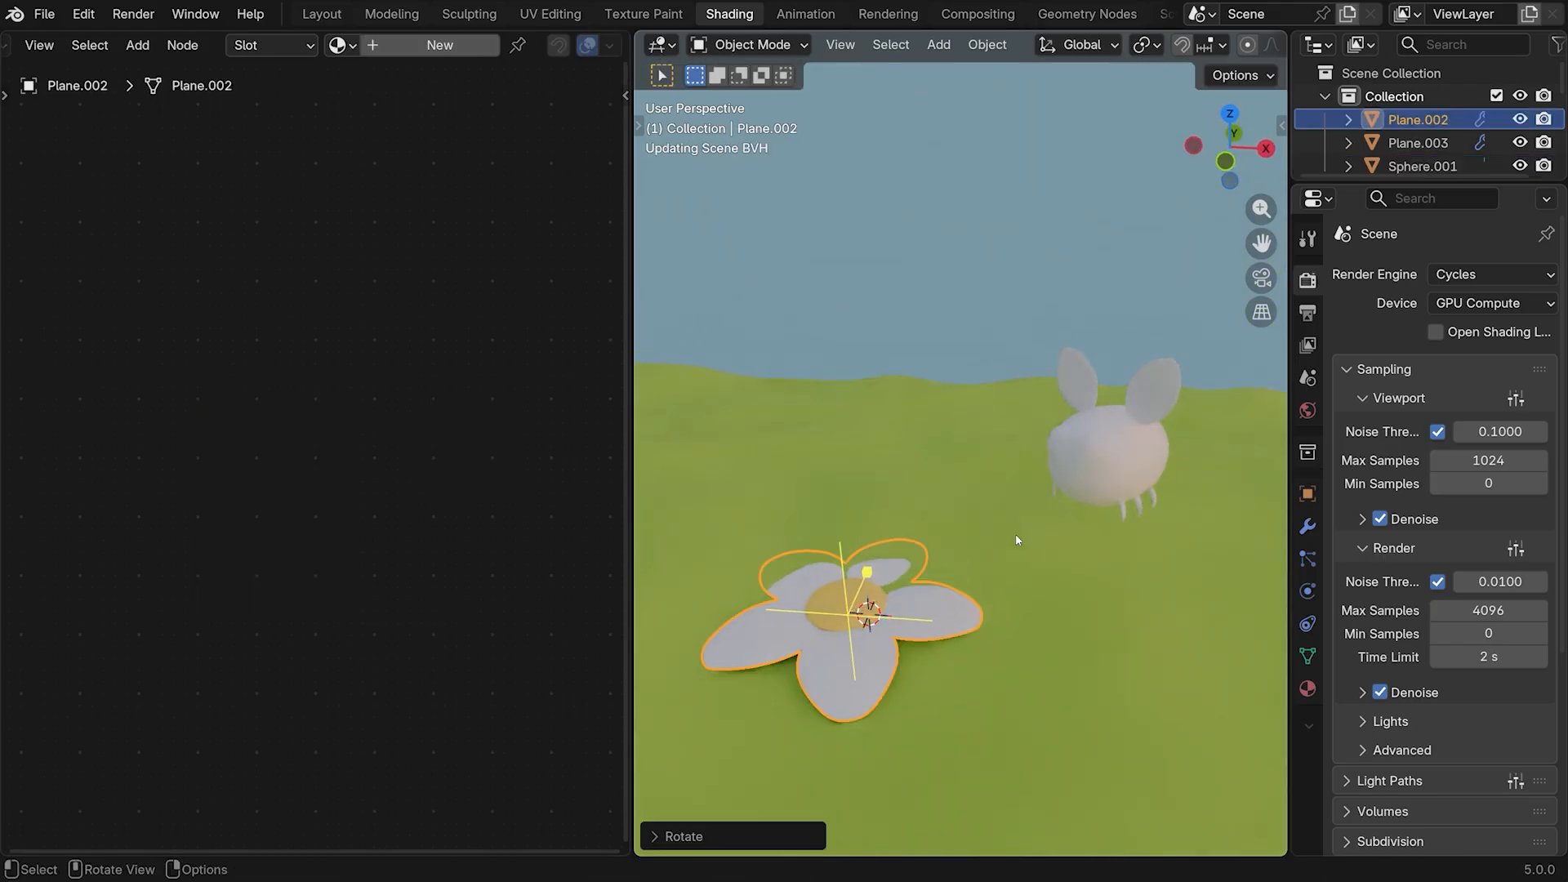
{"action": "key", "text": "KP_3"}
{"action": "key", "text": "r"}
{"action": "key", "text": "x"}
{"action": "left_click", "coordinate": [1033, 603]}
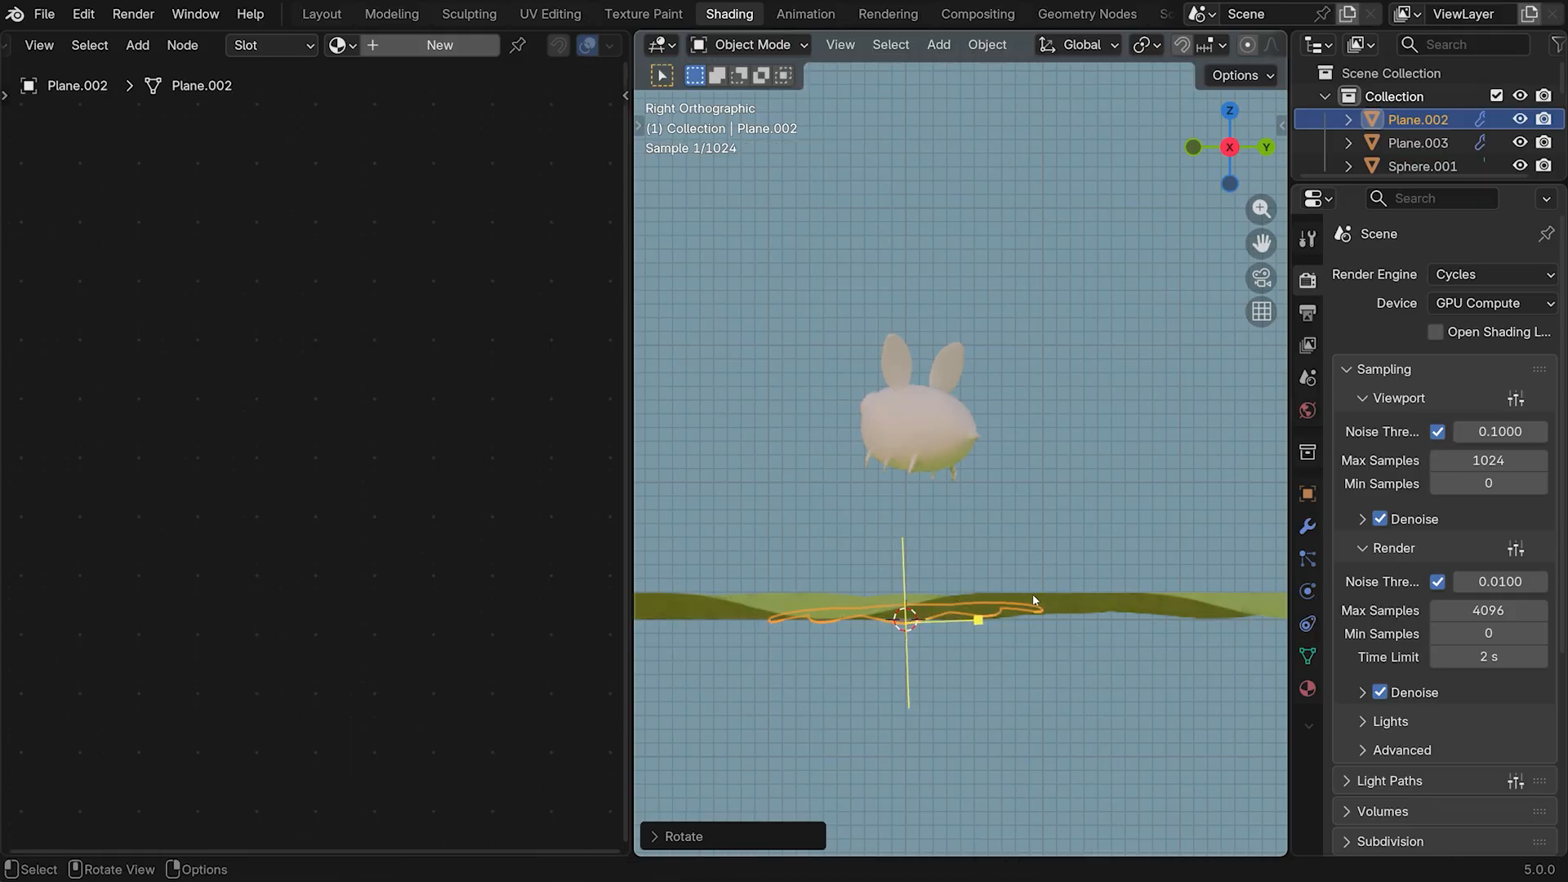
Raise the flower's petals slightly along the Z axis so they clear the ground
{"action": "key", "text": "z"}
{"action": "left_click", "coordinate": [966, 630]}
{"action": "key", "text": "KP_1"}
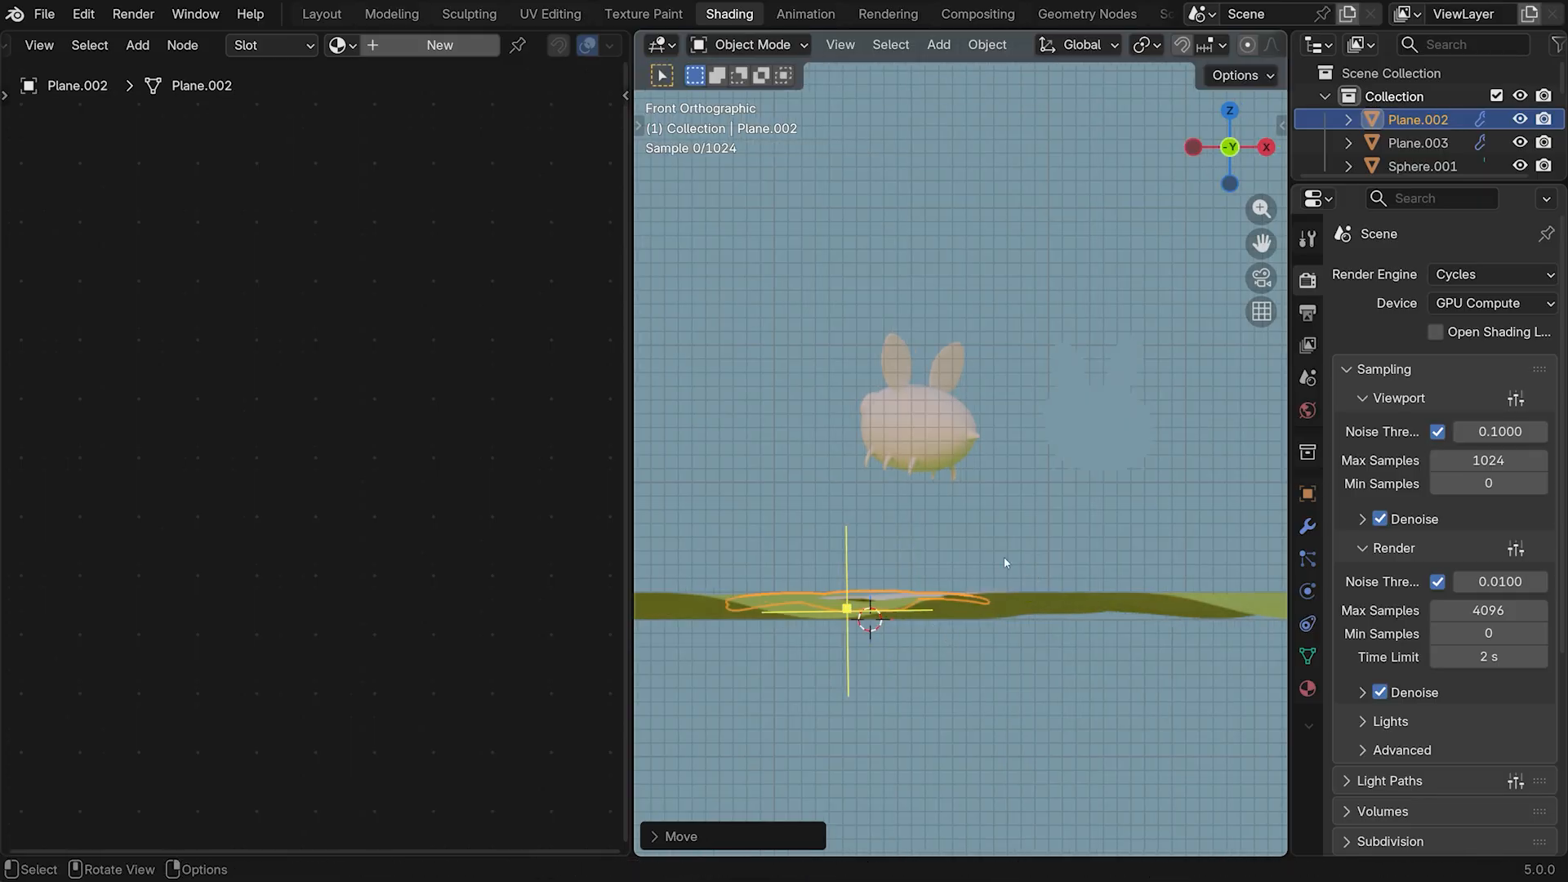
Raise the flower's yellow center sphere along the Z axis until it sits fully above the petals
{"action": "middle_click_drag", "start_coordinate": [1005, 562], "coordinate": [1062, 585]}
{"action": "left_click", "coordinate": [870, 621]}
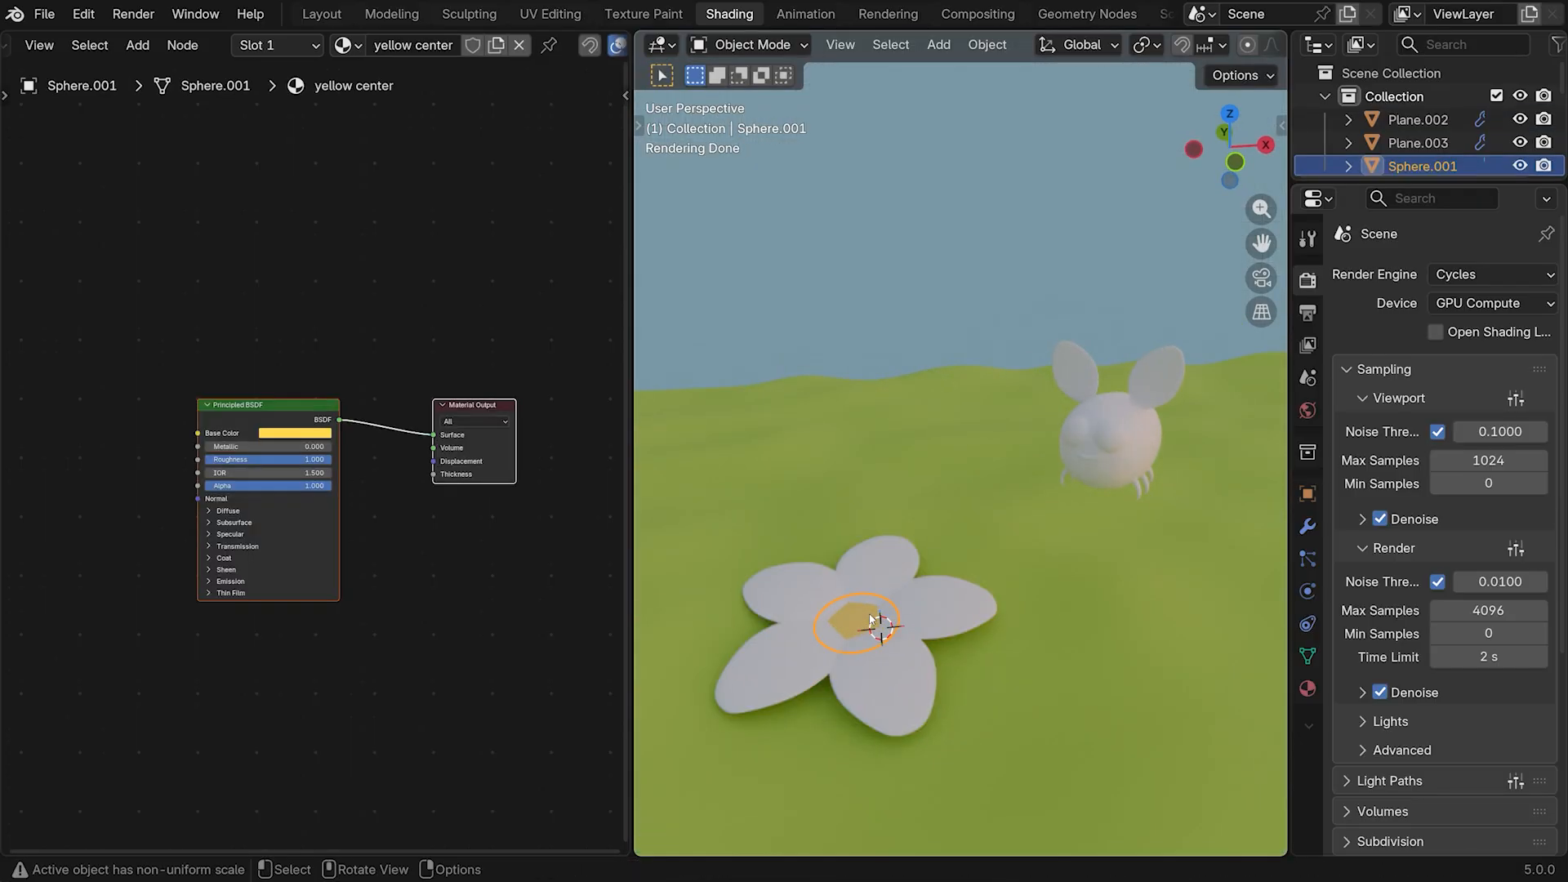
{"action": "key", "text": "g"}
{"action": "key", "text": "z"}
{"action": "left_click", "coordinate": [878, 613]}
{"action": "left_click", "coordinate": [994, 552]}
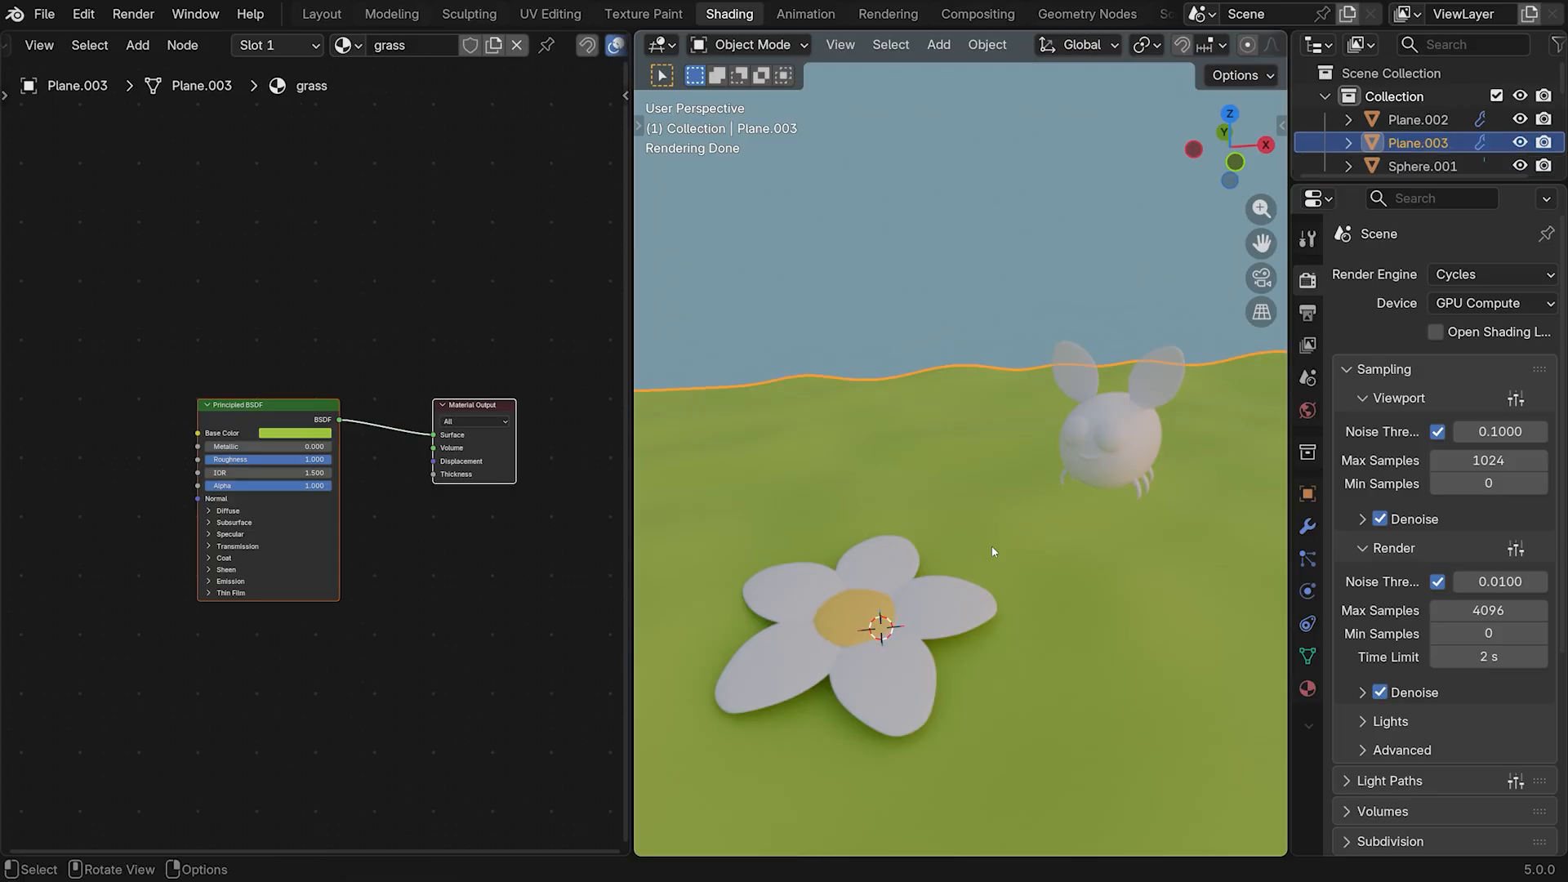
{"action": "middle_click_drag", "start_coordinate": [993, 552], "coordinate": [963, 598]}
{"action": "left_click", "coordinate": [869, 603]}
{"action": "key", "text": "g"}
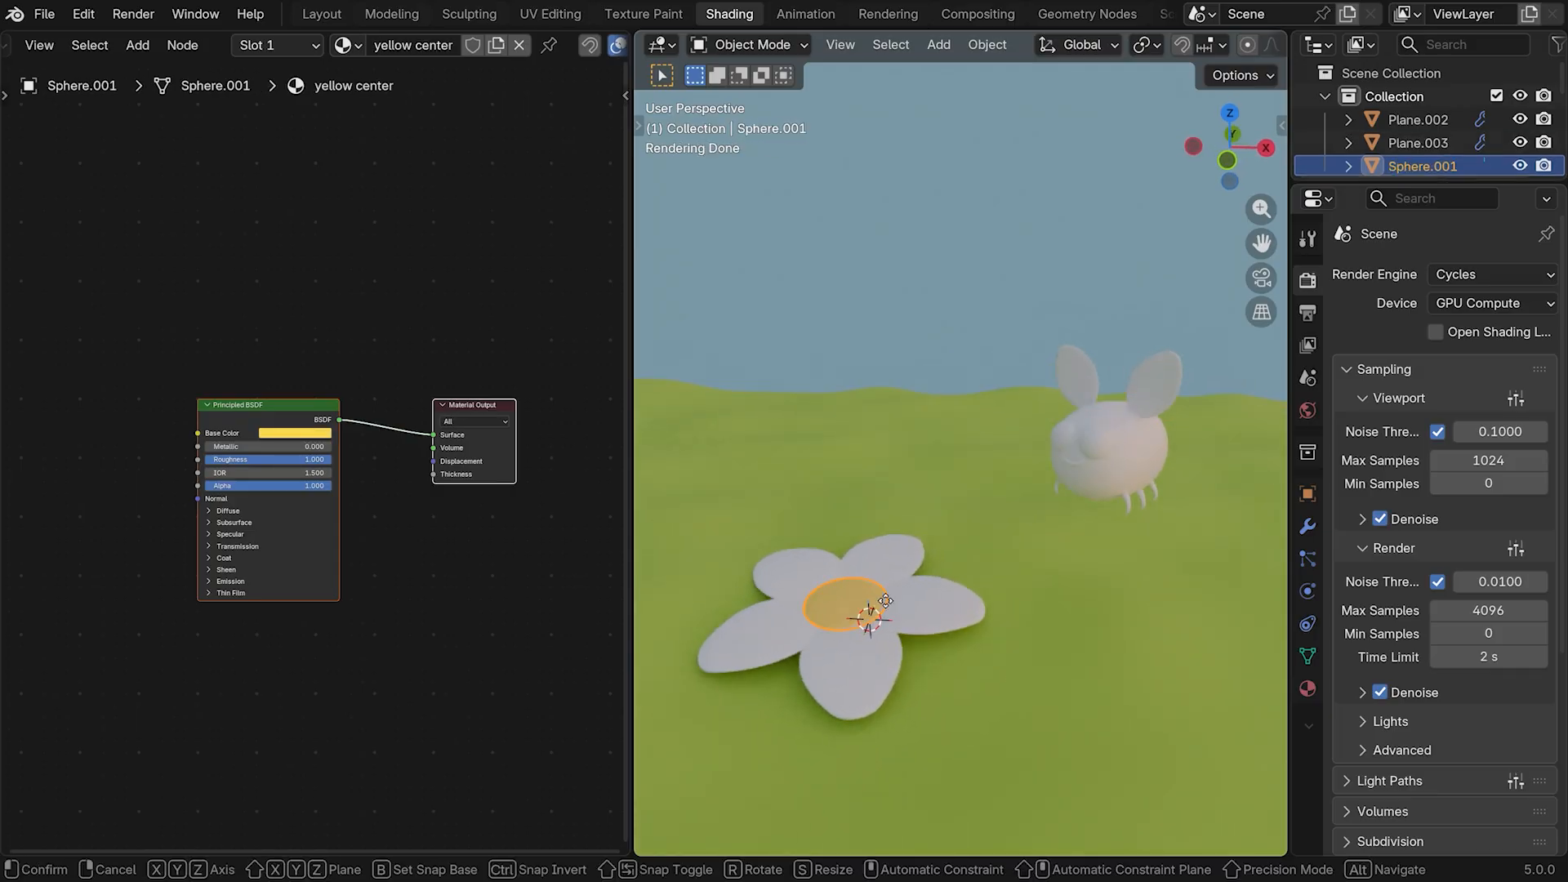
{"action": "key", "text": "z"}
{"action": "left_click", "coordinate": [876, 603]}
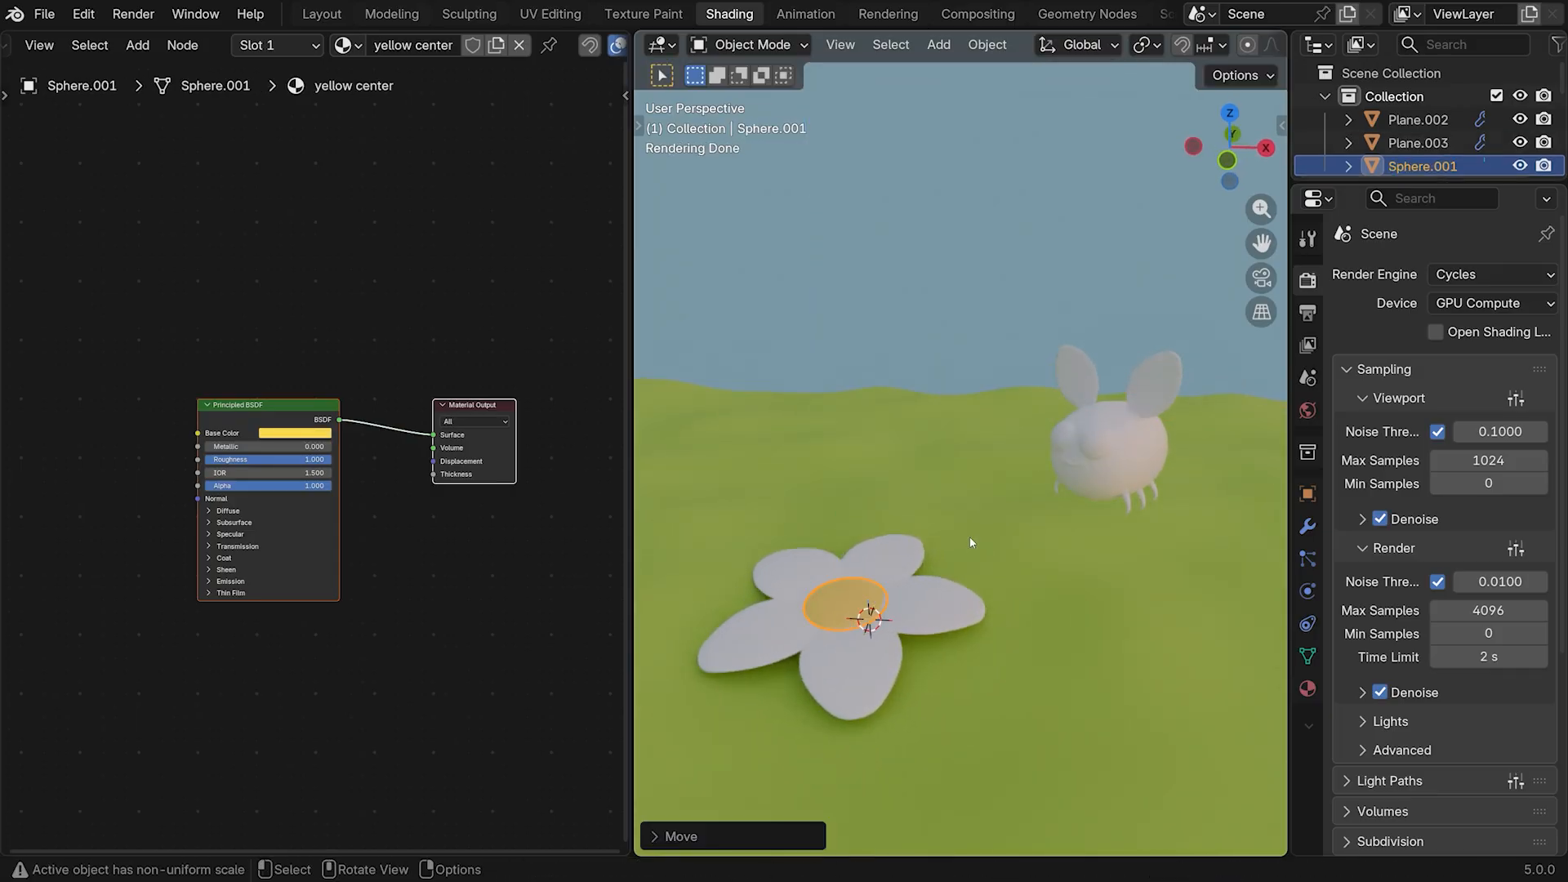
{"action": "left_click", "coordinate": [995, 556]}
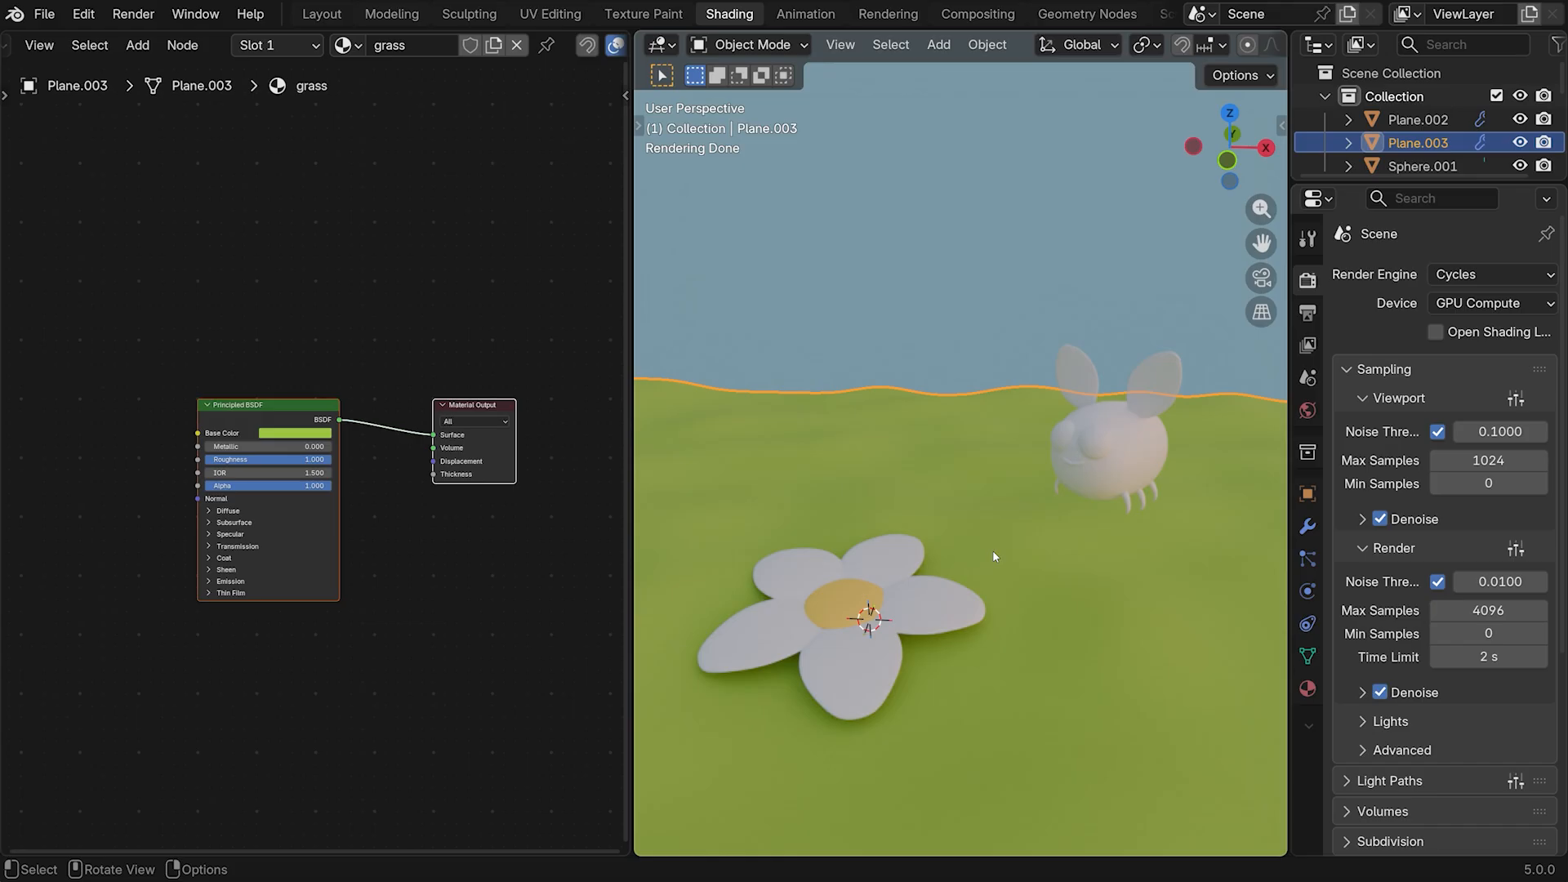
Create a new material named "petals" on the flower's petals
{"action": "left_click", "coordinate": [928, 603]}
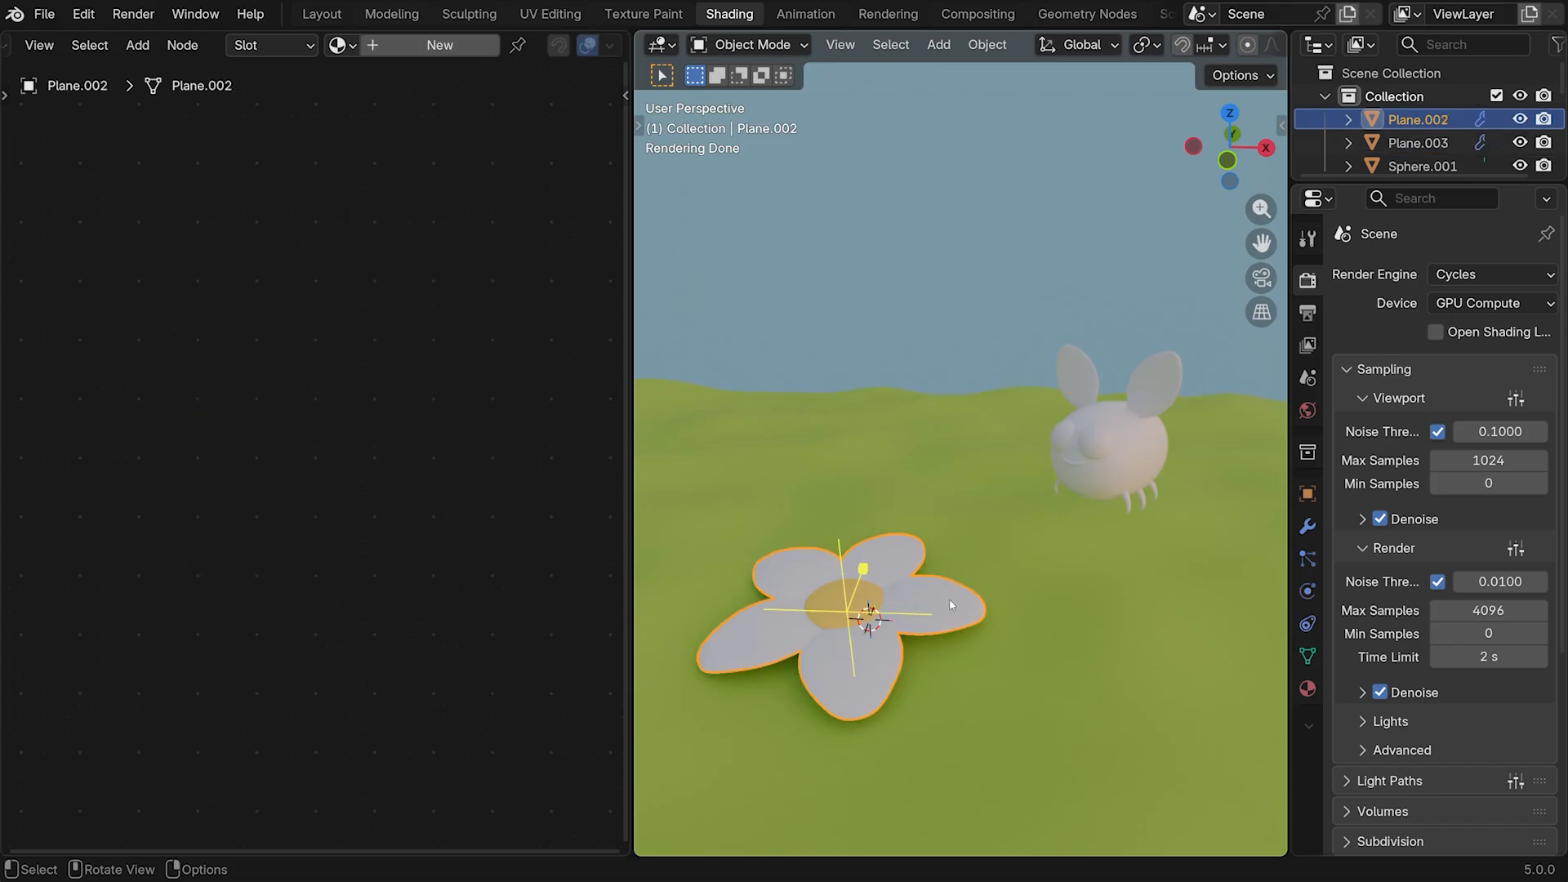
{"action": "left_click", "coordinate": [424, 46]}
{"action": "double_click", "coordinate": [424, 46]}
{"action": "type", "text": "p"}
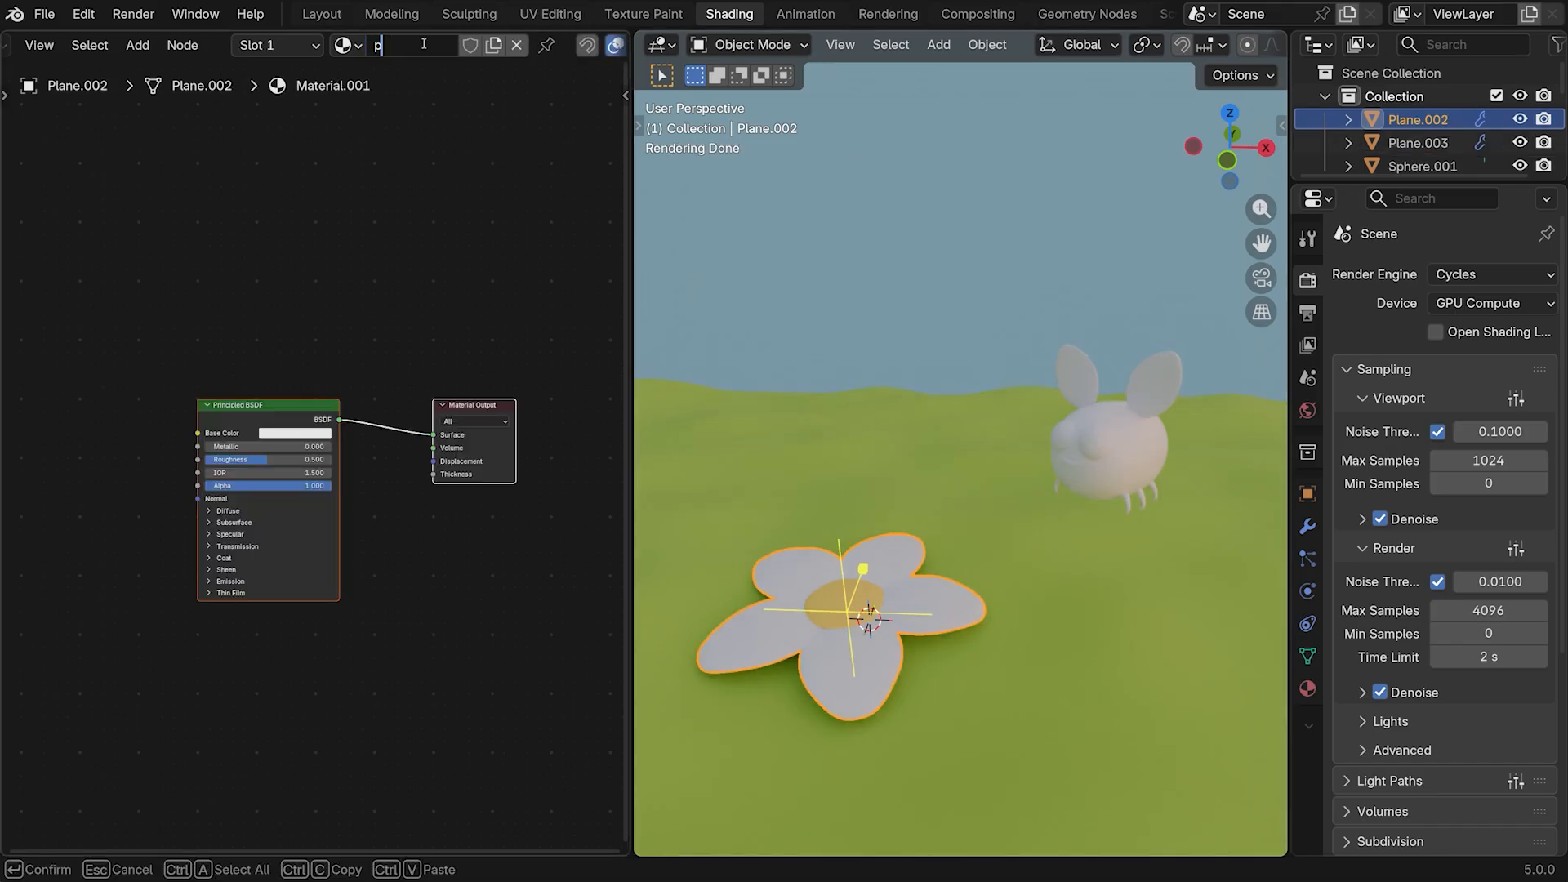
{"action": "type", "text": "etals"}
{"action": "key", "text": "Return"}
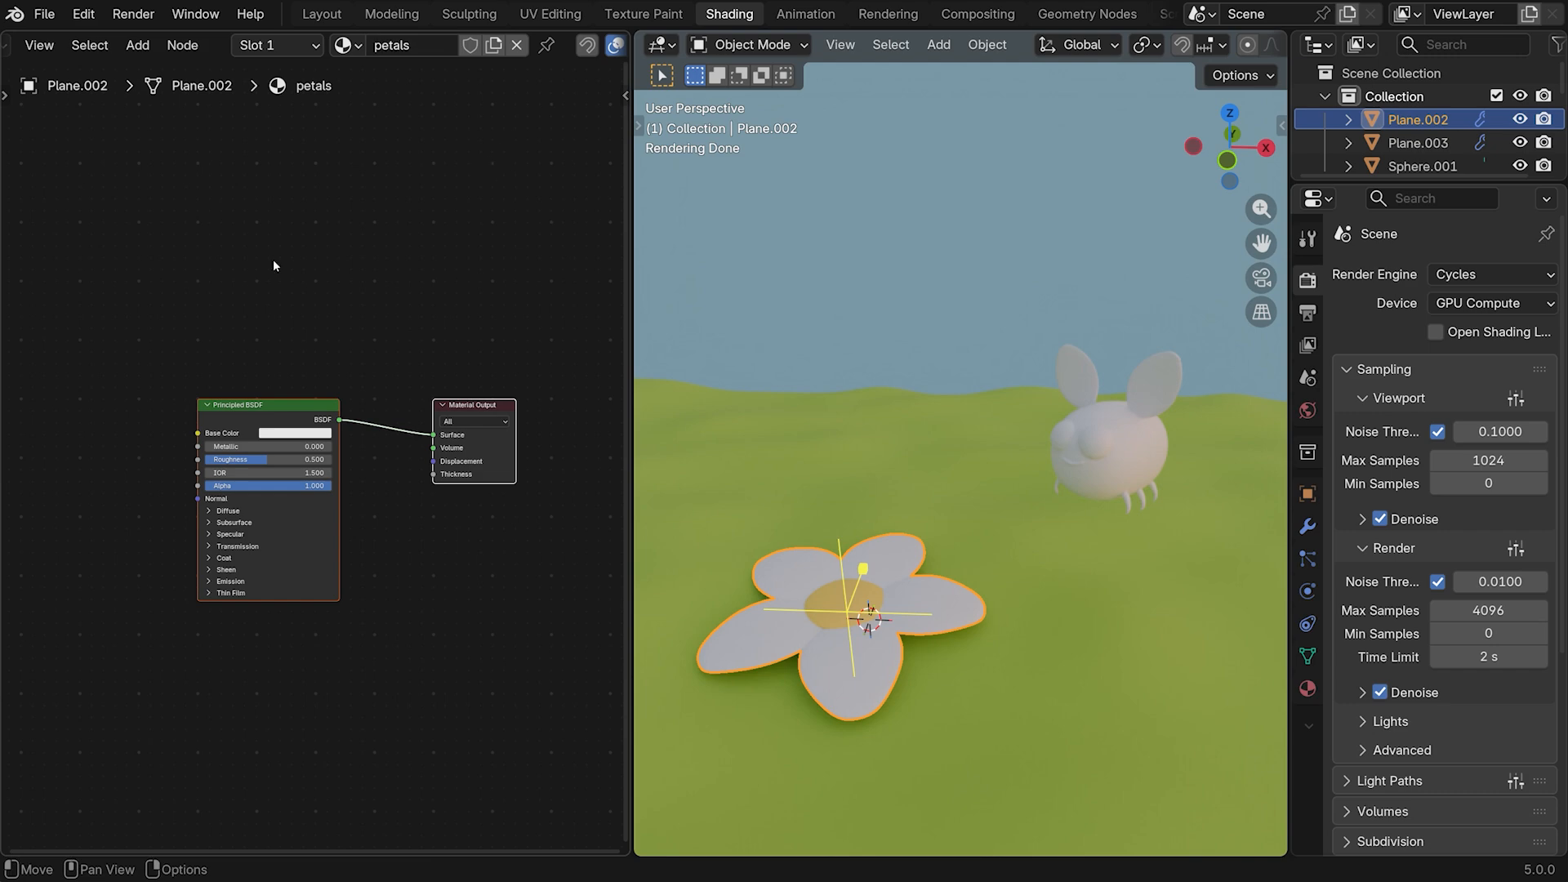
Set the petals material's base color to pink and its roughness to about 0.811
{"action": "left_click", "coordinate": [281, 437]}
{"action": "mouse_move", "coordinate": [325, 283]}
{"action": "left_mouse_down"}
{"action": "mouse_move", "coordinate": [312, 284]}
{"action": "mouse_move", "coordinate": [333, 305]}
{"action": "mouse_move", "coordinate": [313, 280]}
{"action": "mouse_move", "coordinate": [320, 292]}
{"action": "mouse_move", "coordinate": [328, 251]}
{"action": "mouse_move", "coordinate": [293, 296]}
{"action": "left_mouse_up"}
{"action": "left_click", "coordinate": [323, 296]}
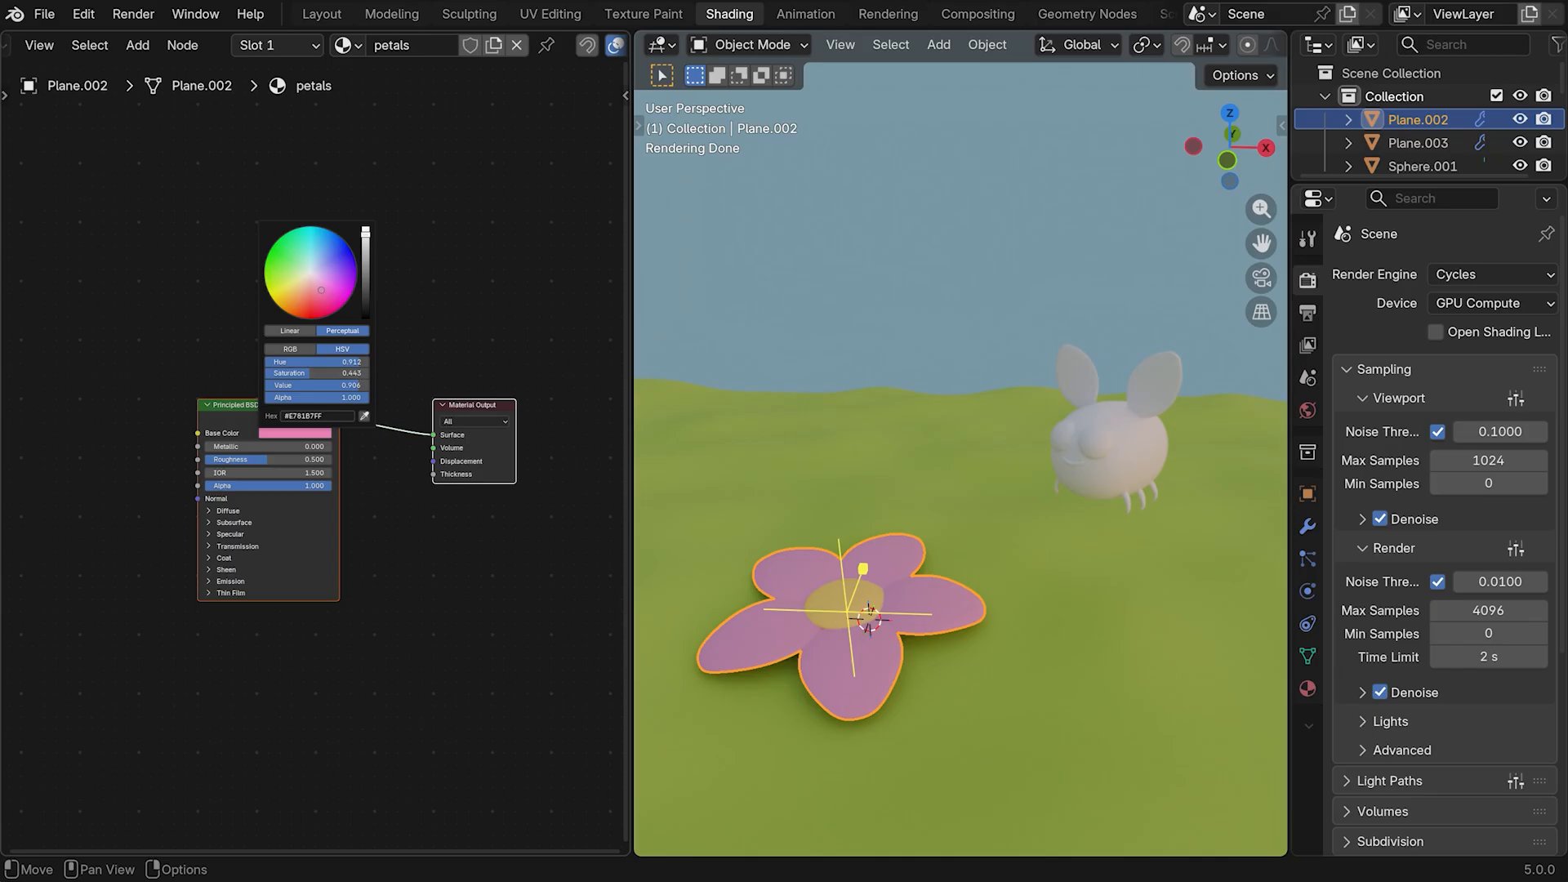
{"action": "left_click", "coordinate": [328, 416]}
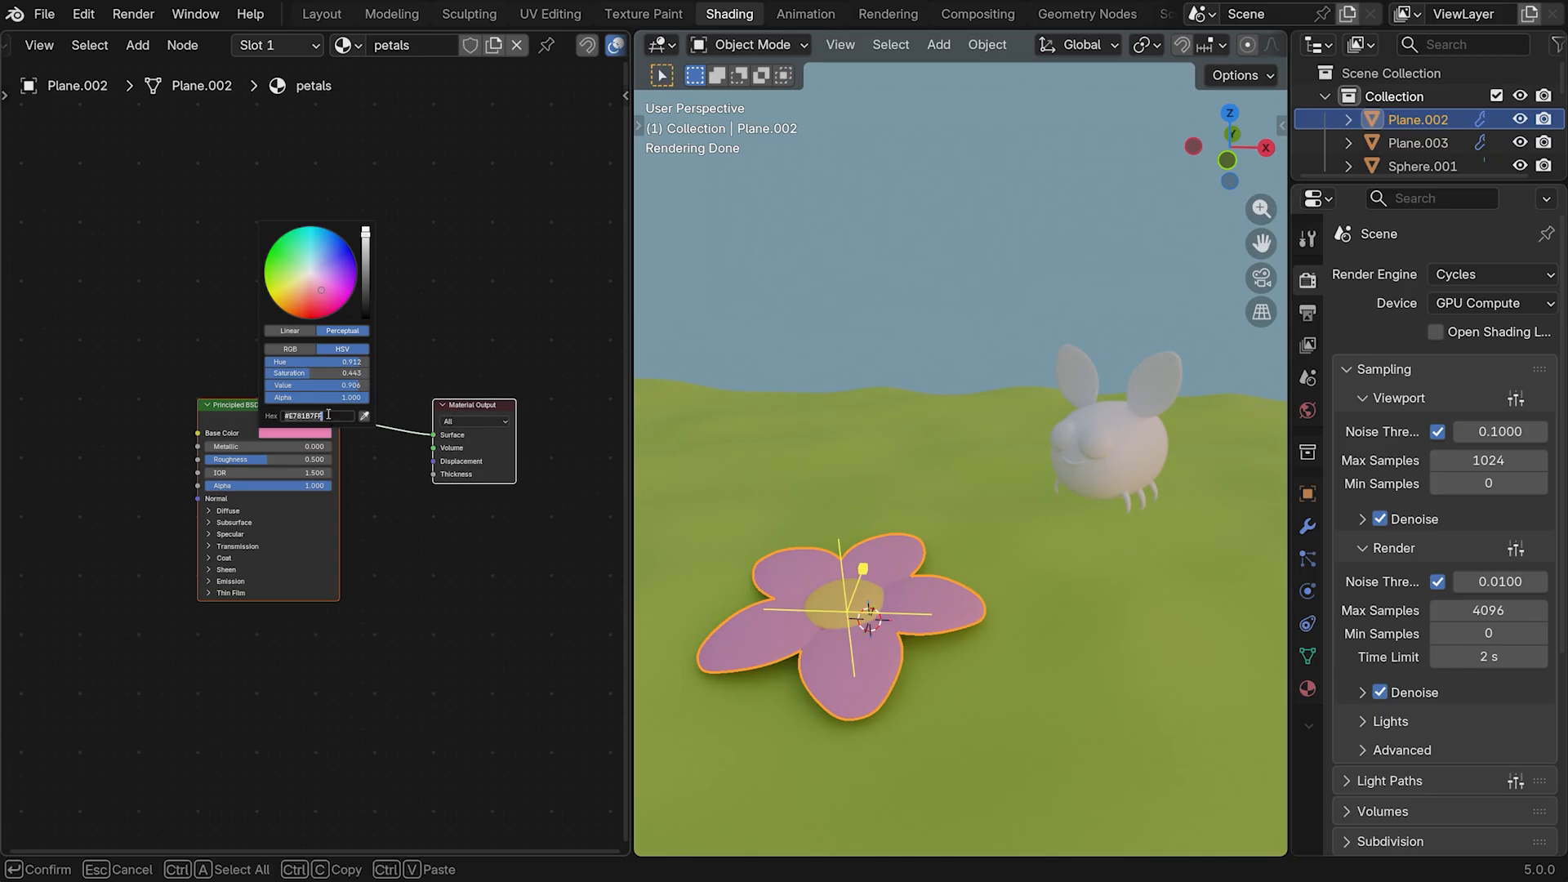
{"action": "key", "text": "ctrl+v"}
{"action": "key", "text": "Return"}
{"action": "scroll", "coordinate": [445, 456], "scroll_direction": "up", "scroll_amount": 1}
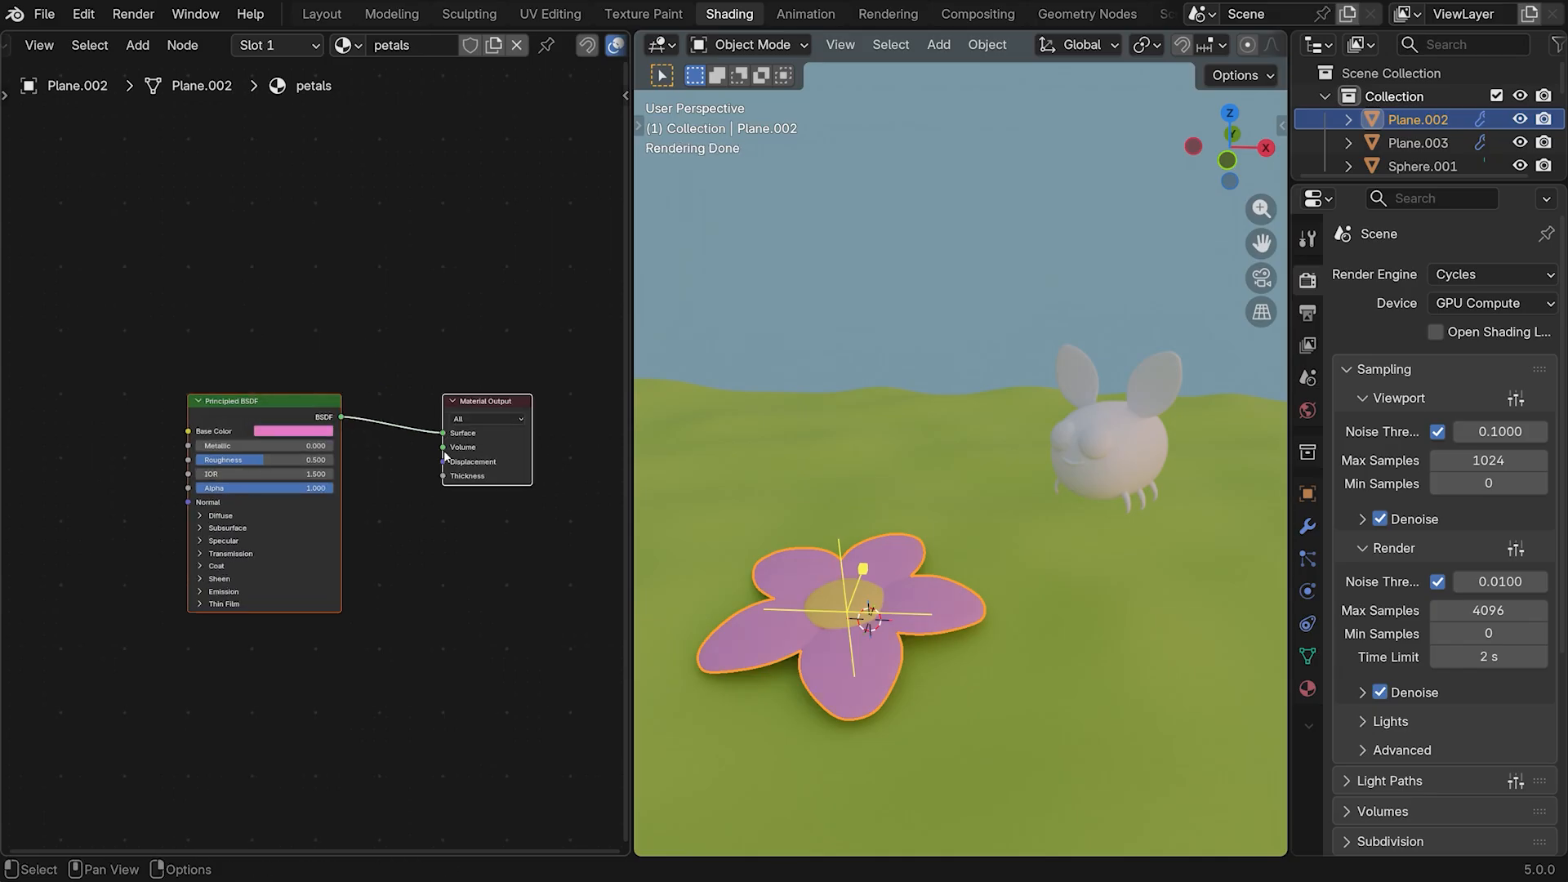
{"action": "scroll", "coordinate": [446, 455], "scroll_direction": "up", "scroll_amount": 2}
{"action": "left_click_drag", "start_coordinate": [236, 462], "coordinate": [292, 462]}
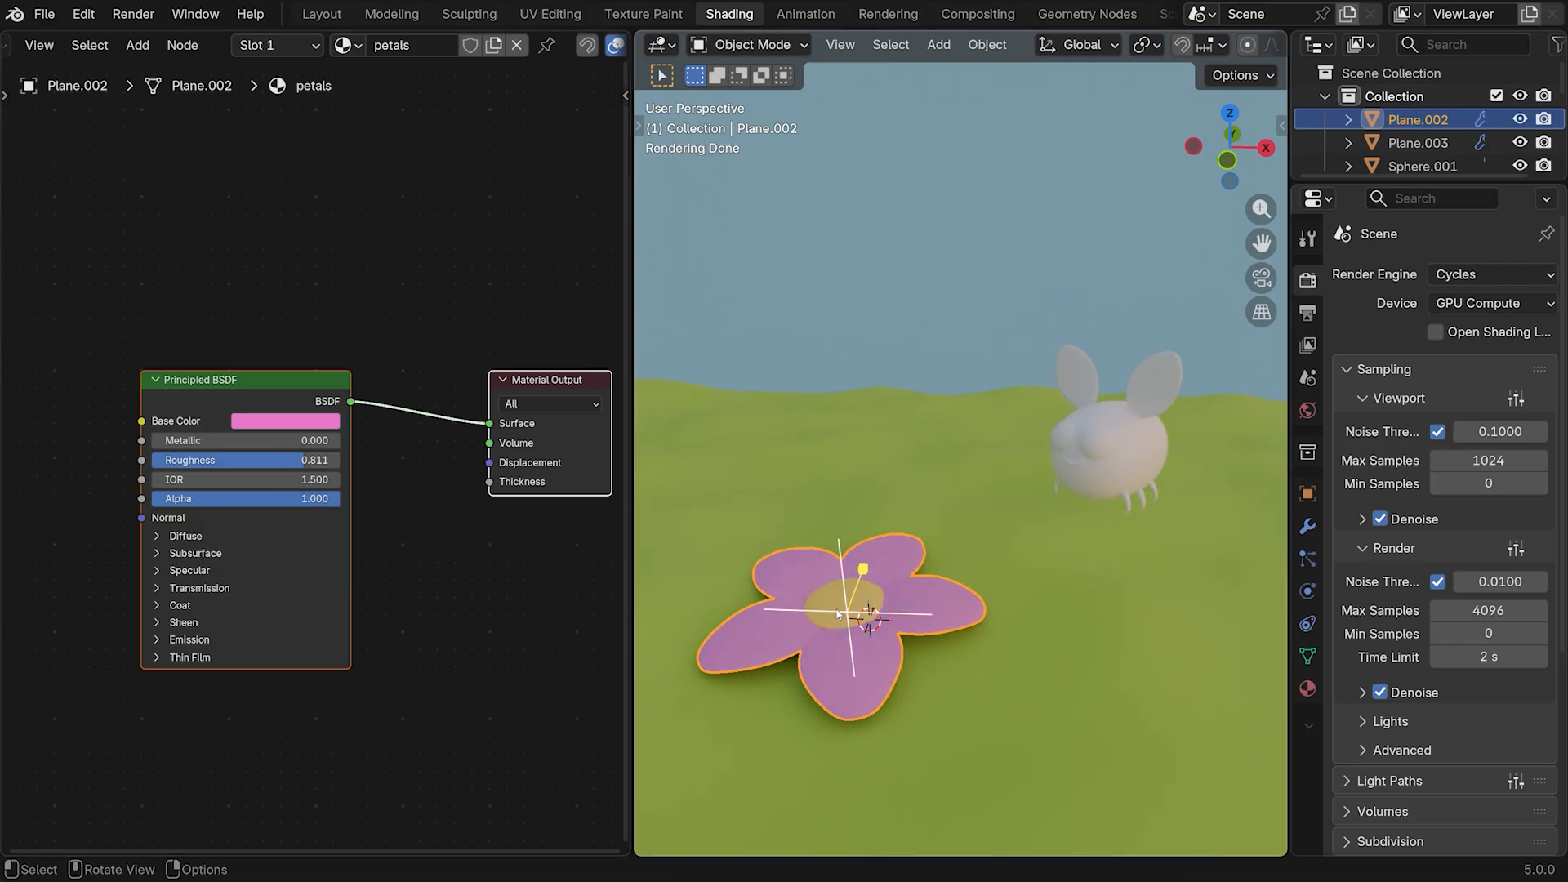
Change the yellow center material's base color to the stronger, darker yellow #E0D500FF
{"action": "left_click", "coordinate": [839, 614]}
{"action": "left_click", "coordinate": [249, 422]}
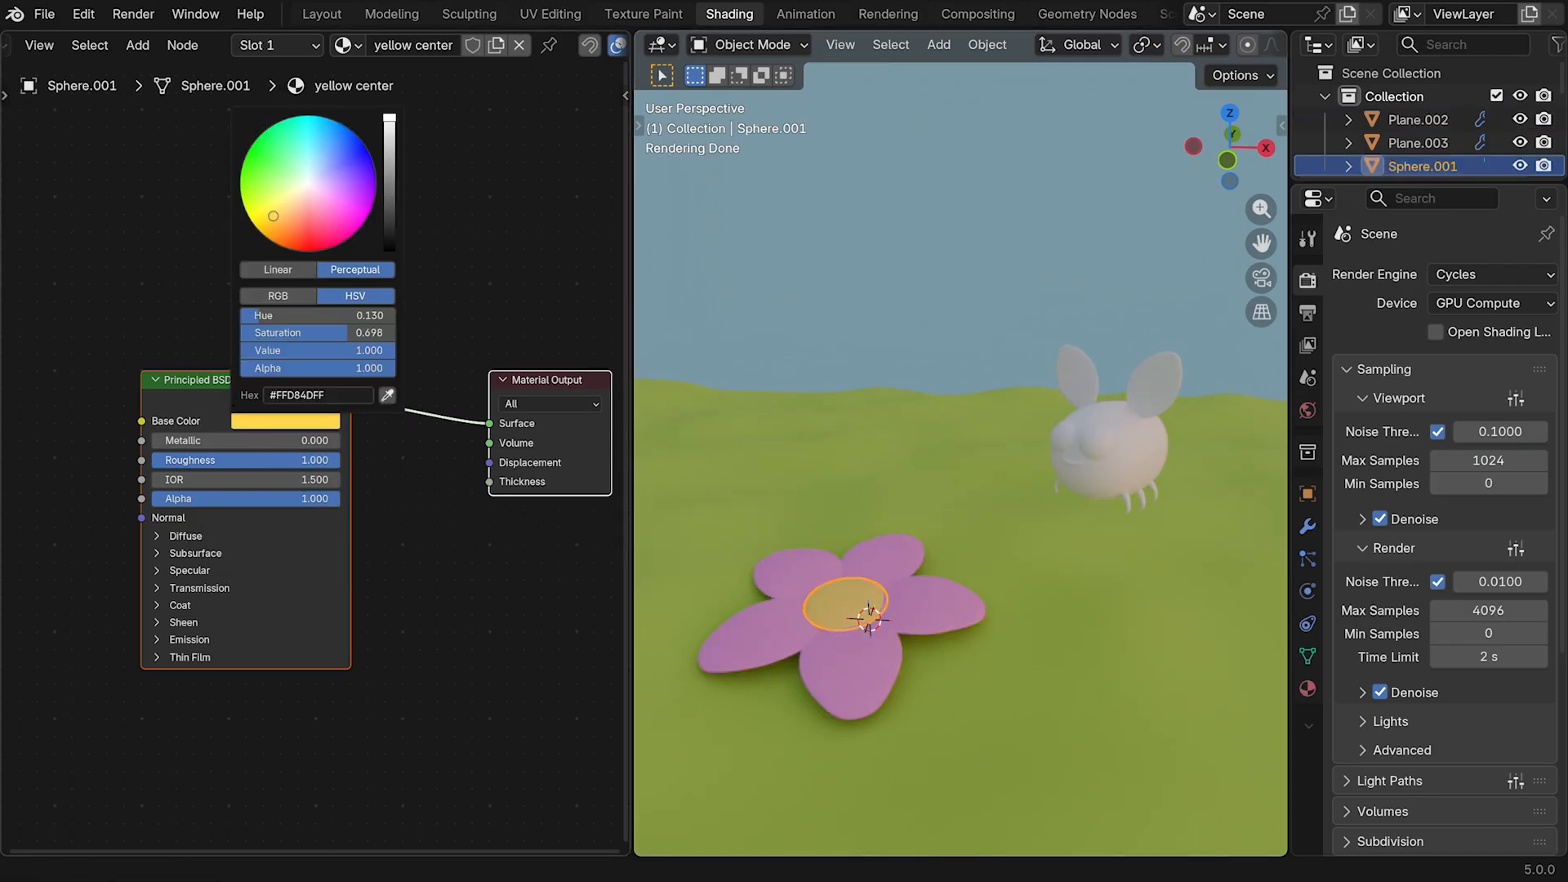
{"action": "left_click_drag", "start_coordinate": [273, 216], "coordinate": [250, 221]}
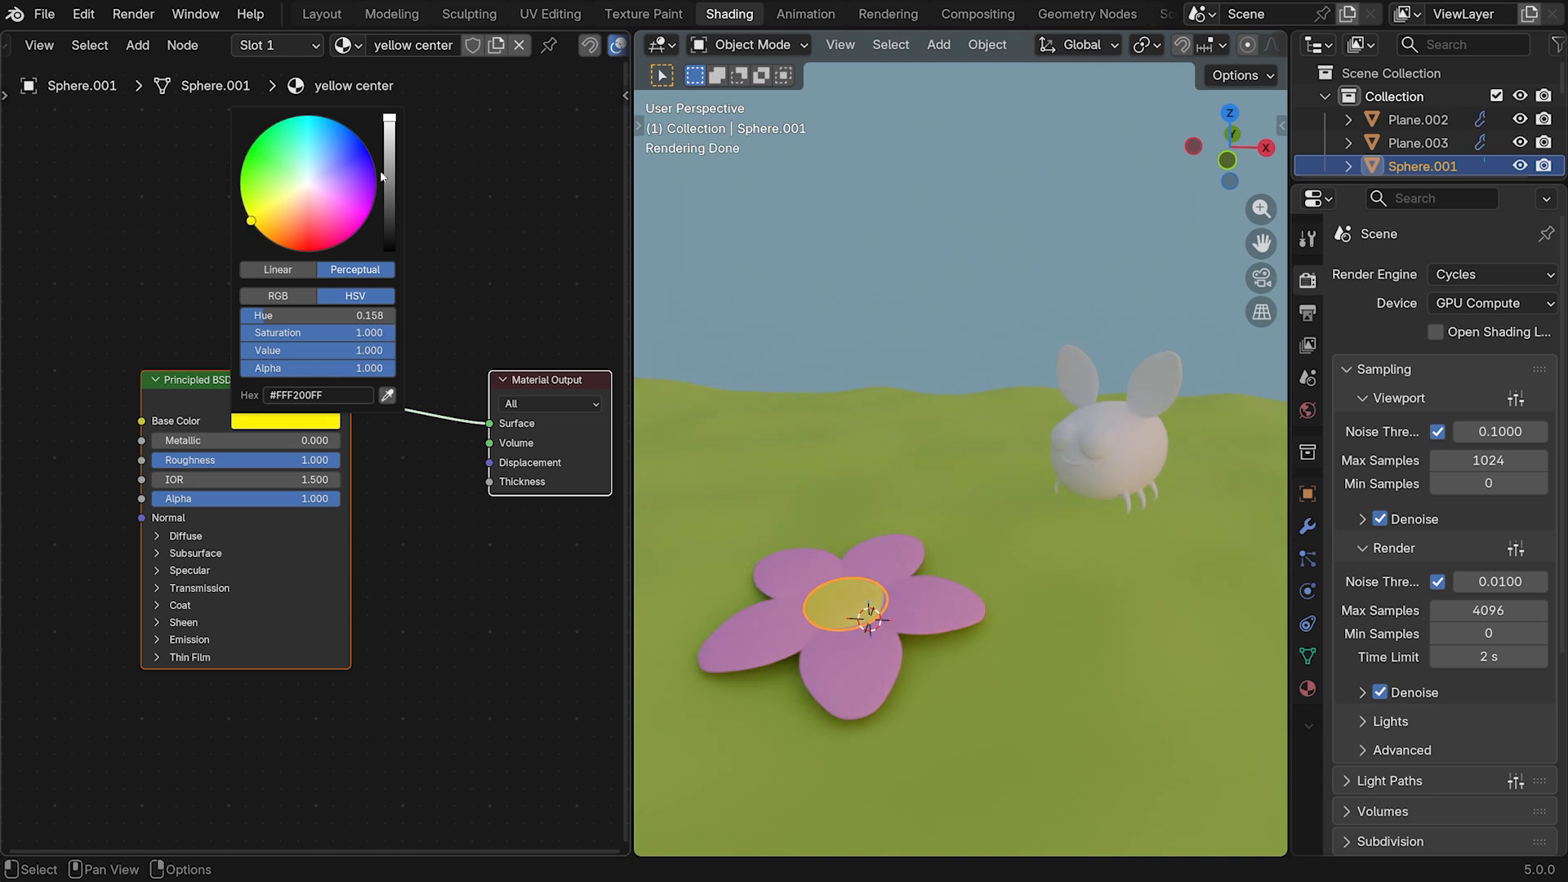
{"action": "left_click_drag", "start_coordinate": [390, 118], "coordinate": [390, 129]}
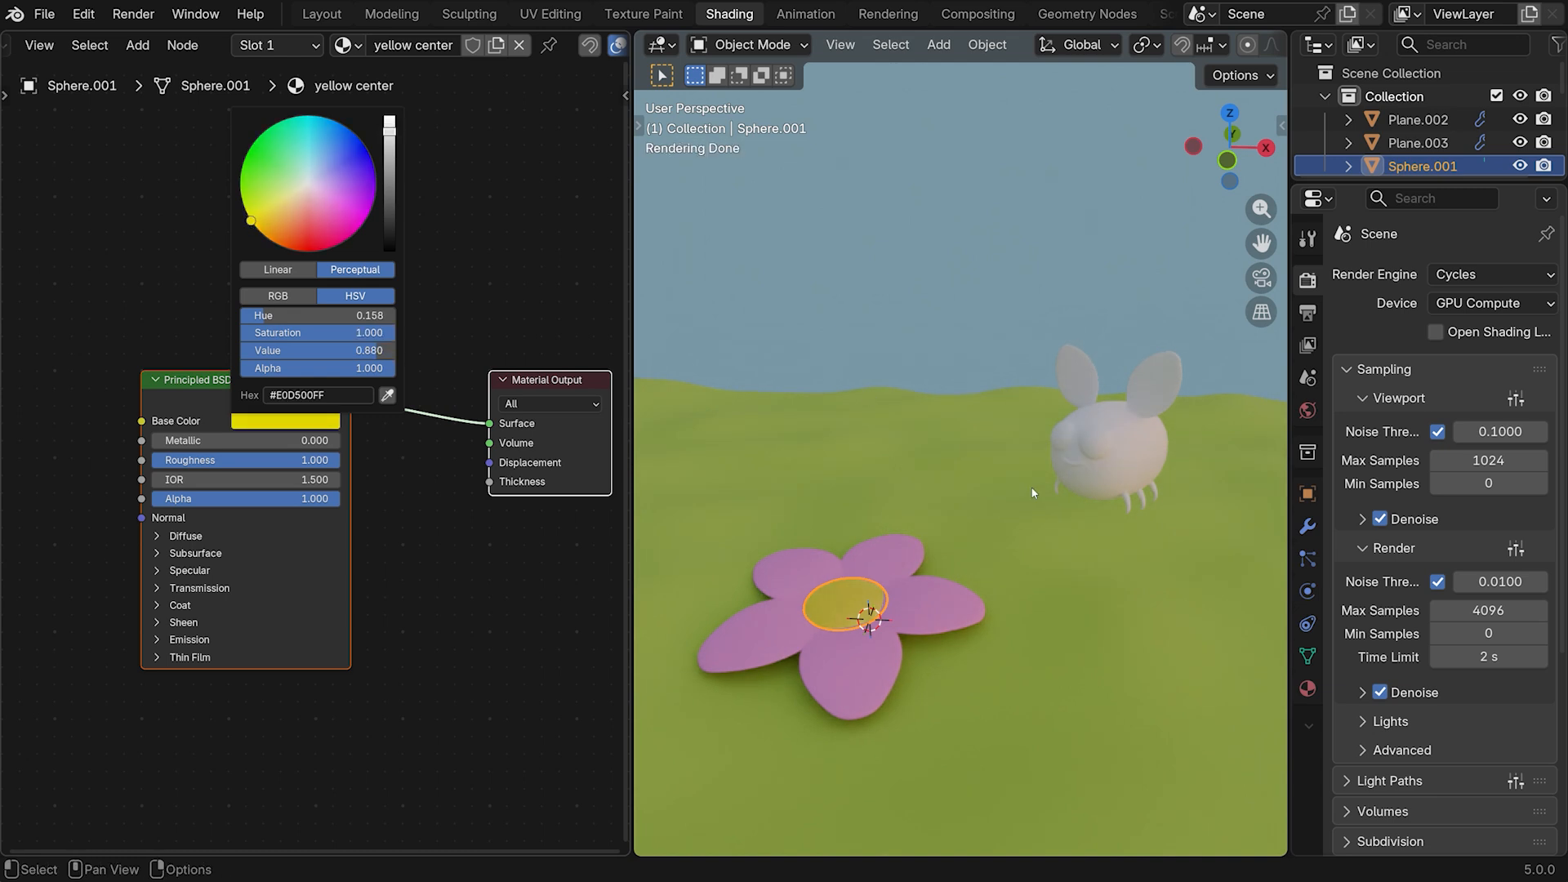
{"action": "left_click", "coordinate": [1015, 395]}
Nudge the flower's center sphere slightly upward along the Z axis and deselect it
{"action": "left_click", "coordinate": [839, 617]}
{"action": "key", "text": "g"}
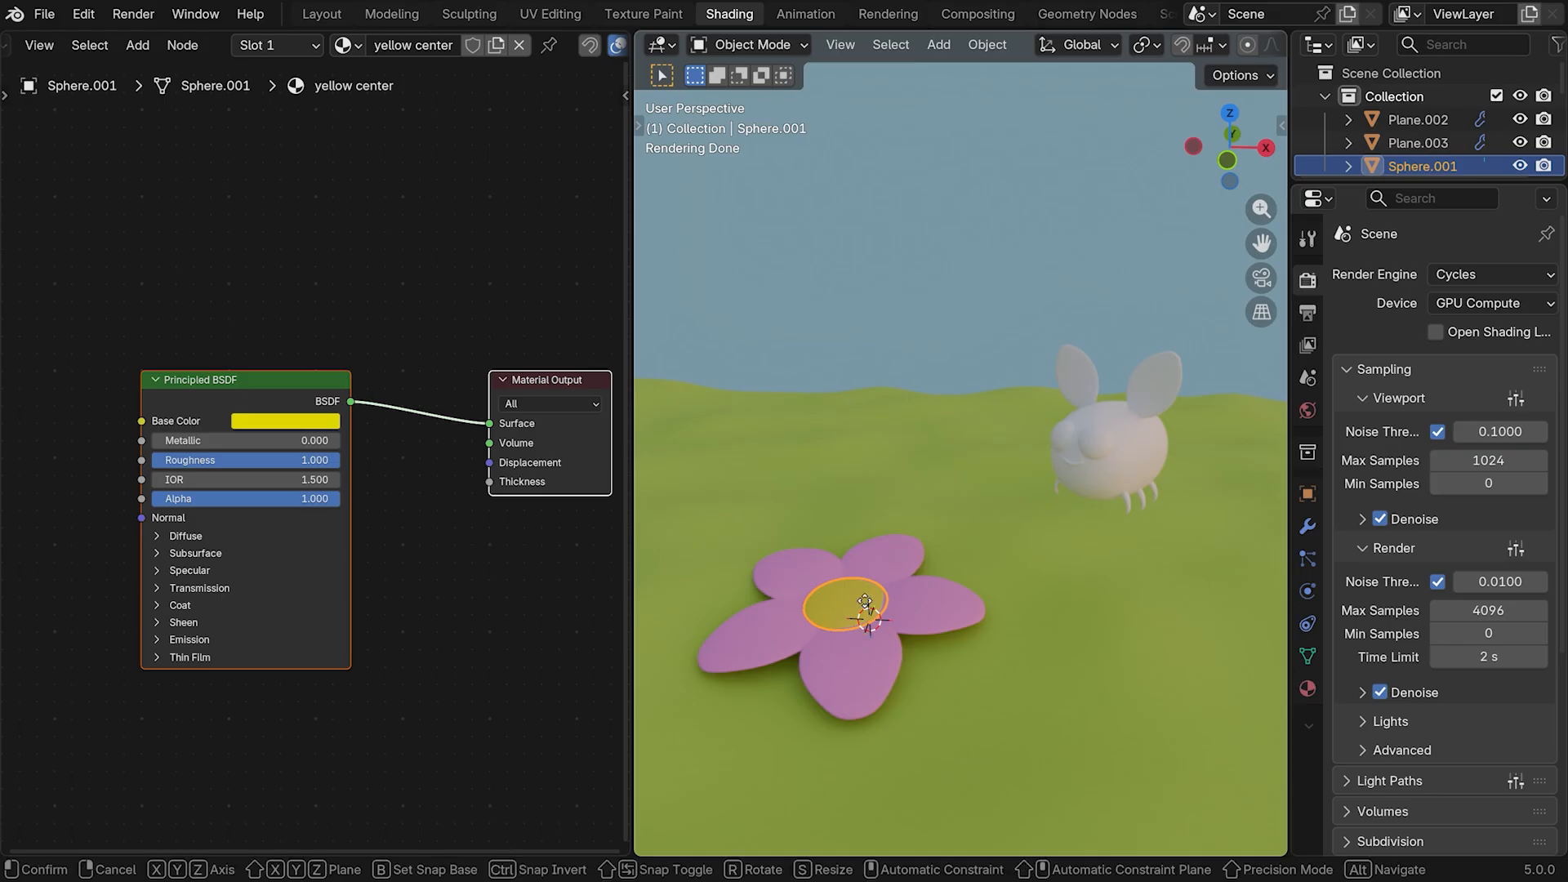
{"action": "key", "text": "z"}
{"action": "left_click", "coordinate": [865, 602]}
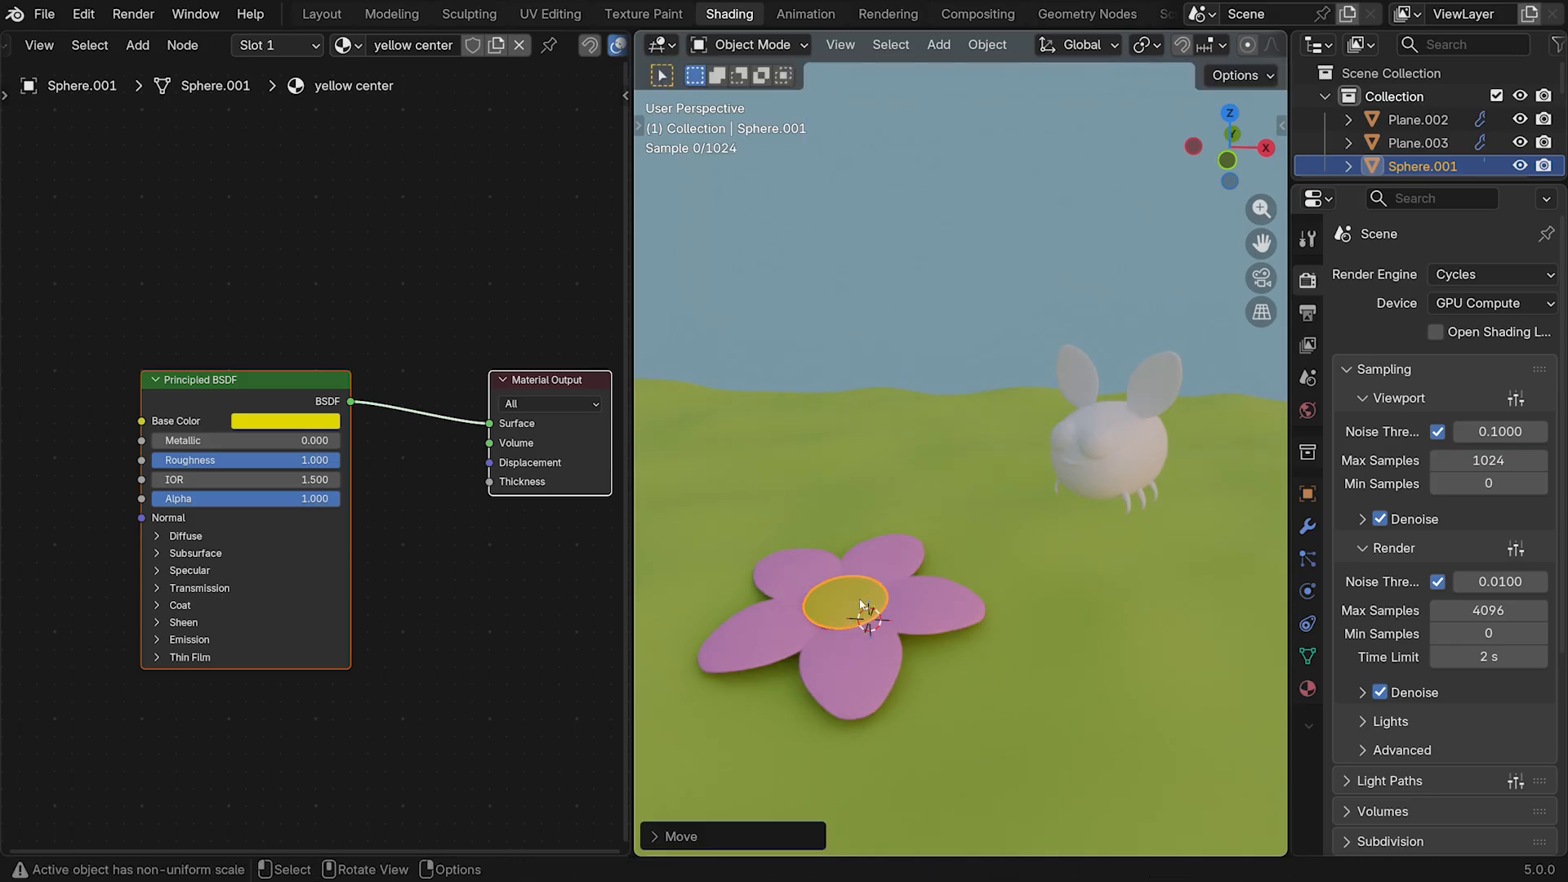
{"action": "left_click", "coordinate": [1020, 561]}
Create a material named "blac leg" on the bee's front pair of legs with base color #121212FF and roughness 1
{"action": "mouse_move", "coordinate": [991, 559]}
{"action": "middle_mouse_down"}
{"action": "mouse_move", "coordinate": [1062, 630]}
{"action": "mouse_move", "coordinate": [995, 540]}
{"action": "middle_mouse_up"}
{"action": "left_click", "coordinate": [1130, 484]}
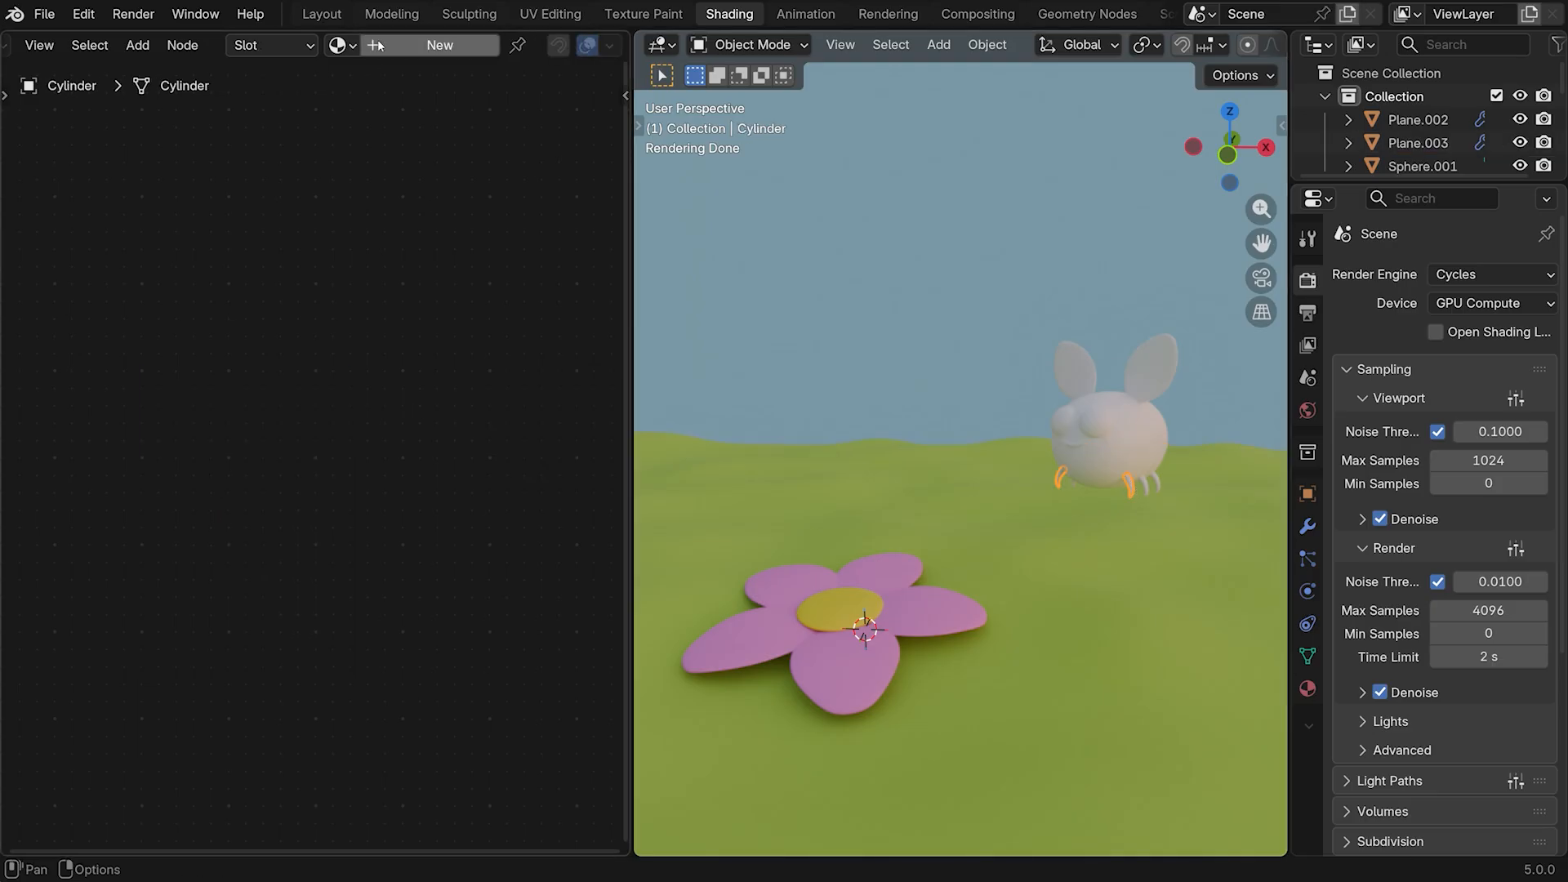
{"action": "left_click", "coordinate": [440, 45]}
{"action": "double_click", "coordinate": [417, 44]}
{"action": "type", "text": "blac leg"}
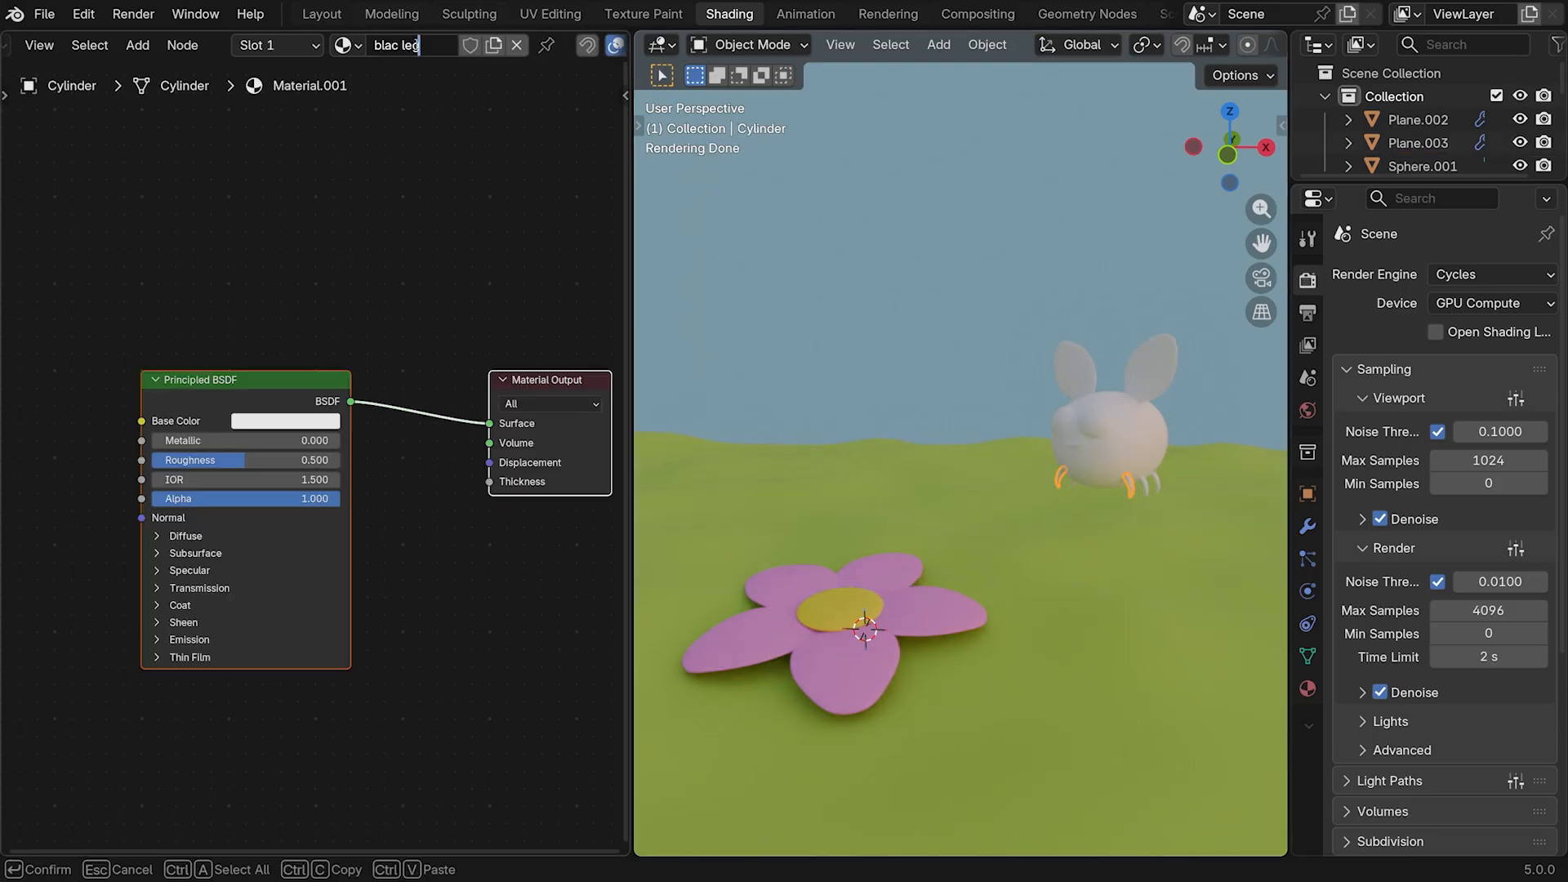
{"action": "key", "text": "Return"}
{"action": "left_click", "coordinate": [286, 421]}
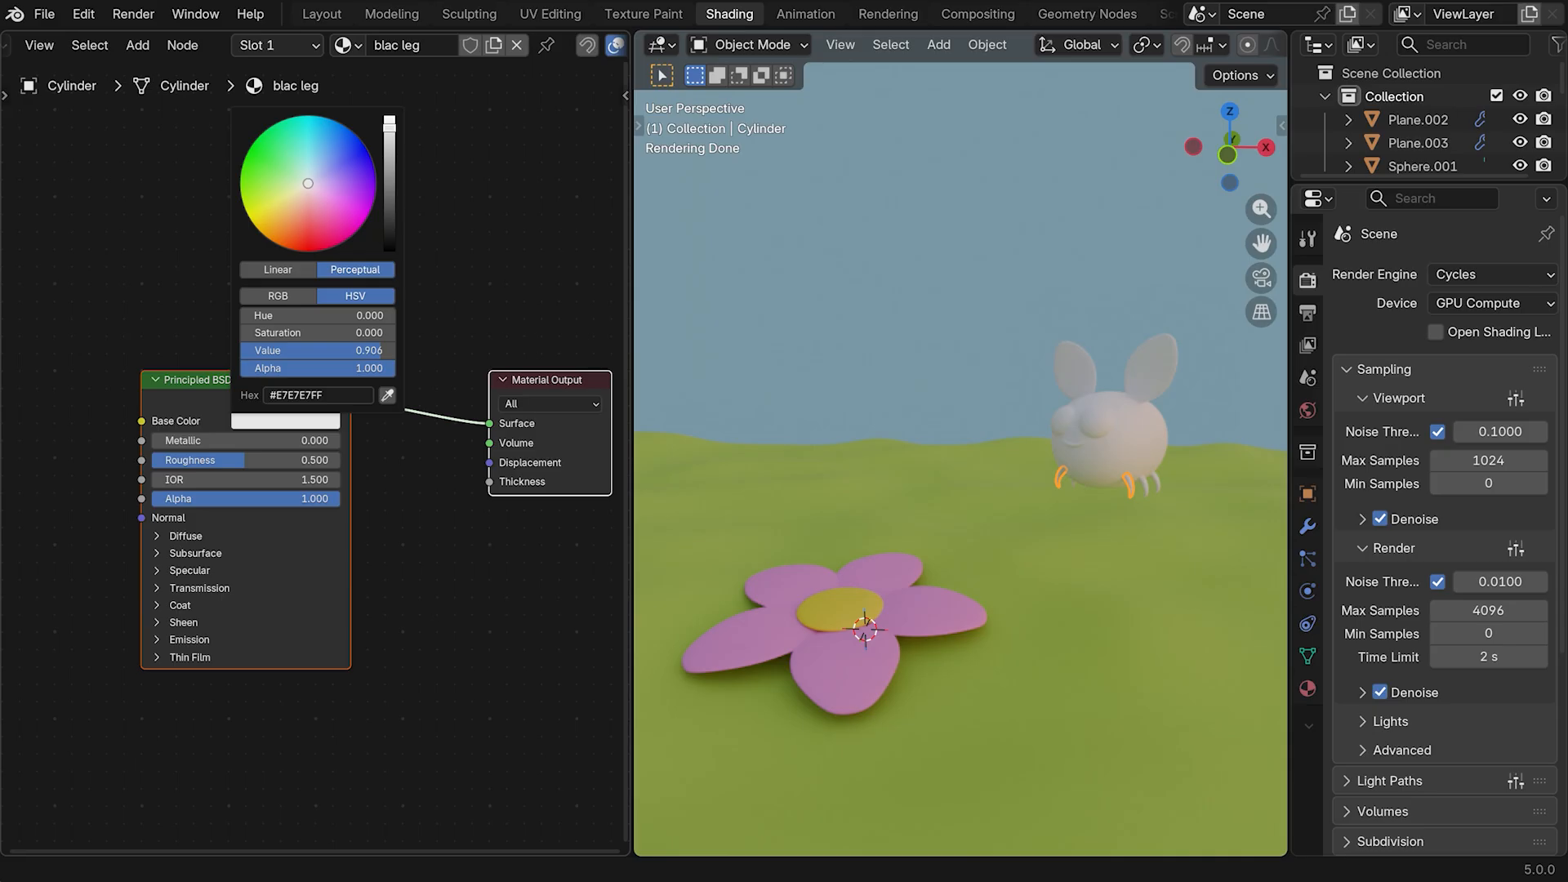
{"action": "left_click_drag", "start_coordinate": [390, 123], "coordinate": [374, 248]}
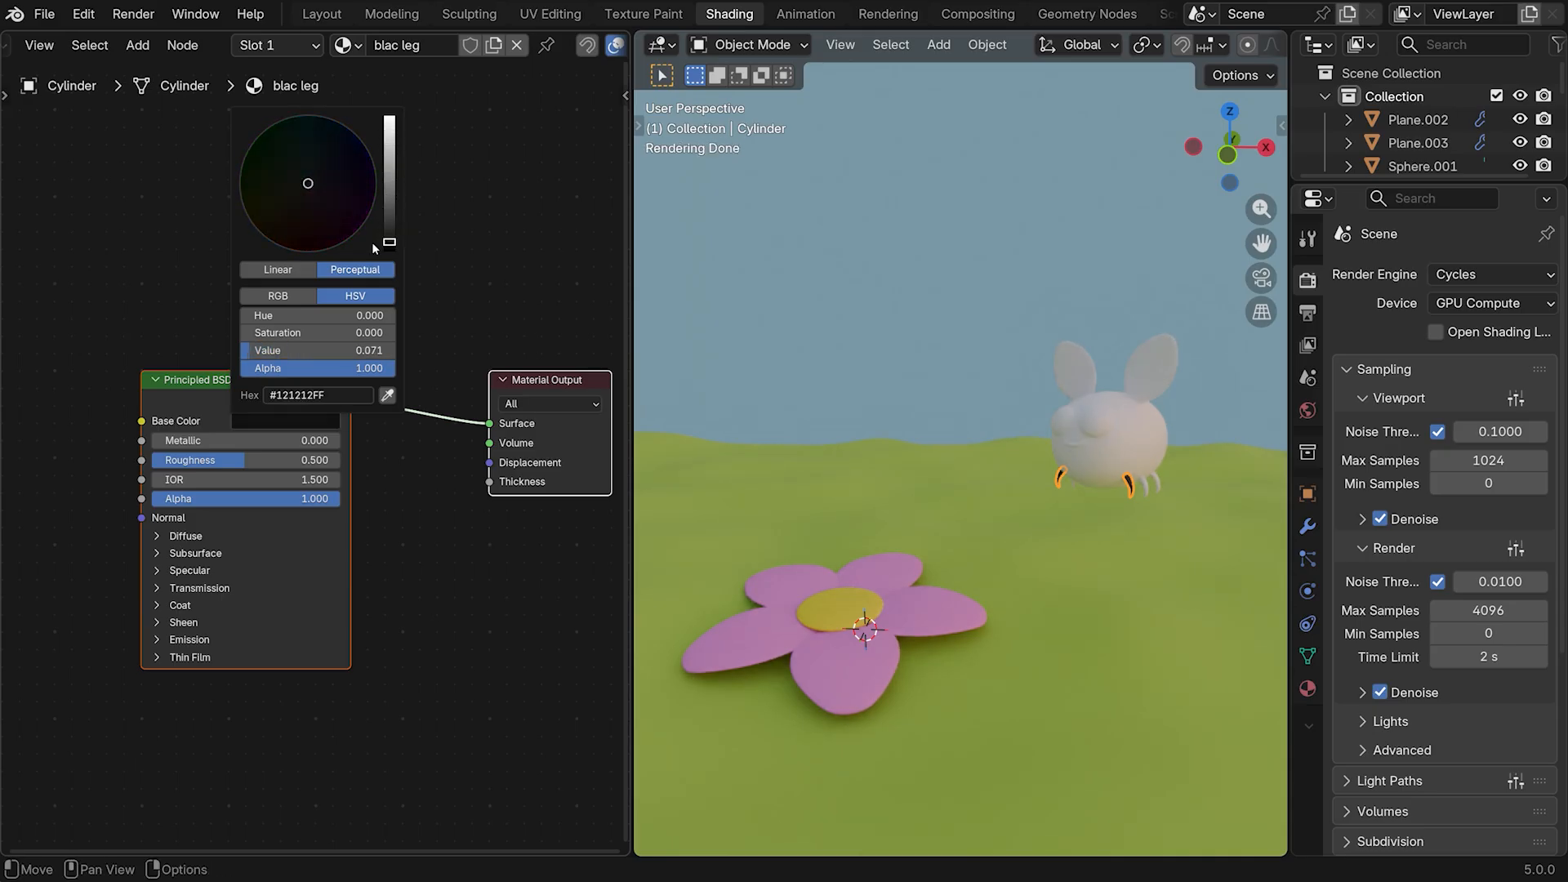
Link the "blac leg" material from the front legs to the bee's other two pairs of legs
{"action": "left_click", "coordinate": [1150, 485]}
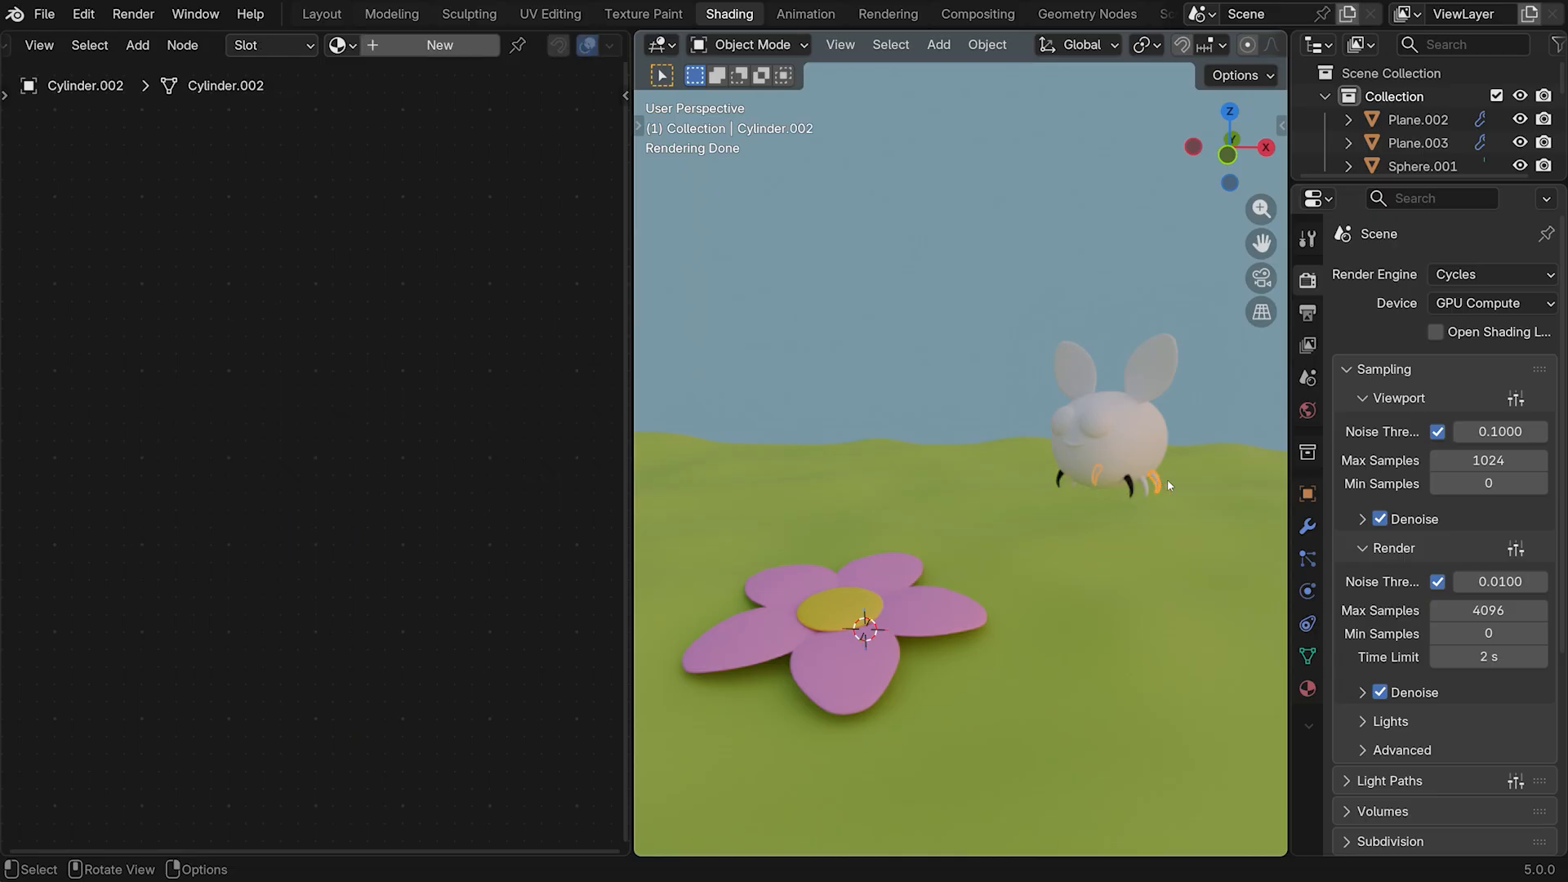
{"action": "left_click", "coordinate": [1148, 487], "text": "shift"}
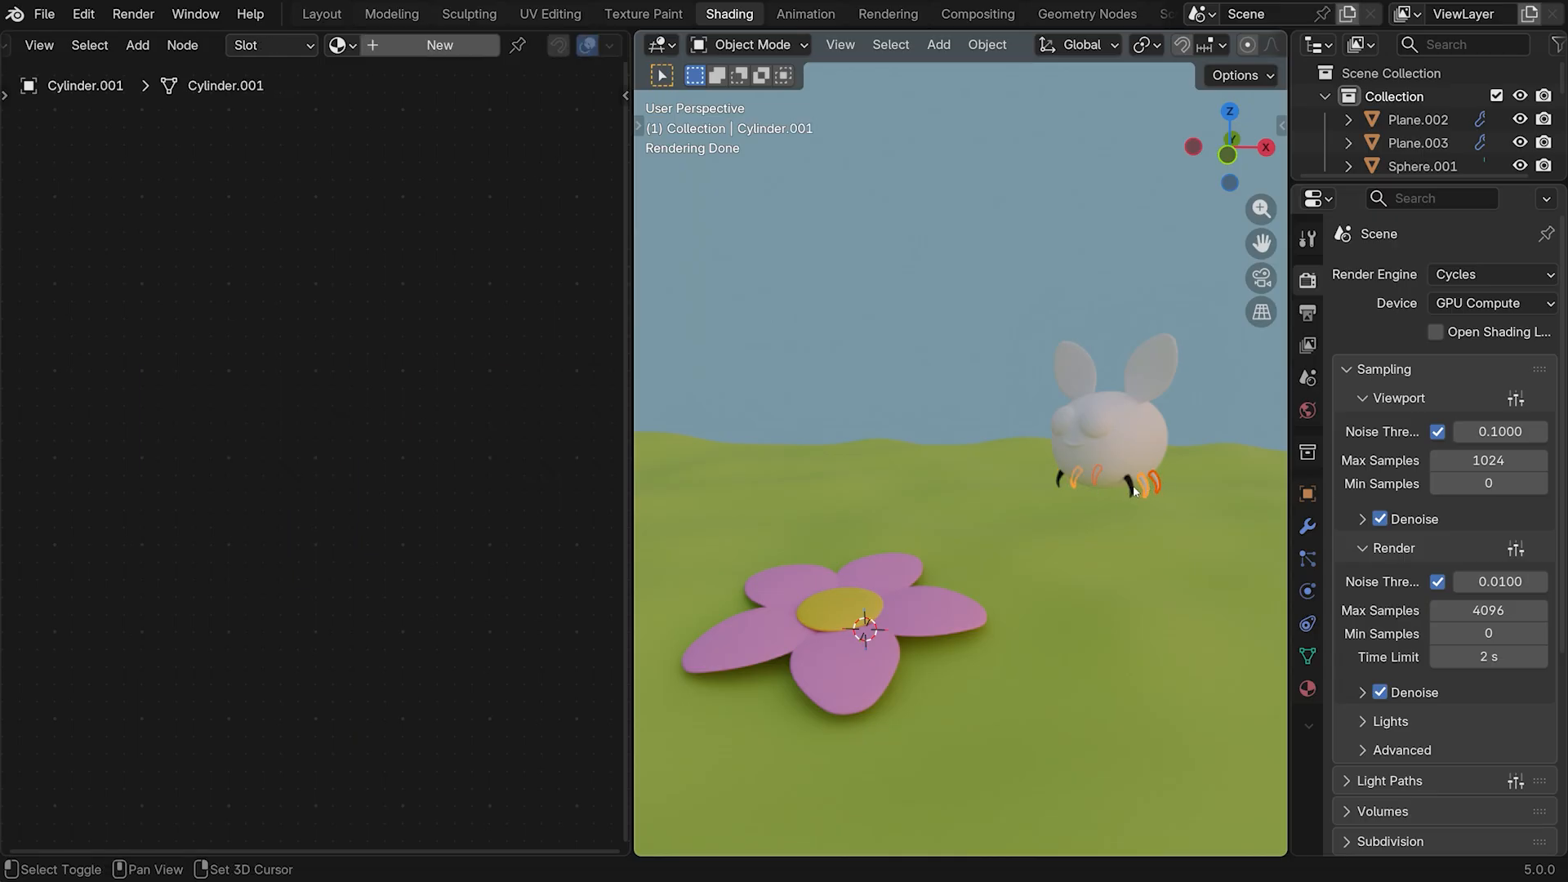
{"action": "left_click", "coordinate": [1135, 490], "text": "shift"}
{"action": "key", "text": "ctrl+l"}
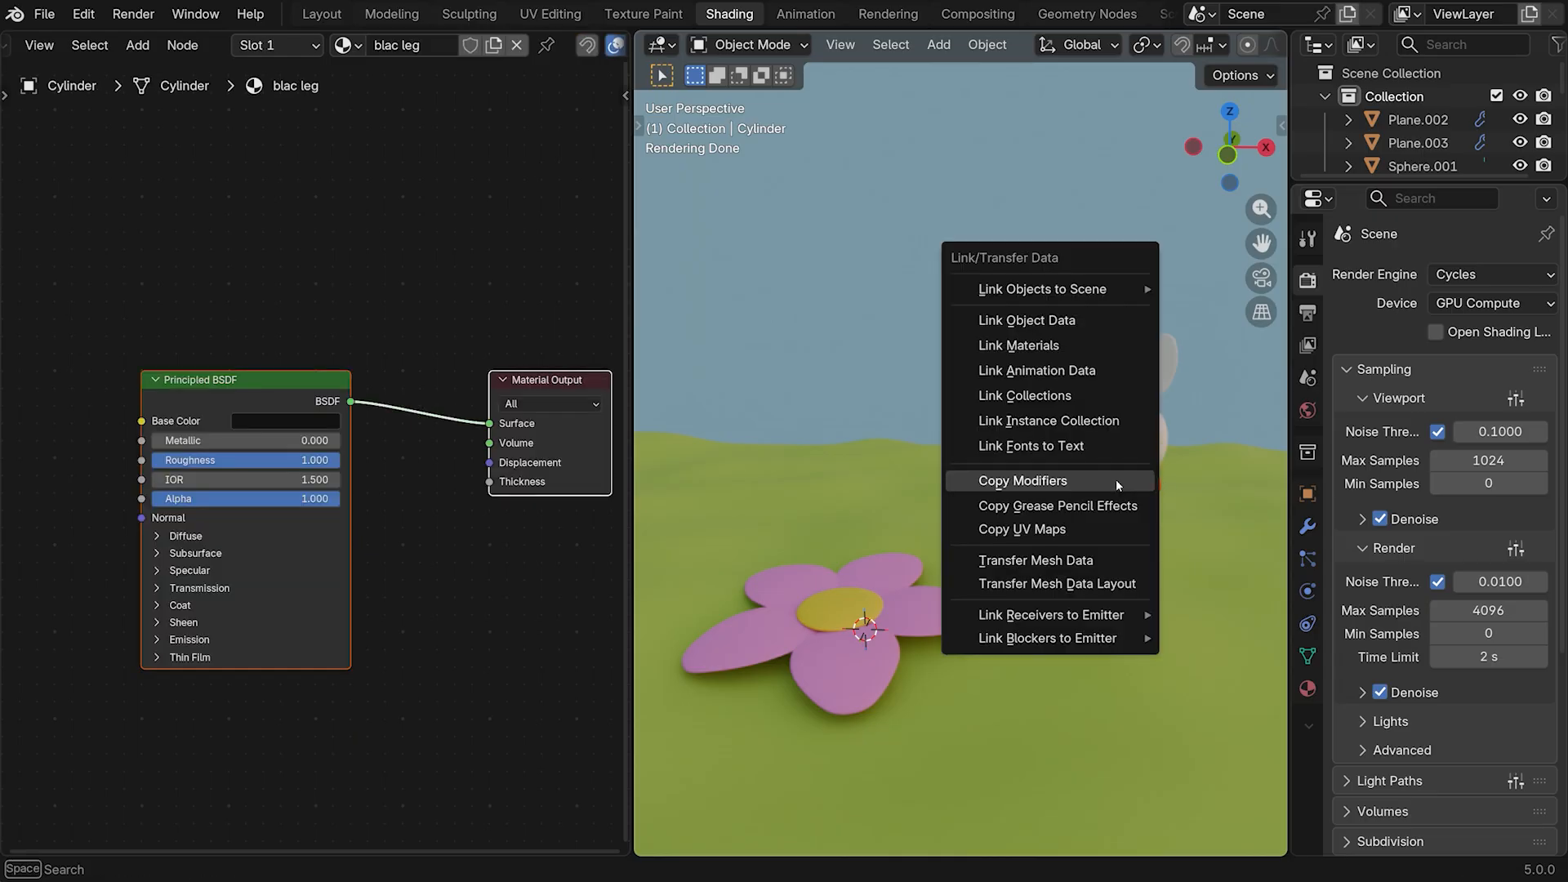
{"action": "left_click", "coordinate": [1067, 346]}
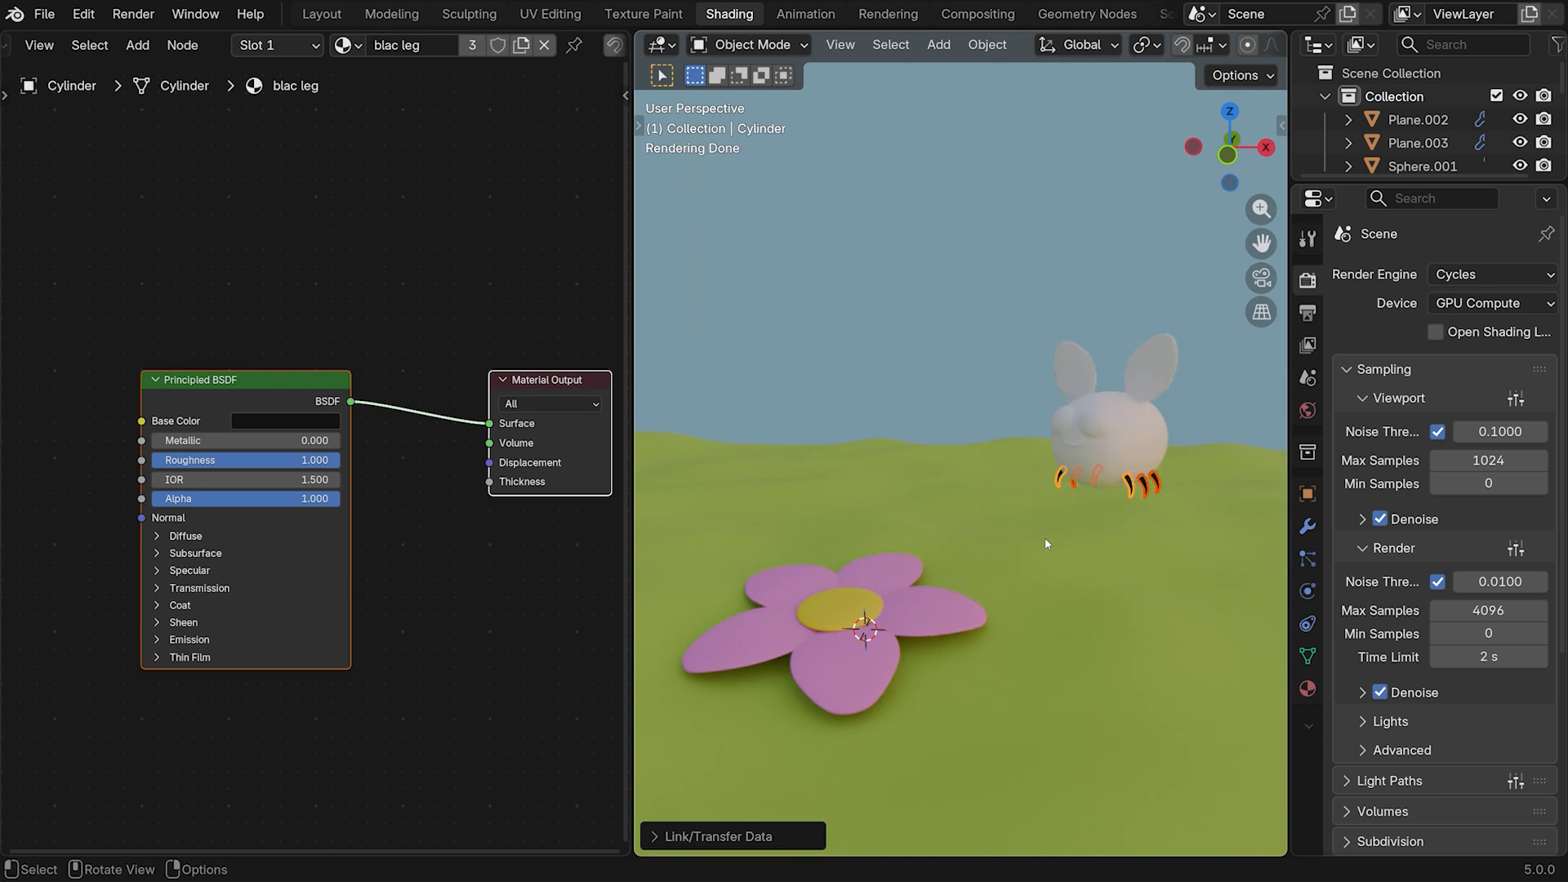
Create a new material on the bee's mouth with base color #B7B7B7FF and roughness 1
{"action": "left_click", "coordinate": [1075, 448]}
{"action": "left_click", "coordinate": [372, 49]}
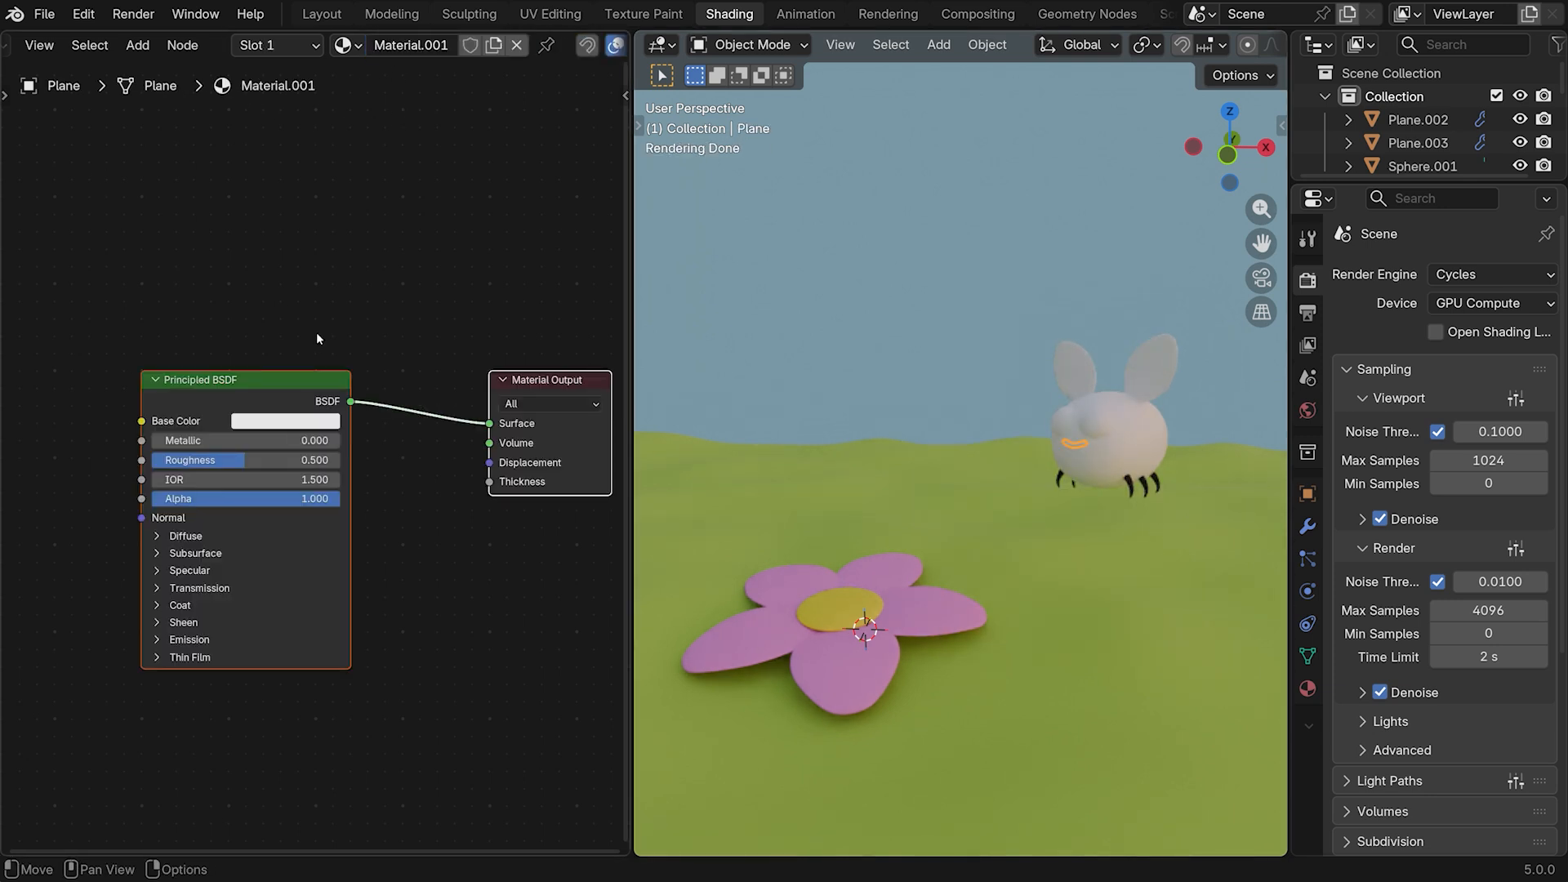
{"action": "left_click", "coordinate": [269, 424]}
{"action": "left_click_drag", "start_coordinate": [389, 125], "coordinate": [390, 153]}
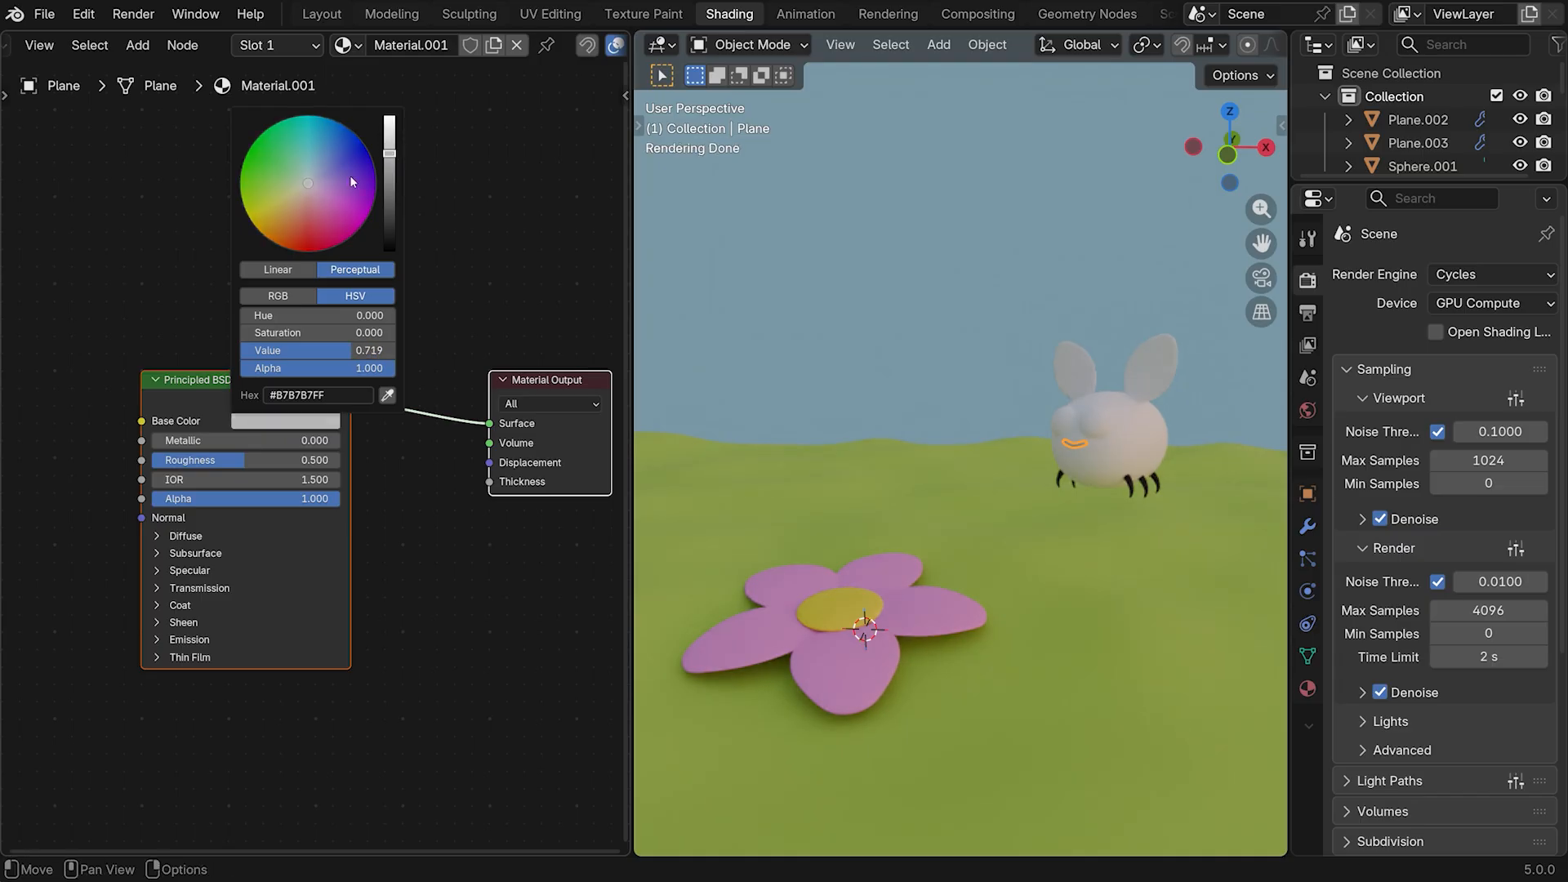
{"action": "left_click_drag", "start_coordinate": [299, 462], "coordinate": [339, 461]}
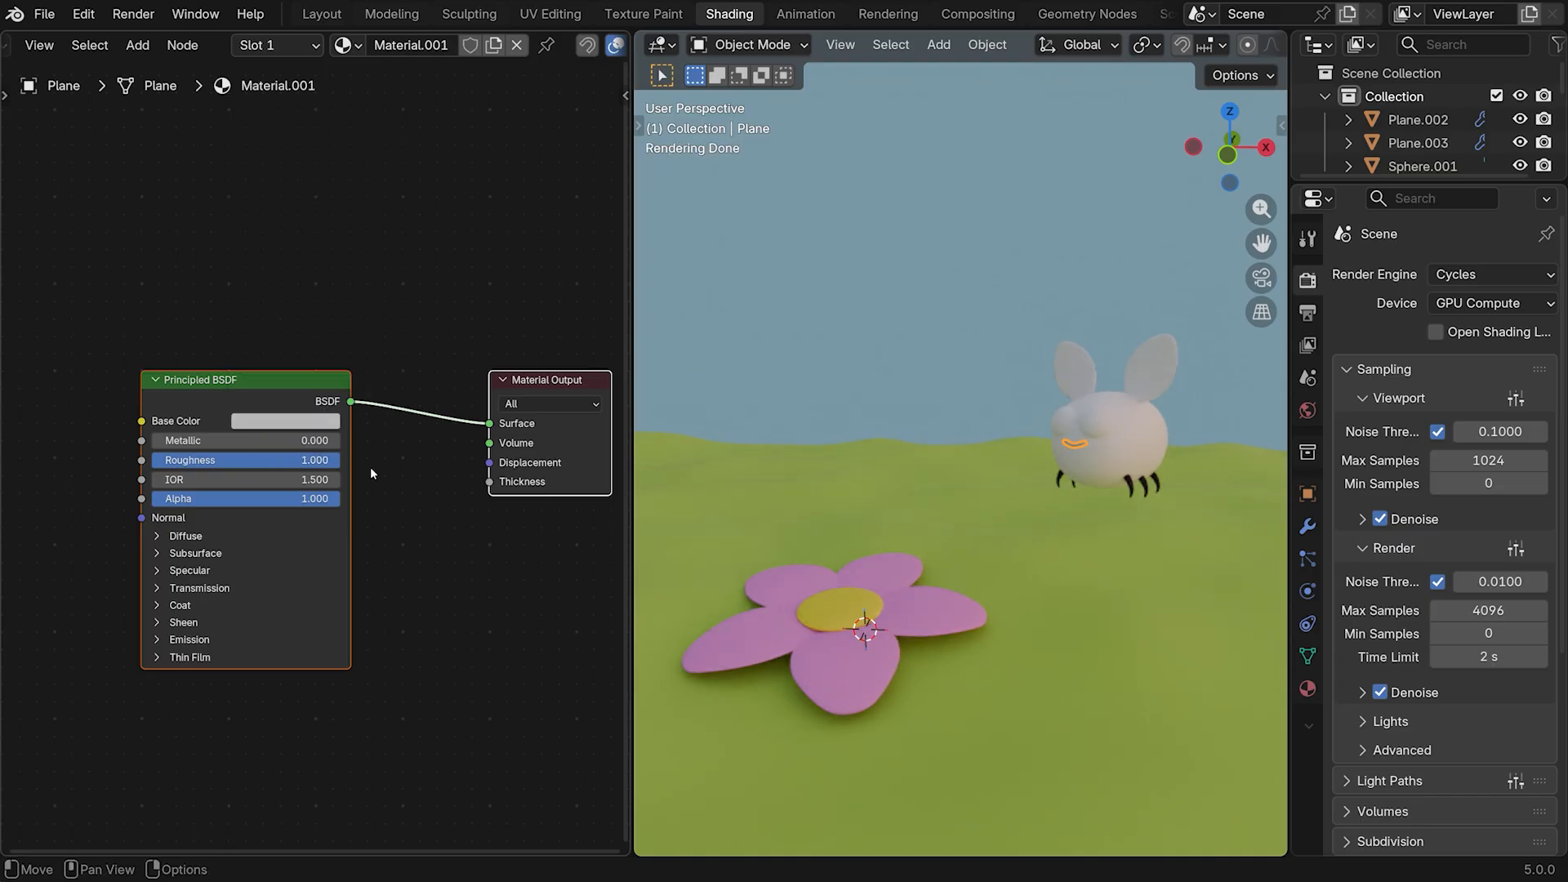
Create a new material named "eye black" on the bee's eyes
{"action": "left_click", "coordinate": [1102, 426]}
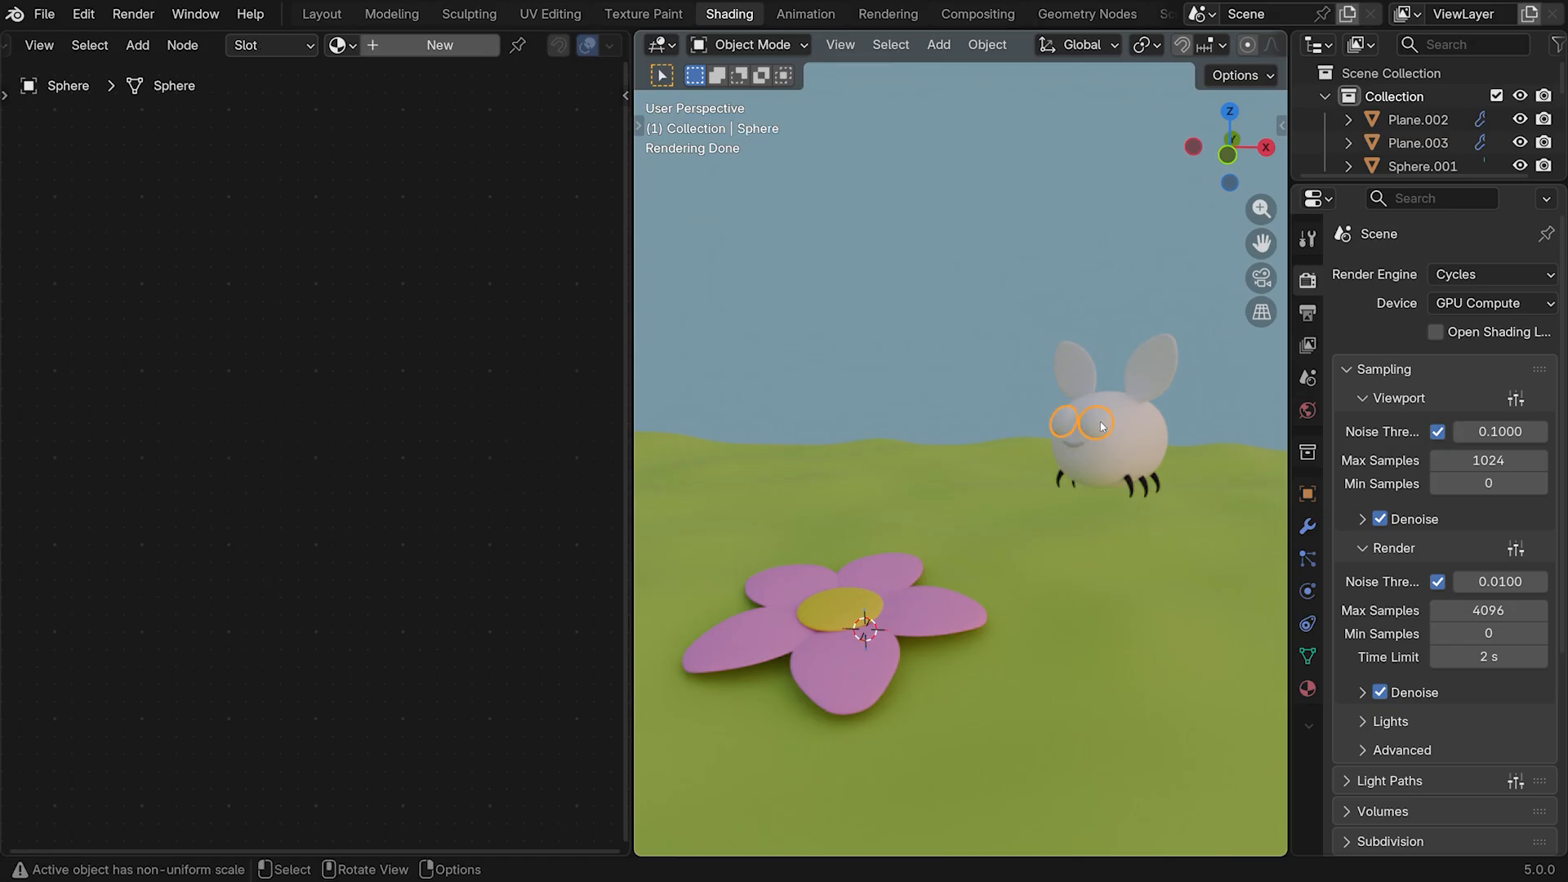
{"action": "left_click", "coordinate": [425, 44]}
{"action": "left_click", "coordinate": [408, 45]}
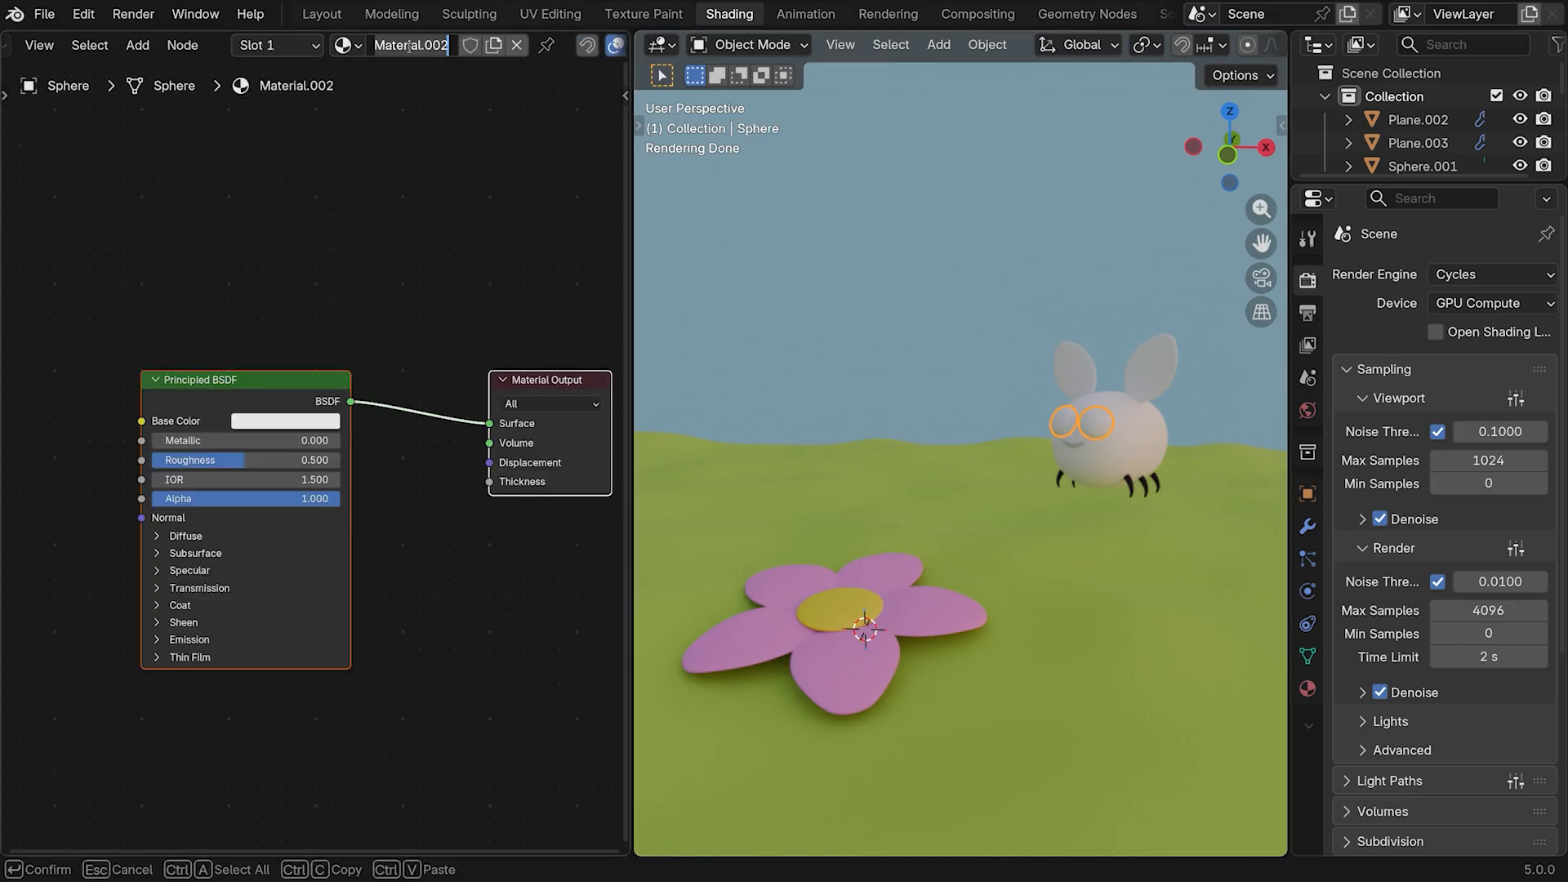
{"action": "type", "text": "eye black"}
{"action": "key", "text": "Return"}
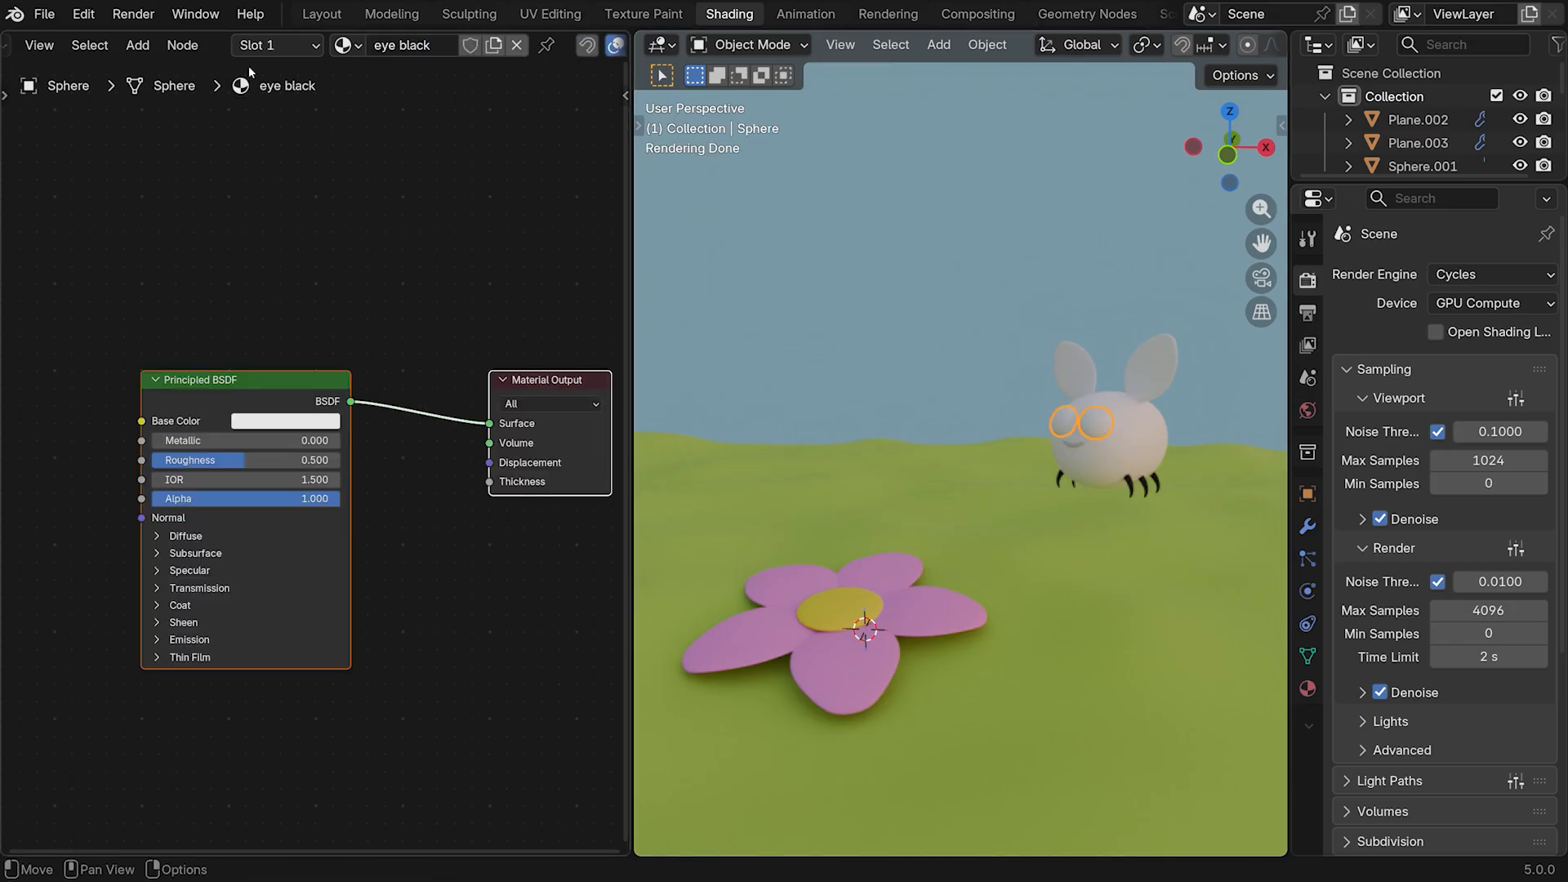
Set the bee's "eye black" material to base color #202020FF and roughness 1
{"action": "left_click", "coordinate": [270, 417]}
{"action": "left_click_drag", "start_coordinate": [390, 129], "coordinate": [389, 241]}
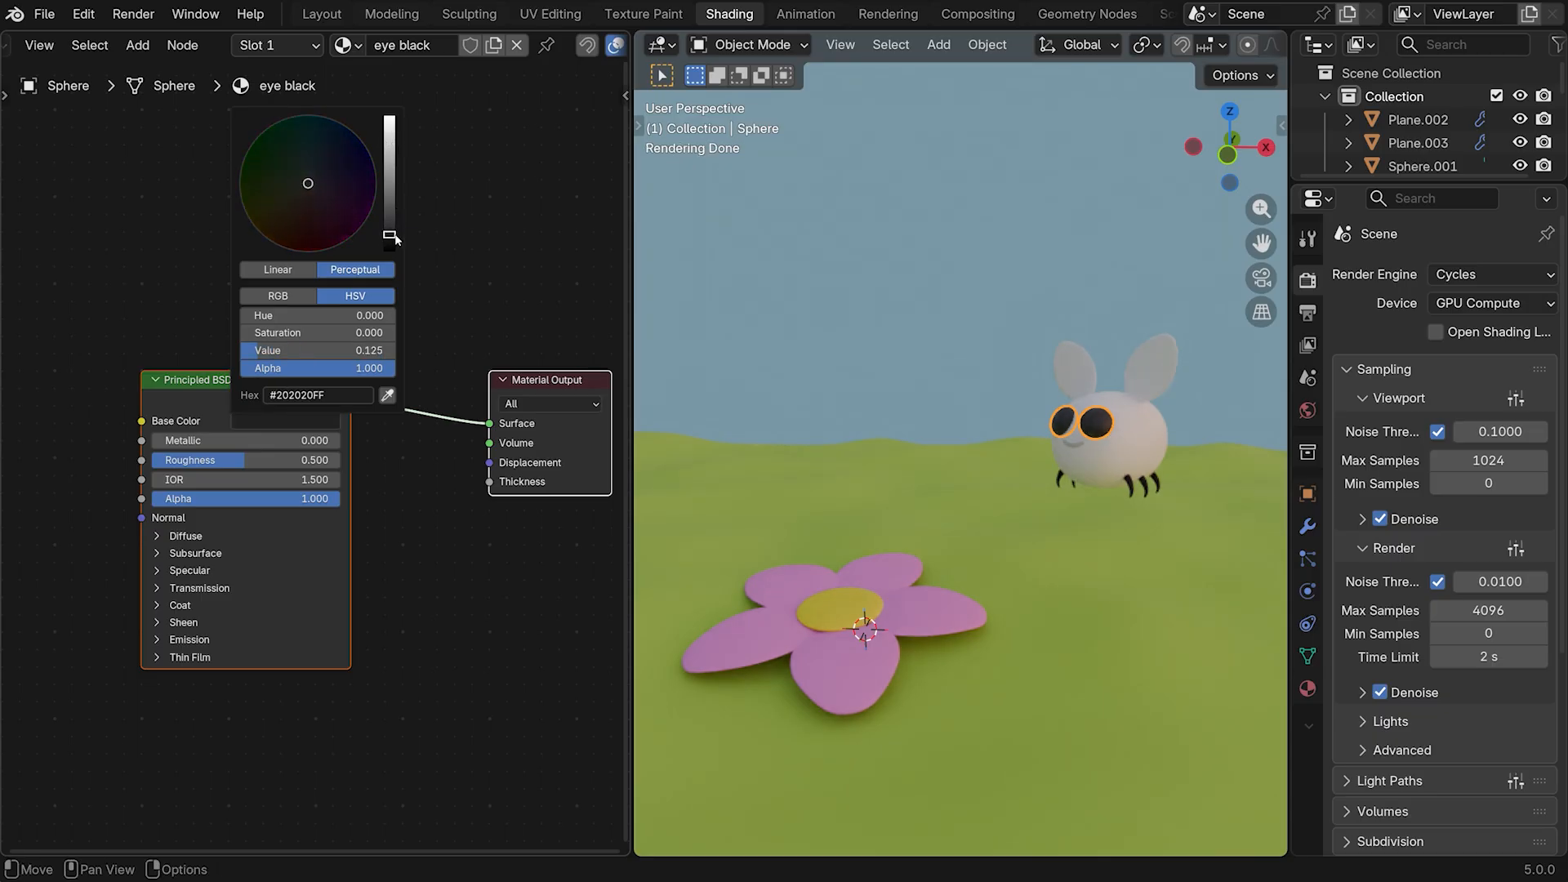
{"action": "left_click_drag", "start_coordinate": [214, 460], "coordinate": [277, 459]}
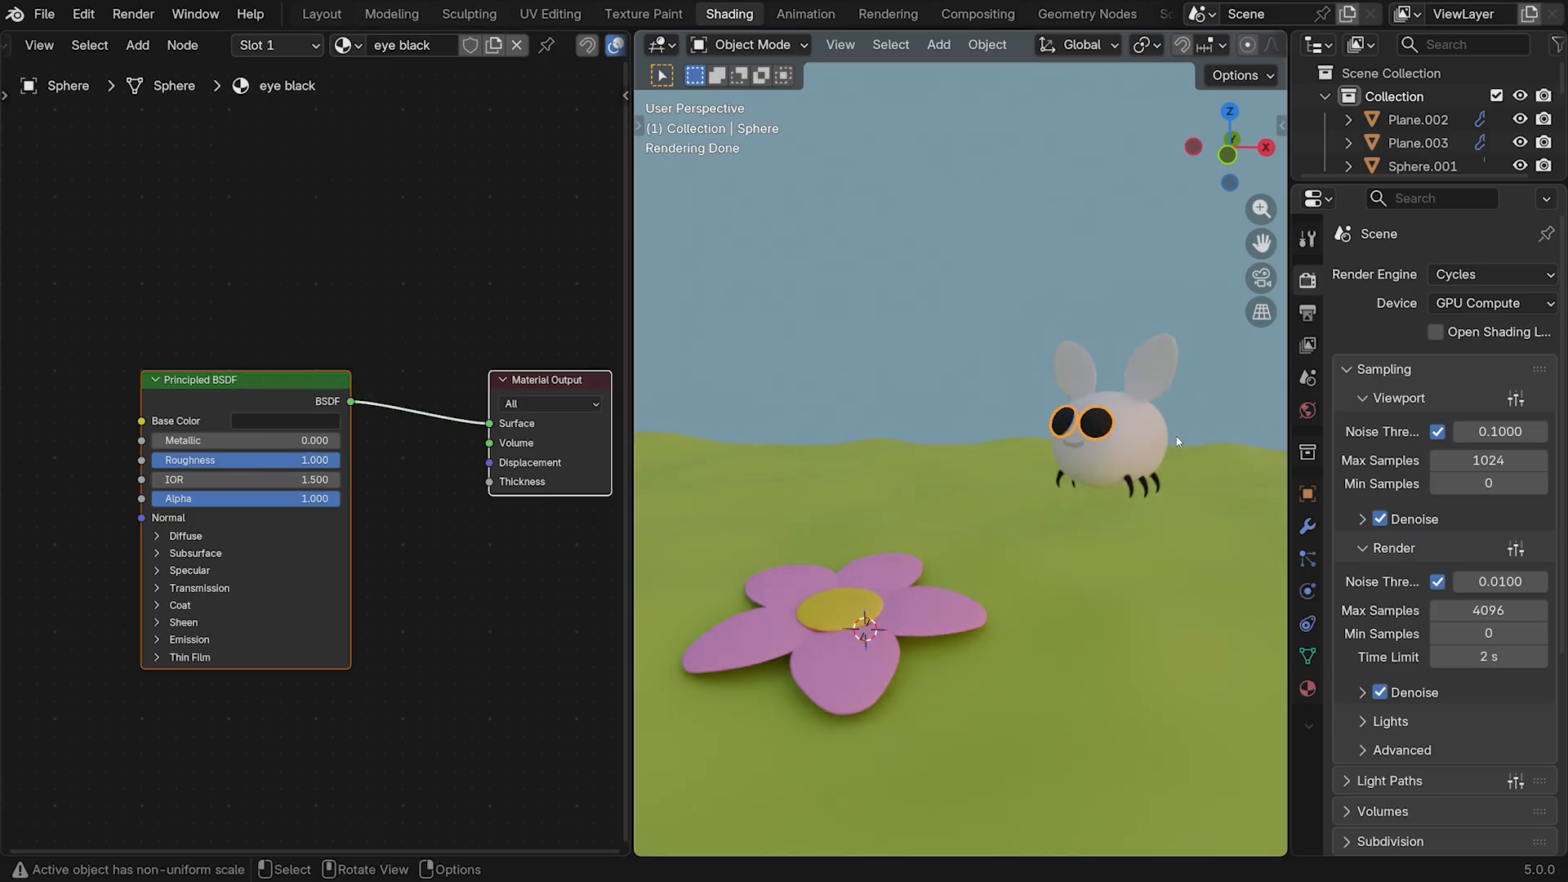
Add a second material slot to the bee's eyes with a new material named "eye white" and roughness 0.299
{"action": "middle_click_drag", "start_coordinate": [1230, 459], "coordinate": [1074, 468], "text": "shift"}
{"action": "scroll", "coordinate": [1123, 458], "scroll_direction": "up", "scroll_amount": 6}
{"action": "middle_click_drag", "start_coordinate": [957, 400], "coordinate": [1037, 396]}
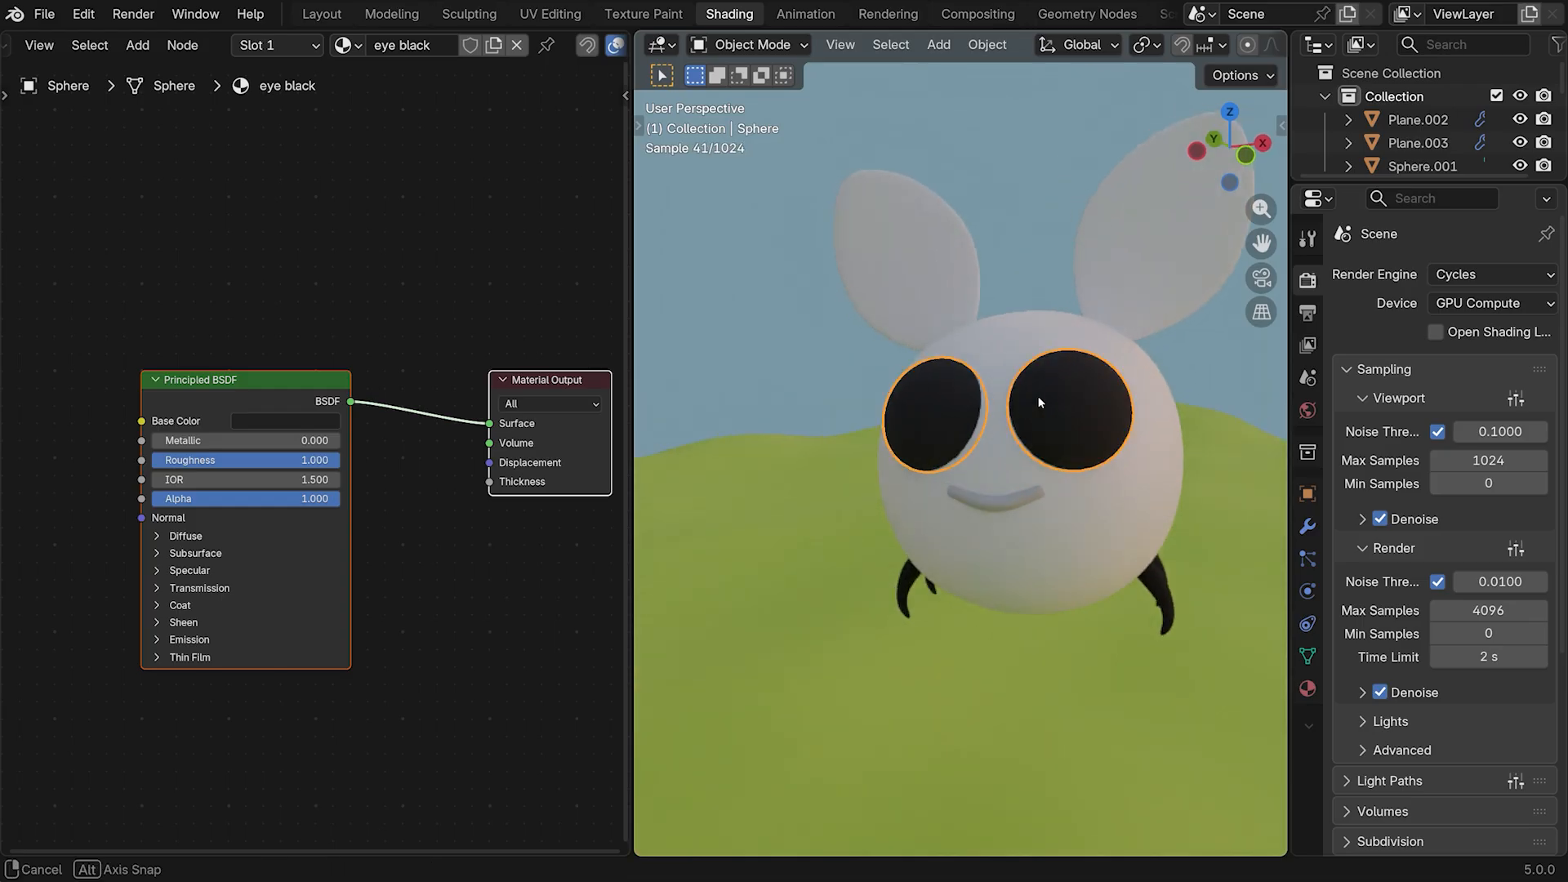
{"action": "left_click", "coordinate": [298, 46]}
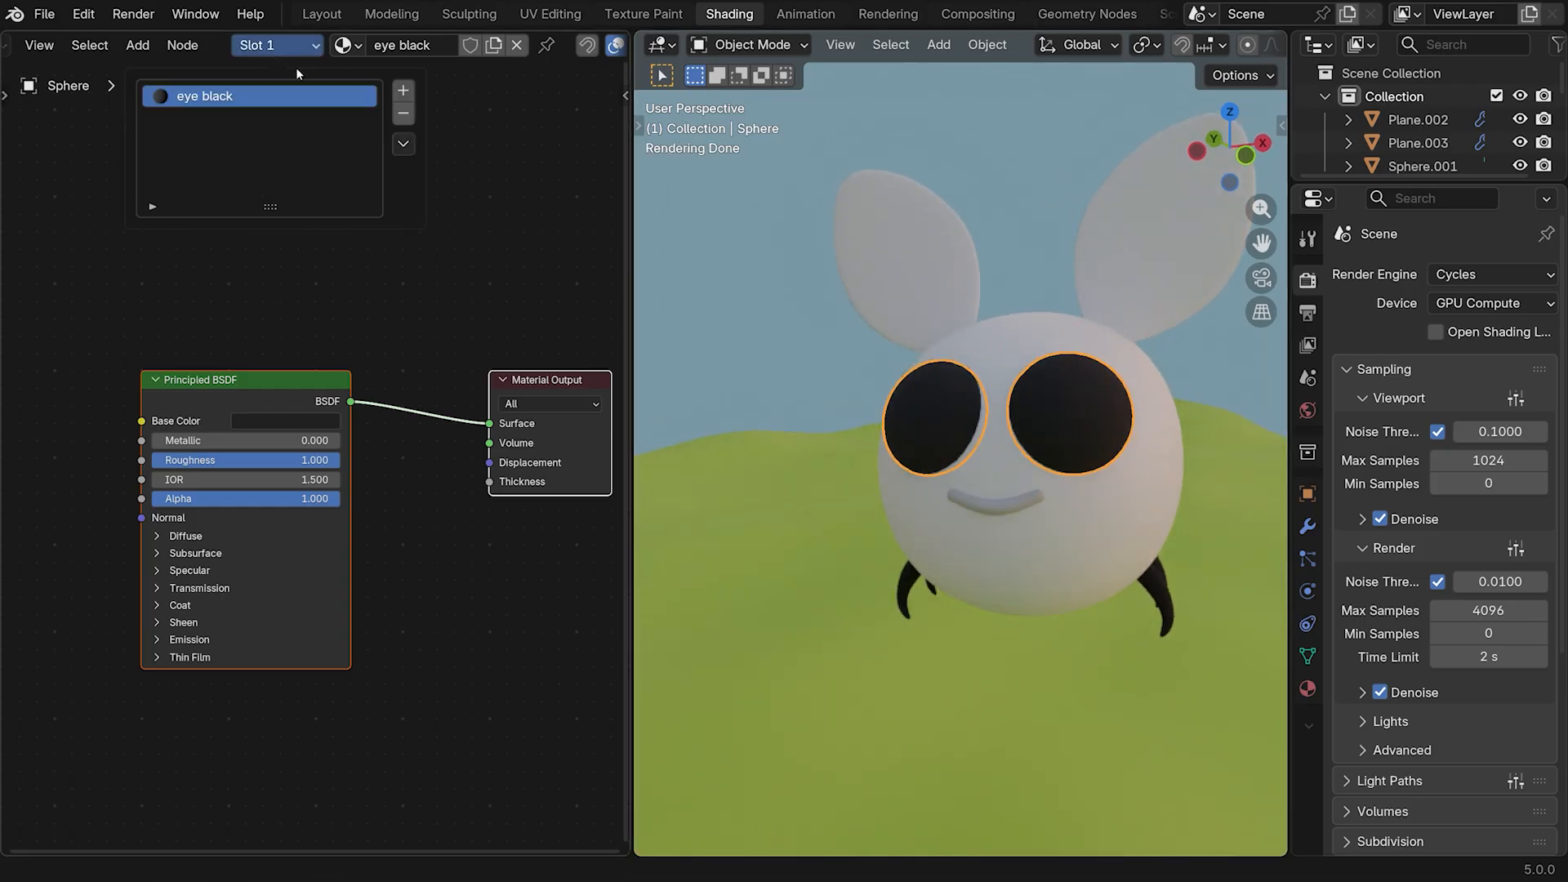
{"action": "left_click", "coordinate": [404, 91]}
{"action": "left_click", "coordinate": [457, 45]}
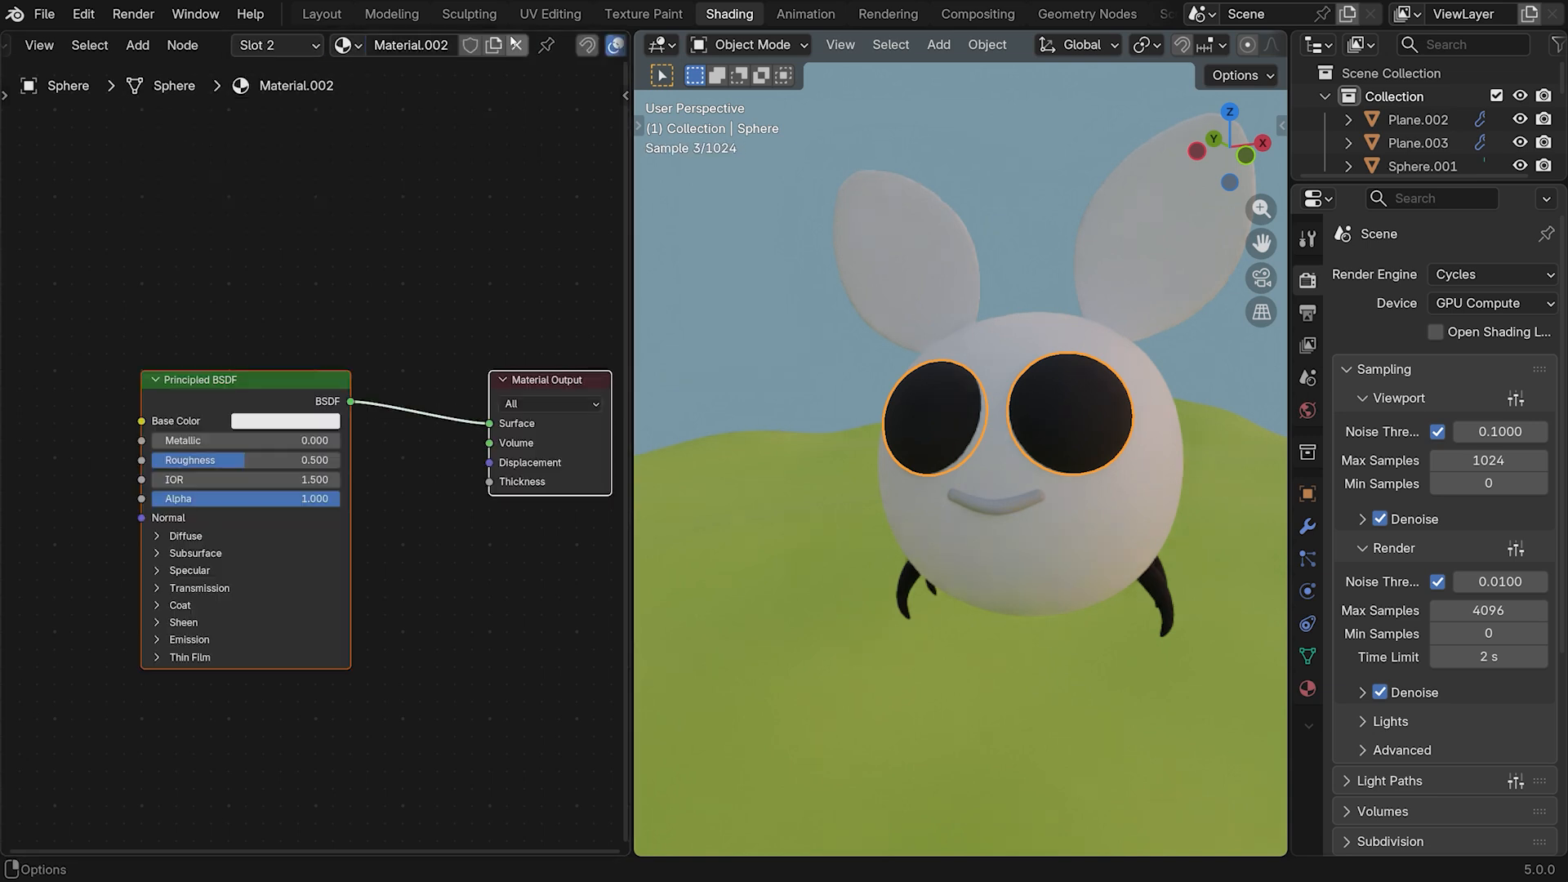
{"action": "double_click", "coordinate": [411, 45]}
{"action": "type", "text": "eye white"}
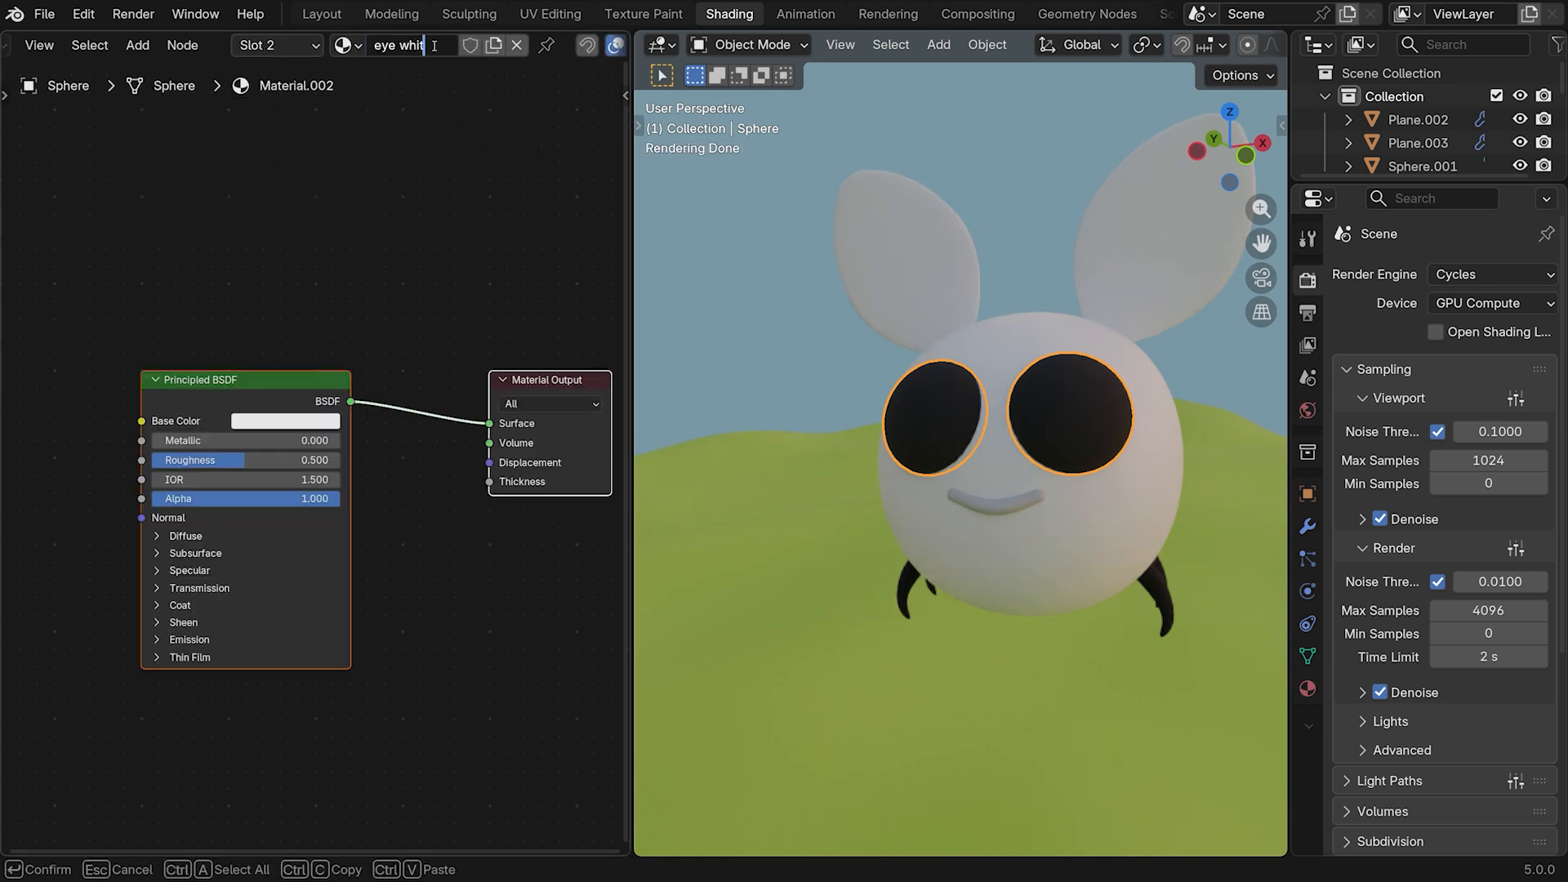
{"action": "key", "text": "Return"}
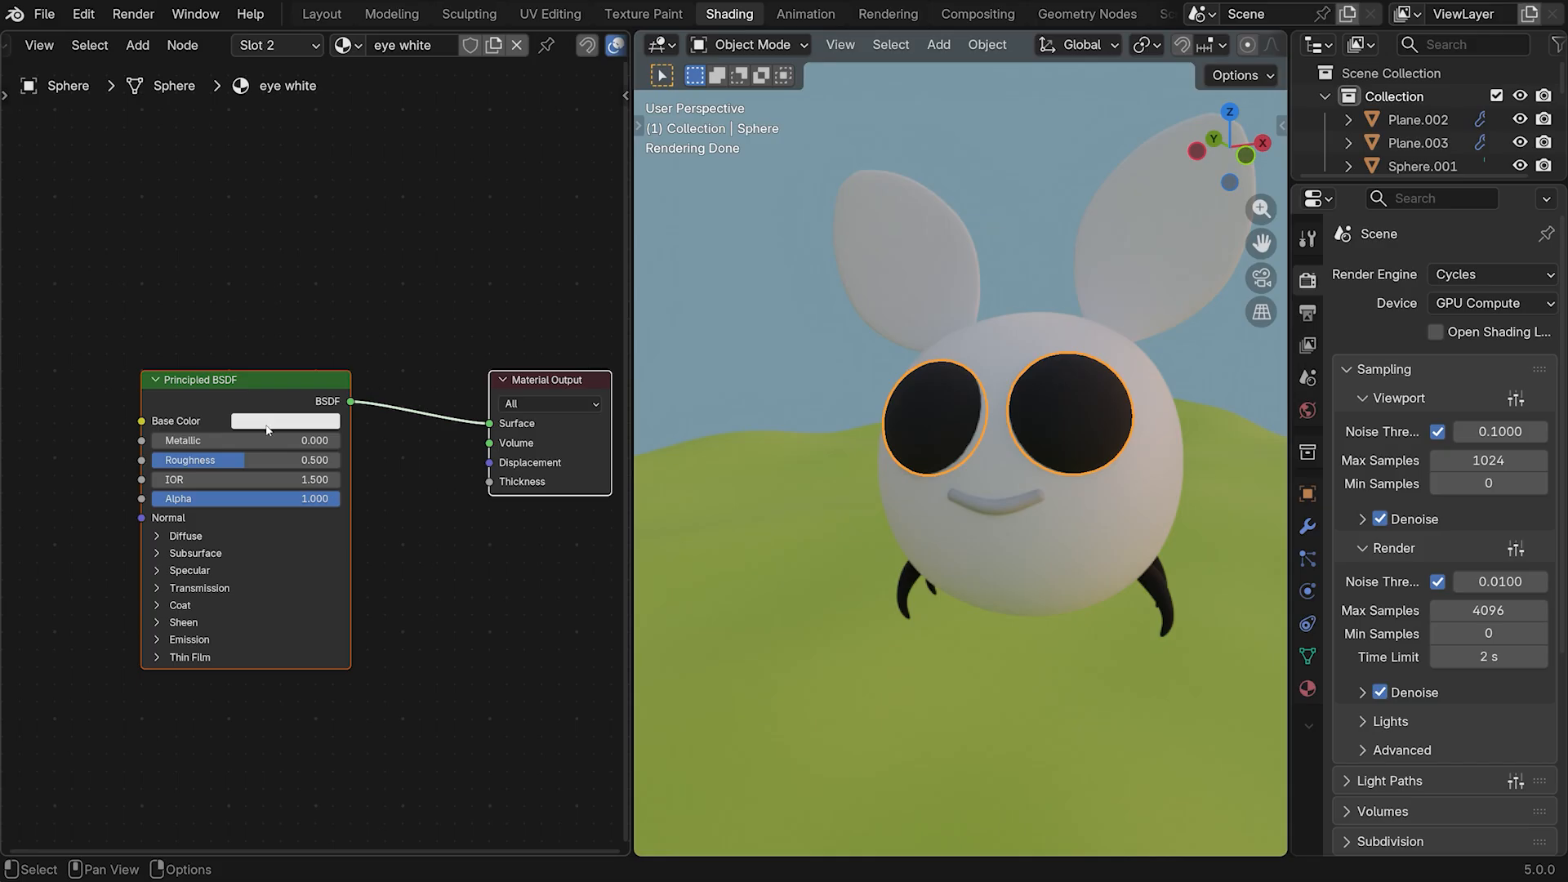
{"action": "left_click_drag", "start_coordinate": [235, 460], "coordinate": [195, 460]}
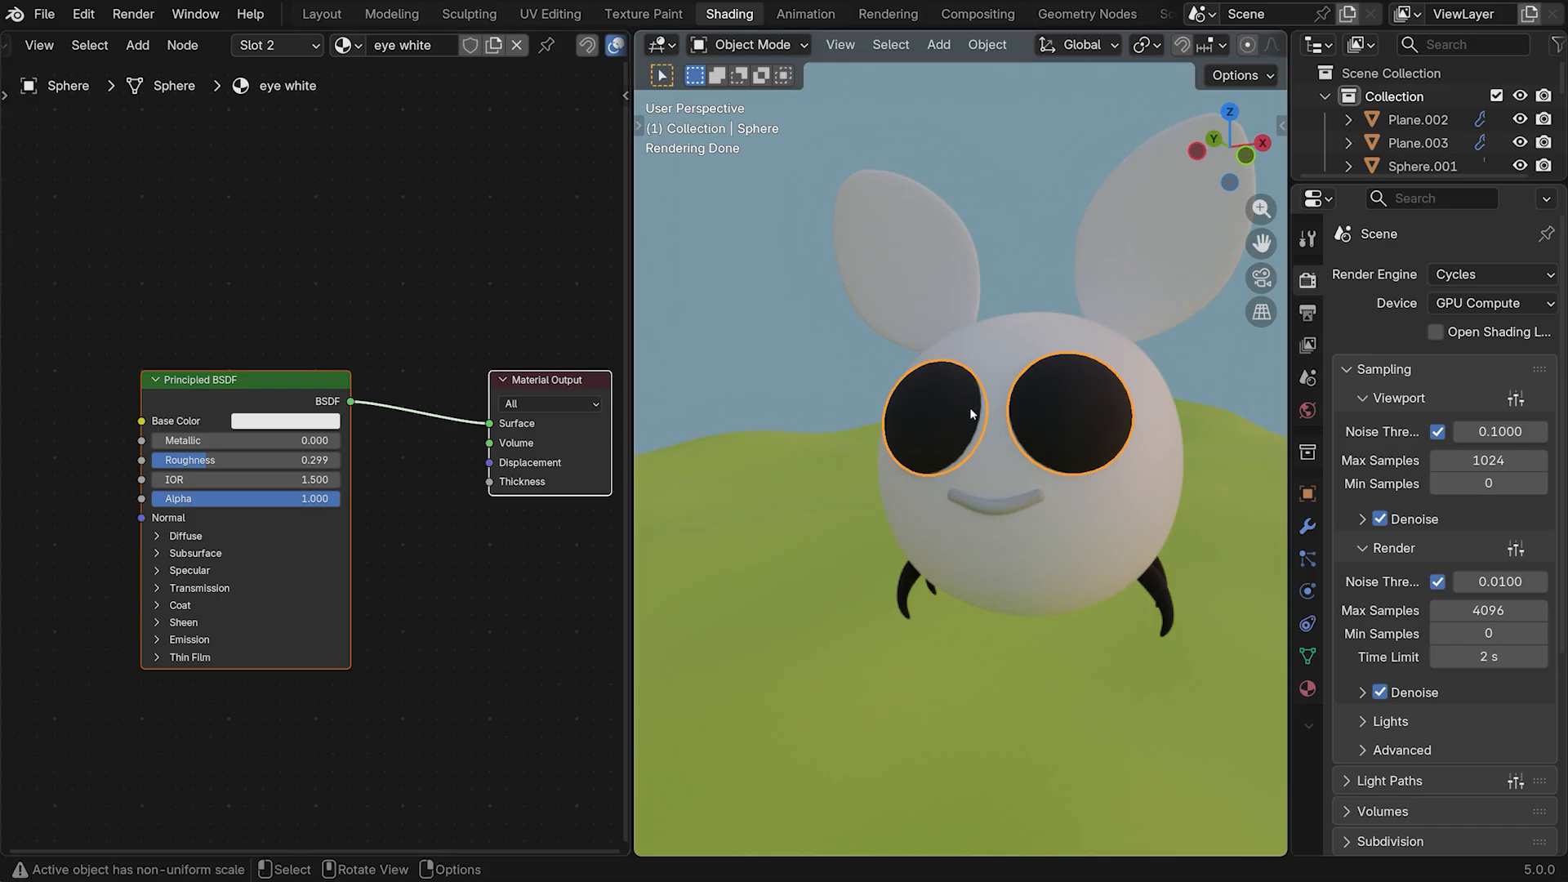
Assign the "eye white" material to the eye's outer rim face loops and a small highlight patch of faces near its upper edge
{"action": "left_click", "coordinate": [1028, 402]}
{"action": "key", "text": "Tab"}
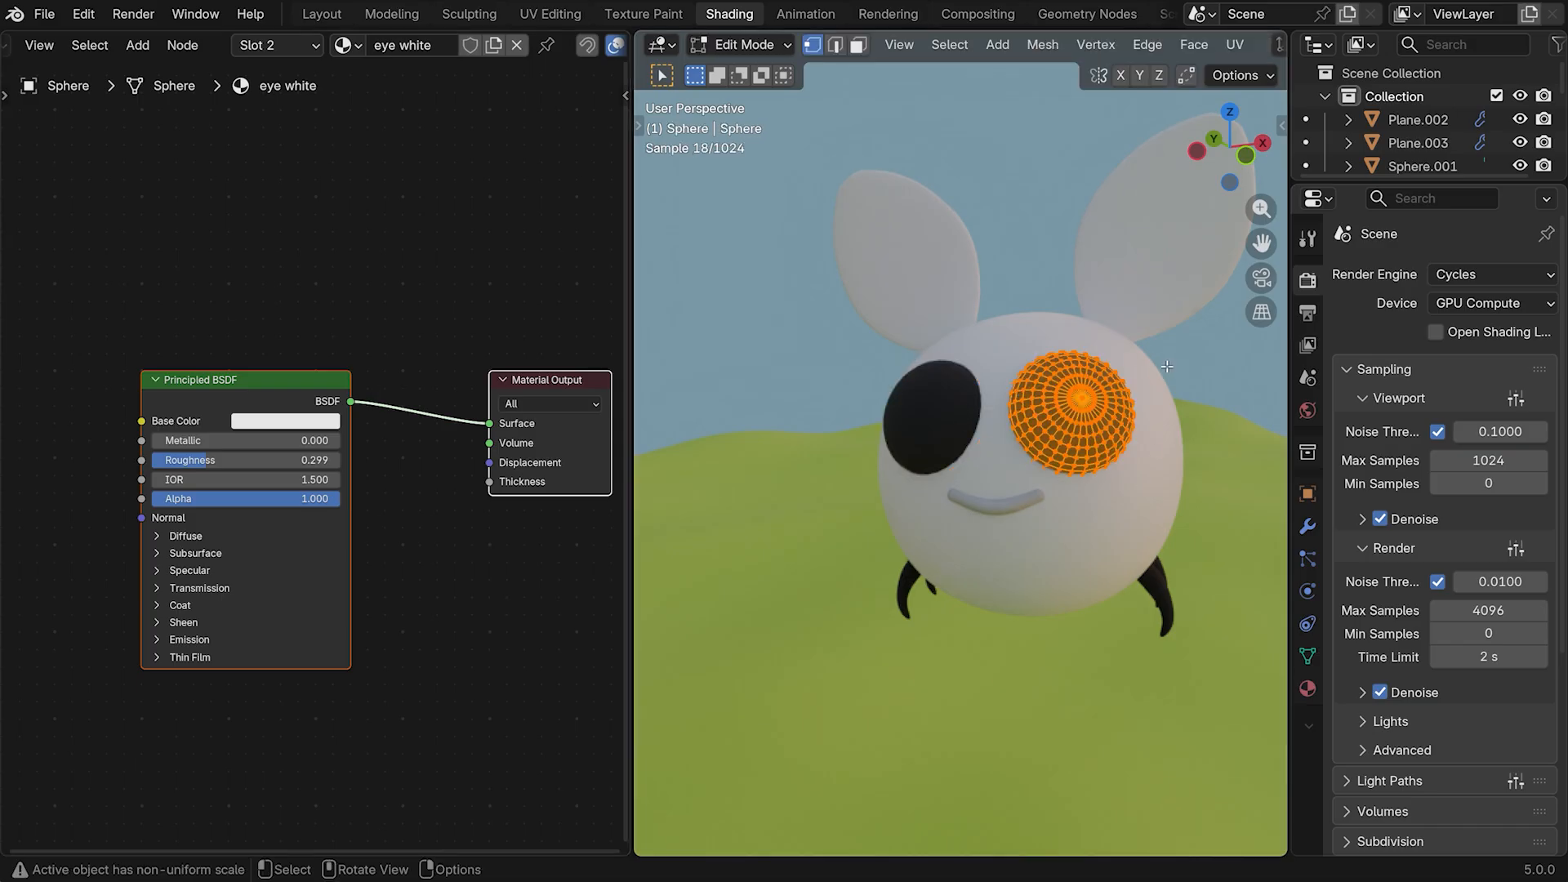
{"action": "key", "text": "3"}
{"action": "middle_click_drag", "start_coordinate": [1158, 383], "coordinate": [1063, 388]}
{"action": "scroll", "coordinate": [1064, 388], "scroll_direction": "up", "scroll_amount": 3}
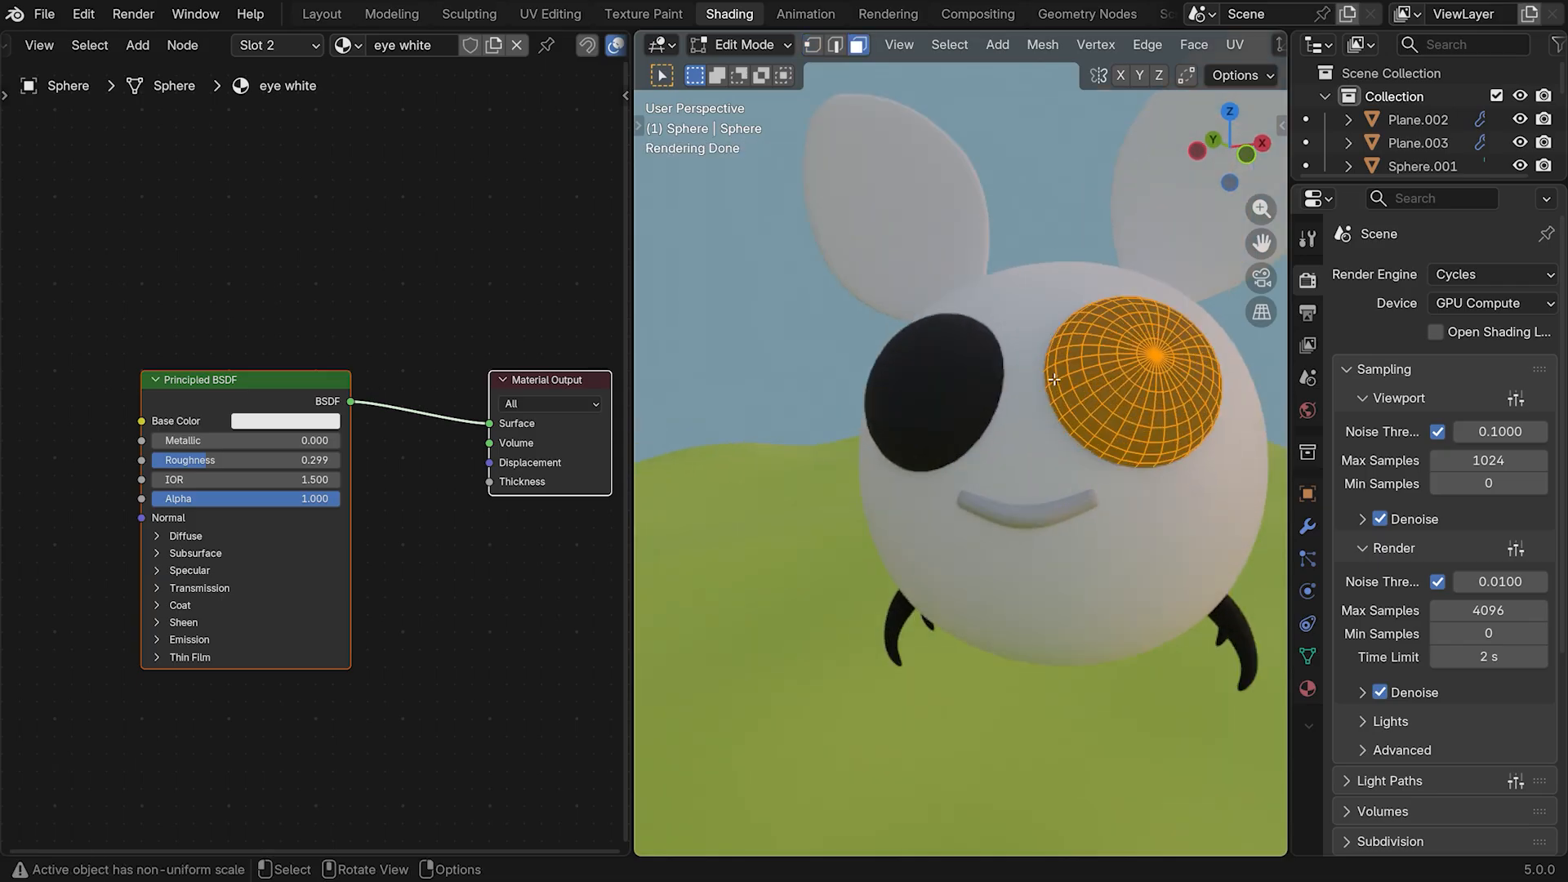
{"action": "left_click", "coordinate": [1053, 381]}
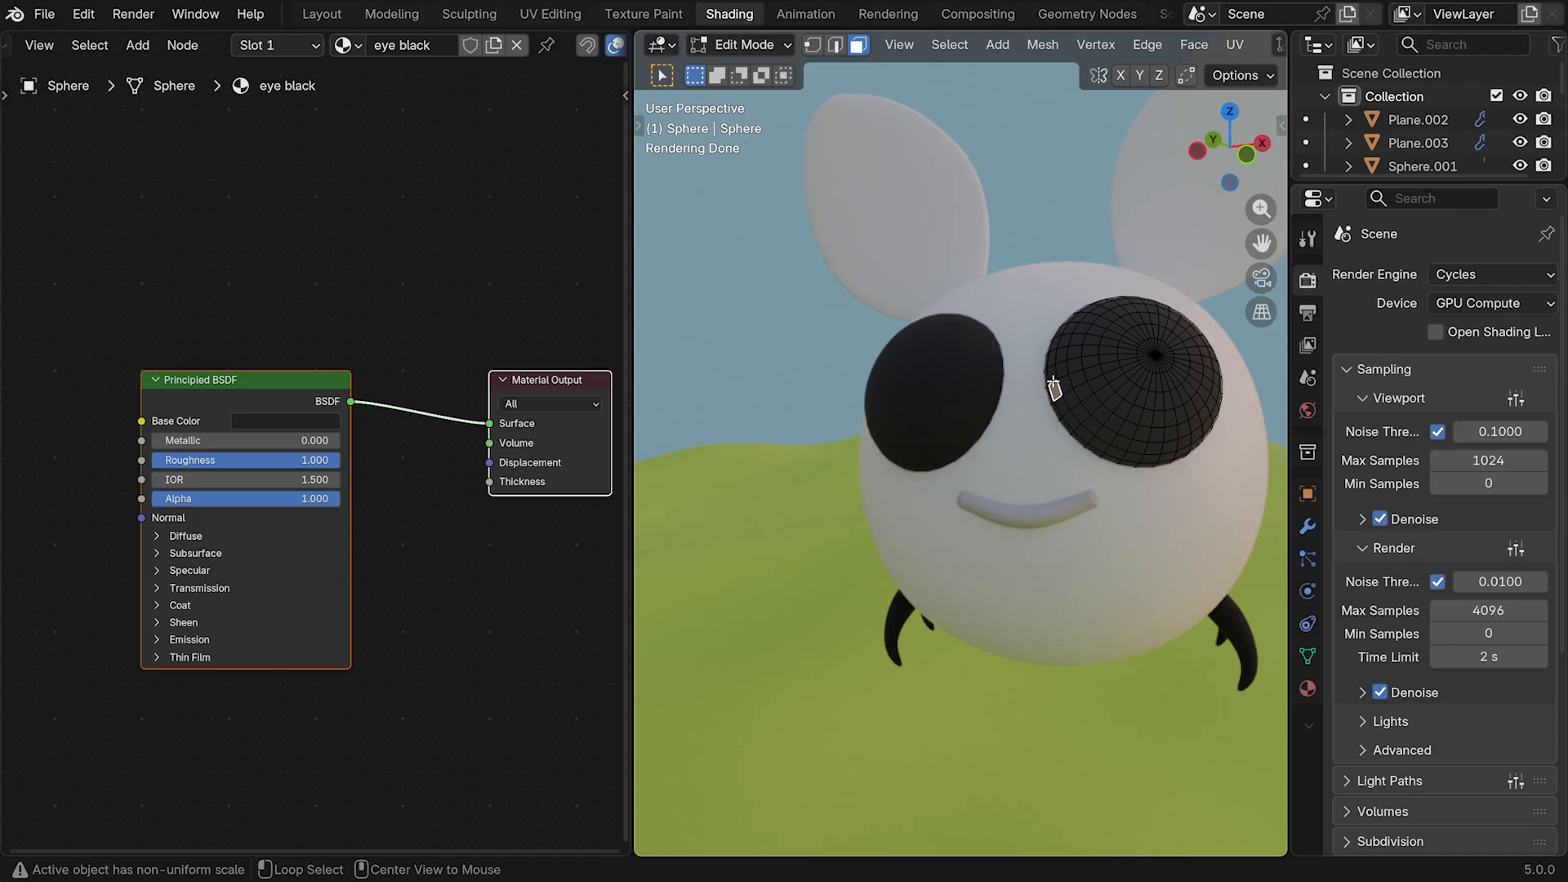
{"action": "left_click", "coordinate": [1053, 383], "text": "alt"}
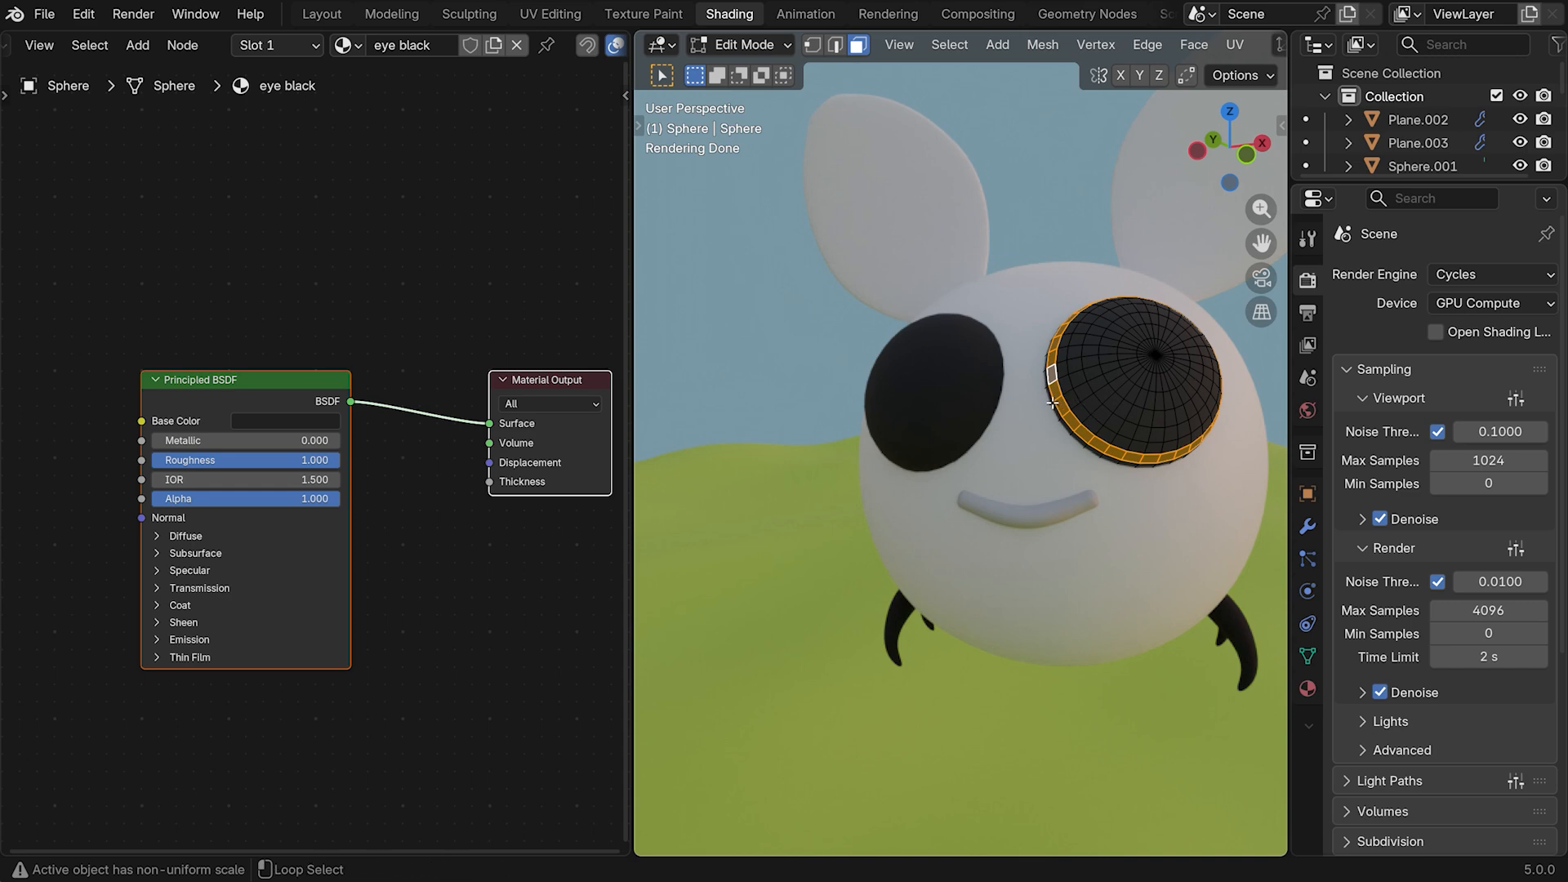
{"action": "middle_click_drag", "start_coordinate": [1134, 417], "coordinate": [907, 422]}
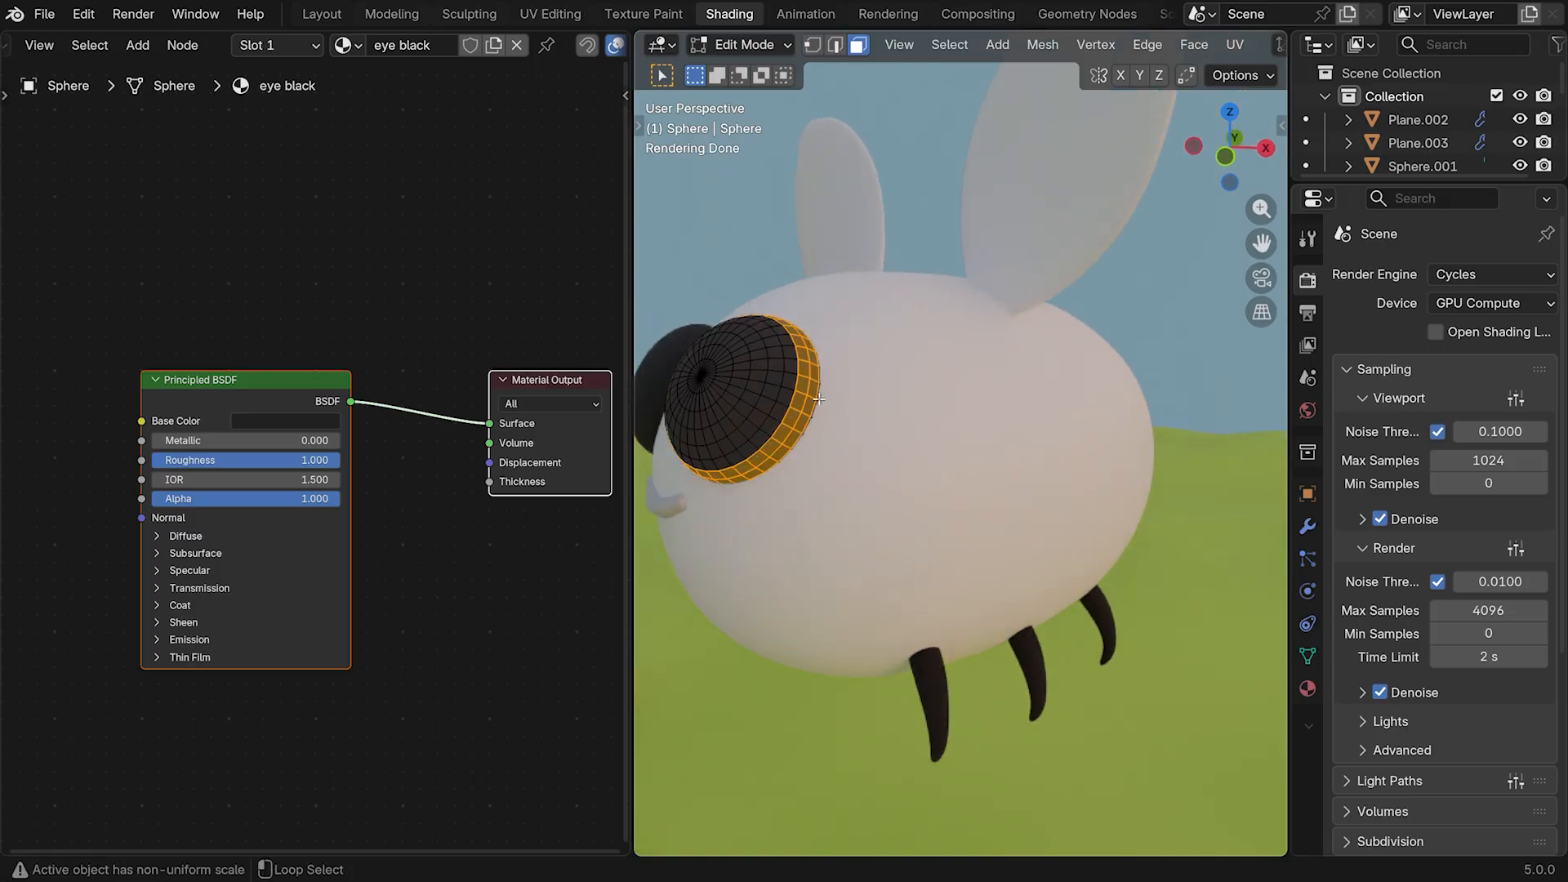
{"action": "scroll", "coordinate": [1228, 51], "scroll_direction": "down", "scroll_amount": 5}
{"action": "key", "text": "alt+z"}
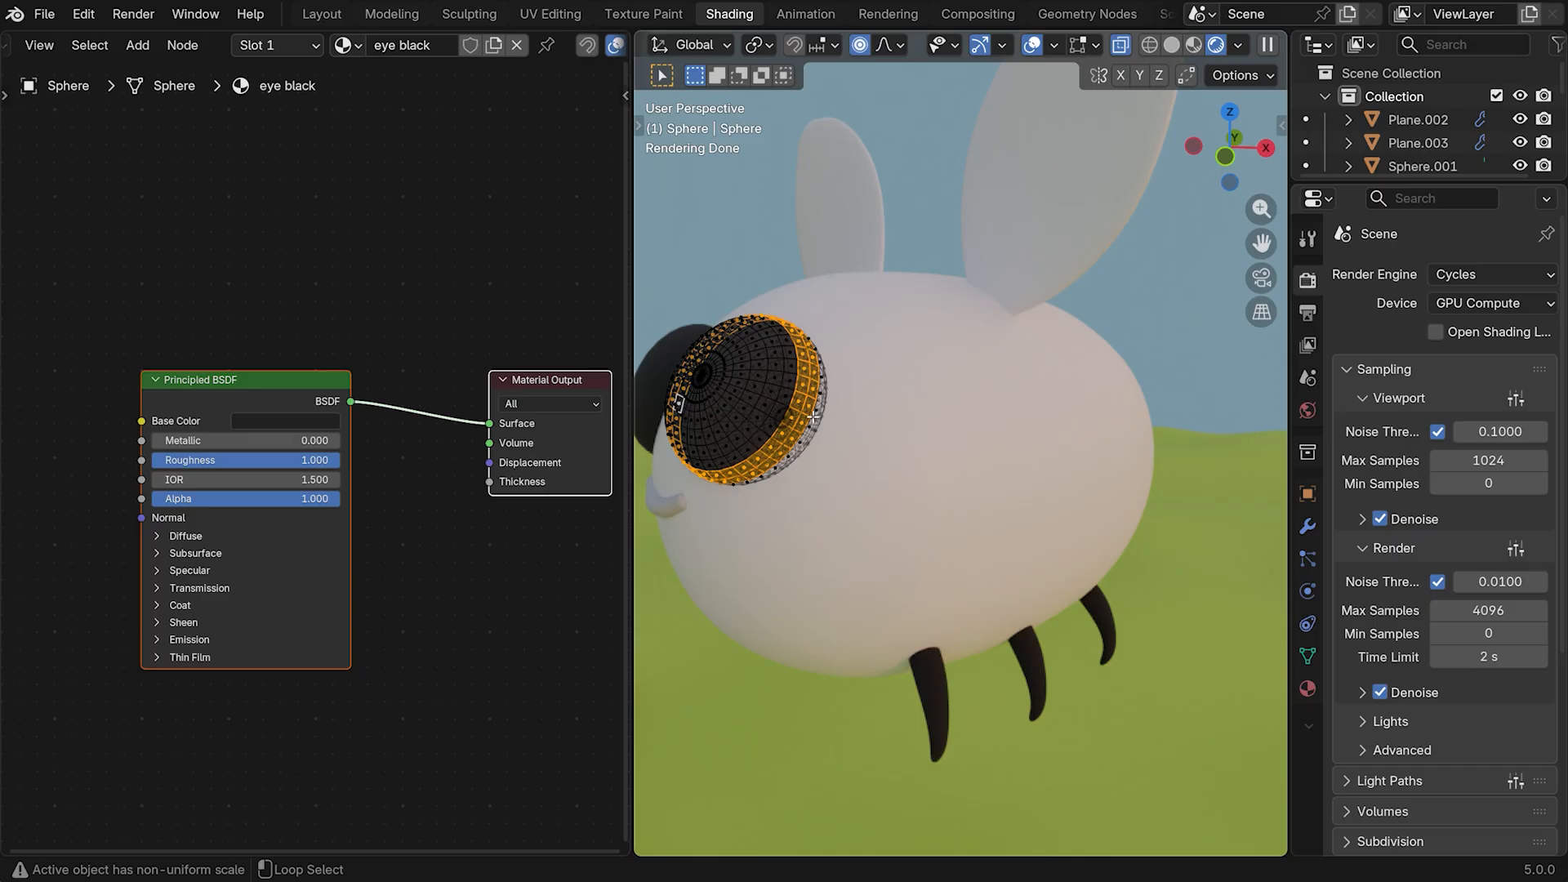
{"action": "middle_click_drag", "start_coordinate": [823, 400], "coordinate": [977, 395]}
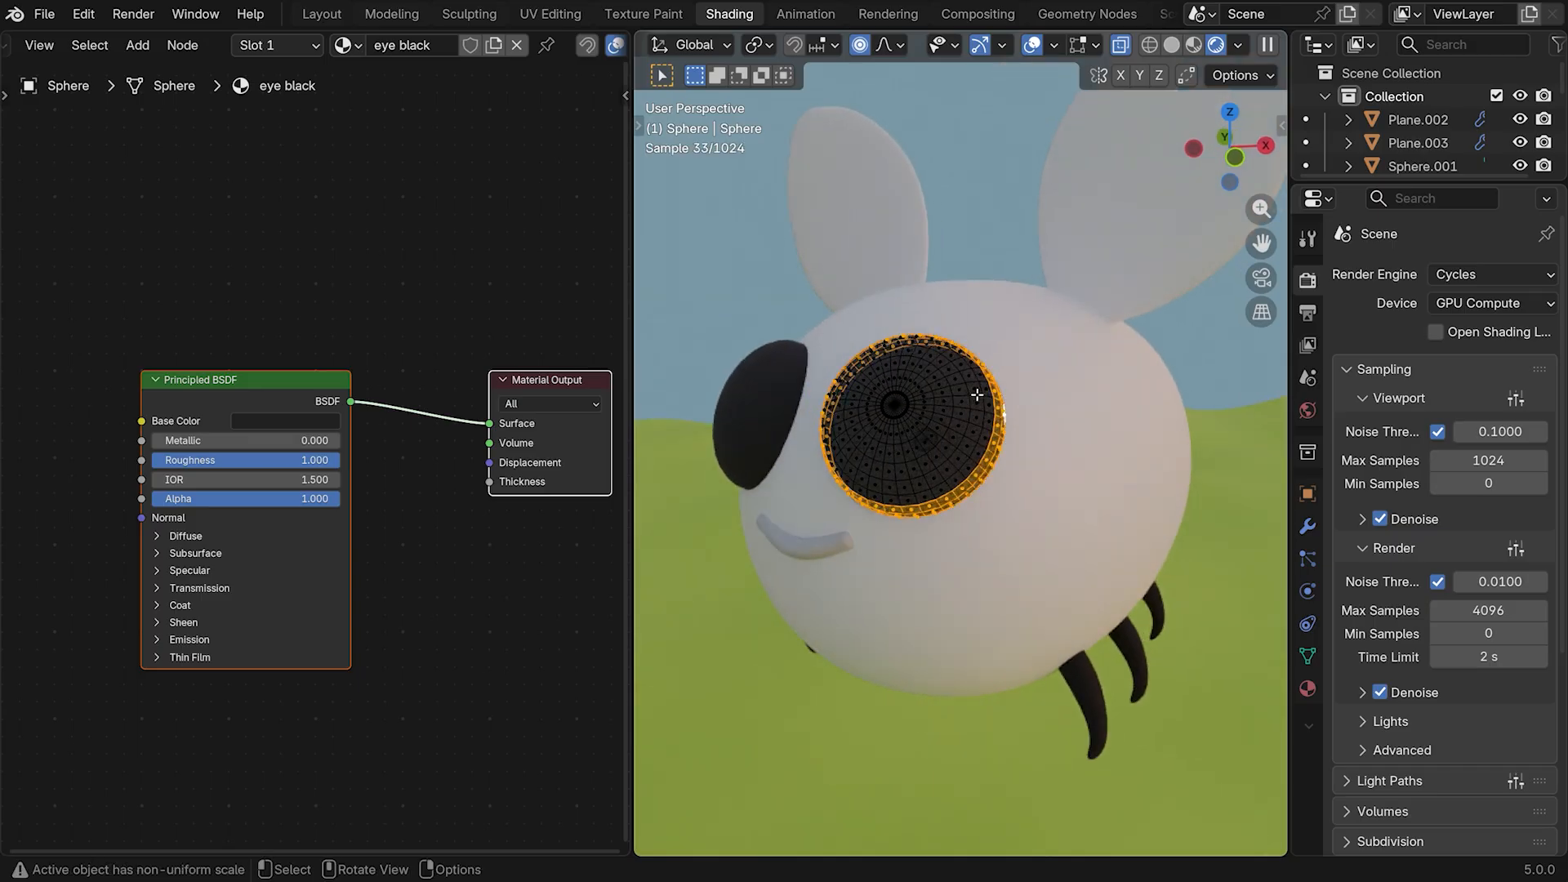
{"action": "left_click", "coordinate": [1121, 44]}
{"action": "middle_click_drag", "start_coordinate": [1075, 313], "coordinate": [1080, 376]}
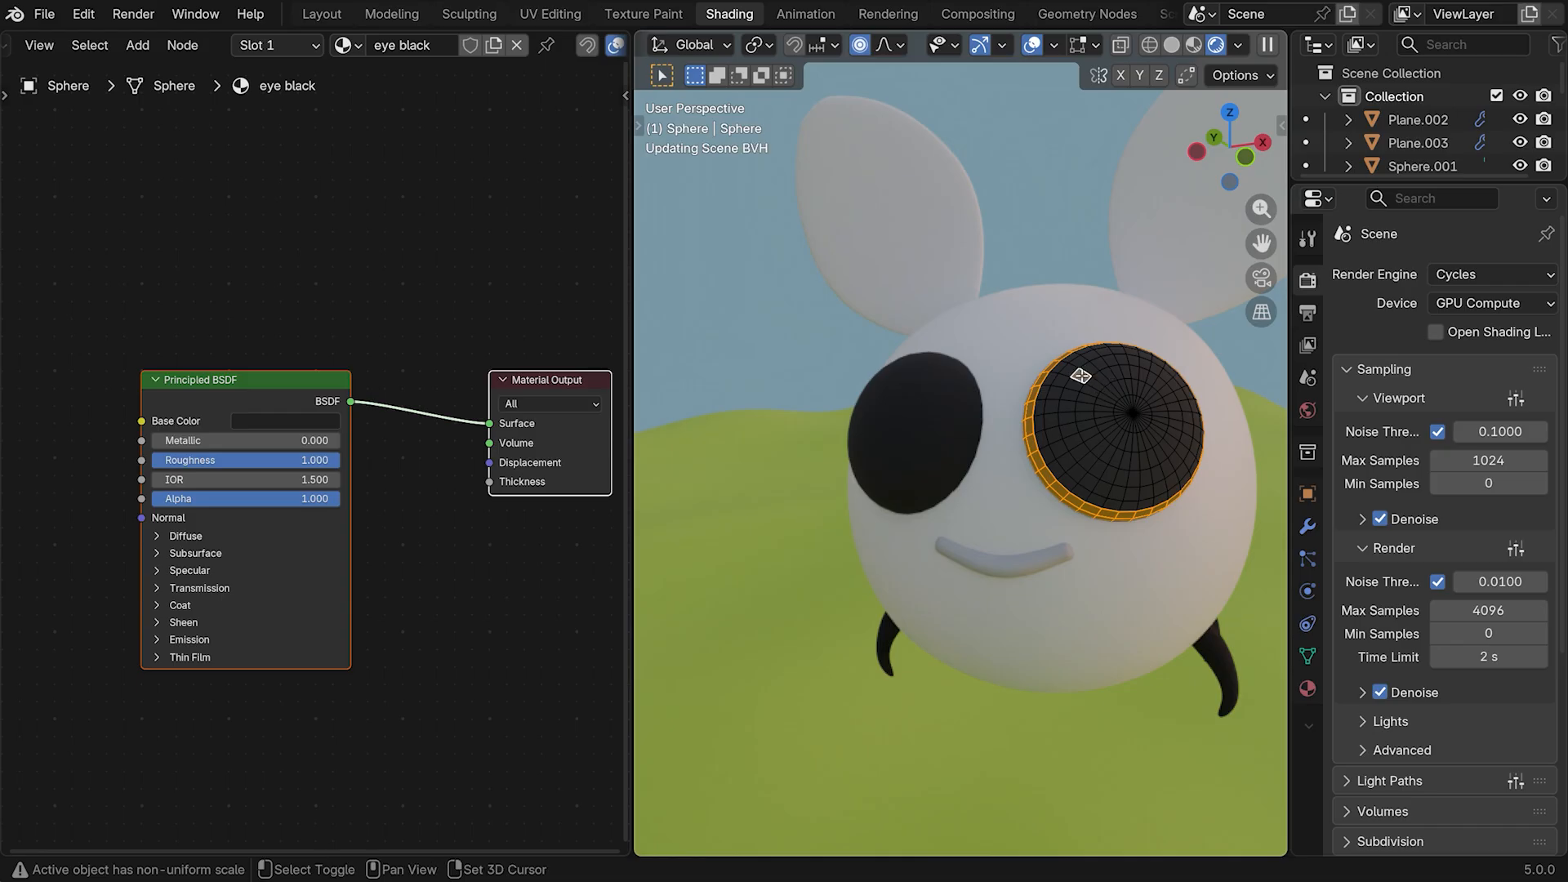
{"action": "left_click", "coordinate": [1081, 376], "text": "shift"}
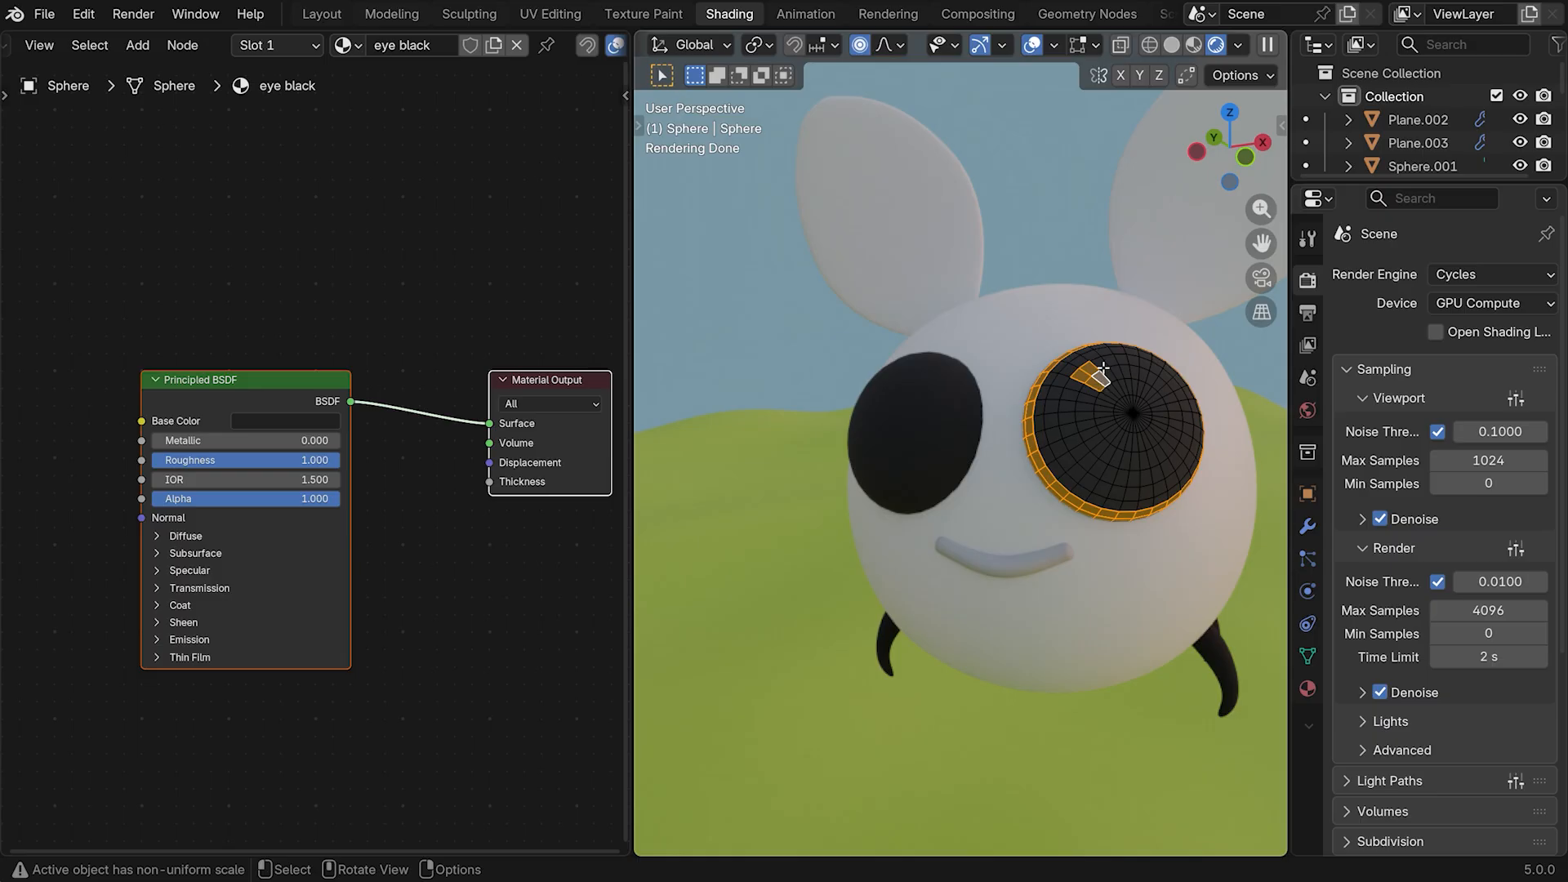
{"action": "left_click", "coordinate": [291, 51]}
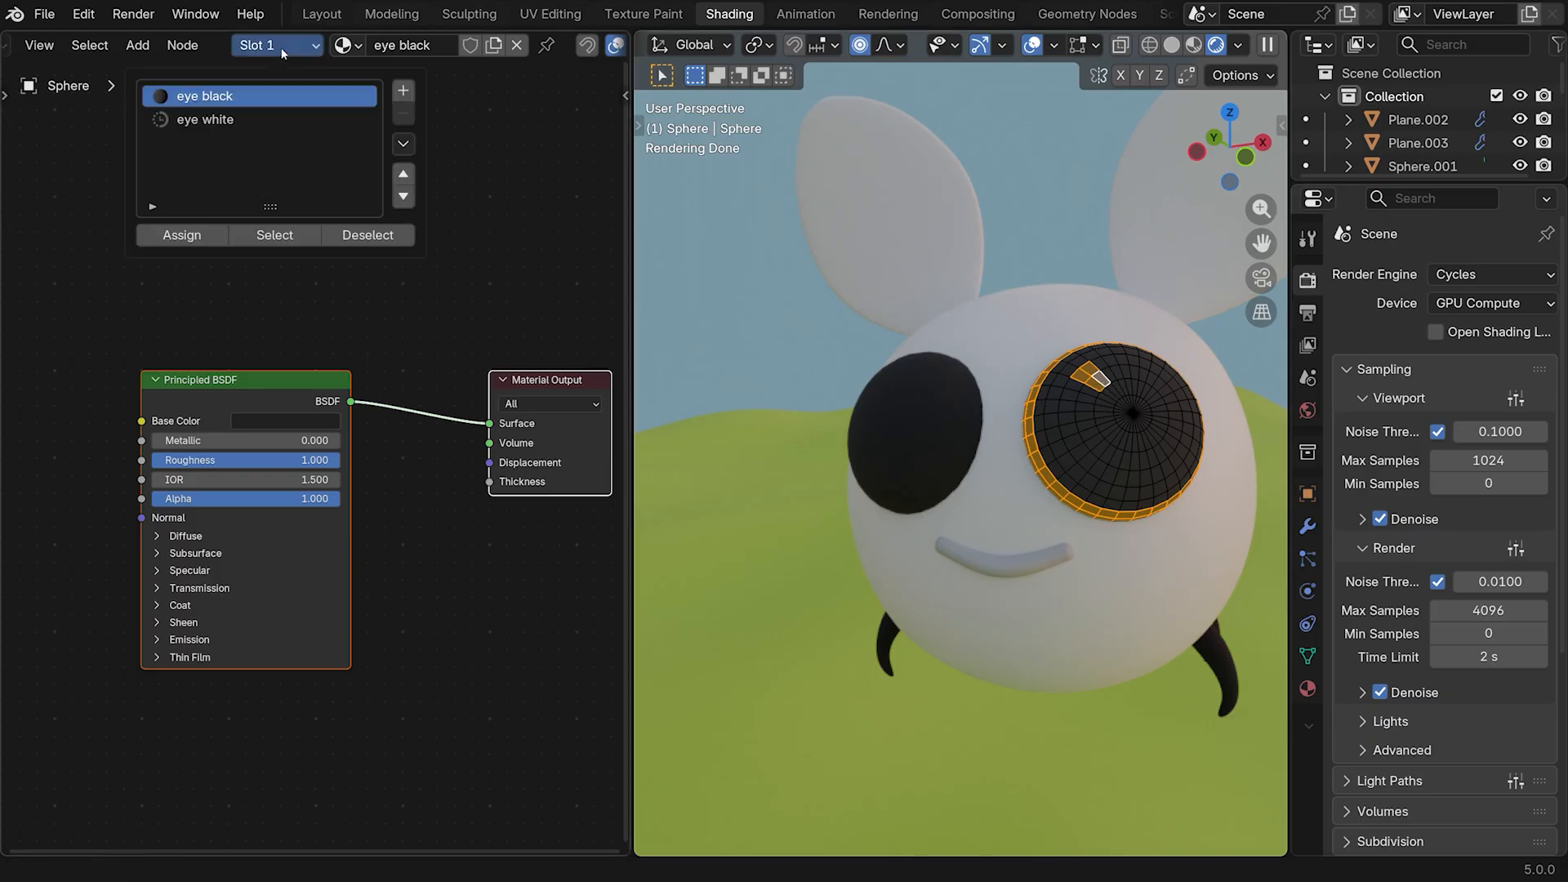
{"action": "left_click", "coordinate": [204, 121]}
{"action": "left_click", "coordinate": [181, 235]}
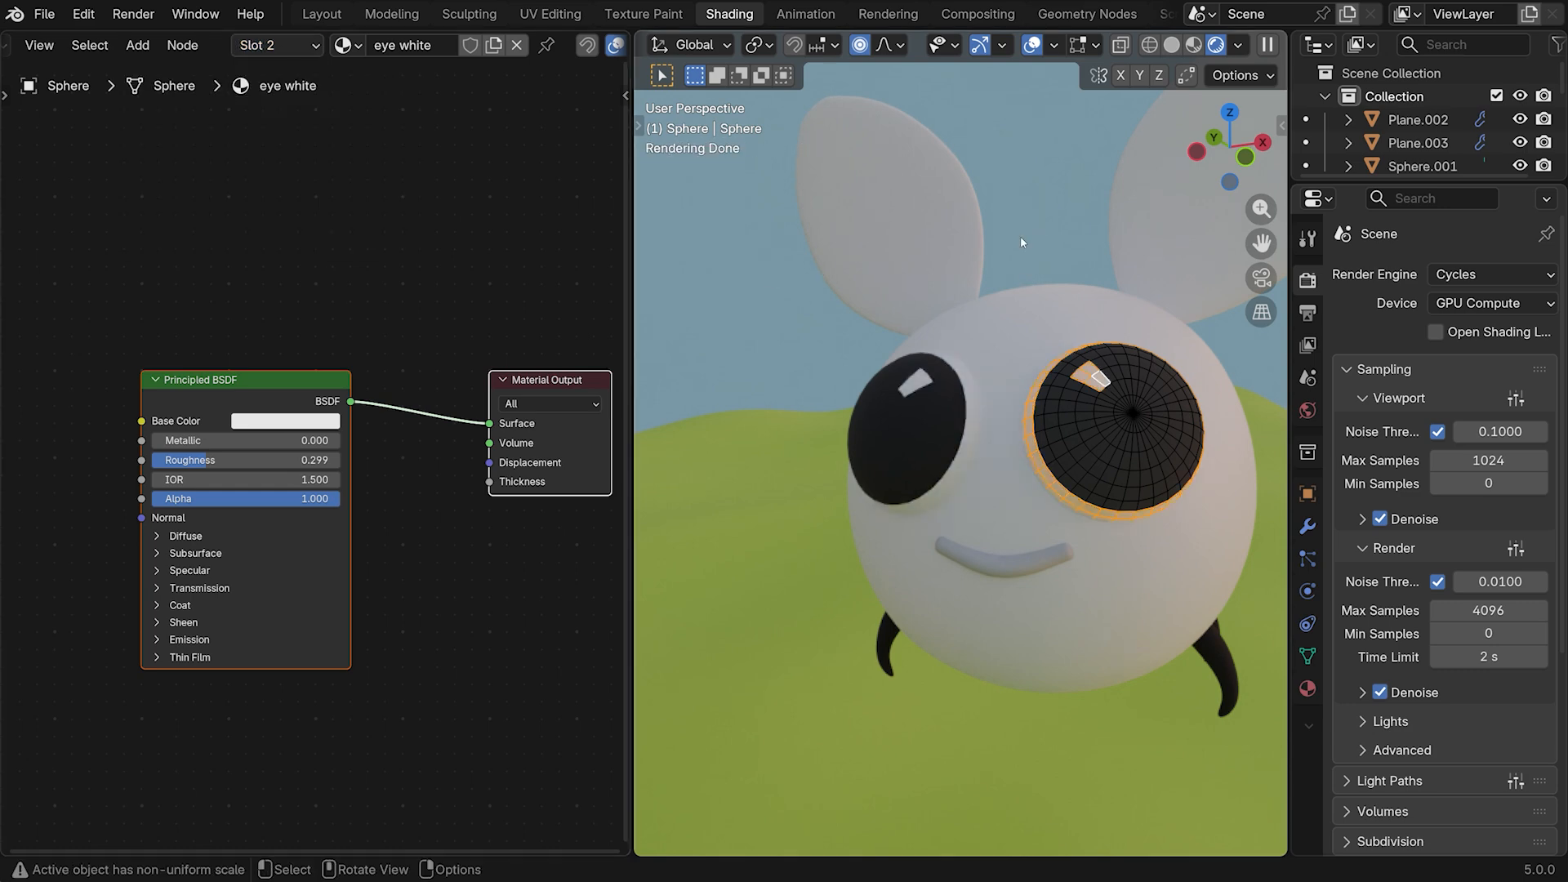
{"action": "key", "text": "Tab"}
Rename the bee body's material "bee black" and give it a near-black base color and roughness 0.895
{"action": "scroll", "coordinate": [1025, 235], "scroll_direction": "down", "scroll_amount": 4}
{"action": "middle_click_drag", "start_coordinate": [1096, 318], "coordinate": [947, 409]}
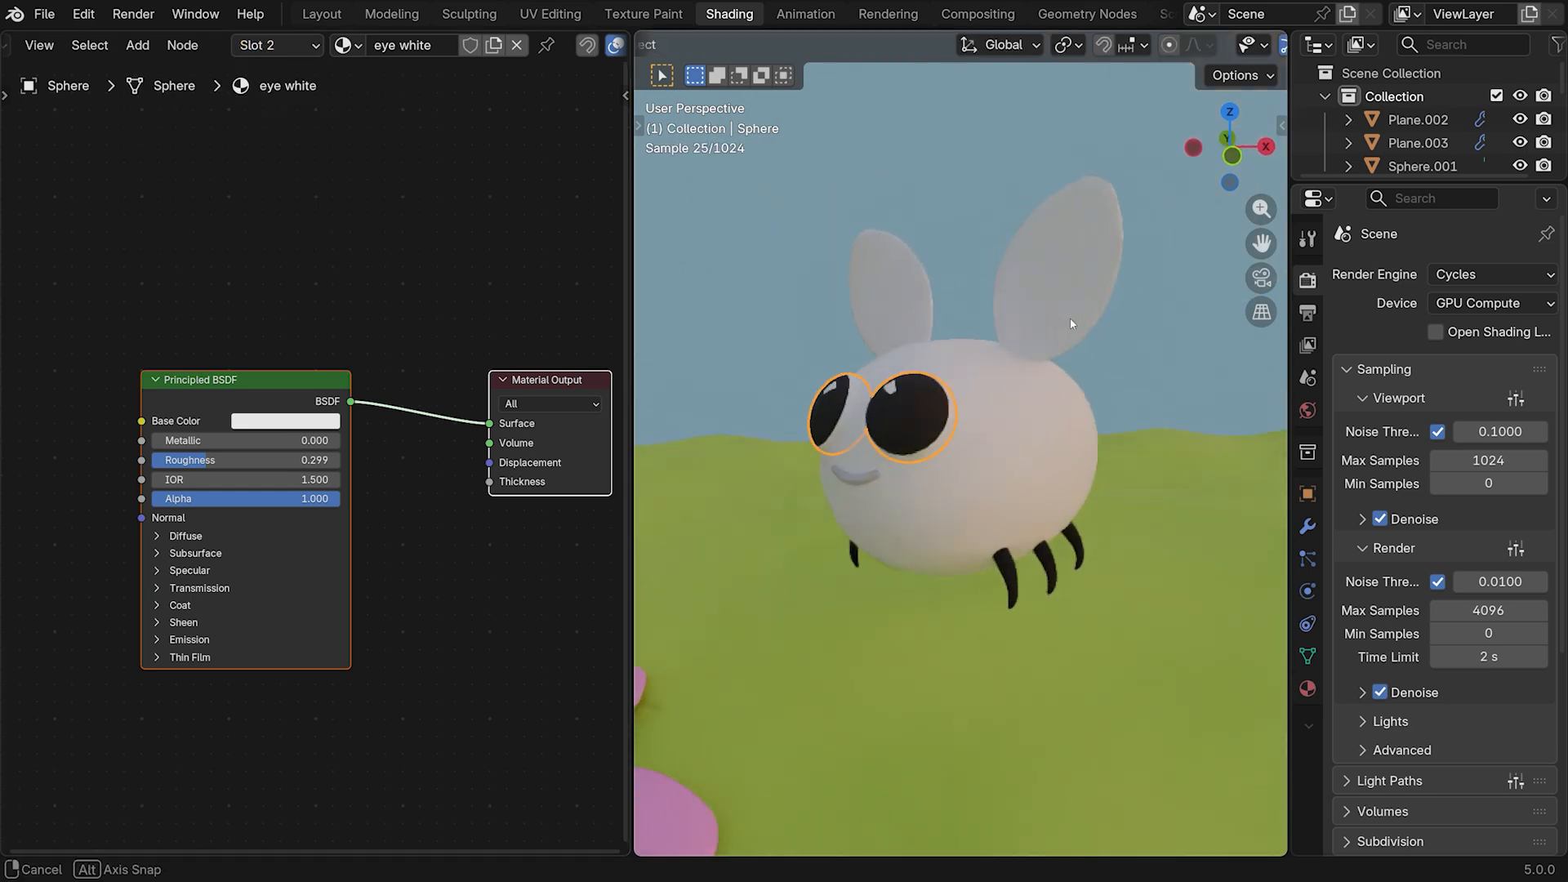
{"action": "left_click", "coordinate": [930, 418]}
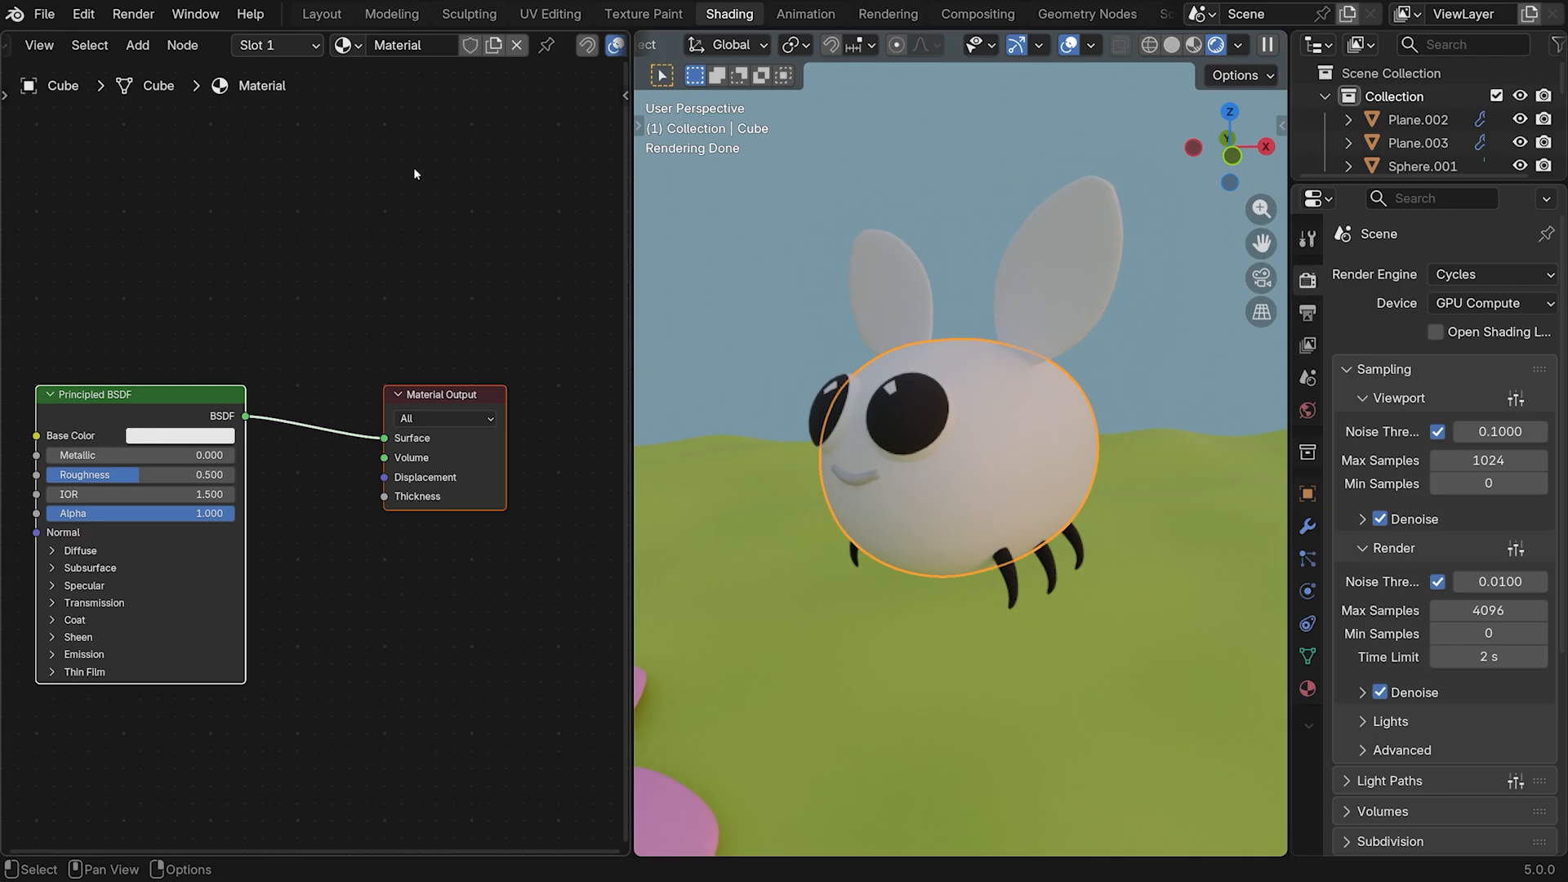
{"action": "left_click", "coordinate": [428, 45]}
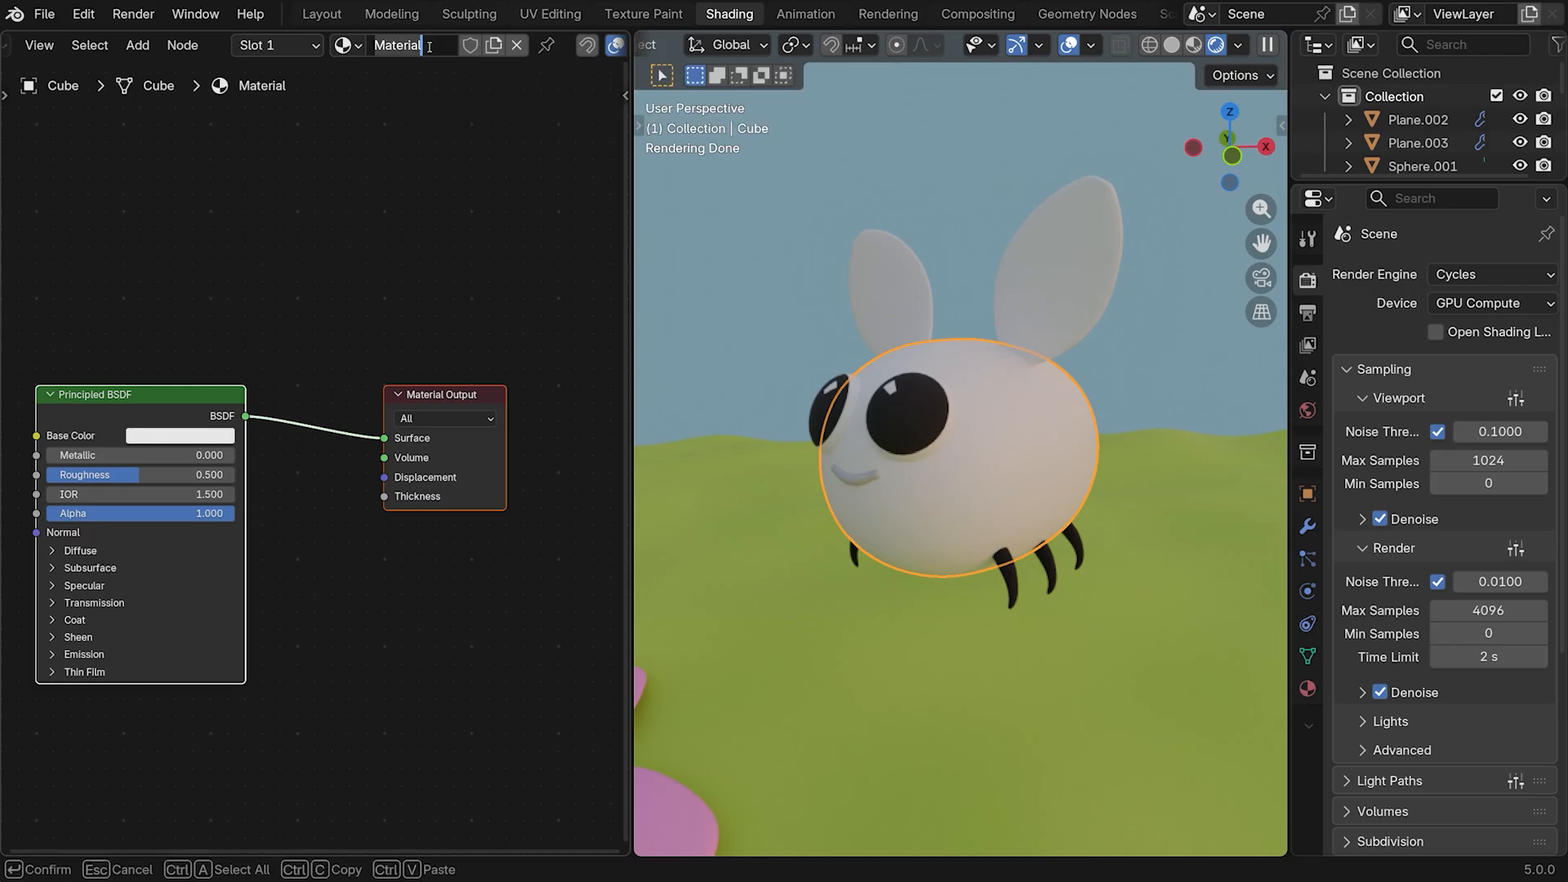
{"action": "type", "text": "bee black"}
{"action": "key", "text": "Return"}
{"action": "left_click", "coordinate": [161, 445]}
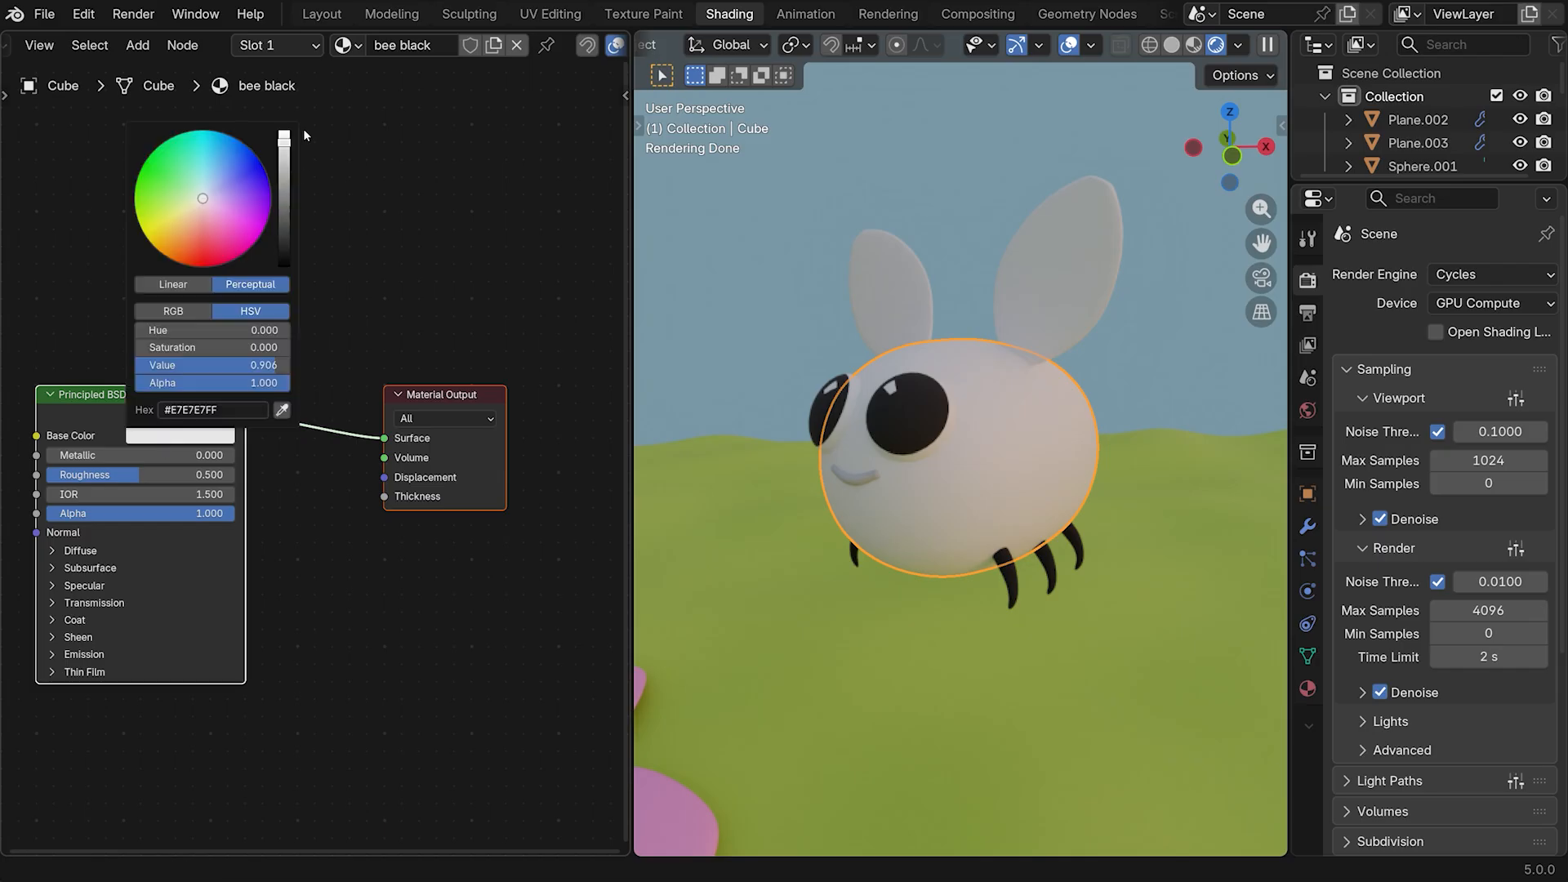
{"action": "left_click_drag", "start_coordinate": [284, 133], "coordinate": [284, 265]}
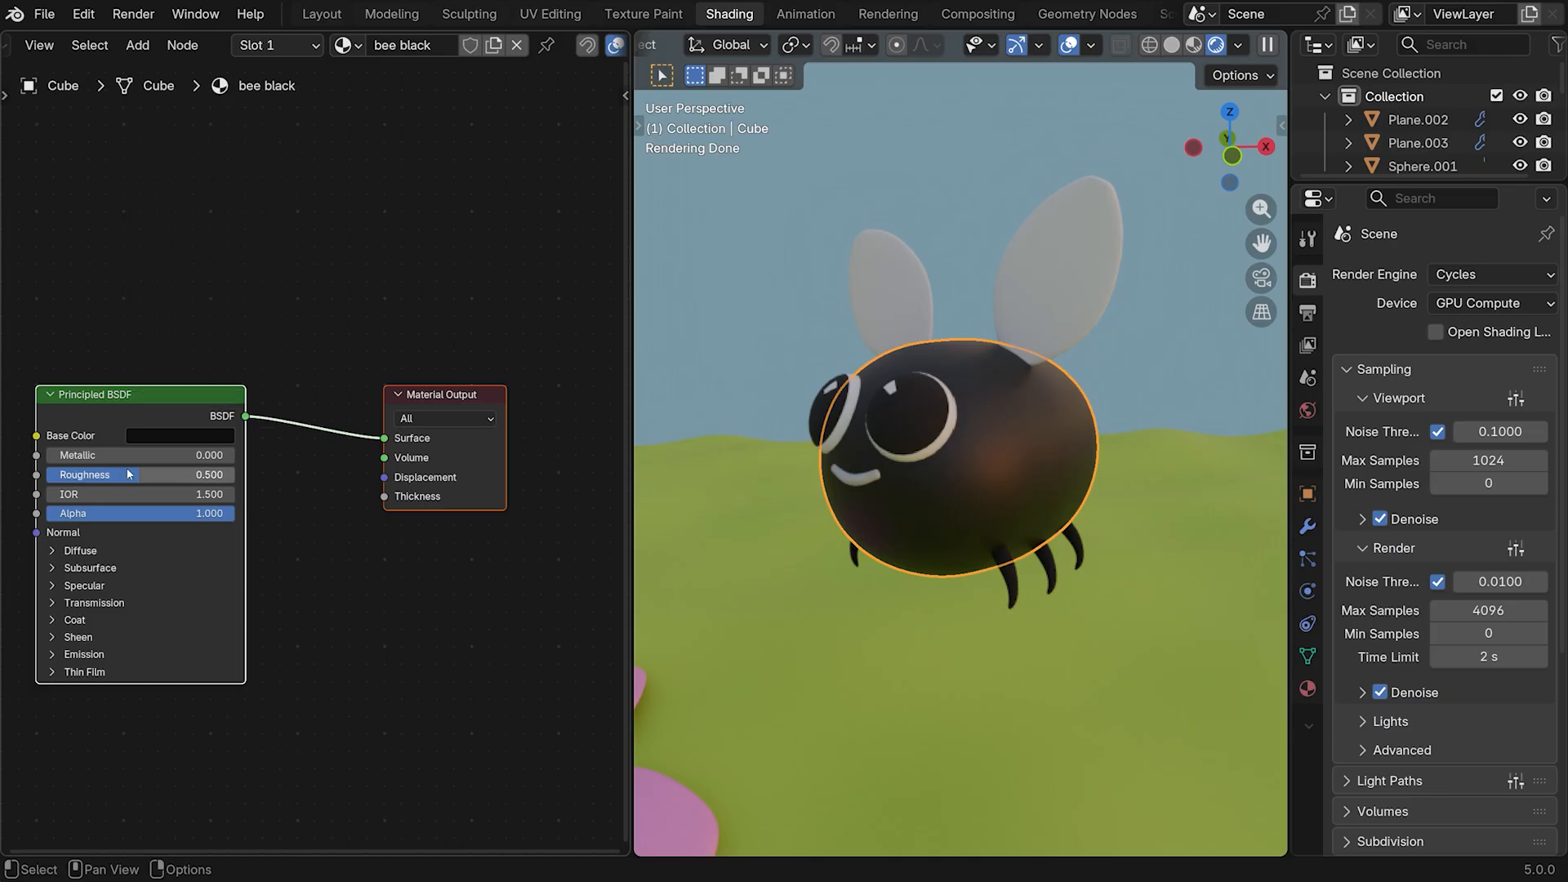
{"action": "left_click_drag", "start_coordinate": [139, 474], "coordinate": [215, 474]}
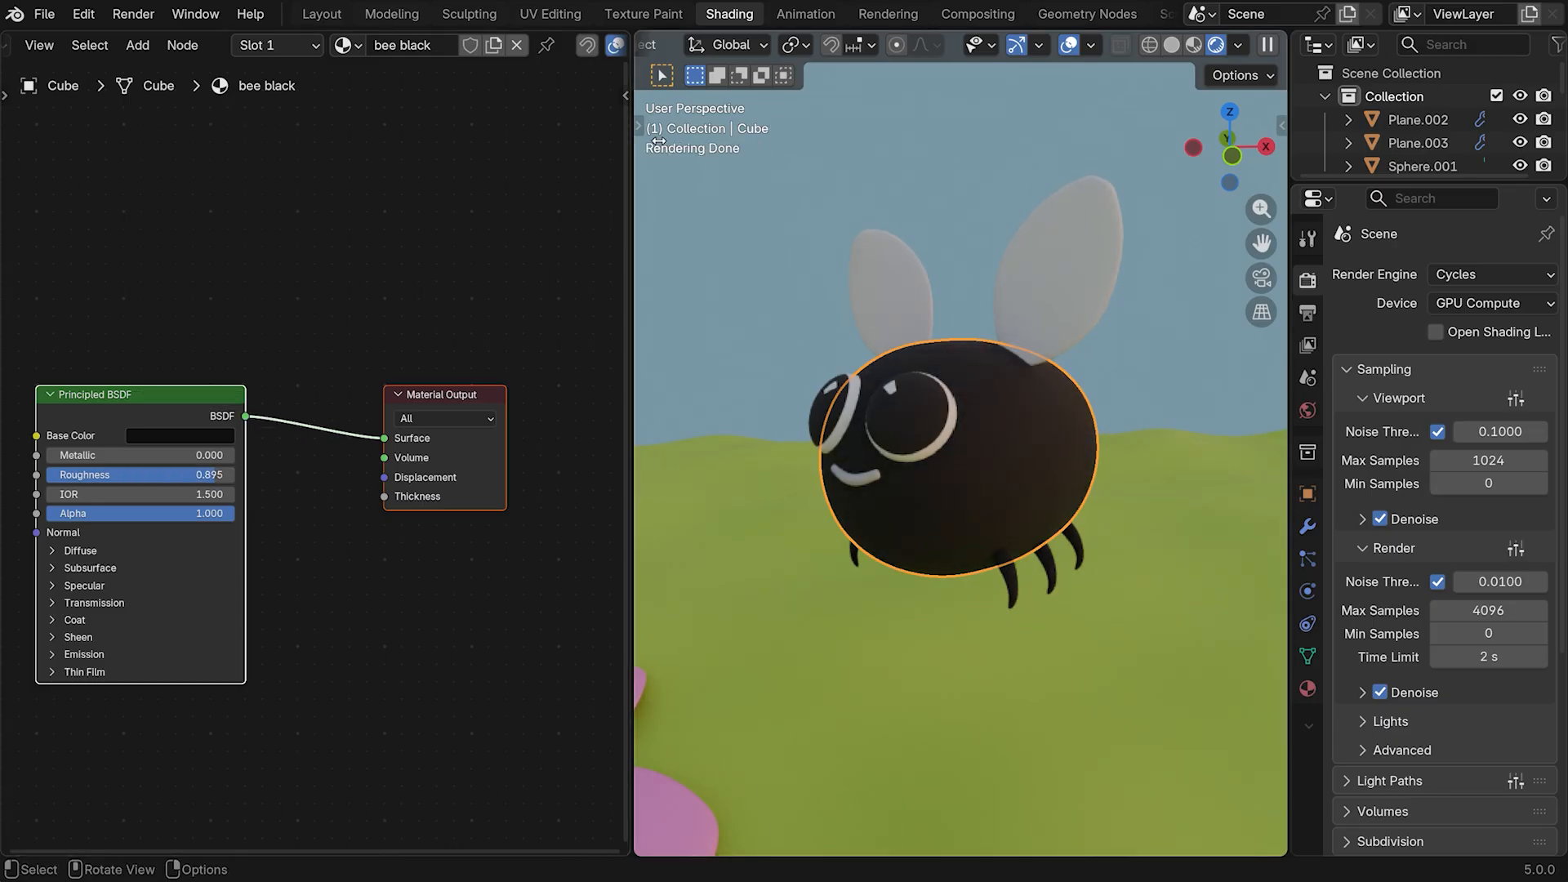
Add a second material slot to the bee's body with a new golden-yellow material named "bee yellow" and roughness 0.868
{"action": "left_click", "coordinate": [304, 46]}
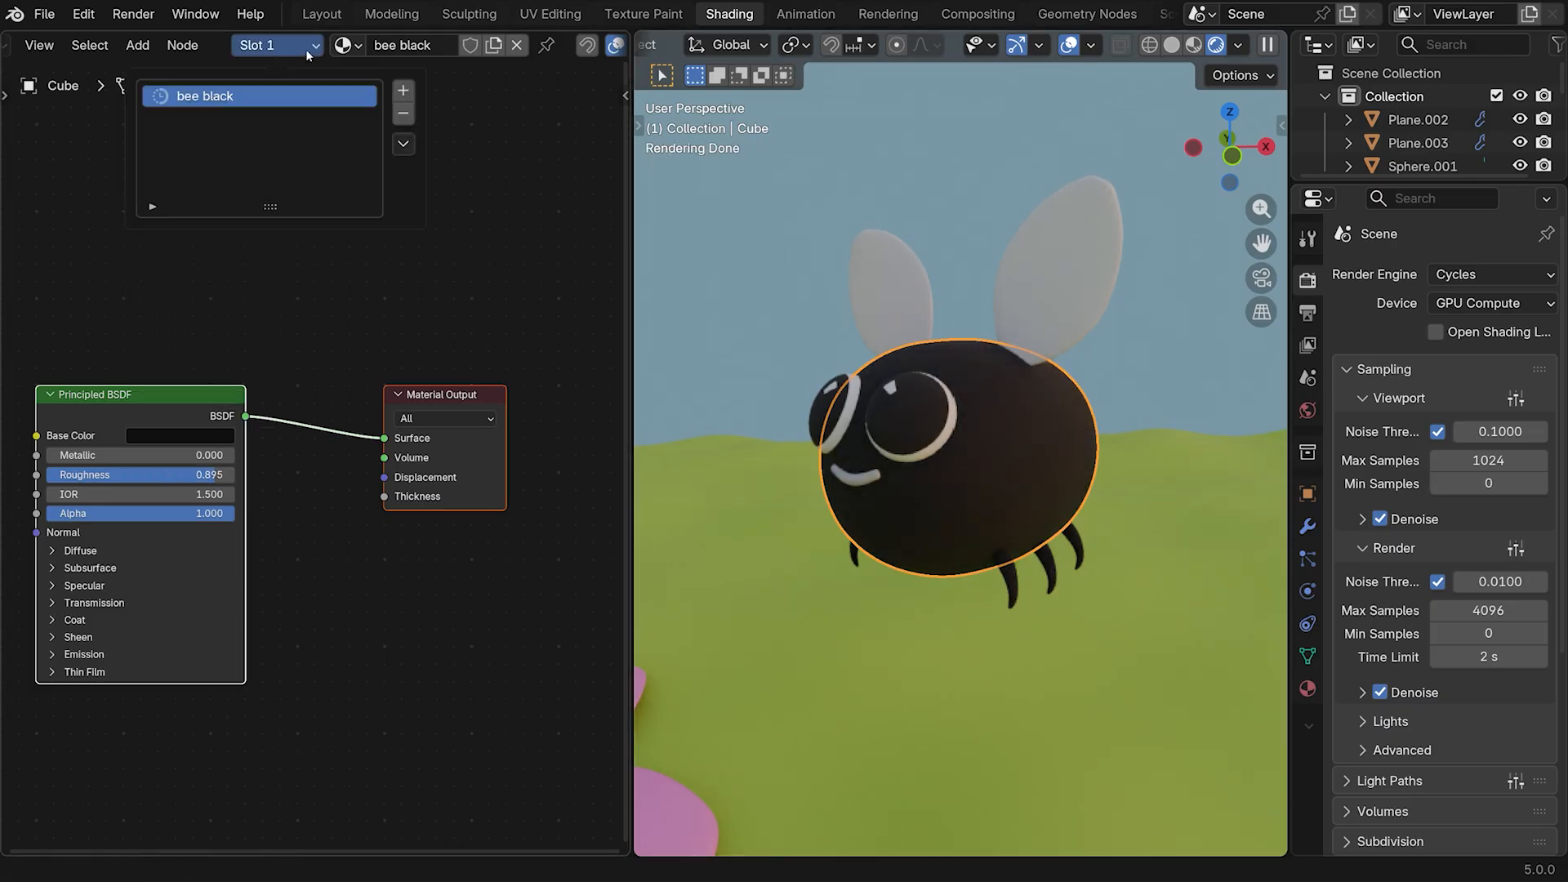
{"action": "left_click", "coordinate": [405, 90]}
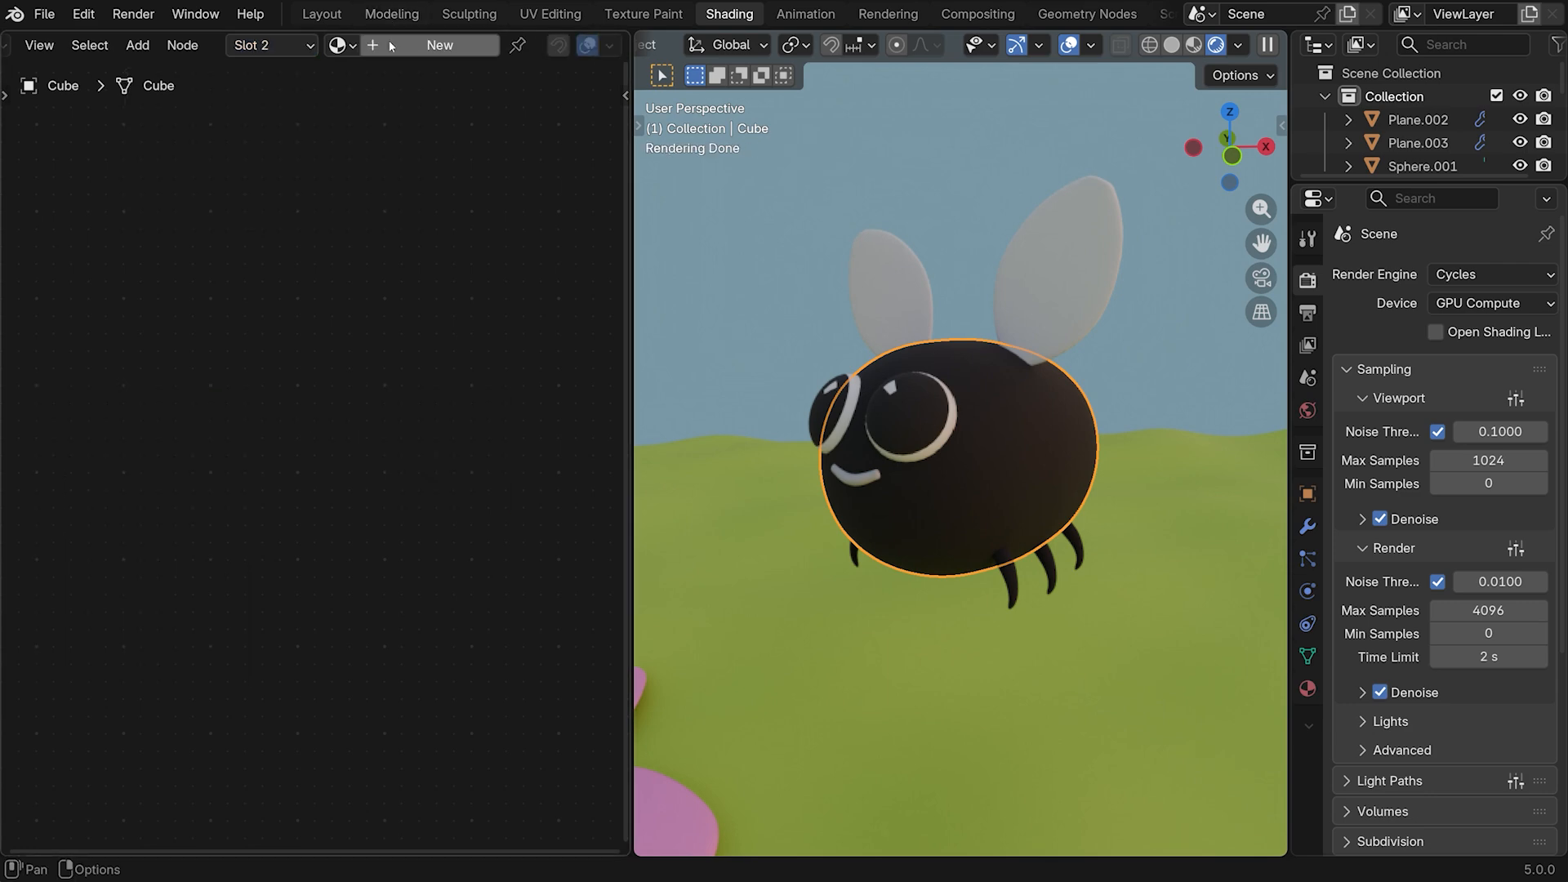
{"action": "left_click", "coordinate": [441, 45]}
{"action": "double_click", "coordinate": [449, 41]}
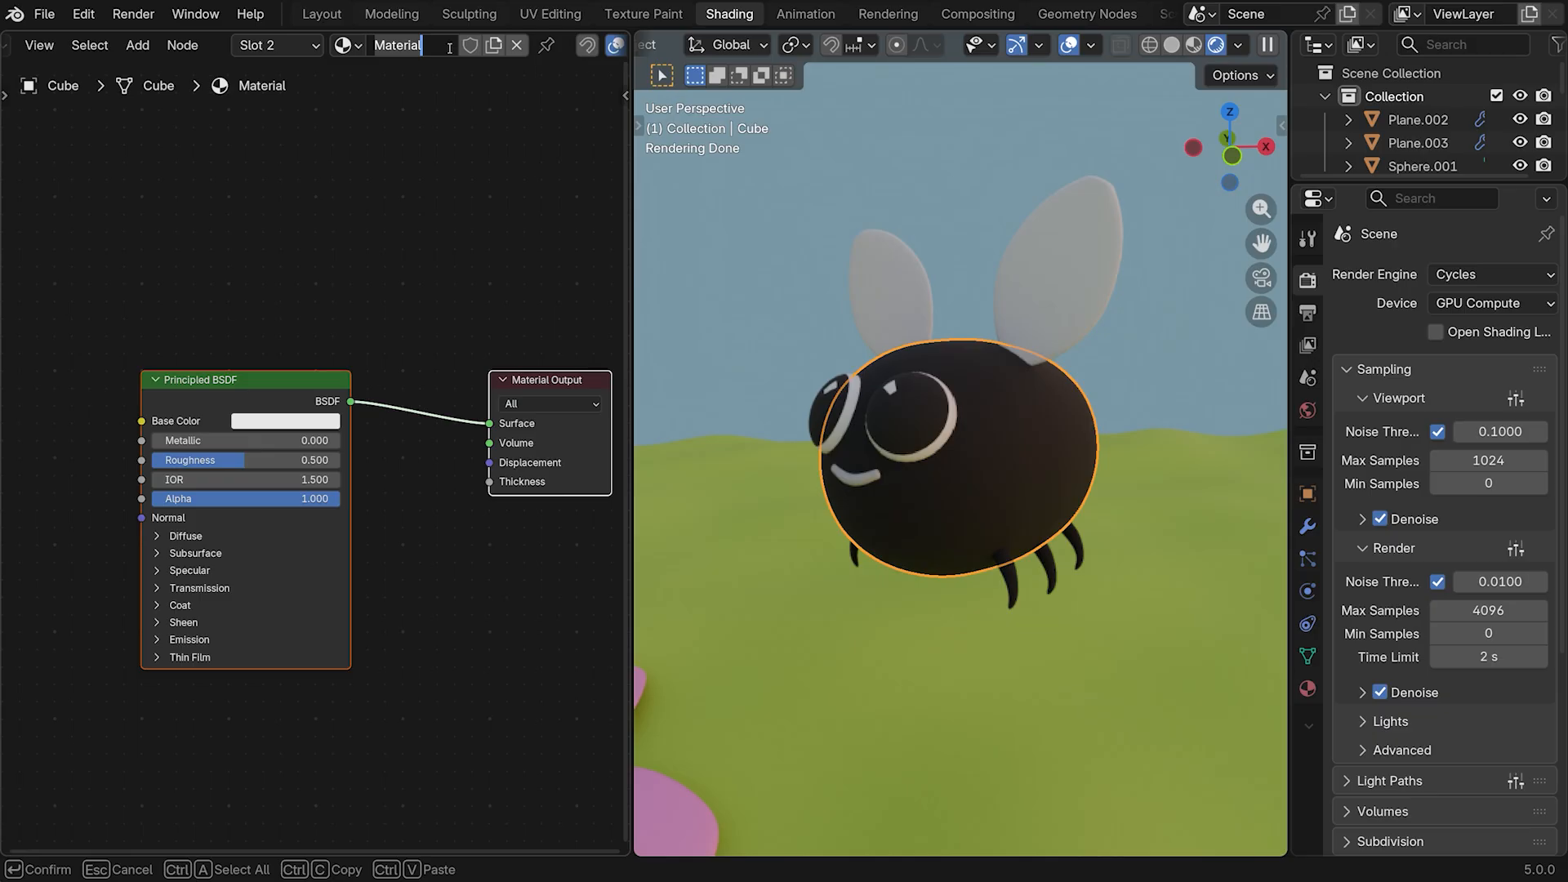
{"action": "type", "text": "bee yellow"}
{"action": "key", "text": "Return"}
{"action": "left_click", "coordinate": [269, 420]}
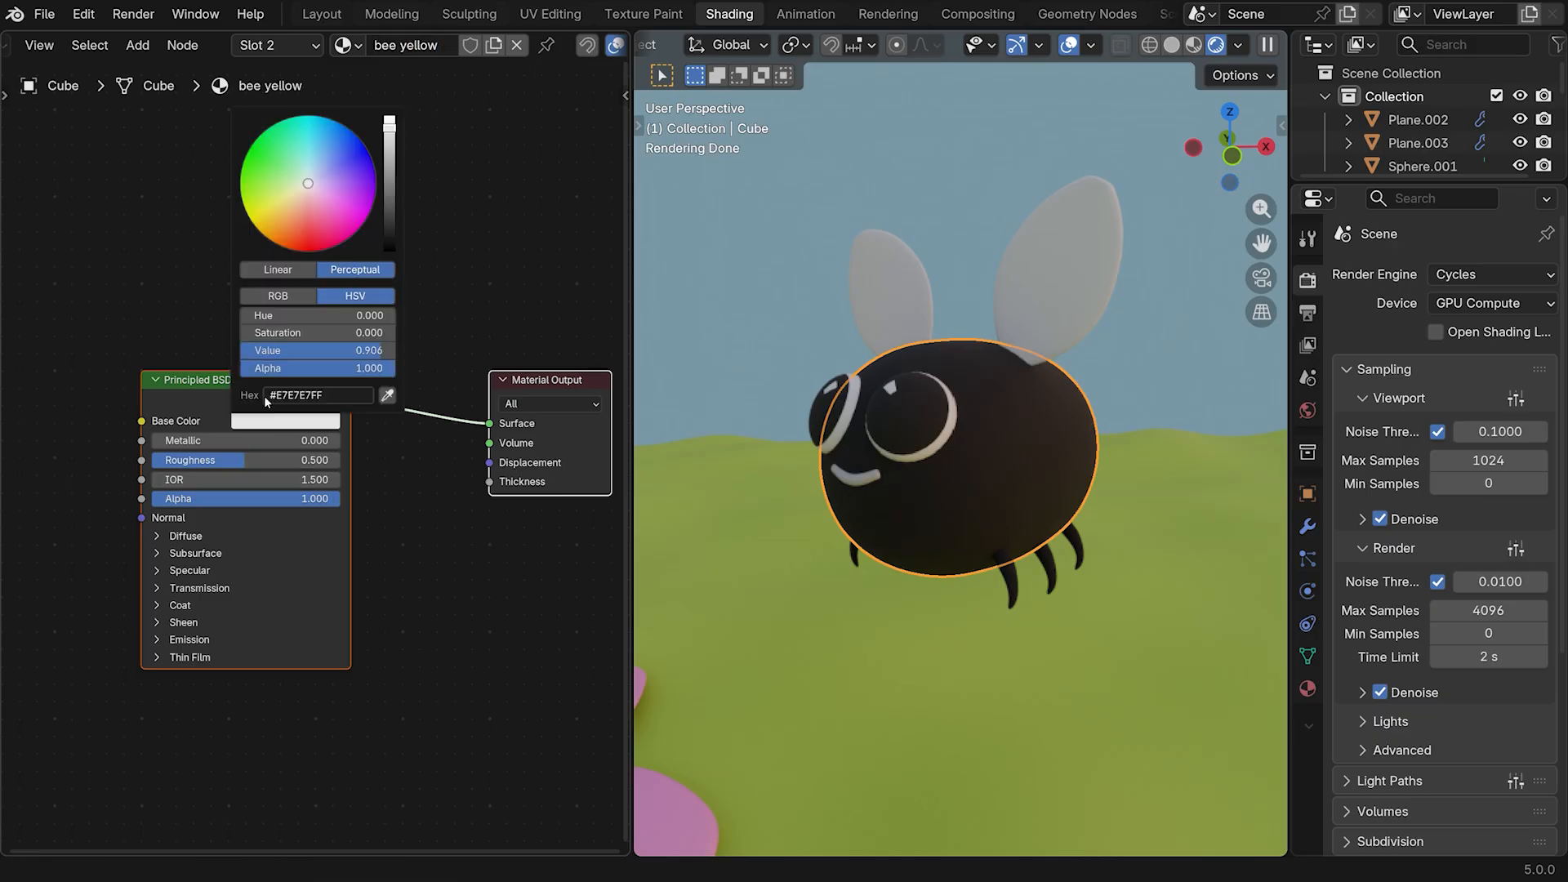
{"action": "left_click_drag", "start_coordinate": [263, 229], "coordinate": [259, 232]}
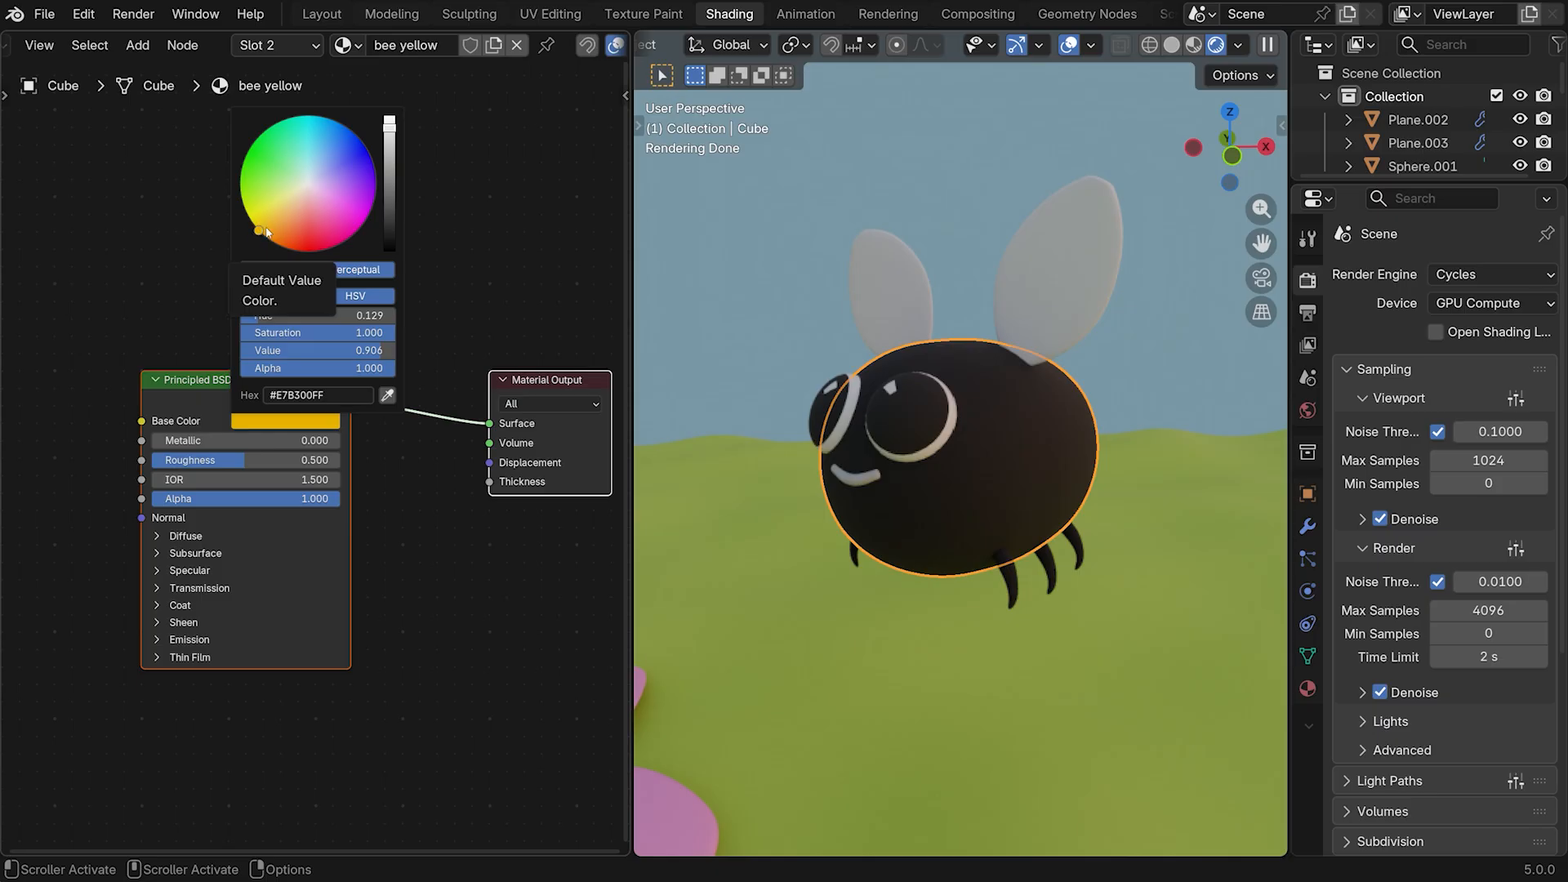
{"action": "left_click_drag", "start_coordinate": [258, 231], "coordinate": [256, 228]}
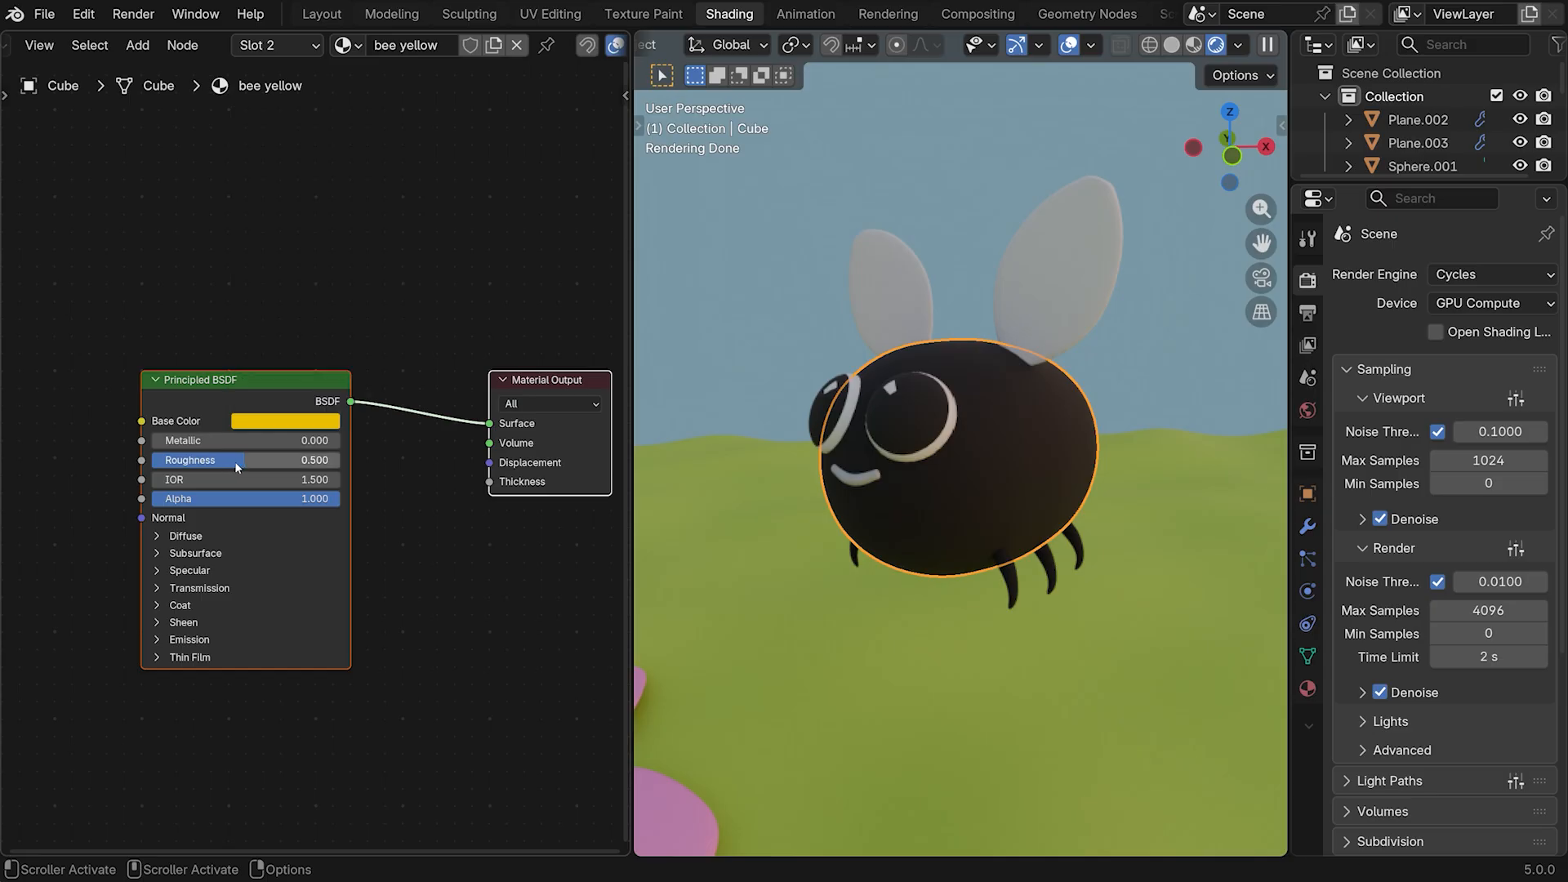
{"action": "left_click_drag", "start_coordinate": [236, 467], "coordinate": [317, 464]}
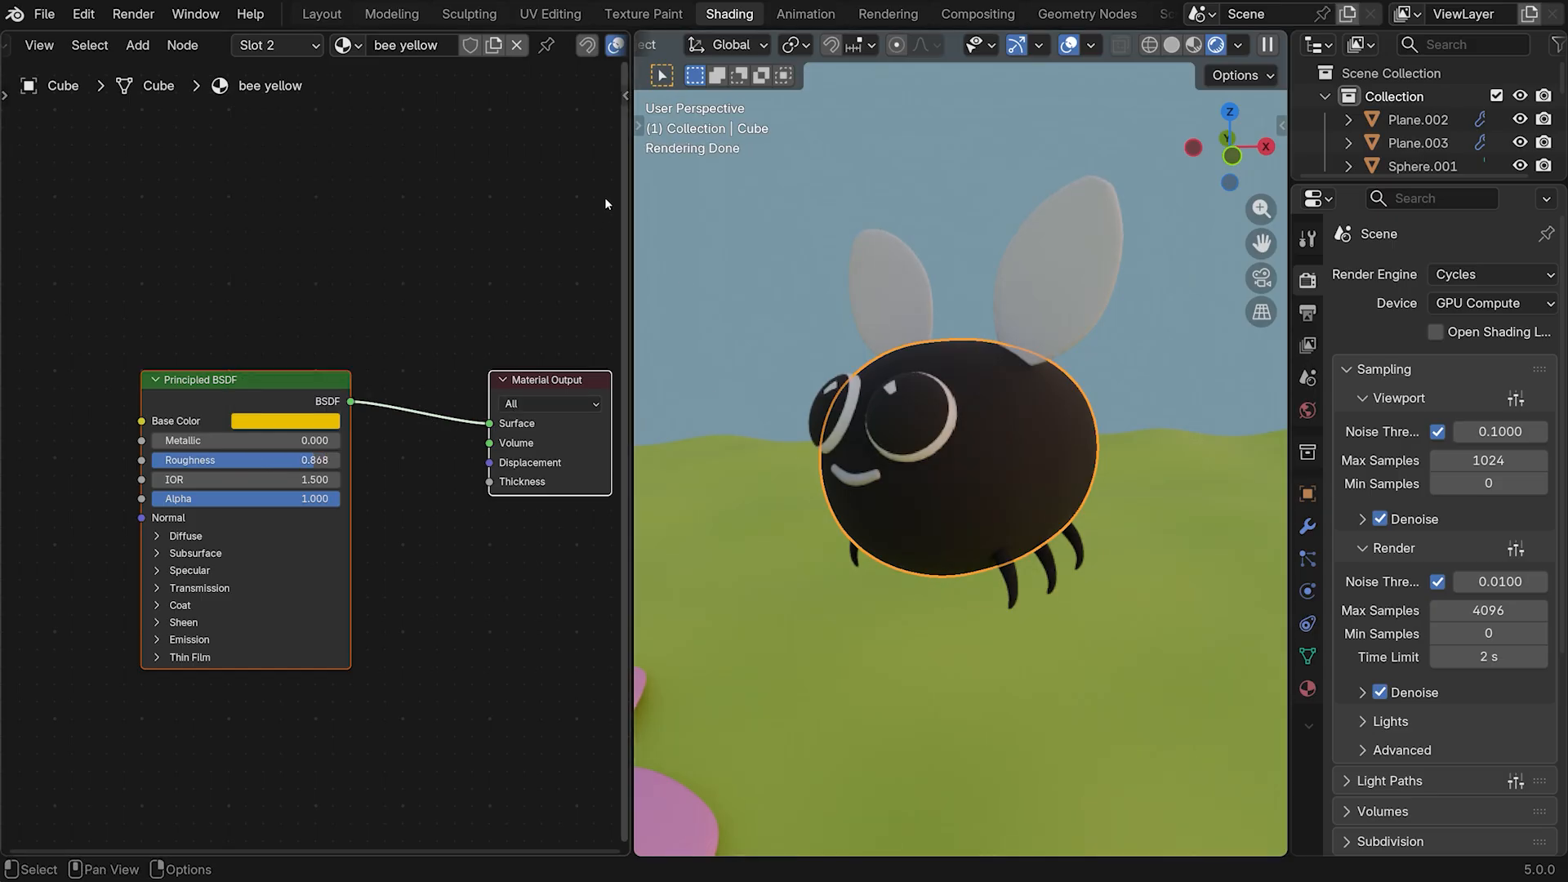
Select every other face loop around the bee's body, from just behind the eyes toward the rear
{"action": "key", "text": "Tab"}
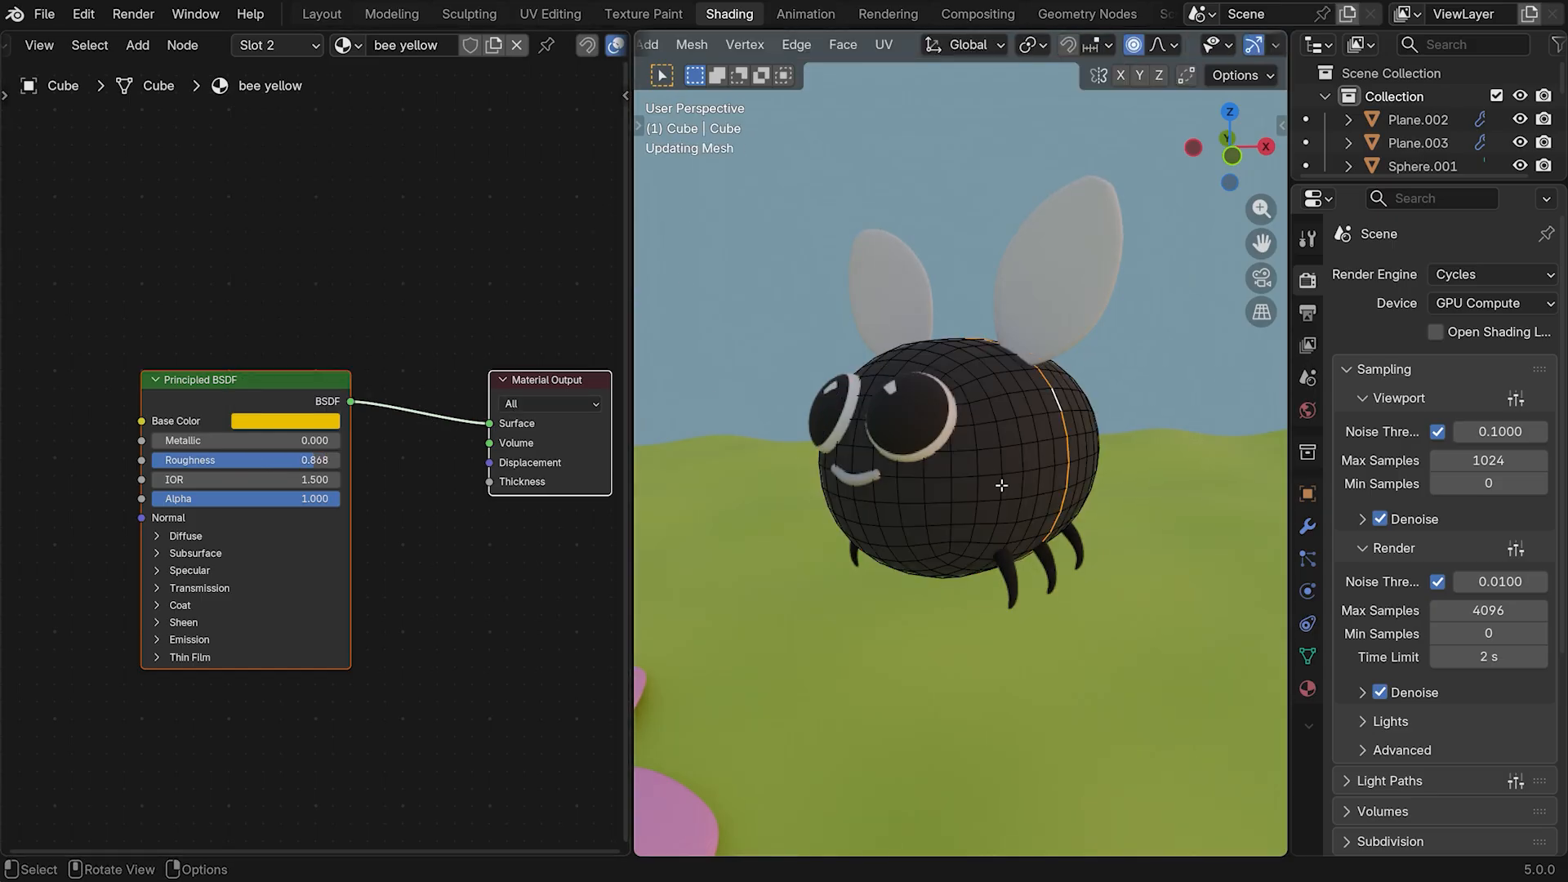
{"action": "key", "text": "ctrl+r"}
{"action": "middle_click_drag", "start_coordinate": [1132, 460], "coordinate": [1119, 463]}
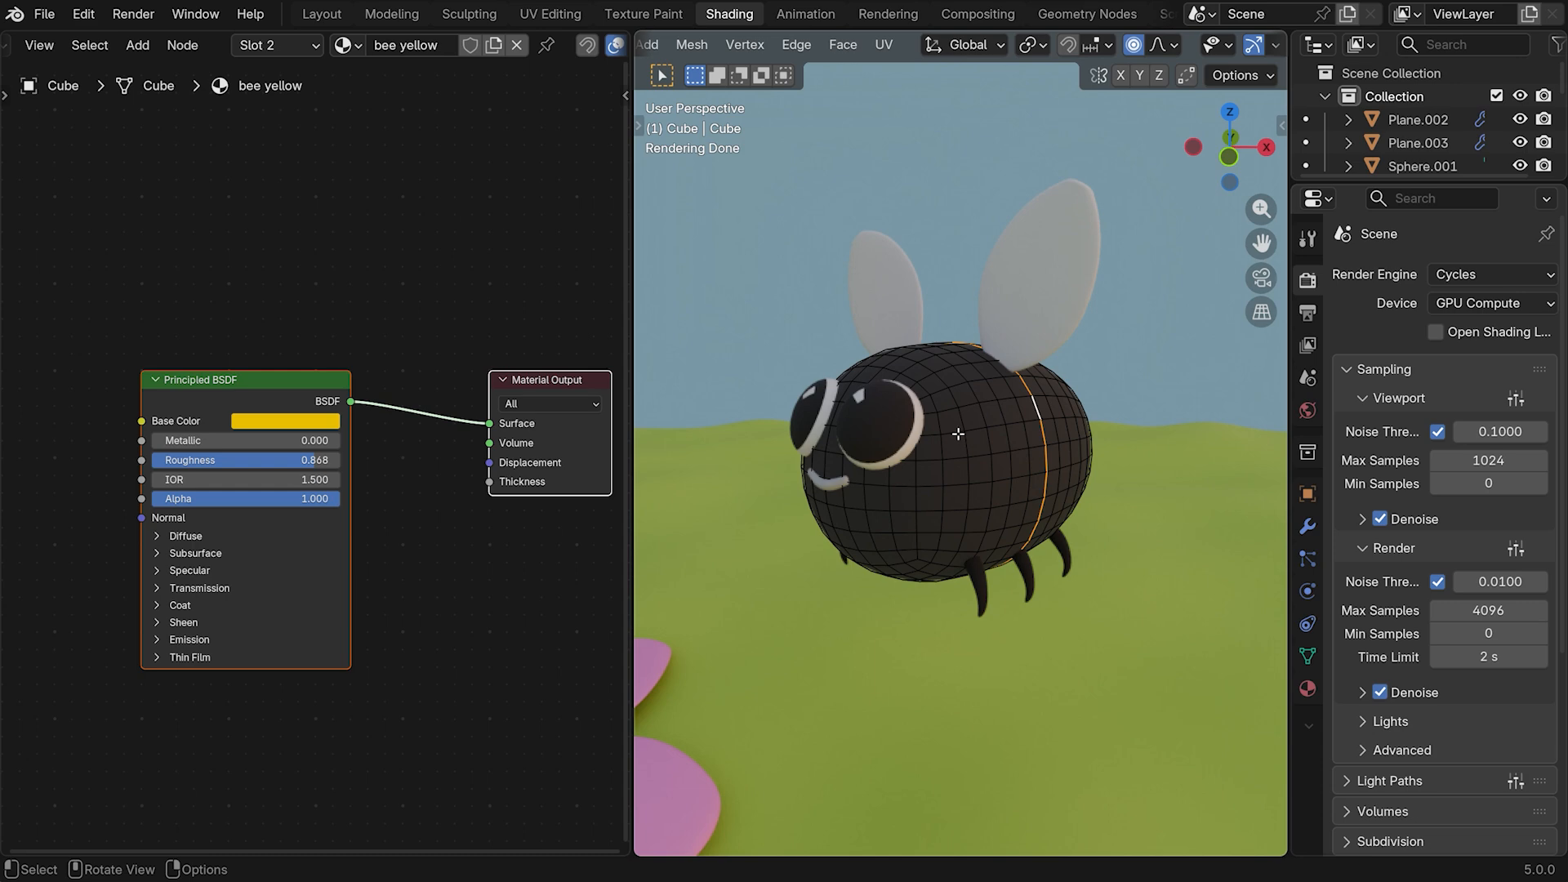
{"action": "left_click", "coordinate": [972, 426], "text": "alt"}
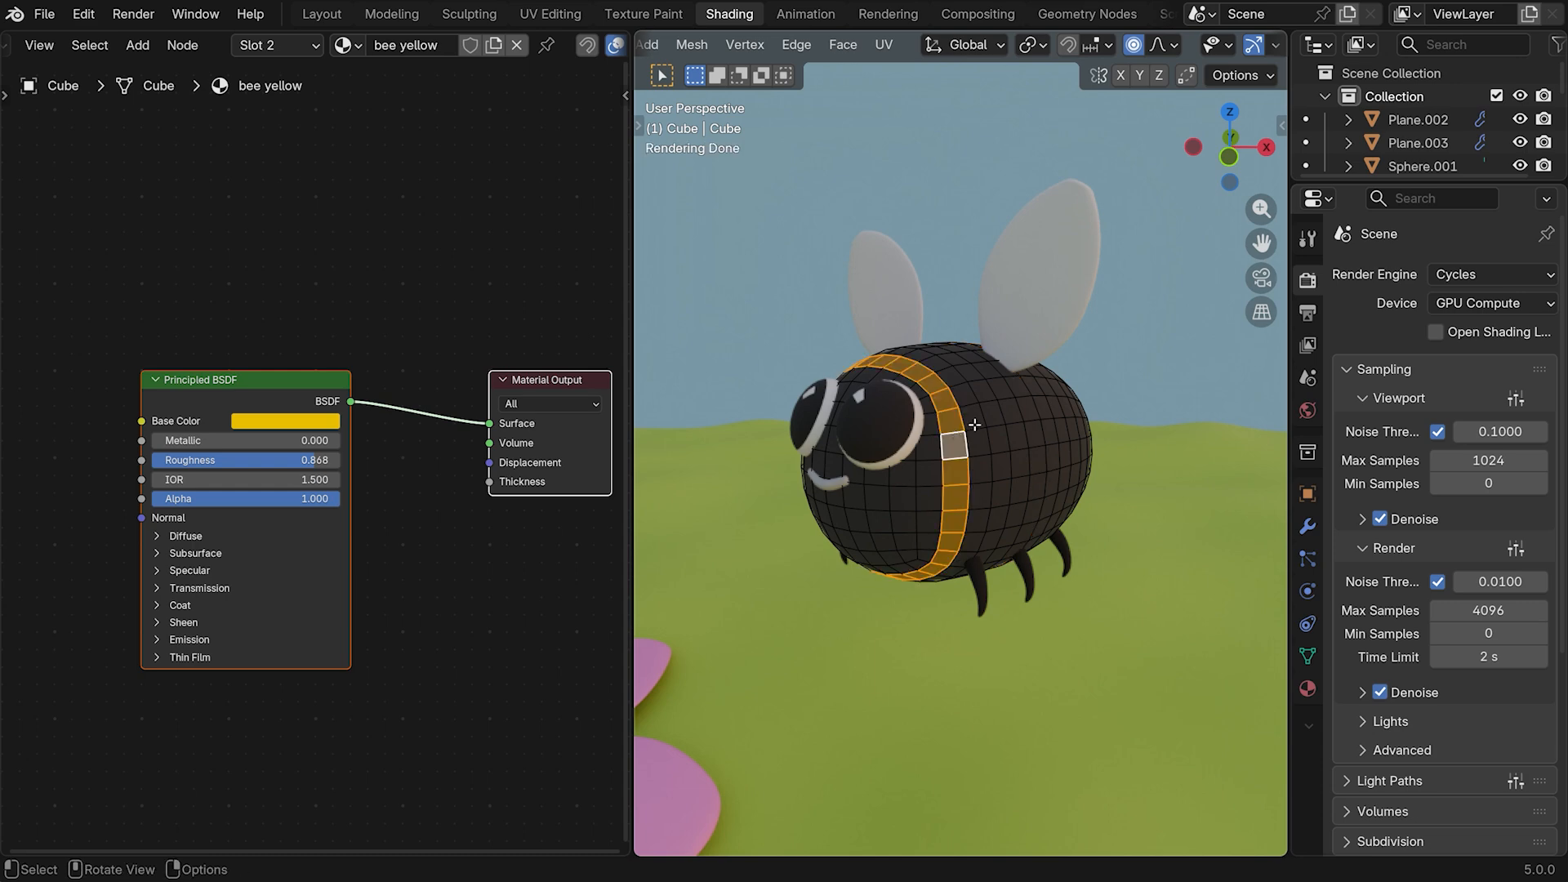
{"action": "middle_click_drag", "start_coordinate": [976, 432], "coordinate": [951, 427]}
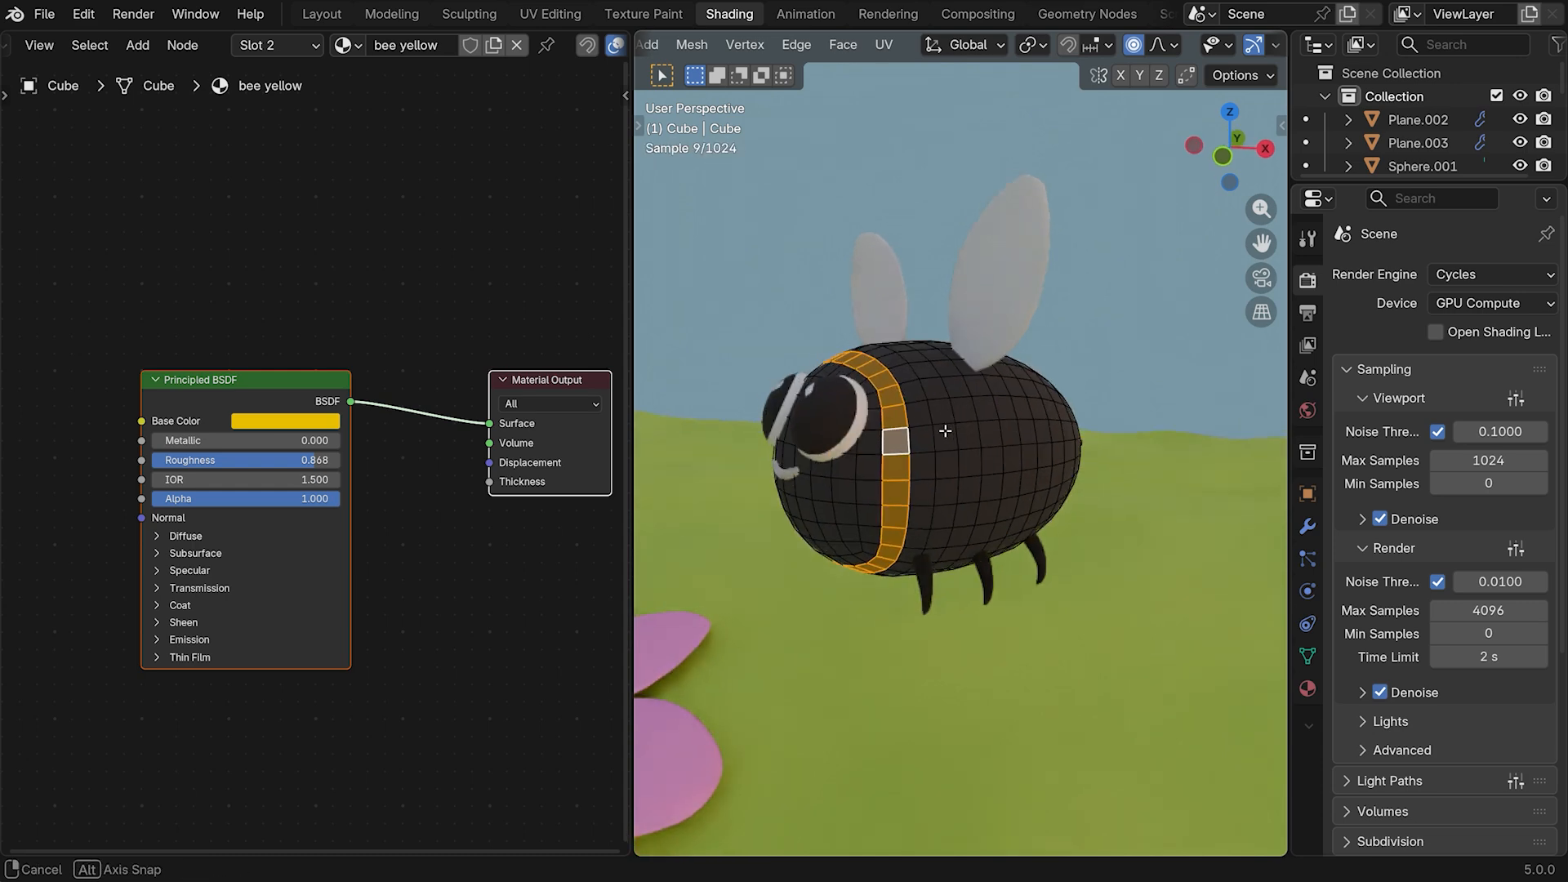
{"action": "left_click", "coordinate": [942, 424], "text": "alt+shift"}
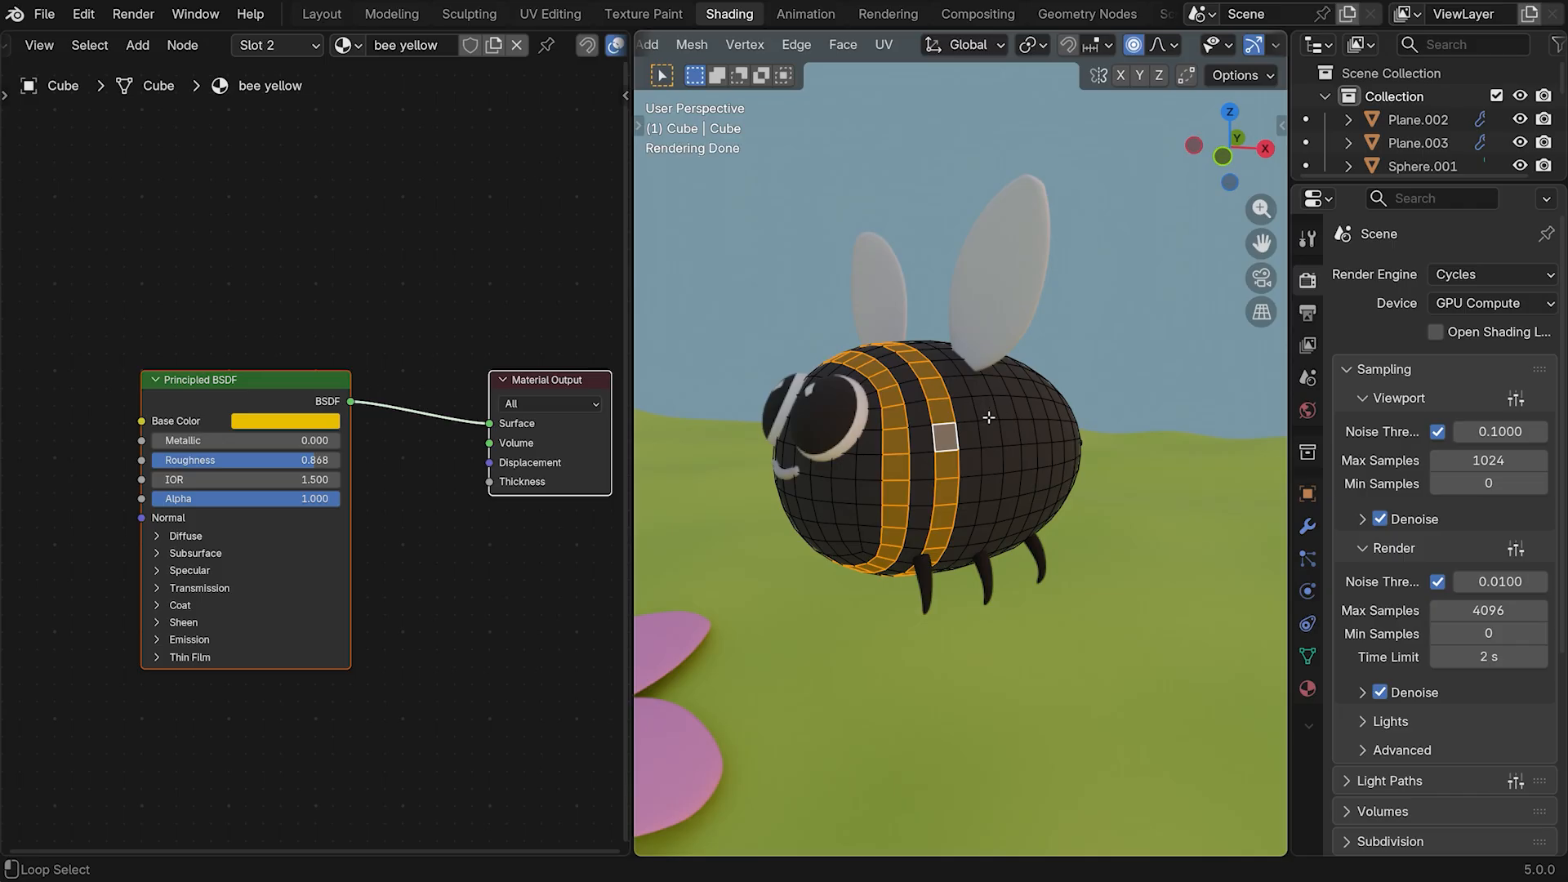
{"action": "left_click", "coordinate": [991, 422], "text": "alt+shift"}
{"action": "middle_click_drag", "start_coordinate": [1023, 418], "coordinate": [911, 402]}
{"action": "left_click", "coordinate": [995, 429], "text": "alt+shift"}
{"action": "left_click", "coordinate": [978, 445], "text": "alt+shift"}
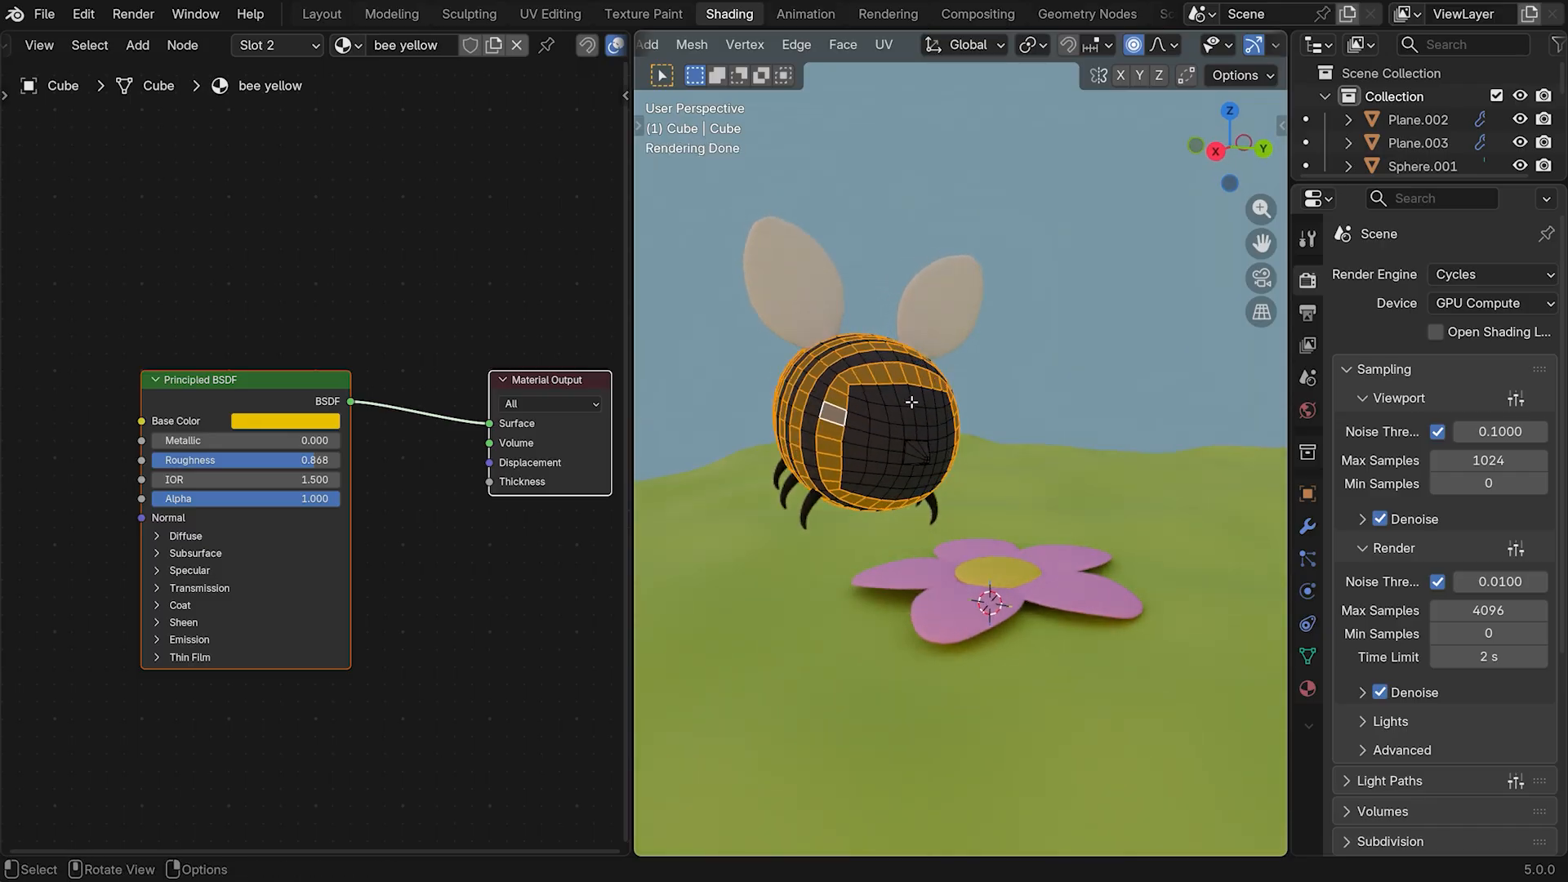
Add a ring of faces around the stinger to the stripe selection and assign the "bee yellow" material to the selected faces
{"action": "left_click", "coordinate": [881, 413], "text": "shift"}
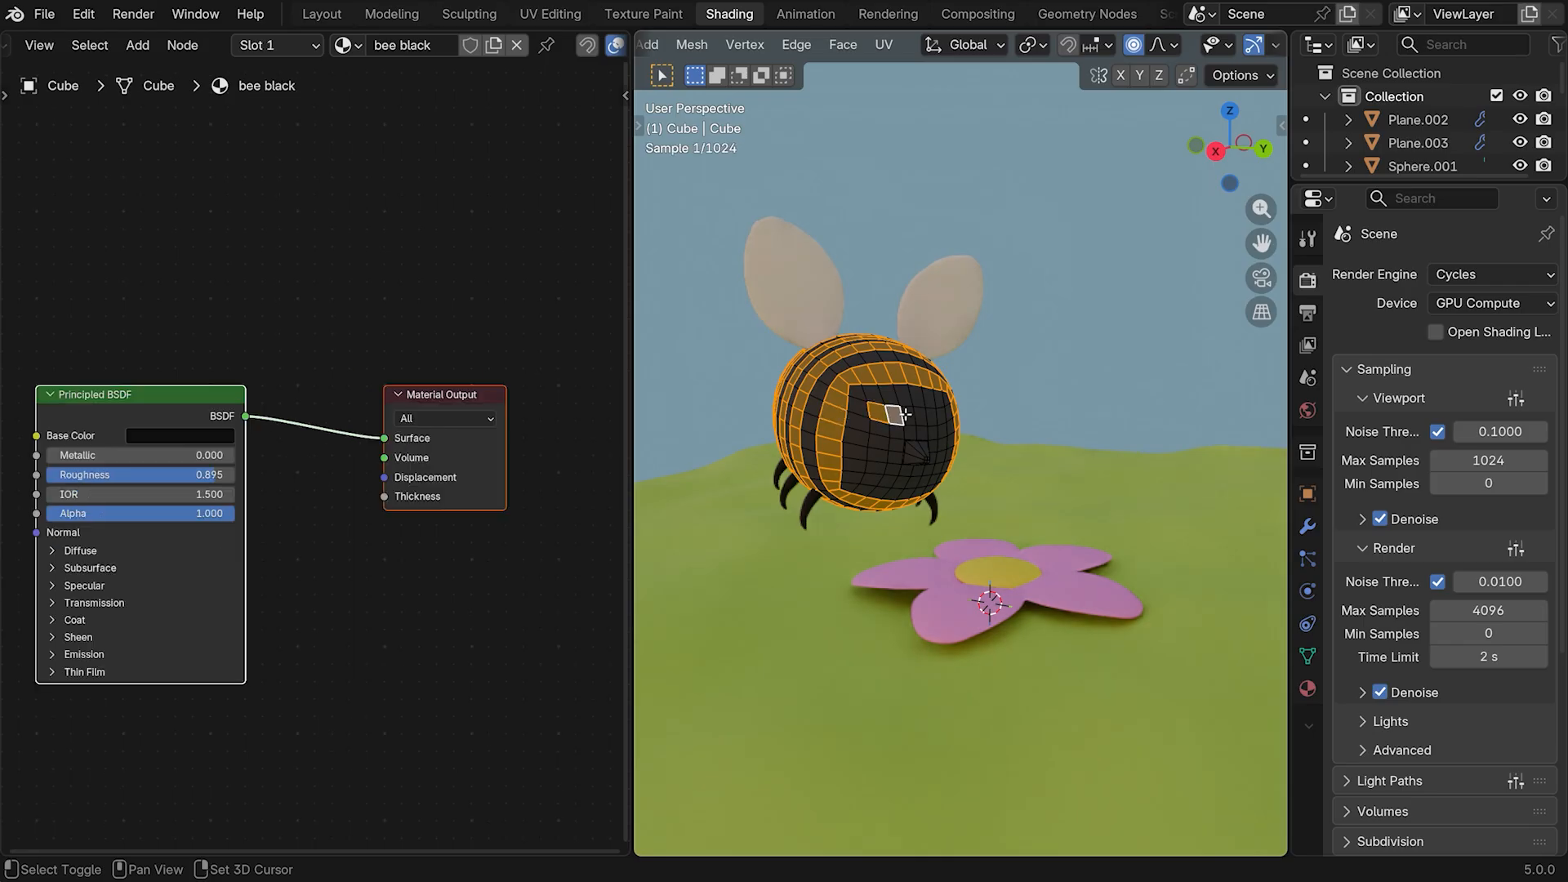
{"action": "left_click", "coordinate": [902, 414], "text": "shift"}
{"action": "left_click", "coordinate": [922, 415], "text": "shift"}
{"action": "left_click", "coordinate": [941, 416], "text": "shift"}
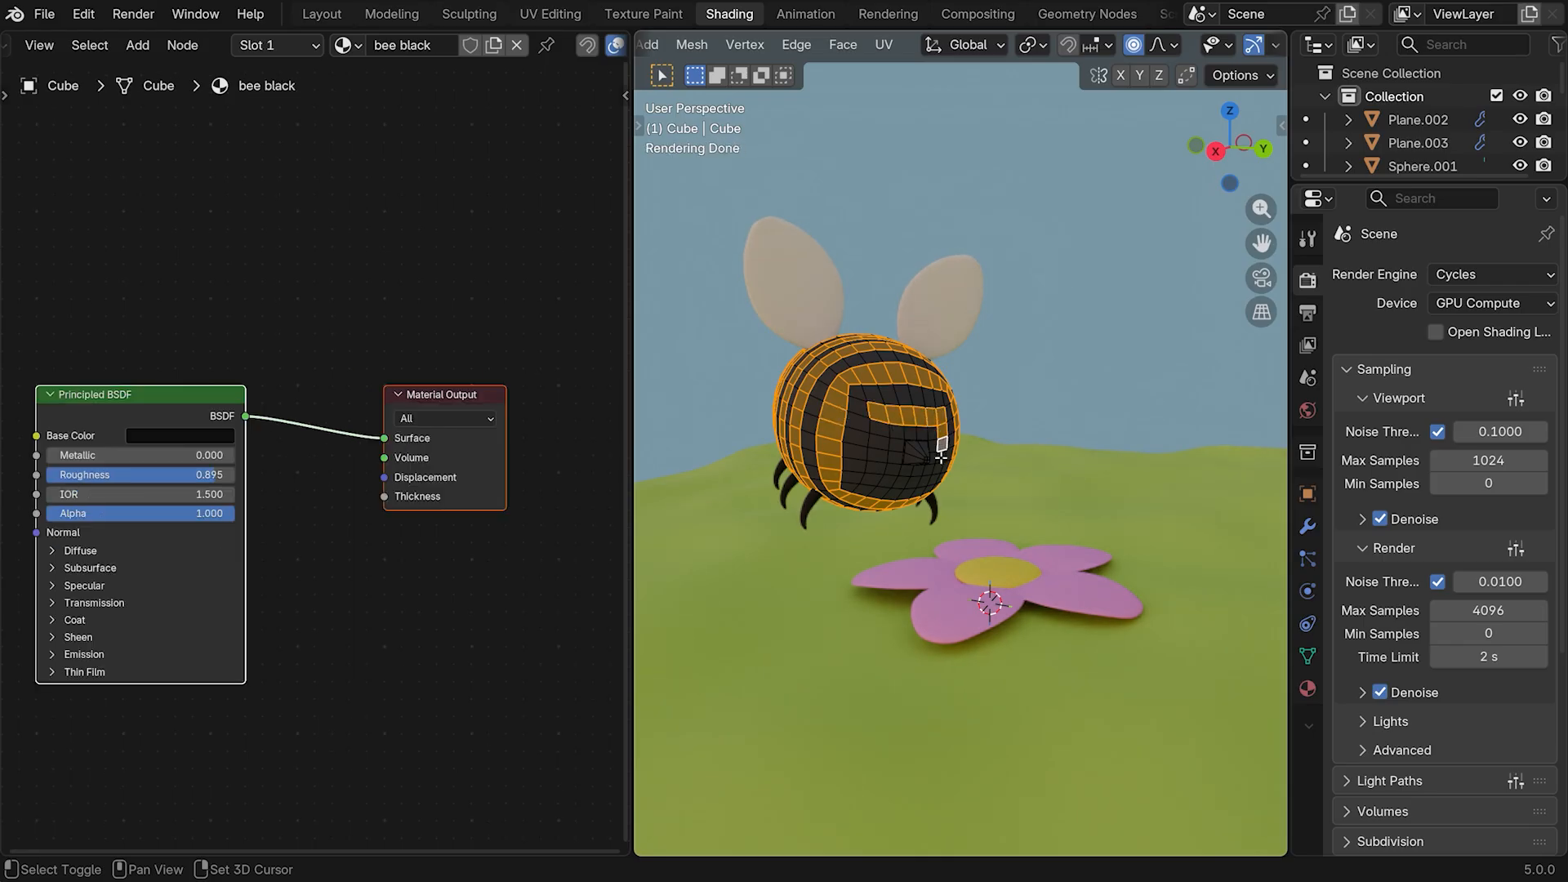
{"action": "left_click", "coordinate": [892, 480], "text": "shift"}
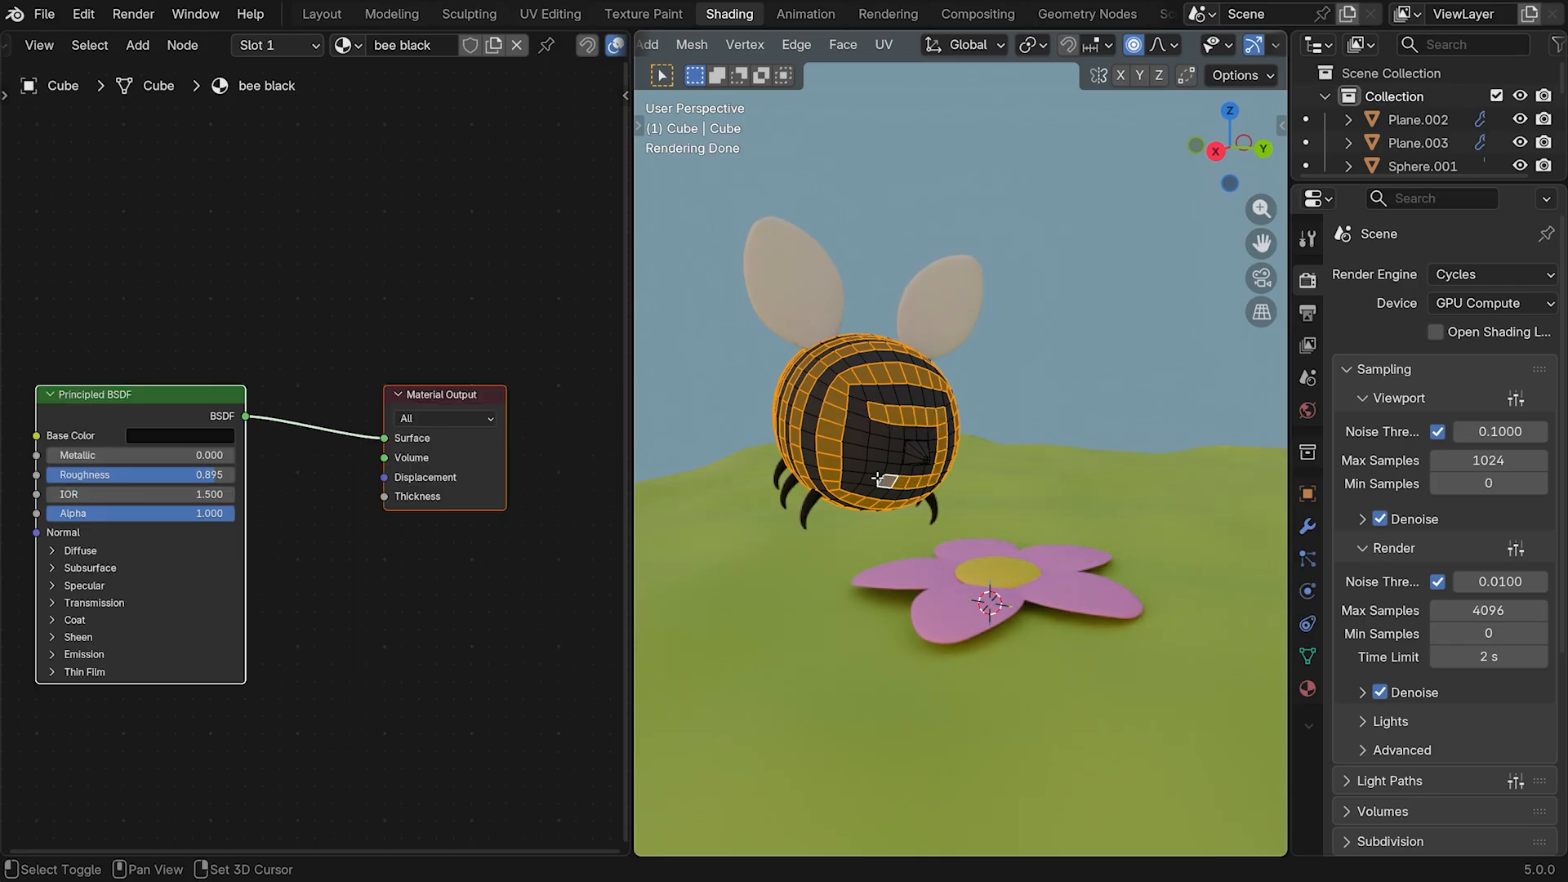
{"action": "left_click", "coordinate": [874, 476], "text": "shift"}
{"action": "left_click", "coordinate": [874, 461], "text": "shift"}
{"action": "left_click", "coordinate": [877, 445], "text": "shift"}
{"action": "left_click", "coordinate": [879, 427], "text": "shift"}
{"action": "middle_click_drag", "start_coordinate": [978, 391], "coordinate": [858, 394]}
{"action": "left_click", "coordinate": [282, 46]}
{"action": "left_click", "coordinate": [214, 120]}
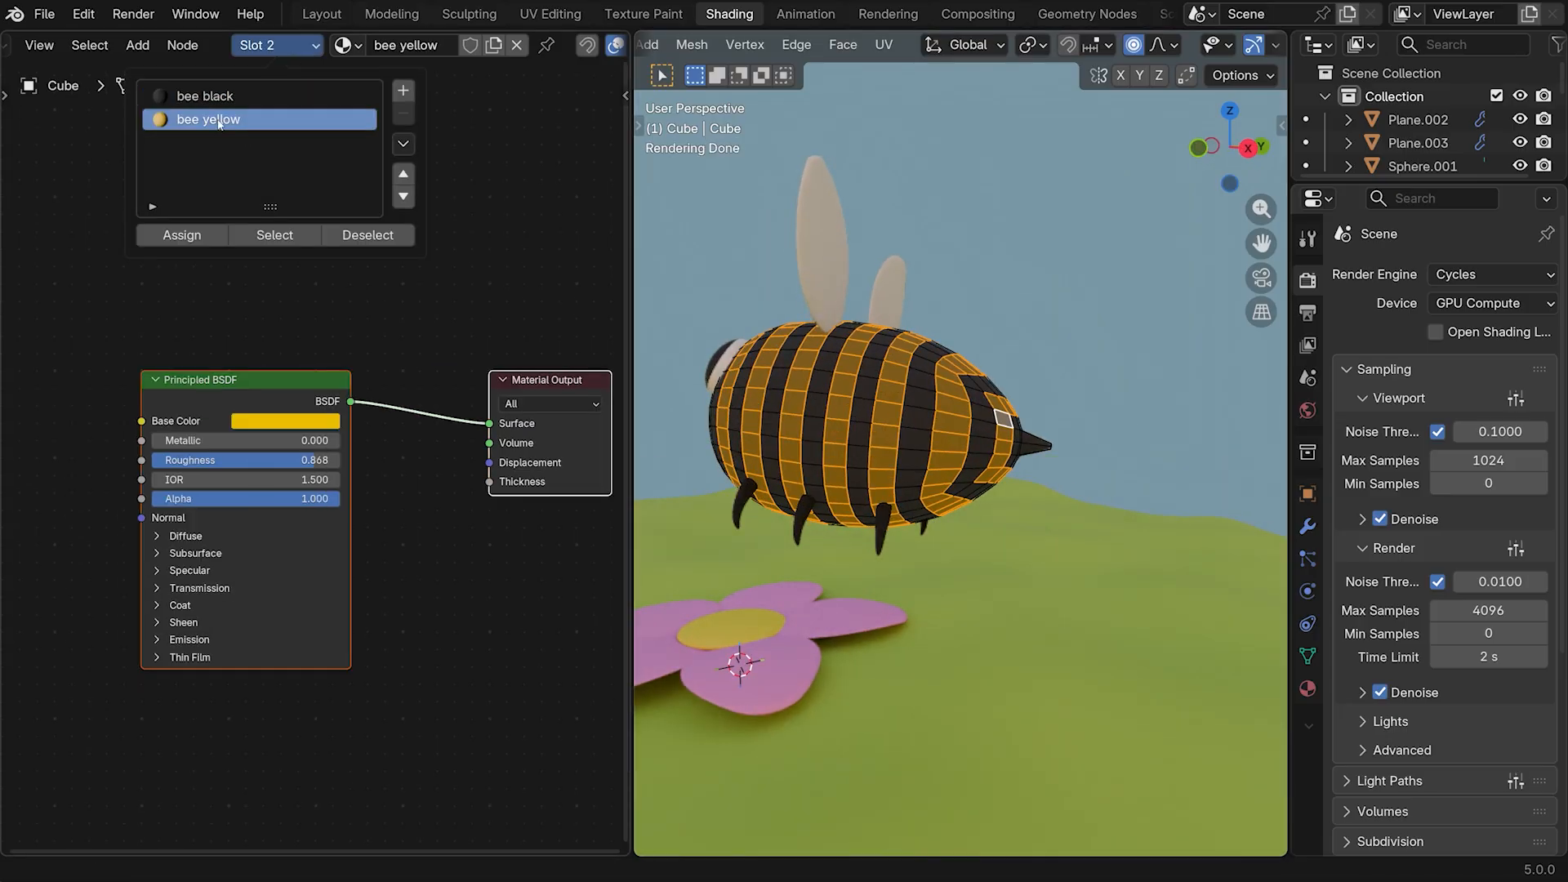
{"action": "left_click", "coordinate": [181, 235]}
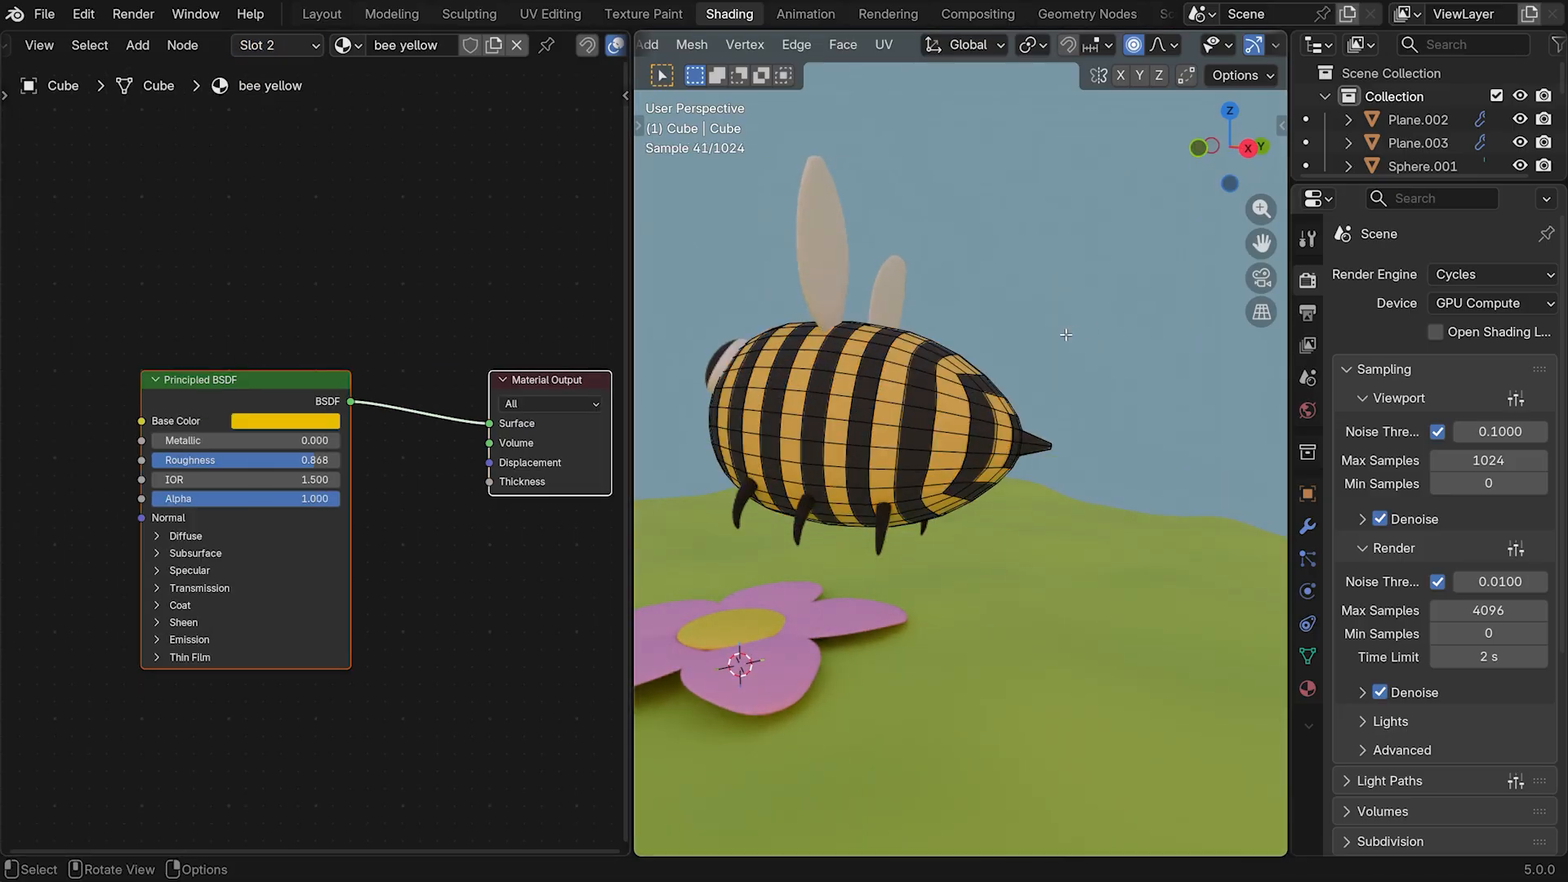
{"action": "key", "text": "Tab"}
Give the bee's wings a new material named "wings"
{"action": "mouse_move", "coordinate": [1054, 334]}
{"action": "middle_mouse_down"}
{"action": "mouse_move", "coordinate": [1086, 295]}
{"action": "mouse_move", "coordinate": [1164, 309]}
{"action": "mouse_move", "coordinate": [844, 312]}
{"action": "mouse_move", "coordinate": [1168, 311]}
{"action": "mouse_move", "coordinate": [1111, 392]}
{"action": "mouse_move", "coordinate": [1052, 354]}
{"action": "mouse_move", "coordinate": [1116, 382]}
{"action": "mouse_move", "coordinate": [1063, 348]}
{"action": "middle_mouse_up"}
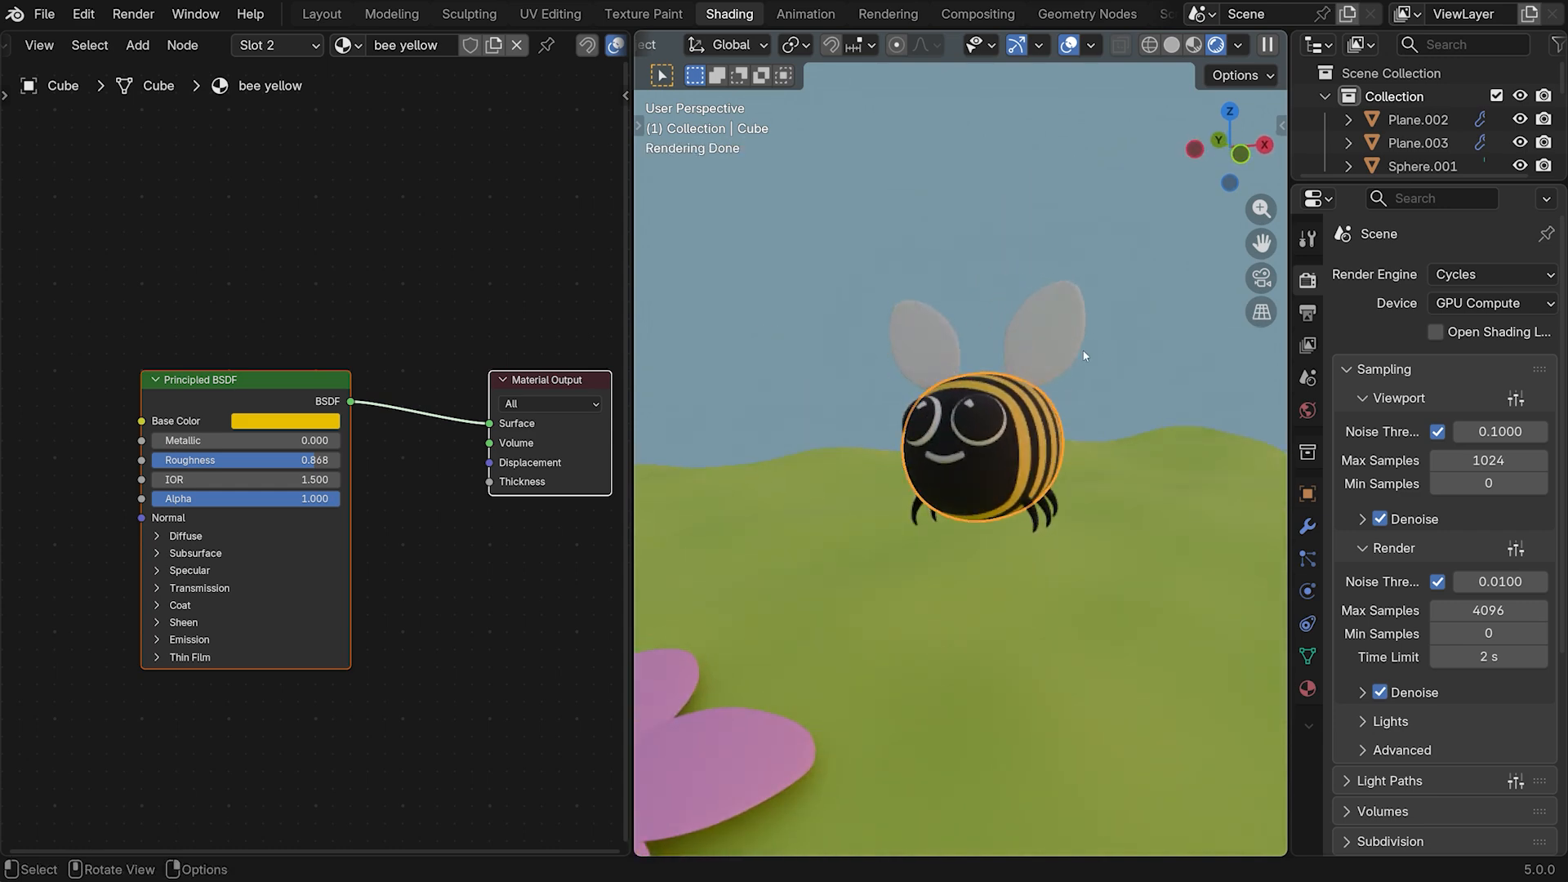
{"action": "left_click", "coordinate": [1063, 348]}
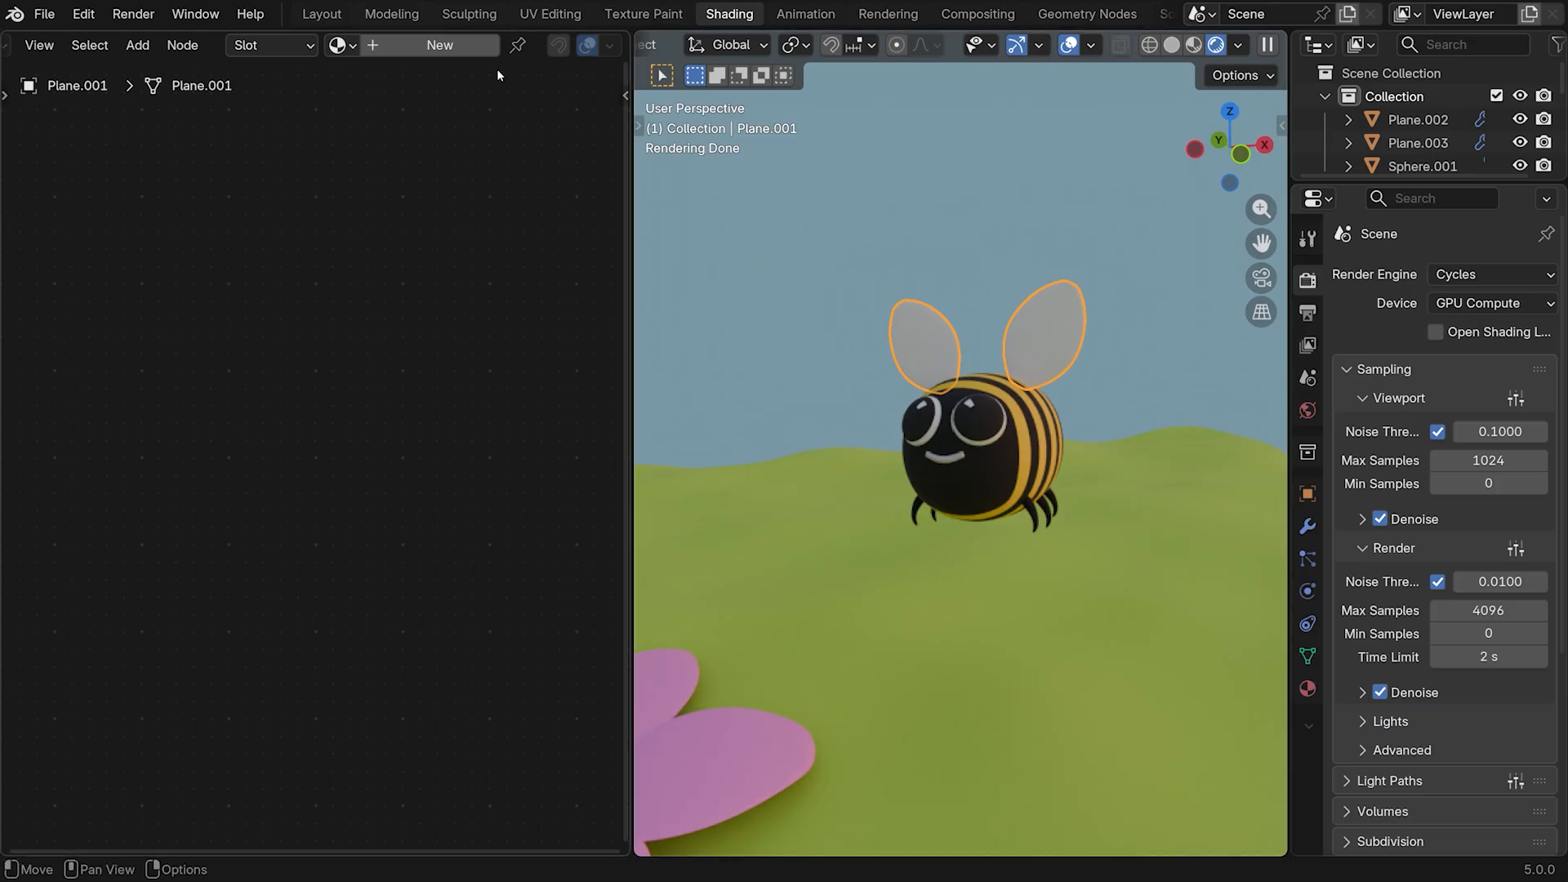
{"action": "left_click", "coordinate": [439, 45]}
{"action": "double_click", "coordinate": [435, 45]}
{"action": "type", "text": "wings"}
{"action": "key", "text": "Return"}
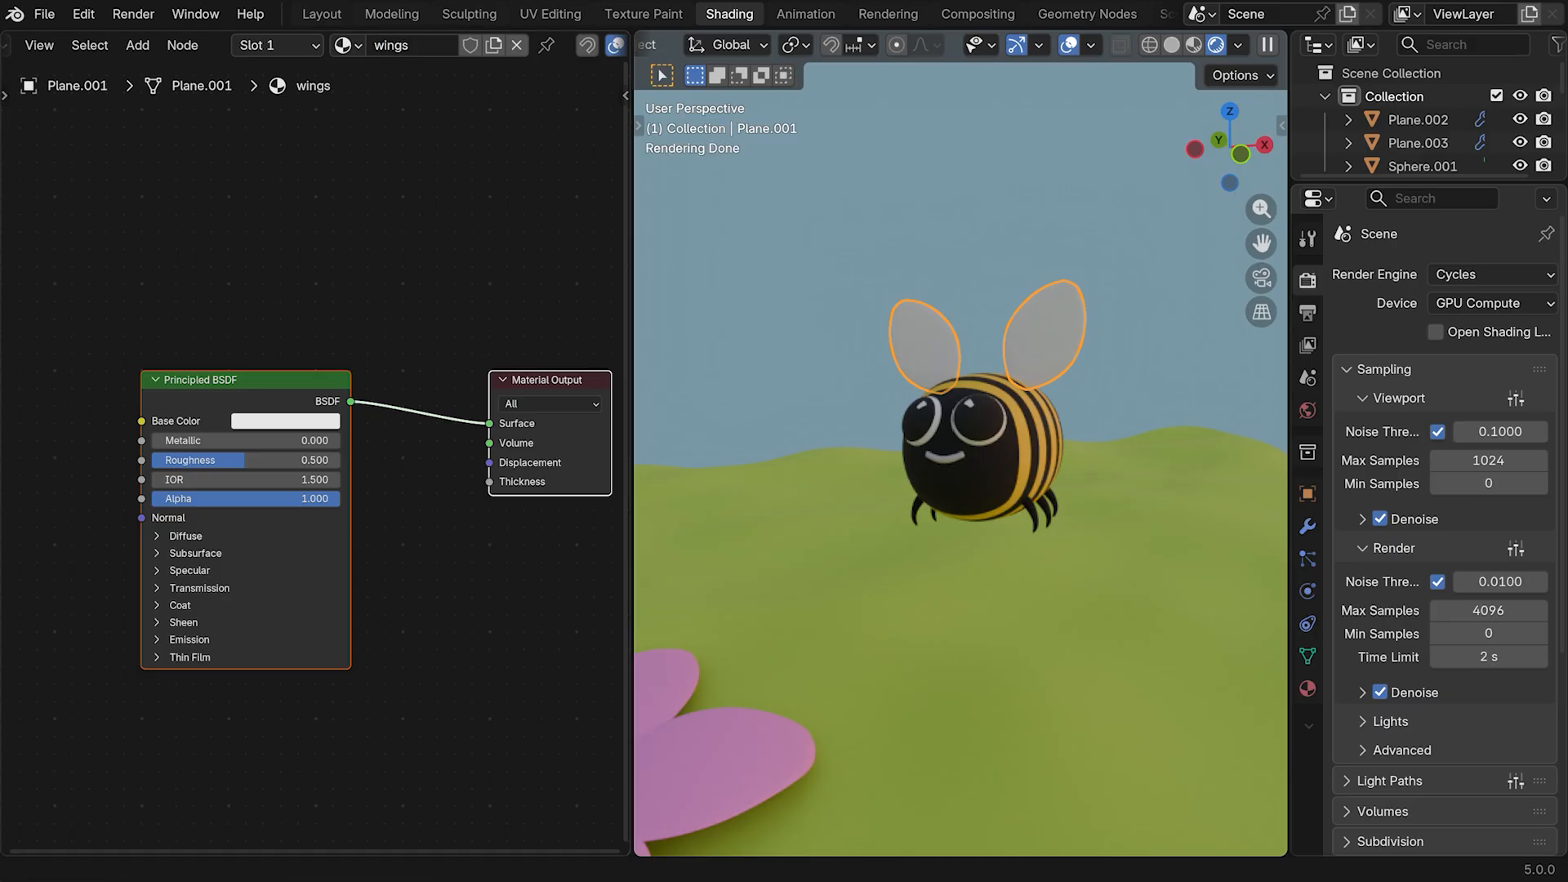
Set the wing material's base color to #BBA9BC, roughness to 0.076 and alpha to 0.181
{"action": "left_click", "coordinate": [304, 422]}
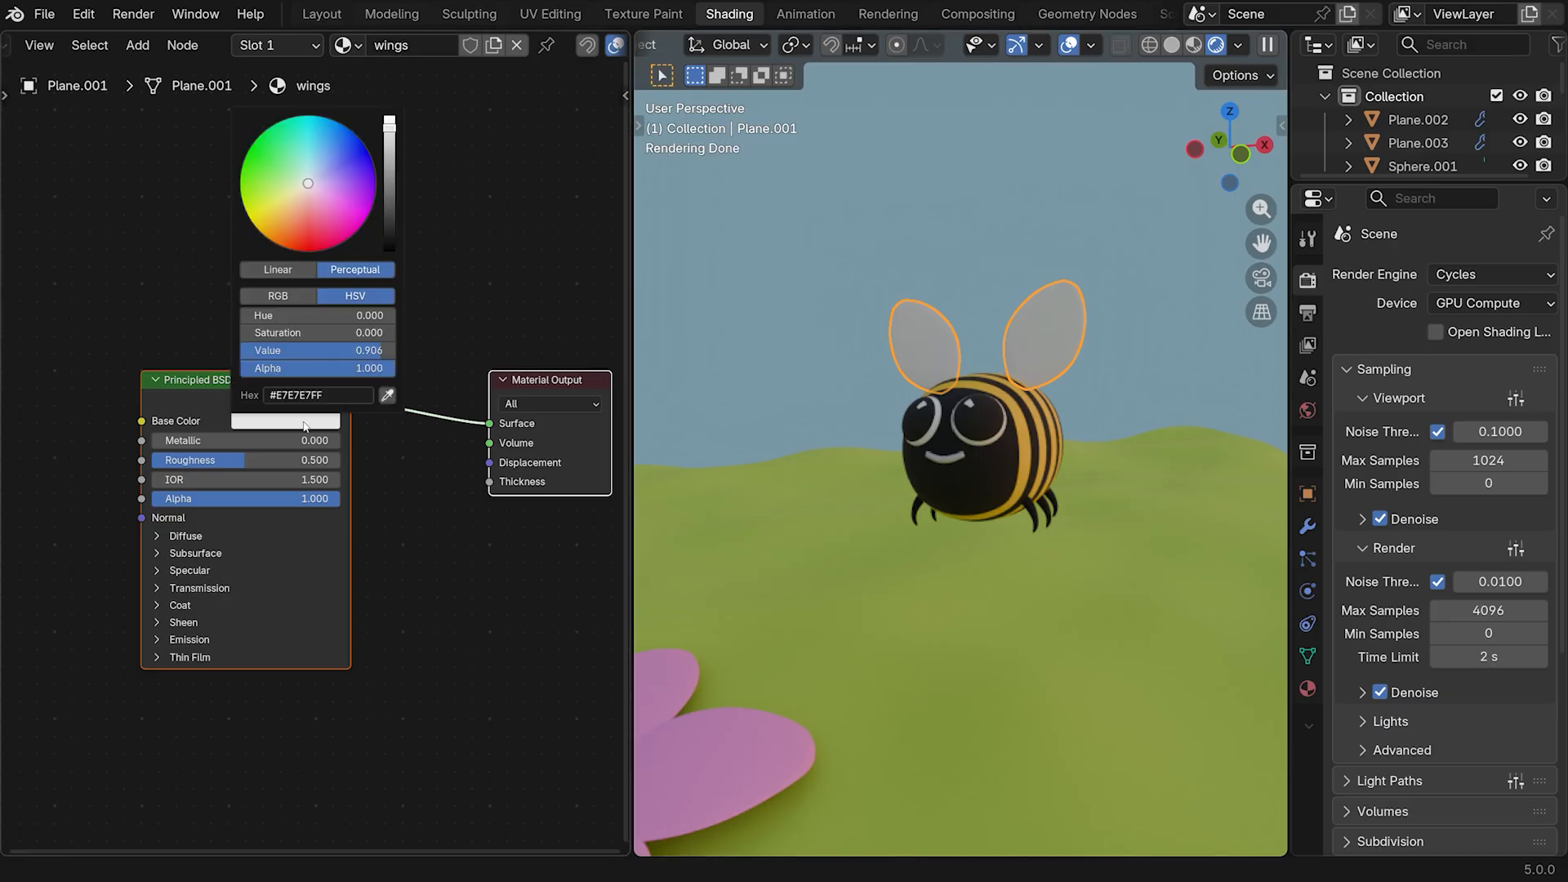
{"action": "left_click", "coordinate": [319, 394]}
{"action": "type", "text": "#BBA9BC"}
{"action": "key", "text": "Return"}
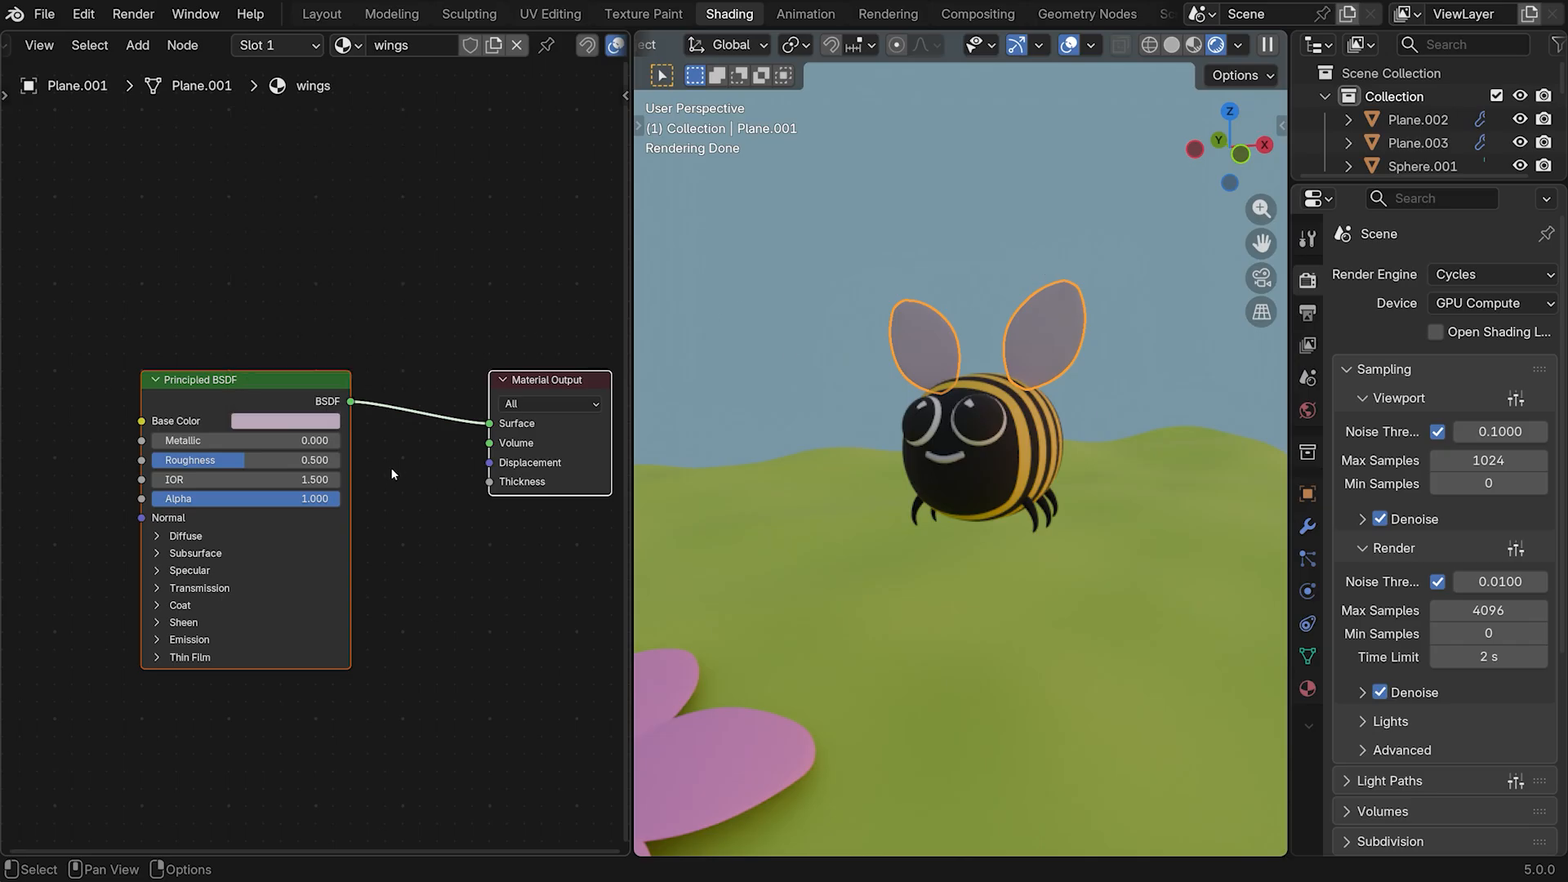
{"action": "left_click_drag", "start_coordinate": [245, 460], "coordinate": [166, 464]}
{"action": "left_click_drag", "start_coordinate": [332, 507], "coordinate": [187, 502]}
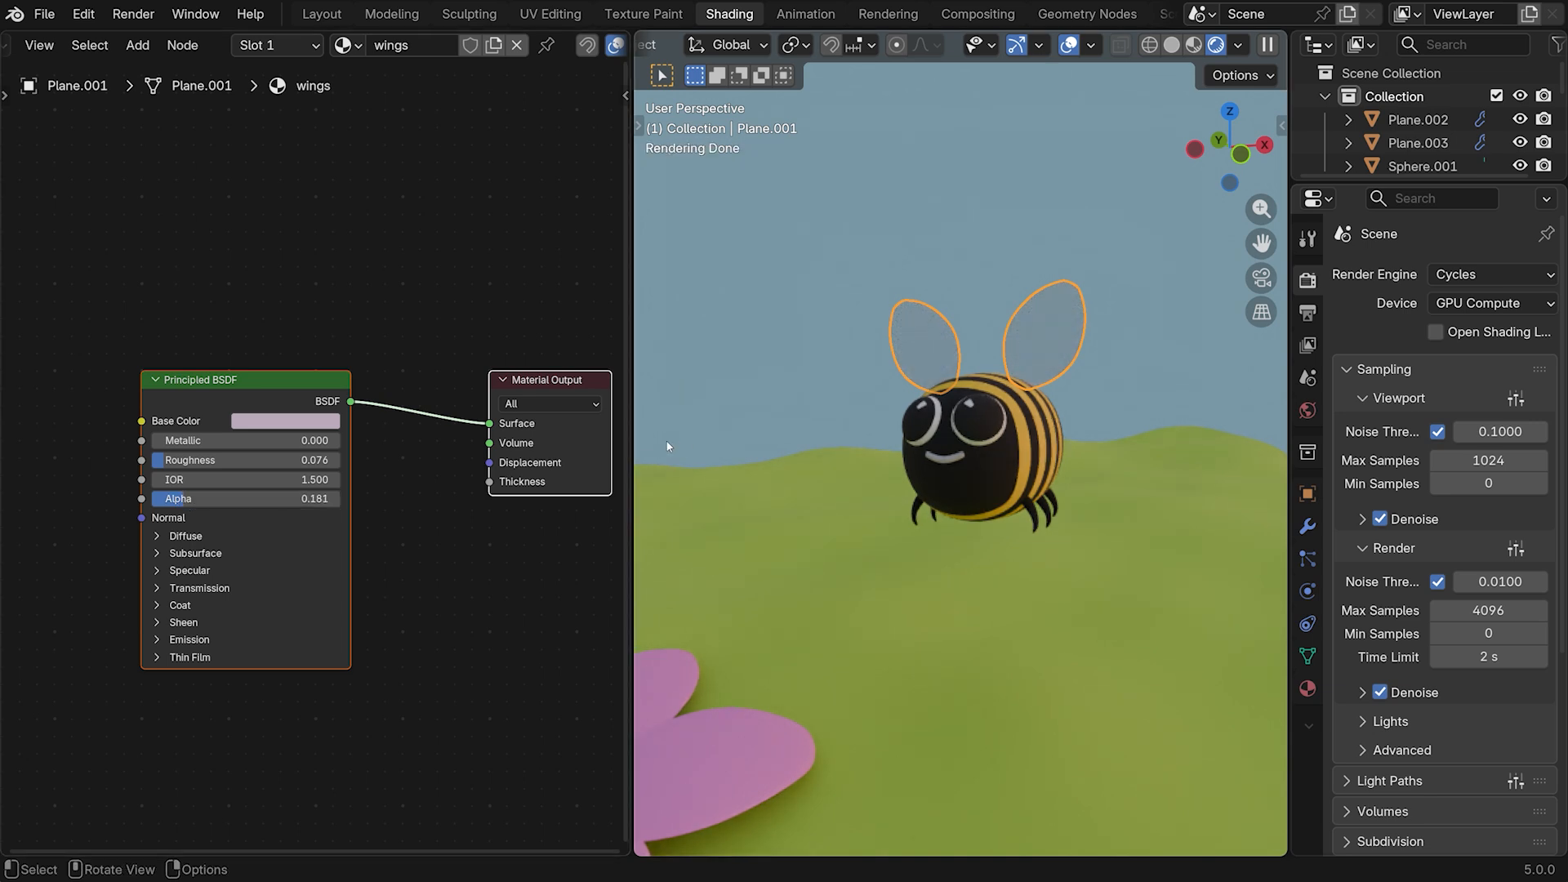
Set the wing material's specular IOR Level to 0.904 and its distribution to GGX
{"action": "left_click", "coordinate": [156, 571]}
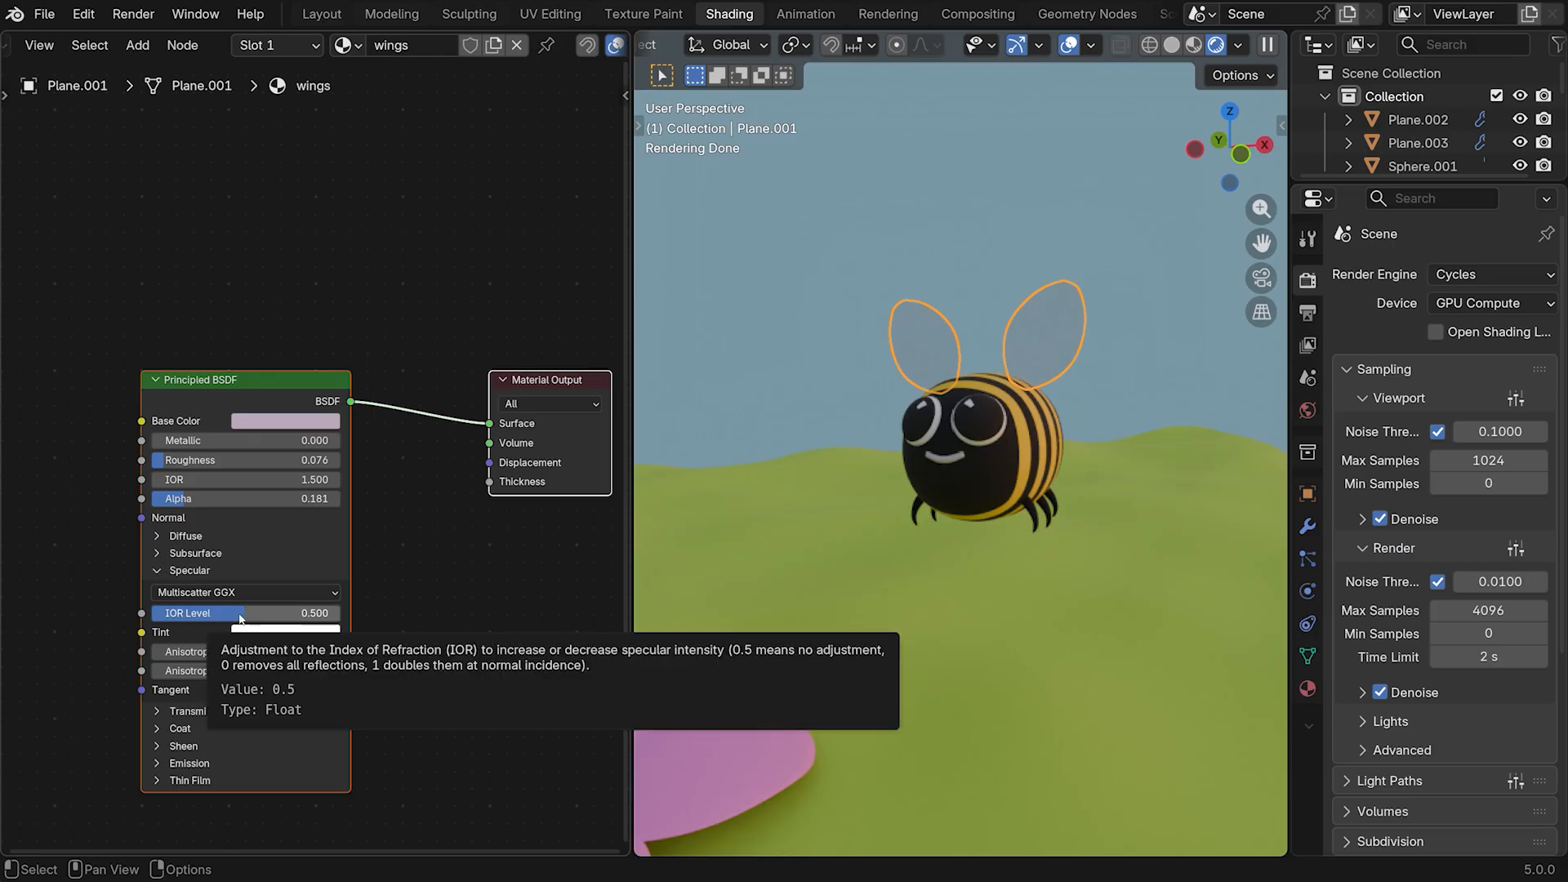
{"action": "left_click_drag", "start_coordinate": [245, 613], "coordinate": [313, 613]}
{"action": "middle_click_drag", "start_coordinate": [1164, 297], "coordinate": [1143, 335]}
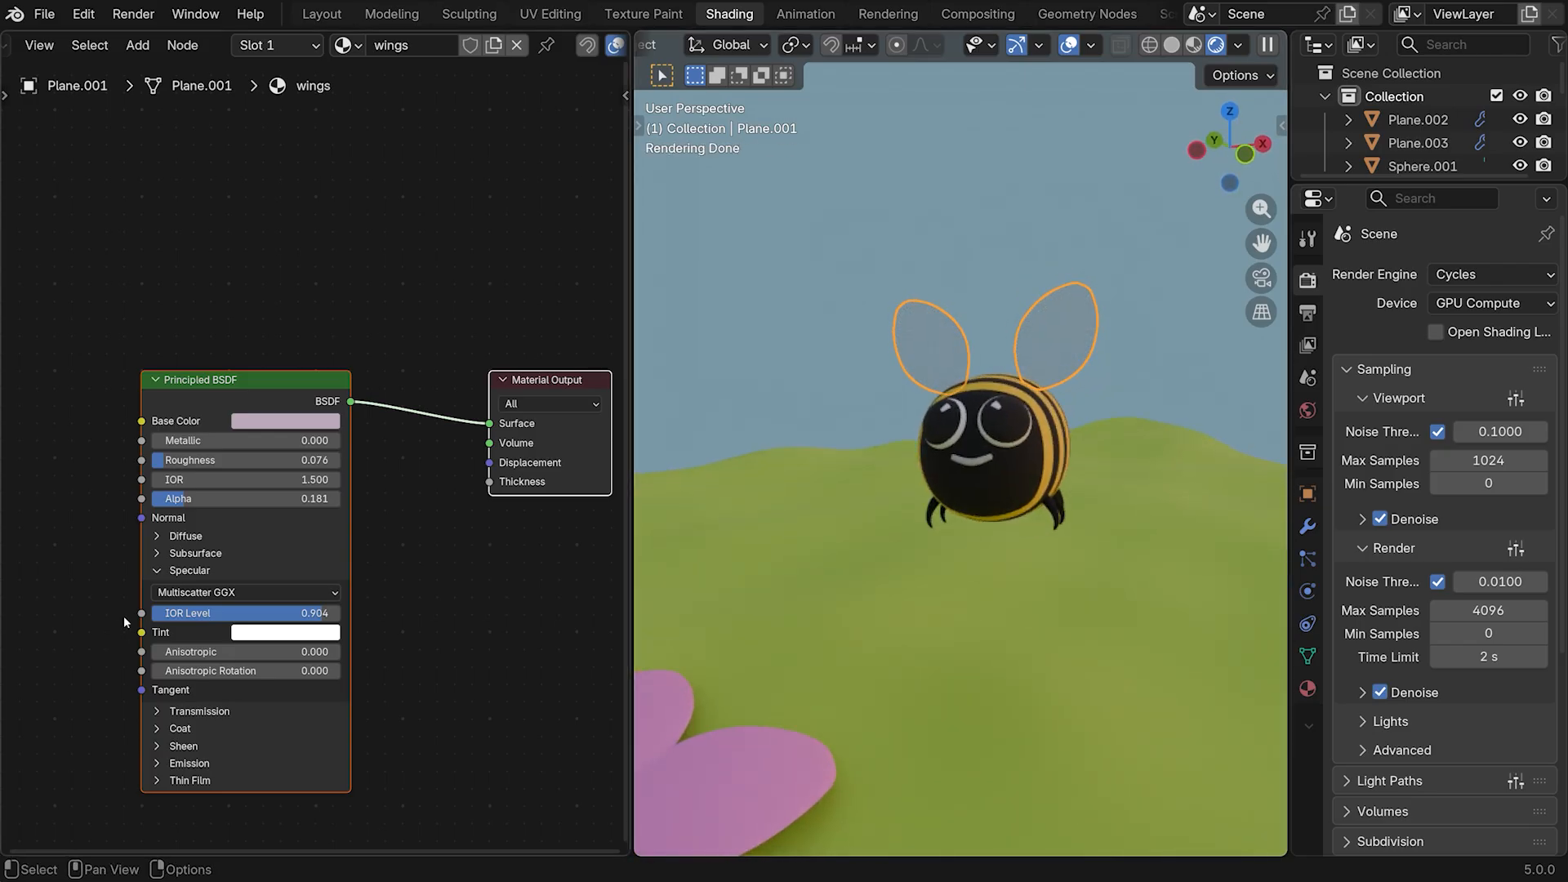
{"action": "left_click", "coordinate": [258, 593]}
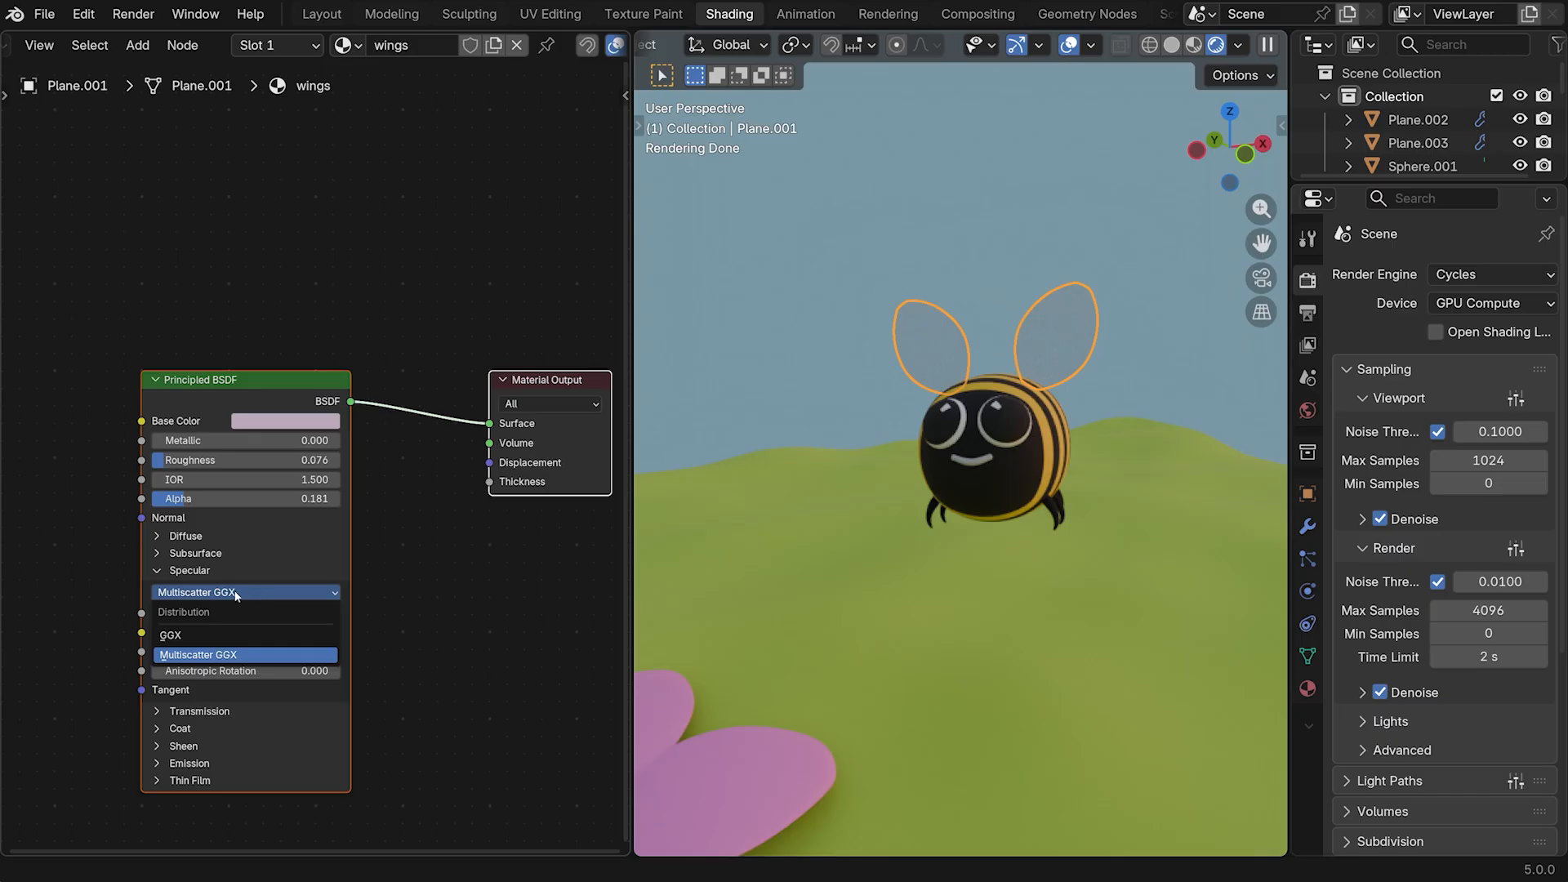
{"action": "left_click", "coordinate": [170, 635]}
{"action": "middle_click_drag", "start_coordinate": [1114, 317], "coordinate": [1134, 318]}
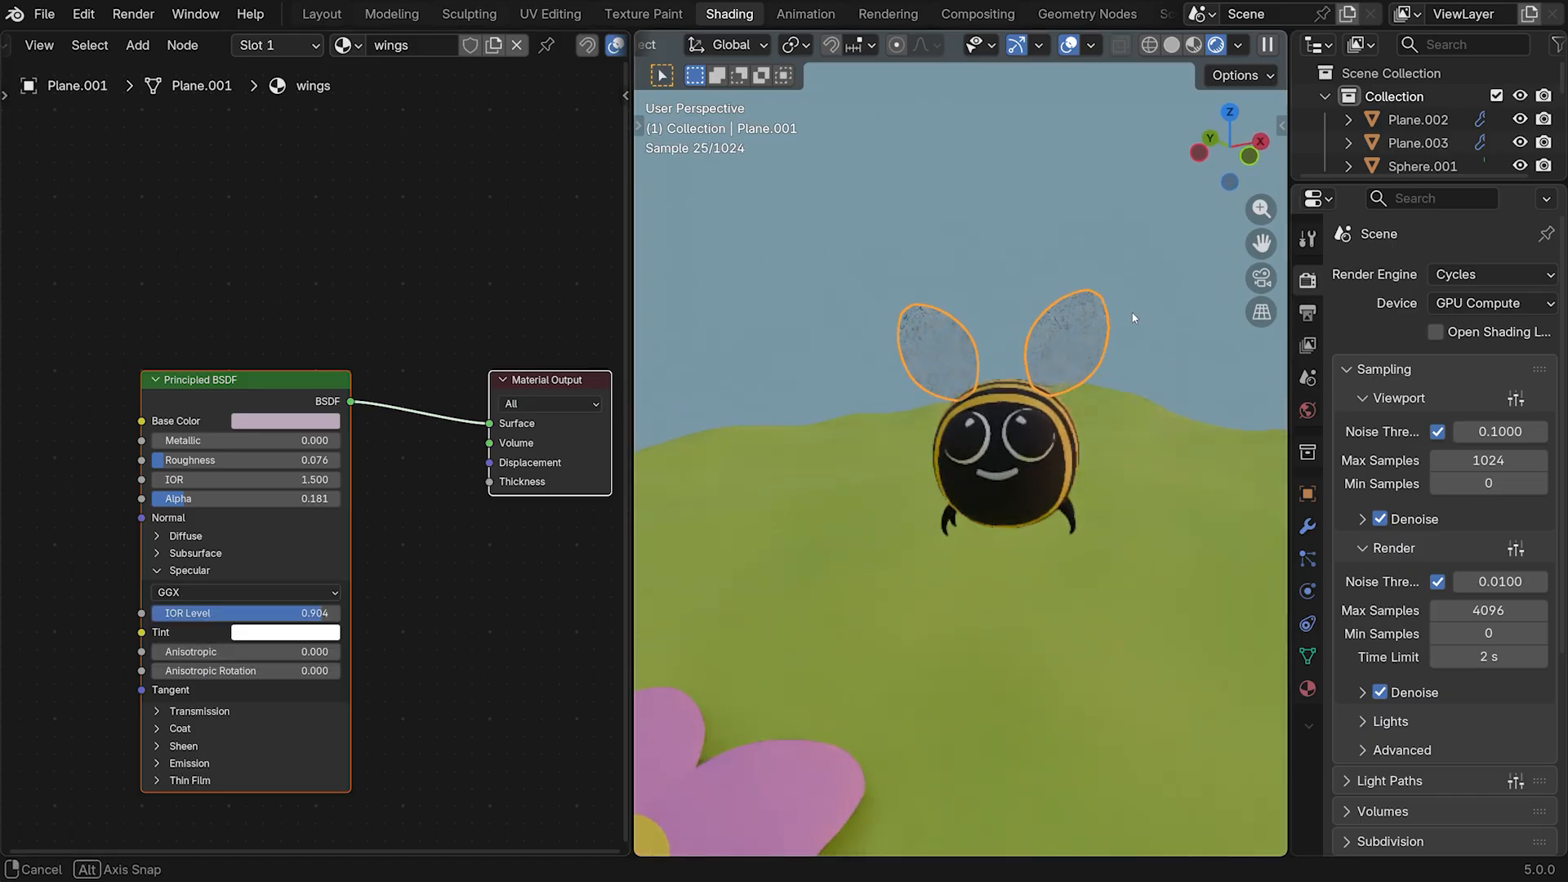
Set the wing material's alpha to 0.115, roughness to 0 and IOR to 15.5
{"action": "left_click_drag", "start_coordinate": [245, 499], "coordinate": [211, 460]}
{"action": "middle_click_drag", "start_coordinate": [1090, 204], "coordinate": [1056, 359]}
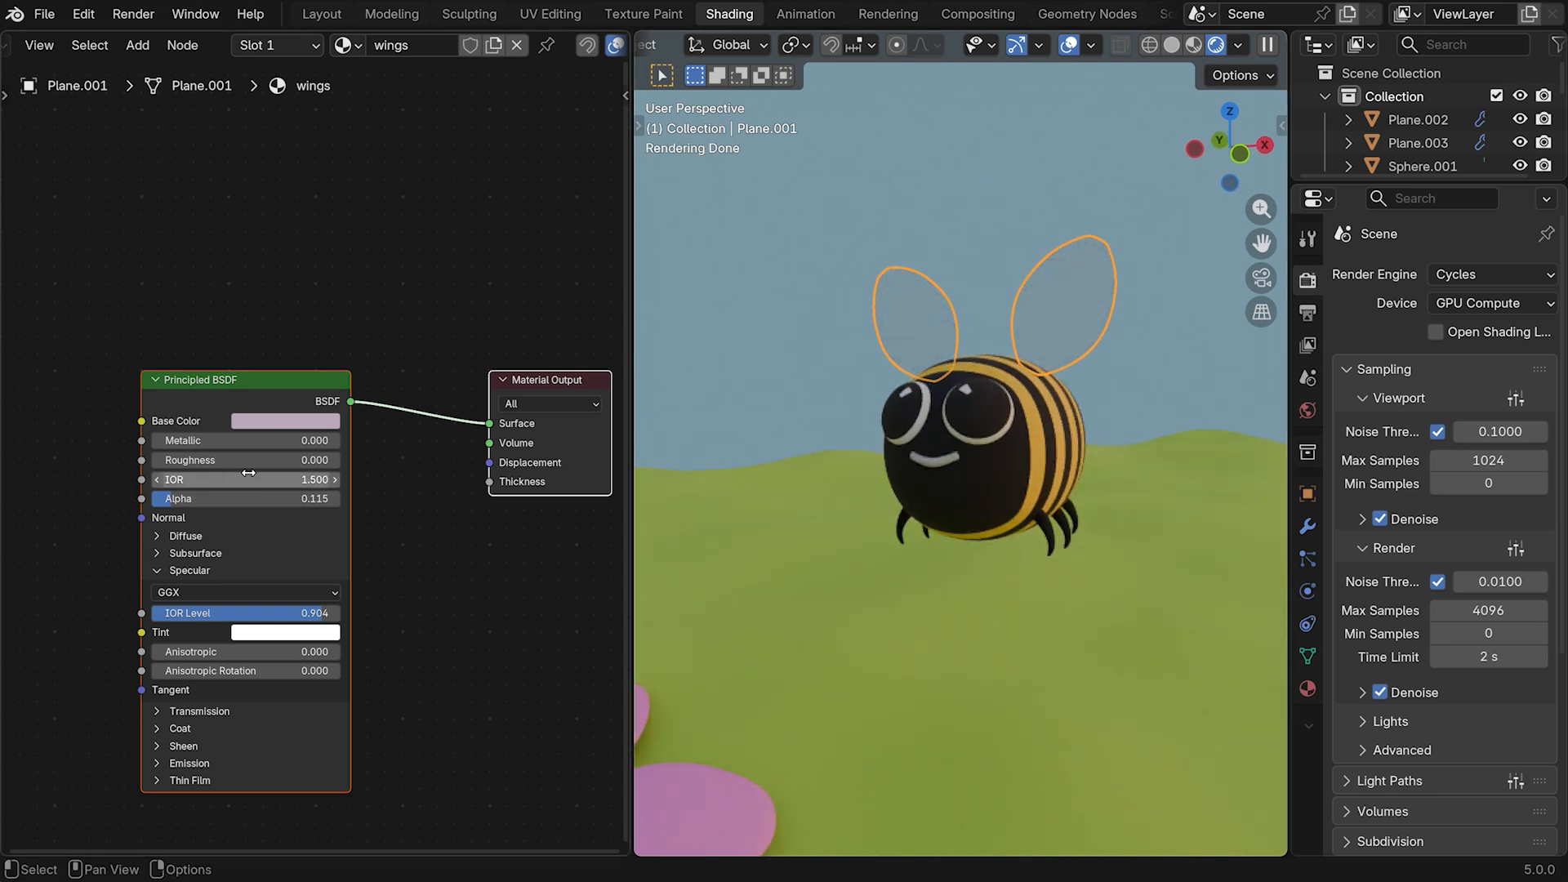
{"action": "left_click_drag", "start_coordinate": [236, 471], "coordinate": [236, 471]}
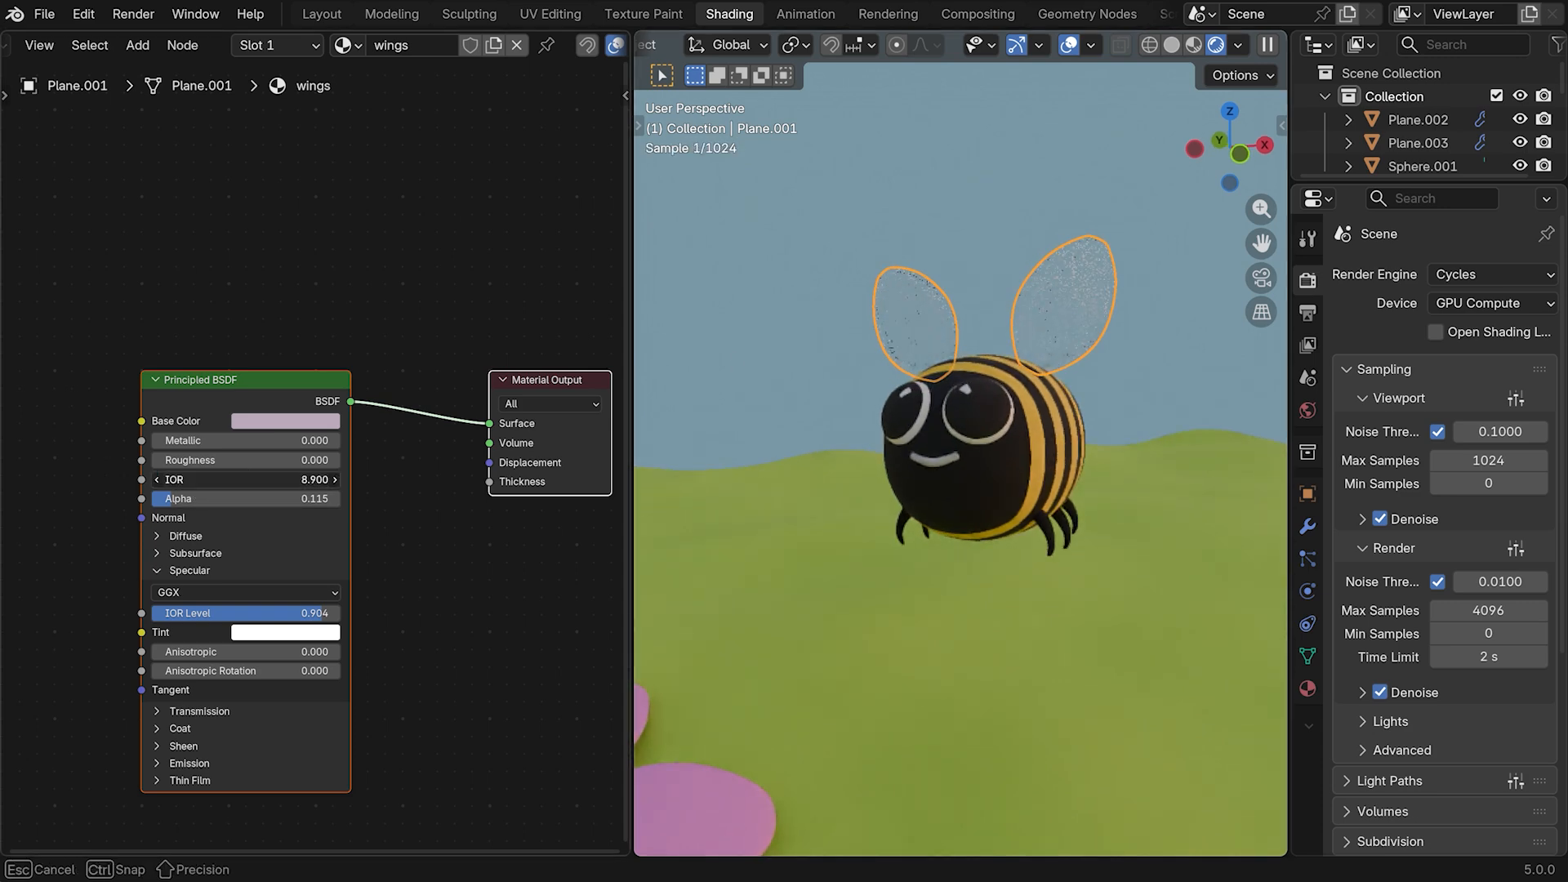
{"action": "left_click_drag", "start_coordinate": [236, 472], "coordinate": [236, 471]}
{"action": "middle_click_drag", "start_coordinate": [1021, 233], "coordinate": [1191, 333]}
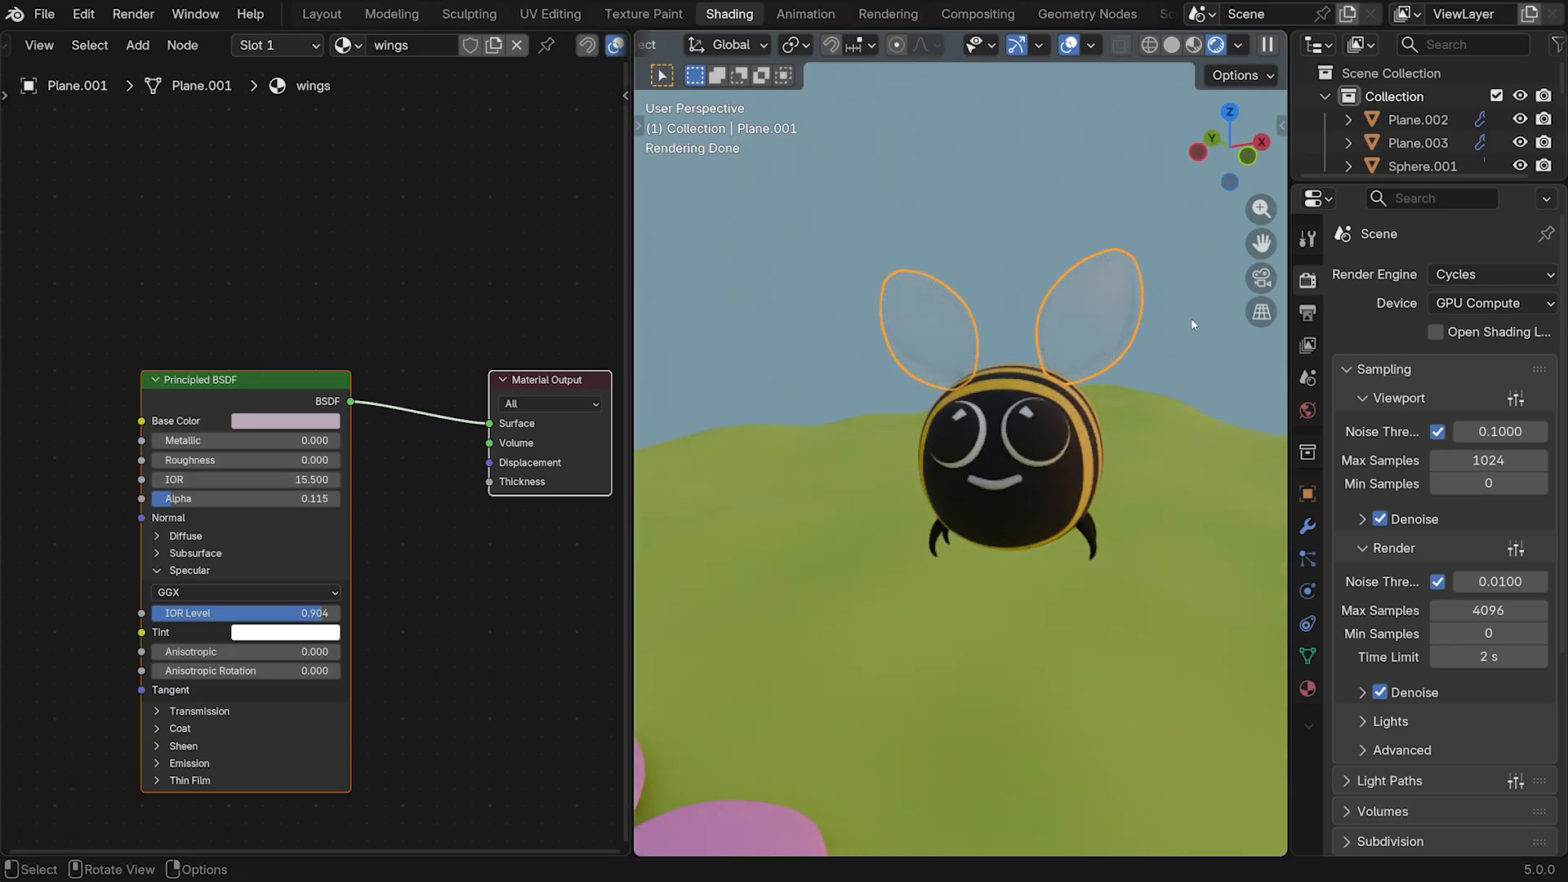
In the Layout workspace's rendered view, duplicate the flower's petals and center about 2.68 m in X and 1.91 m in Y, scaling the copy to 0.661
{"action": "left_click", "coordinate": [322, 15]}
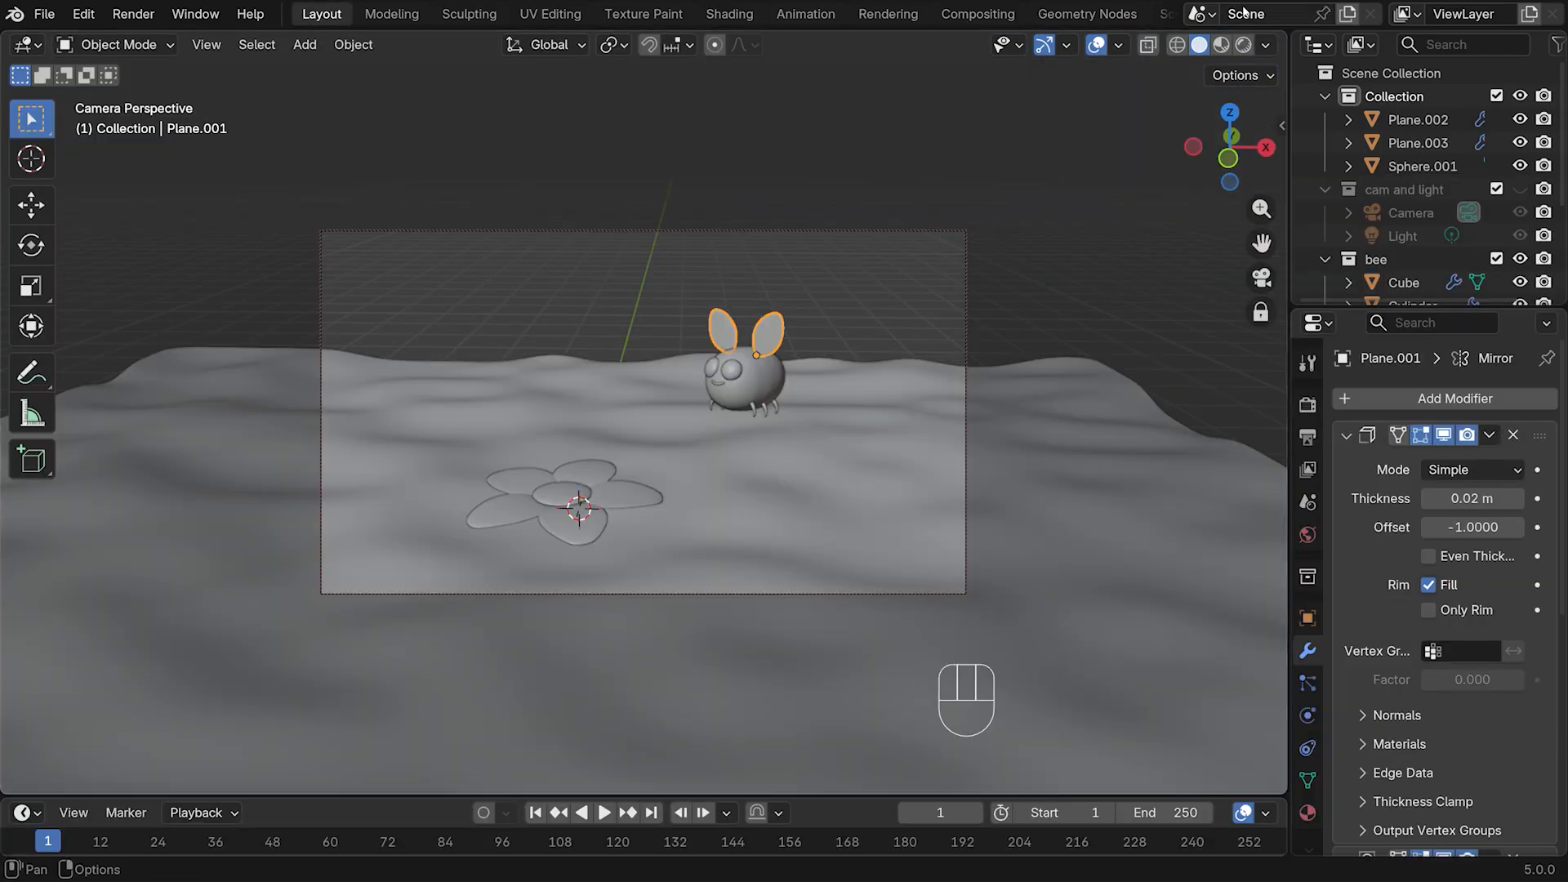
{"action": "left_click", "coordinate": [1243, 44]}
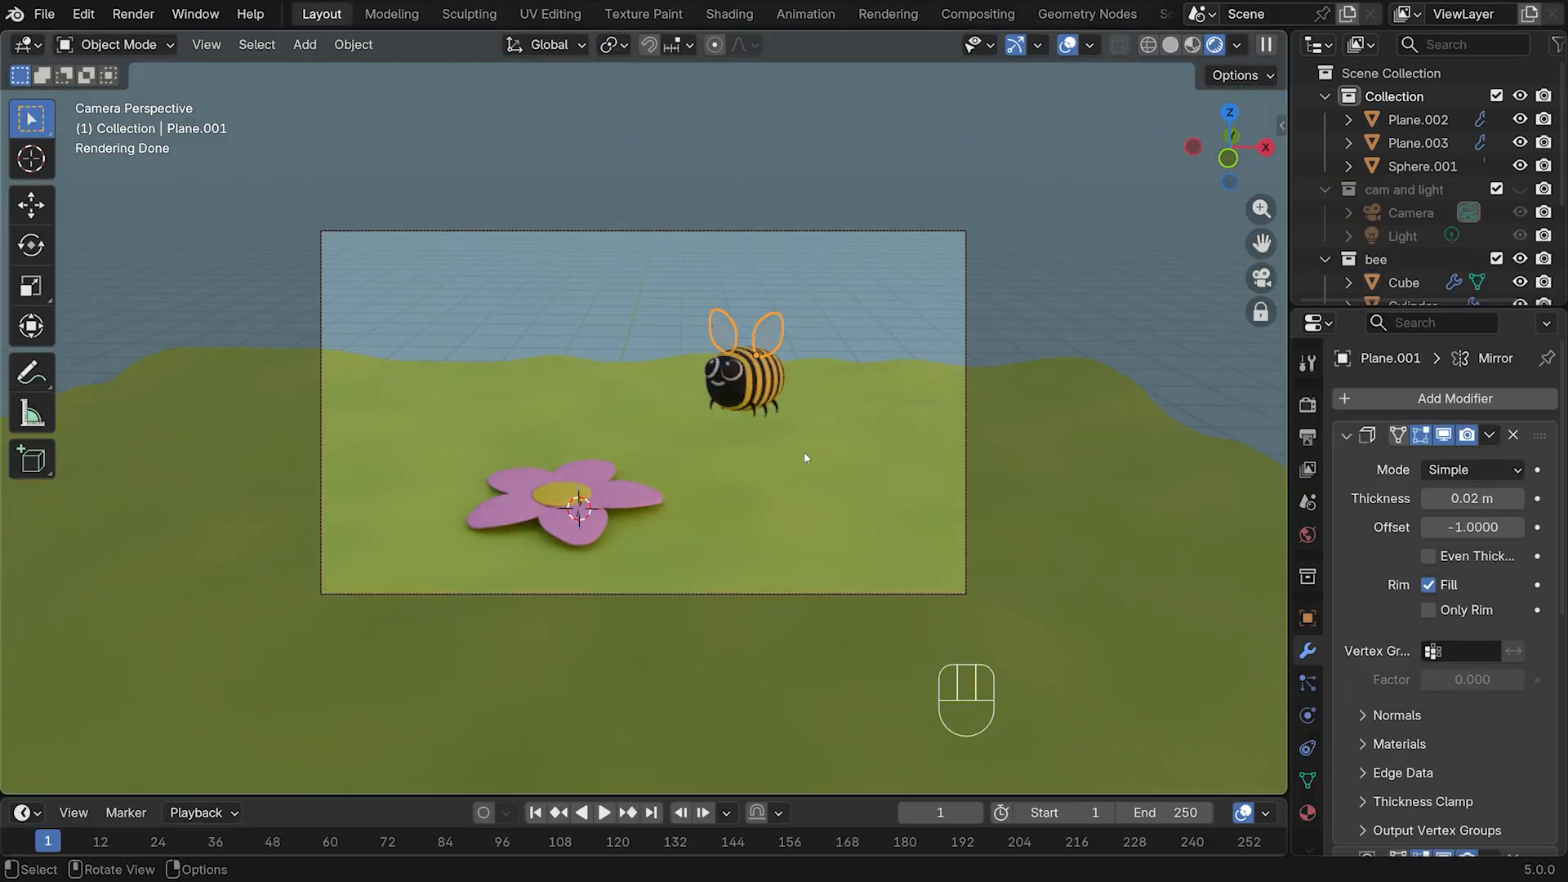
{"action": "key", "text": "KP_7"}
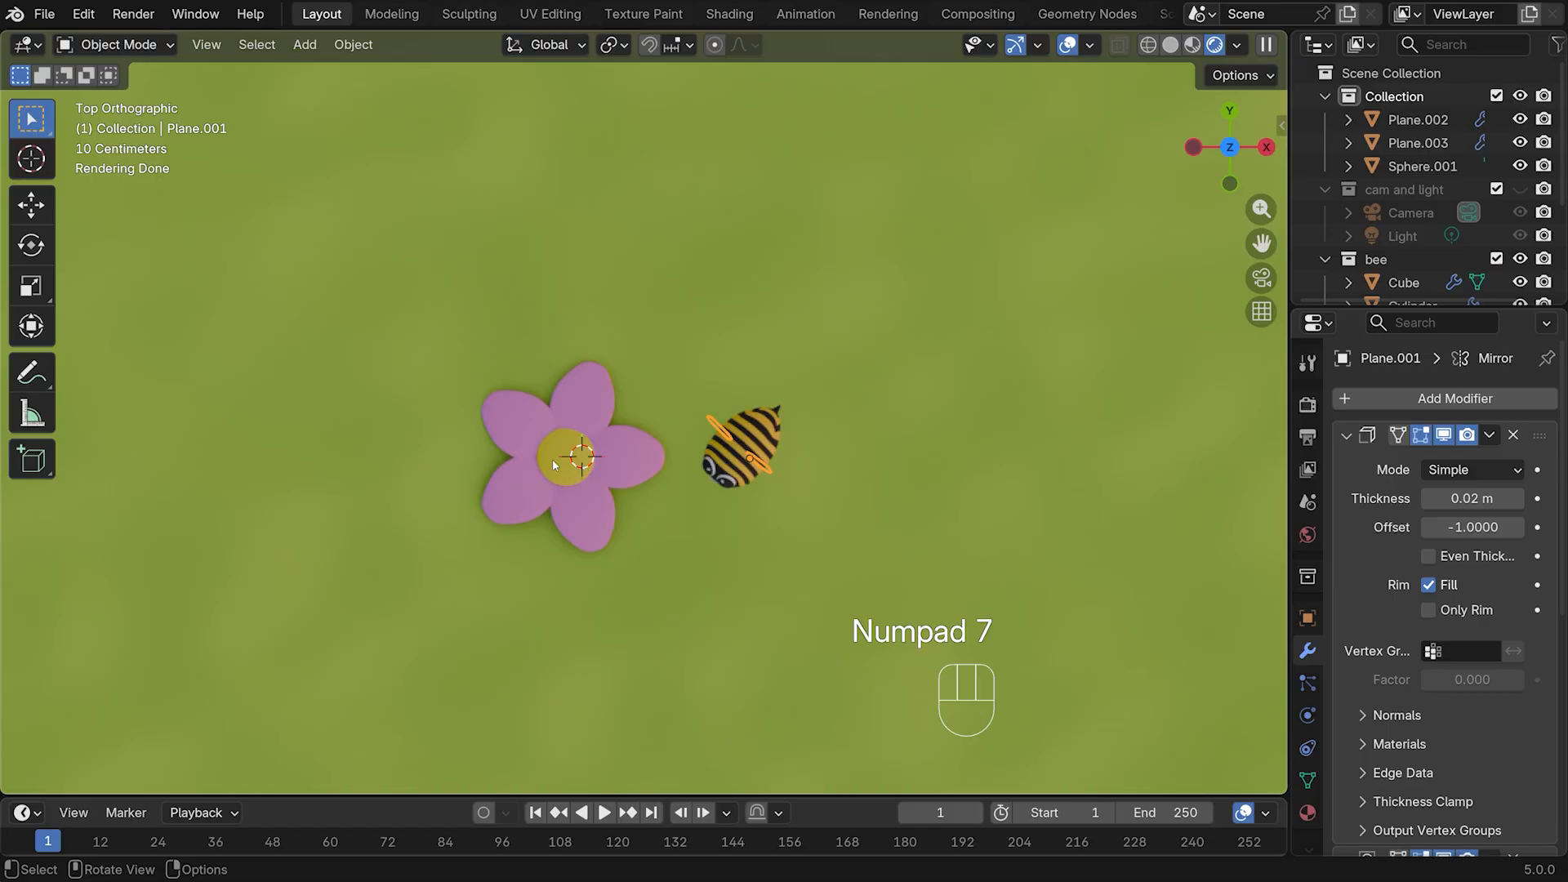
{"action": "left_click", "coordinate": [563, 478]}
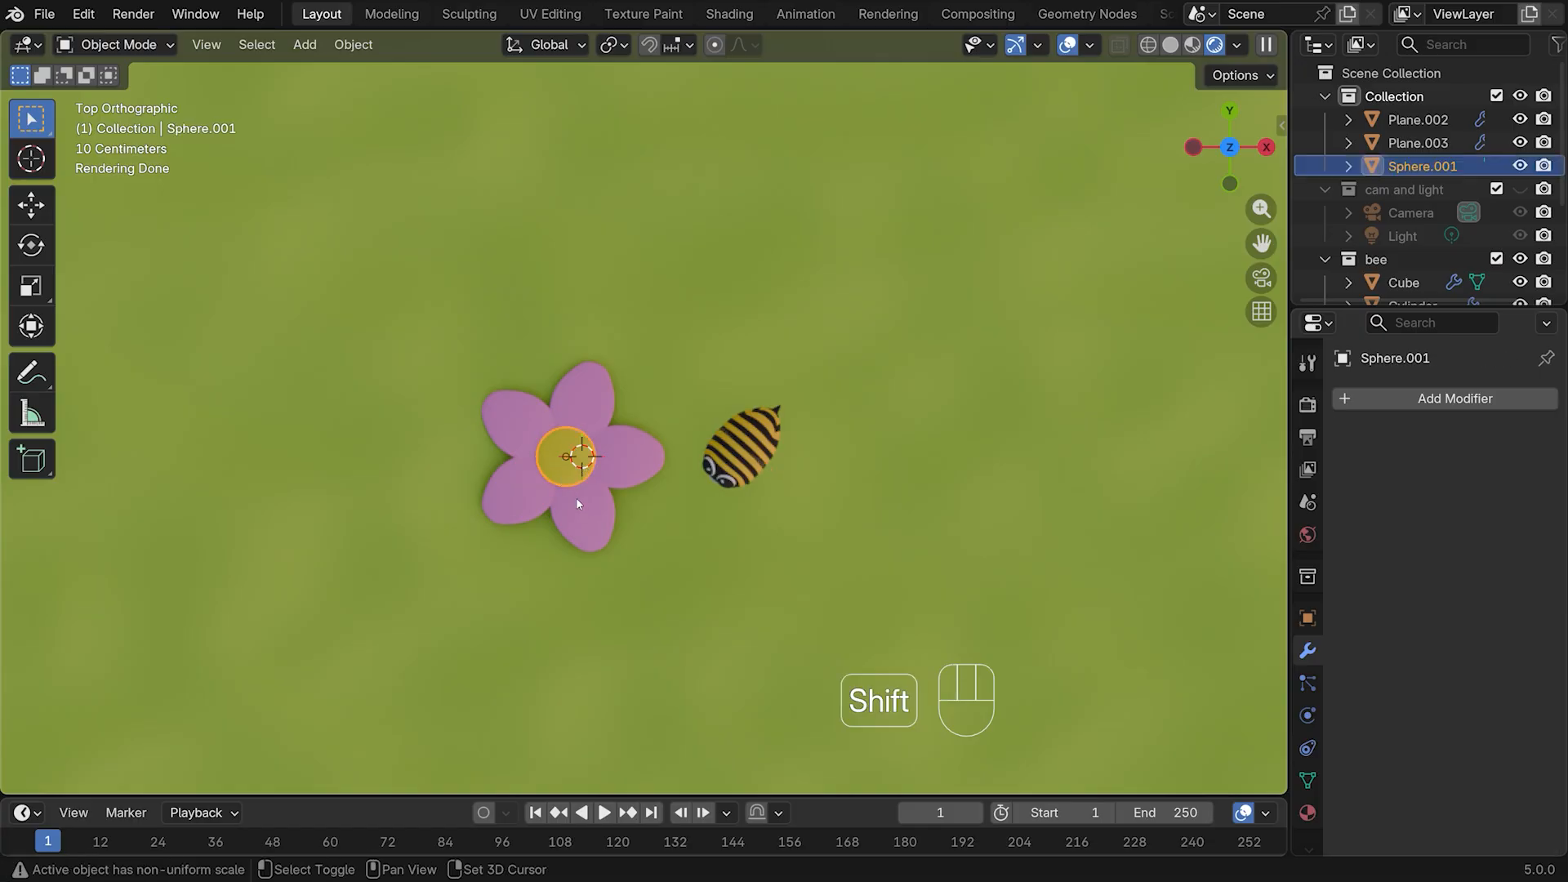
{"action": "left_click", "coordinate": [576, 497], "text": "shift"}
{"action": "key", "text": "shift+d"}
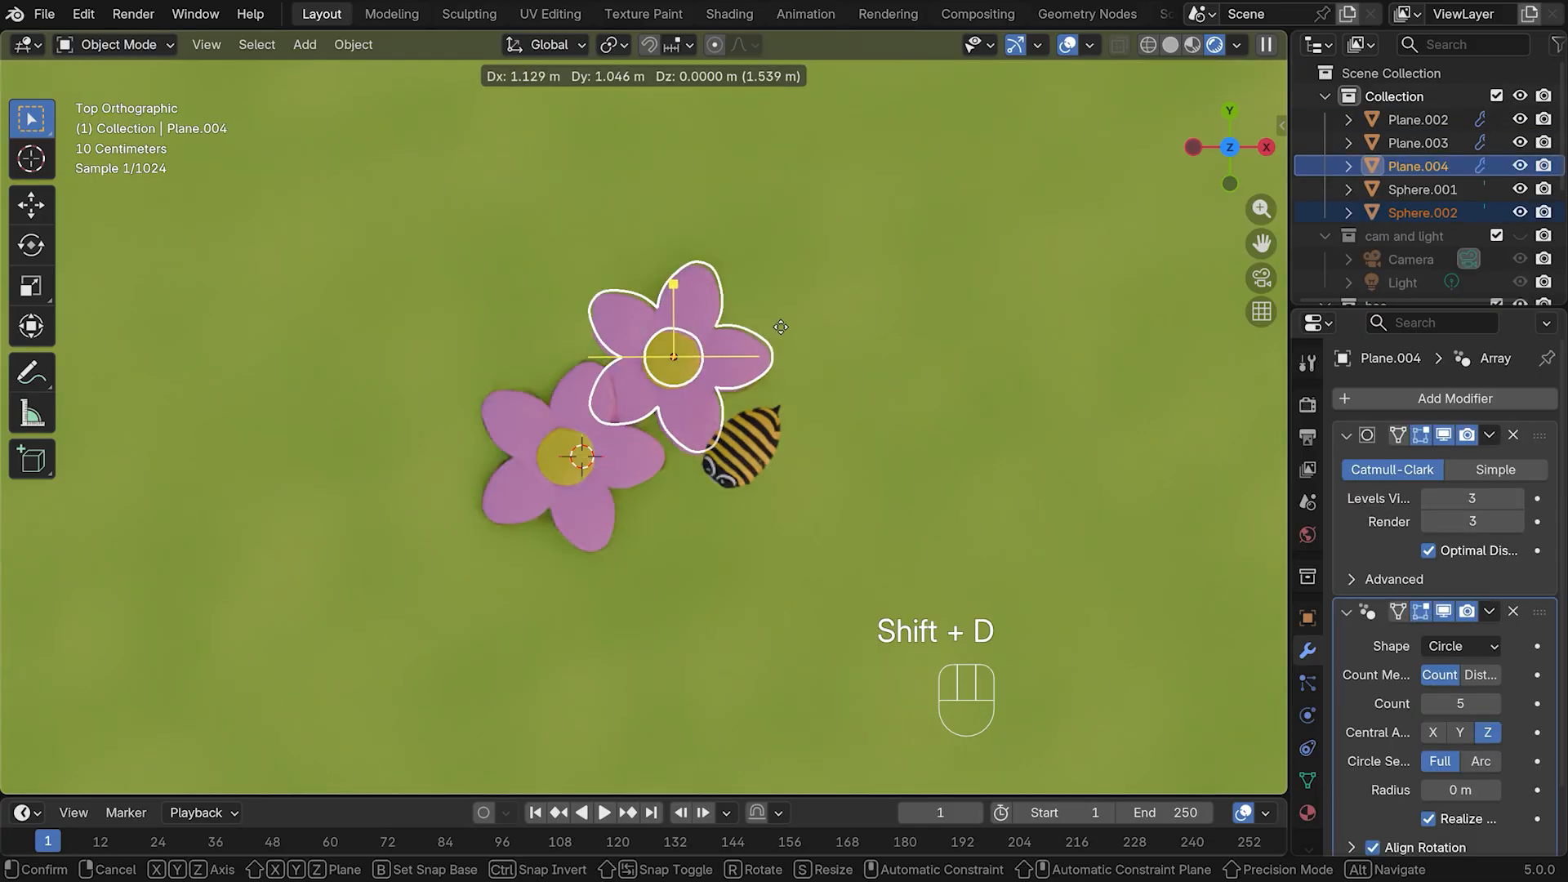
{"action": "left_click", "coordinate": [928, 241]}
{"action": "key", "text": "s"}
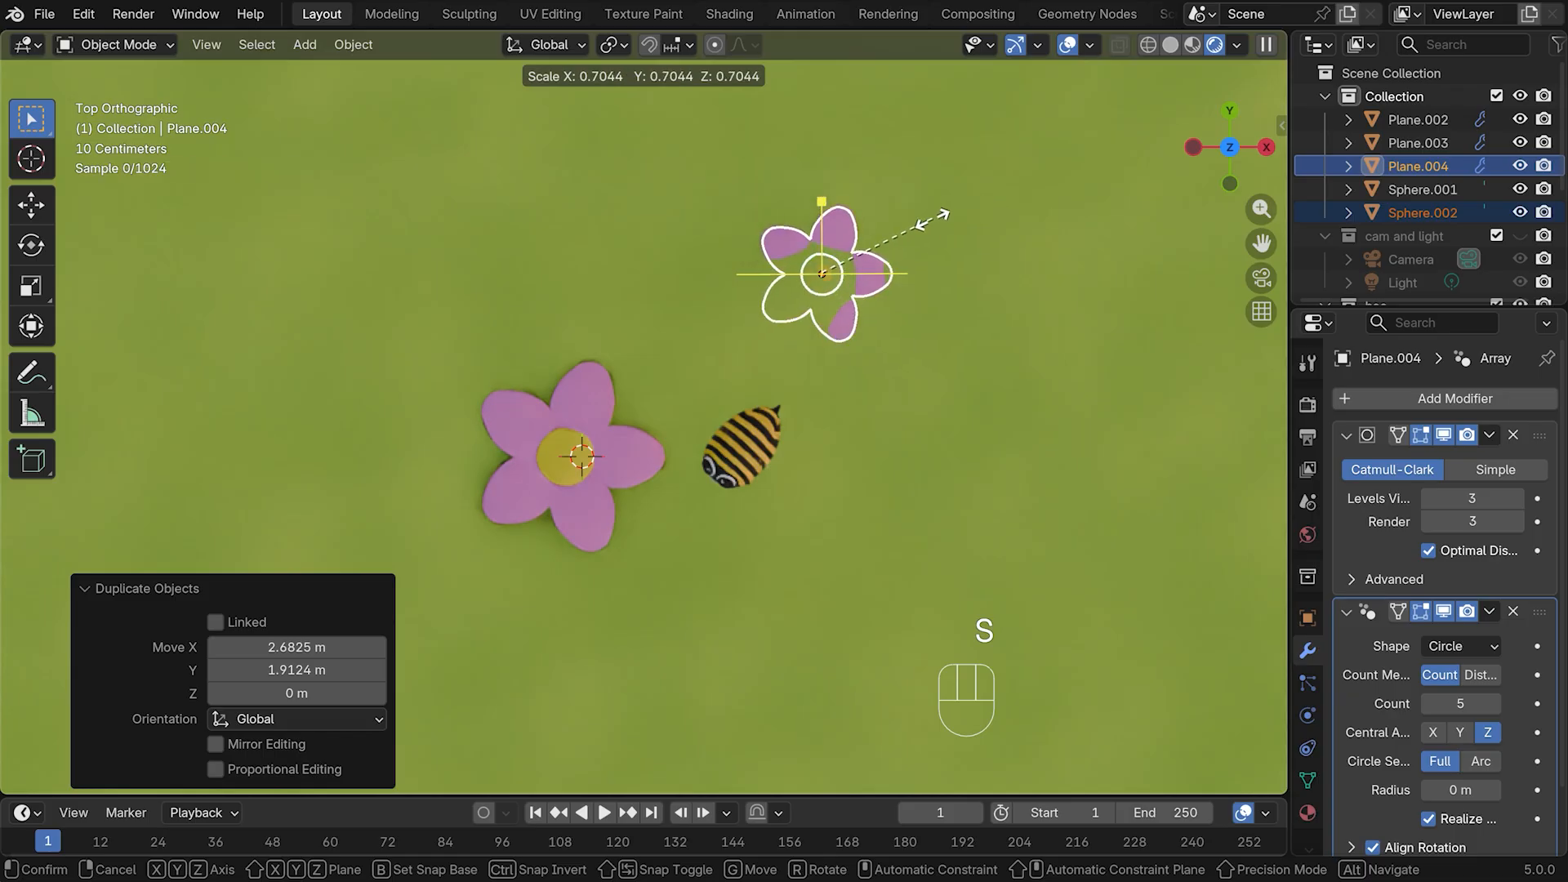
{"action": "left_click", "coordinate": [927, 227]}
Raise the small flower copy about 0.083 m along Z so it sits on the ground surface
{"action": "key", "text": "KP_1"}
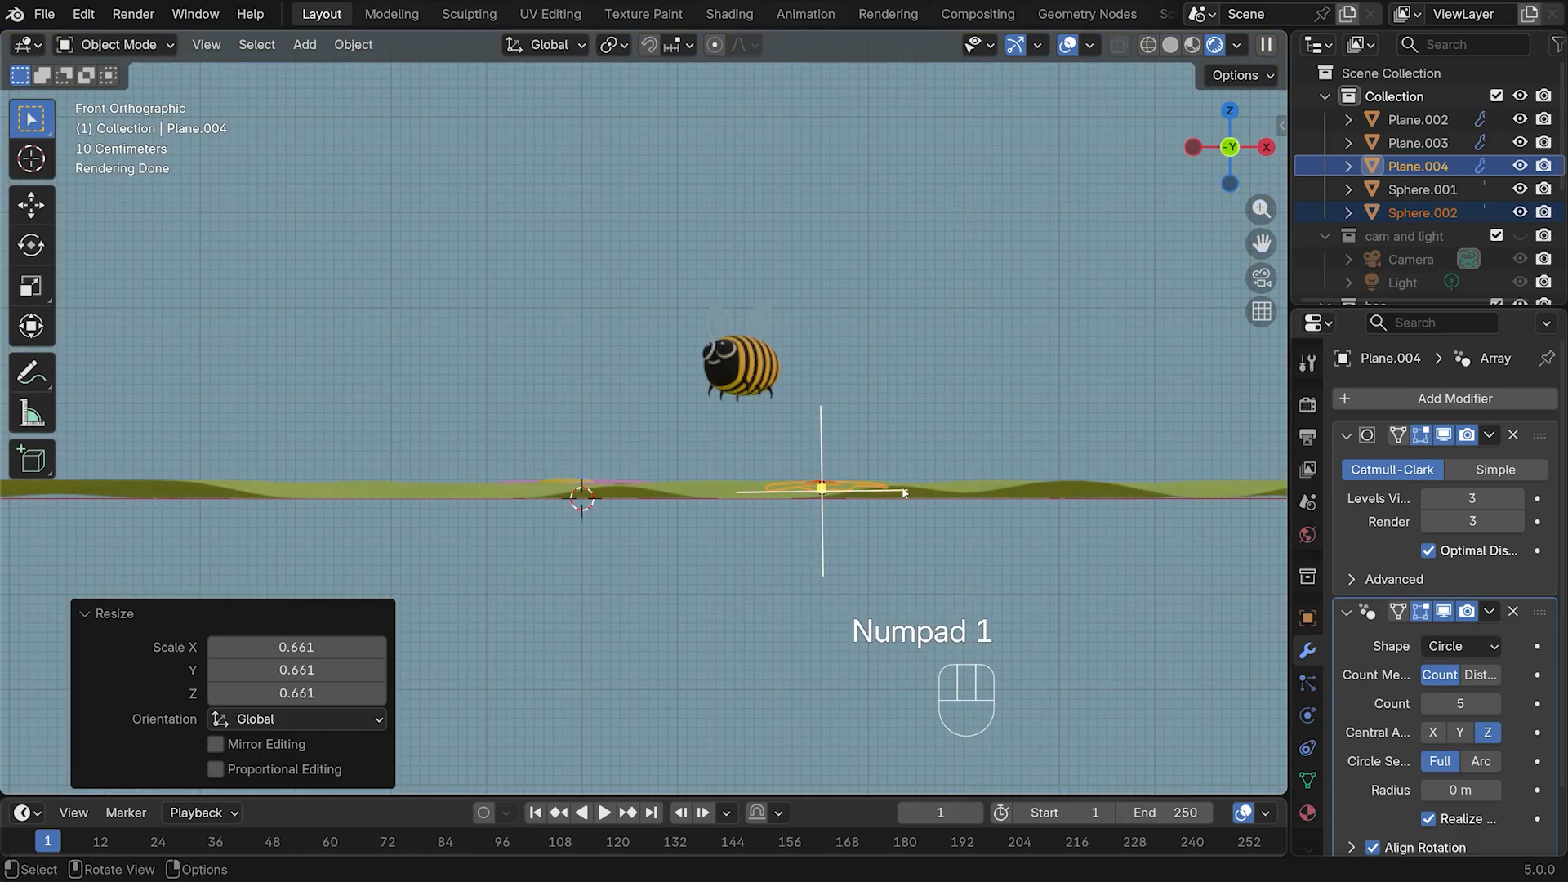
{"action": "key", "text": "g"}
{"action": "key", "text": "z"}
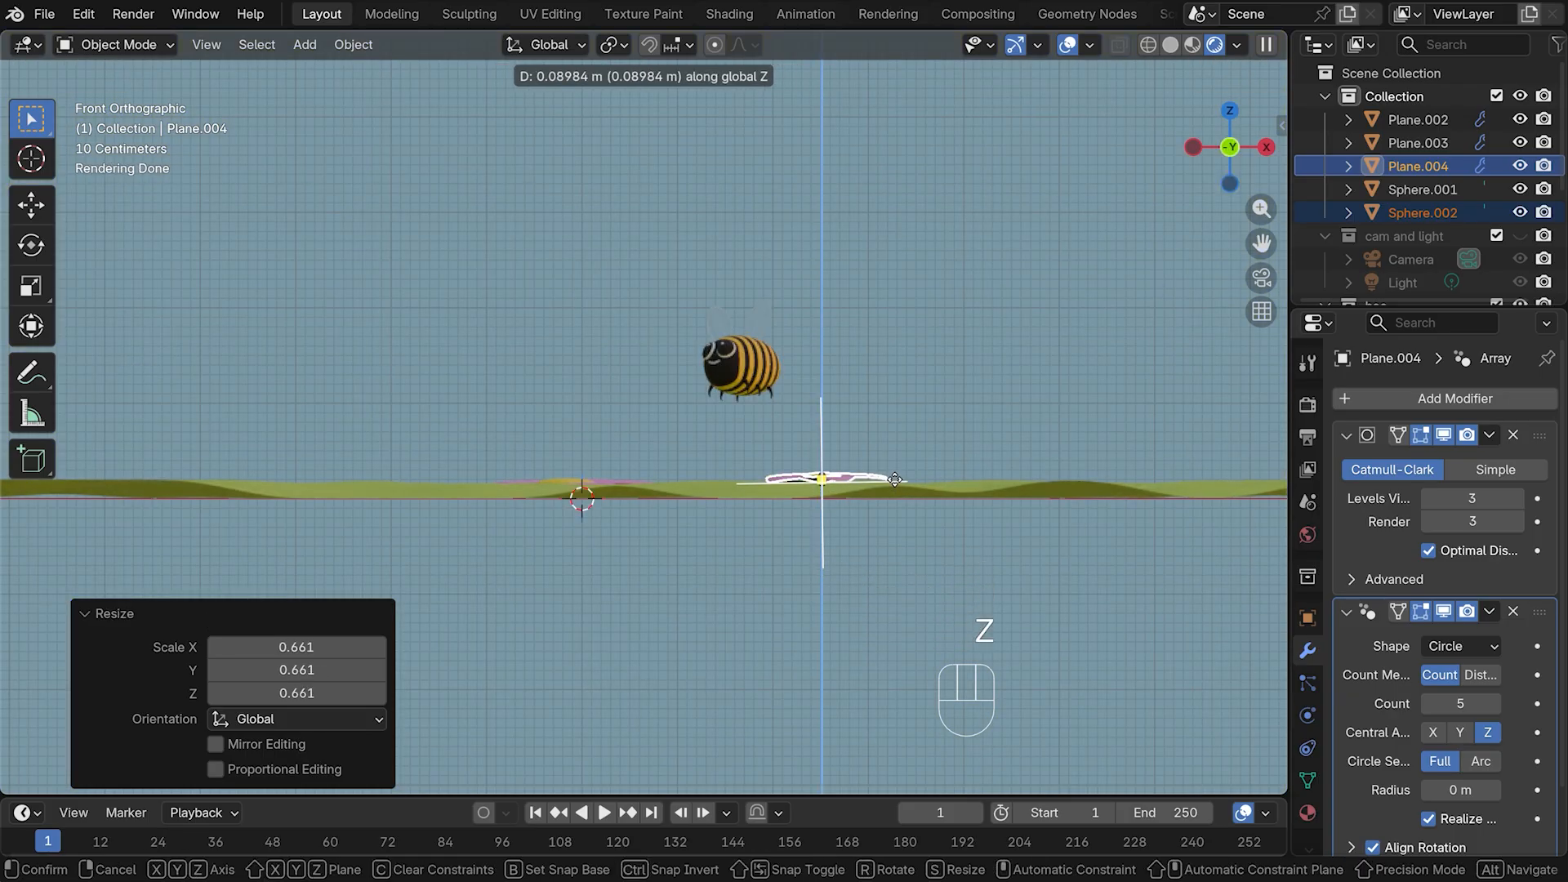
{"action": "left_click", "coordinate": [895, 478]}
In top view, duplicate the small flower four times, spreading the copies behind and to both sides of the large flower and bee
{"action": "key", "text": "KP_7"}
{"action": "key", "text": "shift+d"}
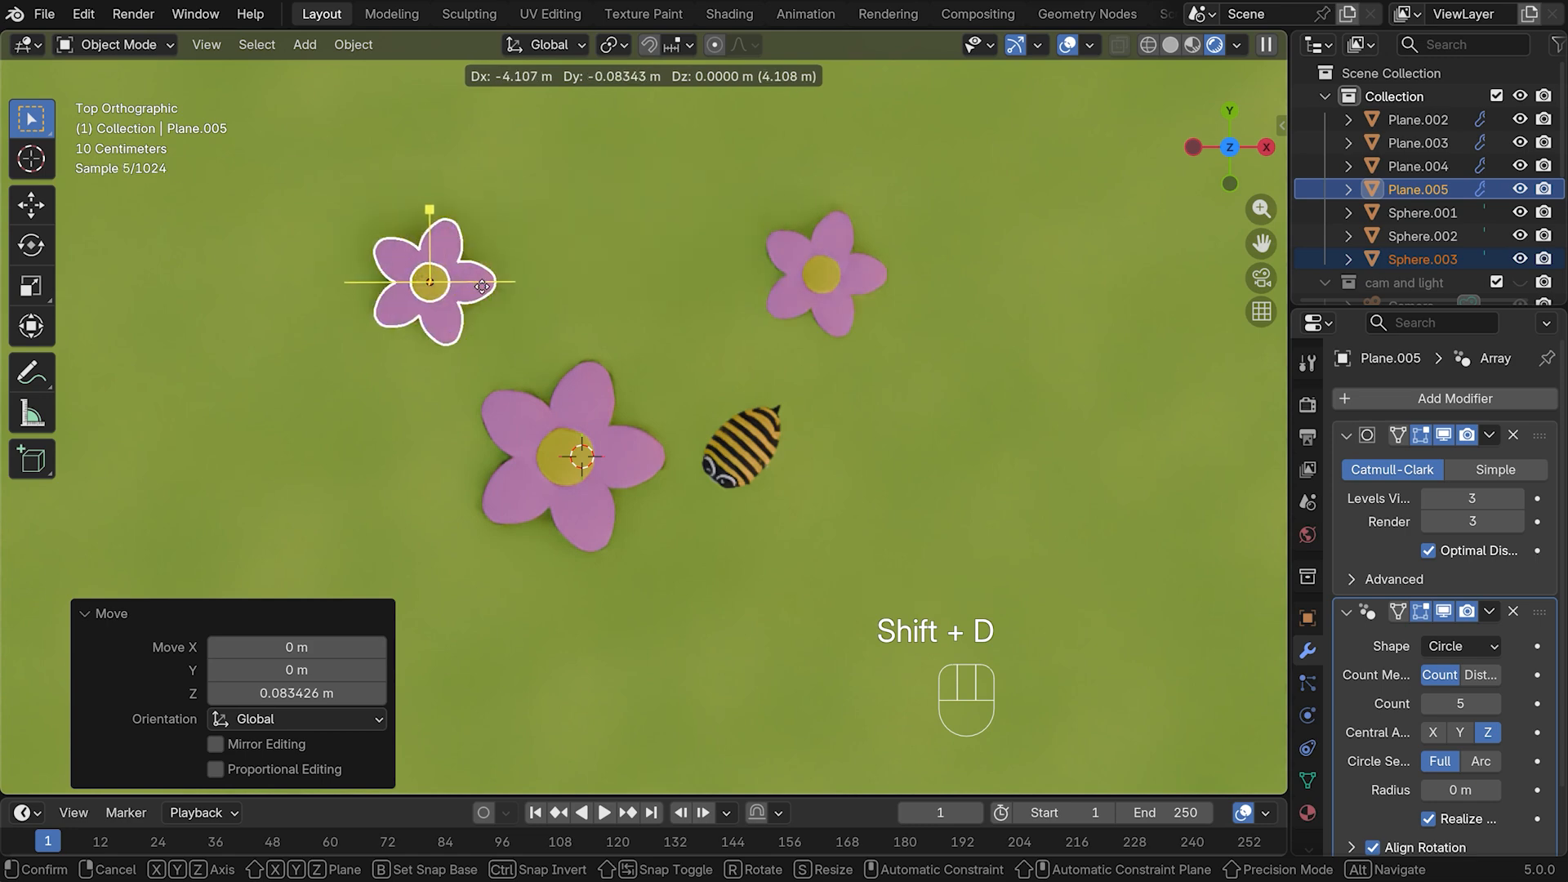
{"action": "left_click", "coordinate": [491, 290]}
{"action": "key", "text": "shift+d"}
{"action": "left_click", "coordinate": [798, 192]}
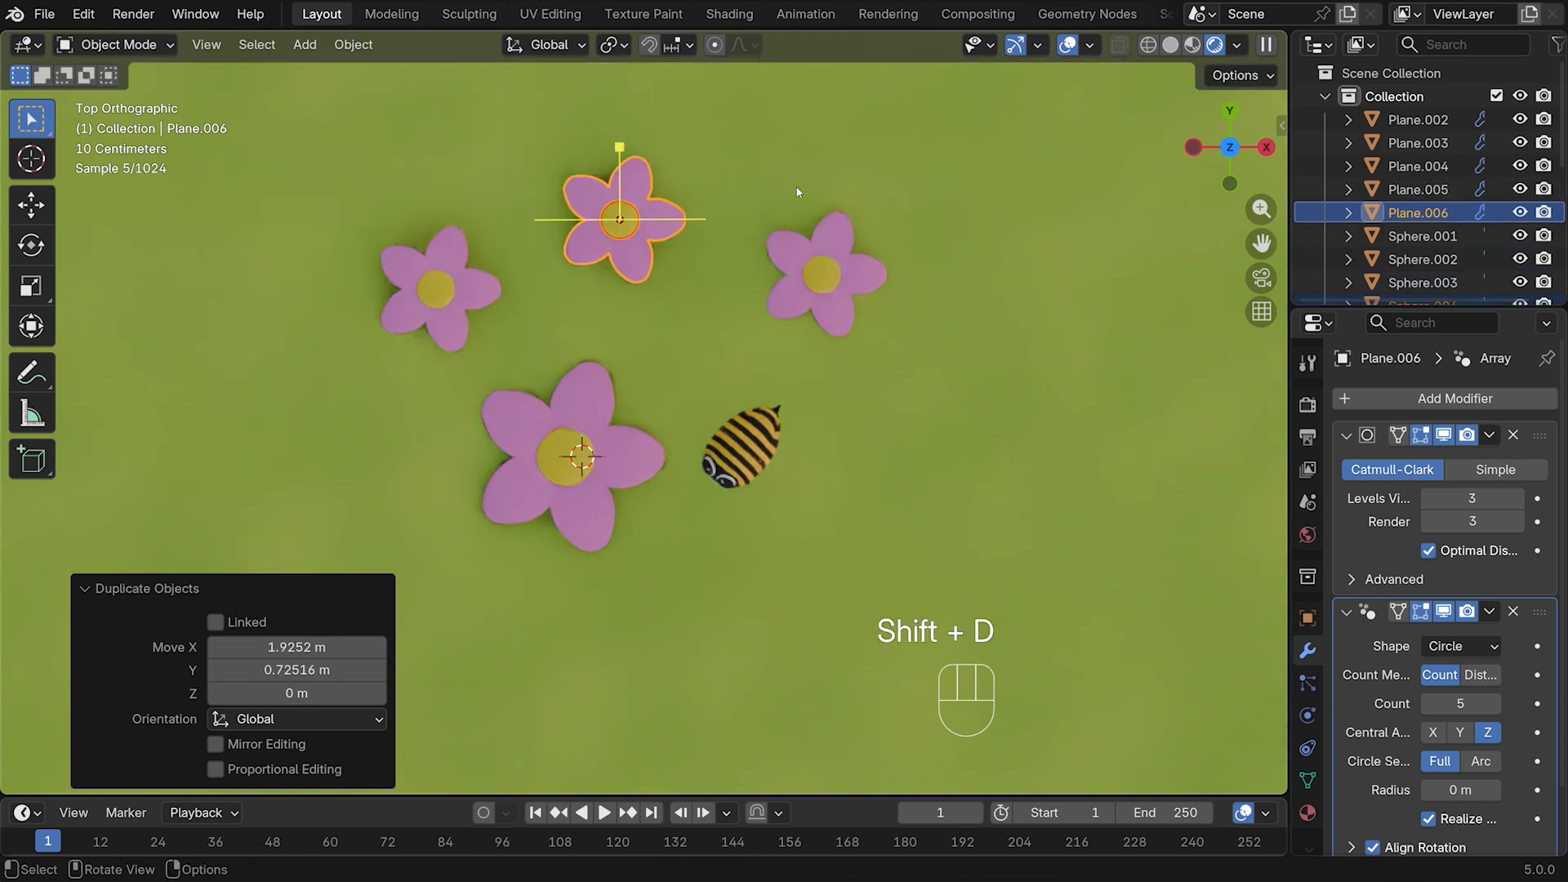
{"action": "key", "text": "shift+d"}
{"action": "left_click", "coordinate": [1100, 421]}
{"action": "key", "text": "shift+d"}
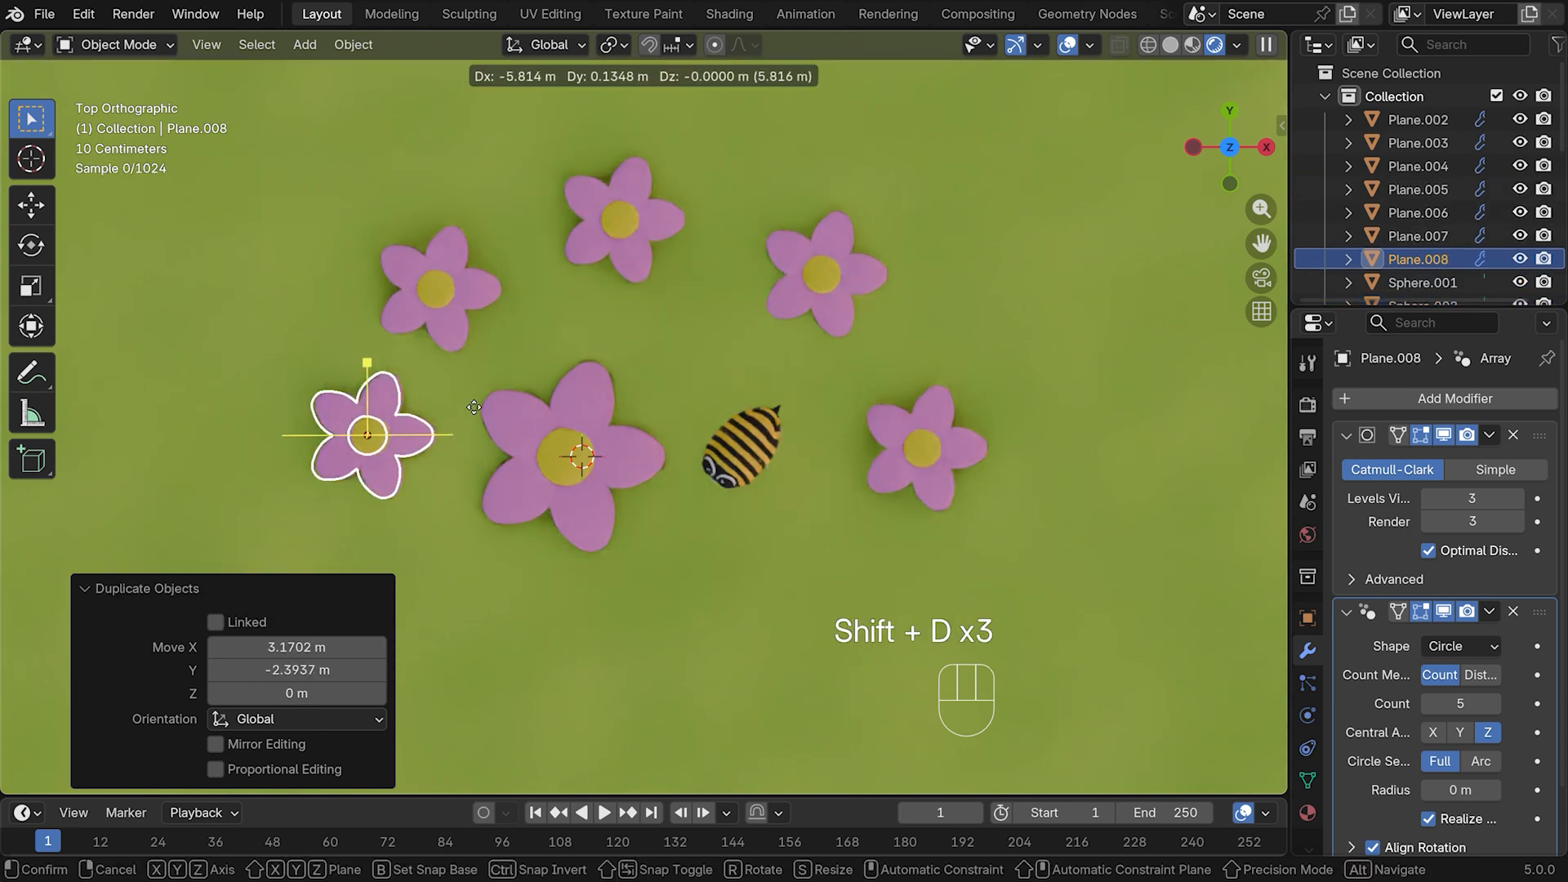
{"action": "left_click", "coordinate": [460, 407]}
Enlarge the rear middle flower slightly and scale the flower left of the large one to about 1.223, including their centers
{"action": "left_click", "coordinate": [617, 218]}
{"action": "left_click", "coordinate": [659, 215], "text": "shift"}
{"action": "key", "text": "s"}
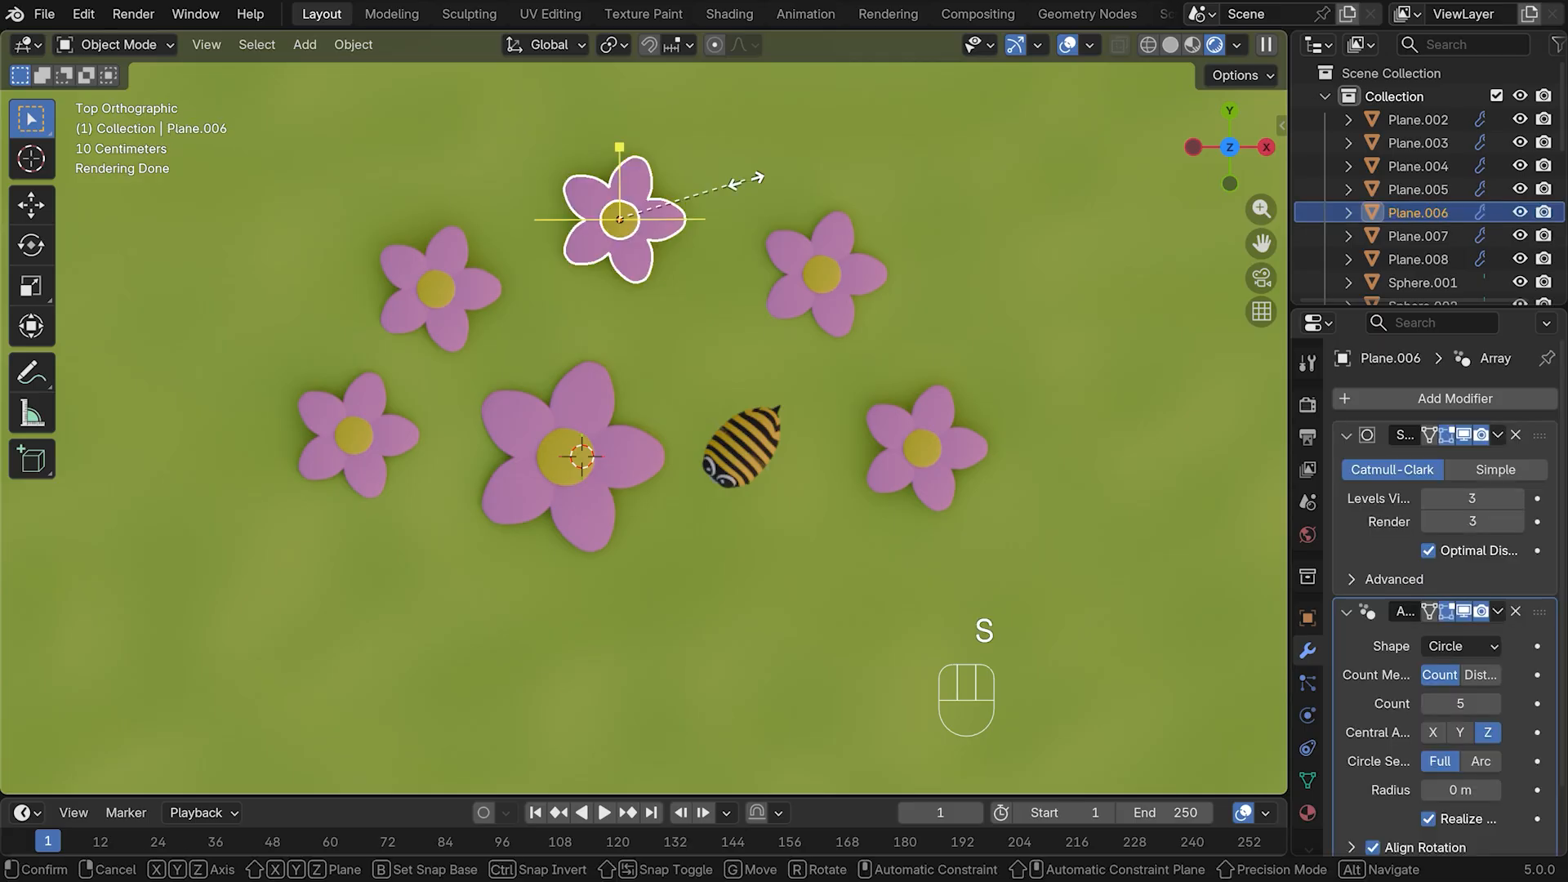
{"action": "left_click", "coordinate": [777, 169]}
{"action": "left_click", "coordinate": [360, 405]}
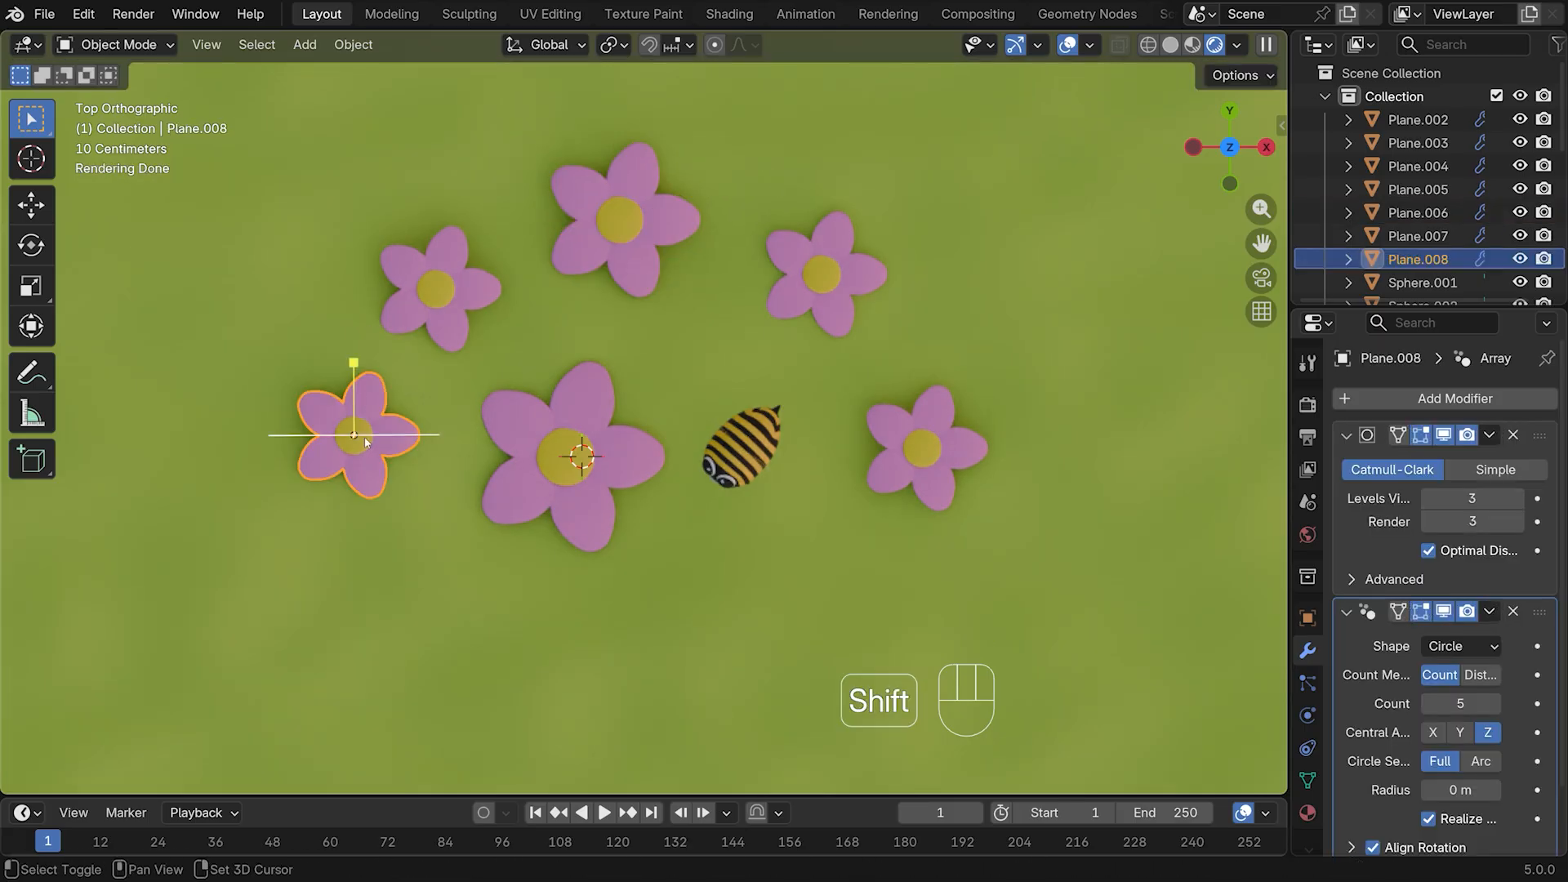
{"action": "left_click", "coordinate": [353, 435], "text": "shift"}
{"action": "key", "text": "s"}
{"action": "left_click", "coordinate": [423, 394]}
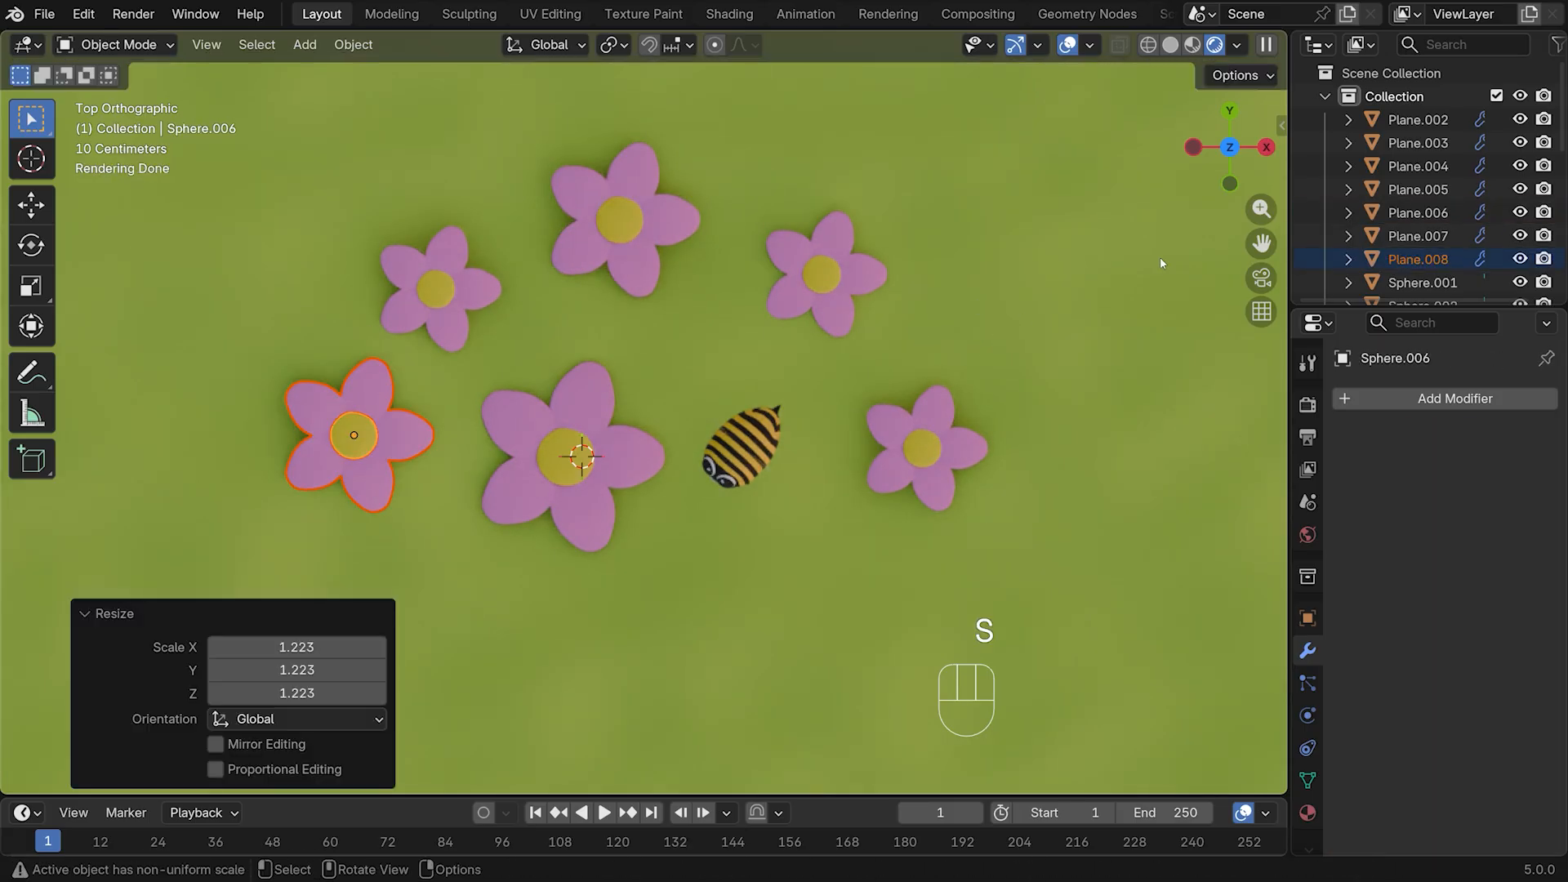
In camera view, move the leftmost flower inward along X so it sits inside the camera frame
{"action": "key", "text": "KP_0"}
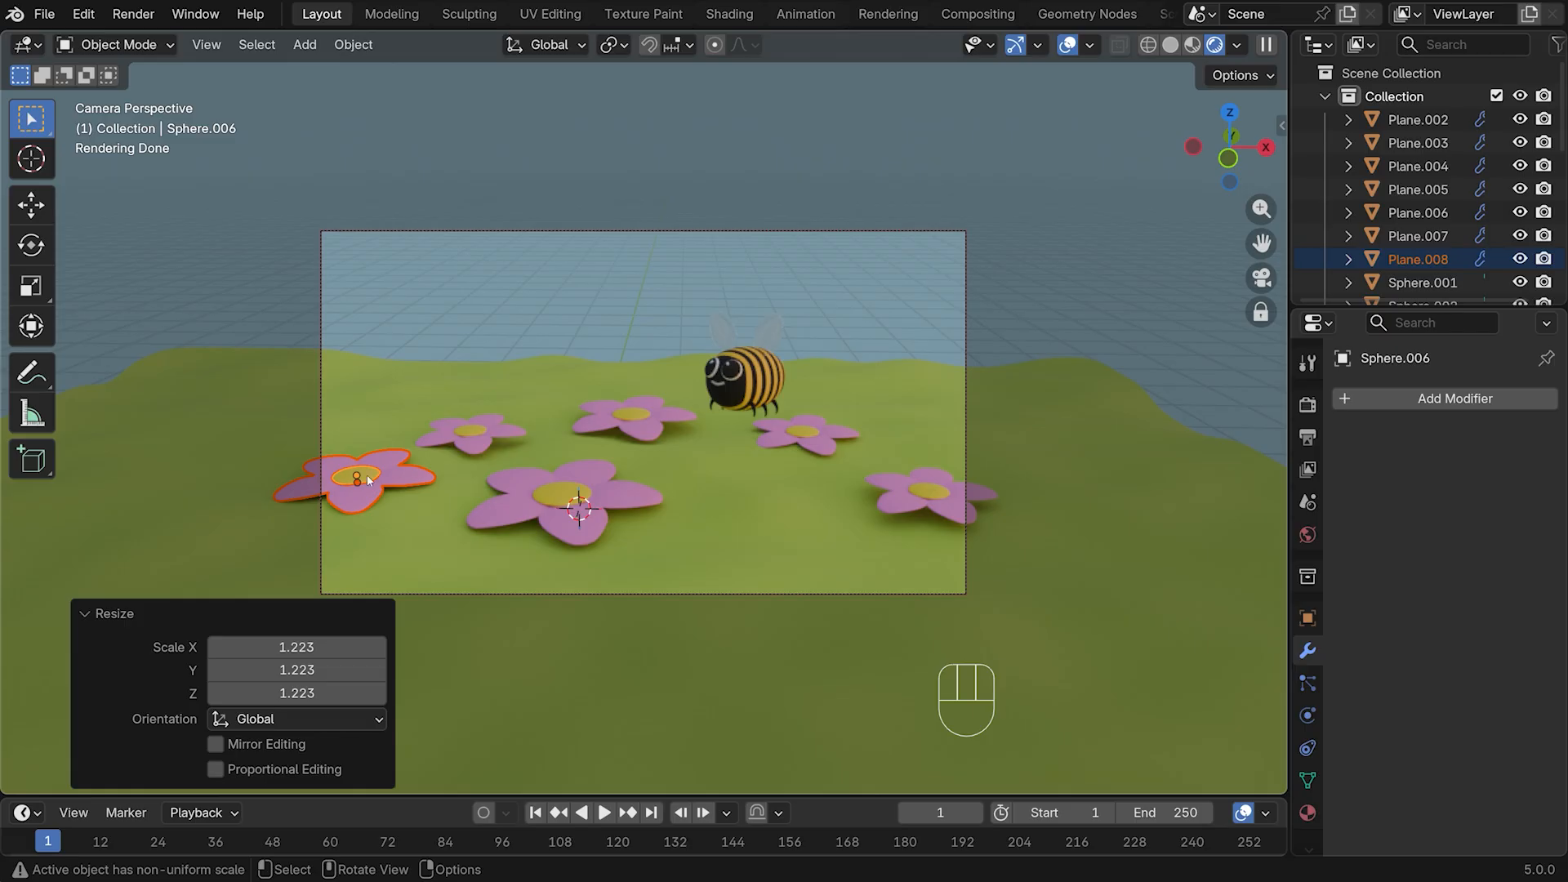
{"action": "key", "text": "g"}
{"action": "key", "text": "x"}
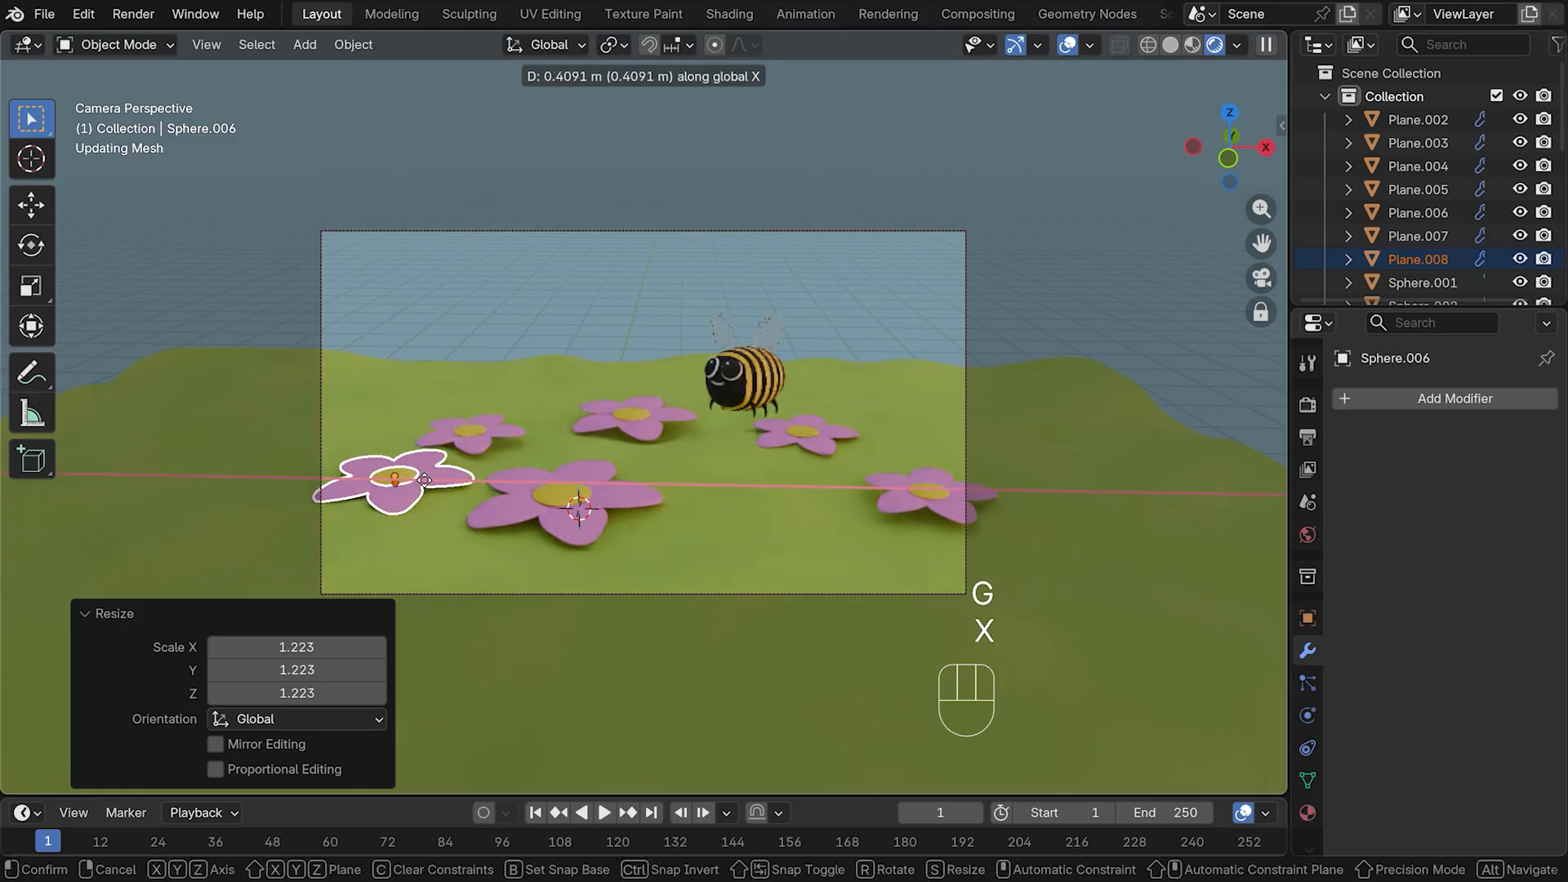
{"action": "left_click", "coordinate": [431, 480]}
Move the right front flower about -1.474 m along X and shift the camera framing to center the flower group
{"action": "left_click", "coordinate": [908, 507]}
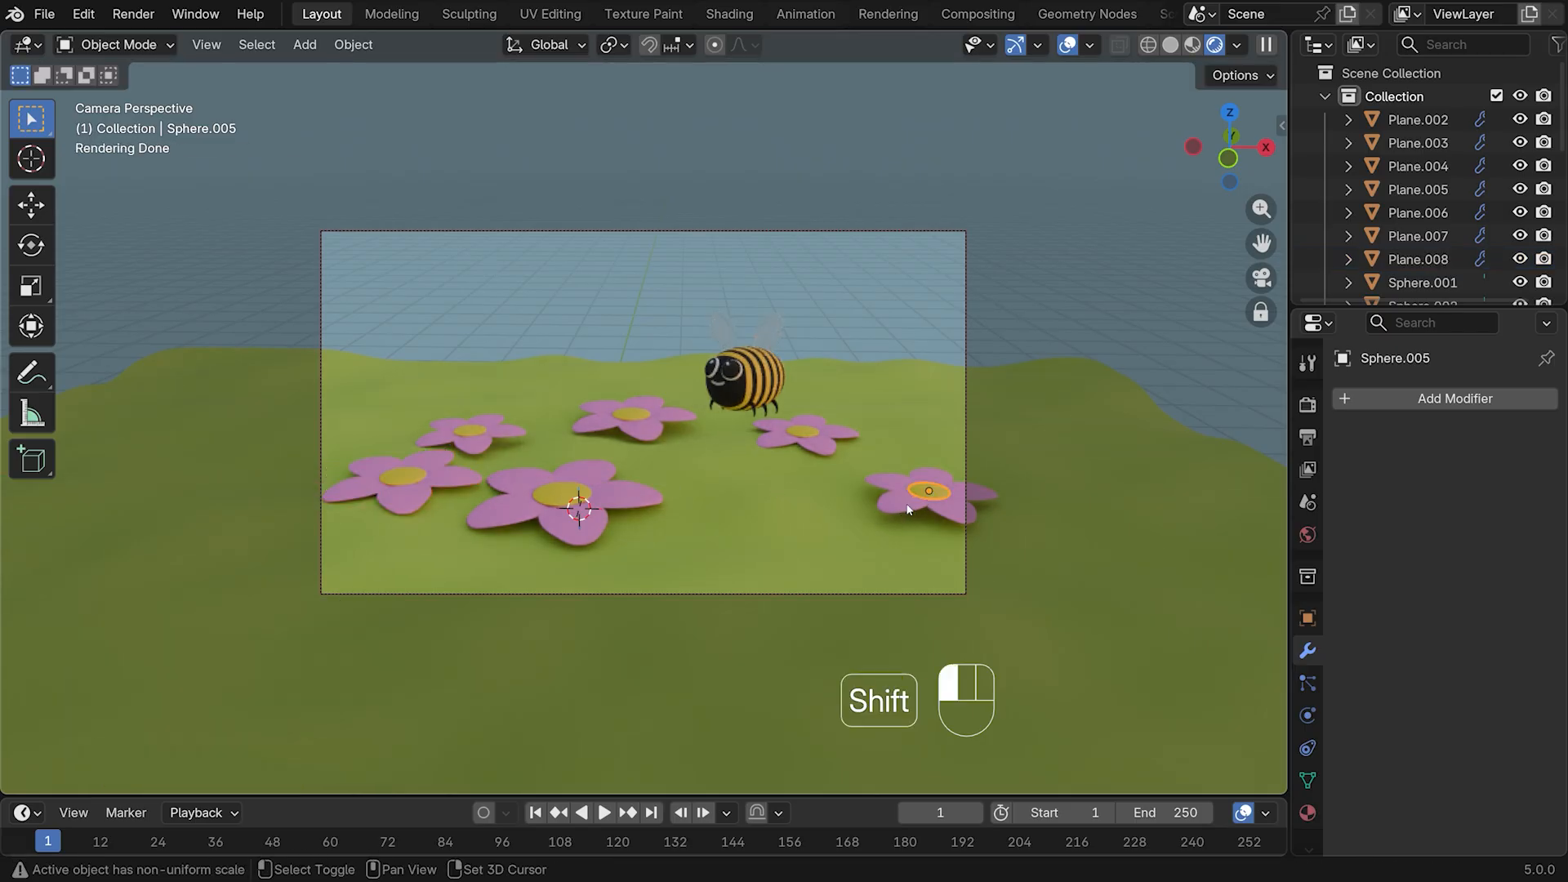
{"action": "left_click", "coordinate": [908, 509], "text": "shift"}
{"action": "key", "text": "g"}
{"action": "key", "text": "x"}
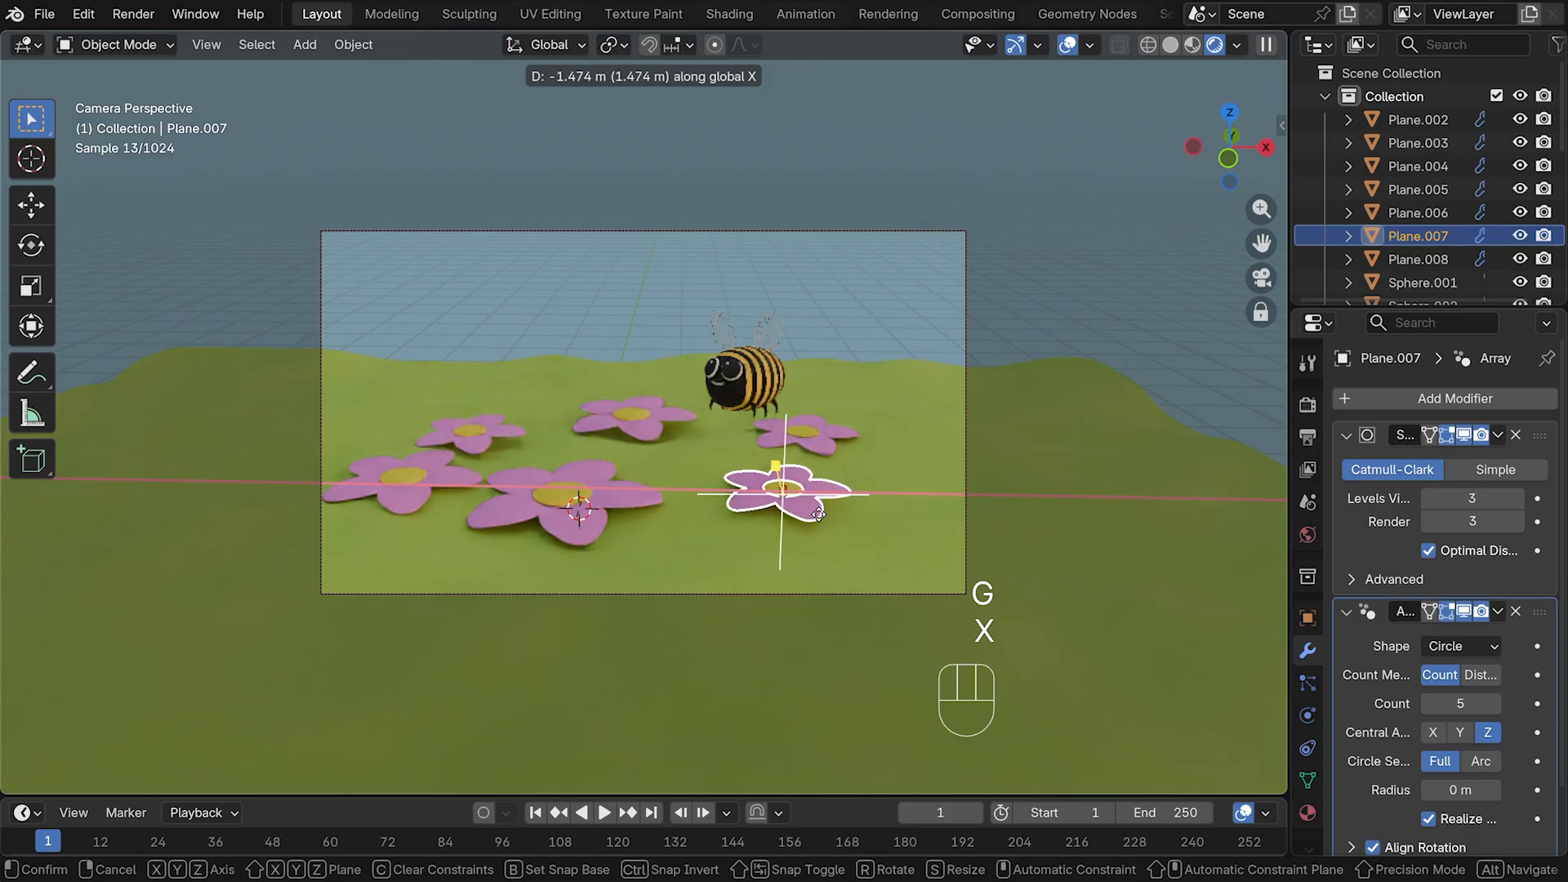
{"action": "left_click", "coordinate": [817, 513]}
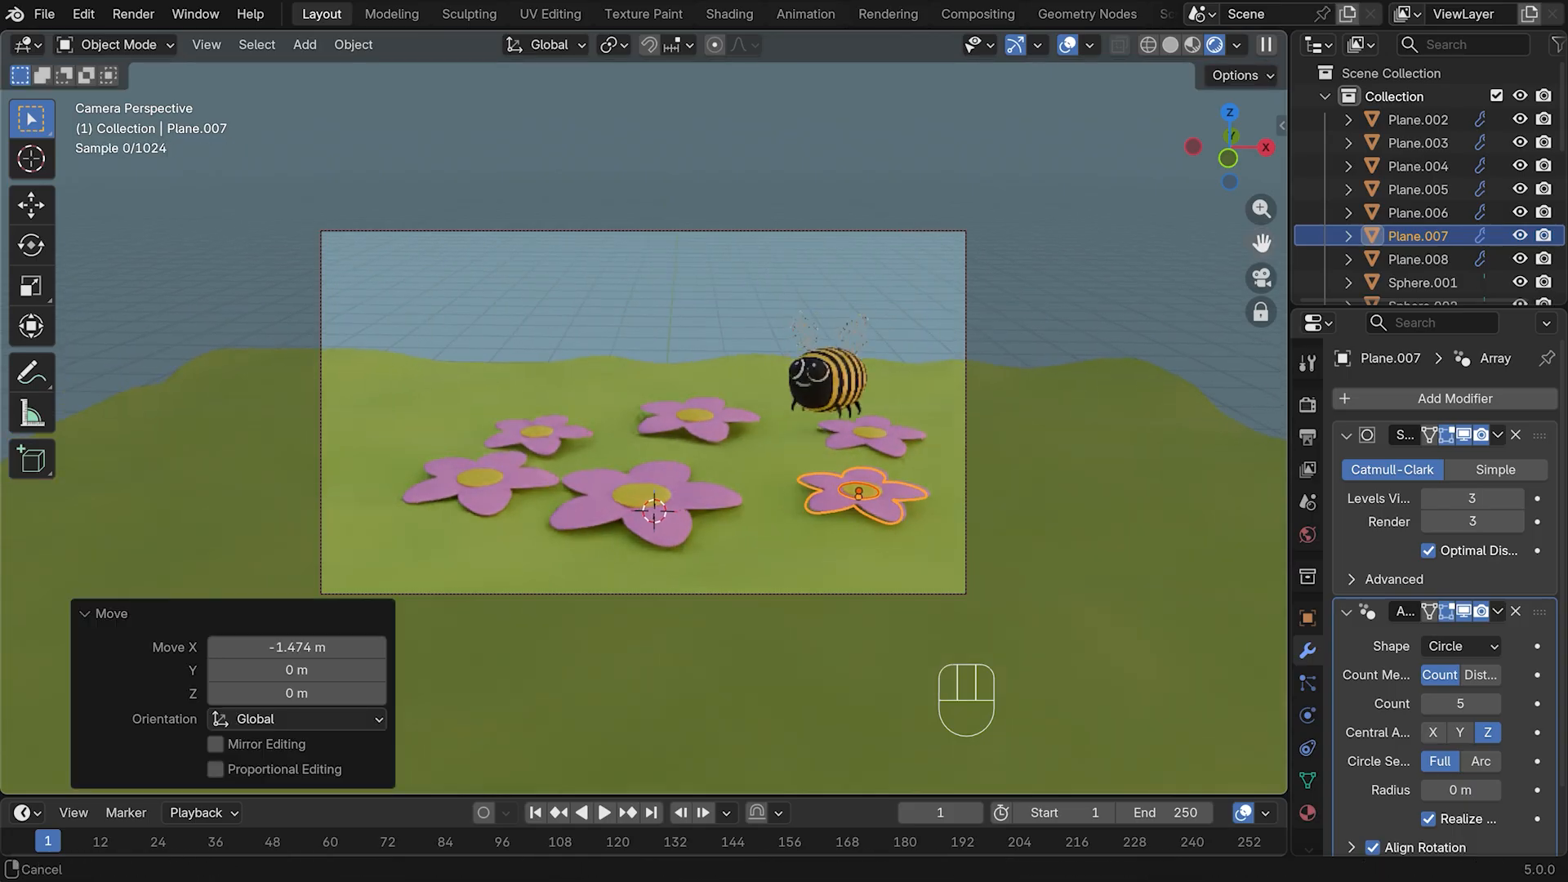
{"action": "middle_click_drag", "start_coordinate": [820, 400], "coordinate": [784, 401], "text": "shift"}
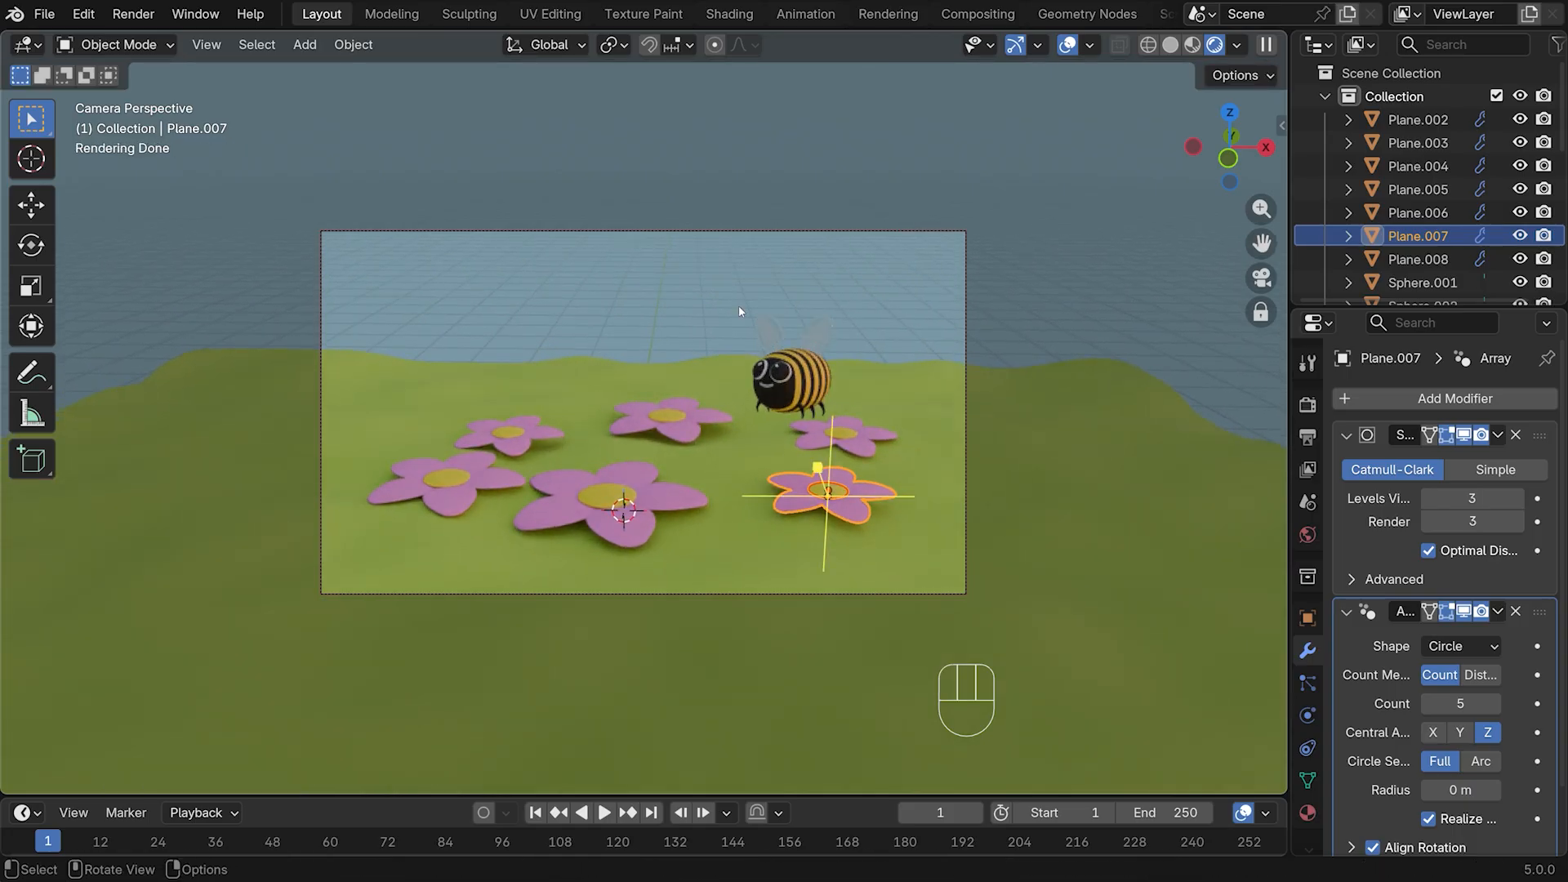
Select the whole bee without the ground, move it about -0.555 m along X and scale it to 1.55
{"action": "left_click", "coordinate": [845, 407]}
{"action": "left_click", "coordinate": [869, 379], "text": "shift"}
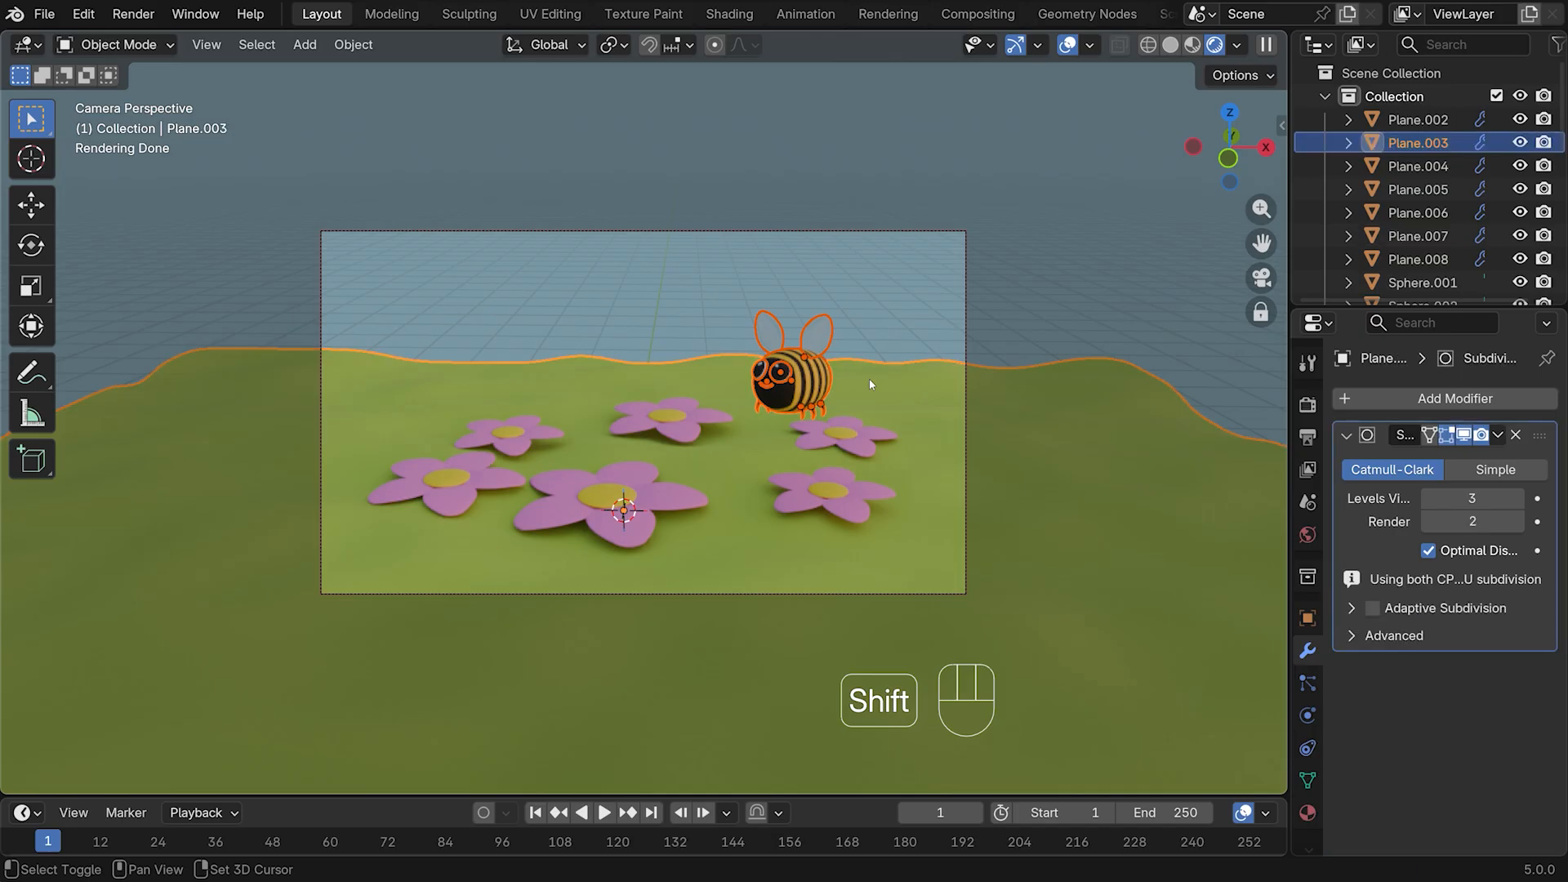
{"action": "left_click", "coordinate": [869, 379], "text": "shift"}
{"action": "key", "text": "g"}
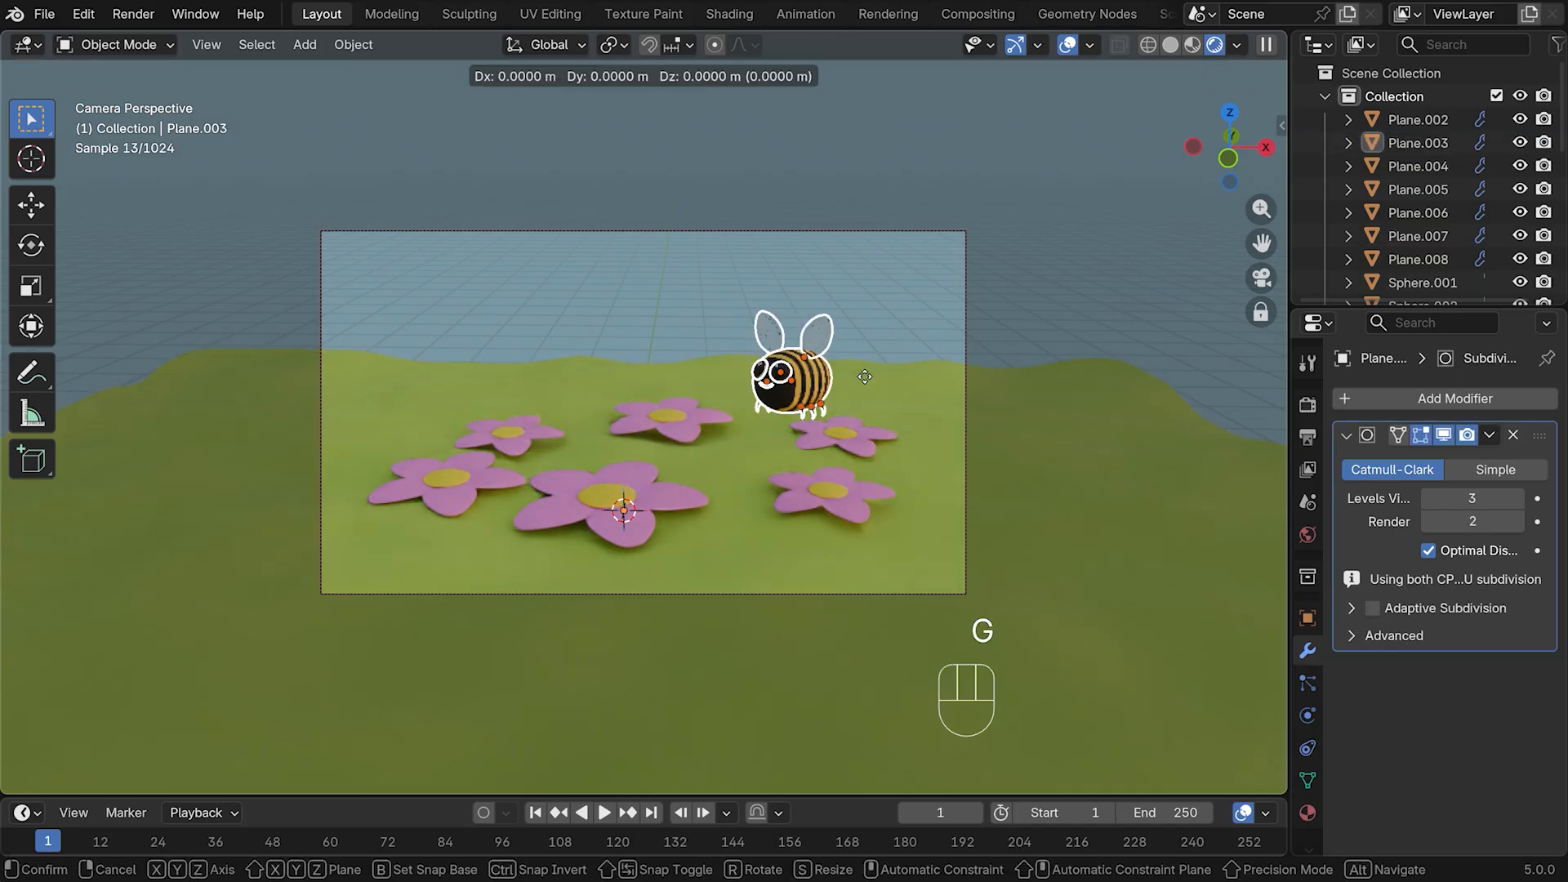
{"action": "key", "text": "x"}
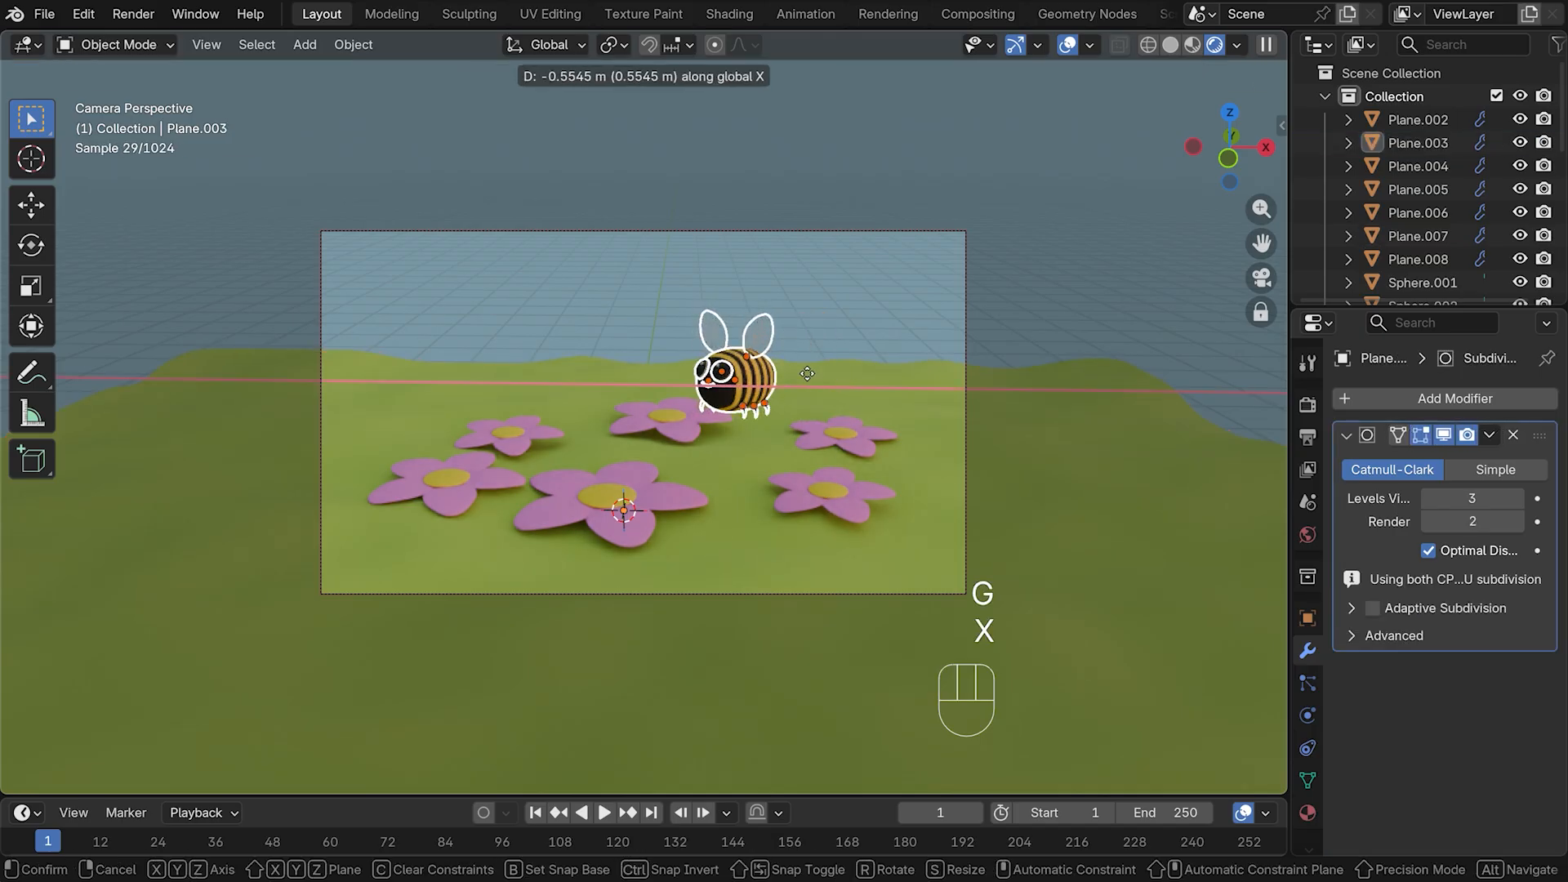
{"action": "left_click", "coordinate": [811, 360]}
{"action": "key", "text": "s"}
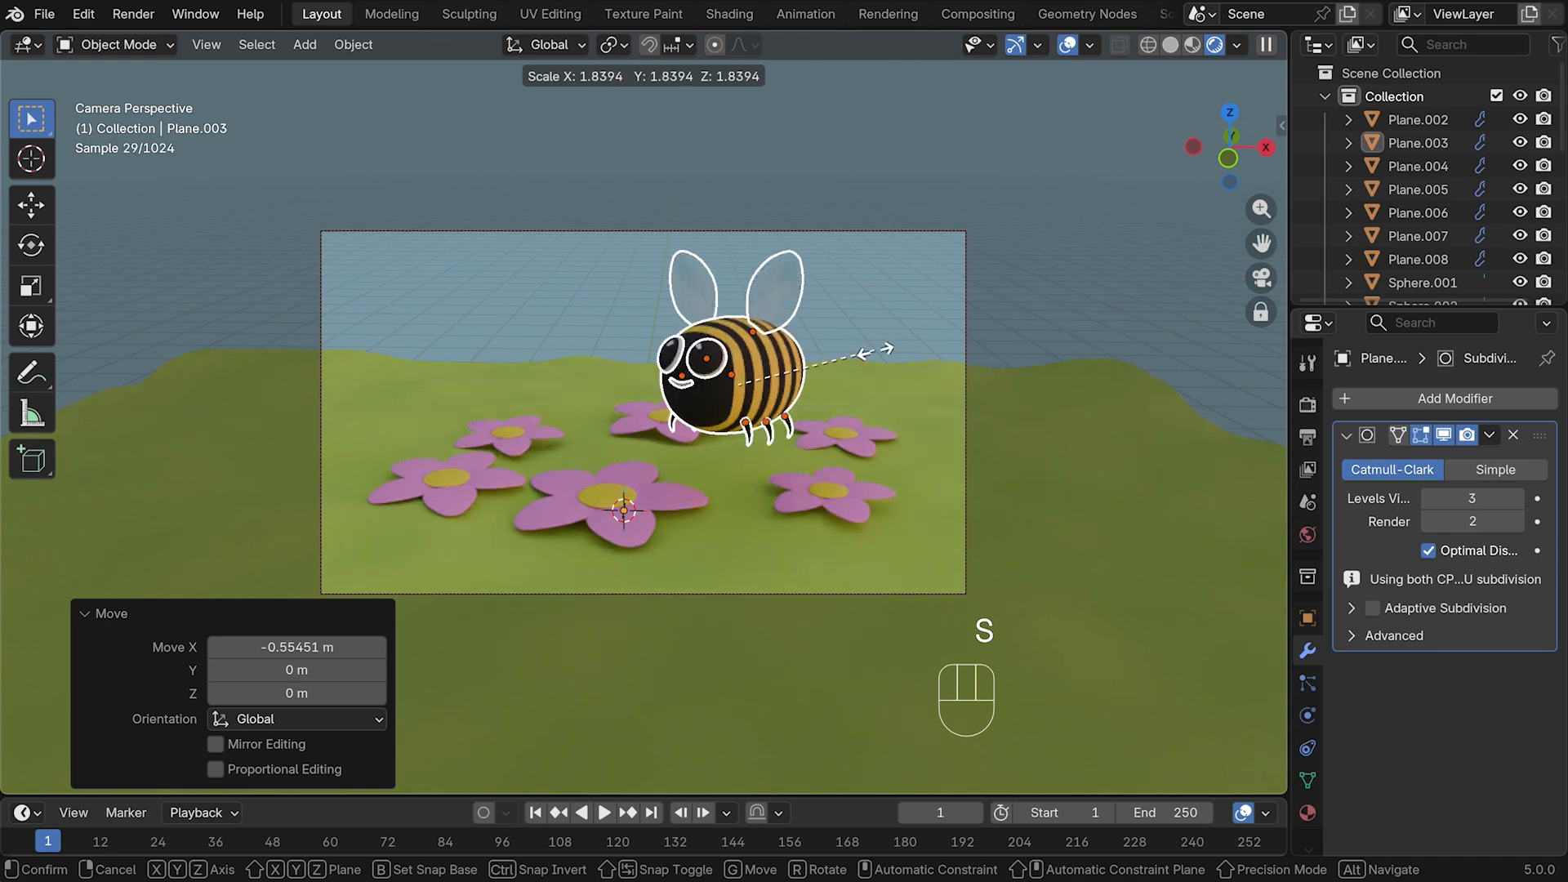
{"action": "left_click", "coordinate": [853, 353]}
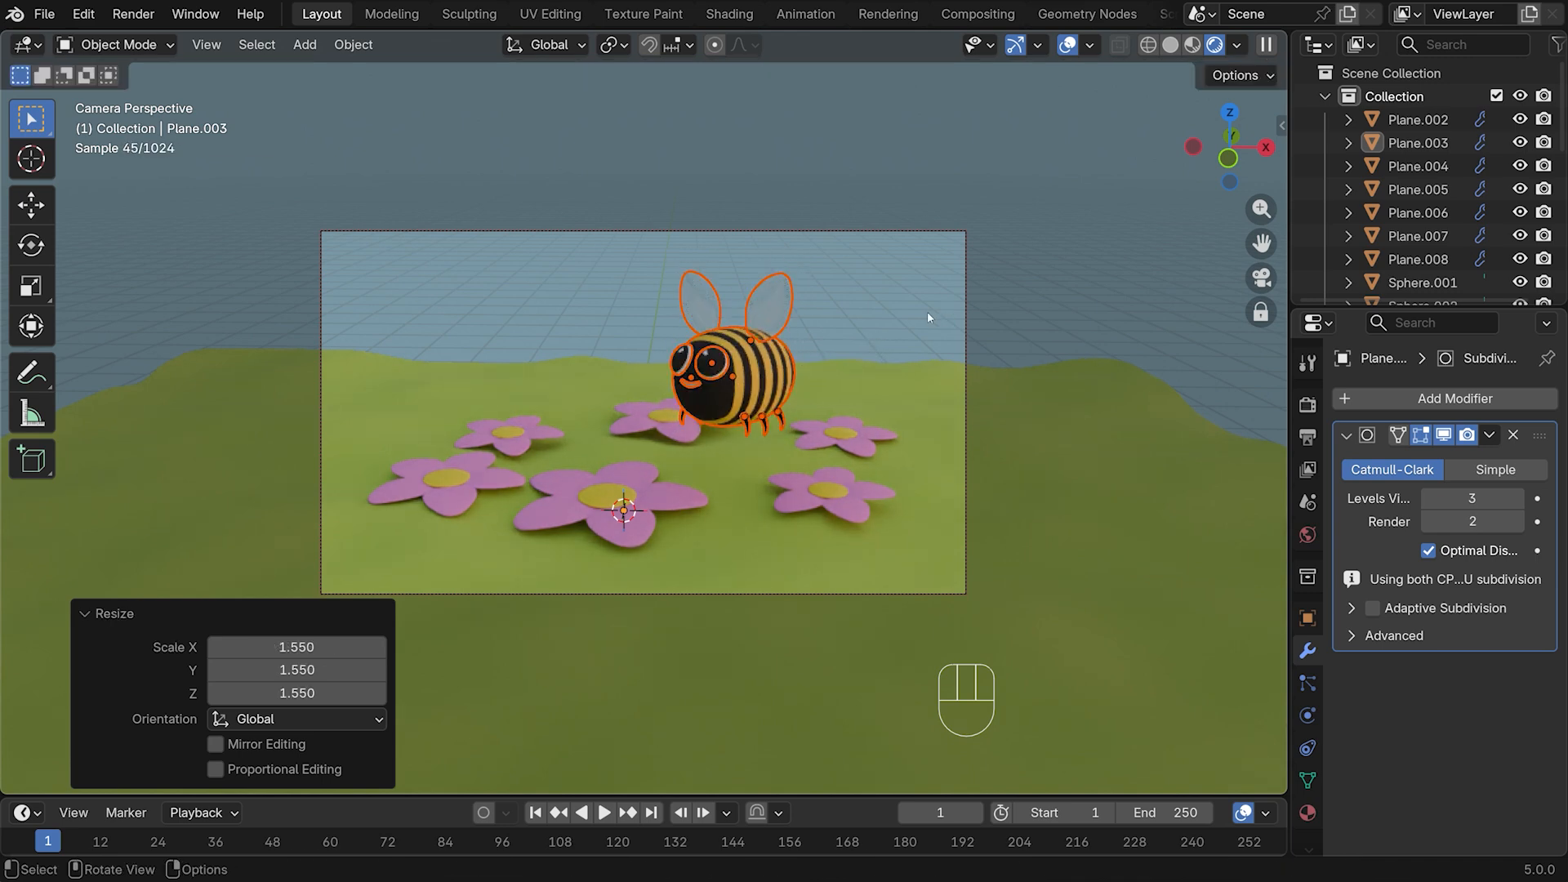
{"action": "left_click", "coordinate": [1072, 287]}
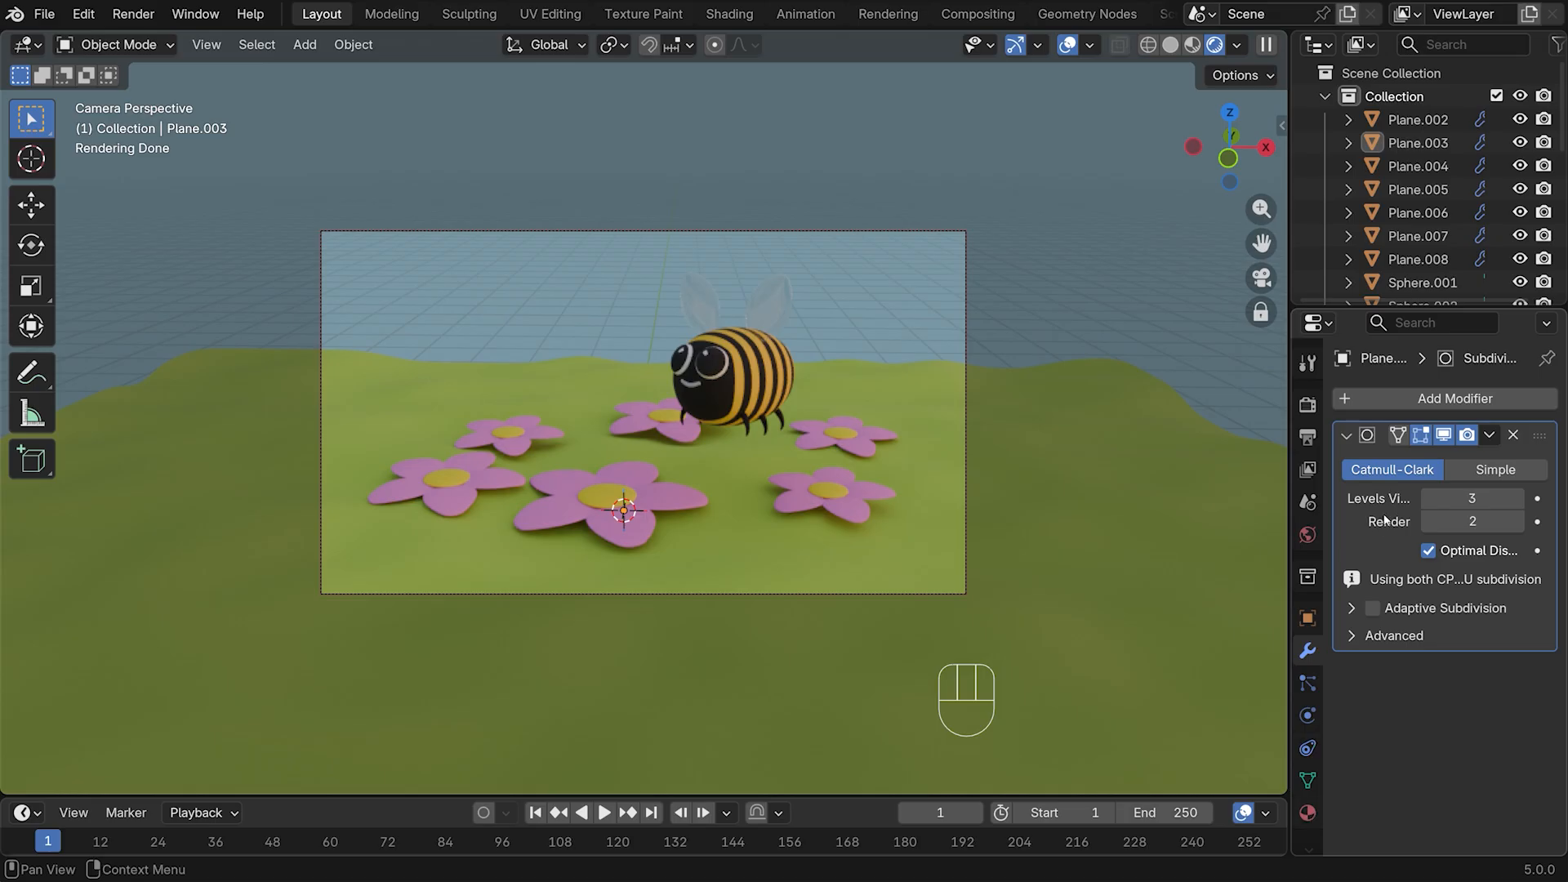
Set the color management look to Punchy in the render settings
{"action": "left_click", "coordinate": [1308, 404]}
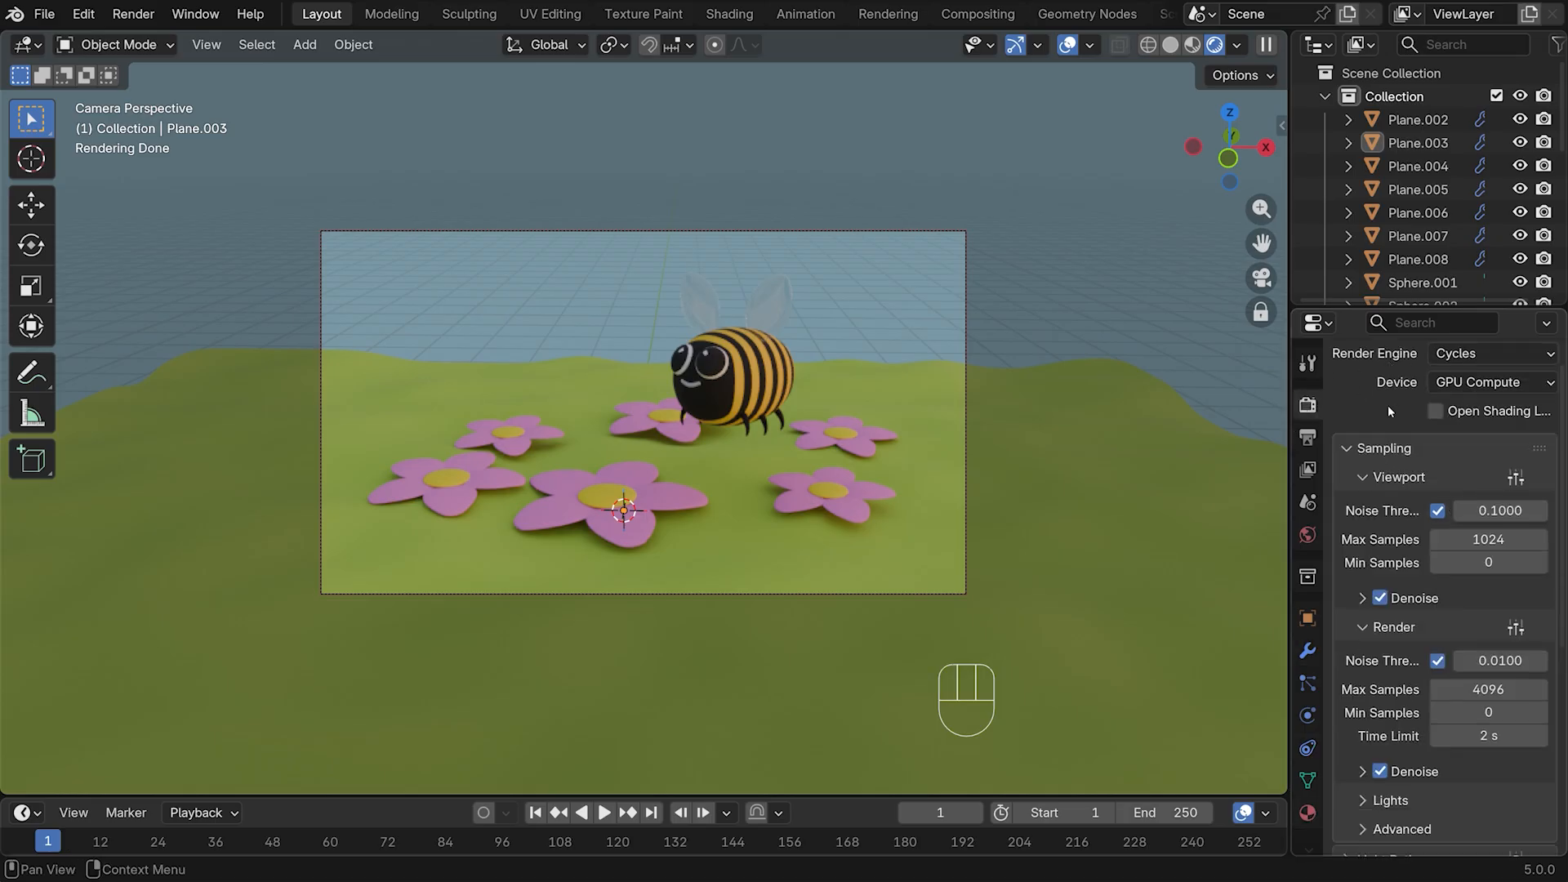
{"action": "scroll", "coordinate": [1384, 419], "scroll_direction": "down", "scroll_amount": 8}
{"action": "scroll", "coordinate": [1411, 675], "scroll_direction": "down", "scroll_amount": 8}
{"action": "left_click", "coordinate": [1414, 576]}
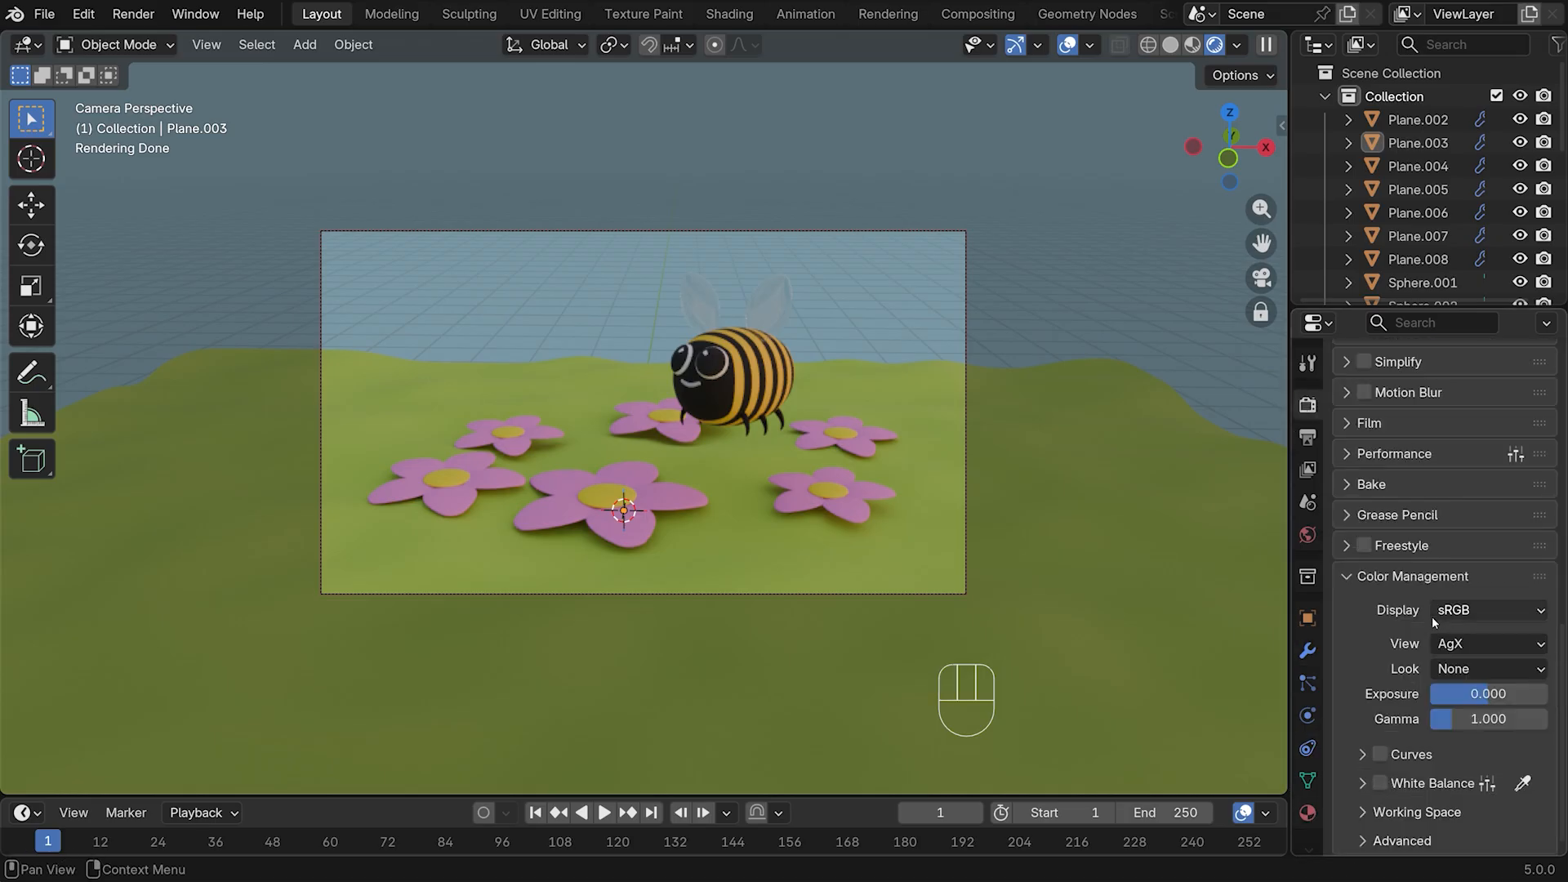
{"action": "left_click", "coordinate": [1491, 666]}
{"action": "left_click", "coordinate": [1405, 446]}
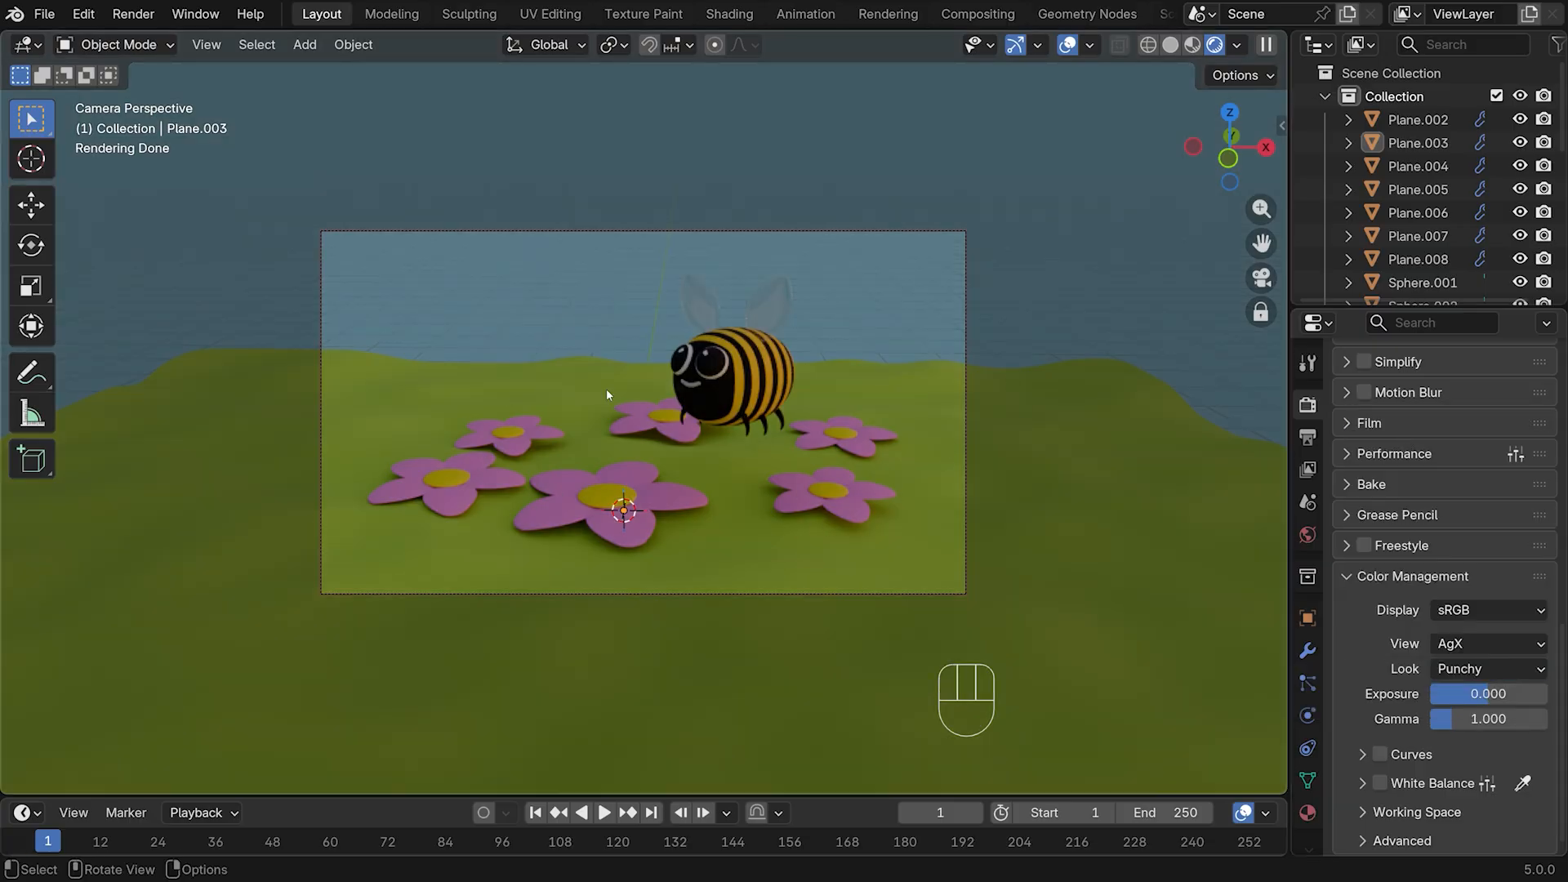
Fine-tune the height of the rear middle flower and its center along Z
{"action": "left_click", "coordinate": [678, 433], "text": "shift"}
{"action": "key", "text": "g"}
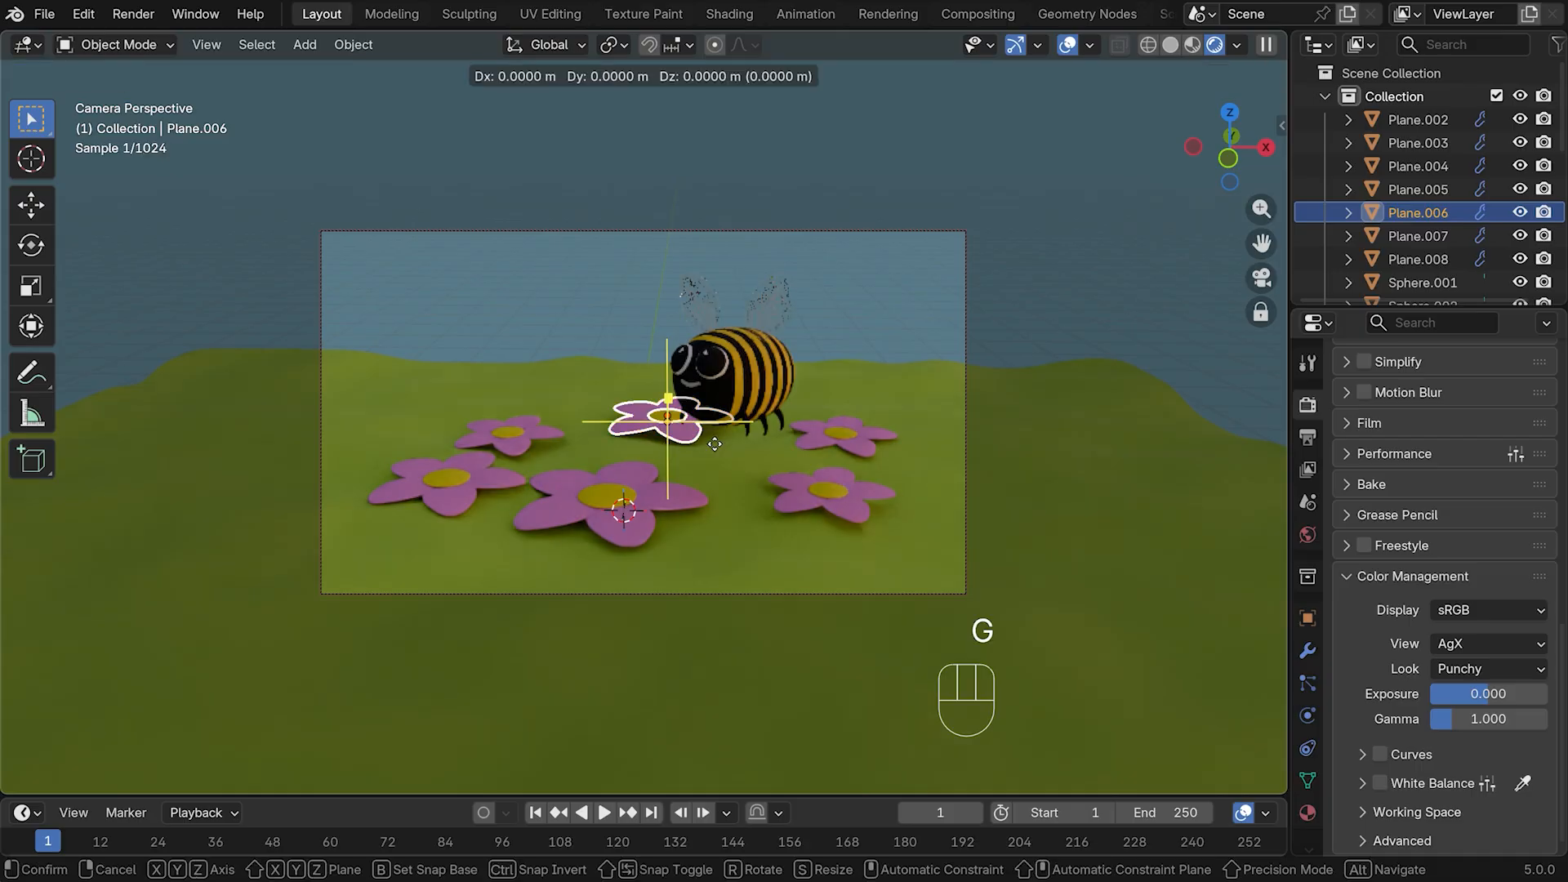
{"action": "key", "text": "z"}
{"action": "left_click", "coordinate": [713, 446]}
Lower the large front flower about 0.061 m along Z and rotate it about -2.28° in the camera view
{"action": "left_click", "coordinate": [609, 496]}
{"action": "left_click", "coordinate": [701, 505], "text": "shift"}
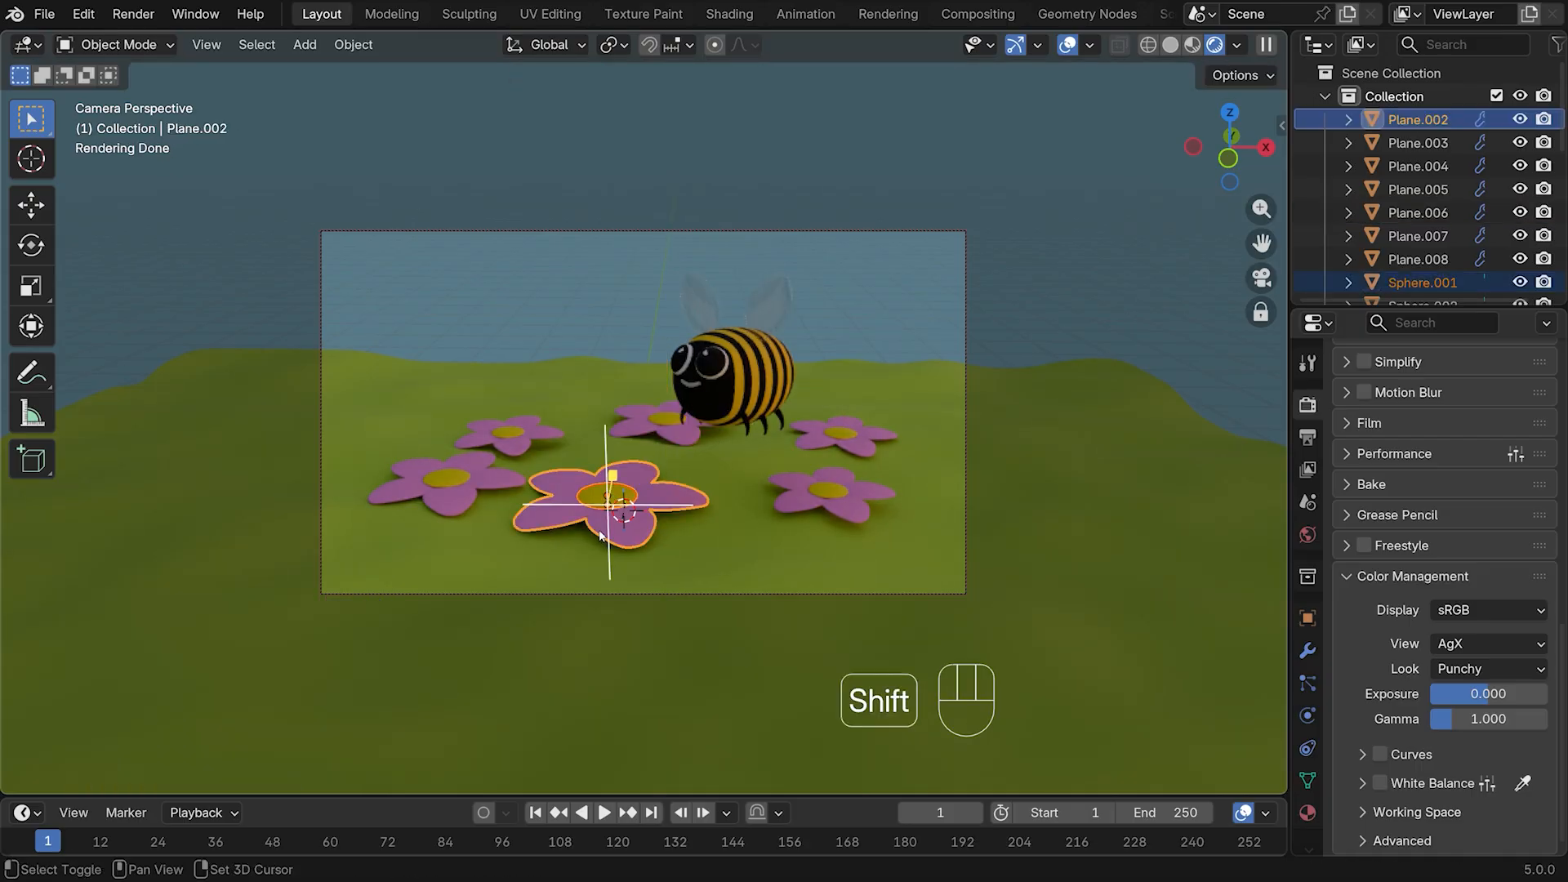
{"action": "key", "text": "g"}
{"action": "key", "text": "z"}
{"action": "key", "text": "r"}
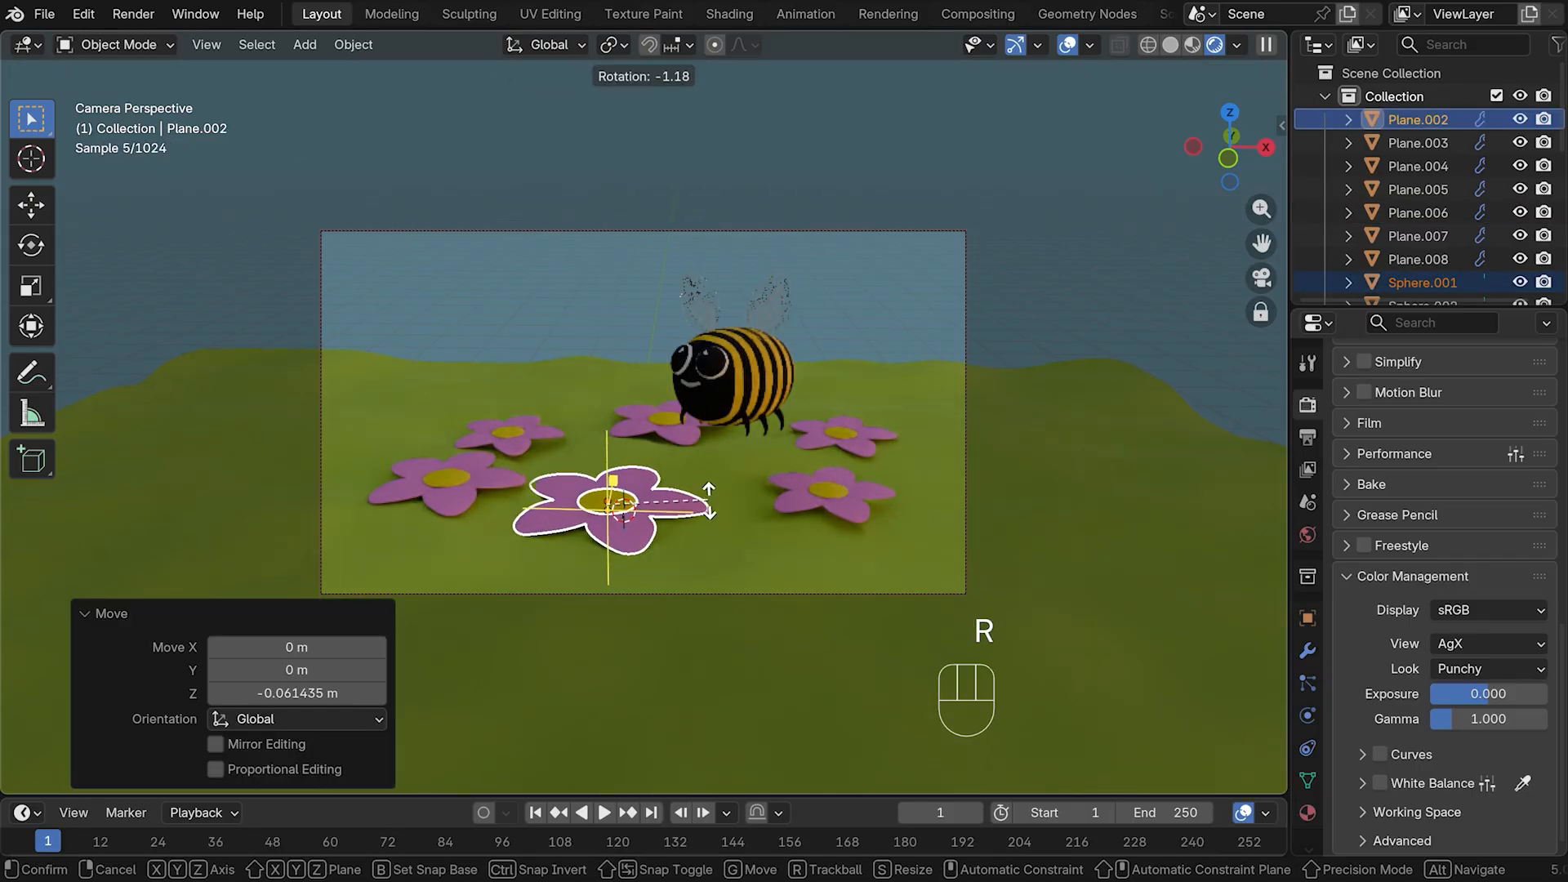
{"action": "left_click", "coordinate": [713, 503]}
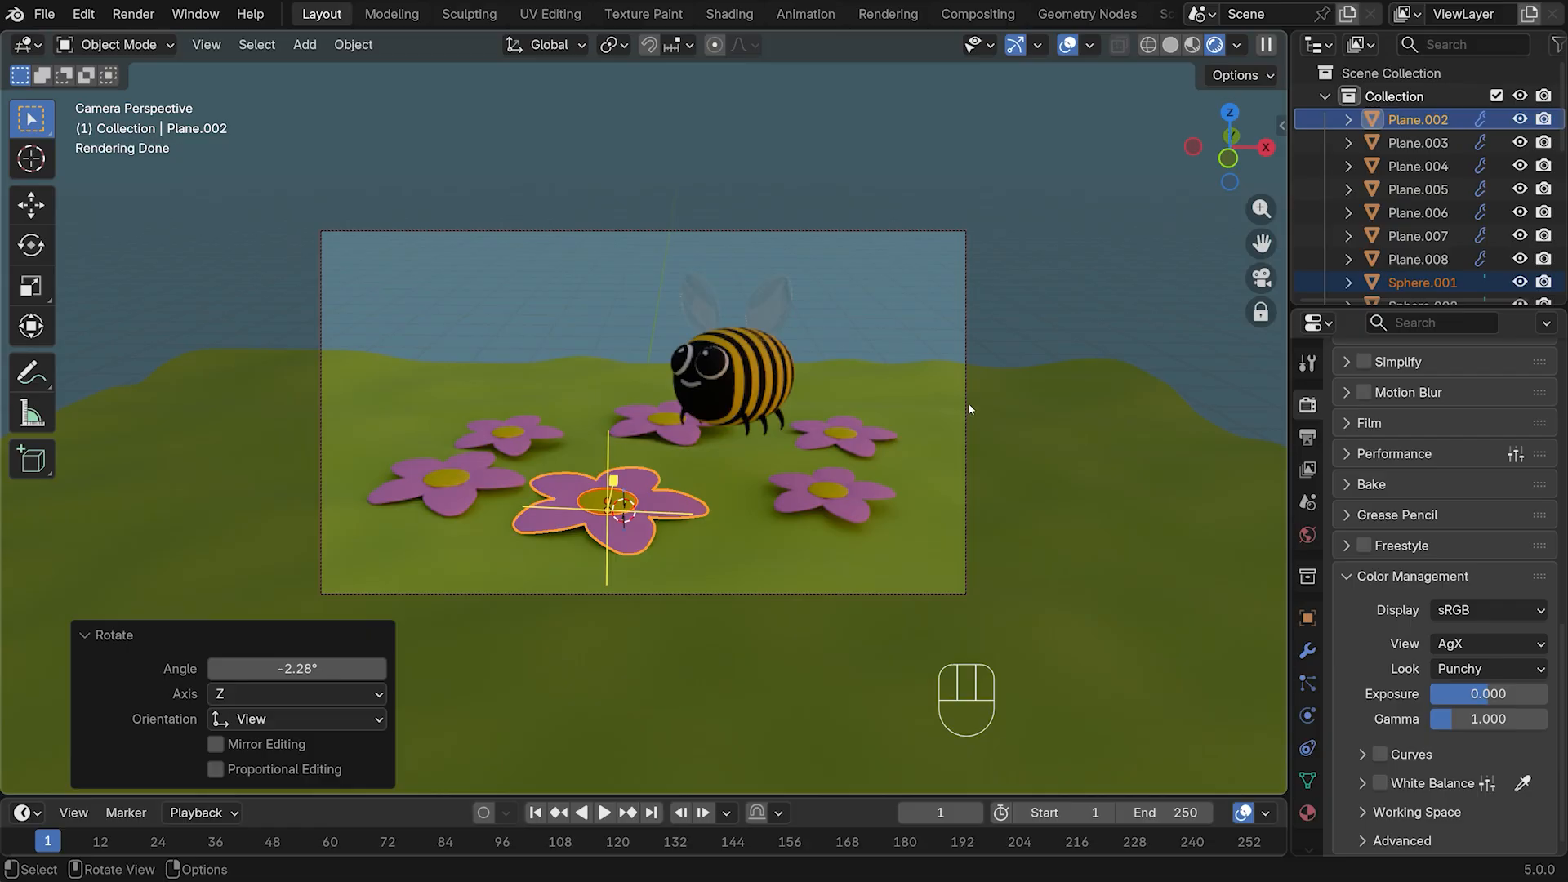
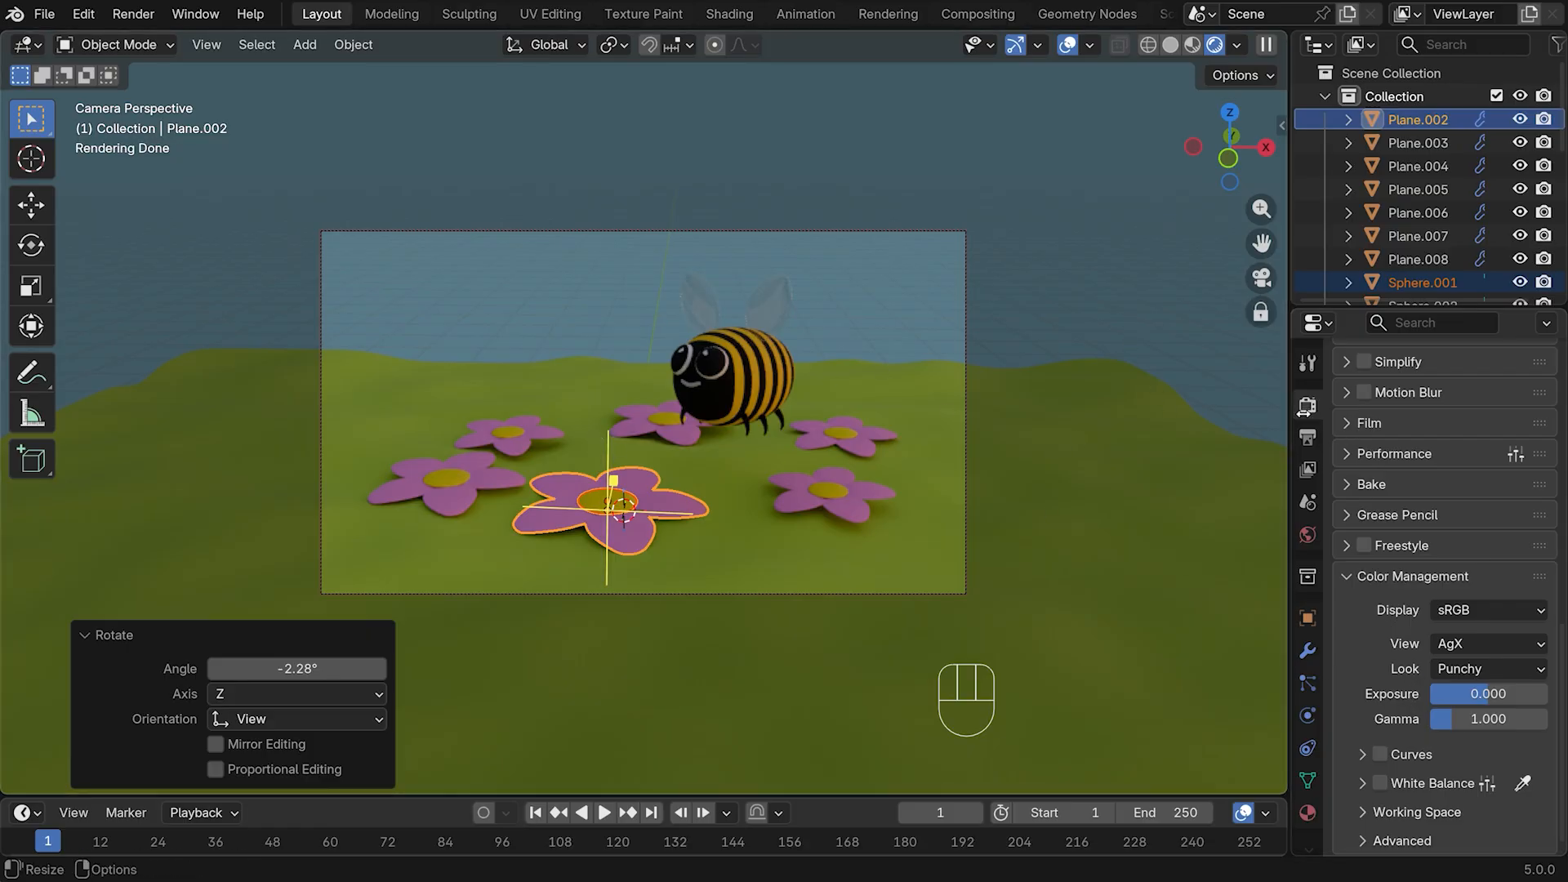
Add an area light in front and left of the flowers, at about X -1.74 m and Y -1.75 m
{"action": "key", "text": "KP_7"}
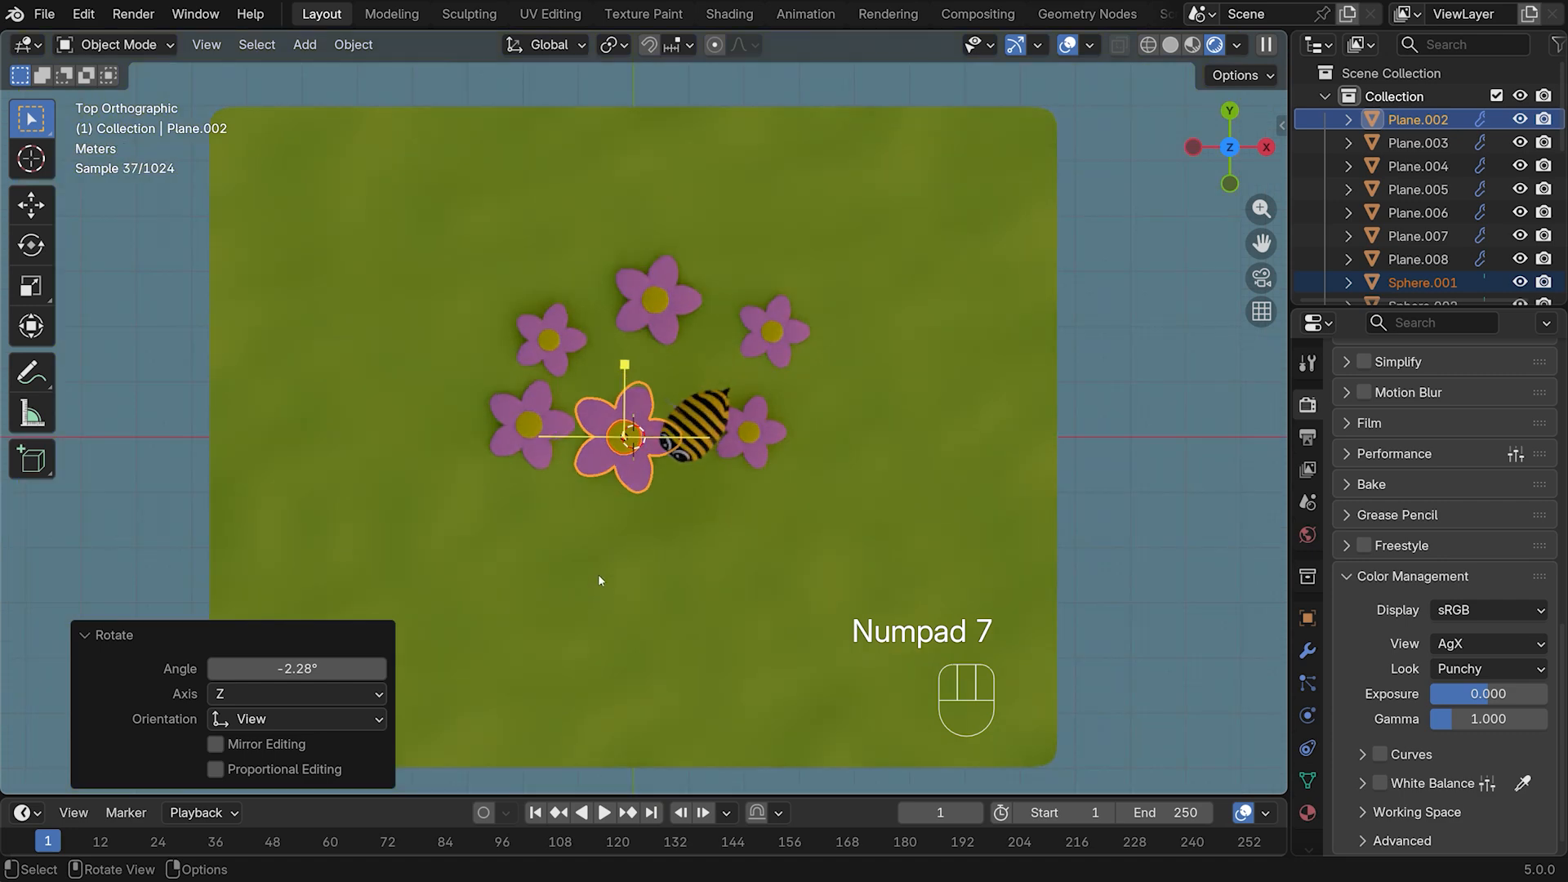
{"action": "right_click", "coordinate": [538, 533], "text": "shift"}
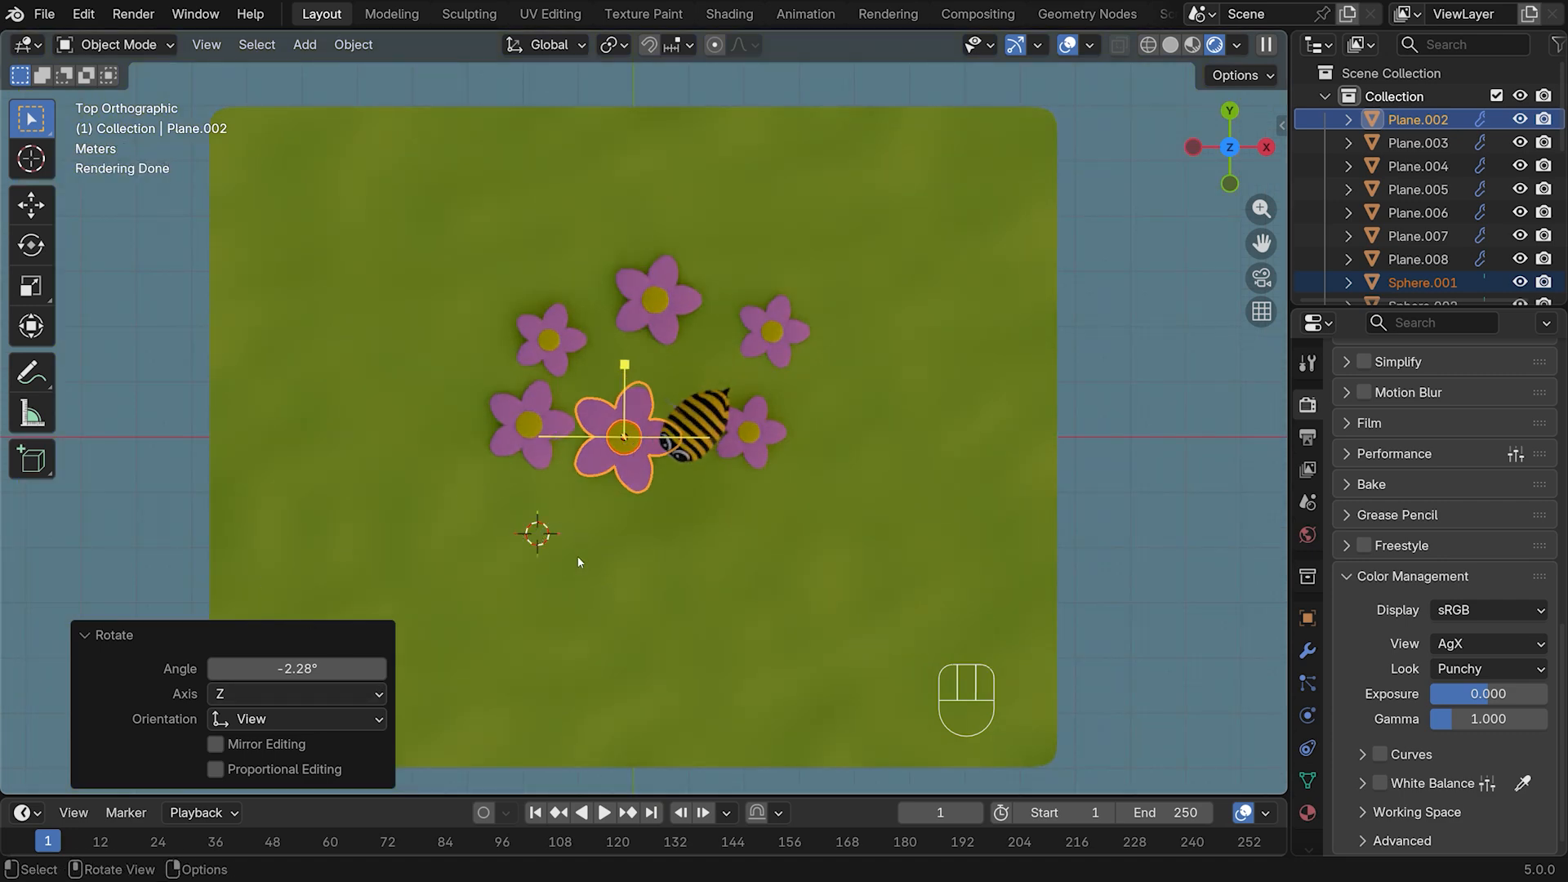
{"action": "key", "text": "shift+a"}
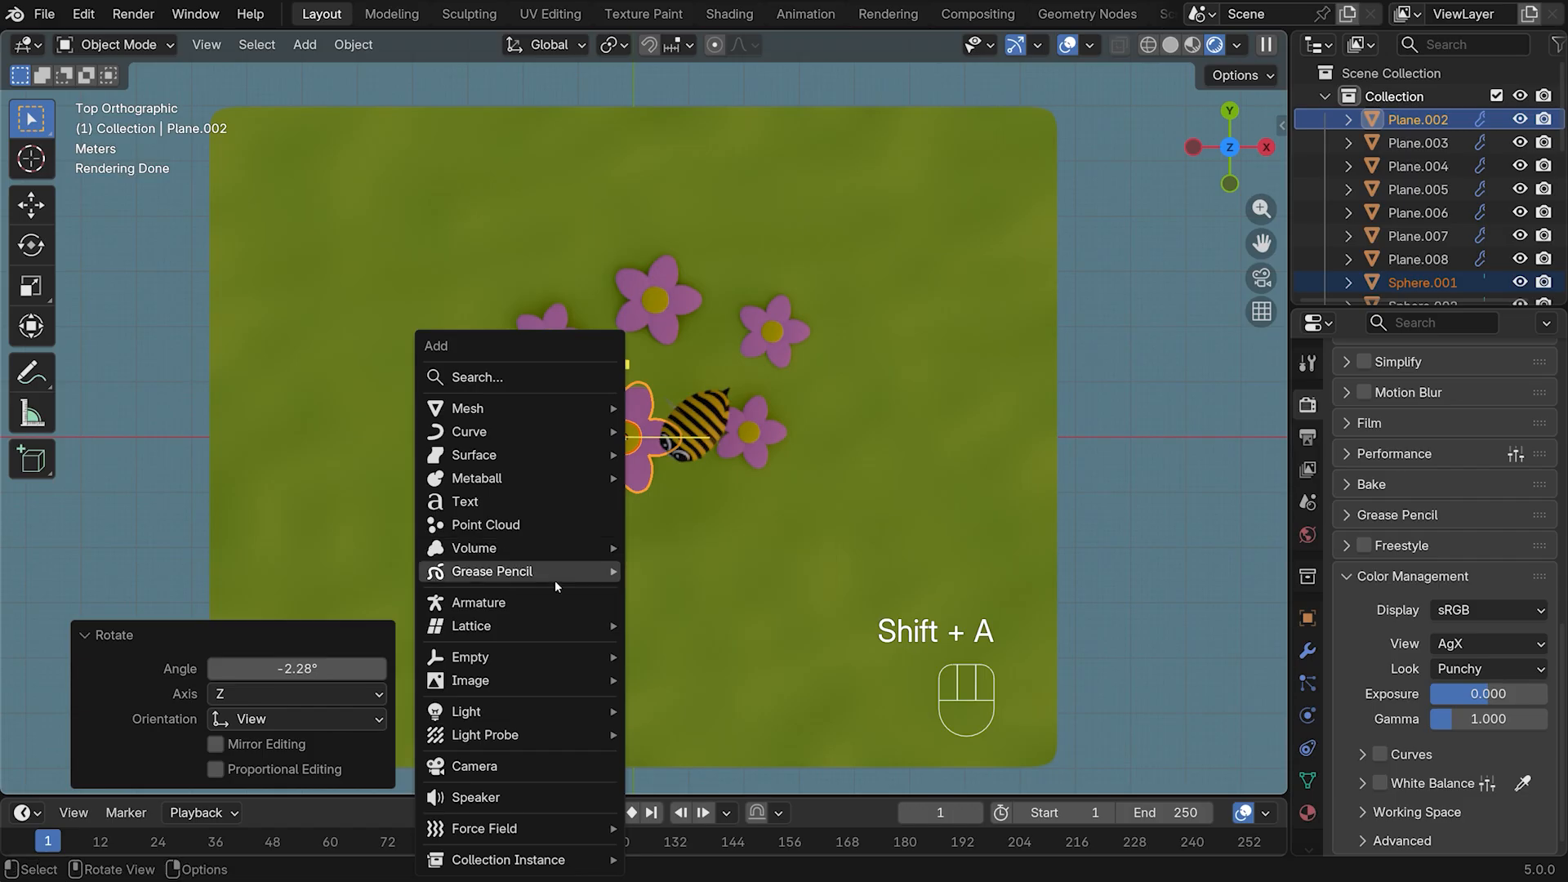
{"action": "mouse_move", "coordinate": [572, 712]}
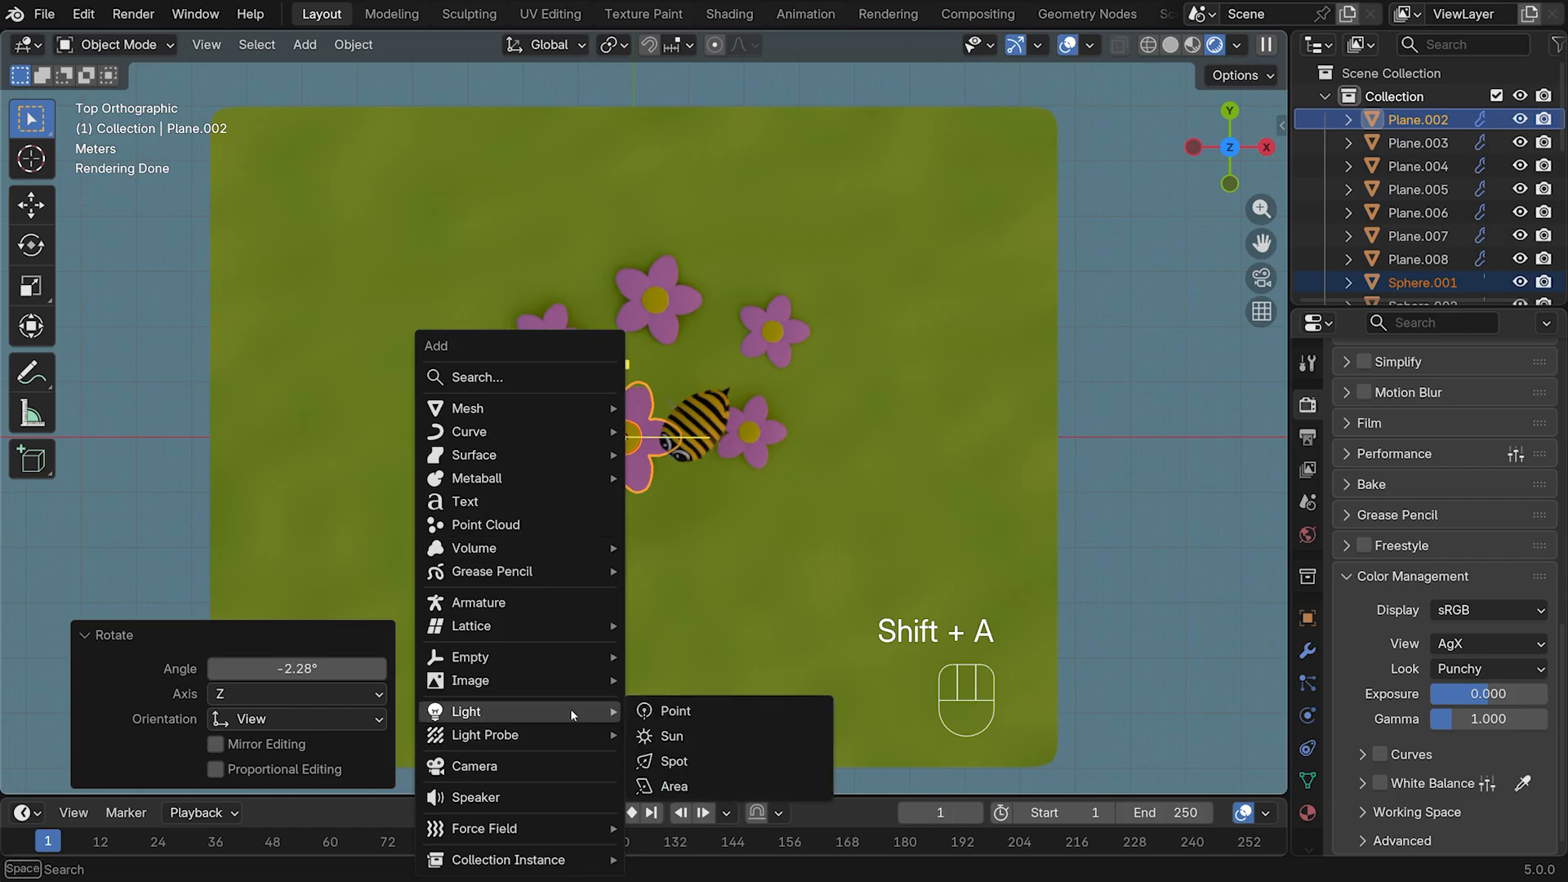
{"action": "left_click", "coordinate": [704, 786]}
Raise the area light along Z above the bee's height, aim it at the bee and return to camera view
{"action": "key", "text": "KP_3"}
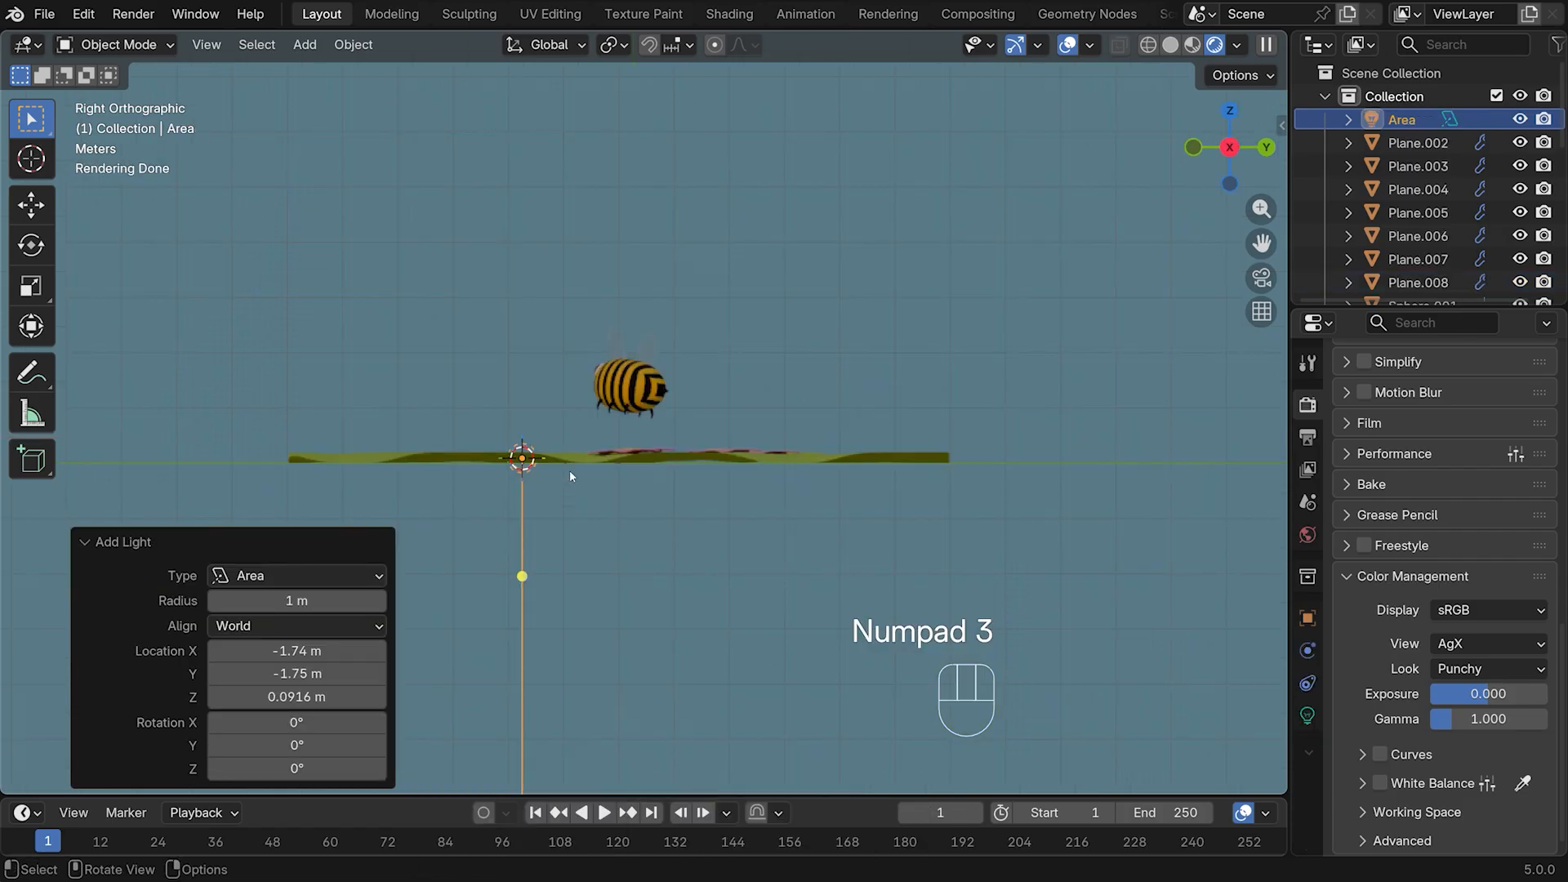
{"action": "key", "text": "g"}
{"action": "key", "text": "z"}
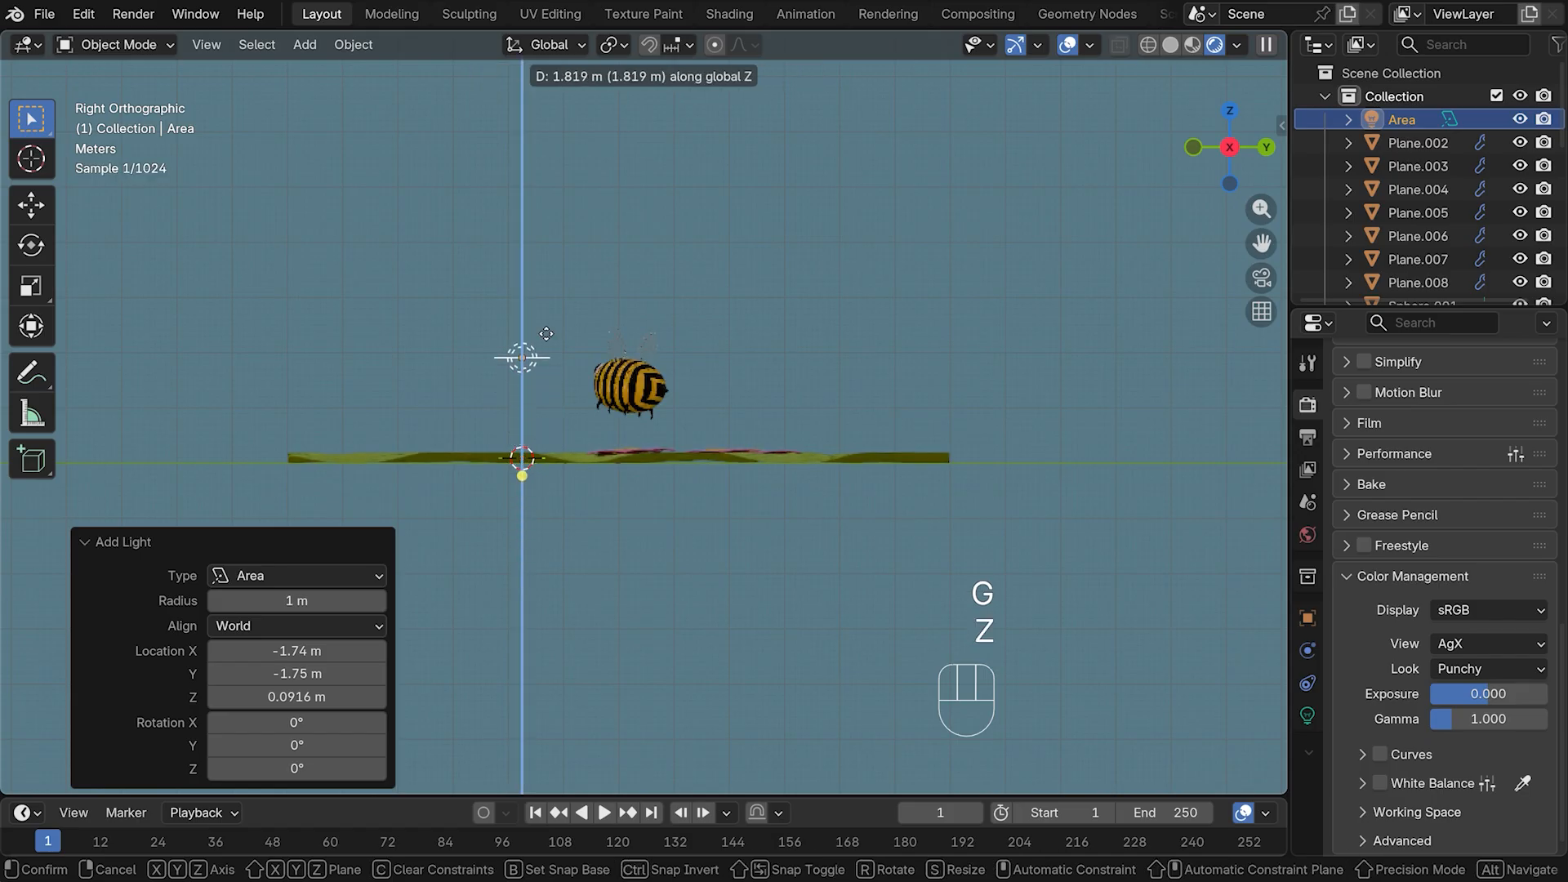
{"action": "left_click", "coordinate": [542, 306]}
{"action": "left_click_drag", "start_coordinate": [522, 435], "coordinate": [614, 394]}
{"action": "key", "text": "KP_0"}
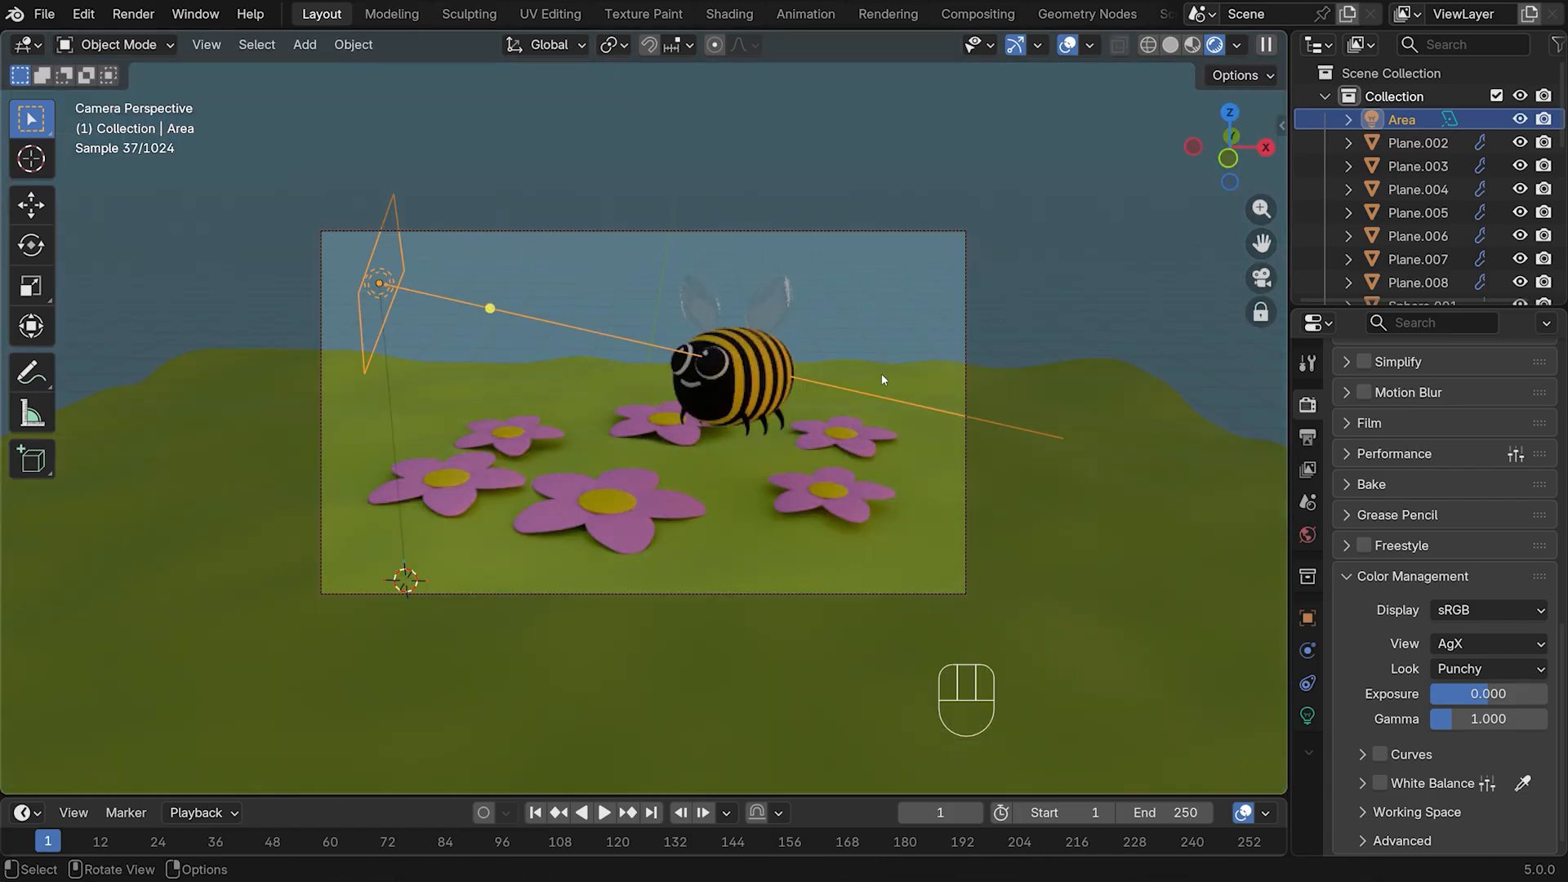
Set the area light's power to 50 and narrow its beam spread to 90°
{"action": "left_click", "coordinate": [1308, 716]}
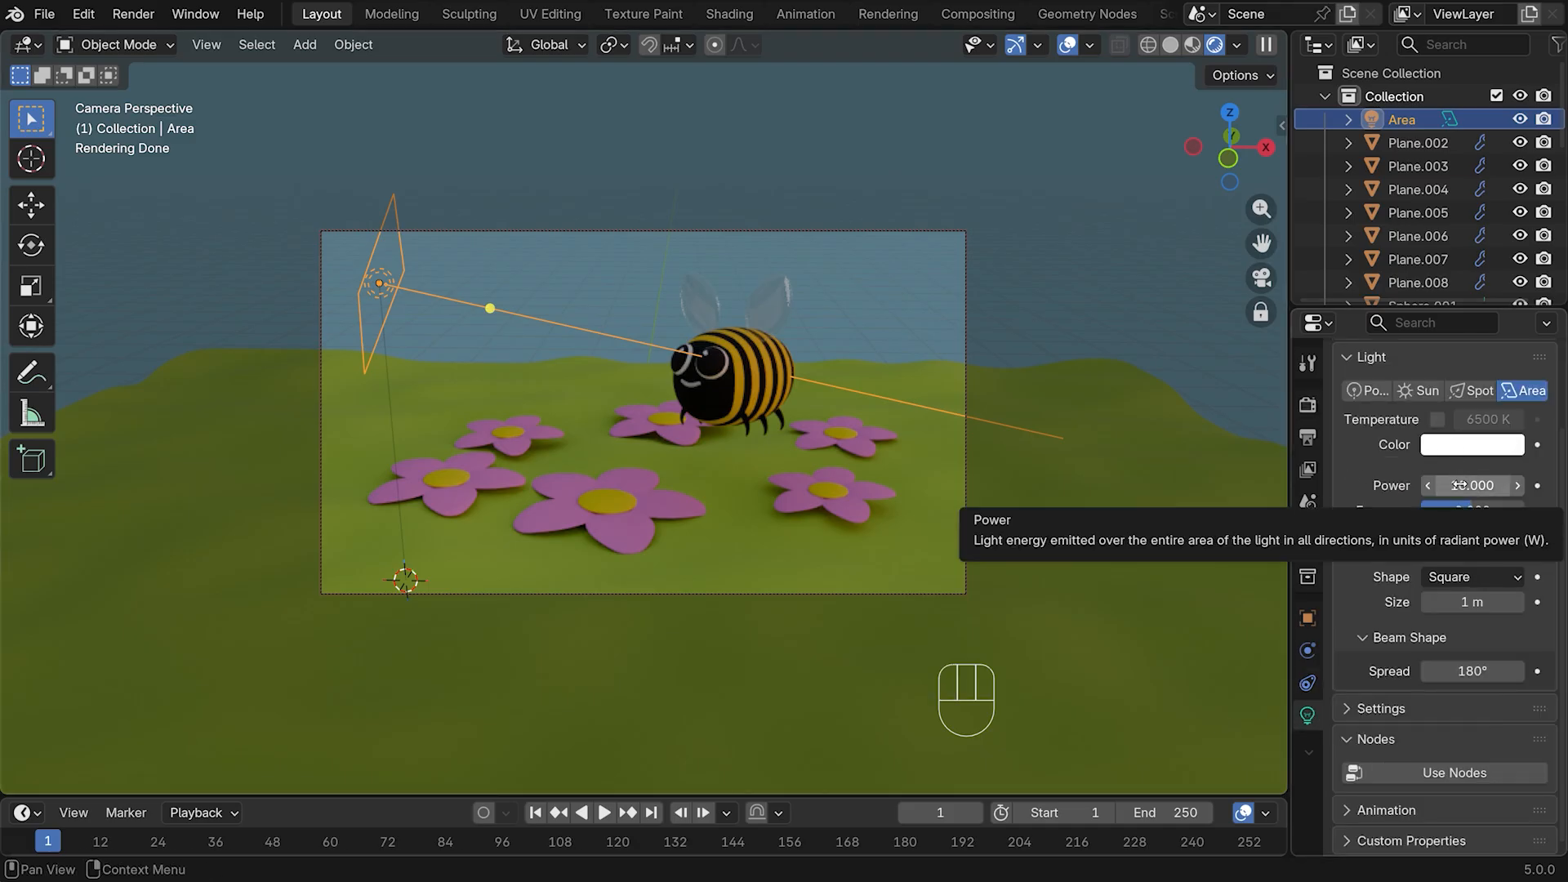
{"action": "left_click_drag", "start_coordinate": [1460, 485], "coordinate": [1505, 485]}
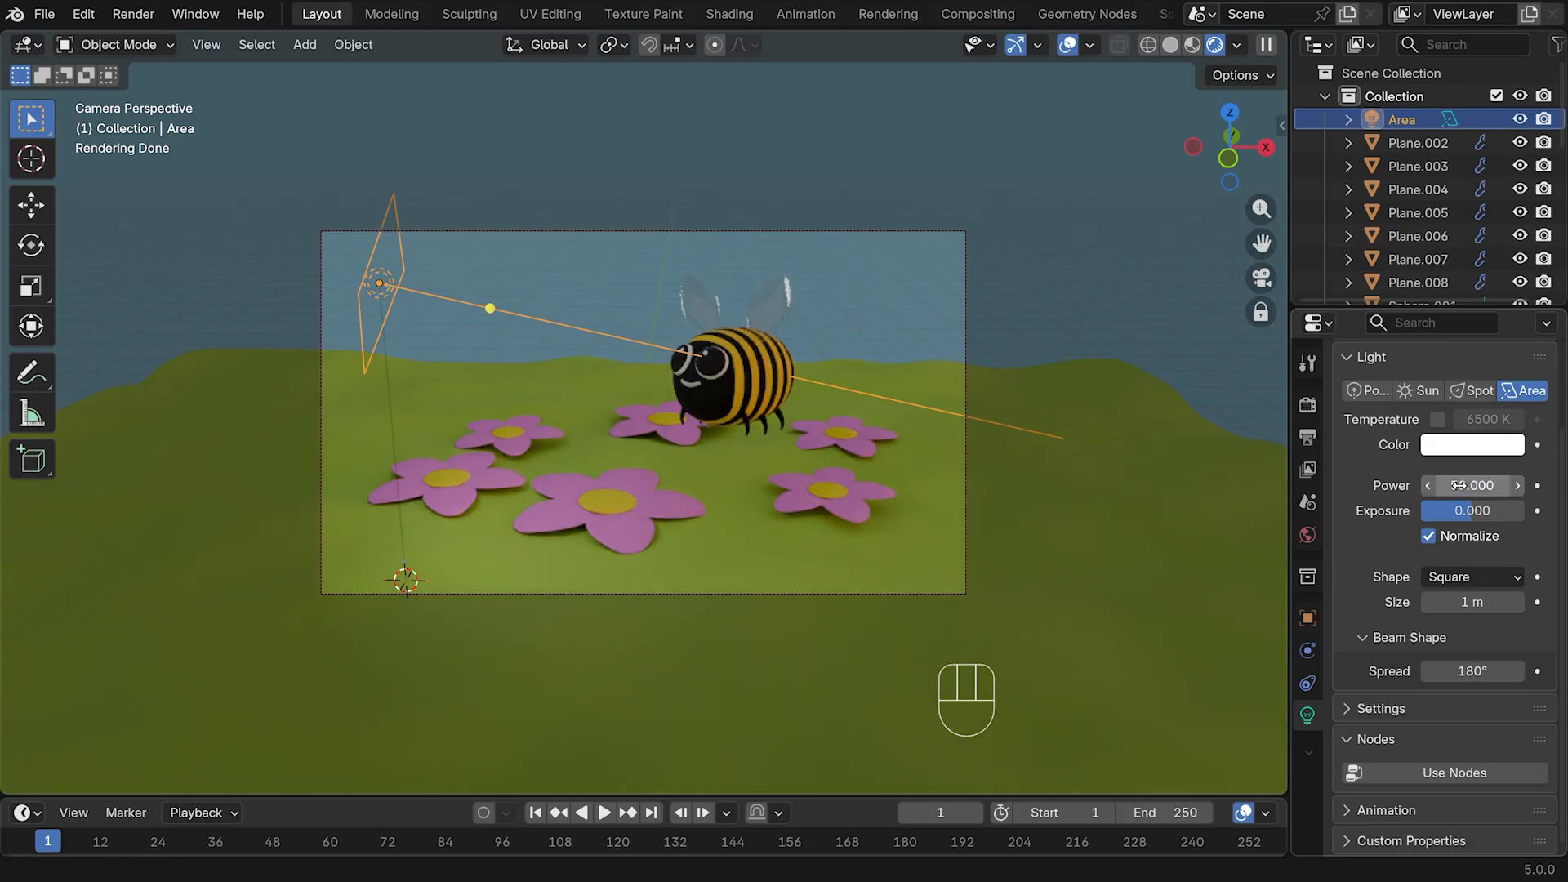
{"action": "left_click_drag", "start_coordinate": [1480, 671], "coordinate": [1462, 674]}
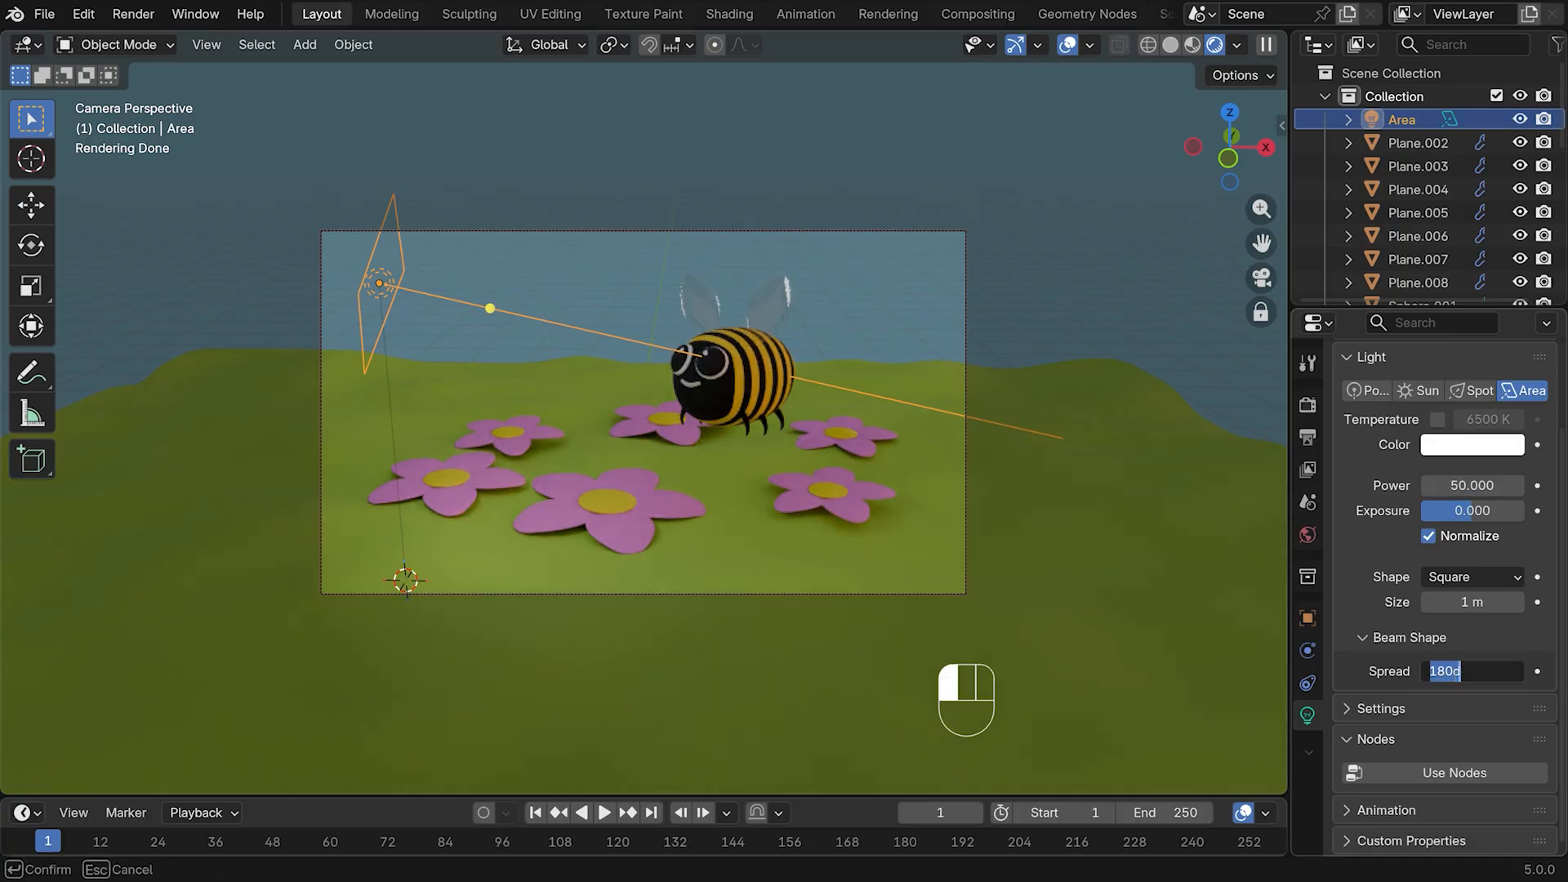
{"action": "type", "text": "90"}
{"action": "key", "text": "Return"}
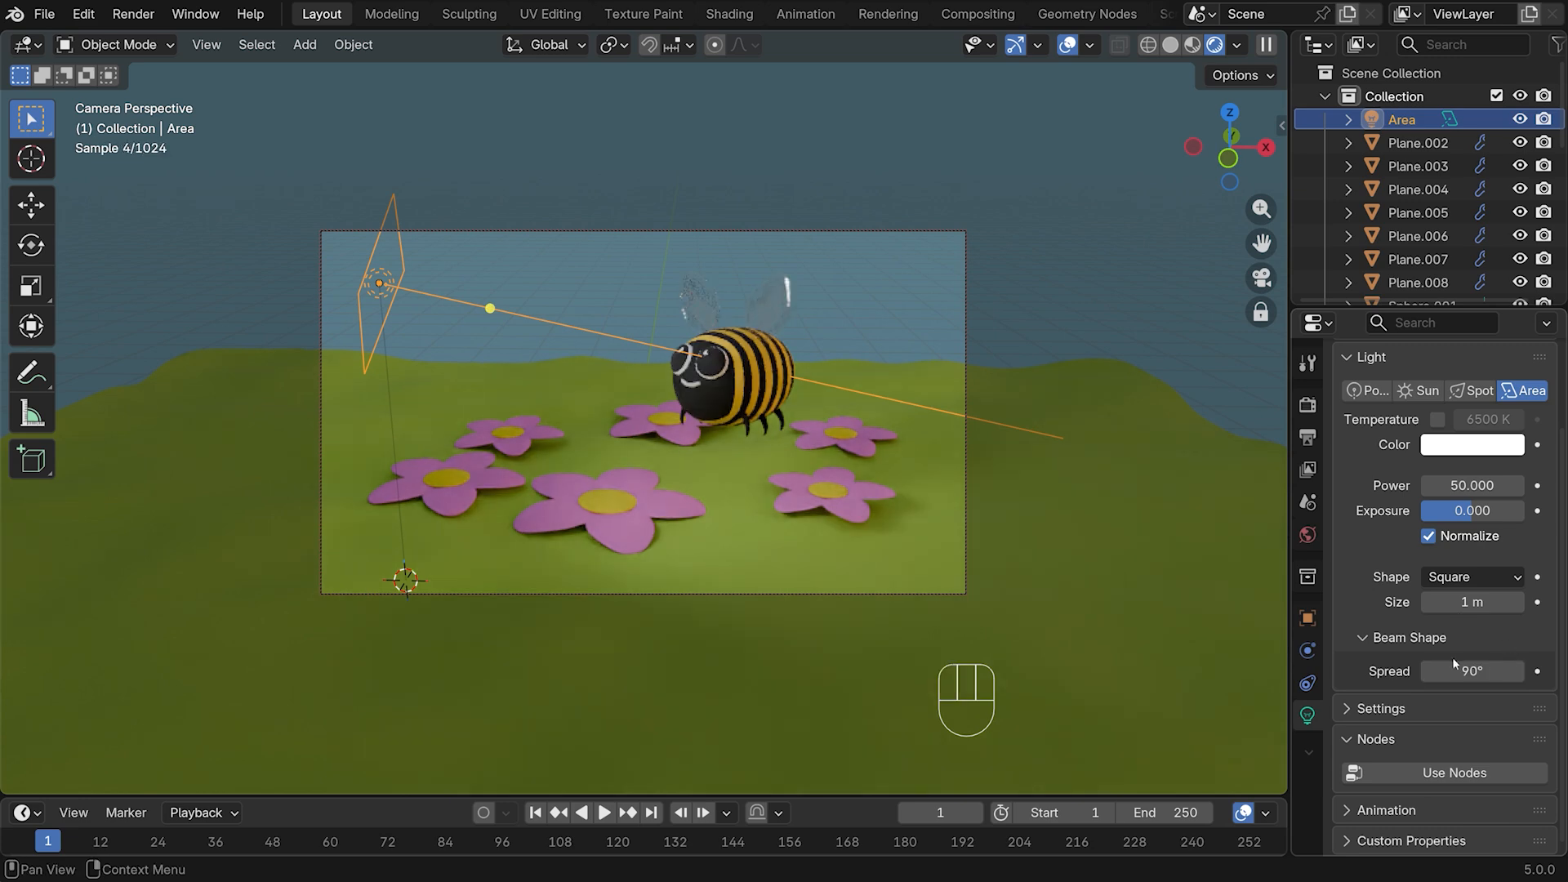
Tint the area light pale cyan (#BCFBFF) and reduce its power to 30
{"action": "left_click", "coordinate": [1475, 448]}
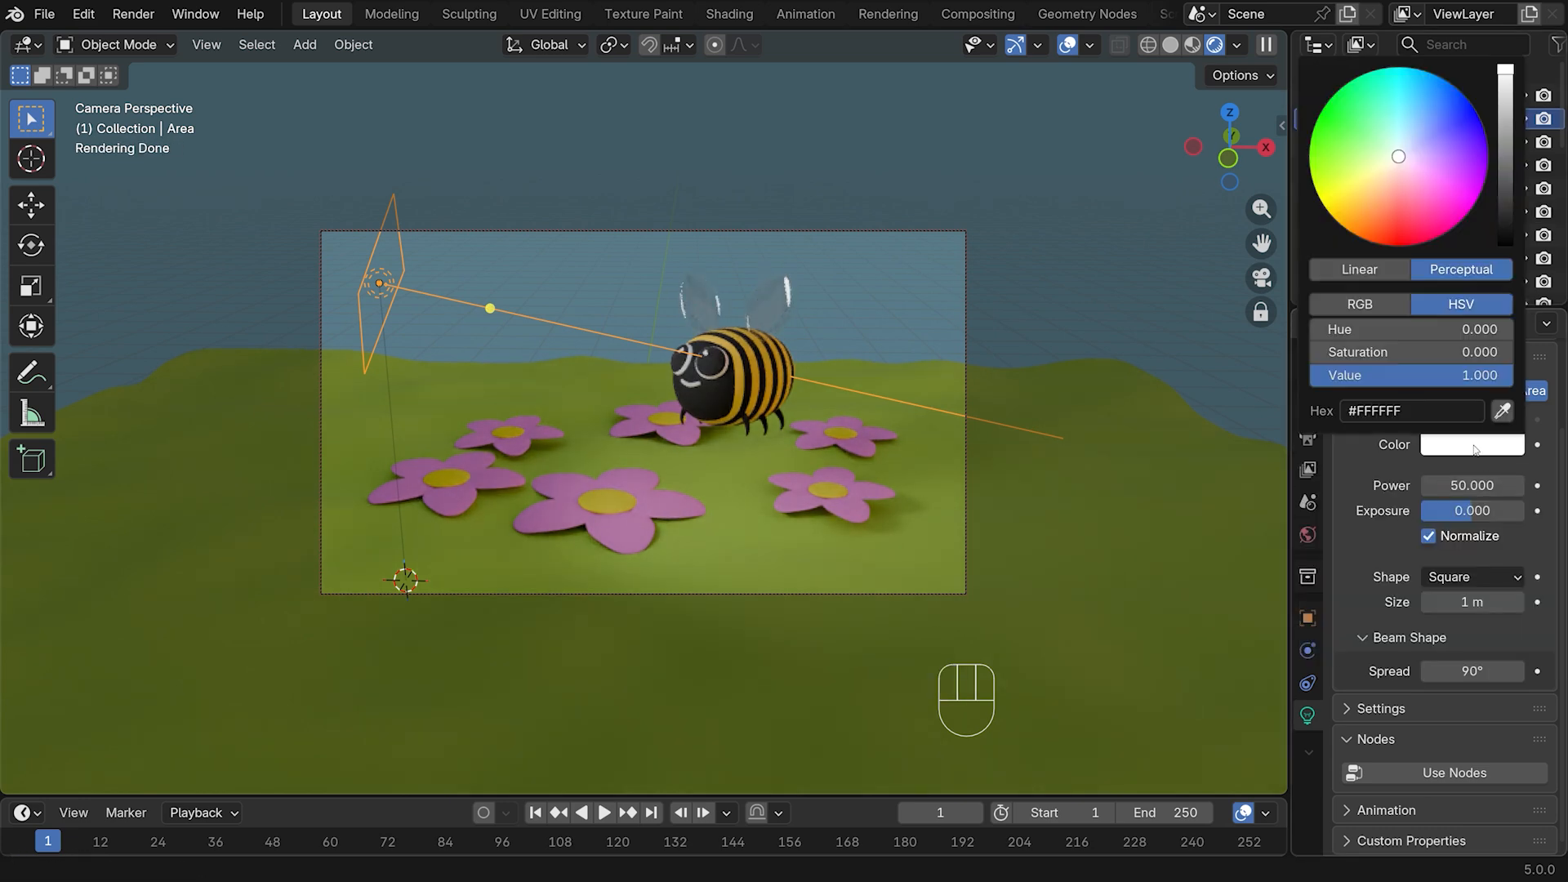
{"action": "left_click", "coordinate": [1399, 133]}
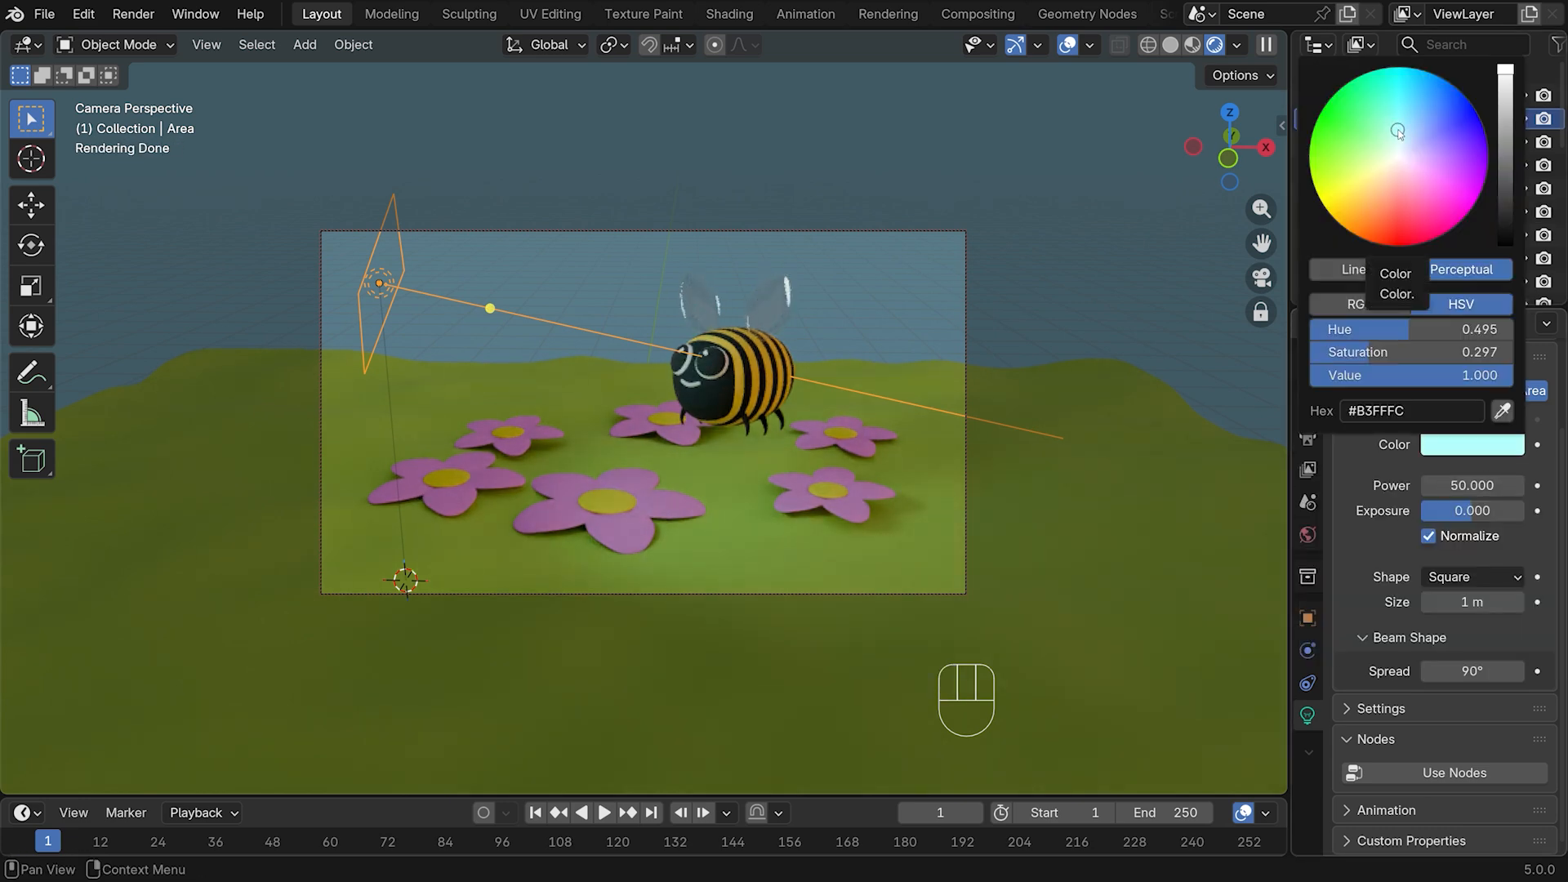
{"action": "left_click", "coordinate": [1400, 132]}
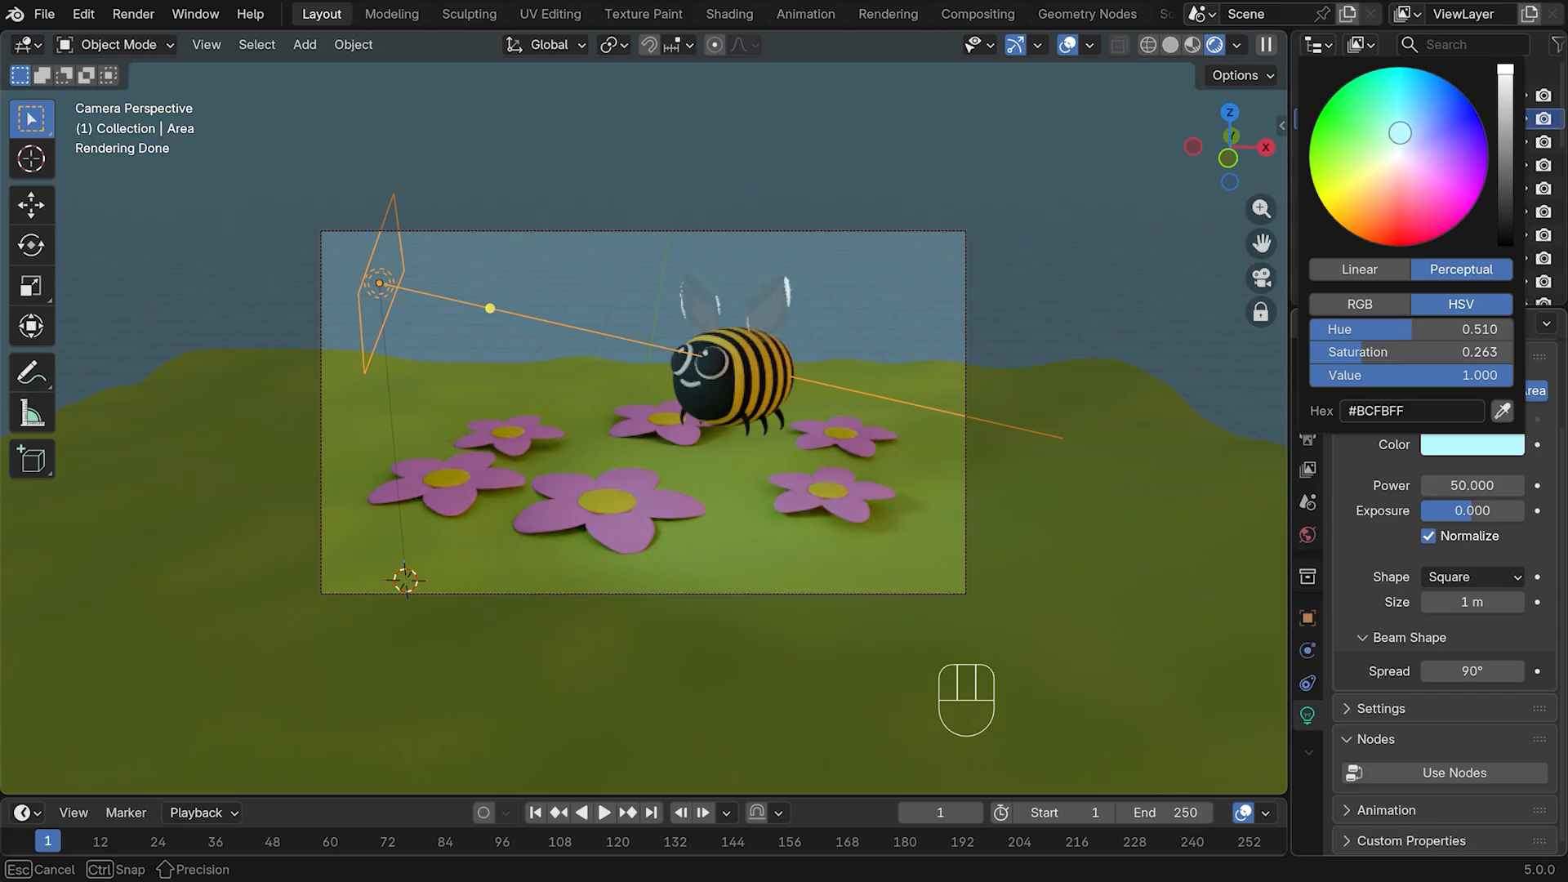
{"action": "left_click", "coordinate": [1474, 488]}
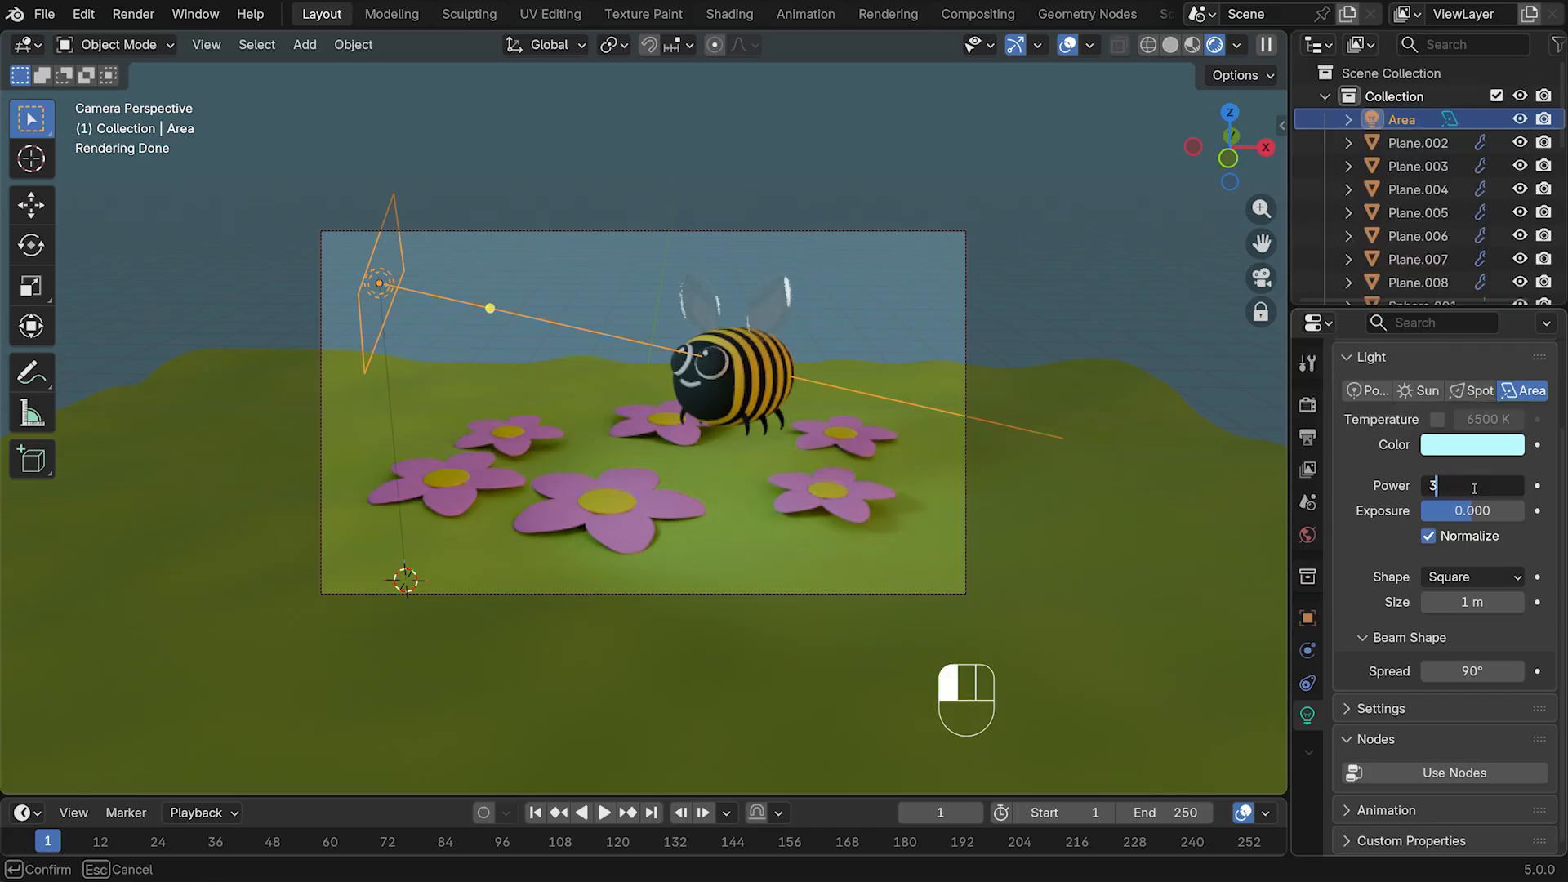
{"action": "key", "text": "Return"}
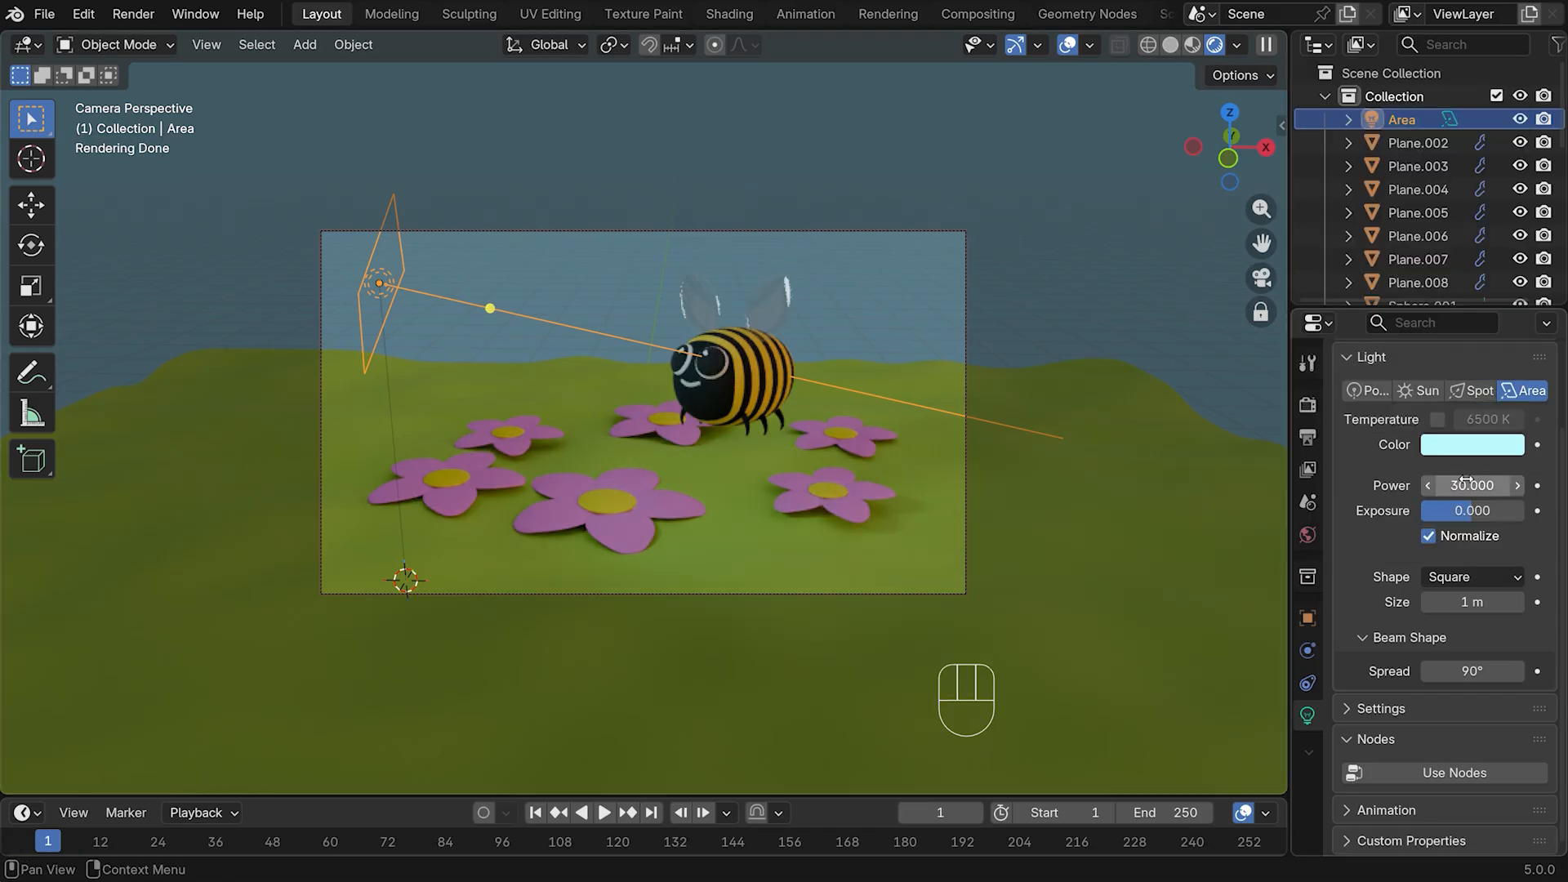
Duplicate the area light about 3.87 m along X and -0.49 m along Y, and rotate the copy about 99.6° to face the bee
{"action": "key", "text": "KP_7"}
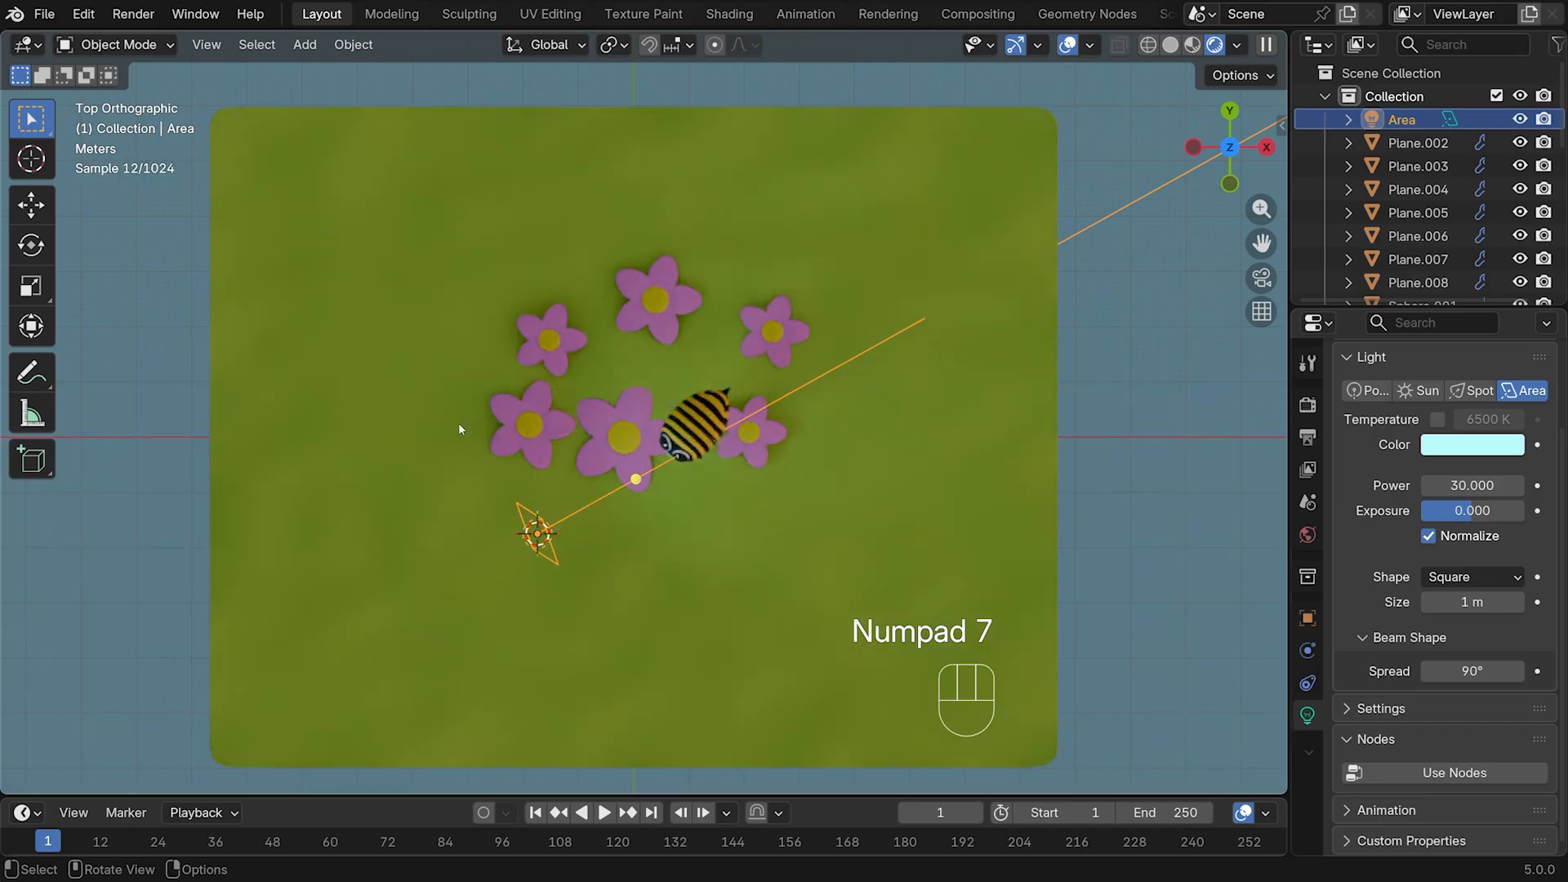
{"action": "key", "text": "shift+d"}
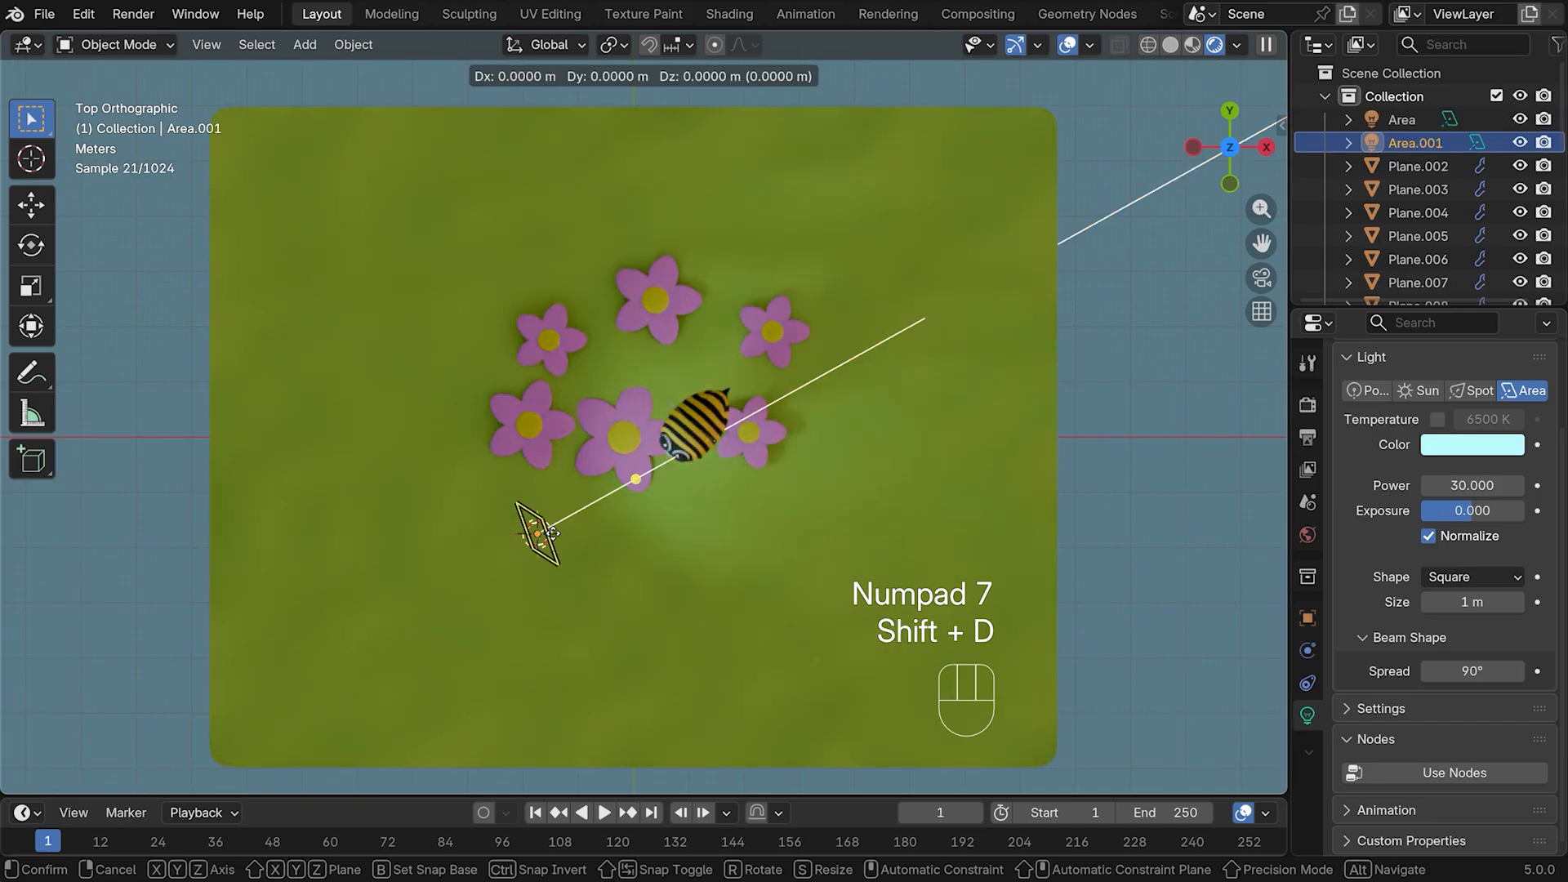
{"action": "left_click", "coordinate": [766, 561]}
{"action": "key", "text": "r"}
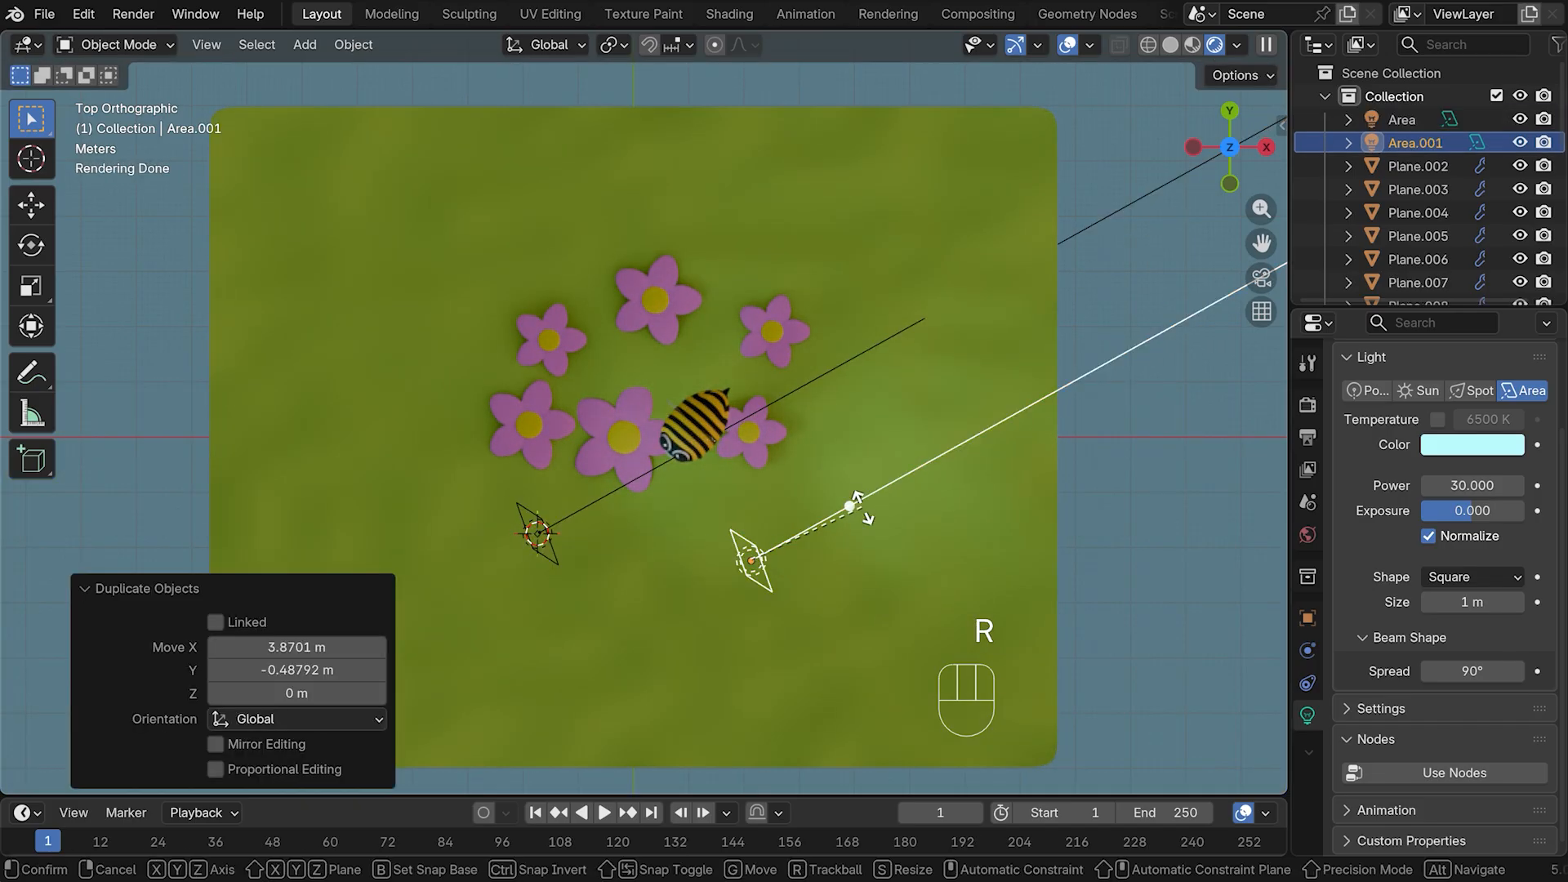
{"action": "left_click", "coordinate": [667, 442]}
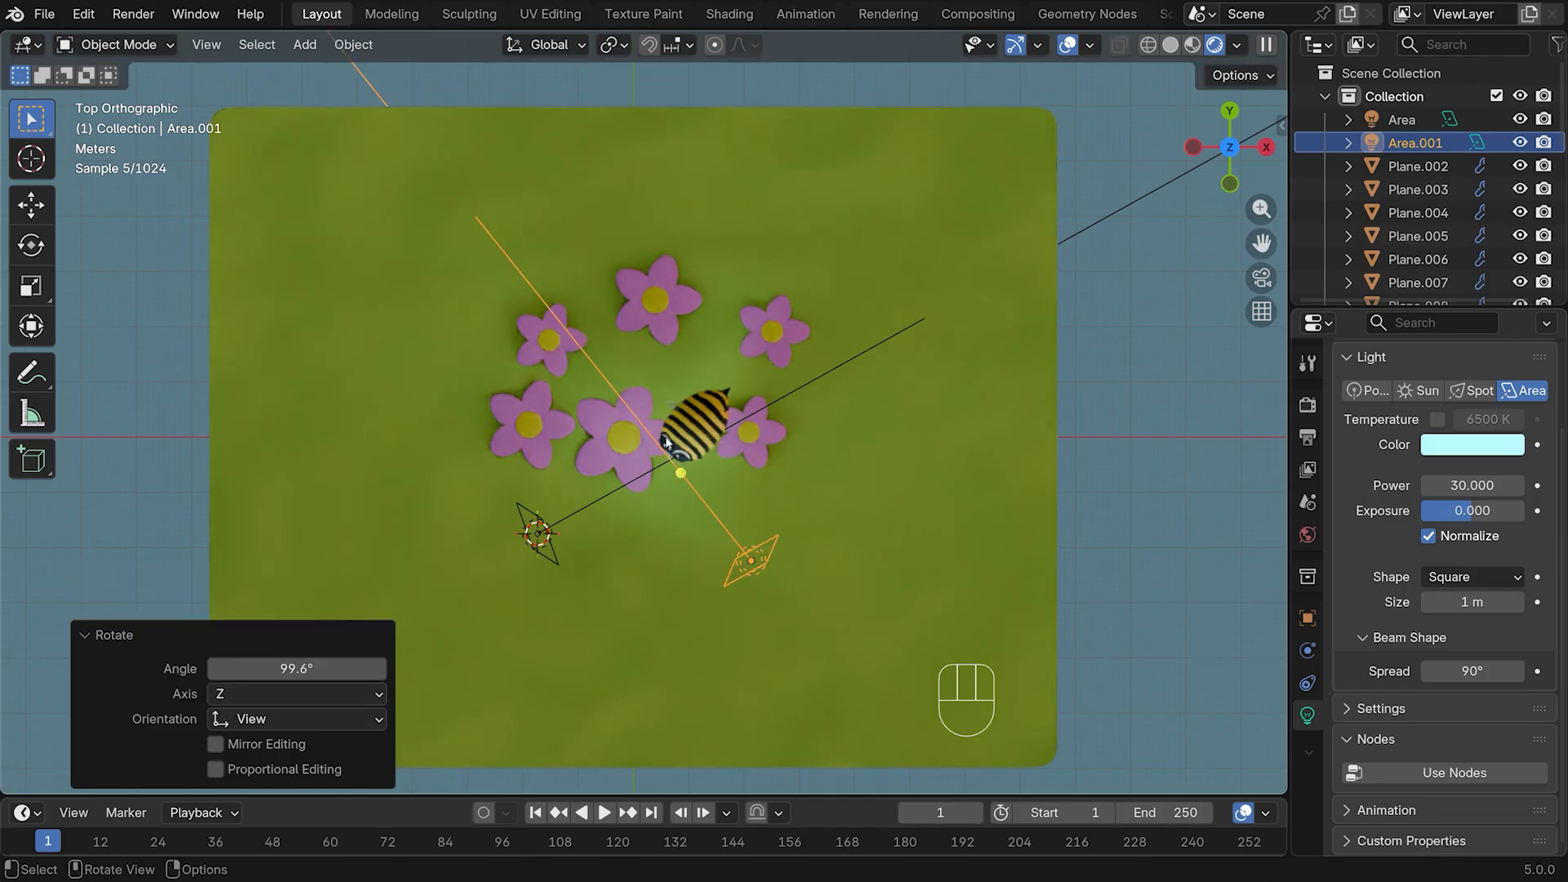
{"action": "left_click", "coordinate": [1262, 278]}
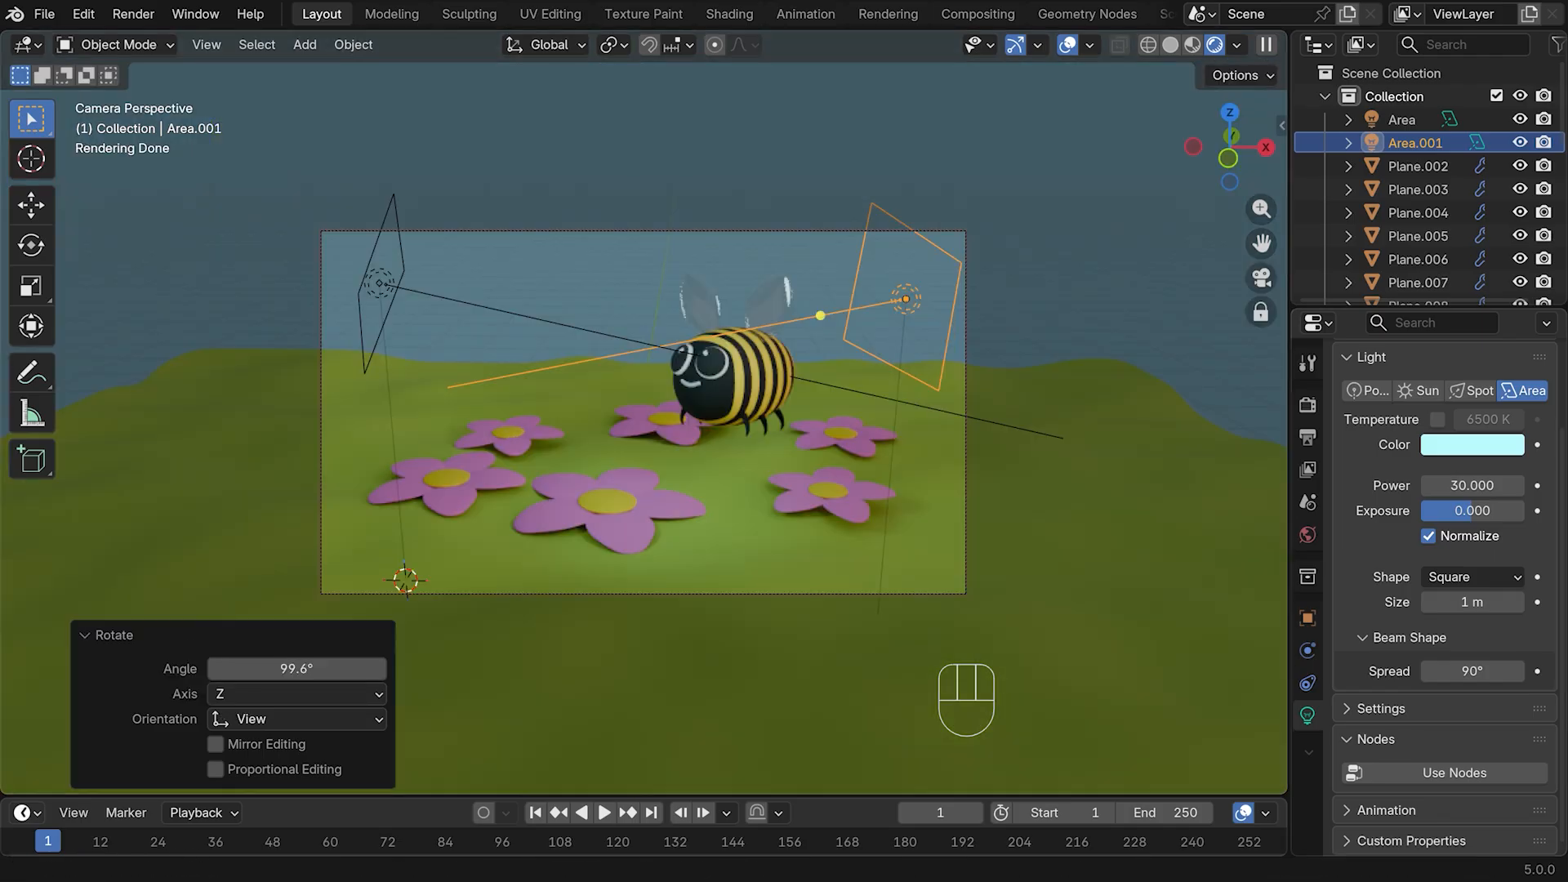
Set the duplicated light's power to 50 and its color to a warm peach (#FFD1BA)
{"action": "left_click", "coordinate": [1468, 487]}
{"action": "type", "text": "5"}
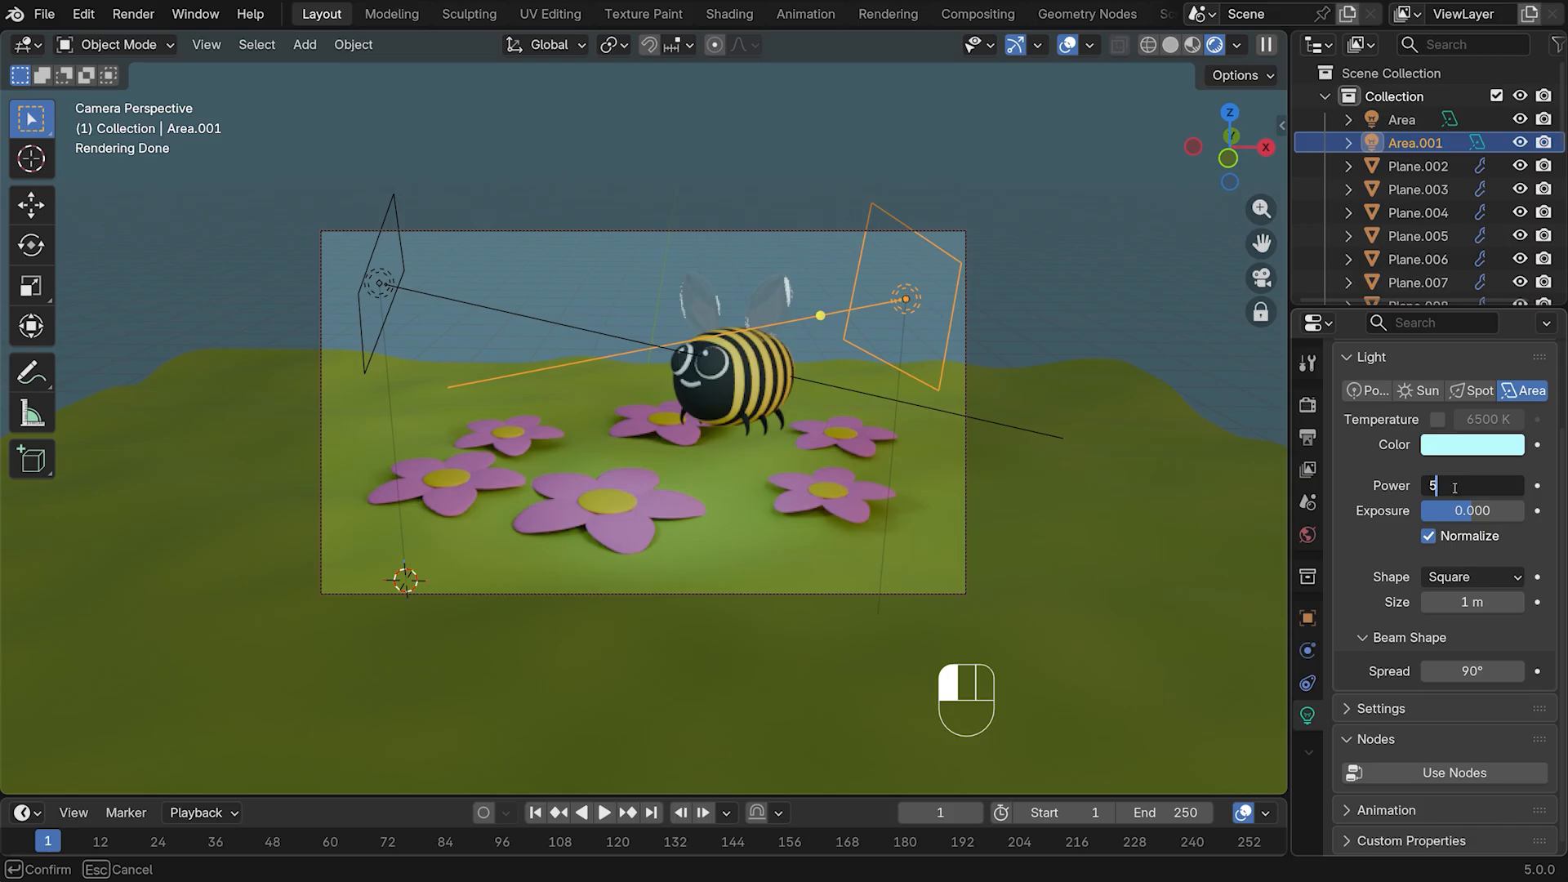
{"action": "type", "text": "0"}
{"action": "key", "text": "Return"}
{"action": "left_click", "coordinate": [1479, 446]}
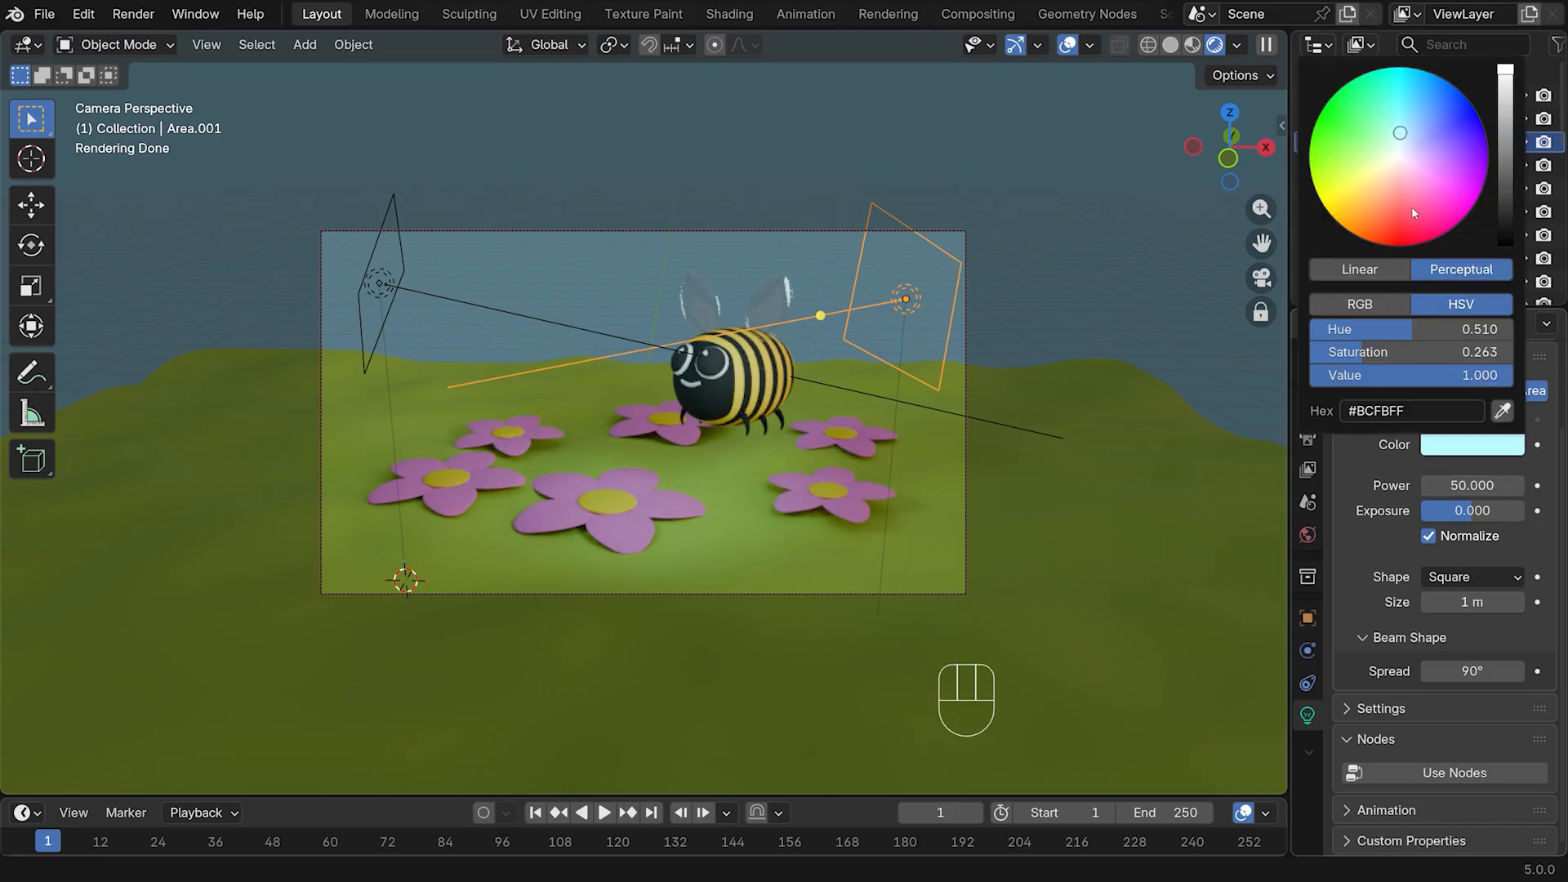
{"action": "left_click", "coordinate": [1414, 177]}
{"action": "mouse_move", "coordinate": [1414, 175]}
{"action": "left_mouse_down"}
{"action": "mouse_move", "coordinate": [1425, 168]}
{"action": "mouse_move", "coordinate": [1390, 180]}
{"action": "left_mouse_up"}
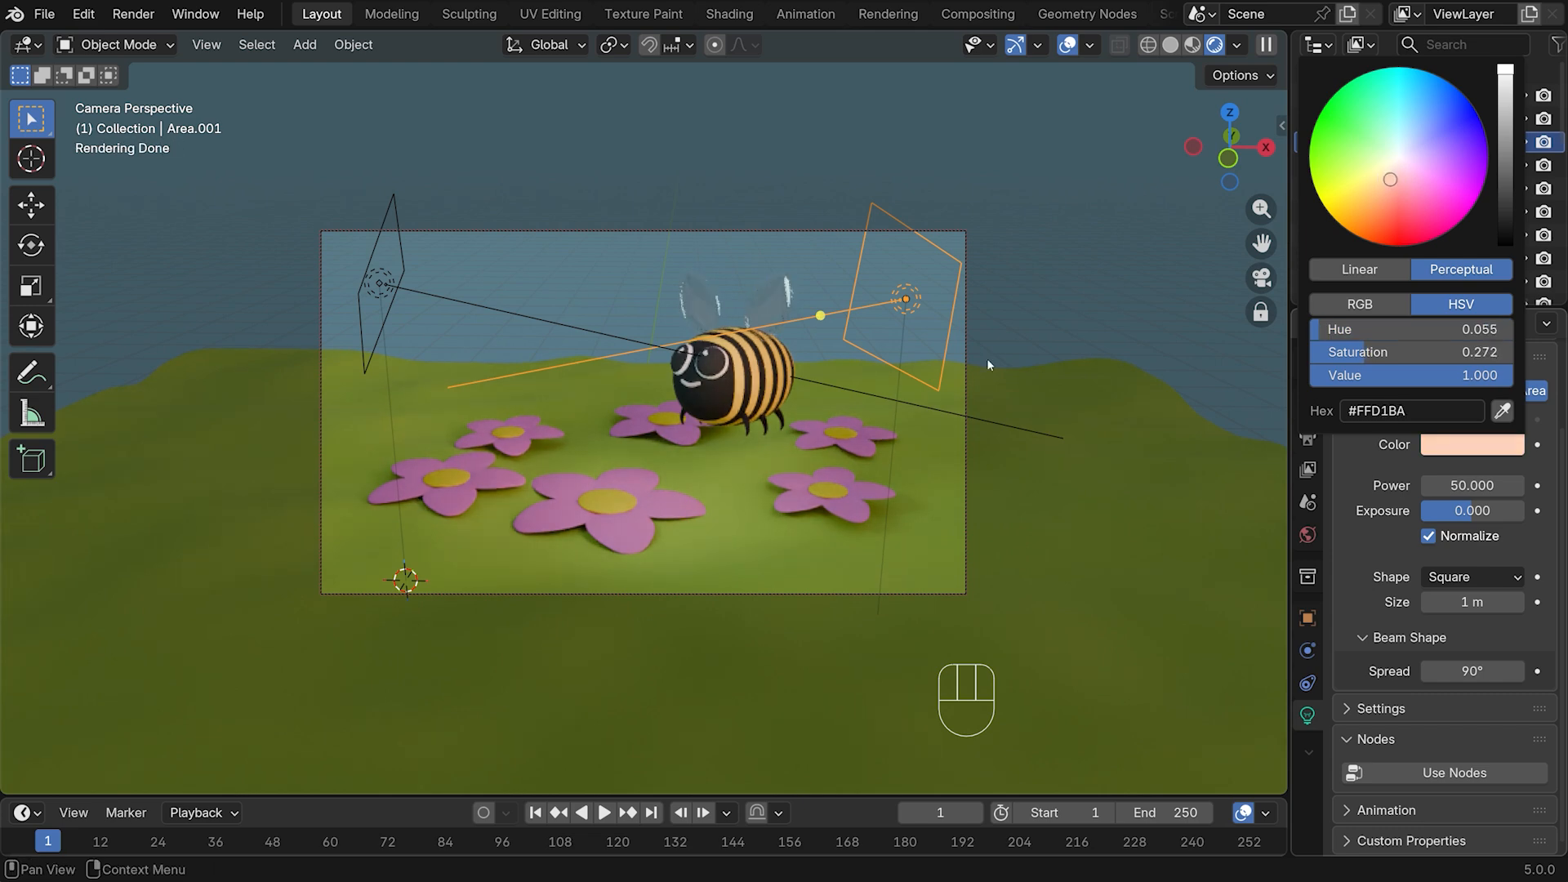
Duplicate the peach light behind the bee, about 1.91 m along X and 5.42 m along Y, and rotate the copy about 97.3° toward the bee
{"action": "key", "text": "KP_7"}
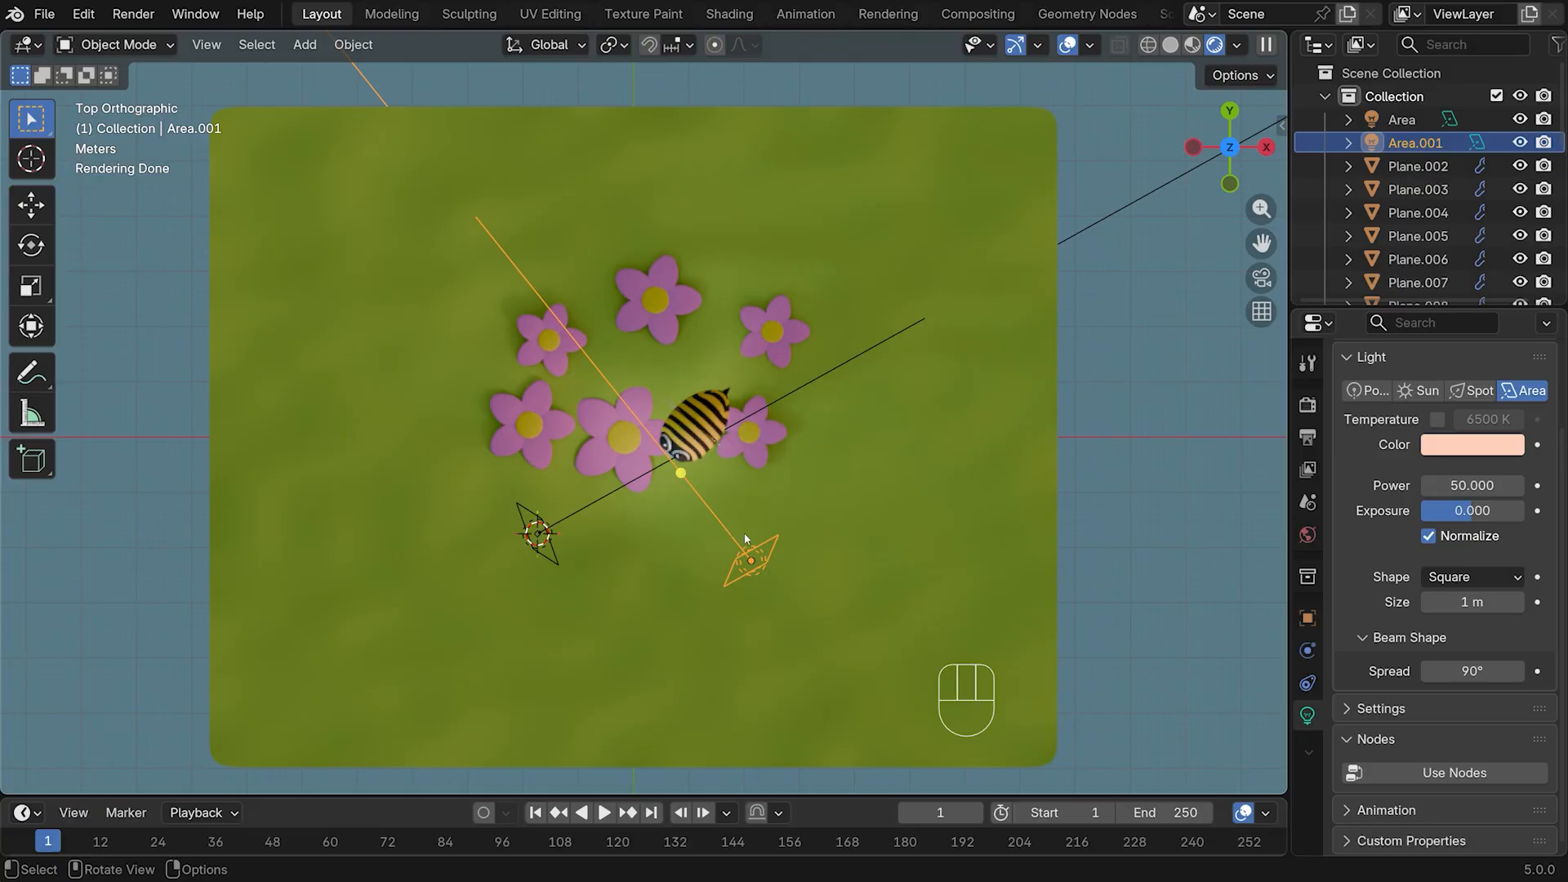
{"action": "key", "text": "shift+d"}
{"action": "left_click", "coordinate": [849, 232]}
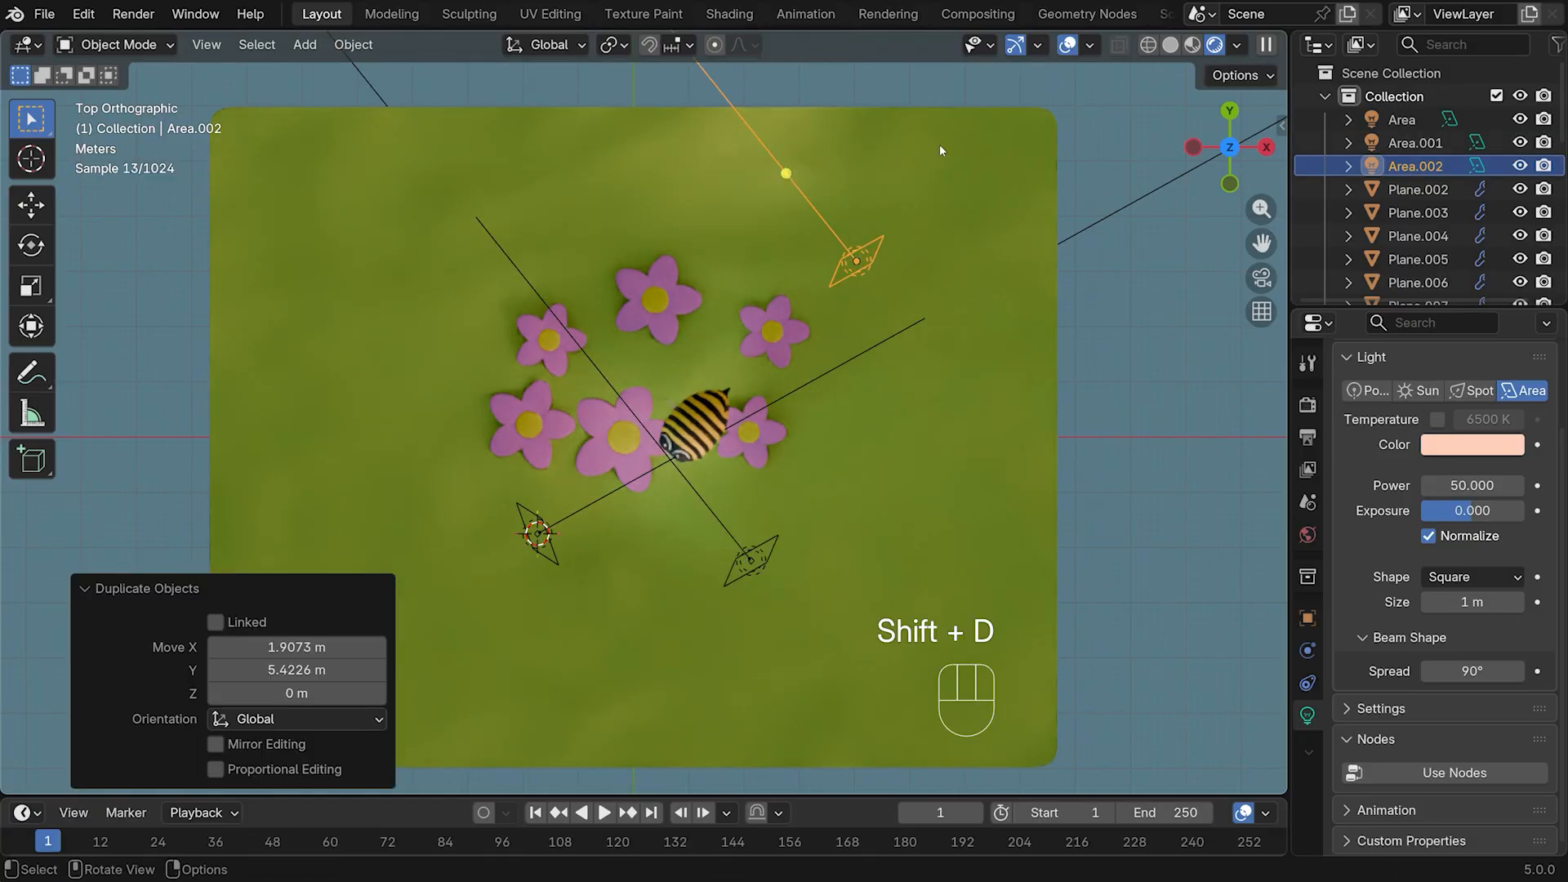
{"action": "key", "text": "r"}
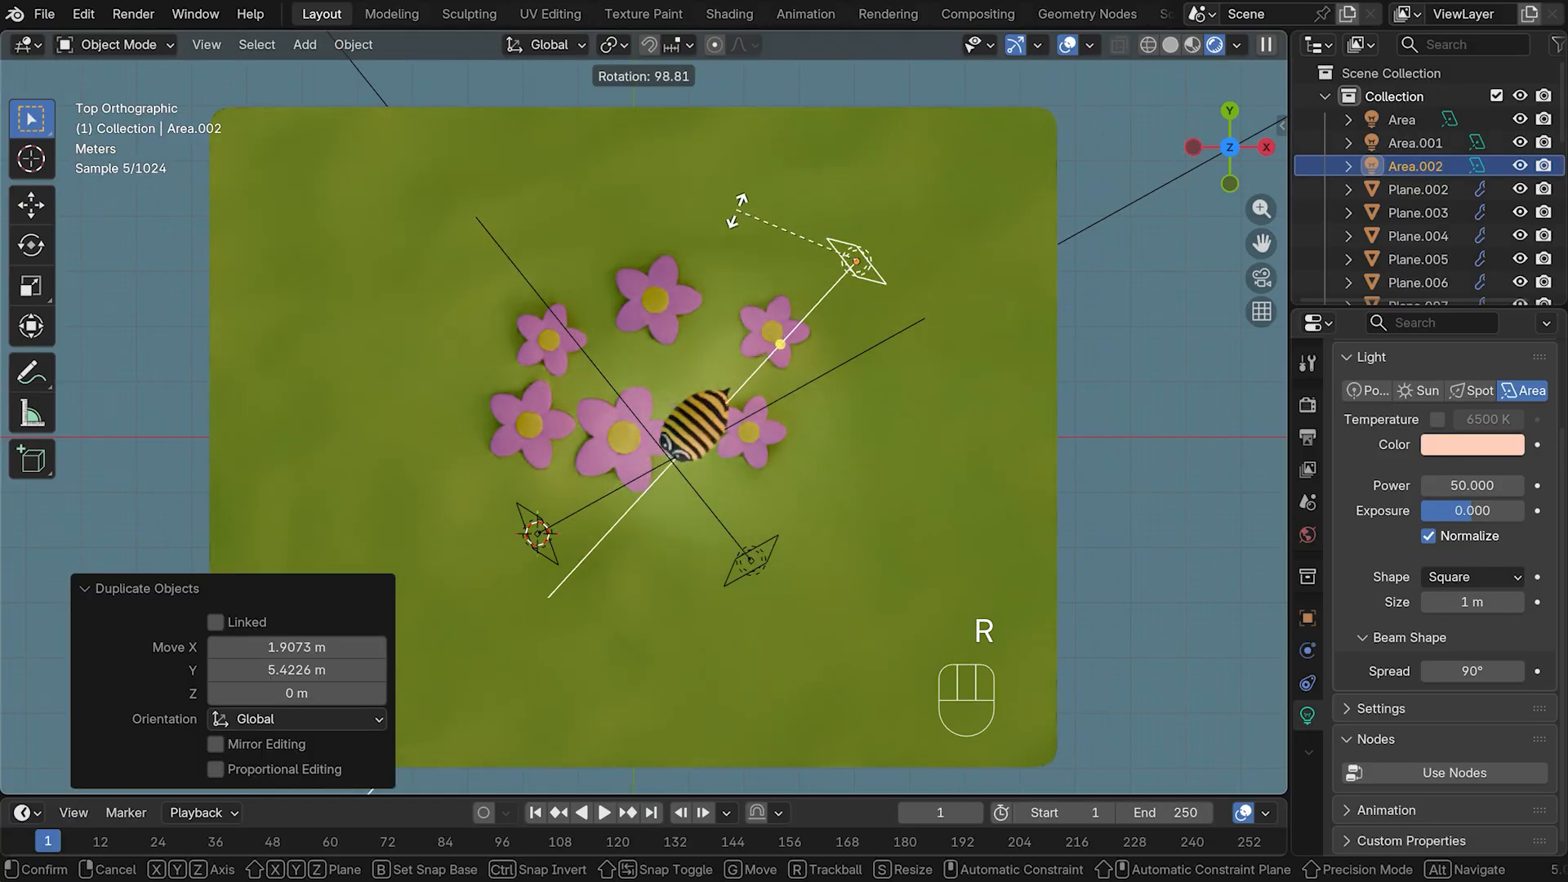
{"action": "left_click", "coordinate": [720, 196]}
Scale the rear light up about 6.13 times and change its shape to Disk
{"action": "key", "text": "s"}
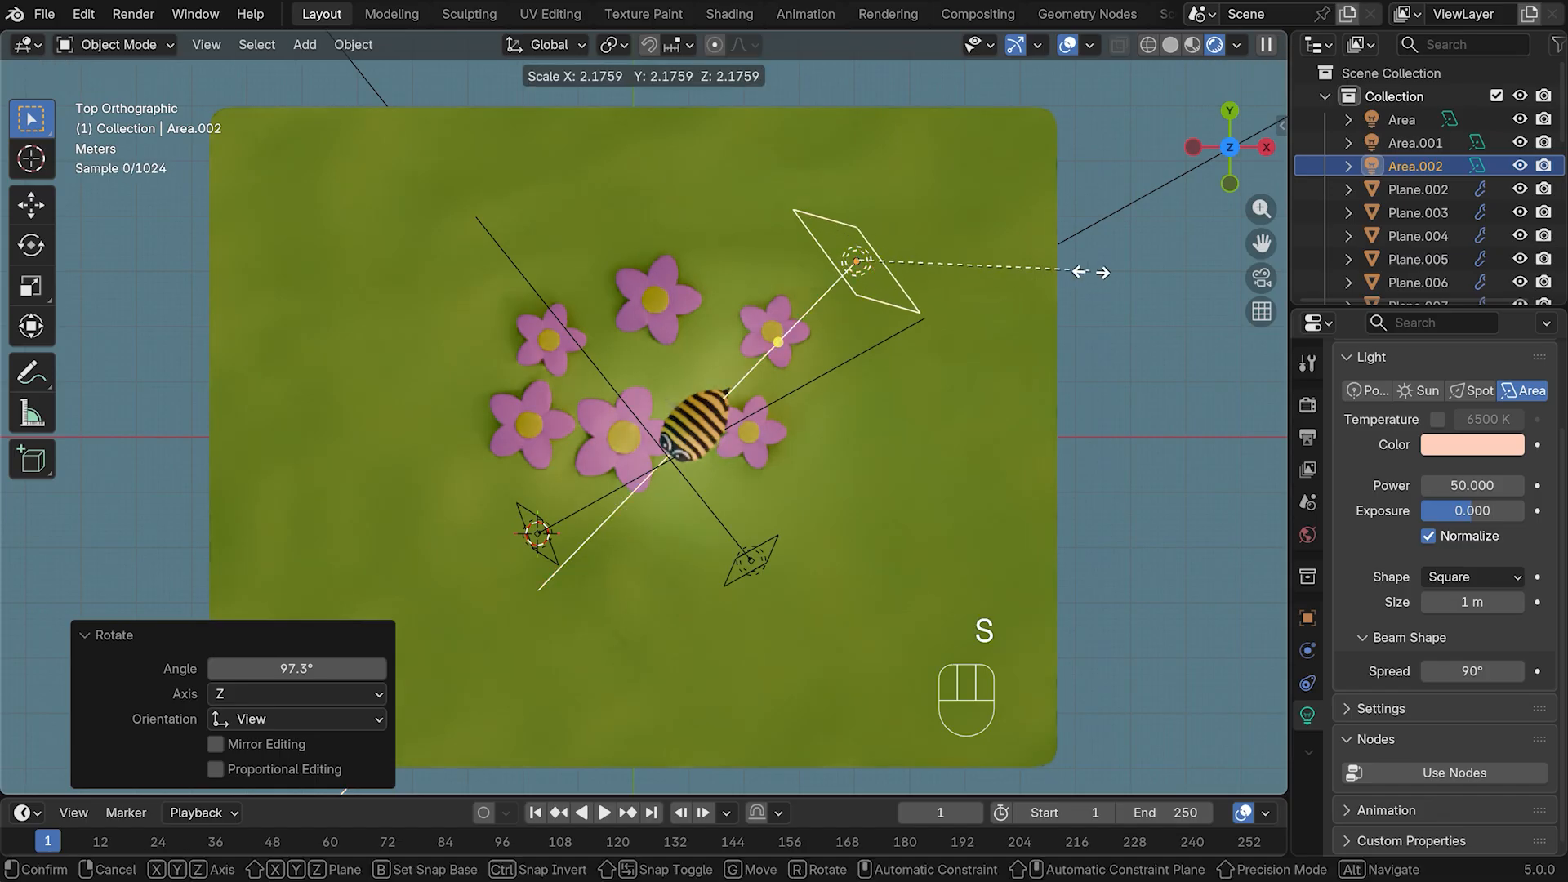
{"action": "left_click", "coordinate": [204, 396]}
{"action": "key", "text": "KP_1"}
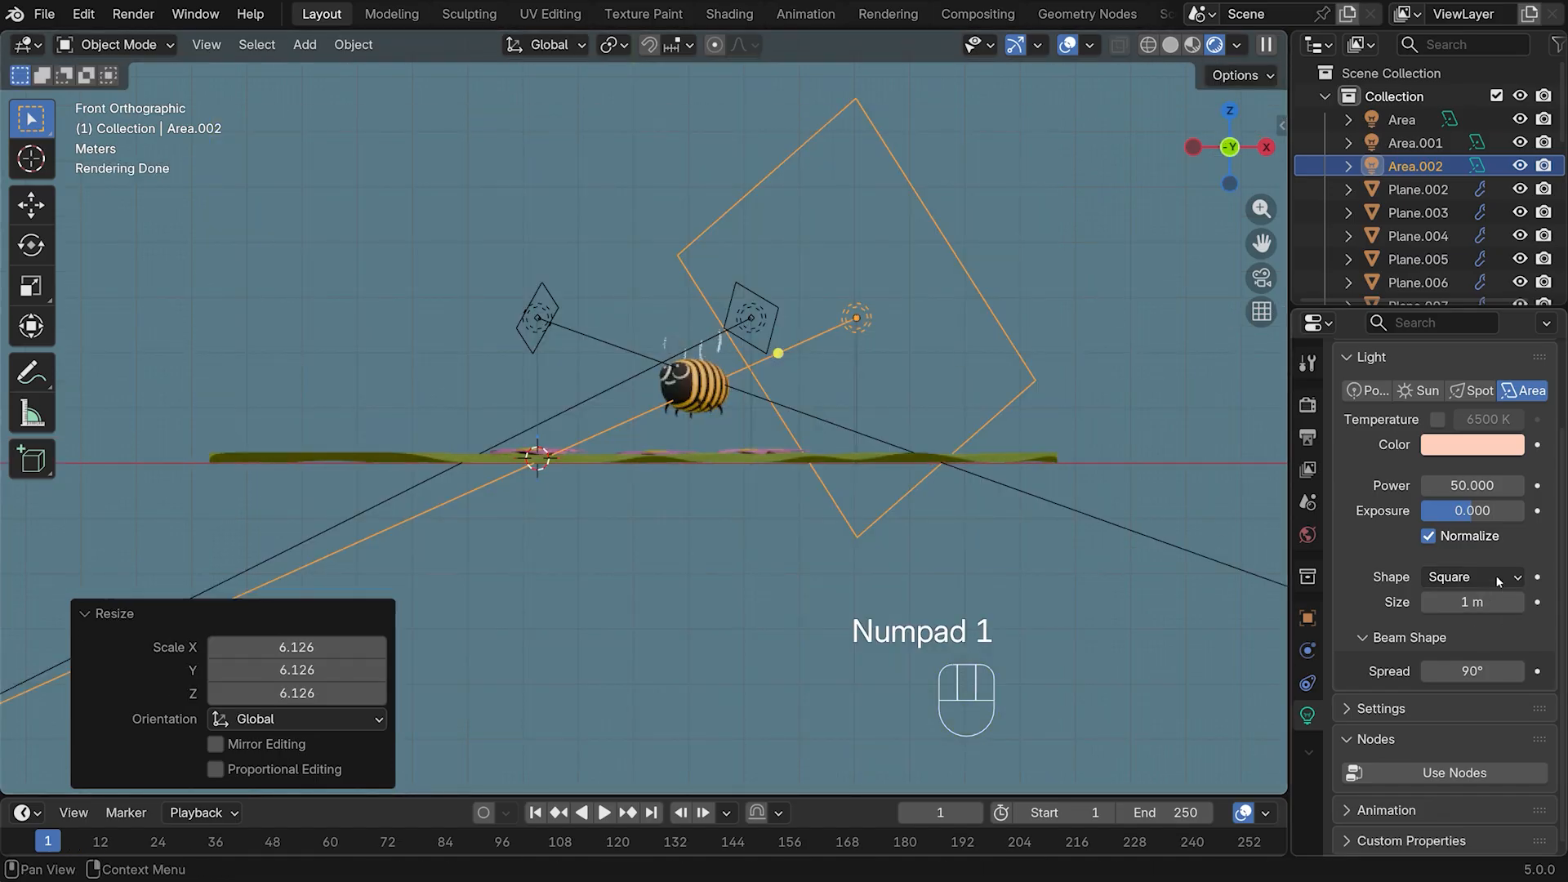
{"action": "left_click", "coordinate": [1454, 576]}
{"action": "left_click", "coordinate": [1423, 653]}
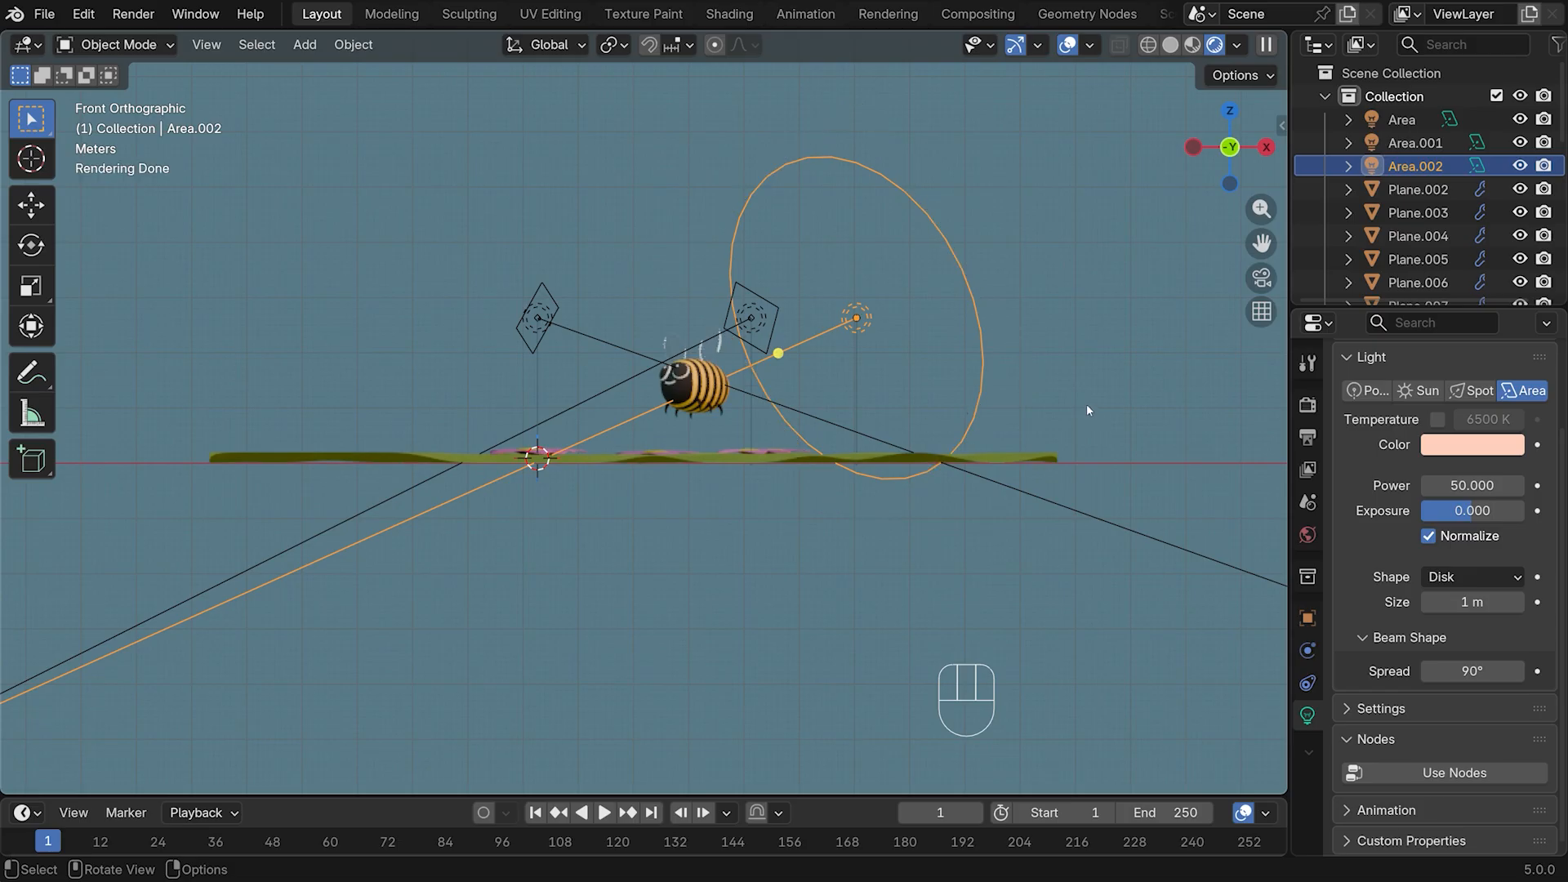
Raise the rear disk light about 0.65 m along Z and return to the camera view
{"action": "key", "text": "g"}
{"action": "key", "text": "z"}
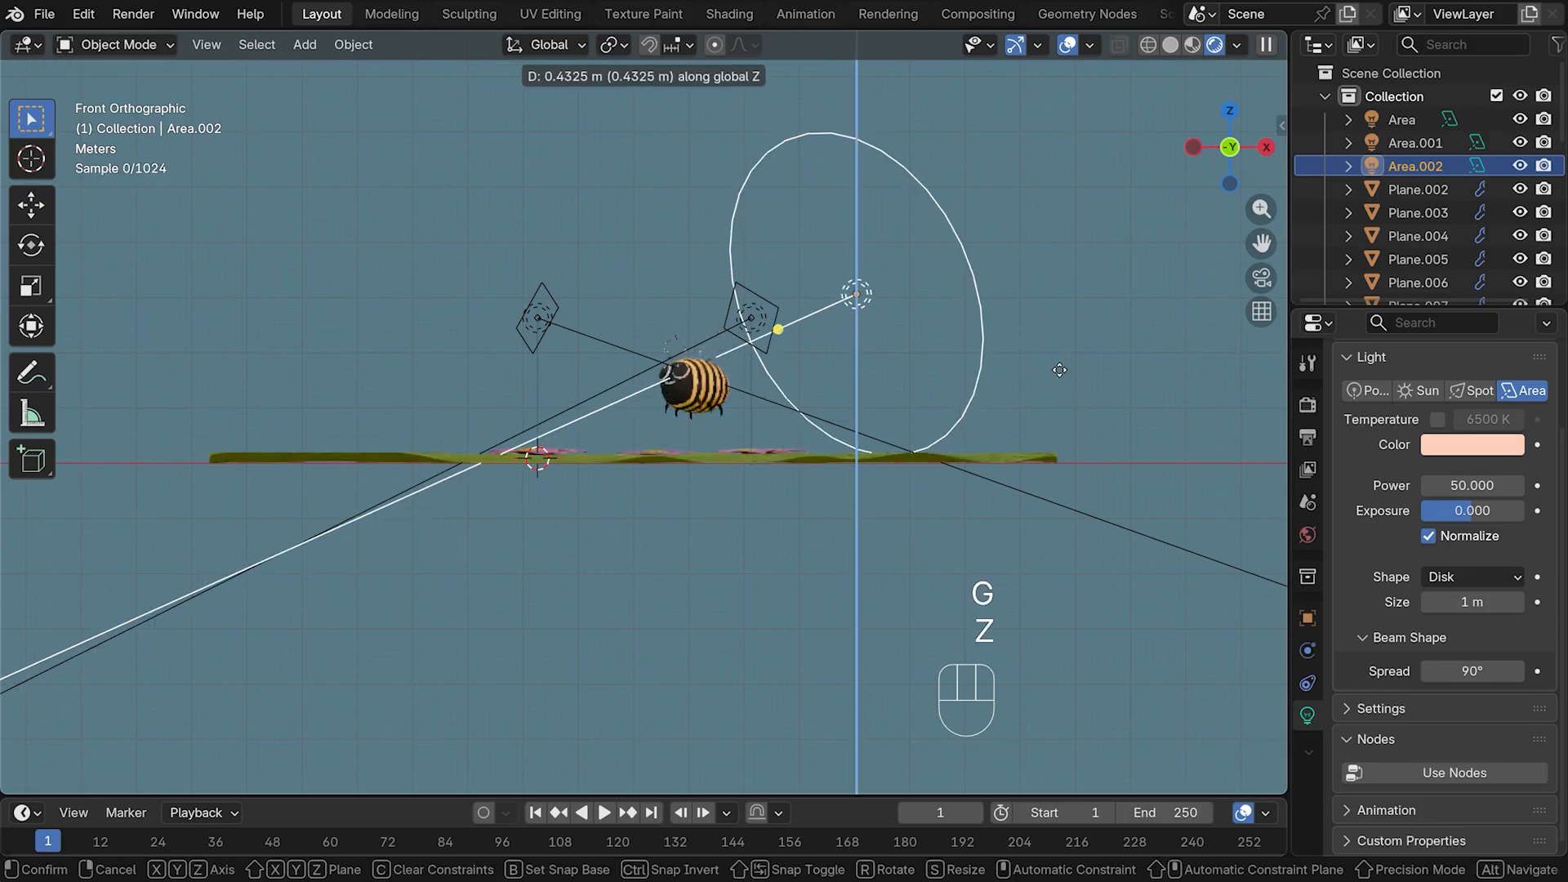
{"action": "left_click", "coordinate": [1052, 358]}
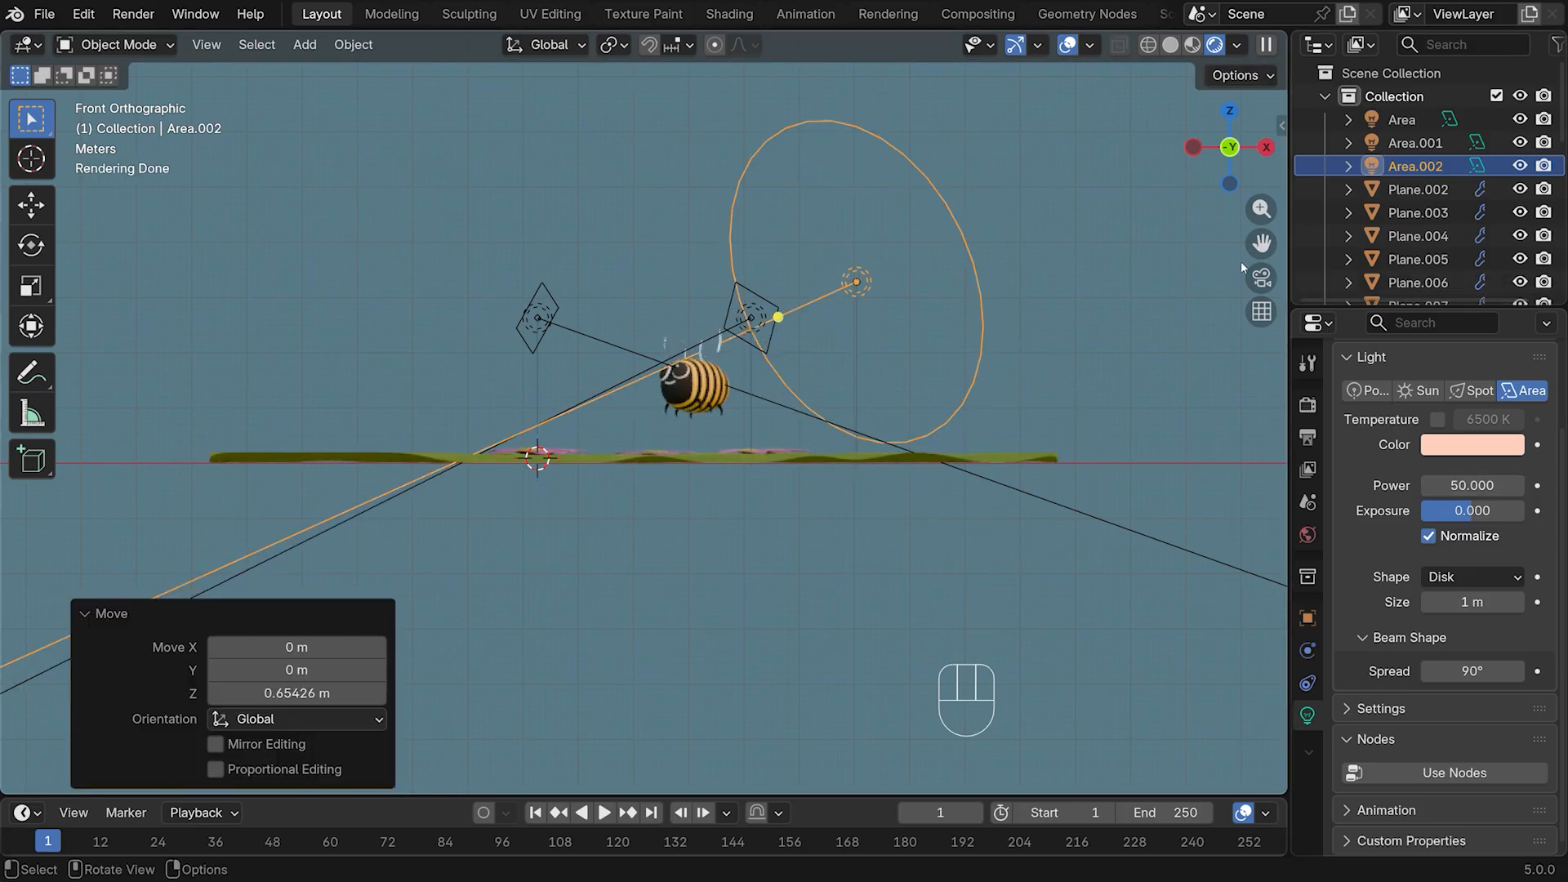
{"action": "left_click", "coordinate": [1262, 277]}
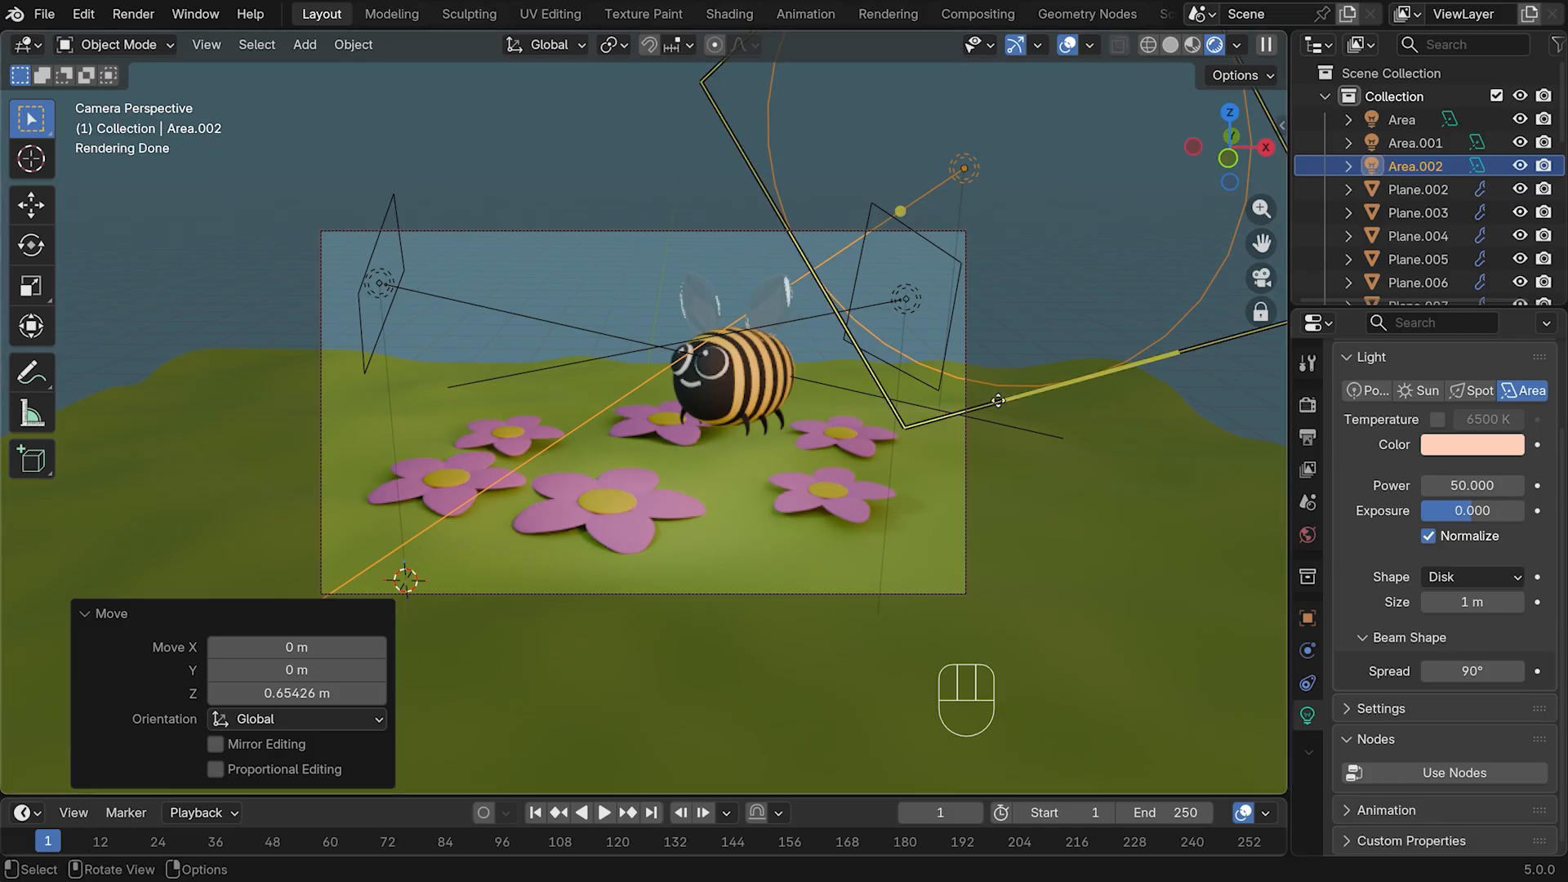
Color the rear disk light purple (#D16DFF) and set its power to 100
{"action": "left_click", "coordinate": [1474, 445]}
{"action": "left_click", "coordinate": [1422, 156]}
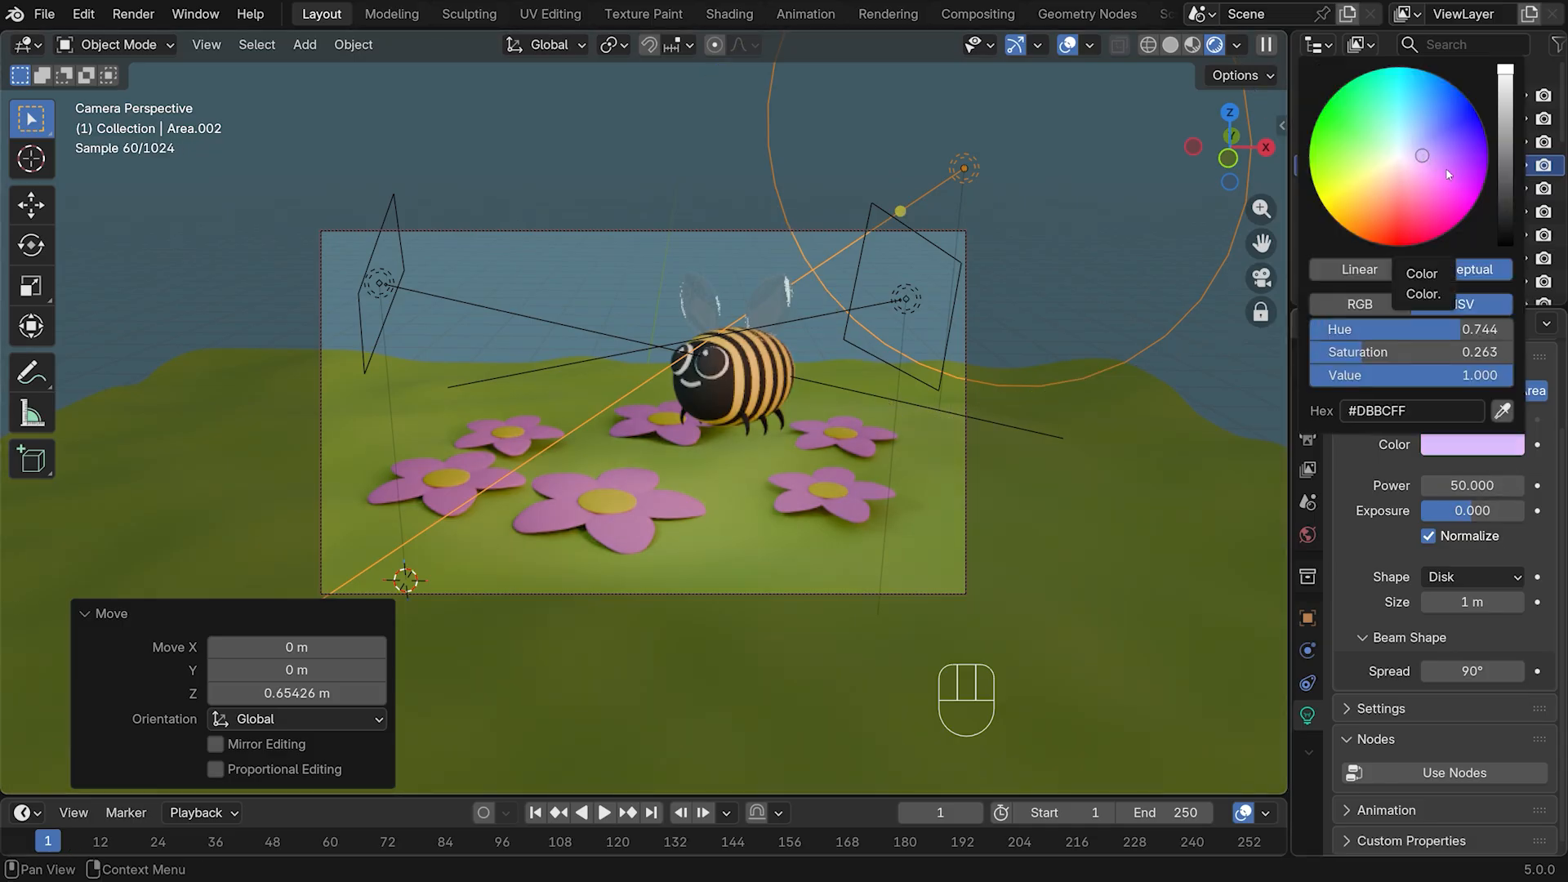
{"action": "left_click", "coordinate": [1449, 181]}
{"action": "mouse_move", "coordinate": [1434, 204]}
{"action": "left_mouse_down"}
{"action": "mouse_move", "coordinate": [1426, 153]}
{"action": "mouse_move", "coordinate": [1452, 149]}
{"action": "mouse_move", "coordinate": [1449, 166]}
{"action": "left_mouse_up"}
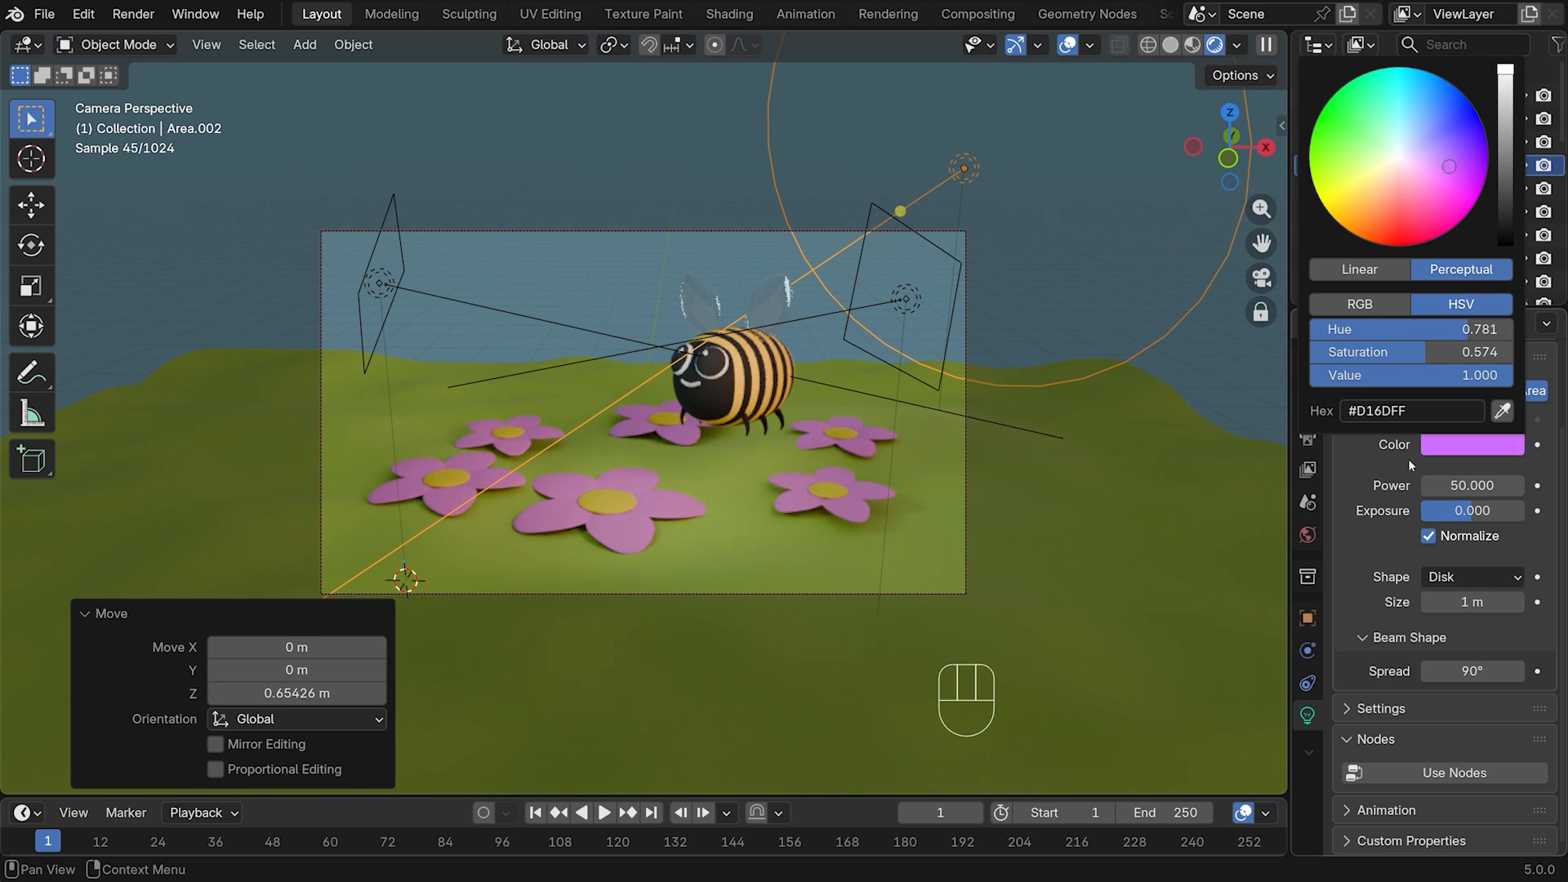
{"action": "left_click", "coordinate": [1467, 485]}
{"action": "type", "text": "100"}
{"action": "key", "text": "Return"}
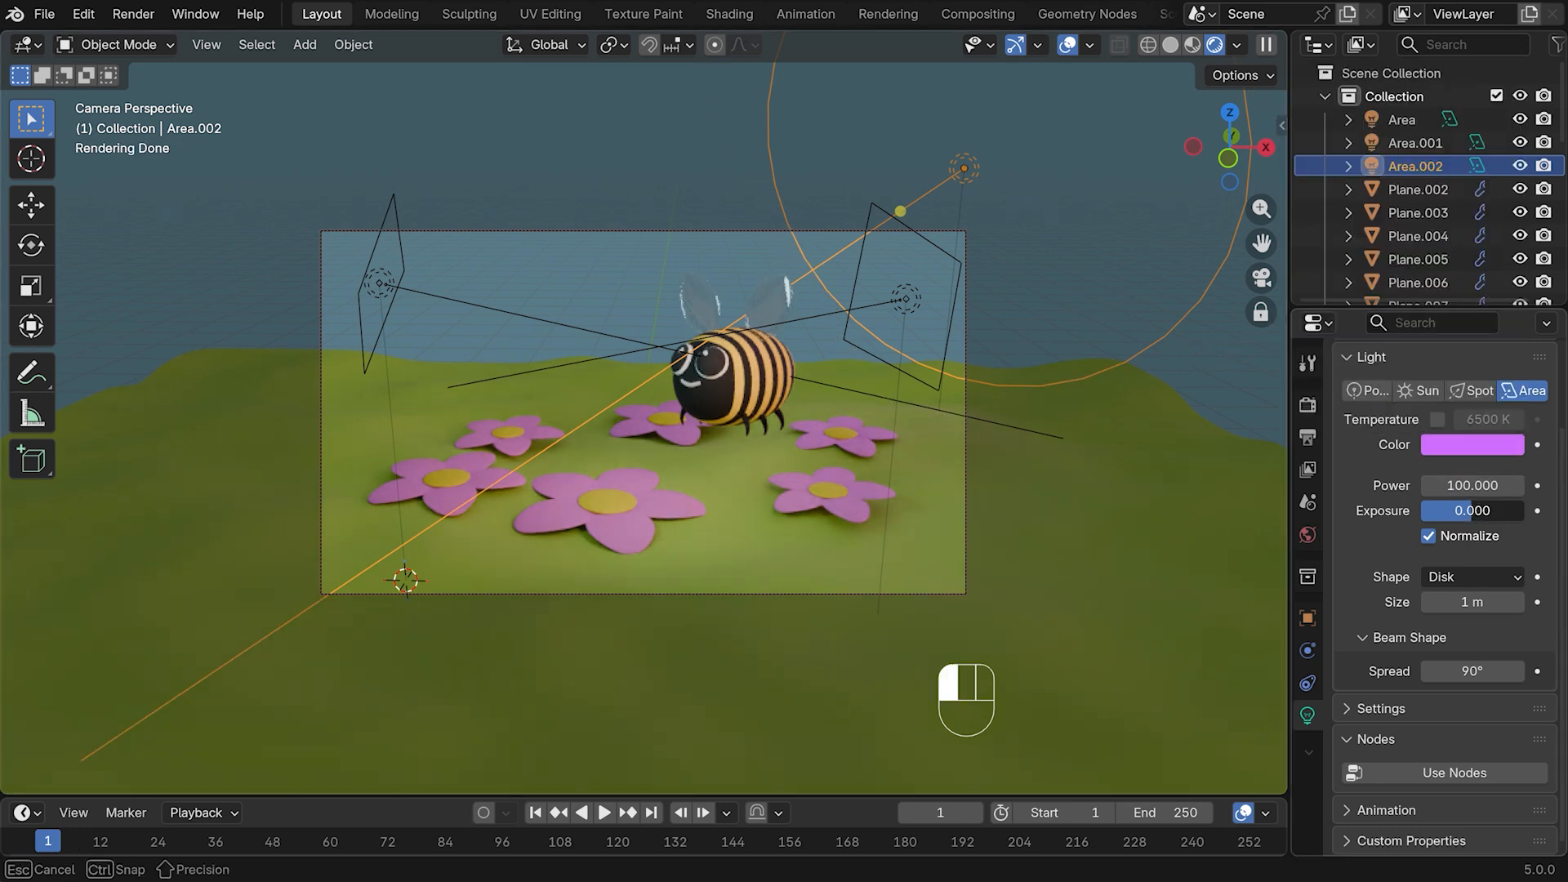
{"action": "mouse_move", "coordinate": [1519, 511]}
{"action": "left_mouse_down"}
{"action": "mouse_move", "coordinate": [1558, 510]}
{"action": "mouse_move", "coordinate": [1529, 510]}
{"action": "left_mouse_up"}
Lower the peach front light along Z by about 0.69 m and then about 0.26 m more
{"action": "left_click", "coordinate": [905, 301]}
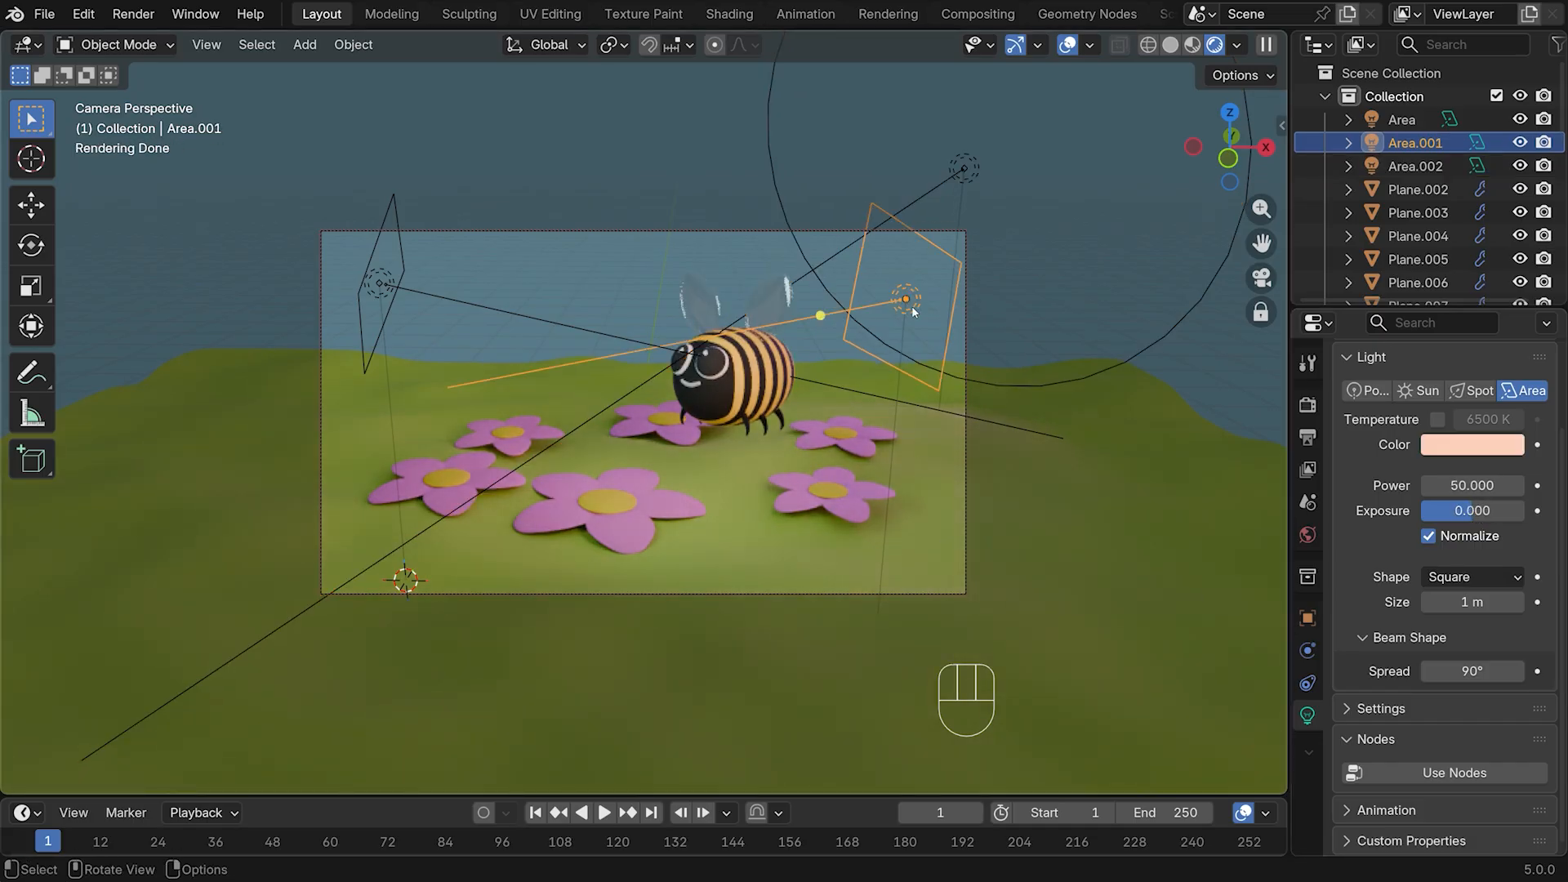
{"action": "key", "text": "g"}
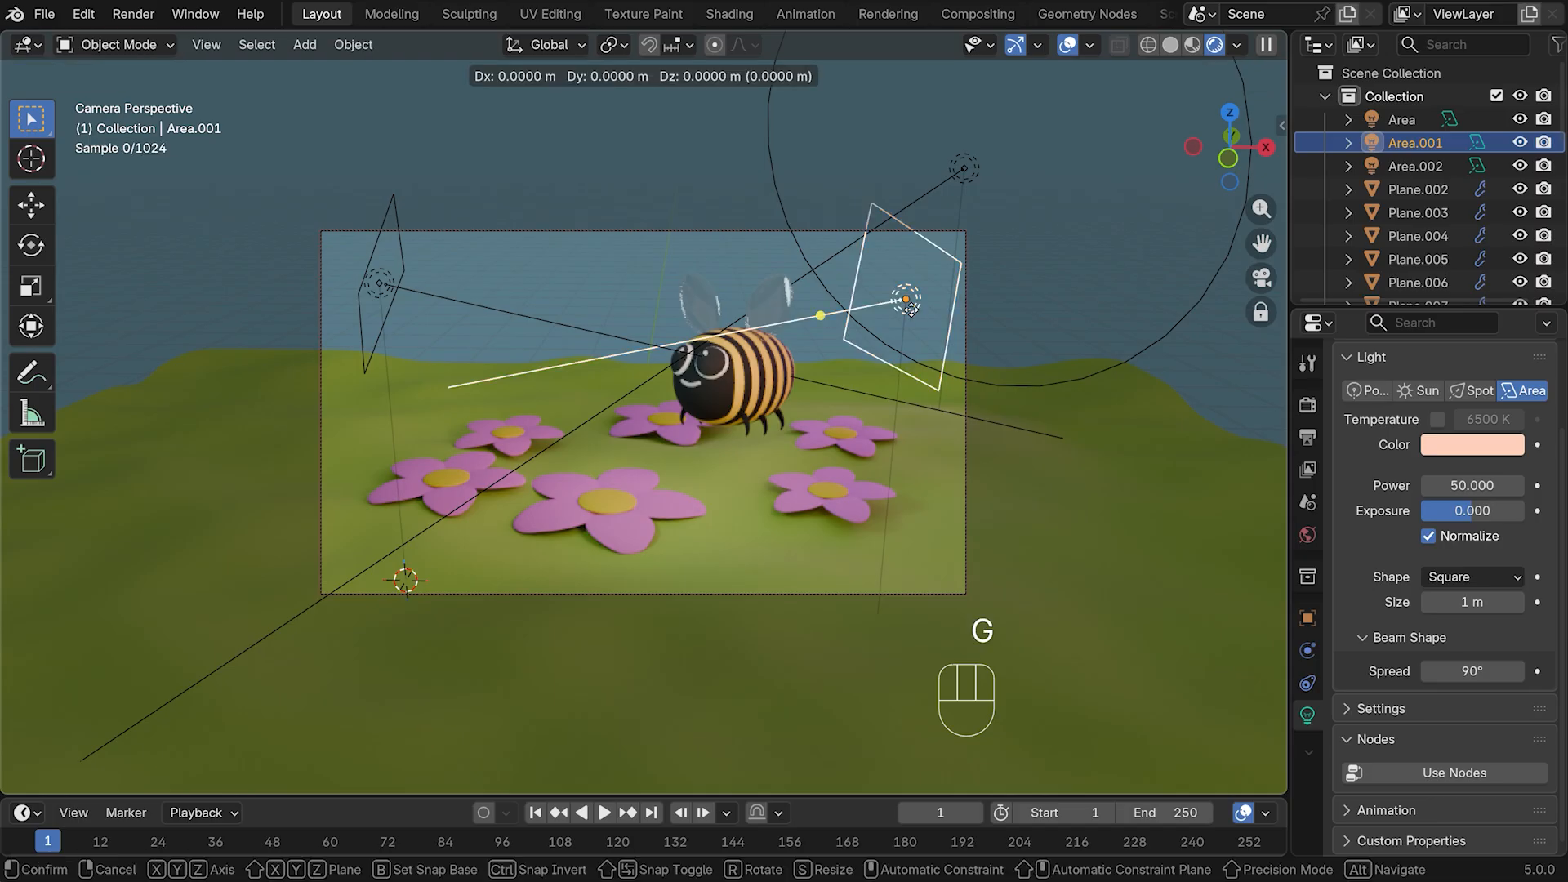
{"action": "key", "text": "z"}
{"action": "left_click", "coordinate": [913, 423]}
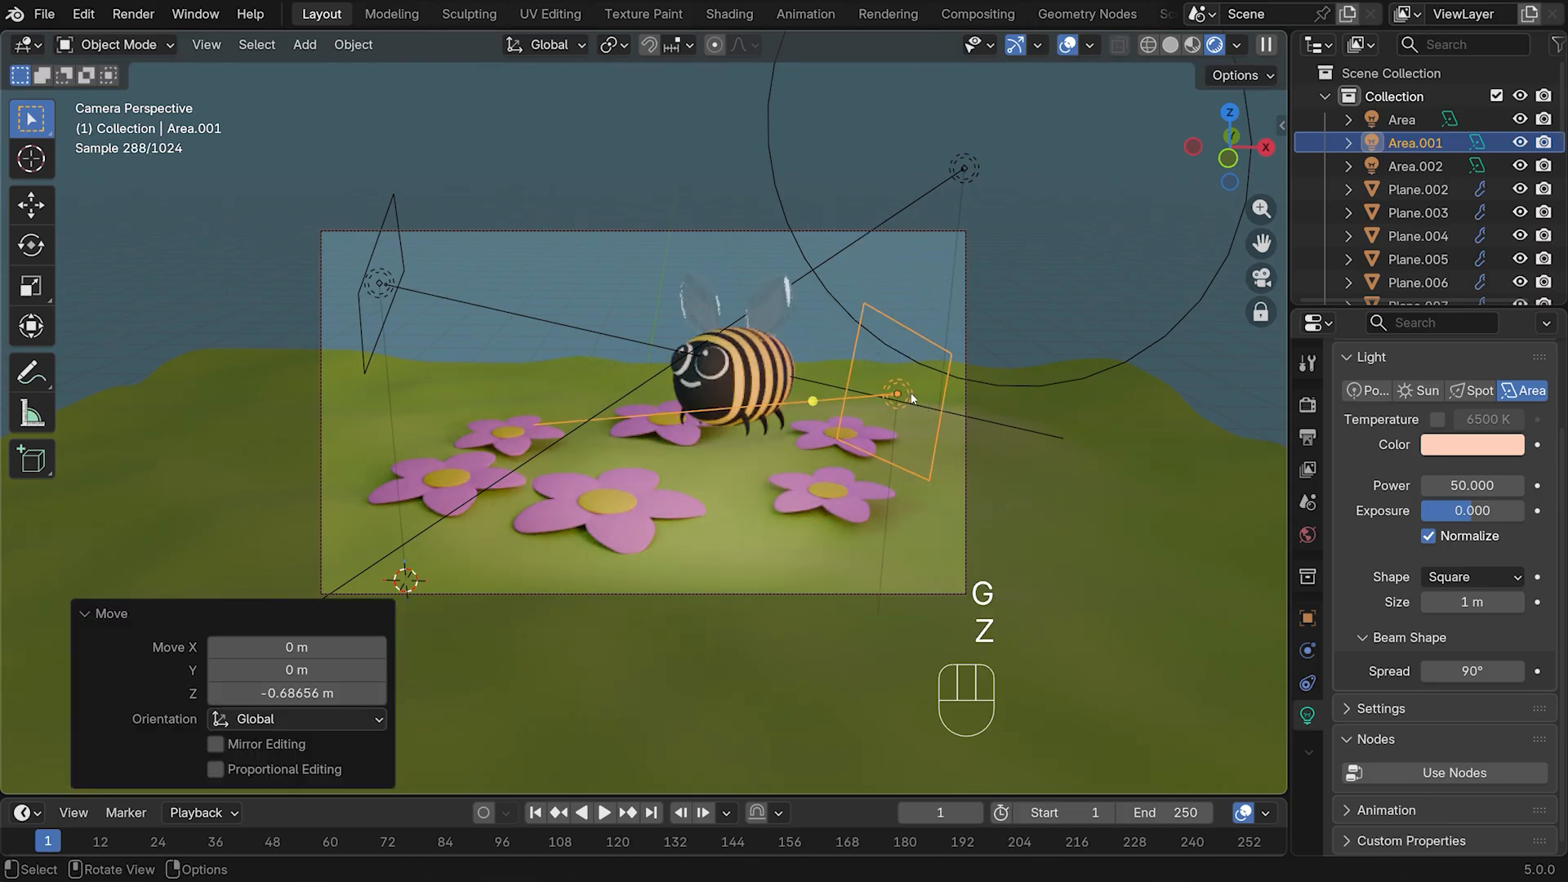
{"action": "key", "text": "g"}
{"action": "key", "text": "z"}
{"action": "left_click", "coordinate": [924, 395]}
Rotate the peach light about 13.5° in the right side view so it aims up at the bee, and return to the camera view
{"action": "key", "text": "KP_3"}
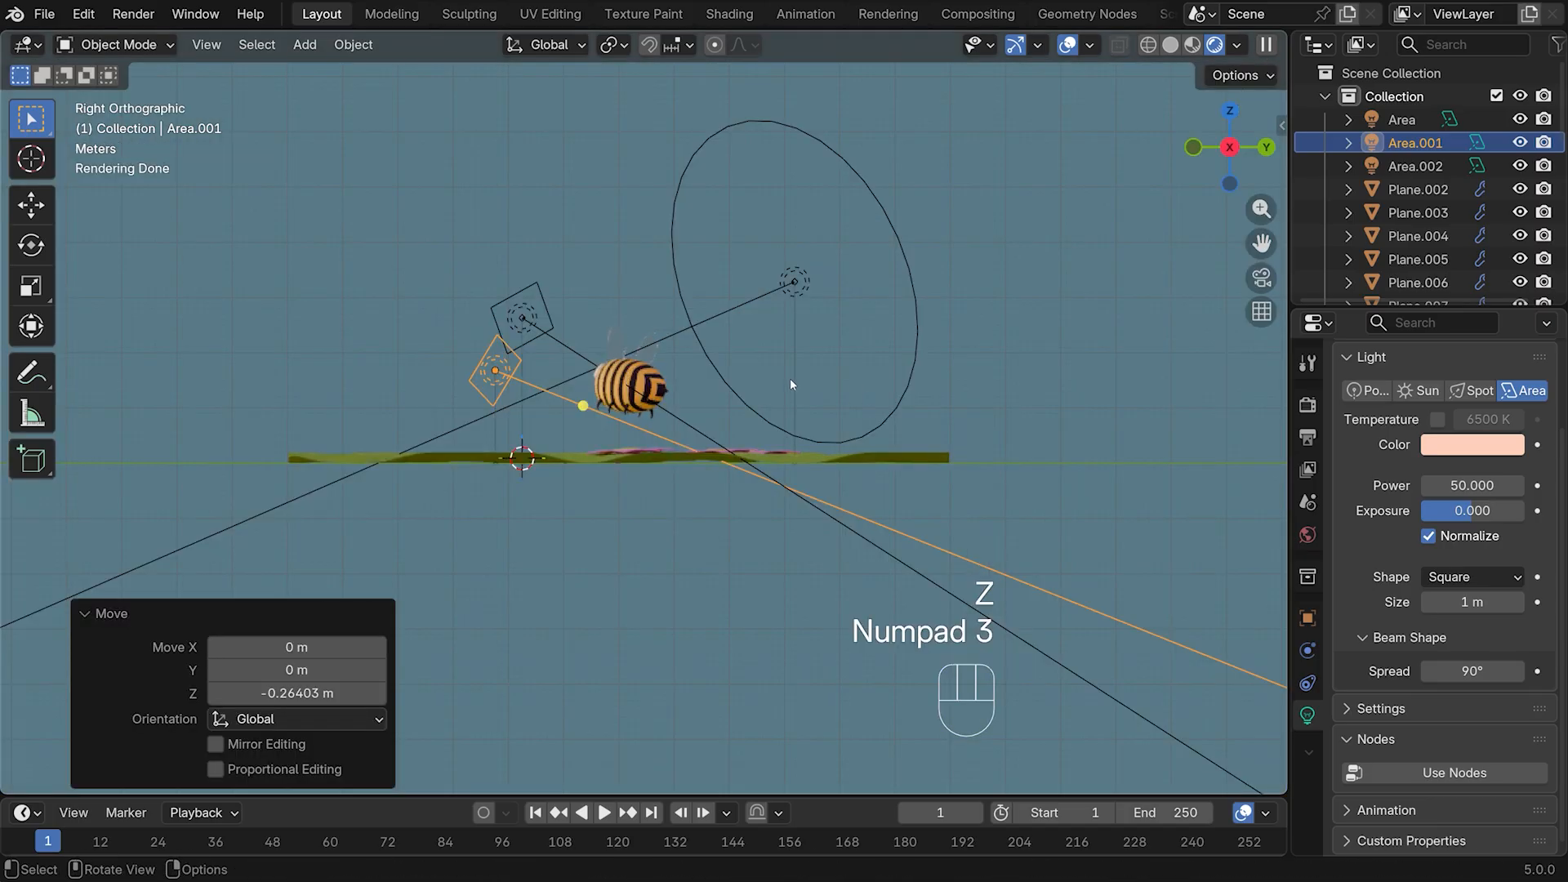
{"action": "key", "text": "r"}
{"action": "left_click", "coordinate": [584, 383]}
{"action": "key", "text": "KP_7"}
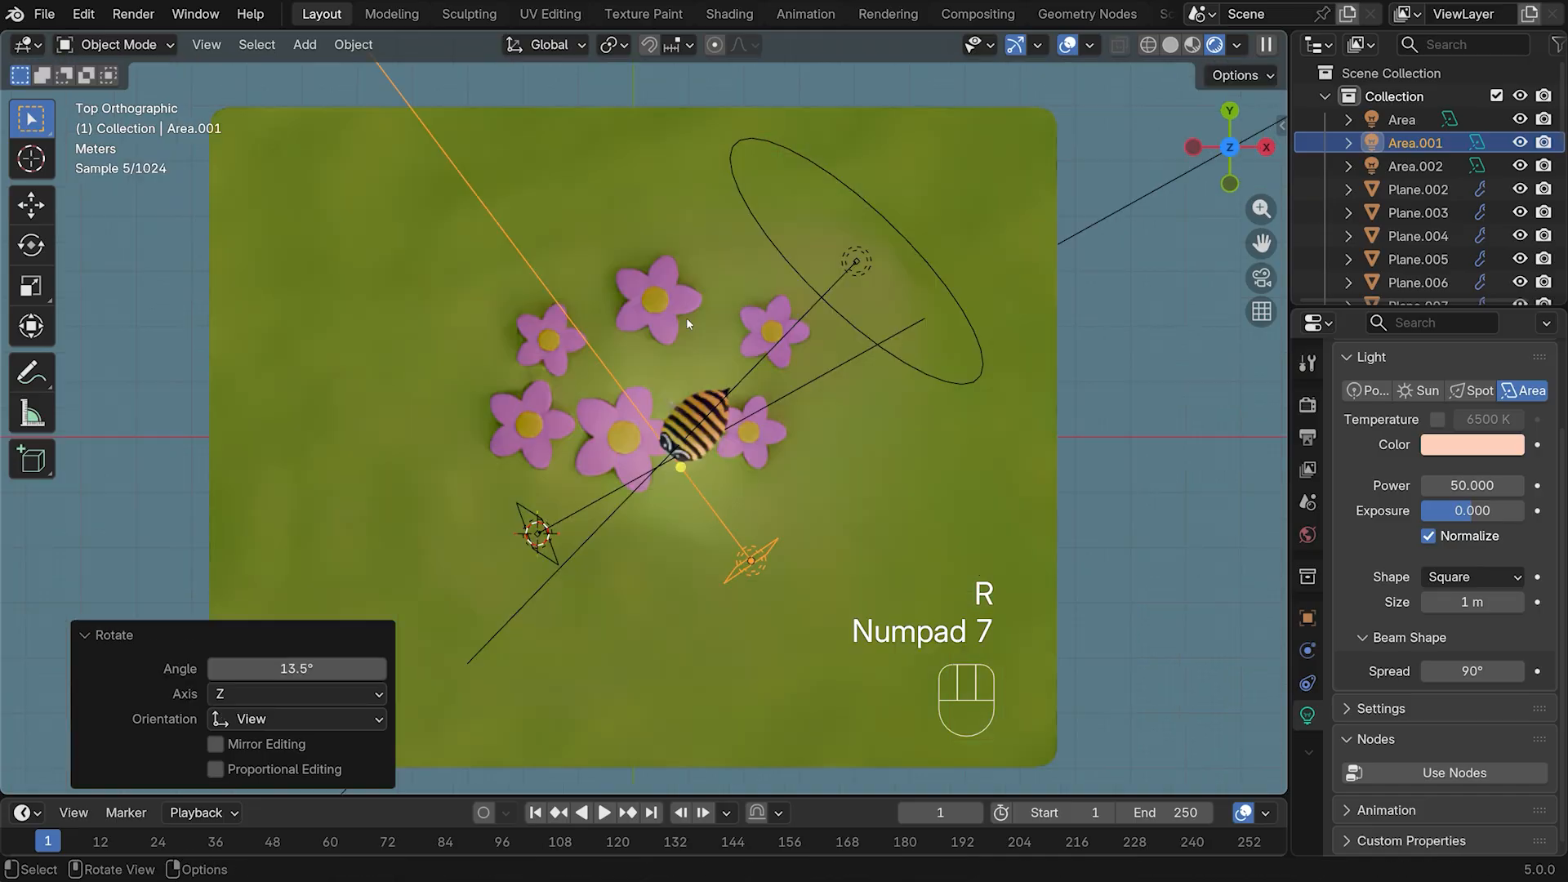
{"action": "key", "text": "KP_0"}
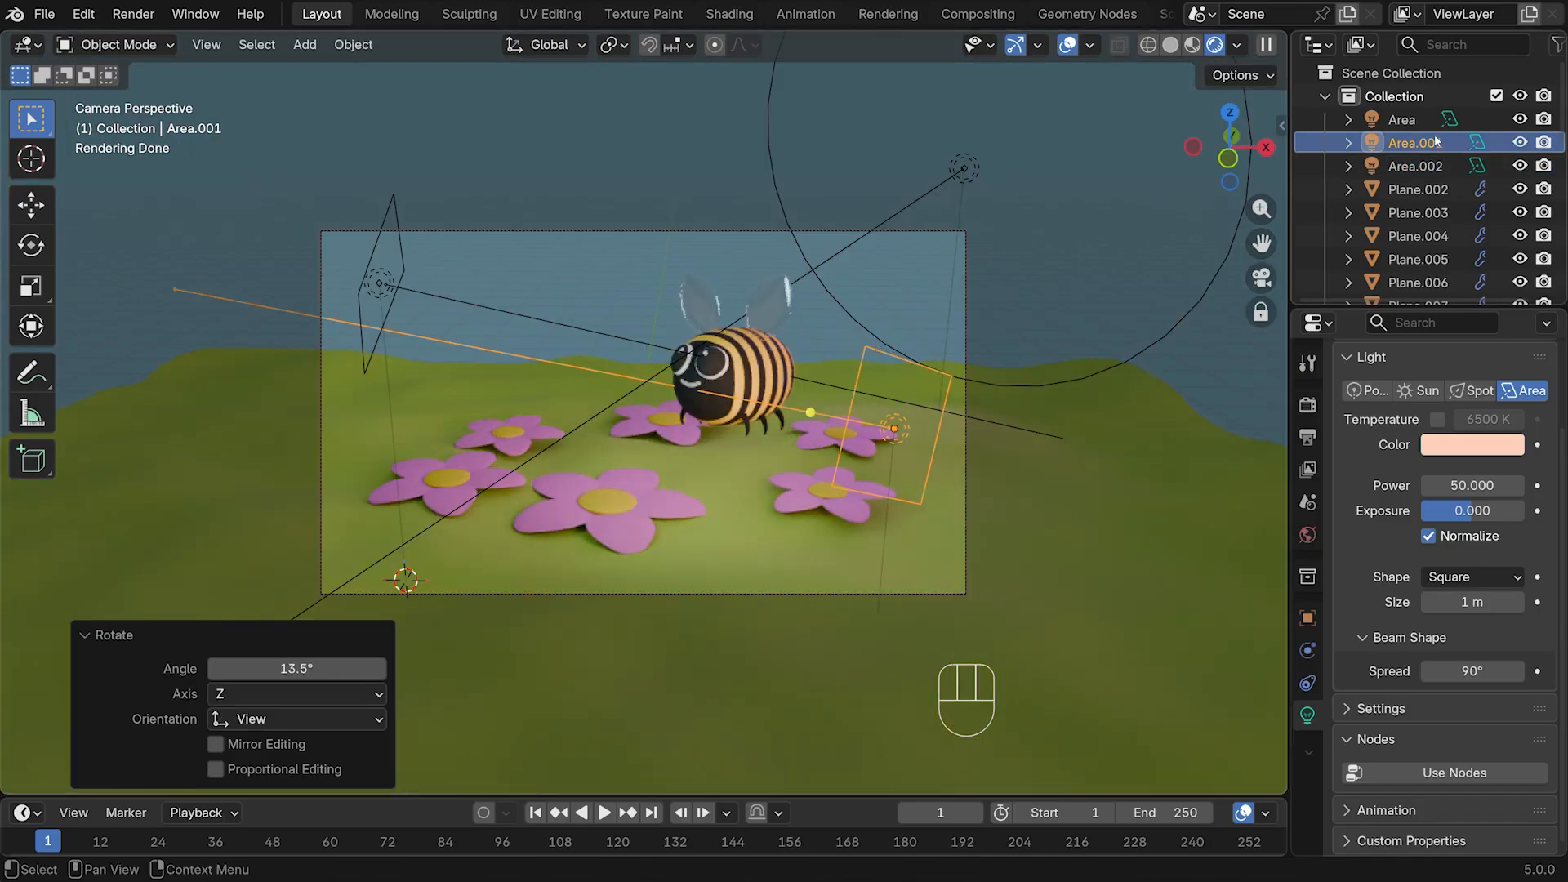
Delete the old point light from the cam and light collection
{"action": "scroll", "coordinate": [1435, 142], "scroll_direction": "down", "scroll_amount": 10}
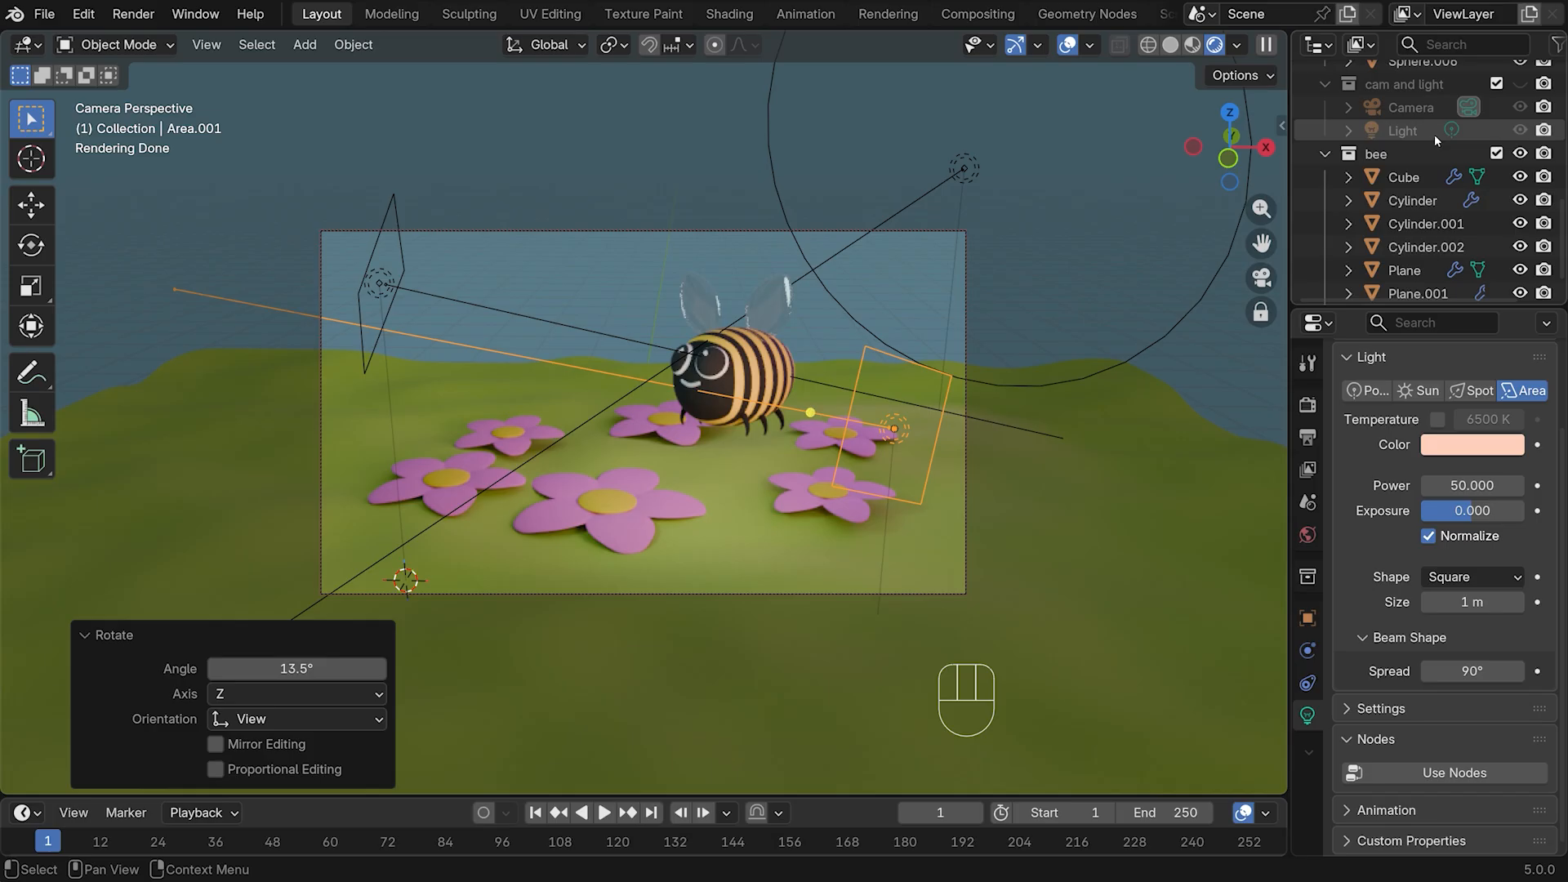
{"action": "left_click", "coordinate": [1419, 133]}
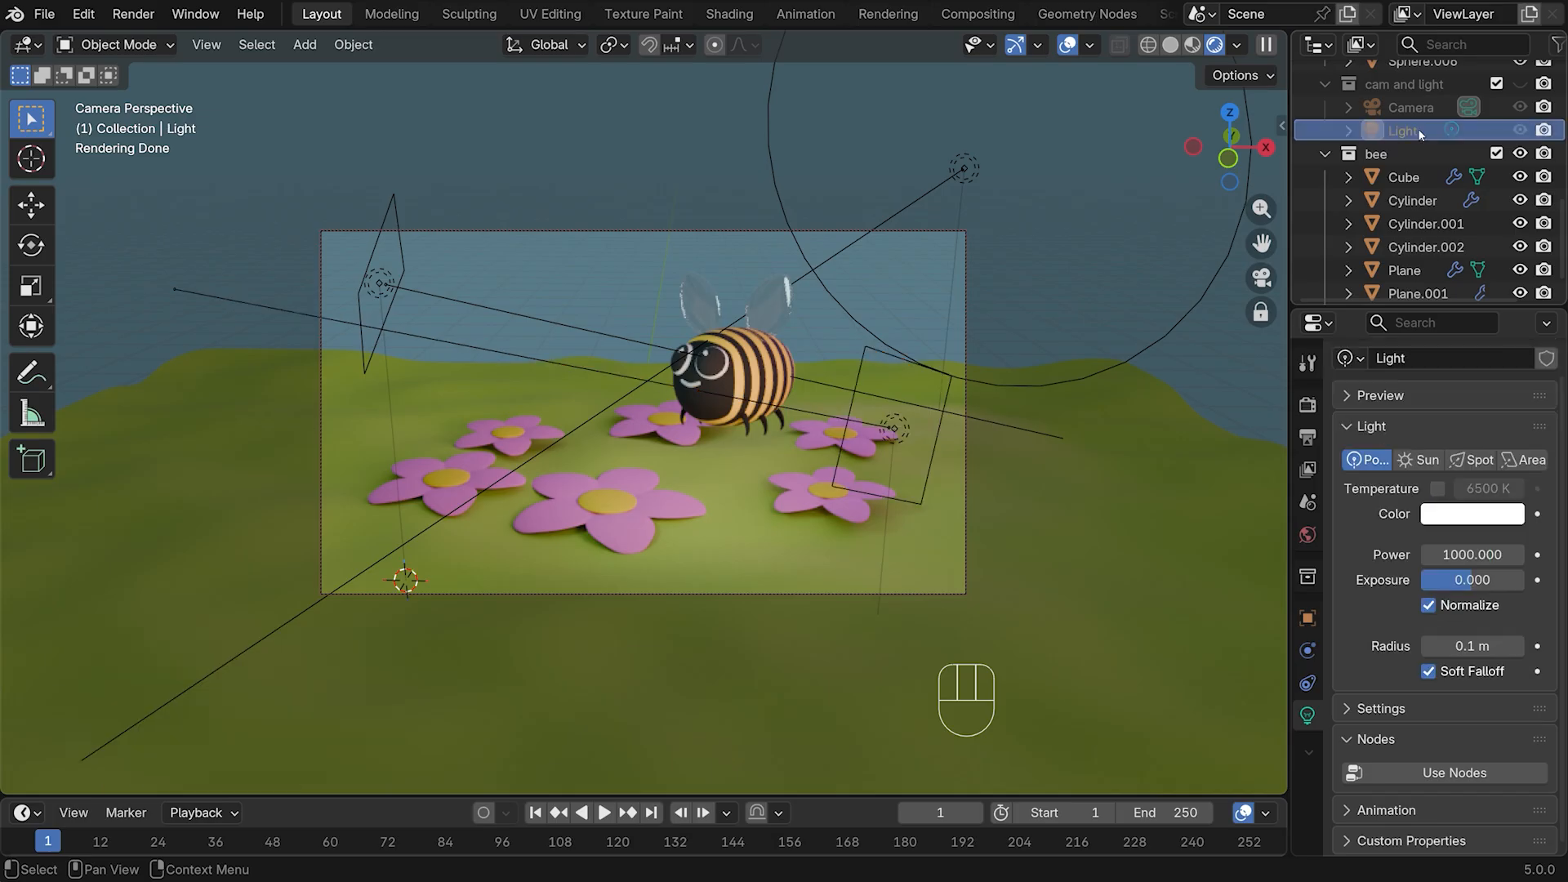
{"action": "key", "text": "x"}
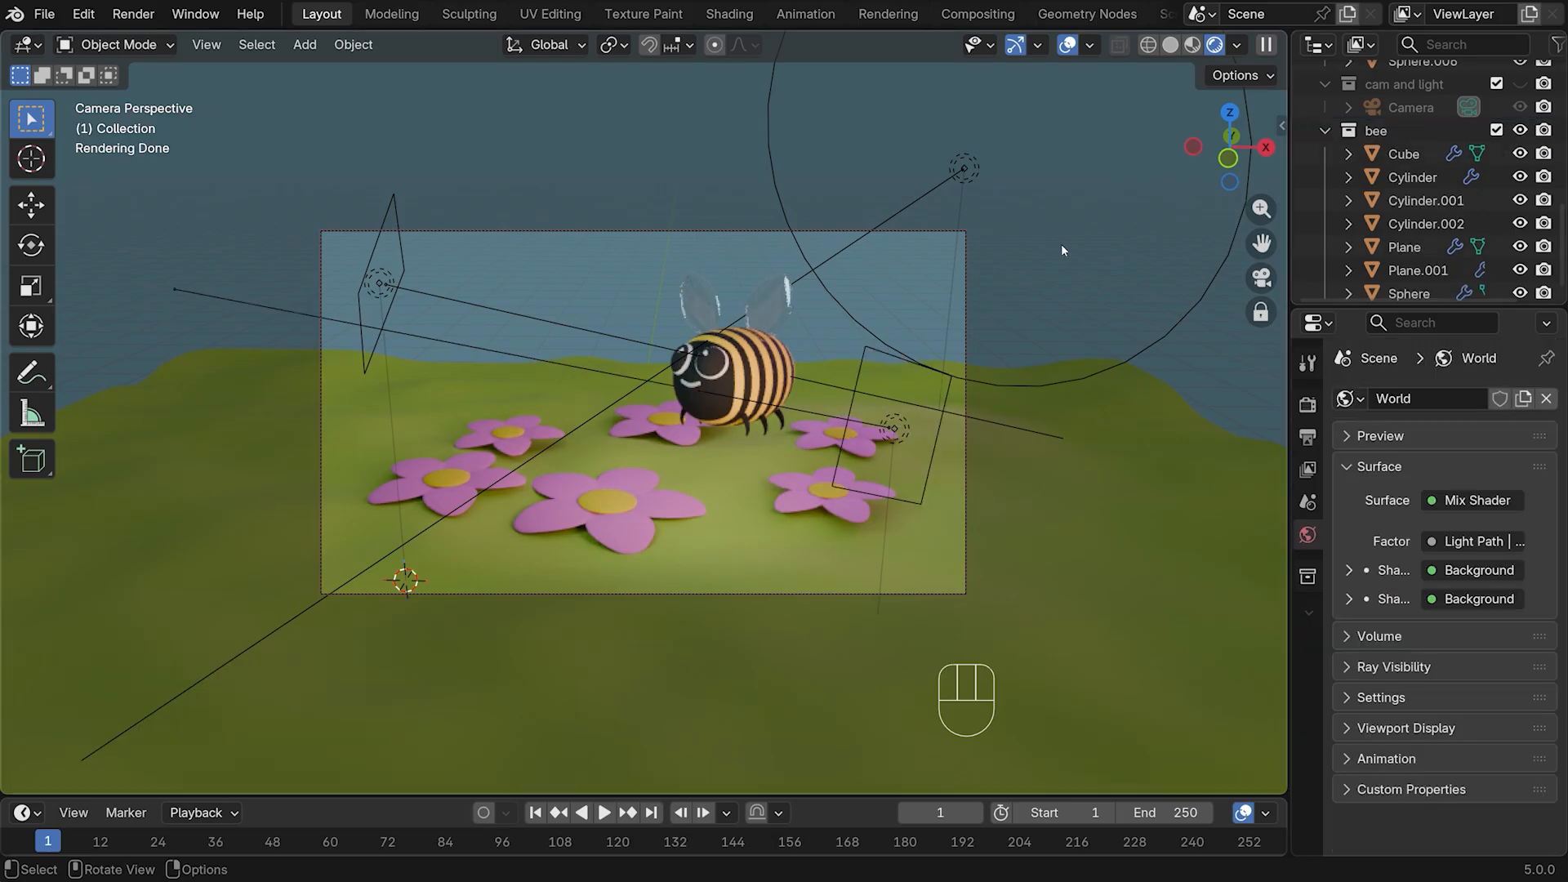
Shift the camera framing slightly right, select all objects in the bee collection and move them about -0.74 m along X
{"action": "left_click", "coordinate": [1308, 403]}
{"action": "left_click_drag", "start_coordinate": [1262, 243], "coordinate": [1230, 243]}
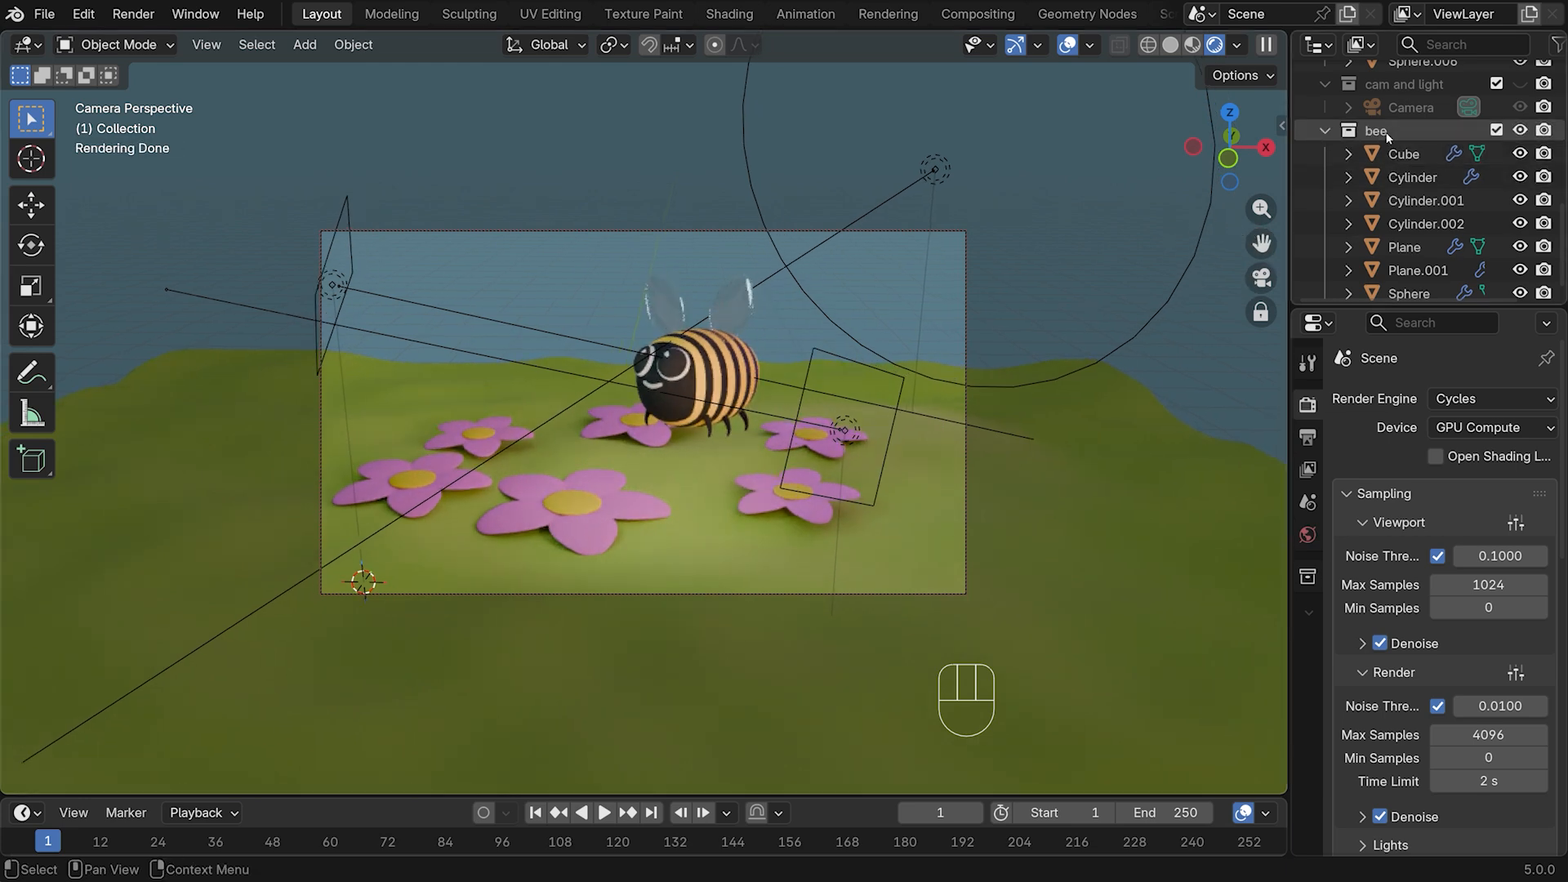
{"action": "right_click", "coordinate": [1386, 134]}
{"action": "left_click", "coordinate": [1229, 311]}
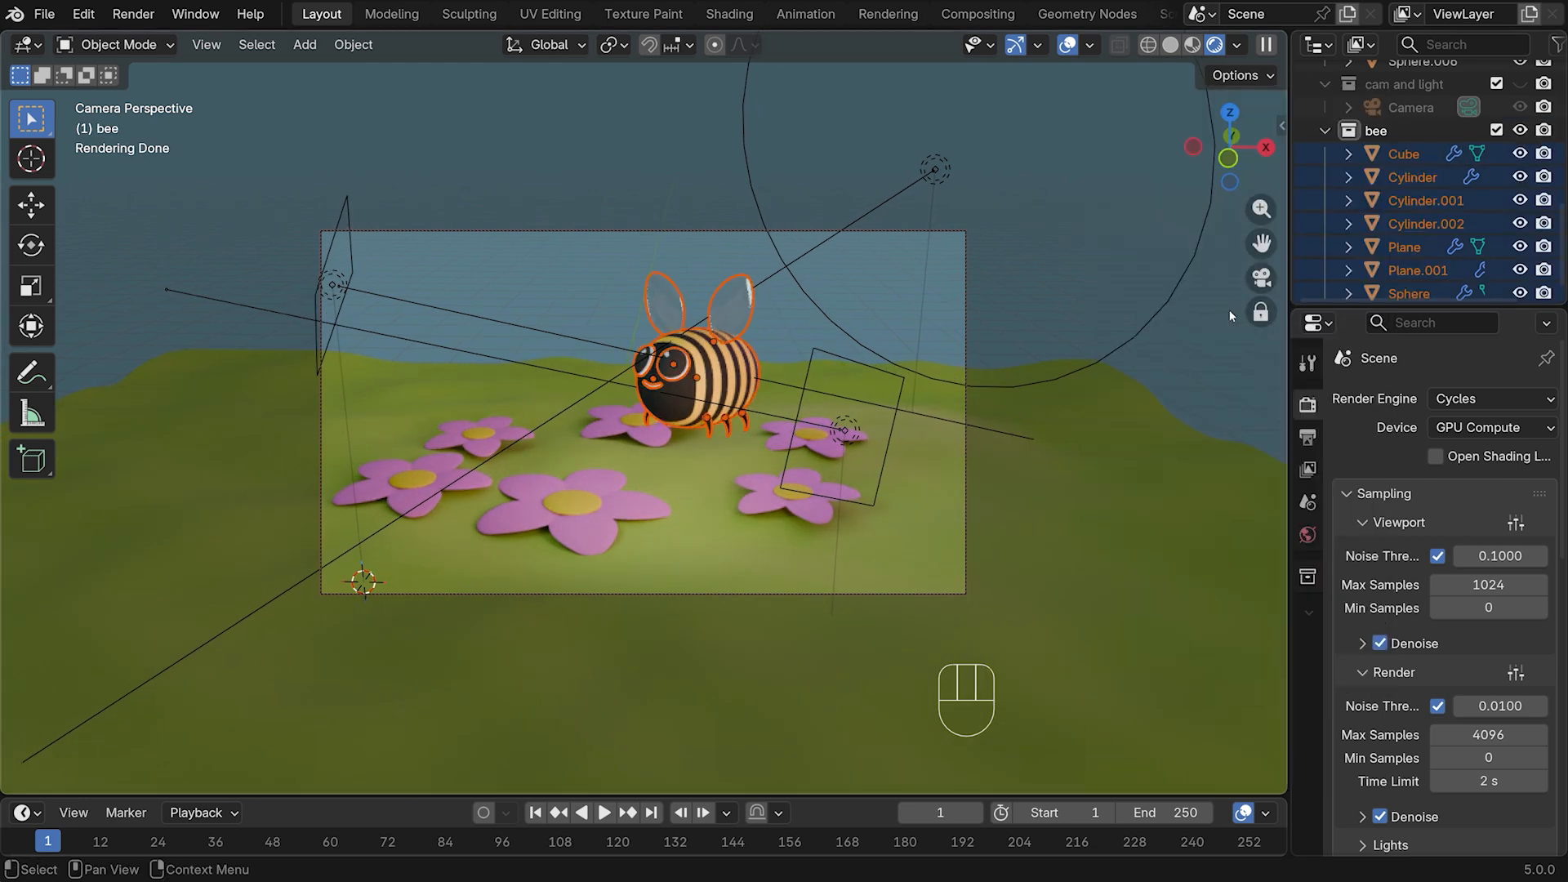
{"action": "key", "text": "g"}
{"action": "key", "text": "x"}
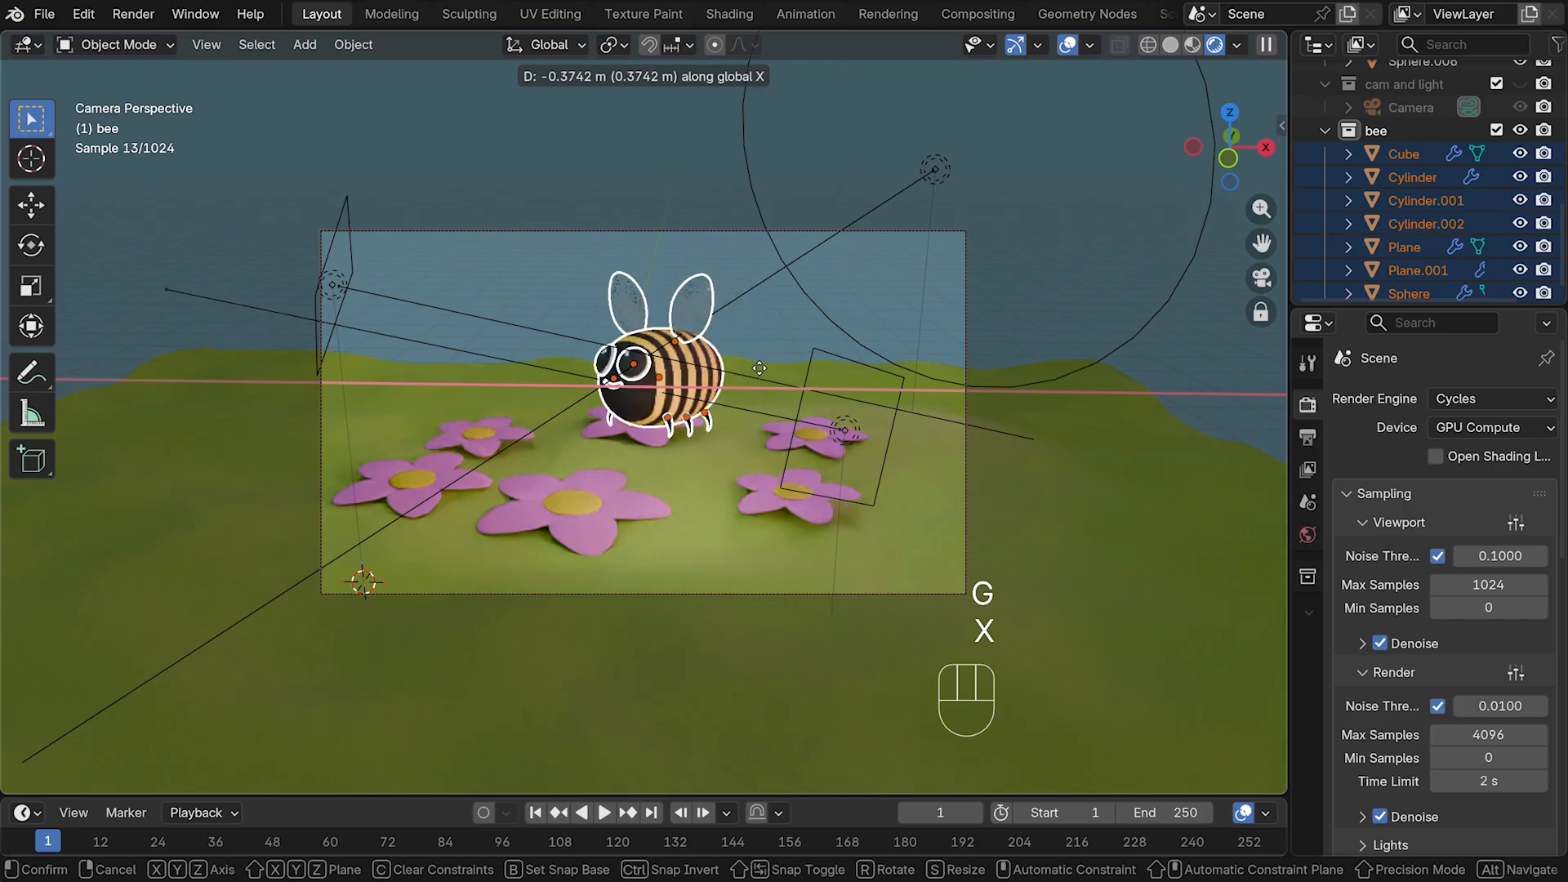
{"action": "left_click", "coordinate": [725, 366]}
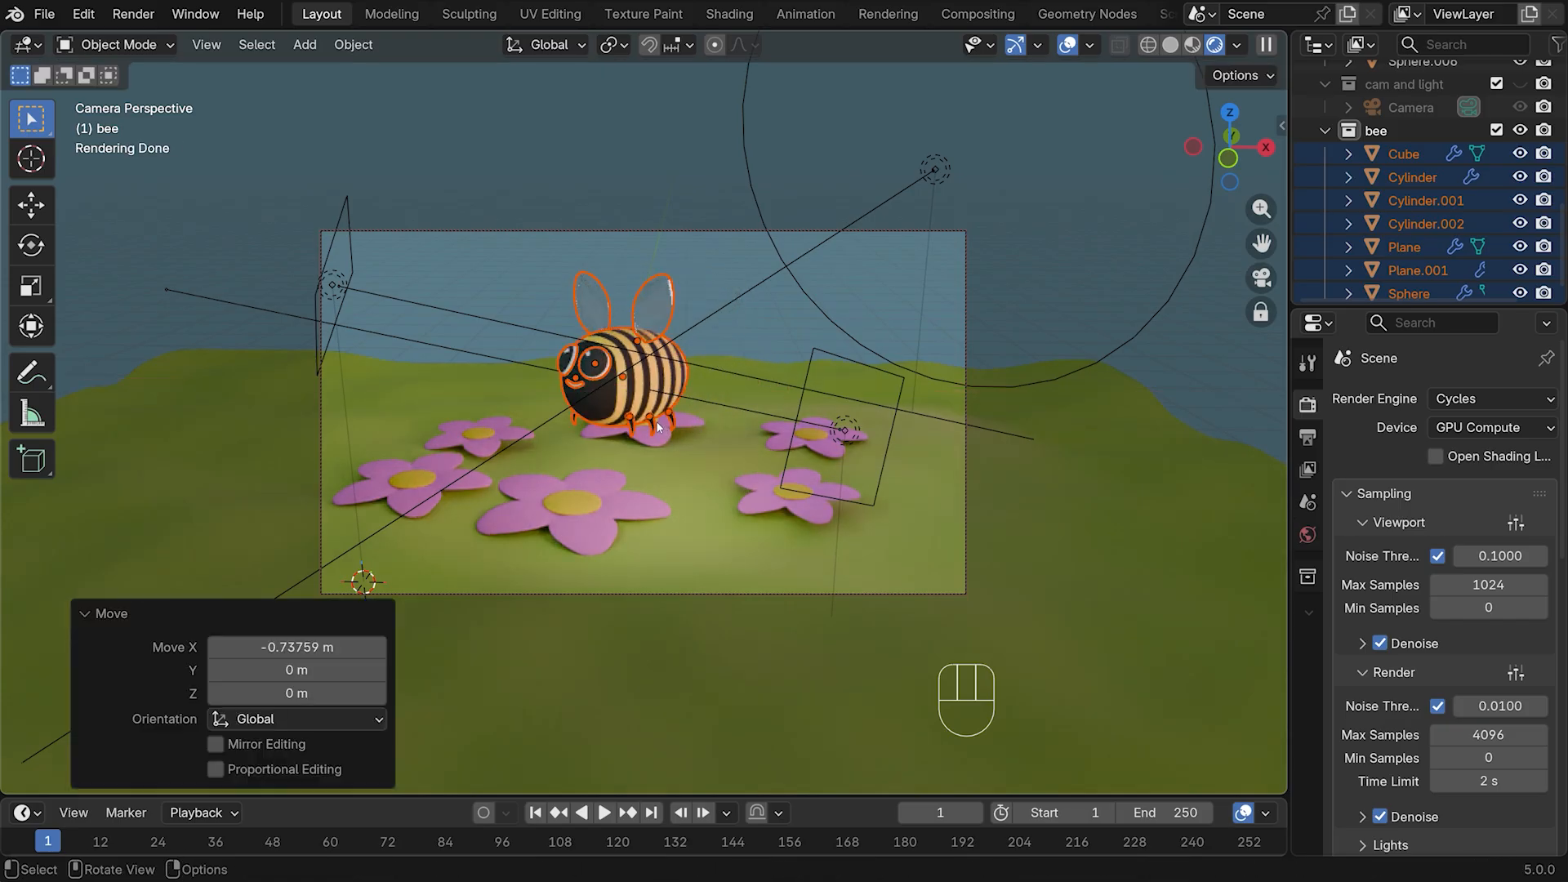
Orbit the camera to a slightly lower angle and move the flower beneath the bee about 0.80 m along X
{"action": "left_click", "coordinate": [658, 426]}
{"action": "middle_click_drag", "start_coordinate": [660, 427], "coordinate": [881, 413]}
{"action": "left_click", "coordinate": [734, 433]}
{"action": "left_click", "coordinate": [737, 433]}
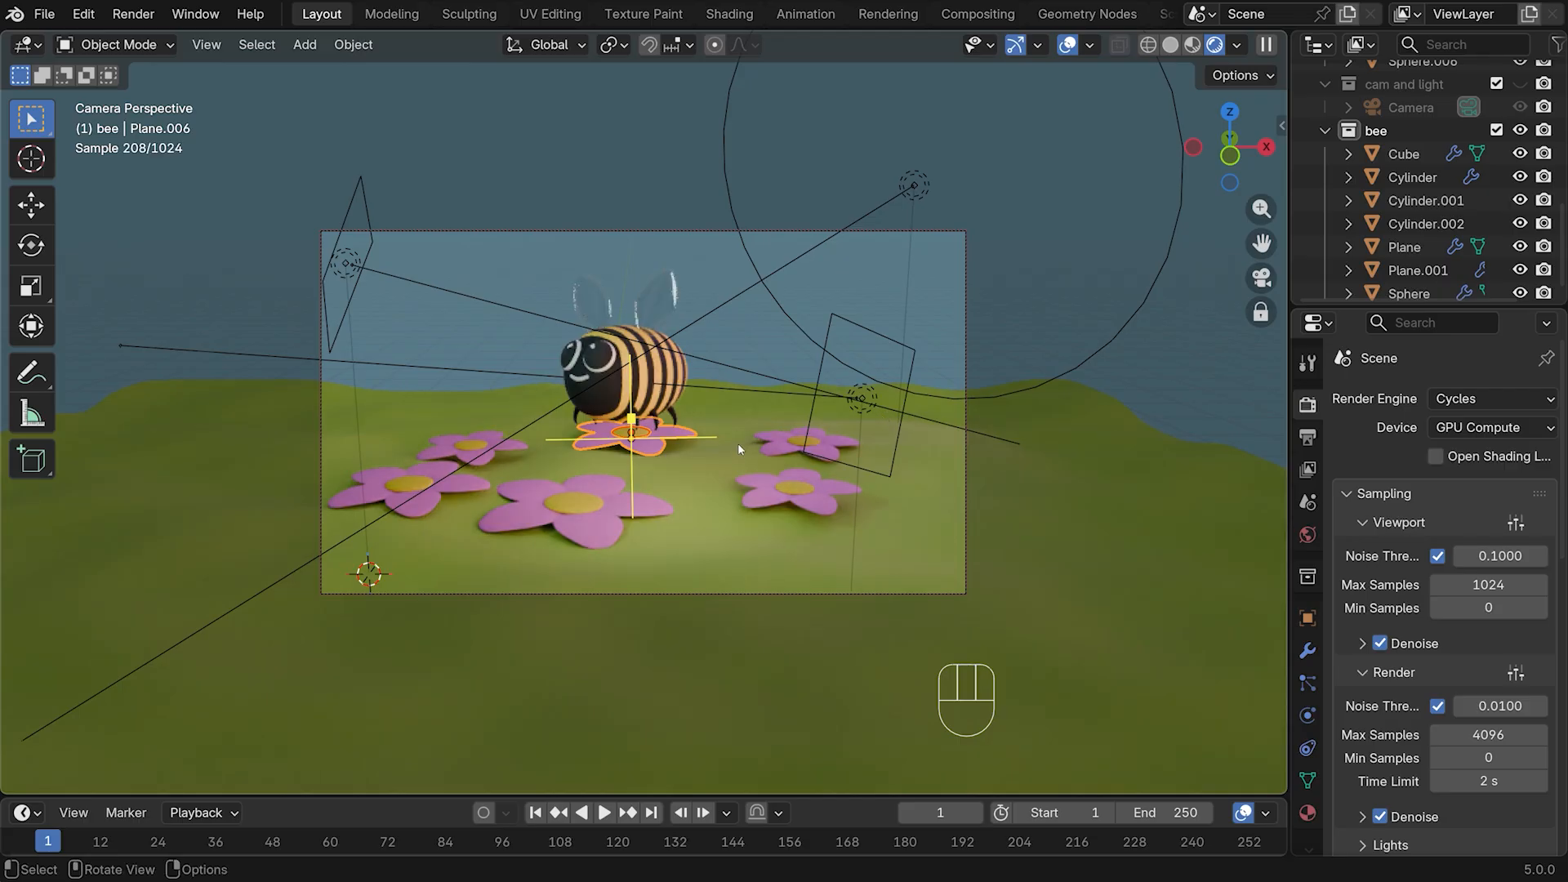
{"action": "key", "text": "g"}
{"action": "key", "text": "x"}
{"action": "left_click", "coordinate": [783, 418]}
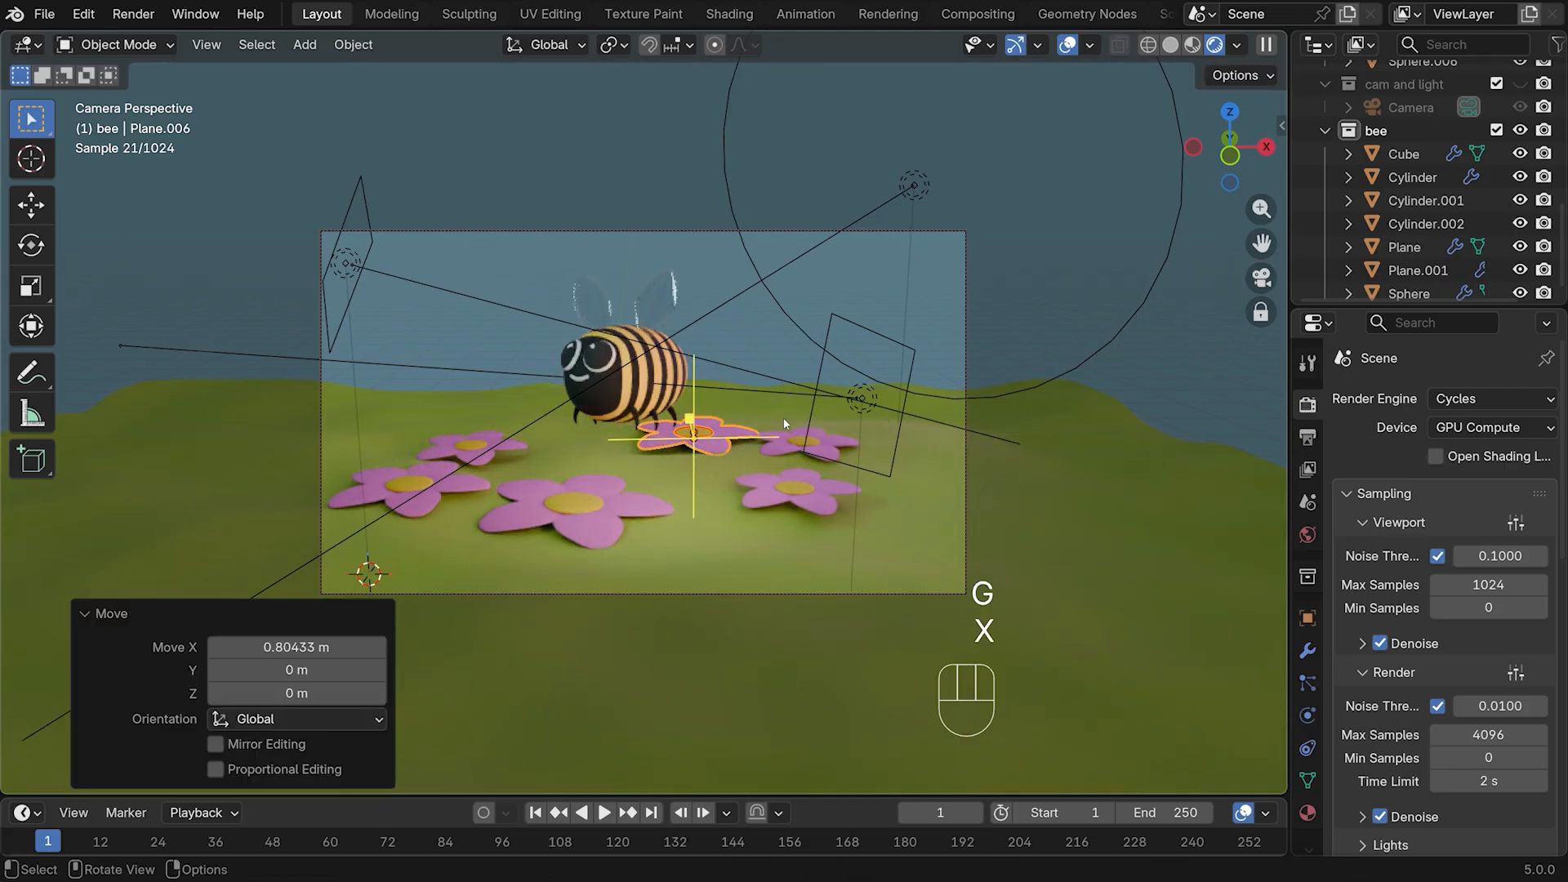
Bring the same flower forward by about 1.30 m along negative Y
{"action": "key", "text": "g"}
{"action": "key", "text": "y"}
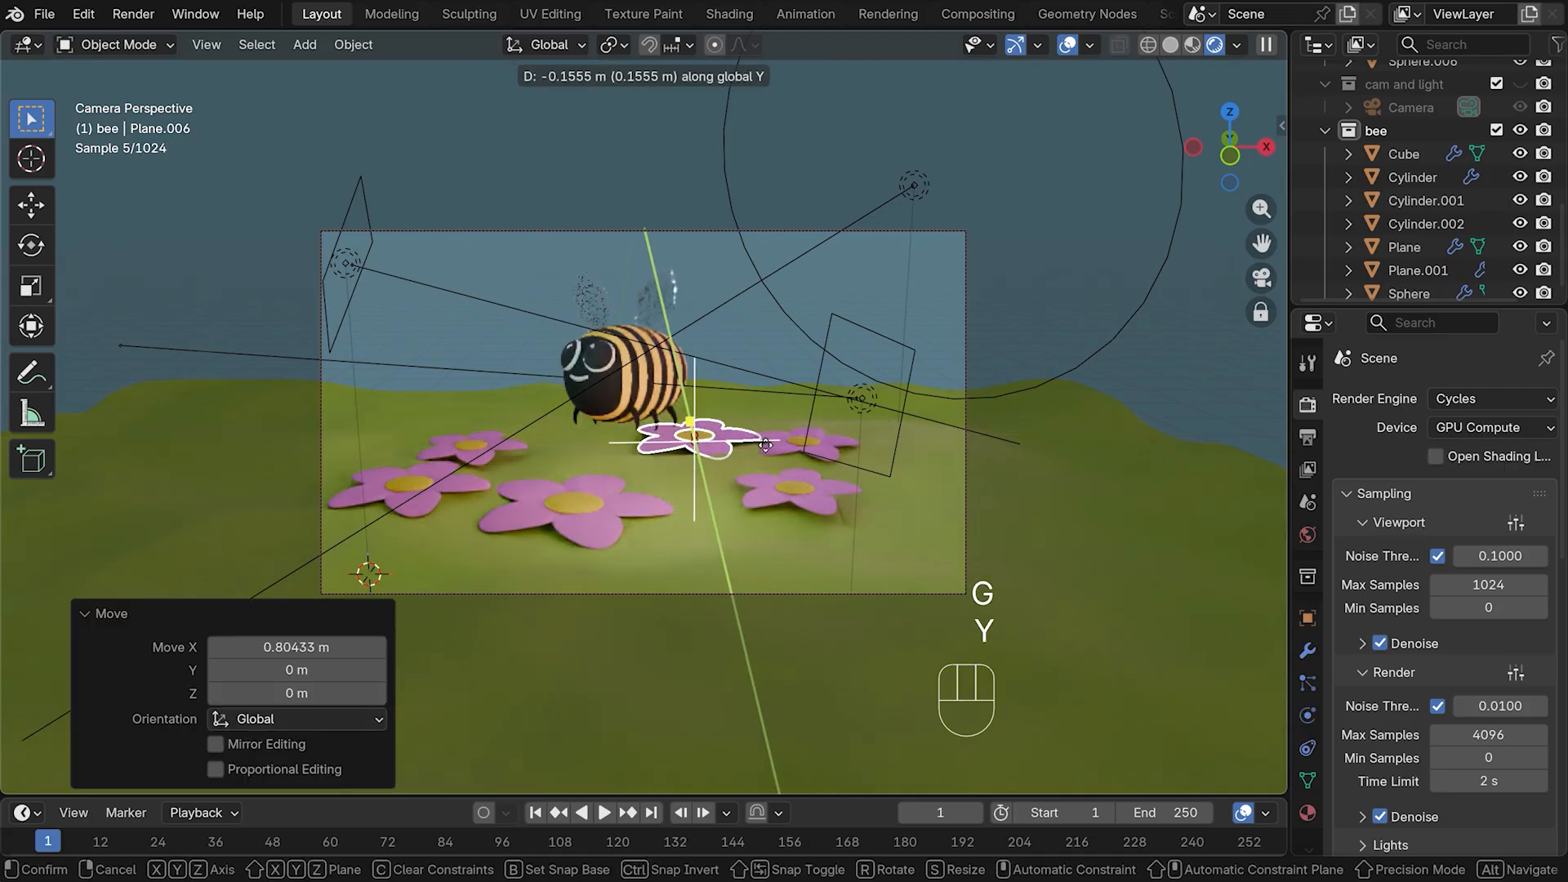
{"action": "left_click", "coordinate": [753, 474]}
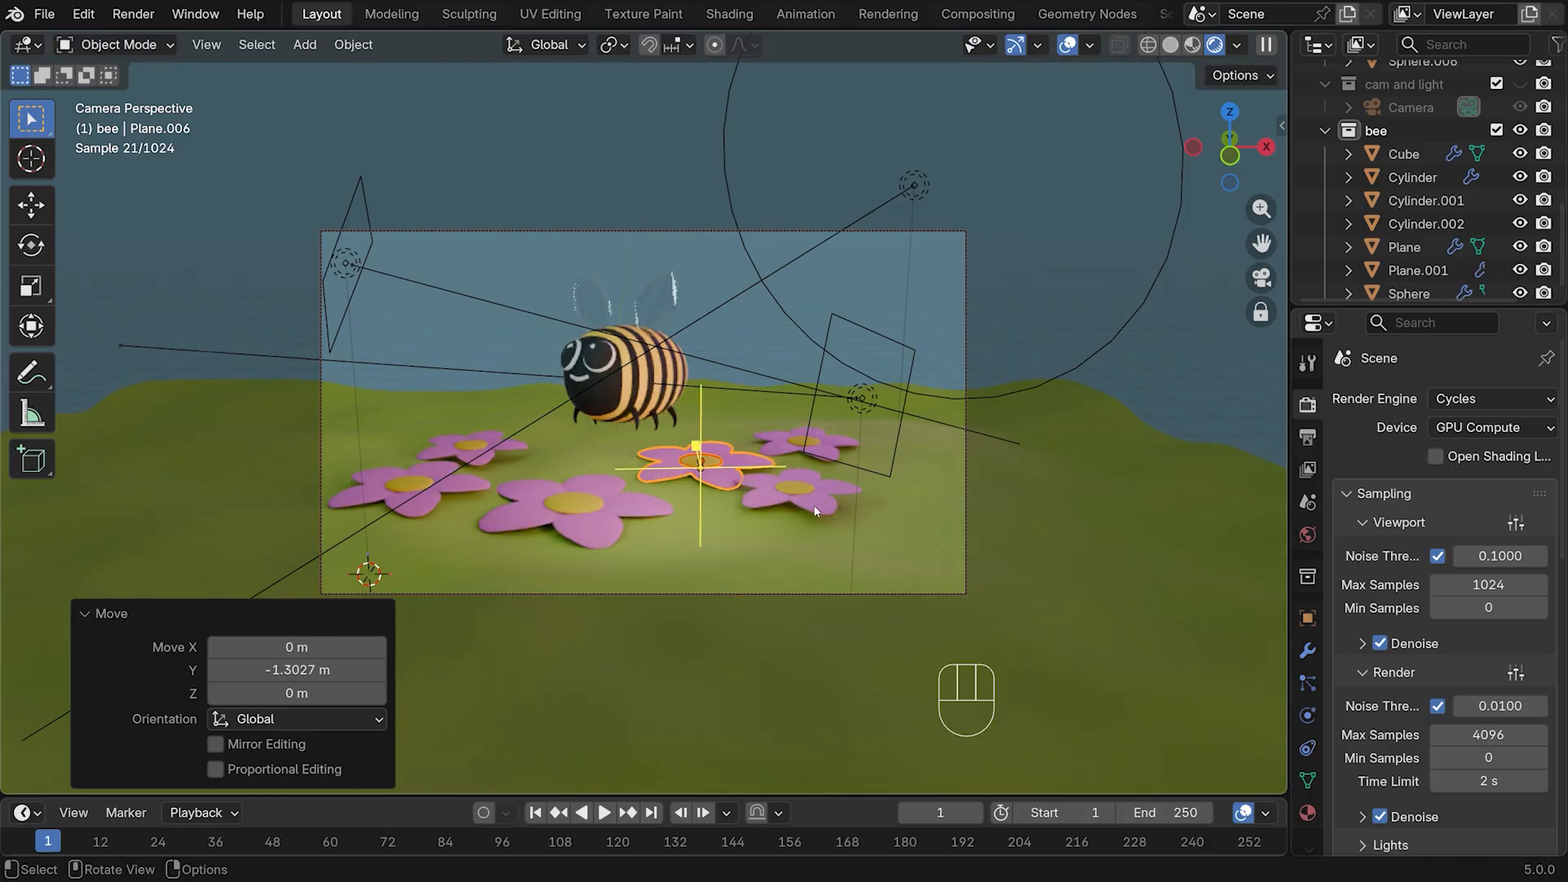
Move the front-right flower freely about 0.33 m along X and about 0.14 m down
{"action": "left_click", "coordinate": [815, 505], "text": "shift"}
{"action": "key", "text": "g"}
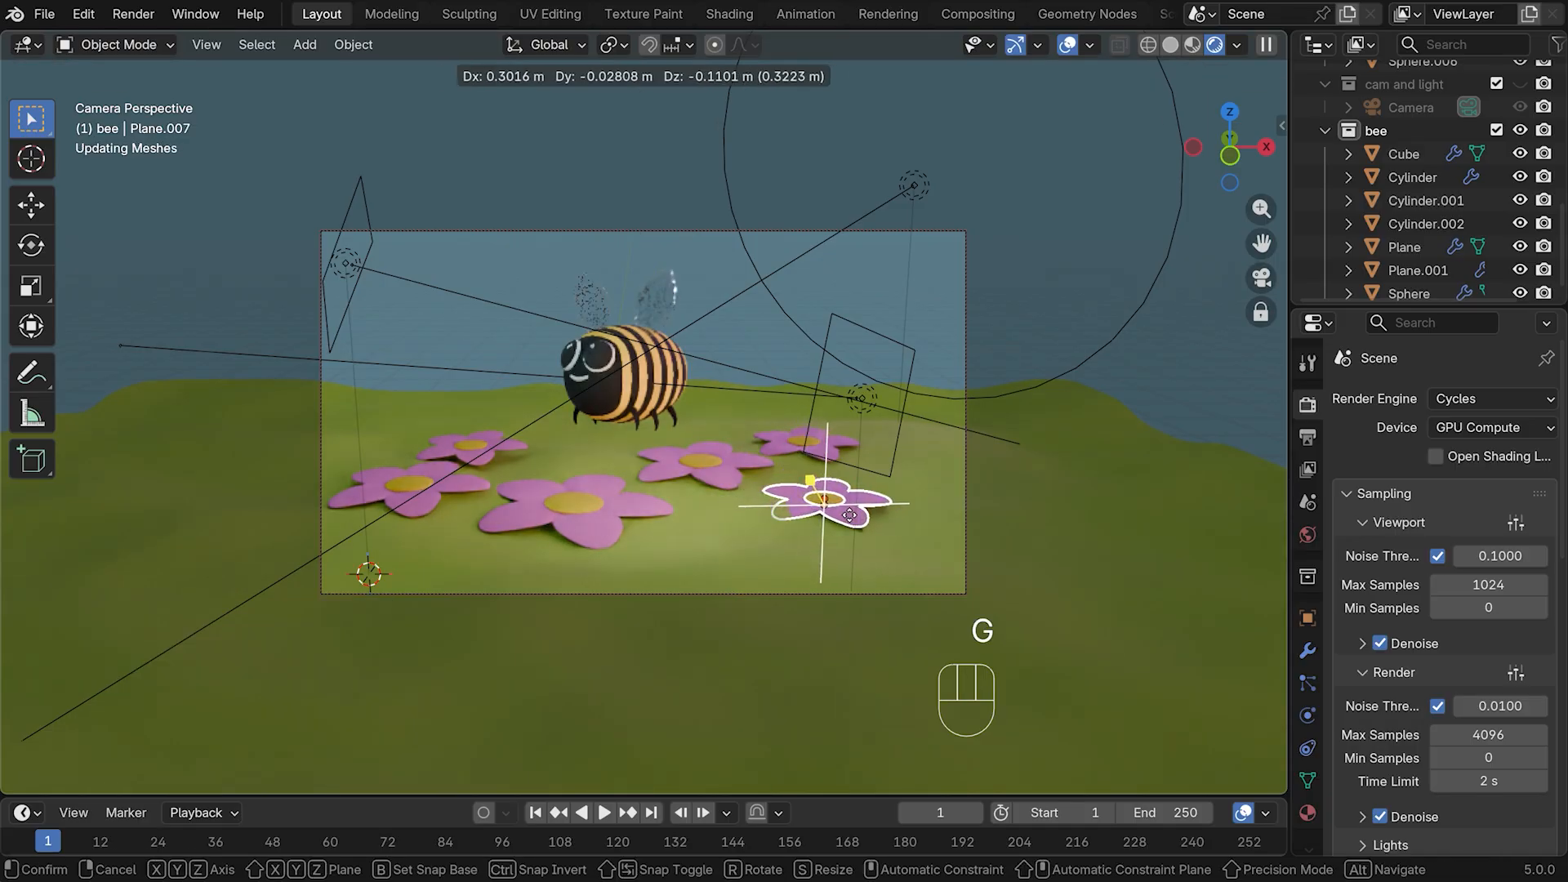
{"action": "left_click", "coordinate": [896, 512]}
Rotate the front-right flower about -3.5° in the view and raise it about 0.036 m along Z
{"action": "key", "text": "r"}
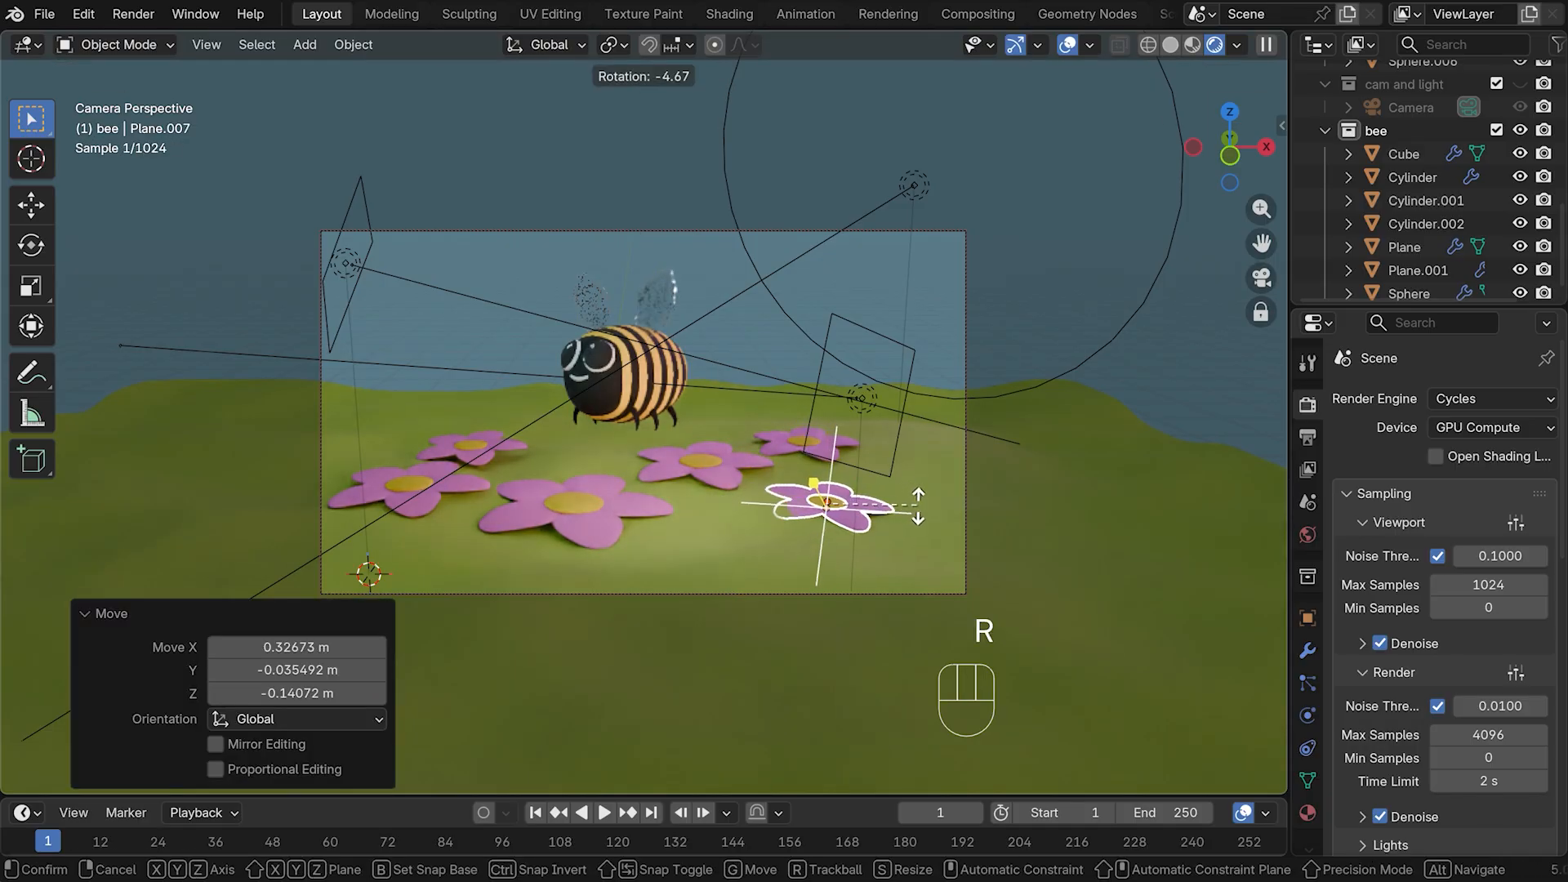
{"action": "left_click", "coordinate": [891, 525]}
{"action": "key", "text": "g"}
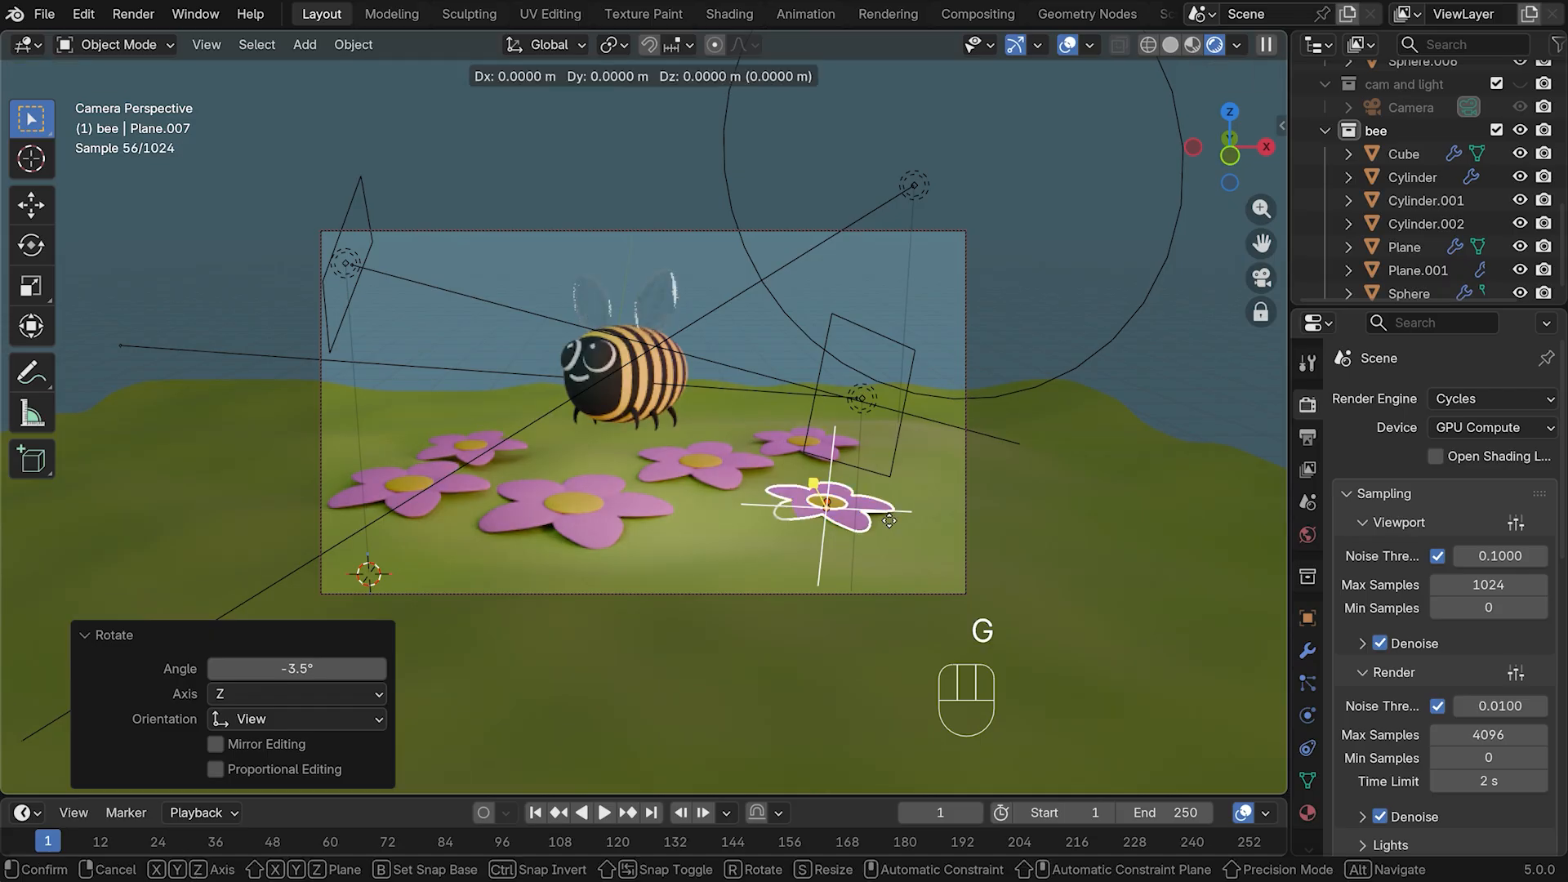
{"action": "key", "text": "z"}
{"action": "left_click", "coordinate": [791, 409]}
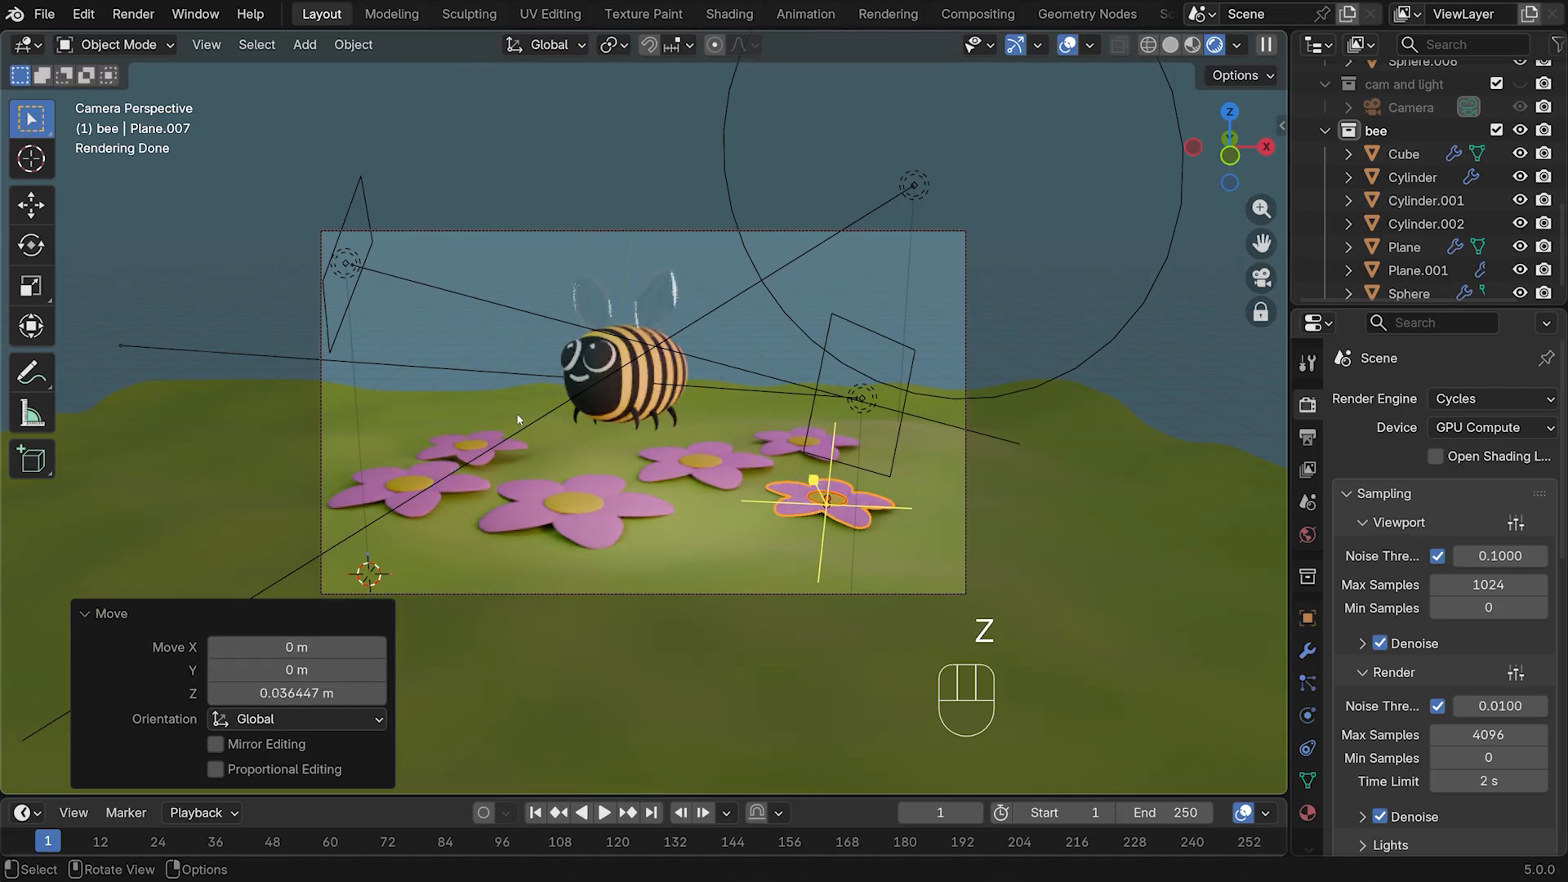
Shift the camera framing up for more sky and move the large front flower about 0.25 m along Y
{"action": "left_click_drag", "start_coordinate": [1260, 241], "coordinate": [1276, 287]}
{"action": "left_click", "coordinate": [579, 572]}
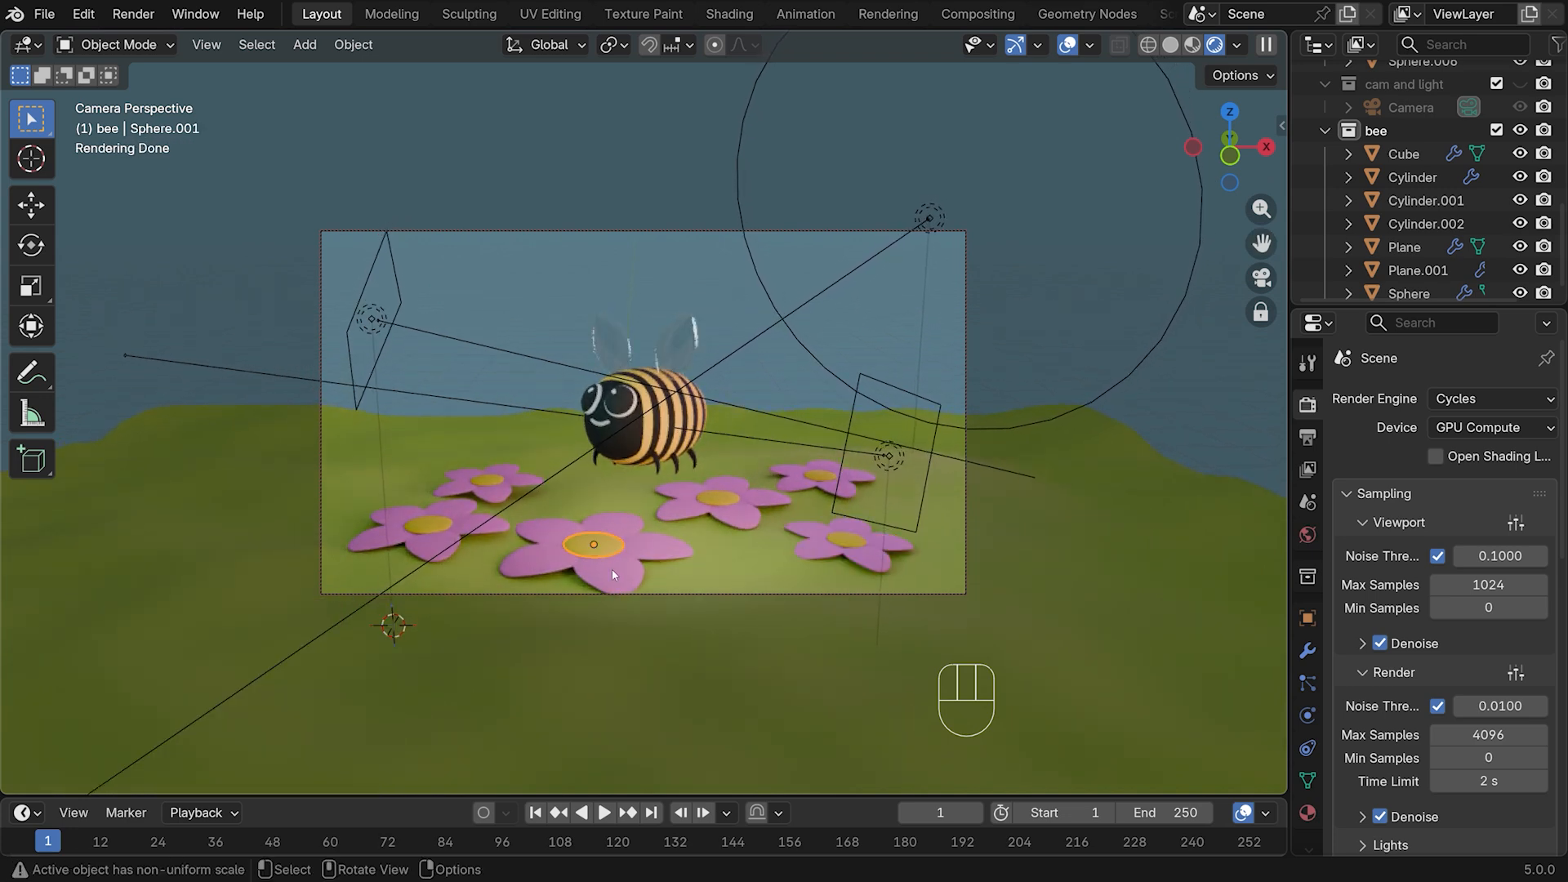
{"action": "key", "text": "g"}
{"action": "key", "text": "y"}
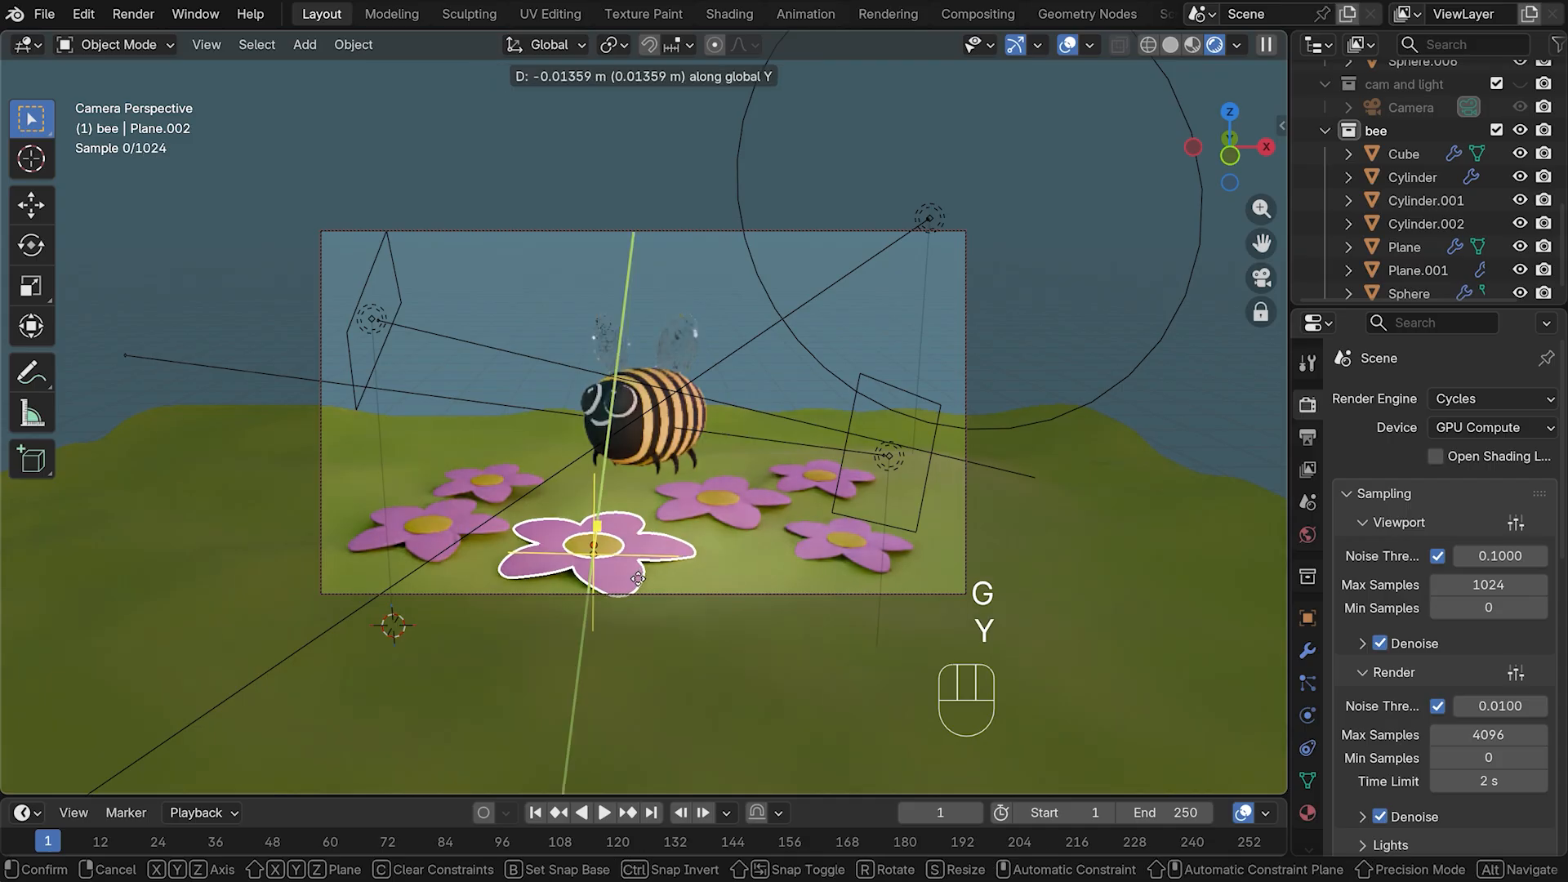
{"action": "left_click", "coordinate": [766, 542]}
Rotate the large front flower about 1.58° in the view and raise it about 0.026 m along Z
{"action": "key", "text": "r"}
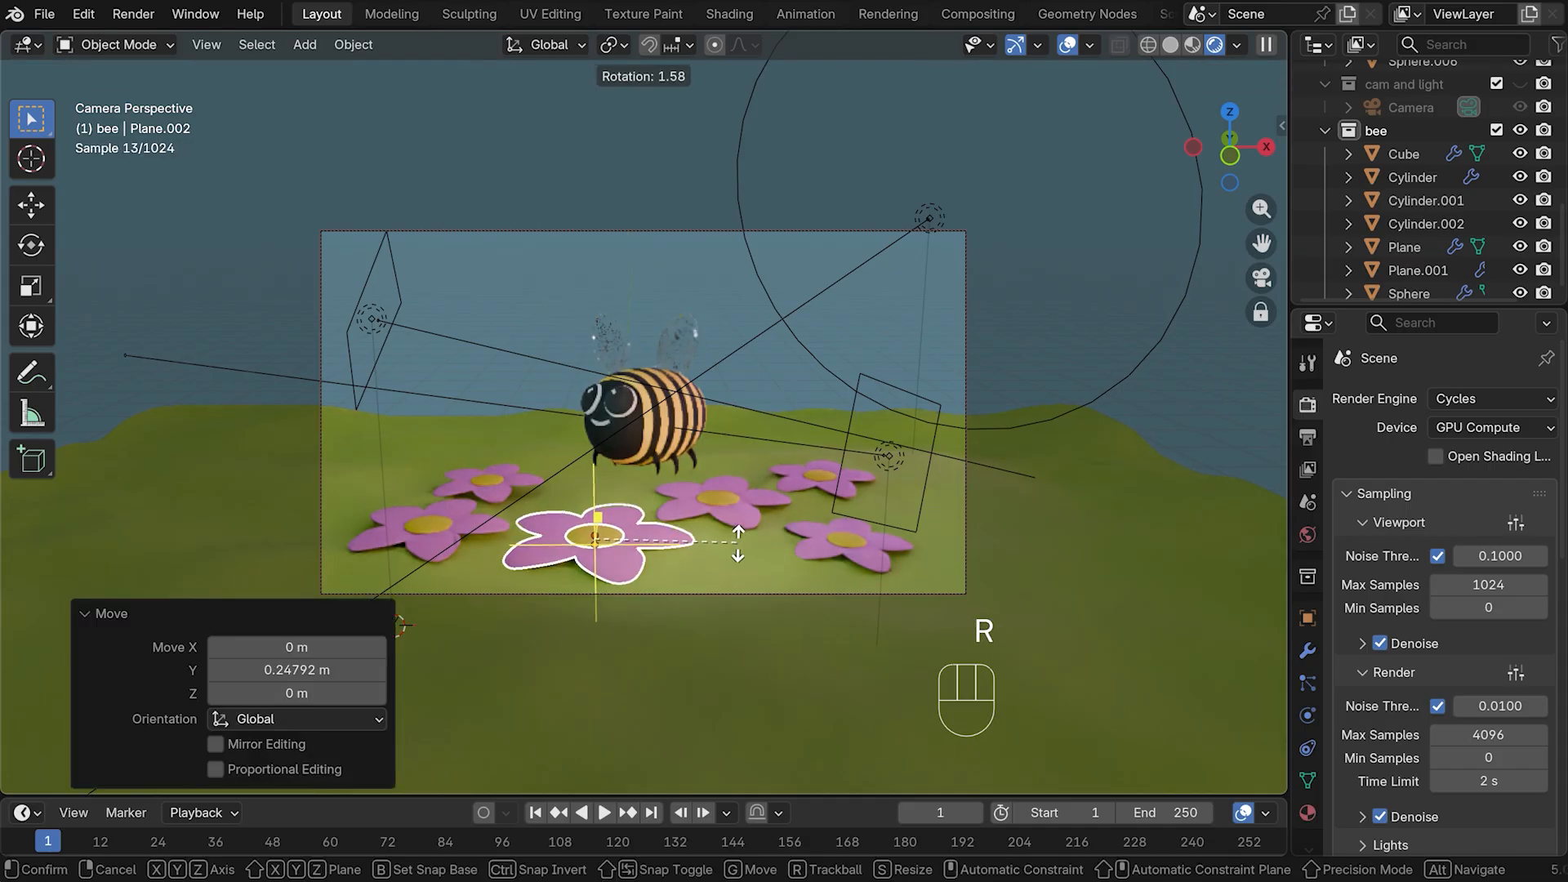
{"action": "left_click", "coordinate": [755, 546]}
{"action": "key", "text": "g"}
{"action": "key", "text": "z"}
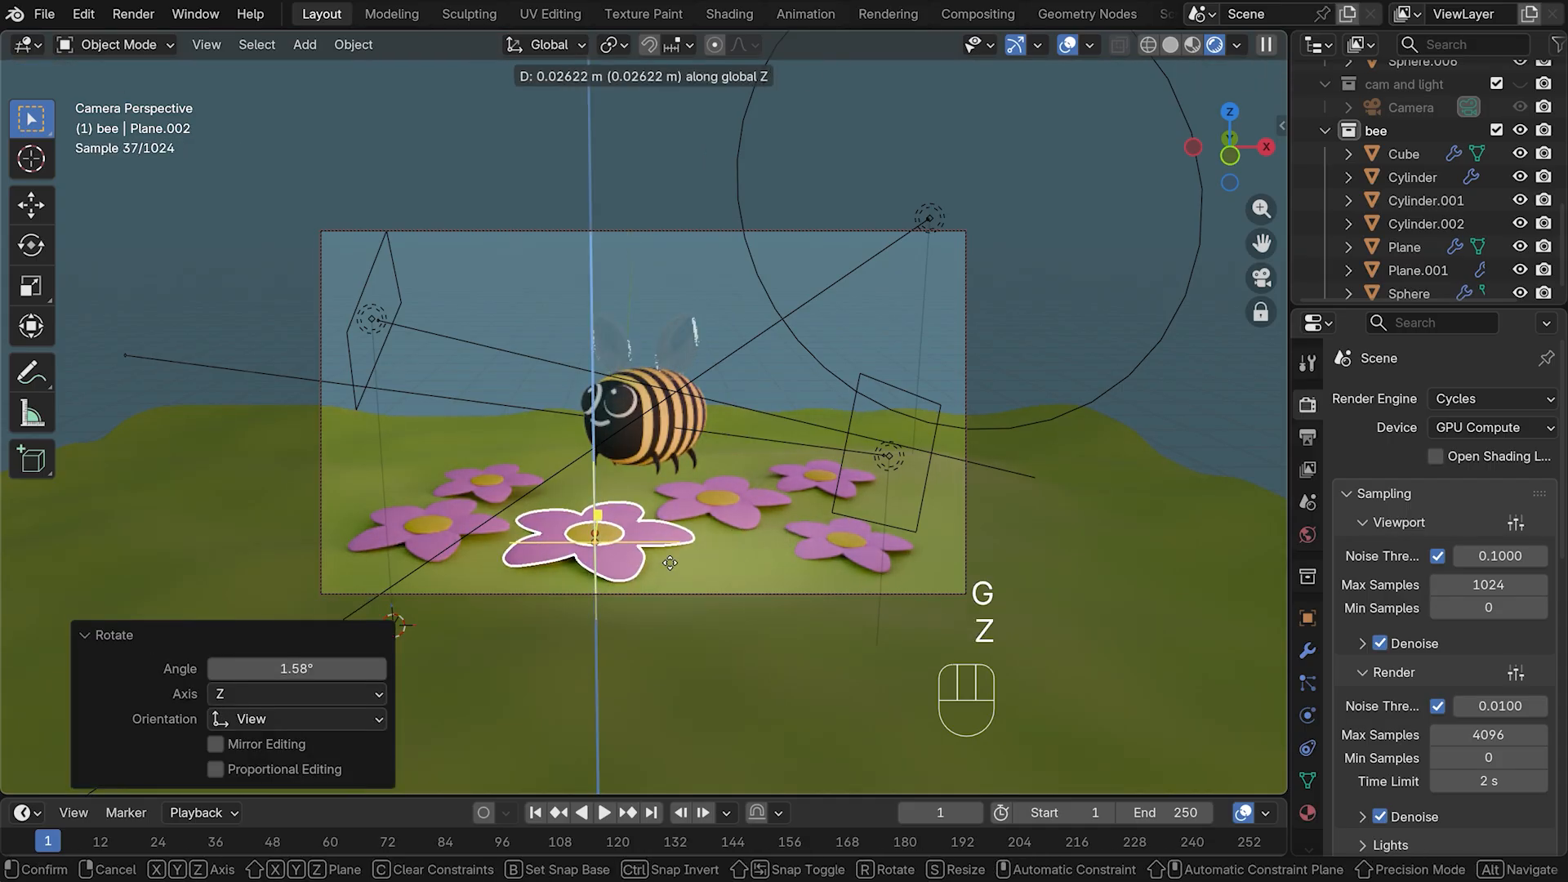
{"action": "left_click", "coordinate": [666, 439]}
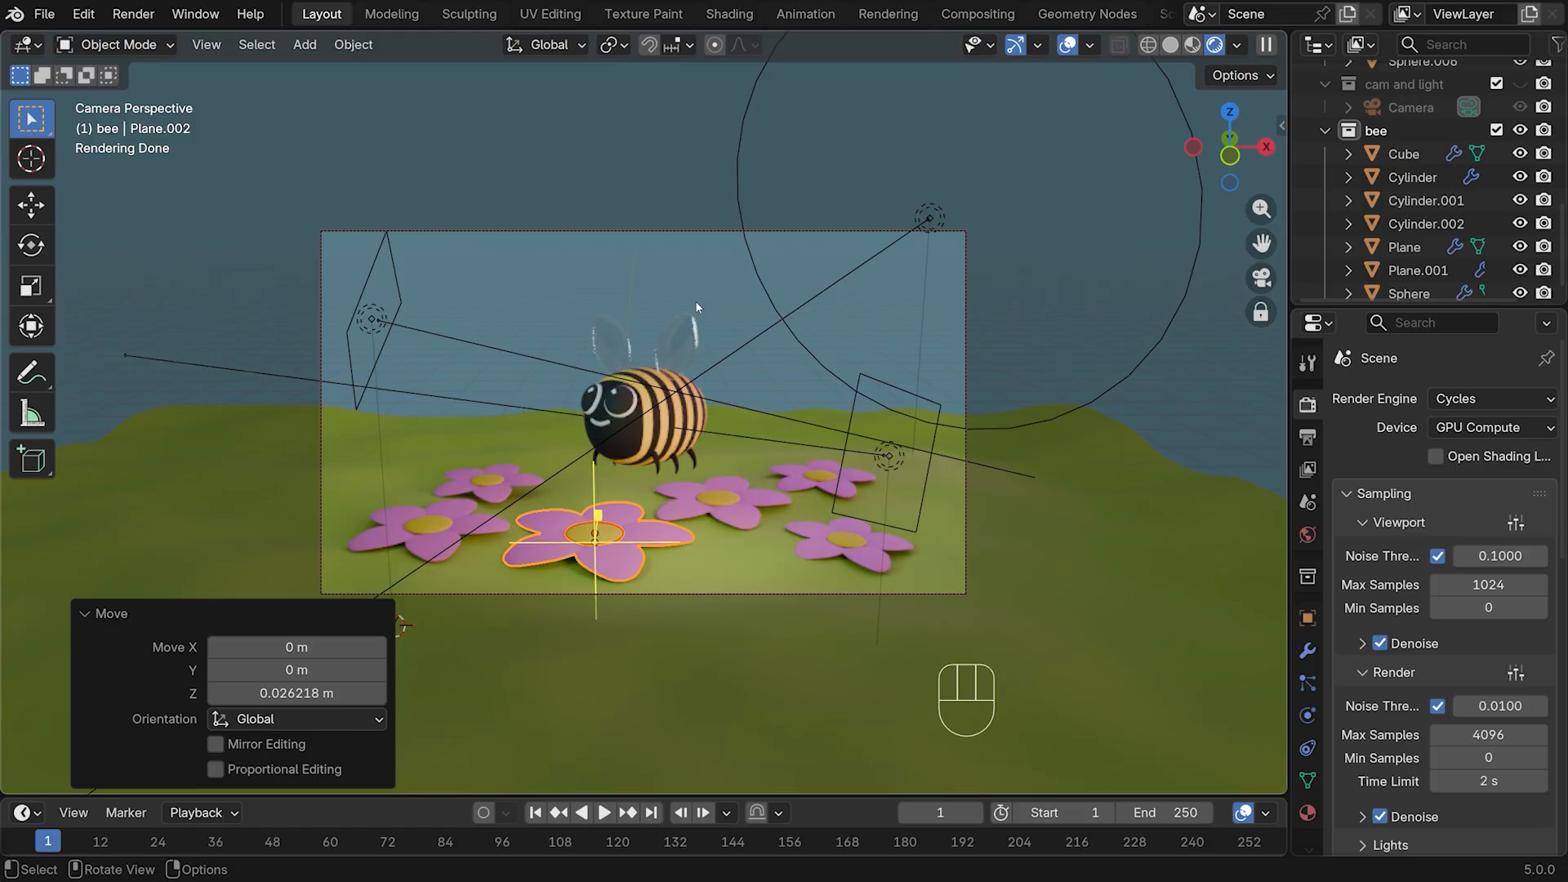
Render the final image and save it as "bee final render.png" in PNG format
{"action": "left_click", "coordinate": [133, 15]}
{"action": "left_click", "coordinate": [167, 39]}
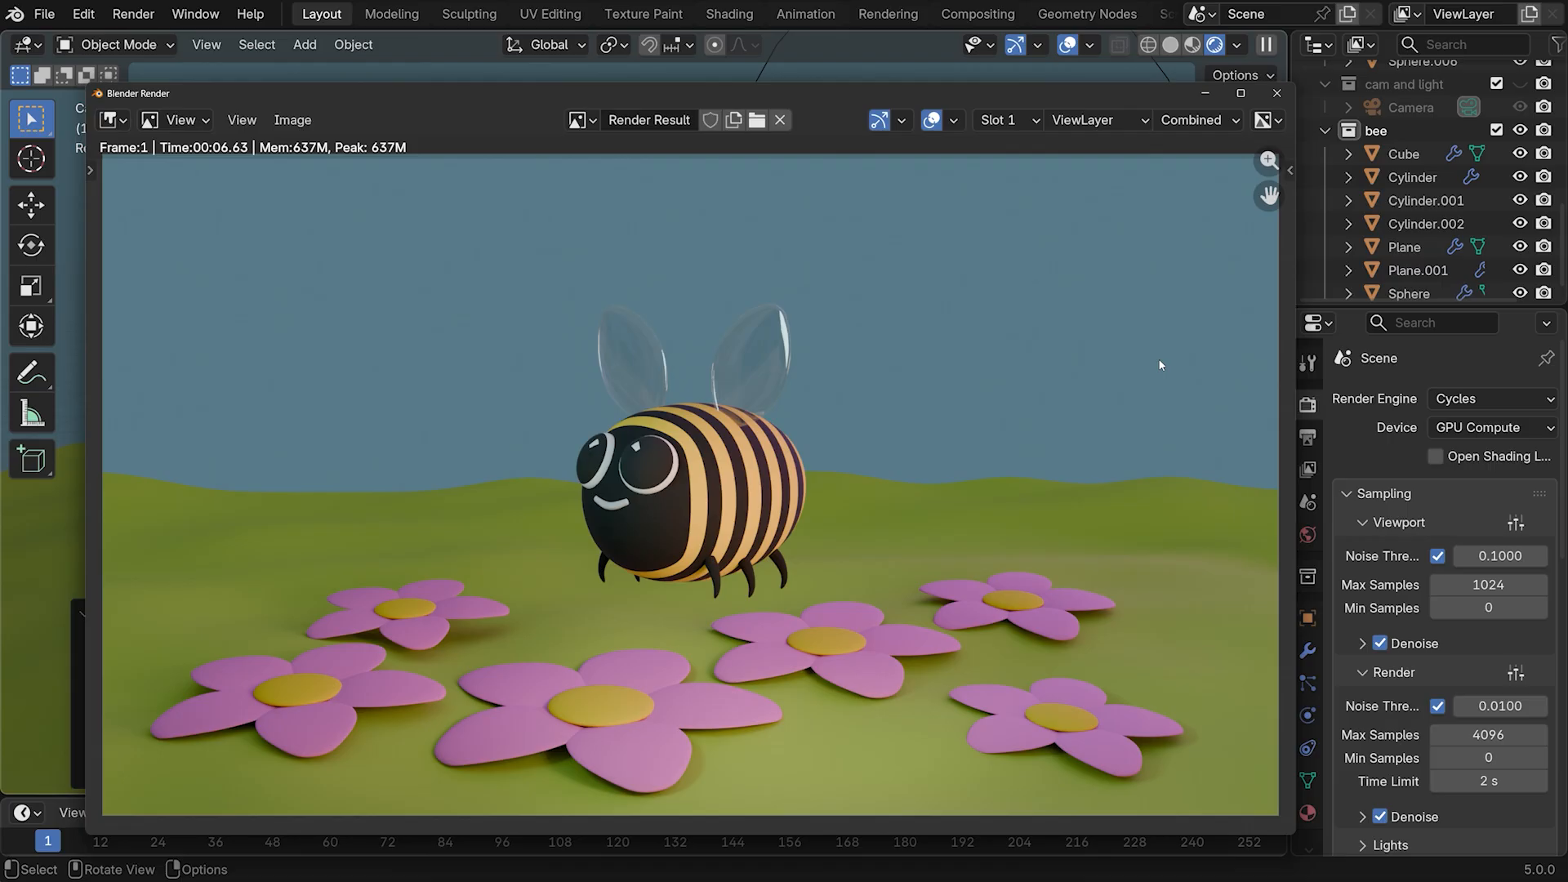
{"action": "left_click", "coordinate": [292, 120]}
{"action": "left_click", "coordinate": [361, 308]}
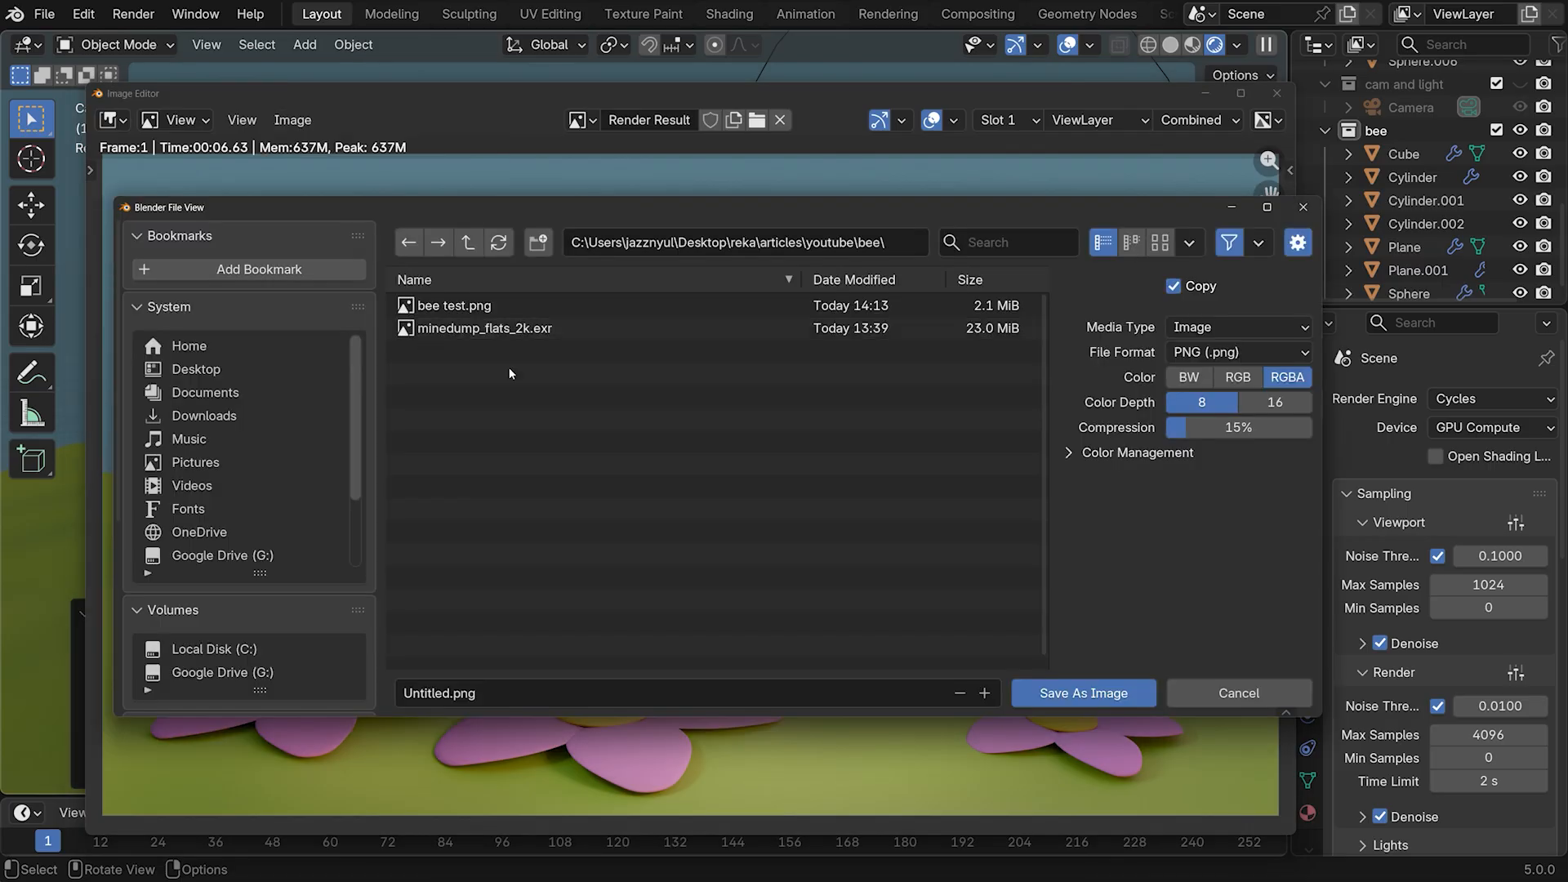
{"action": "left_click", "coordinate": [513, 686]}
{"action": "type", "text": "bee final render"}
{"action": "key", "text": "Return"}
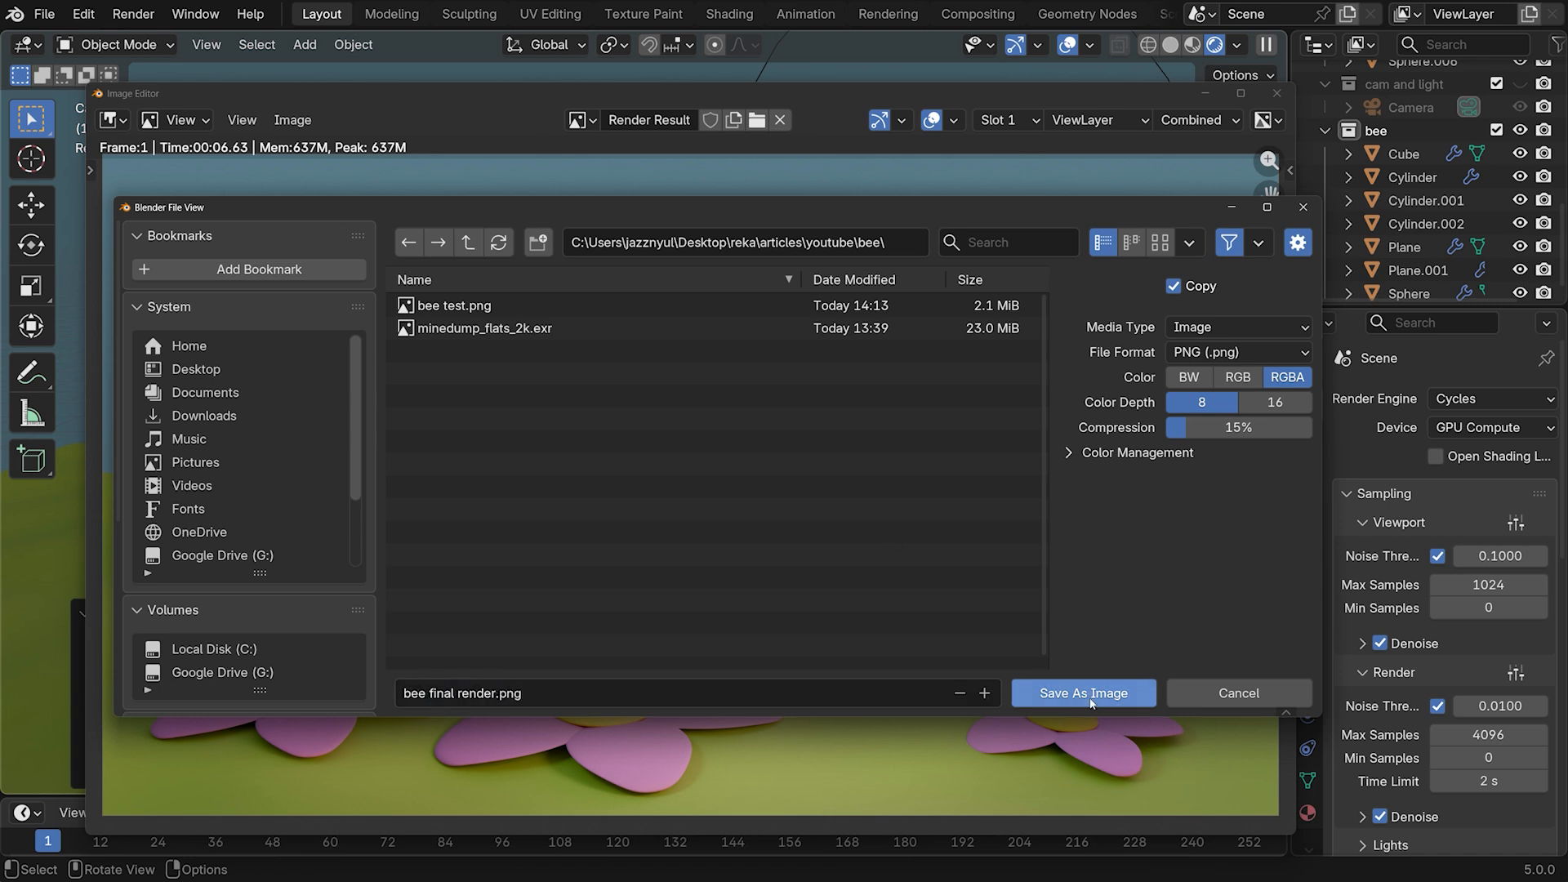
{"action": "left_click", "coordinate": [1189, 354]}
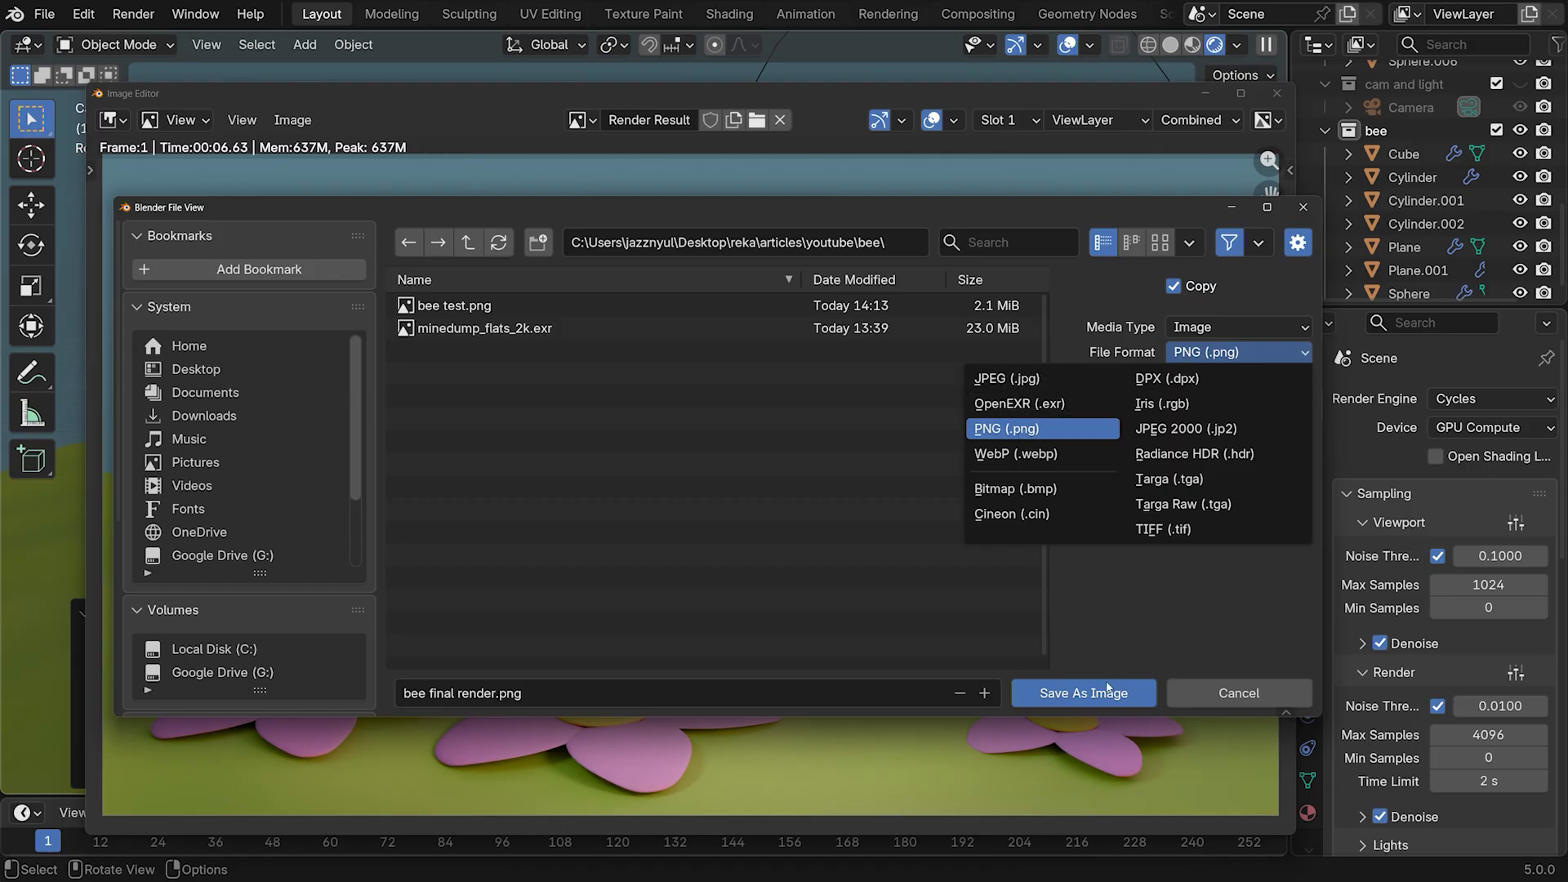
{"action": "left_click", "coordinate": [1084, 694]}
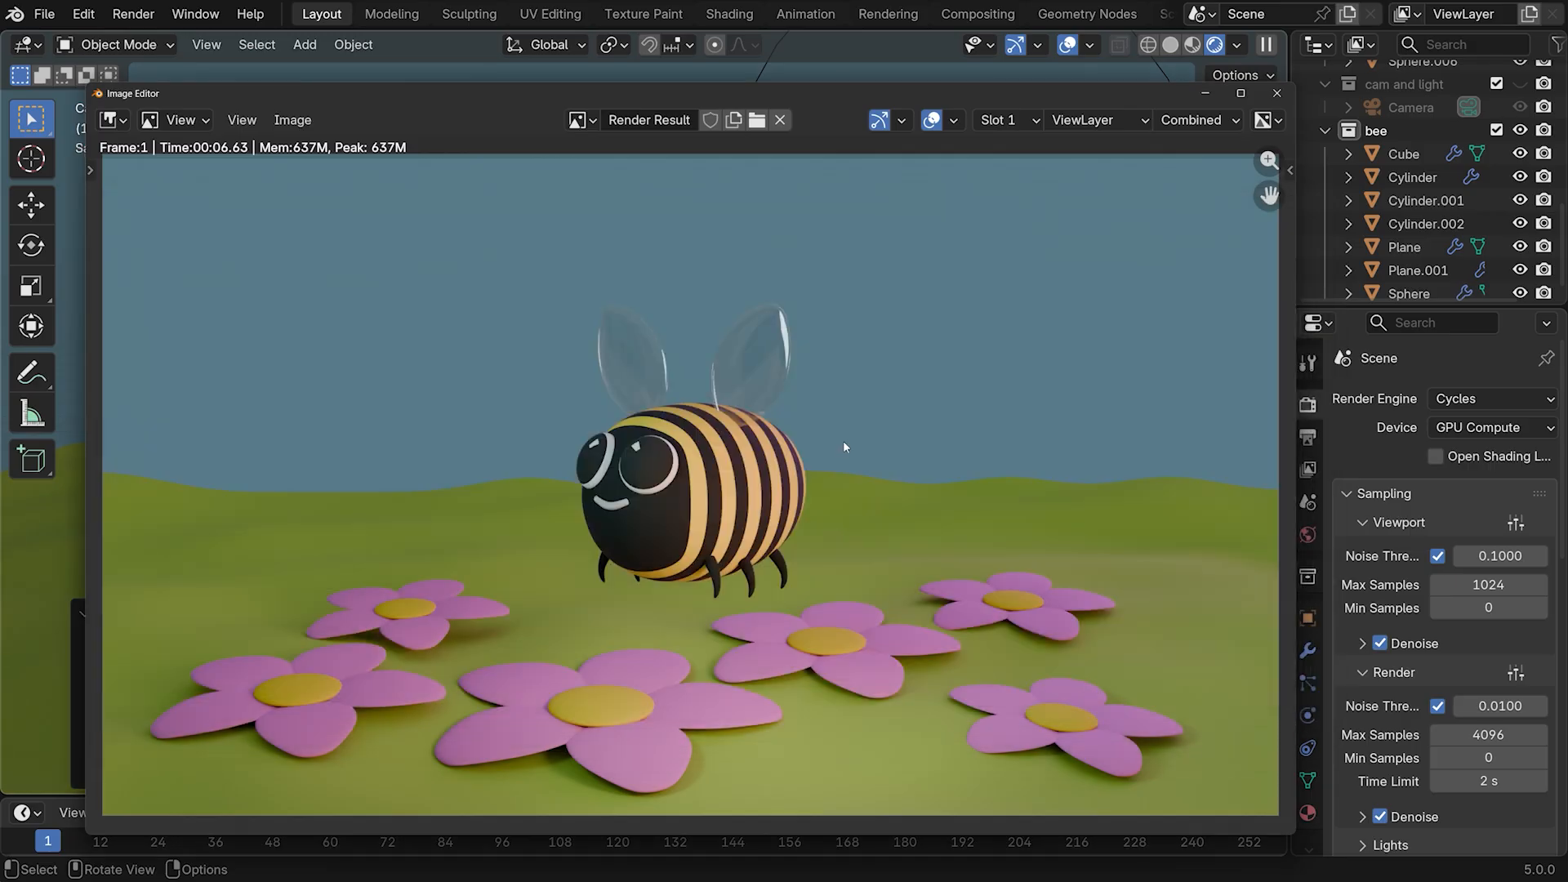